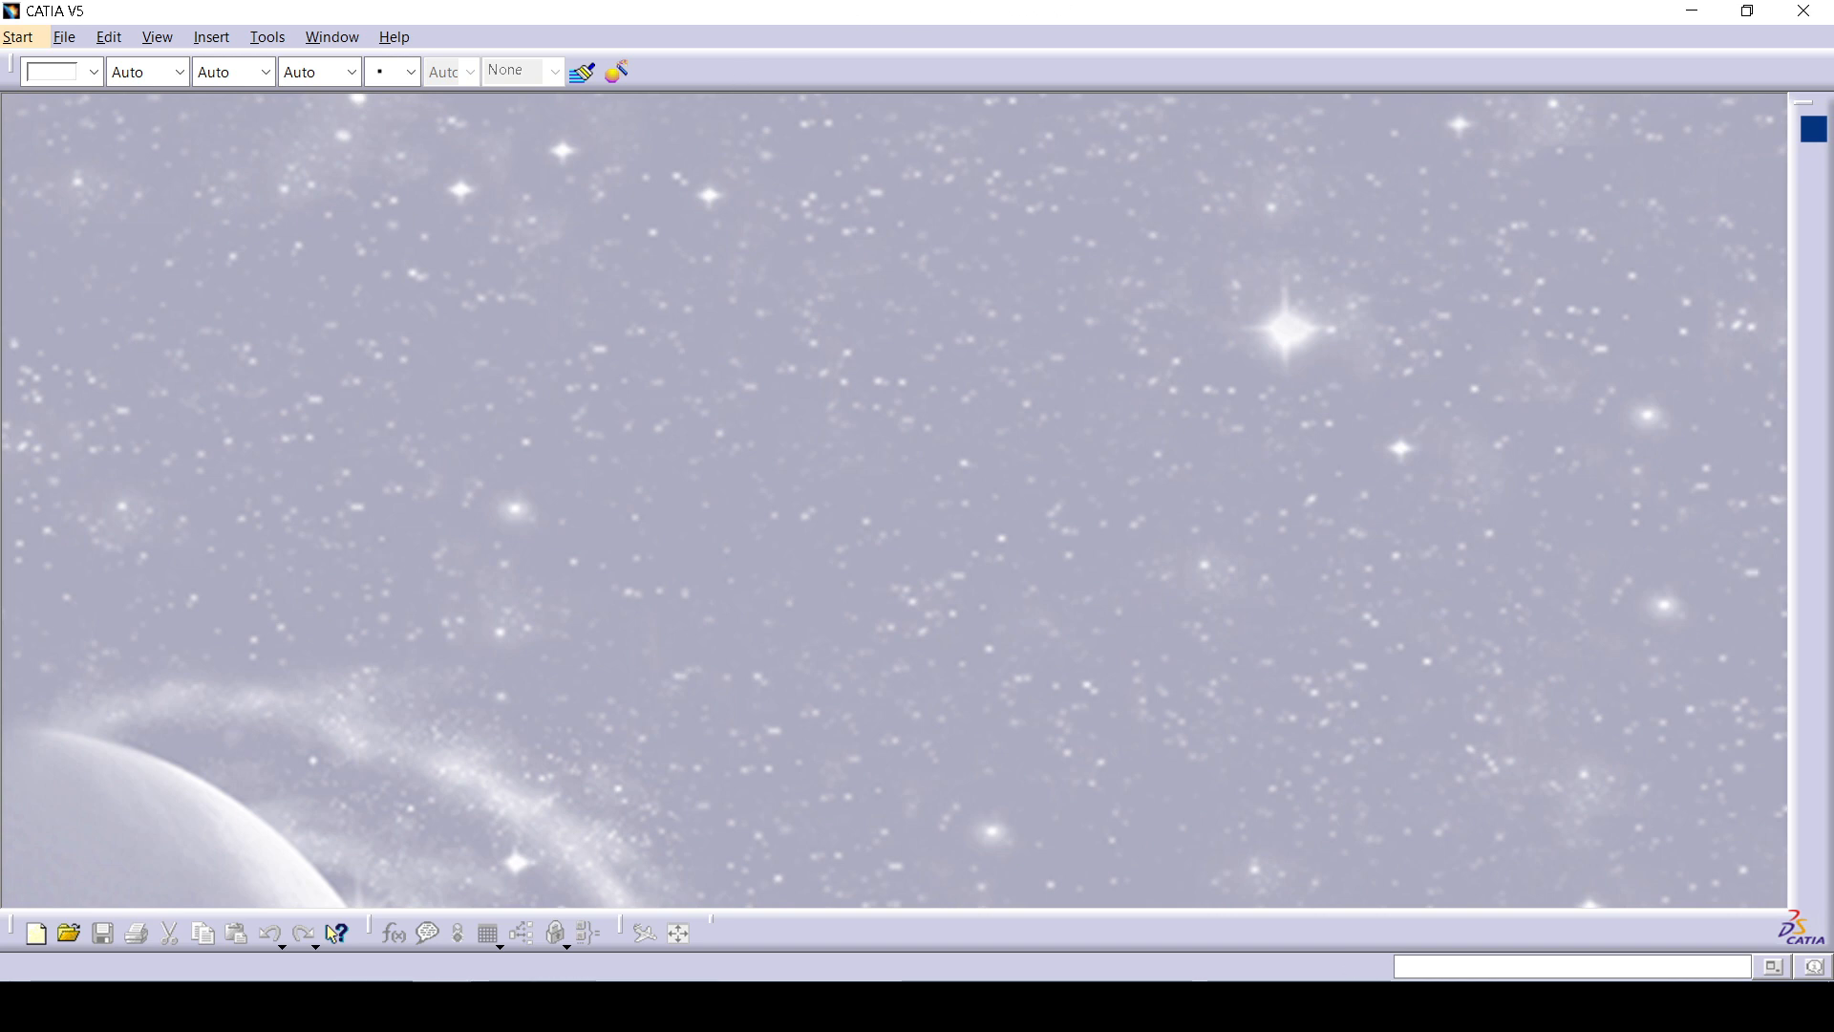
# Create a new Part Design part named Part1 with hybrid design enabled.
pyautogui.click(19, 38)
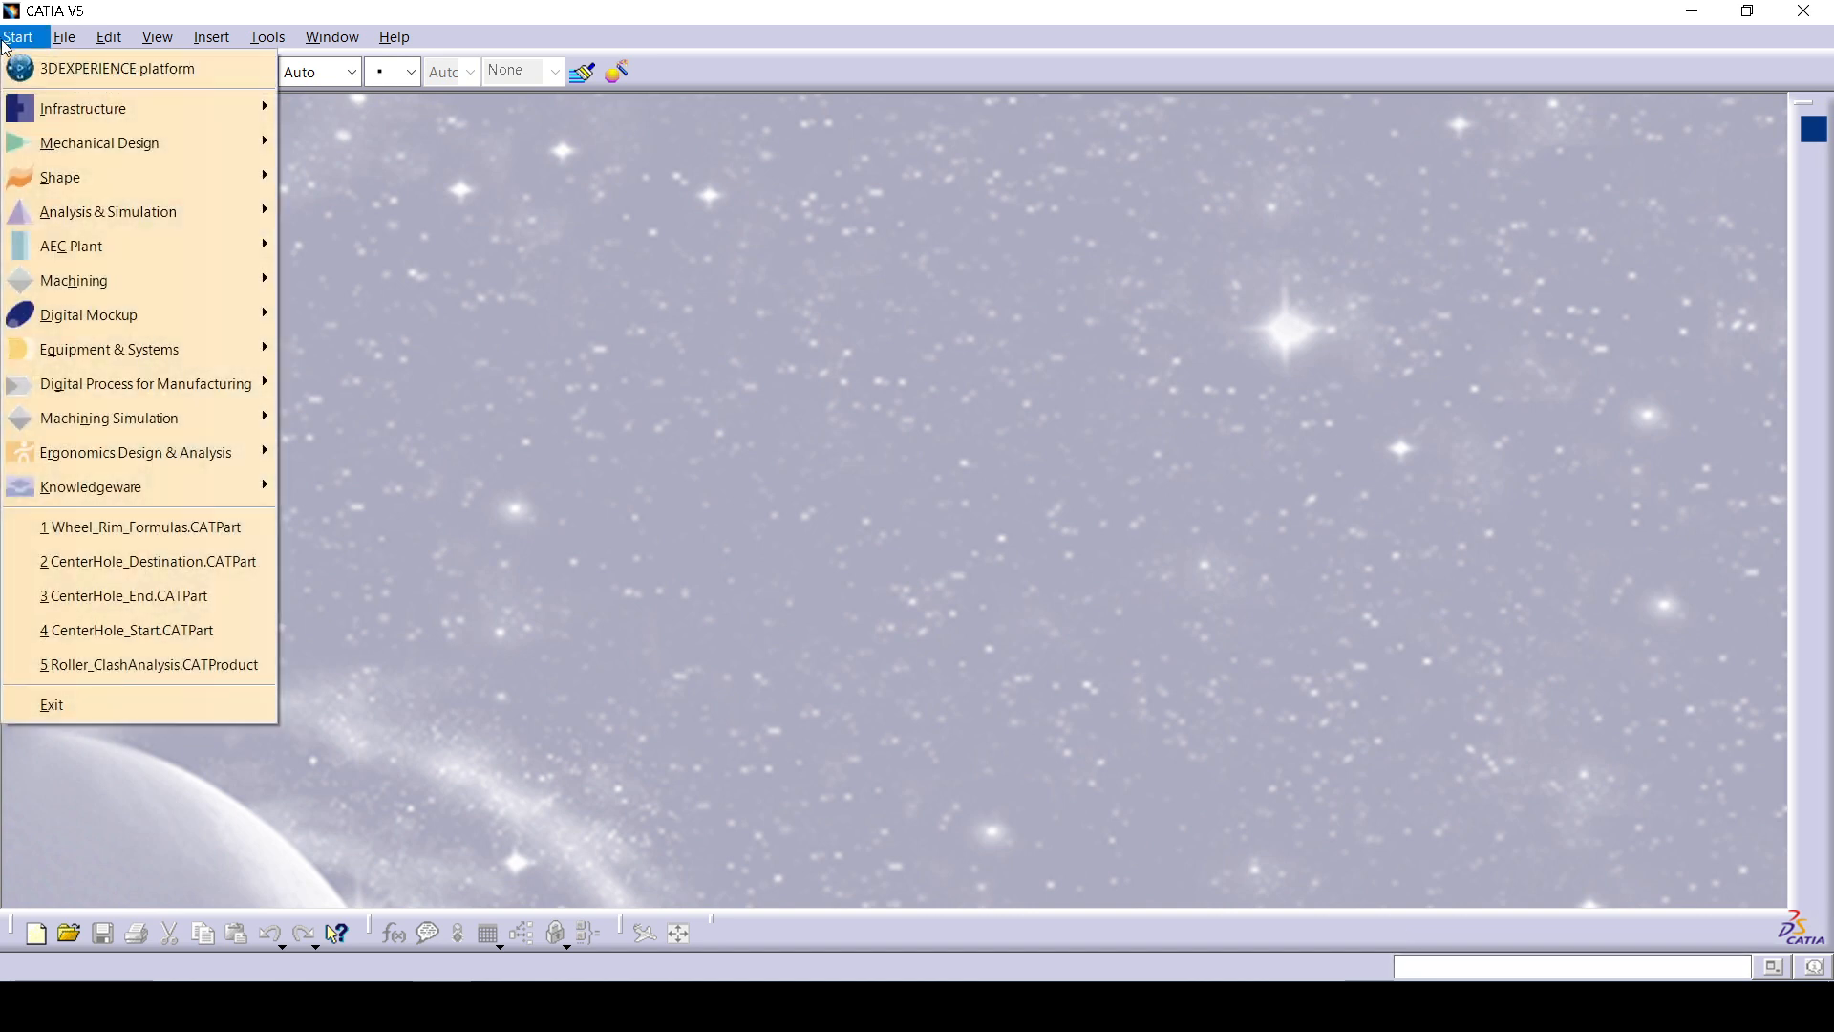
pyautogui.moveTo(31, 156)
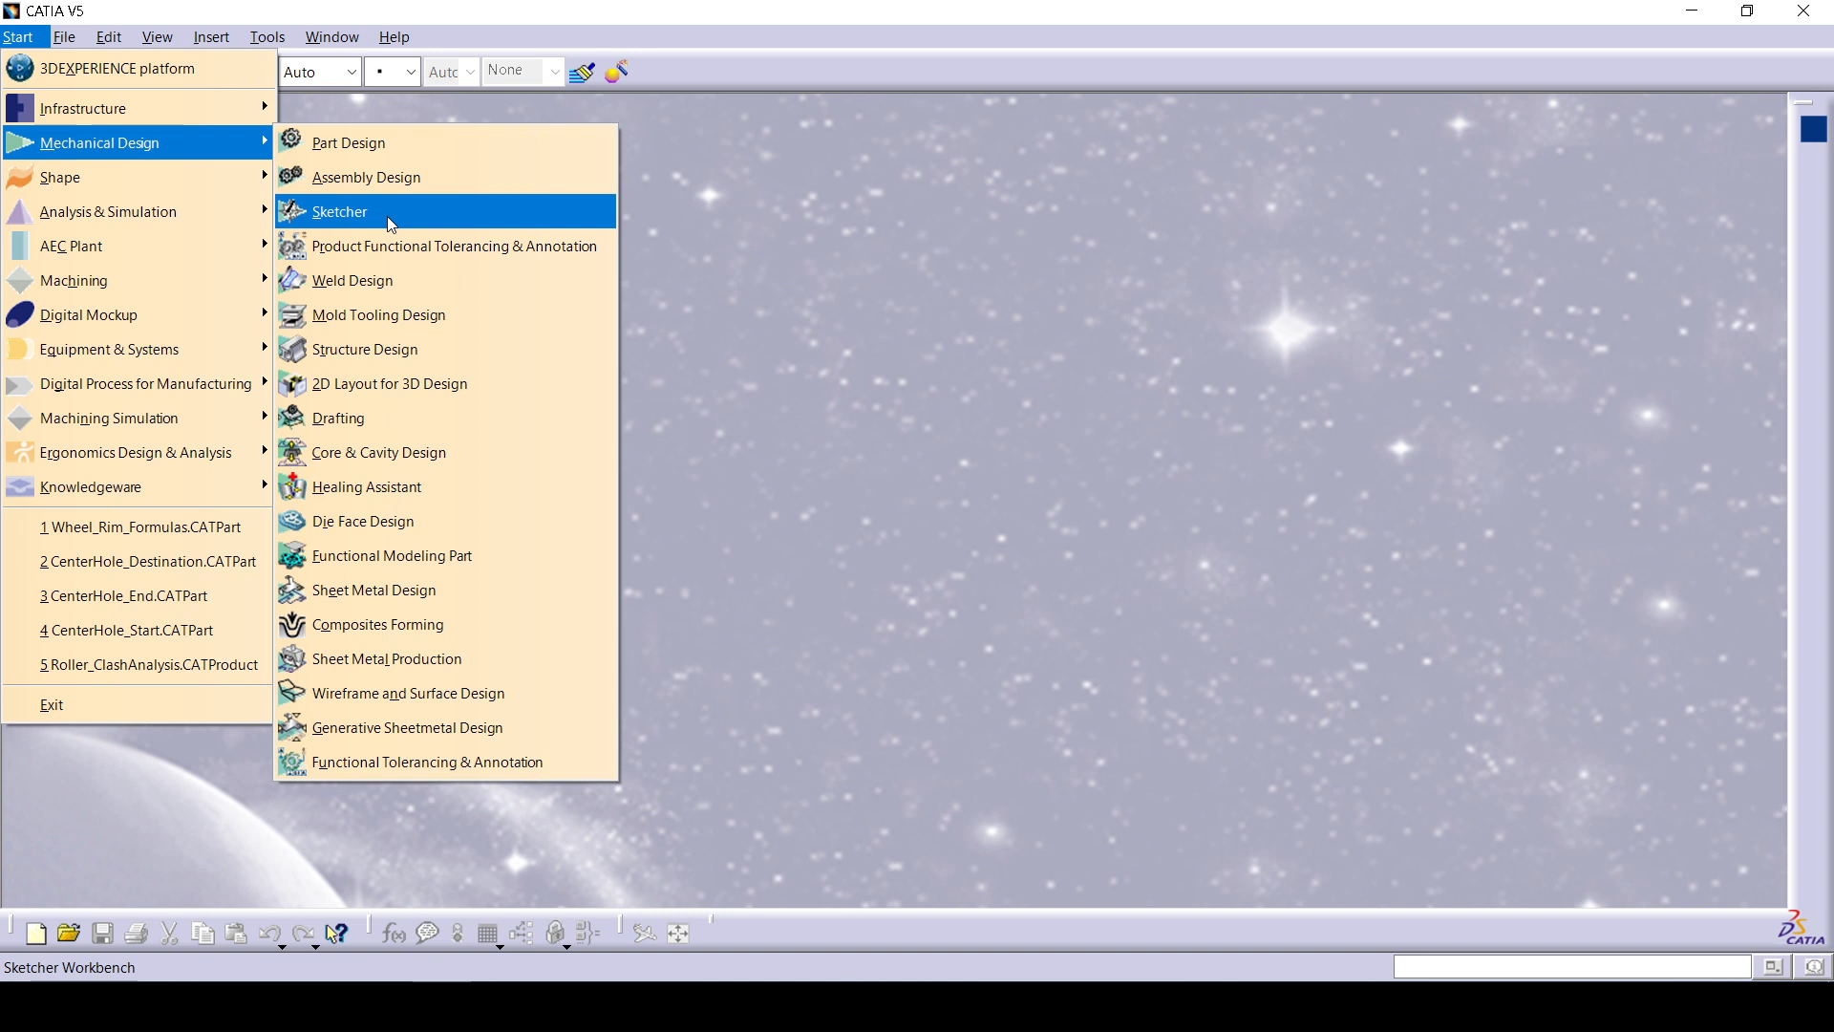
pyautogui.click(399, 151)
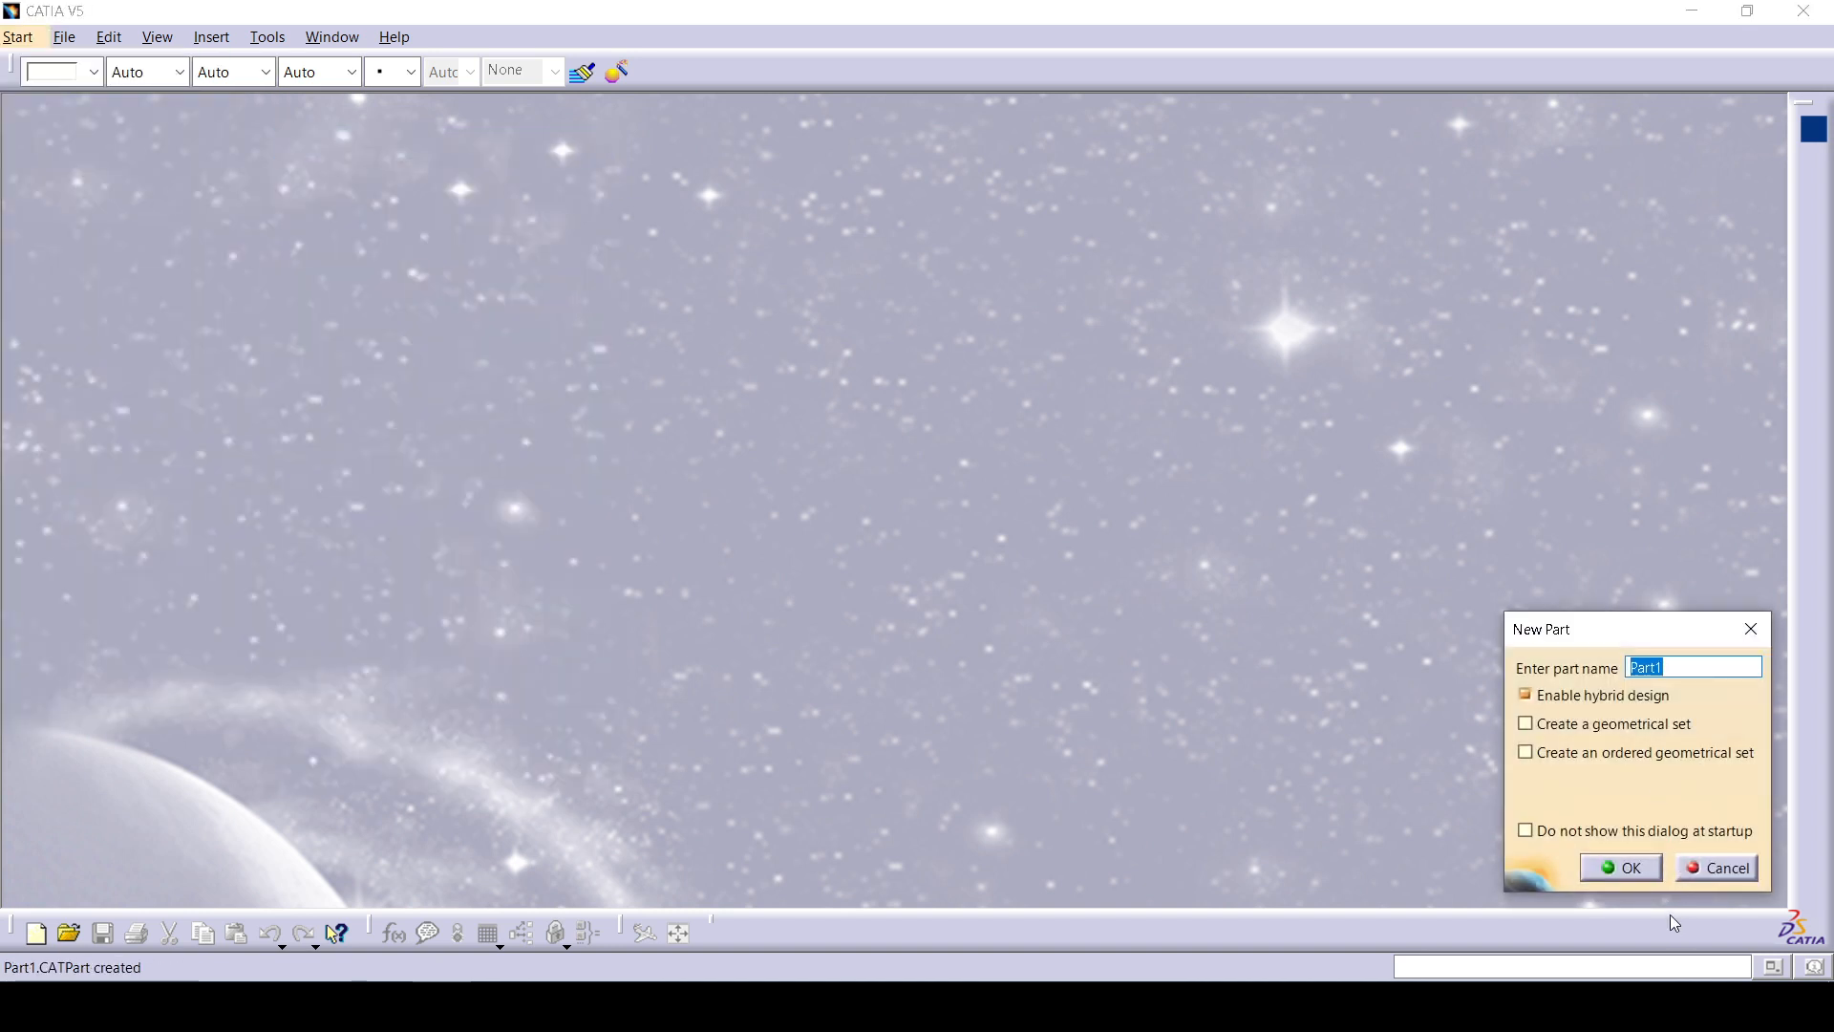
pyautogui.click(1614, 868)
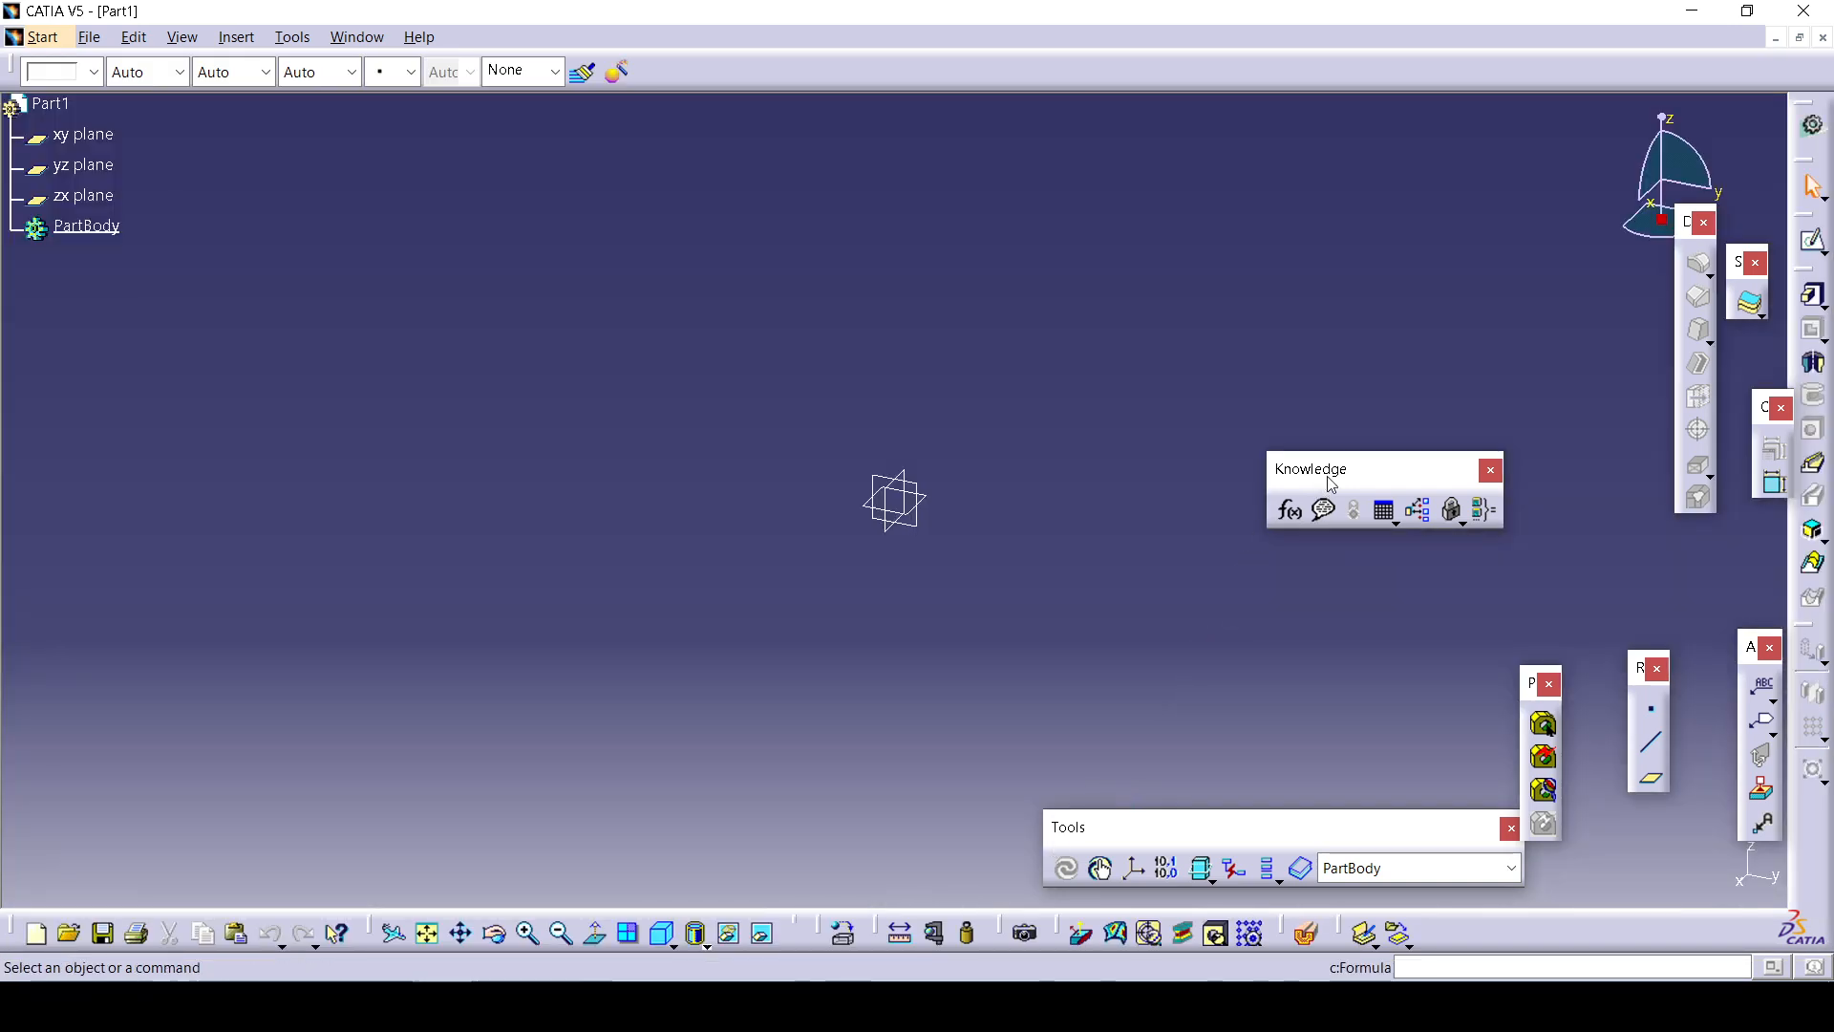
# Move the floating Knowledge tool group to the upper part of the view and look through its design table and lock commands.
pyautogui.moveTo(1349, 464); pyautogui.dragTo(1184, 230)
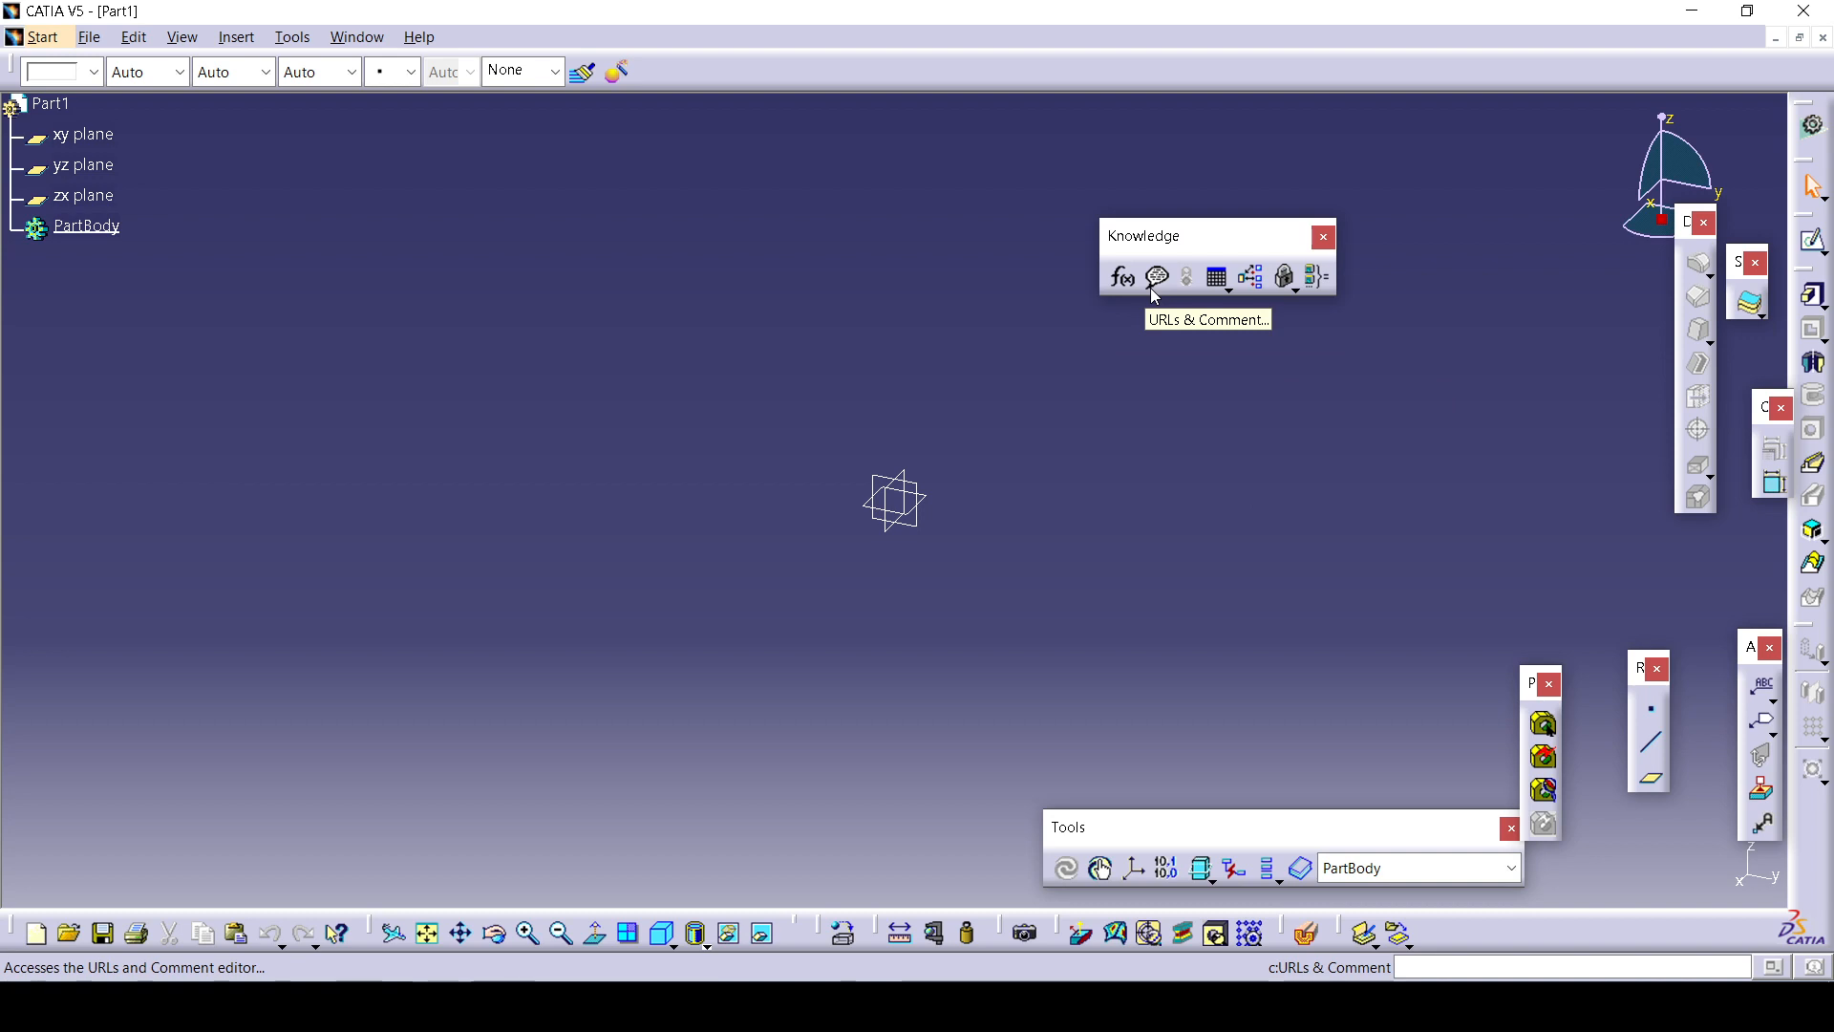
pyautogui.click(1228, 288)
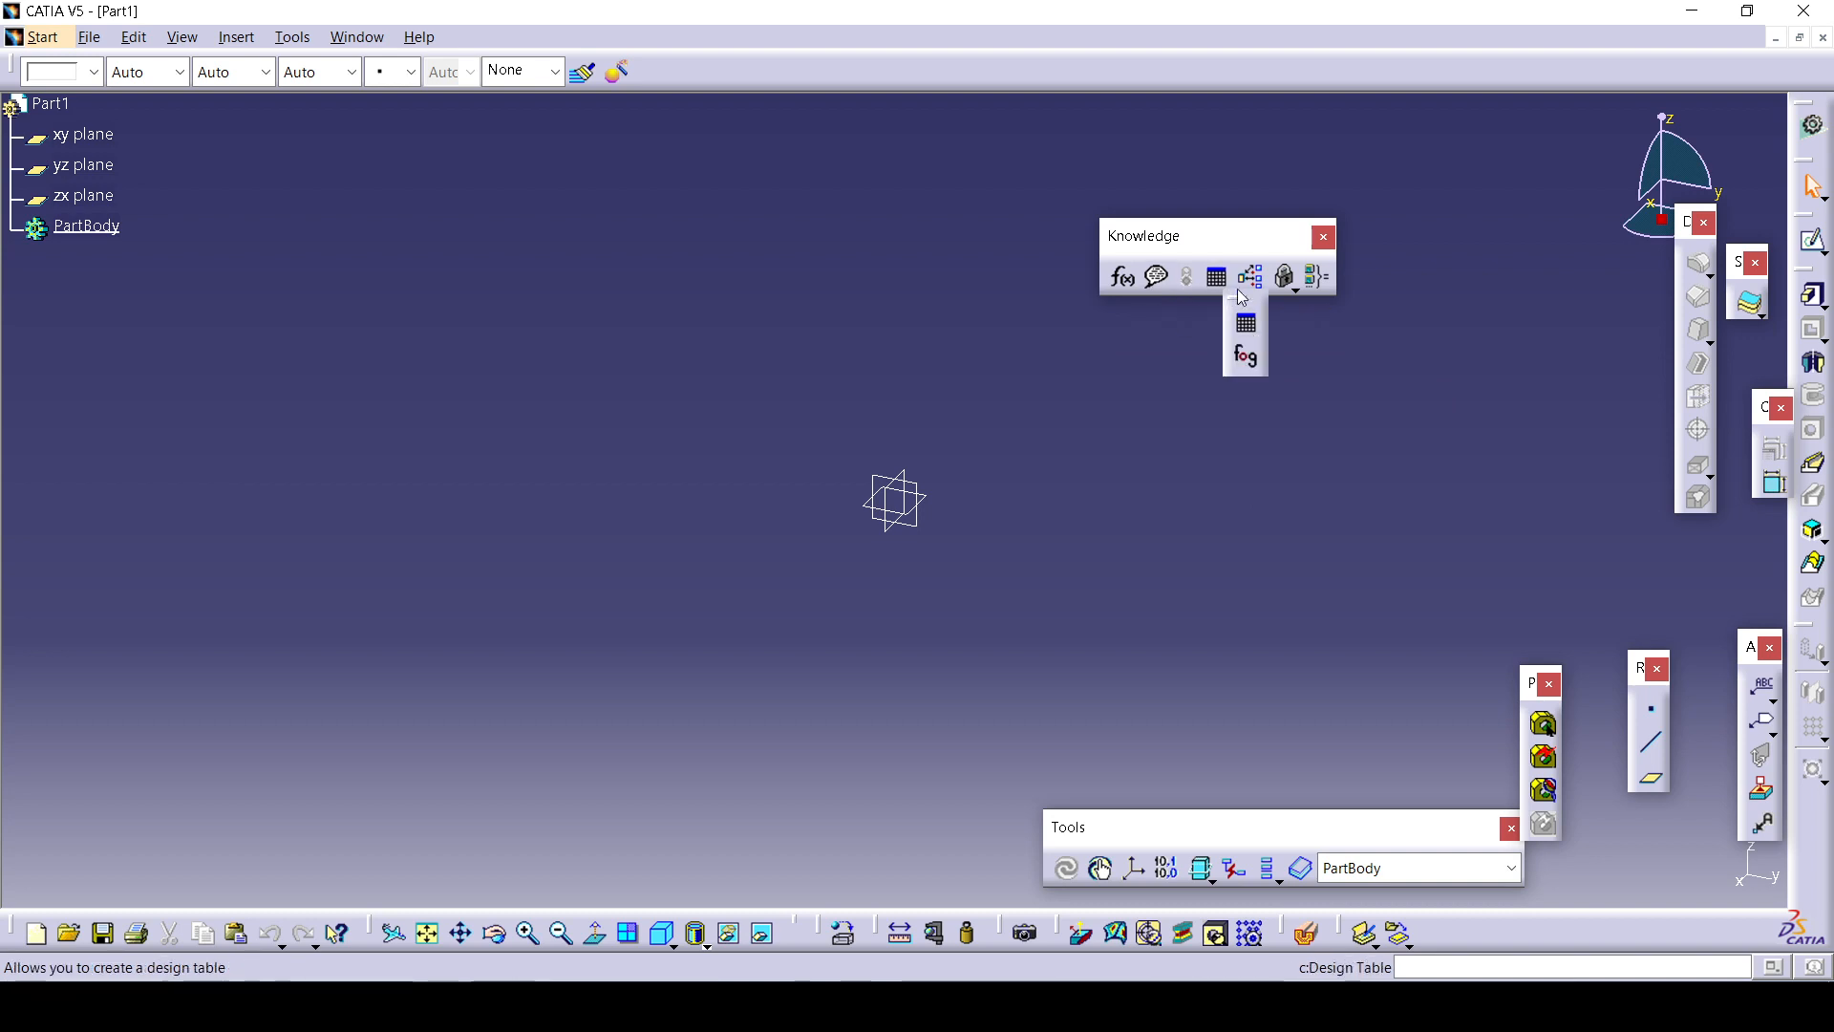
pyautogui.click(1292, 289)
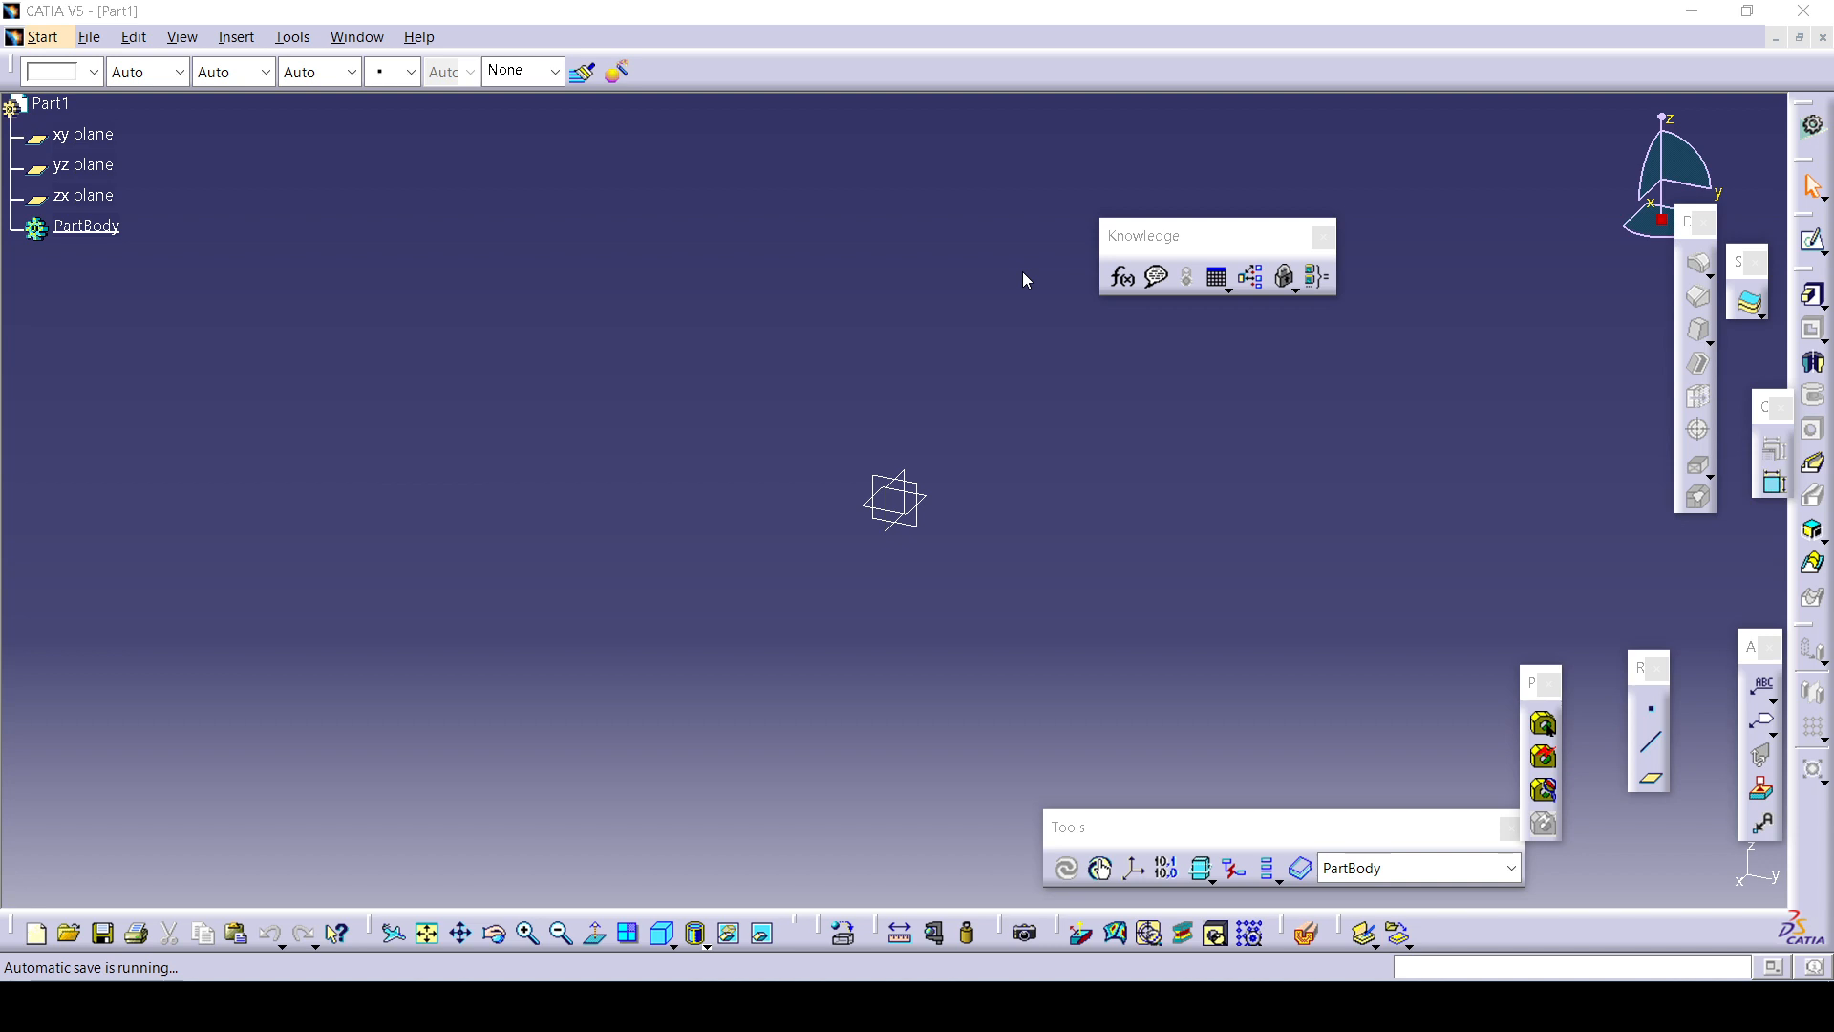
# Open the Formulas editor for the part and examine the available types for new parameters.
pyautogui.click(1125, 277)
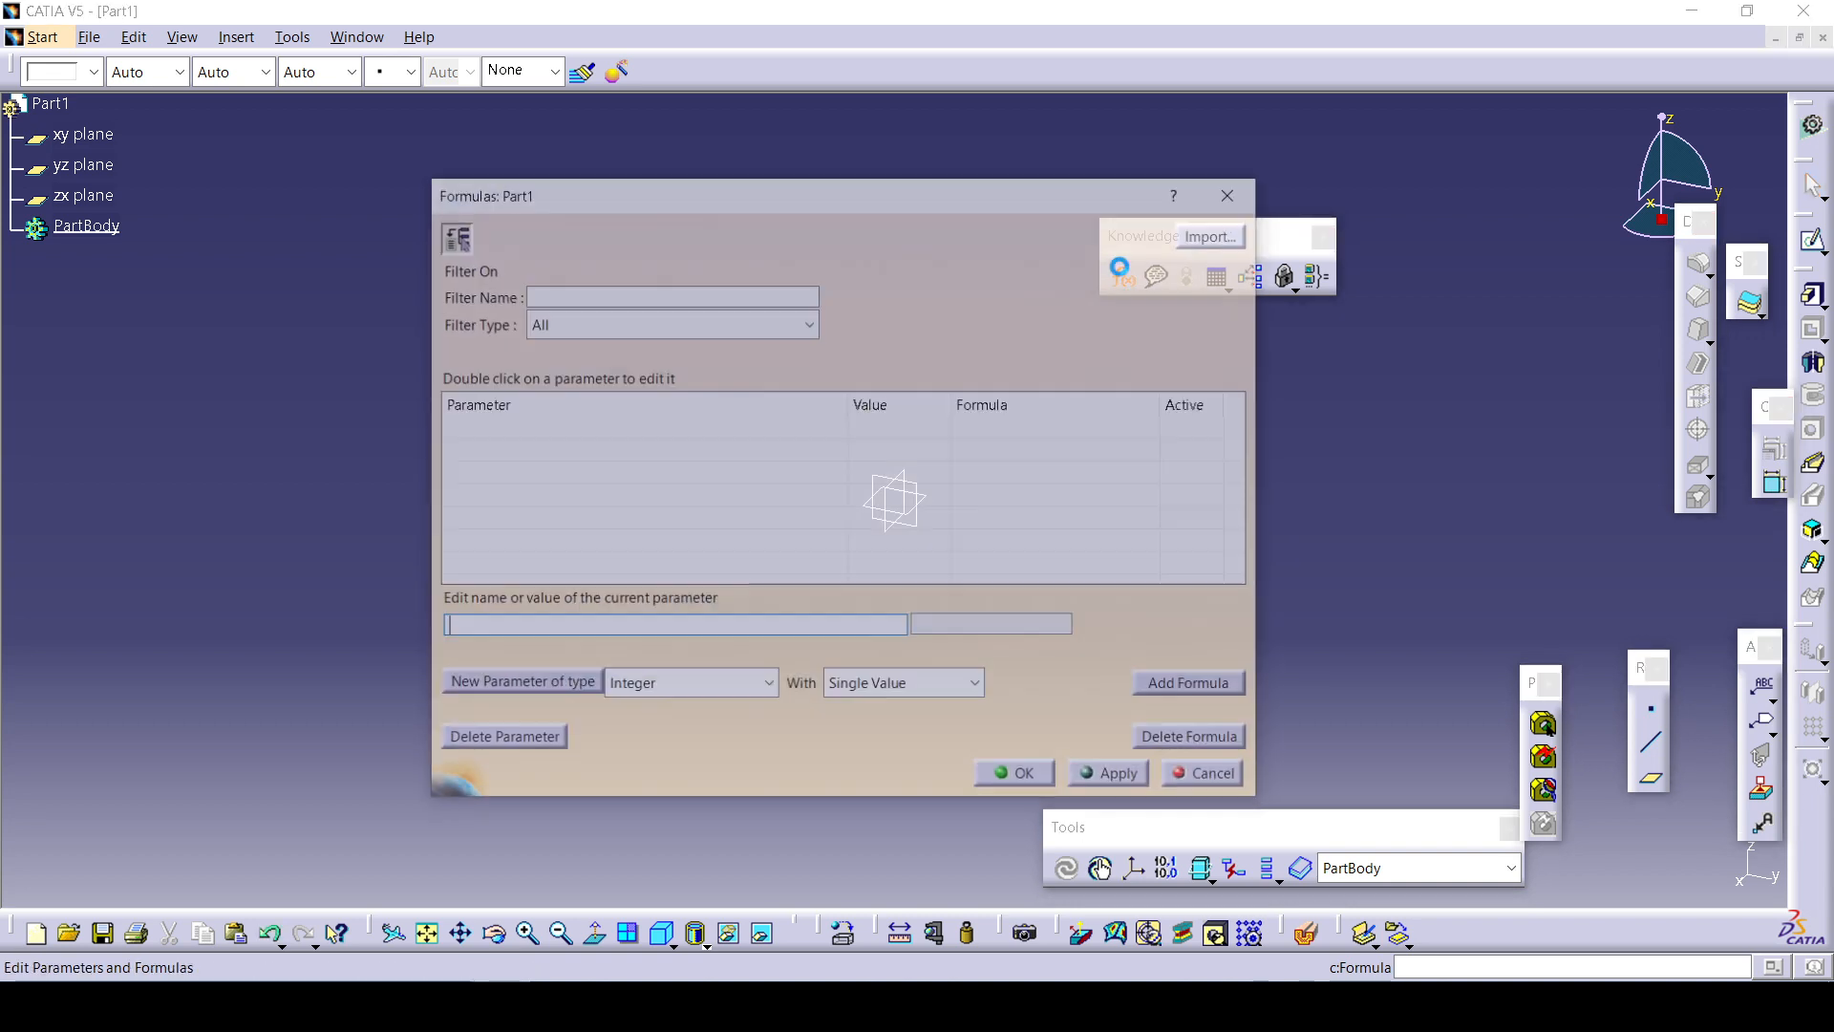
pyautogui.moveTo(853, 196); pyautogui.dragTo(1285, 165)
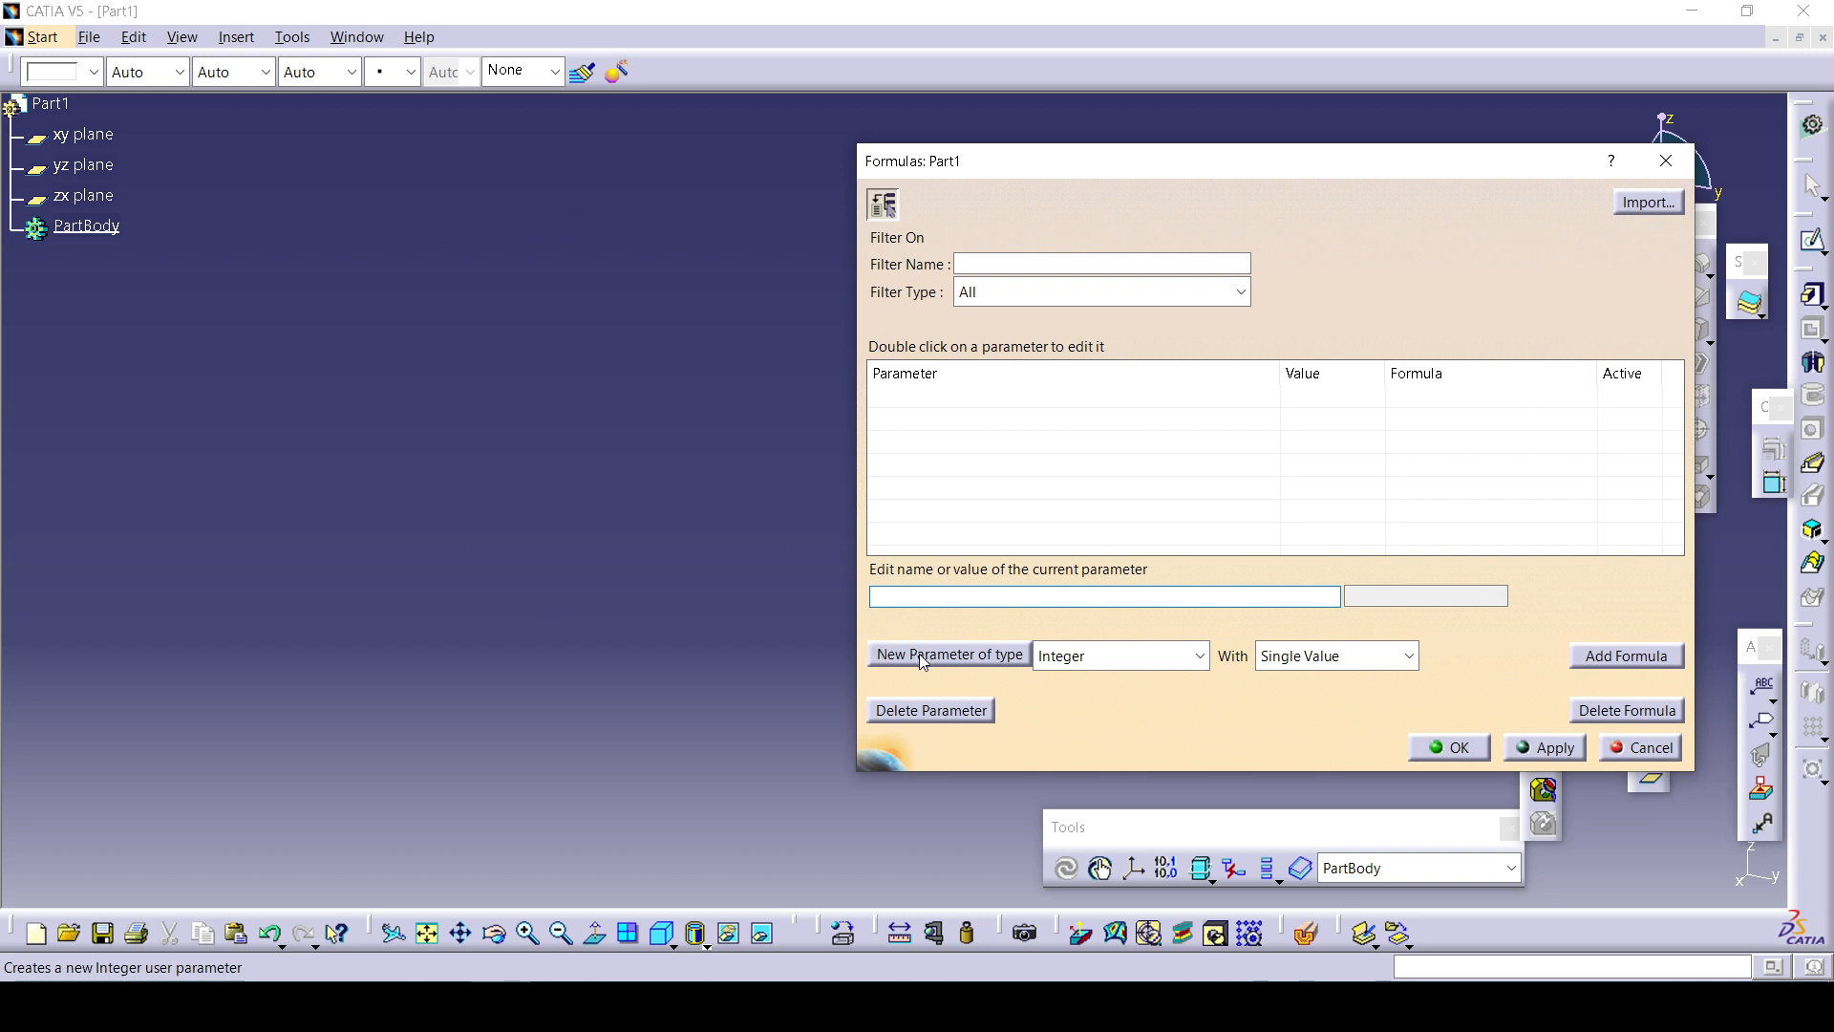
pyautogui.click(1092, 660)
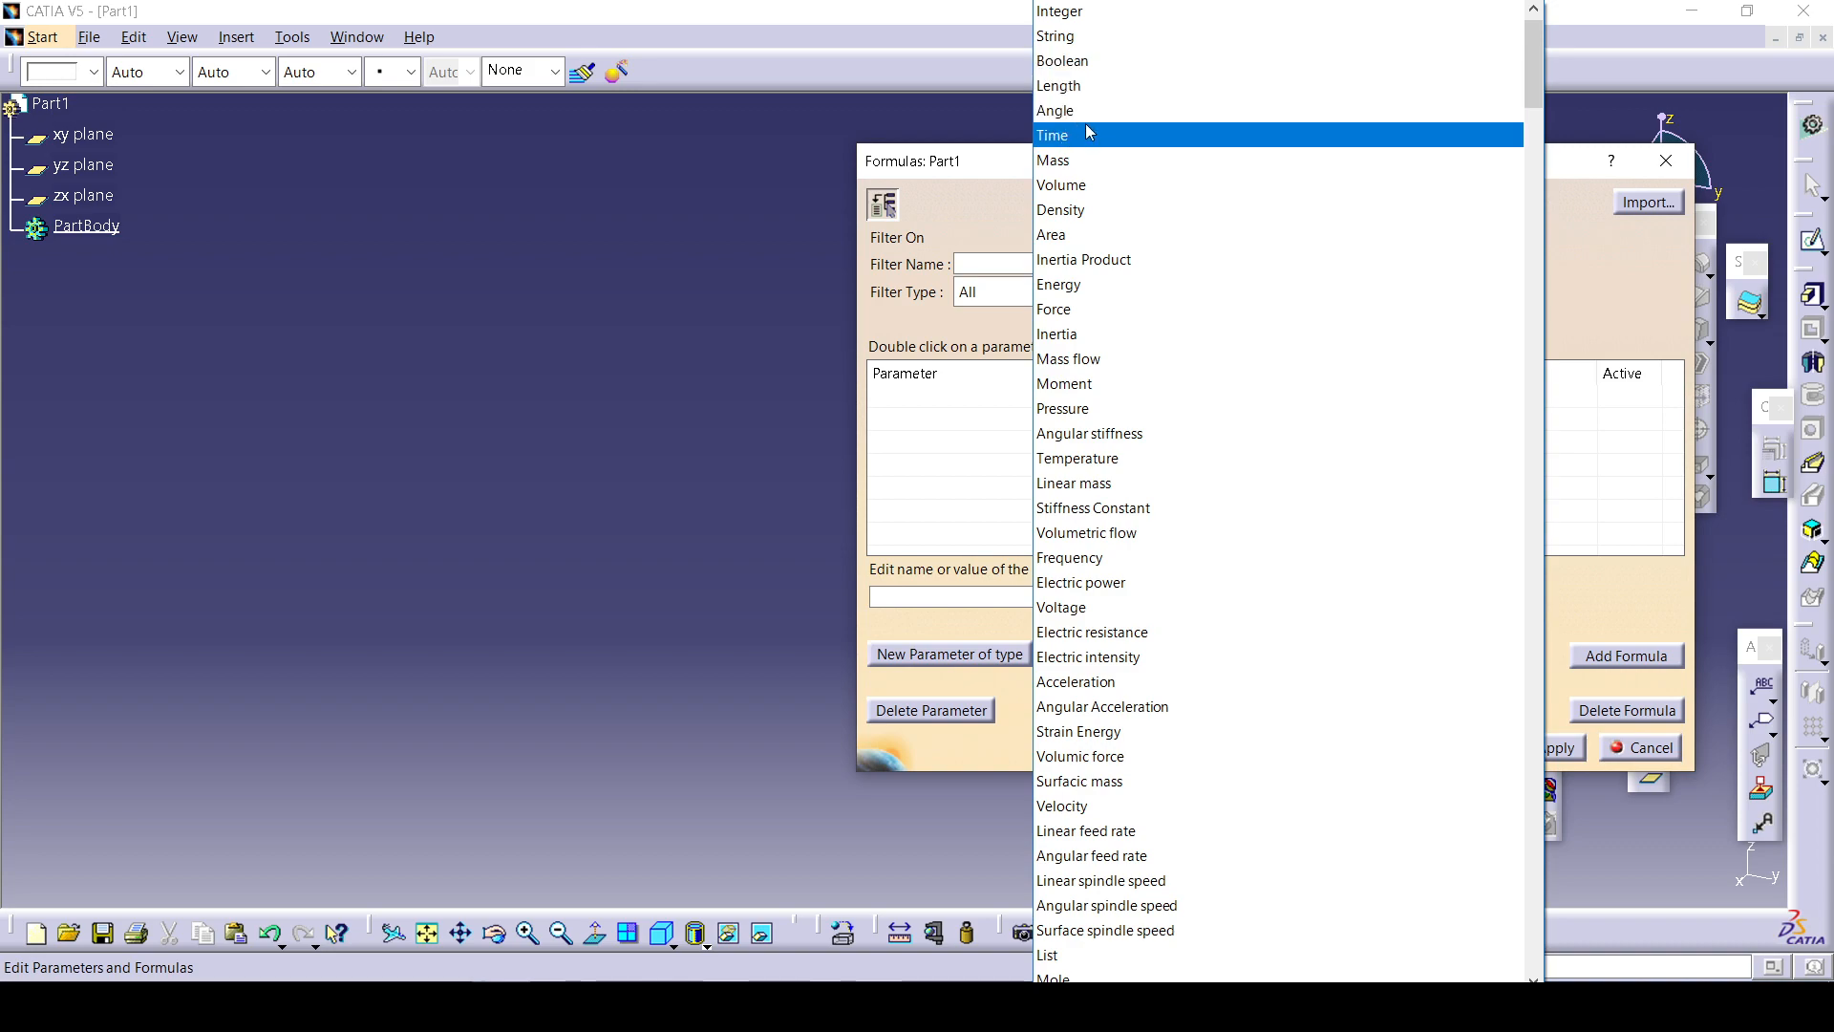
pyautogui.scroll(-20, 1319, 656)
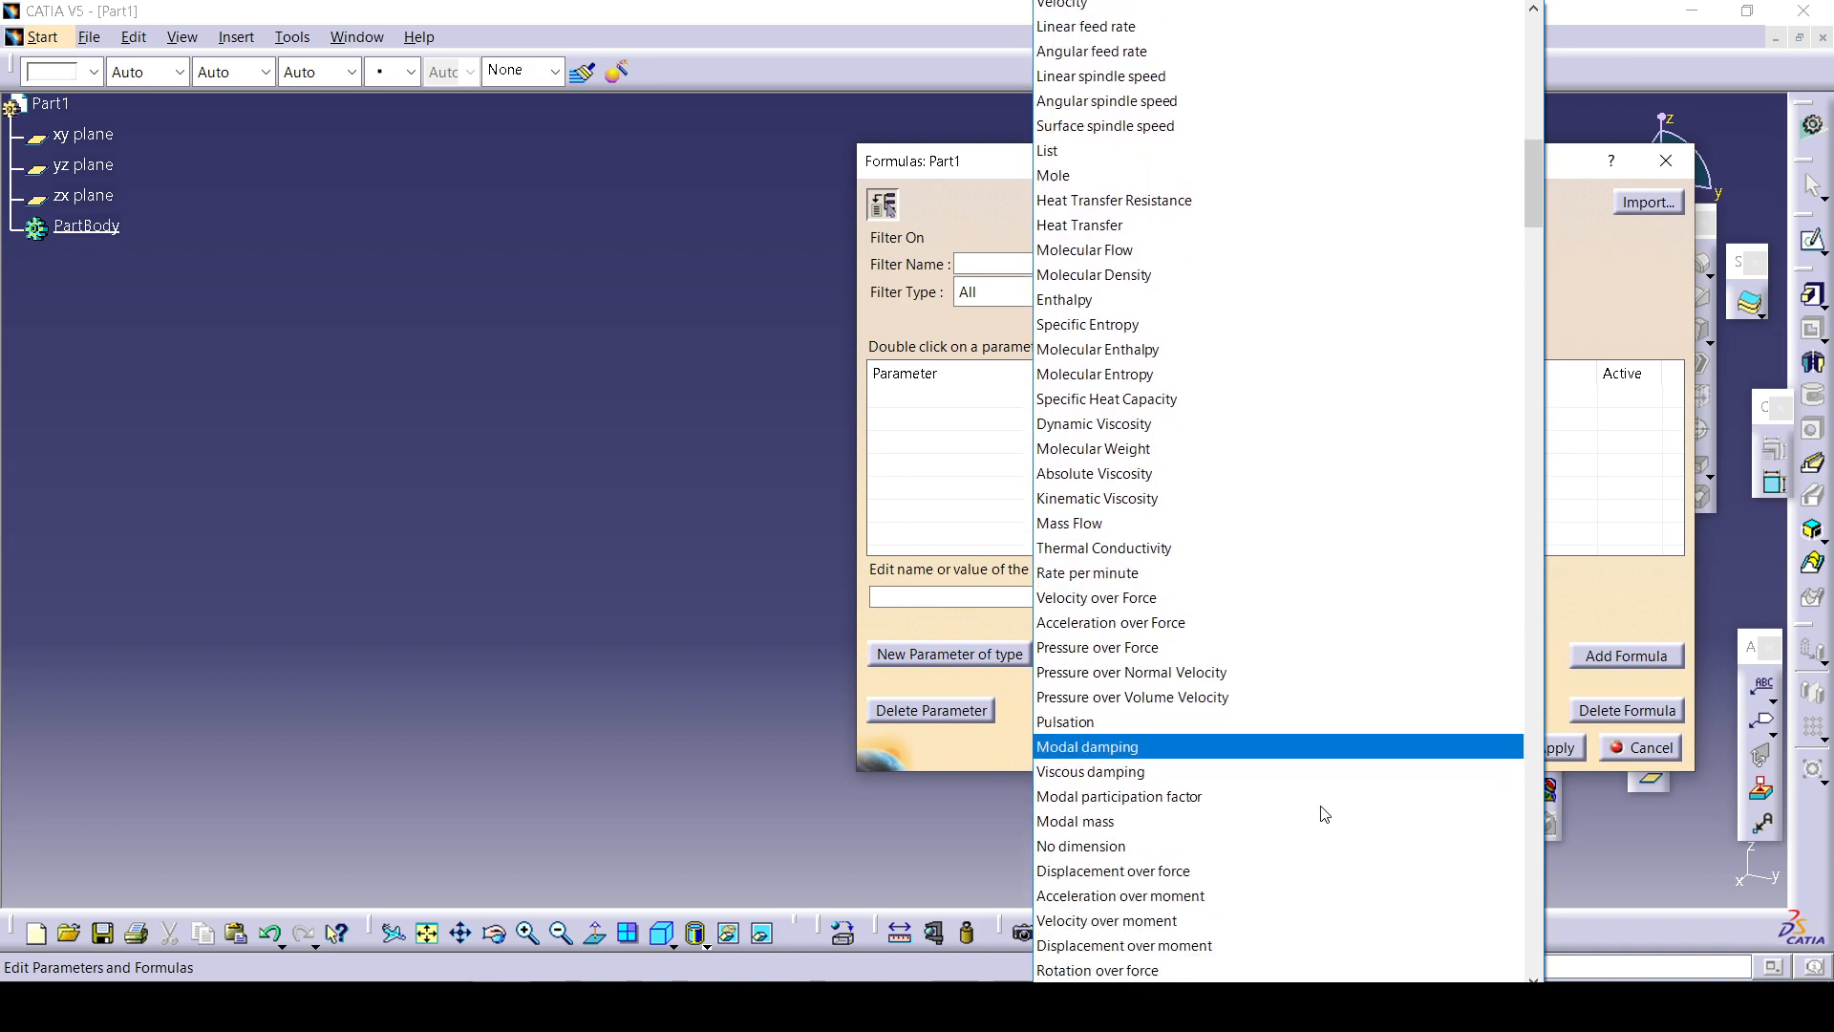
pyautogui.scroll(-20, 1331, 886)
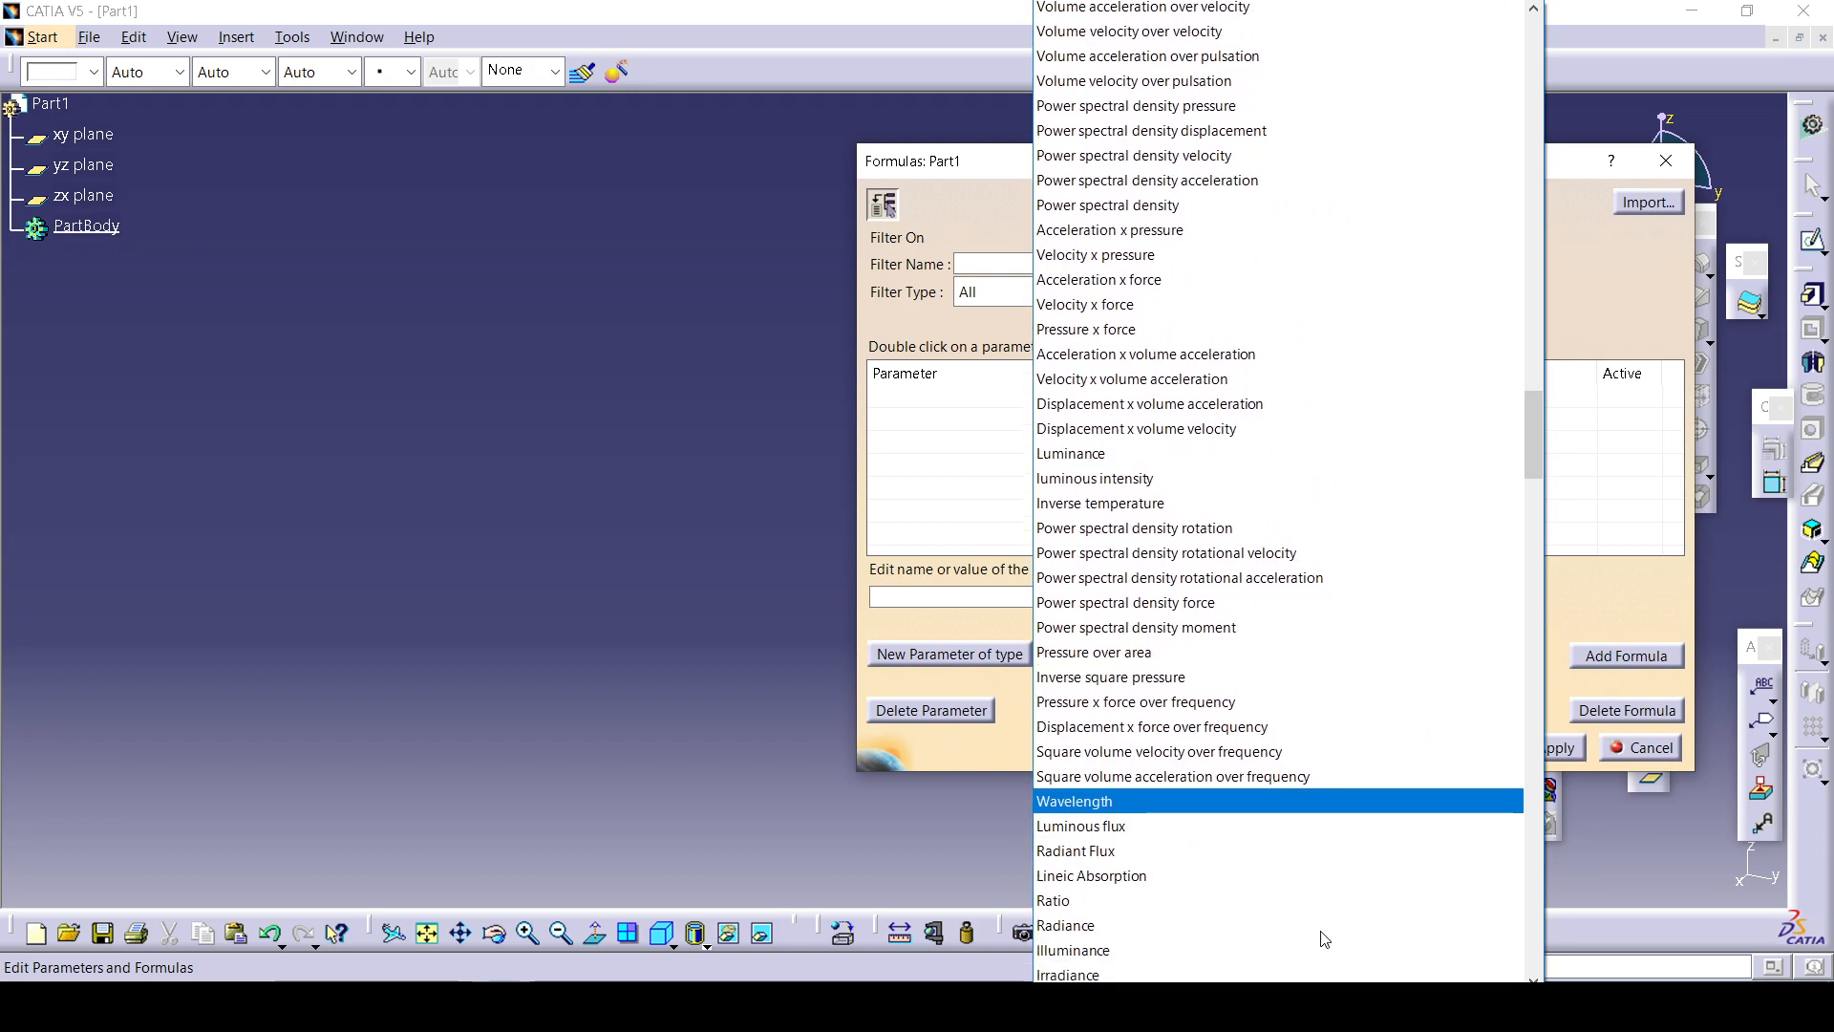
pyautogui.scroll(-20, 1320, 960)
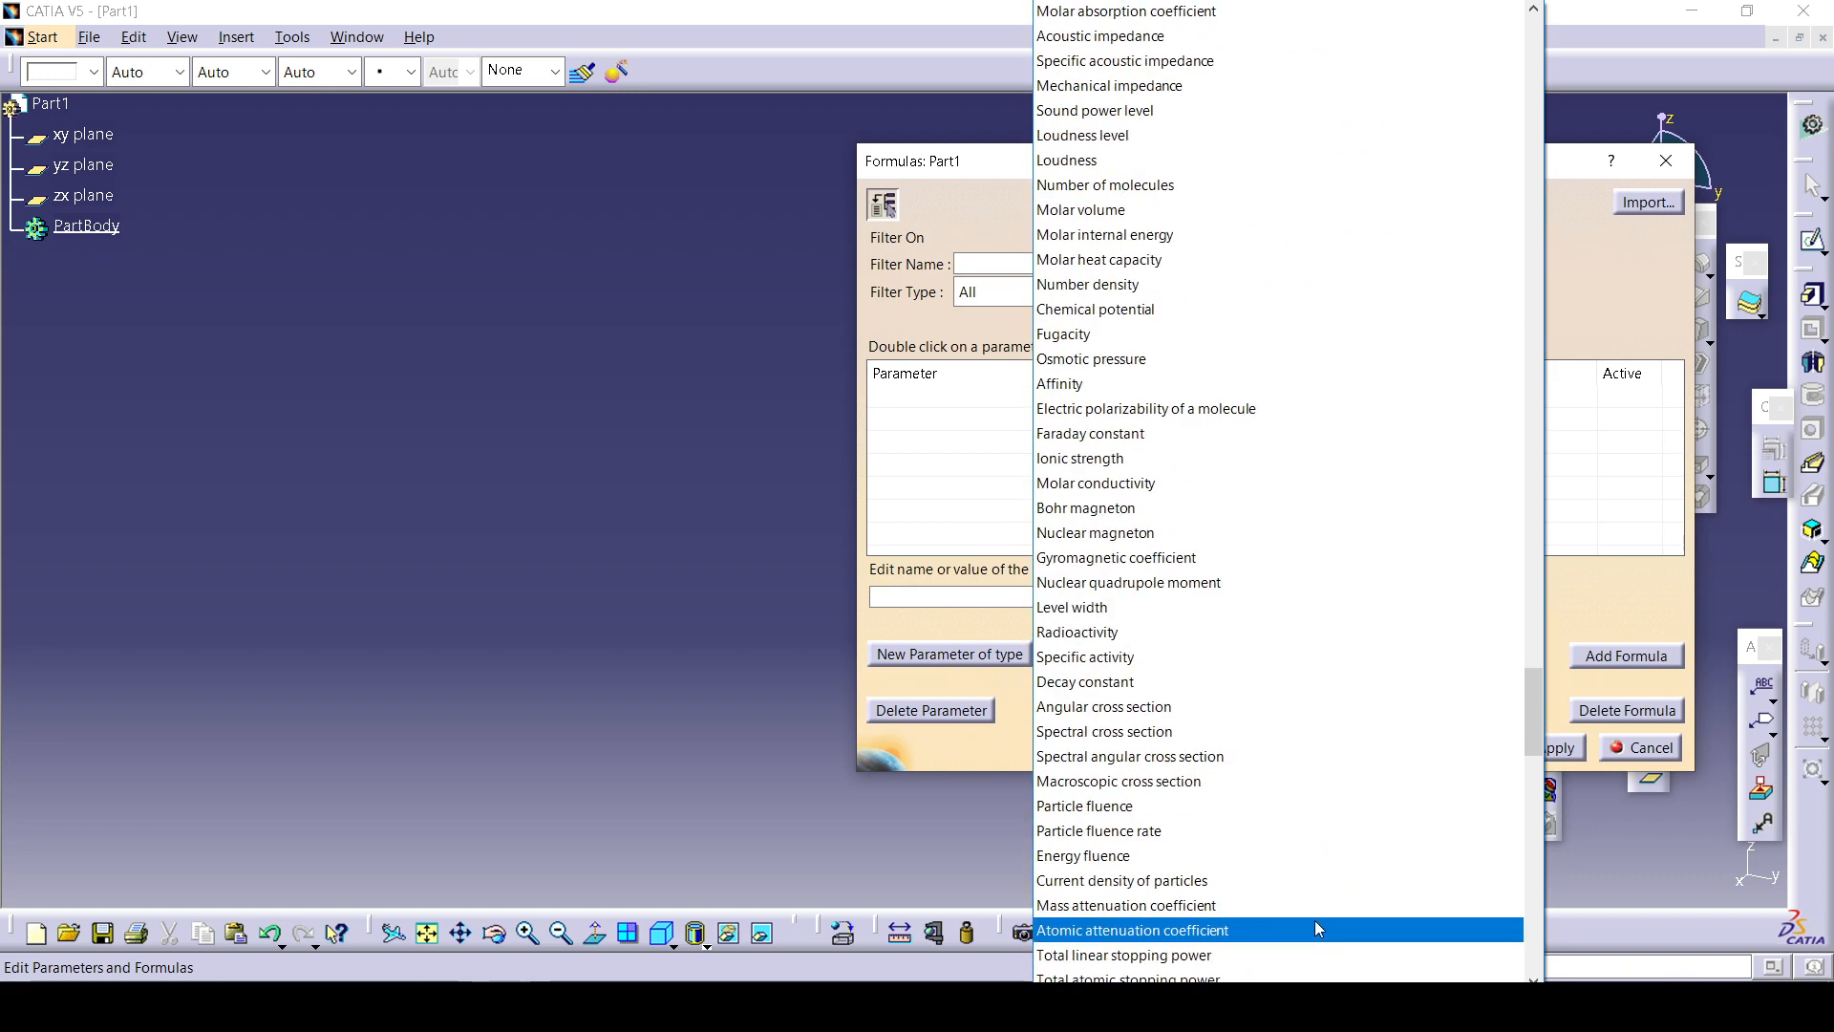
pyautogui.scroll(13, 1315, 912)
pyautogui.scroll(20, 1213, 402)
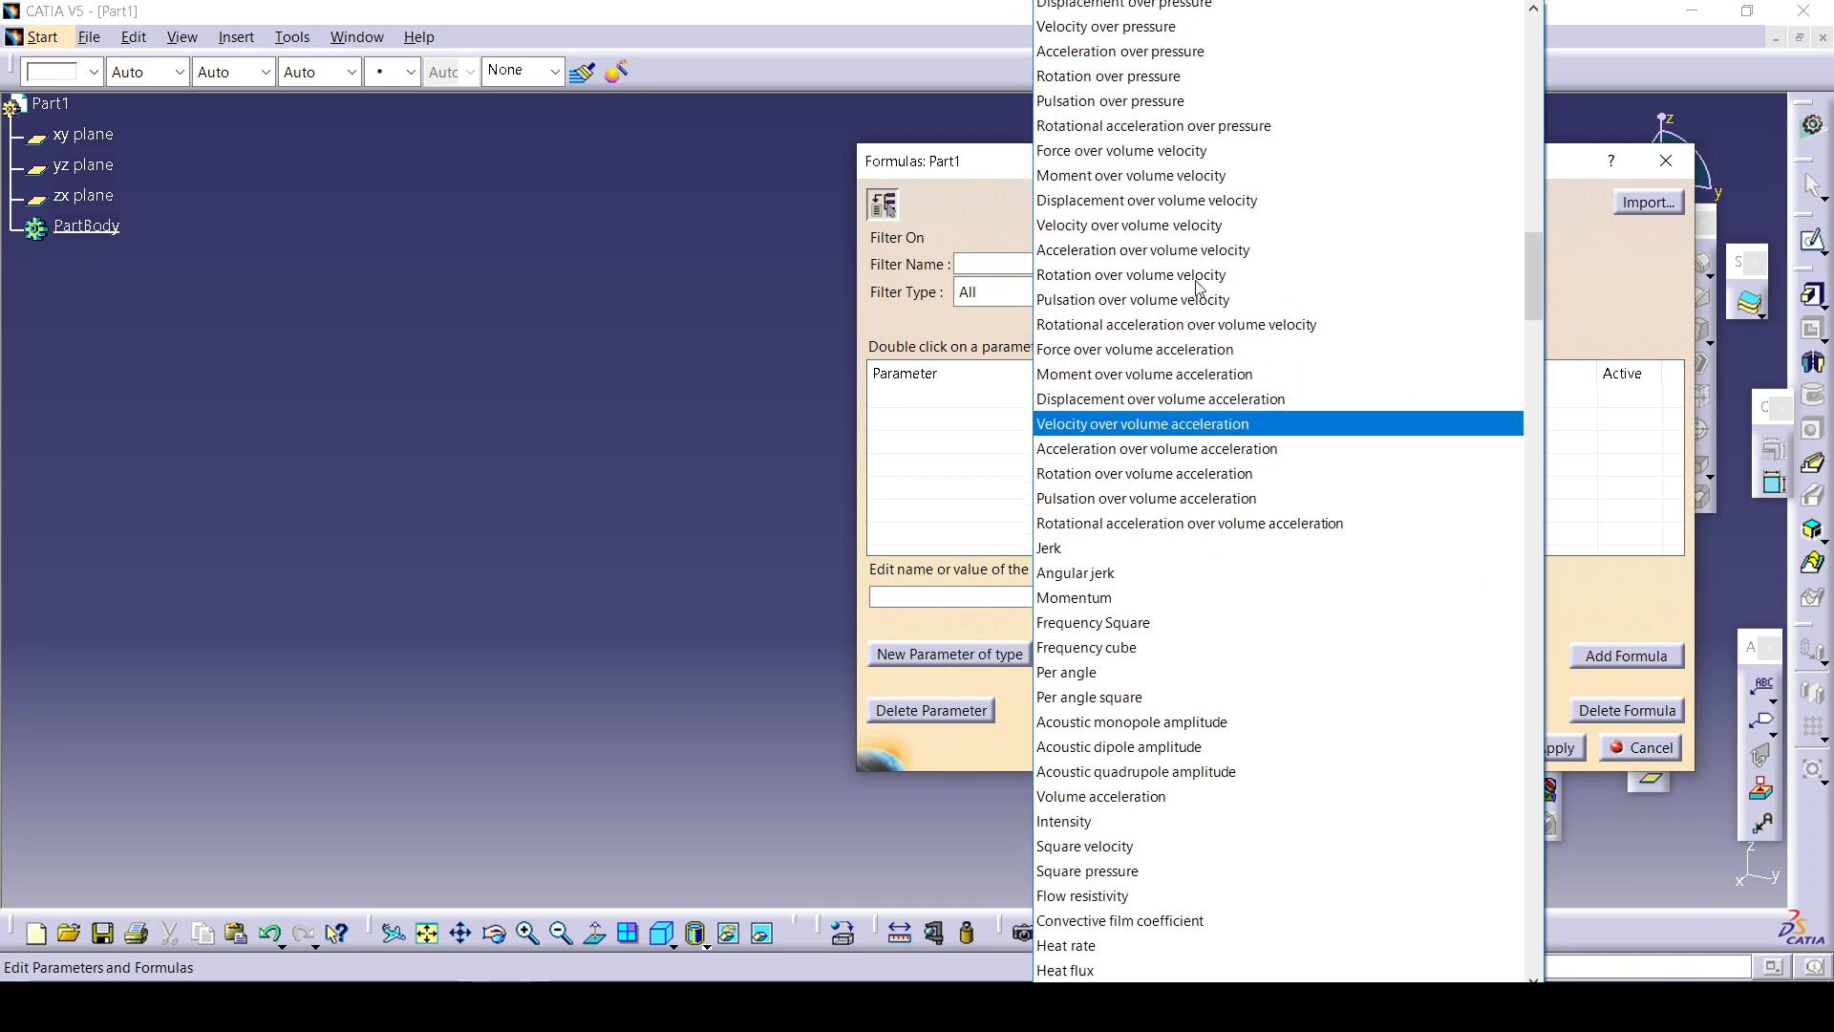
pyautogui.scroll(15, 1199, 287)
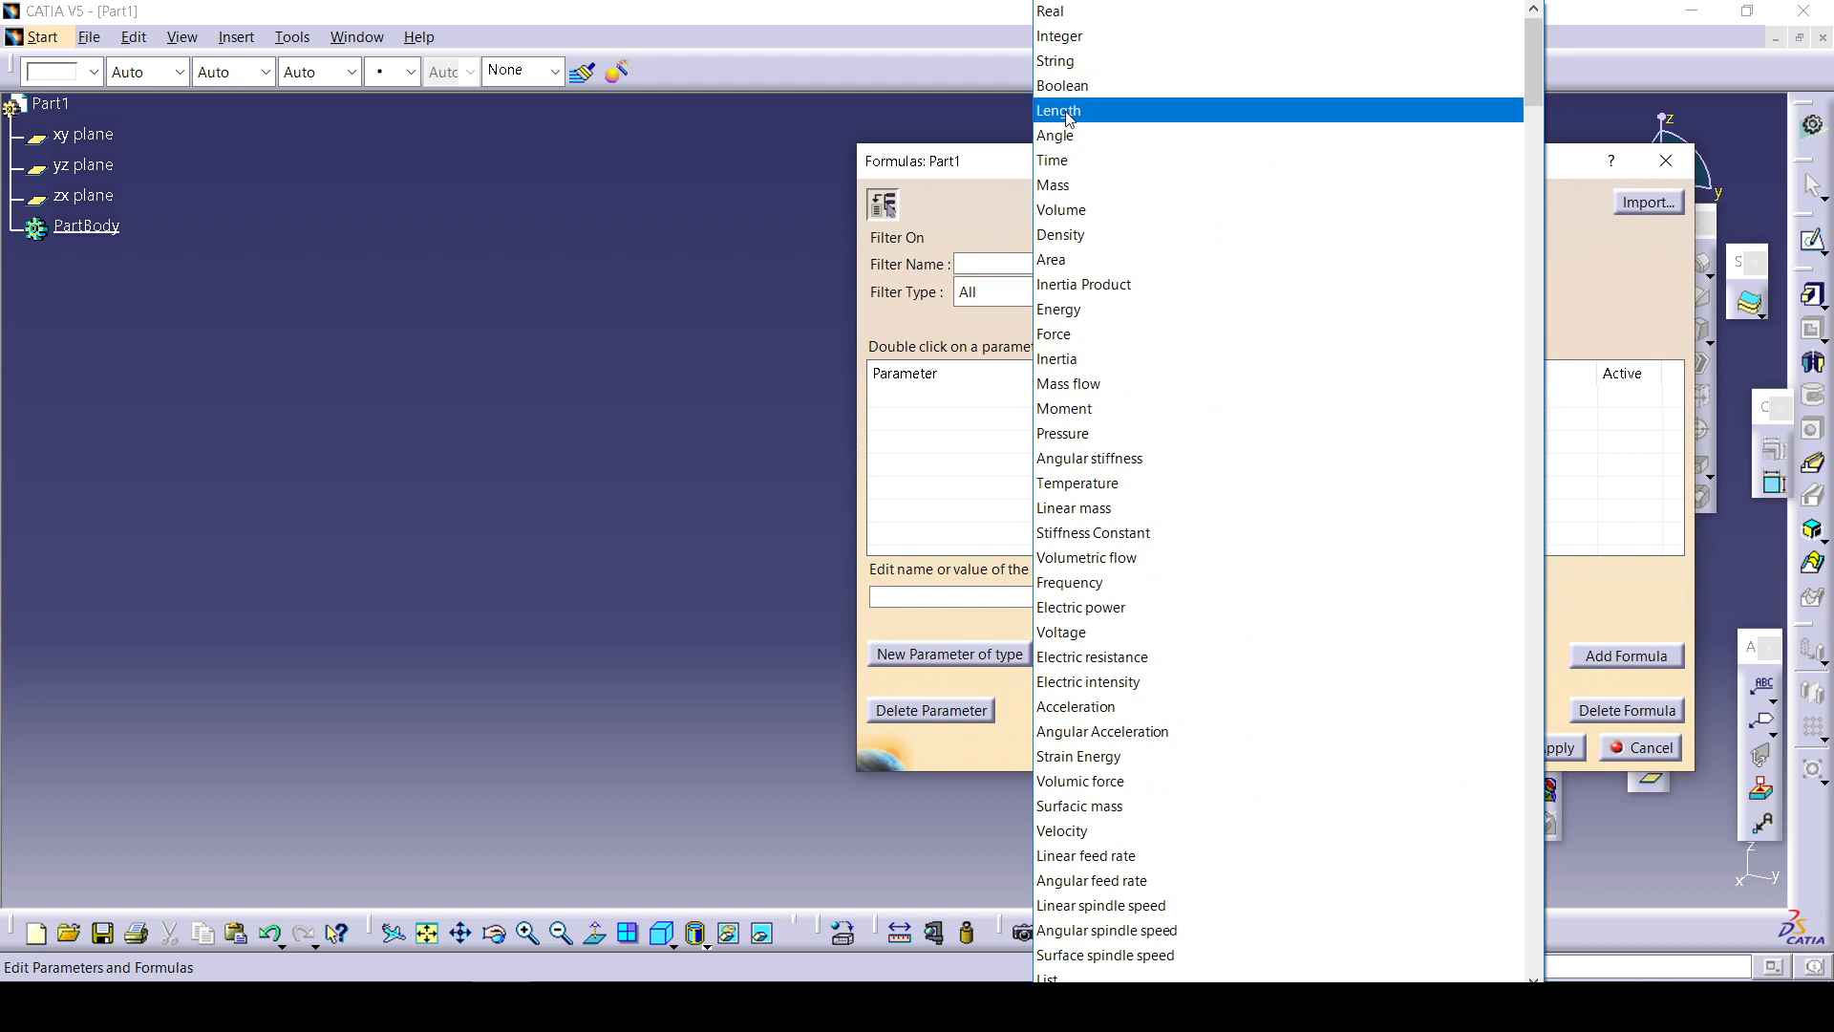
# Add a single-value user parameter of type Length and check the options for its value.
pyautogui.click(1127, 106)
pyautogui.click(946, 657)
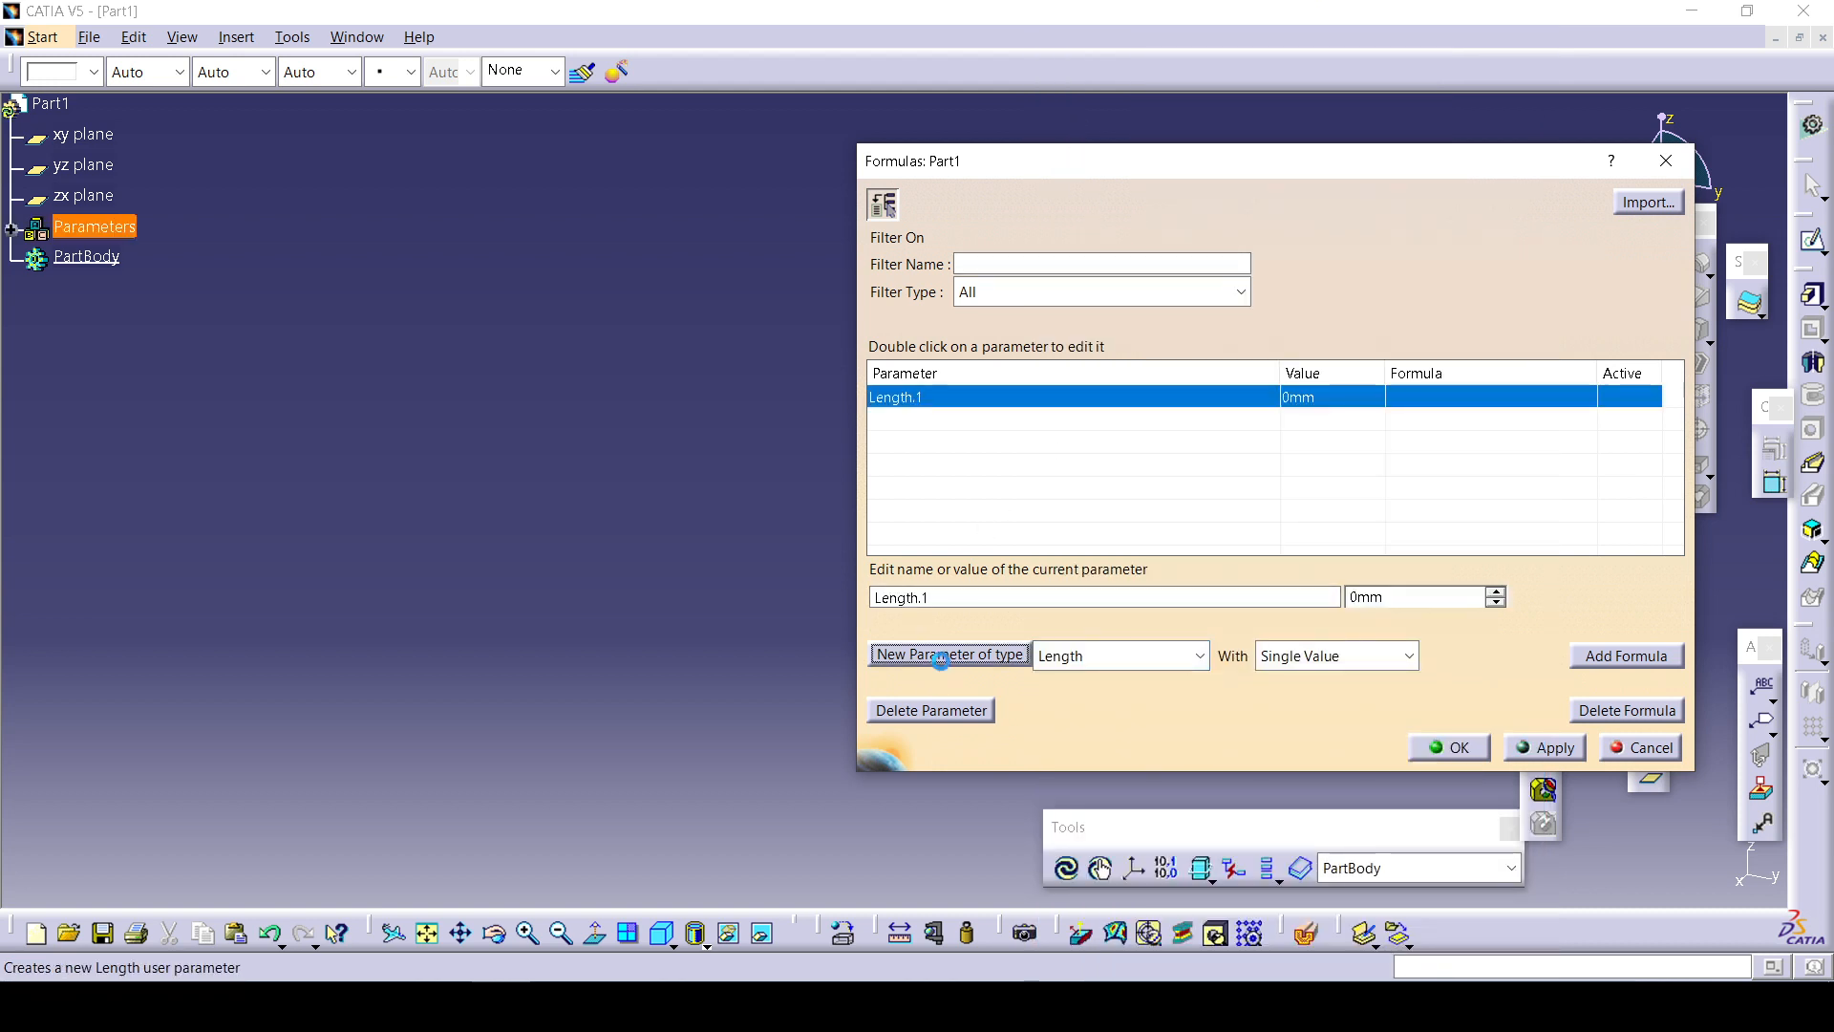
pyautogui.doubleClick(1037, 597)
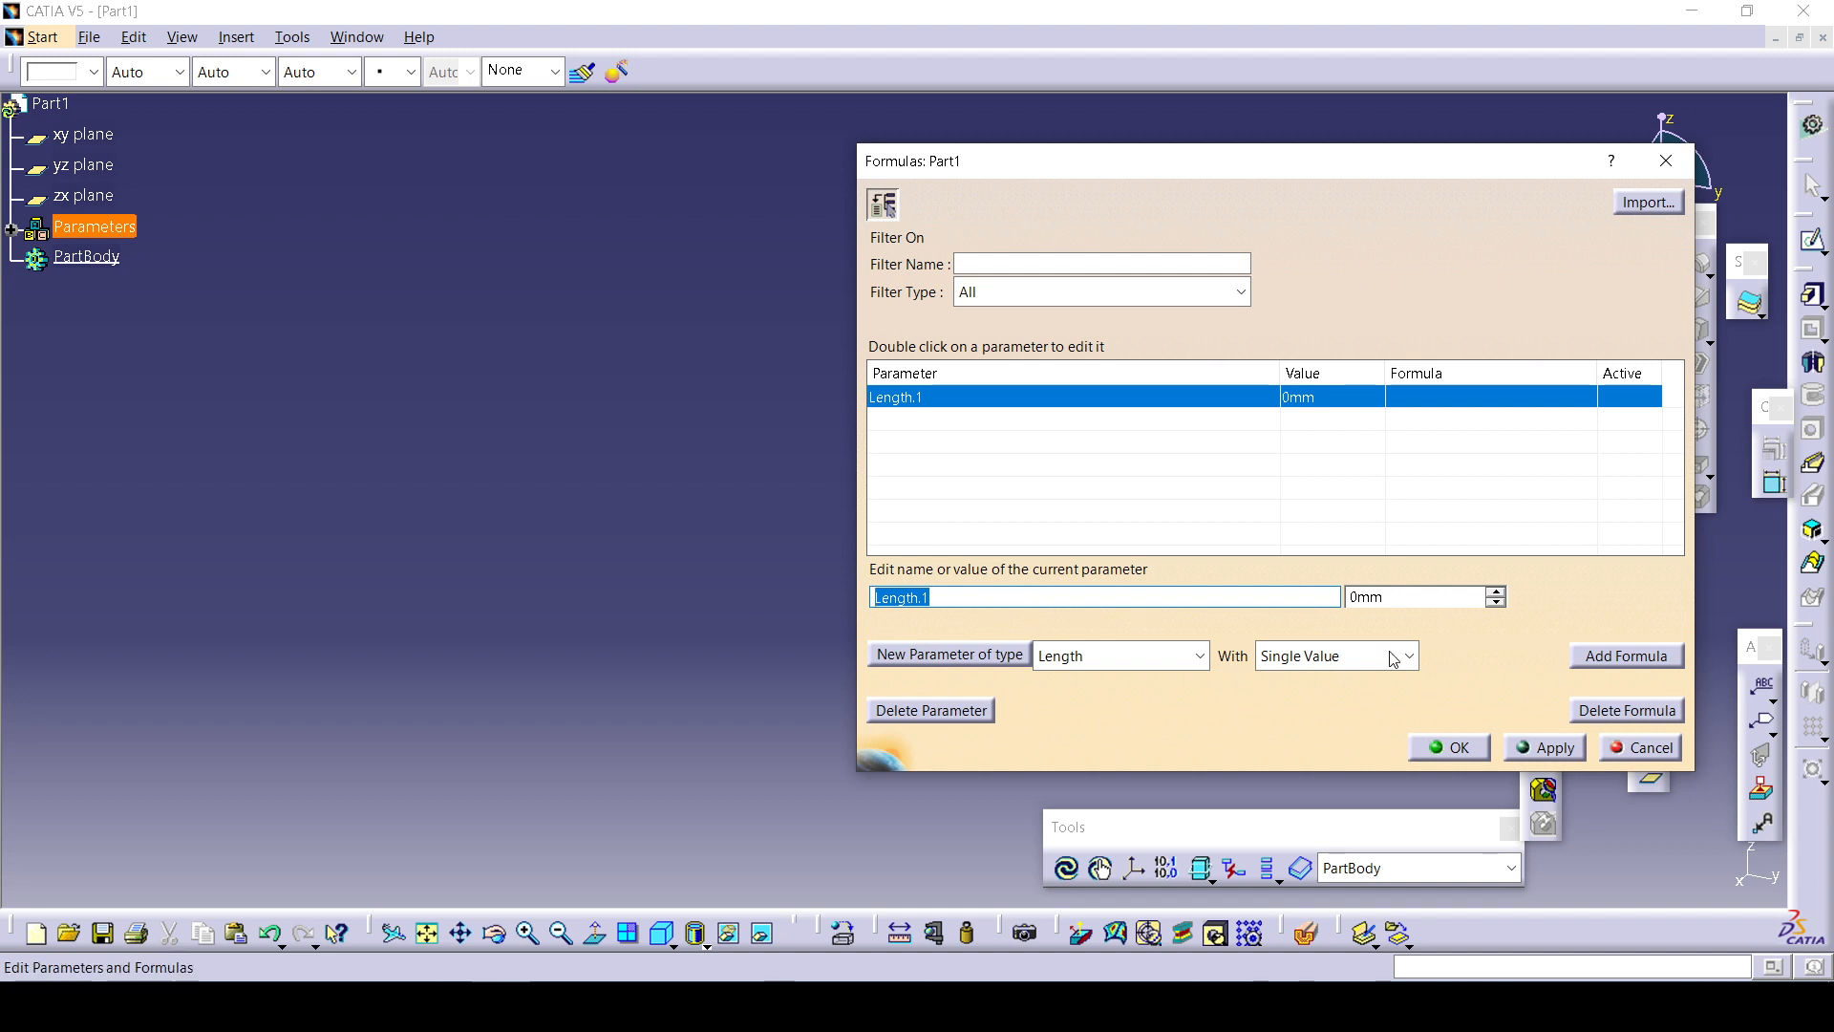
pyautogui.rightClick(1408, 602)
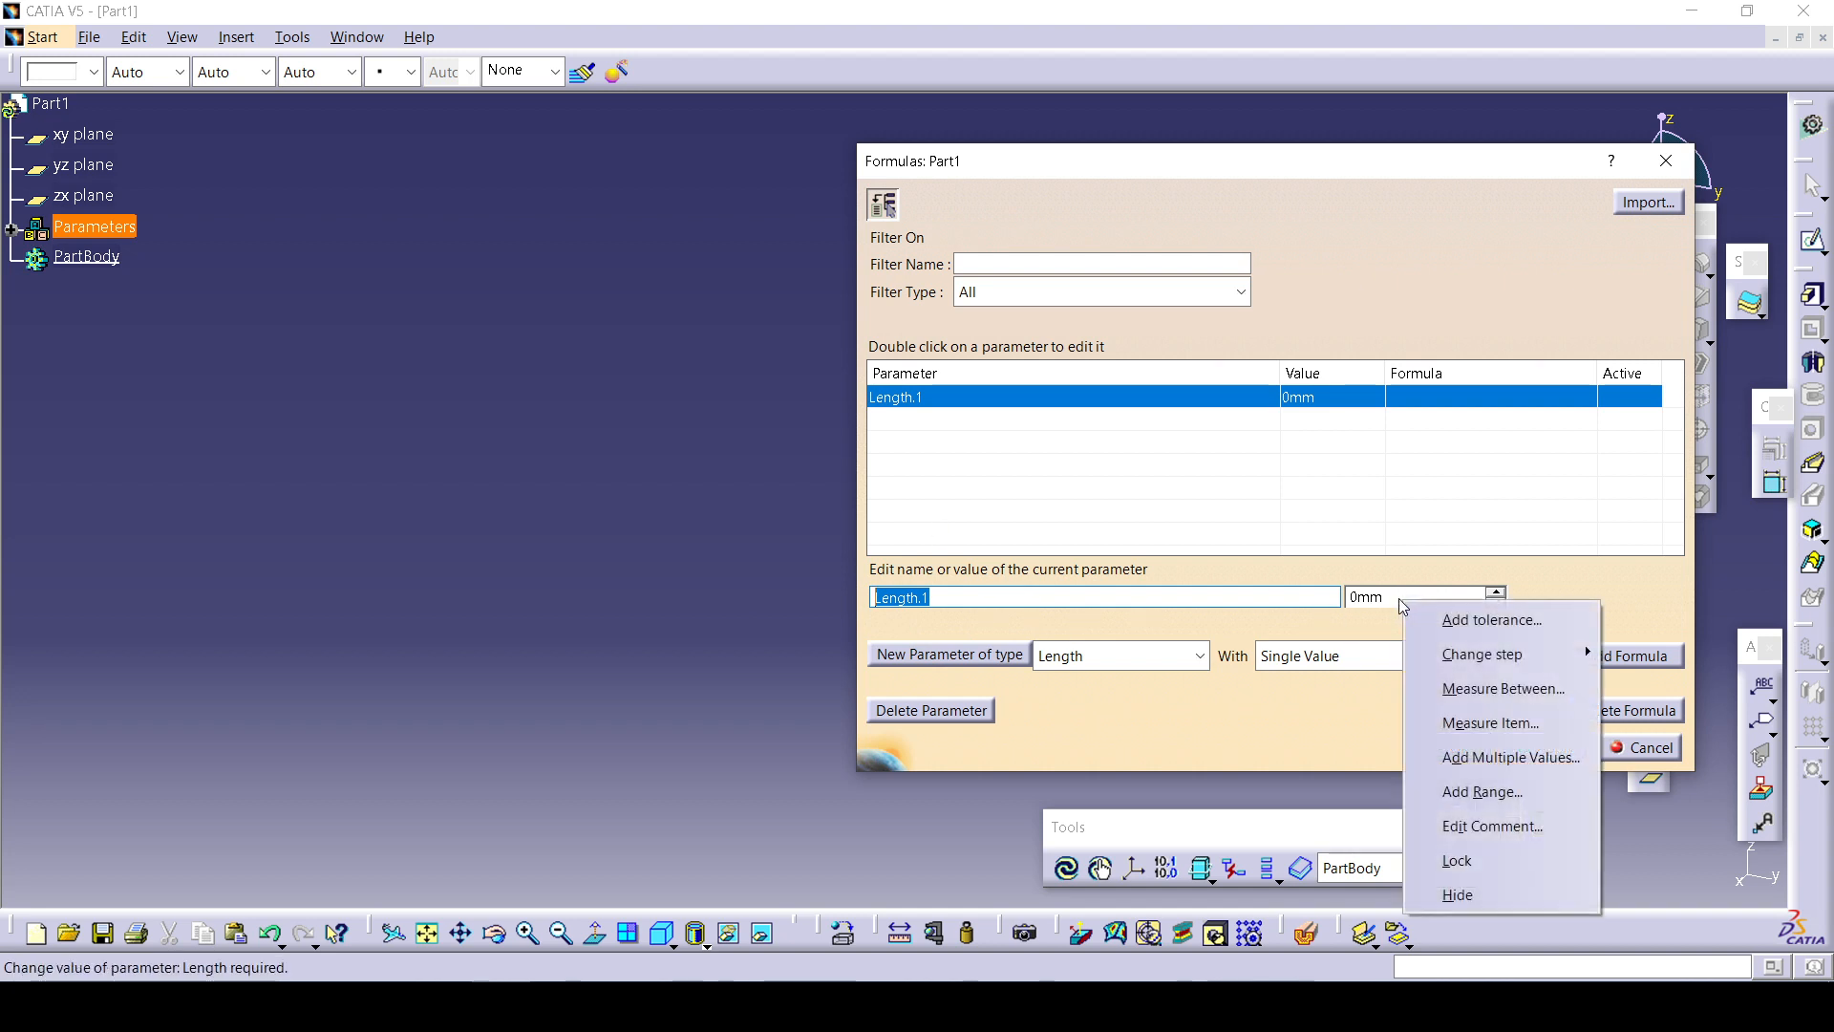
pyautogui.press('Escape')
# Choose Multiple Values for new parameters and set the existing Length parameter to 1 mm.
pyautogui.click(1280, 657)
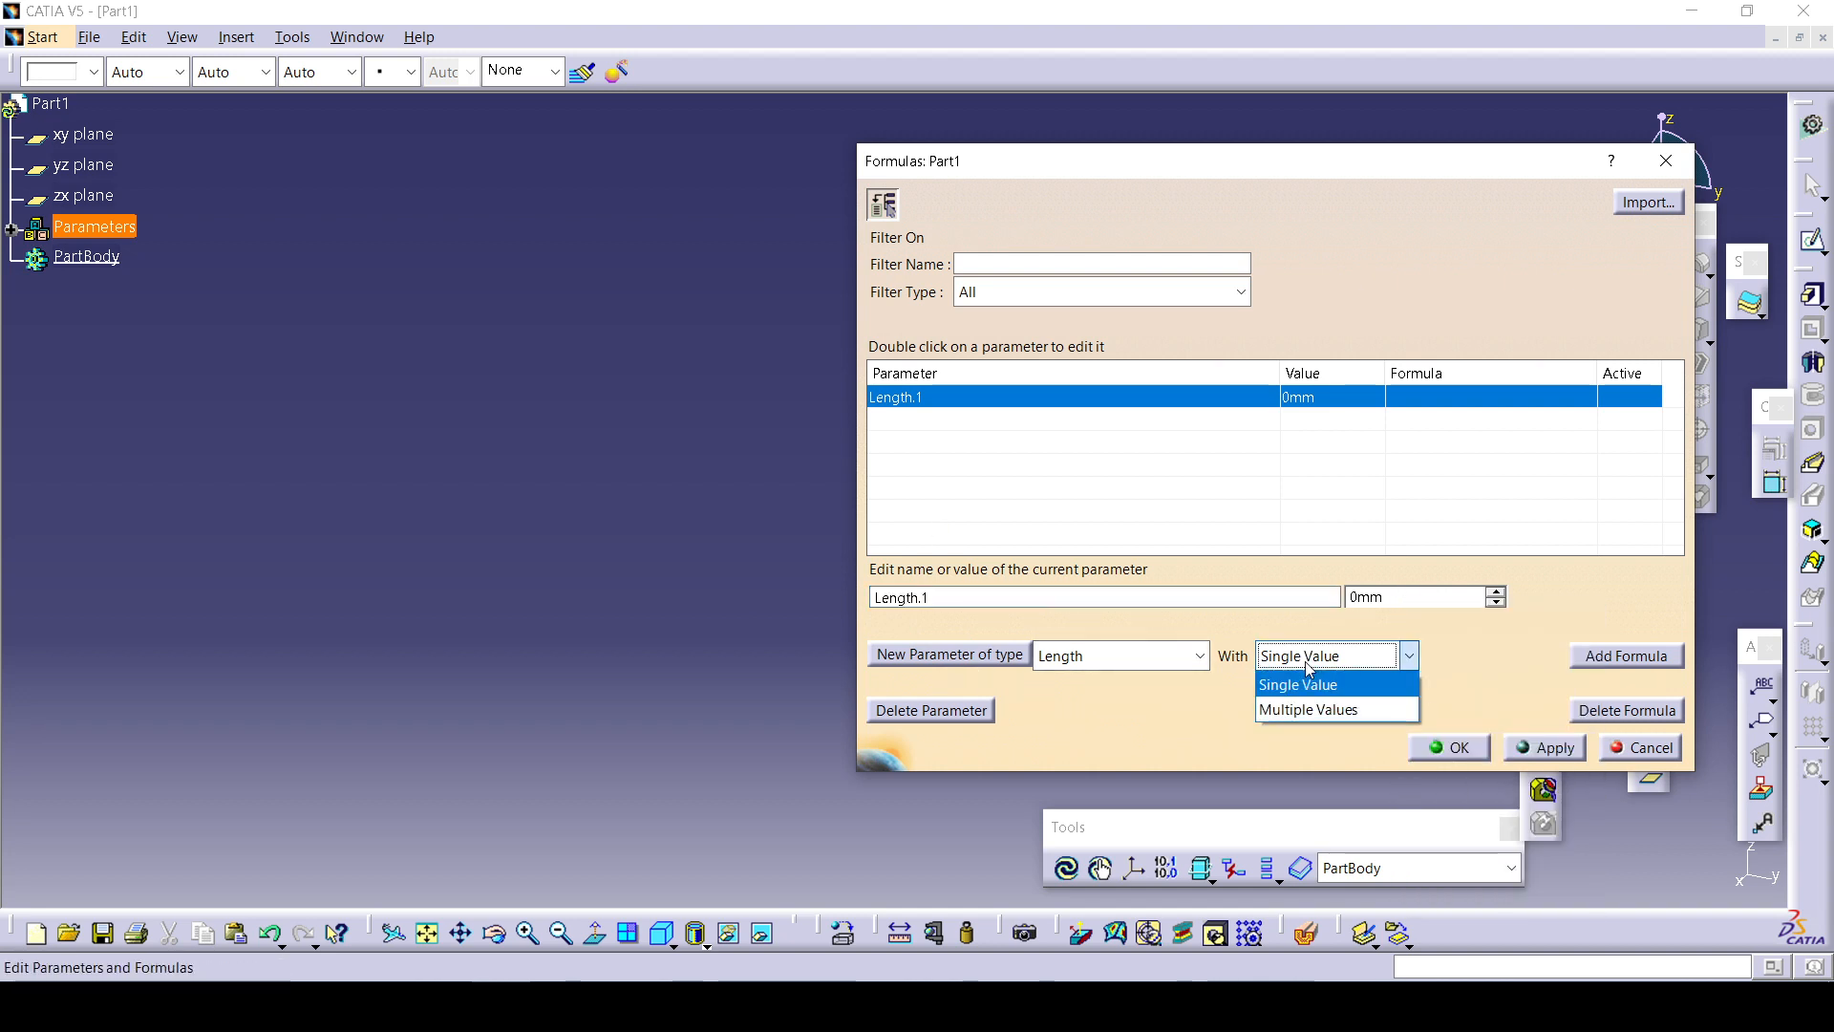
pyautogui.click(1315, 709)
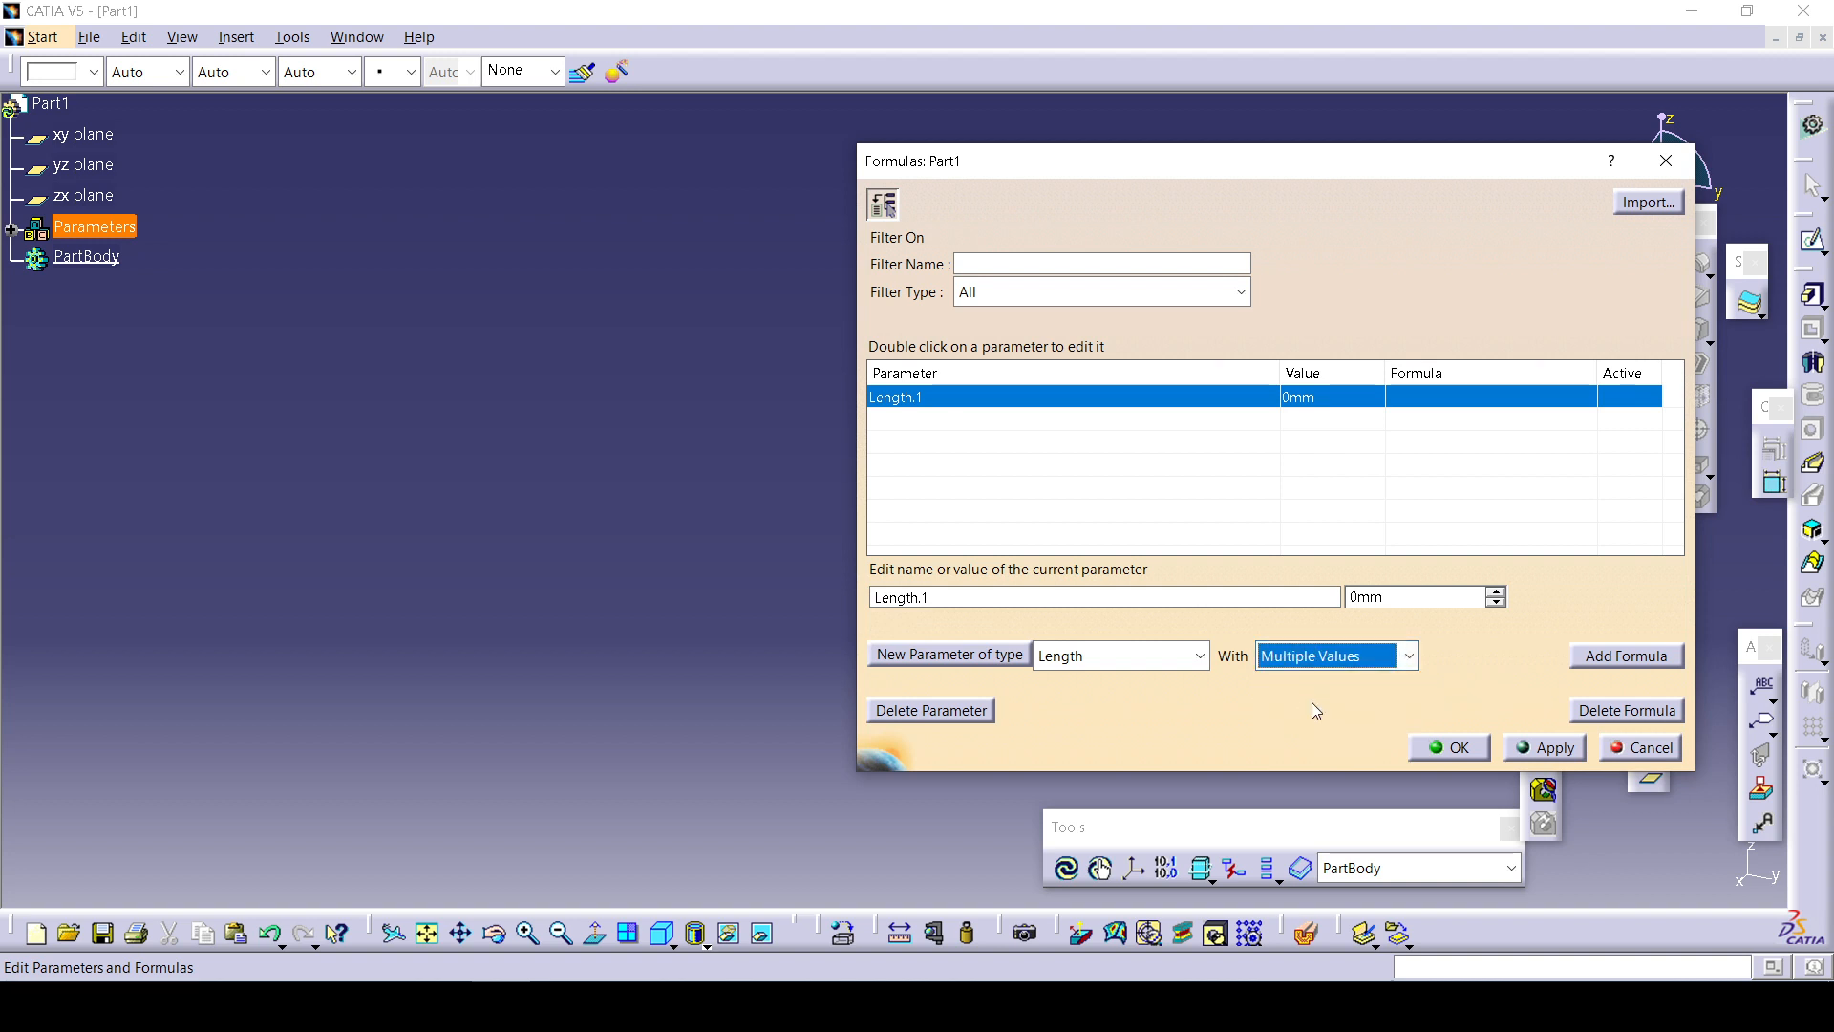
pyautogui.click(1385, 597)
pyautogui.write('1')
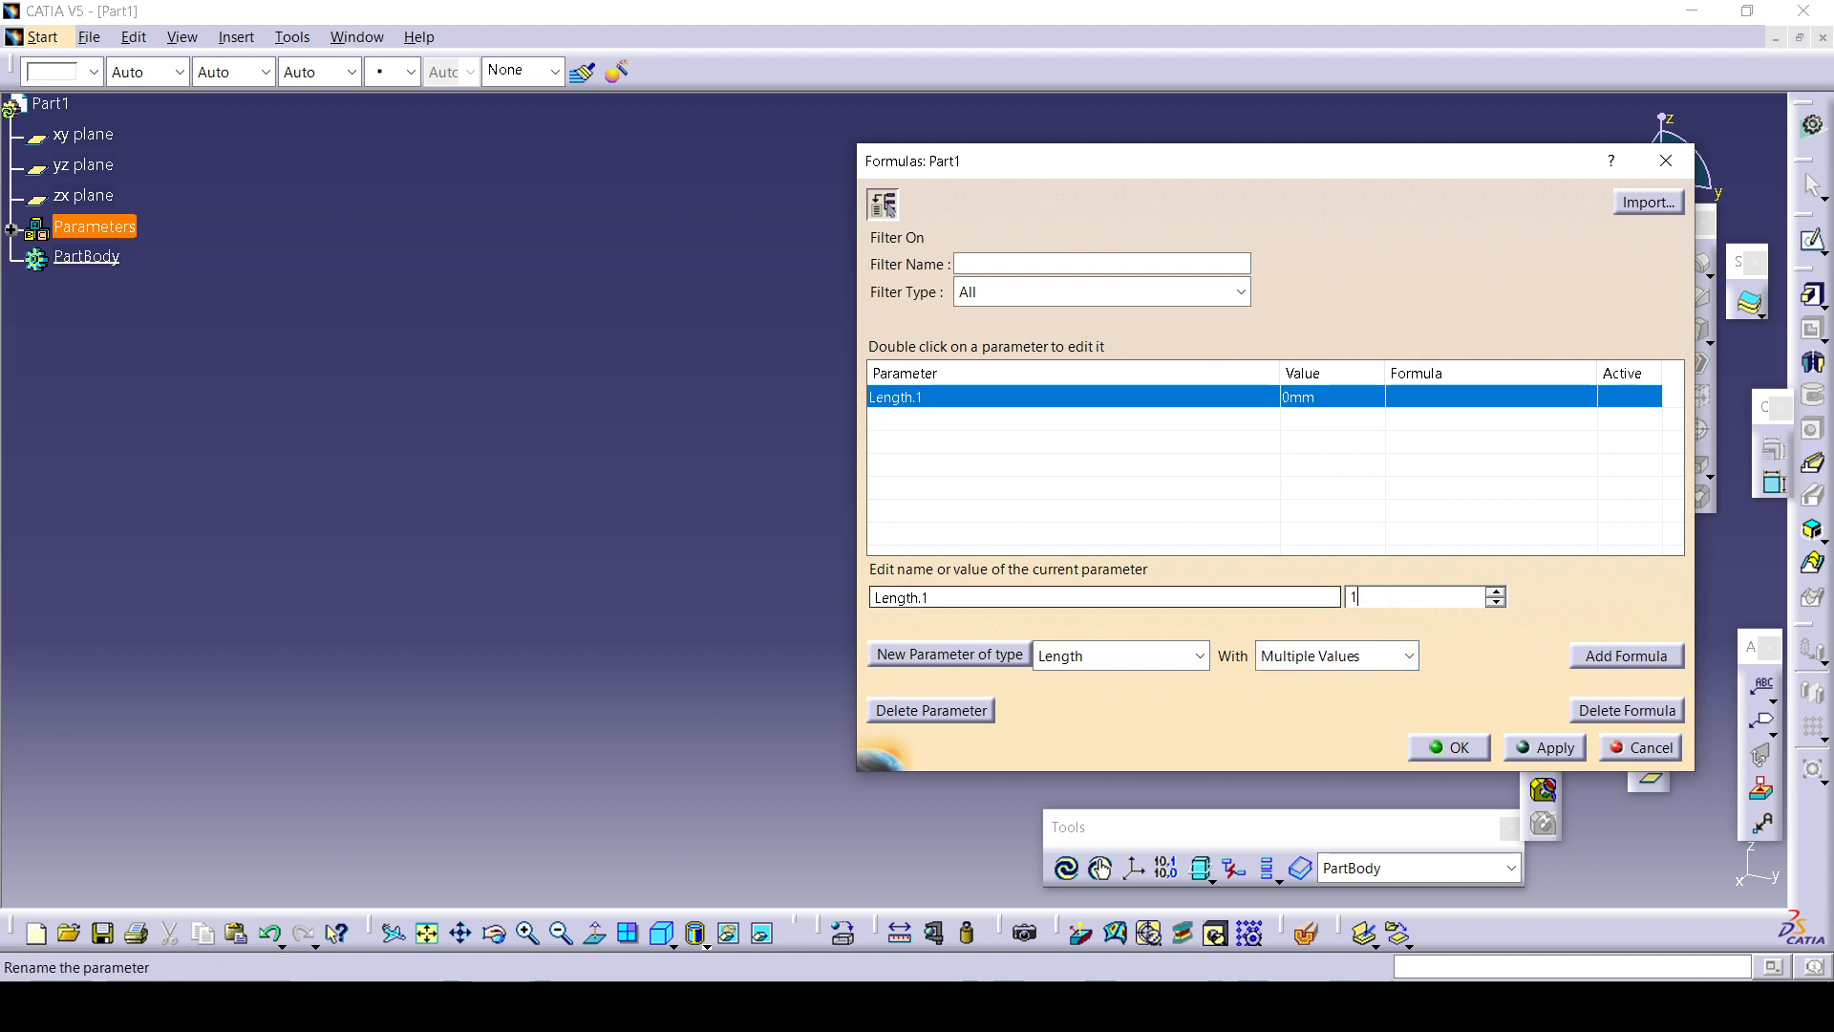
pyautogui.press('Return')
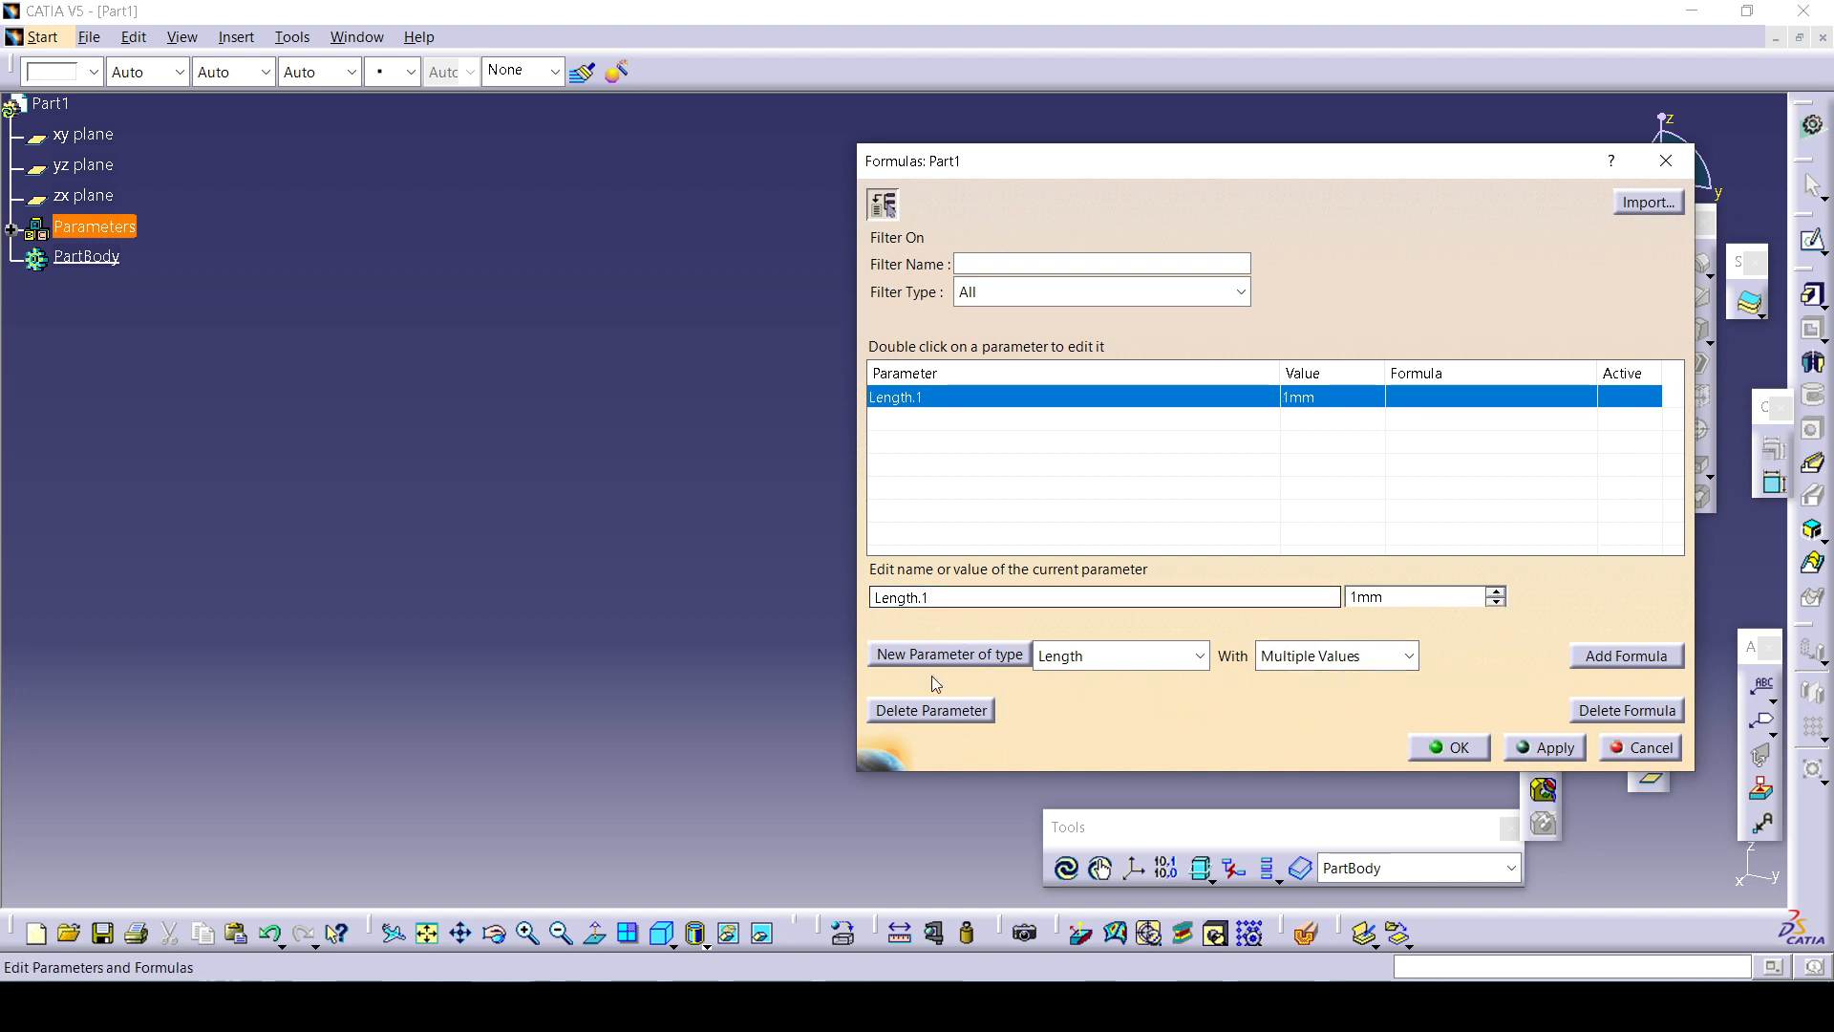
# Delete the Length parameter from the Formulas list.
pyautogui.click(958, 710)
pyautogui.click(987, 556)
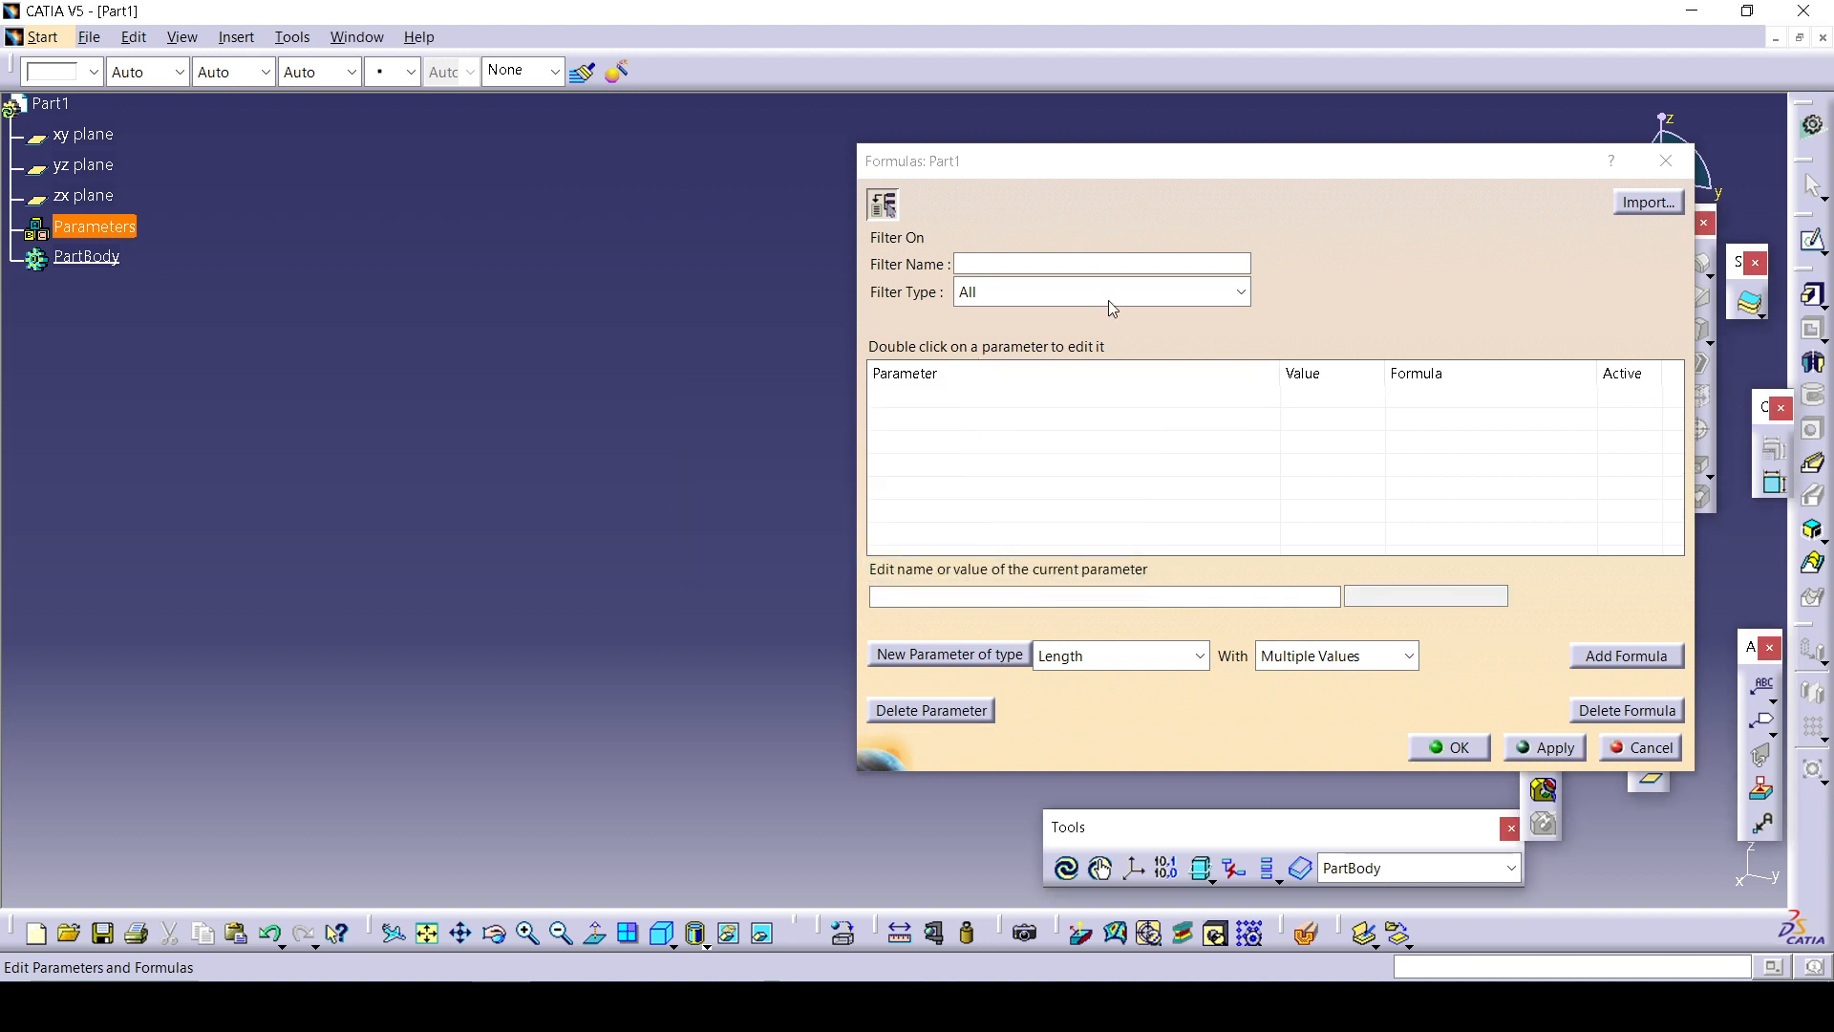
# Start importing parameters from an Excel file and browse to the DoIt_DesignTables folder under PARAMETERIZATION.
pyautogui.click(1674, 205)
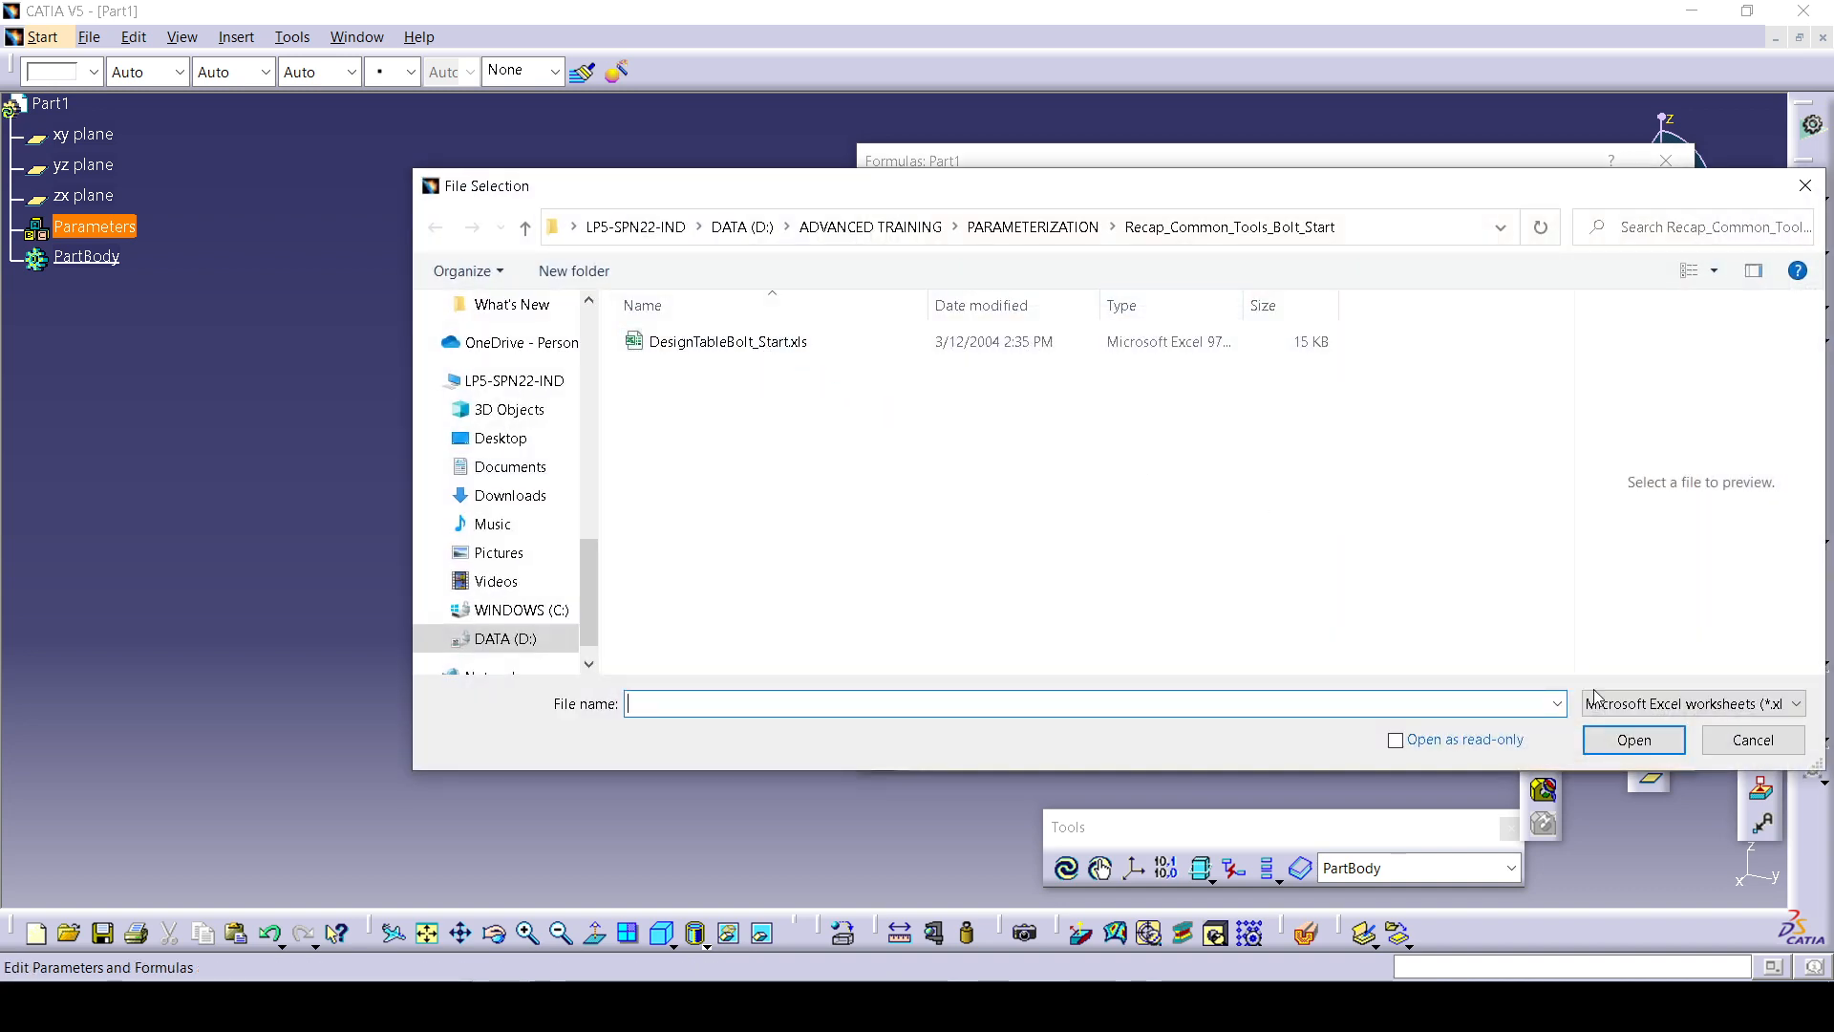
pyautogui.click(1754, 740)
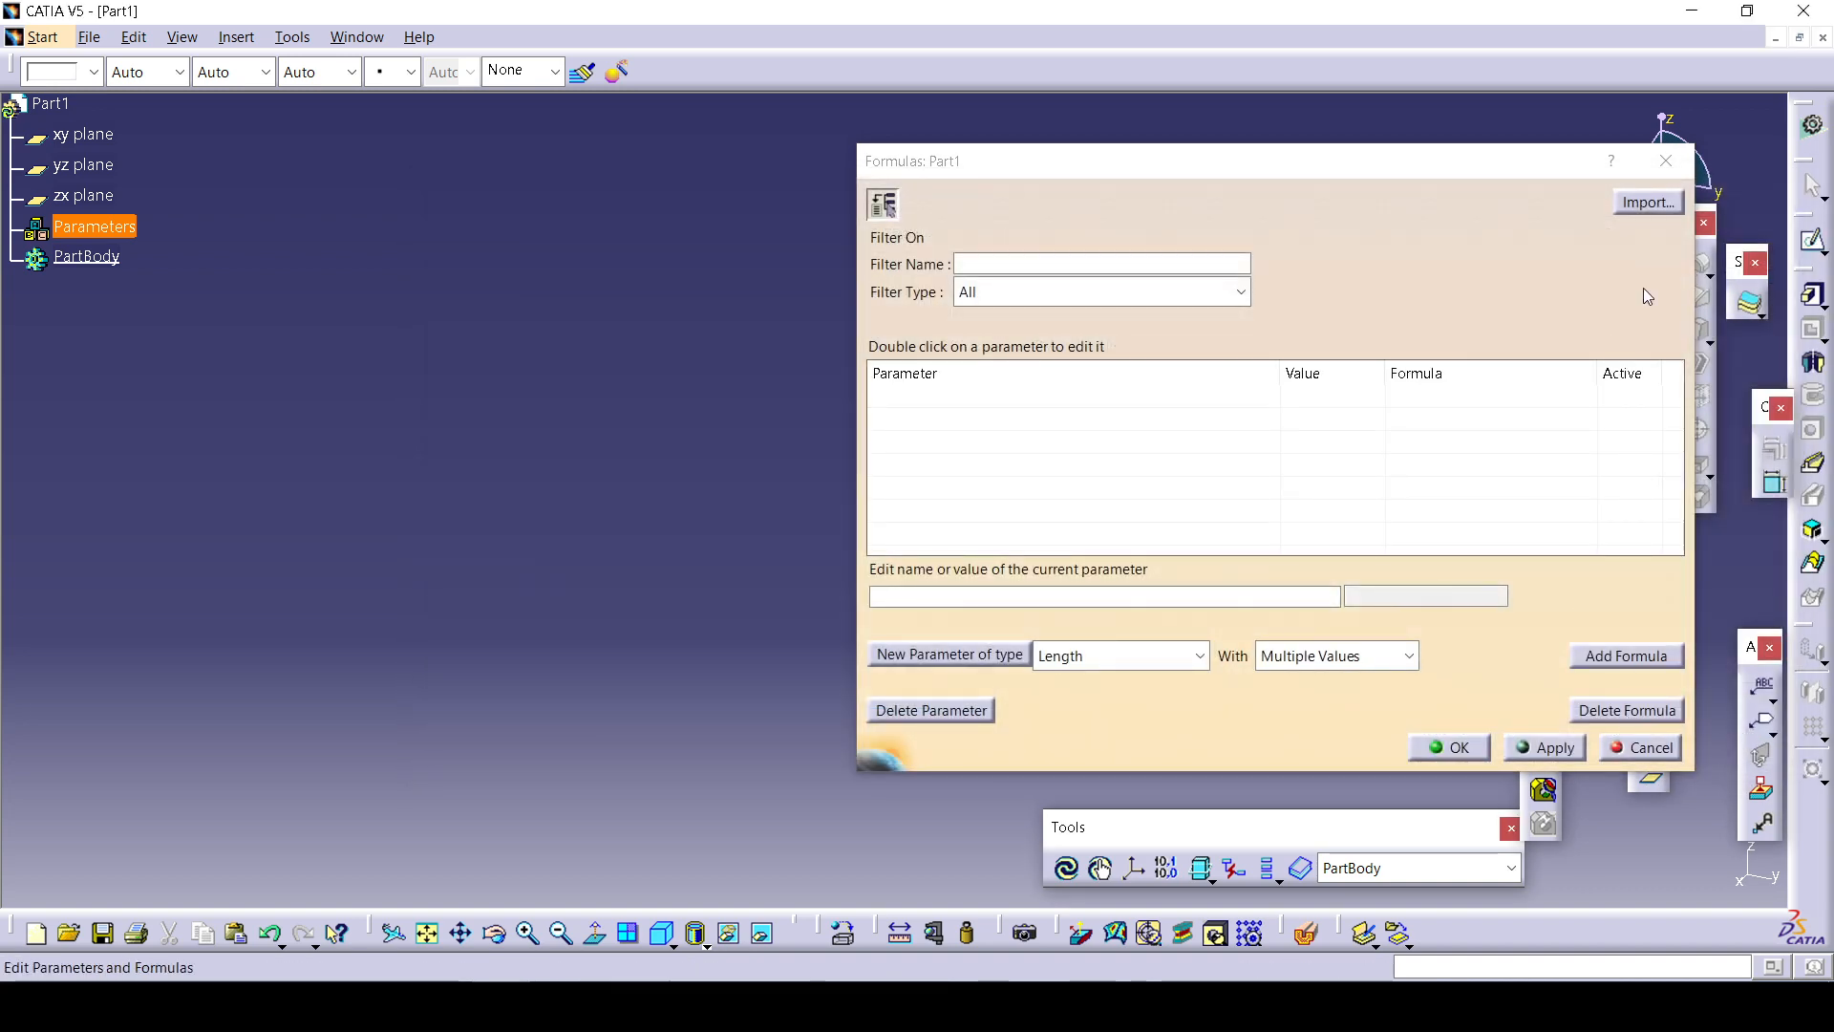
pyautogui.click(1653, 210)
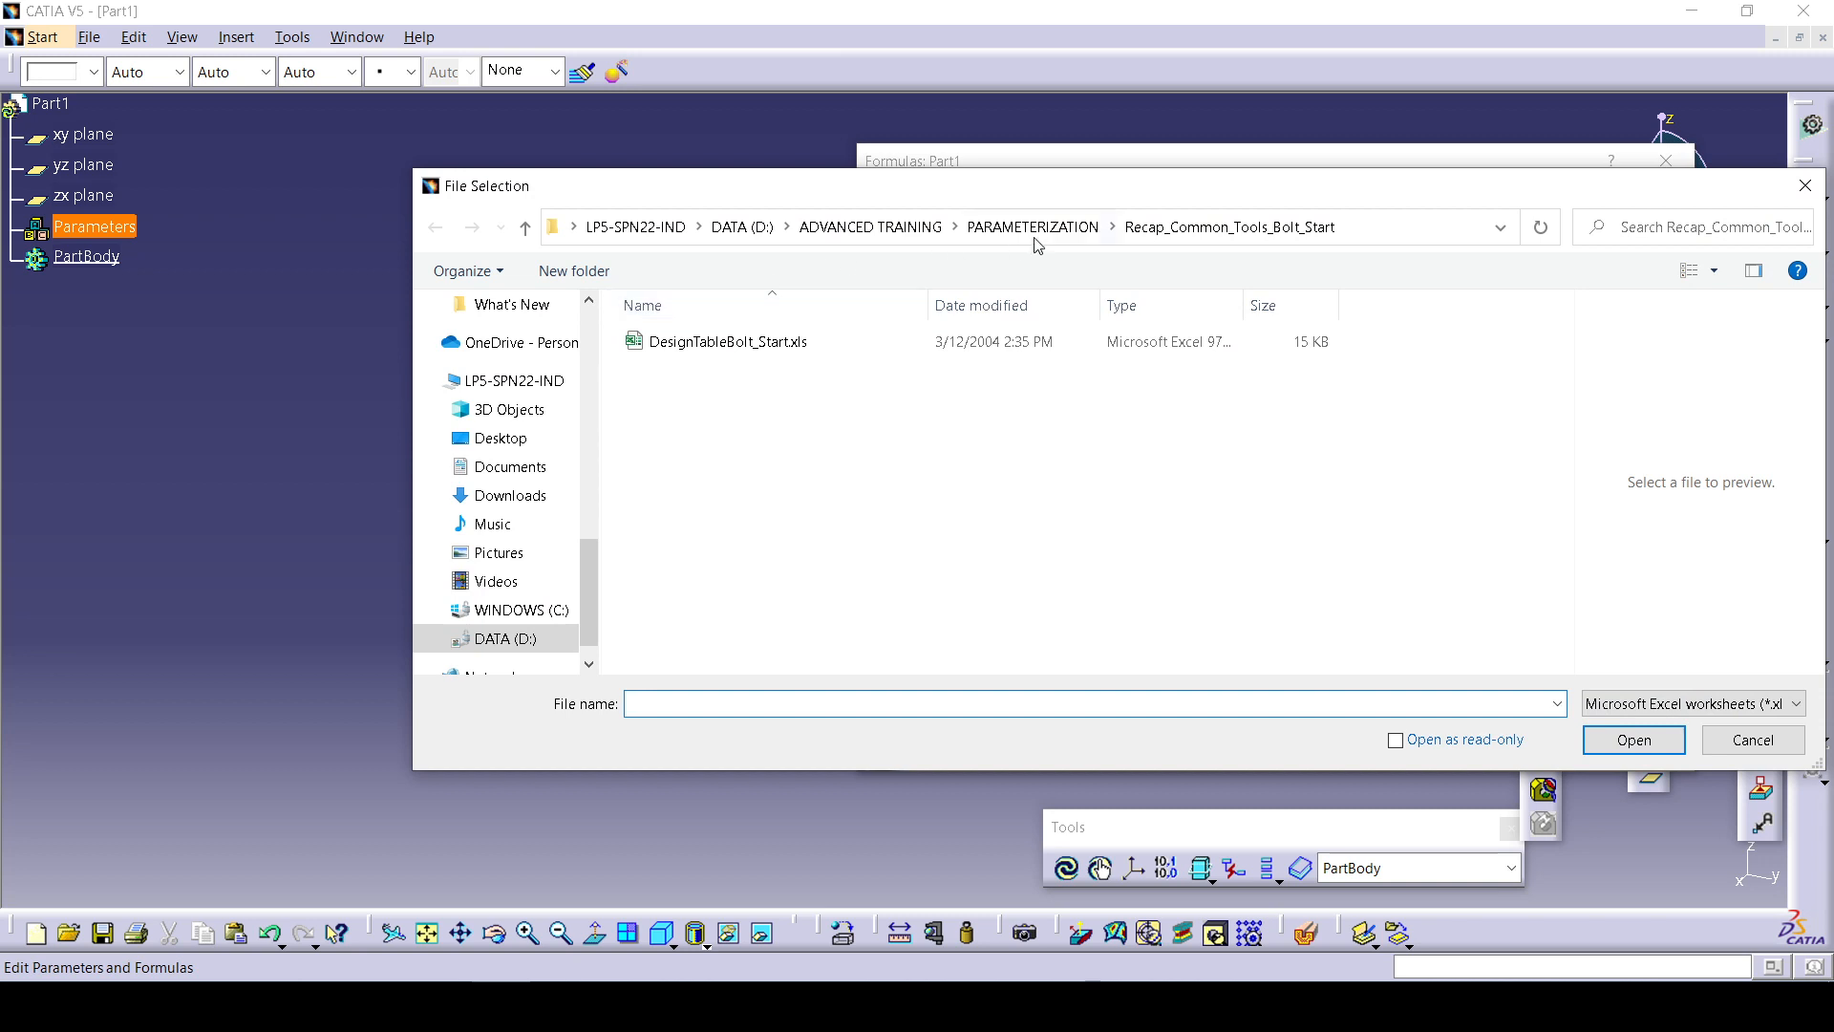
pyautogui.click(1040, 234)
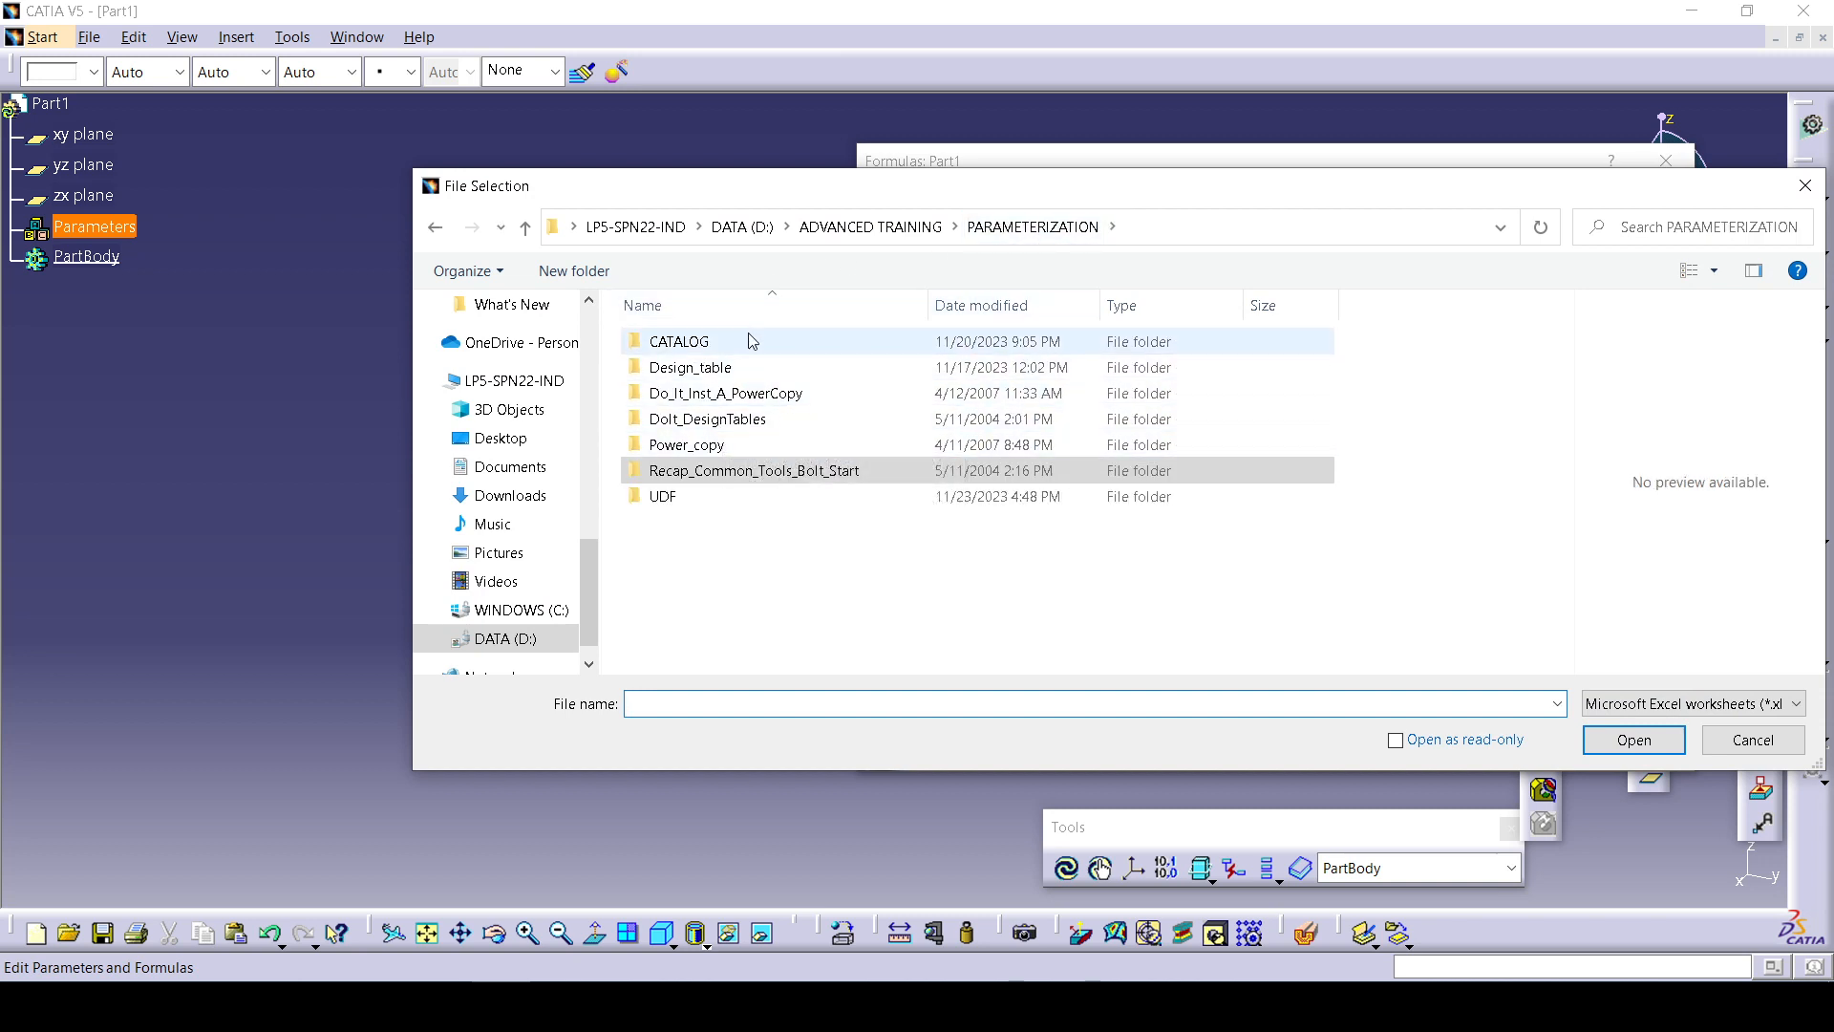
pyautogui.click(754, 451)
pyautogui.doubleClick(755, 451)
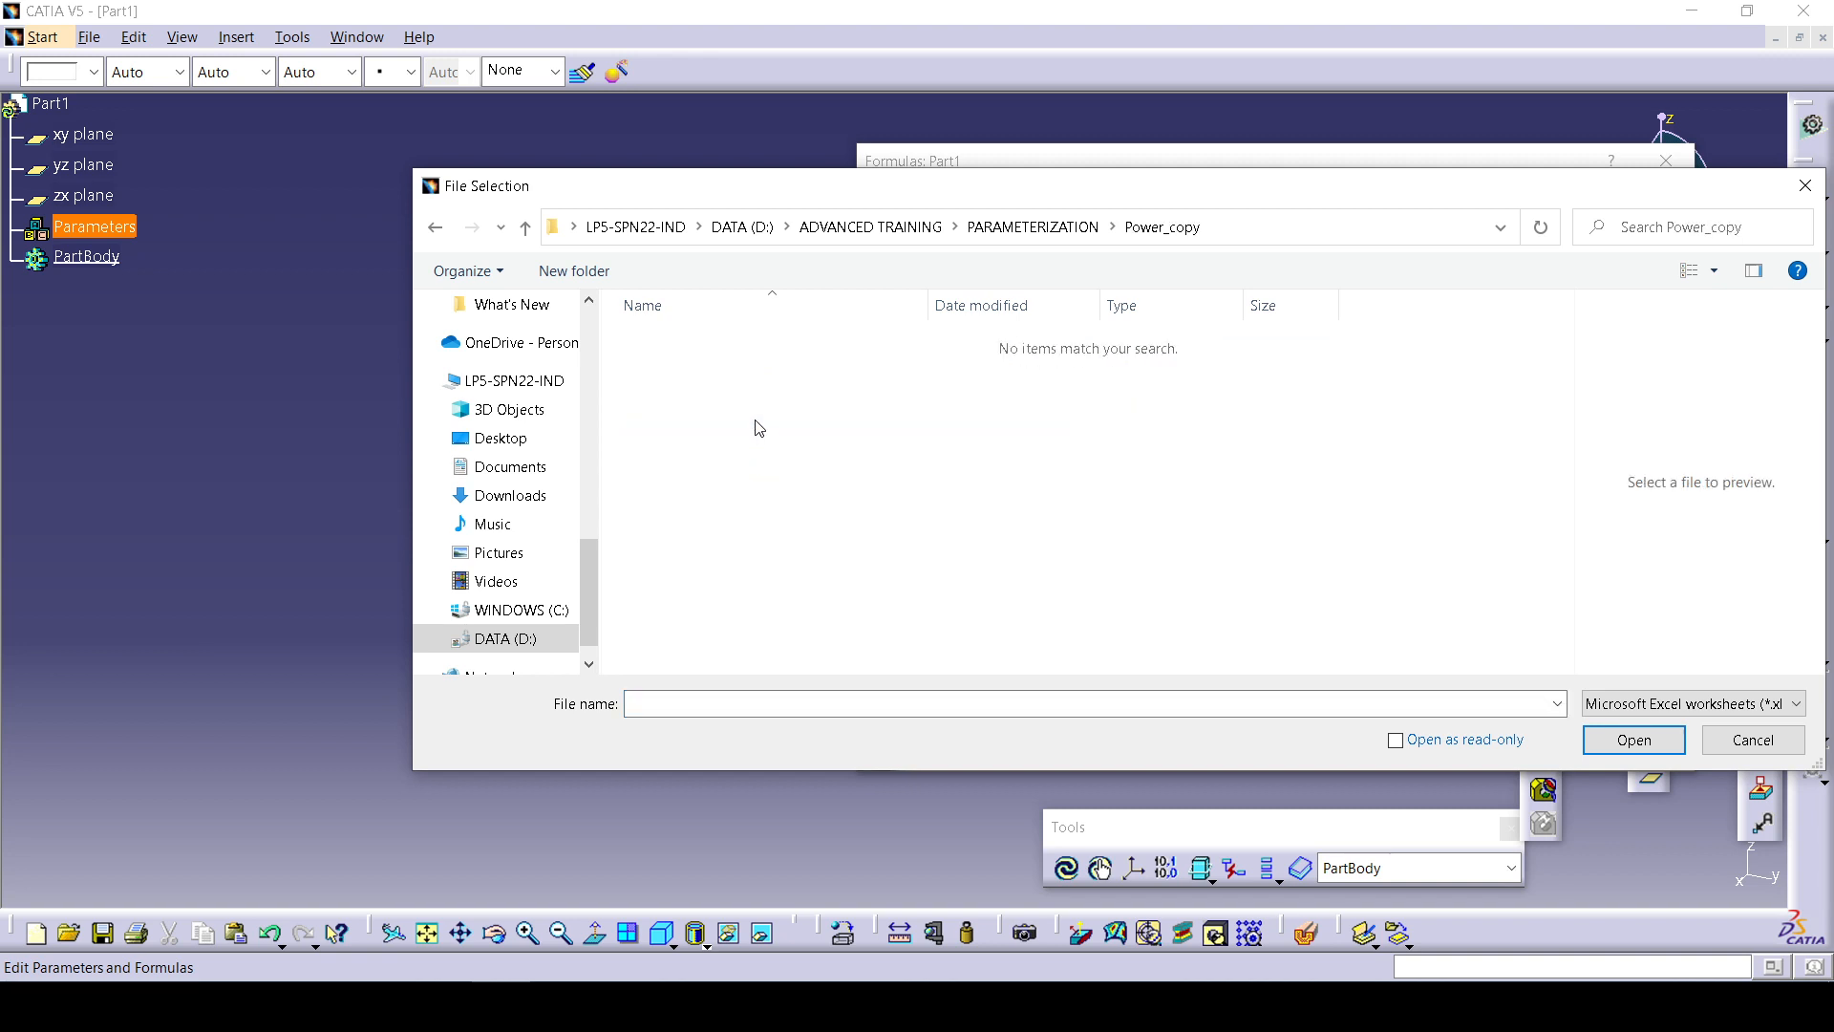
pyautogui.click(1057, 229)
pyautogui.click(729, 421)
pyautogui.doubleClick(729, 420)
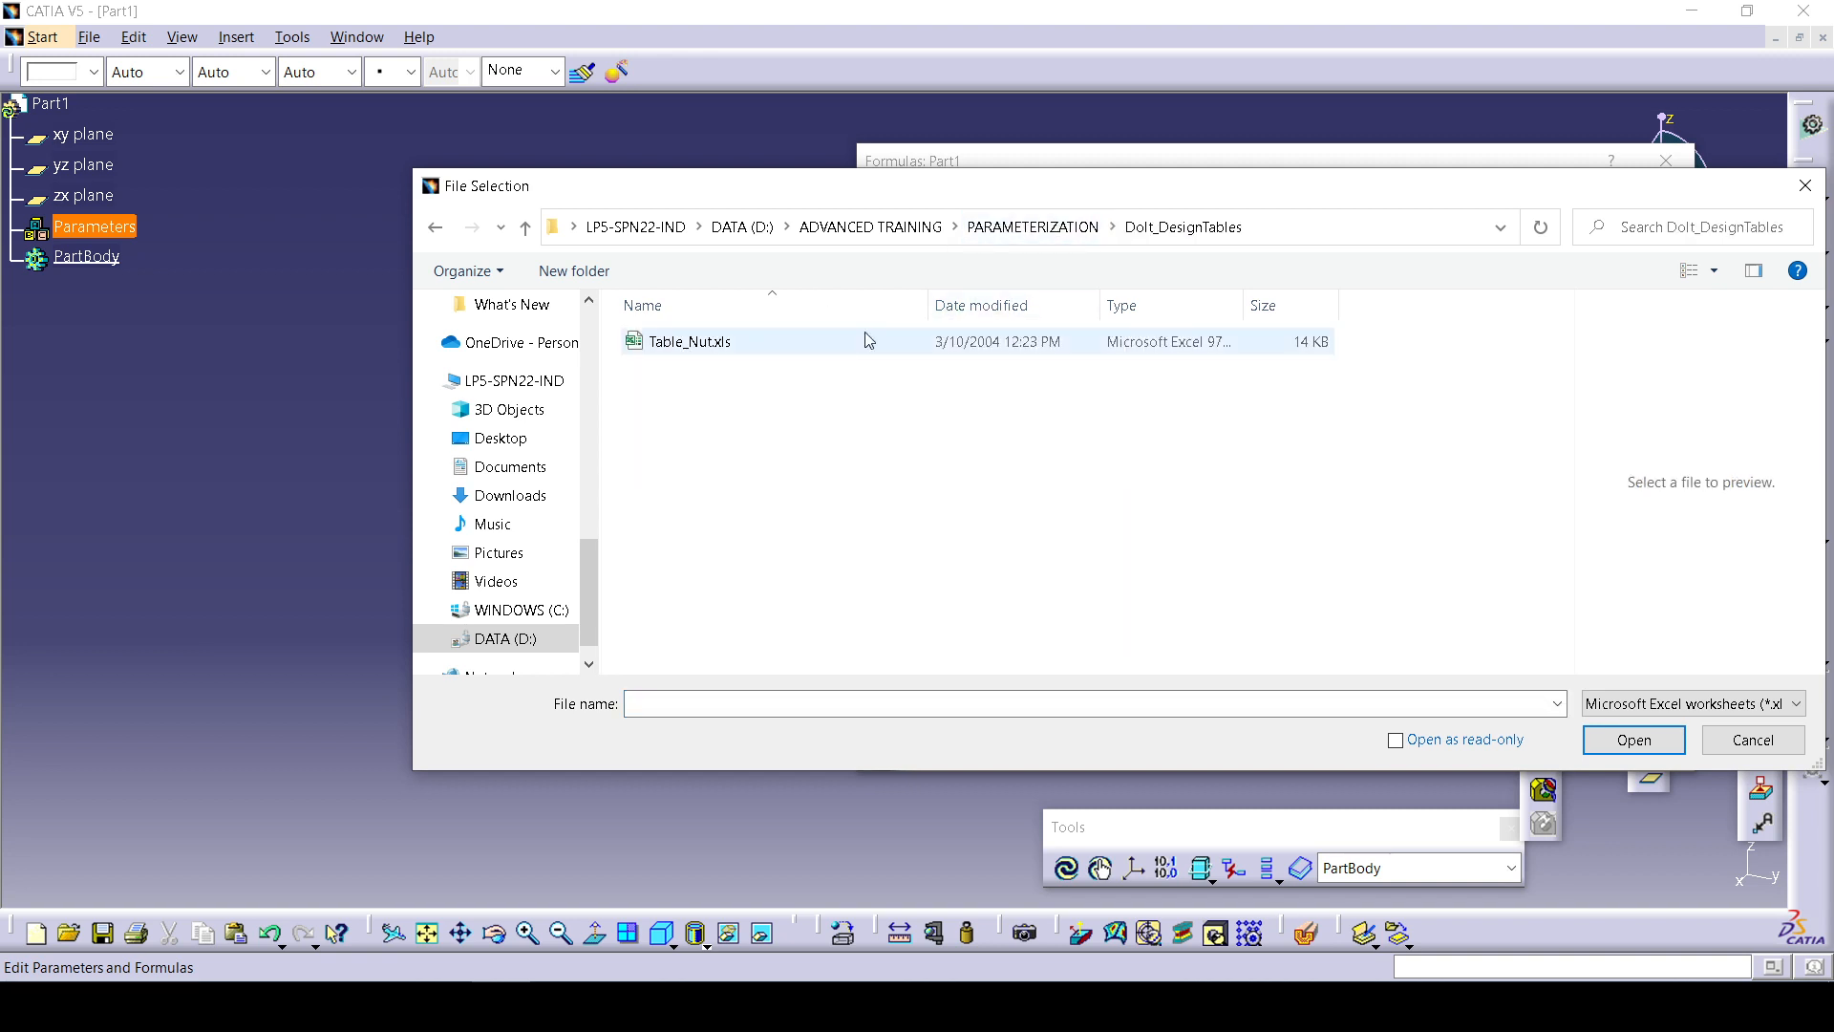
# Import the parameters from Table_Nut.xls, apply them to the part, and expand the Parameters node in the tree.
pyautogui.click(812, 342)
pyautogui.click(1615, 738)
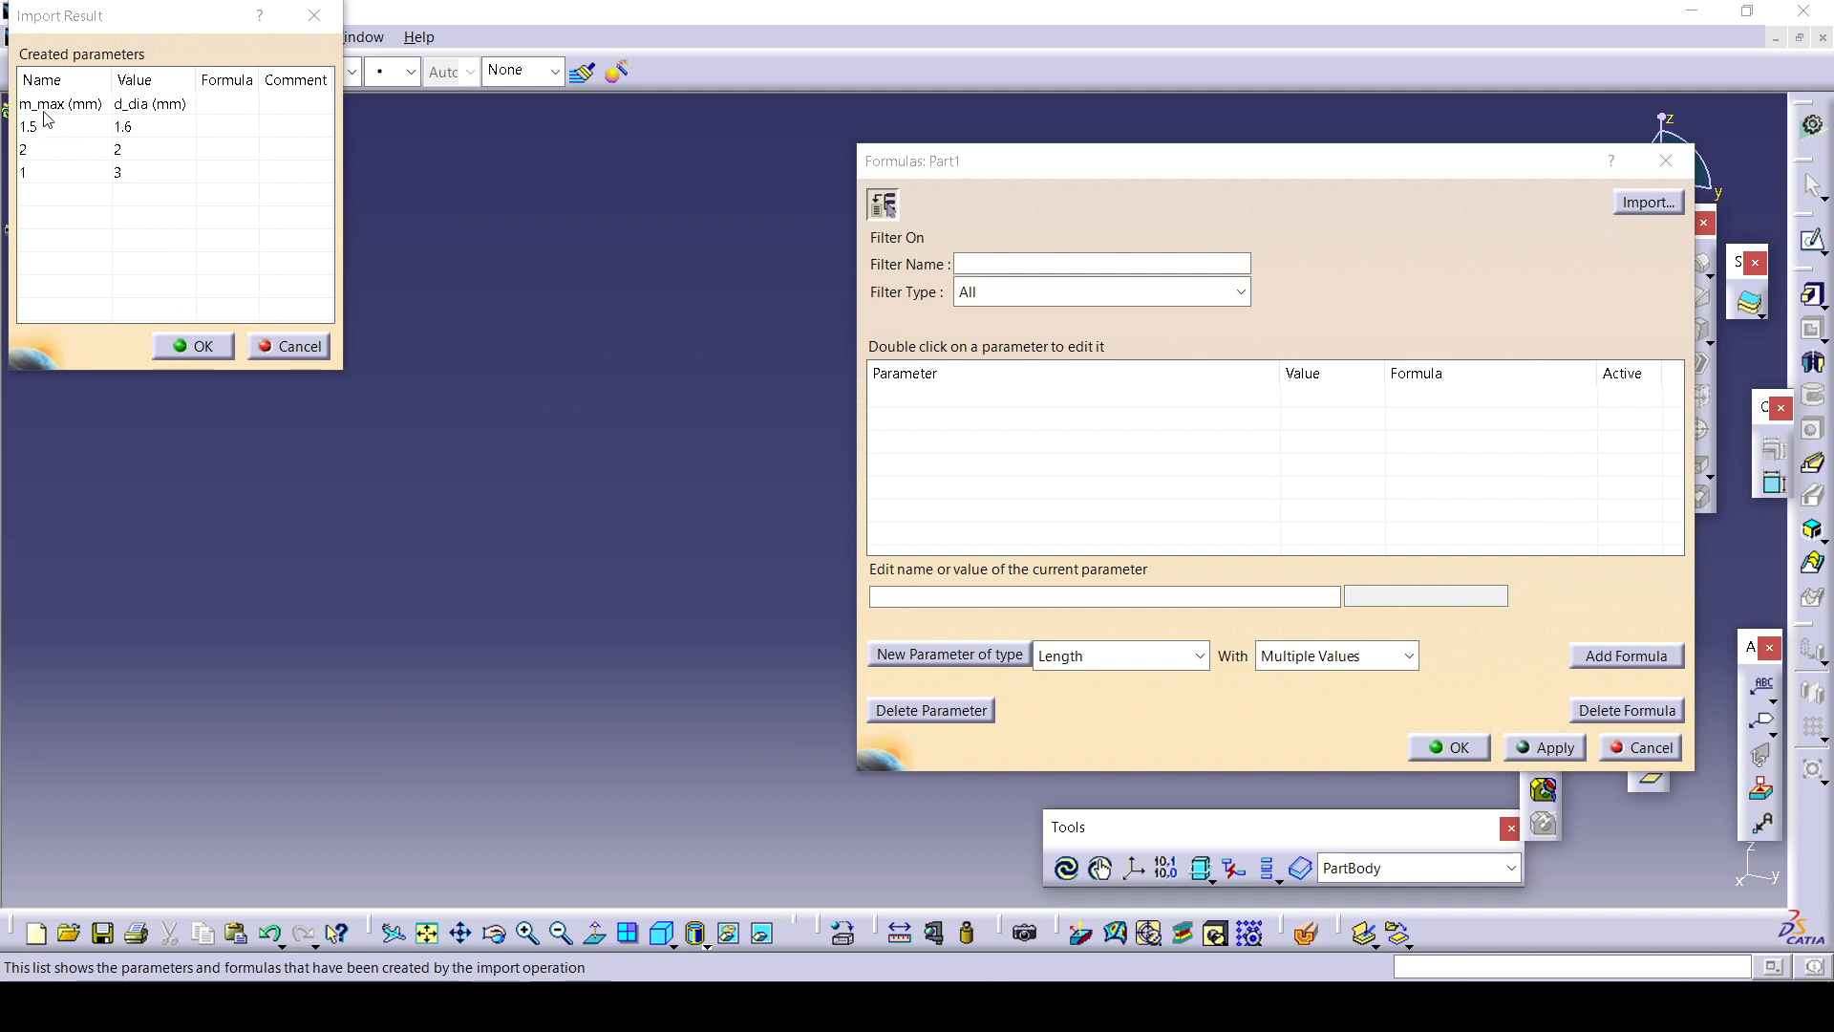
pyautogui.click(191, 347)
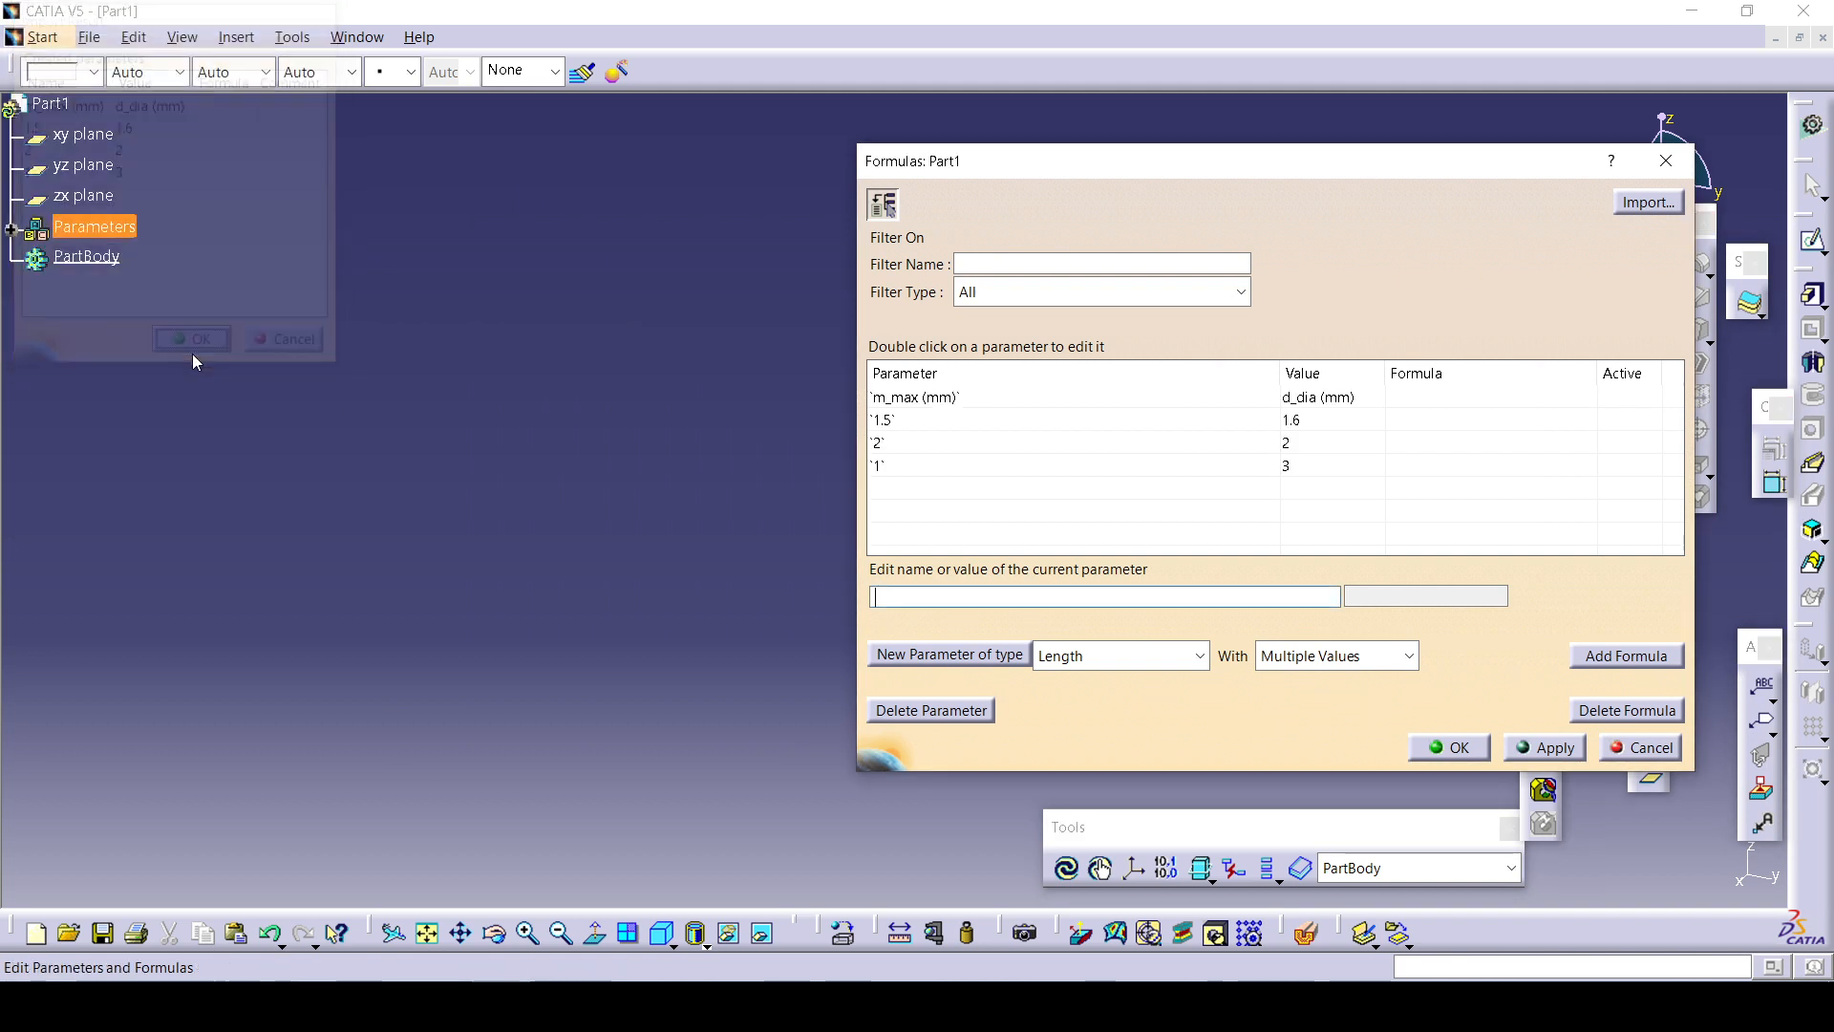
pyautogui.click(1543, 747)
pyautogui.click(1449, 747)
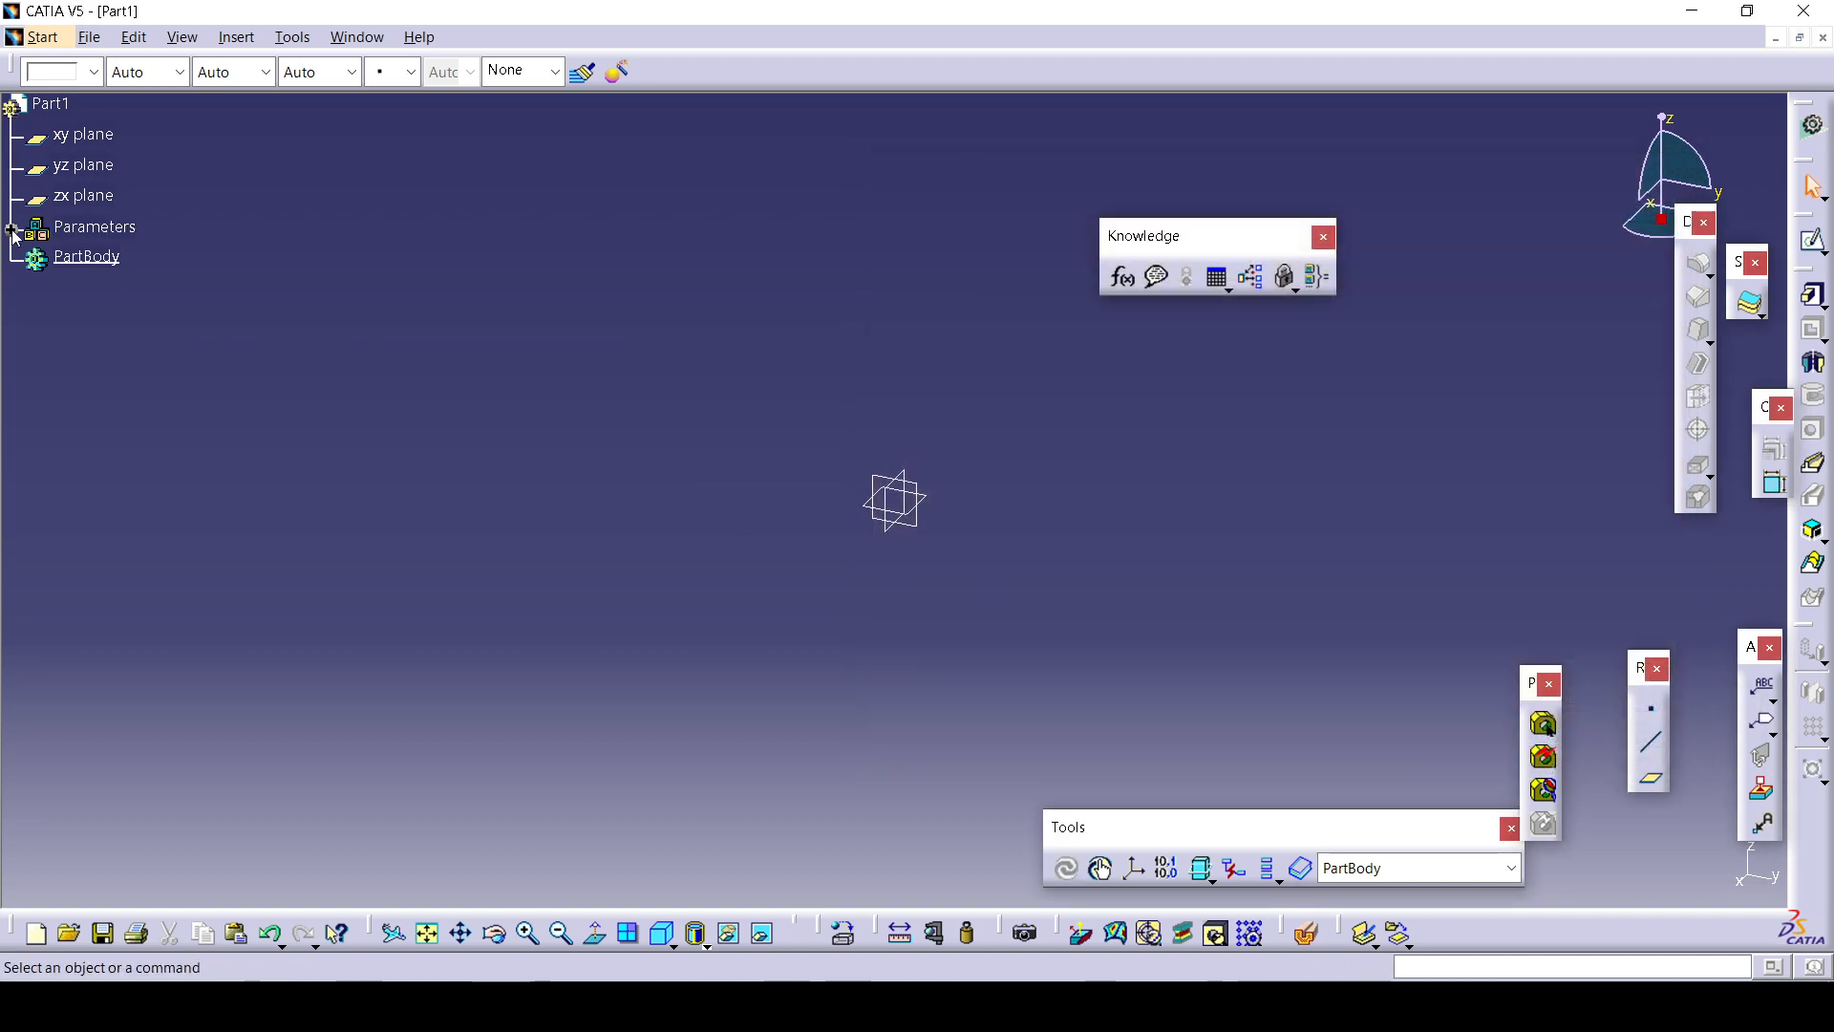
pyautogui.click(11, 230)
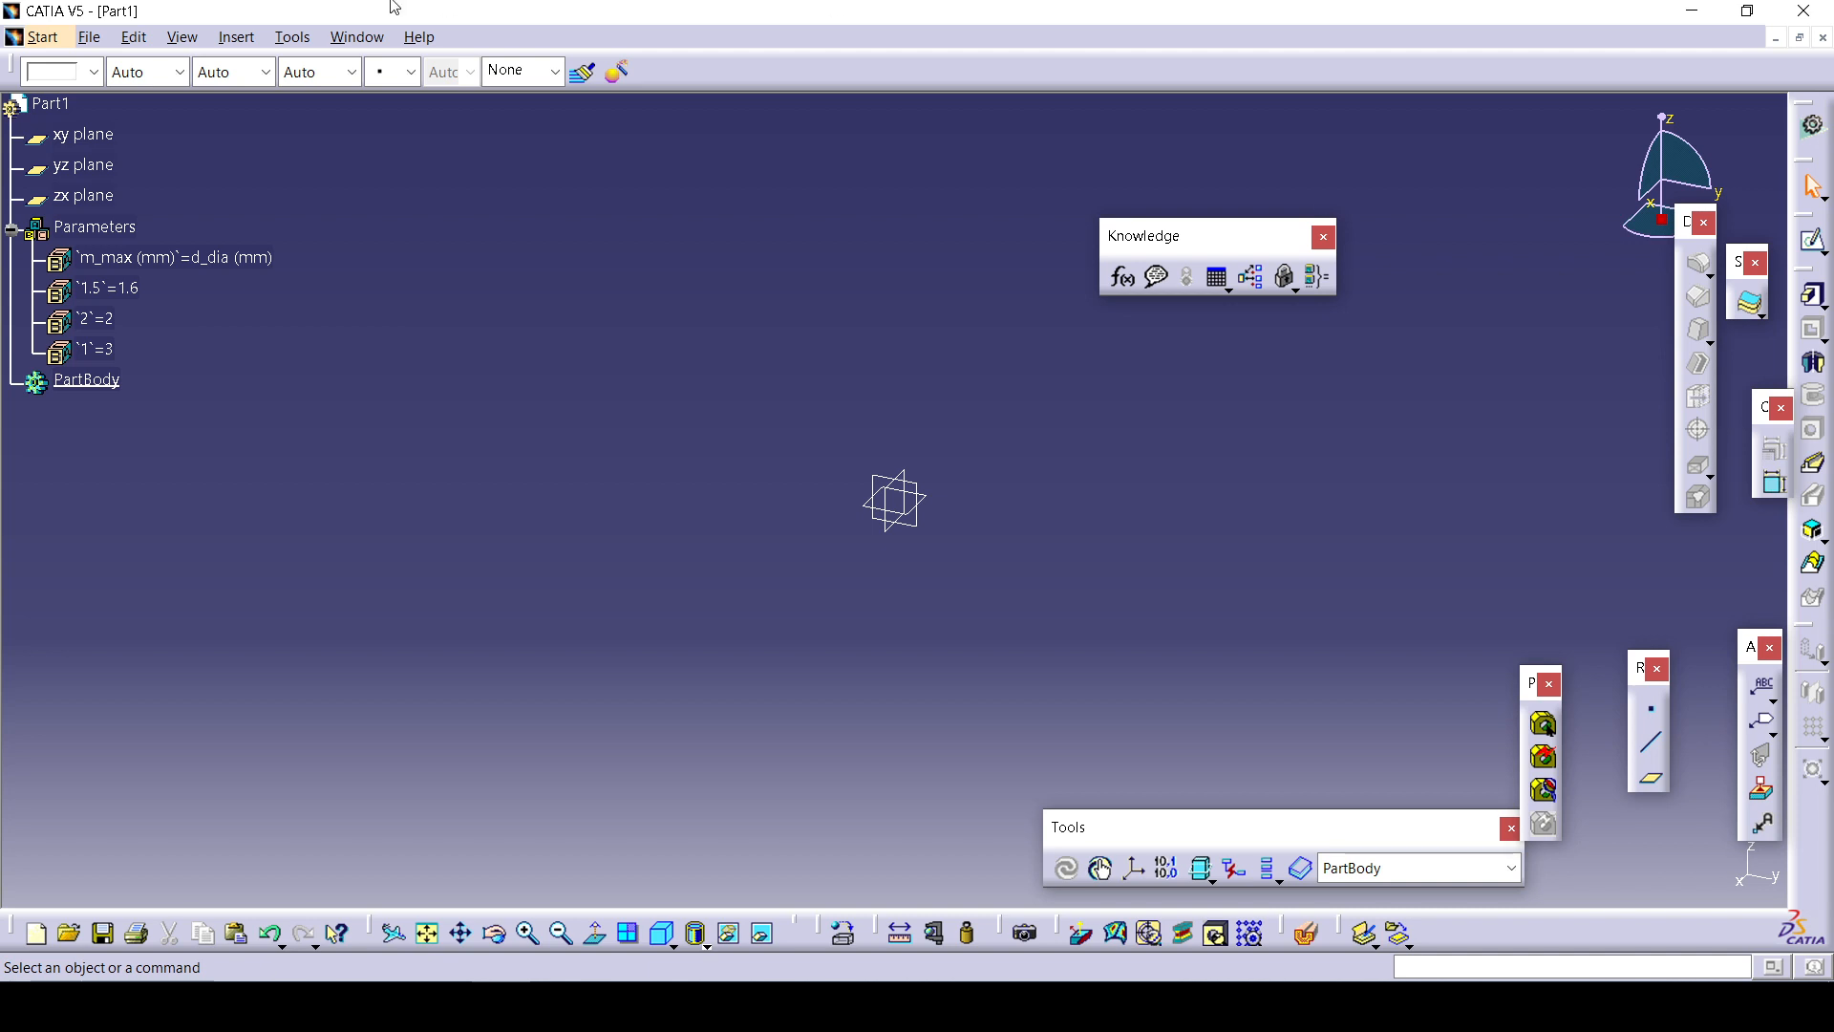
pyautogui.click(1823, 37)
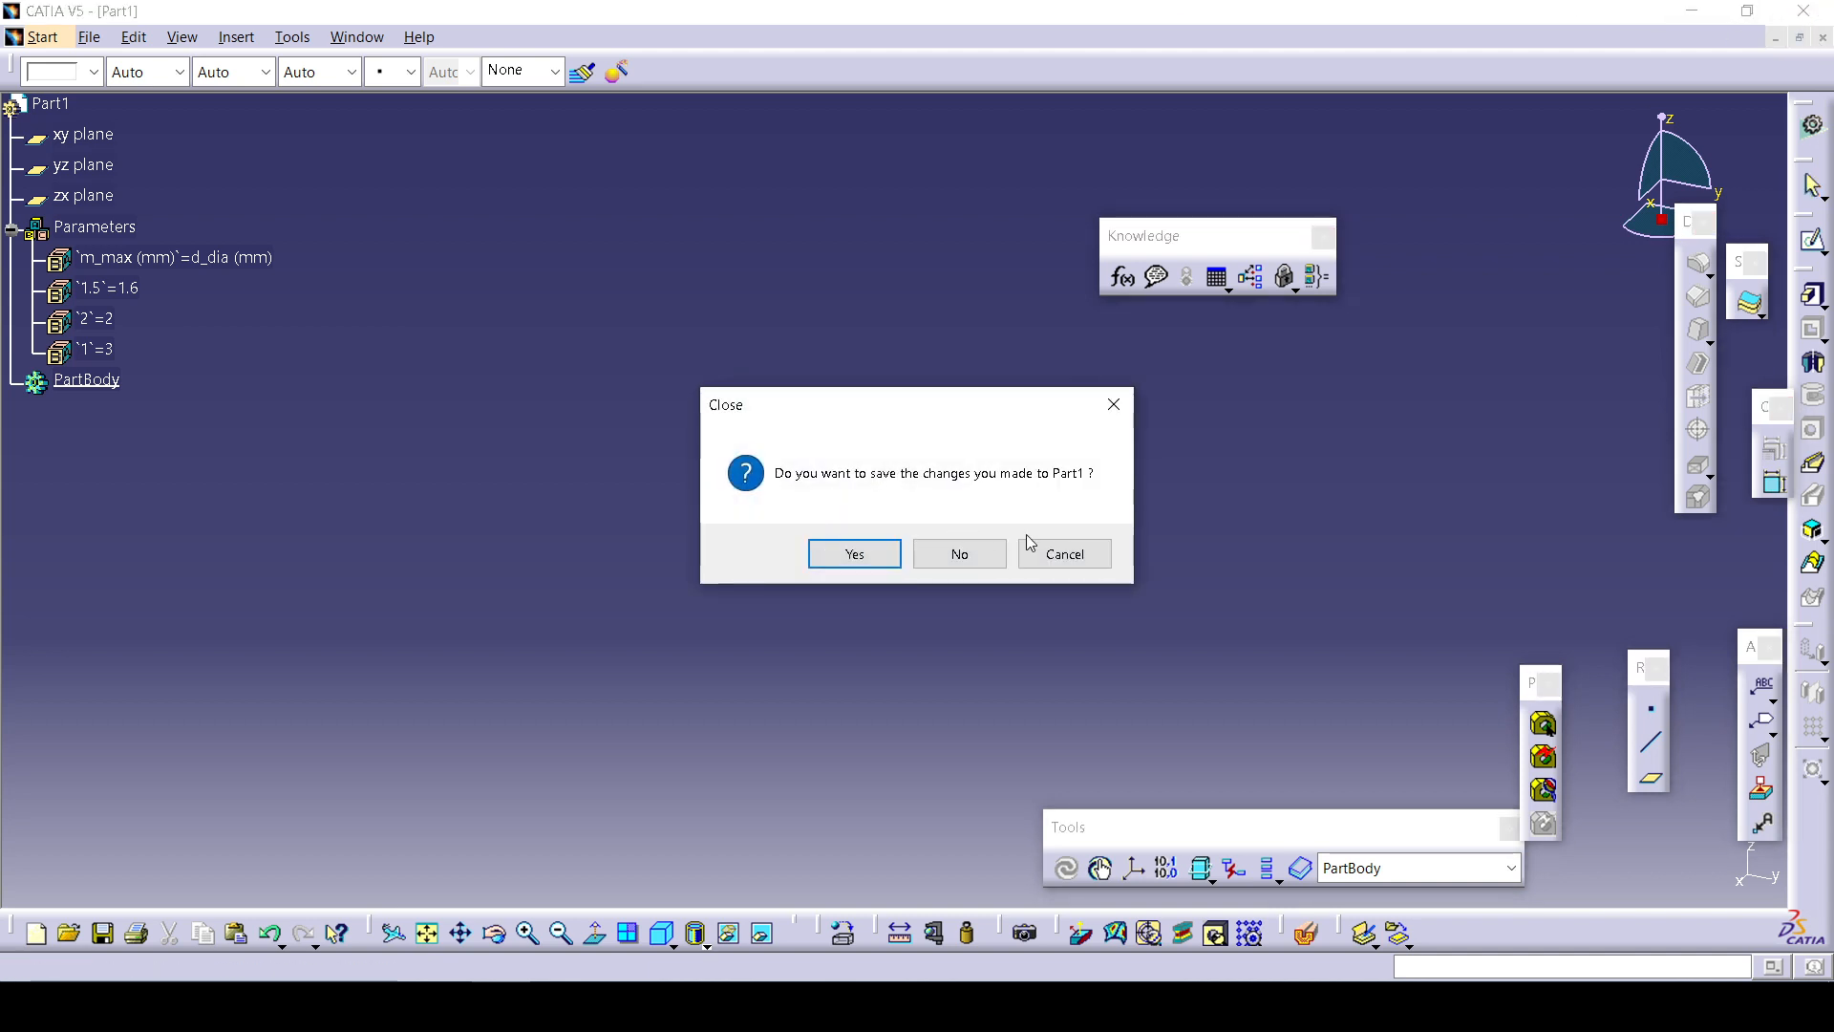
pyautogui.click(1062, 554)
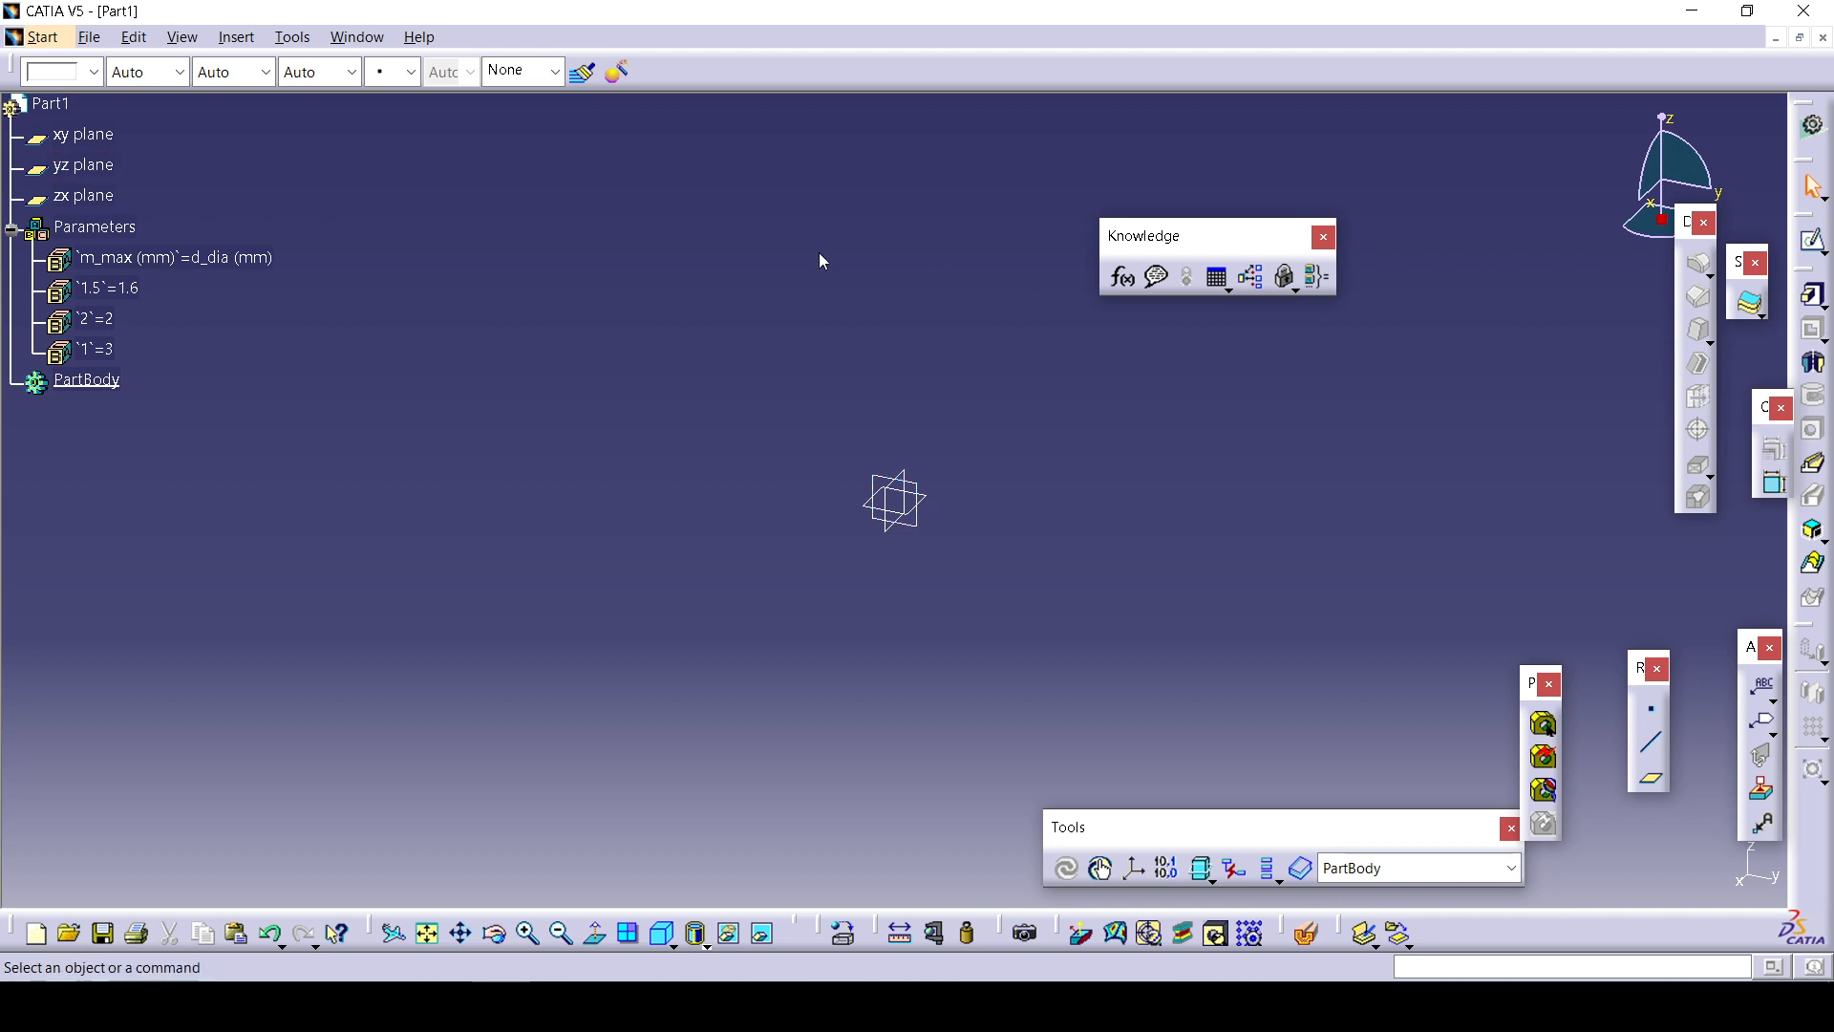
# Open Washer.CATPart from the Design_table folder under PARAMETERIZATION.
pyautogui.click(89, 36)
pyautogui.click(148, 140)
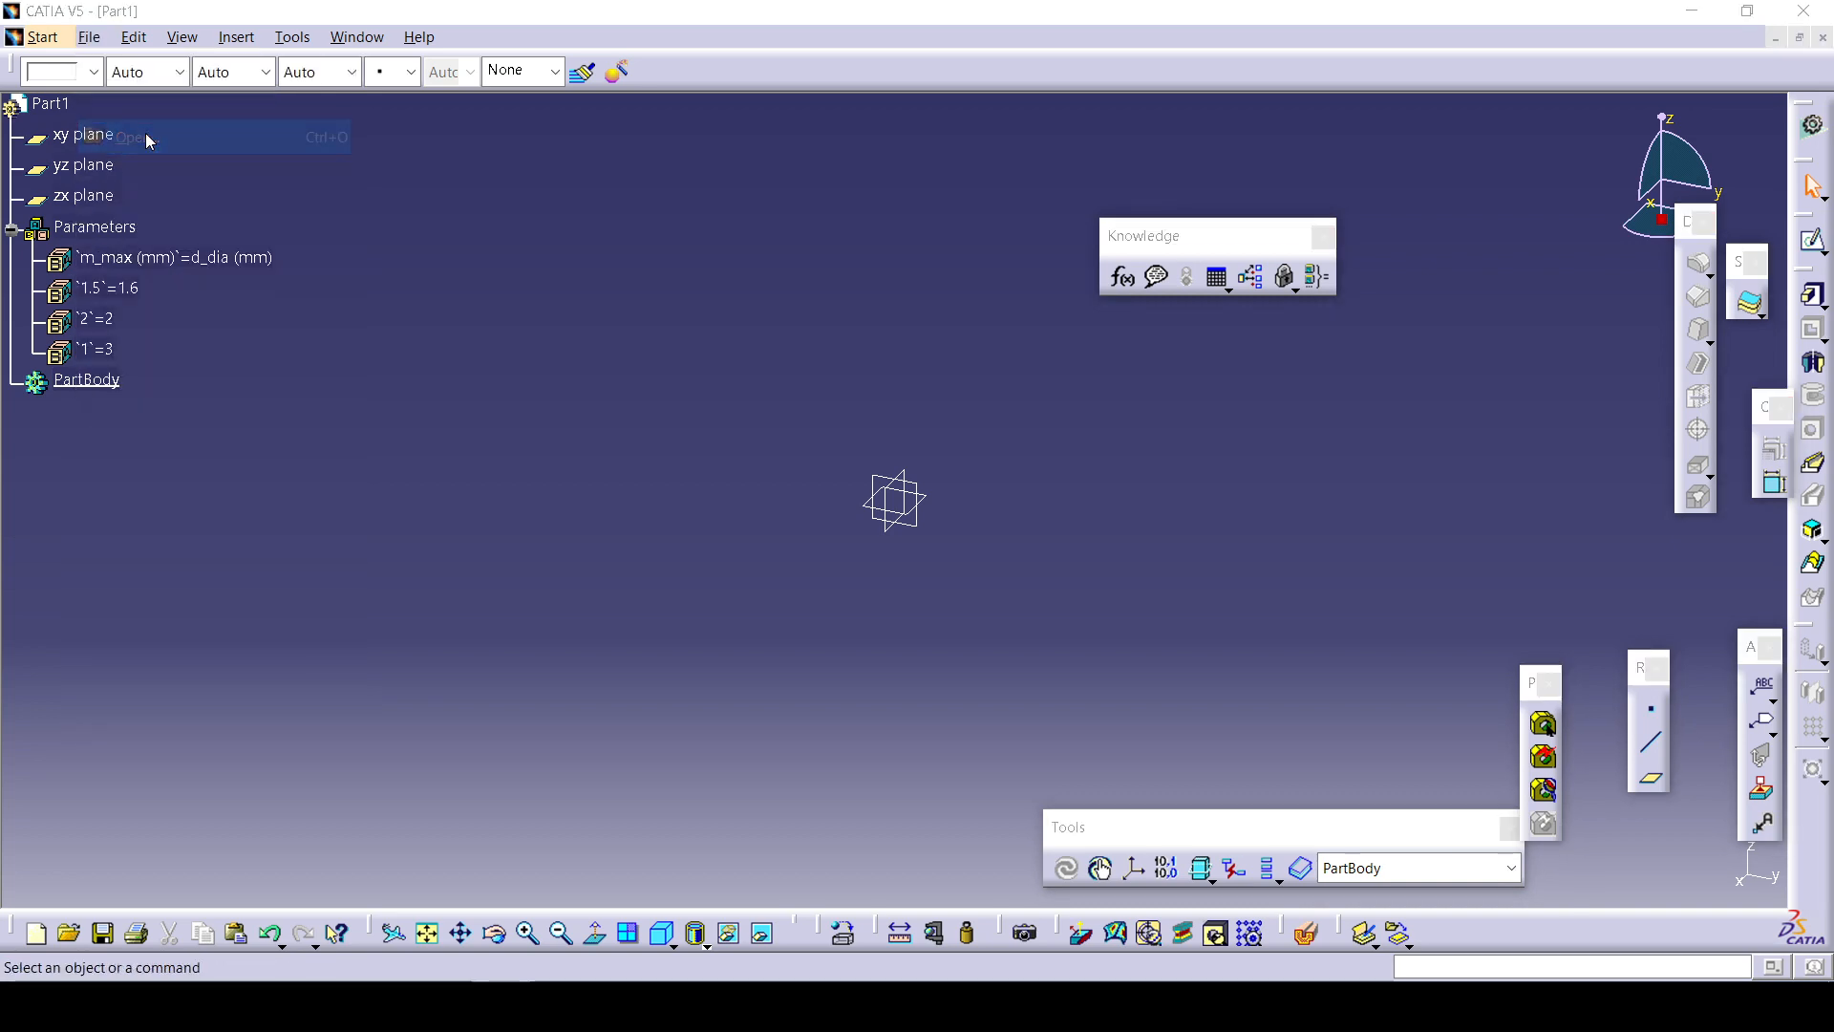
pyautogui.click(702, 549)
pyautogui.click(707, 522)
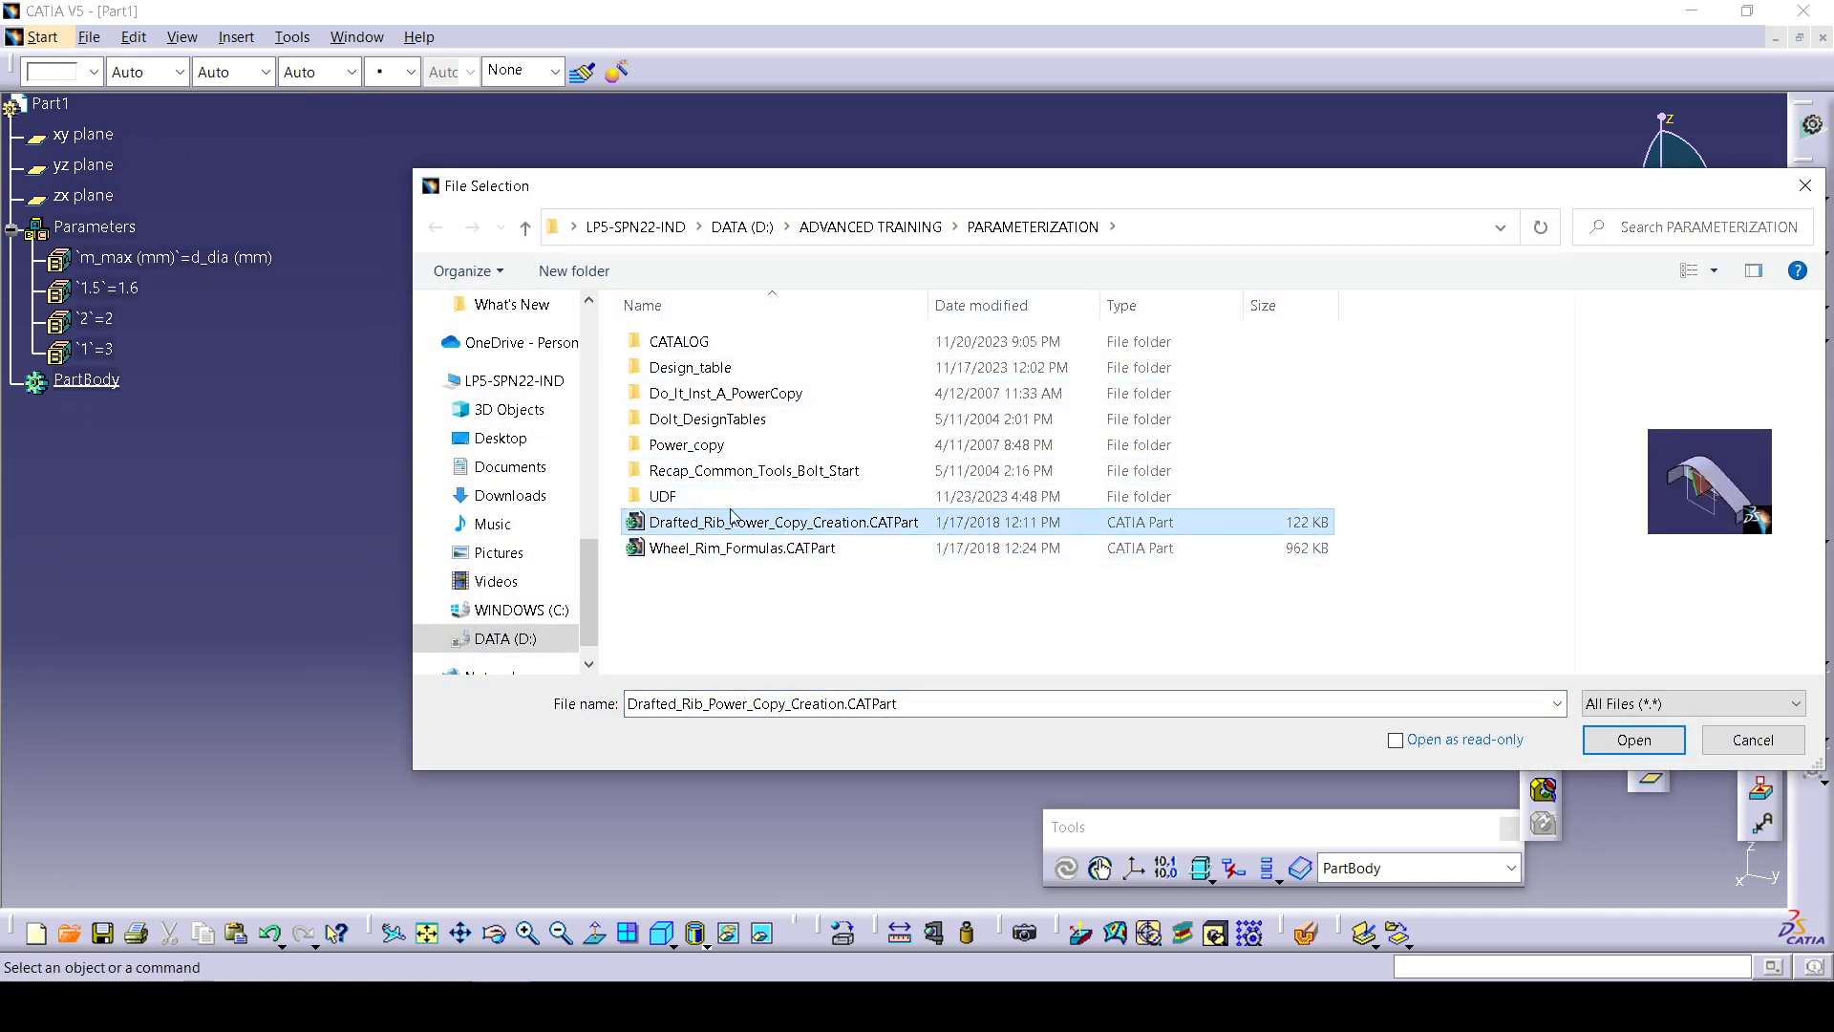
pyautogui.doubleClick(692, 496)
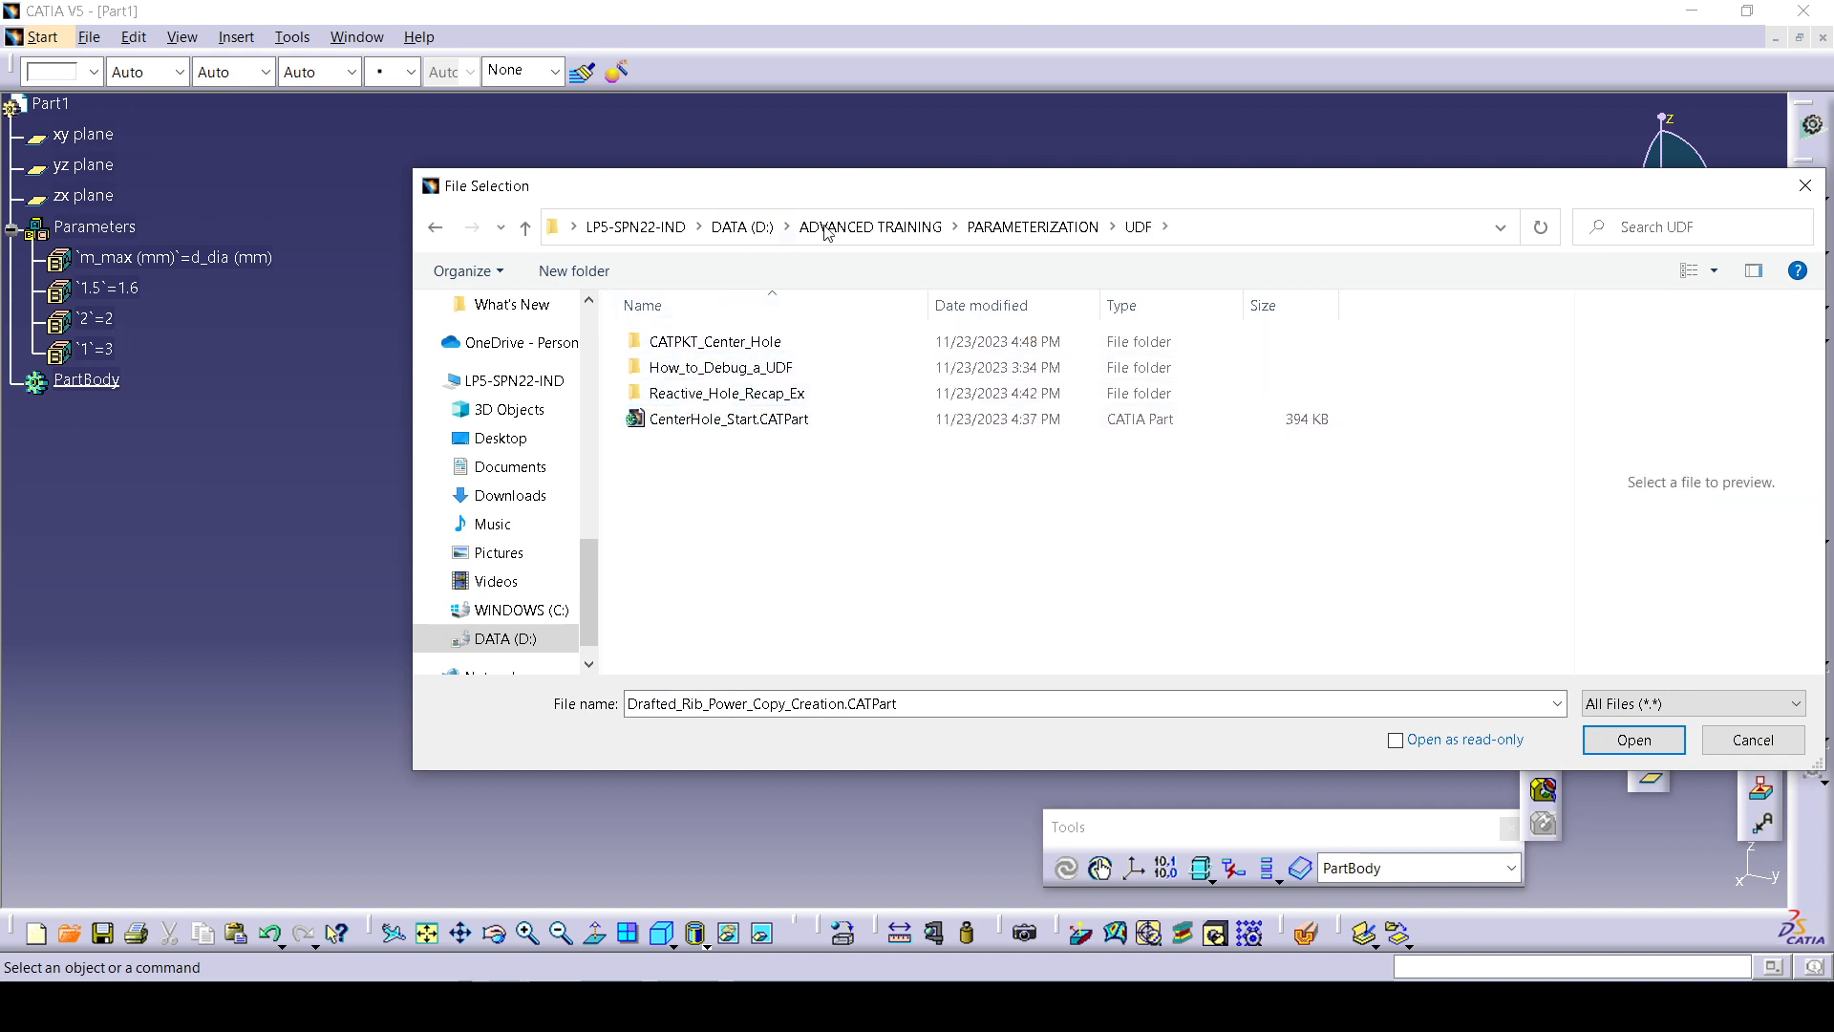
pyautogui.click(1003, 227)
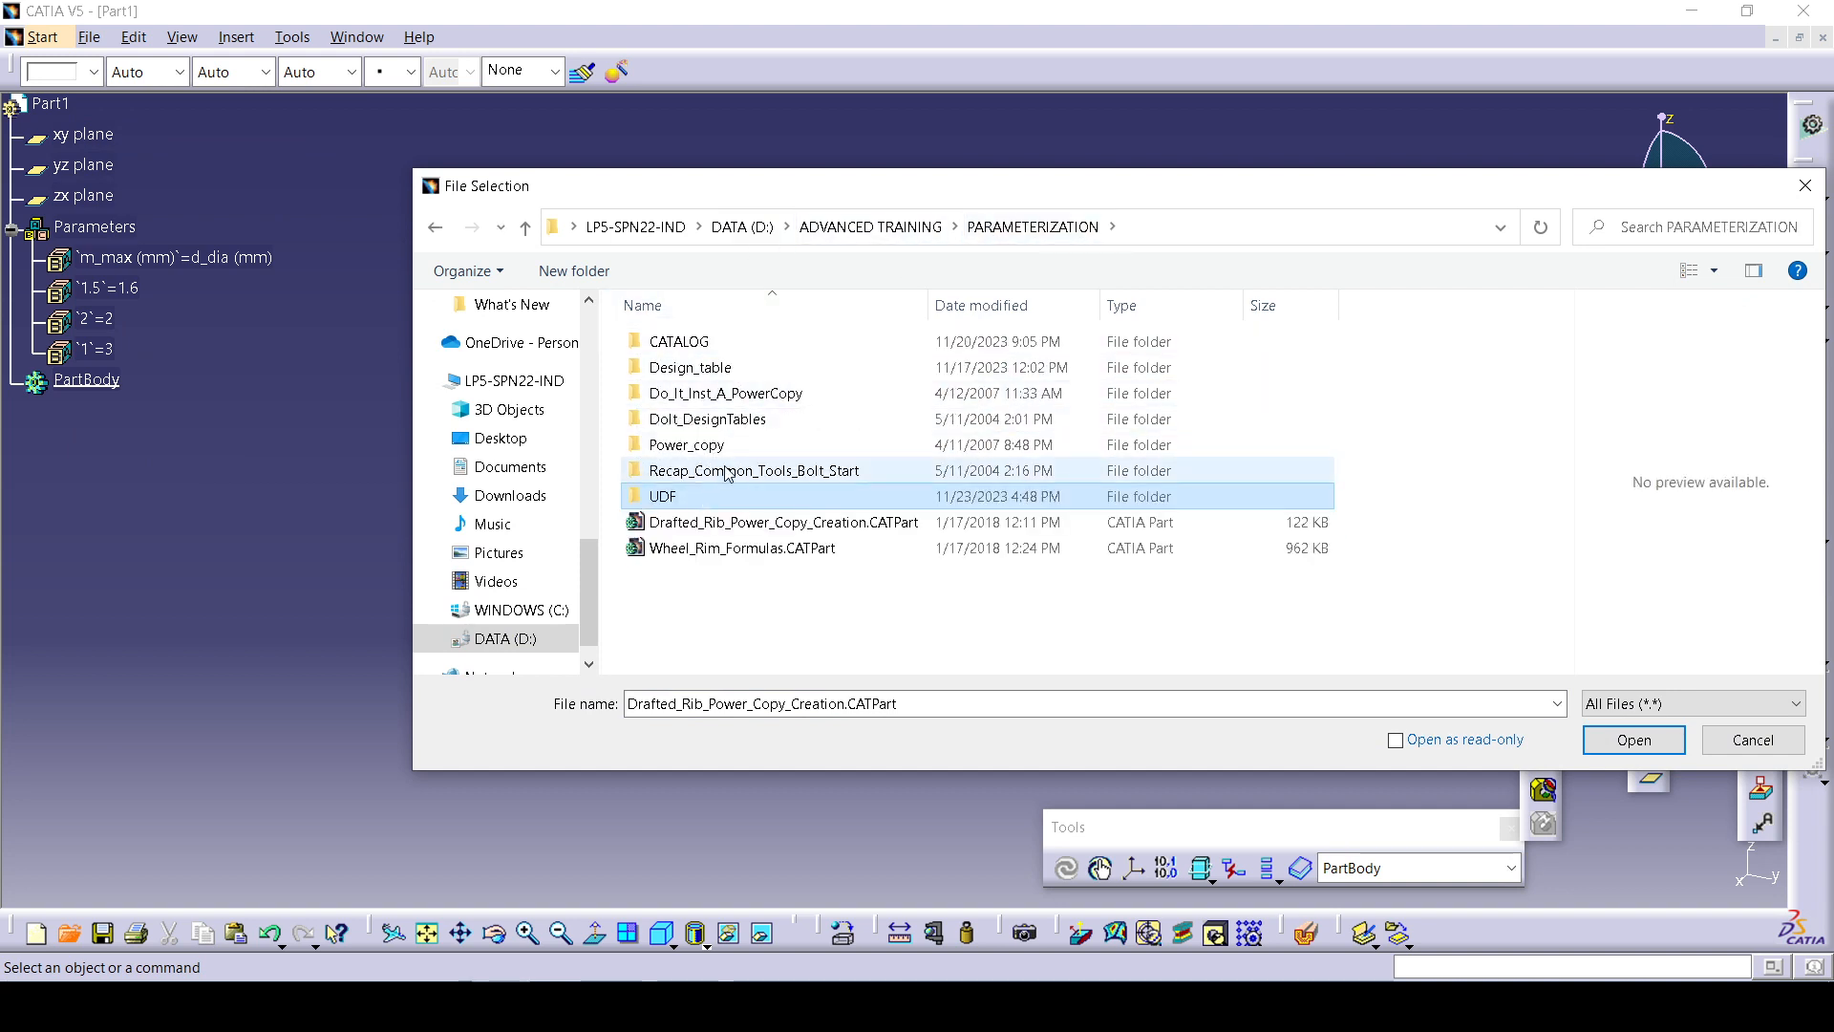
pyautogui.doubleClick(734, 419)
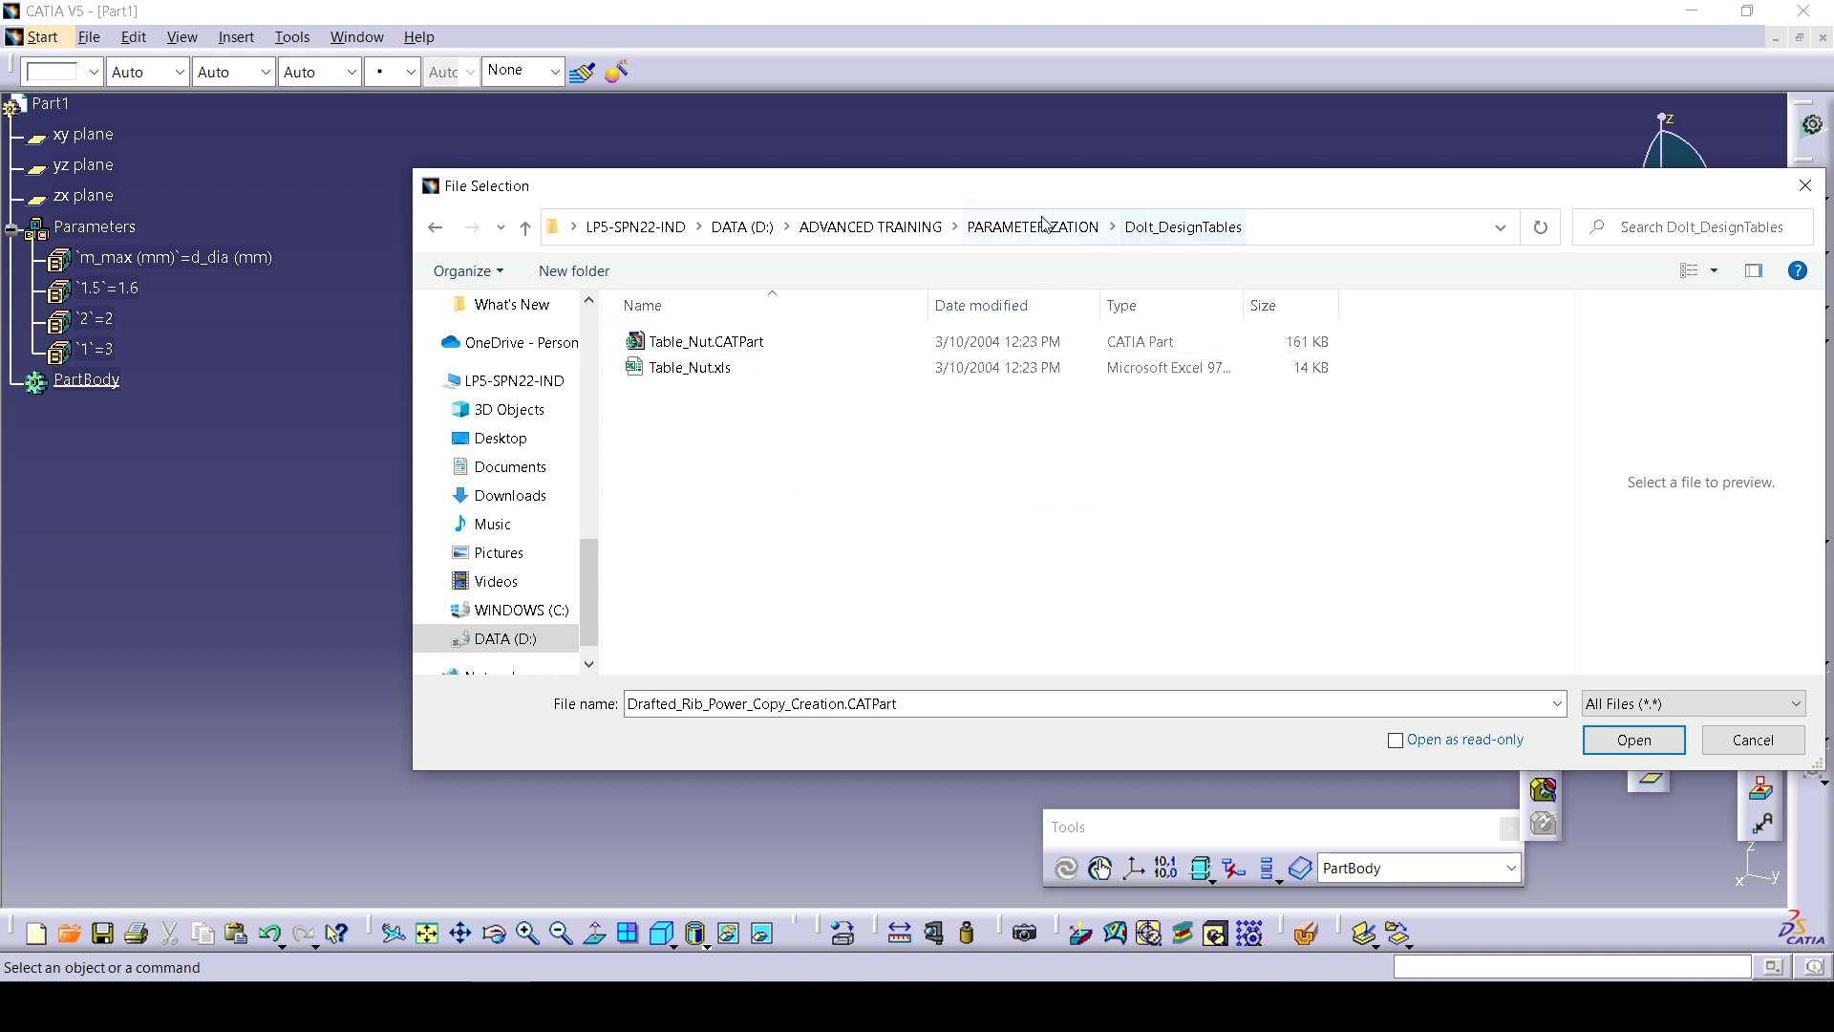
pyautogui.hotkey('alt', 'Up')
pyautogui.doubleClick(766, 370)
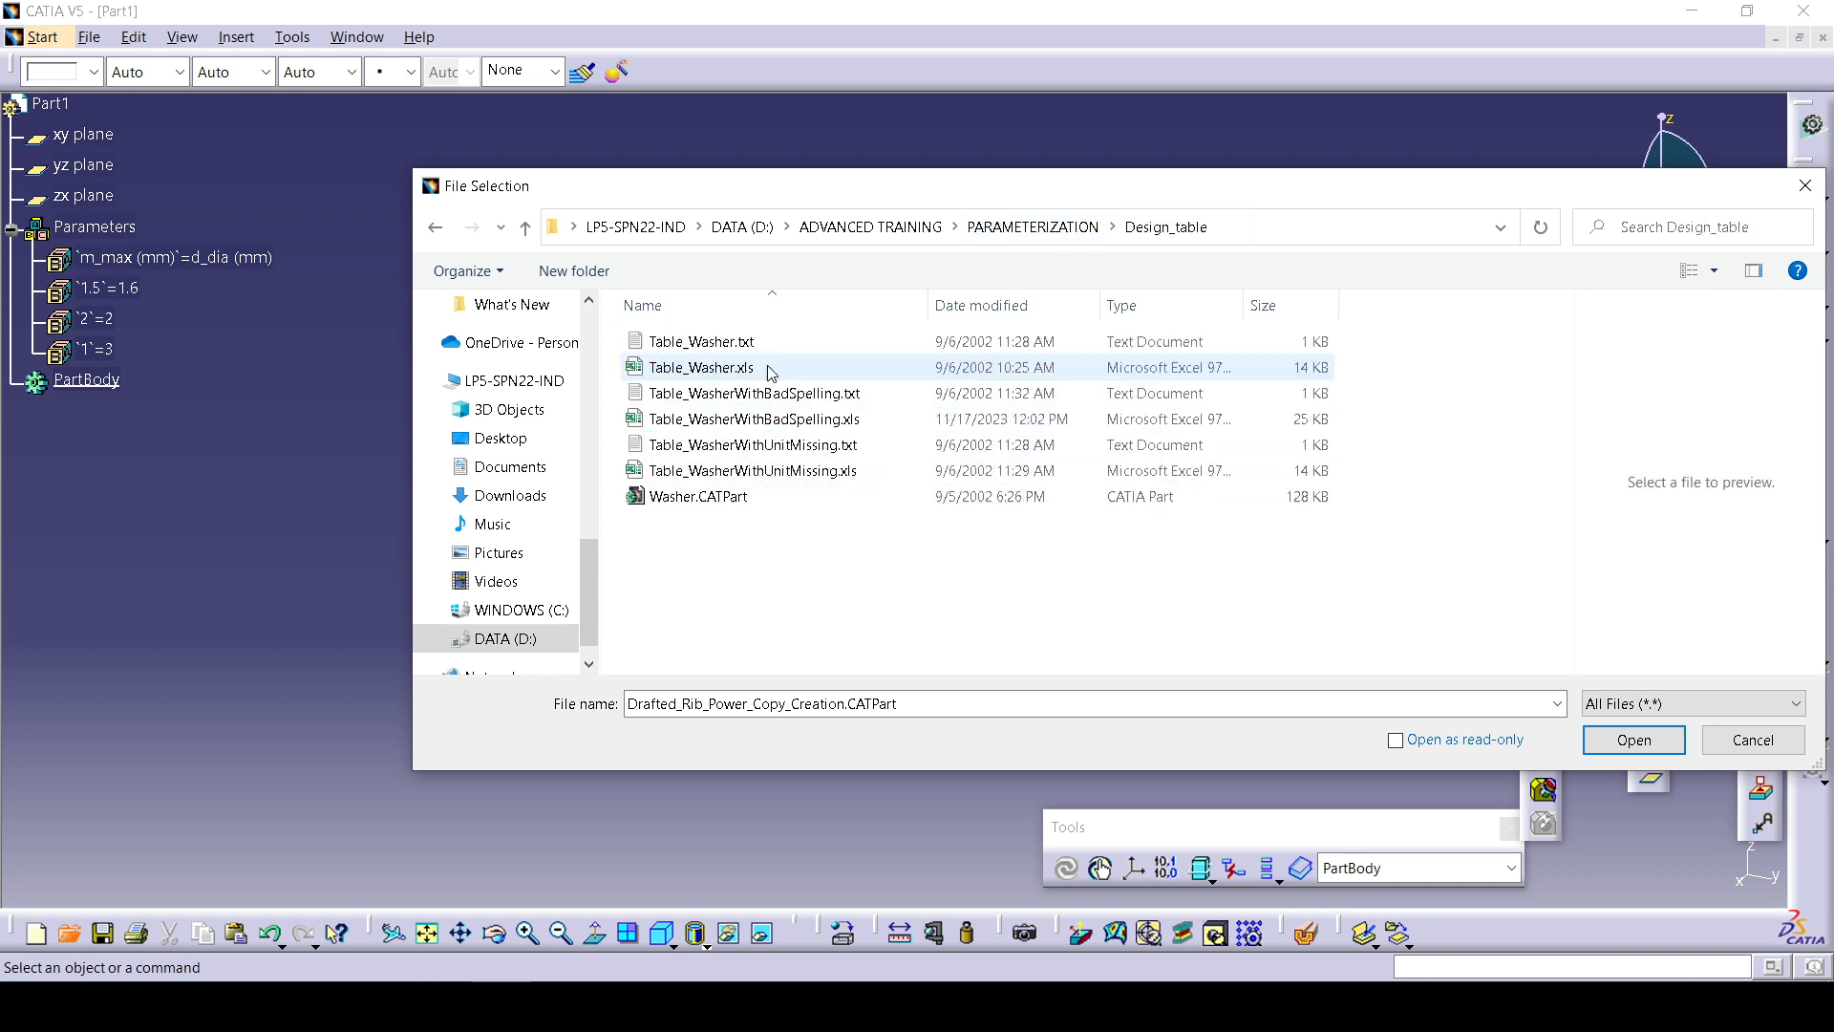
pyautogui.click(806, 503)
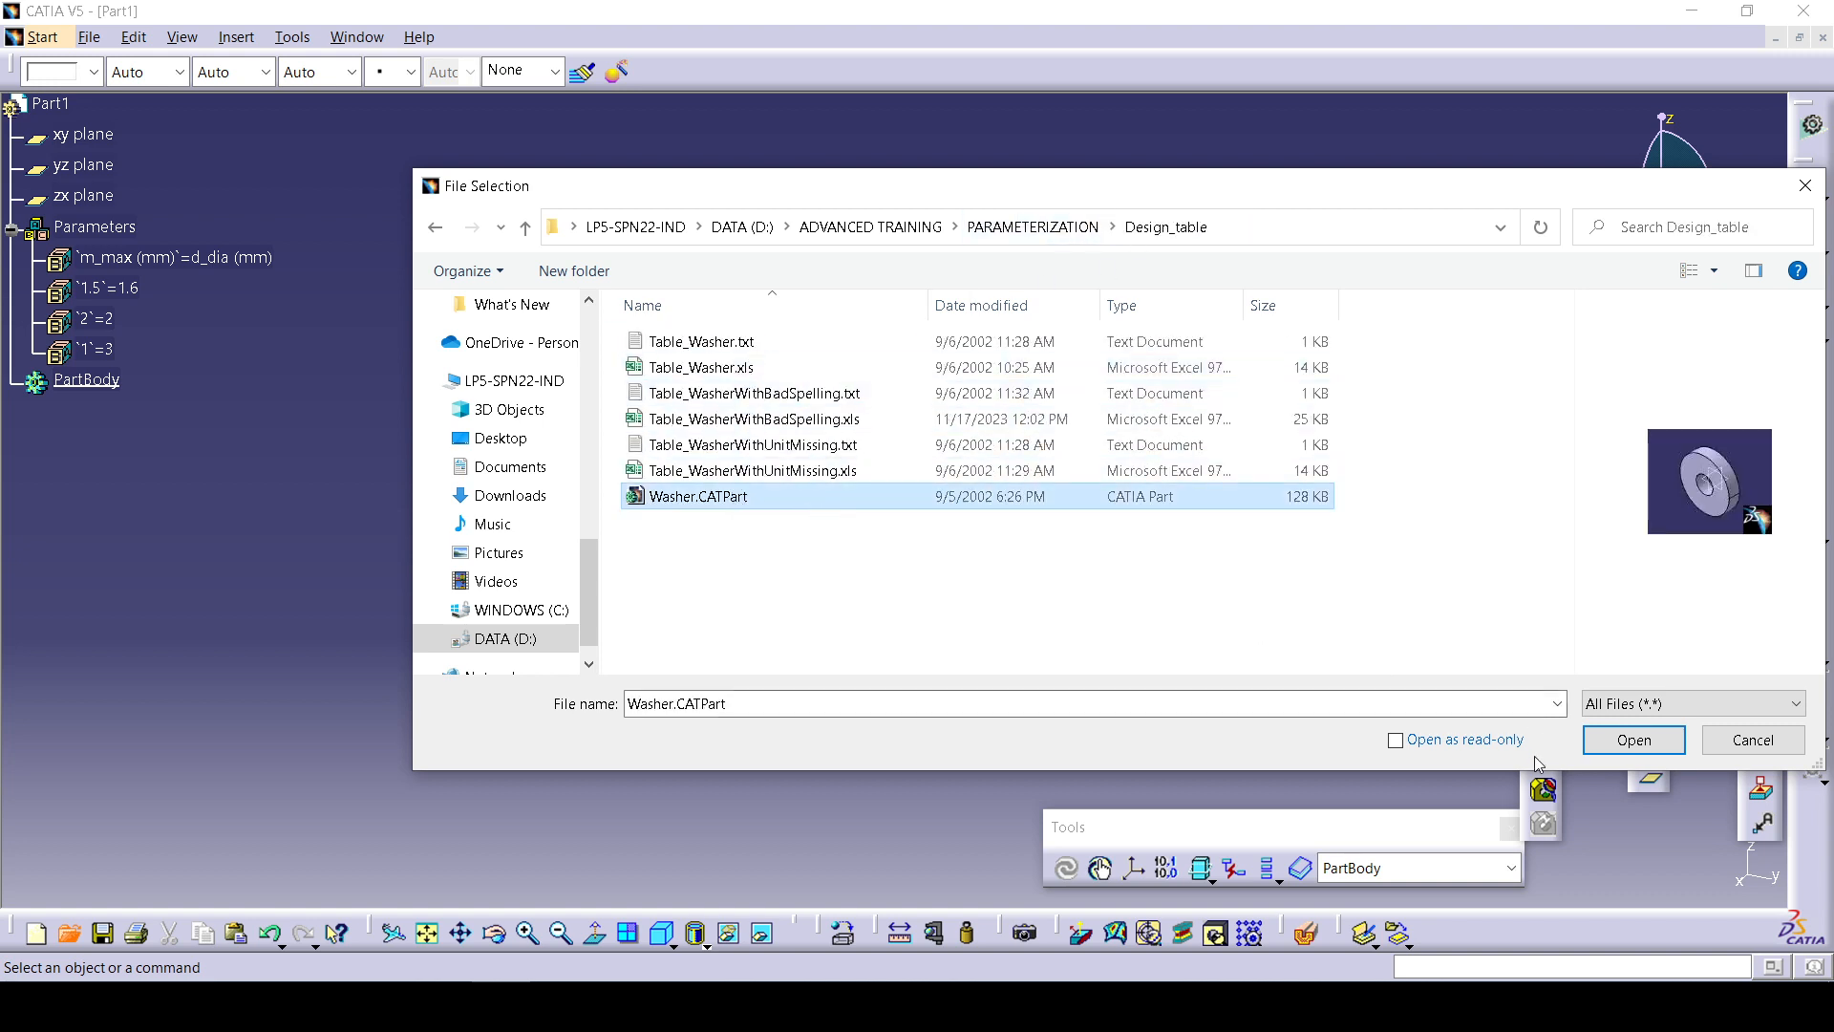
pyautogui.click(1624, 749)
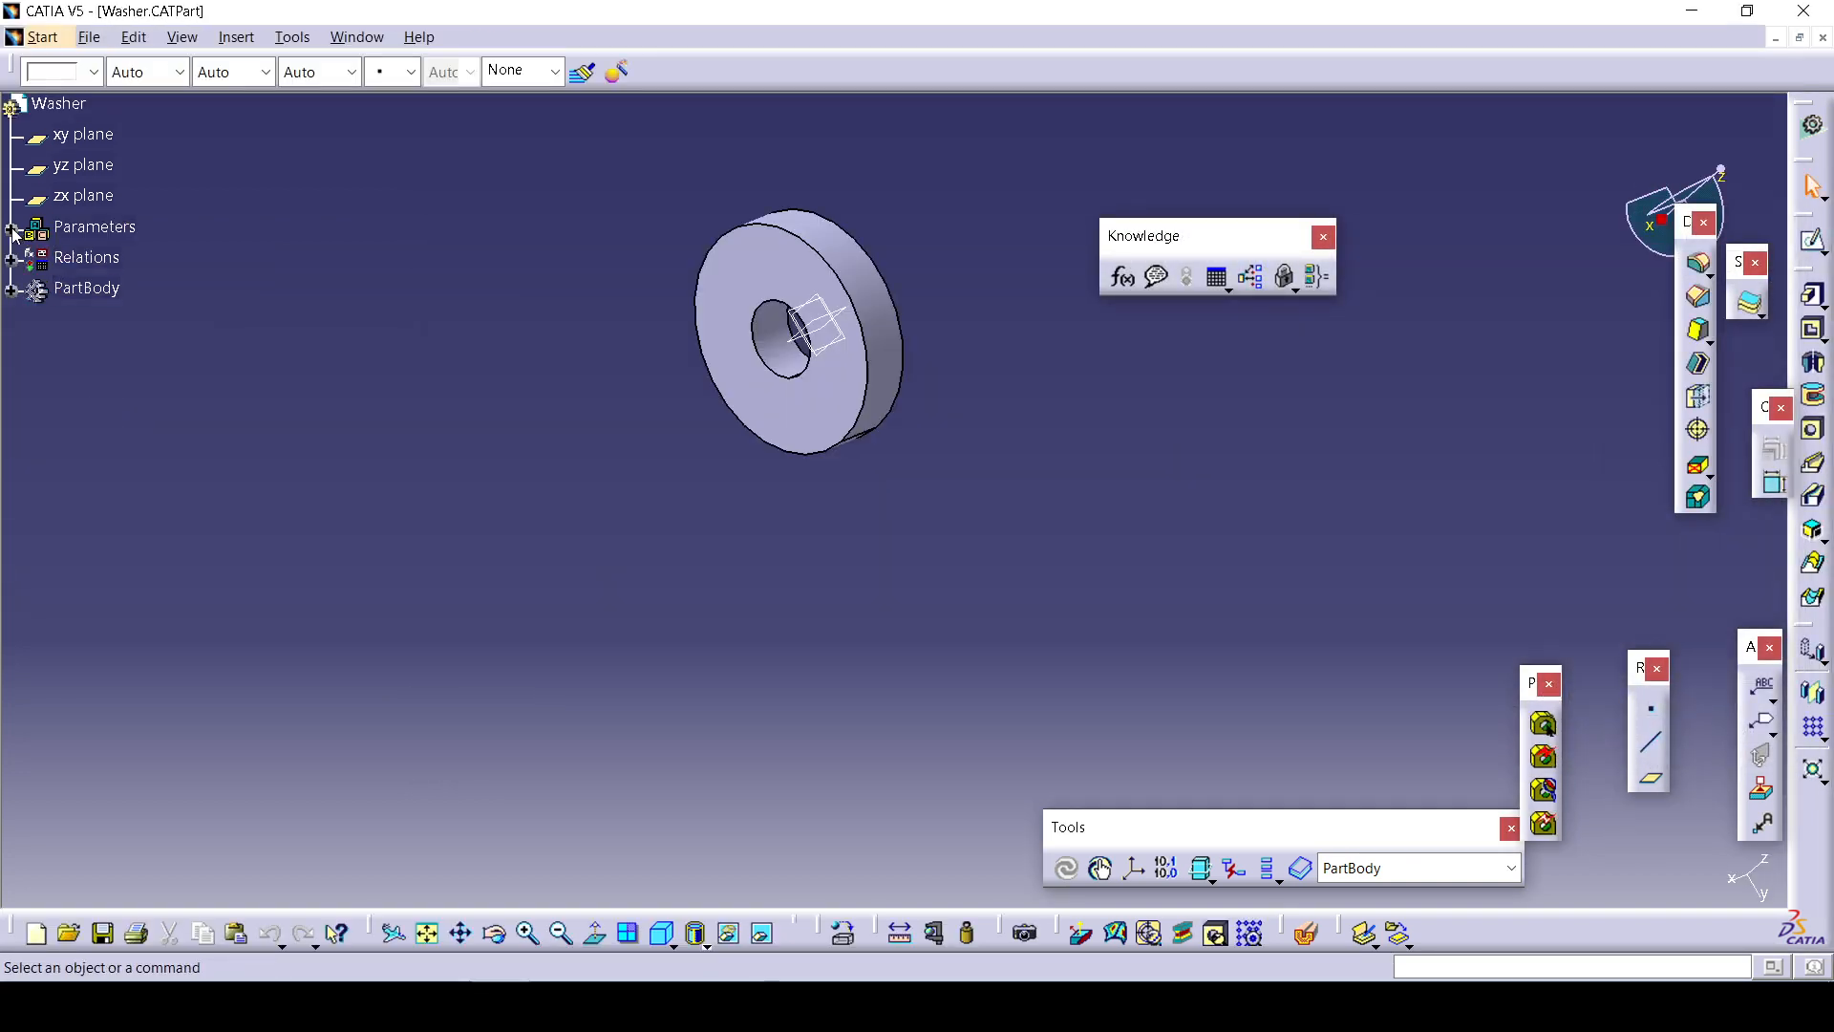
# Expand the washer's Parameters and PartBody nodes in the tree and inspect the ExtDiam parameter.
pyautogui.click(11, 229)
pyautogui.doubleClick(124, 257)
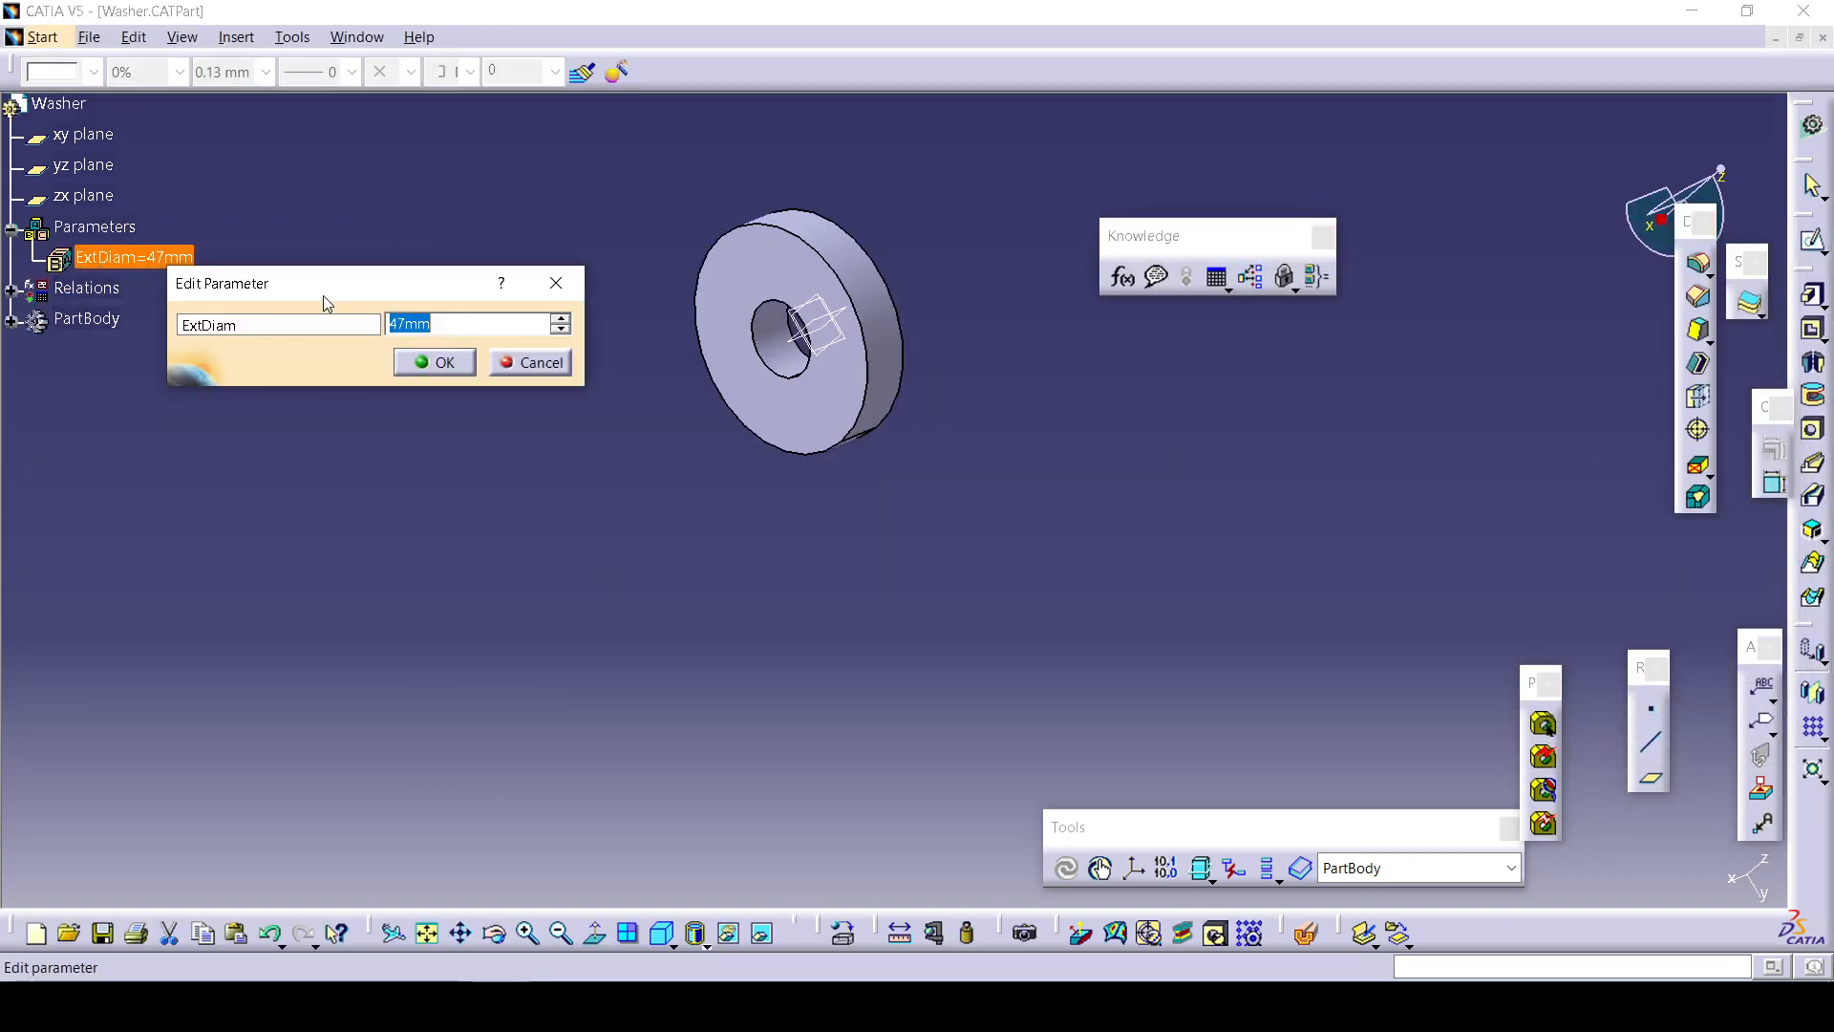
pyautogui.click(466, 365)
pyautogui.click(13, 322)
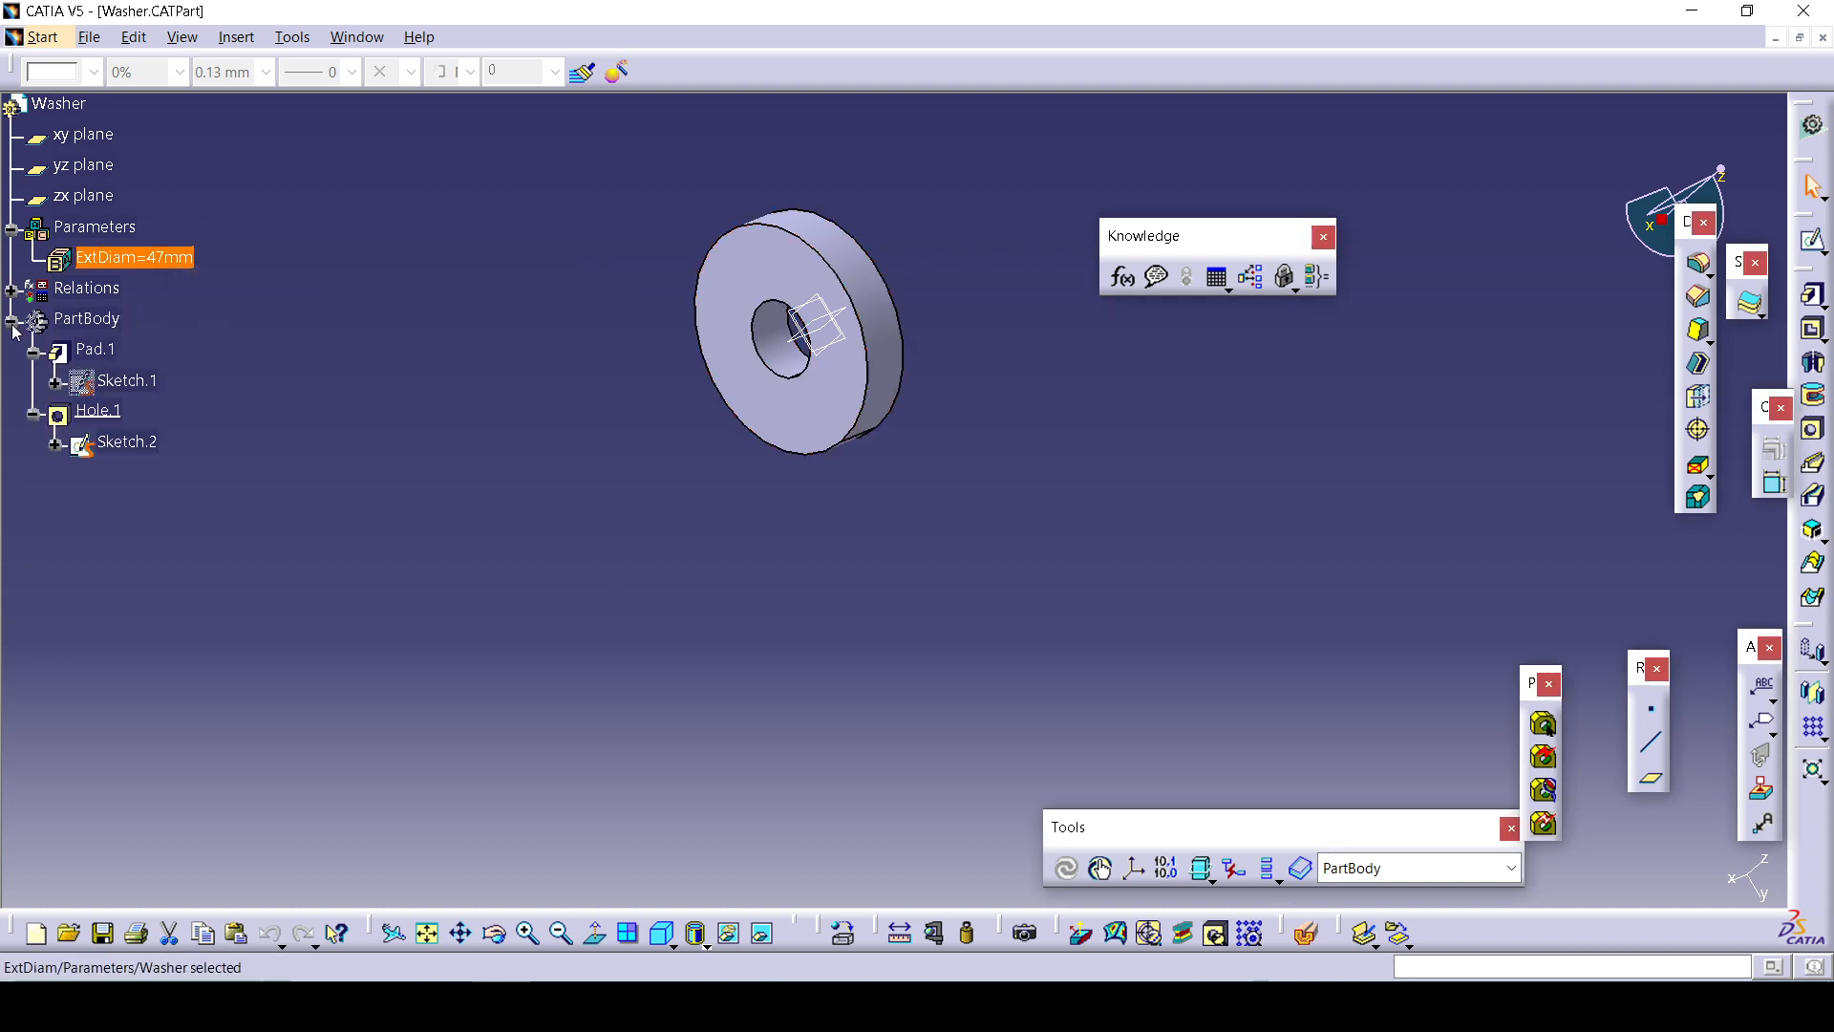
pyautogui.click(35, 354)
pyautogui.click(554, 553)
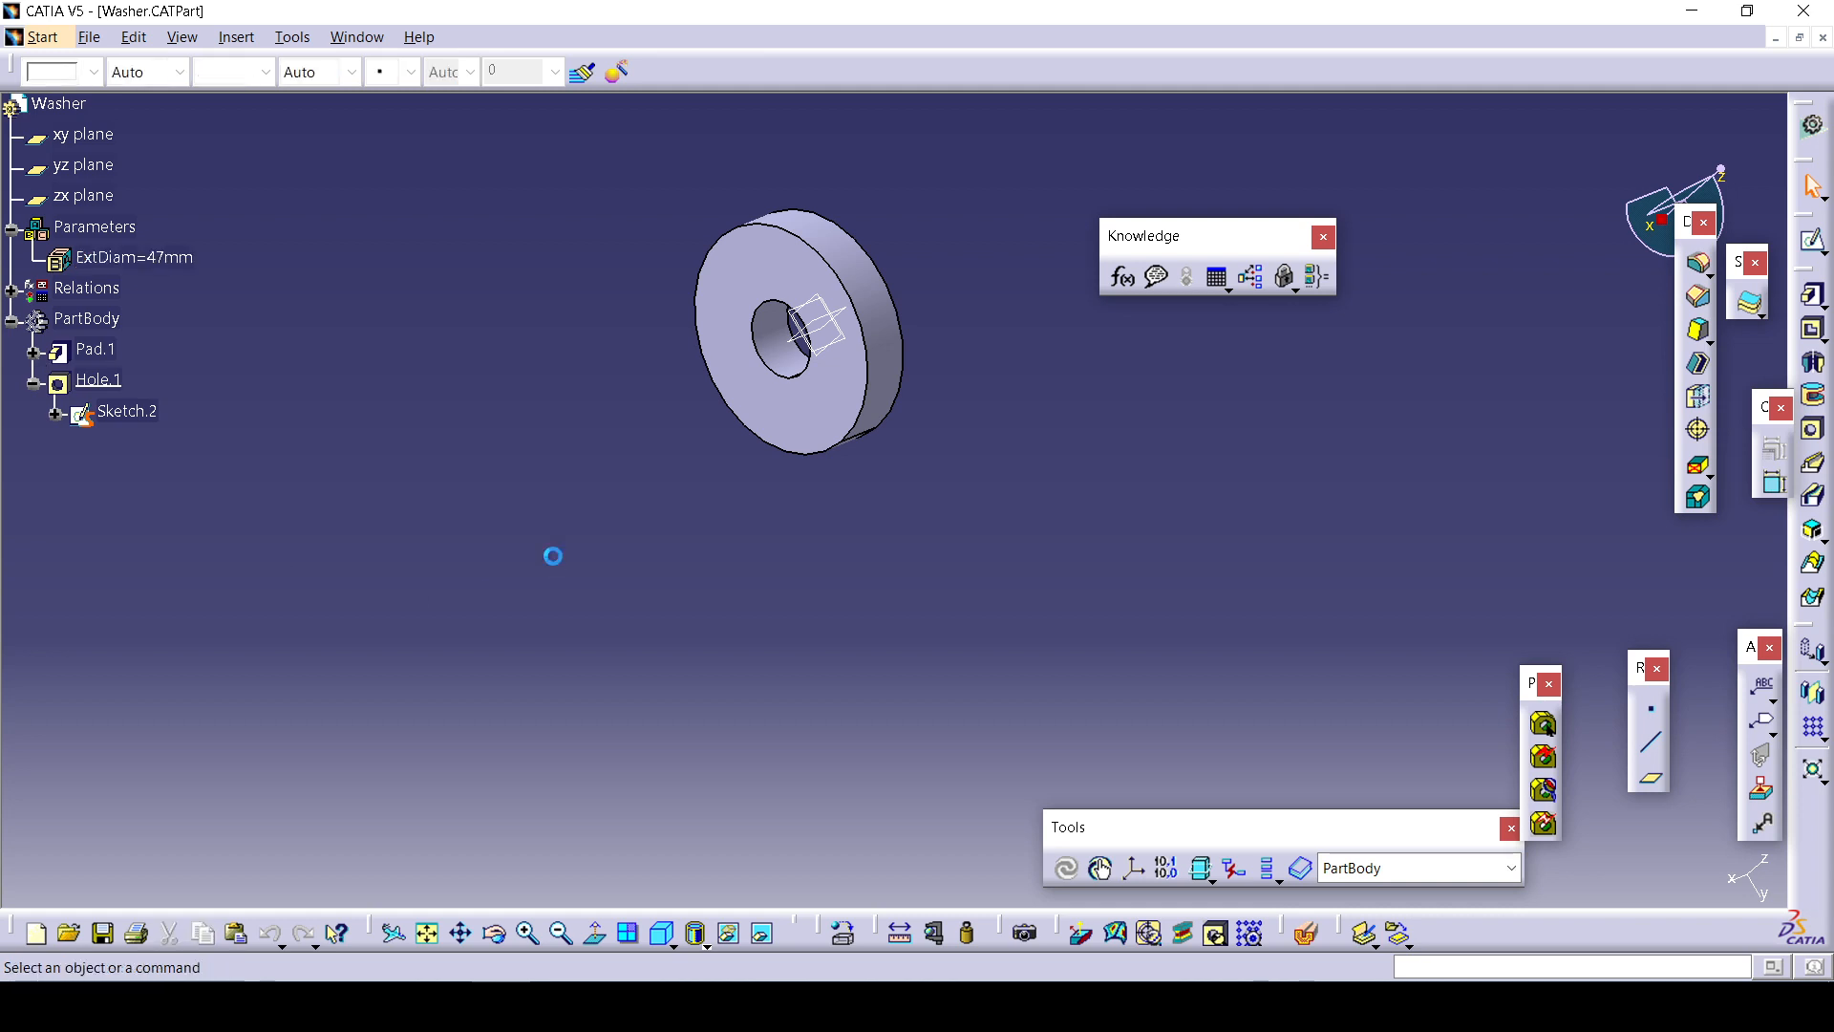
# Examine the parameters of PartBody, Pad.1 and Sketch.1 in the Formulas editor, including the formula on the sketch radius.
pyautogui.click(1121, 279)
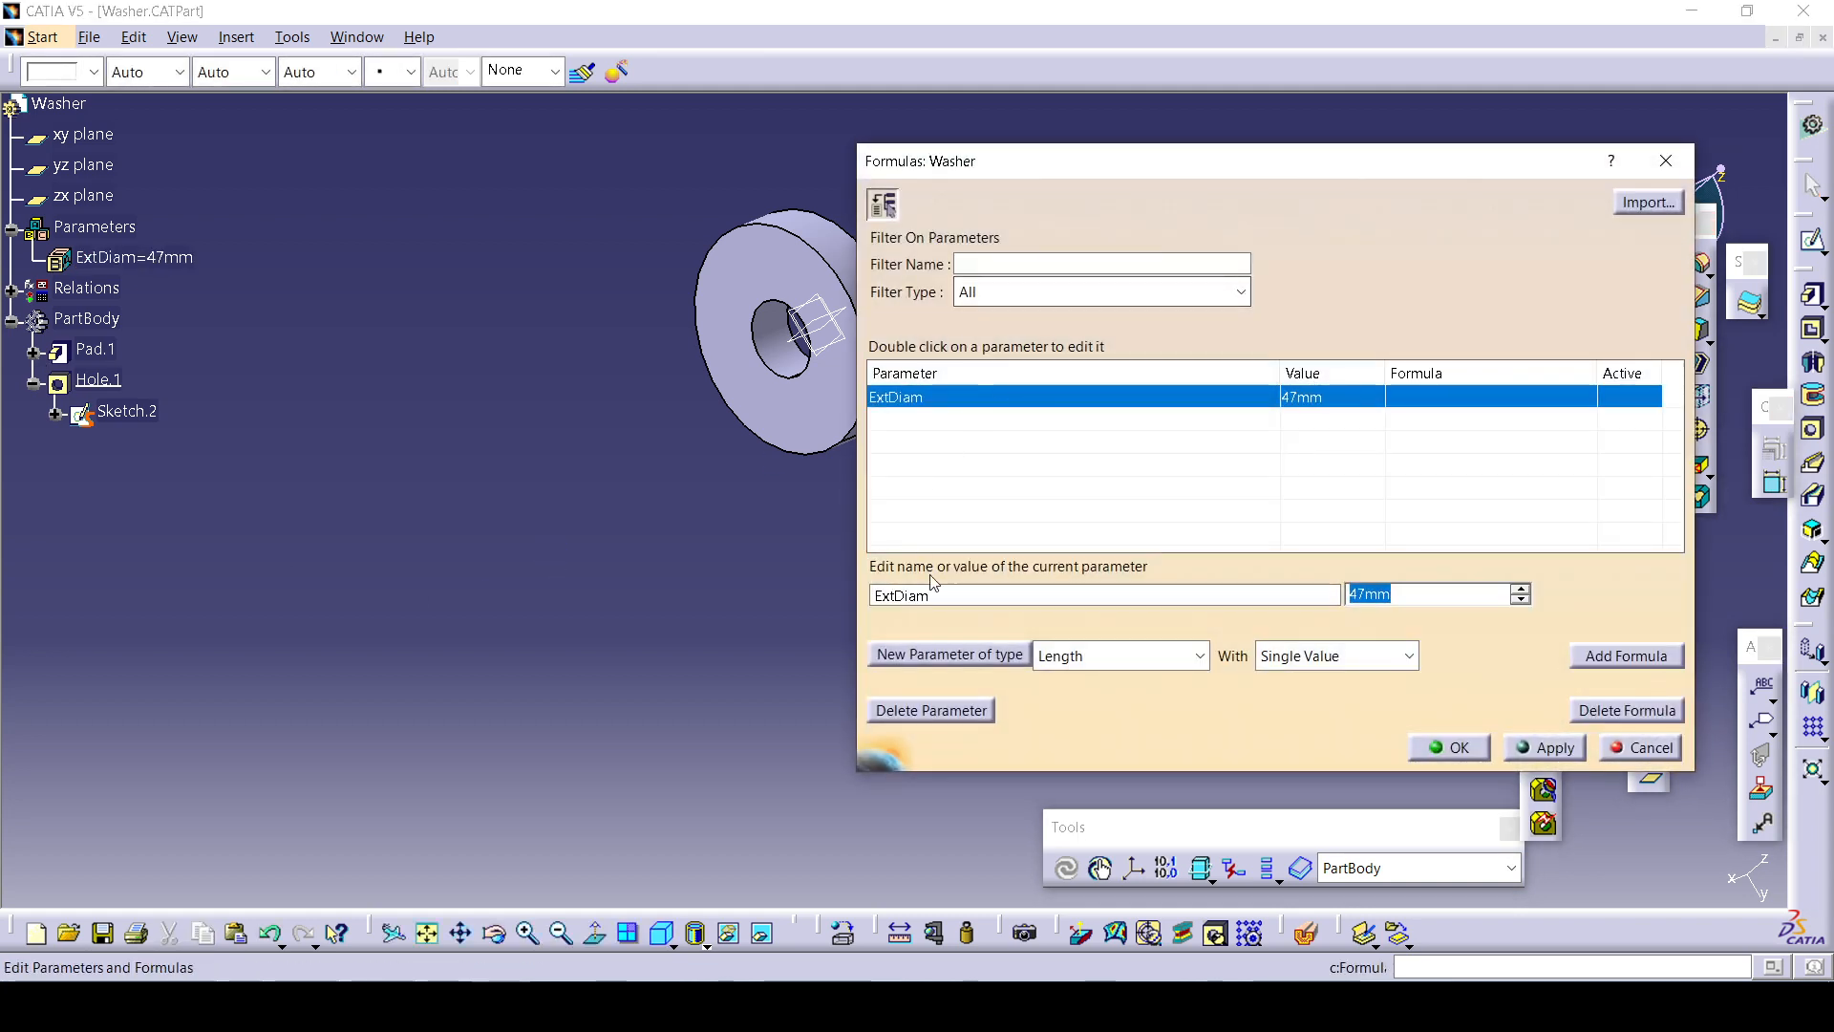
pyautogui.click(88, 320)
pyautogui.click(95, 348)
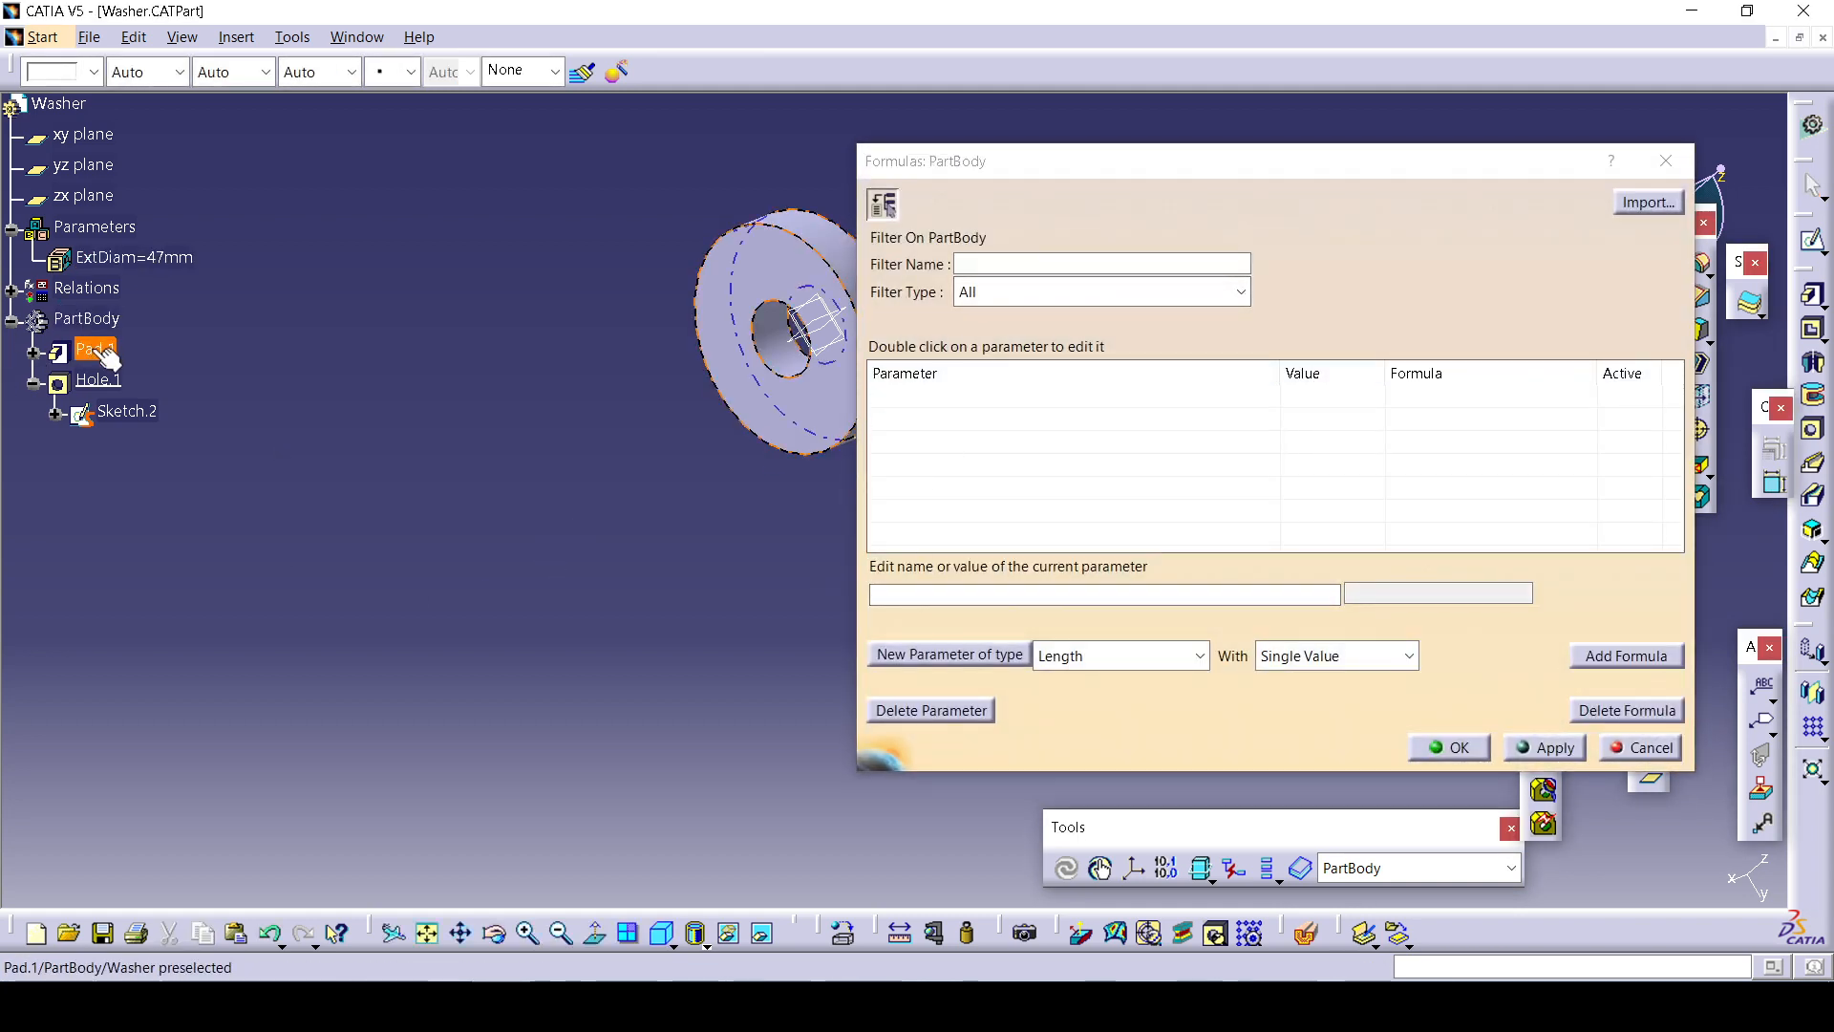
pyautogui.click(1068, 421)
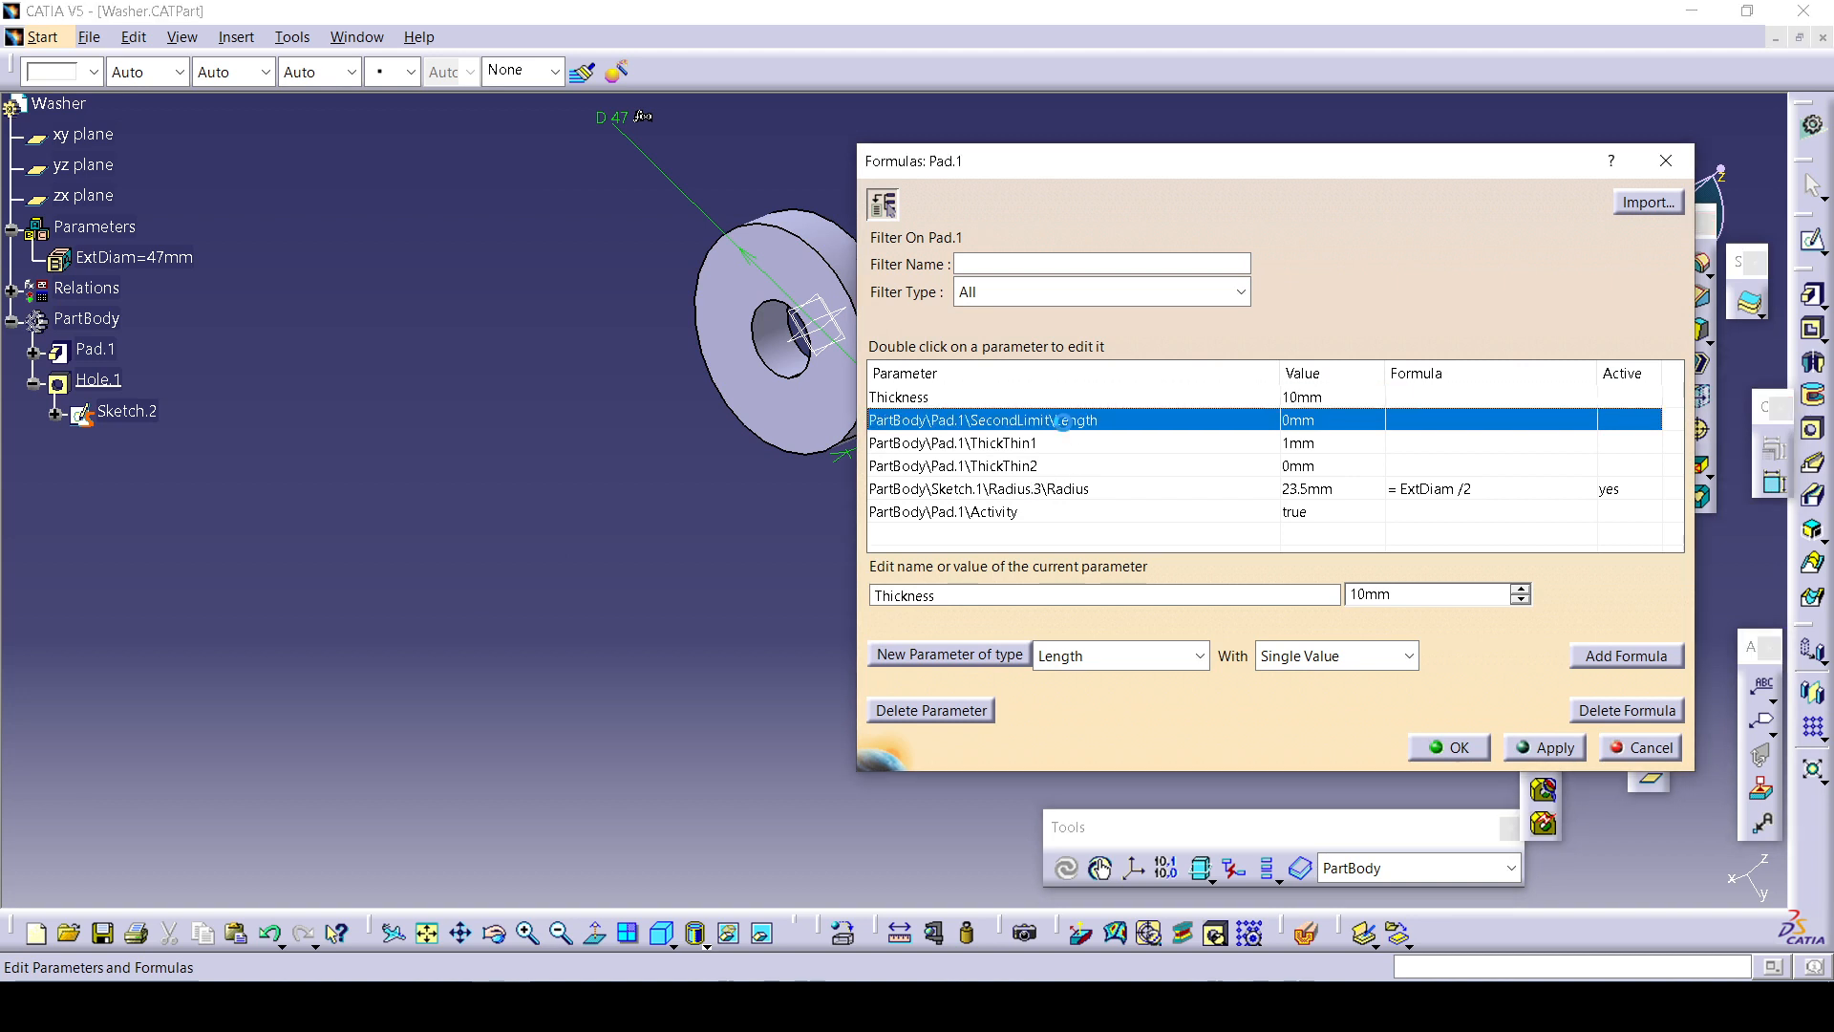
pyautogui.click(1060, 466)
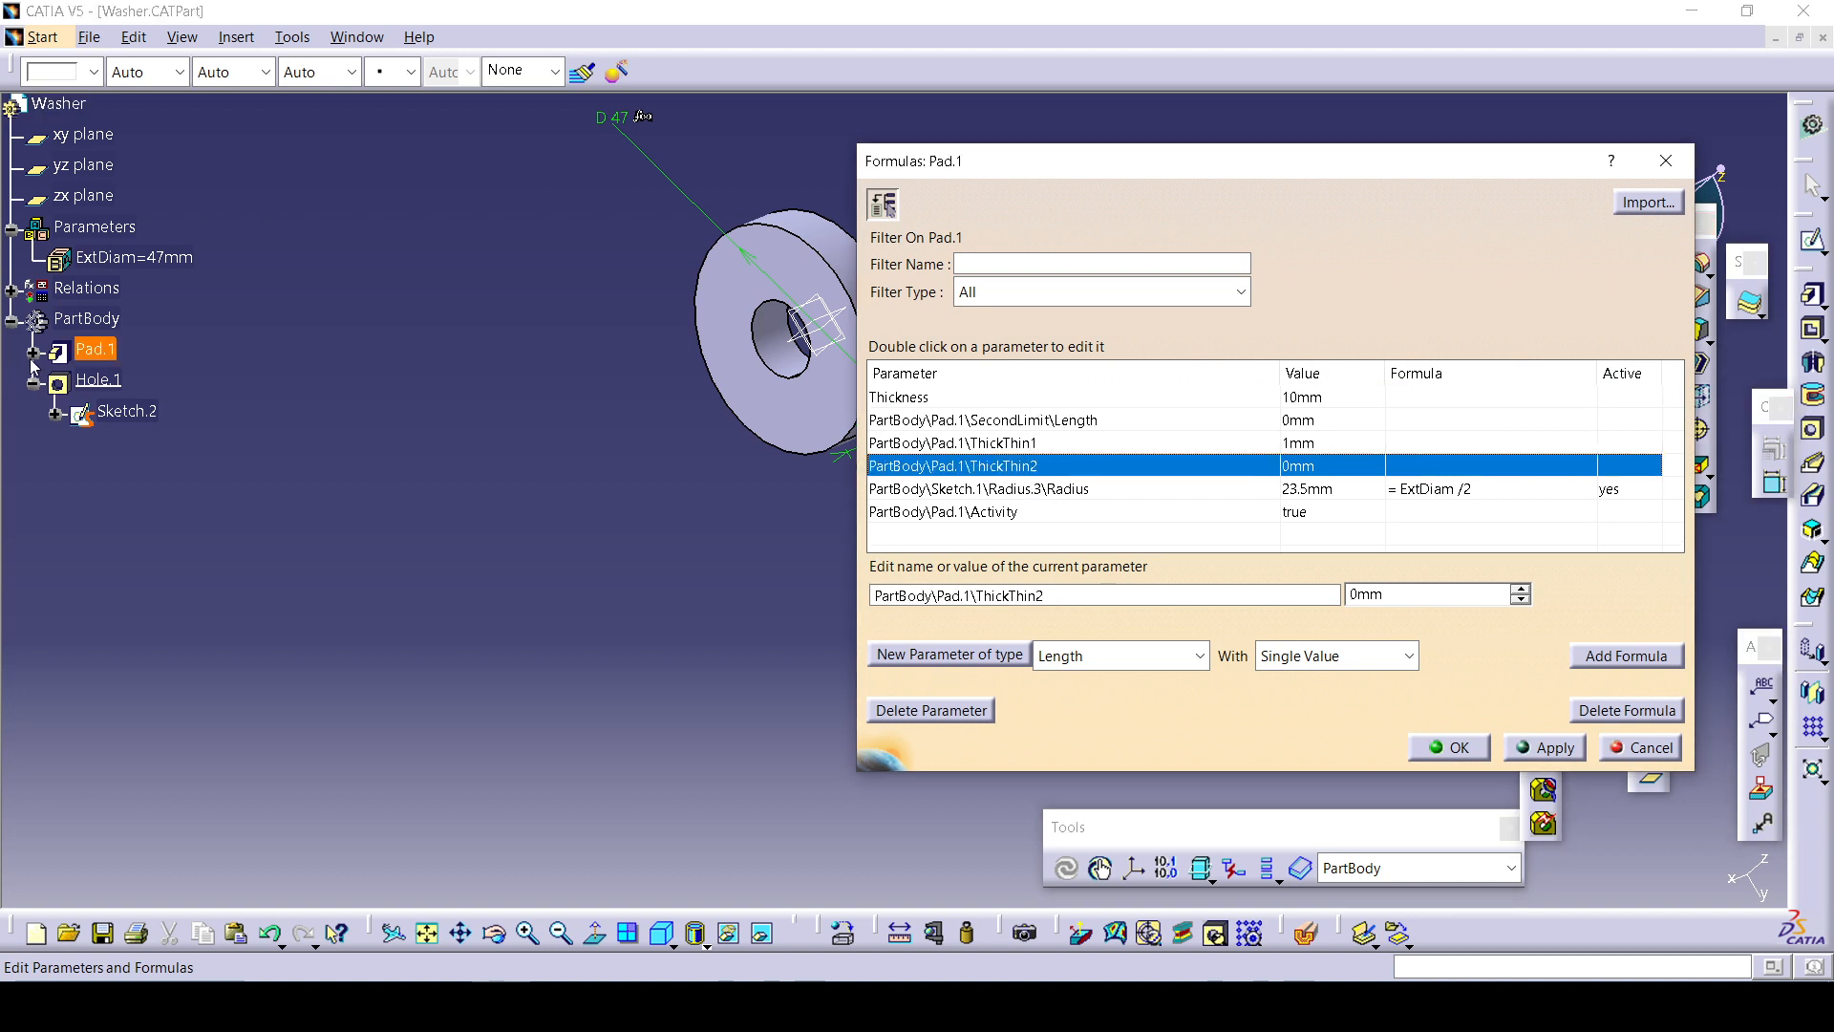
pyautogui.click(33, 351)
pyautogui.click(134, 381)
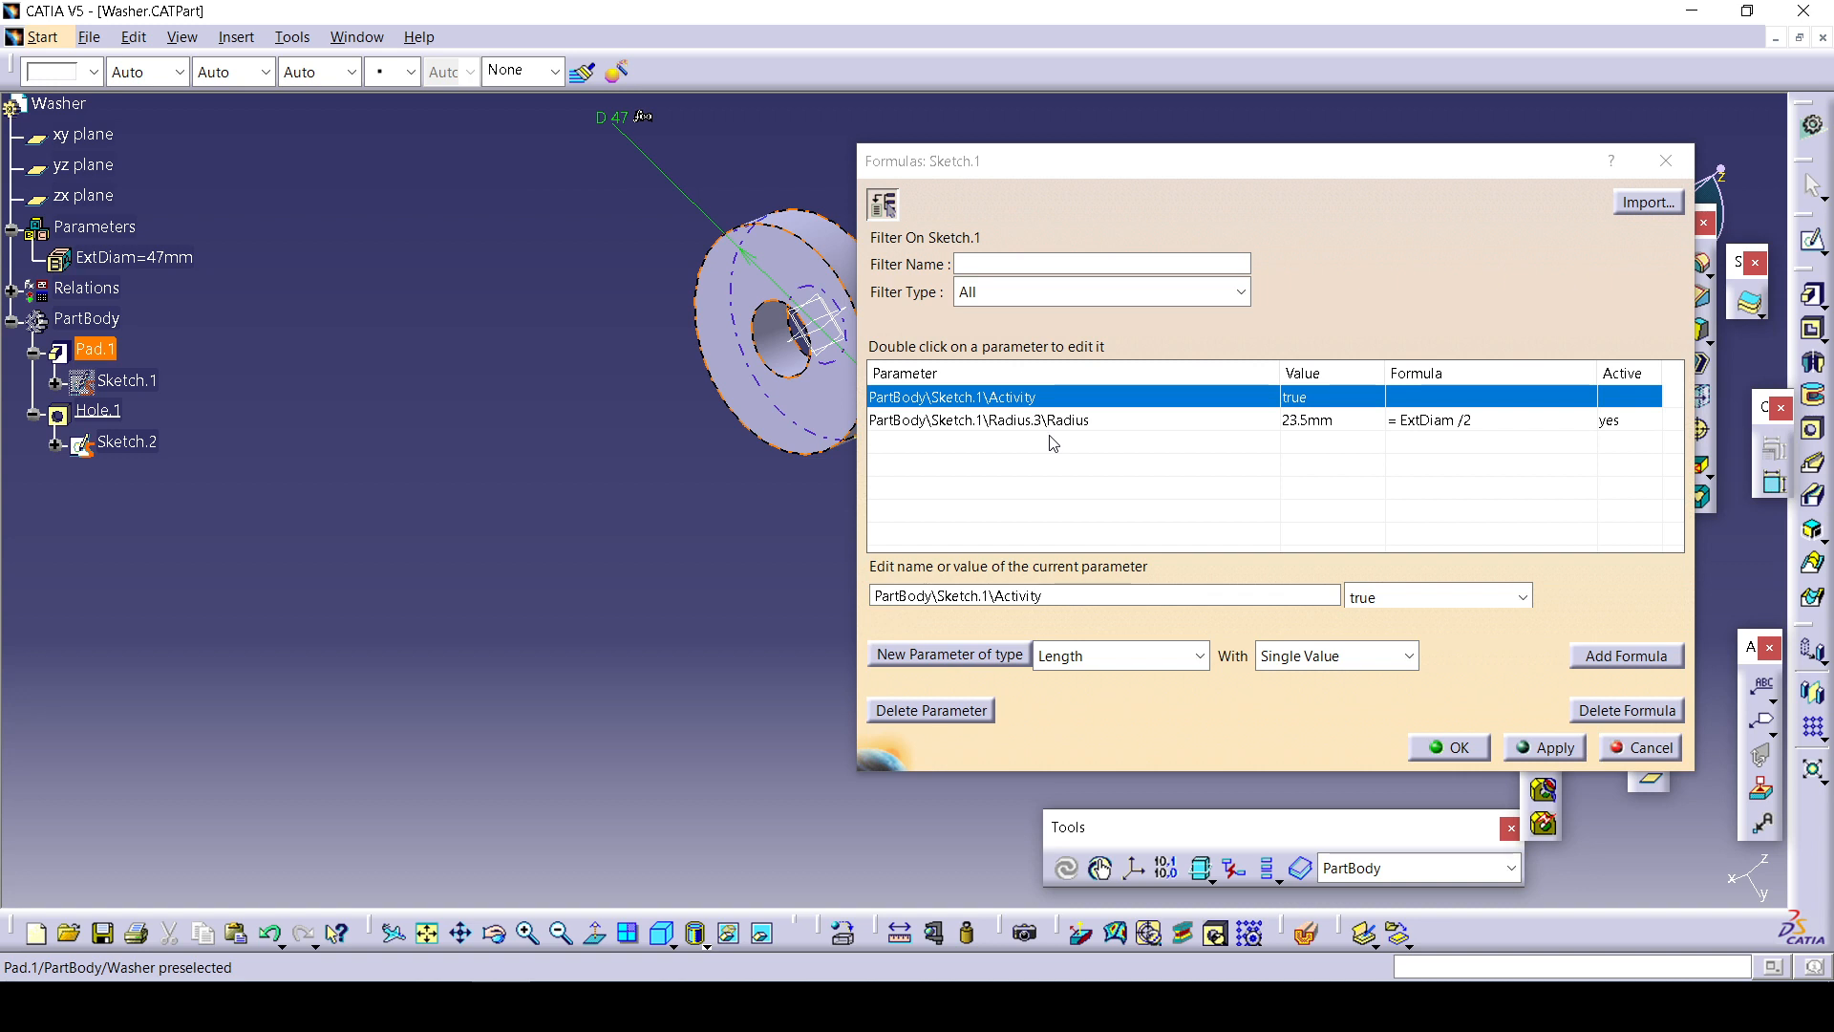
pyautogui.click(122, 351)
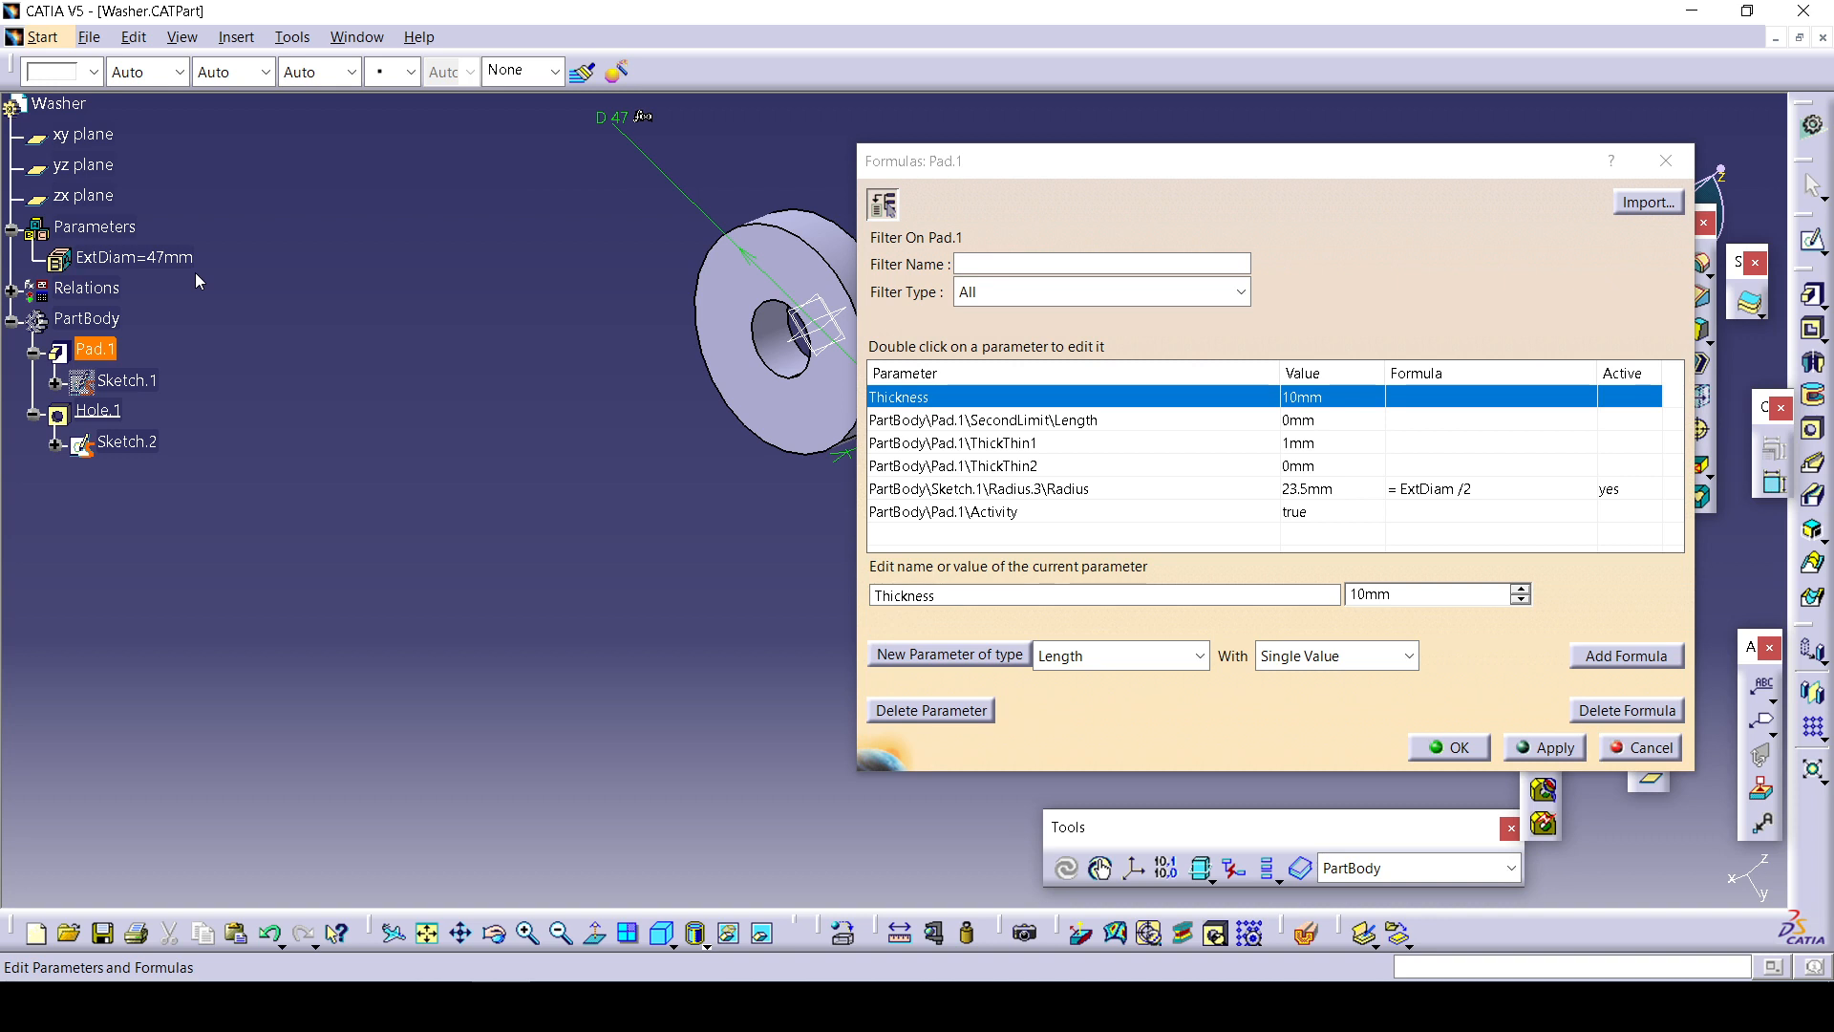
pyautogui.click(1651, 748)
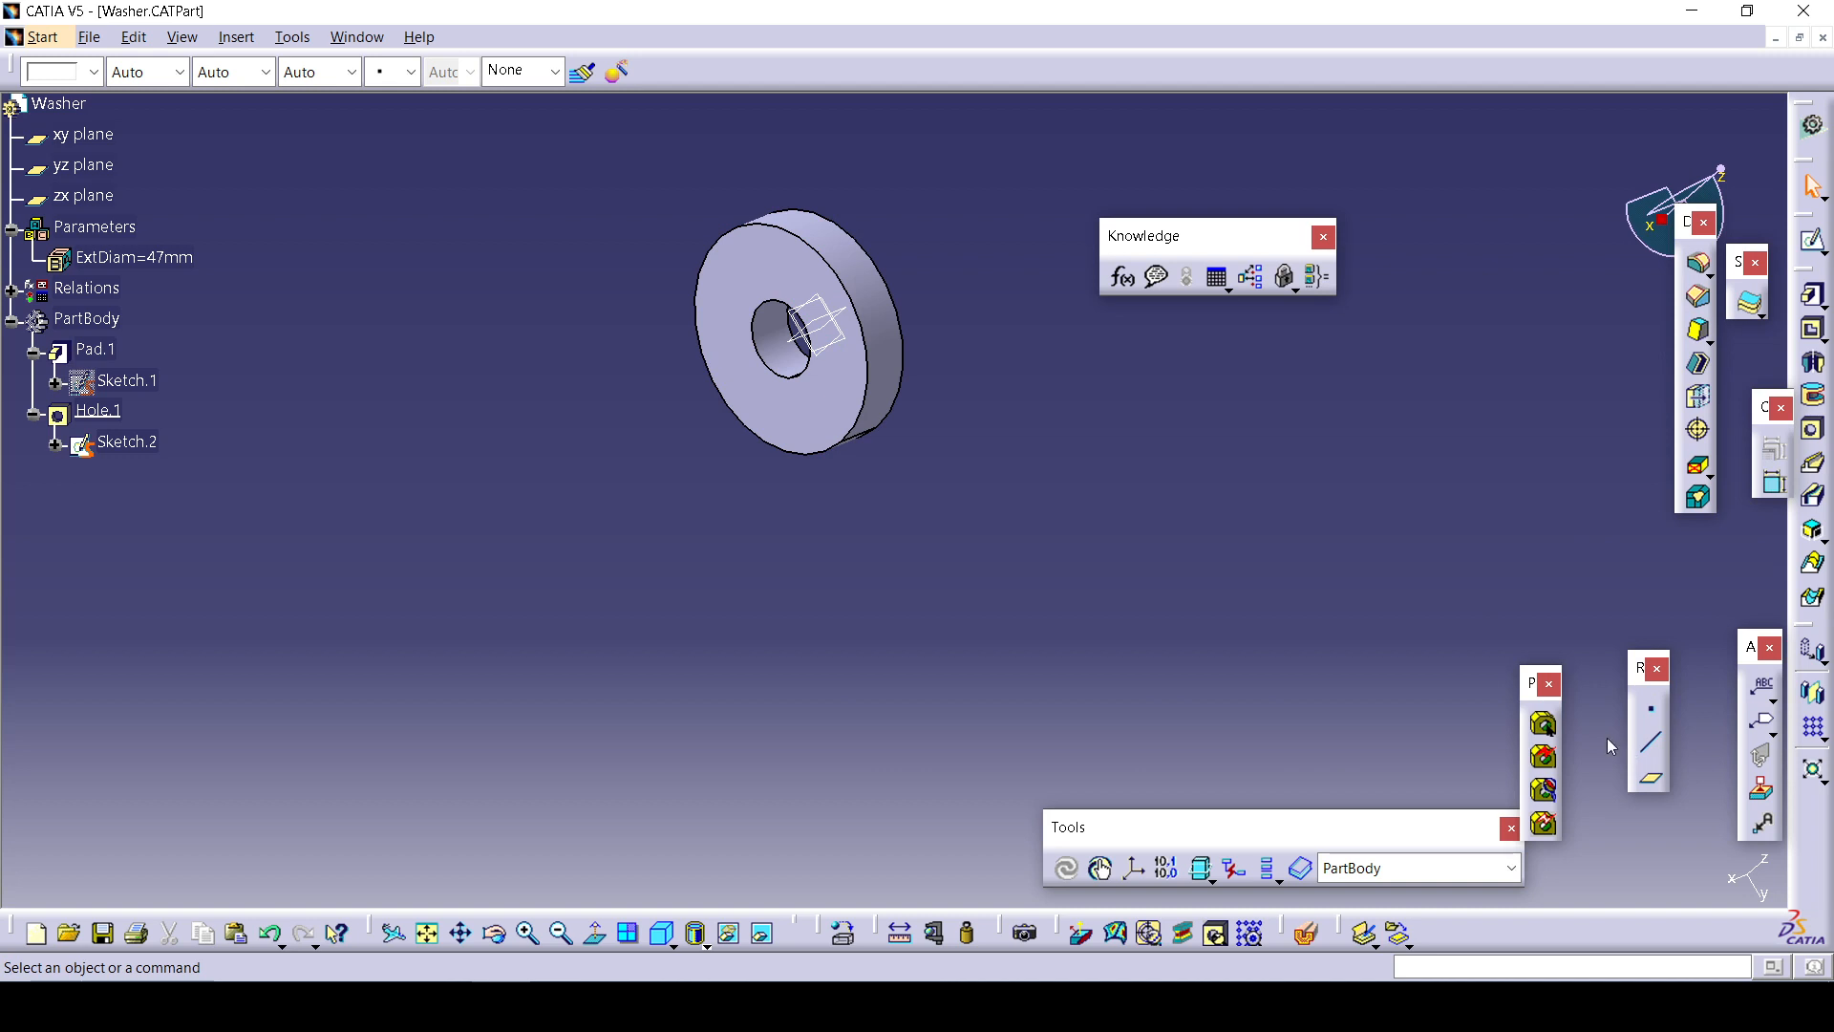
# Create a user parameter of type Length with Multiple Values for the washer, without entering any list values.
pyautogui.click(1122, 276)
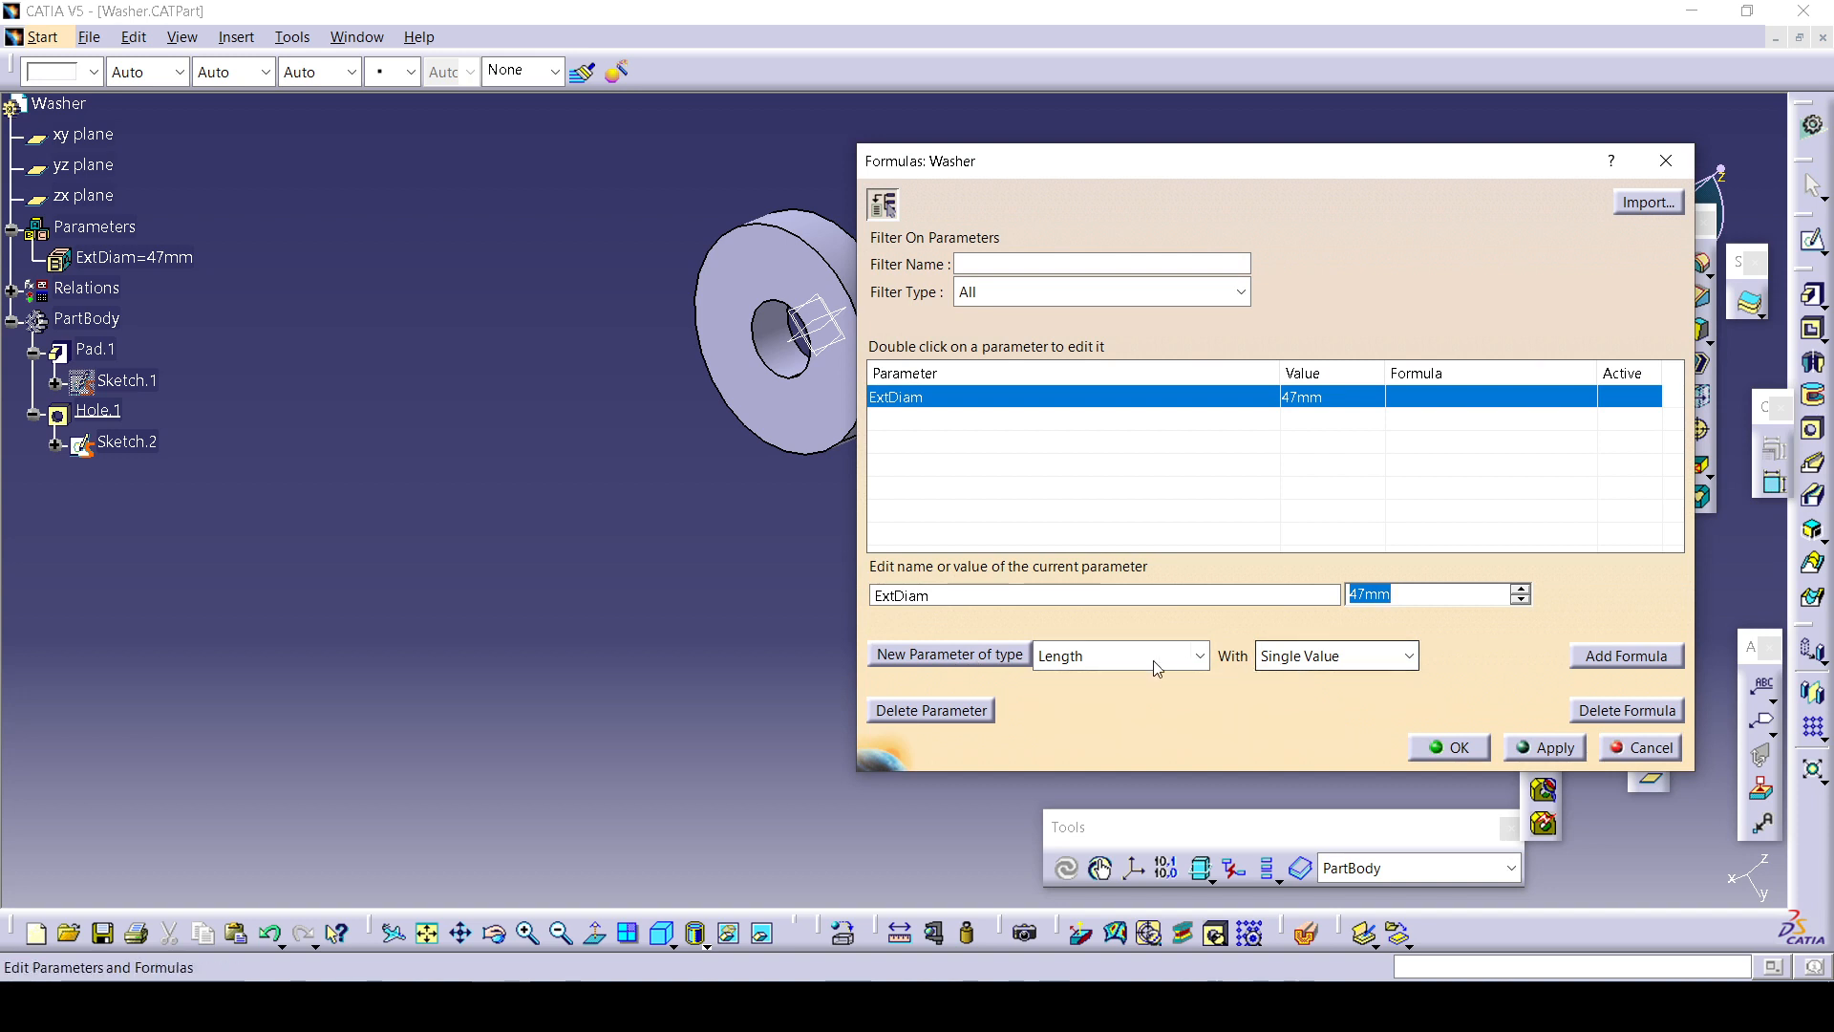
pyautogui.click(1322, 664)
pyautogui.click(1311, 712)
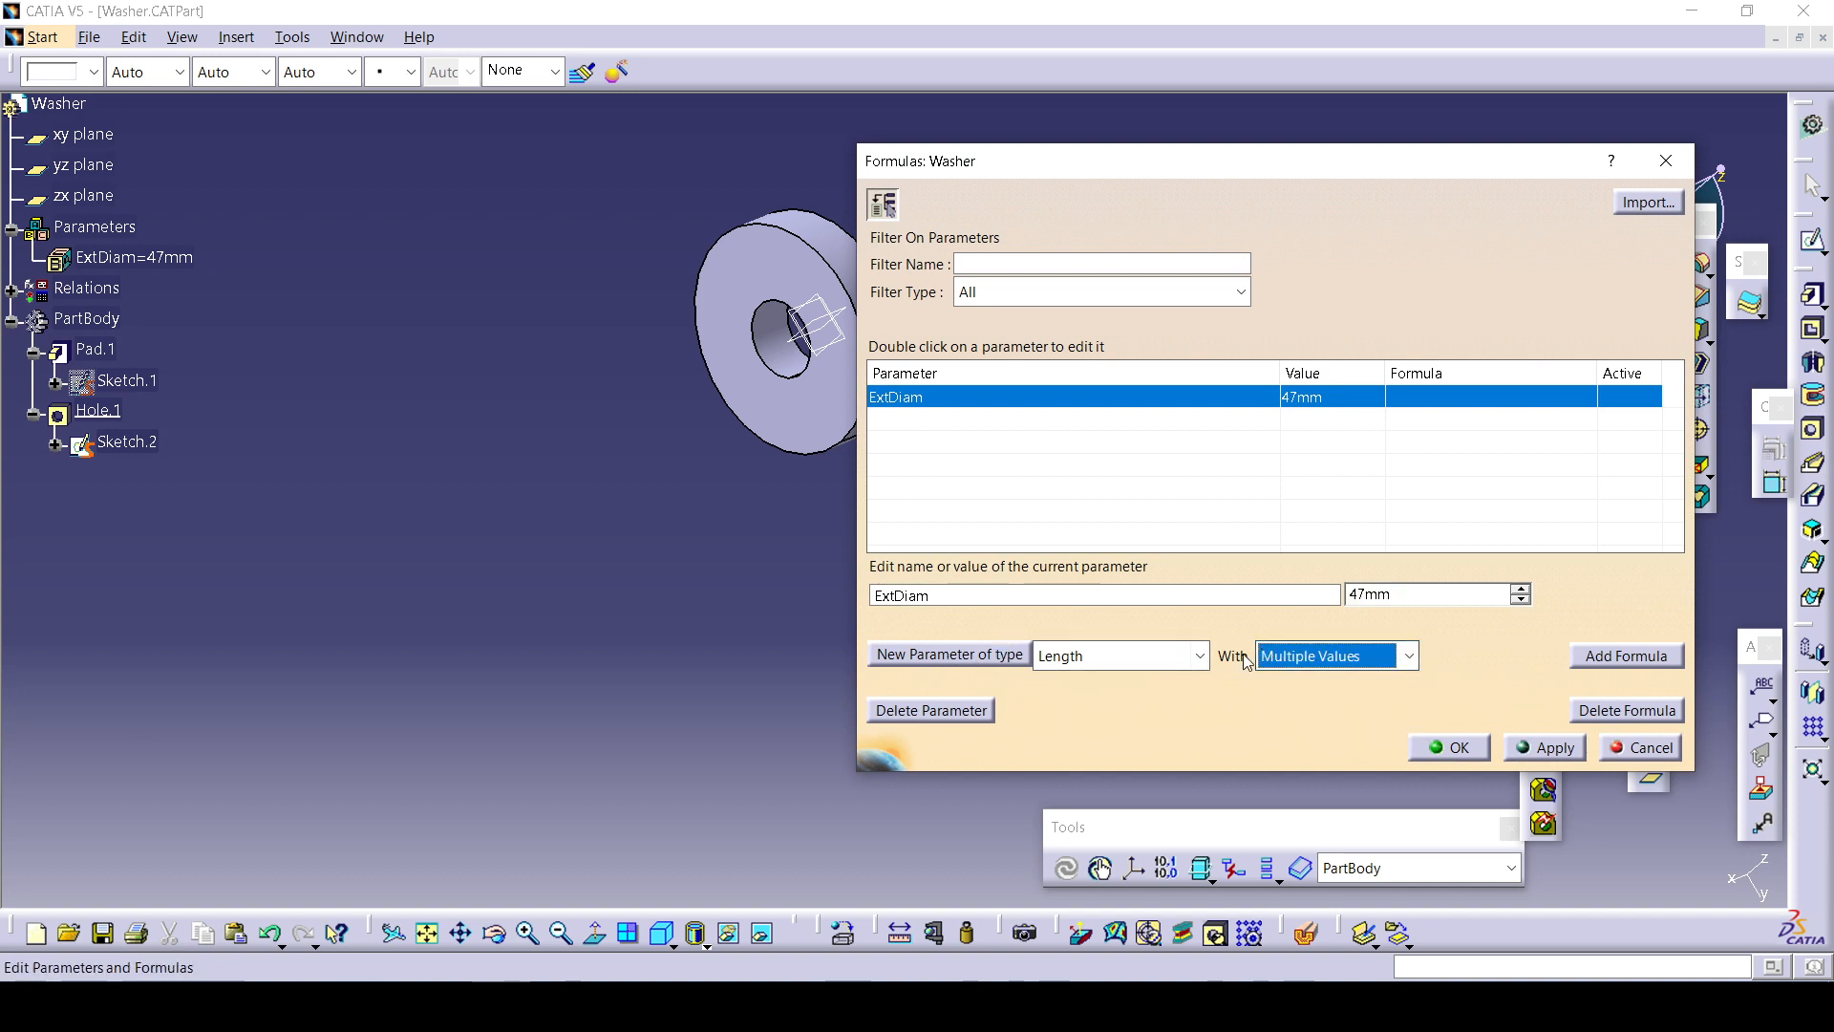
pyautogui.click(885, 656)
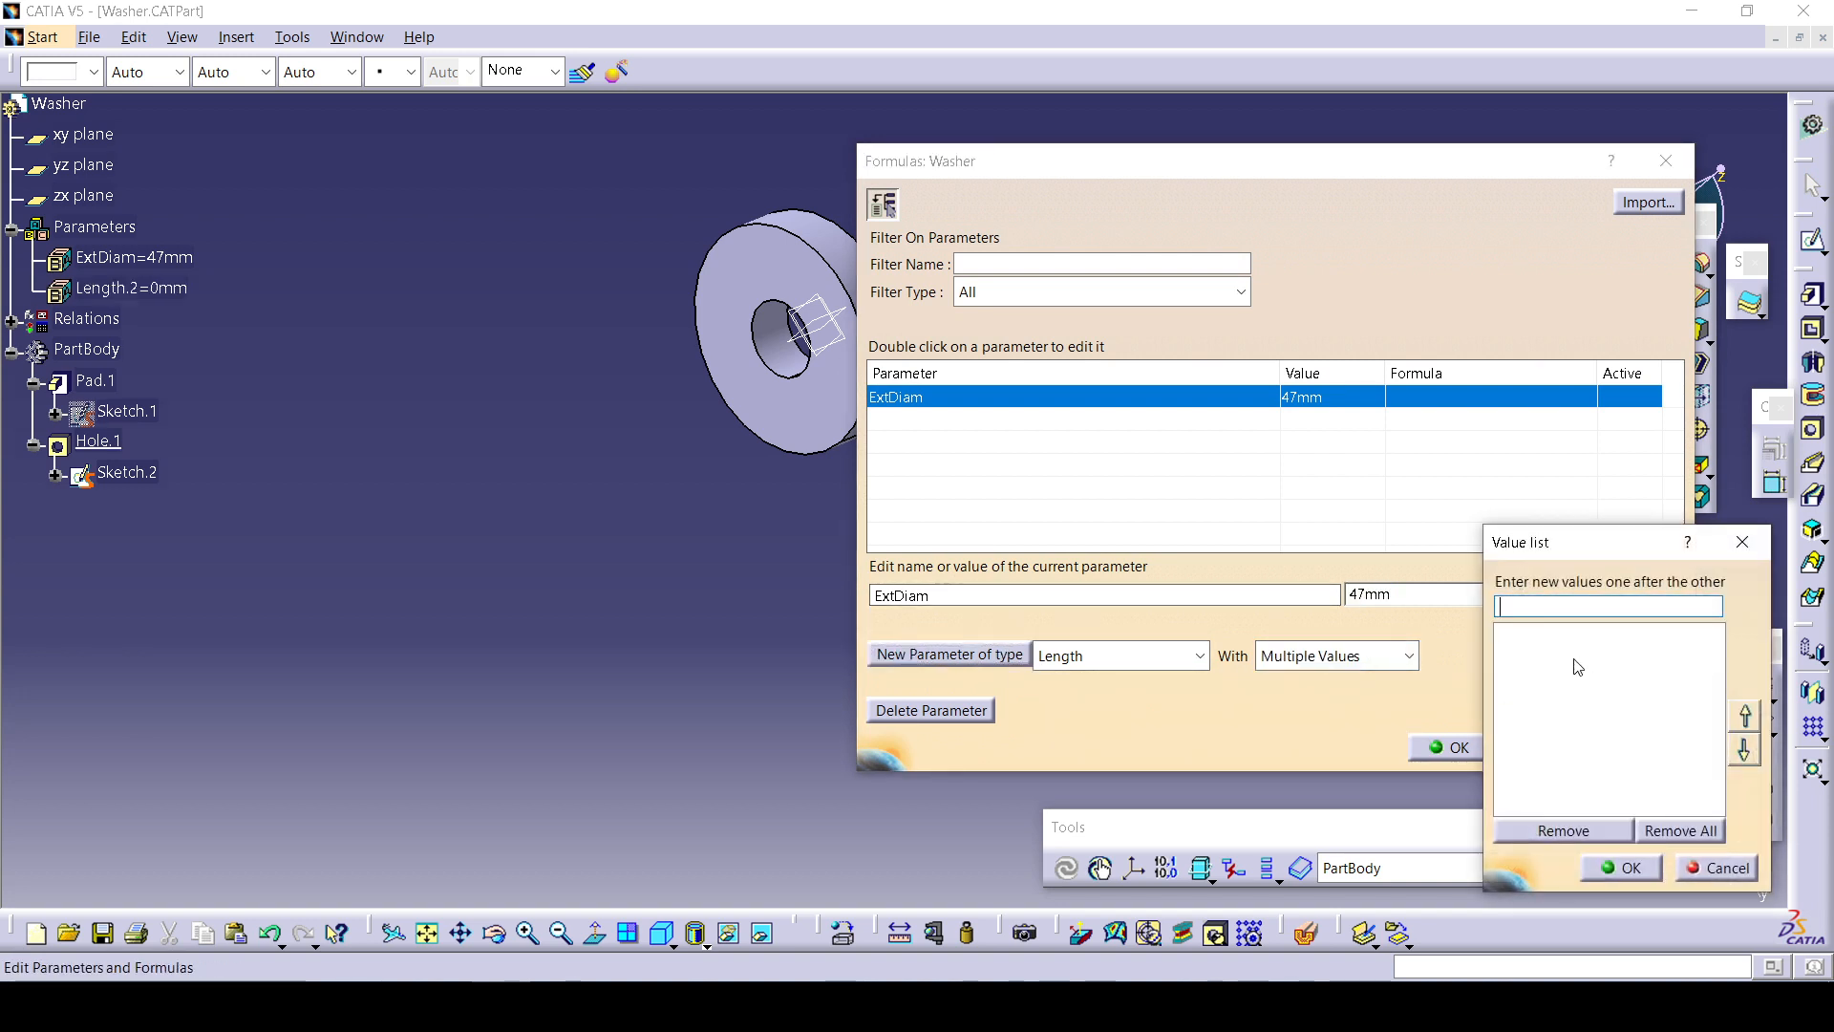
pyautogui.click(1717, 868)
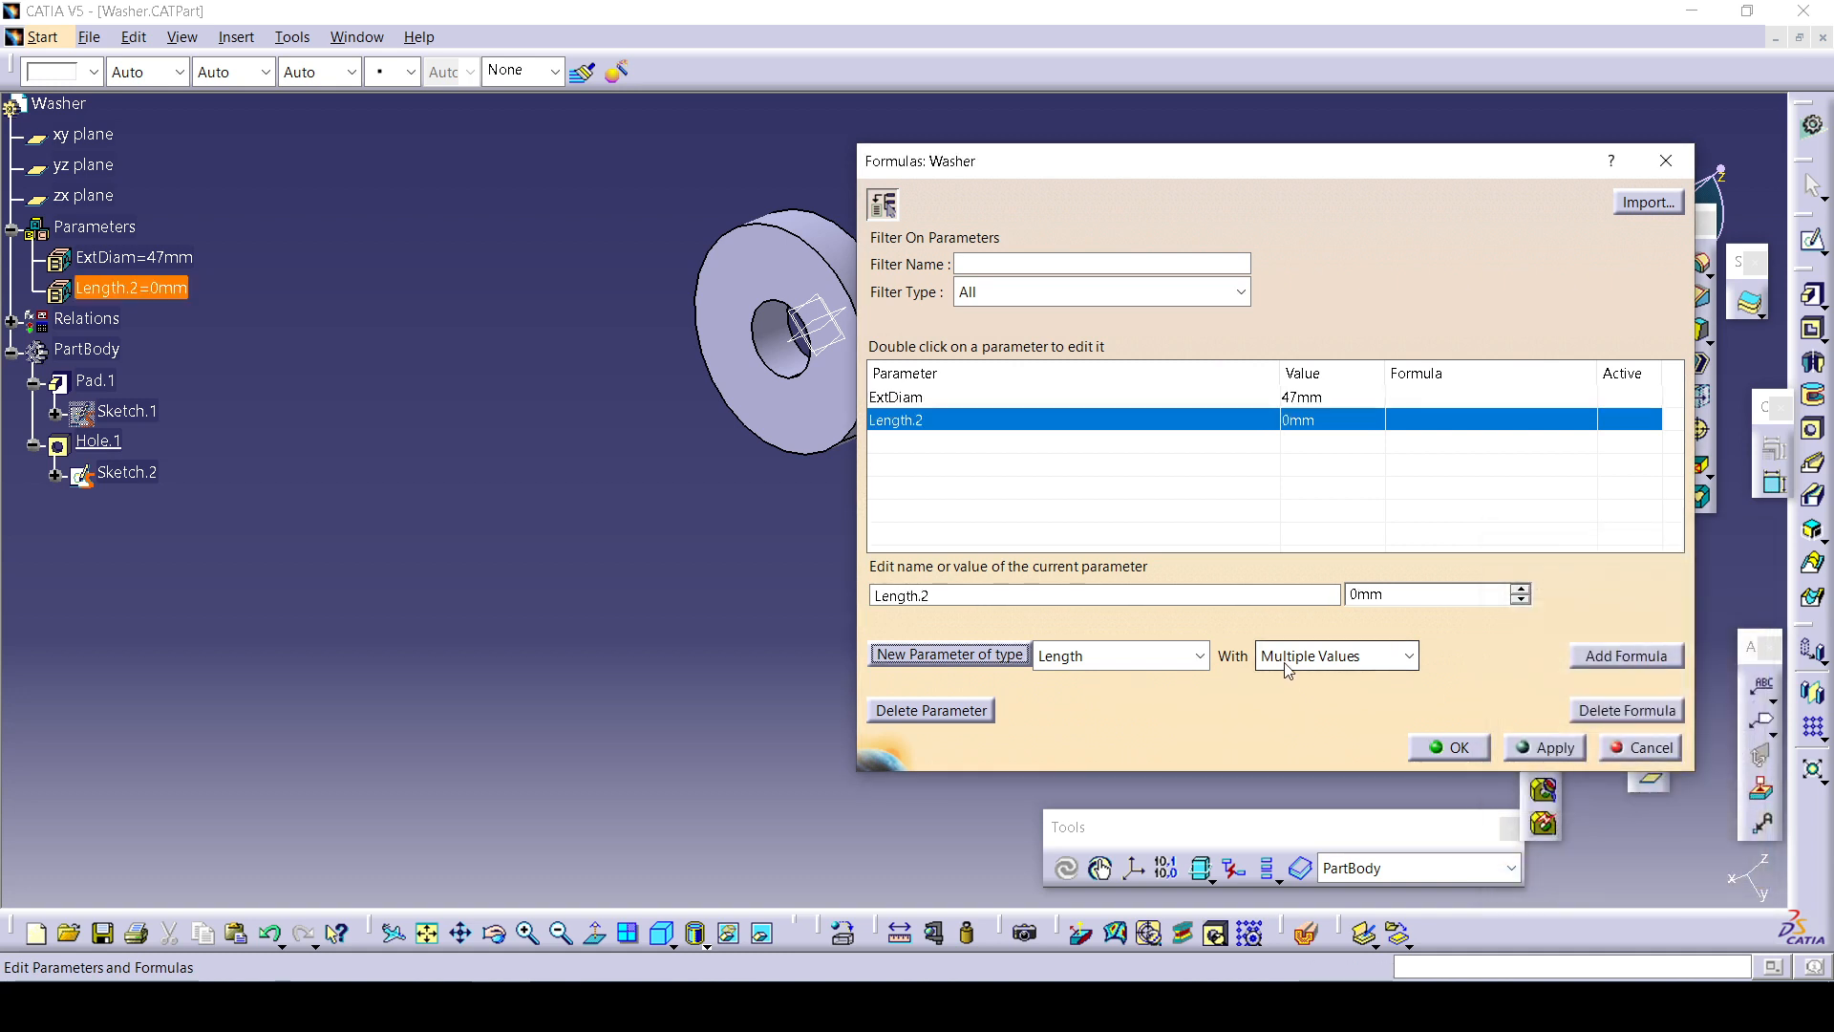
# Create another user parameter of type Length with a Single Value.
pyautogui.click(1328, 656)
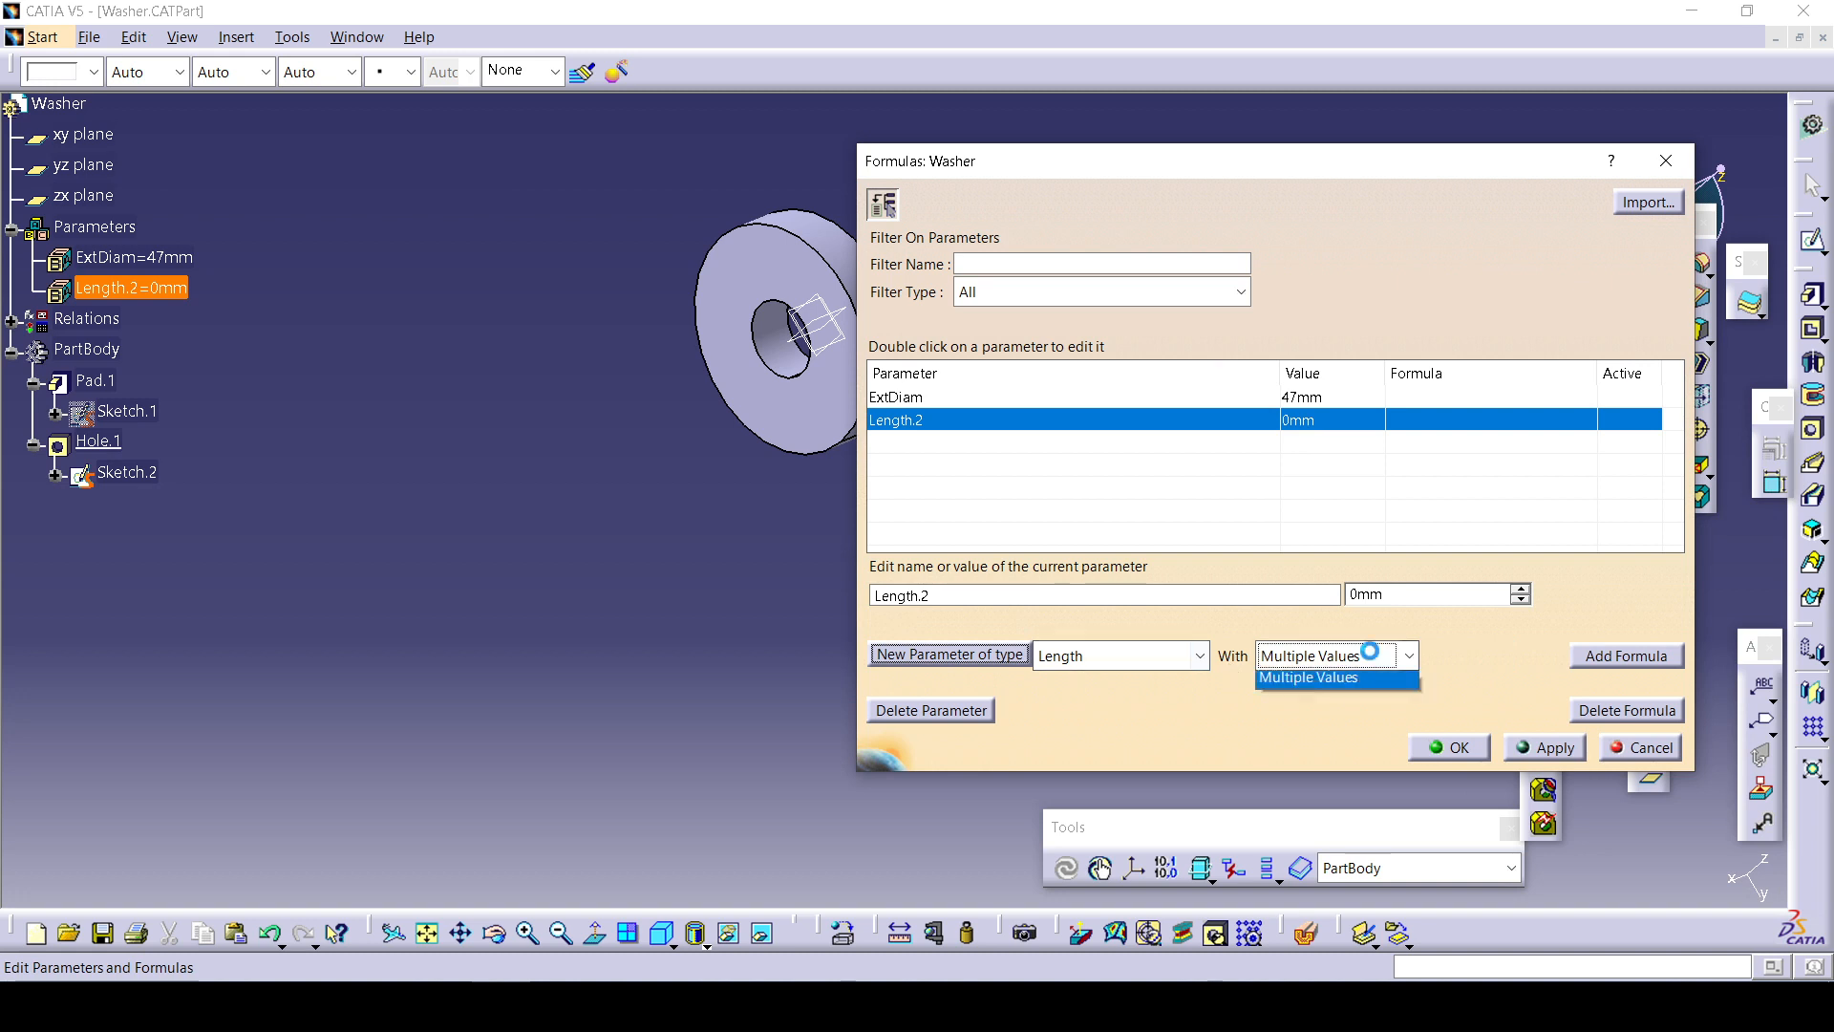
pyautogui.click(1346, 697)
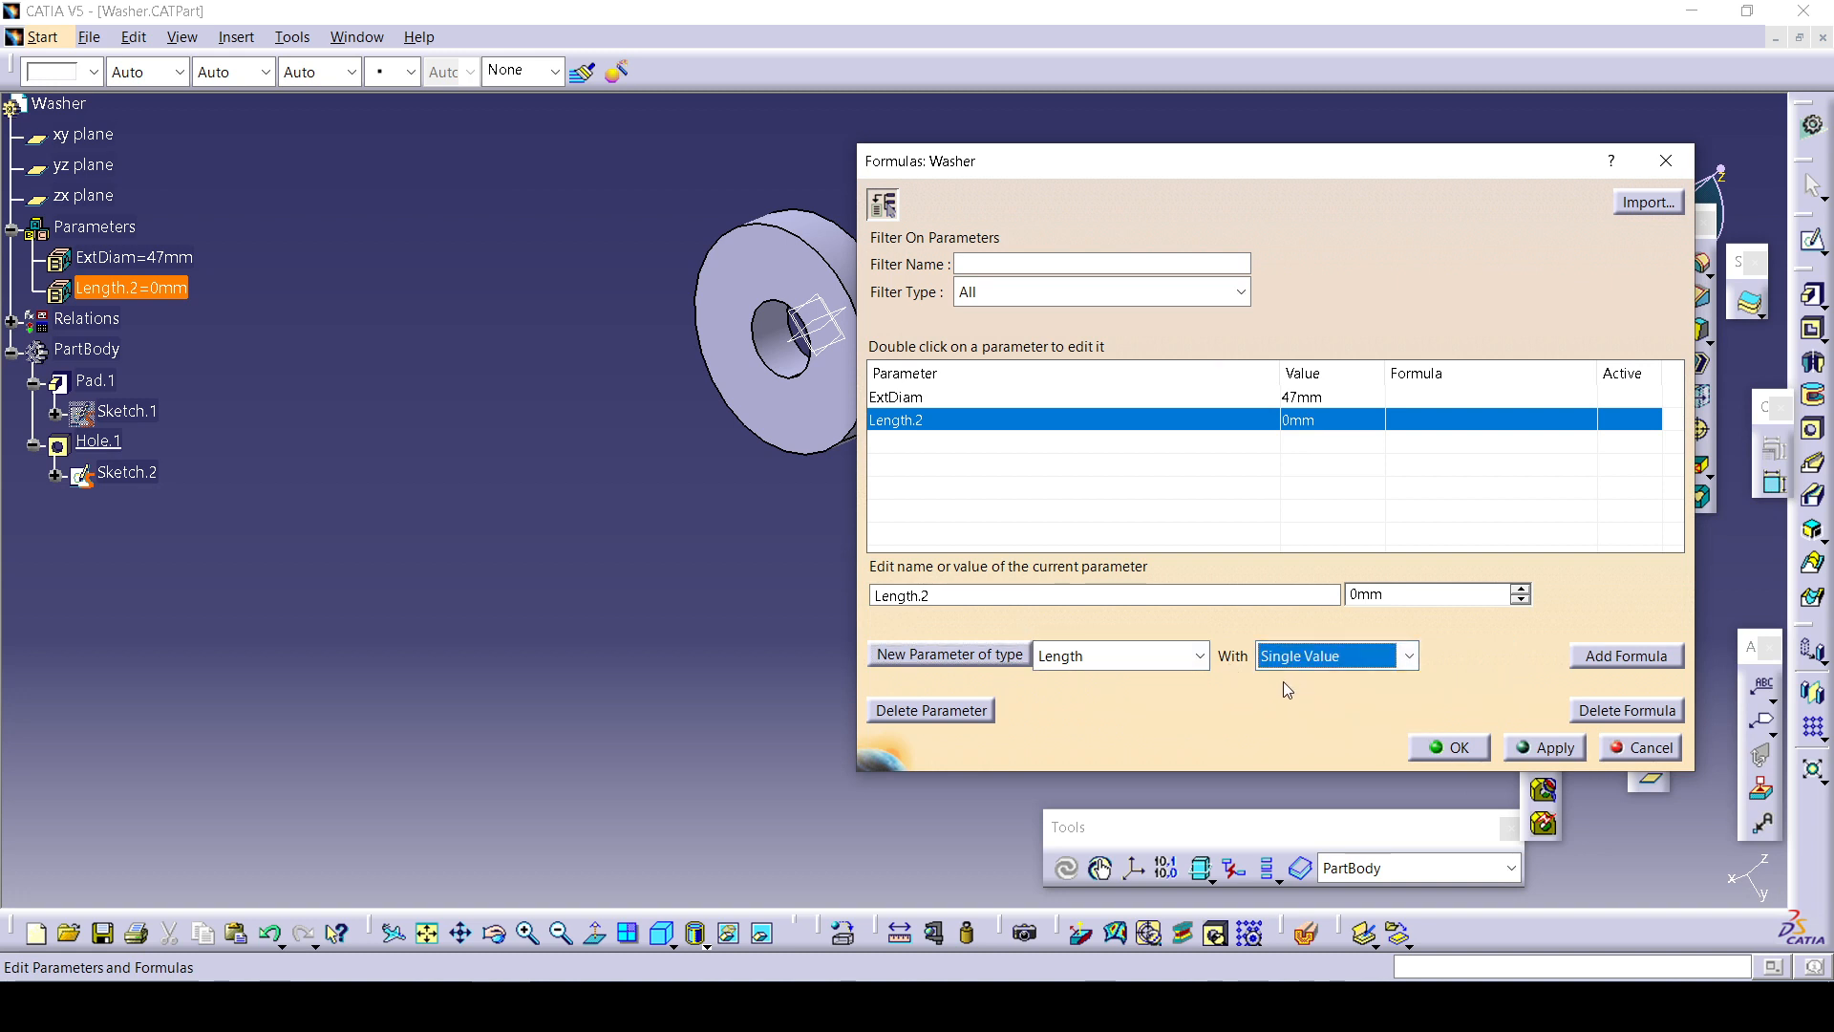
pyautogui.click(935, 654)
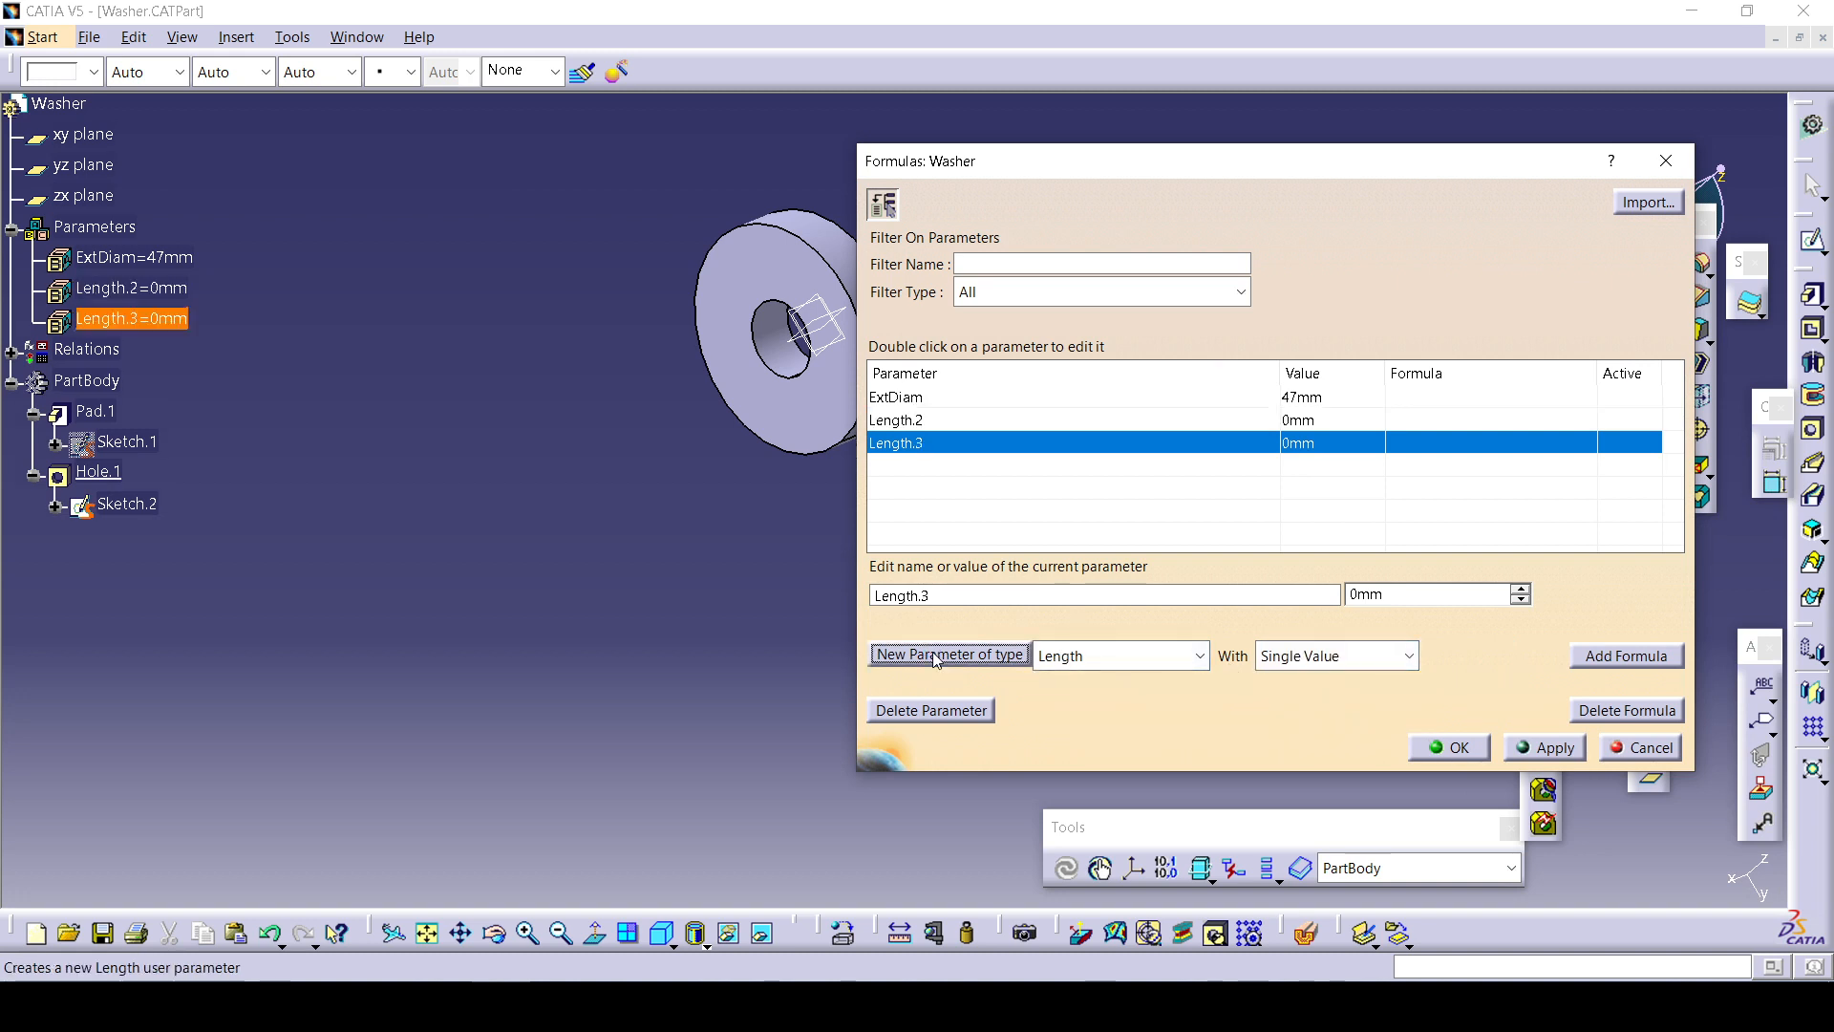
# View the multiple-value list and the maximum and minimum tolerance settings of the Length.3 parameter.
pyautogui.rightClick(1406, 594)
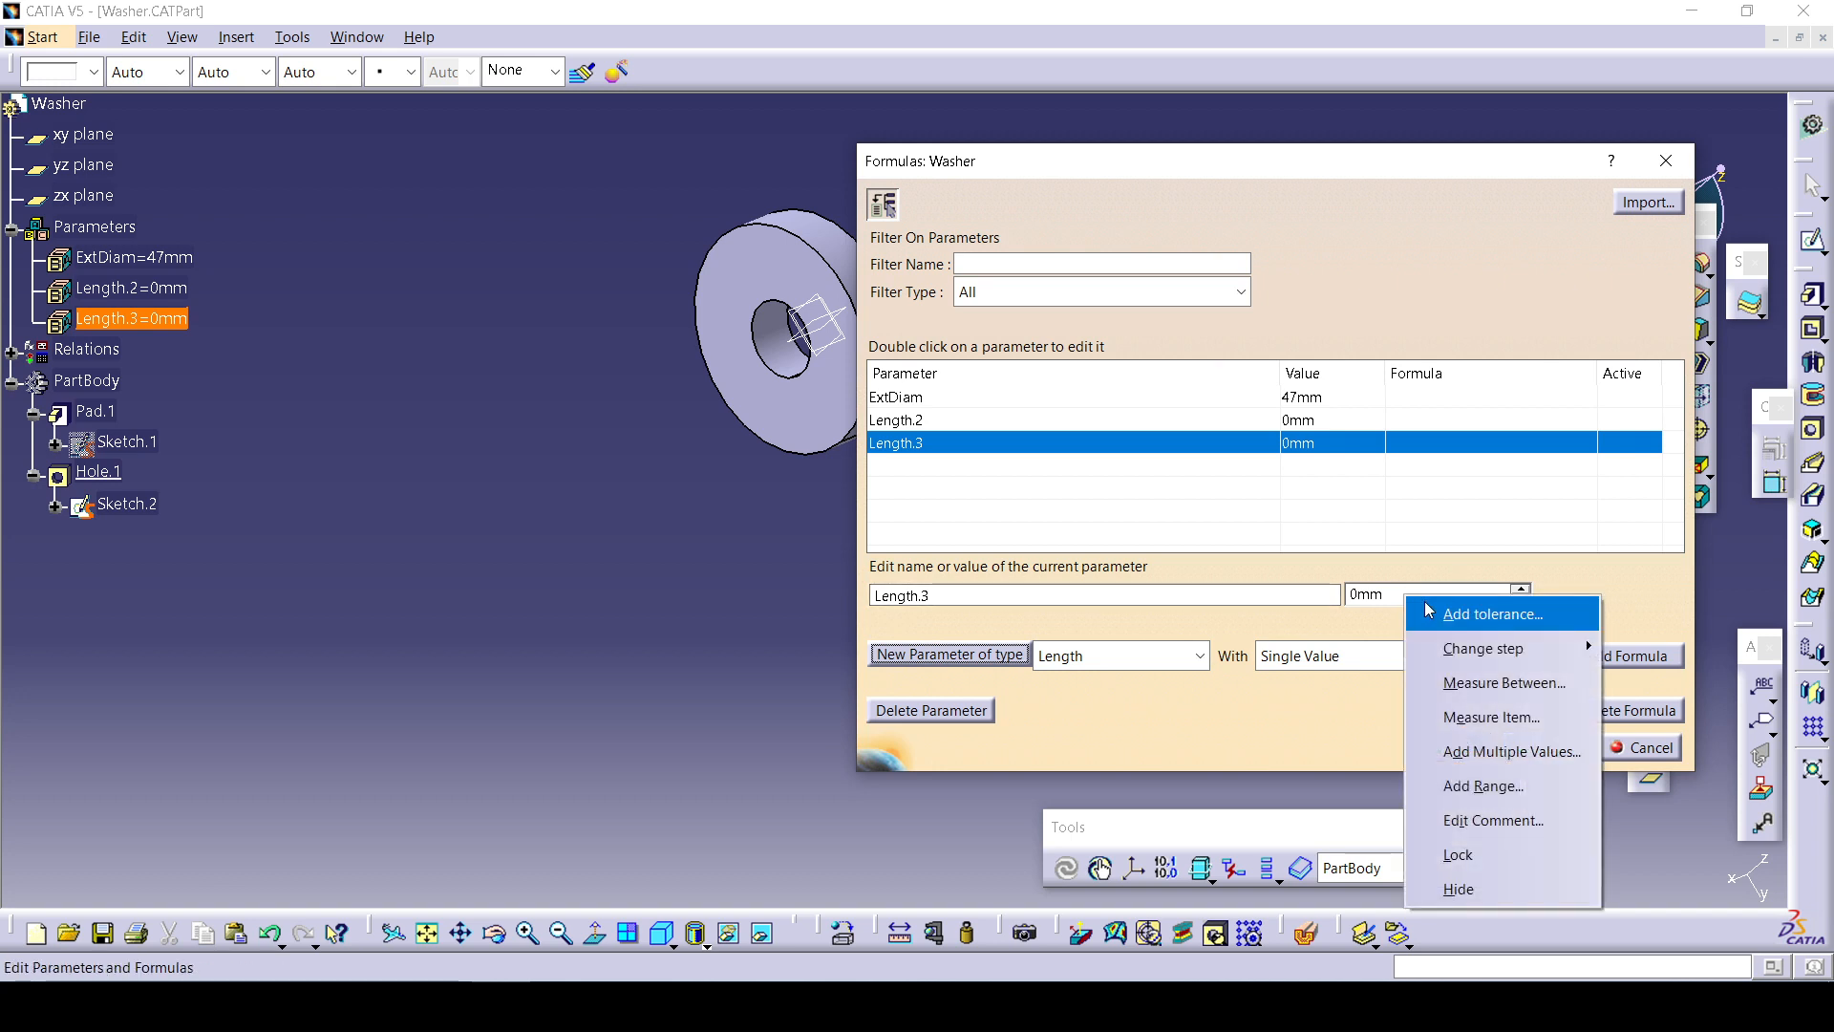
pyautogui.click(1500, 764)
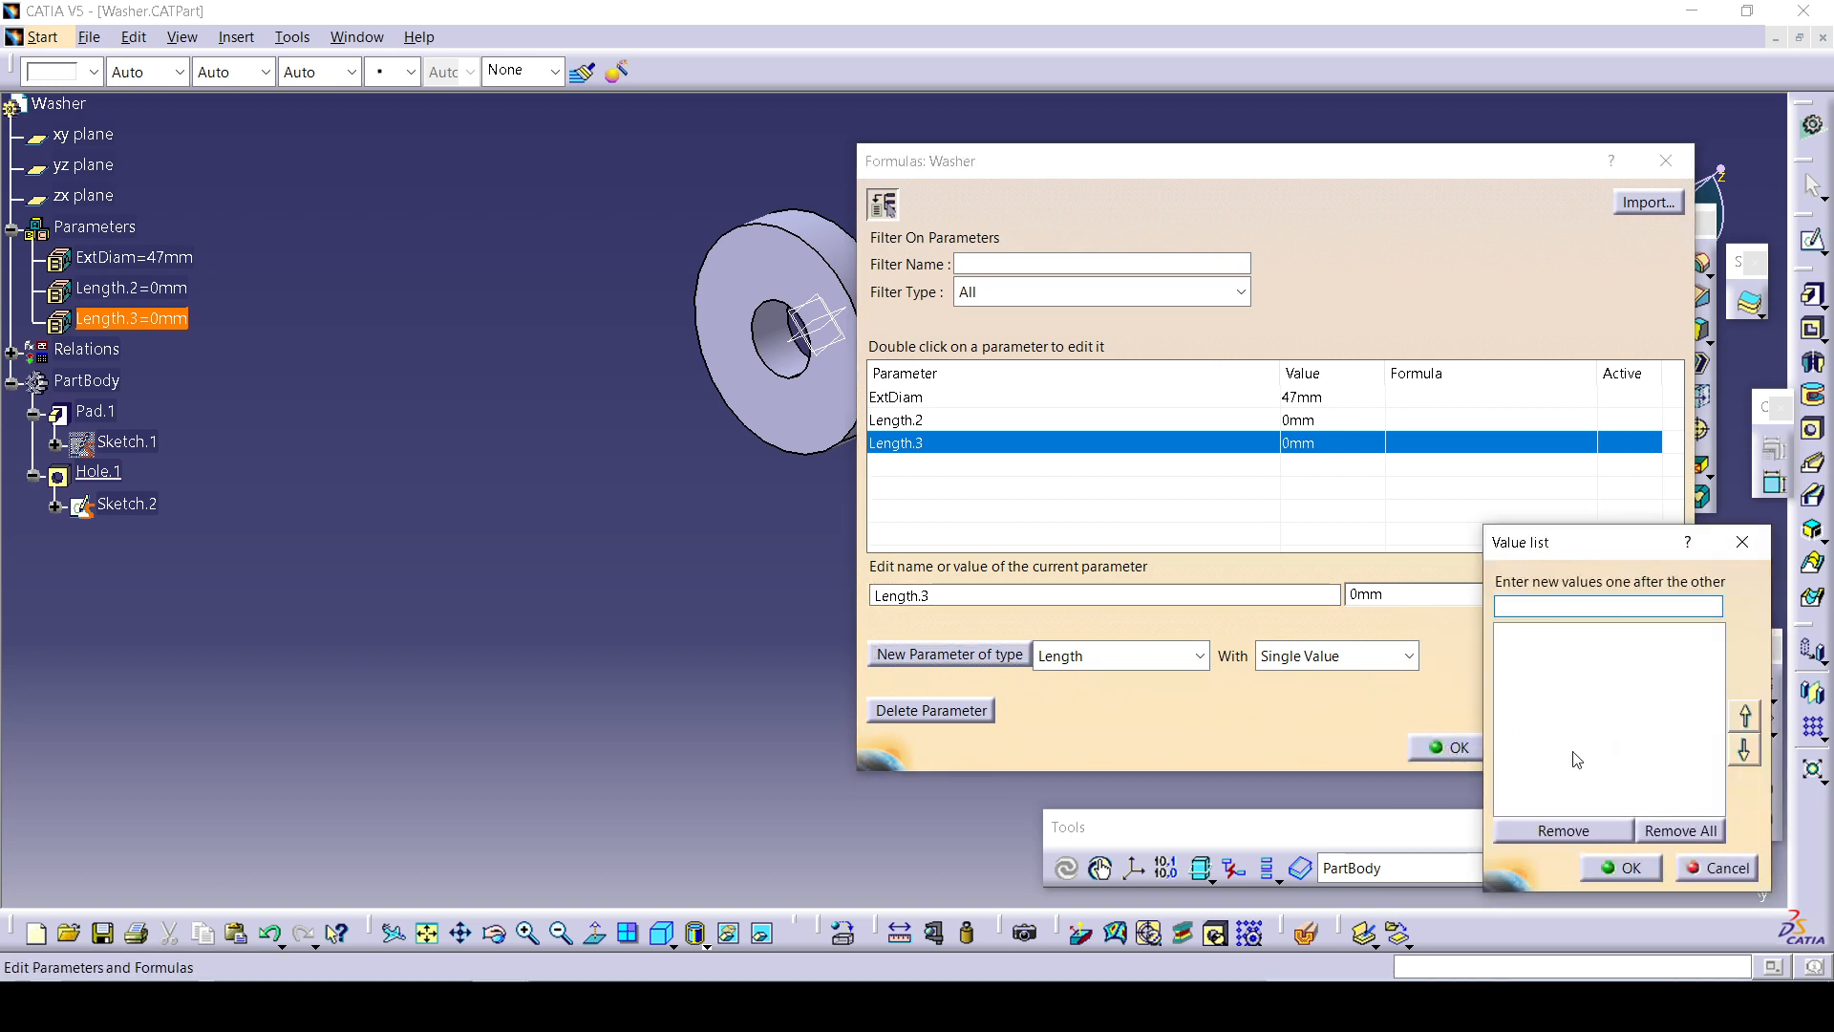
pyautogui.click(1744, 866)
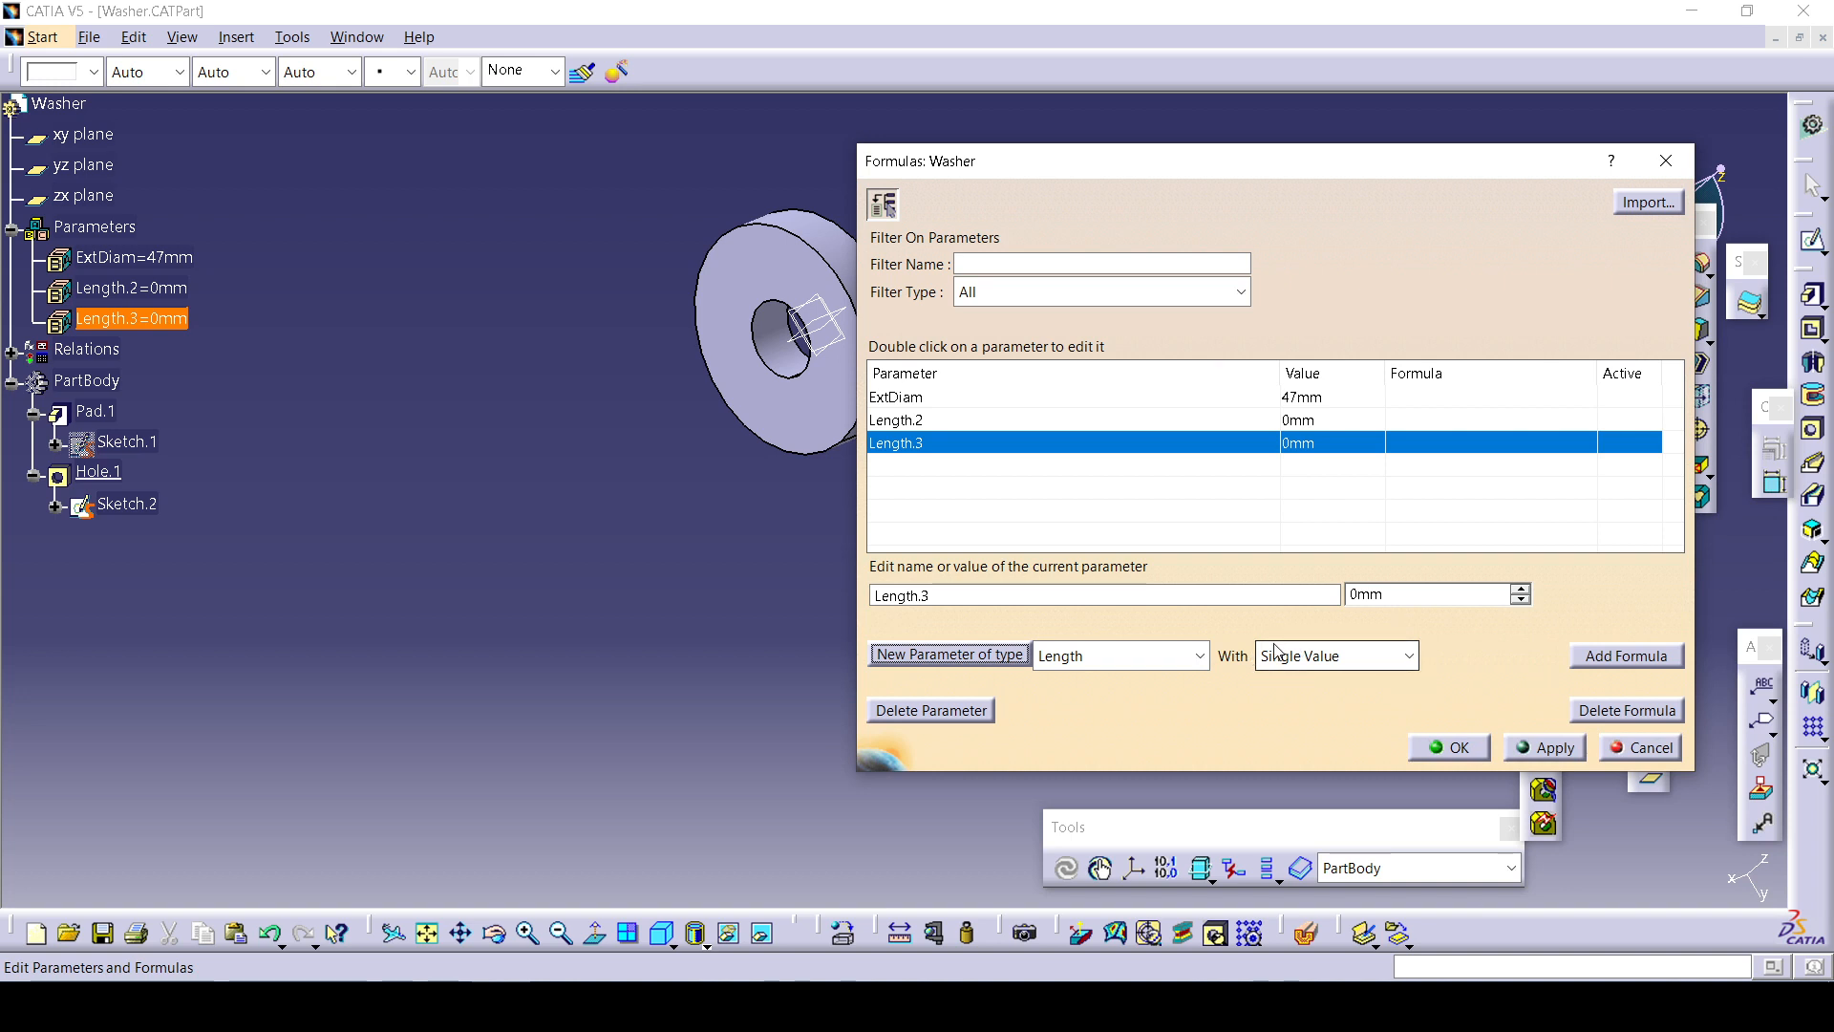
pyautogui.rightClick(1379, 595)
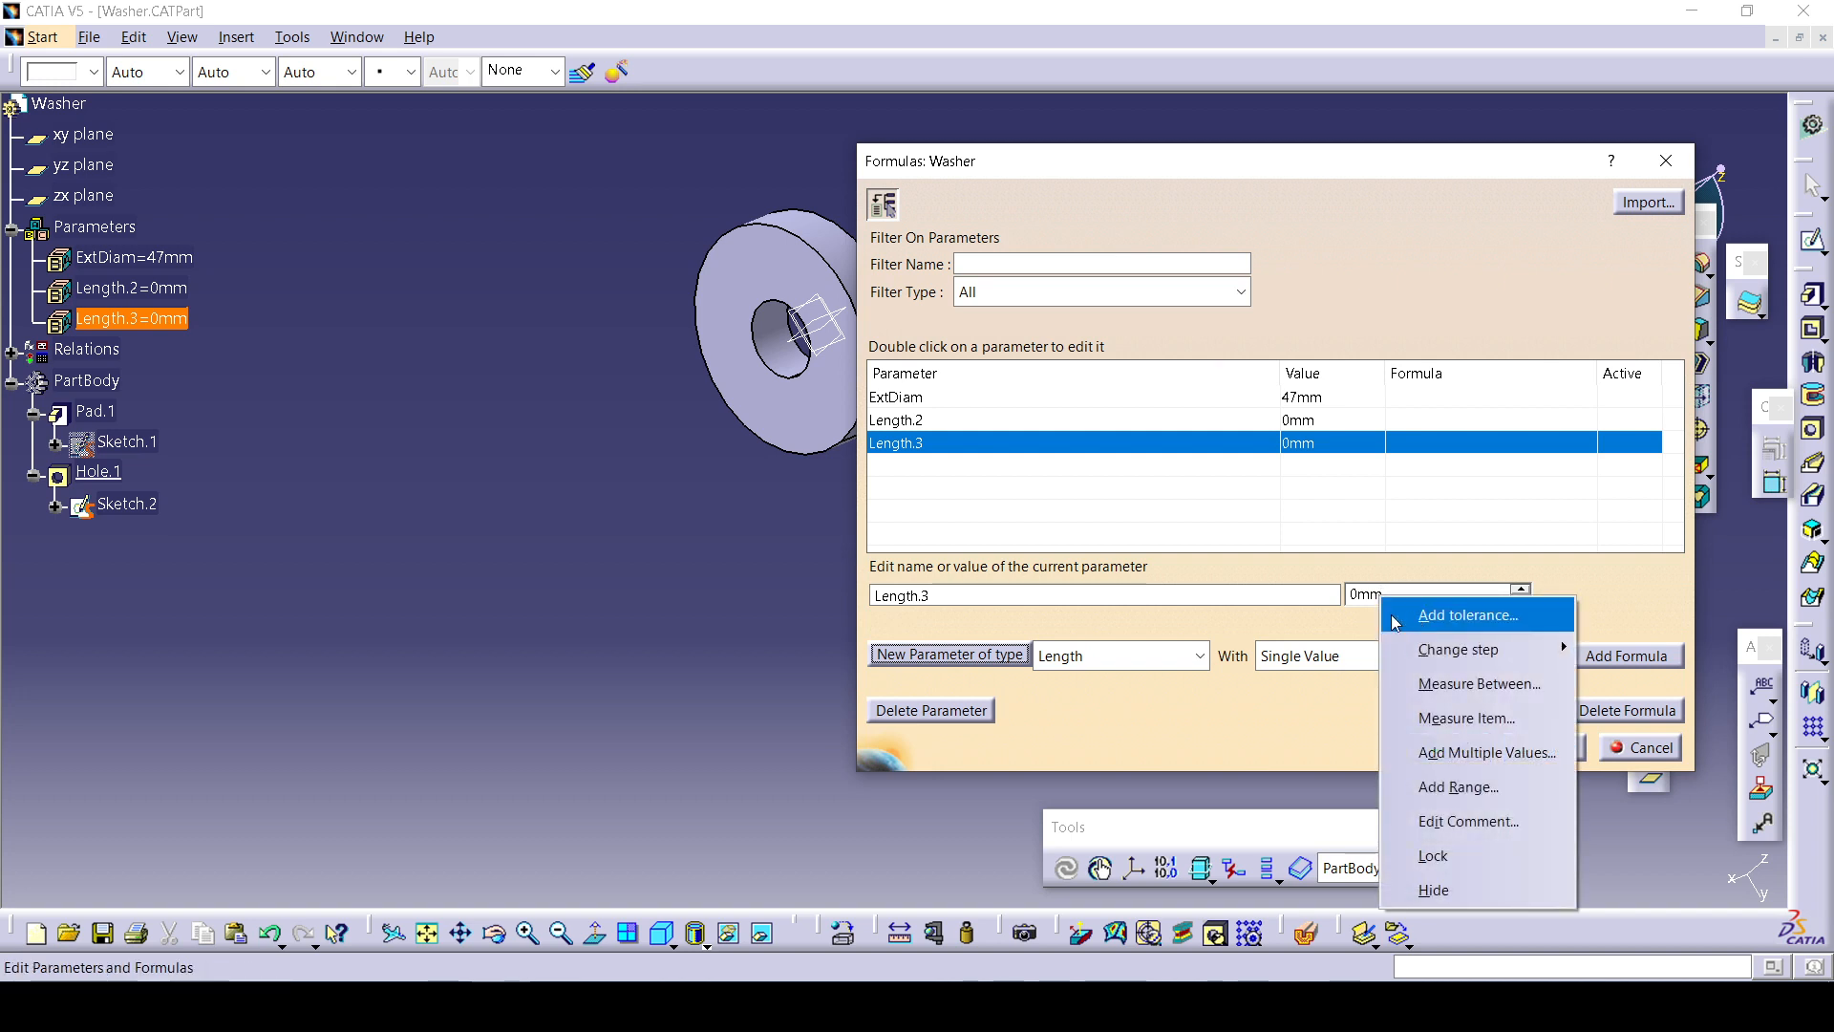
pyautogui.click(1447, 617)
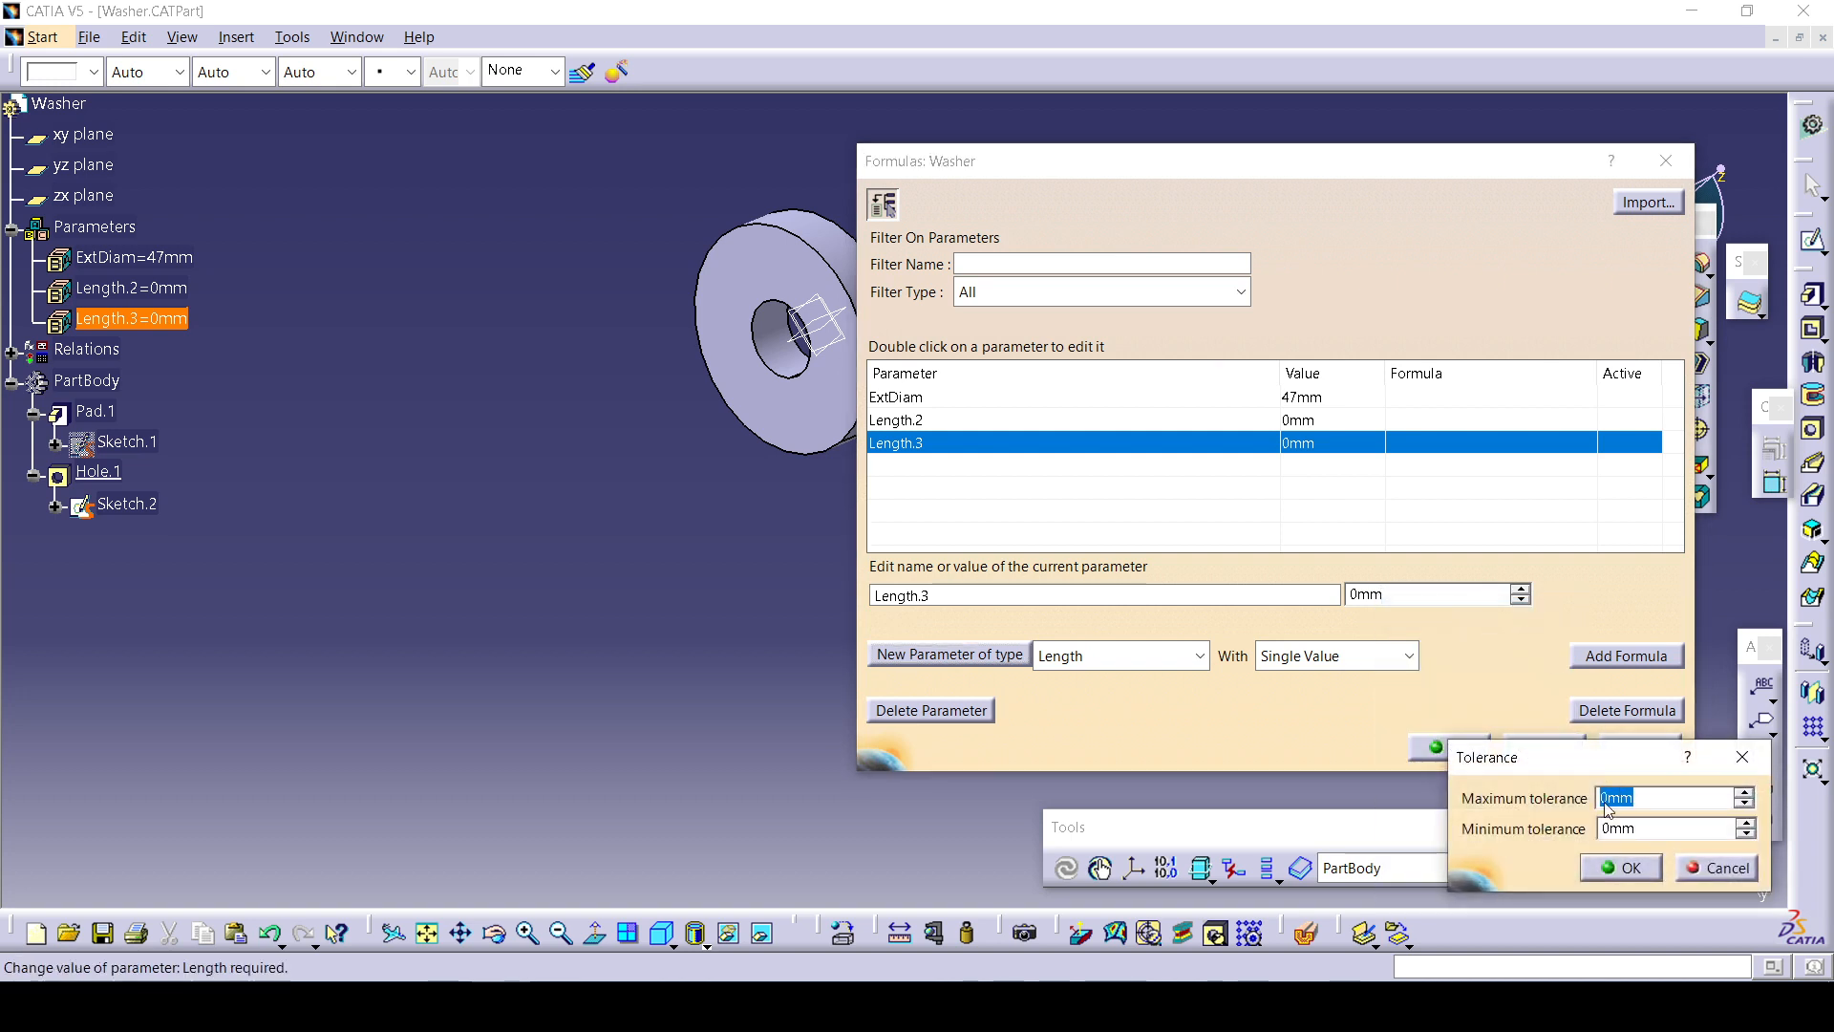
pyautogui.click(1696, 864)
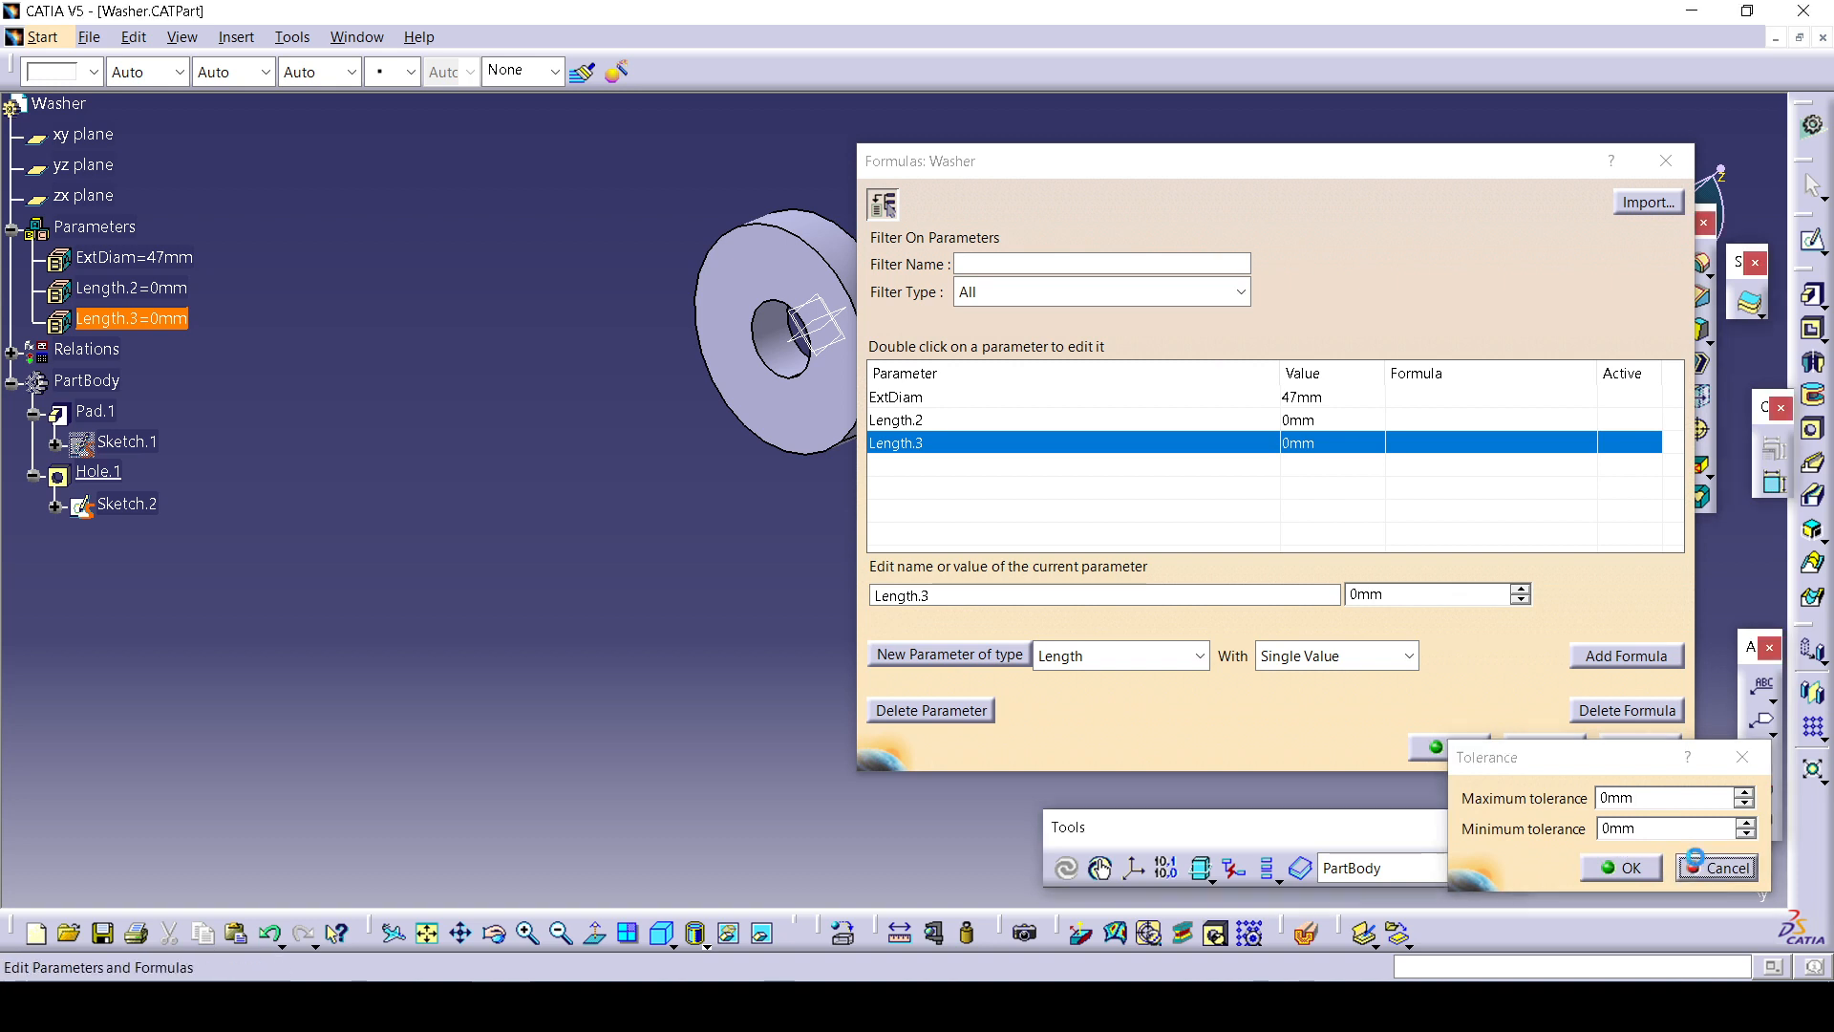
# Define a new 2 mm increment step for Length.3 and raise its value to 6 mm.
pyautogui.rightClick(1422, 602)
pyautogui.moveTo(1515, 667)
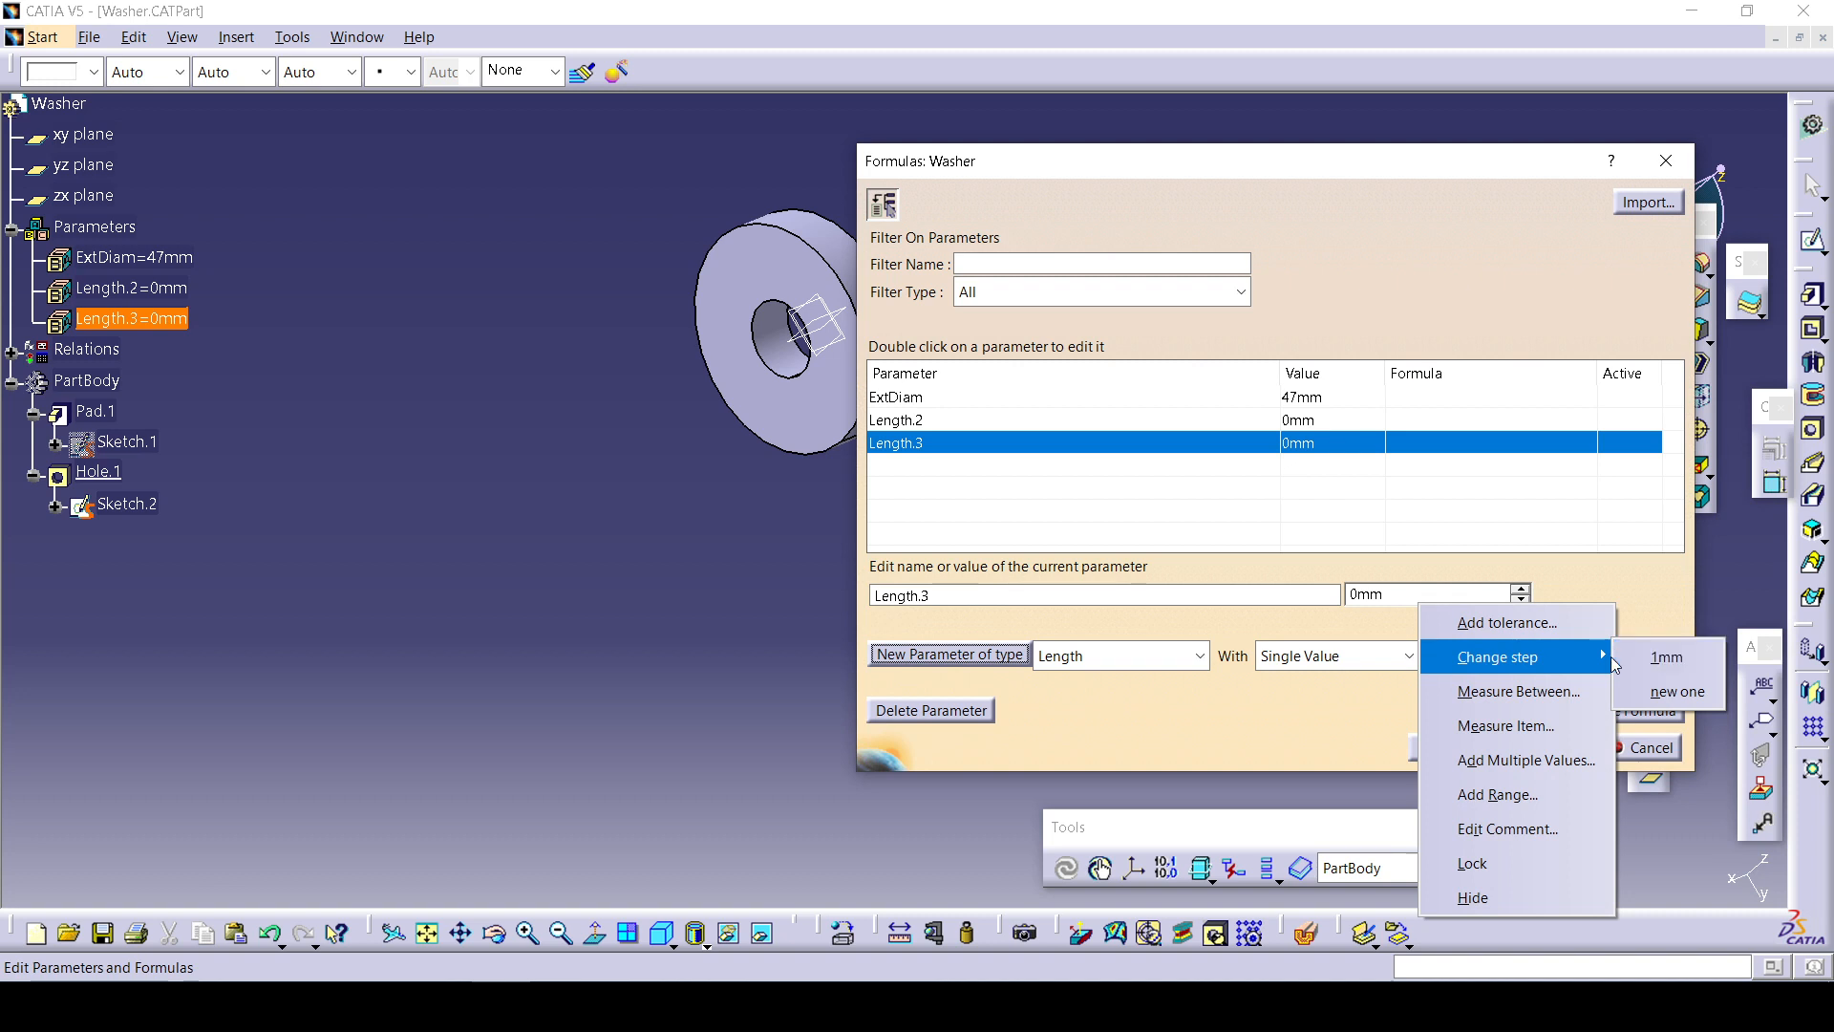
pyautogui.moveTo(1572, 674)
pyautogui.click(1671, 687)
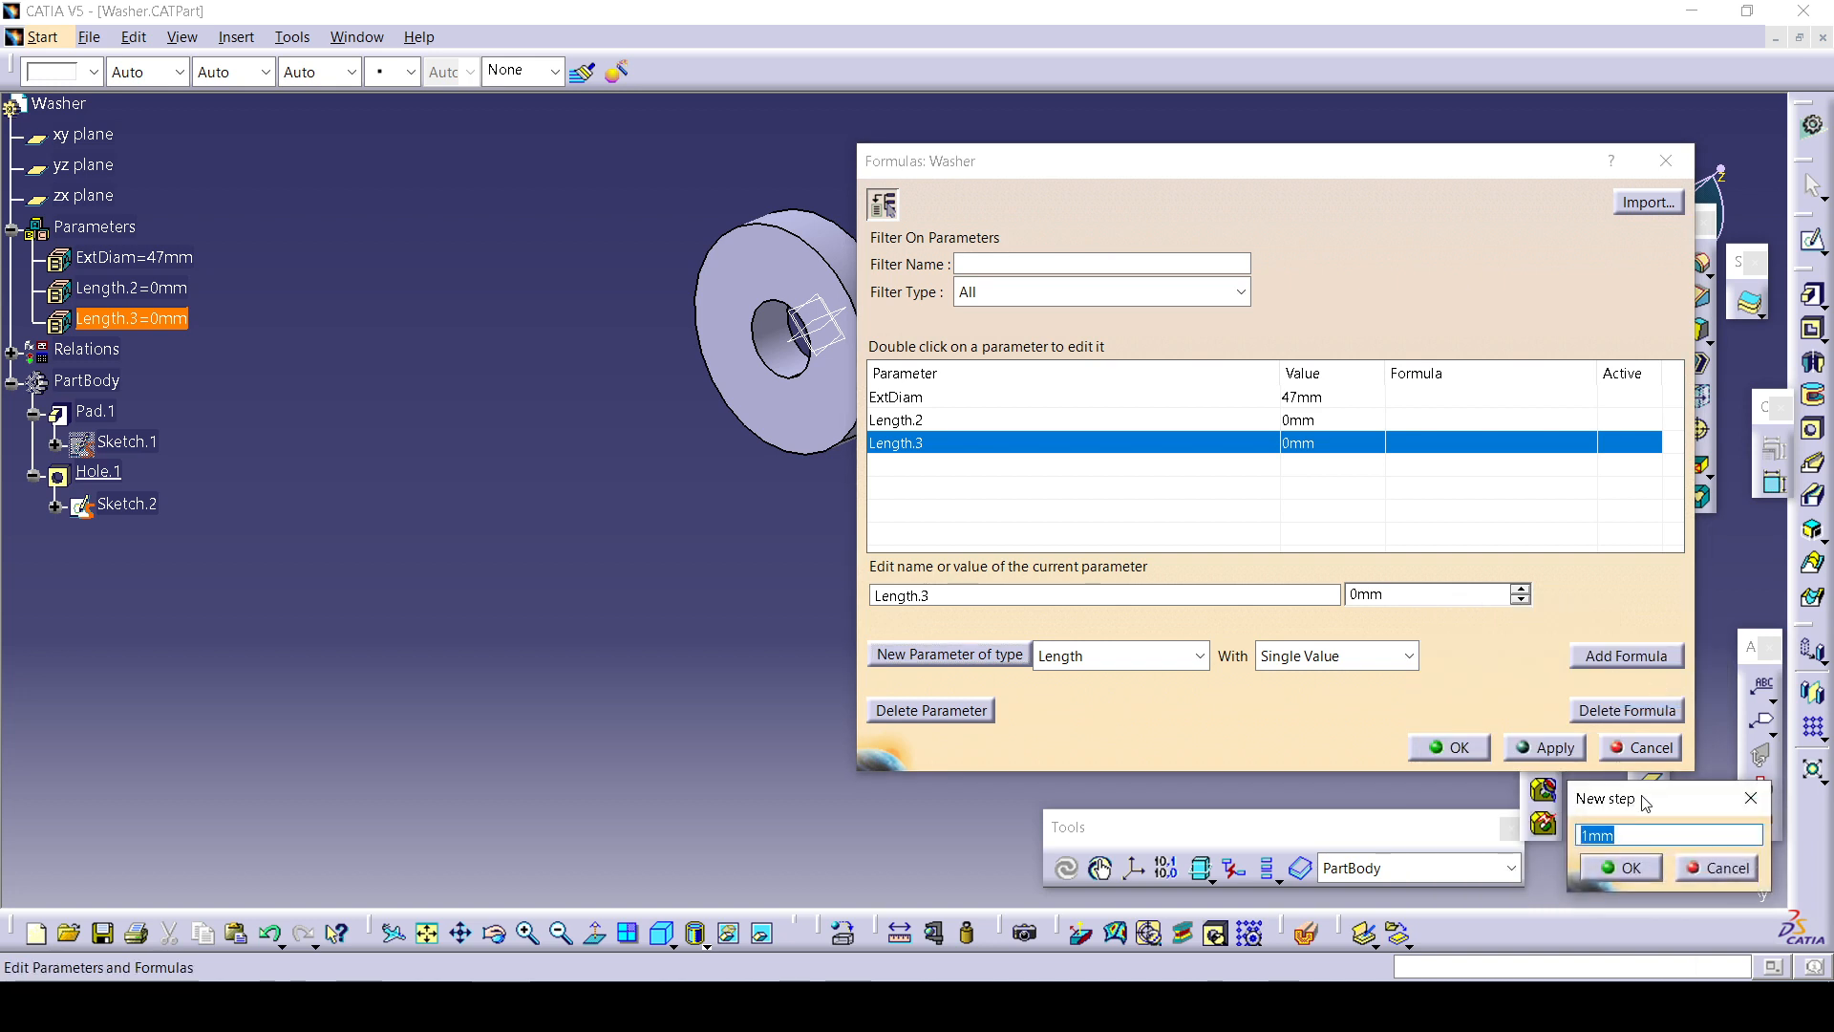
pyautogui.click(1624, 866)
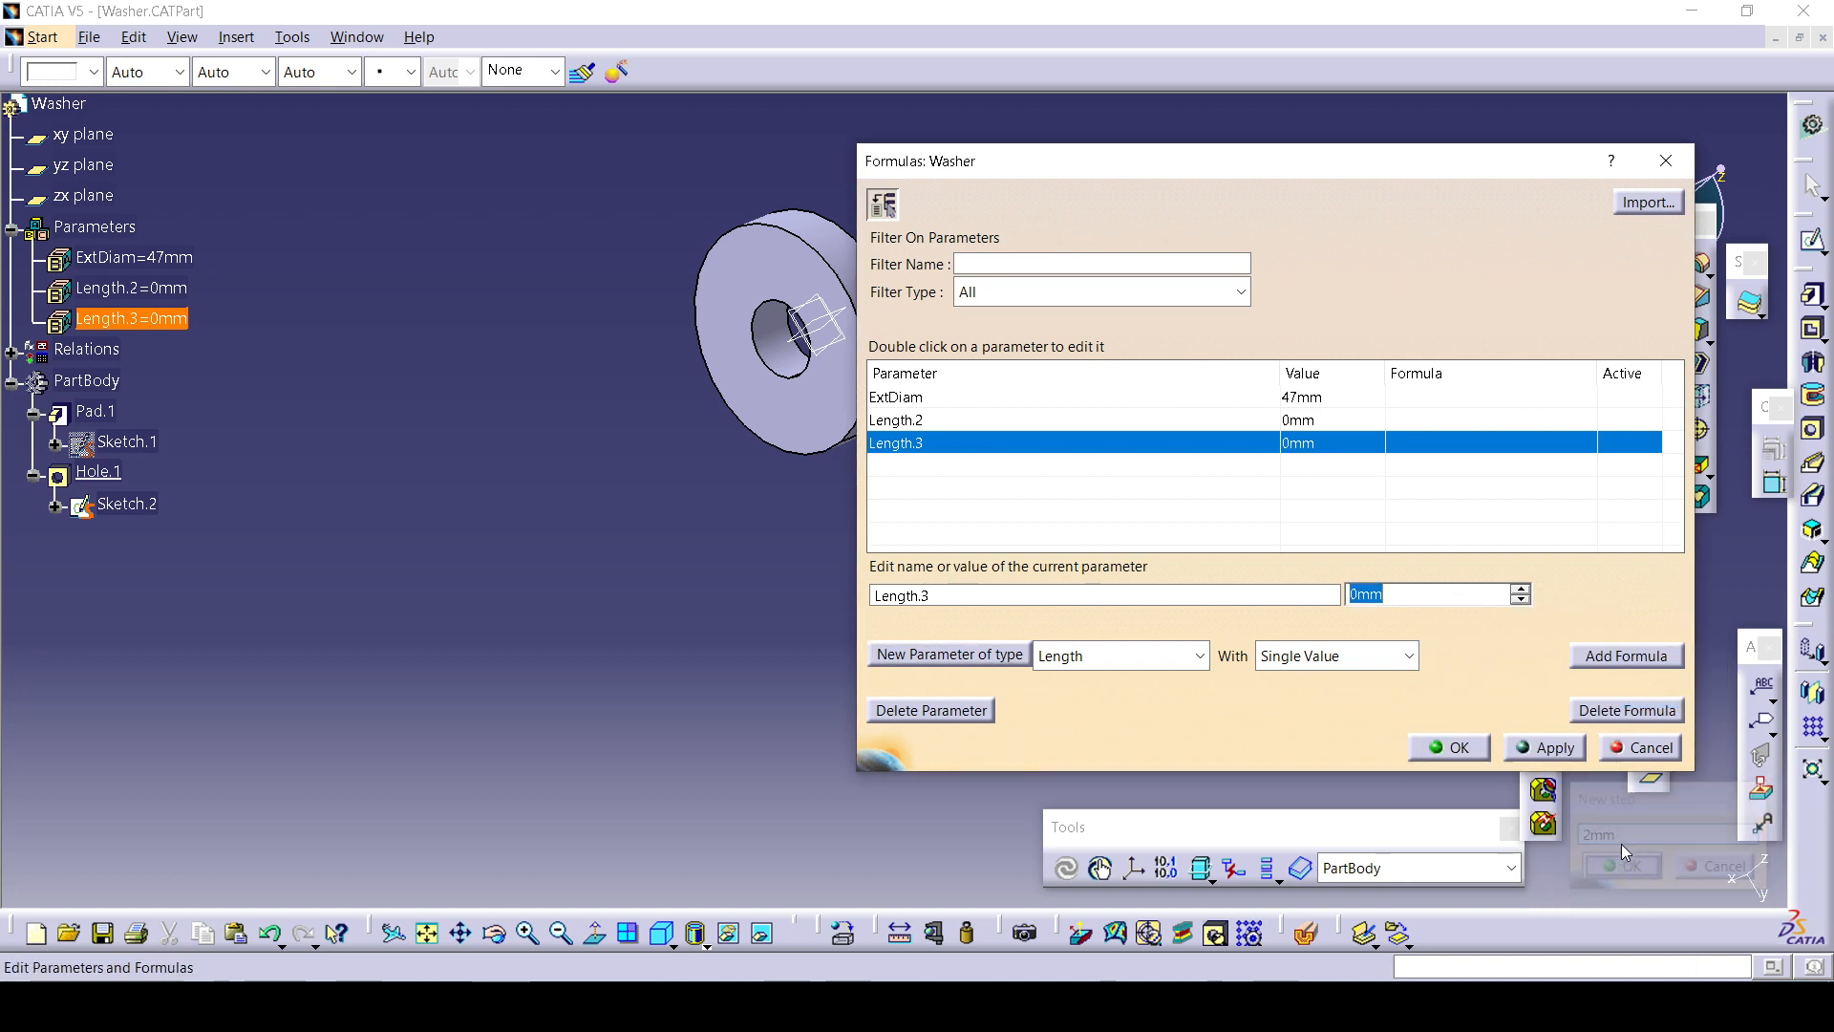
pyautogui.click(1520, 589)
pyautogui.click(1520, 589)
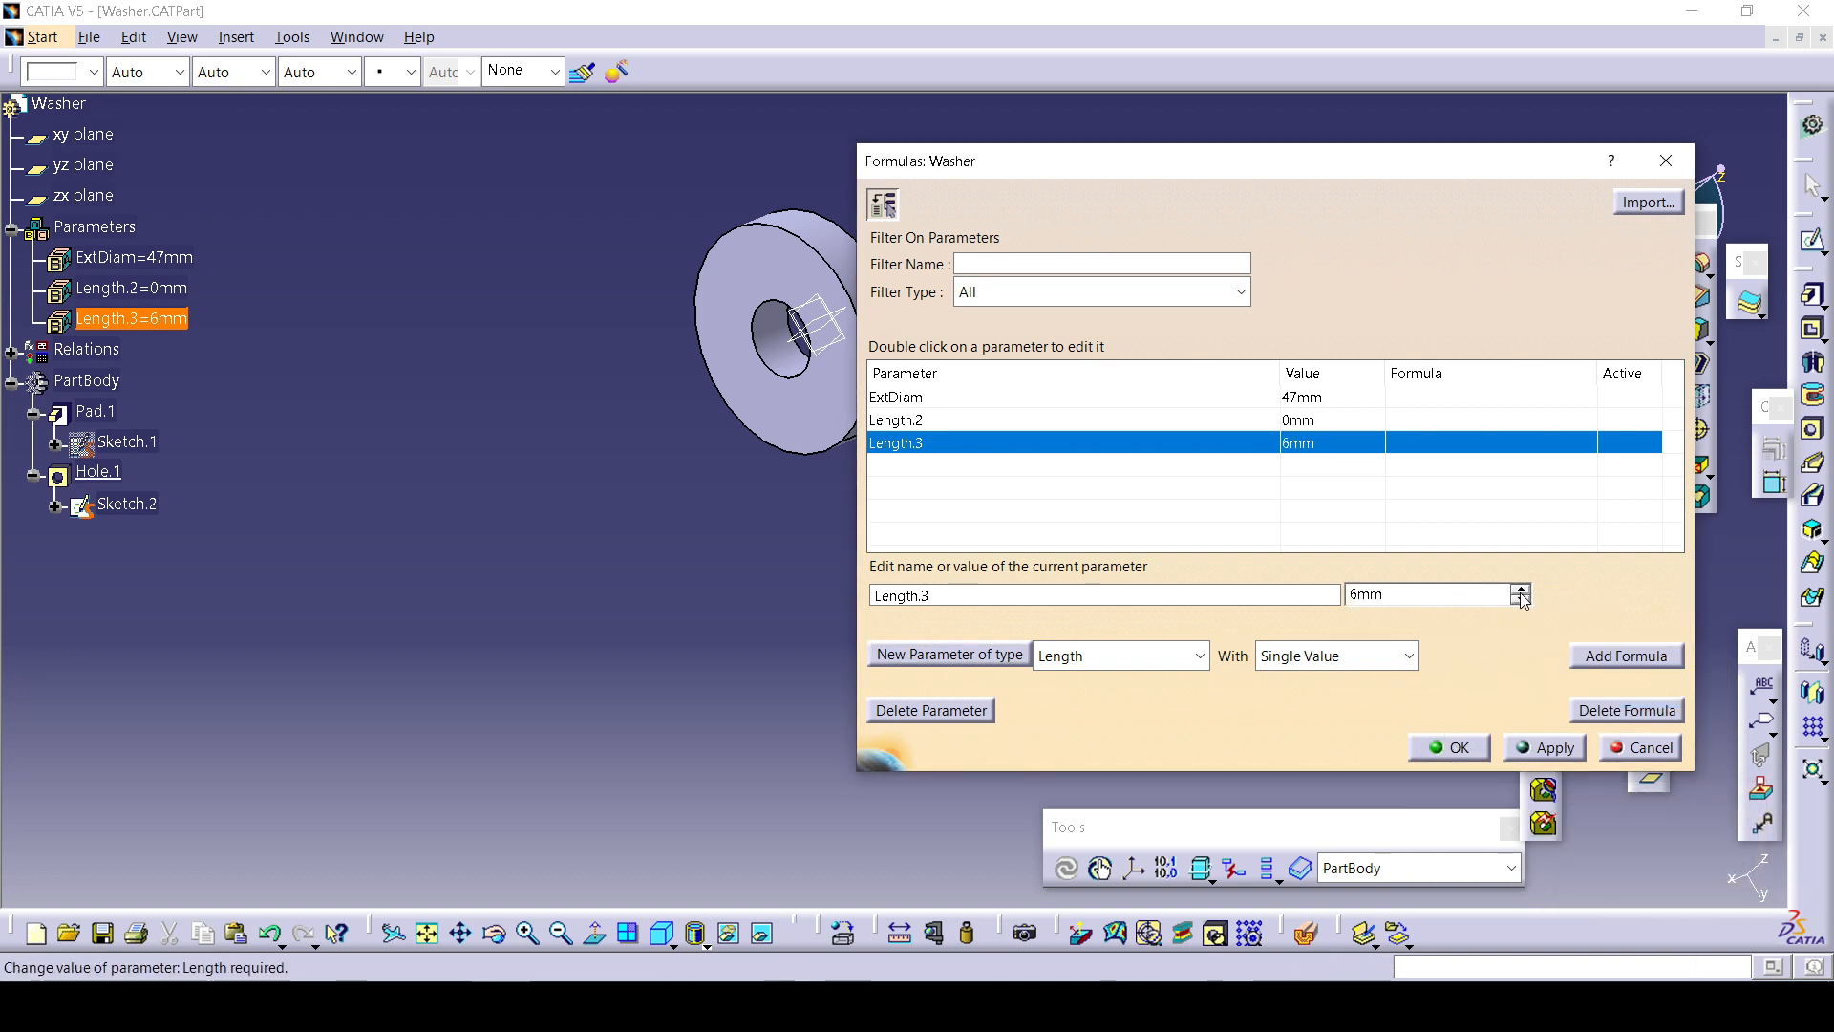
# Raise Length.3 to 16 mm, and link its value to a Measure Between of the washer's two flat faces.
pyautogui.click(1520, 589)
pyautogui.doubleClick(1487, 597)
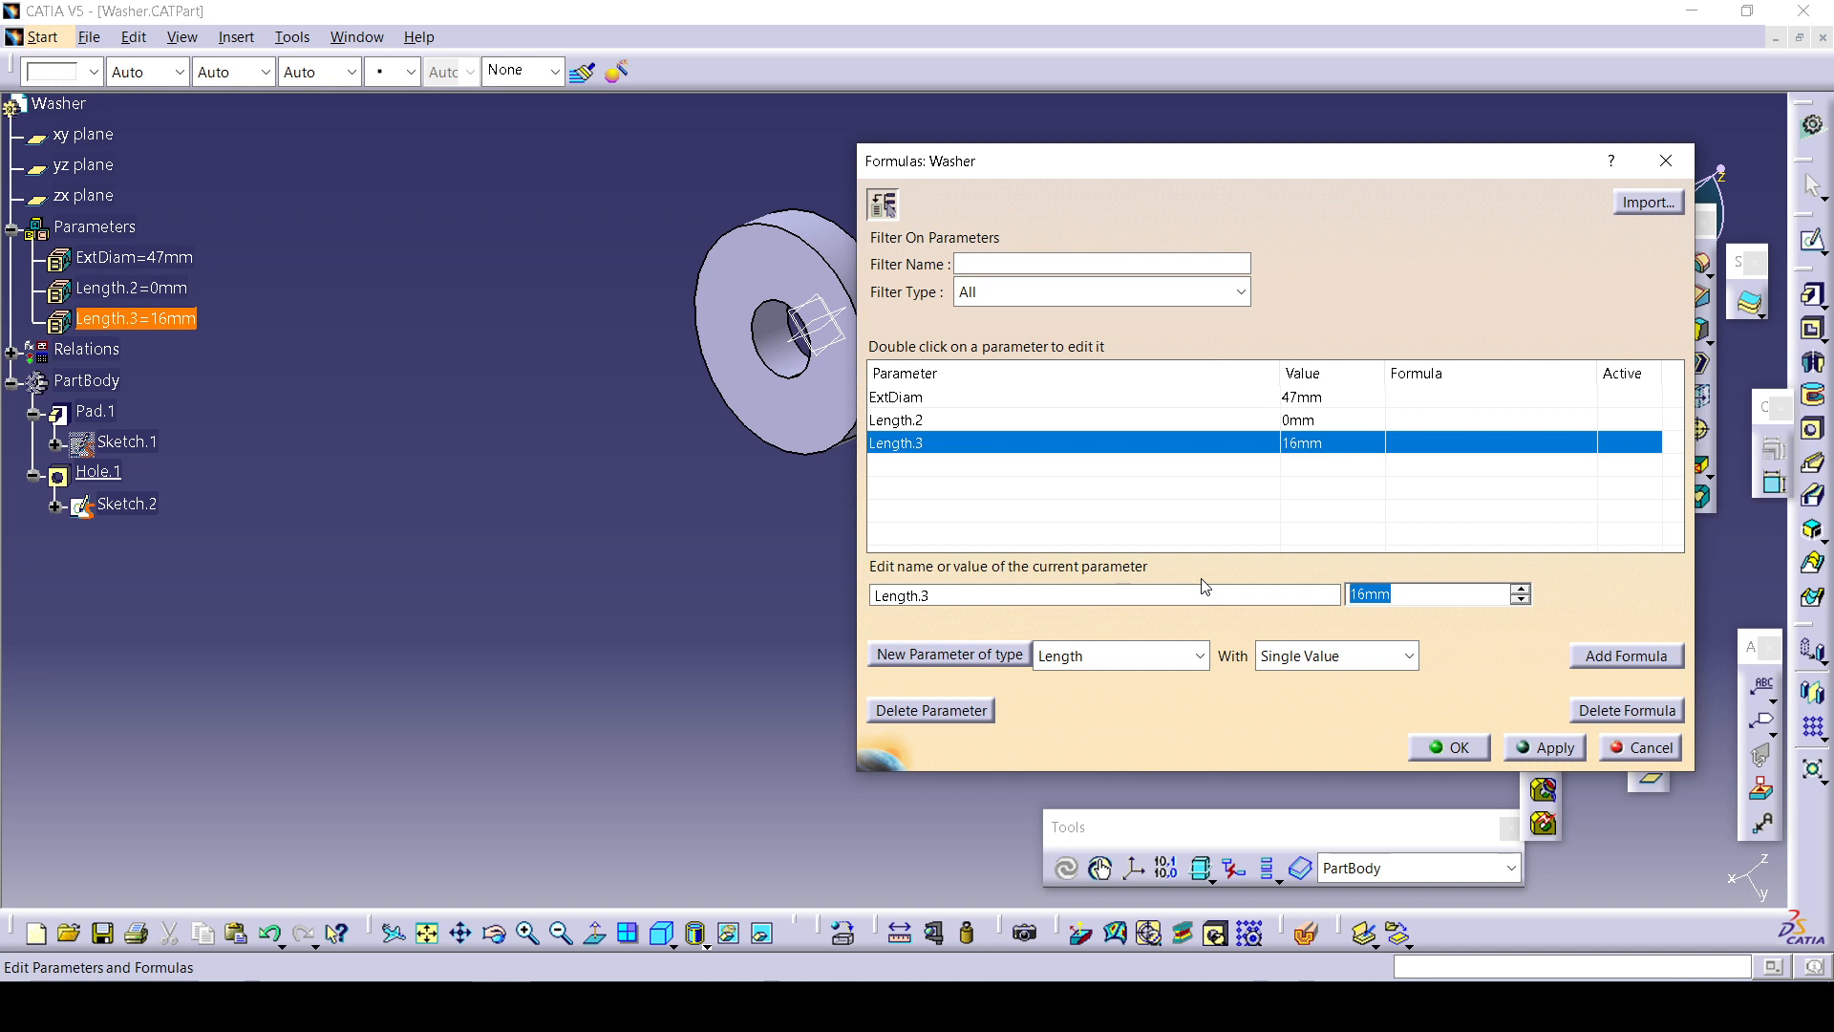
pyautogui.rightClick(1419, 597)
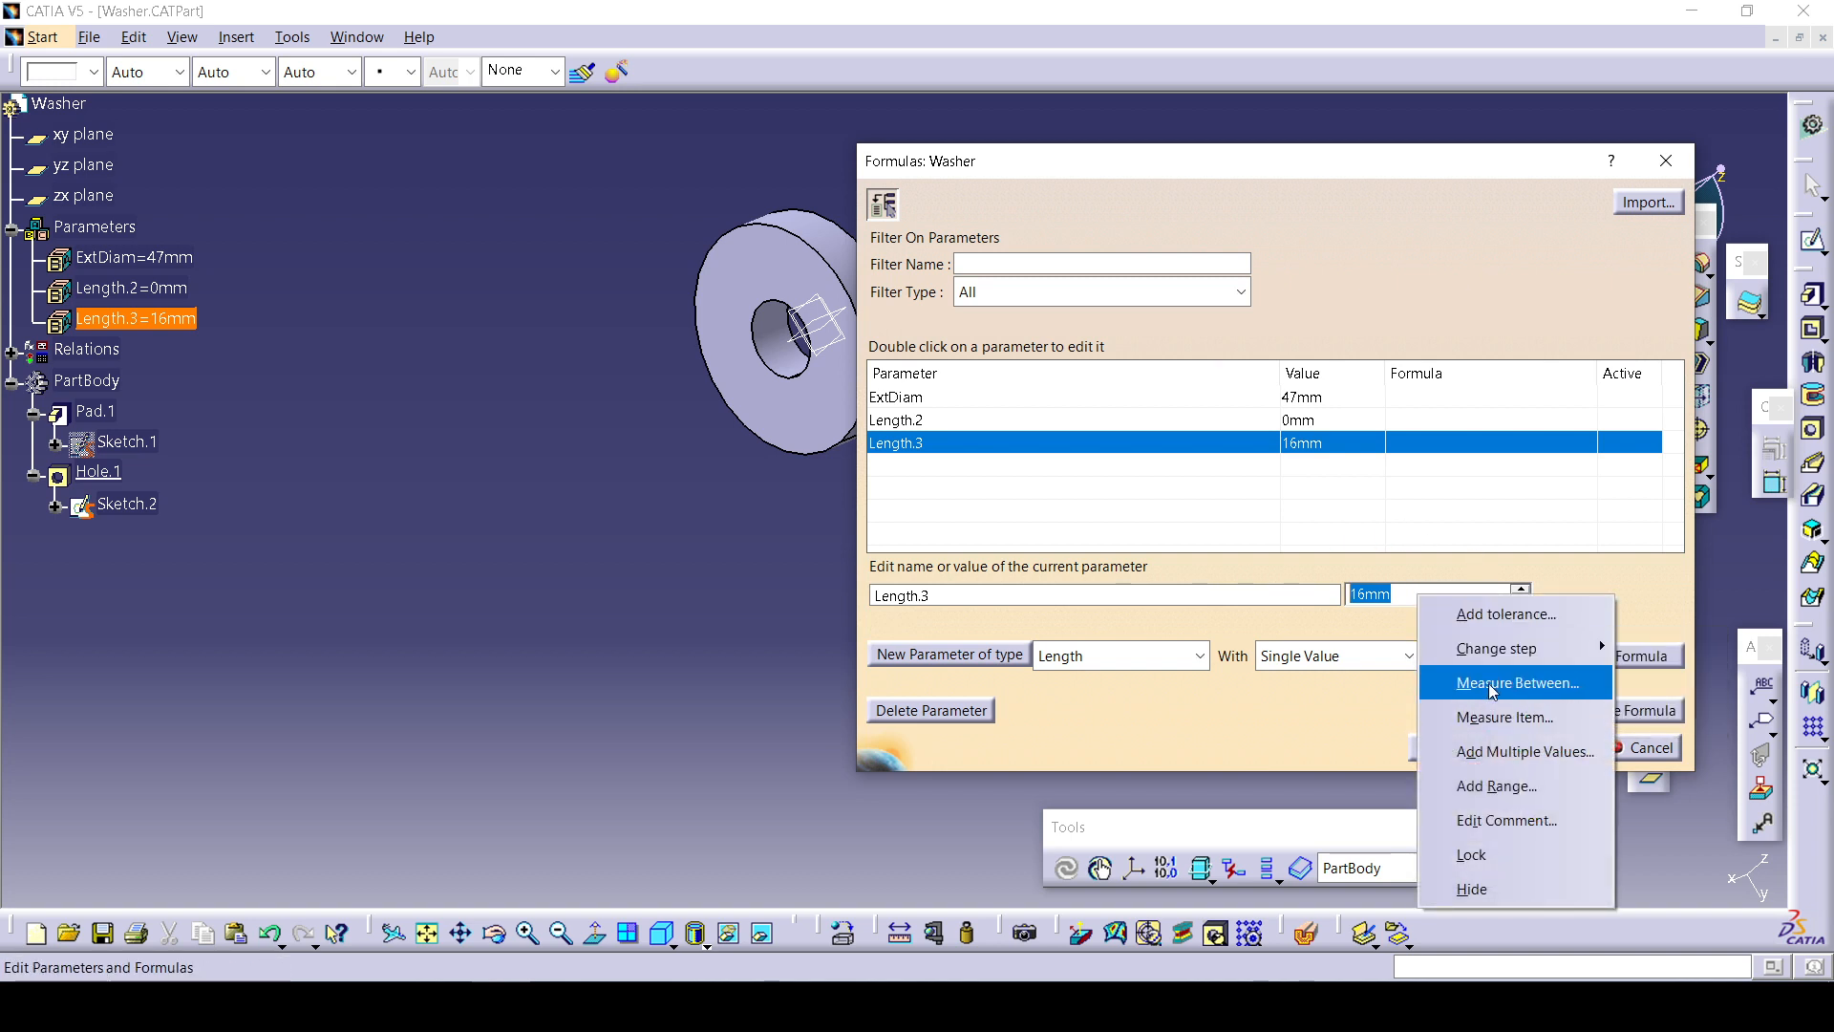
pyautogui.click(1494, 684)
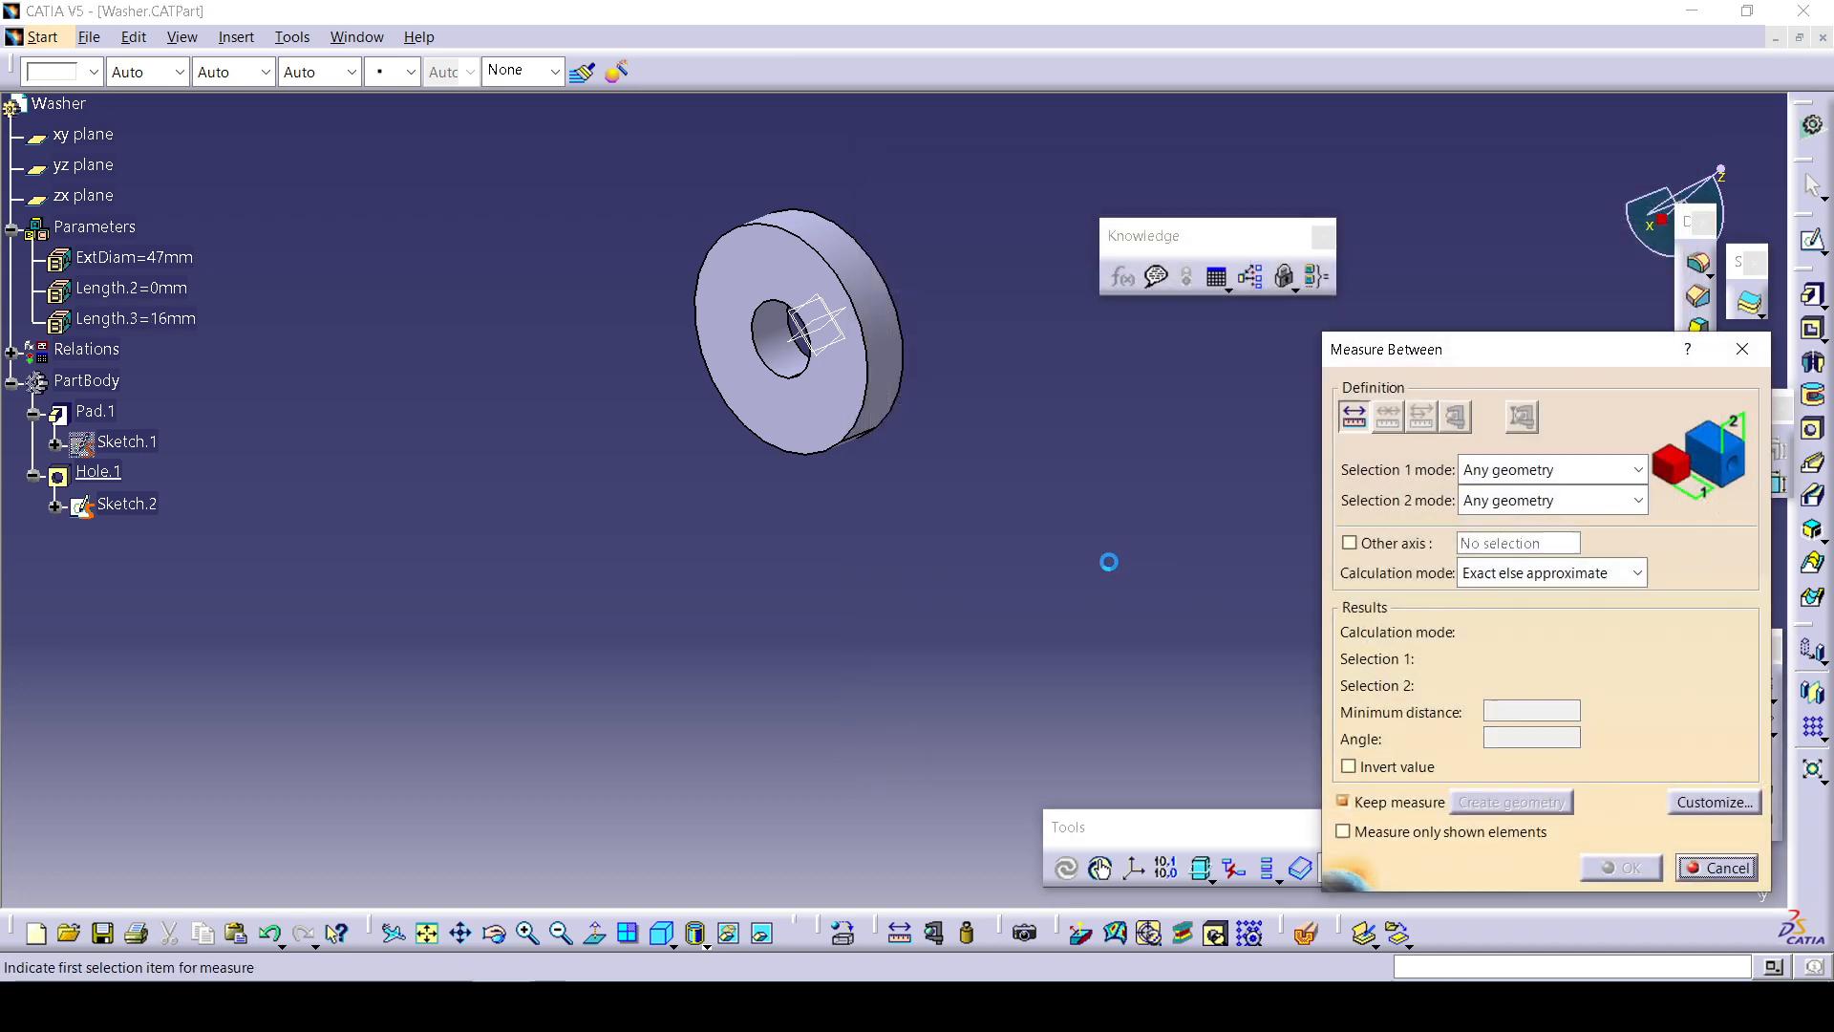
pyautogui.click(784, 390)
pyautogui.moveTo(926, 415); pyautogui.dragTo(621, 611, button='middle')
pyautogui.moveTo(807, 573); pyautogui.dragTo(812, 315, button='middle')
pyautogui.click(814, 314)
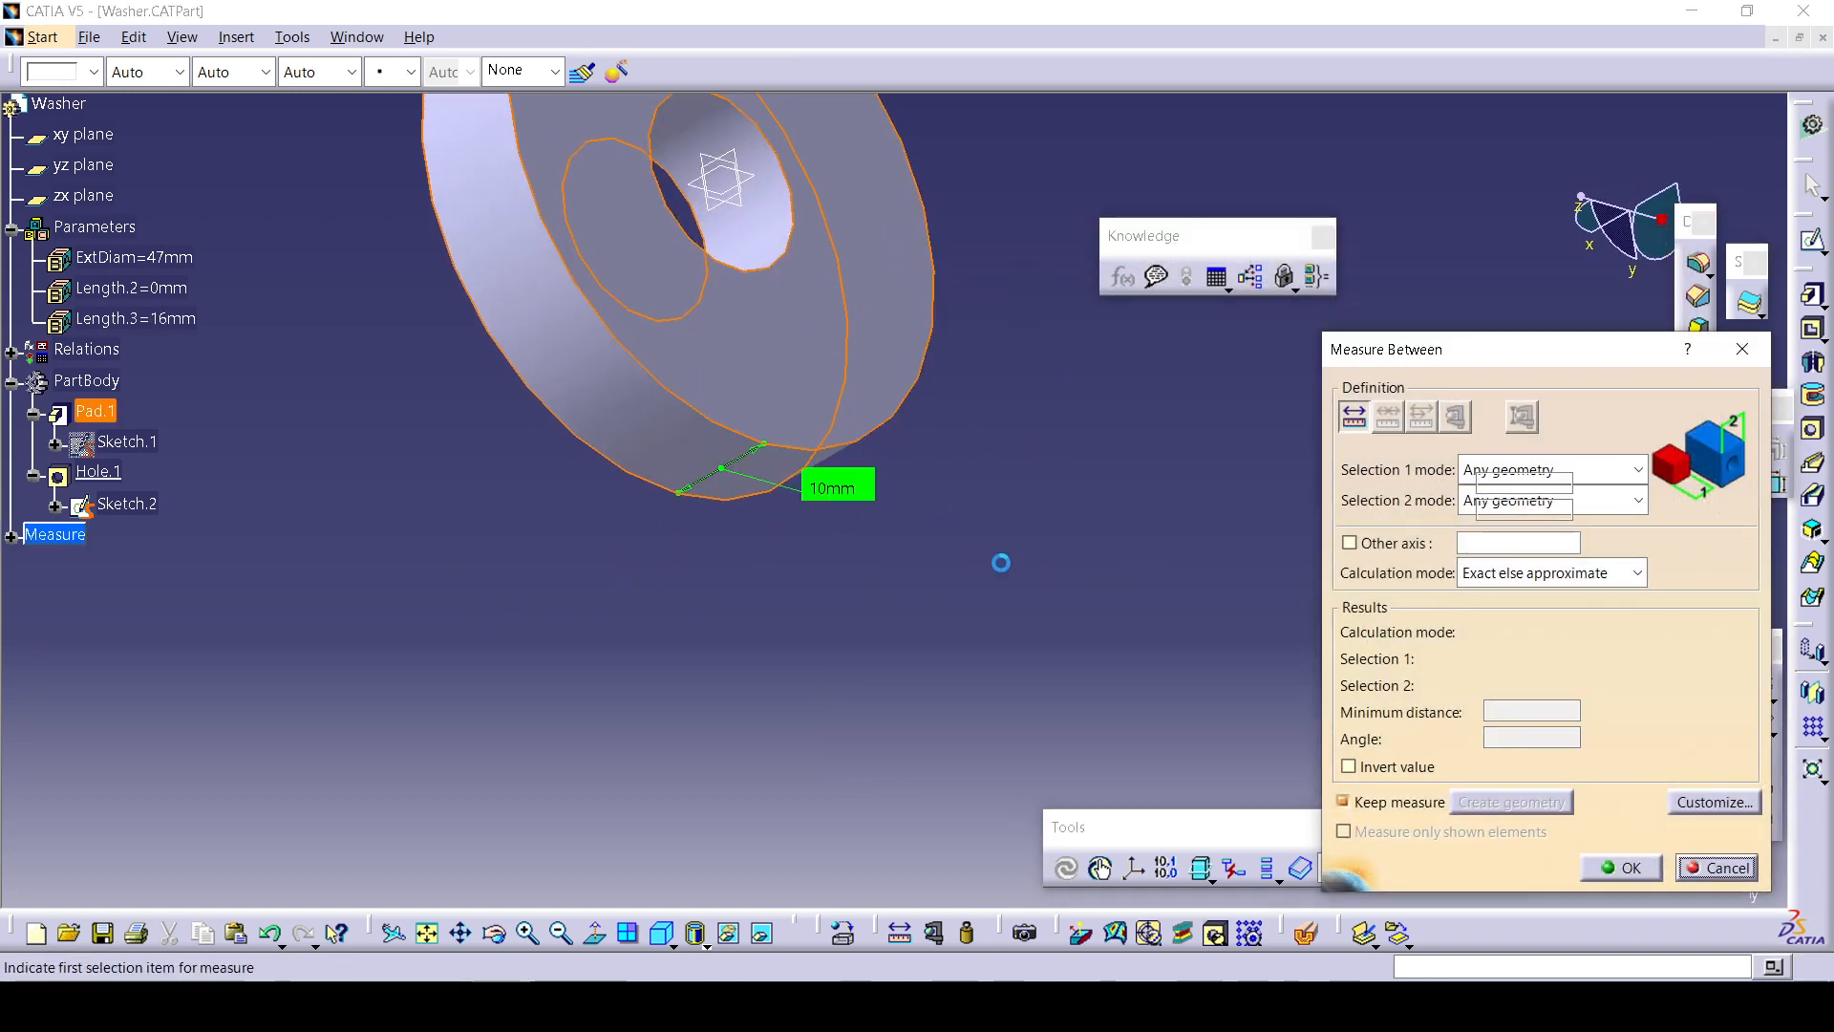
pyautogui.click(1621, 867)
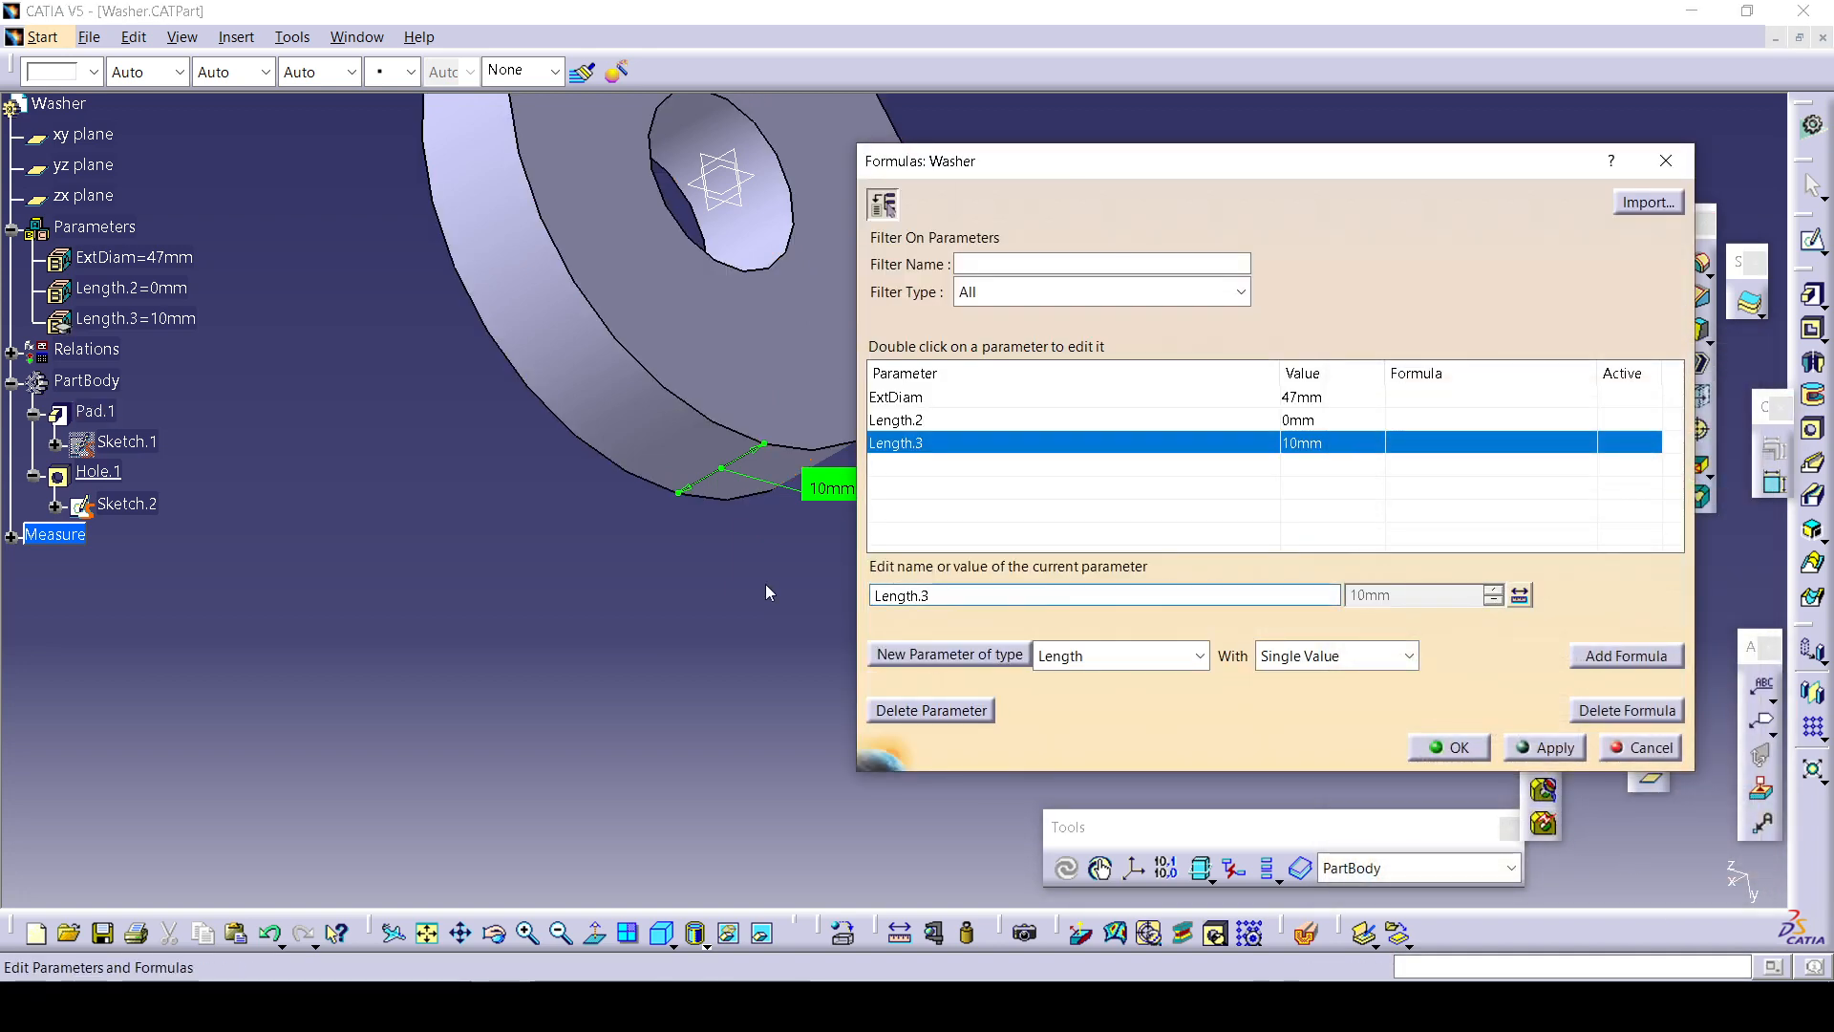
pyautogui.moveTo(682, 549); pyautogui.dragTo(659, 594, button='middle')
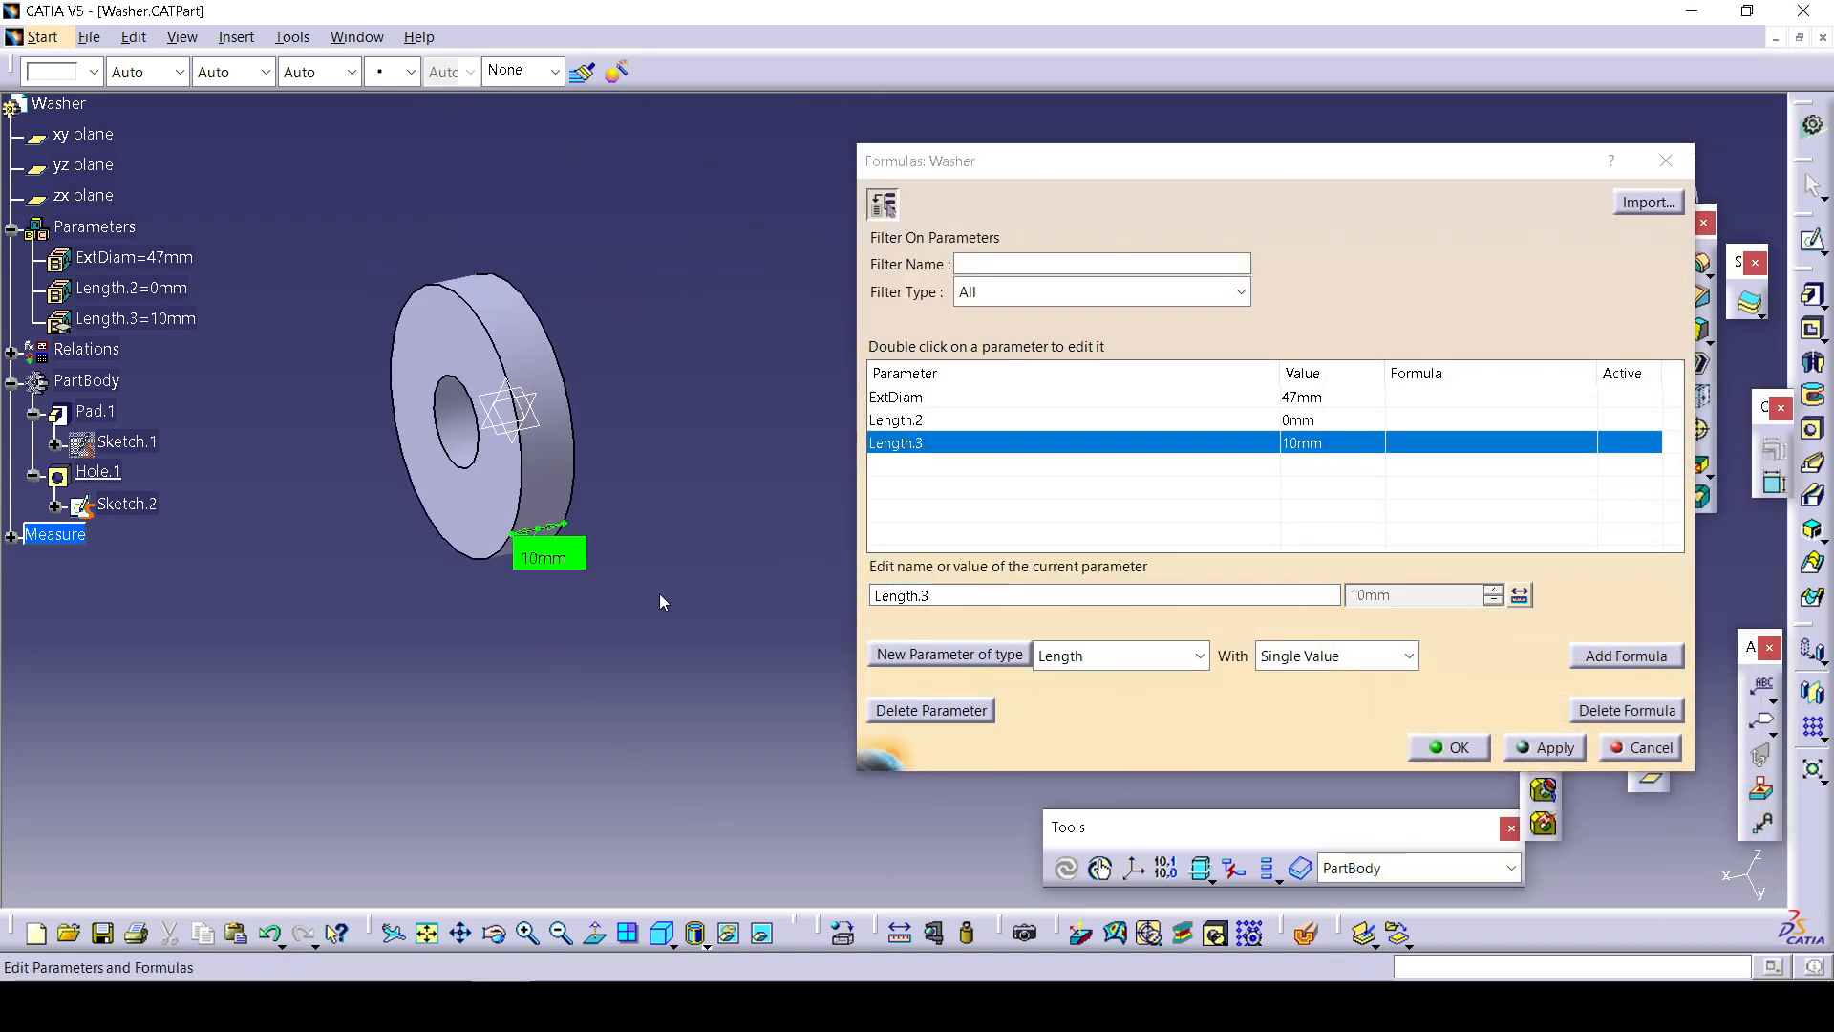
pyautogui.click(1462, 749)
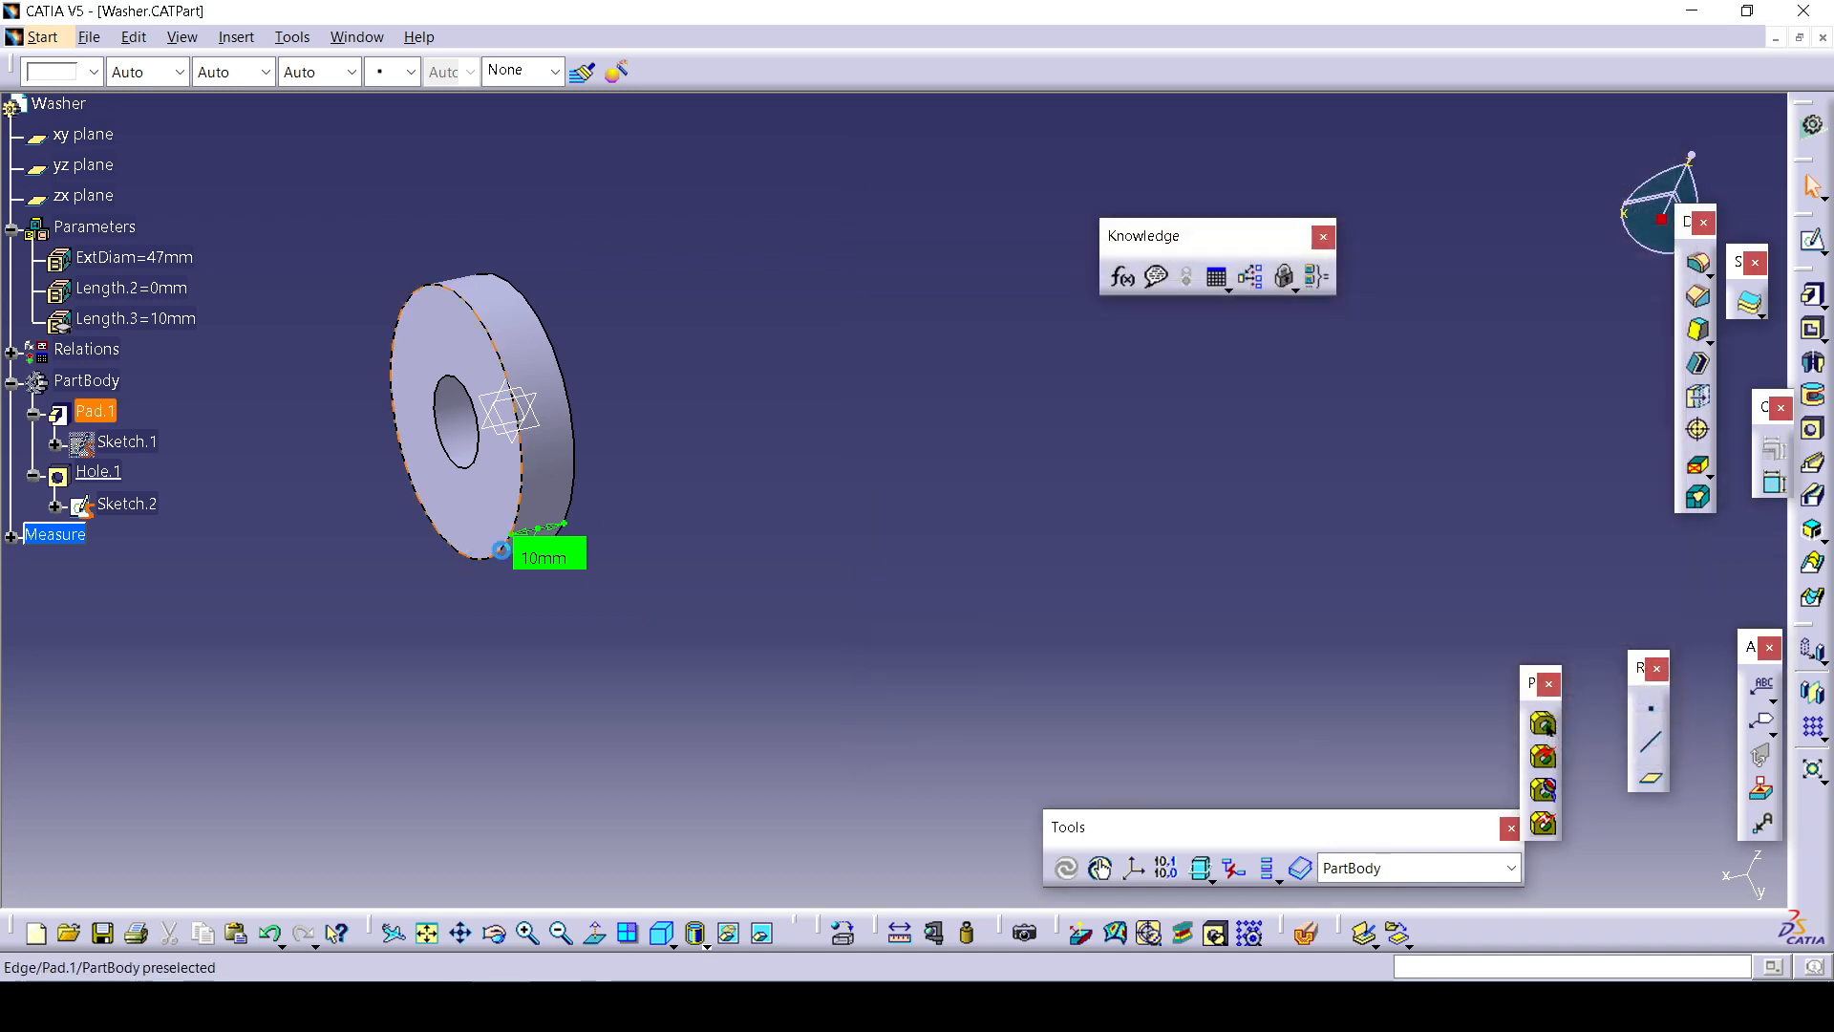
# Set the washer pad's length to 18 mm in the Pad definition.
pyautogui.doubleClick(482, 501)
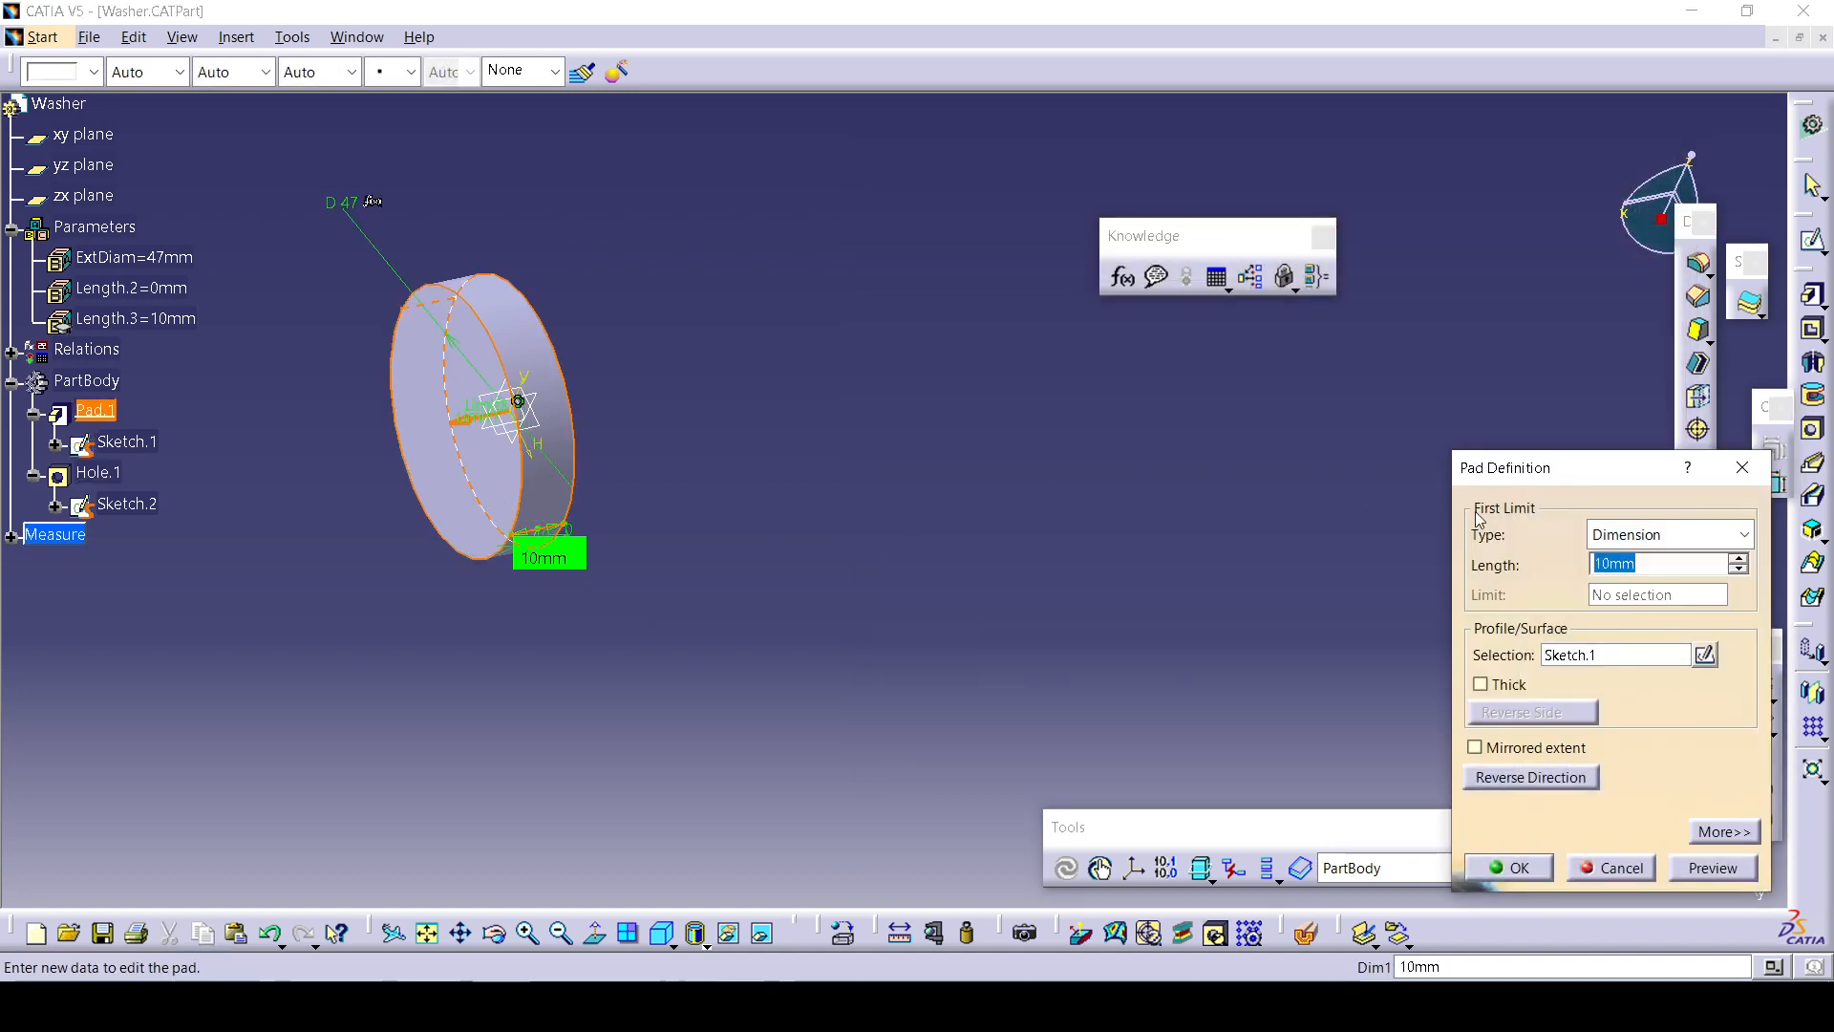
pyautogui.click(1739, 559)
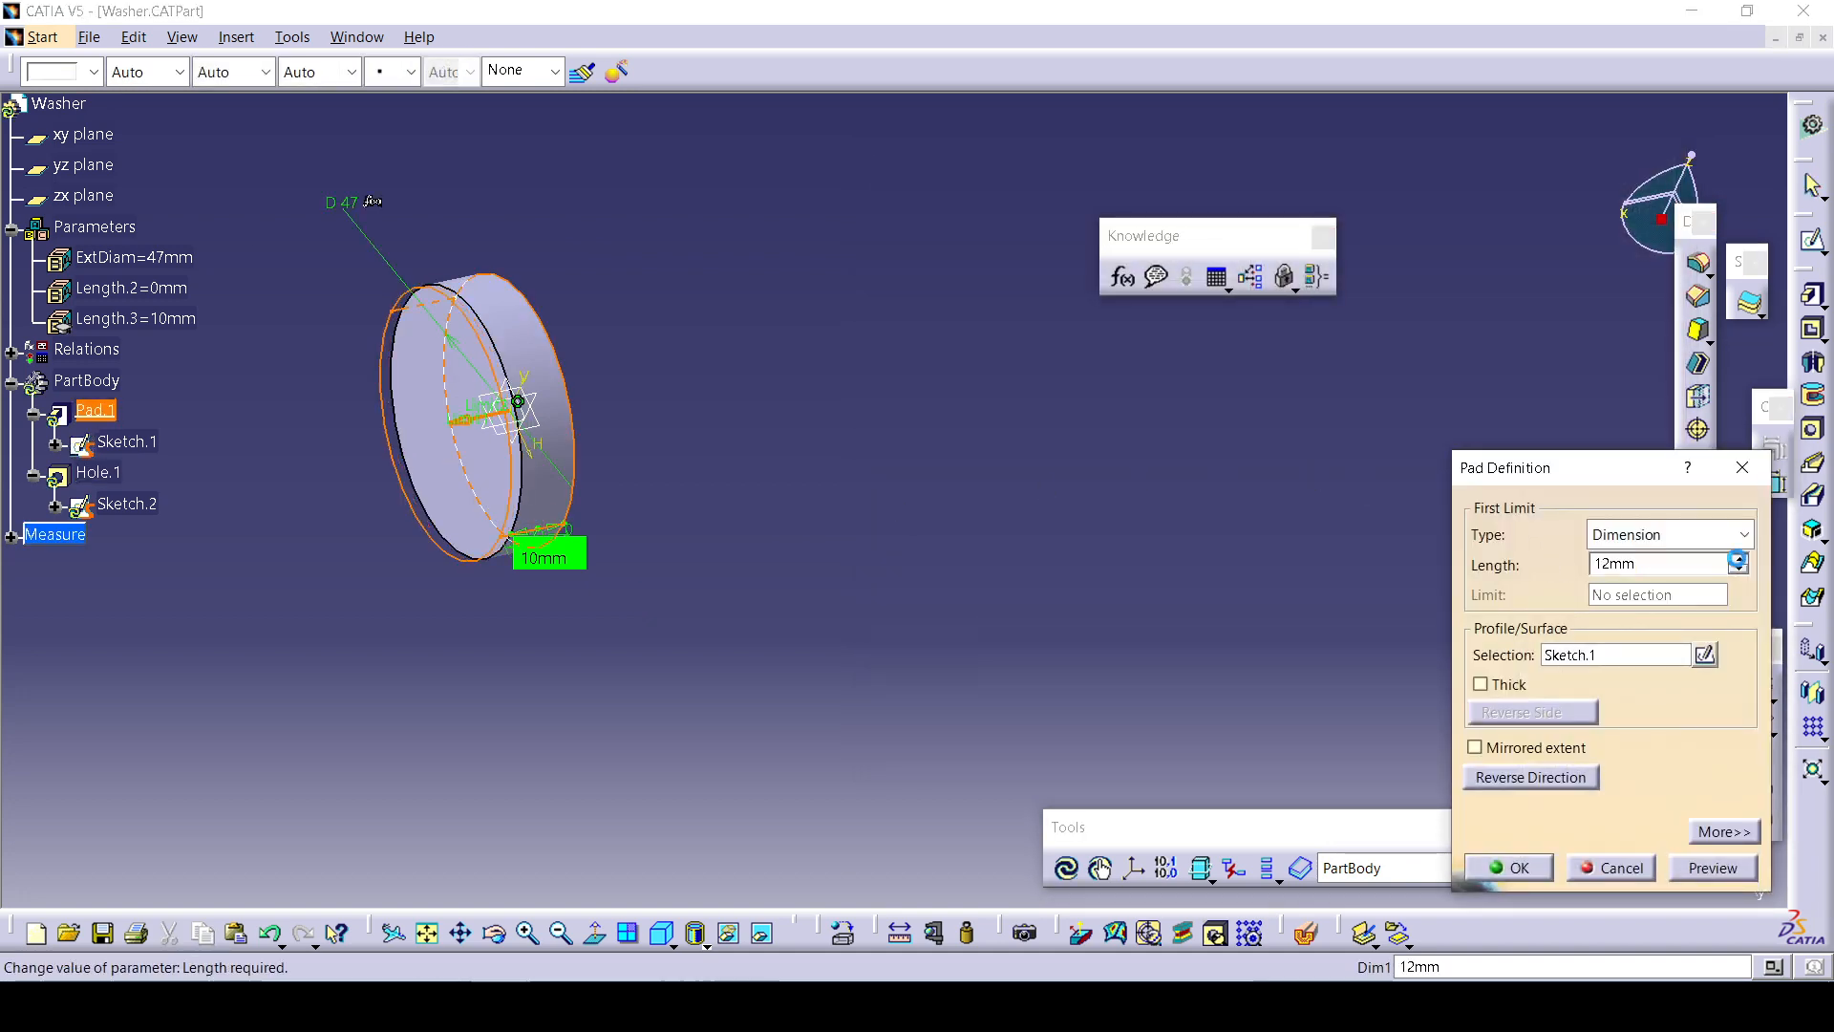
pyautogui.click(1717, 859)
pyautogui.click(1477, 869)
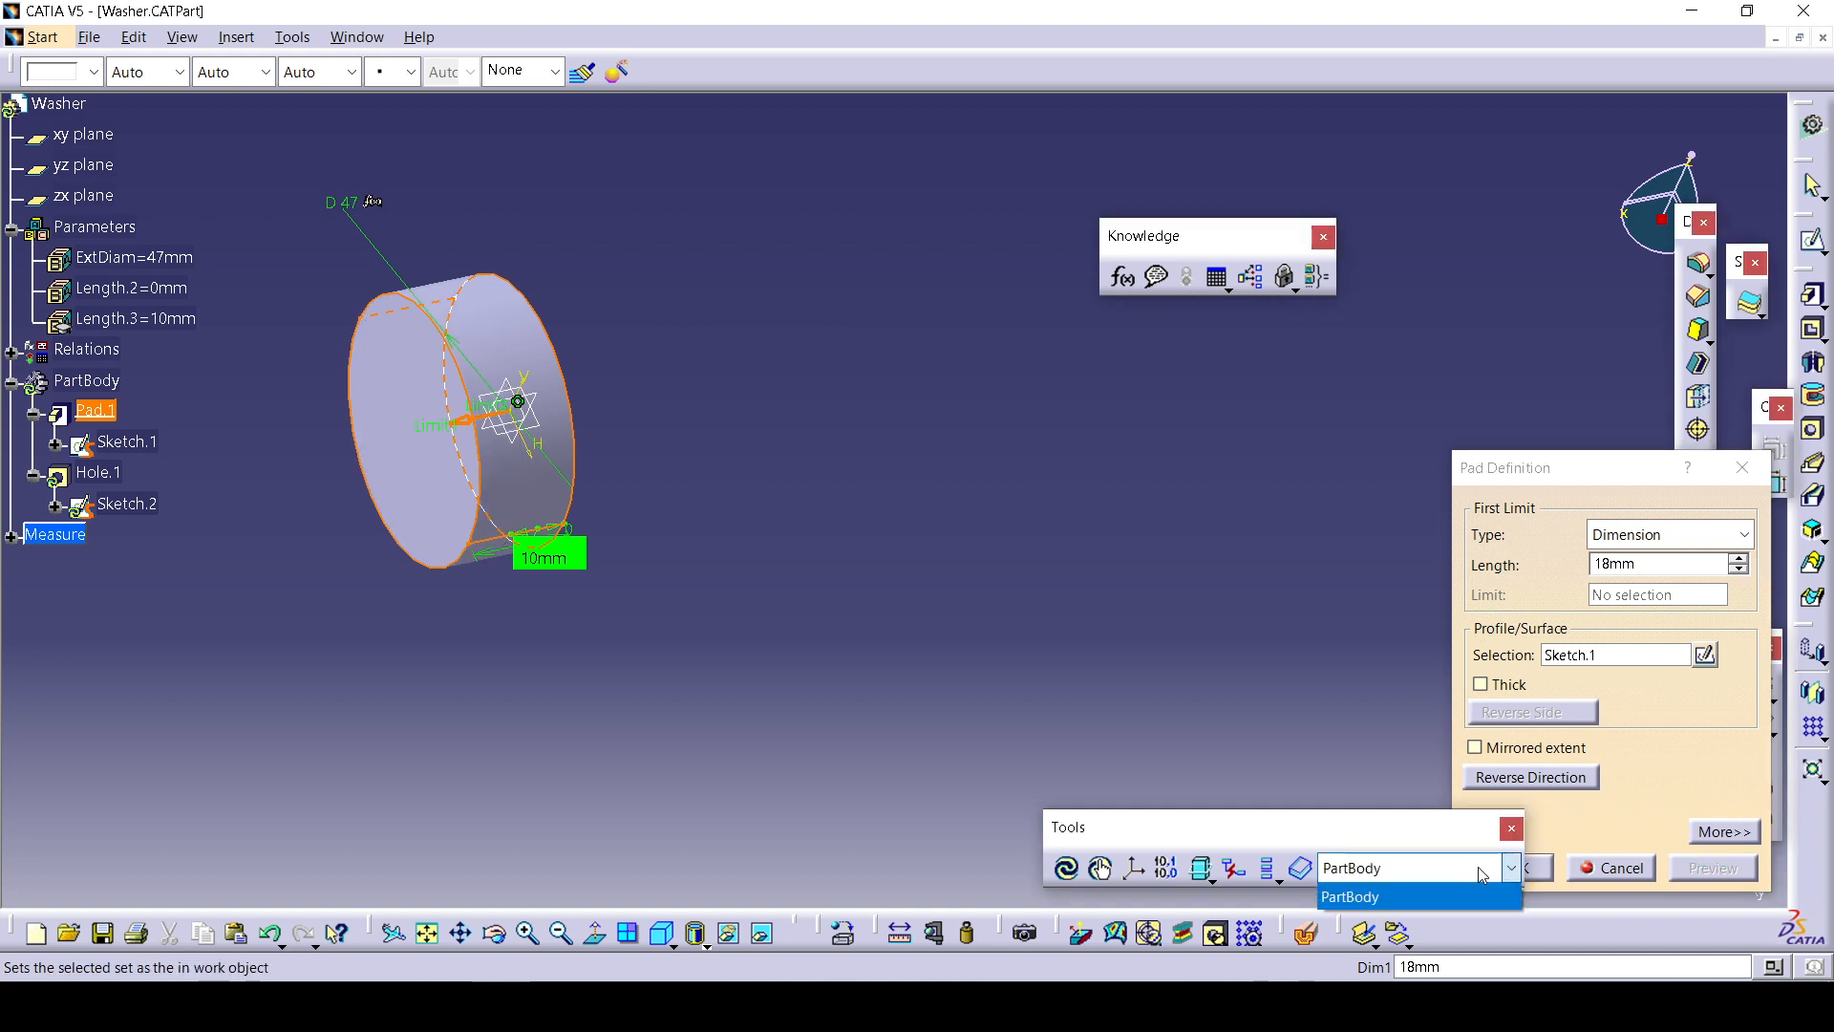
pyautogui.click(1532, 863)
pyautogui.click(1540, 867)
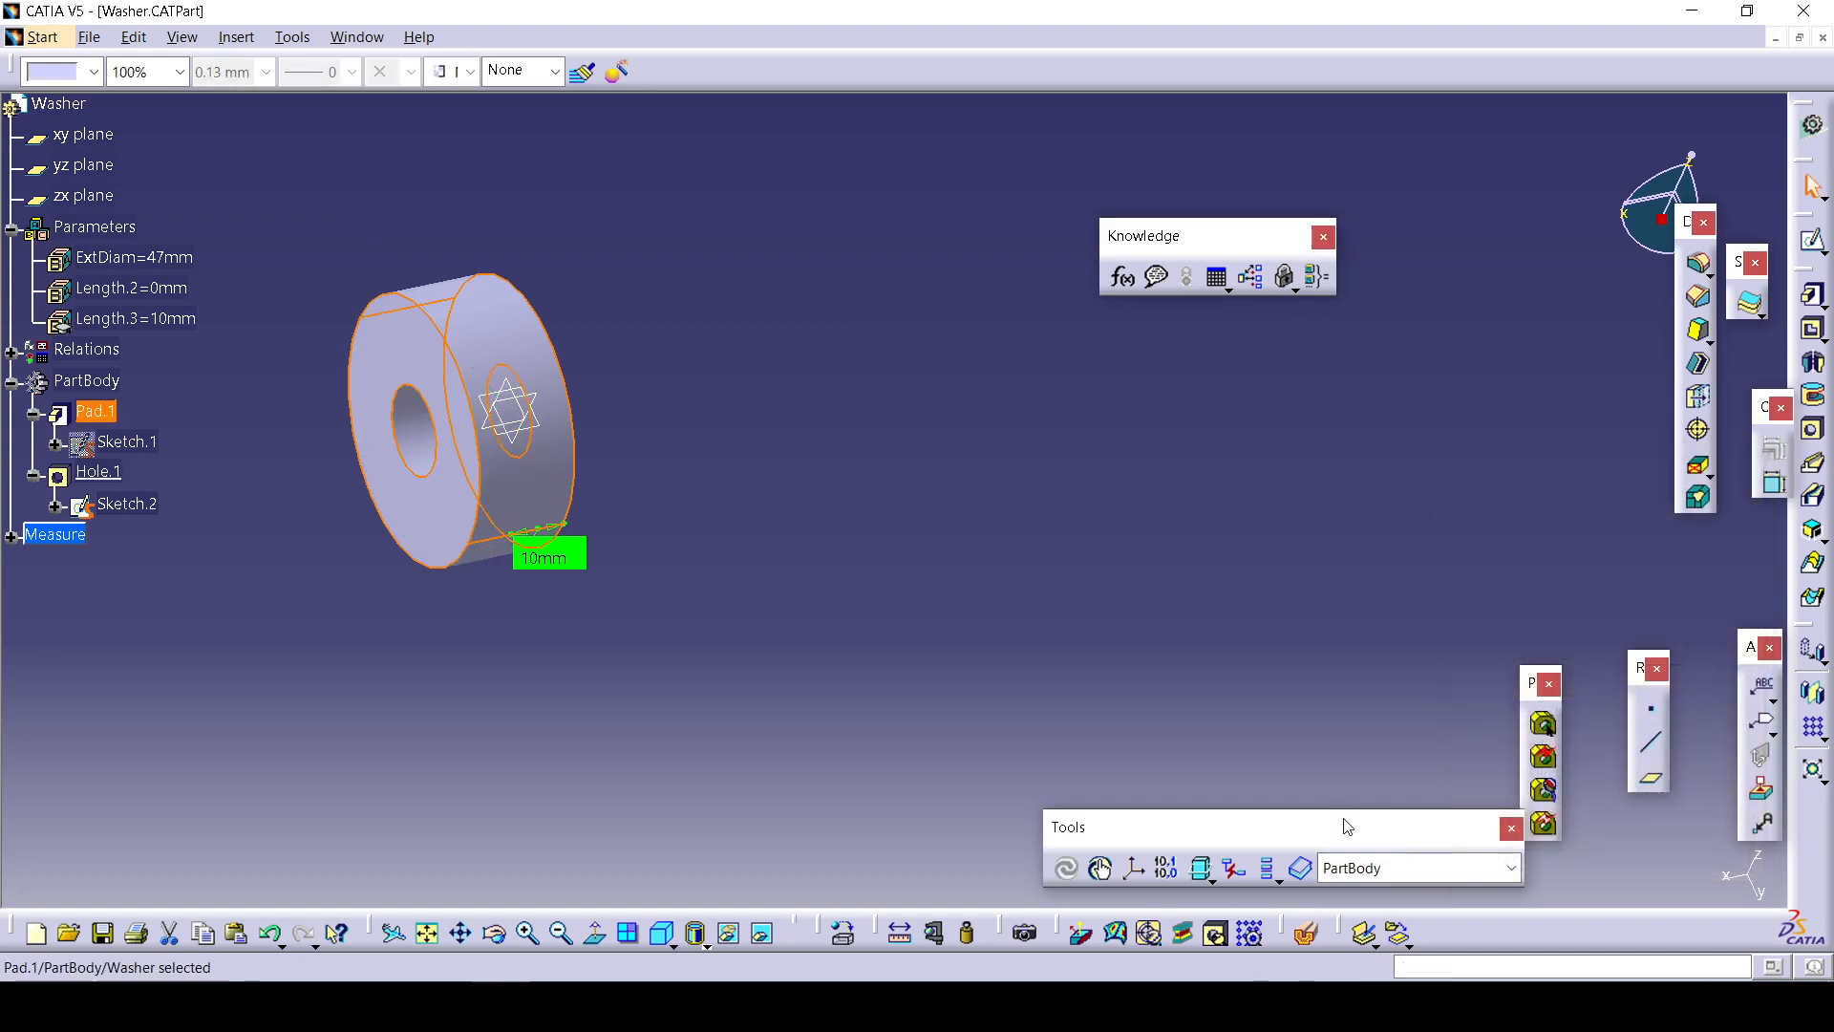
# Locally update the MeasureBetween.1 measure and check the value of the Length.3 parameter.
pyautogui.moveTo(1343, 827); pyautogui.dragTo(1203, 622)
pyautogui.click(790, 569)
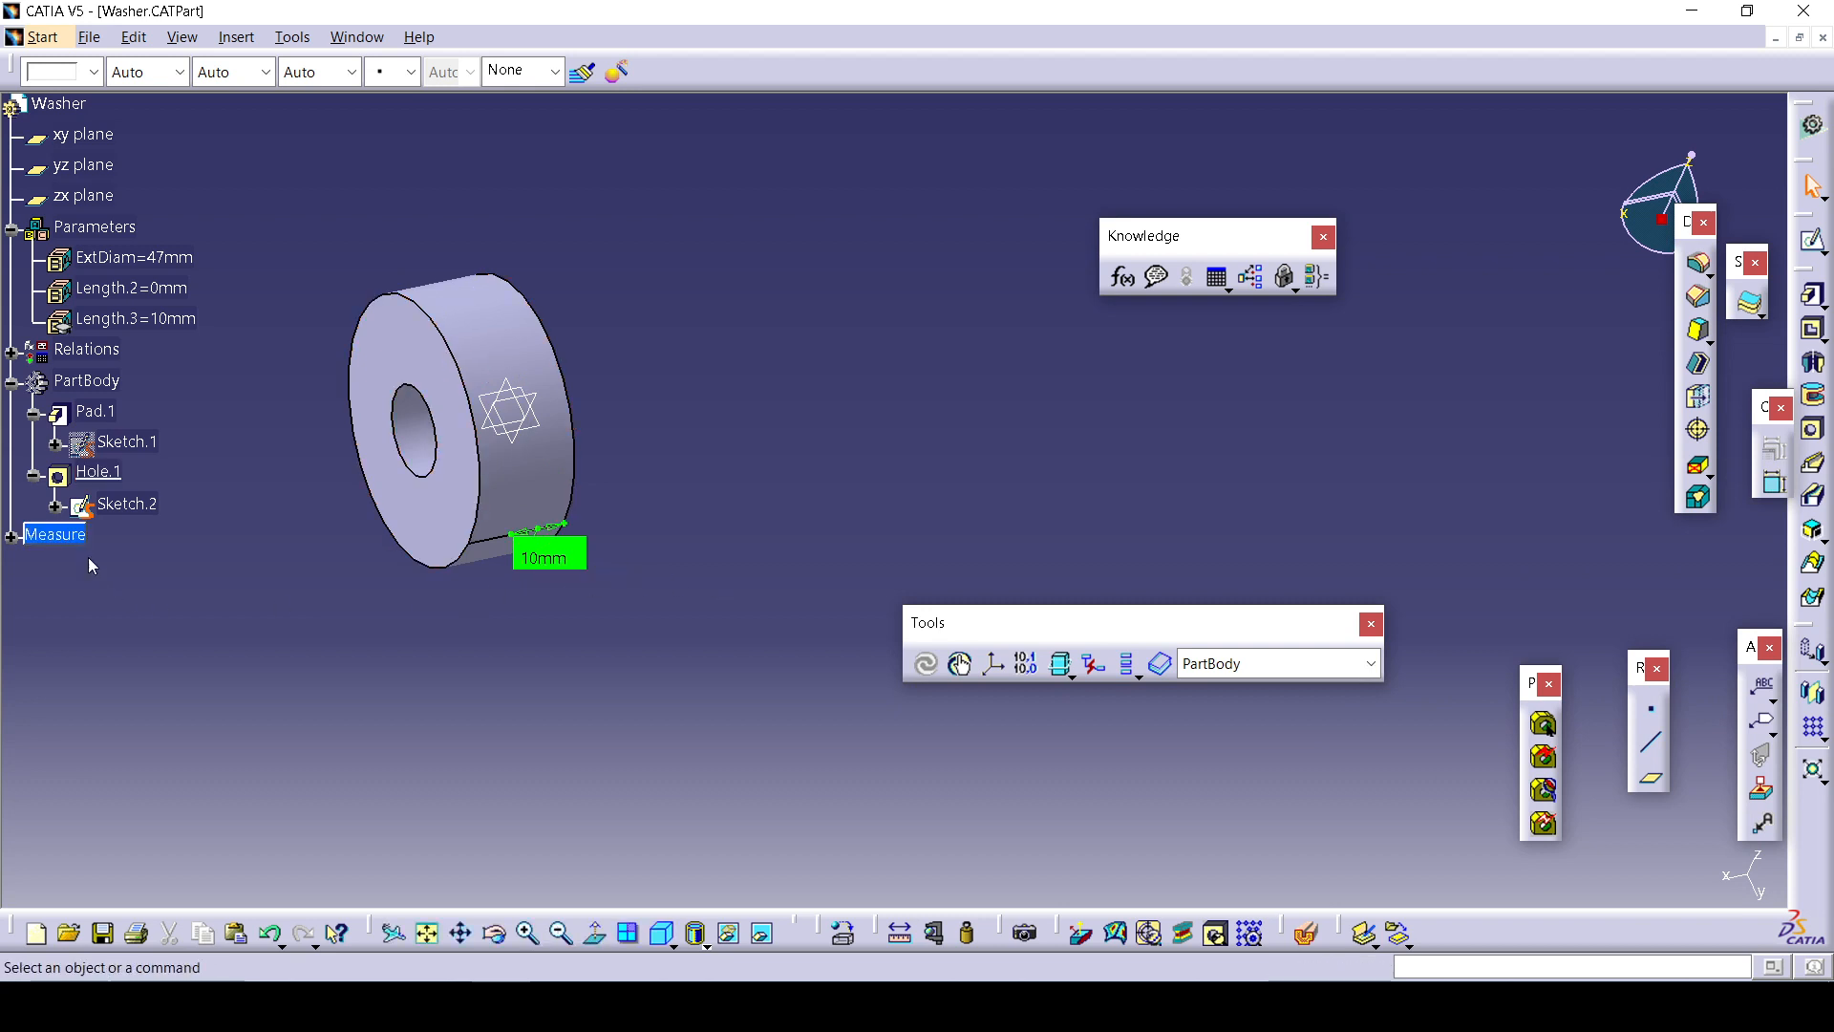
pyautogui.click(12, 538)
pyautogui.rightClick(143, 572)
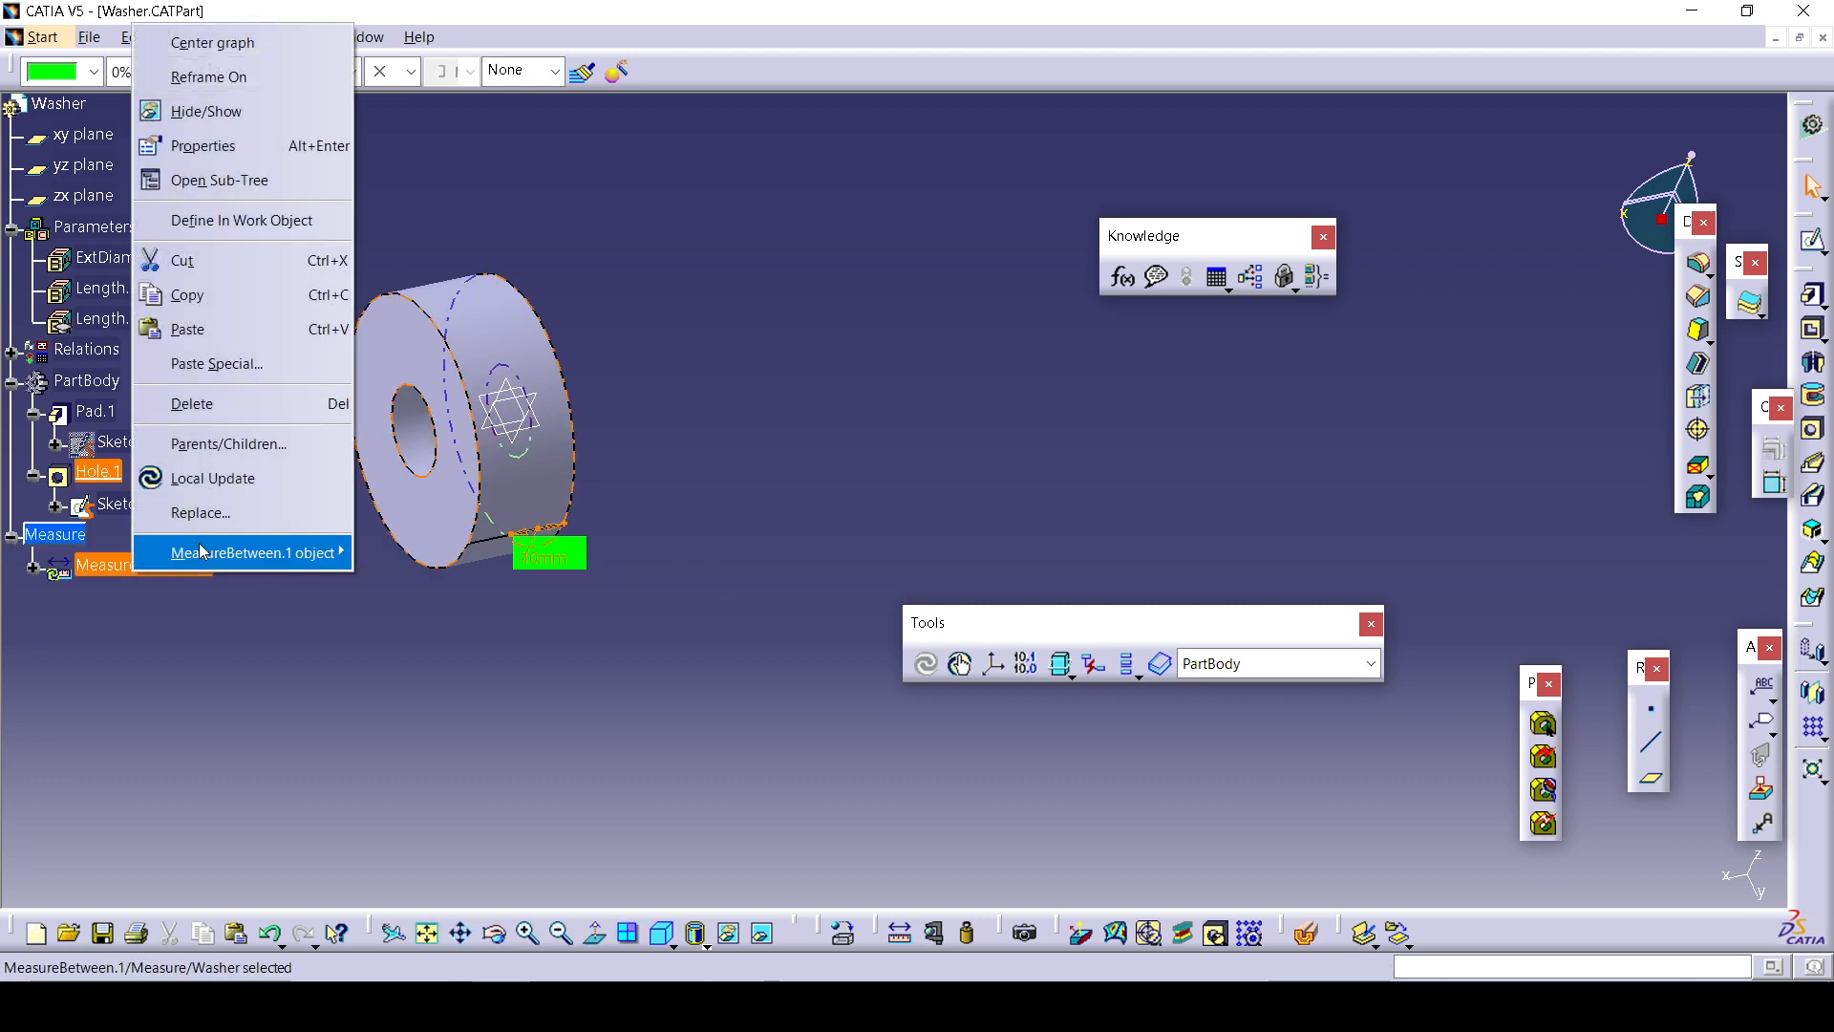
pyautogui.click(228, 478)
pyautogui.moveTo(548, 700); pyautogui.dragTo(659, 562, button='middle')
pyautogui.moveTo(224, 566); pyautogui.dragTo(1241, 560, button='middle')
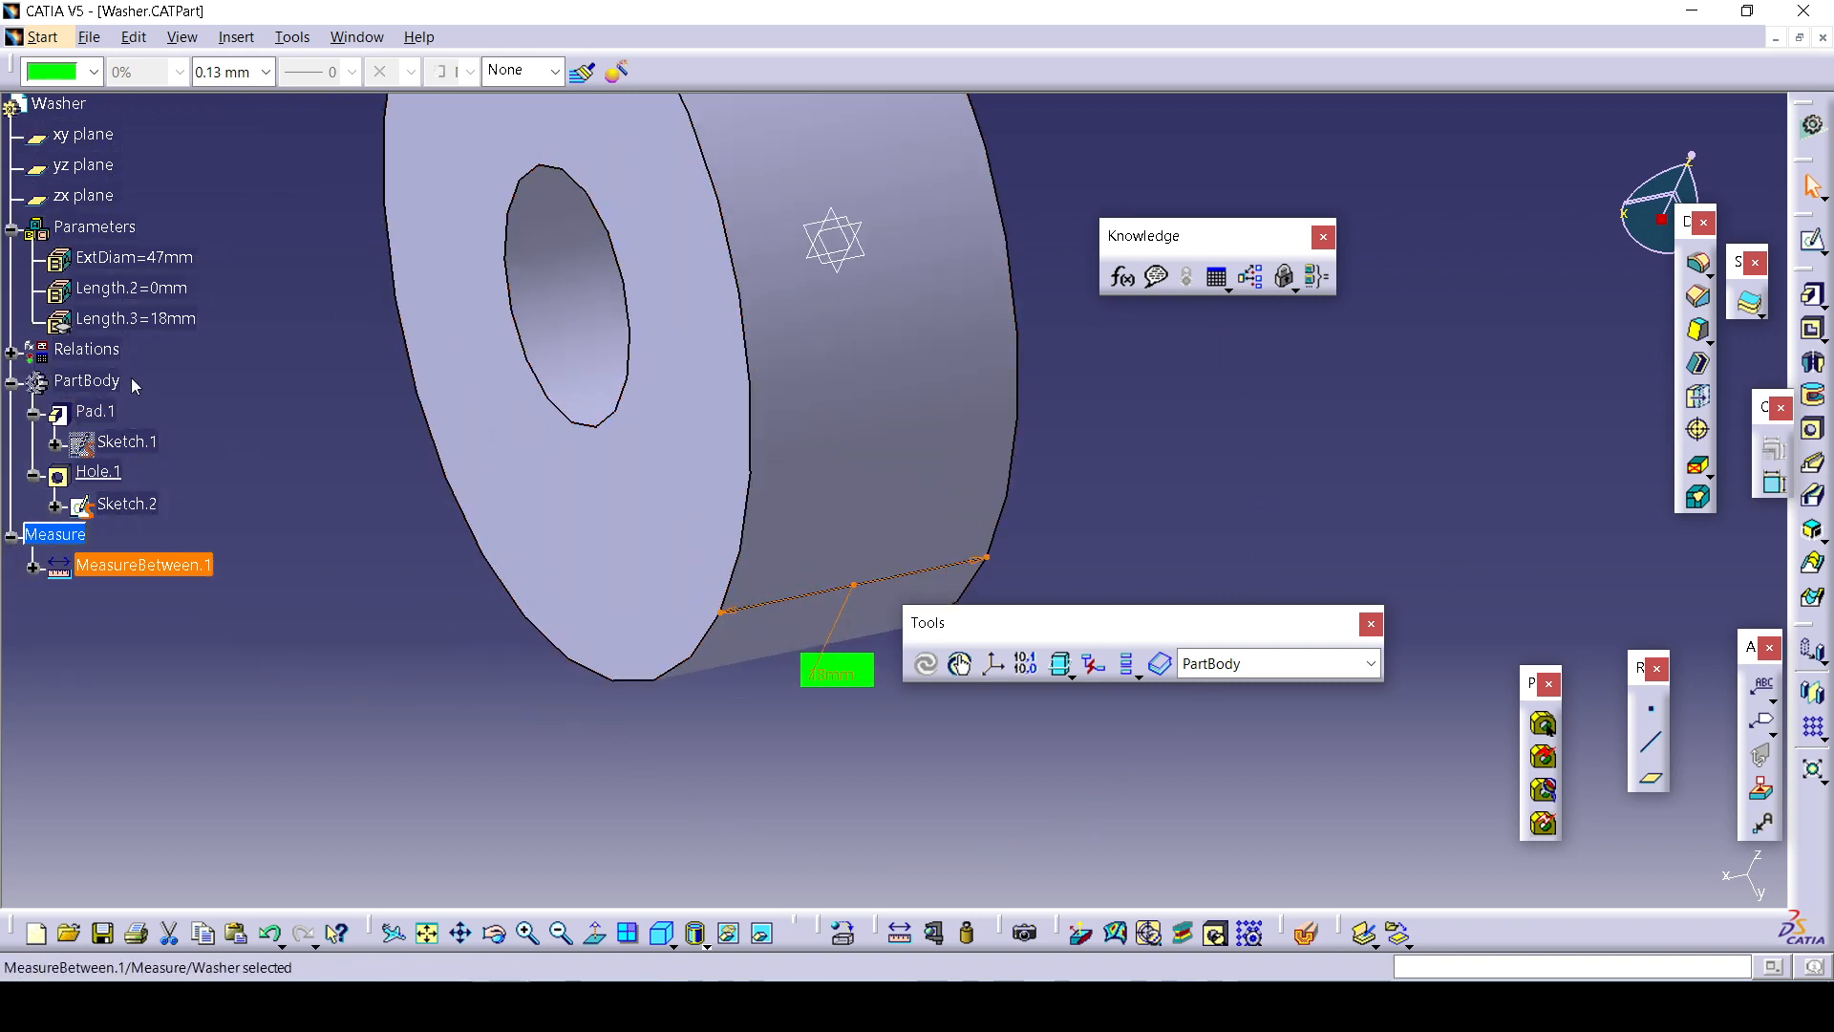
pyautogui.doubleClick(176, 321)
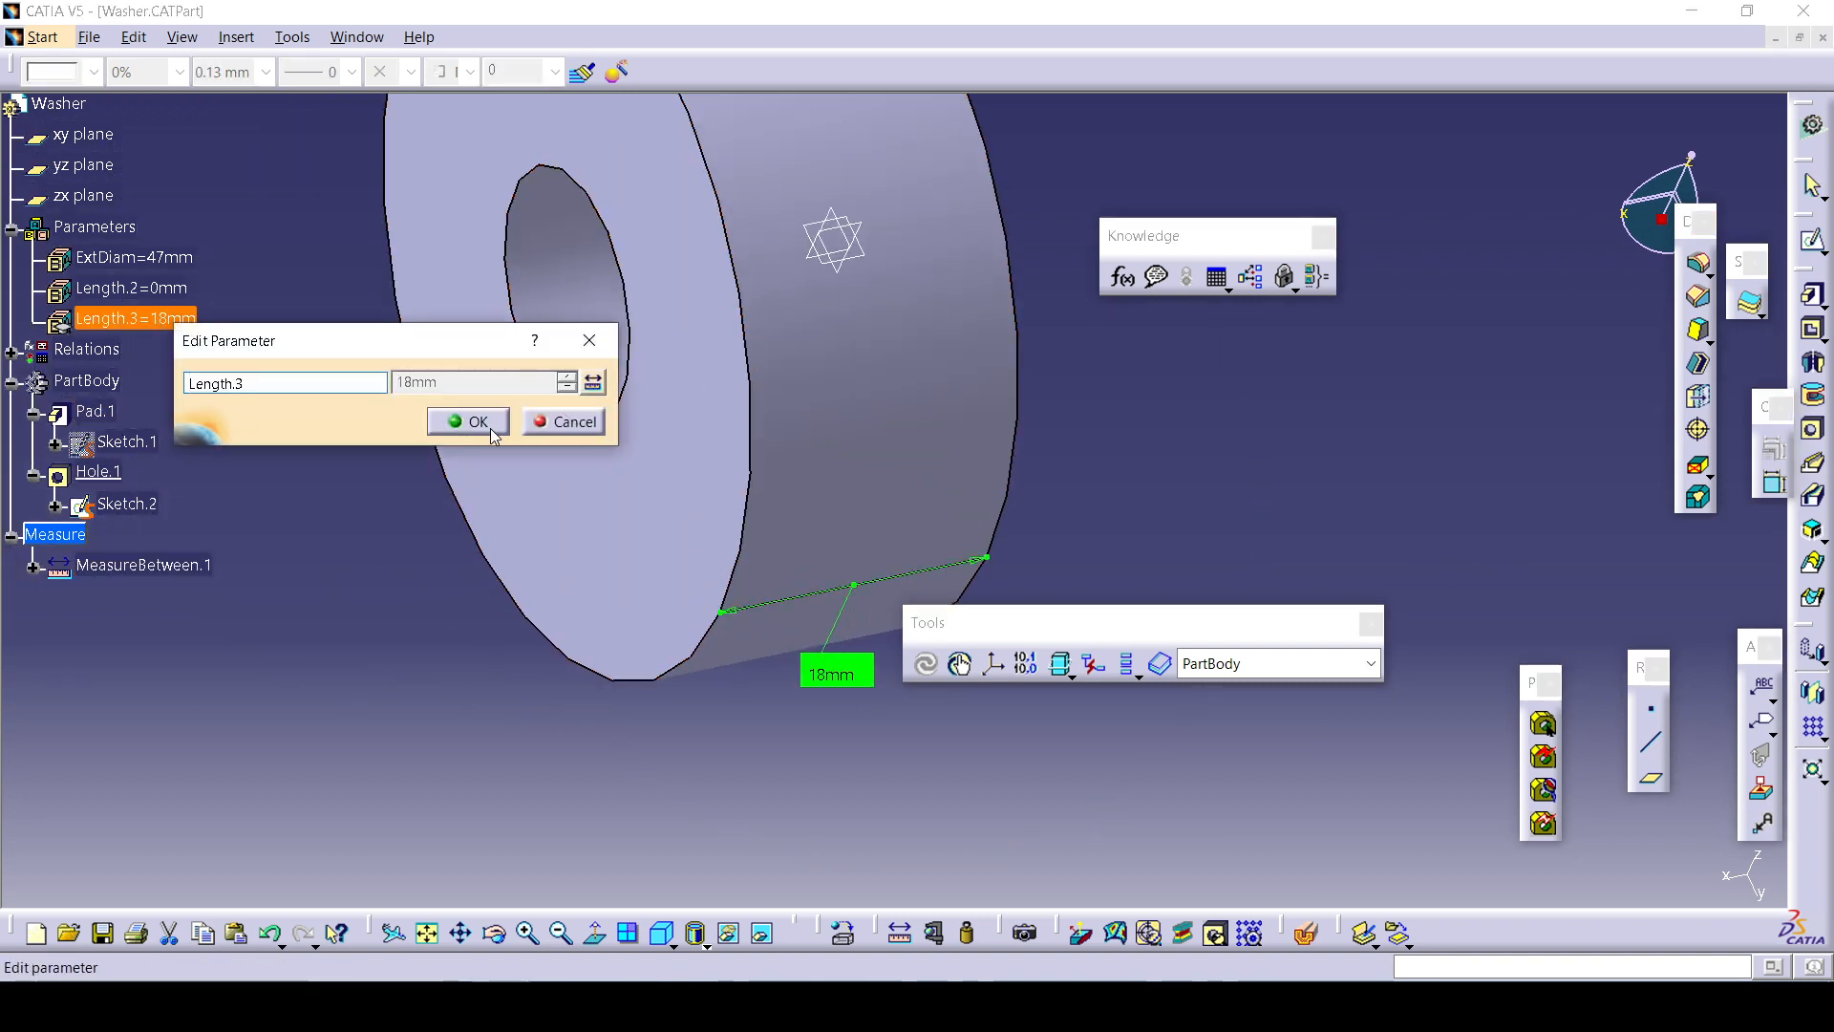
pyautogui.click(468, 422)
# Set the pad's length back to 10 mm and preview the change.
pyautogui.doubleClick(860, 484)
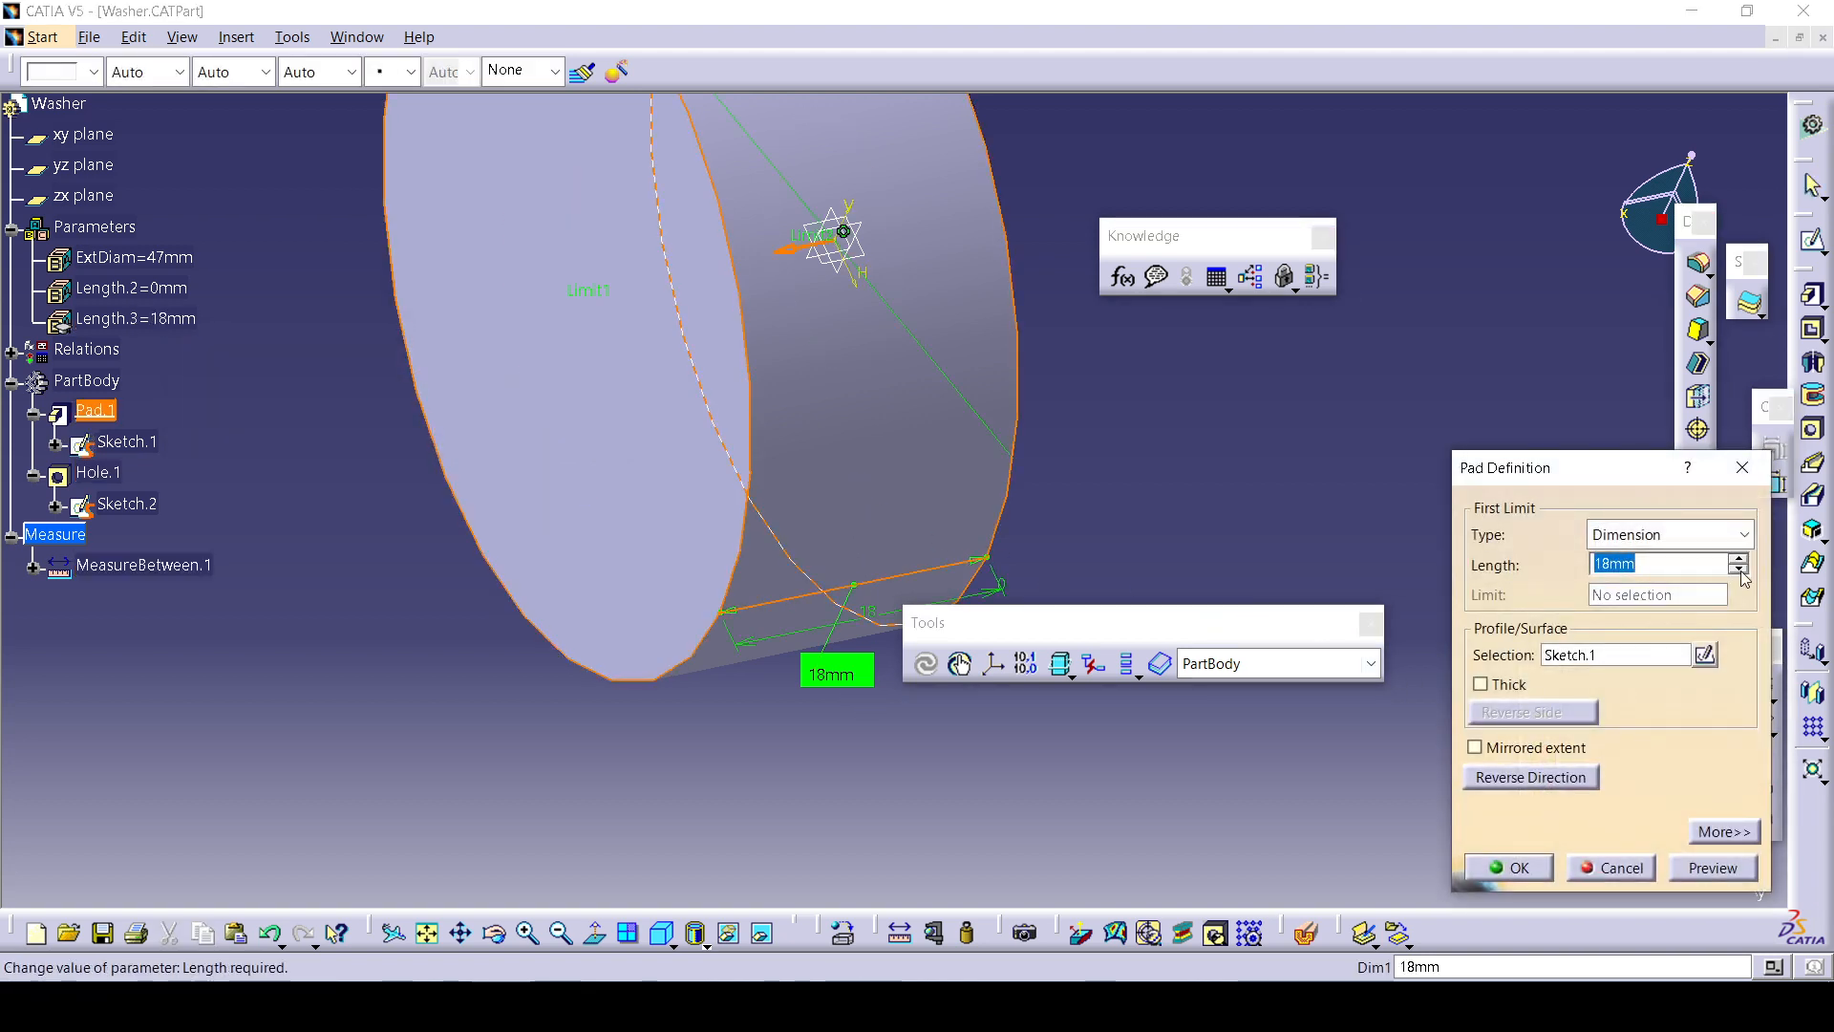
pyautogui.click(1739, 570)
pyautogui.click(1713, 868)
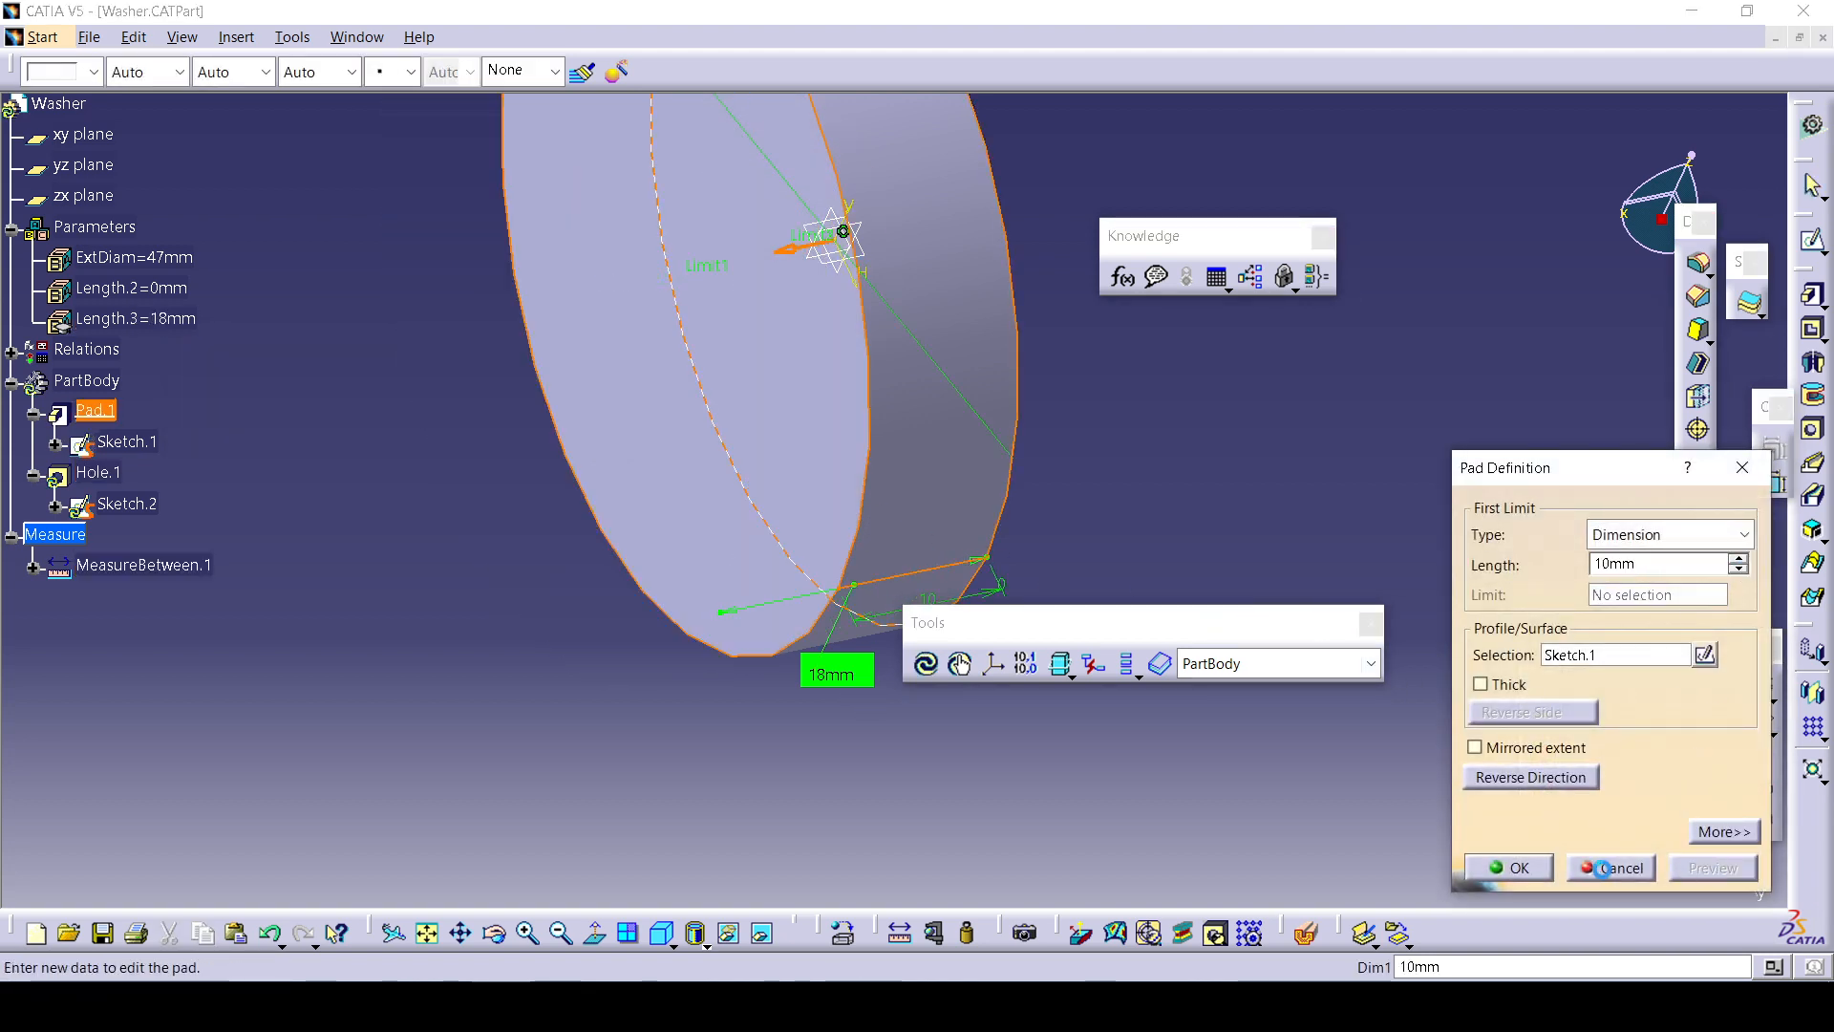
pyautogui.click(1510, 868)
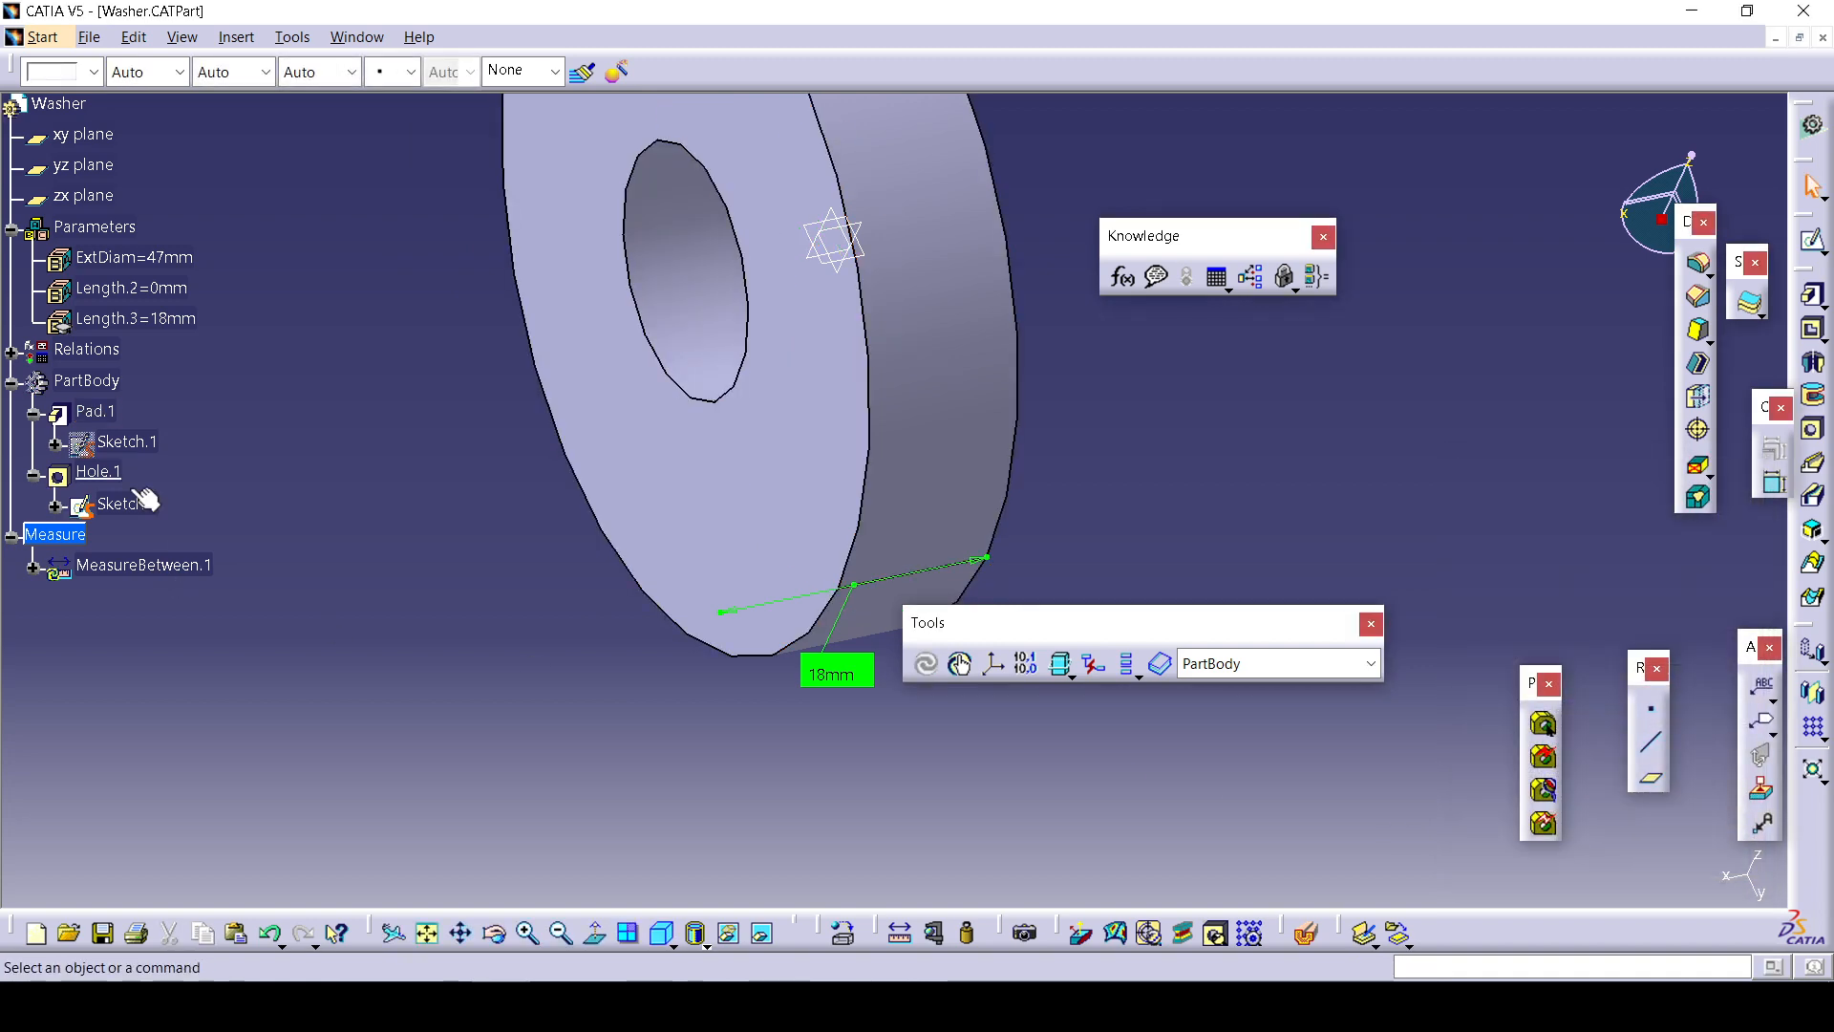
# Run a local update on the Washer part and on its MeasureBetween.1 measure.
pyautogui.click(75, 105)
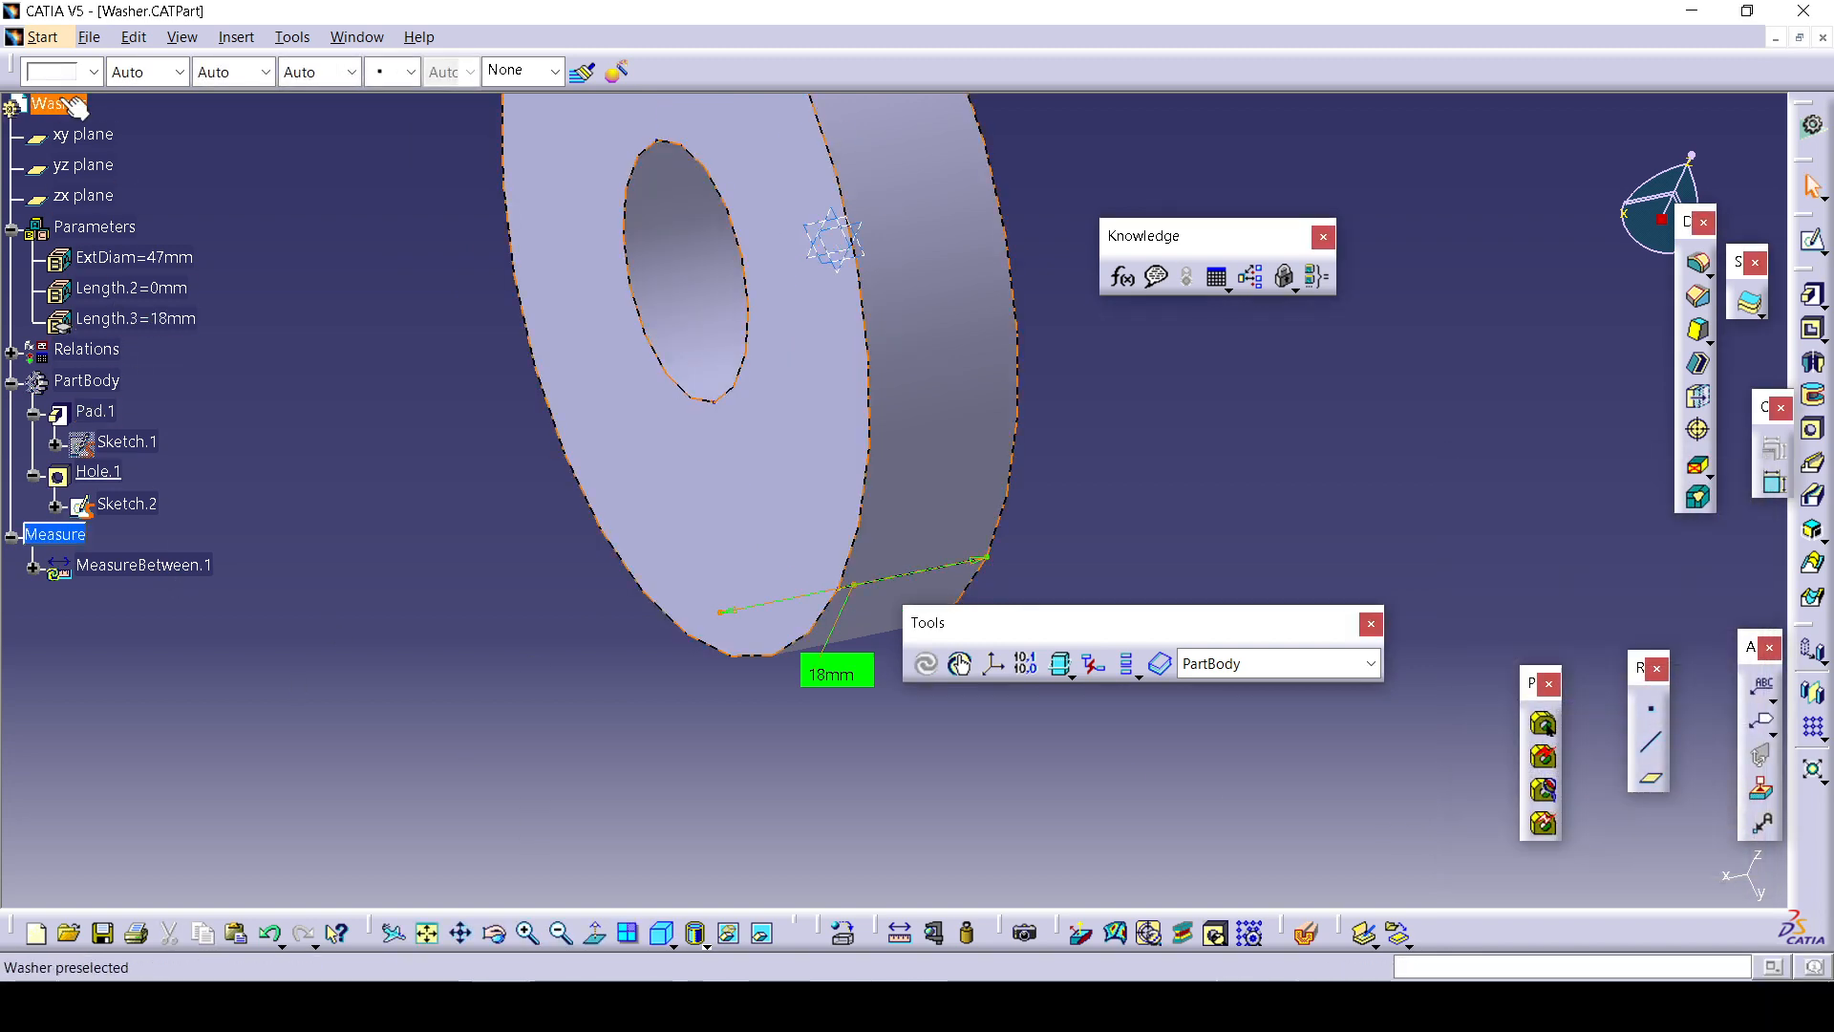
pyautogui.rightClick(71, 106)
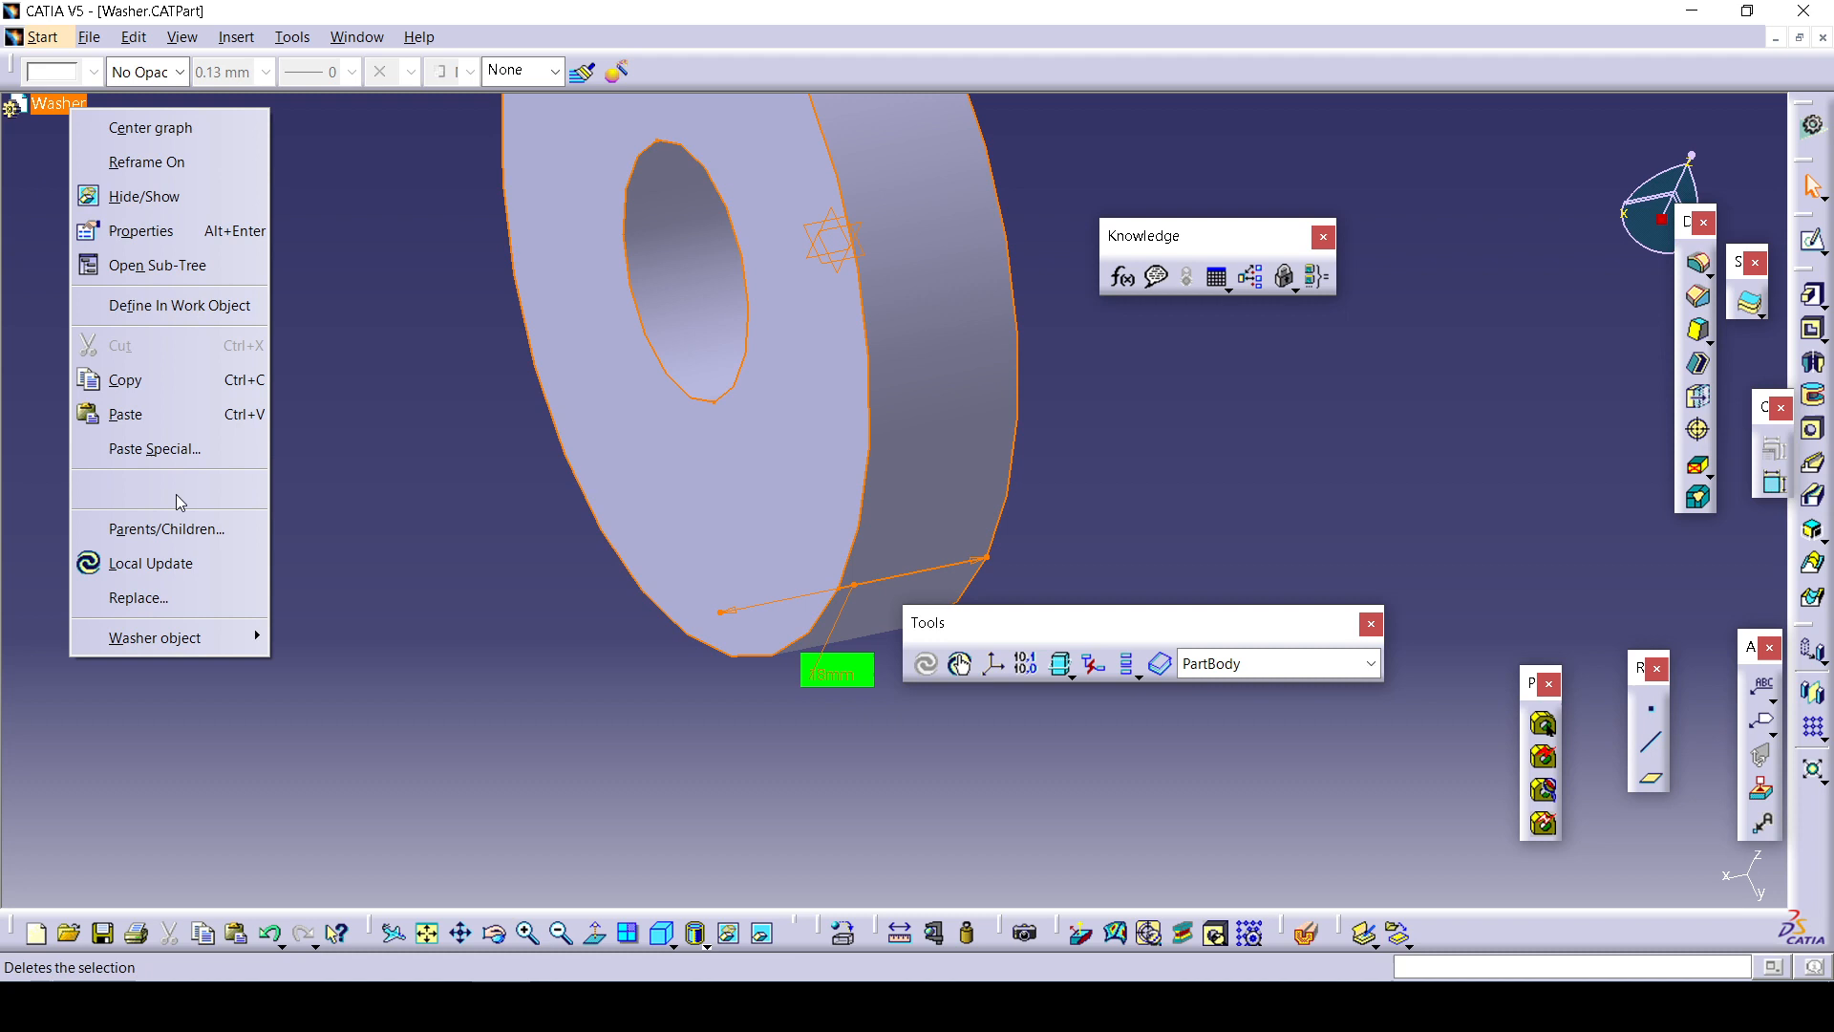
pyautogui.click(184, 565)
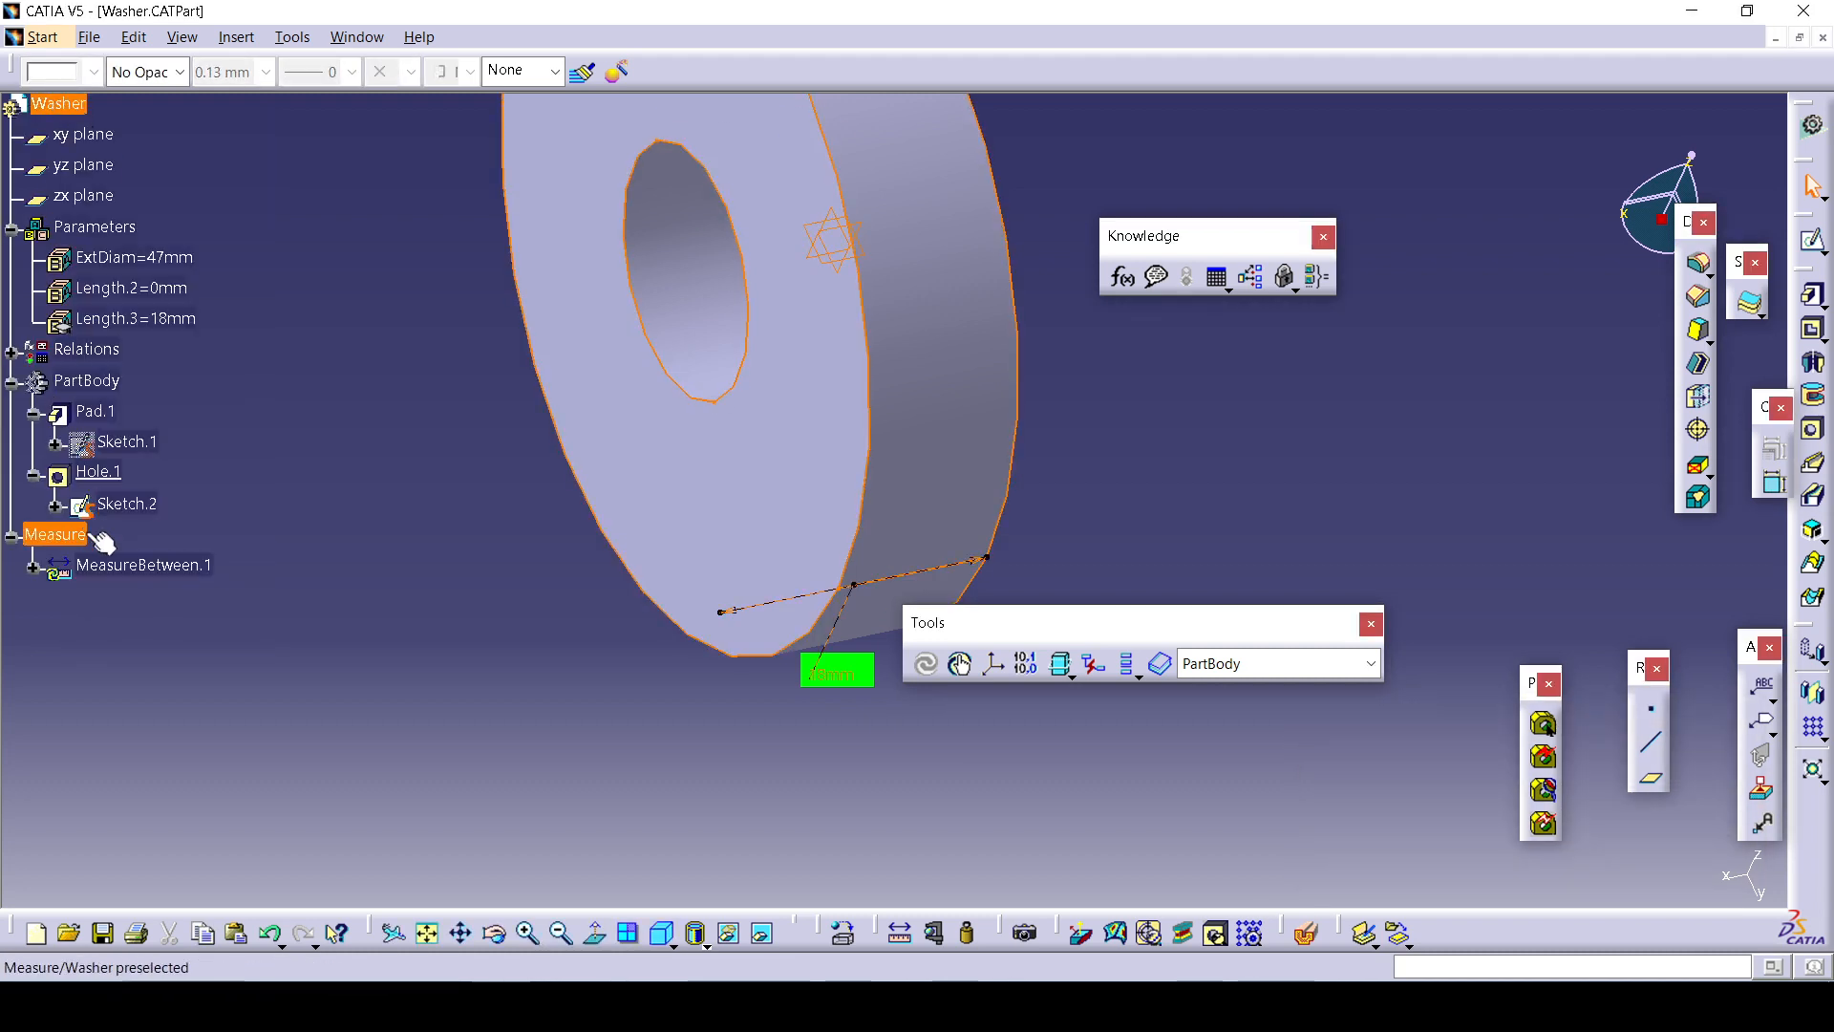
pyautogui.click(143, 565)
pyautogui.rightClick(139, 565)
pyautogui.click(221, 467)
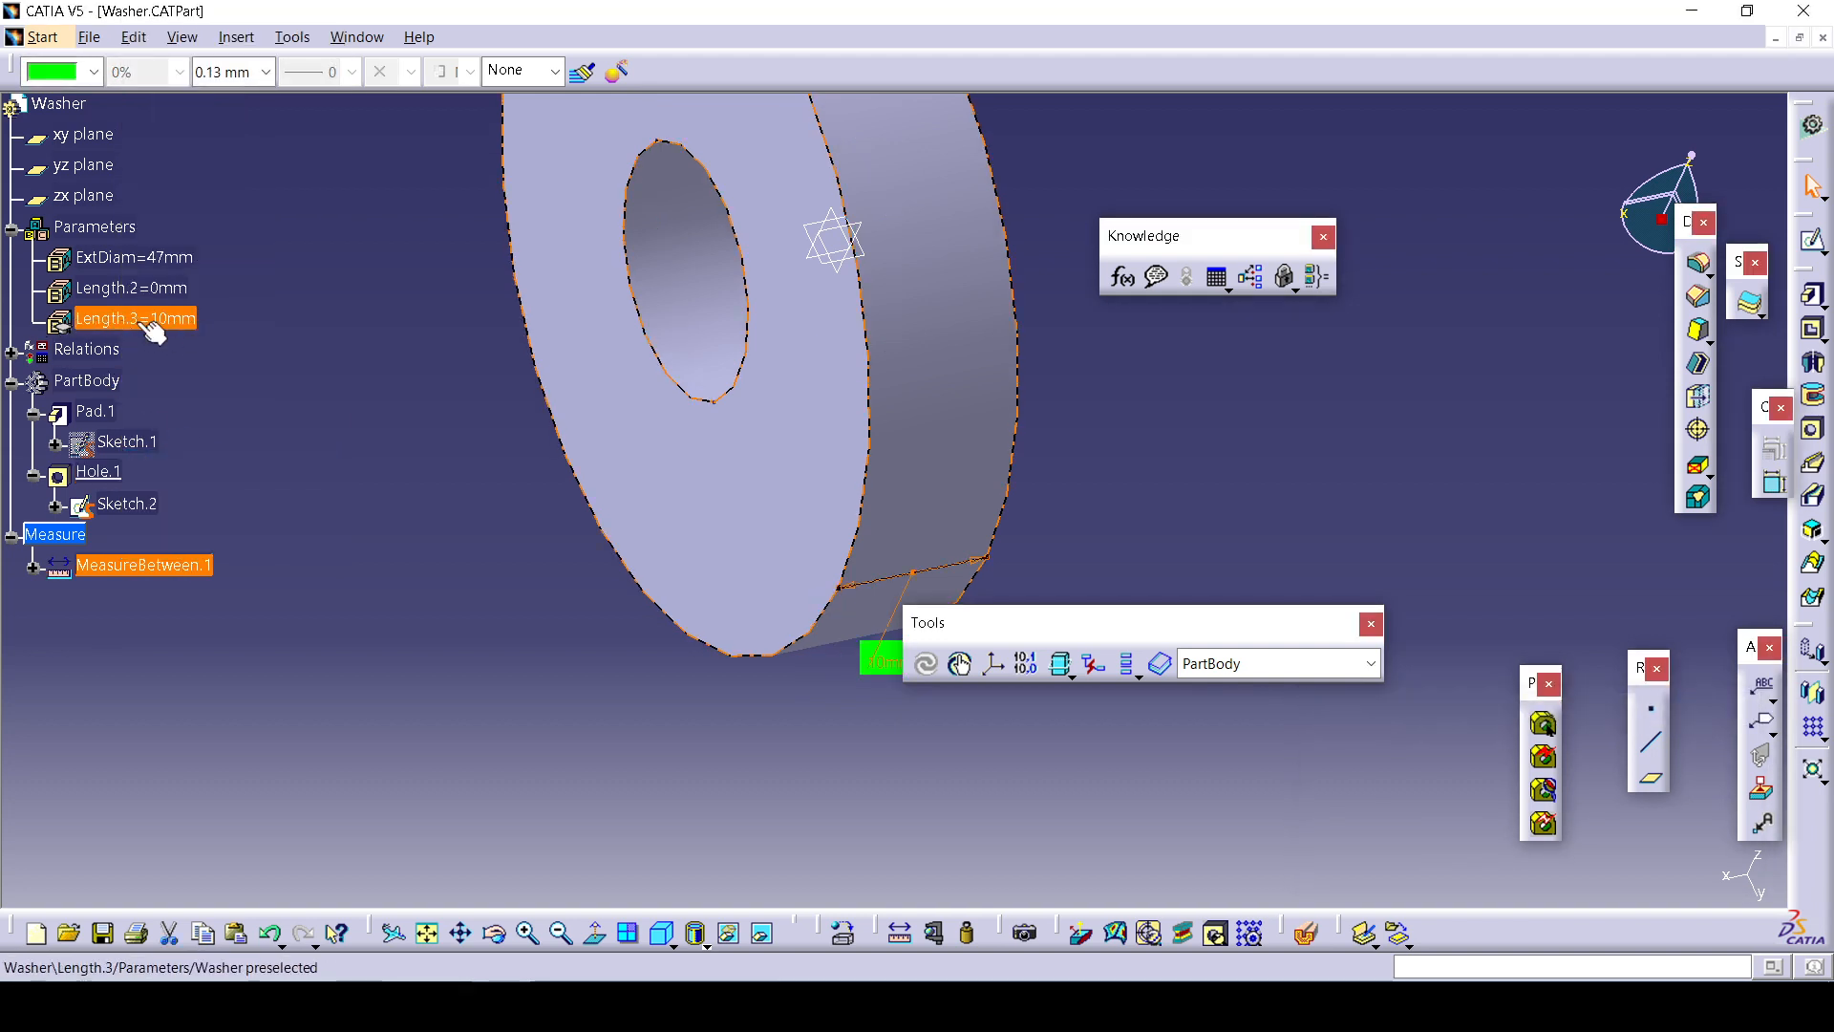
pyautogui.click(414, 696)
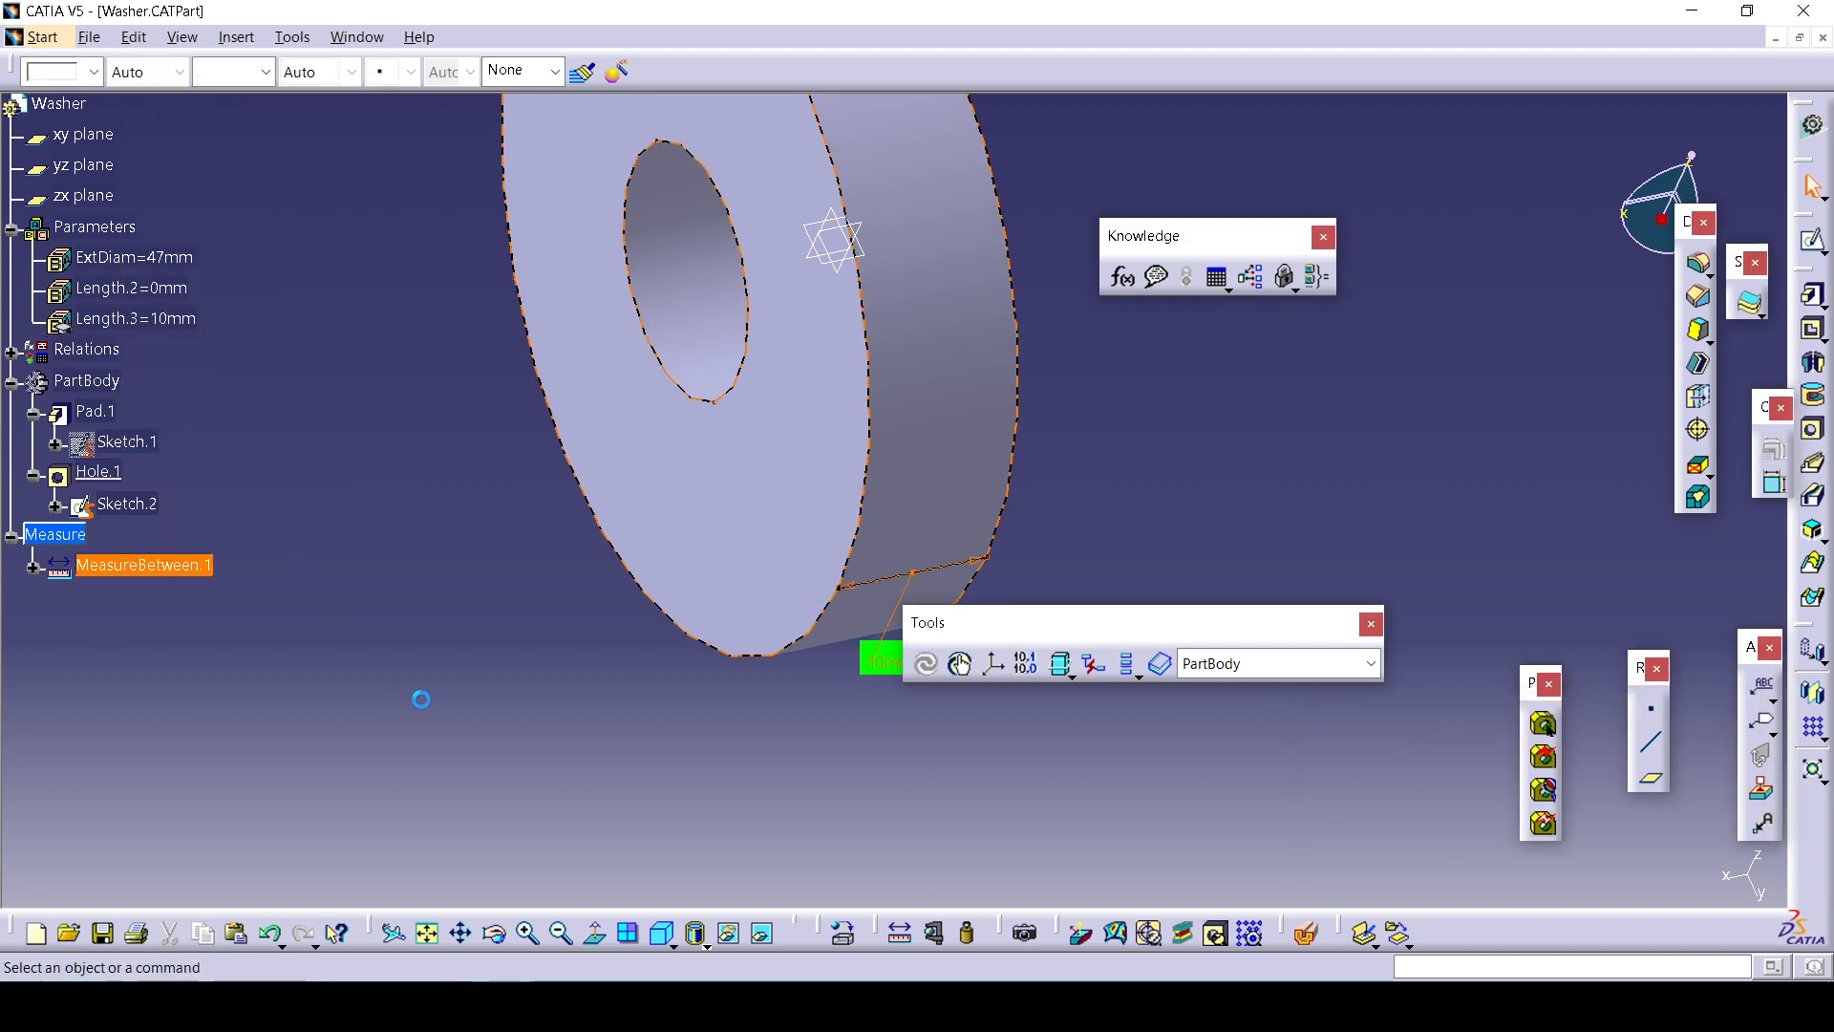
pyautogui.doubleClick(146, 260)
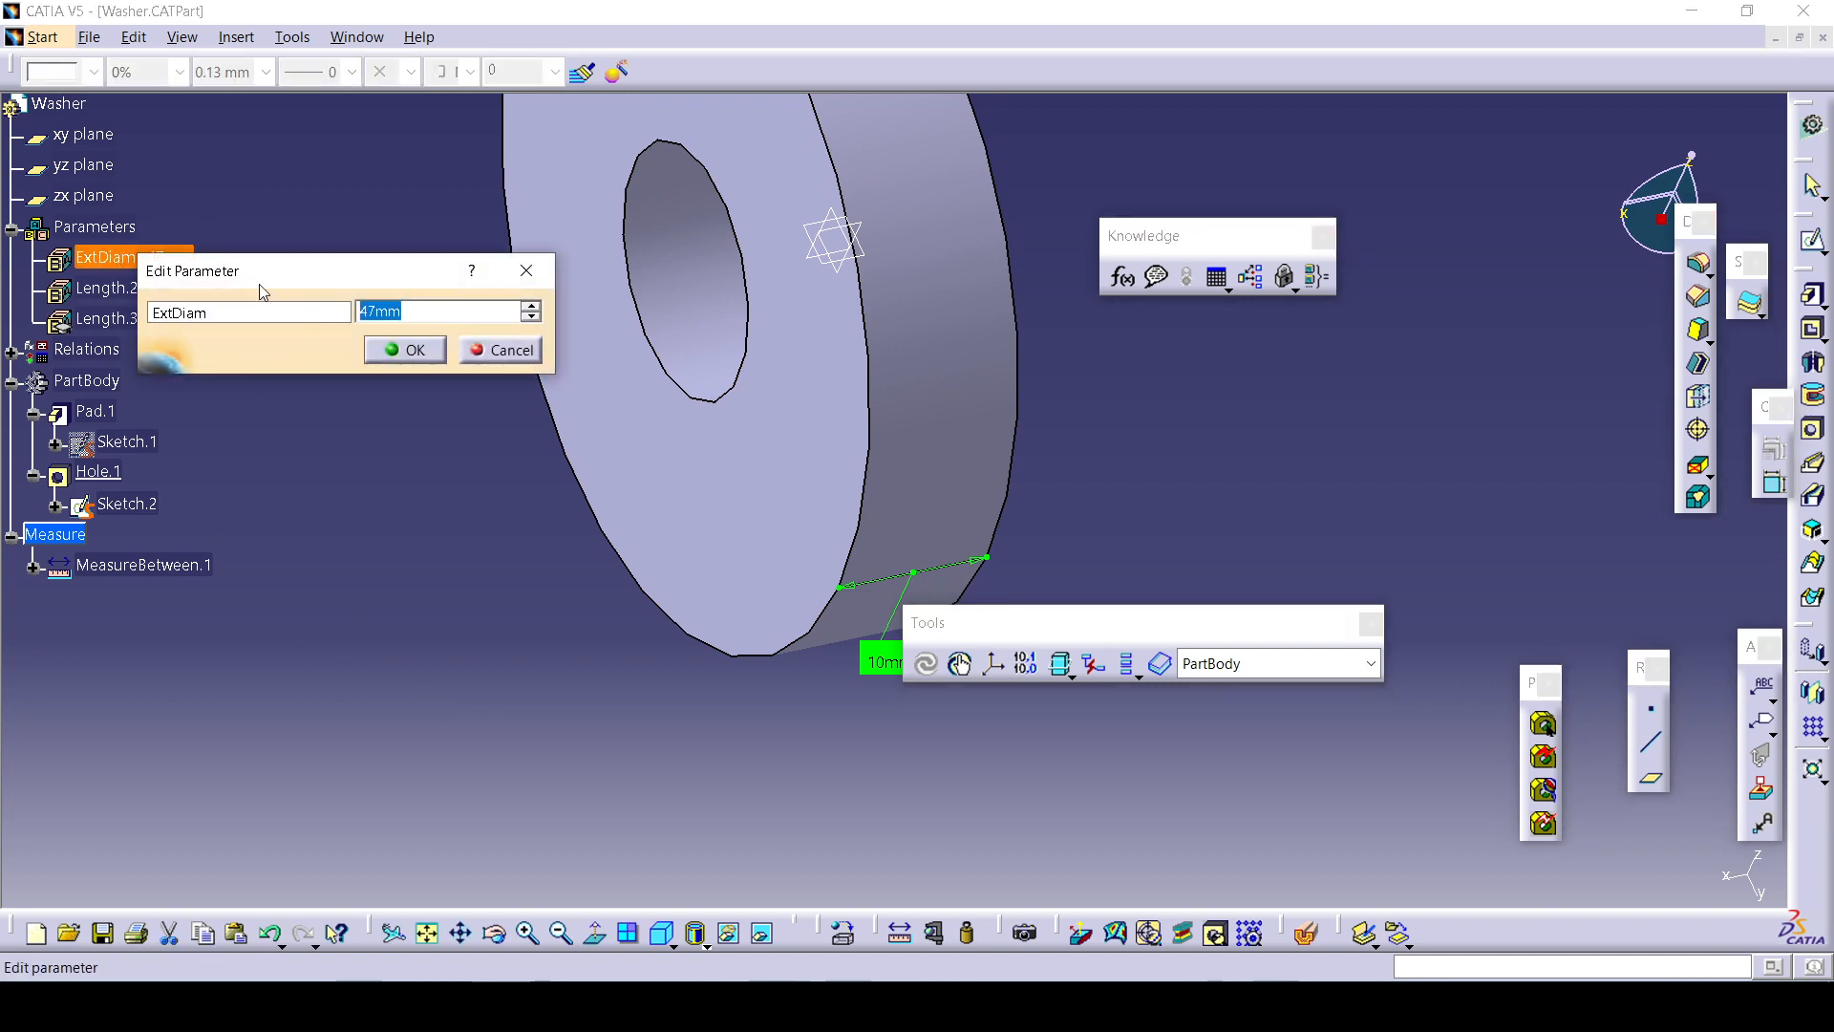
pyautogui.moveTo(242, 279); pyautogui.dragTo(379, 330)
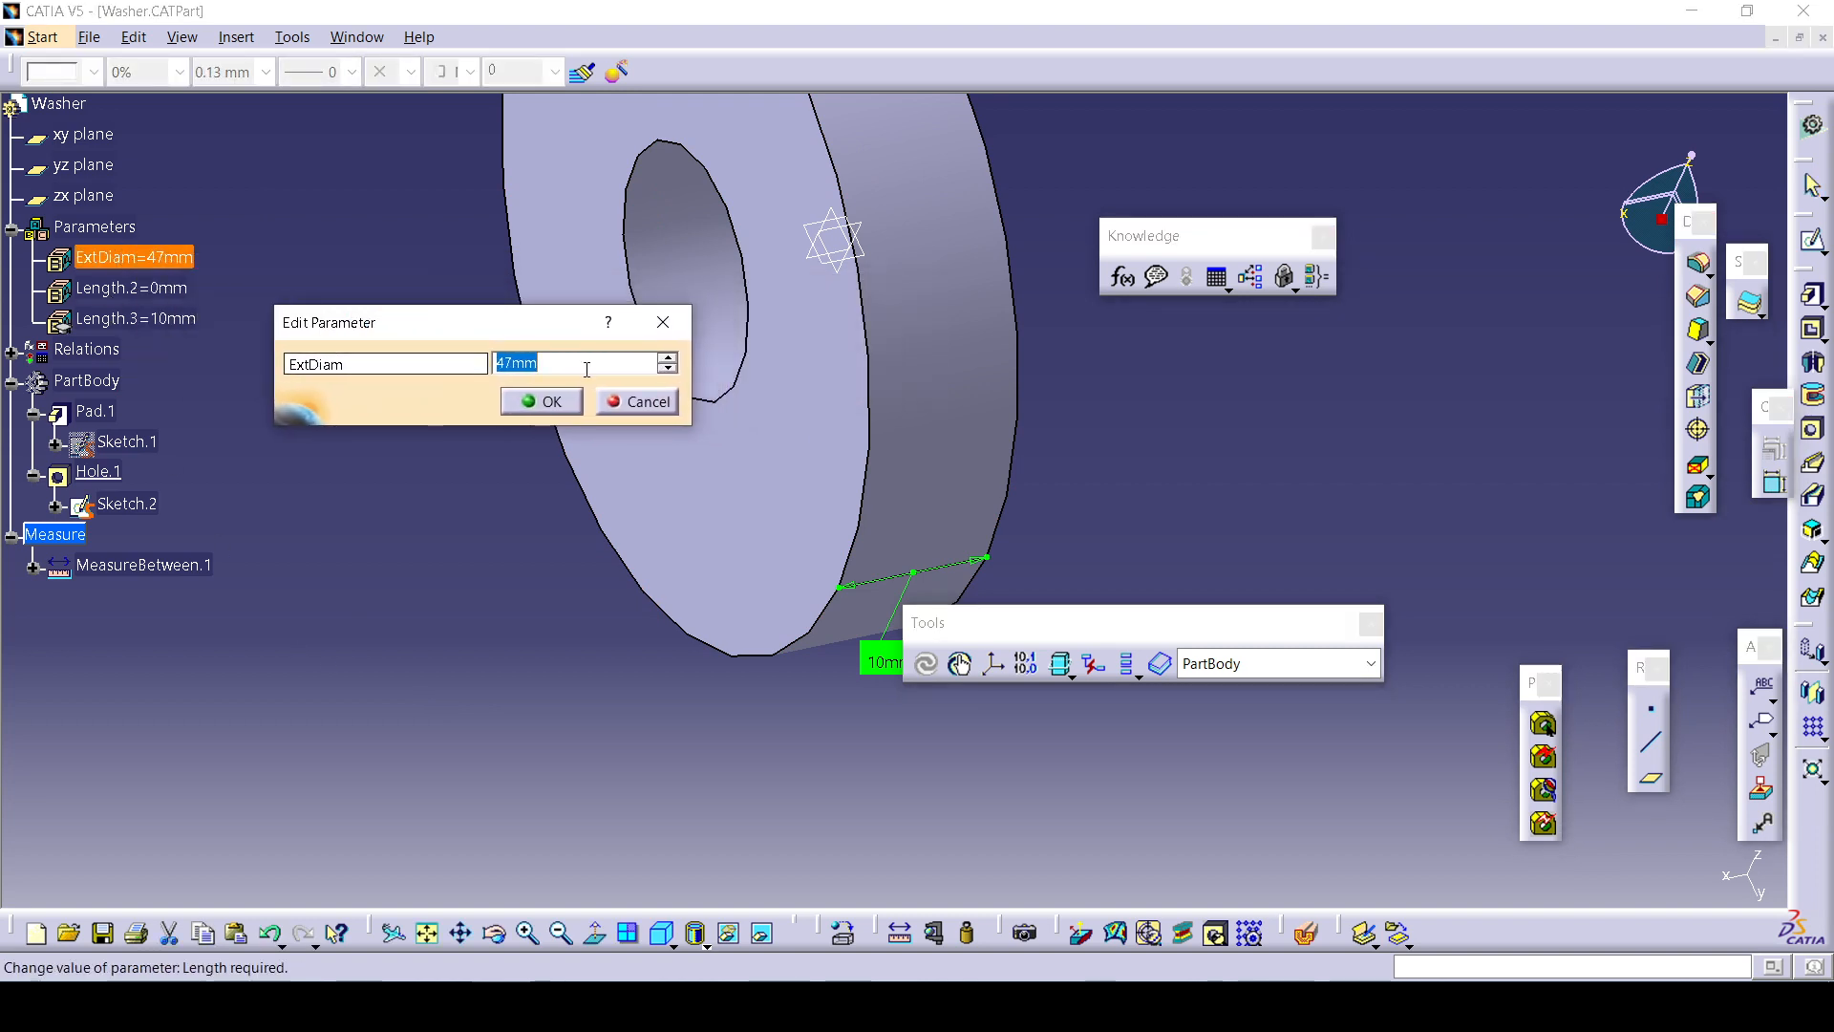
pyautogui.click(637, 401)
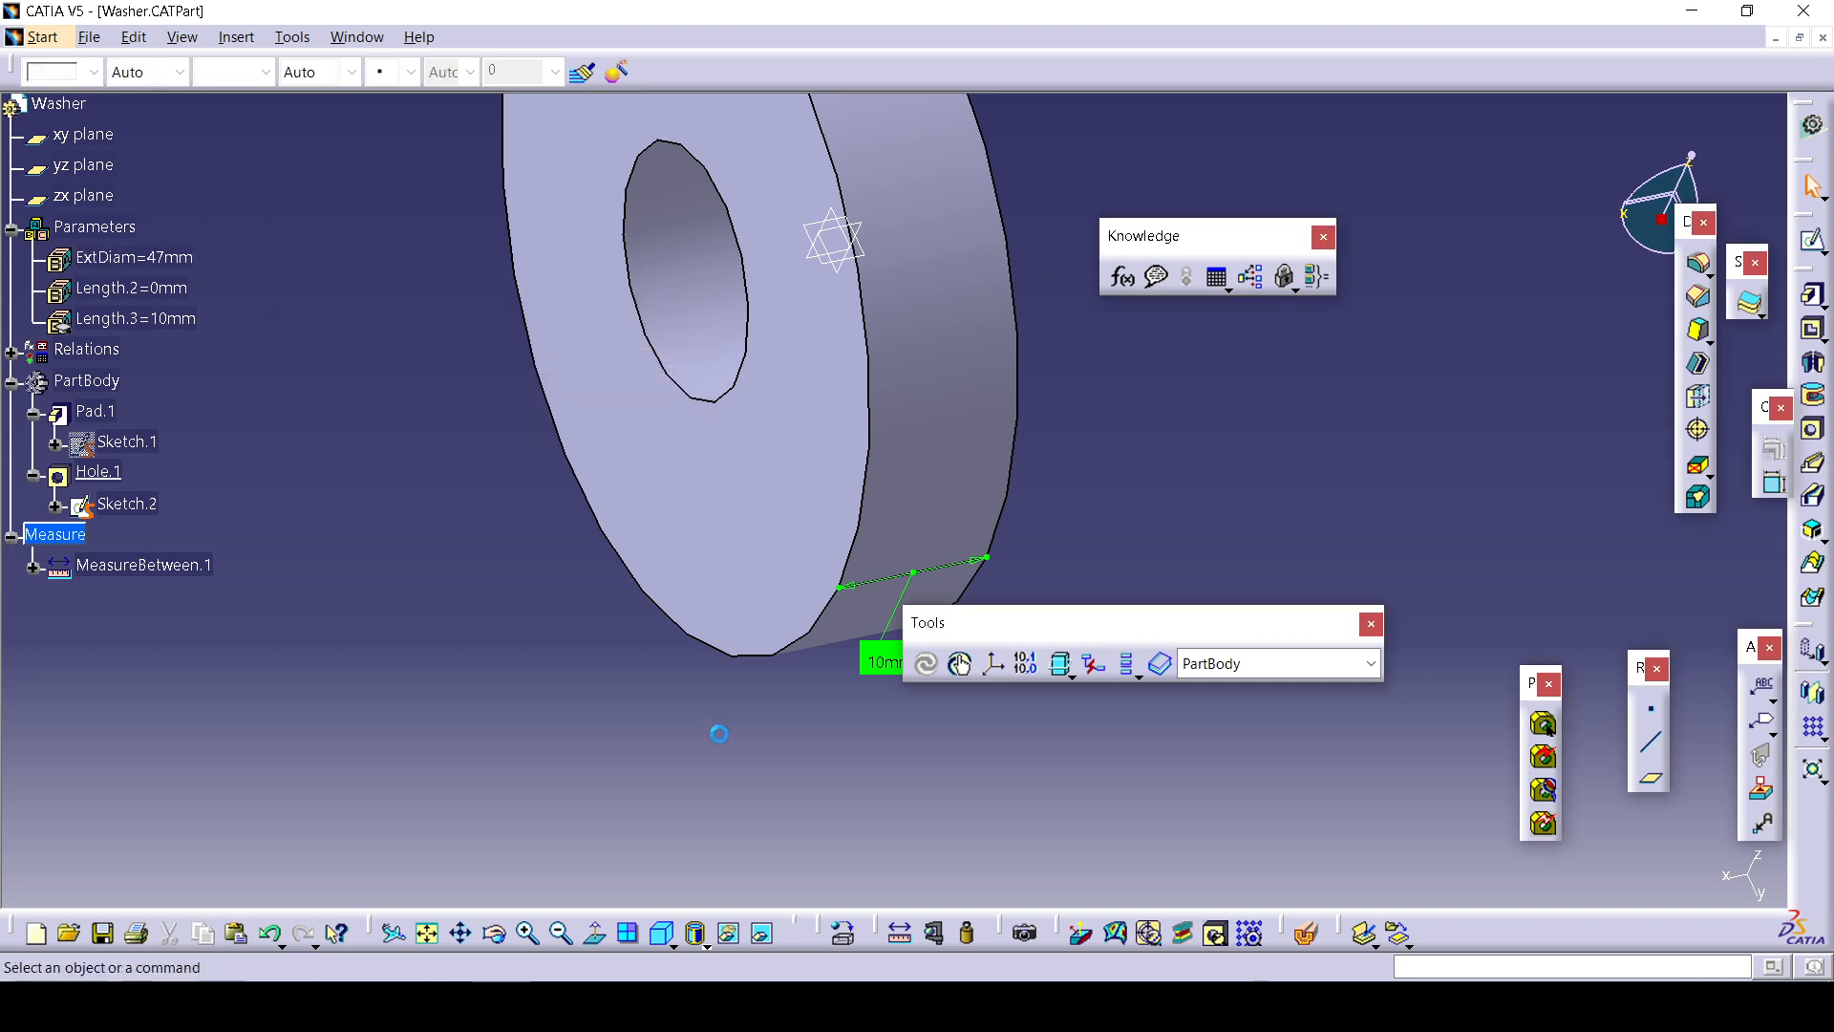
# Set the ExtDiam parameter to 55 mm in the Formulas editor and apply it to the washer.
pyautogui.click(1122, 277)
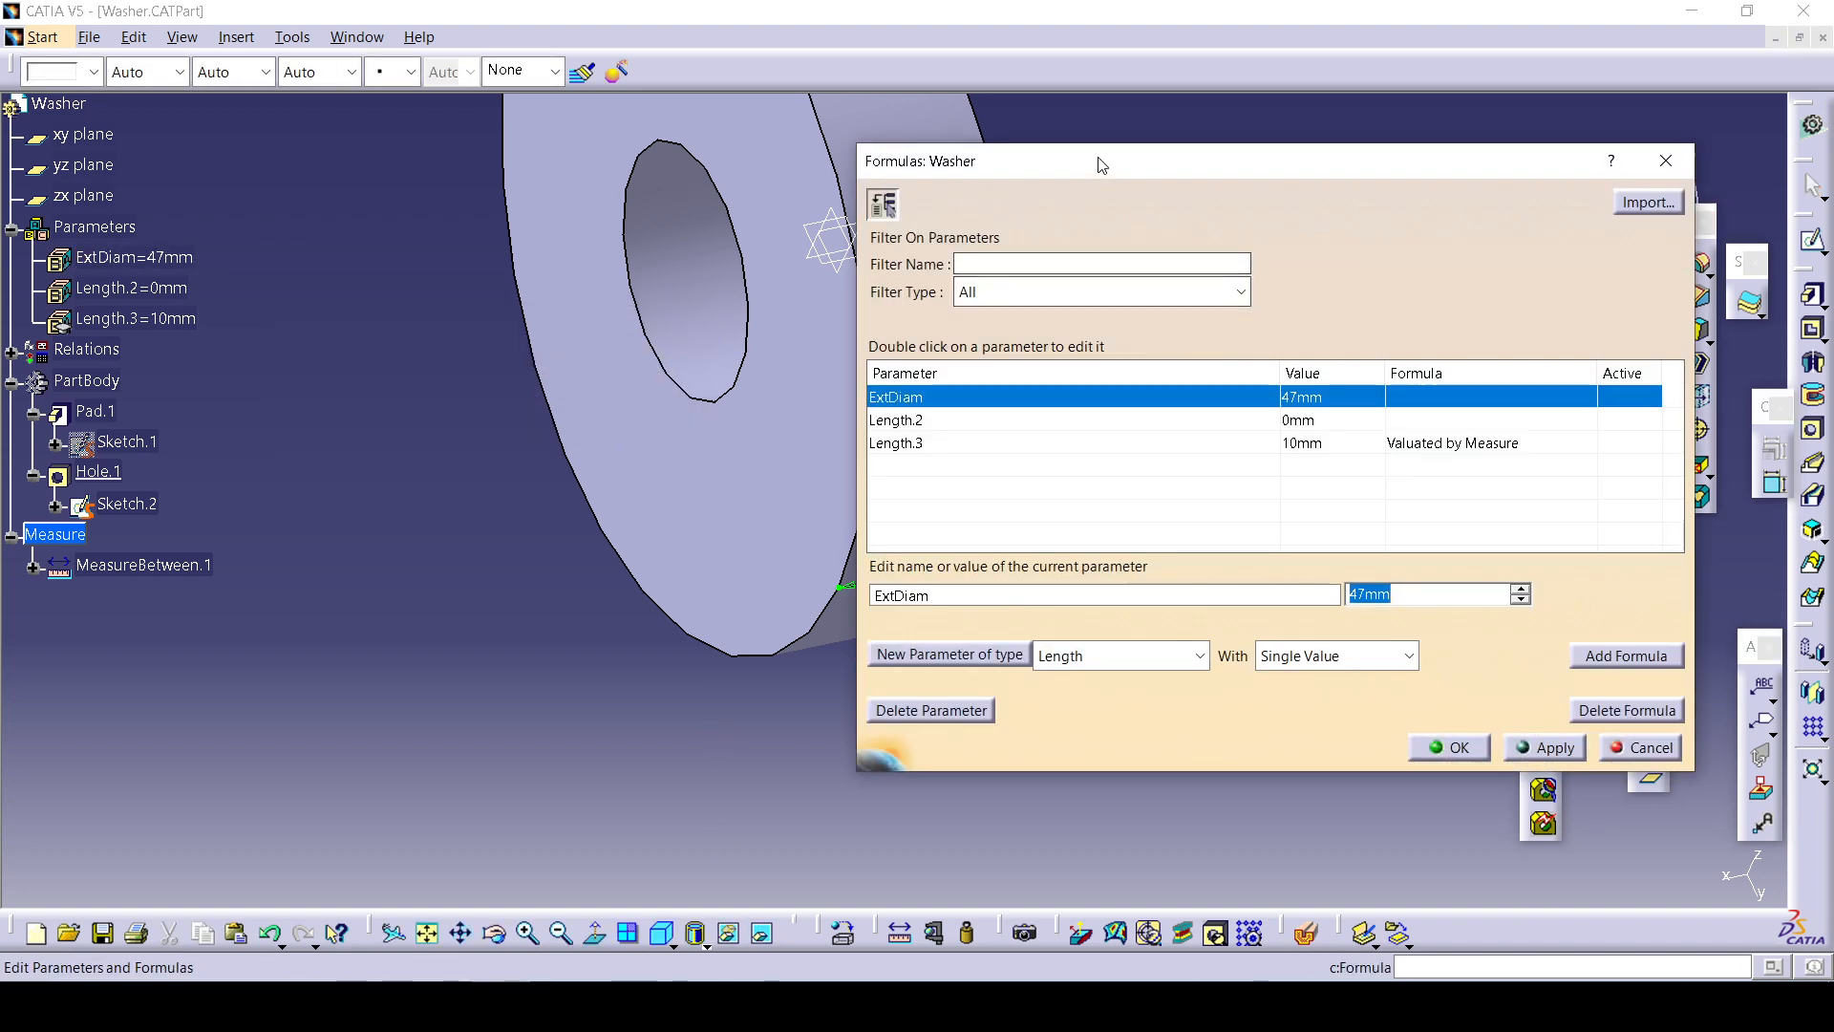
pyautogui.click(154, 265)
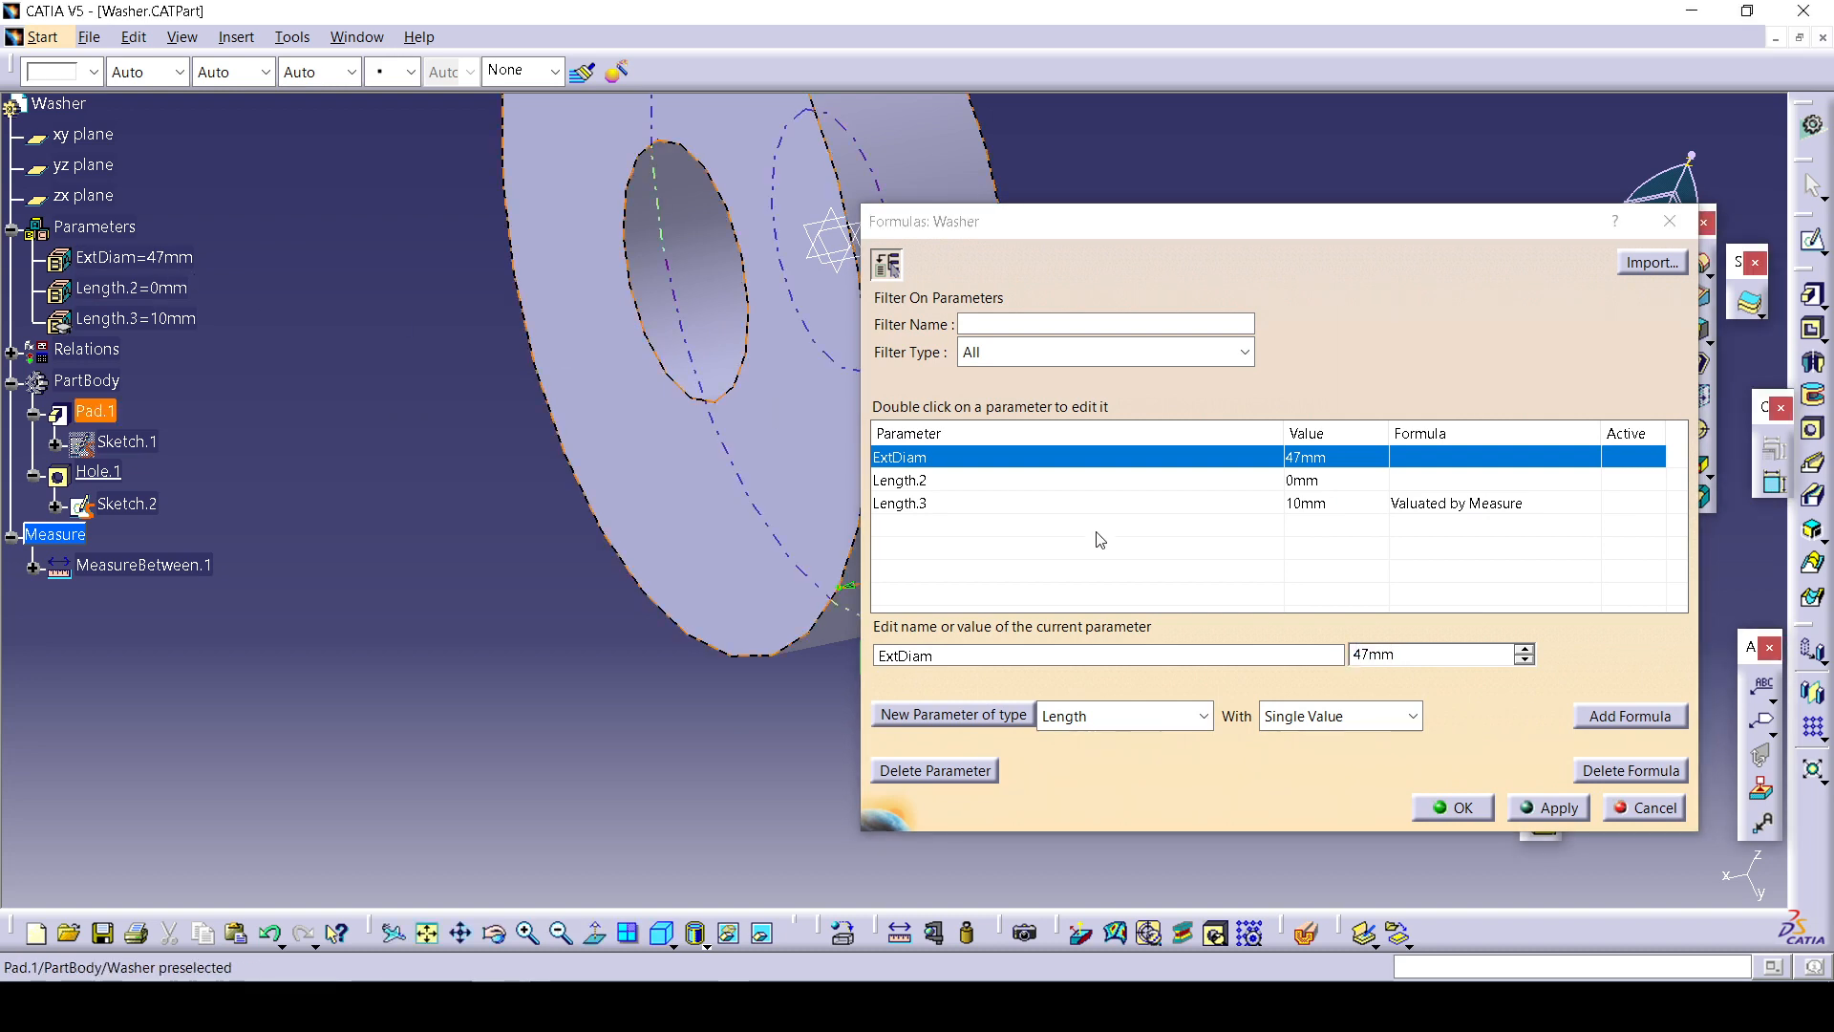
pyautogui.click(1527, 649)
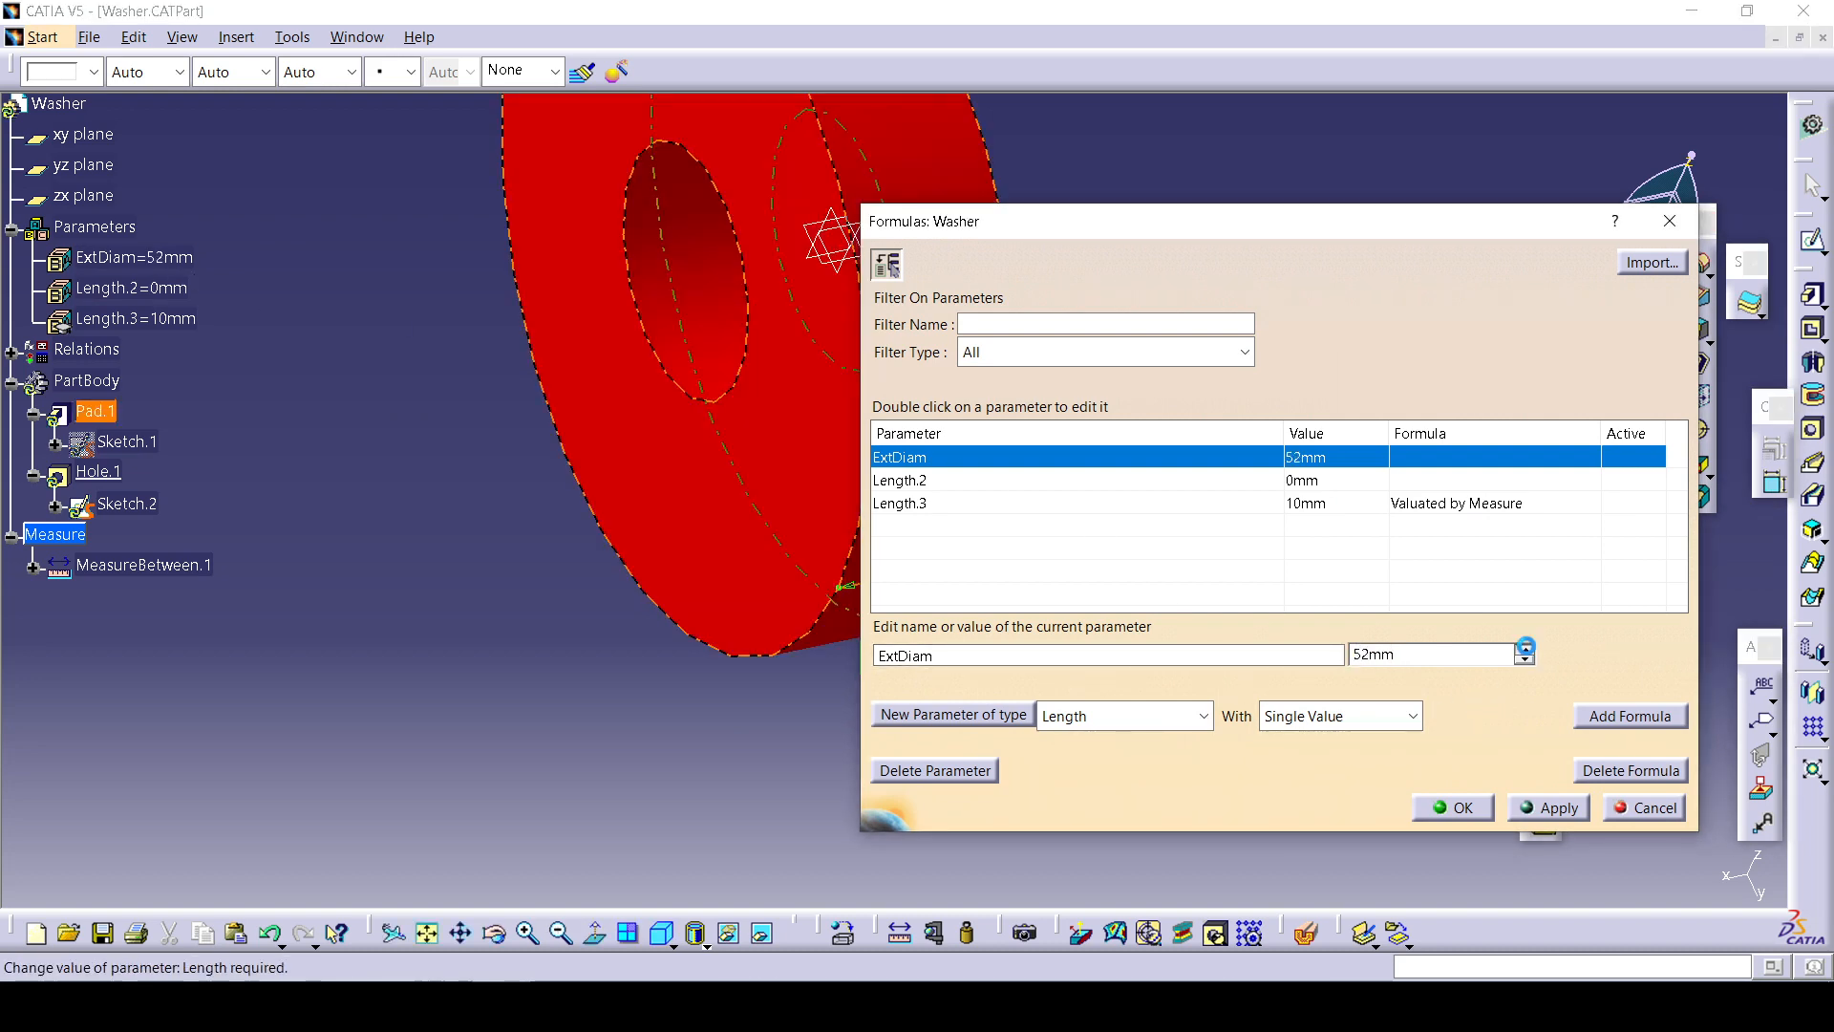
pyautogui.click(1527, 650)
pyautogui.click(1548, 807)
pyautogui.click(1472, 812)
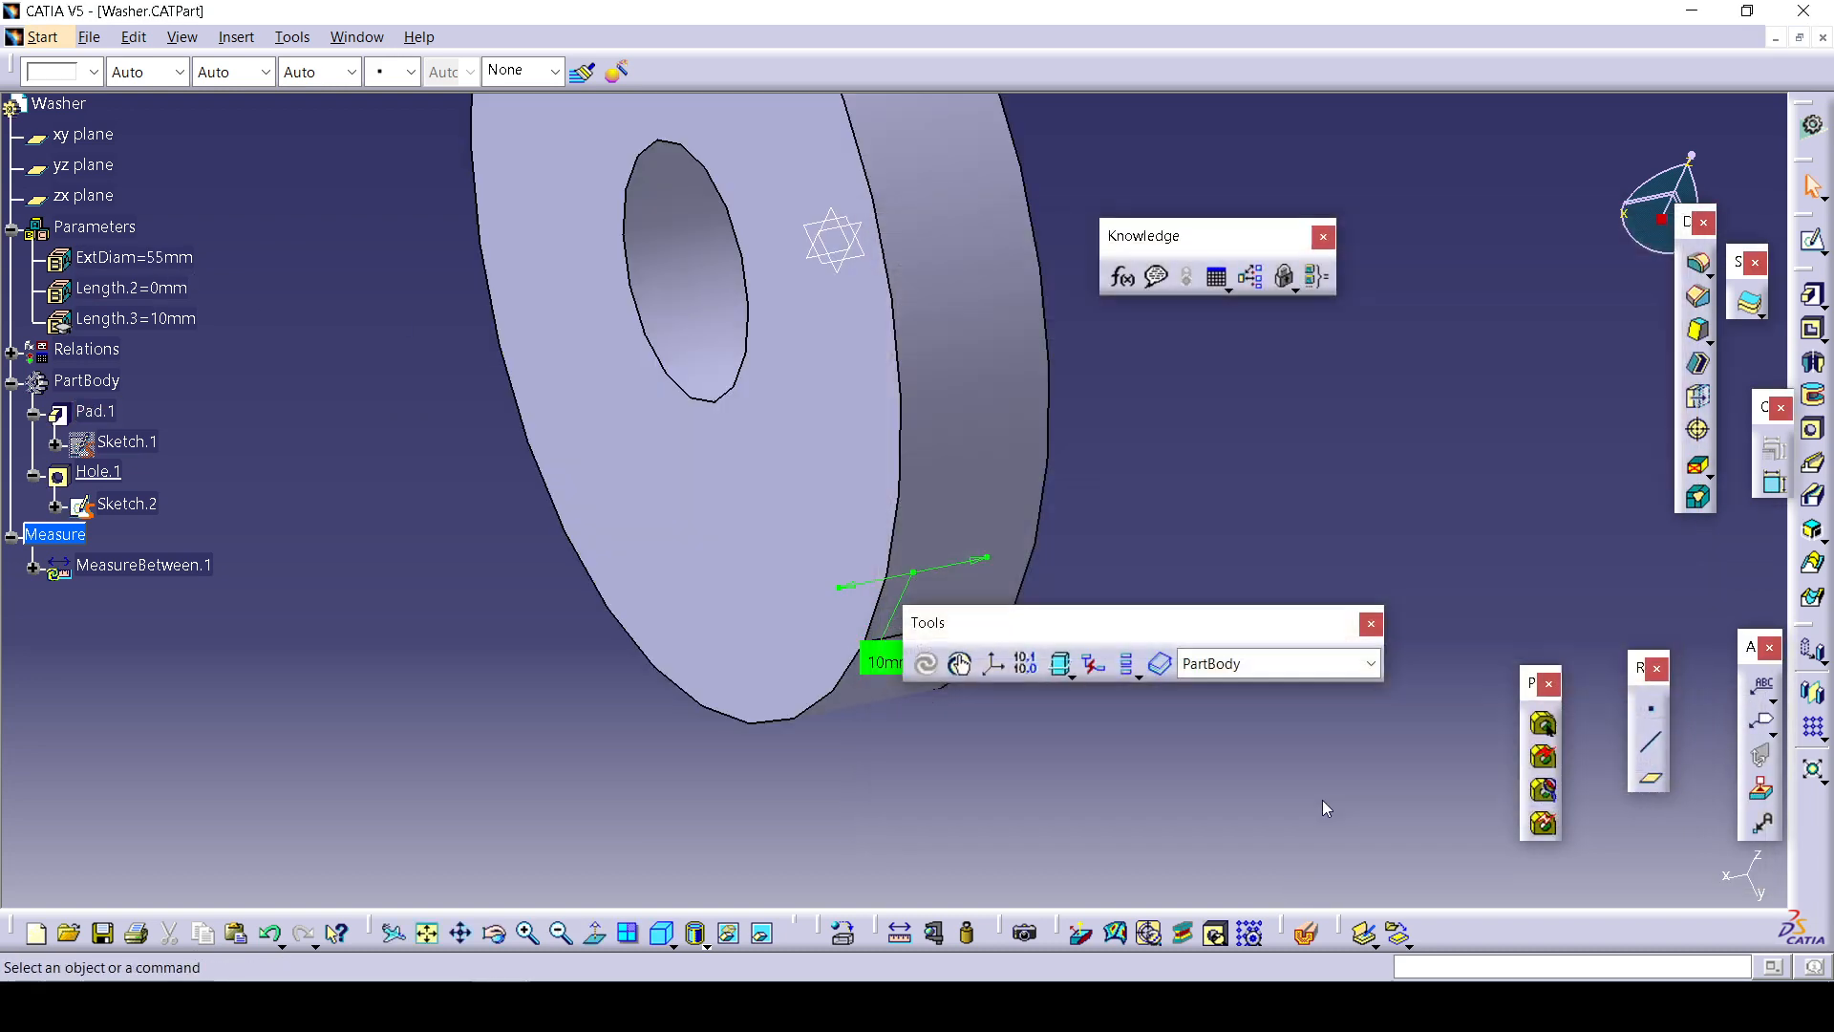
# Refresh the MeasureBetween.1 measure on the enlarged washer with a local update.
pyautogui.moveTo(307, 410); pyautogui.dragTo(305, 458, button='middle')
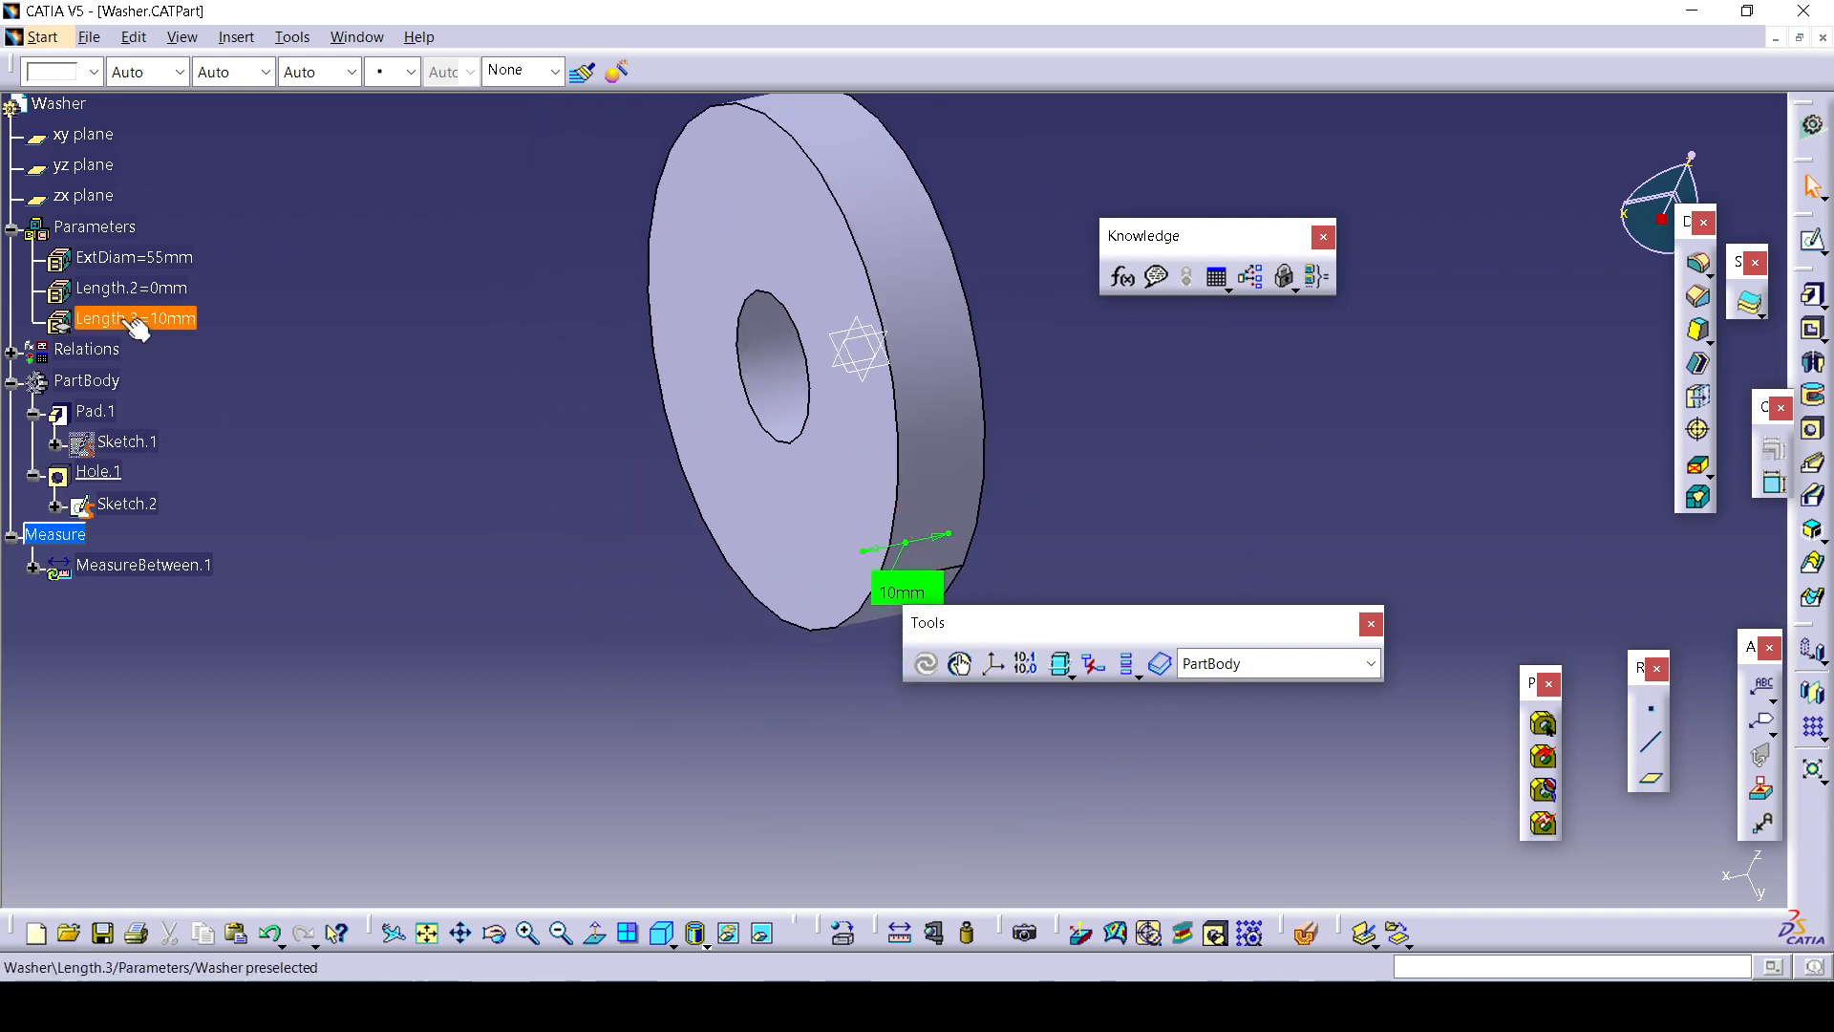
pyautogui.rightClick(143, 565)
pyautogui.click(214, 470)
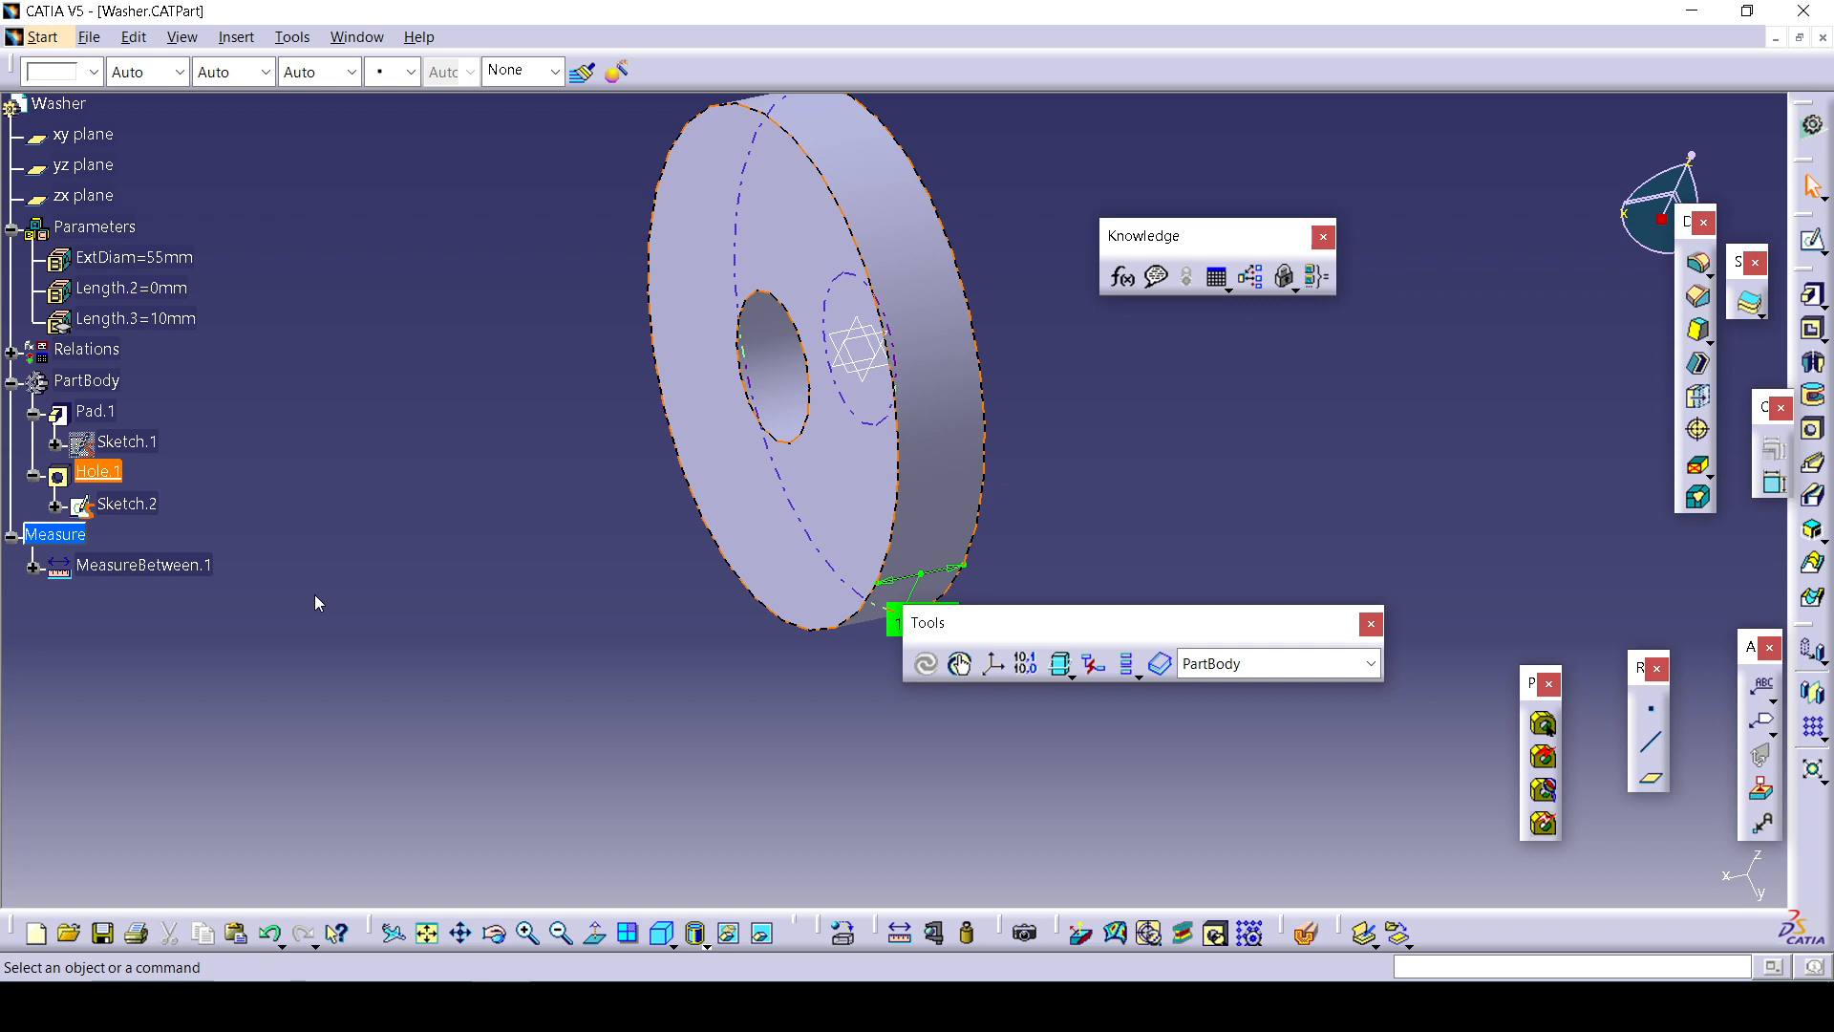
pyautogui.moveTo(485, 600); pyautogui.dragTo(411, 538, button='middle')
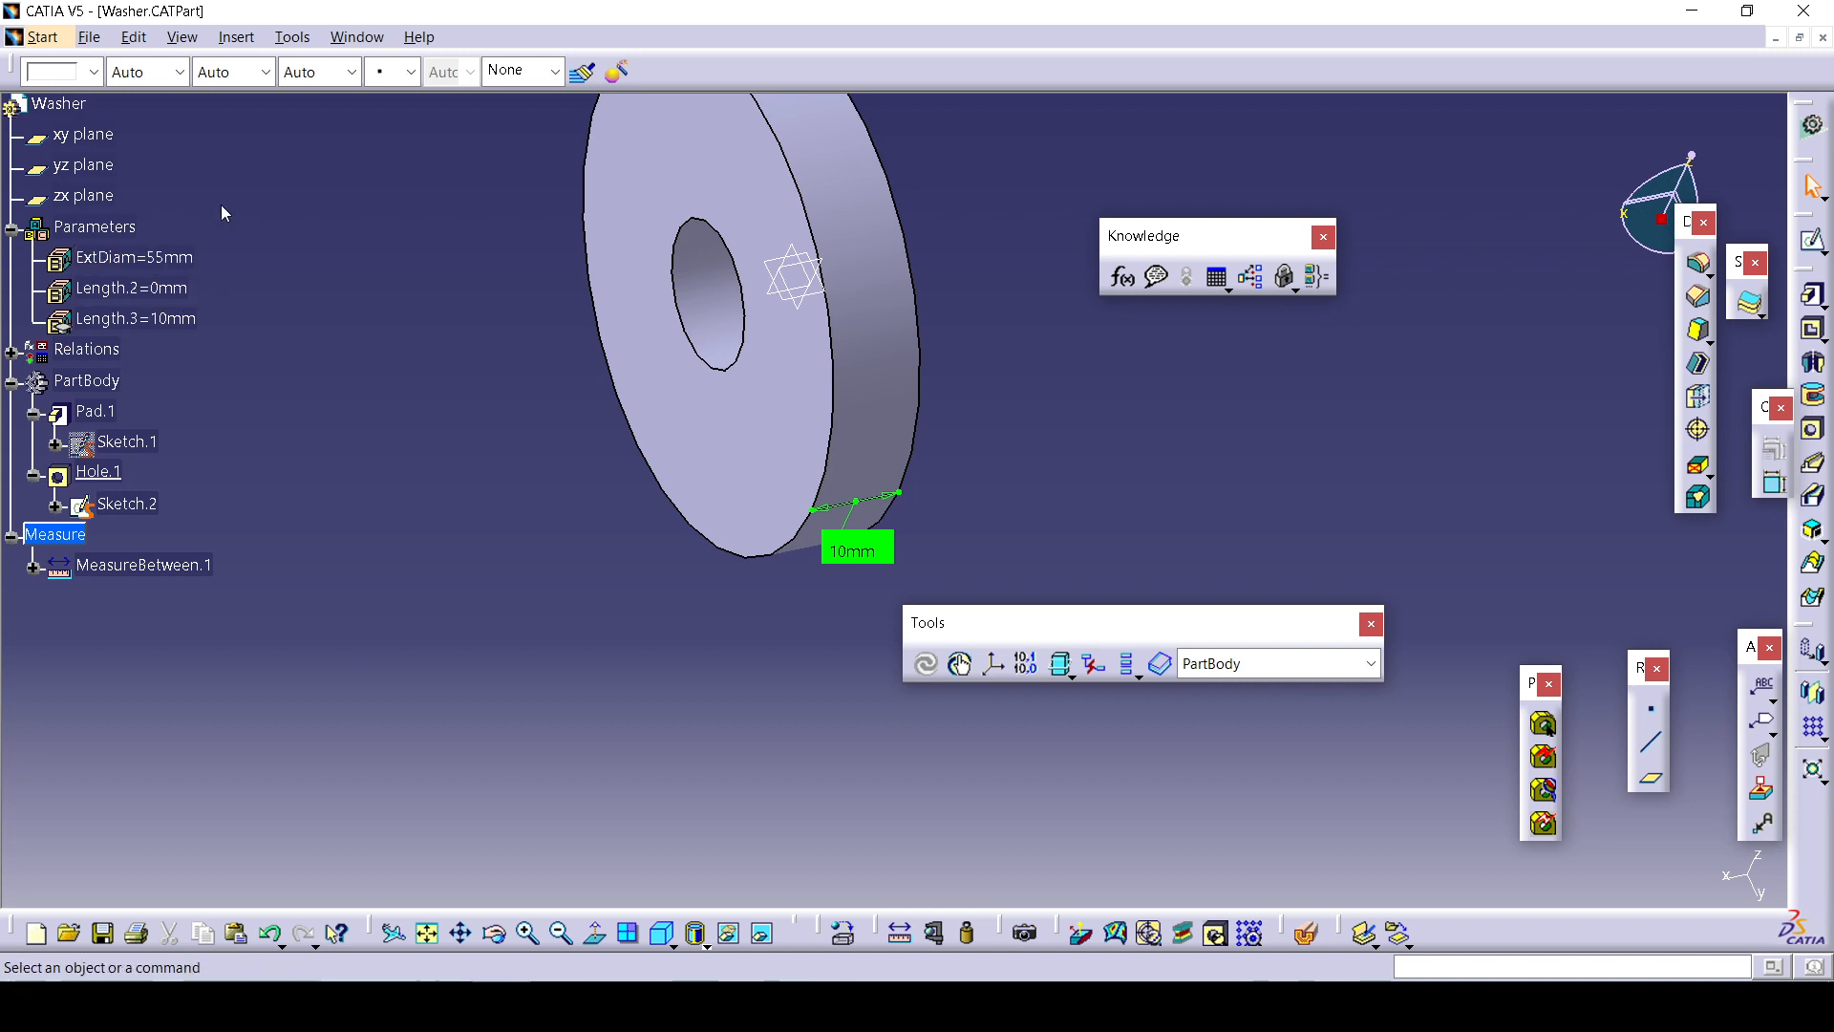
pyautogui.moveTo(804, 588); pyautogui.dragTo(726, 664, button='middle')
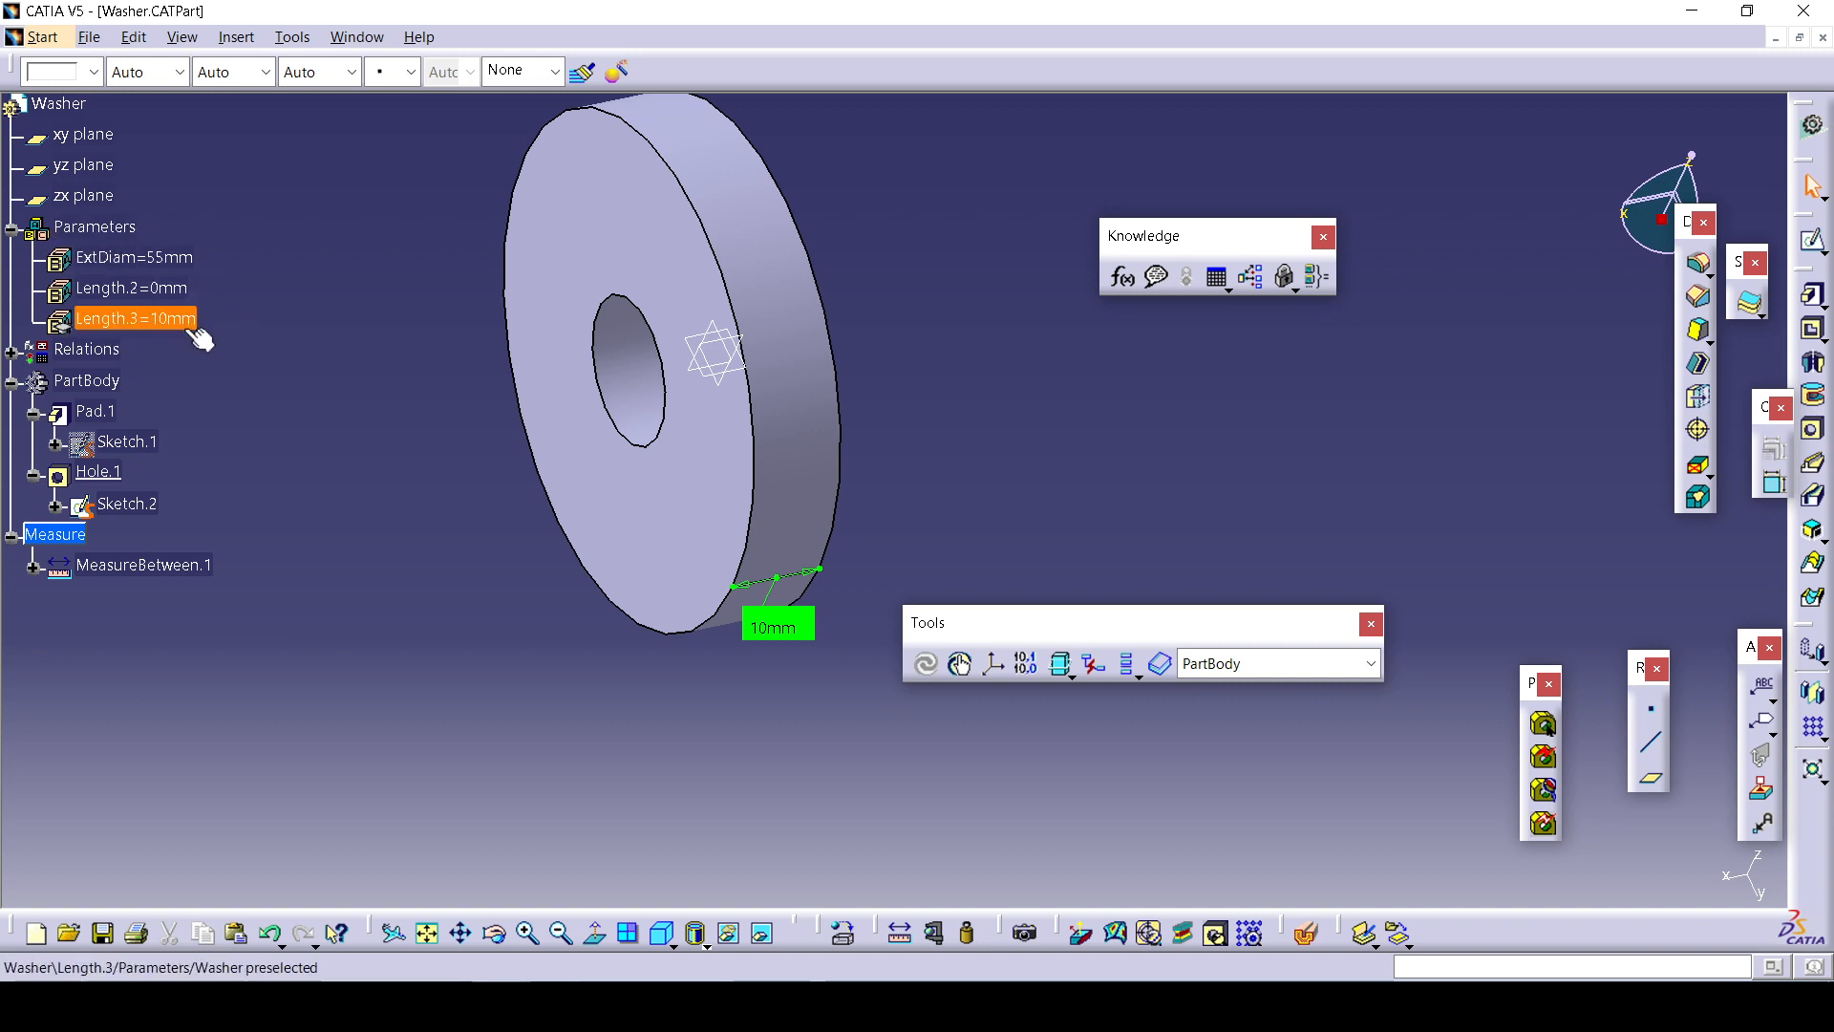
pyautogui.doubleClick(132, 324)
pyautogui.rightClick(109, 323)
pyautogui.click(244, 269)
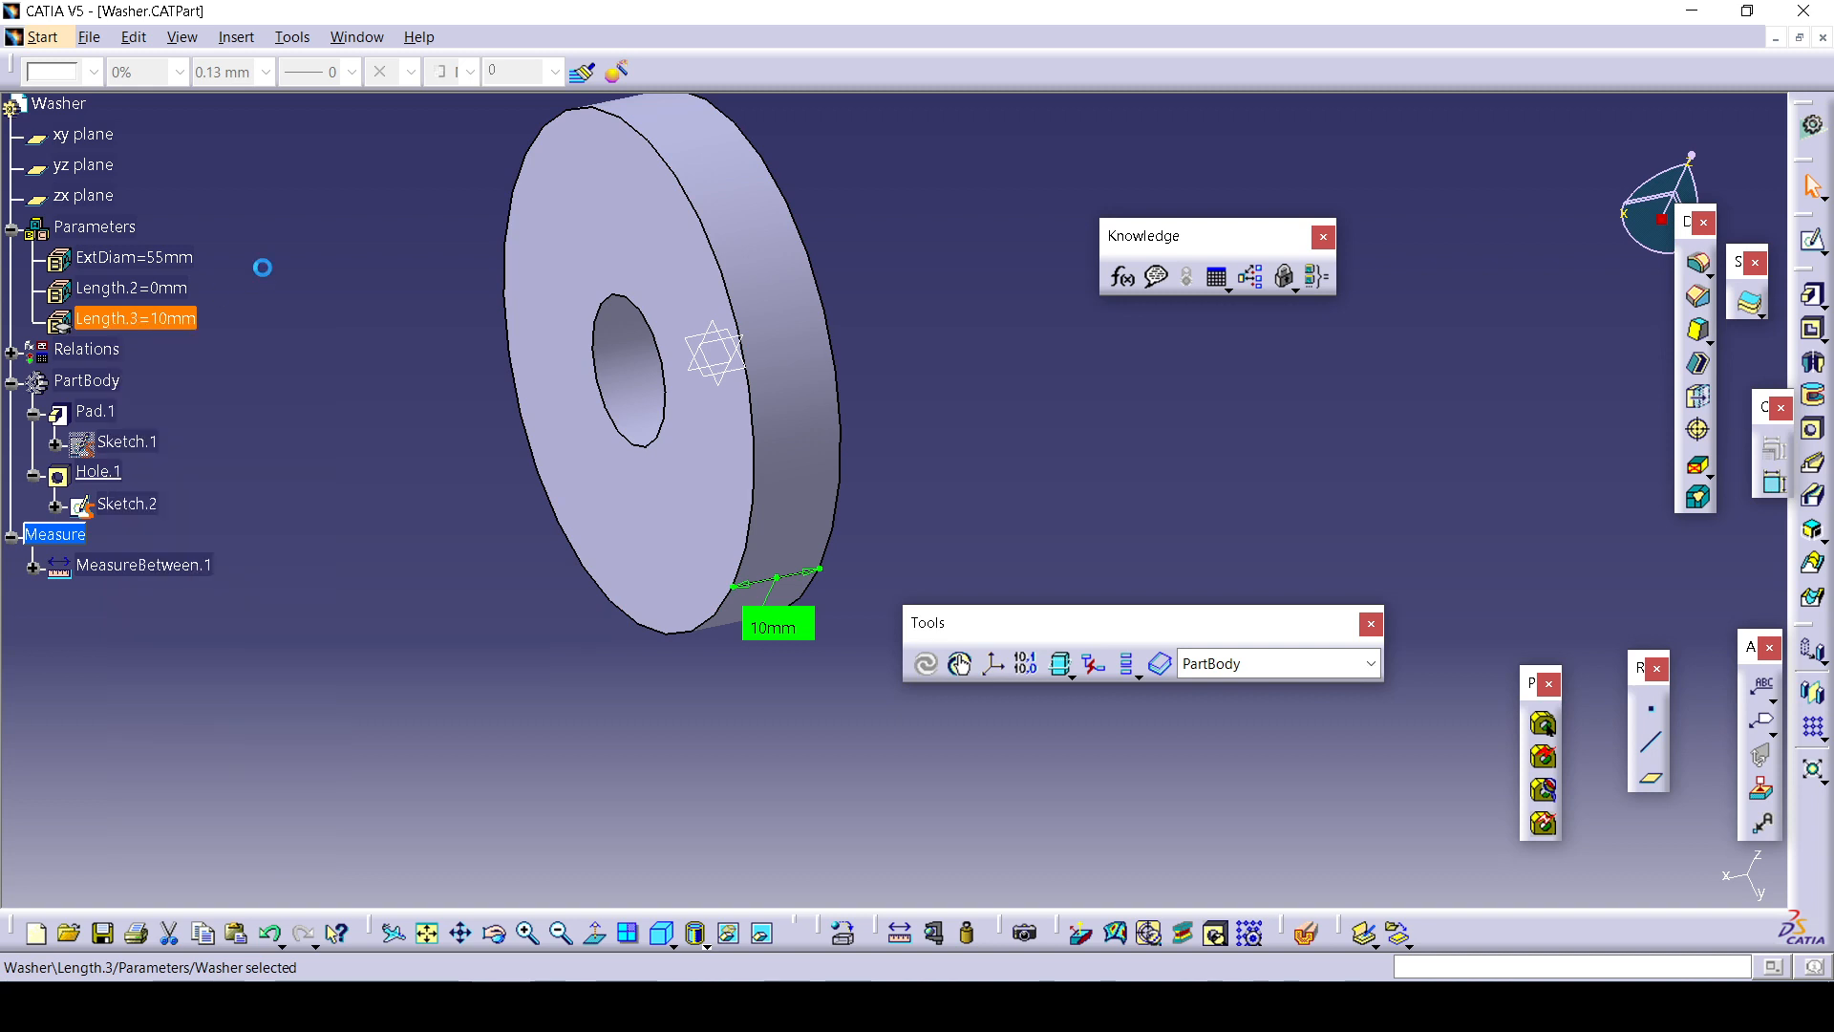
# Reduce the washer's ExtDiam parameter to 46 mm and apply the change.
pyautogui.doubleClick(146, 258)
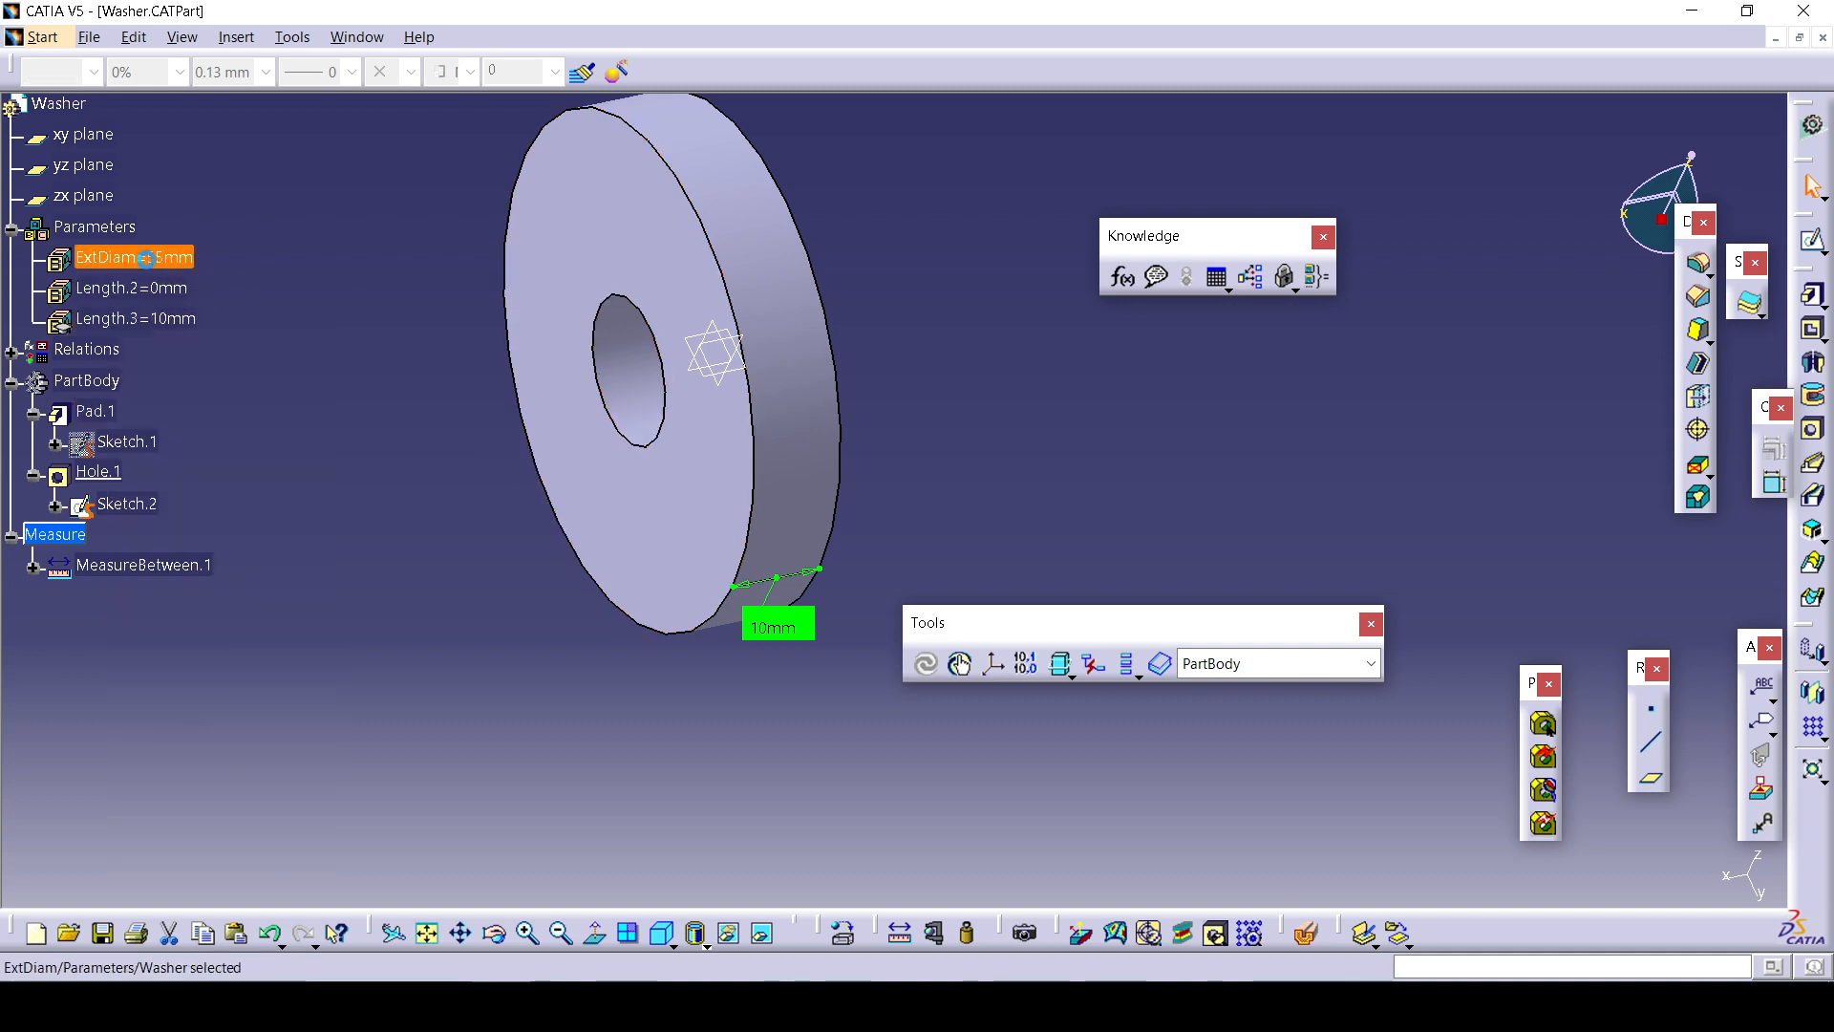
pyautogui.click(545, 325)
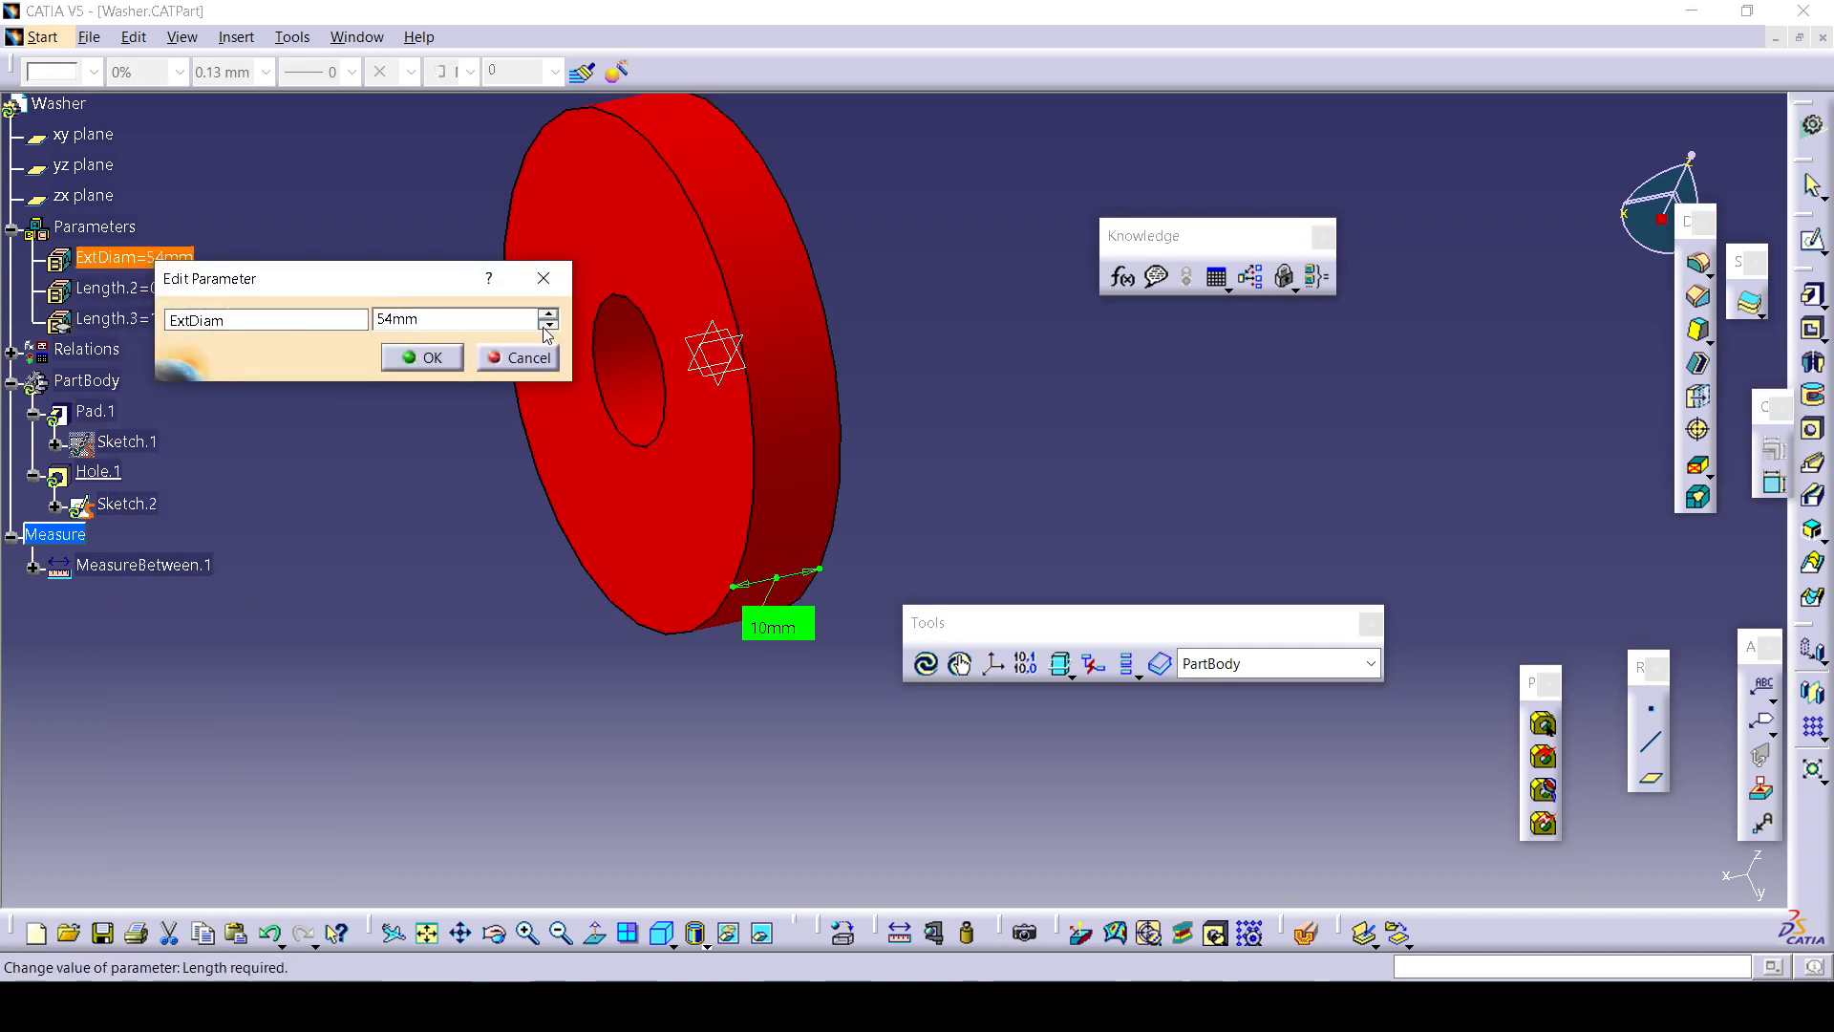
pyautogui.click(422, 357)
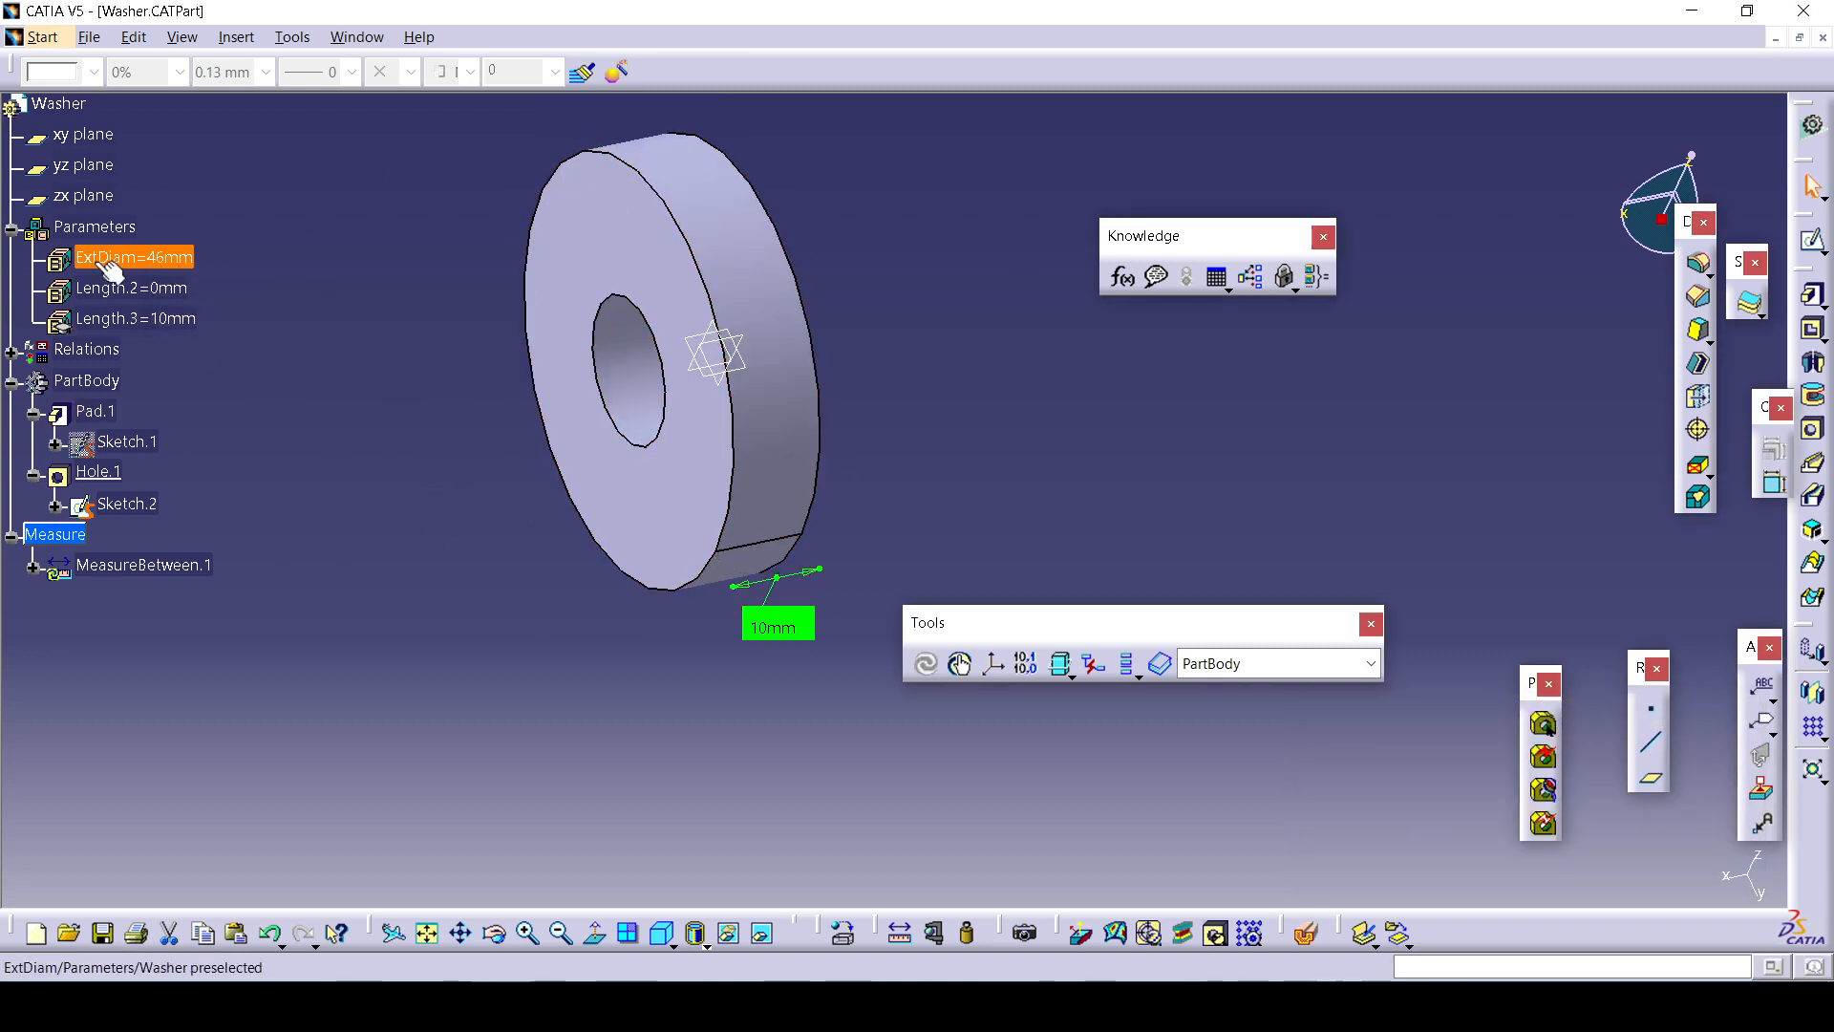
pyautogui.click(1066, 796)
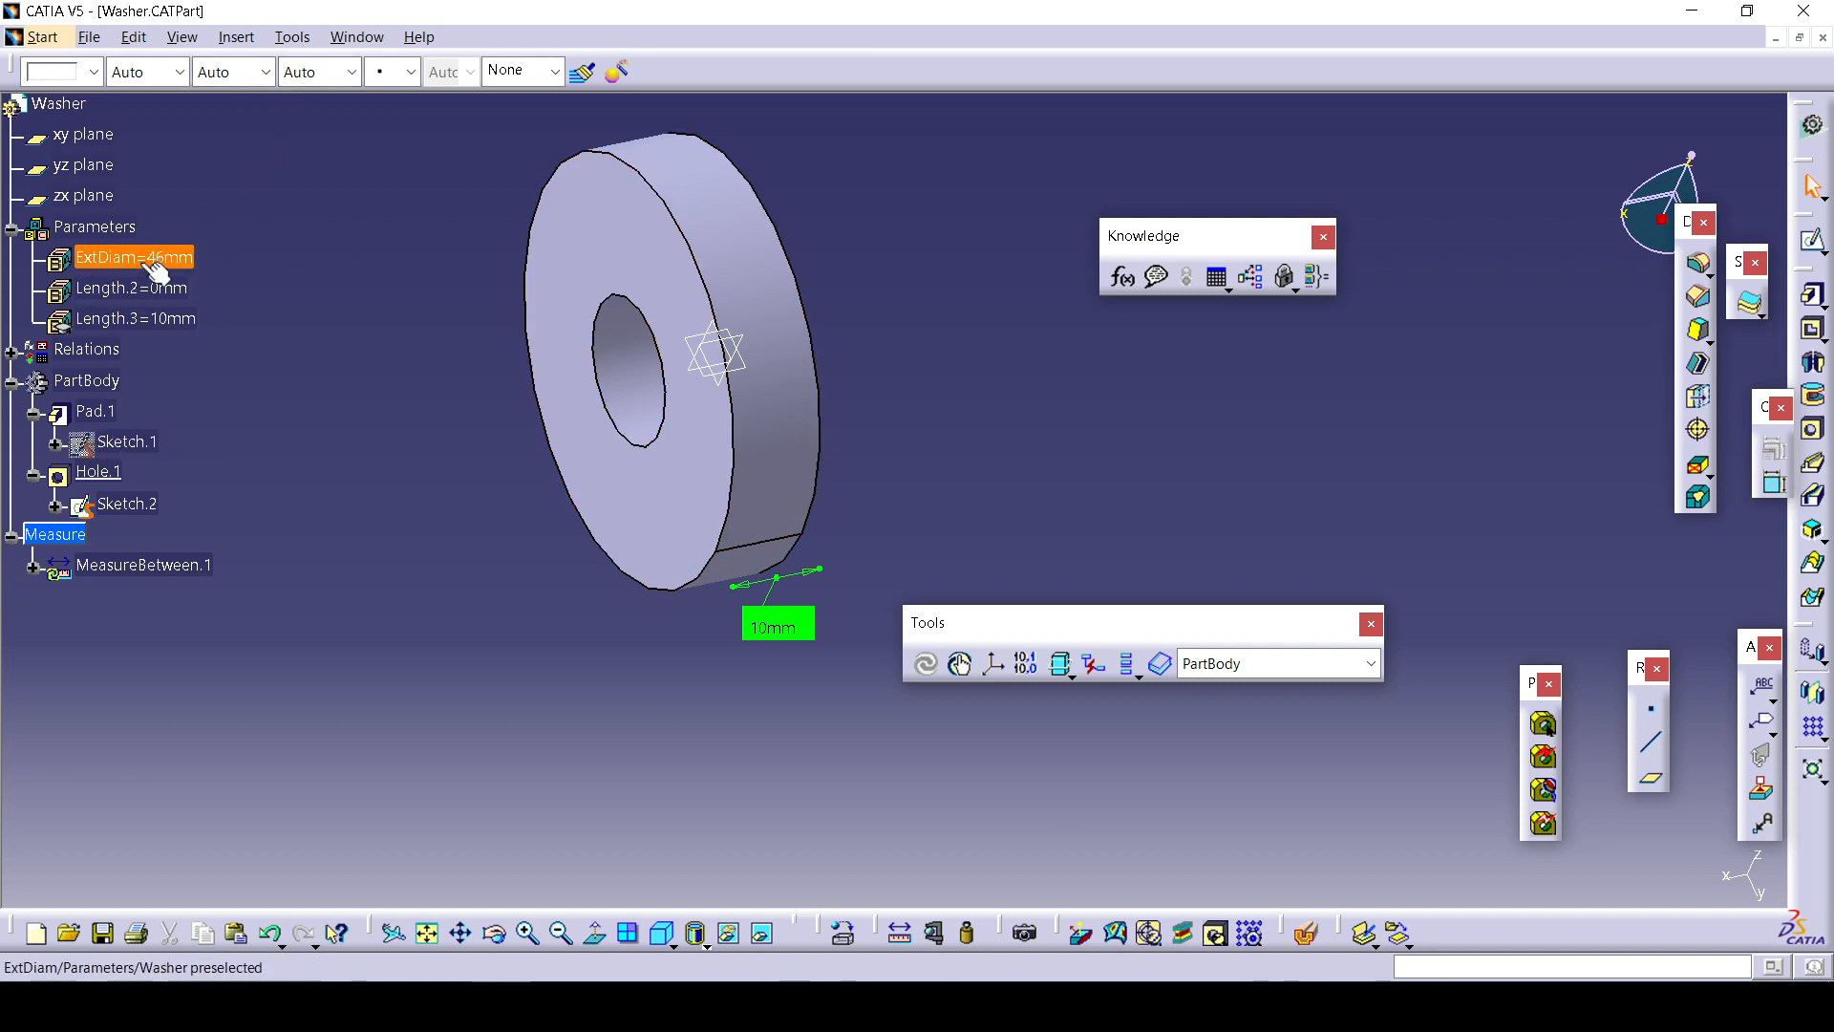
# Open the program options and browse the settings tree, expanding the Infrastructure and Mechanical Design categories.
pyautogui.click(293, 38)
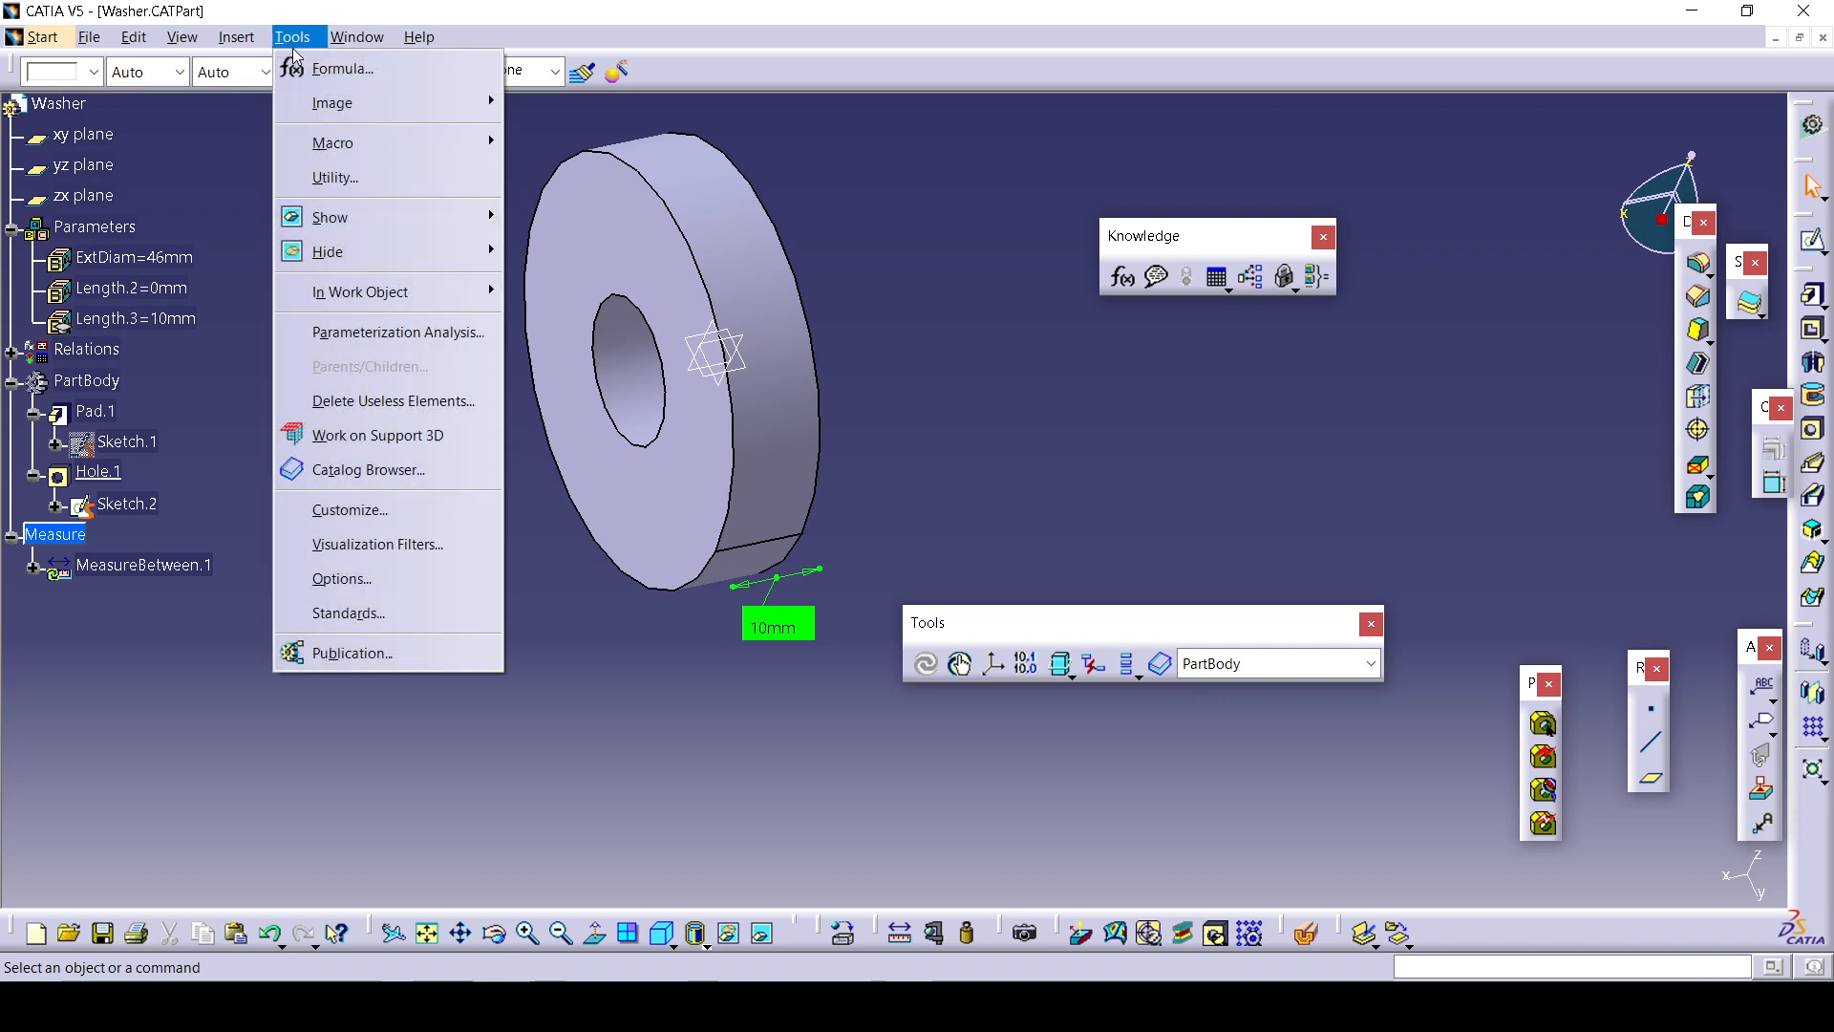
pyautogui.click(372, 587)
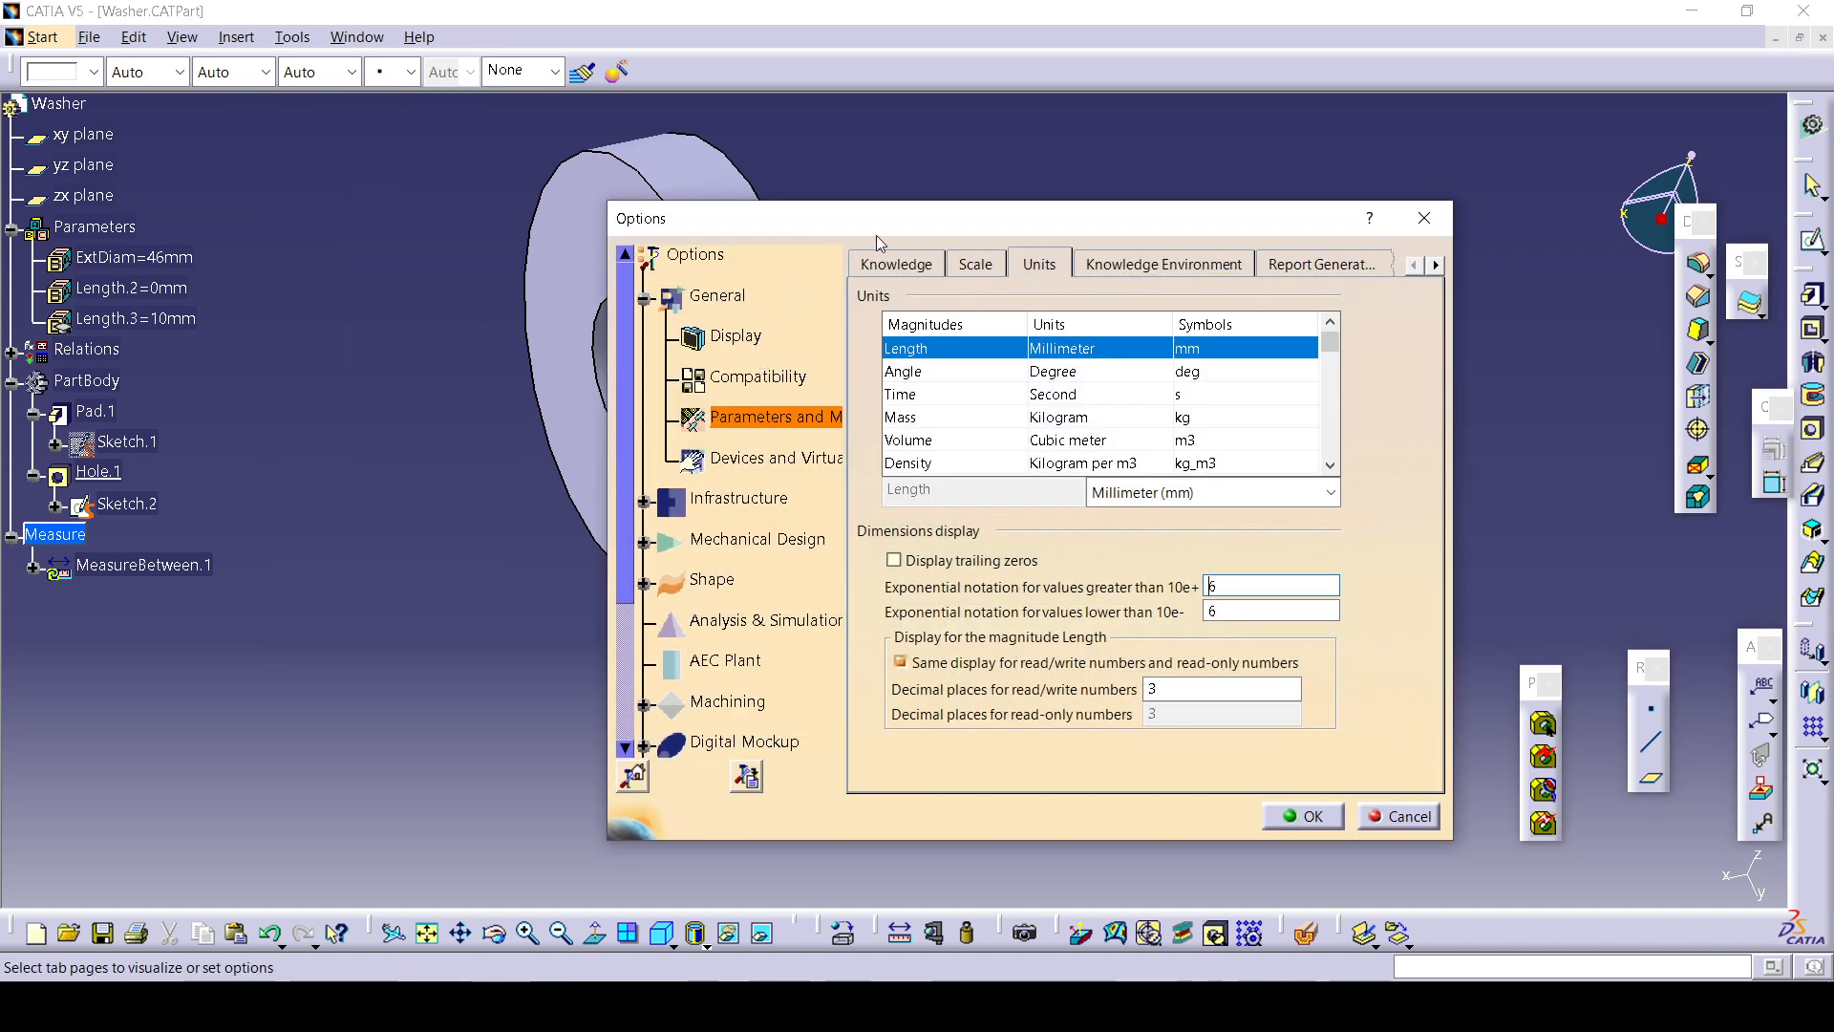
pyautogui.moveTo(875, 235); pyautogui.dragTo(1077, 246)
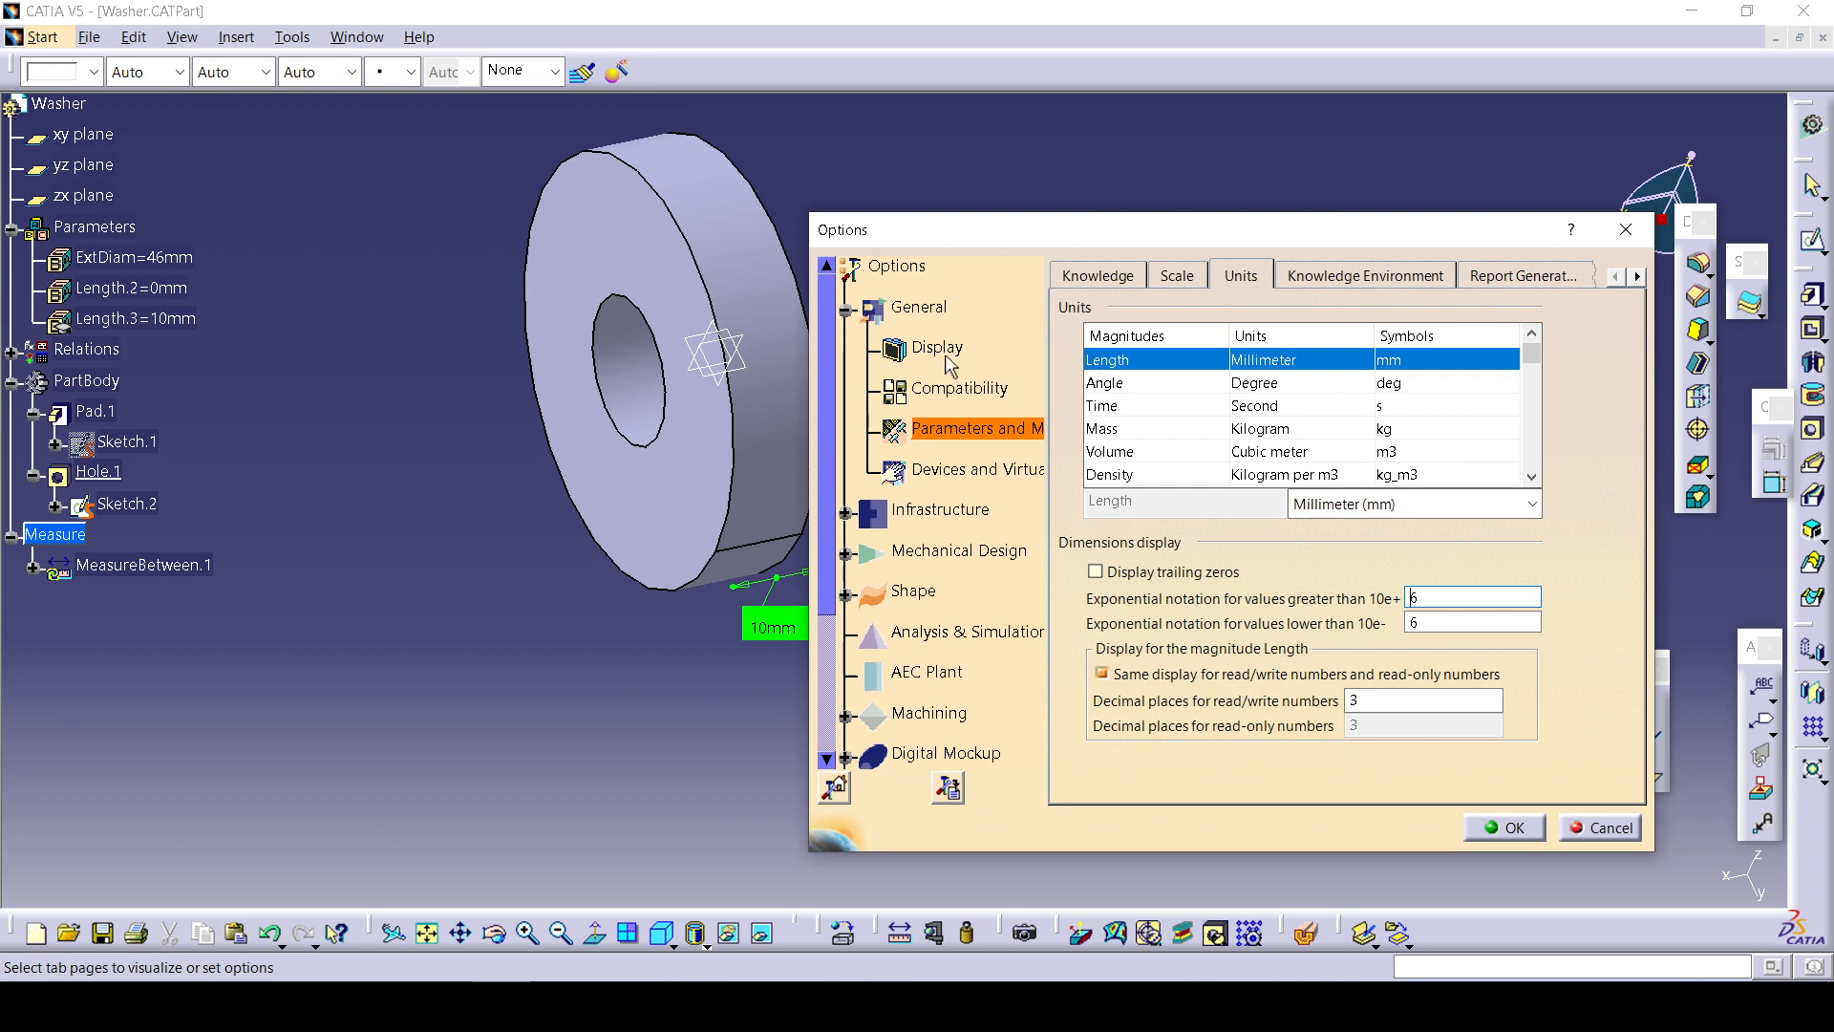
pyautogui.click(845, 513)
pyautogui.scroll(-1, 936, 726)
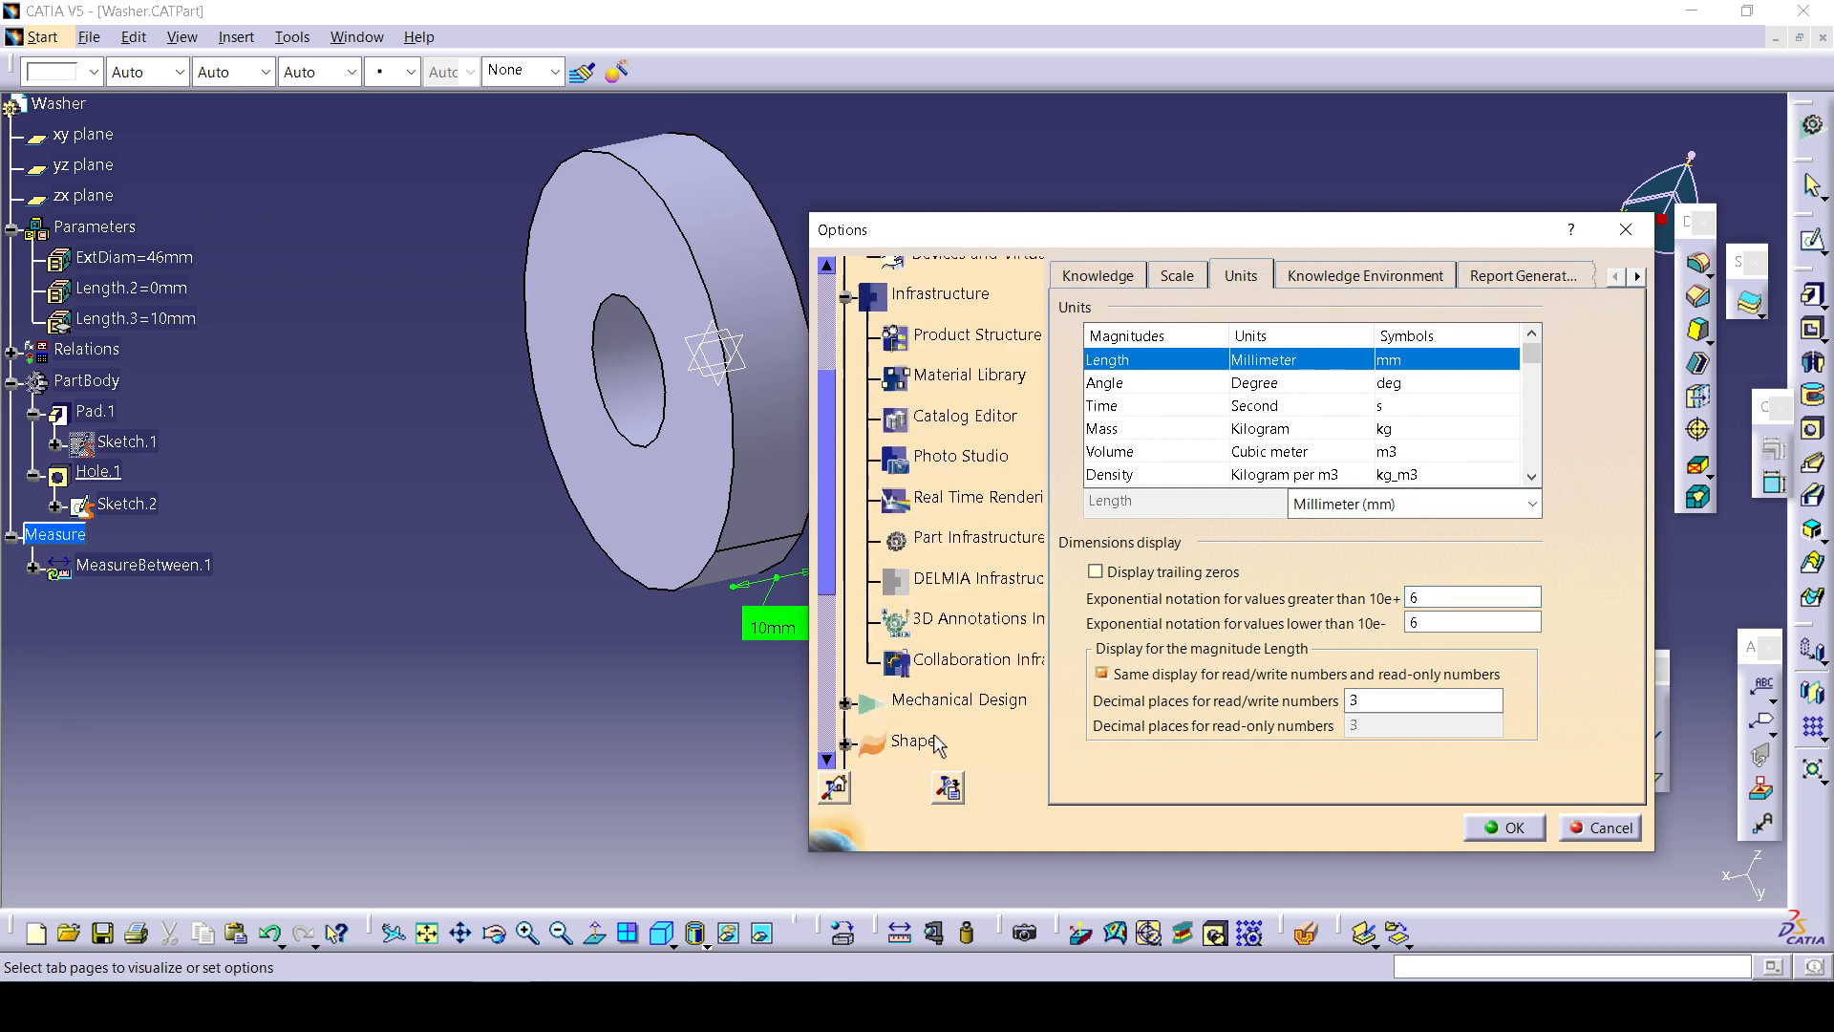
pyautogui.scroll(-1, 940, 746)
pyautogui.click(846, 663)
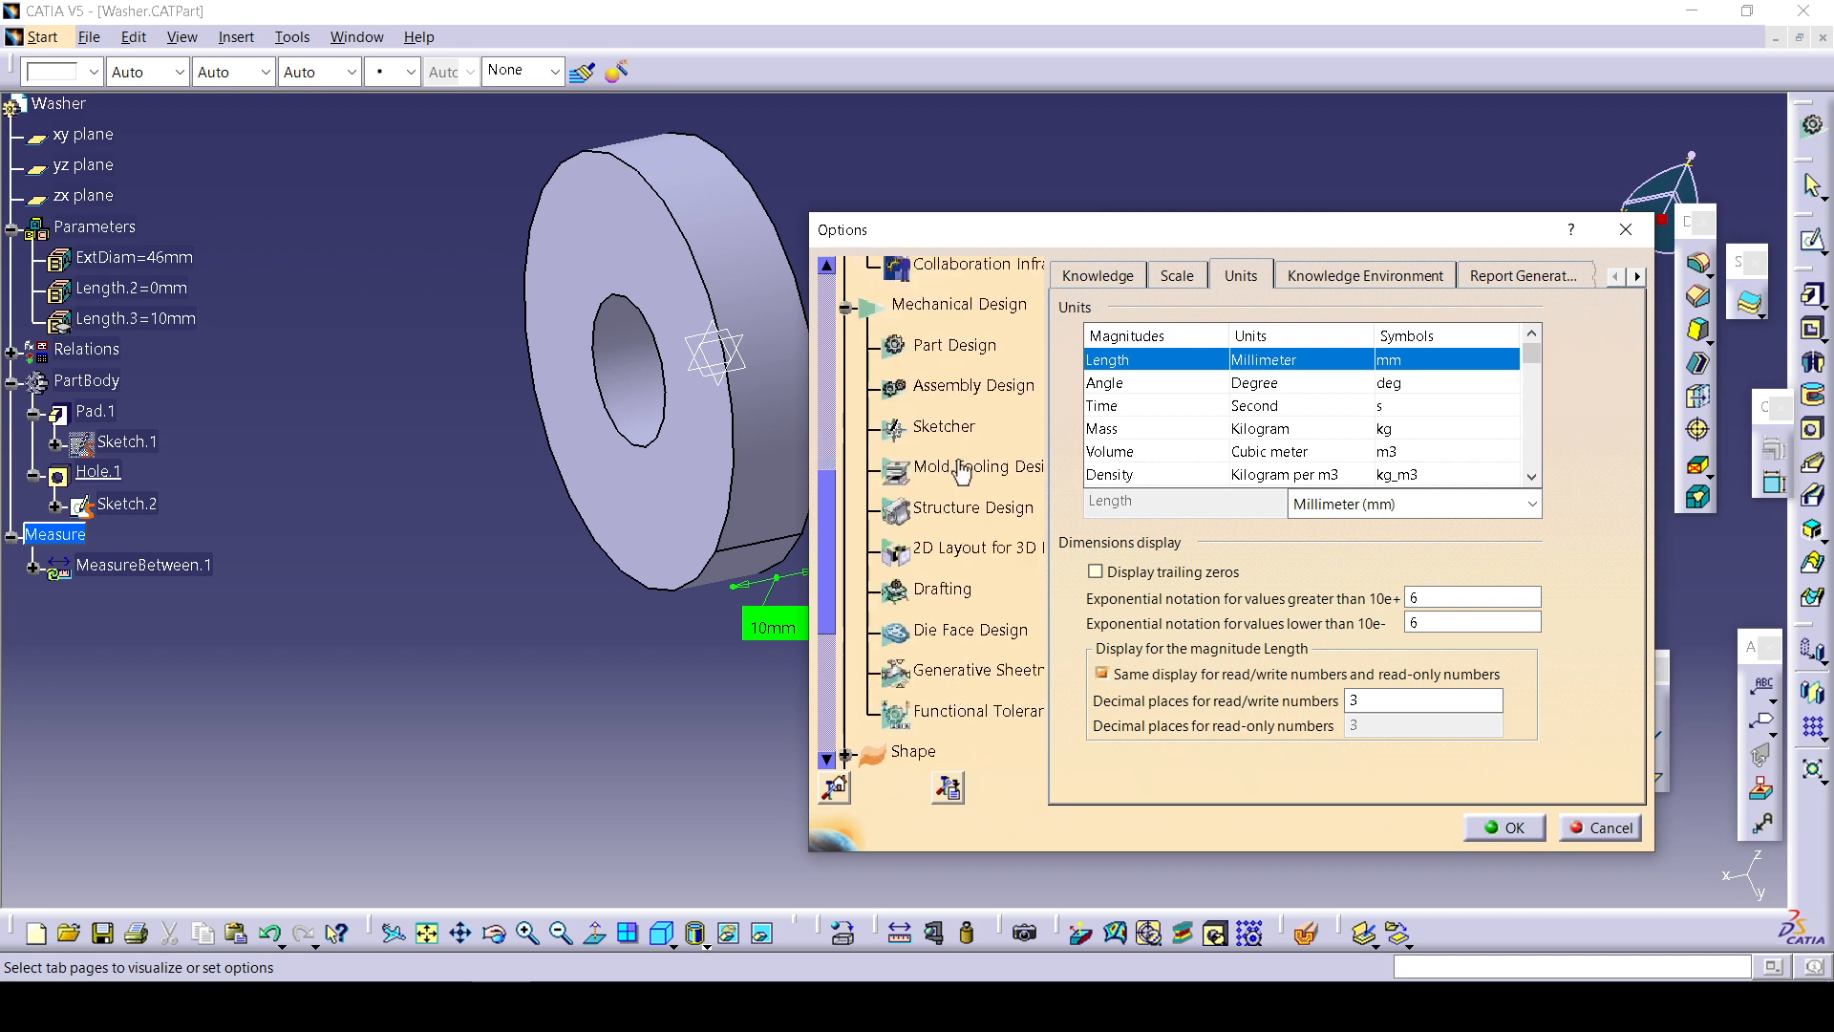
pyautogui.scroll(2, 962, 470)
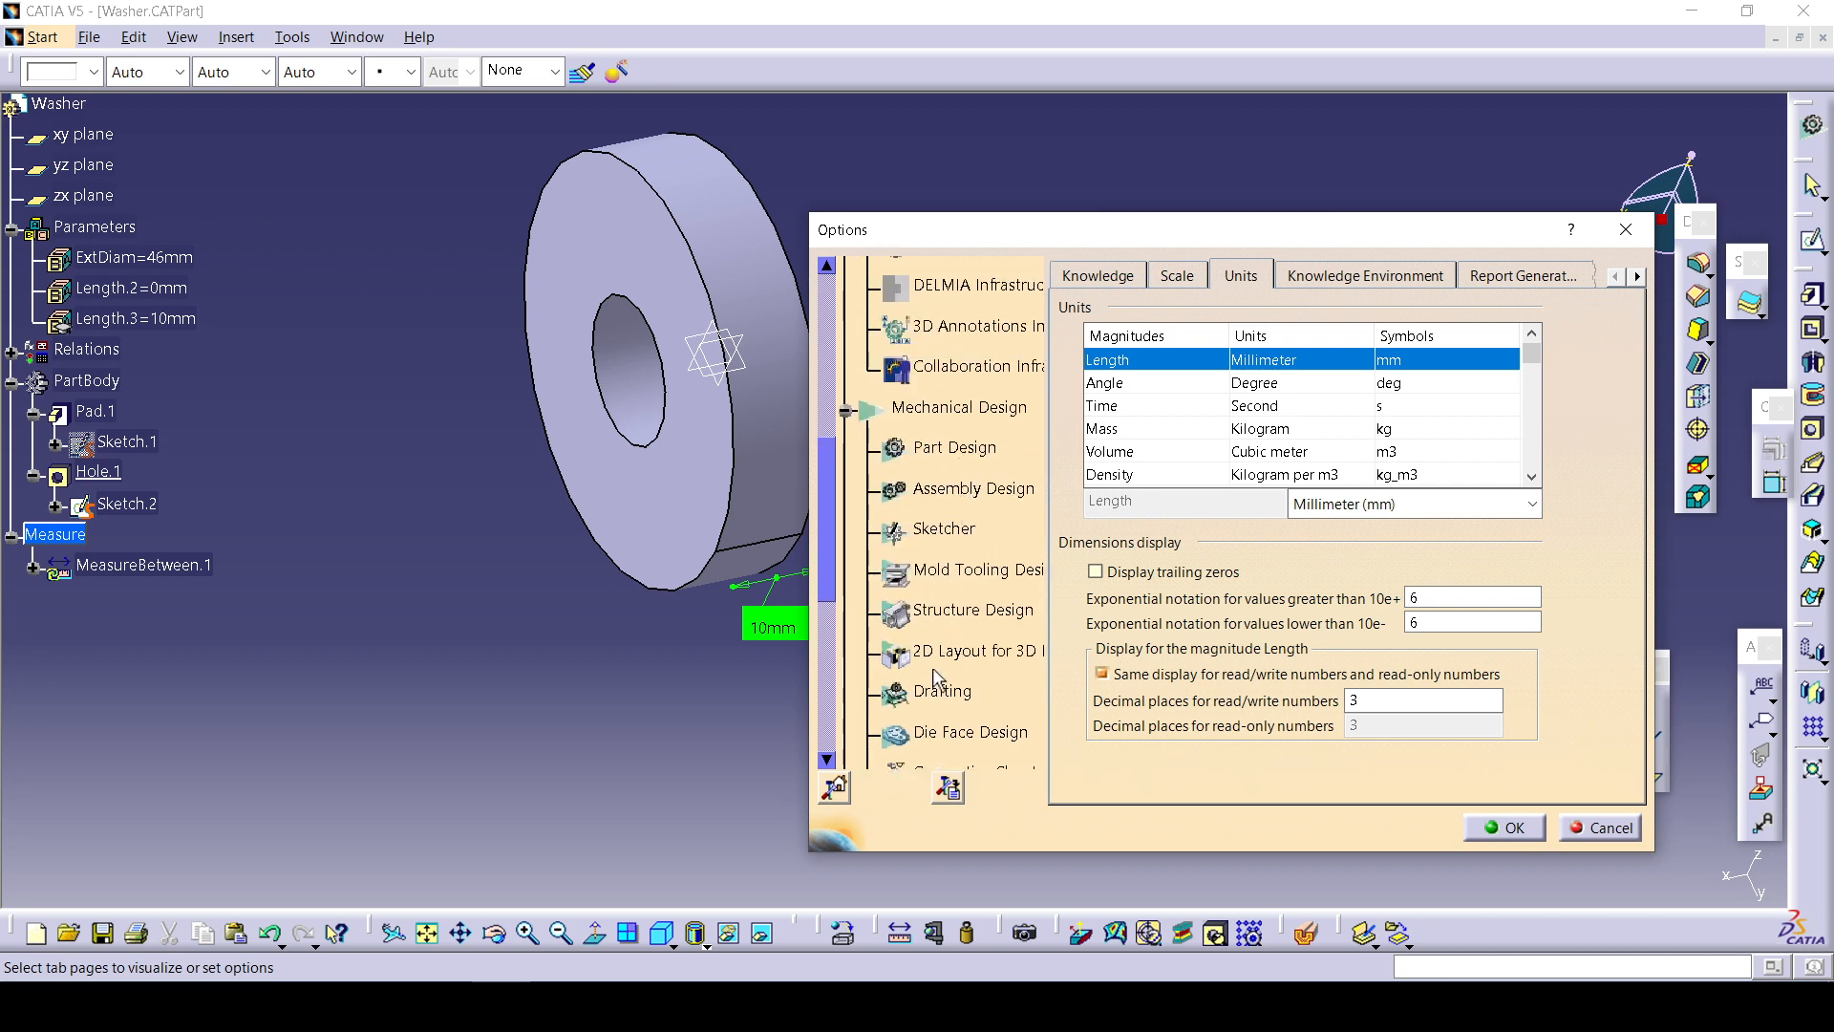
pyautogui.scroll(-2, 946, 693)
pyautogui.scroll(5, 956, 688)
pyautogui.scroll(1, 946, 475)
# Review the Part Infrastructure display options that show parameters and relations in the specification tree, and accept the settings.
pyautogui.click(963, 452)
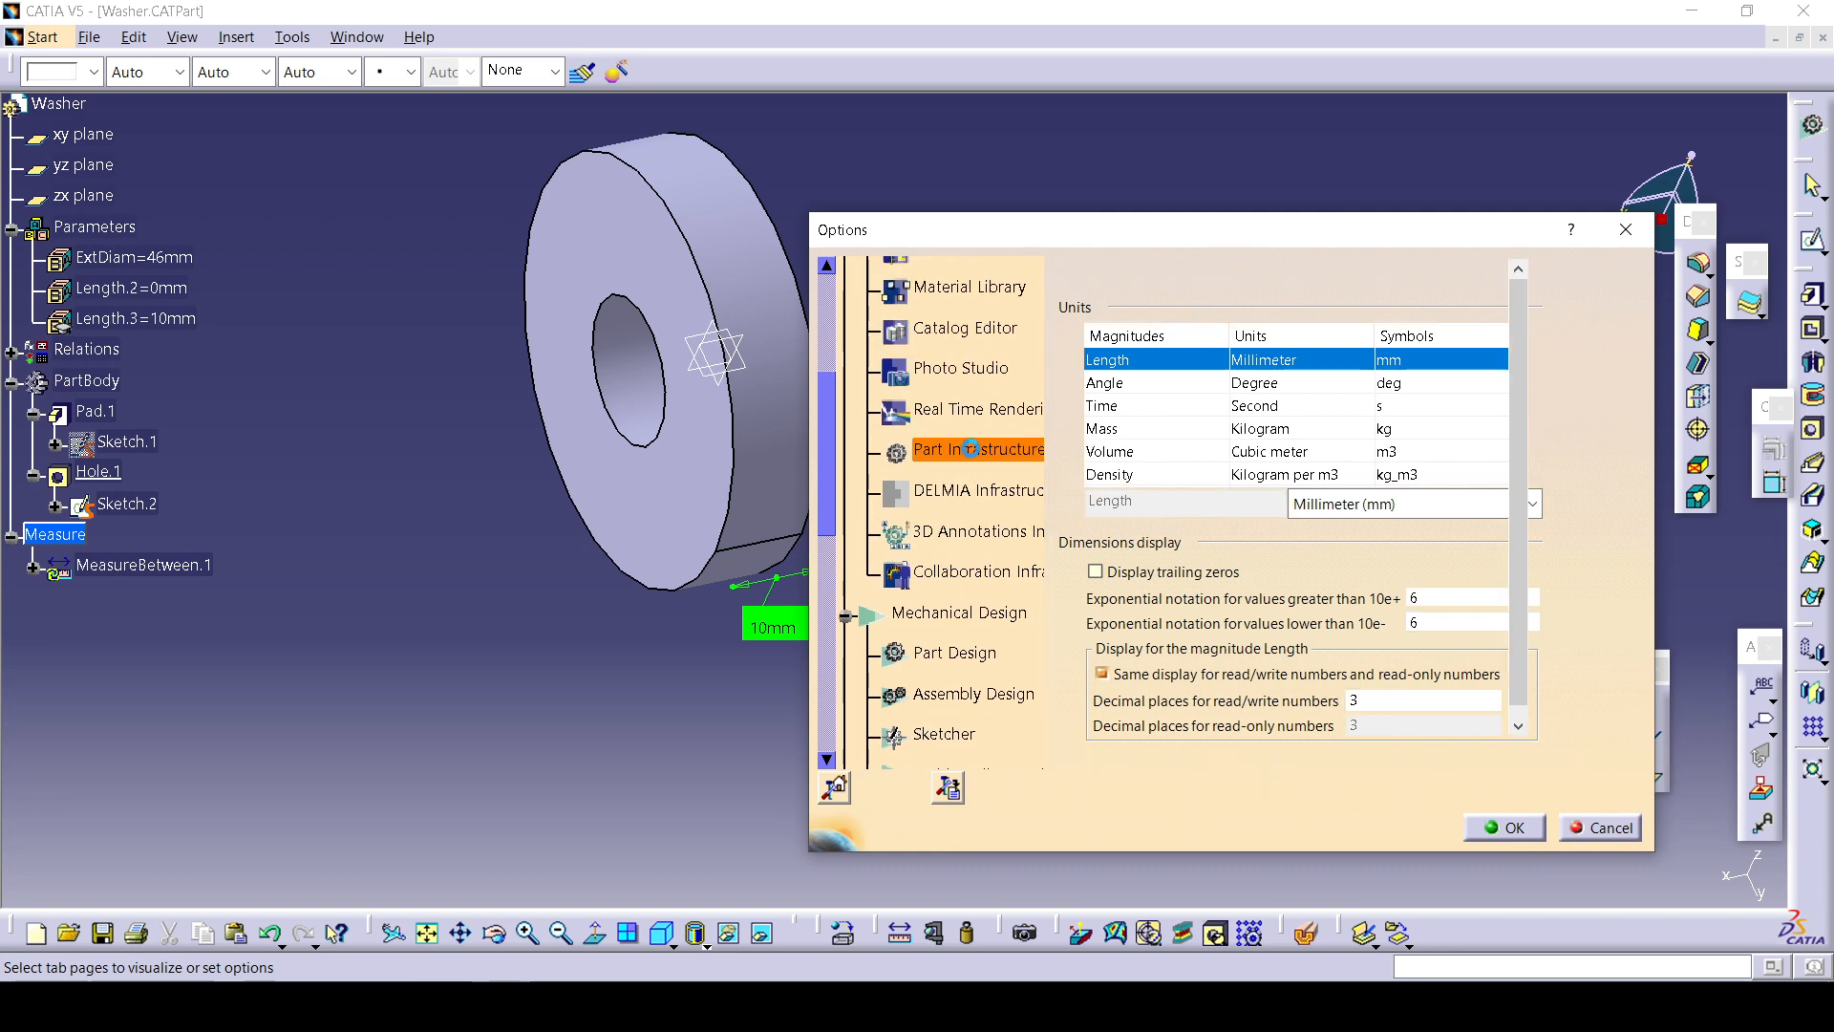
pyautogui.click(1175, 279)
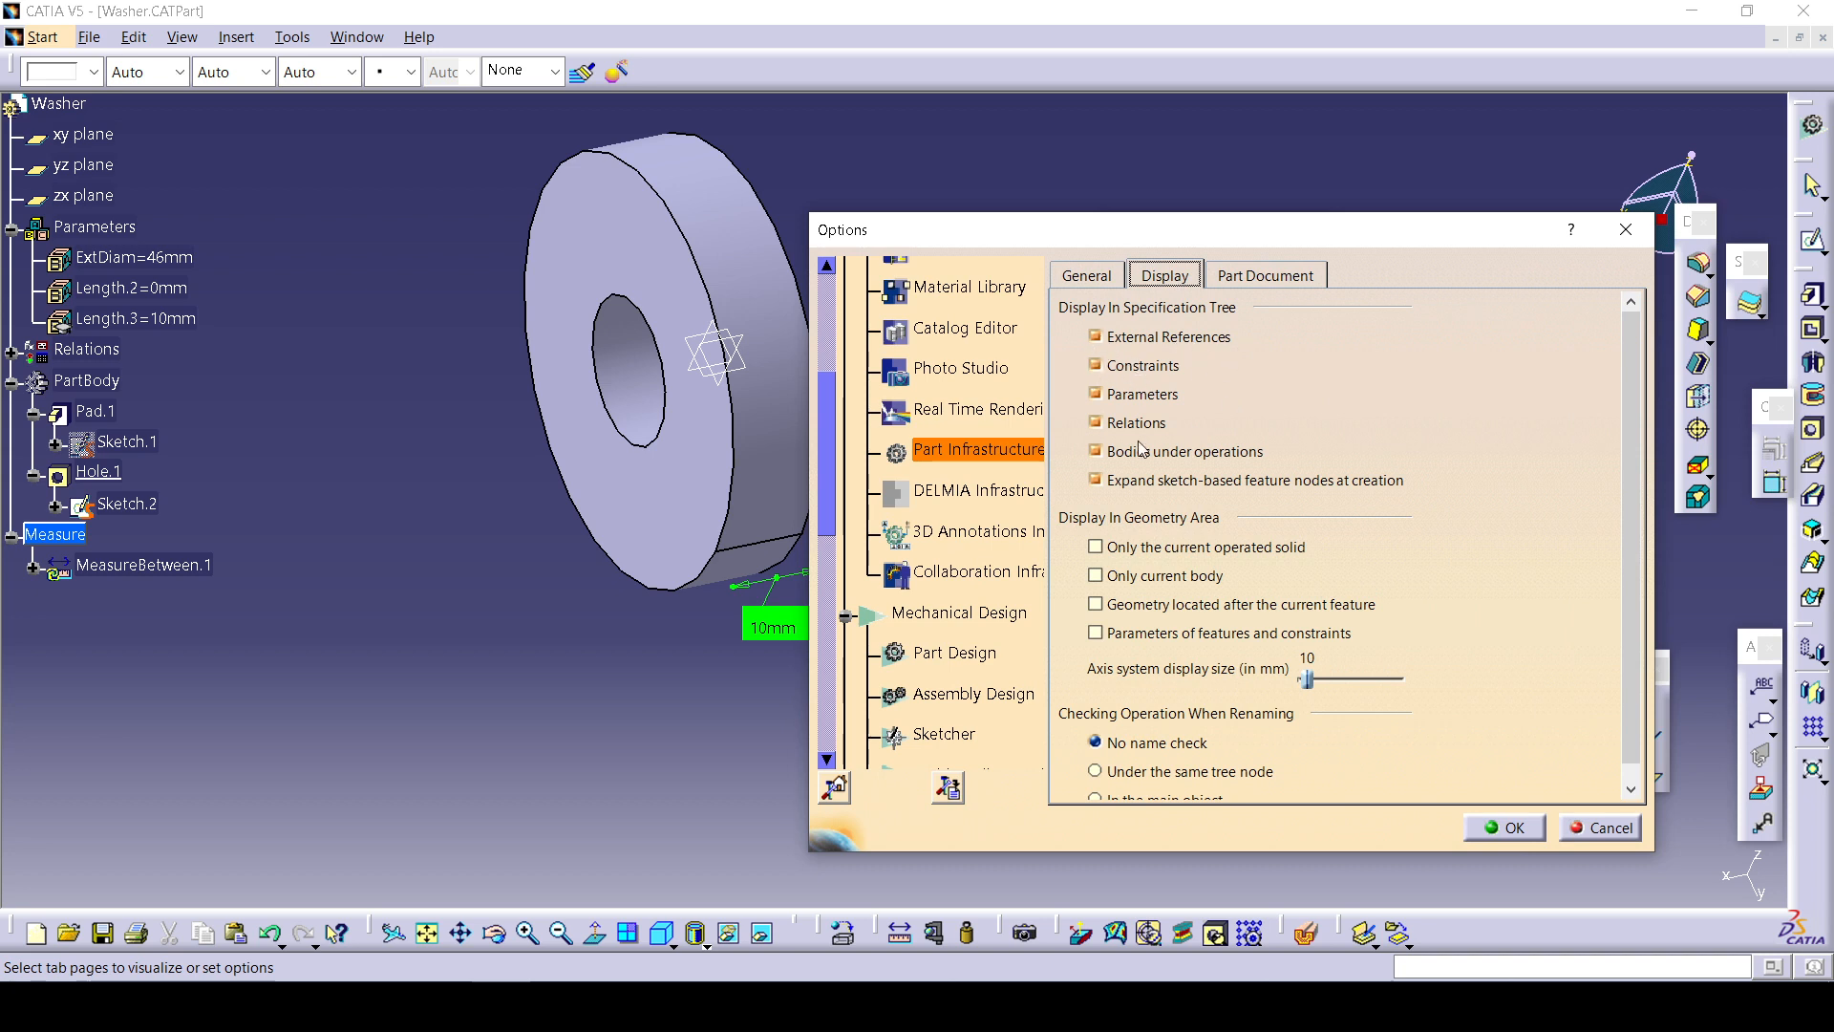
pyautogui.click(1489, 837)
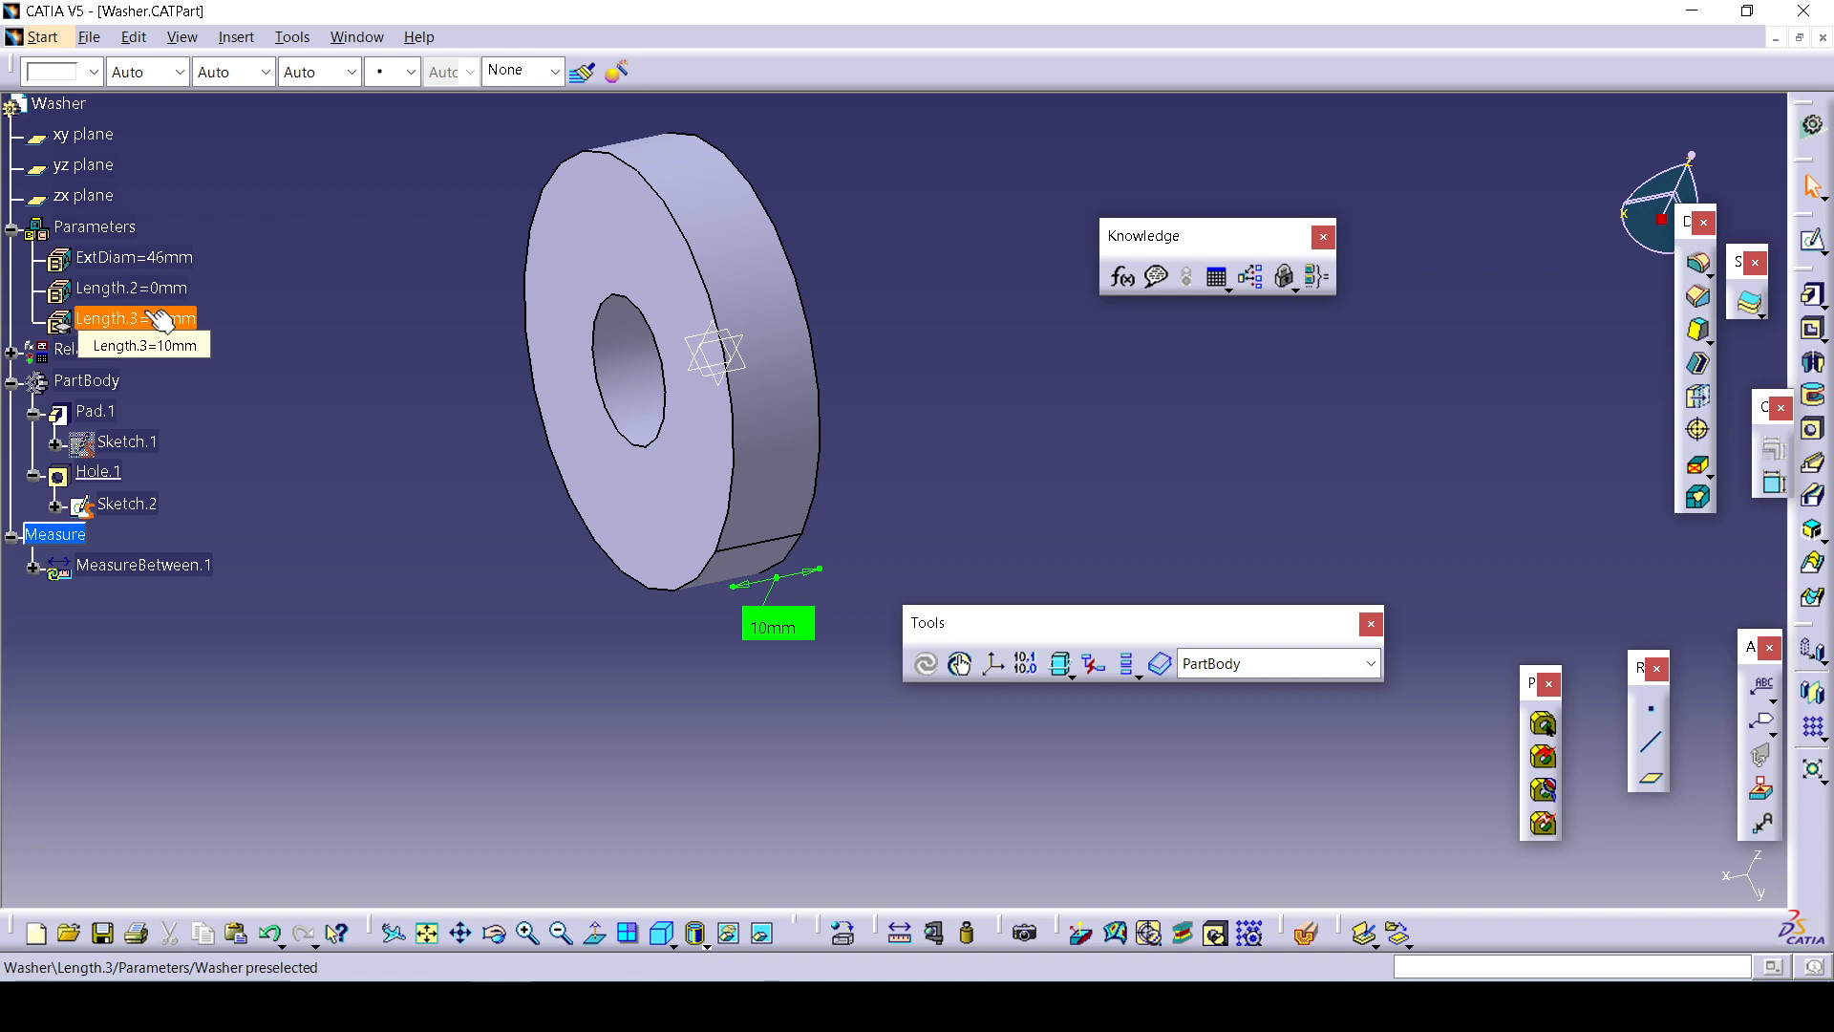
# Open Wheel_Rim_Formulas.CATPart from the PARAMETERIZATION folder.
pyautogui.click(91, 38)
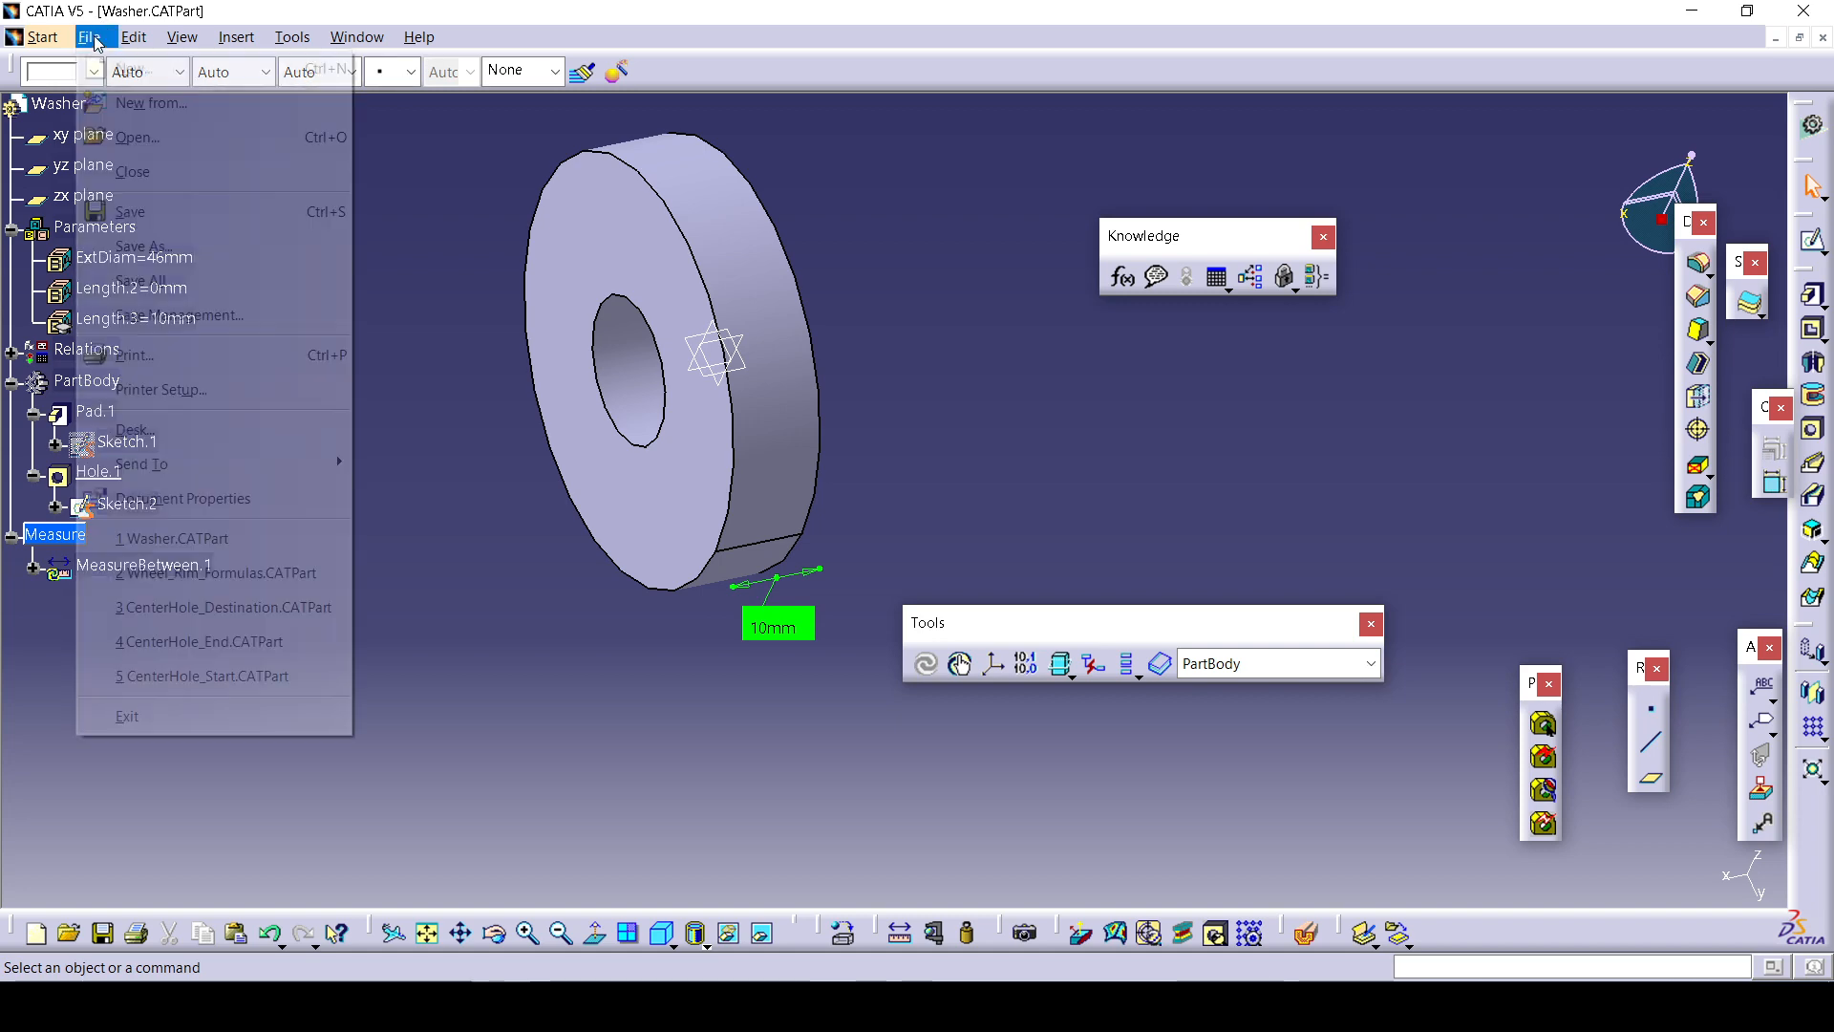
pyautogui.click(147, 134)
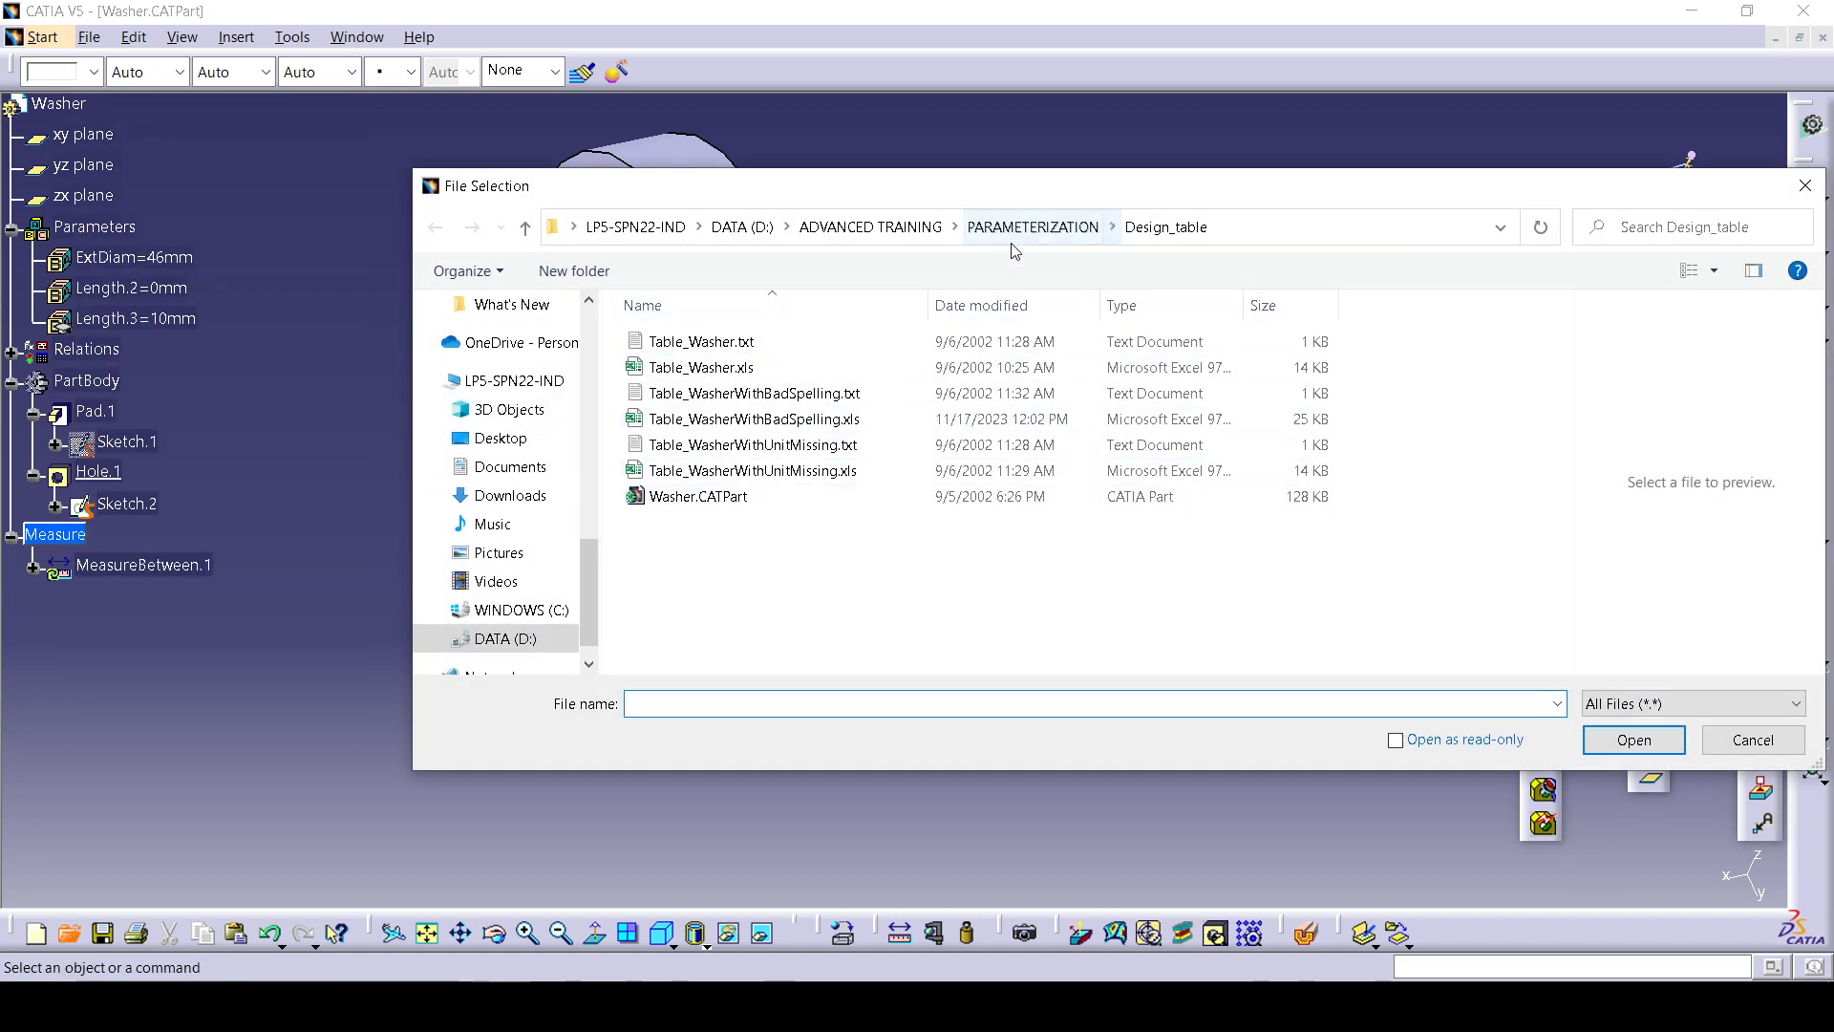
pyautogui.click(1011, 239)
pyautogui.click(743, 548)
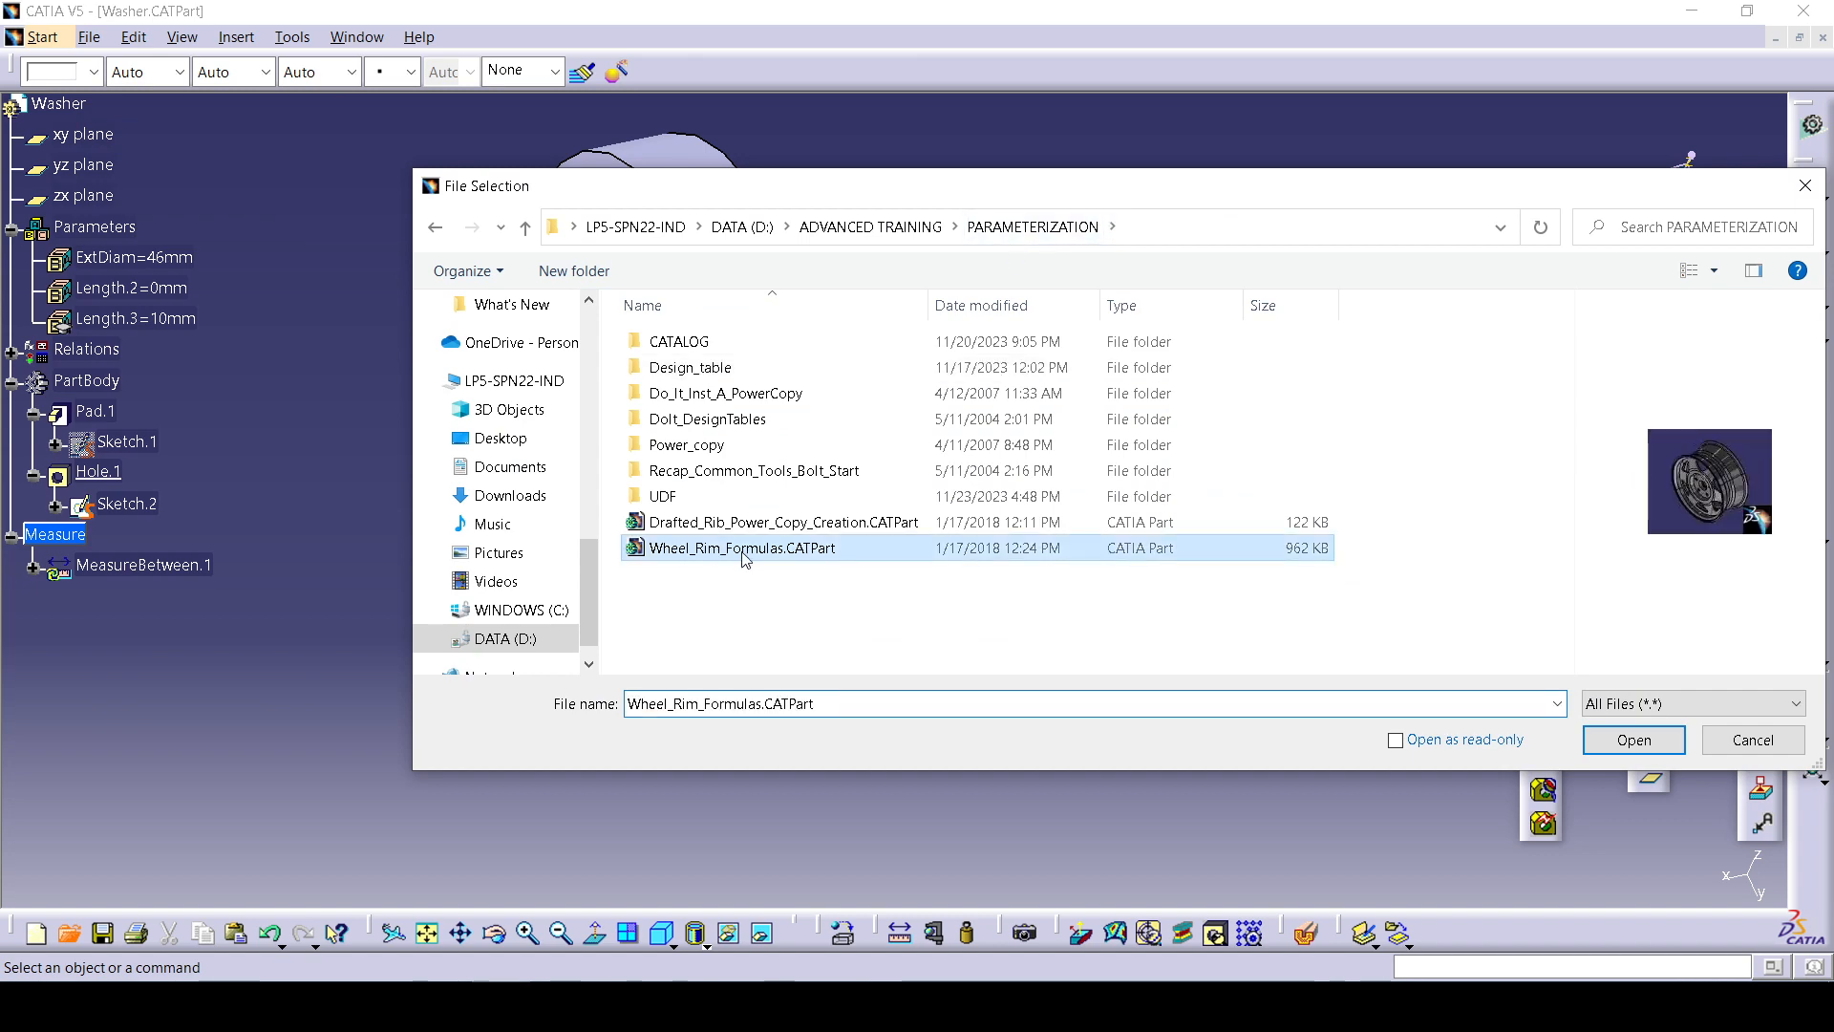
pyautogui.click(1633, 742)
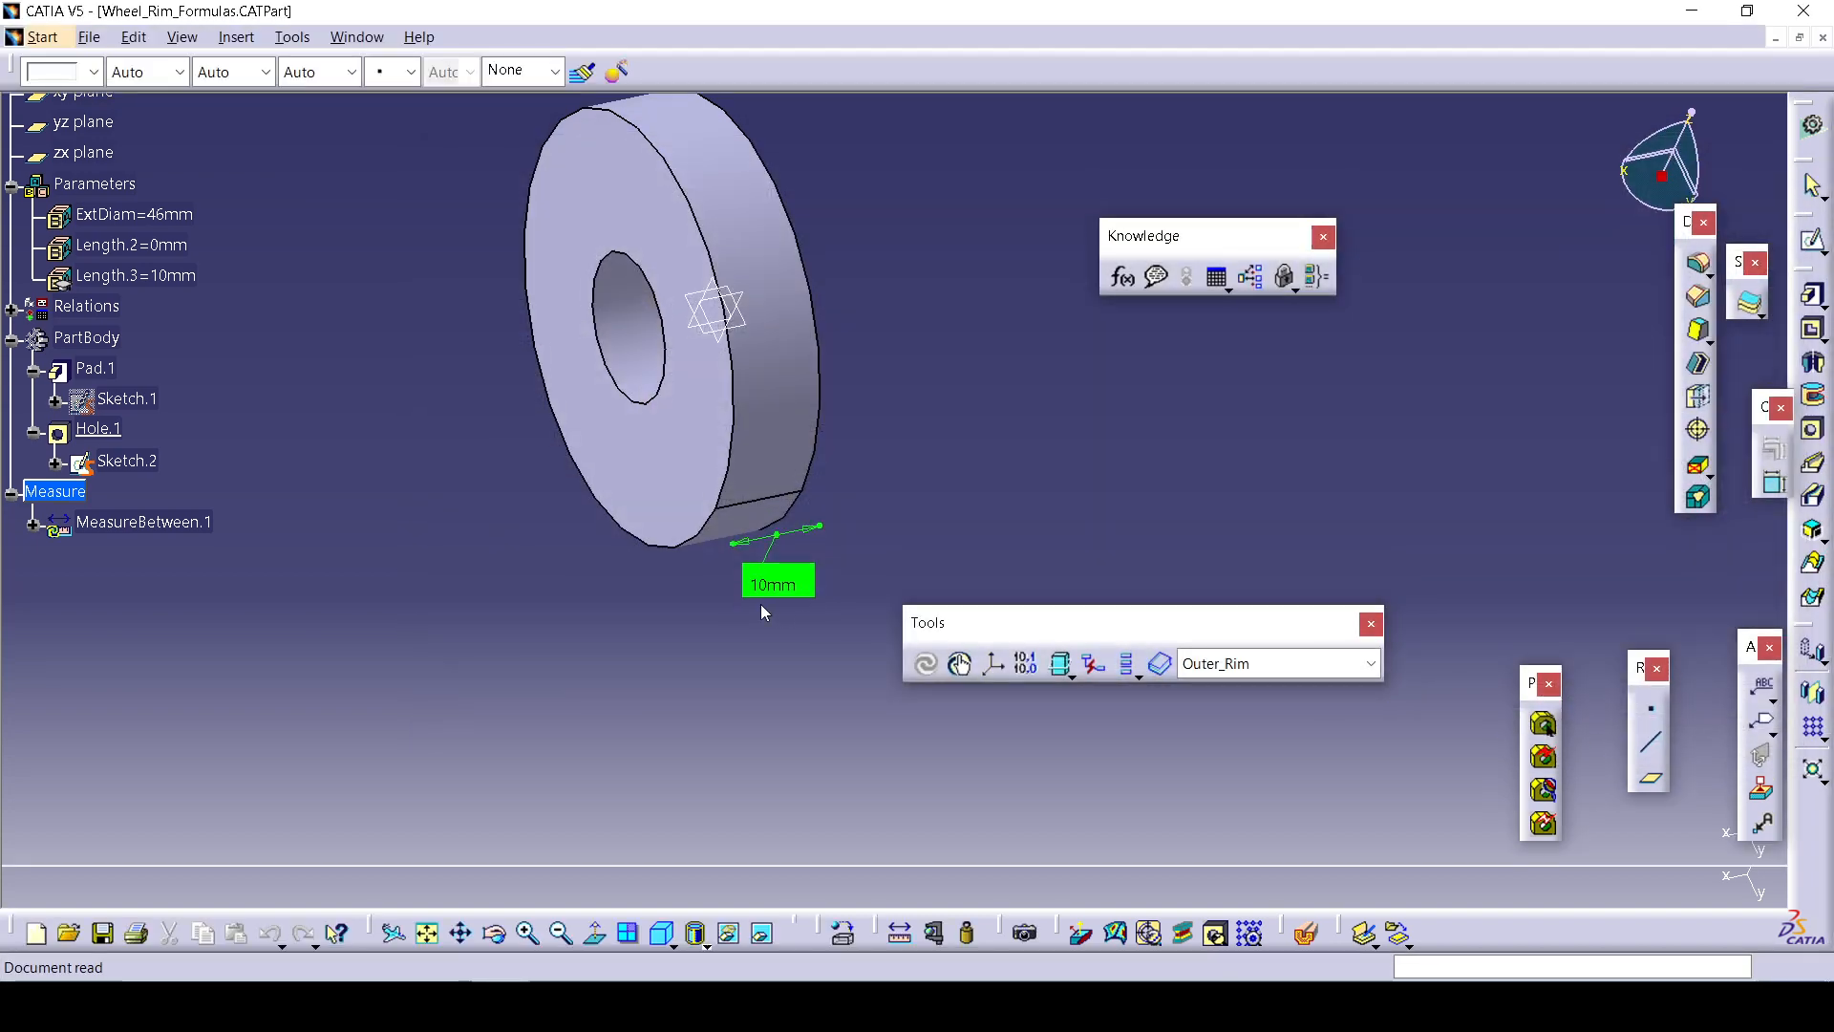
# Expand the Parameters and Relations nodes of Wheel_Rim to show its material parameter and formulas.
pyautogui.moveTo(985, 450); pyautogui.dragTo(611, 616, button='middle')
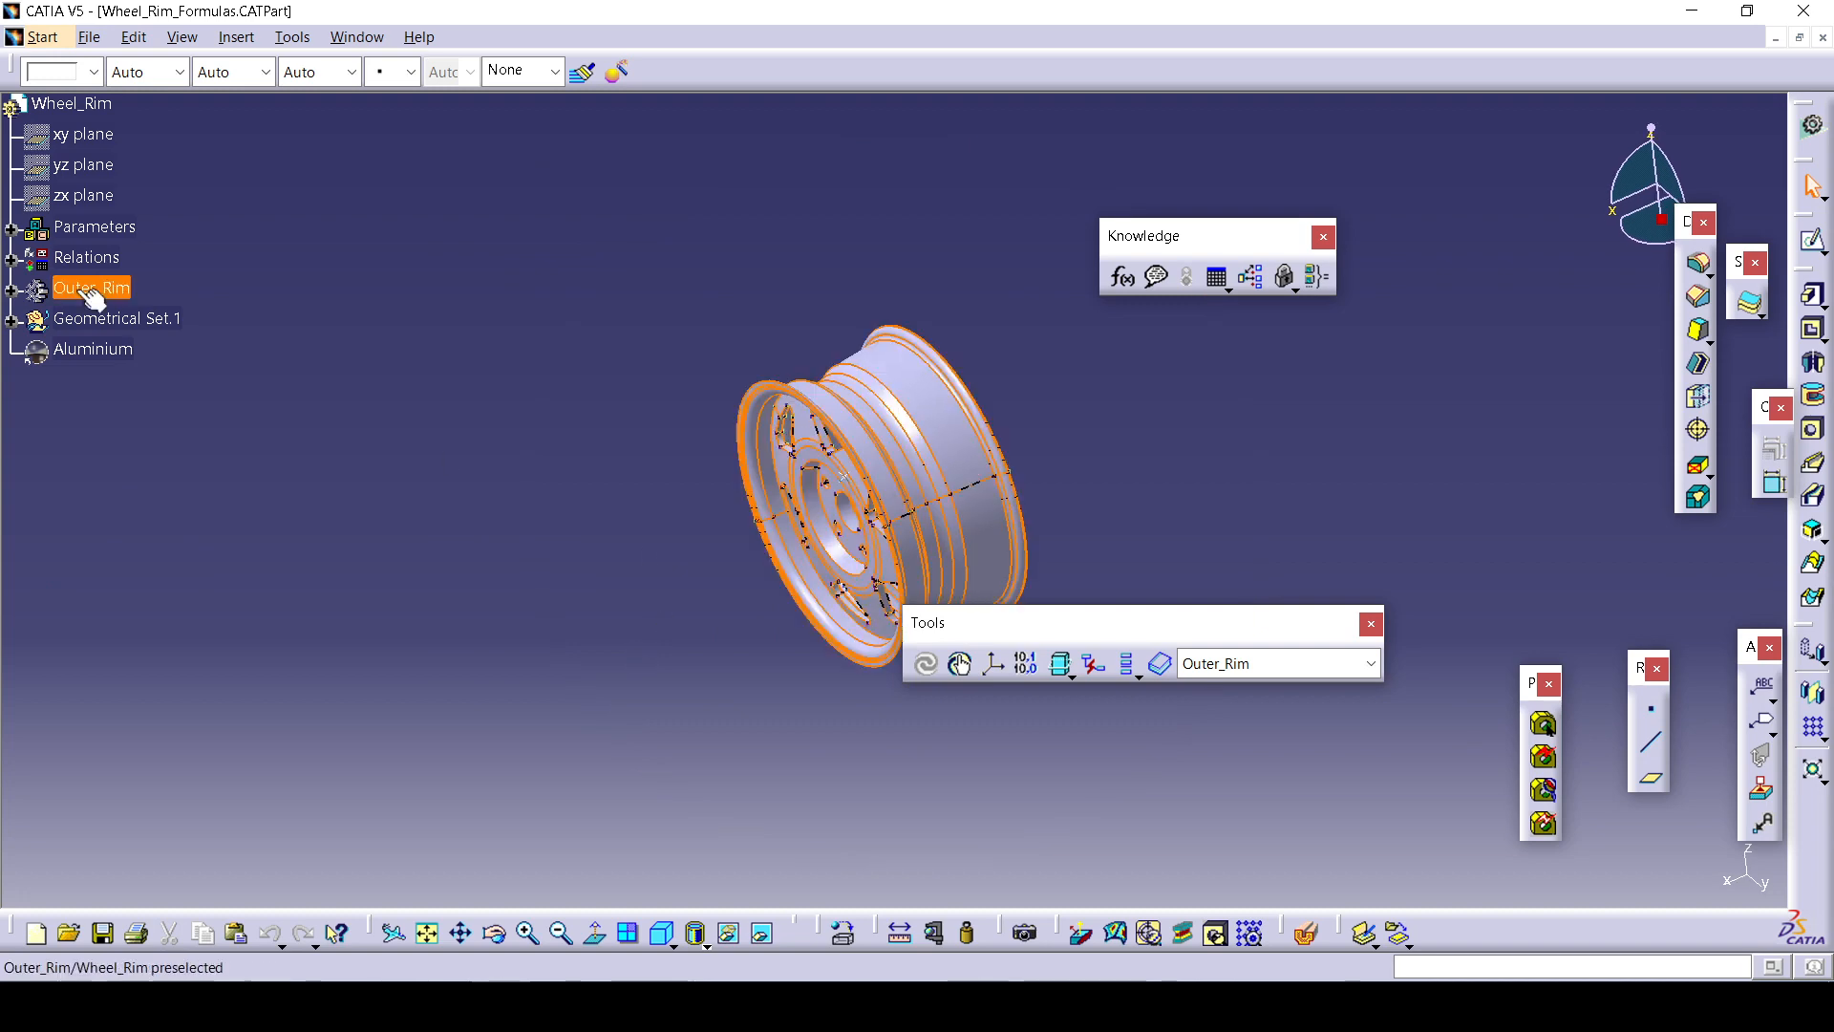
pyautogui.click(11, 229)
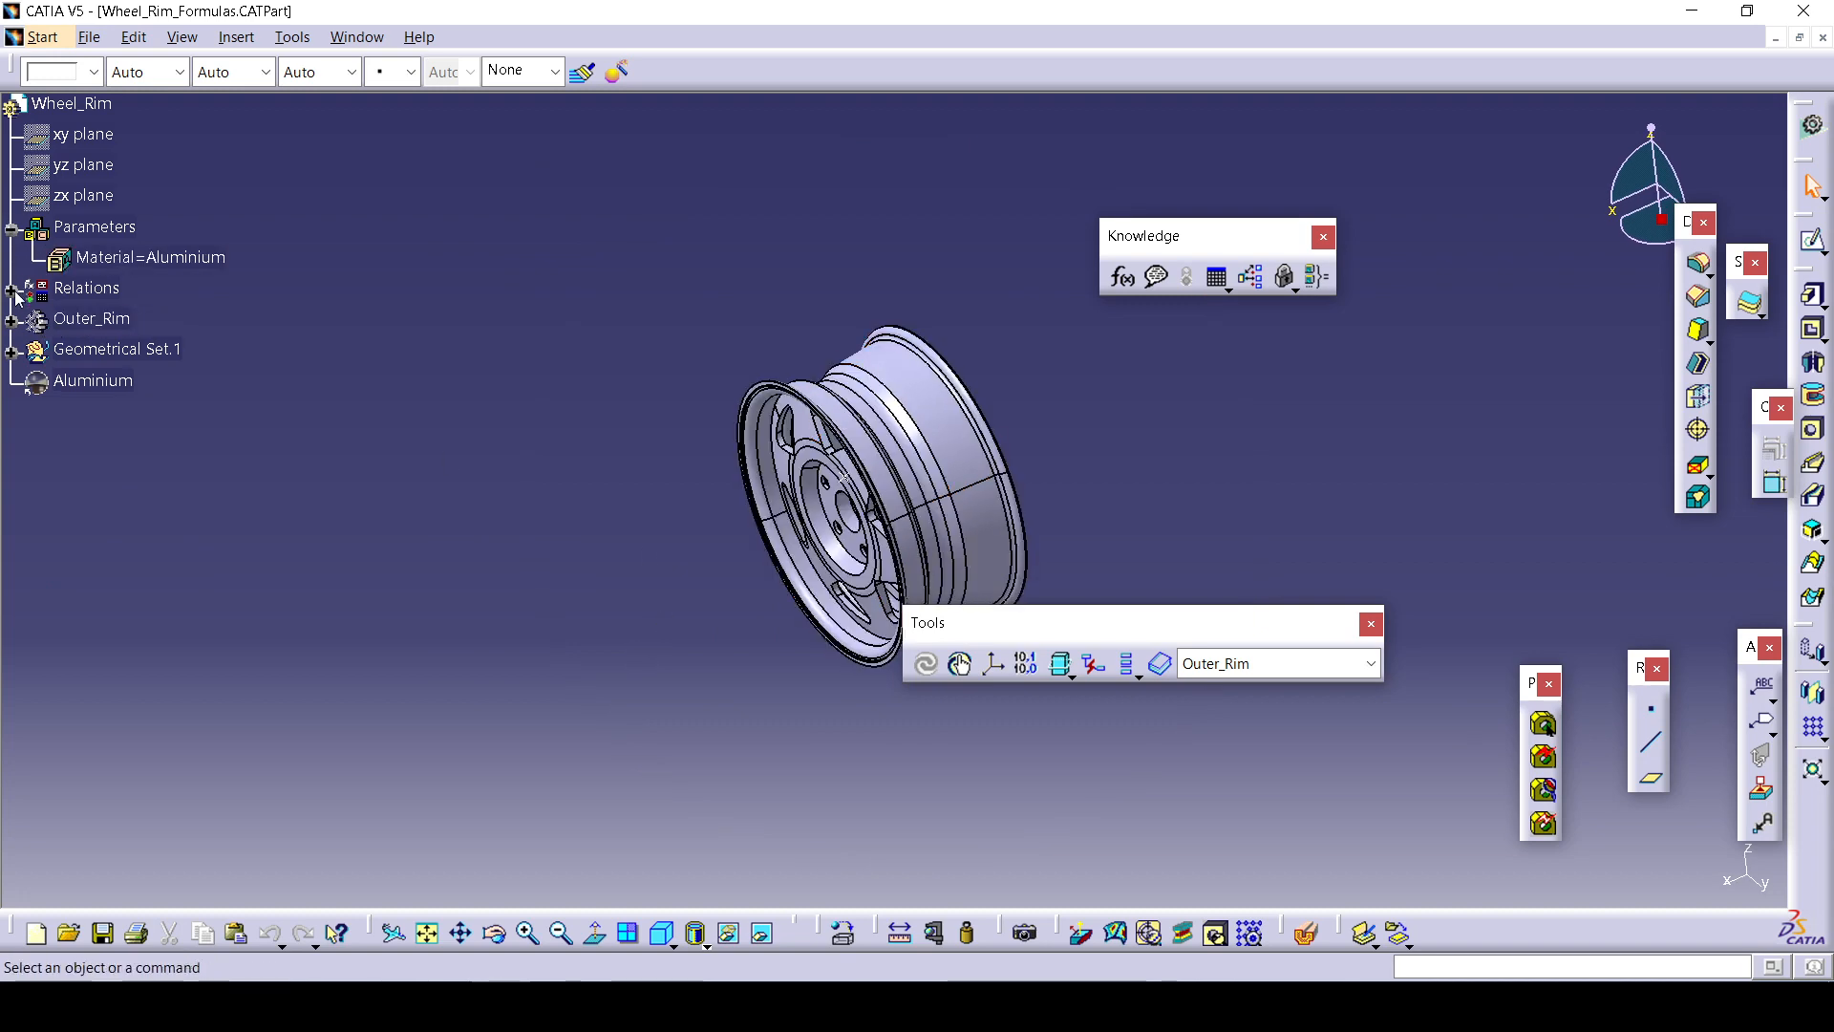
pyautogui.click(11, 288)
pyautogui.moveTo(524, 590); pyautogui.dragTo(860, 619, button='middle')
# Dock the floating Tools and Knowledge toolbars to clear the view, and inspect the wheel rim model.
pyautogui.moveTo(1010, 623); pyautogui.dragTo(1070, 81)
pyautogui.moveTo(1158, 235); pyautogui.dragTo(1557, 65)
pyautogui.moveTo(1237, 303); pyautogui.dragTo(1367, 284, button='middle')
pyautogui.moveTo(1346, 361); pyautogui.dragTo(1465, 363, button='middle')
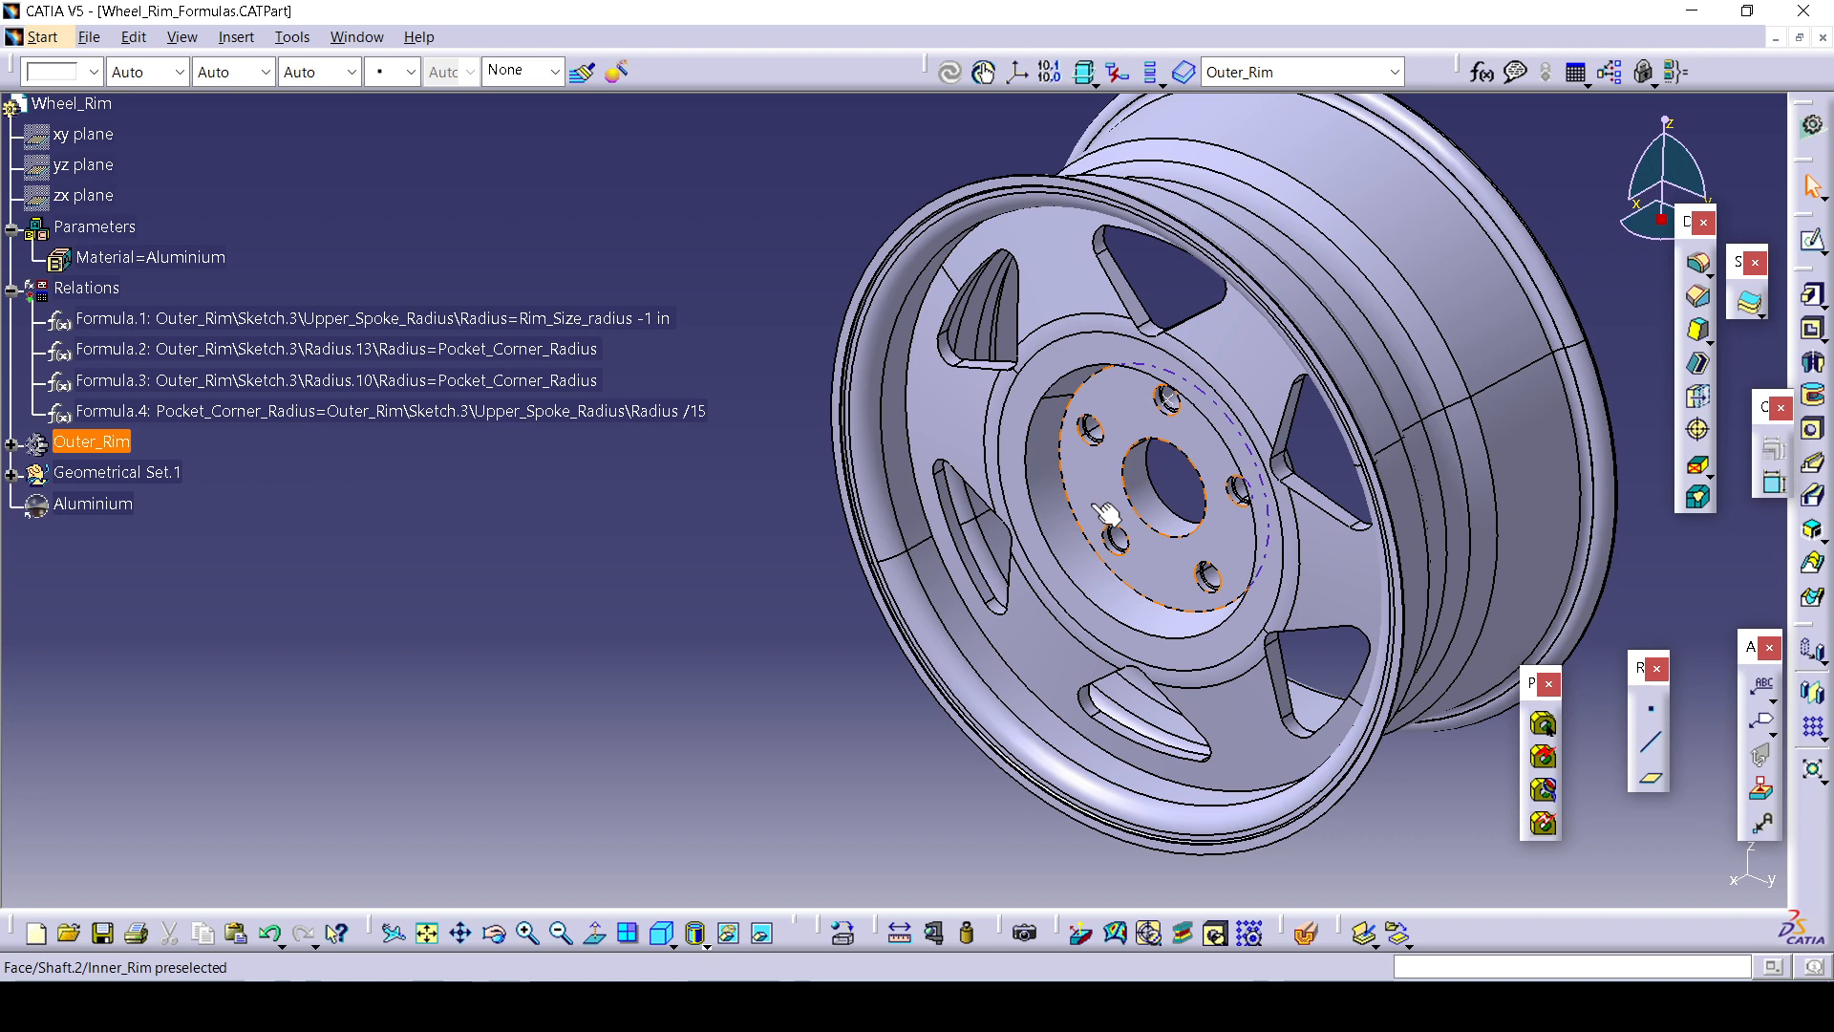
pyautogui.scroll(1, 1072, 638)
pyautogui.moveTo(1072, 638); pyautogui.dragTo(1318, 622, button='middle')
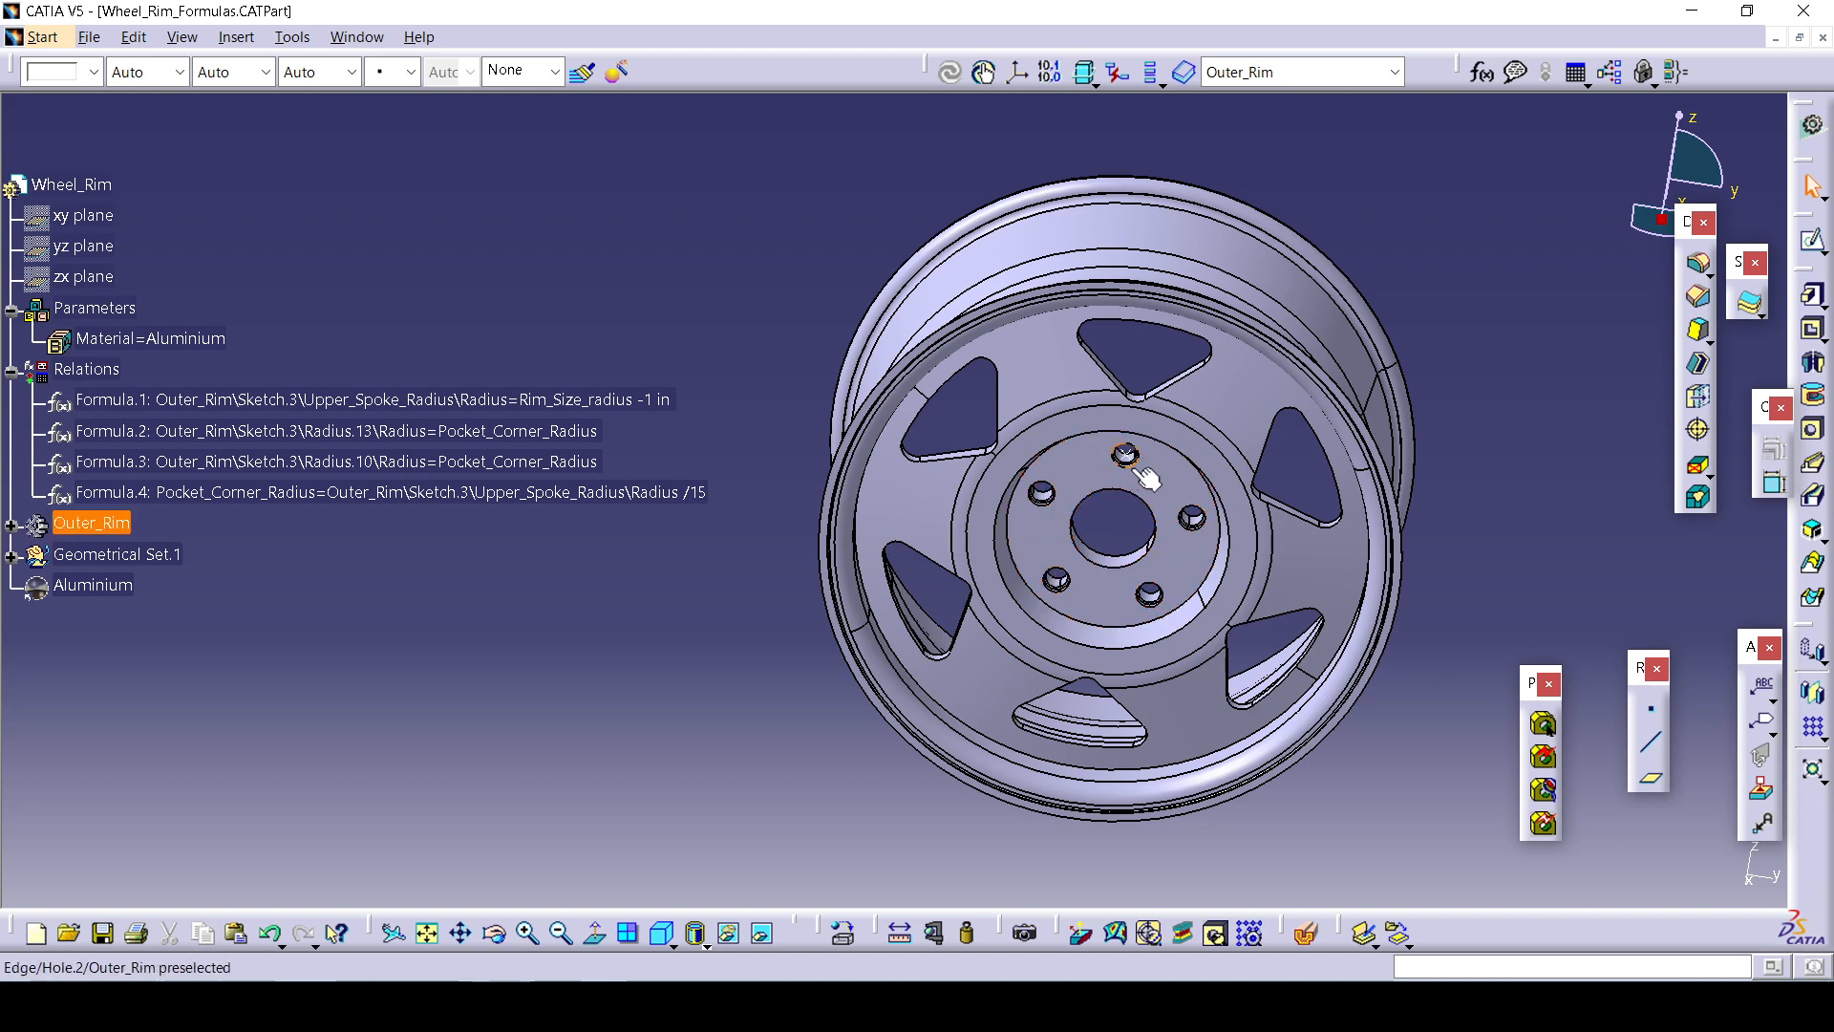
# Expand Outer_Rim, open Sketch.1 of Shaft.1 and examine the rim profile with its dimensions.
pyautogui.click(12, 524)
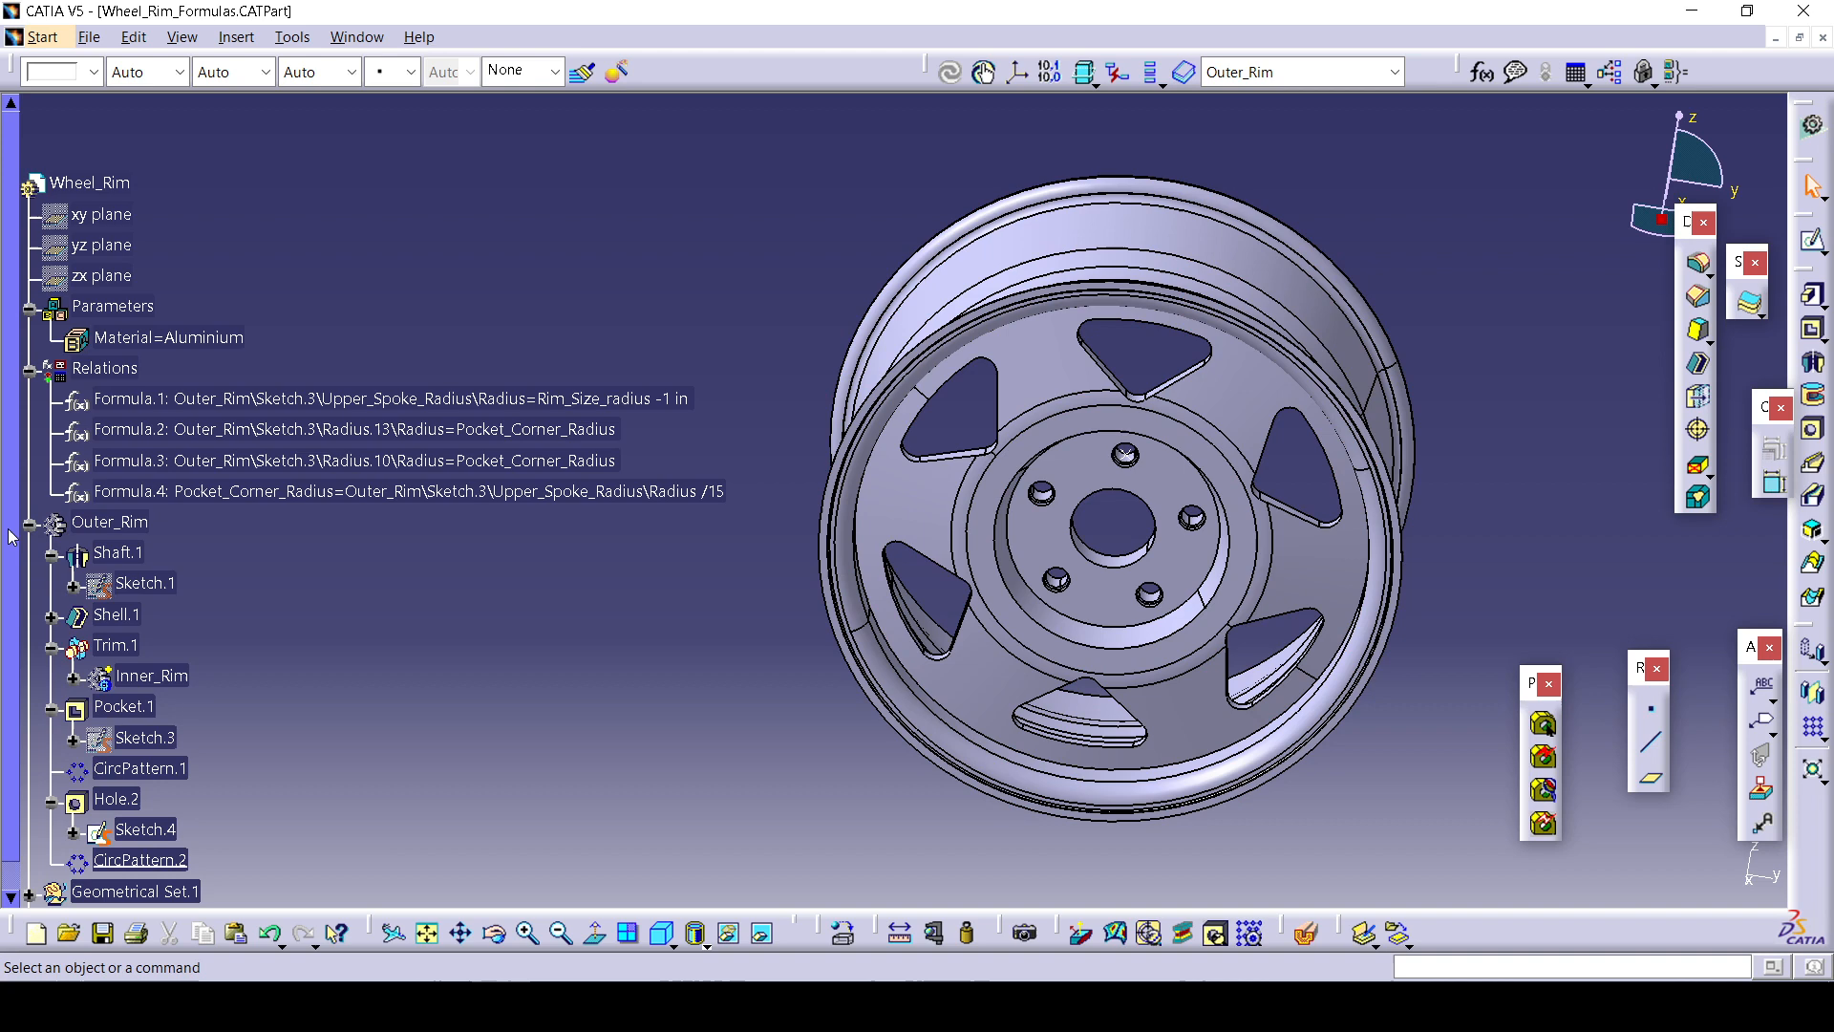
pyautogui.click(137, 583)
pyautogui.doubleClick(136, 582)
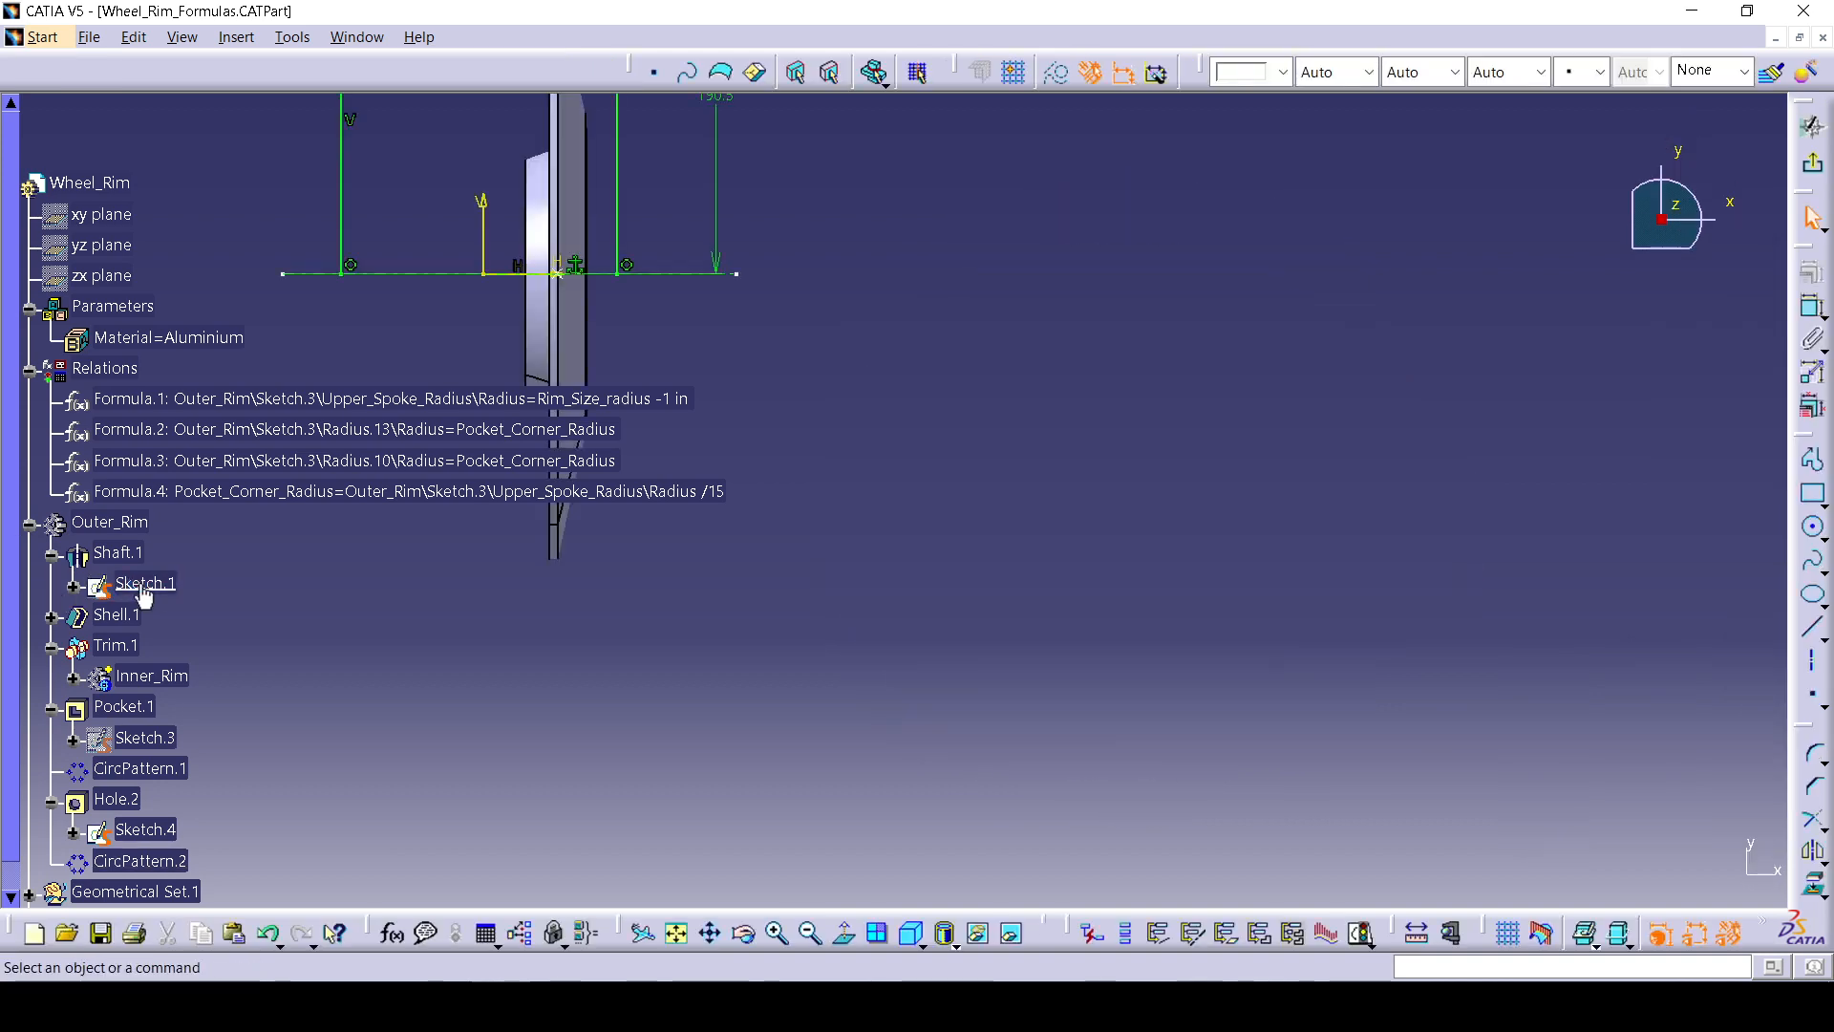
pyautogui.moveTo(1108, 578)
pyautogui.mouseDown(button='middle')
pyautogui.moveTo(1376, 664)
pyautogui.moveTo(1397, 657)
pyautogui.moveTo(1379, 565)
pyautogui.mouseUp(button='middle')
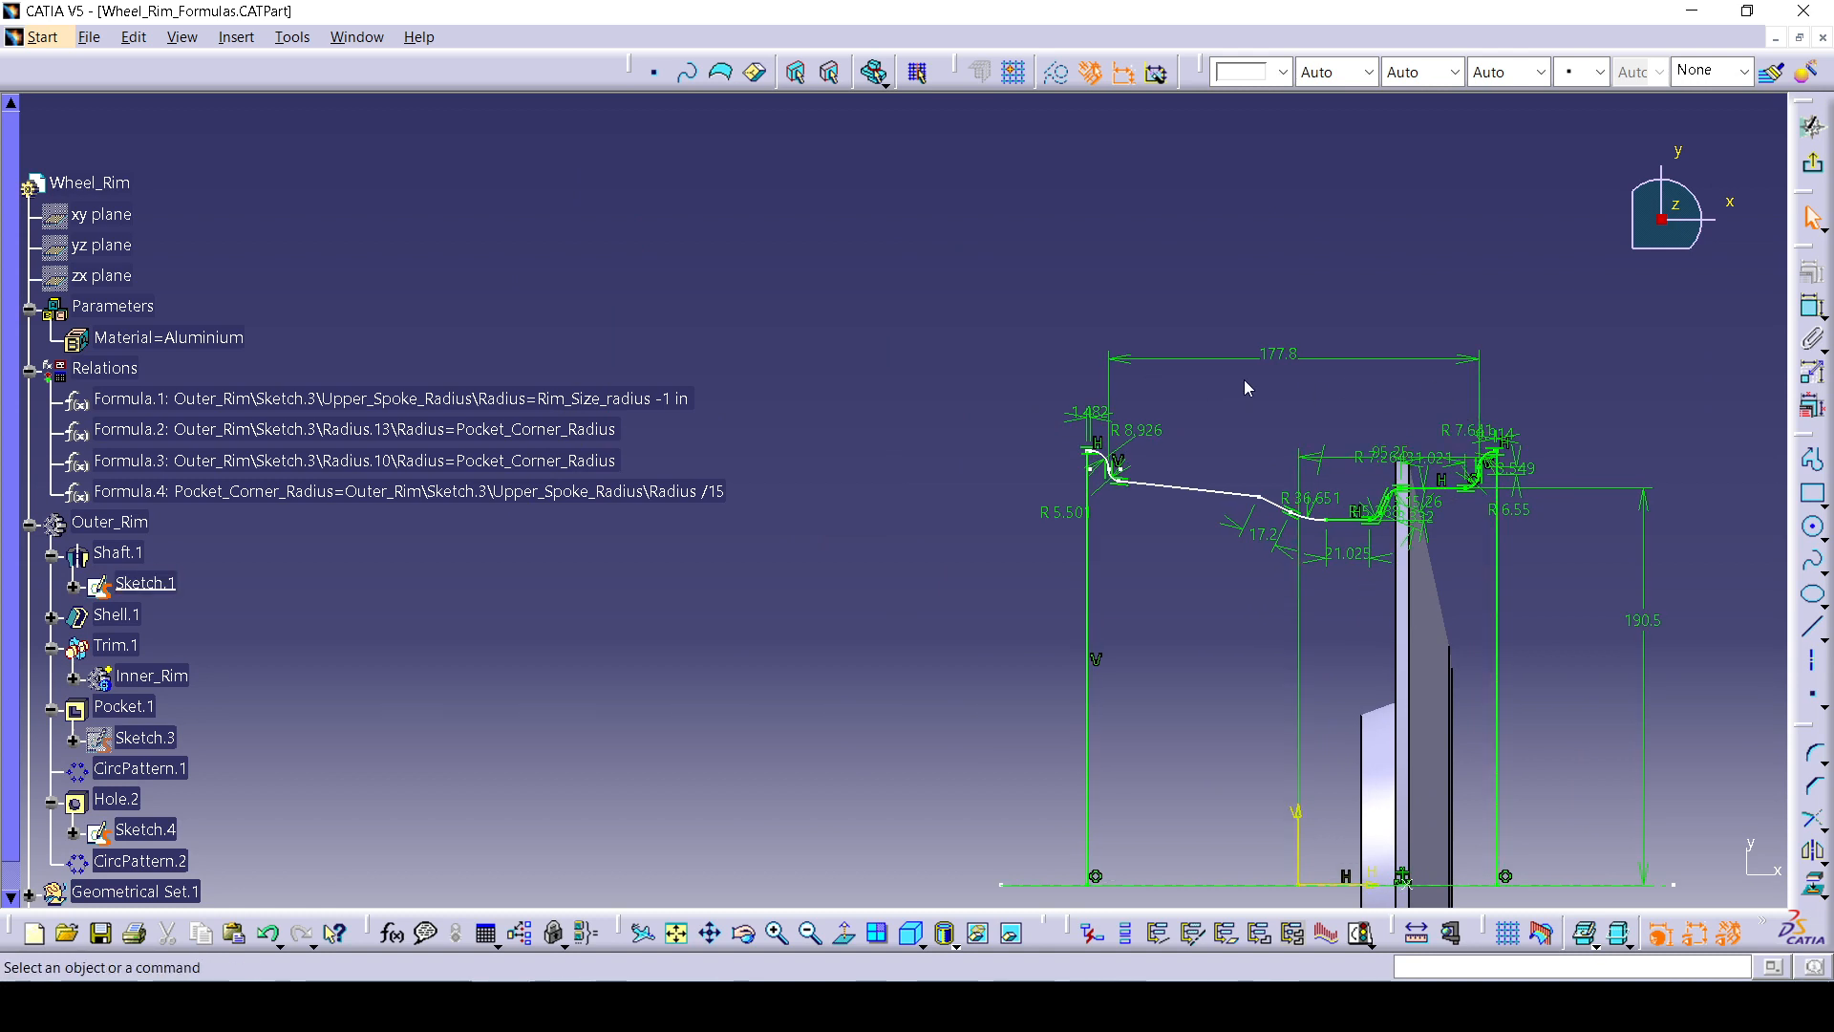
pyautogui.moveTo(1237, 555)
pyautogui.mouseDown(button='middle')
pyautogui.moveTo(1118, 475)
pyautogui.moveTo(1126, 442)
pyautogui.moveTo(1138, 491)
pyautogui.moveTo(1083, 709)
pyautogui.moveTo(1033, 776)
pyautogui.mouseUp(button='middle')
pyautogui.moveTo(1088, 621); pyautogui.dragTo(1106, 581, button='middle')
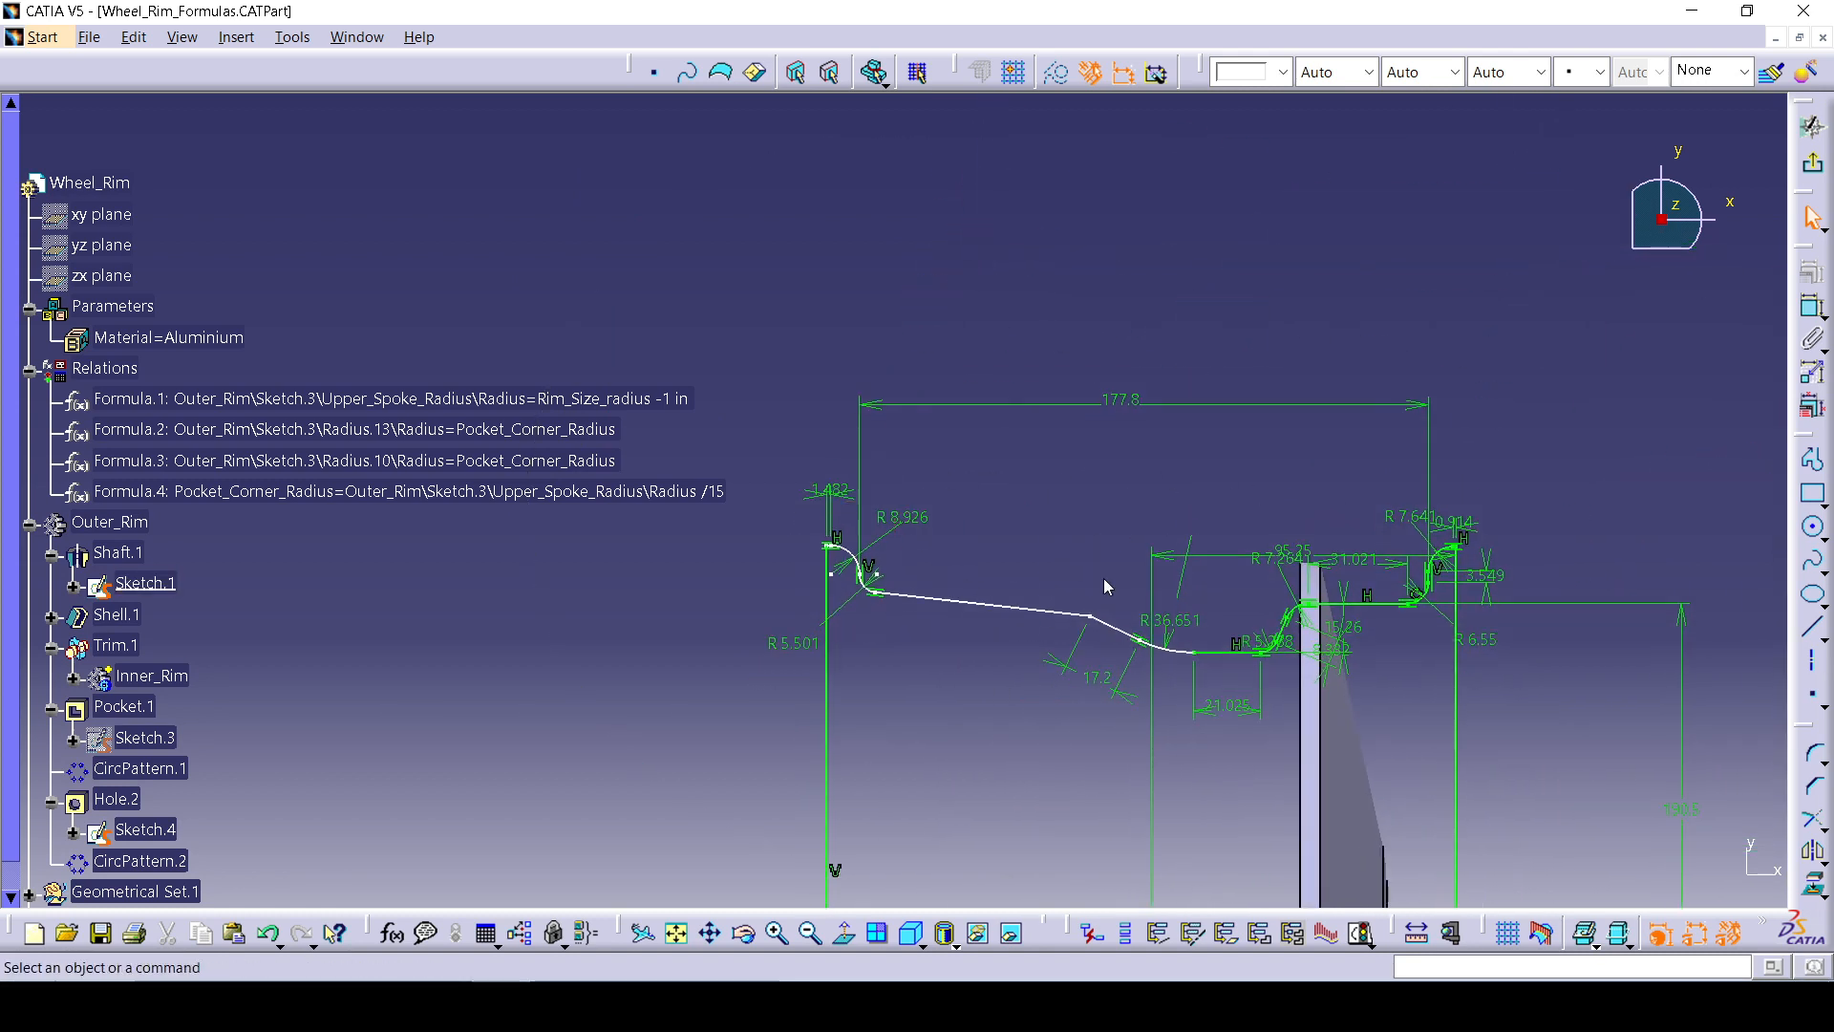
pyautogui.moveTo(1041, 666)
pyautogui.mouseDown(button='middle')
pyautogui.moveTo(1098, 606)
pyautogui.moveTo(1208, 626)
pyautogui.mouseUp(button='middle')
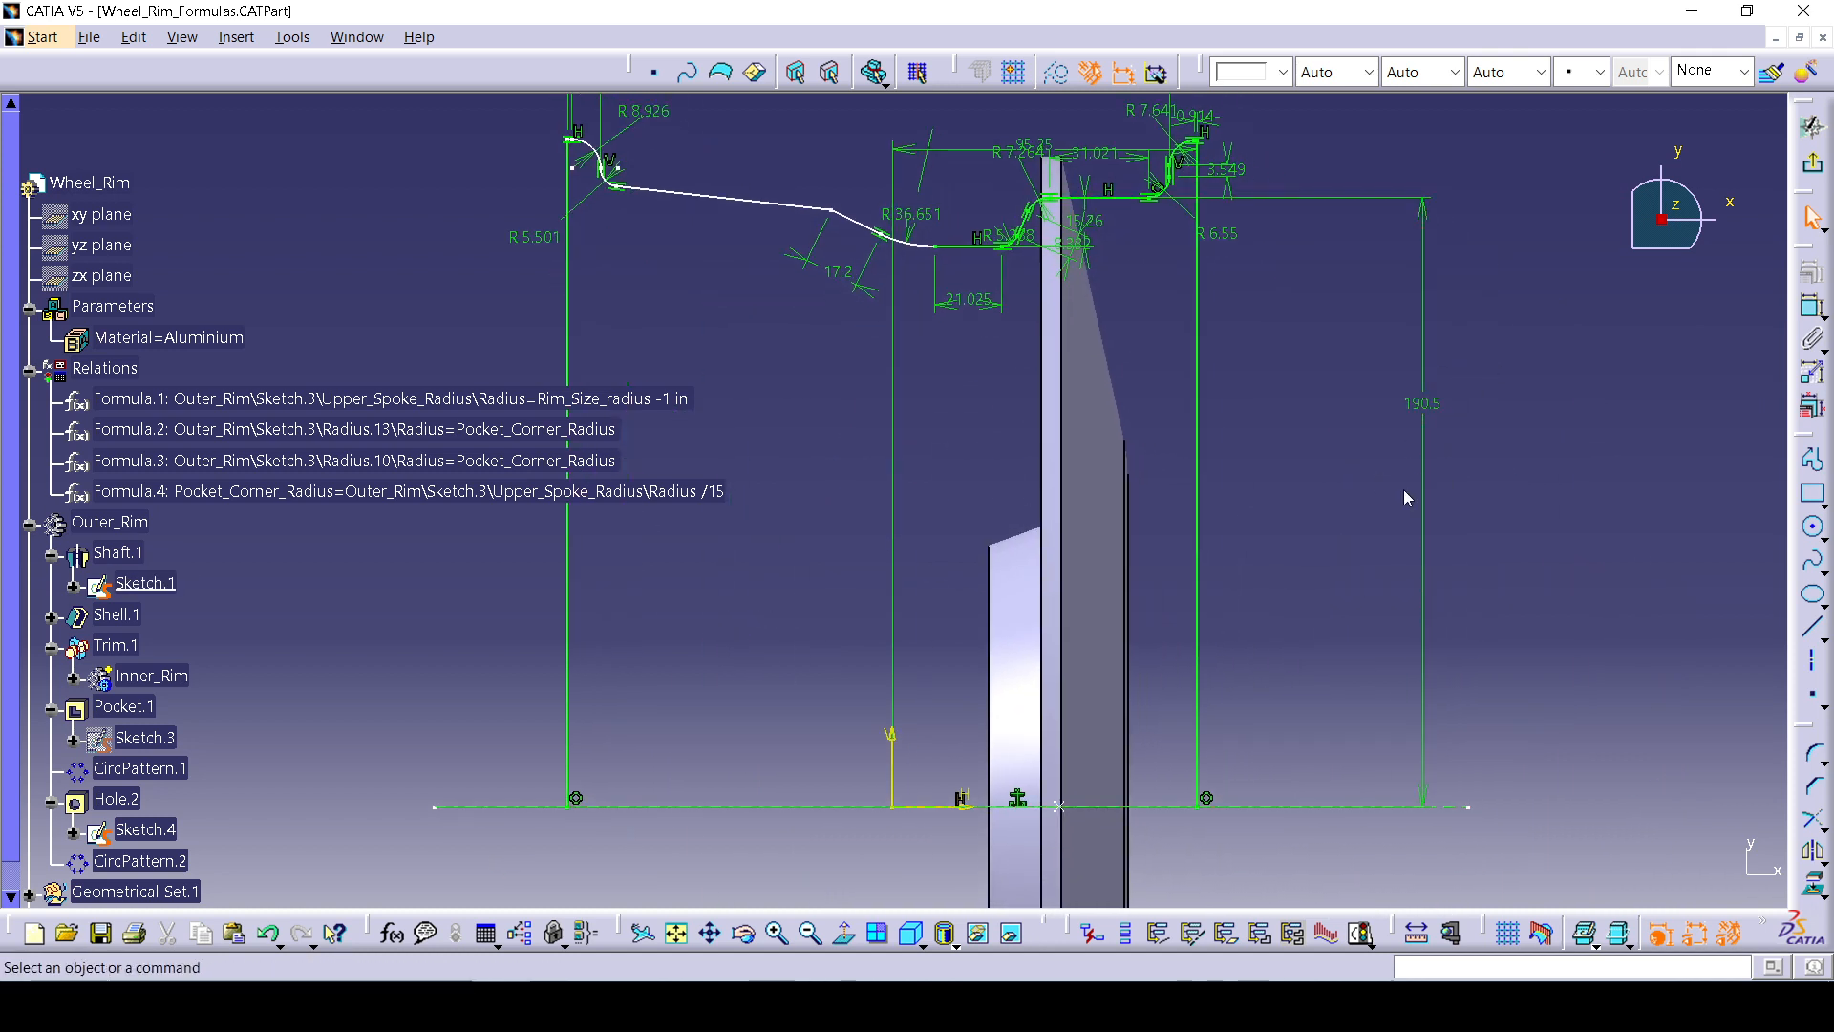
pyautogui.moveTo(1051, 609); pyautogui.dragTo(1160, 533, button='middle')
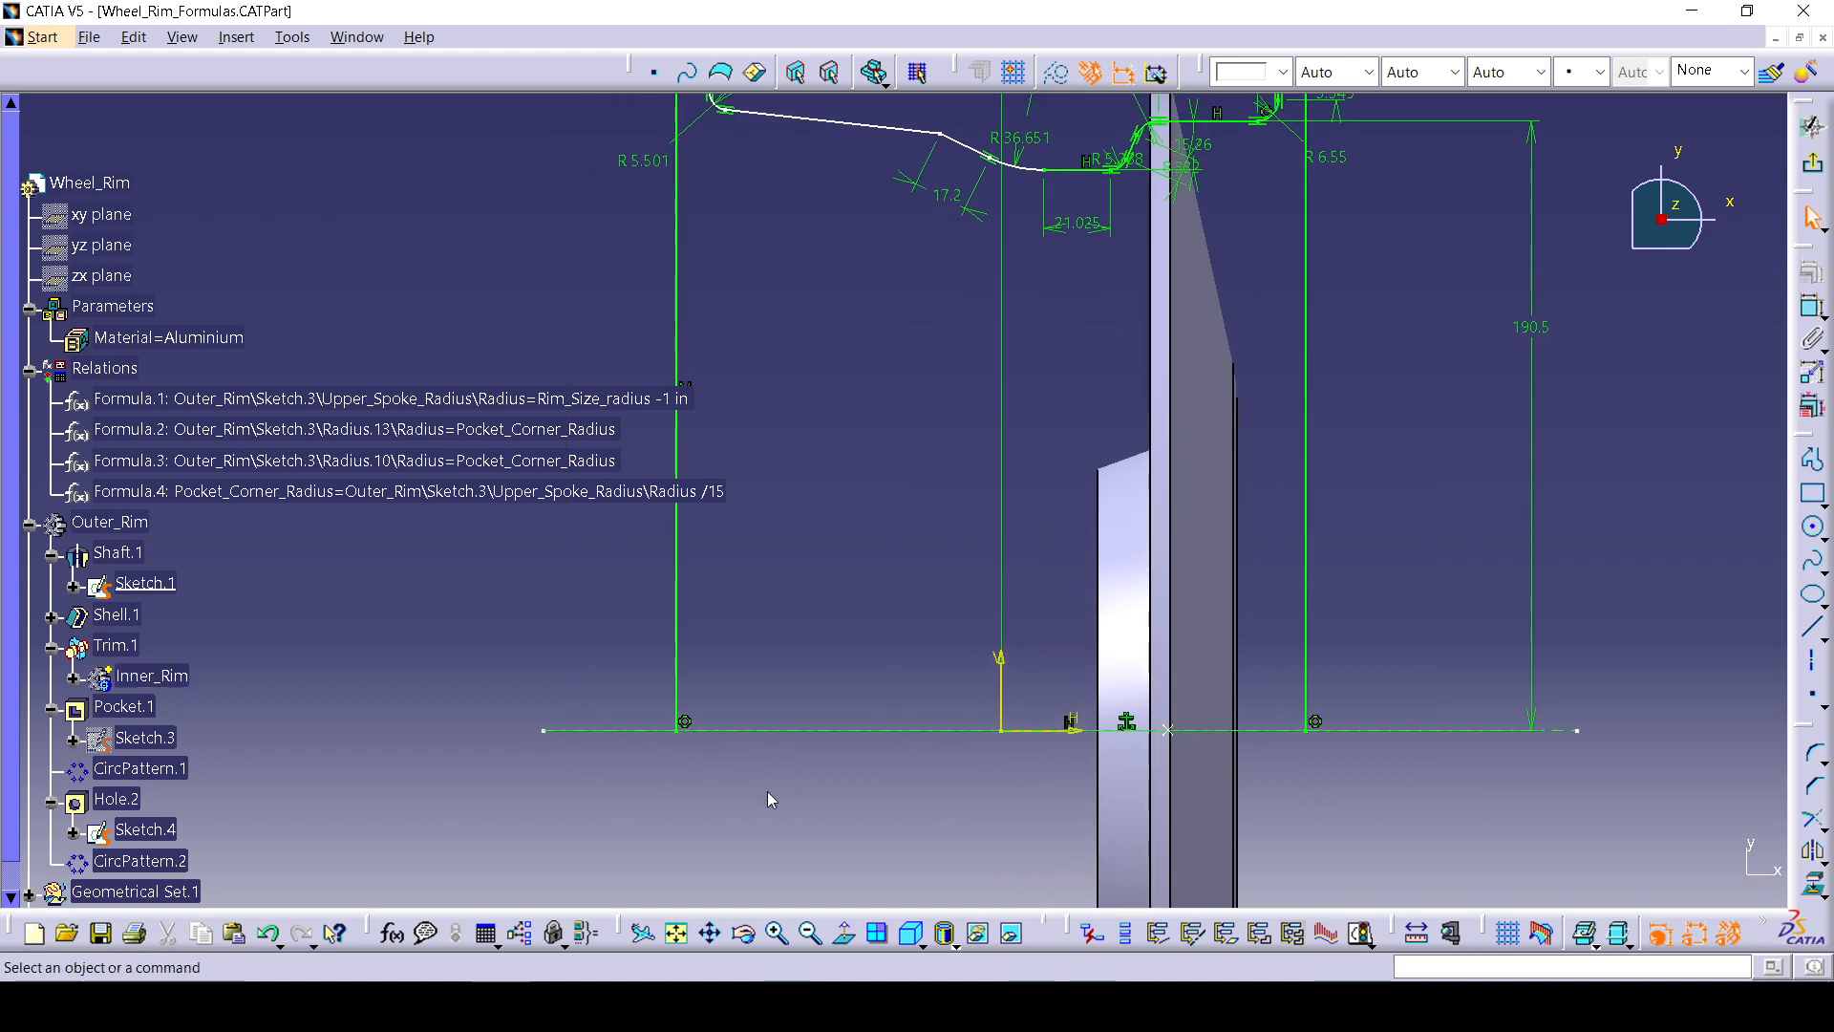
pyautogui.moveTo(764, 778)
pyautogui.mouseDown(button='middle')
pyautogui.moveTo(934, 639)
pyautogui.moveTo(924, 802)
pyautogui.moveTo(964, 777)
pyautogui.moveTo(963, 819)
pyautogui.mouseUp(button='middle')
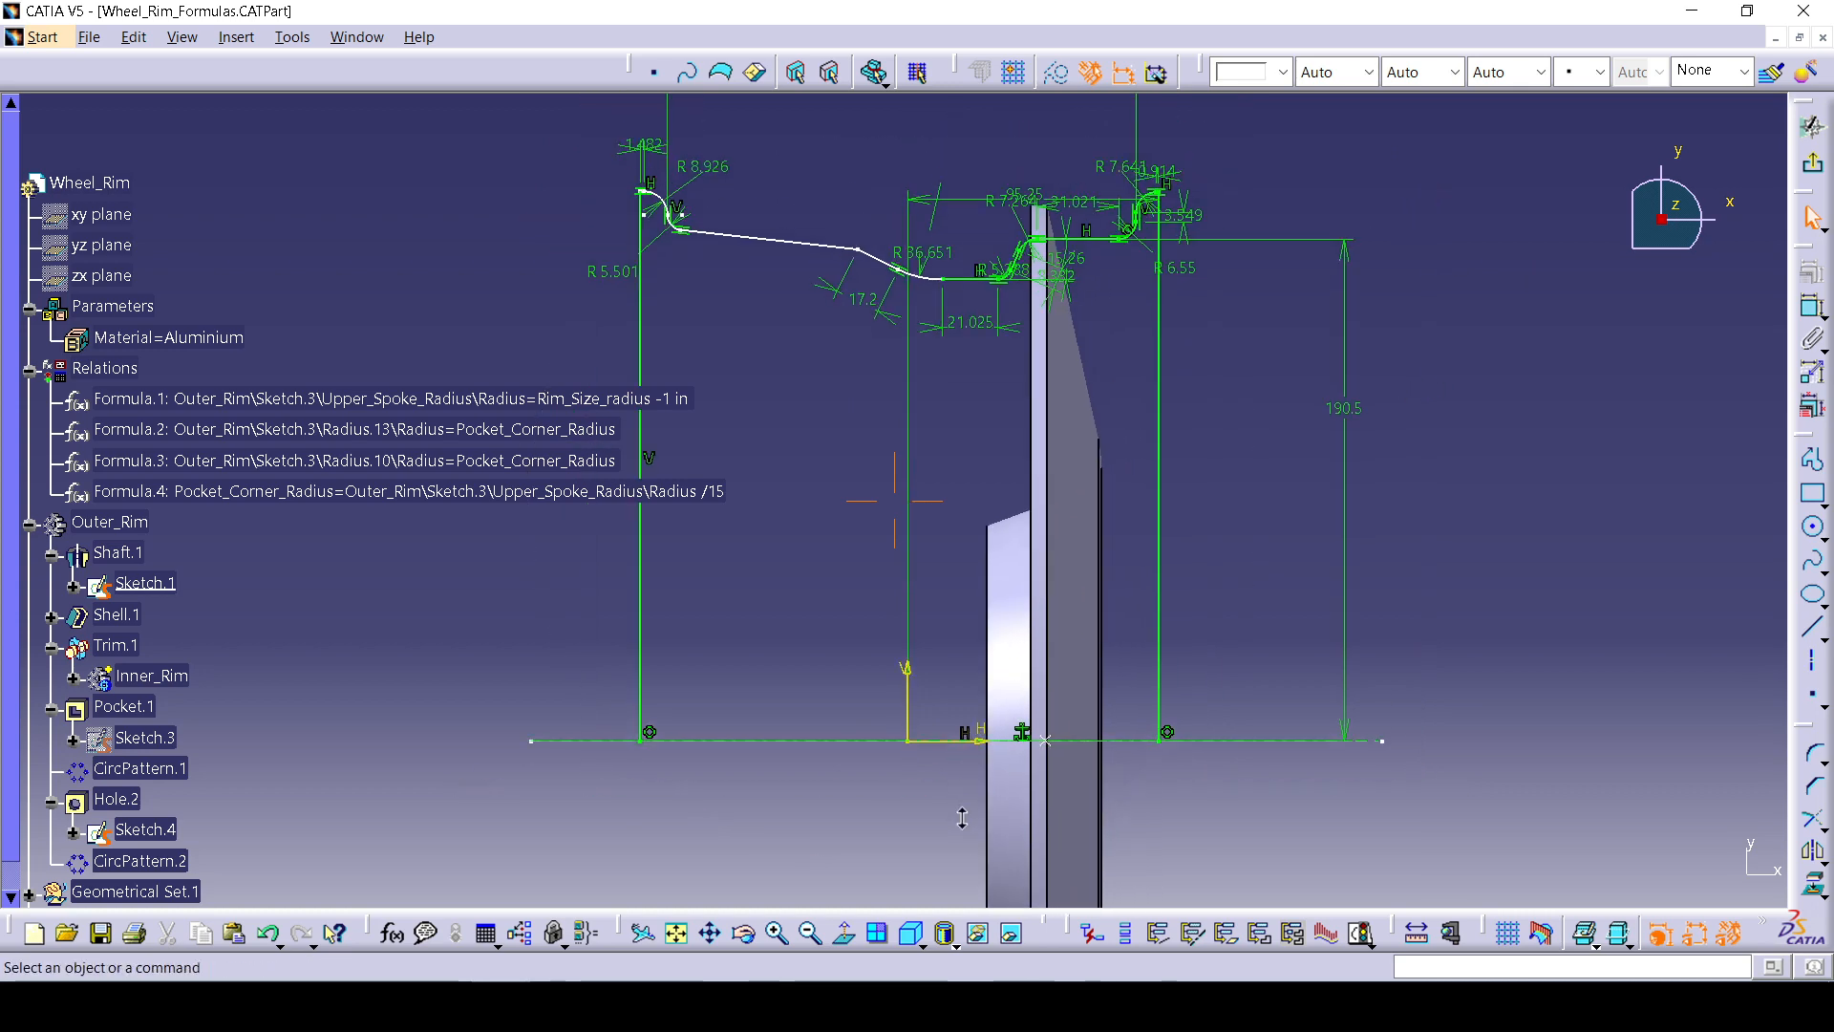
# Switch to PowerPoint to read the parameters and formulas exercise slide, return to CATIA and exit Sketch.1.
pyautogui.click(680, 1003)
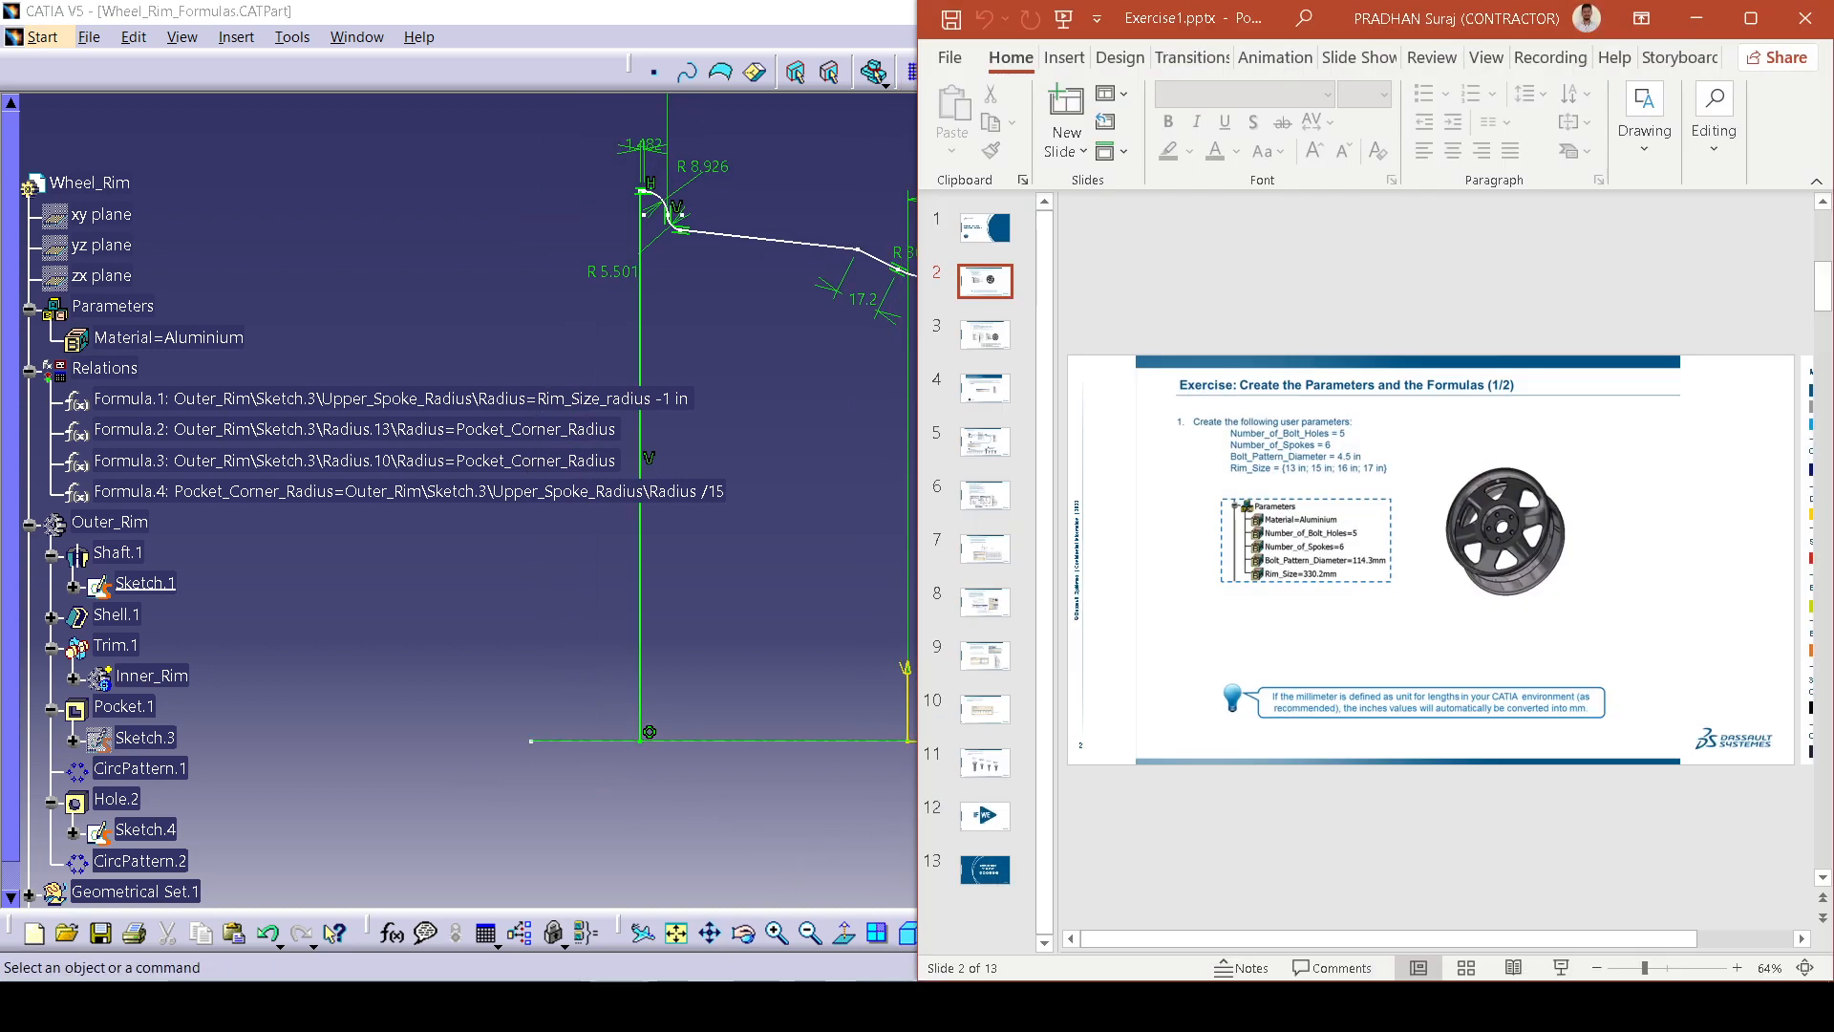
pyautogui.click(1745, 24)
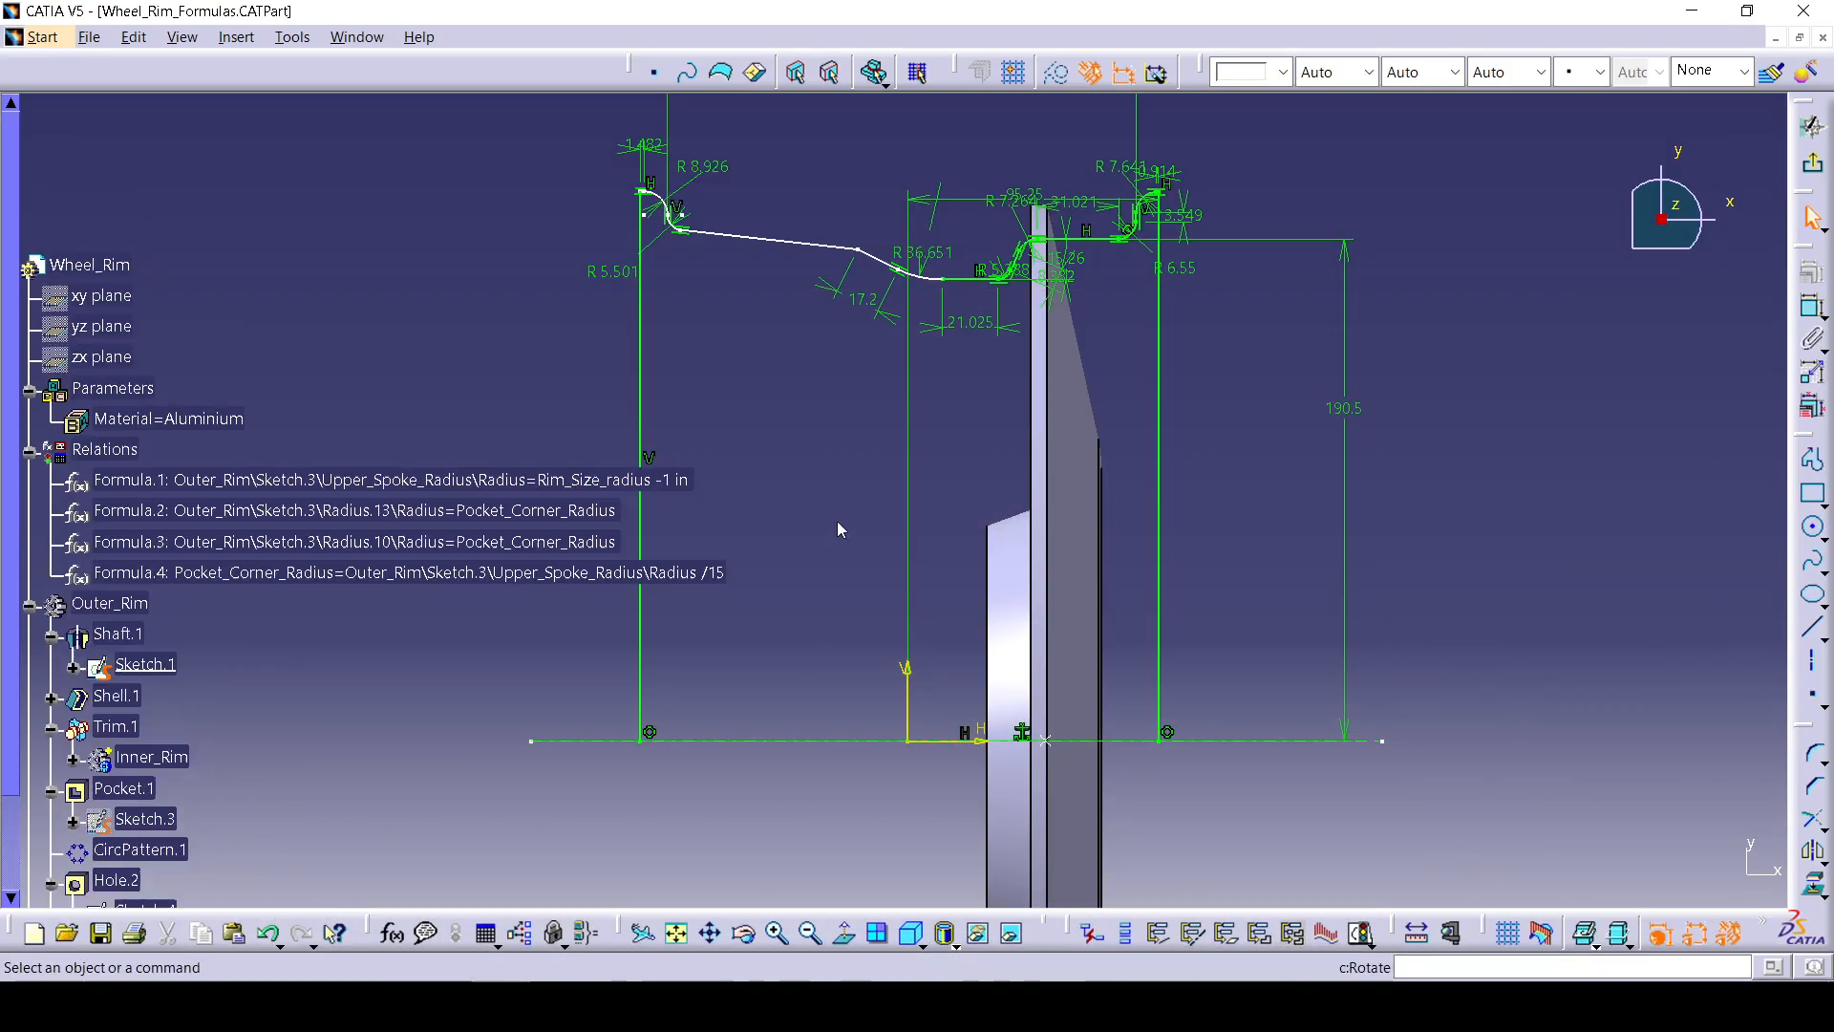
pyautogui.moveTo(838, 524)
pyautogui.mouseDown(button='middle')
pyautogui.moveTo(958, 727)
pyautogui.moveTo(976, 653)
pyautogui.mouseUp(button='middle')
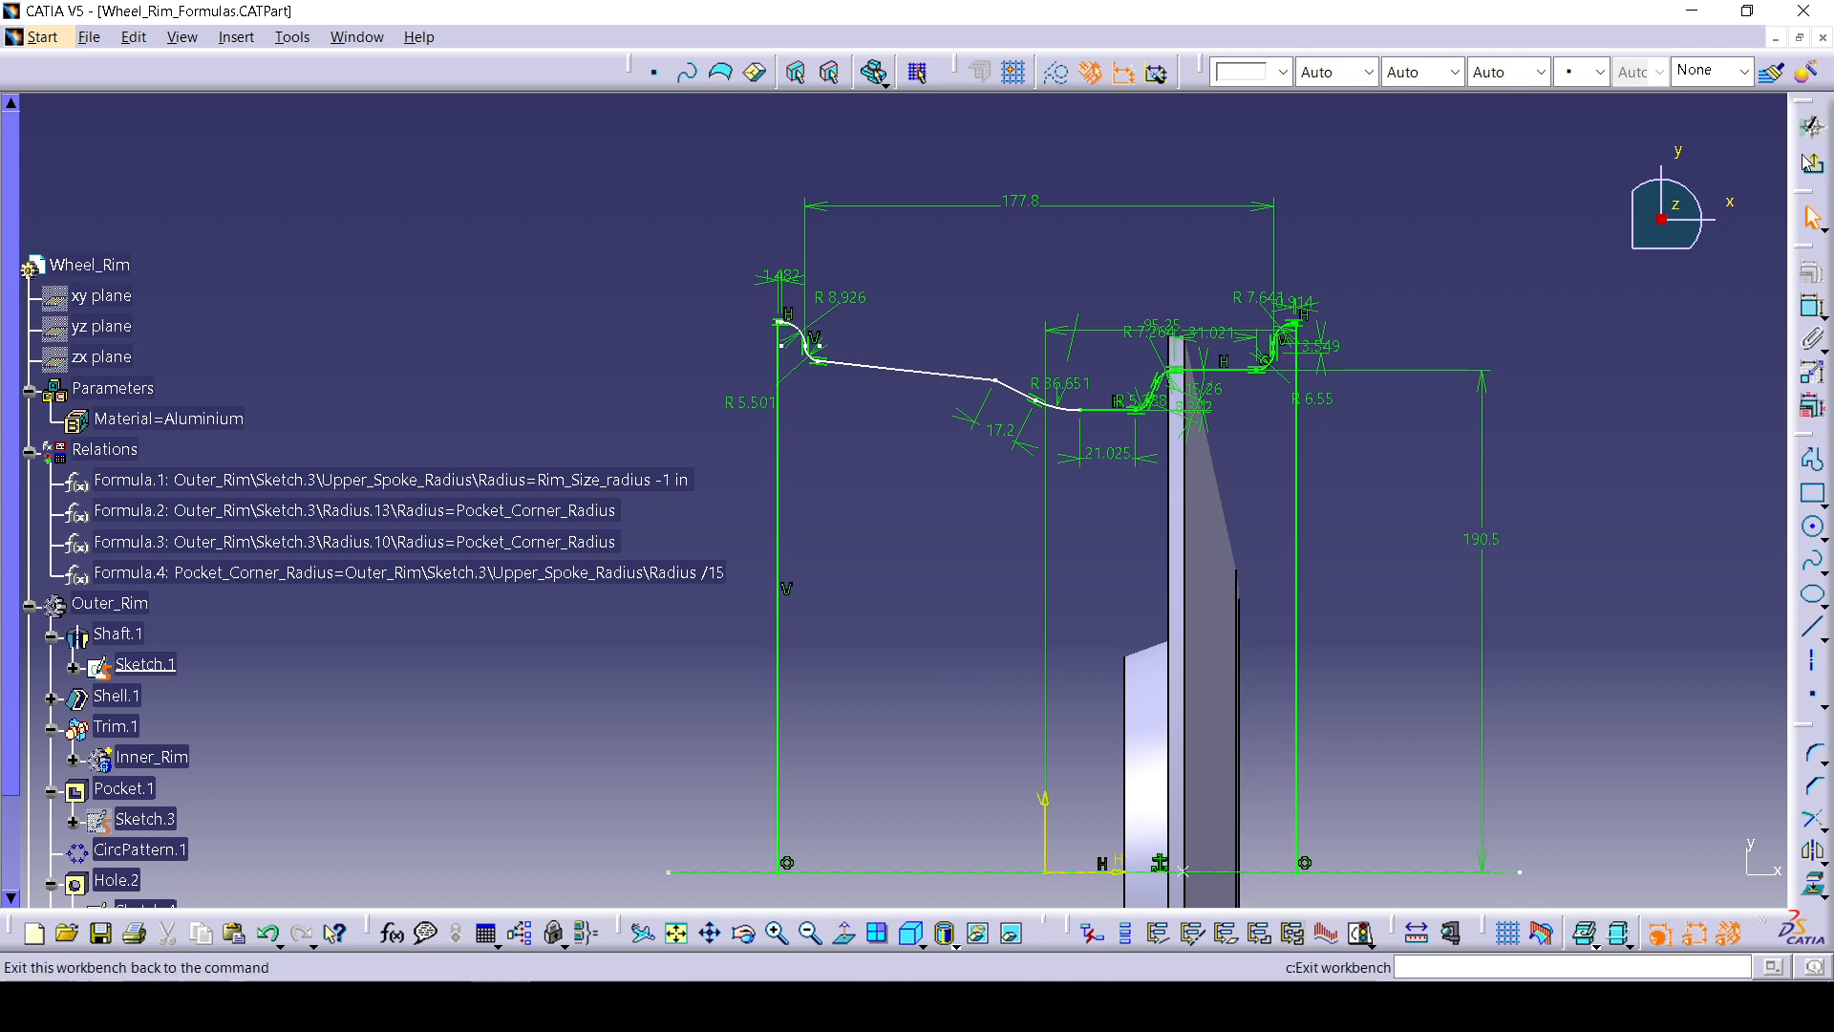
pyautogui.click(1811, 127)
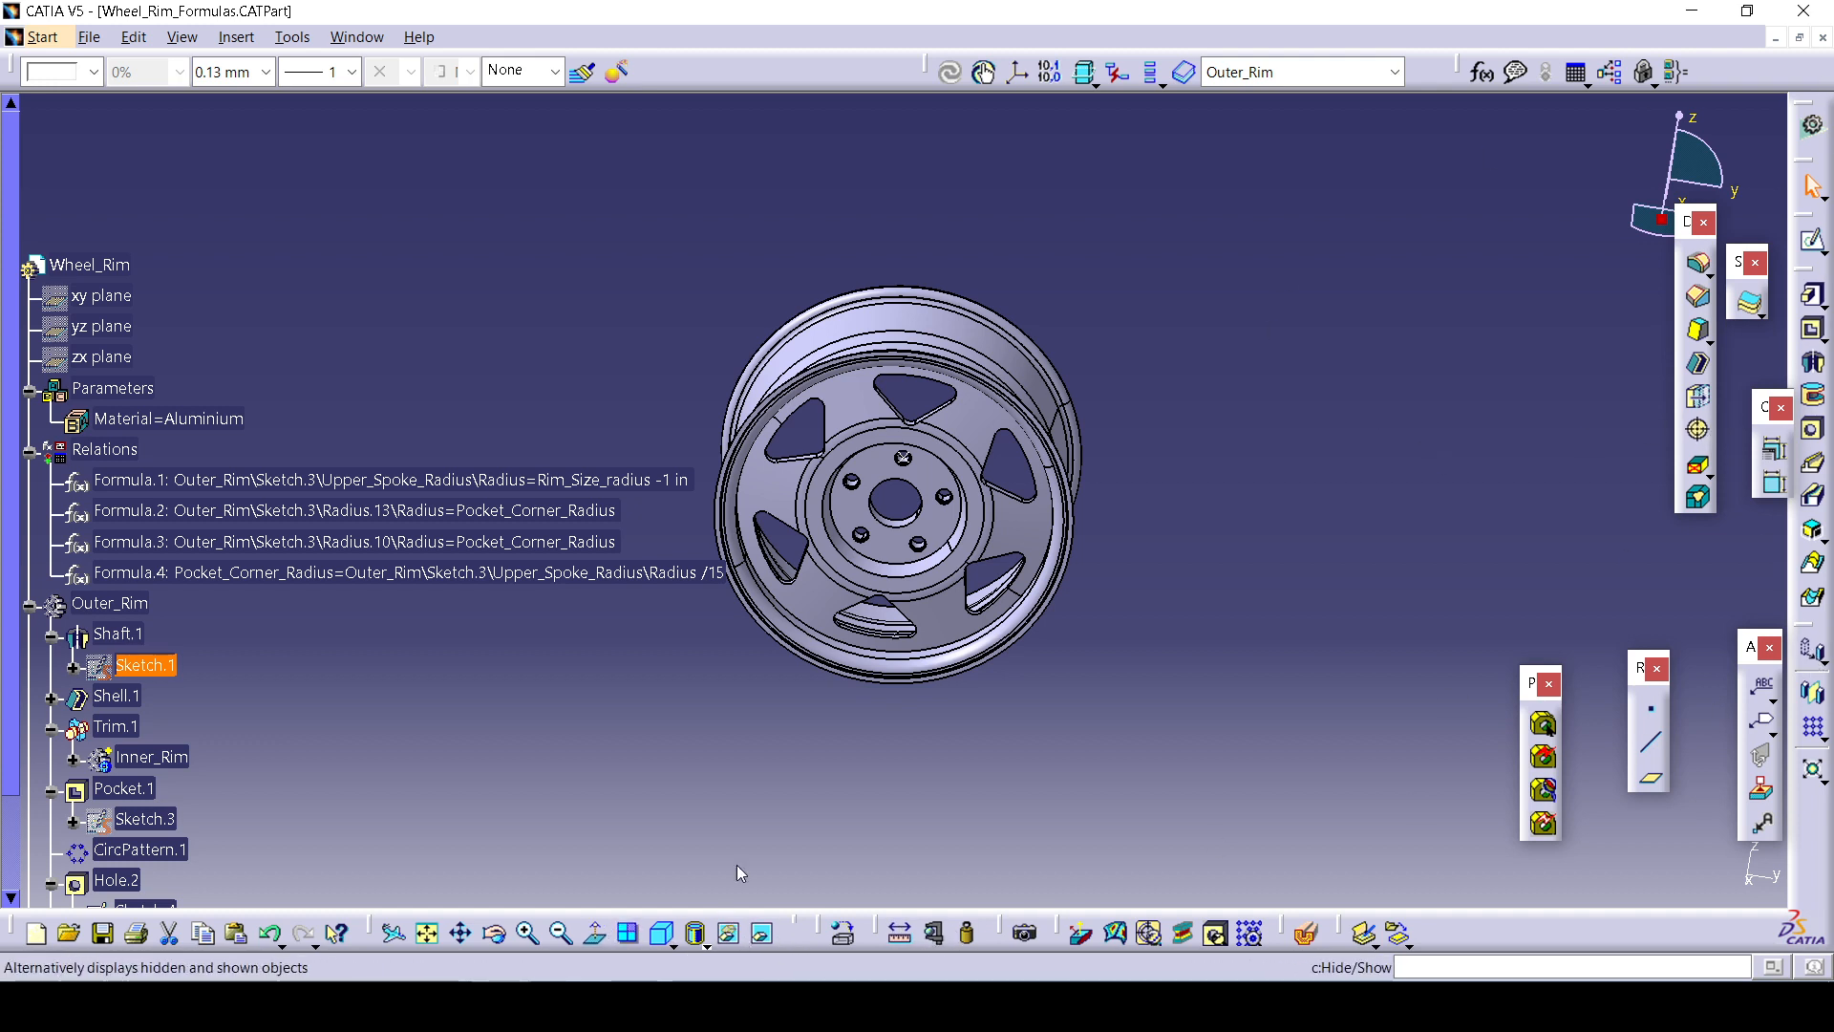
# Float the Knowledge toolbar over the model area and open the Formulas dialog.
pyautogui.moveTo(1461, 72); pyautogui.dragTo(1313, 225)
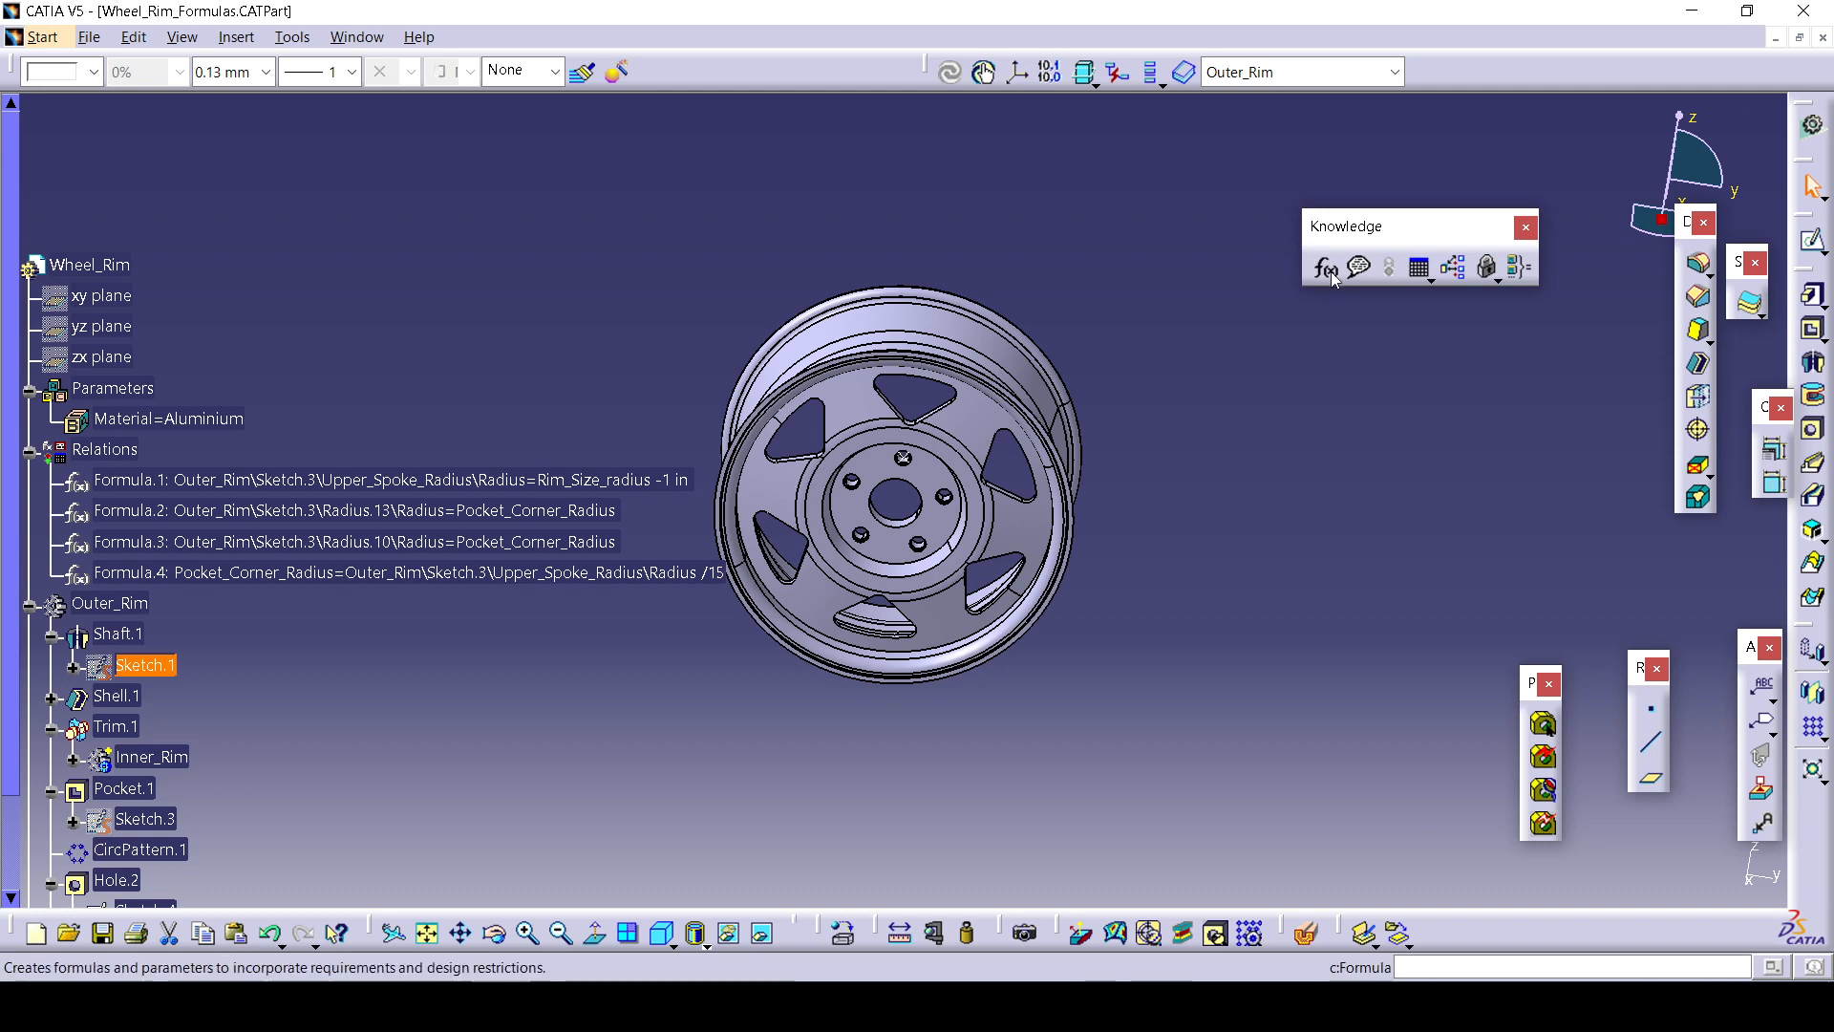
pyautogui.click(1326, 269)
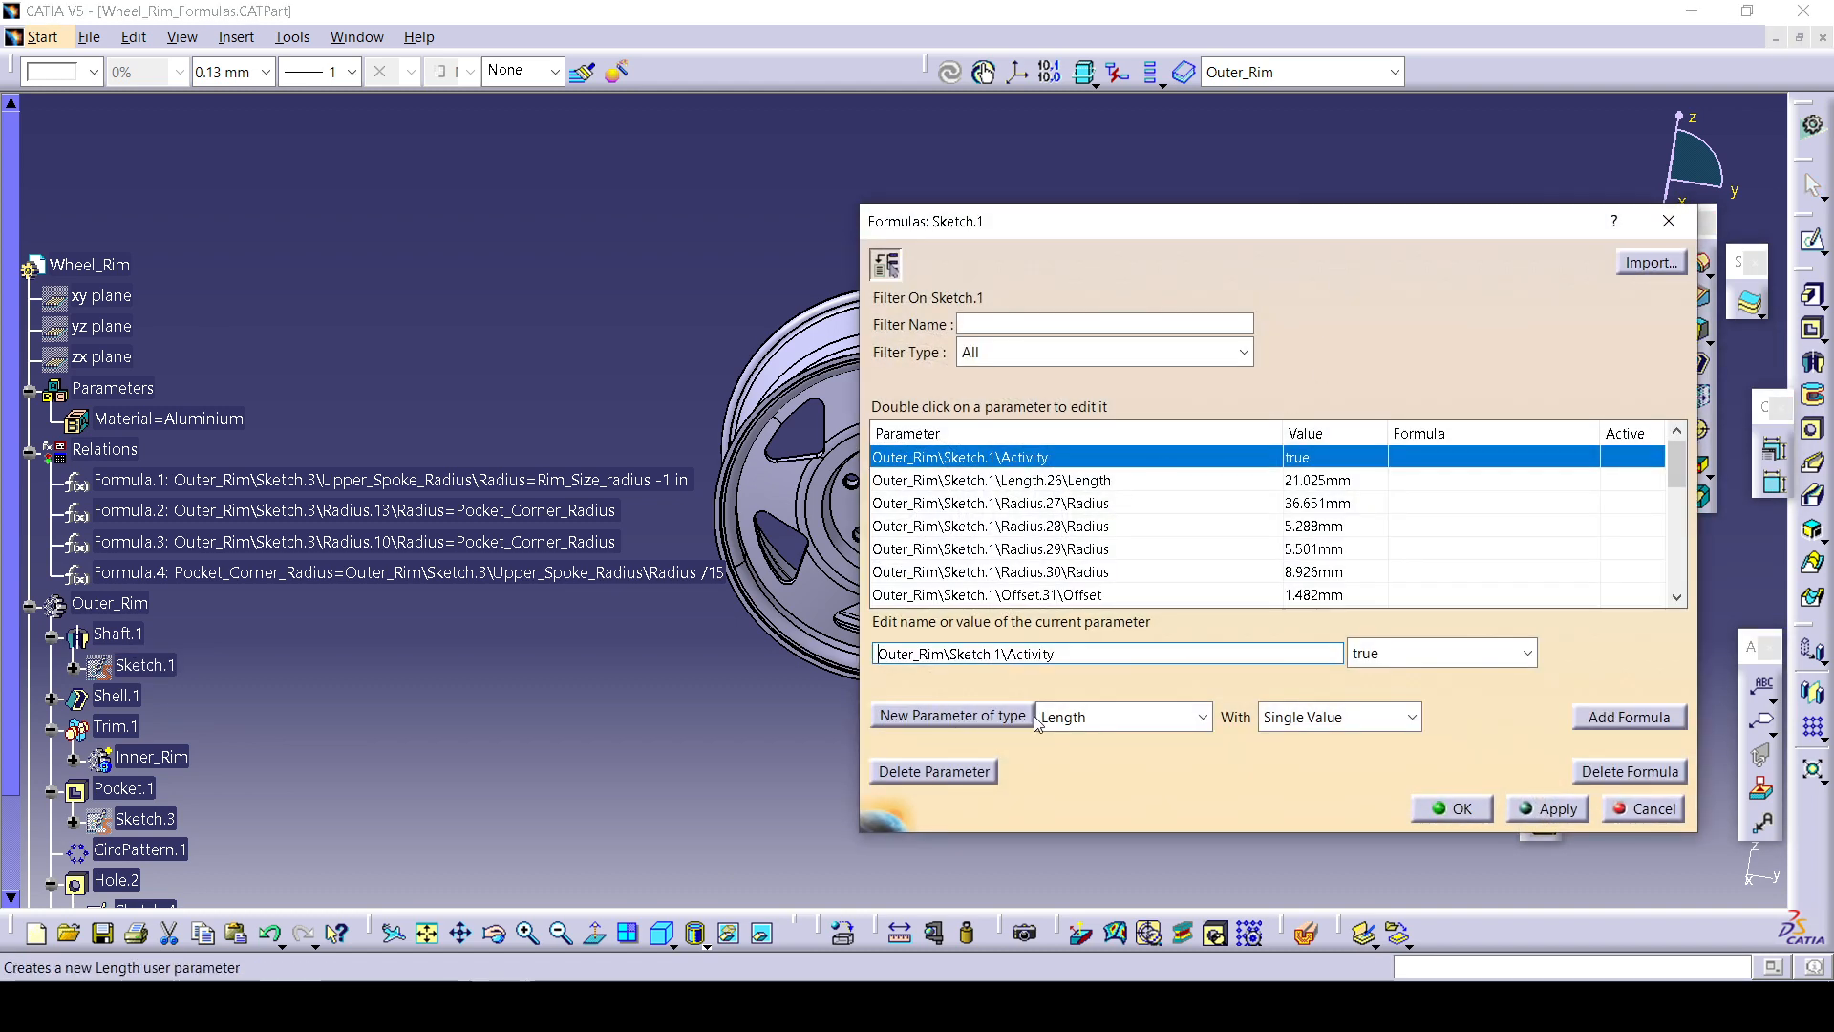
pyautogui.click(955, 715)
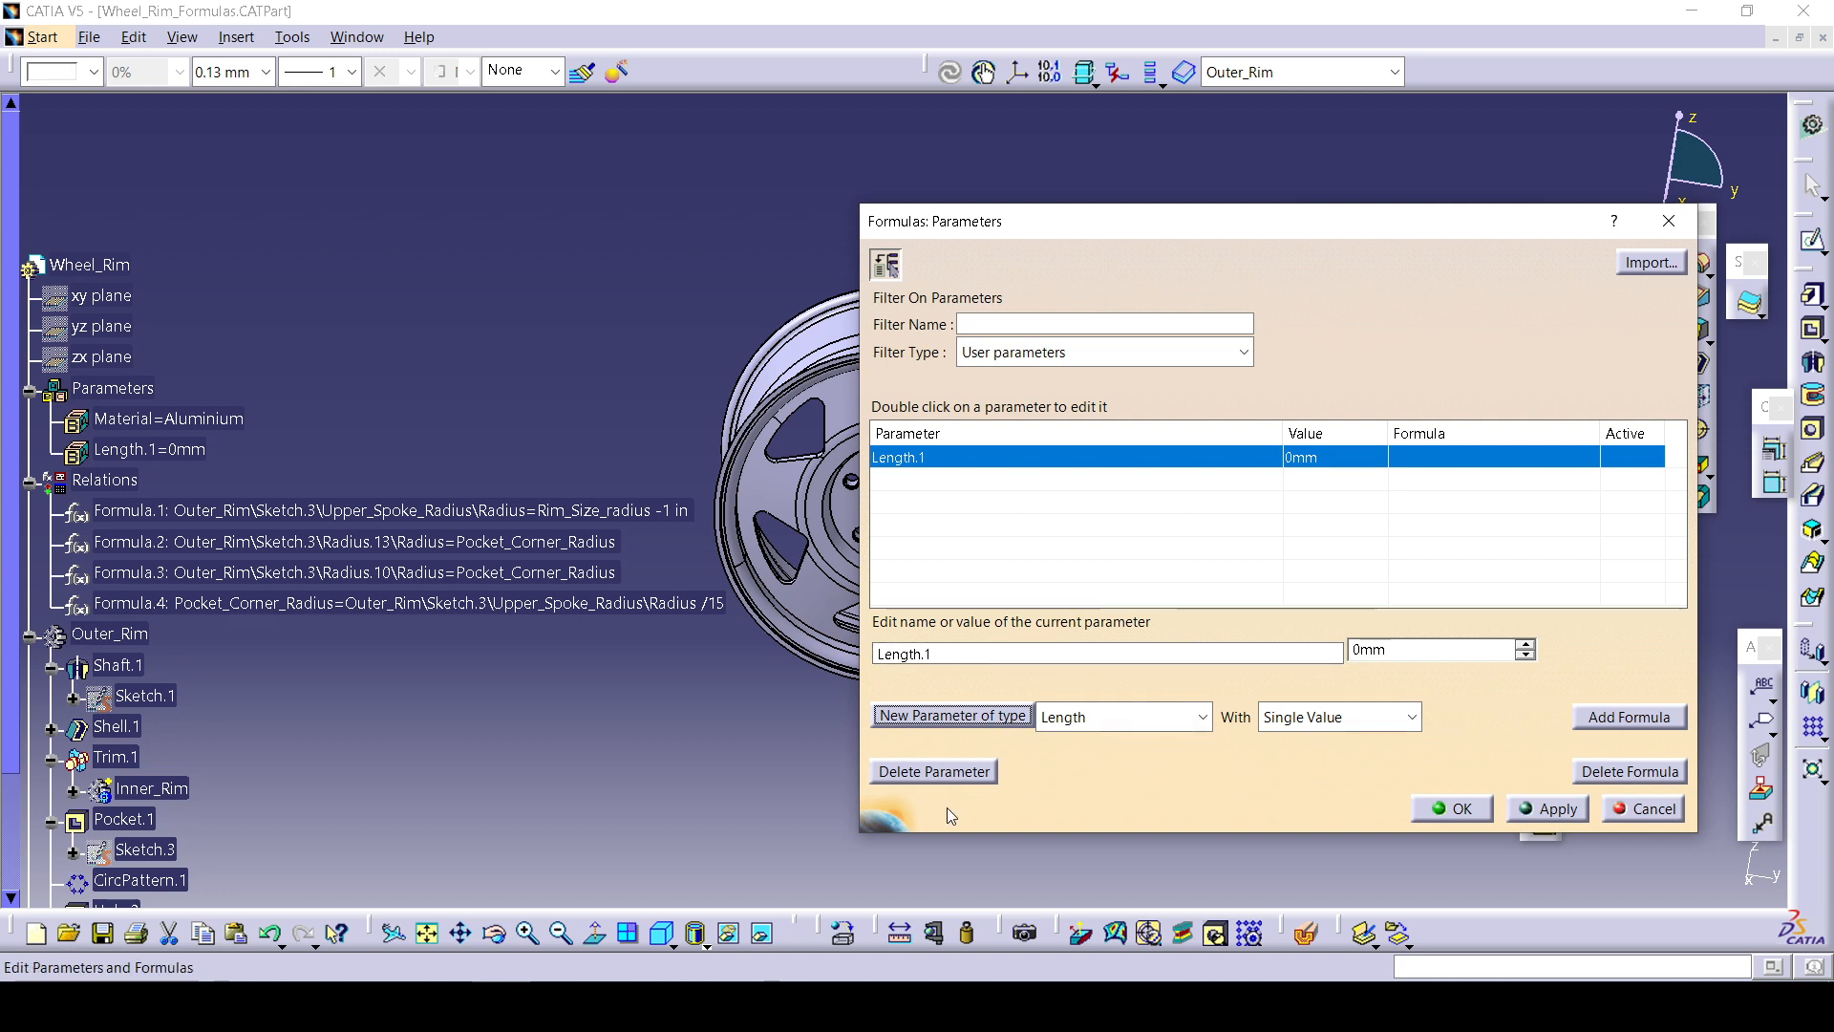
pyautogui.click(951, 772)
pyautogui.click(970, 552)
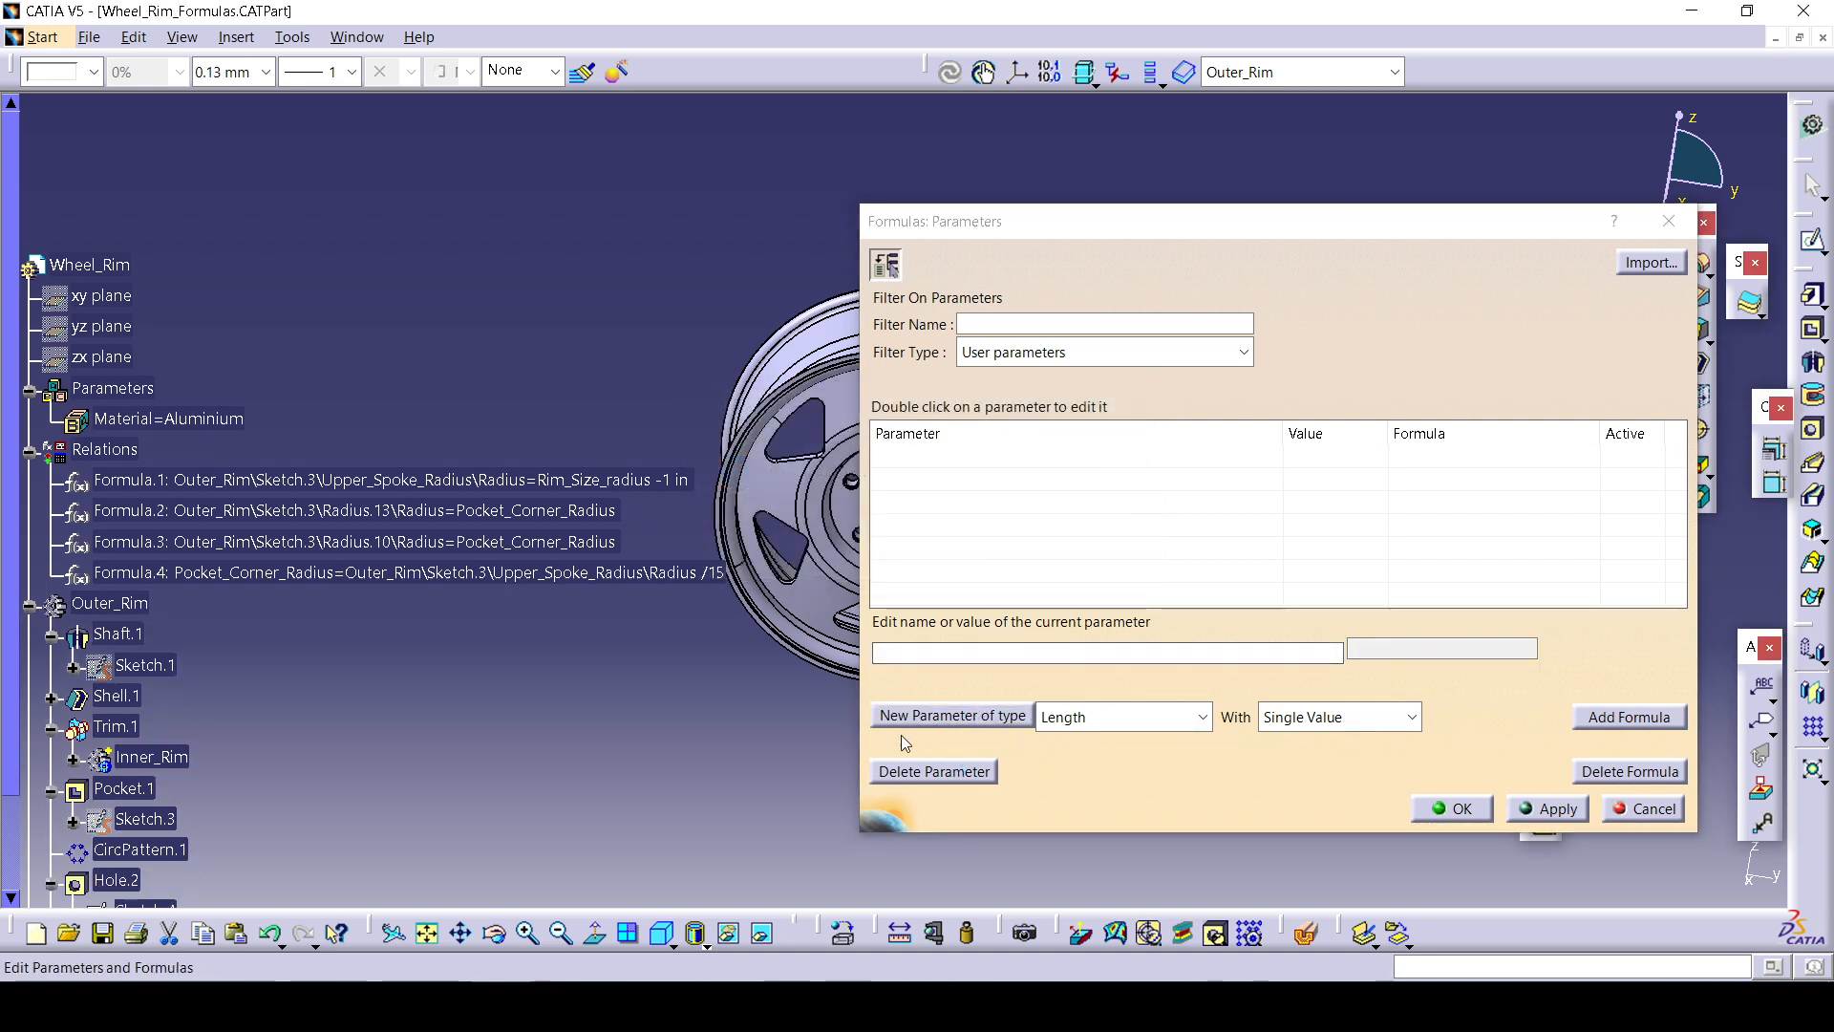
# Collapse the Relations node and create a single-value user parameter of type Integer.
pyautogui.moveTo(673, 634); pyautogui.dragTo(465, 433, button='middle')
pyautogui.scroll(1, 465, 433)
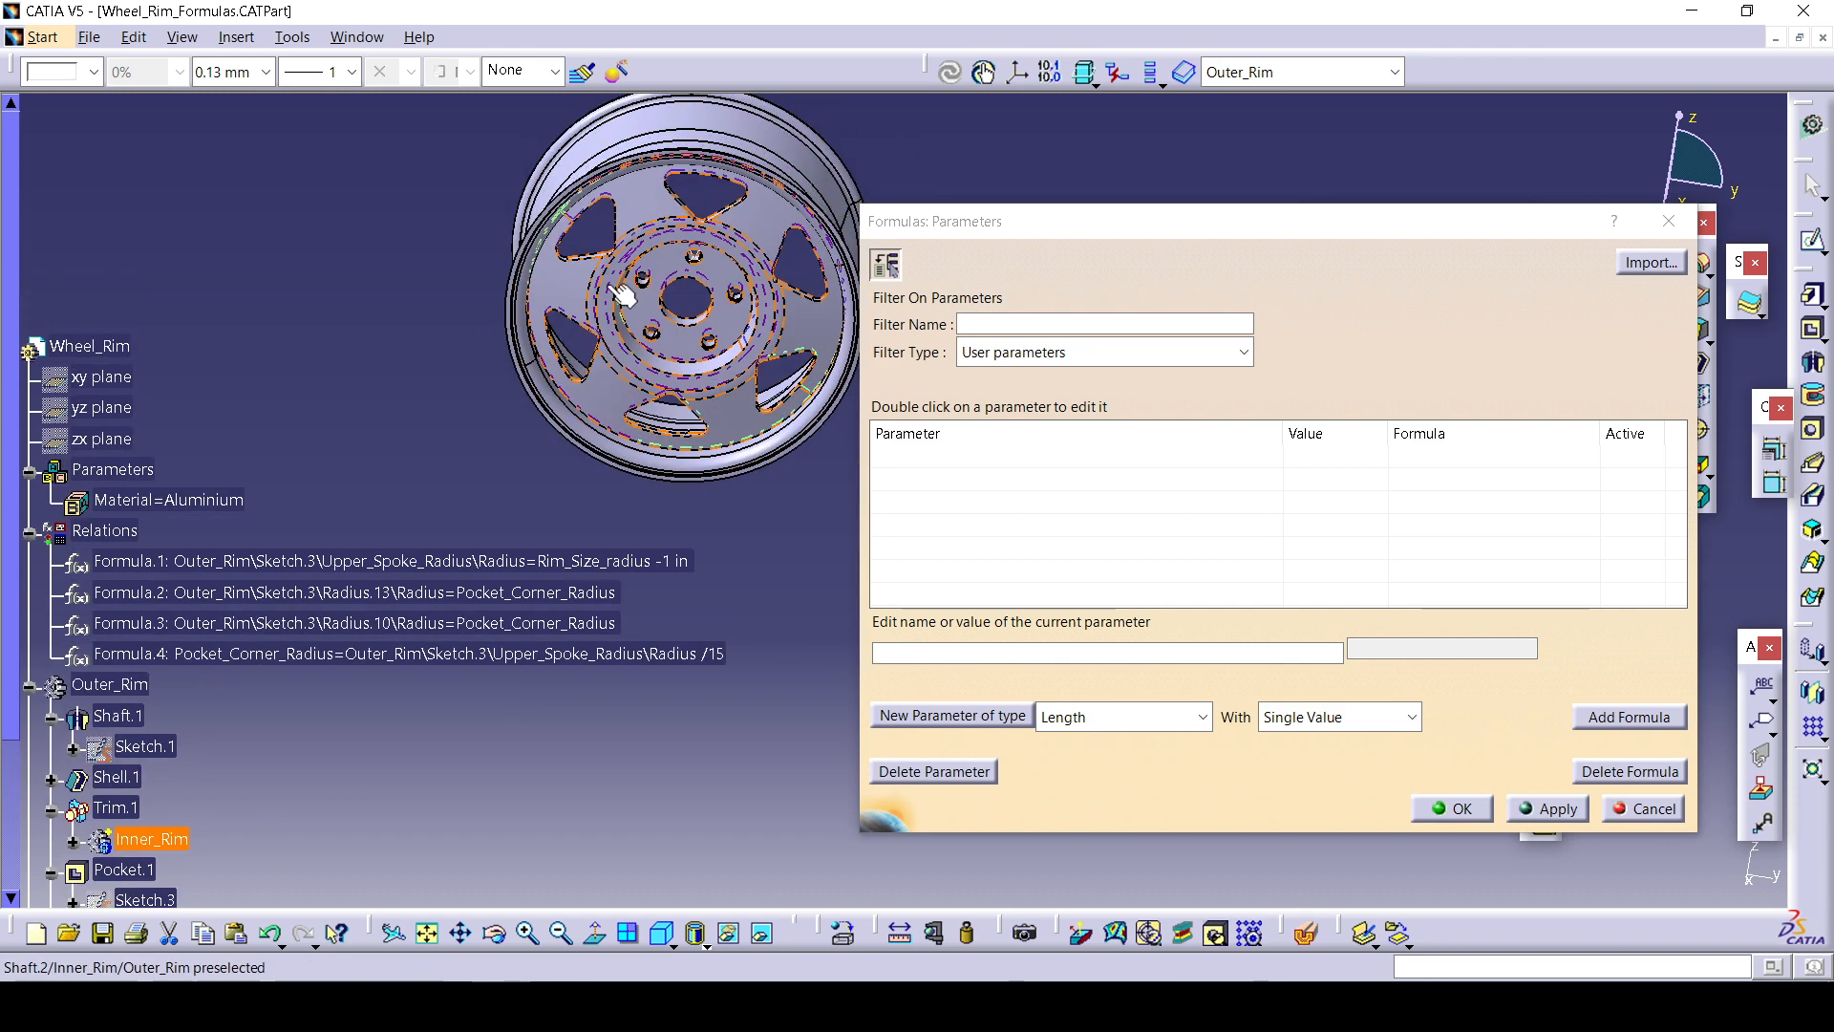
pyautogui.click(30, 531)
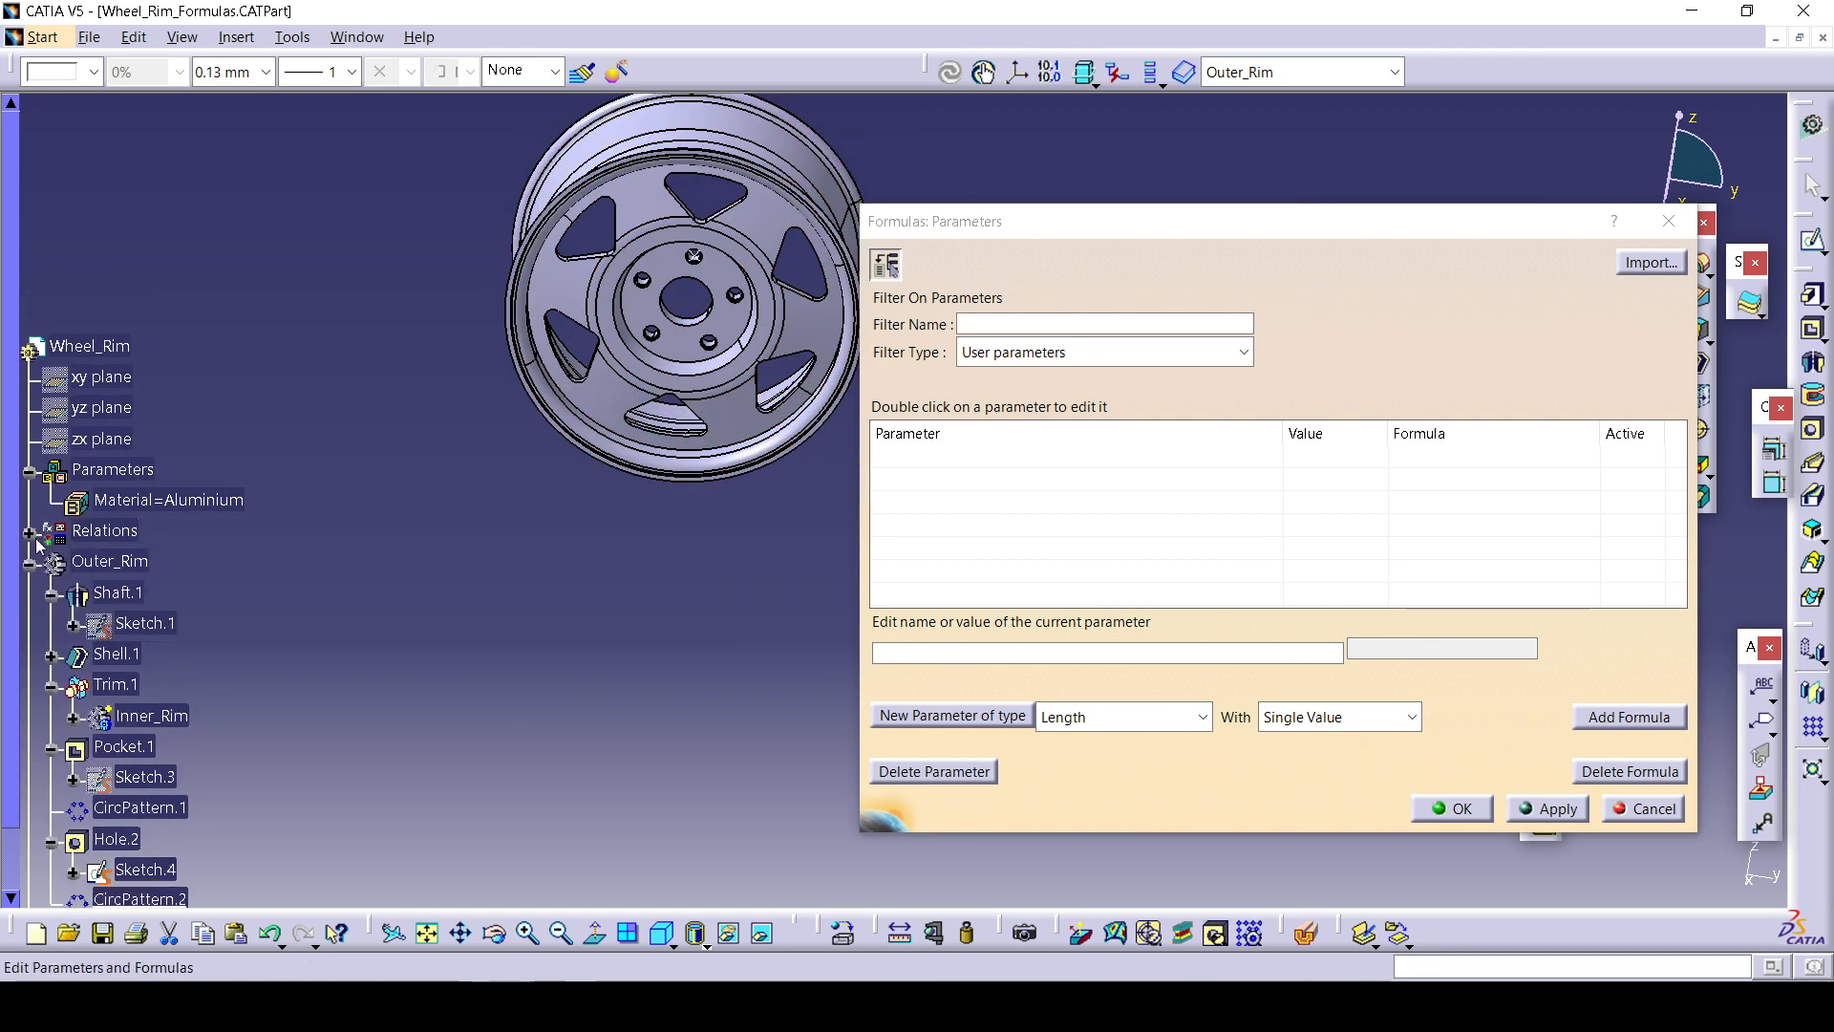
pyautogui.click(1127, 717)
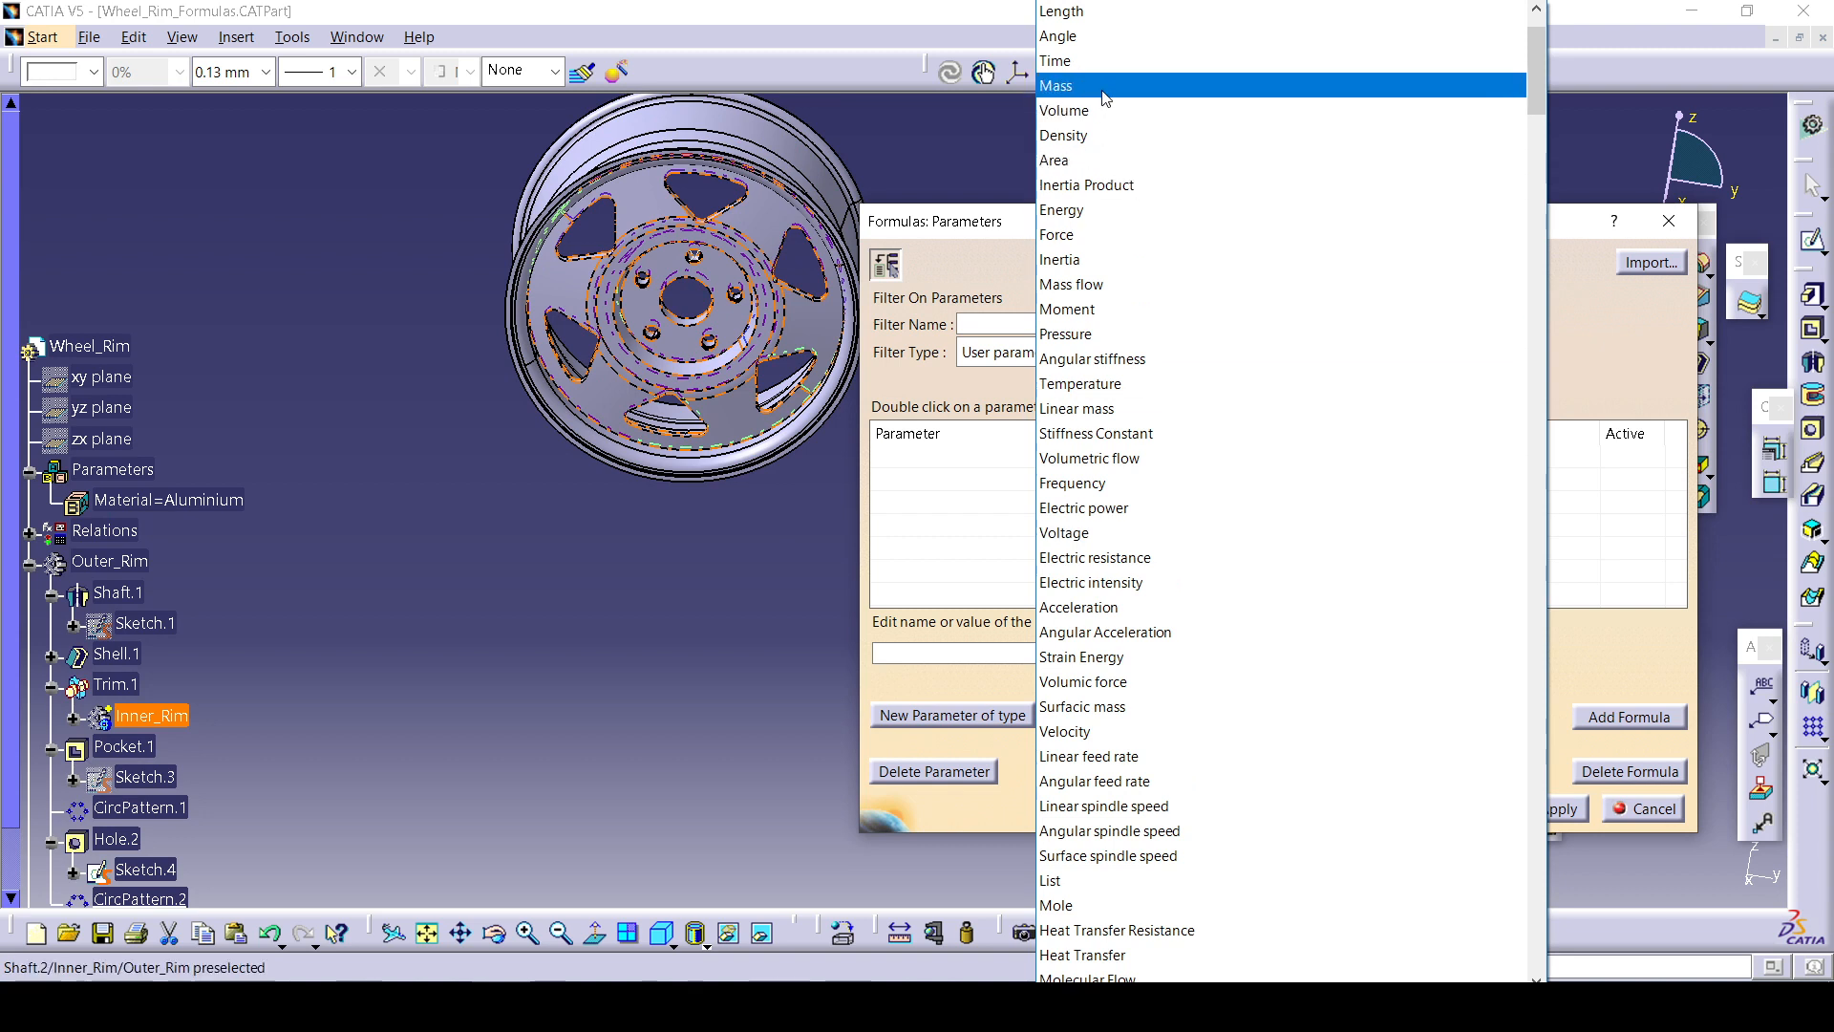
pyautogui.scroll(2, 1098, 19)
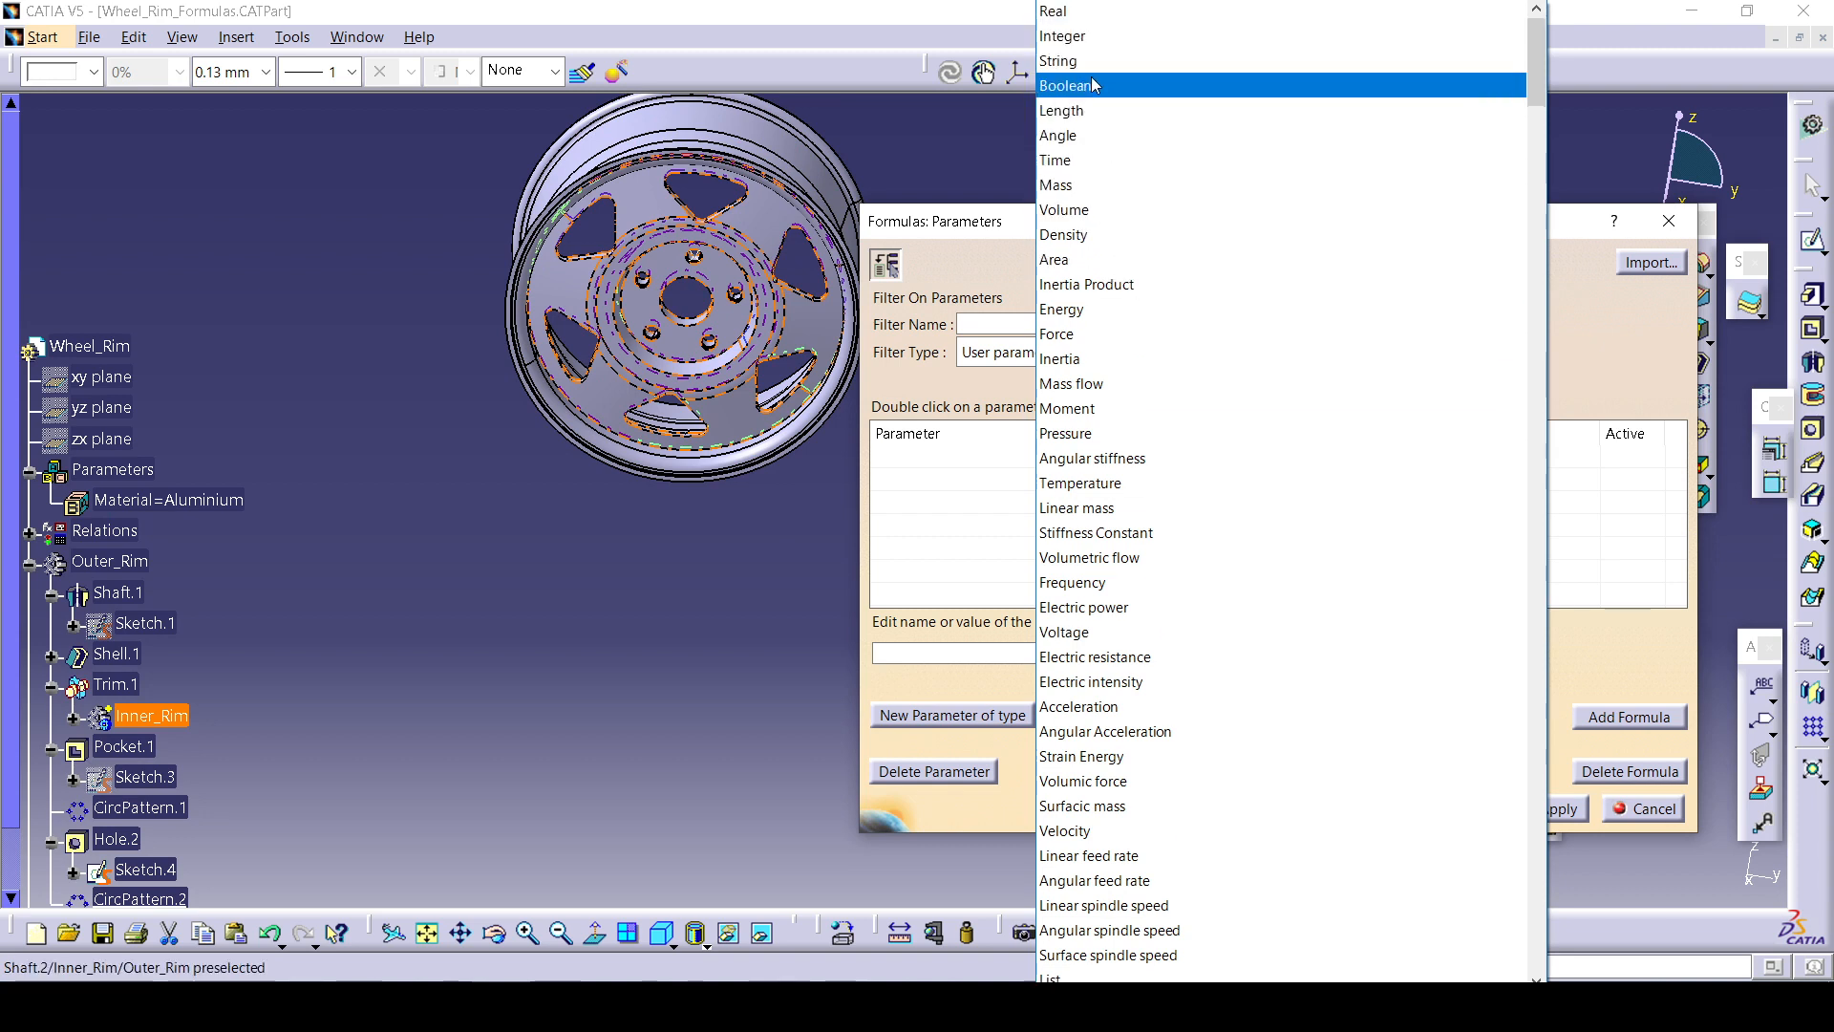
pyautogui.click(1119, 38)
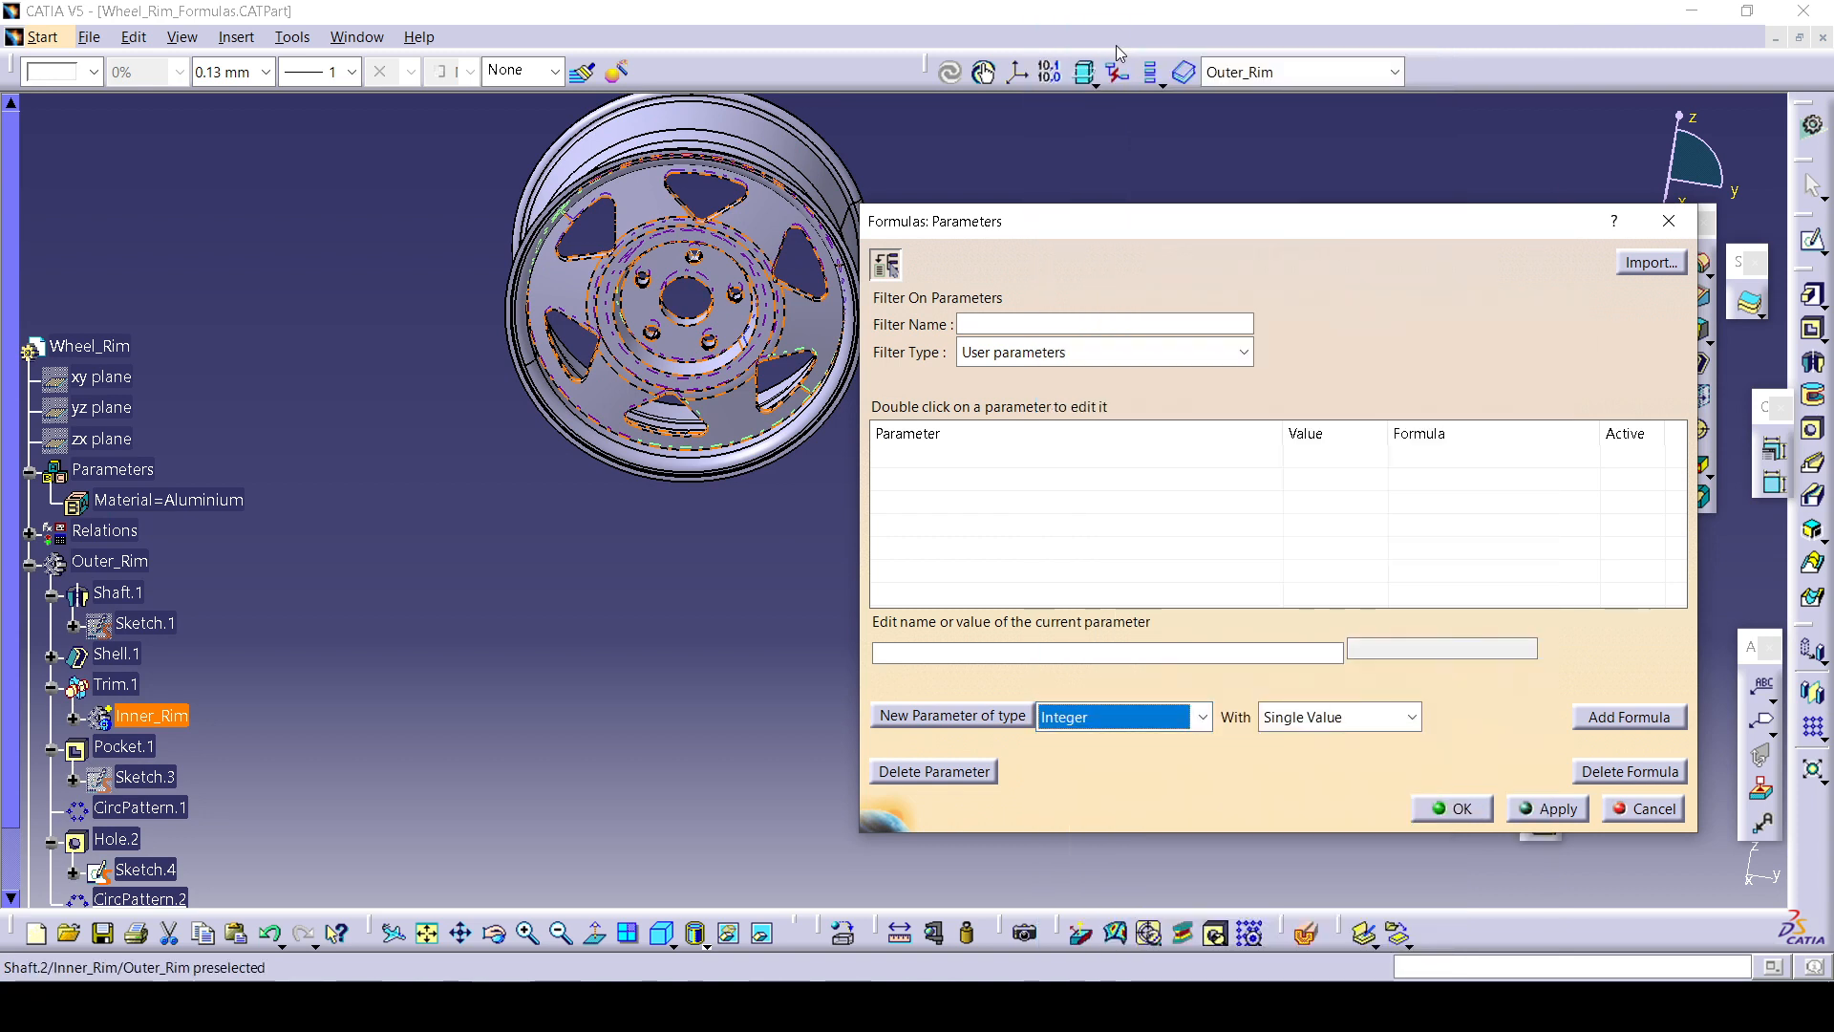
pyautogui.click(953, 716)
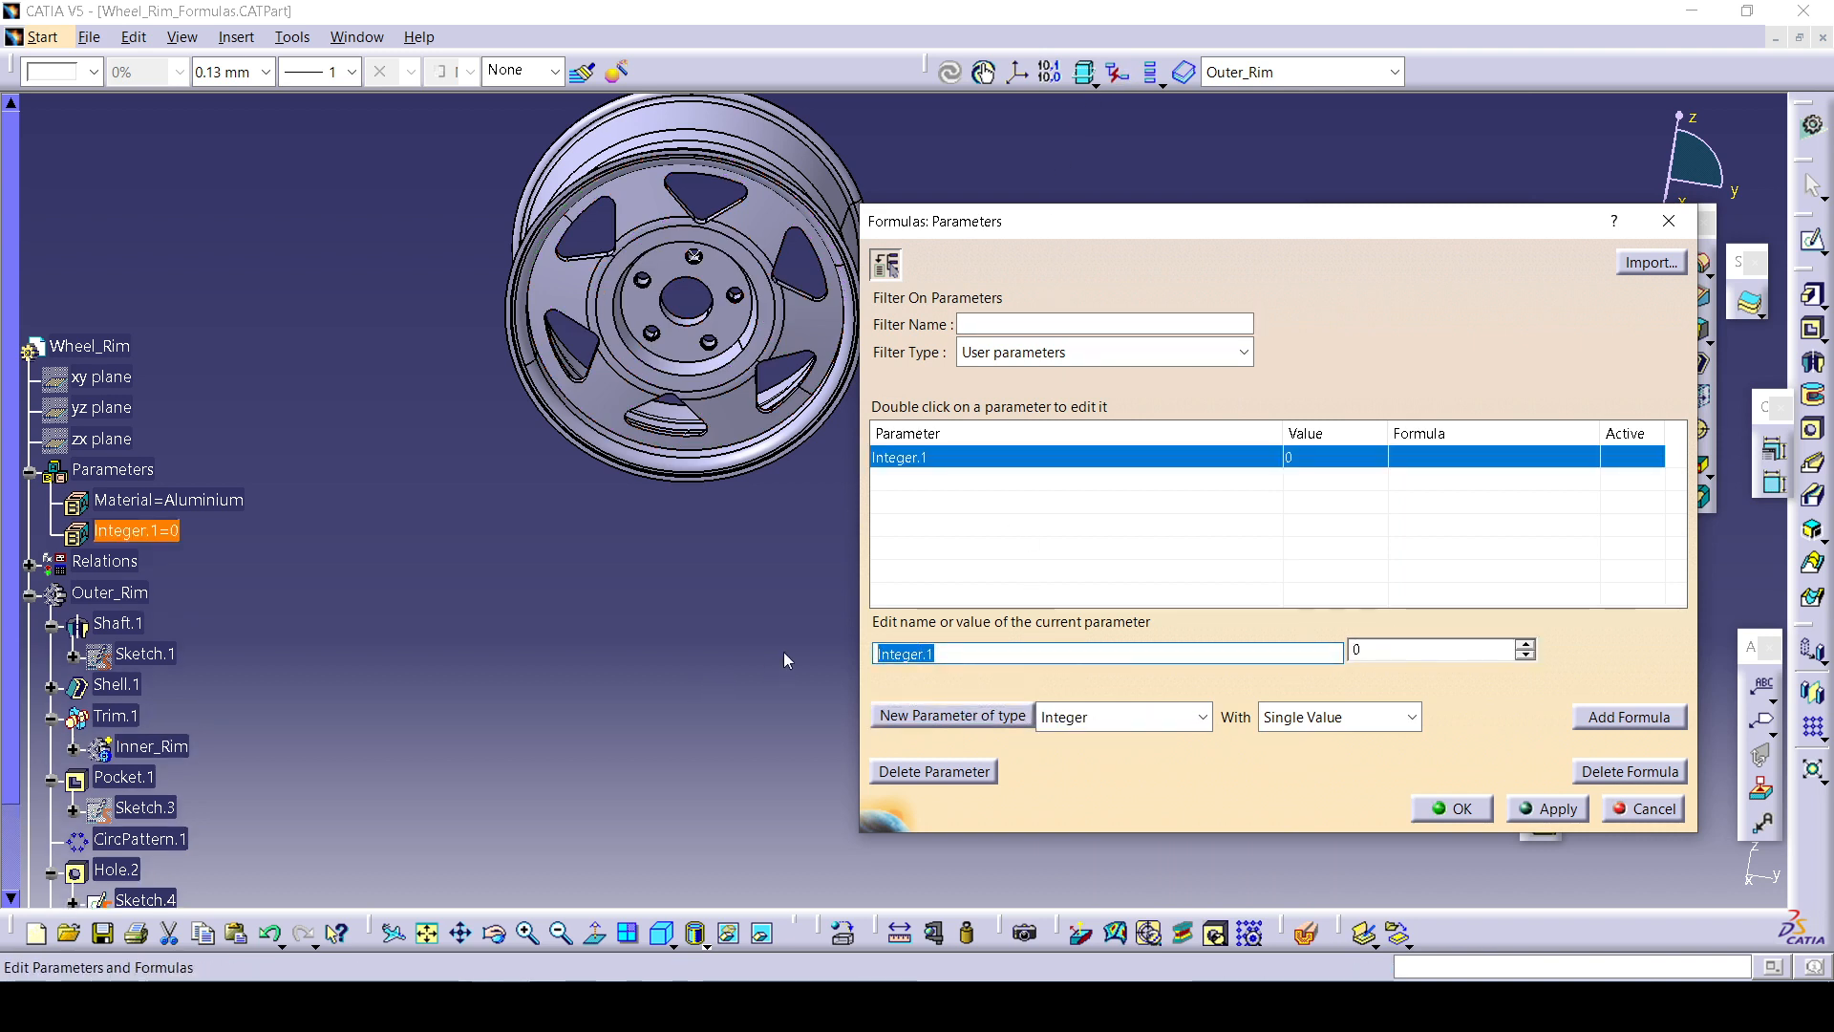
# Name the new integer parameter "Number of Spokes", set its value to 5 and accept the Formulas dialog.
pyautogui.write('Number of')
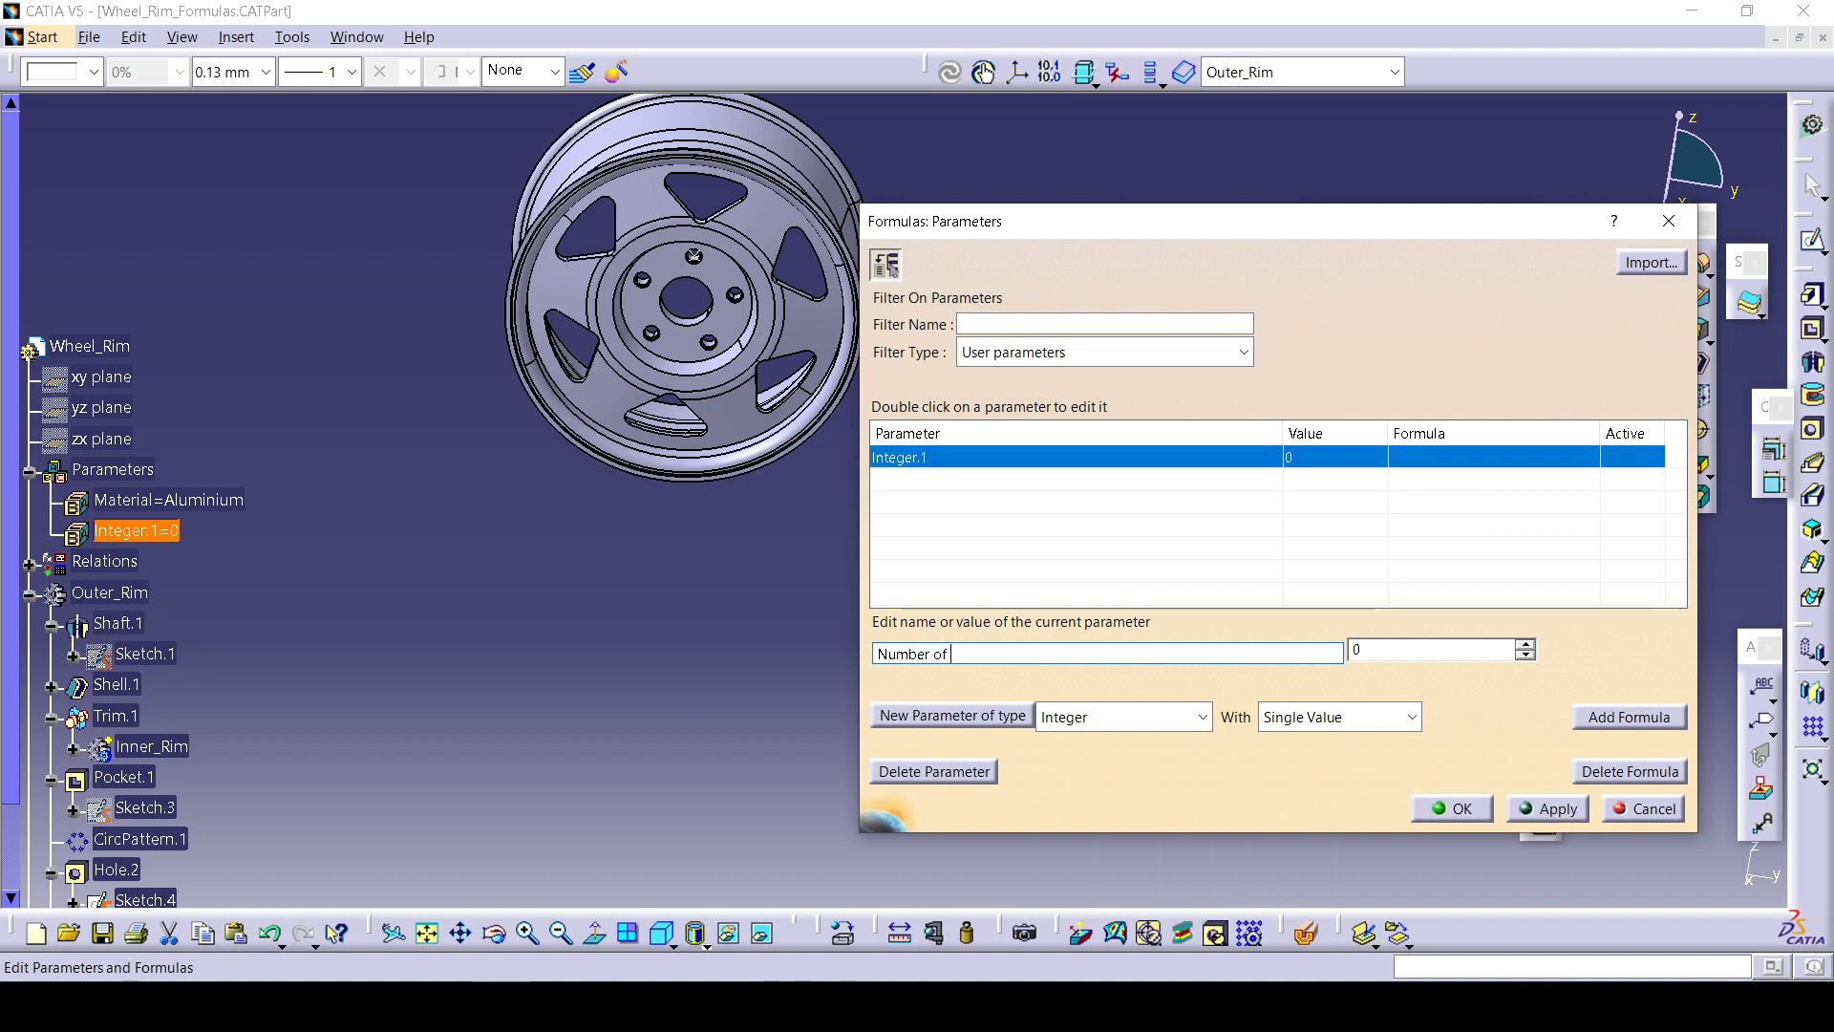
pyautogui.write('Spokes')
pyautogui.press('Tab')
pyautogui.write('5')
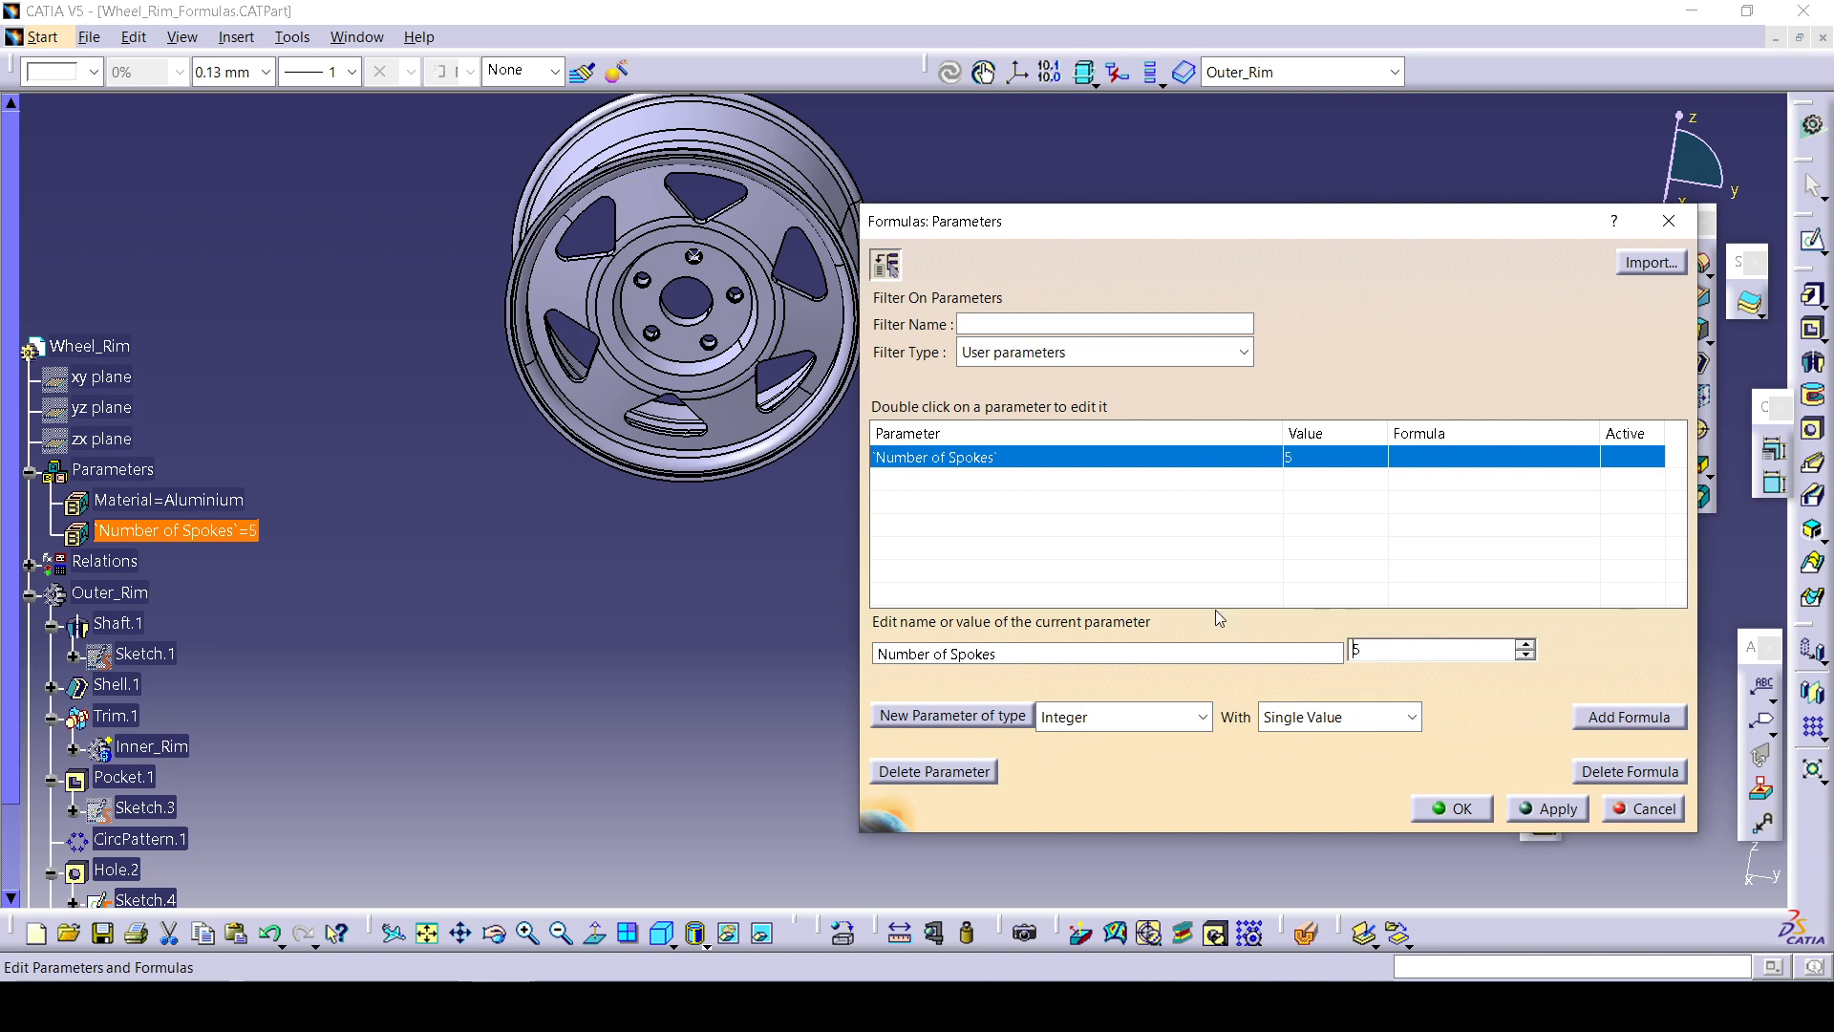
pyautogui.click(1548, 808)
pyautogui.click(1448, 809)
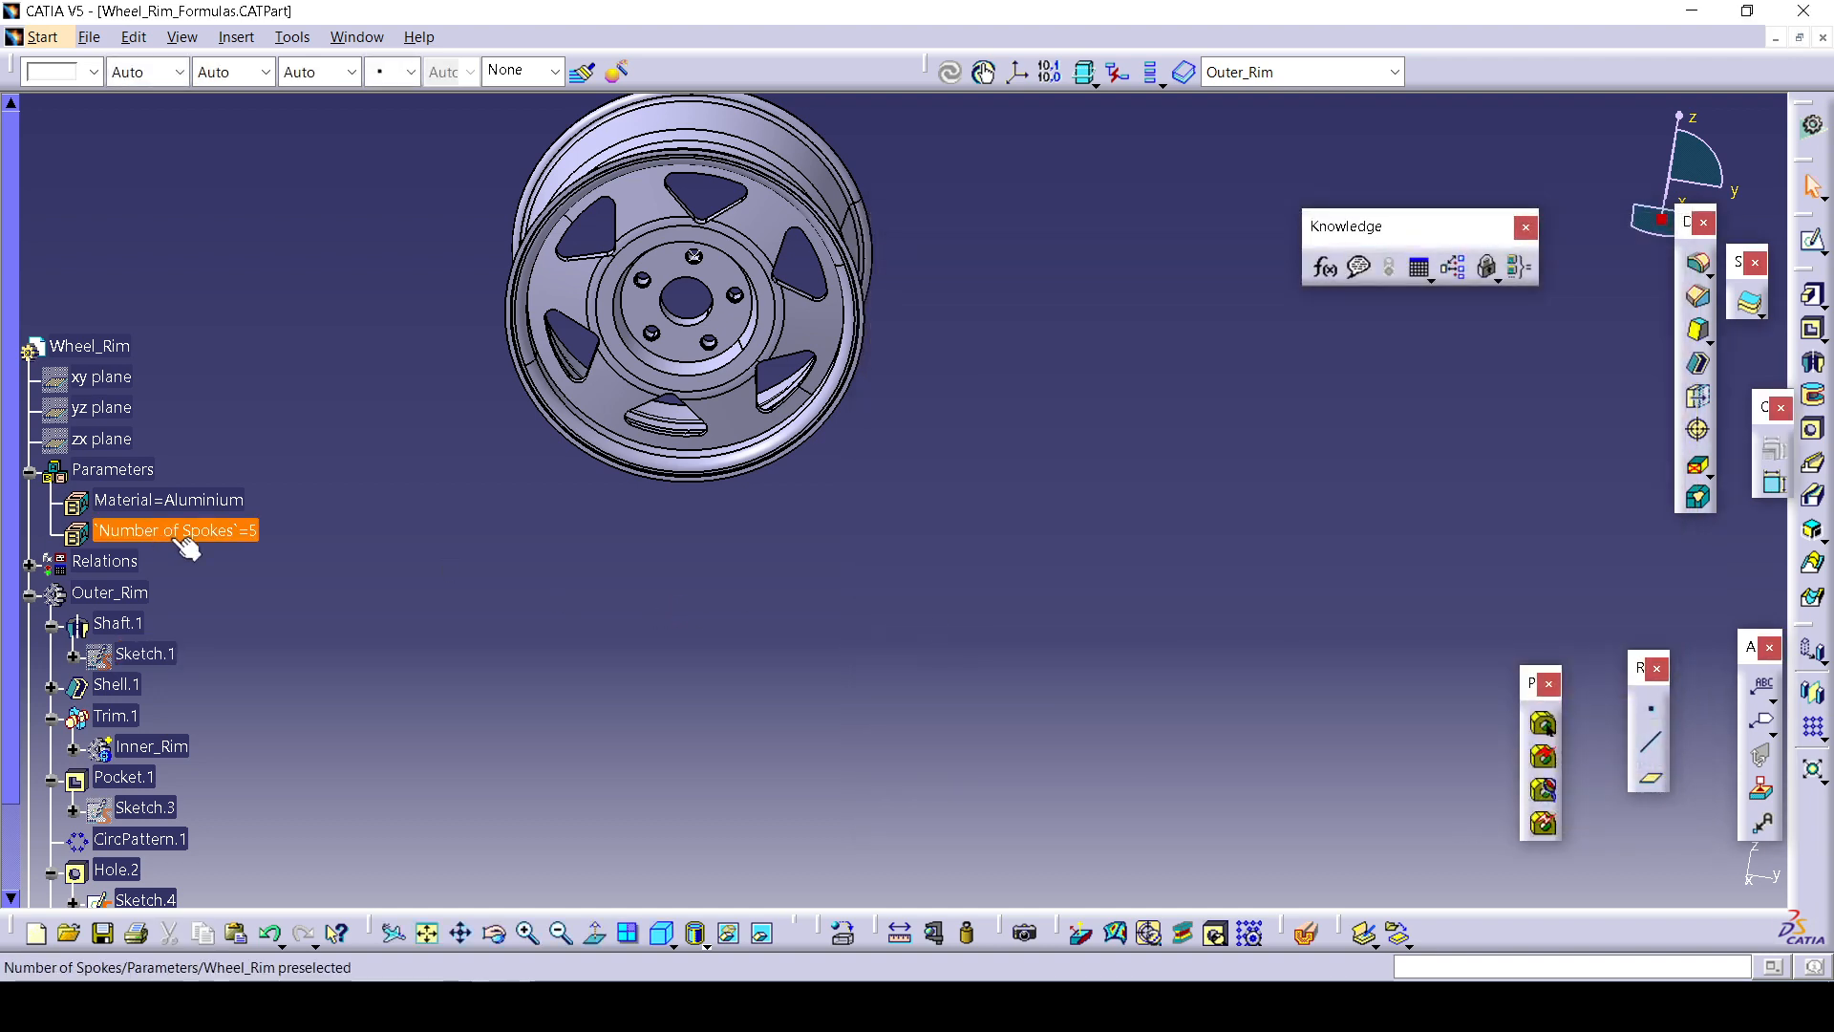
# Create another Integer user parameter in the Formulas dialog, named Number_of_Bolt_Hole, with a value of 6.
pyautogui.click(1327, 271)
pyautogui.click(919, 714)
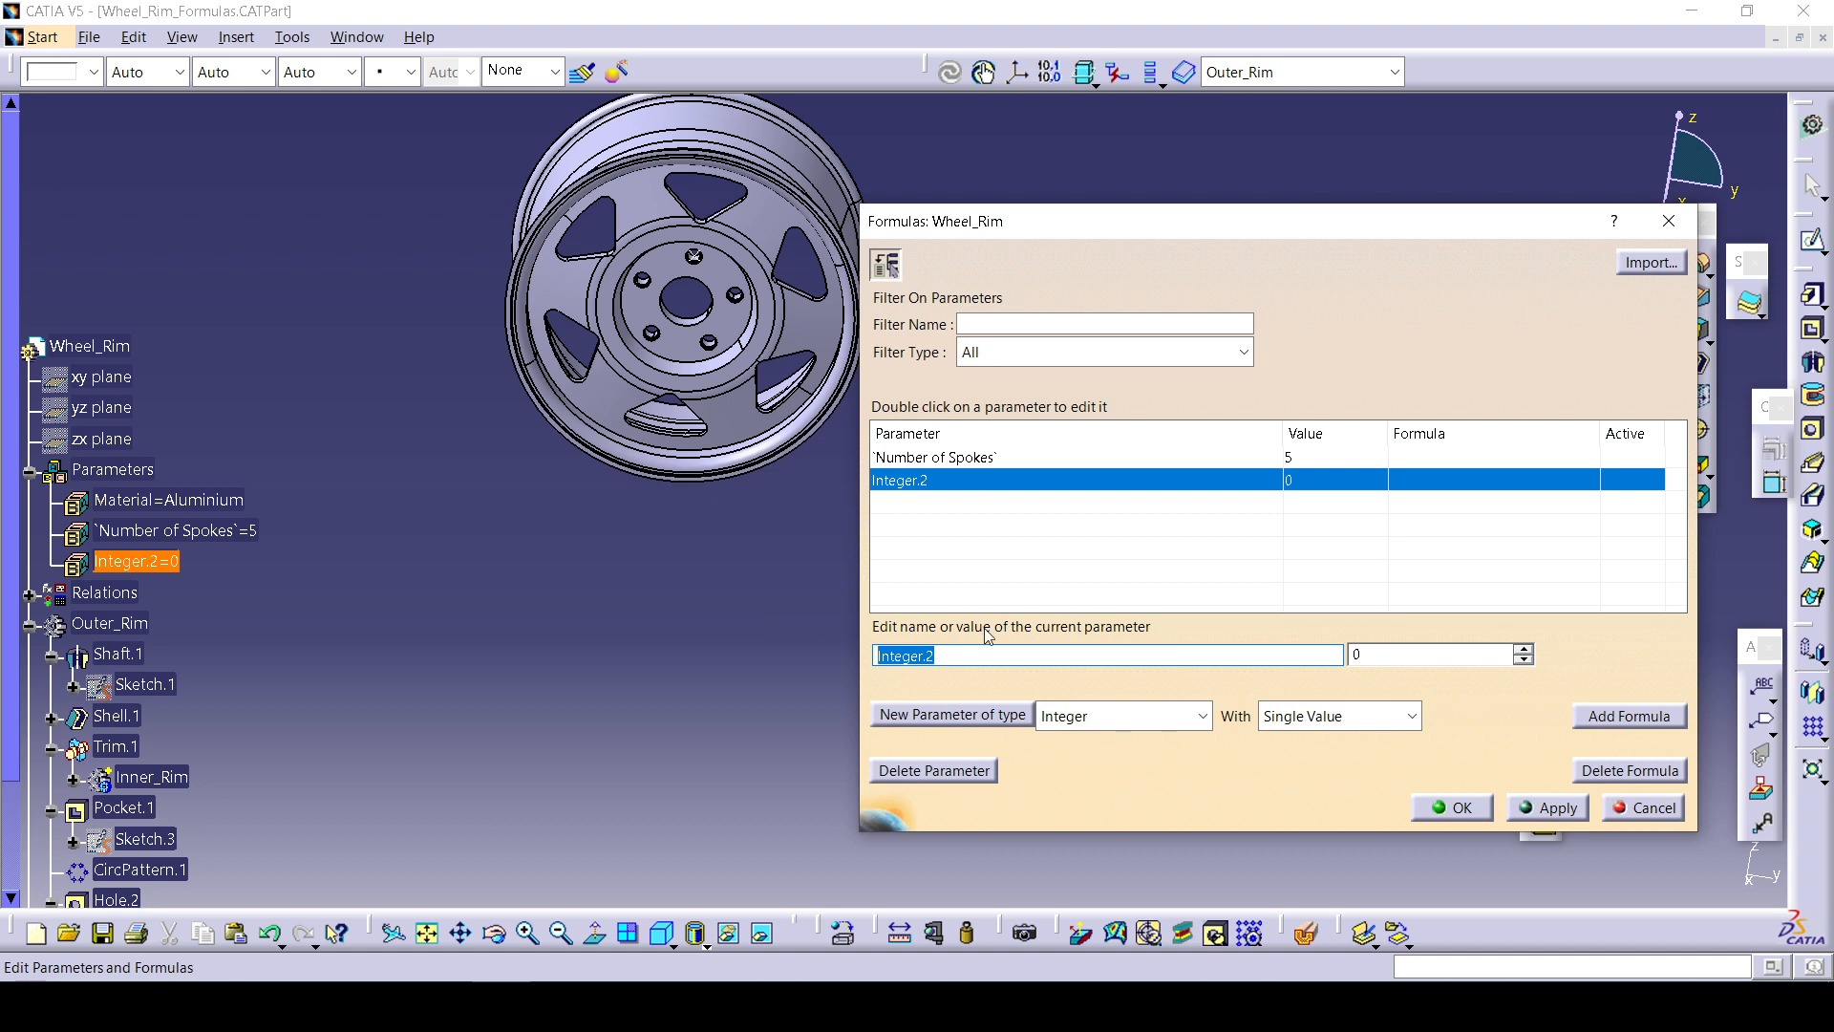
pyautogui.write('Number_of_B')
pyautogui.write('olt_Hole')
pyautogui.click(1525, 650)
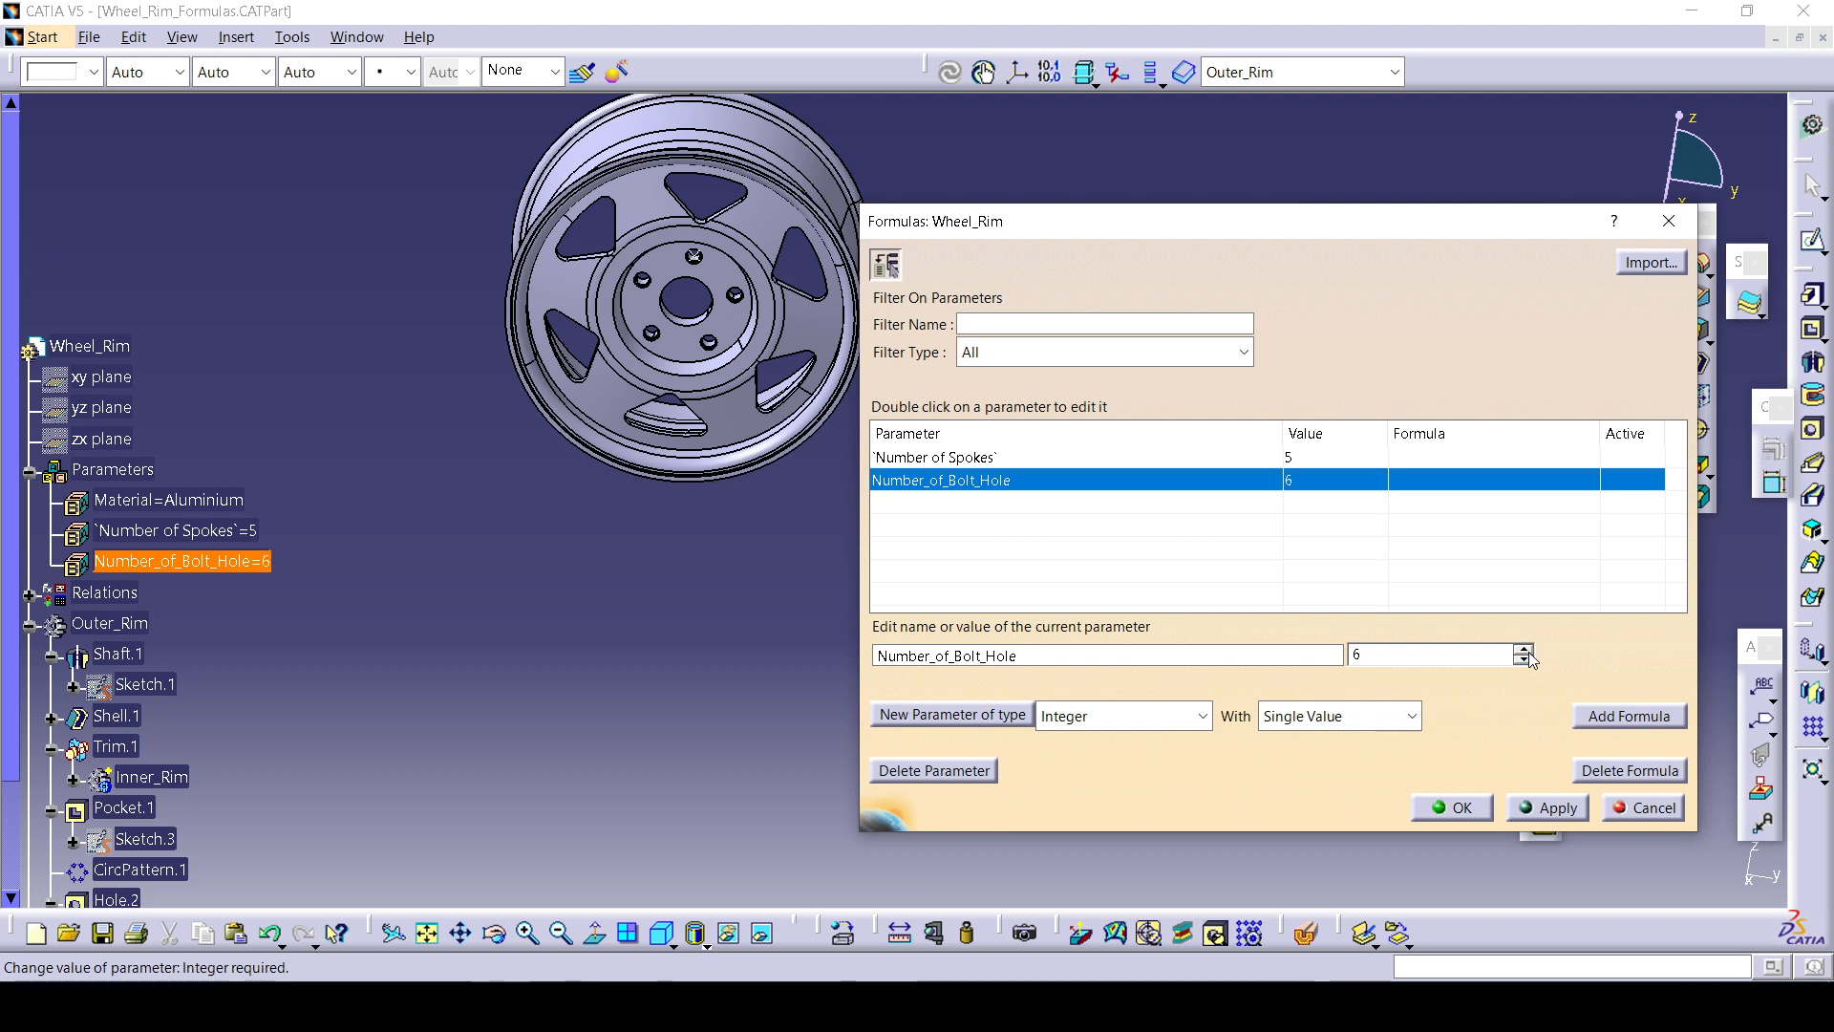
pyautogui.click(1548, 808)
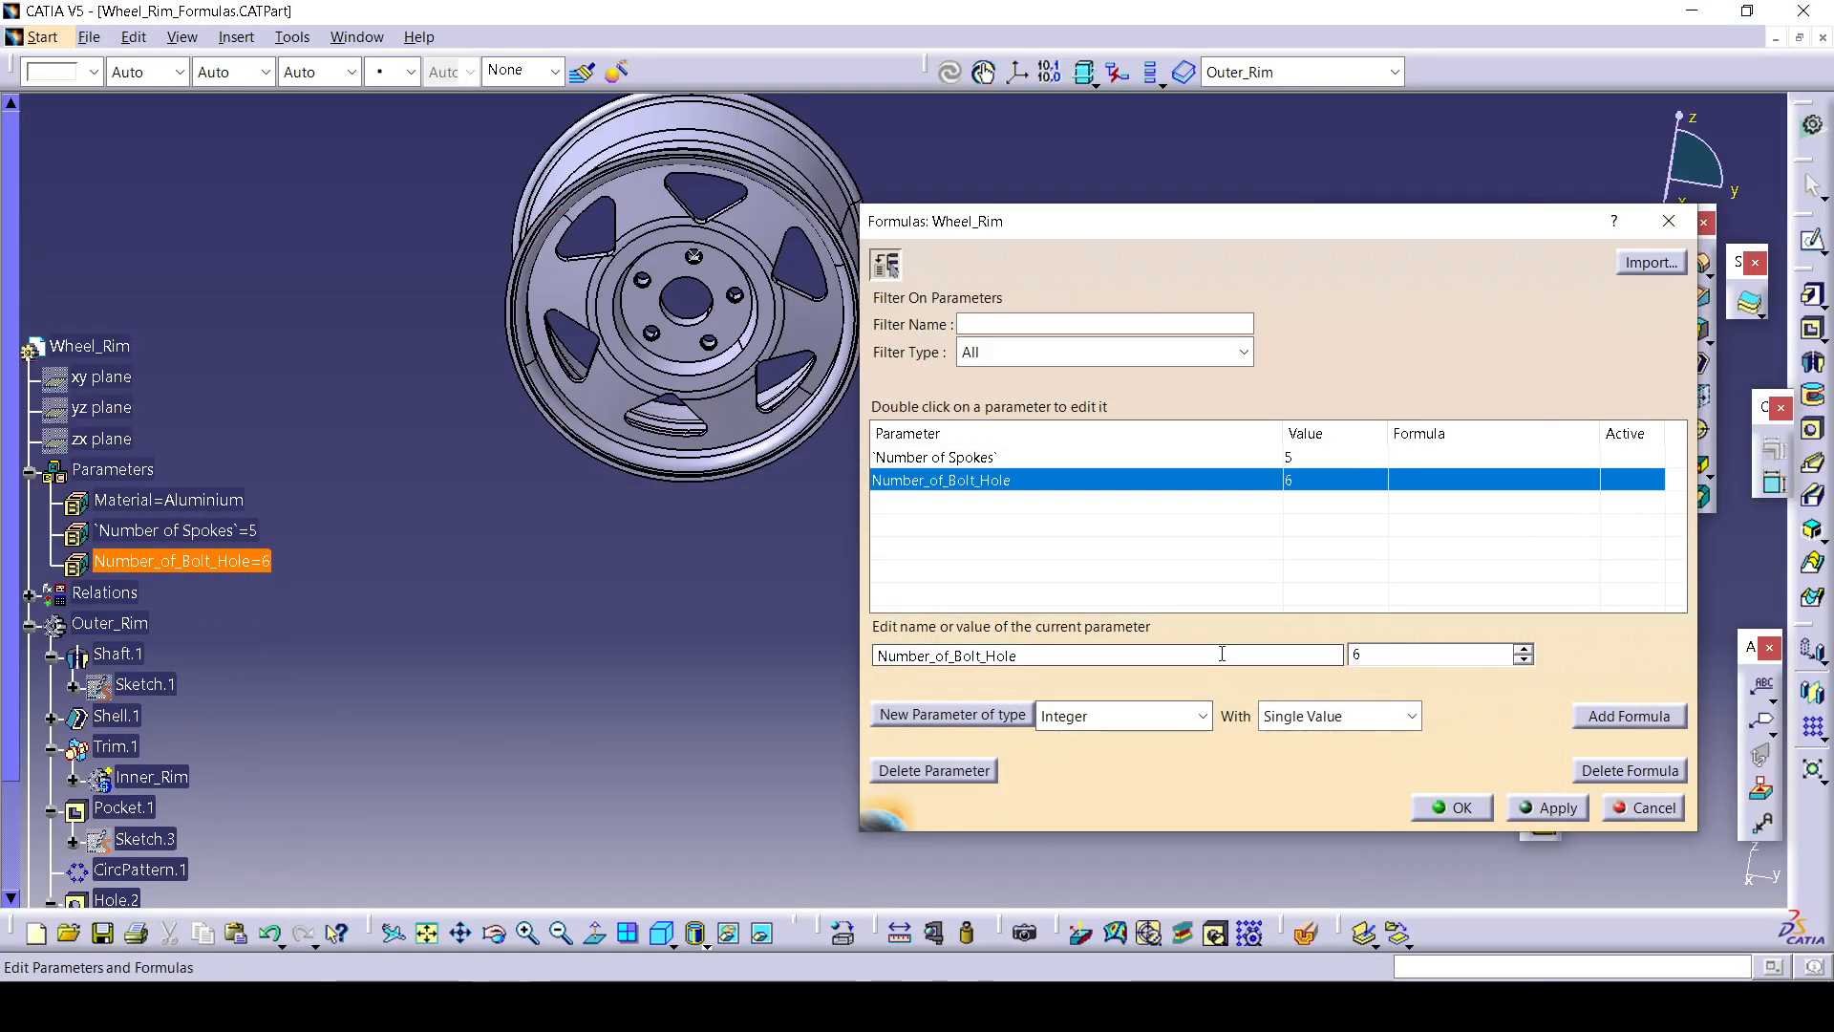
# Create a single-value Length user parameter named Bolt_Pattern_Diameter and set it to 9 mm.
pyautogui.moveTo(753, 651); pyautogui.dragTo(682, 650, button='middle')
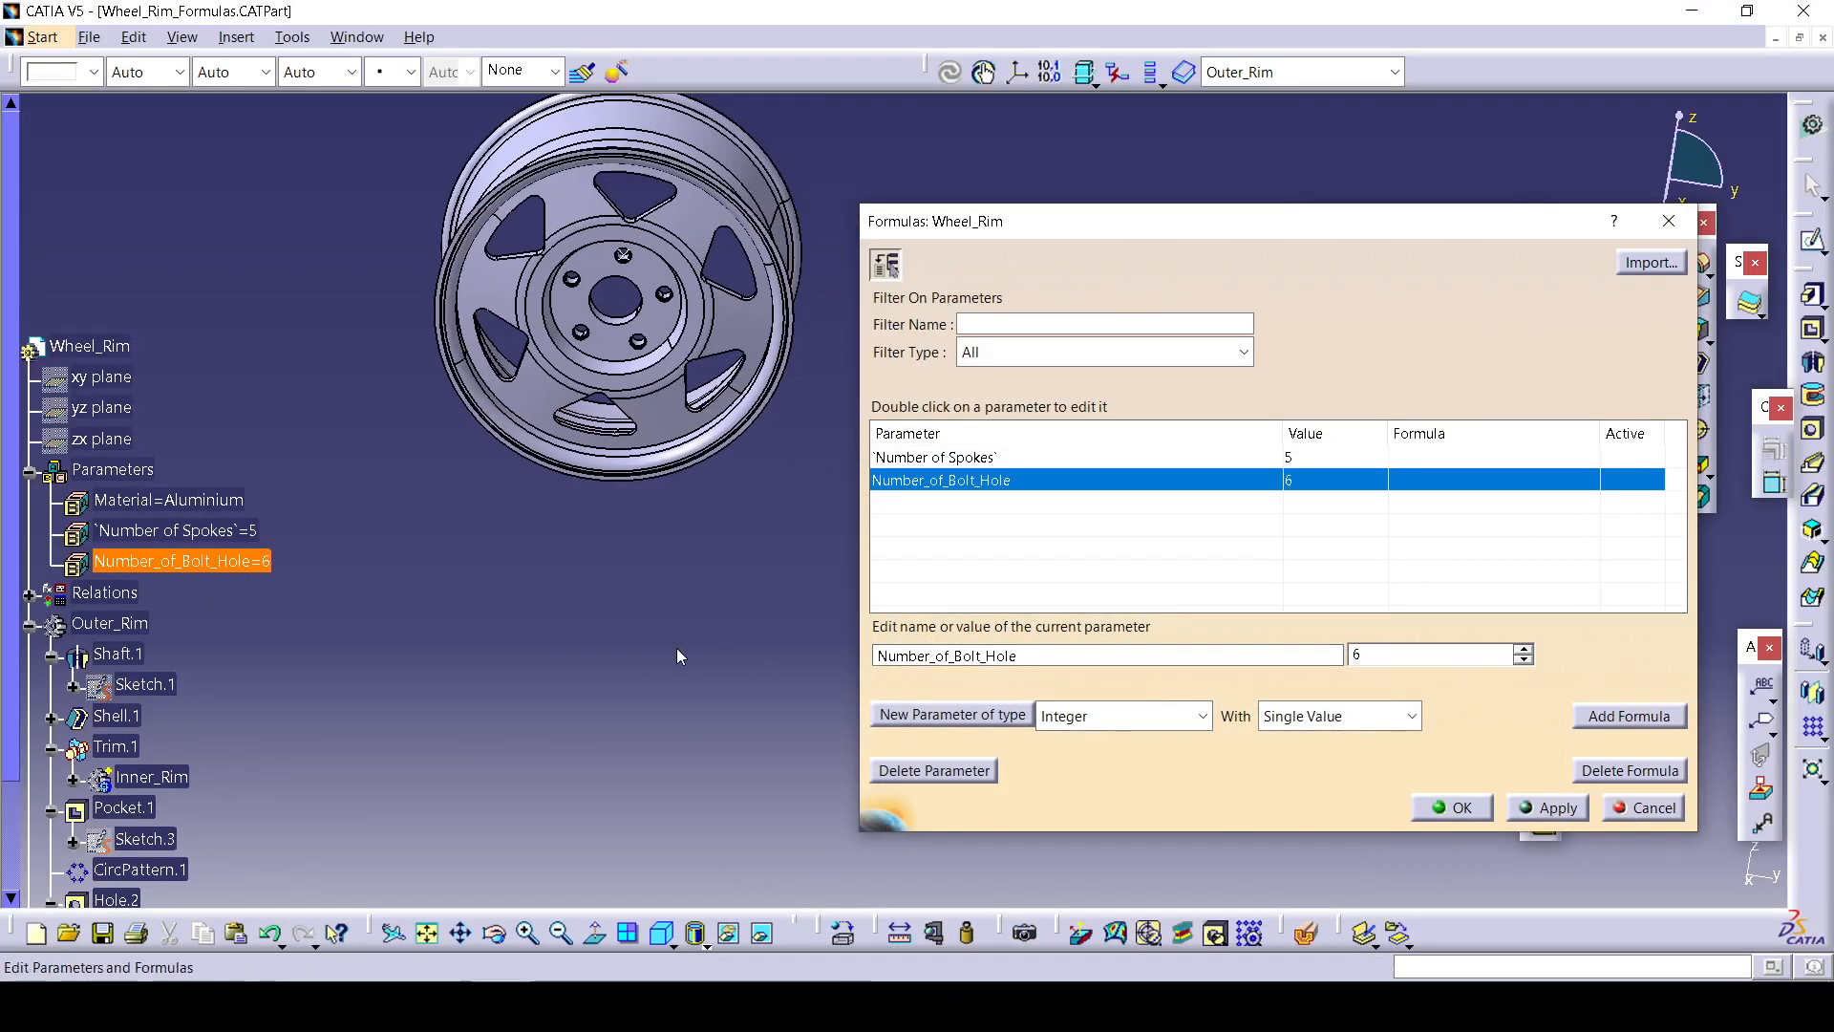
pyautogui.click(1070, 717)
pyautogui.scroll(1, 1104, 48)
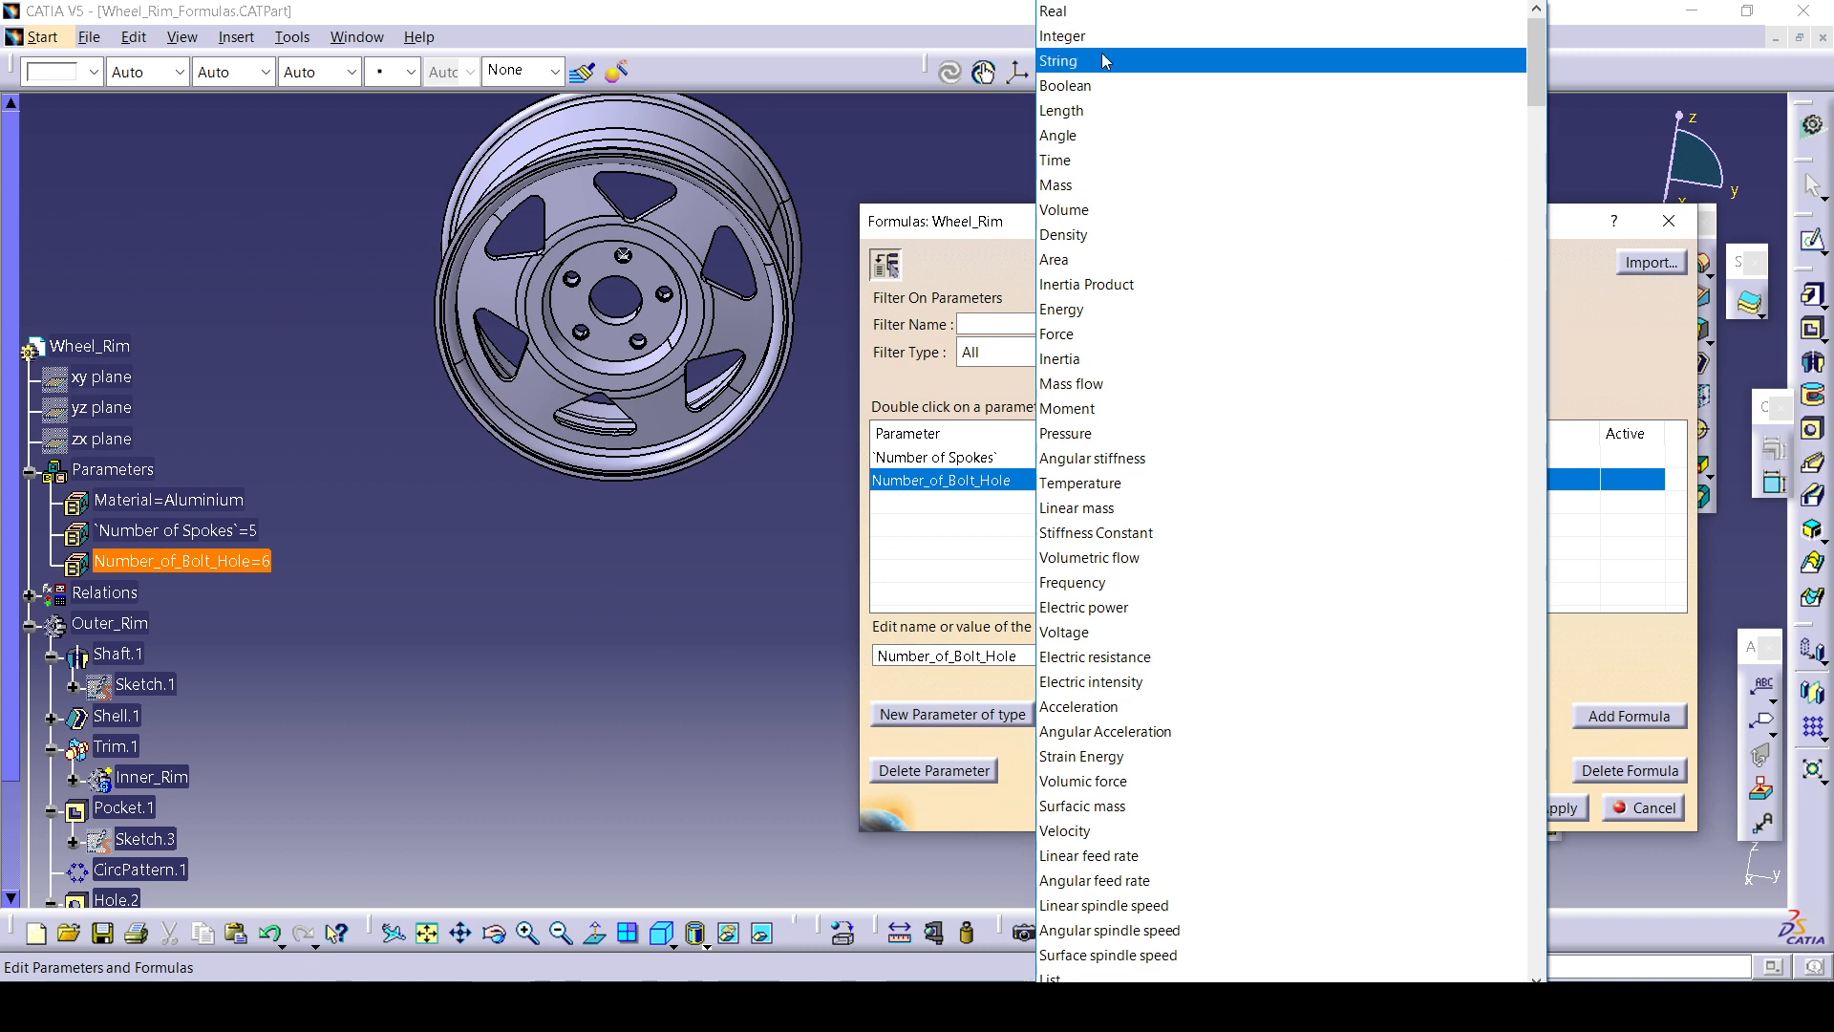
pyautogui.click(955, 714)
pyautogui.write('Bolt_')
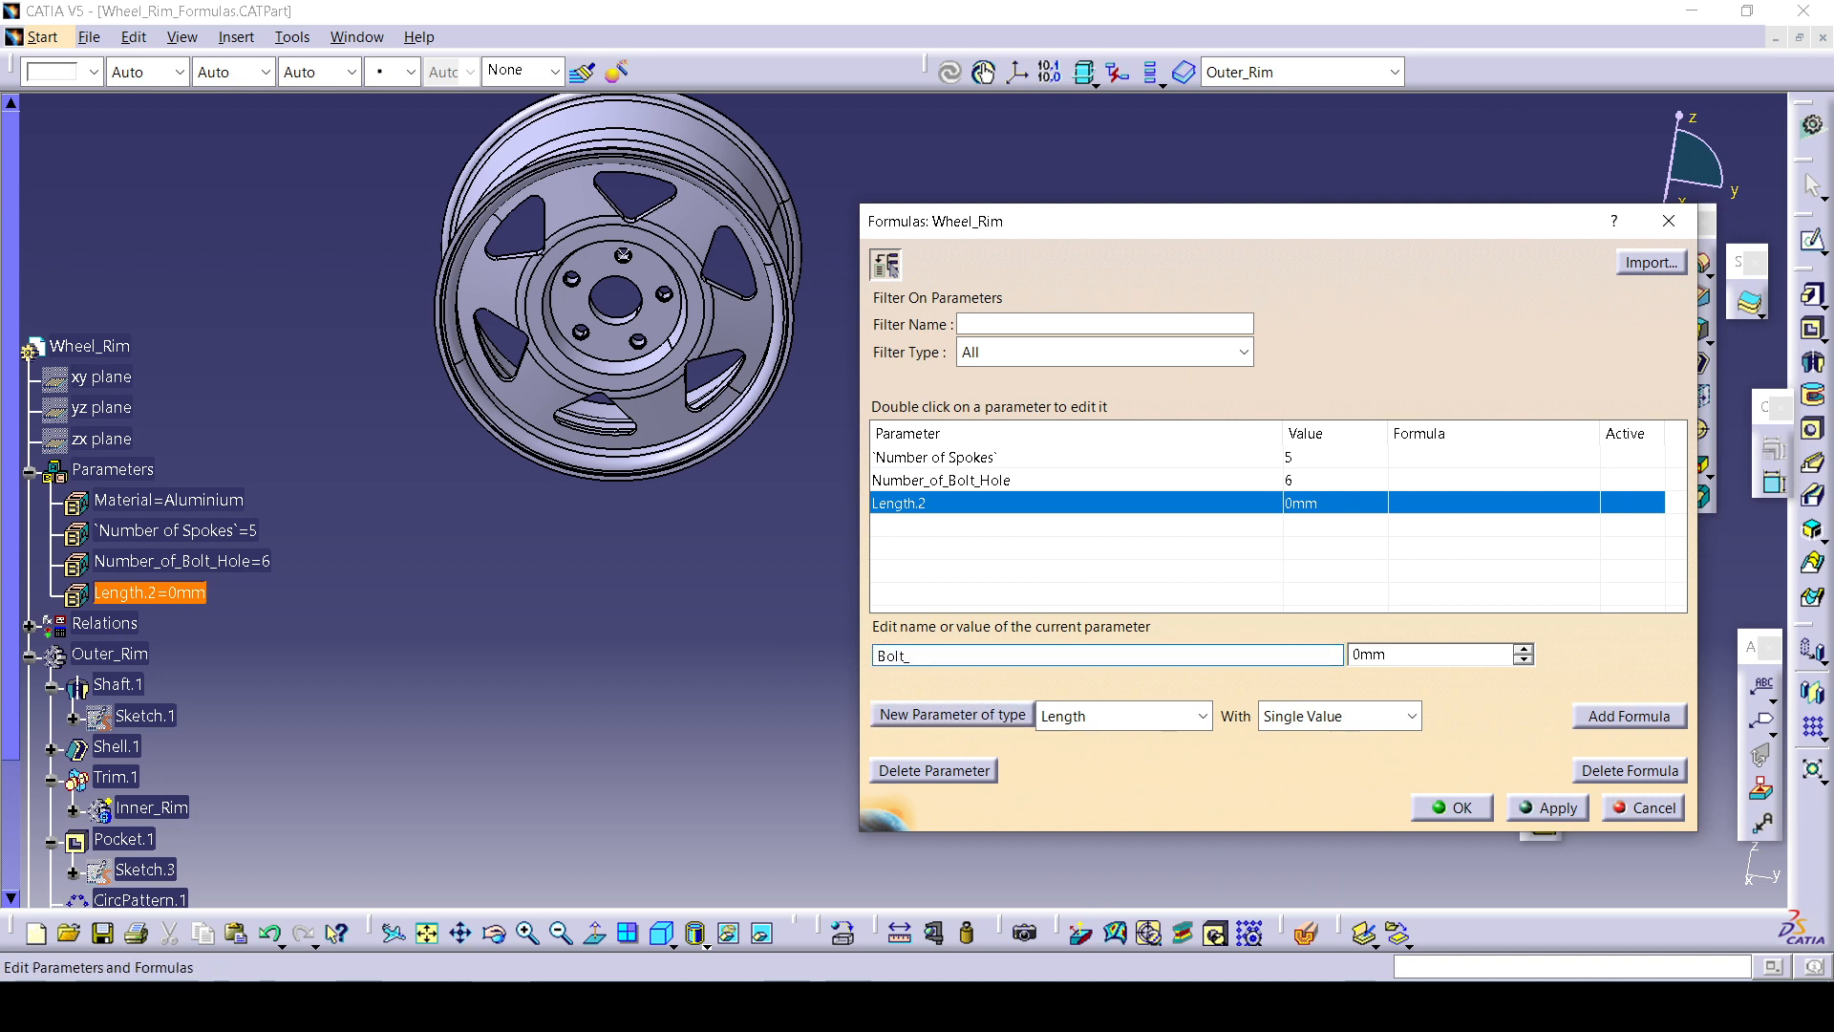
pyautogui.write('Pattern_Diameter')
pyautogui.click(1526, 650)
pyautogui.click(1527, 649)
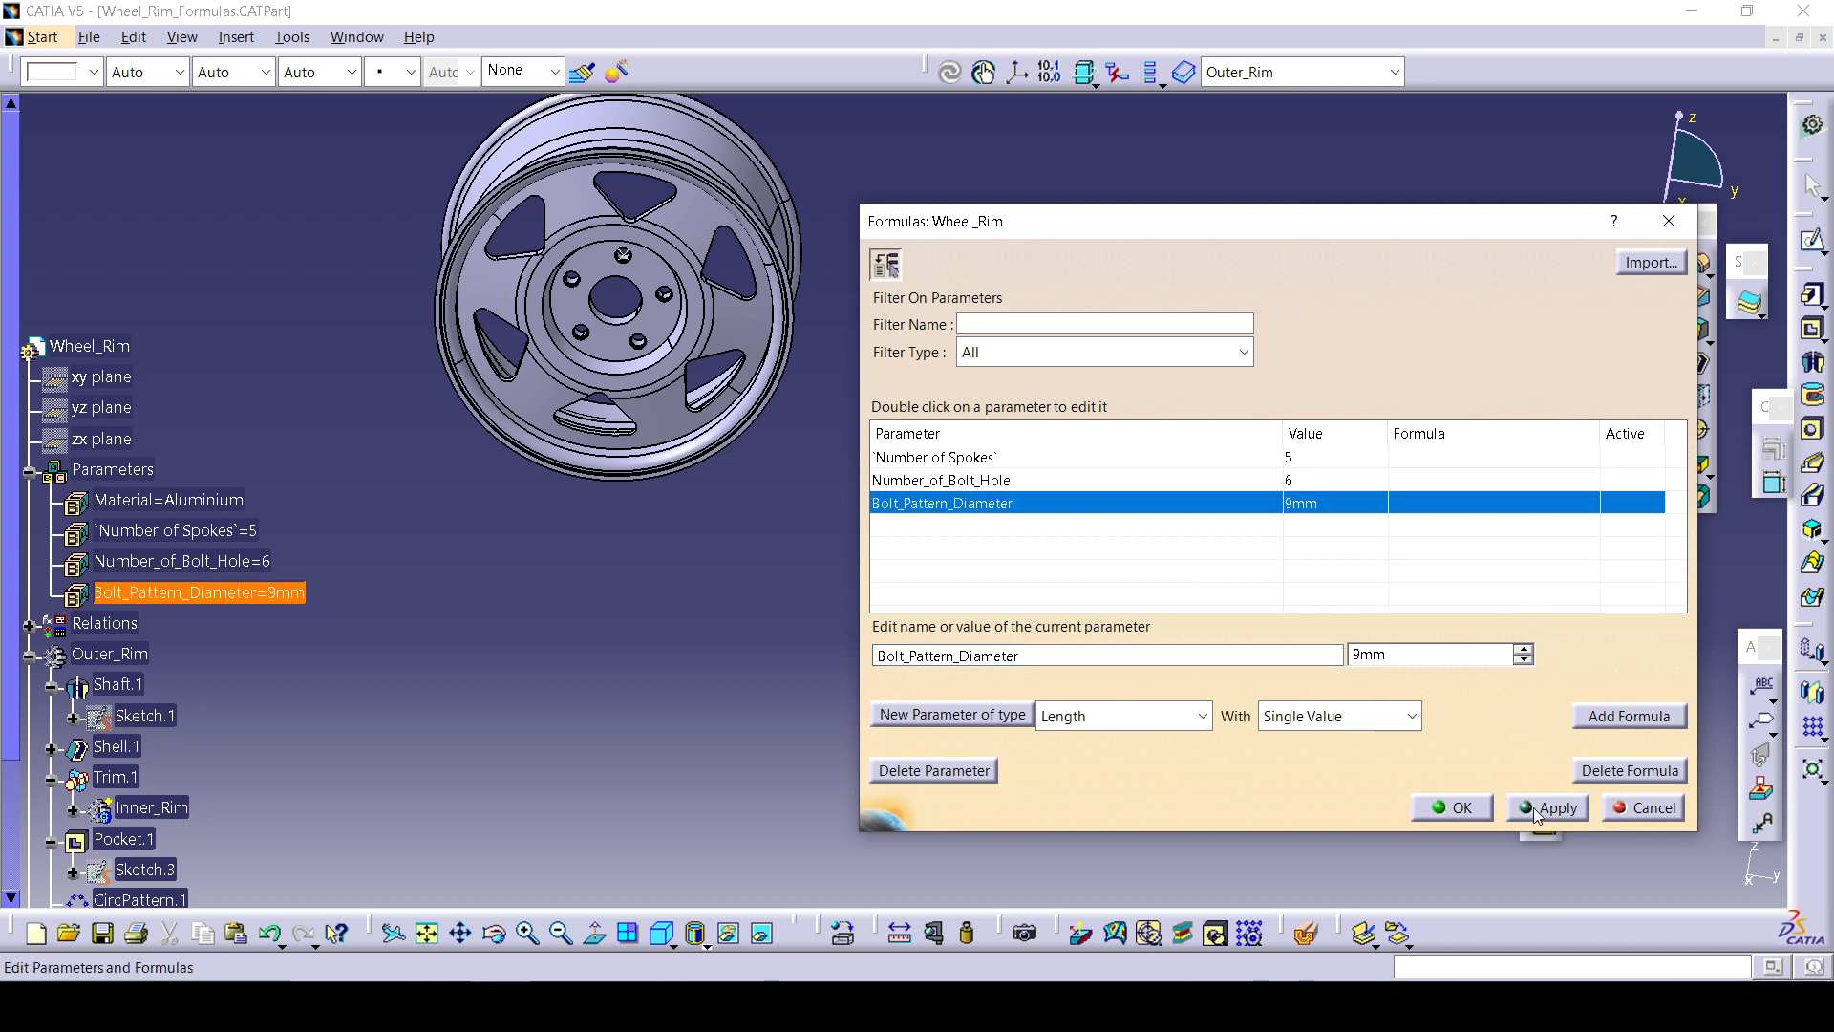
pyautogui.click(1531, 816)
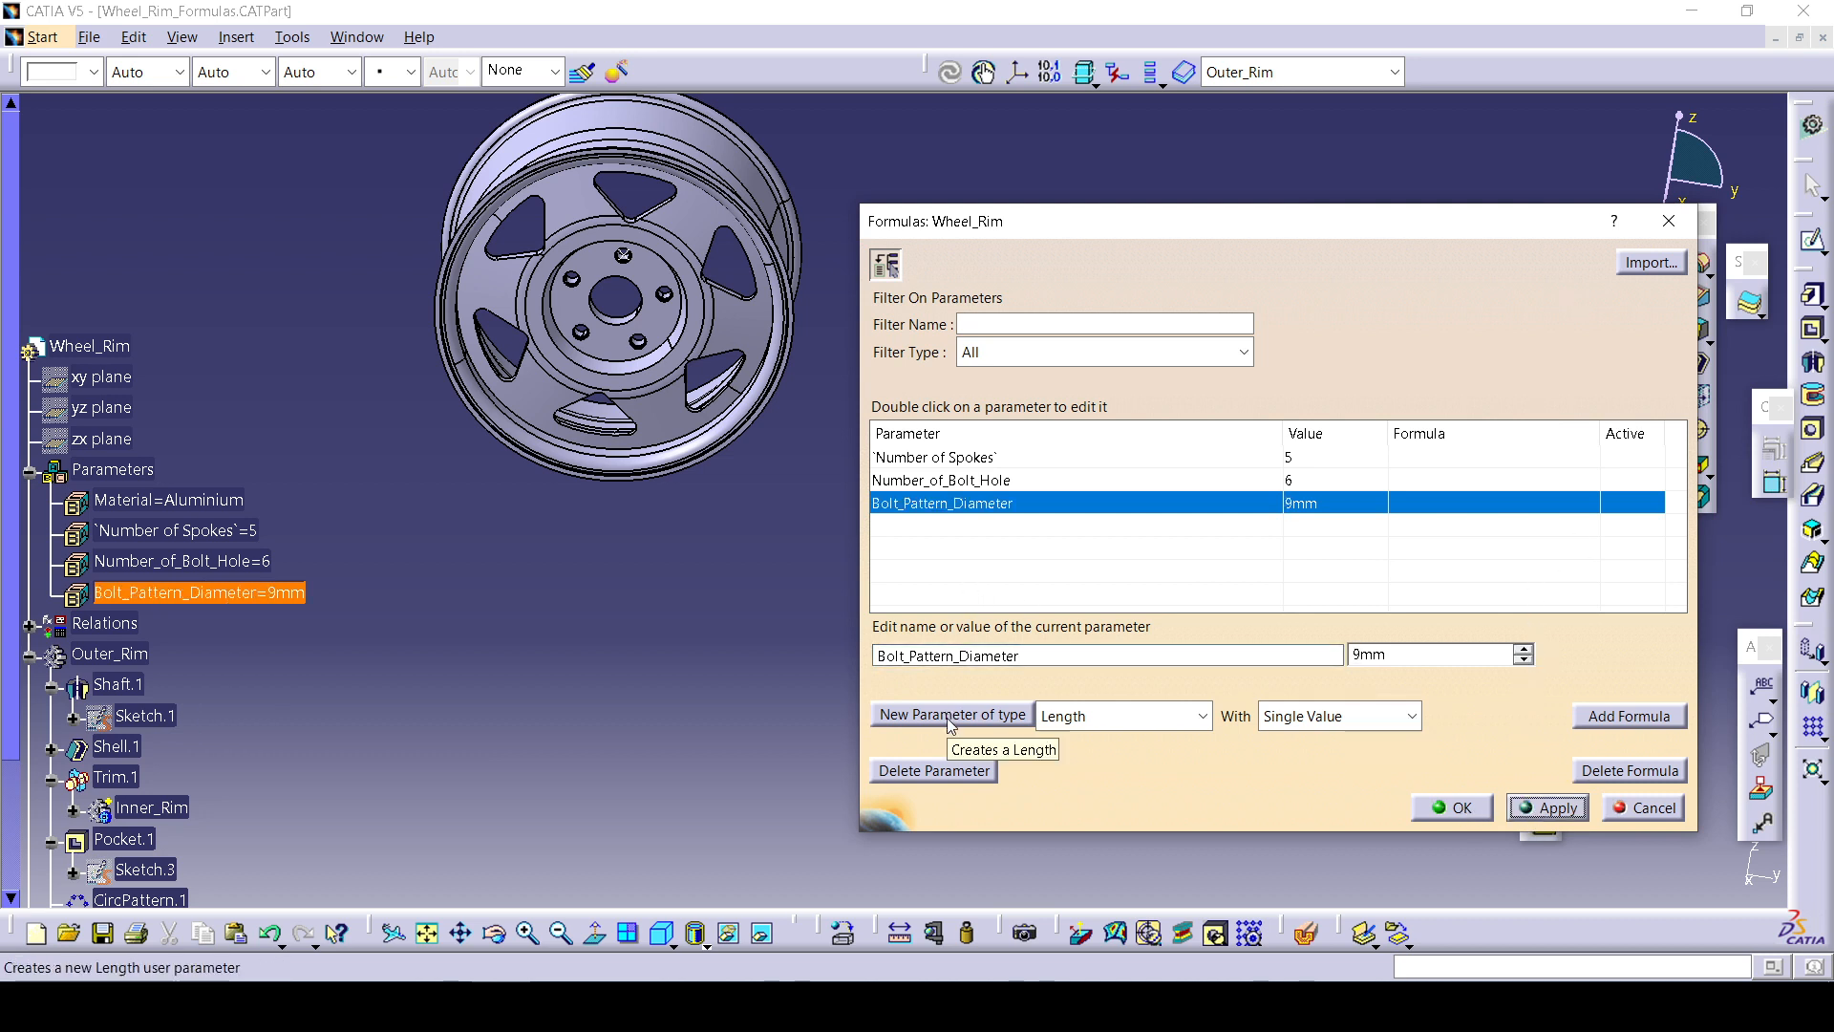
# Check the parameter list on the PowerPoint exercise slide, return to CATIA and create the Length parameter Rim_Size with a value of 6 mm.
pyautogui.click(621, 1005)
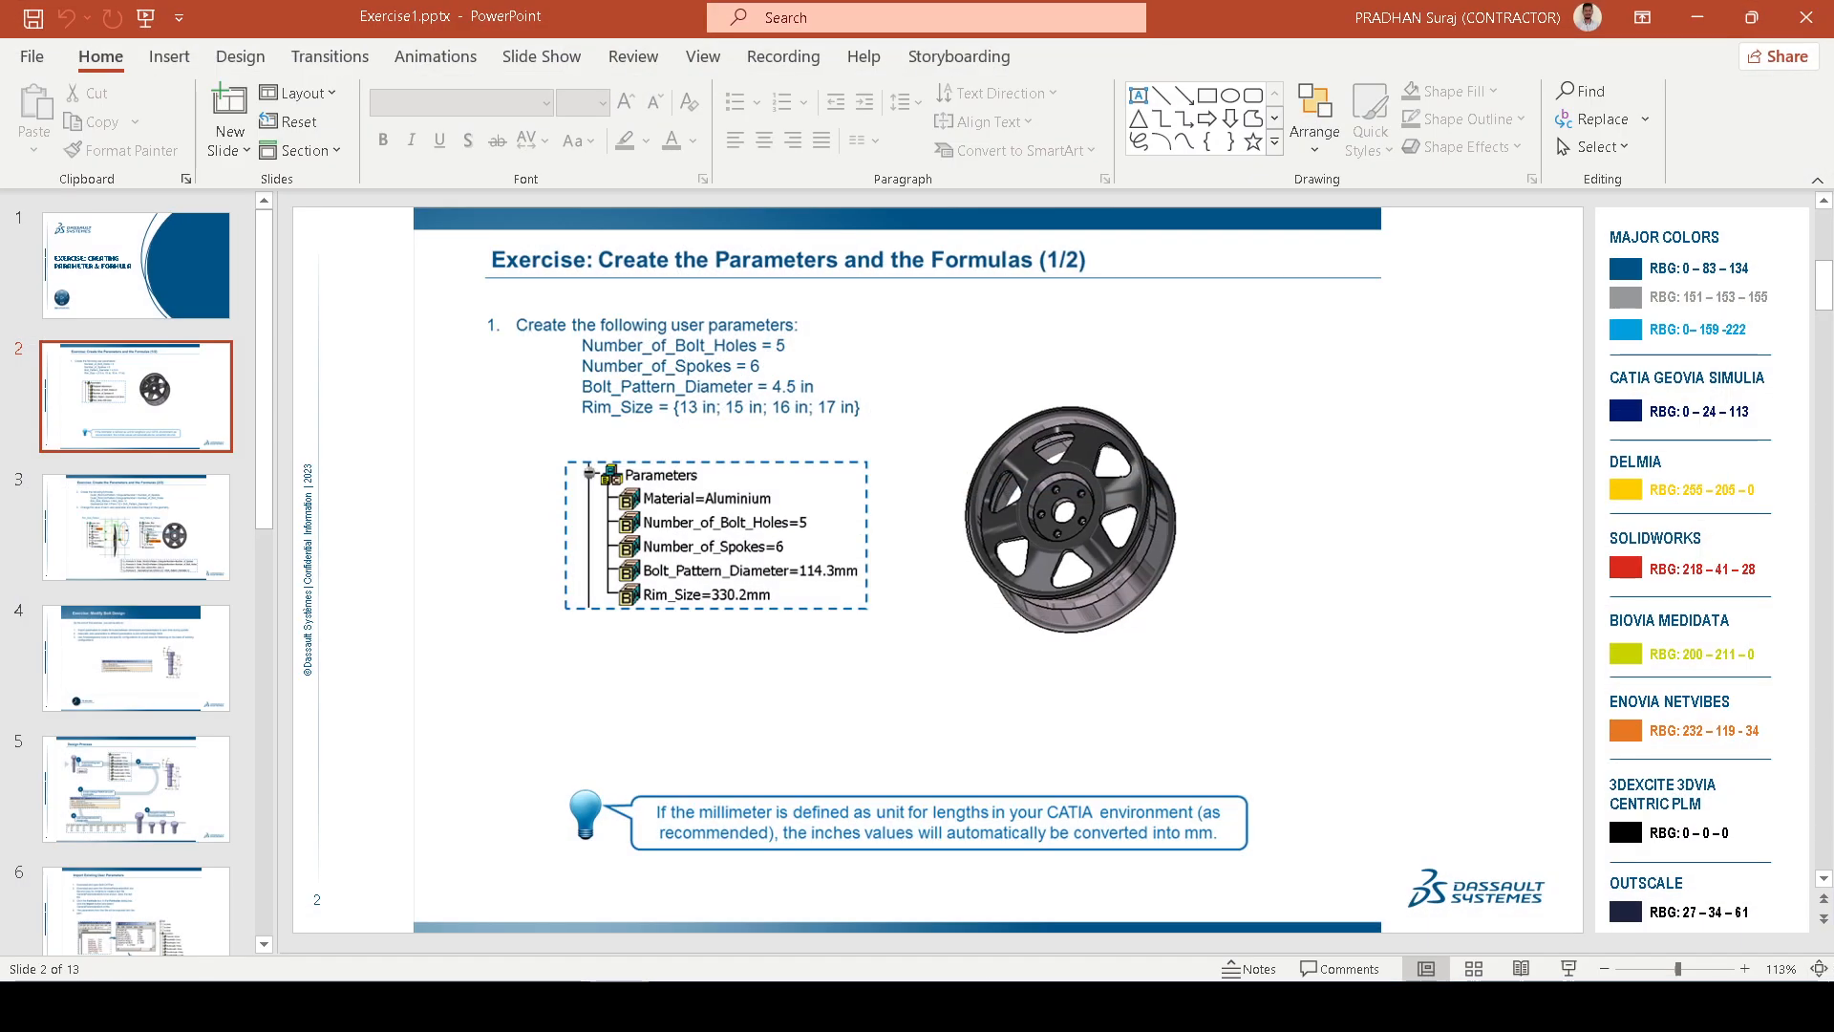
pyautogui.click(504, 1005)
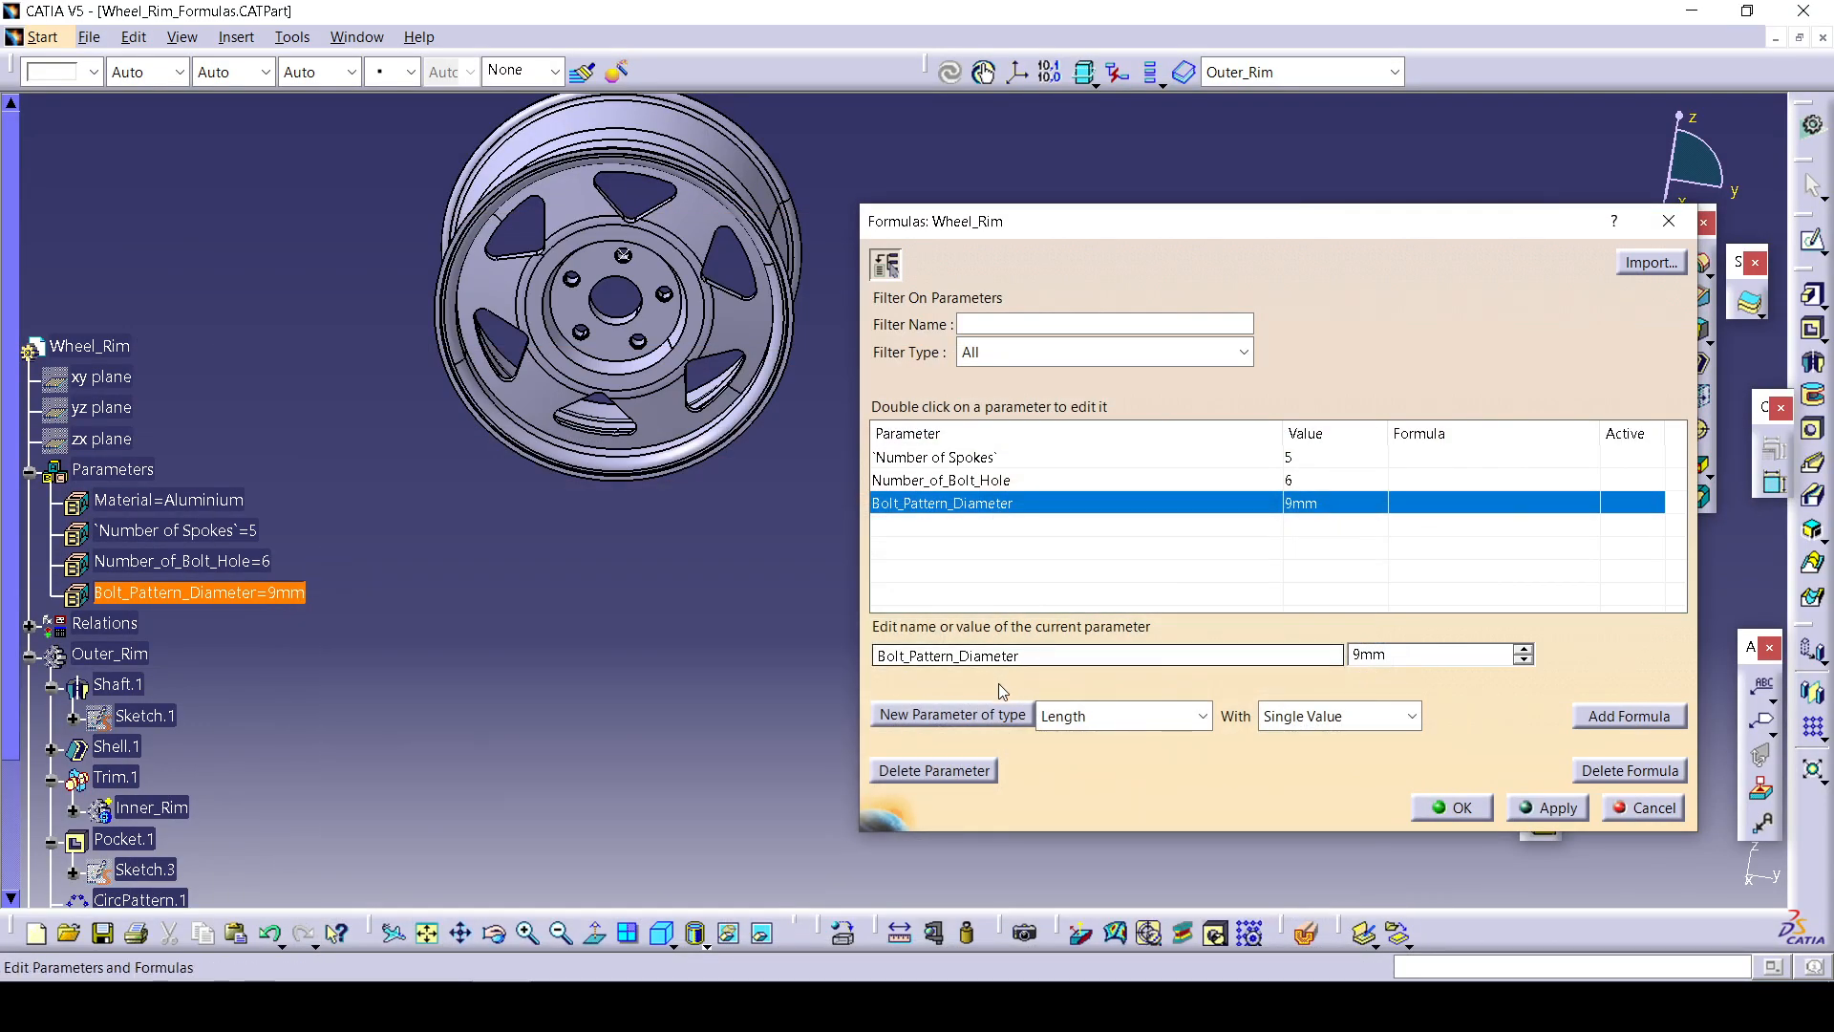
pyautogui.click(977, 721)
pyautogui.doubleClick(965, 656)
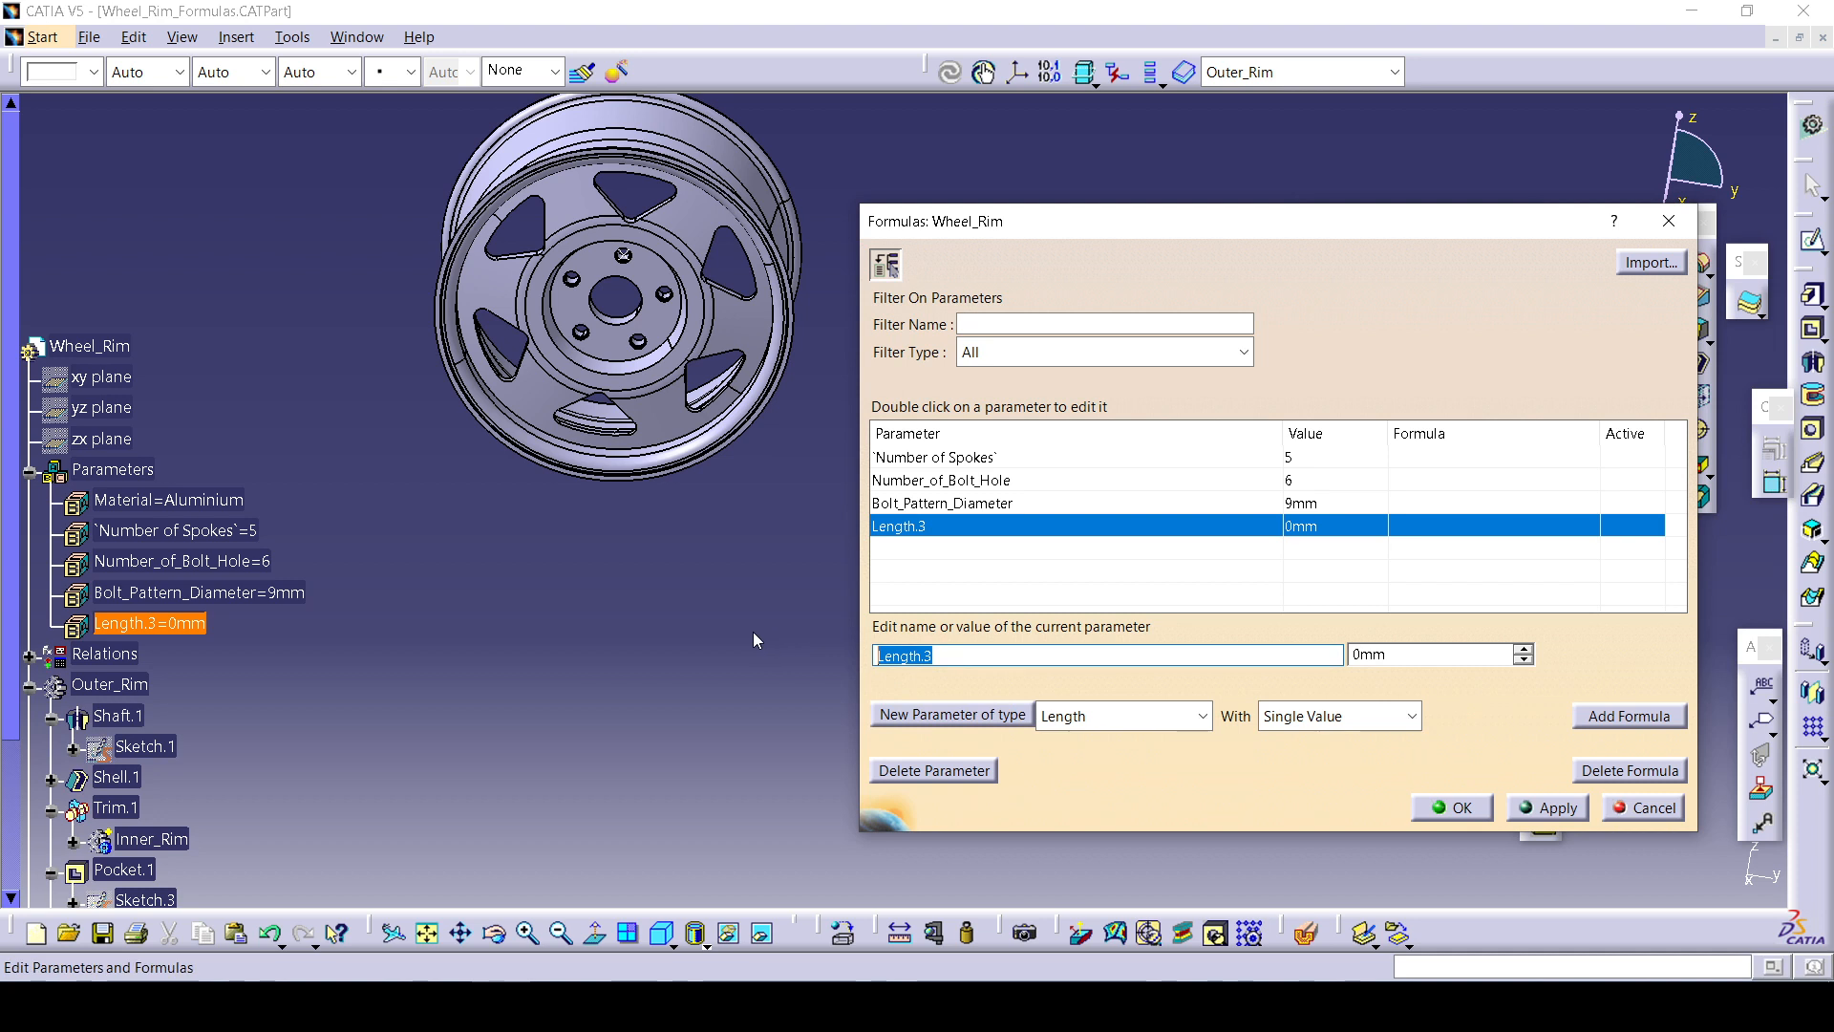
pyautogui.write('Rime')
pyautogui.click(1524, 650)
pyautogui.click(1525, 651)
pyautogui.click(1525, 651)
pyautogui.click(1524, 650)
pyautogui.click(1534, 817)
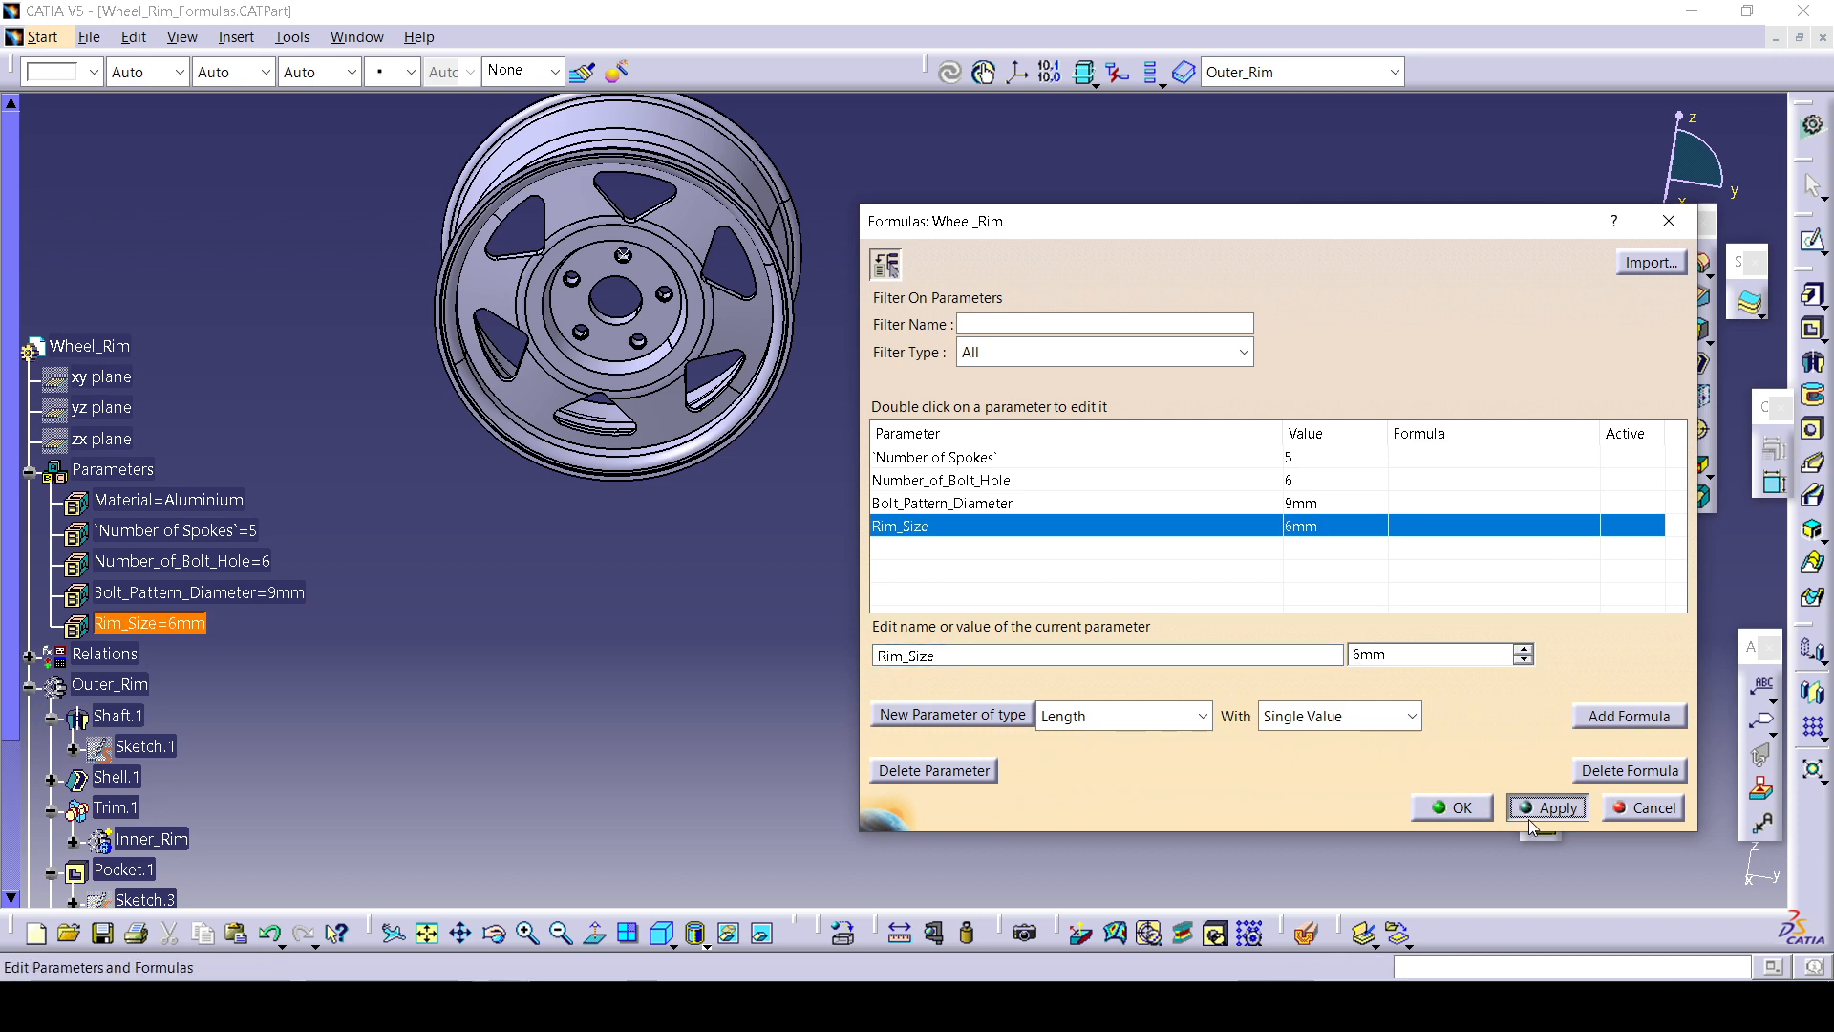
pyautogui.click(1469, 810)
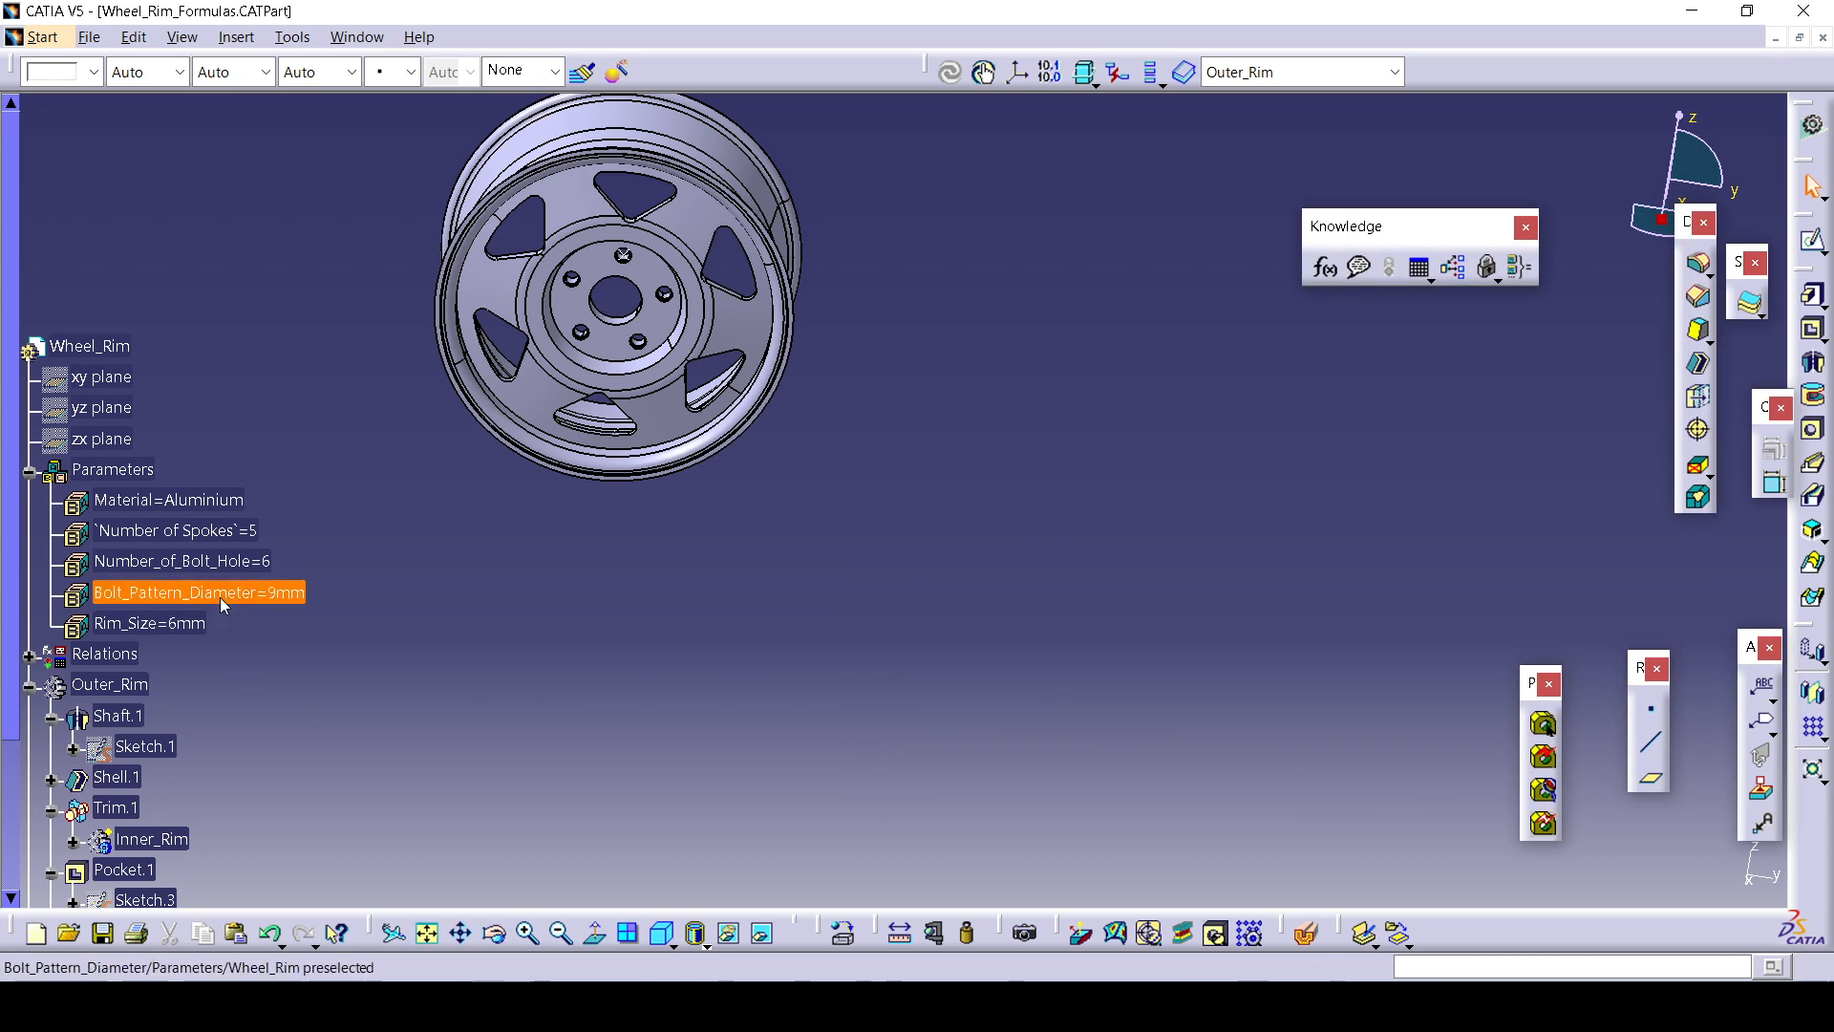
# Examine the user parameters and the Outer_Rim features in the specification tree alongside the wheel rim model.
pyautogui.scroll(3, 193, 639)
pyautogui.scroll(-4, 193, 639)
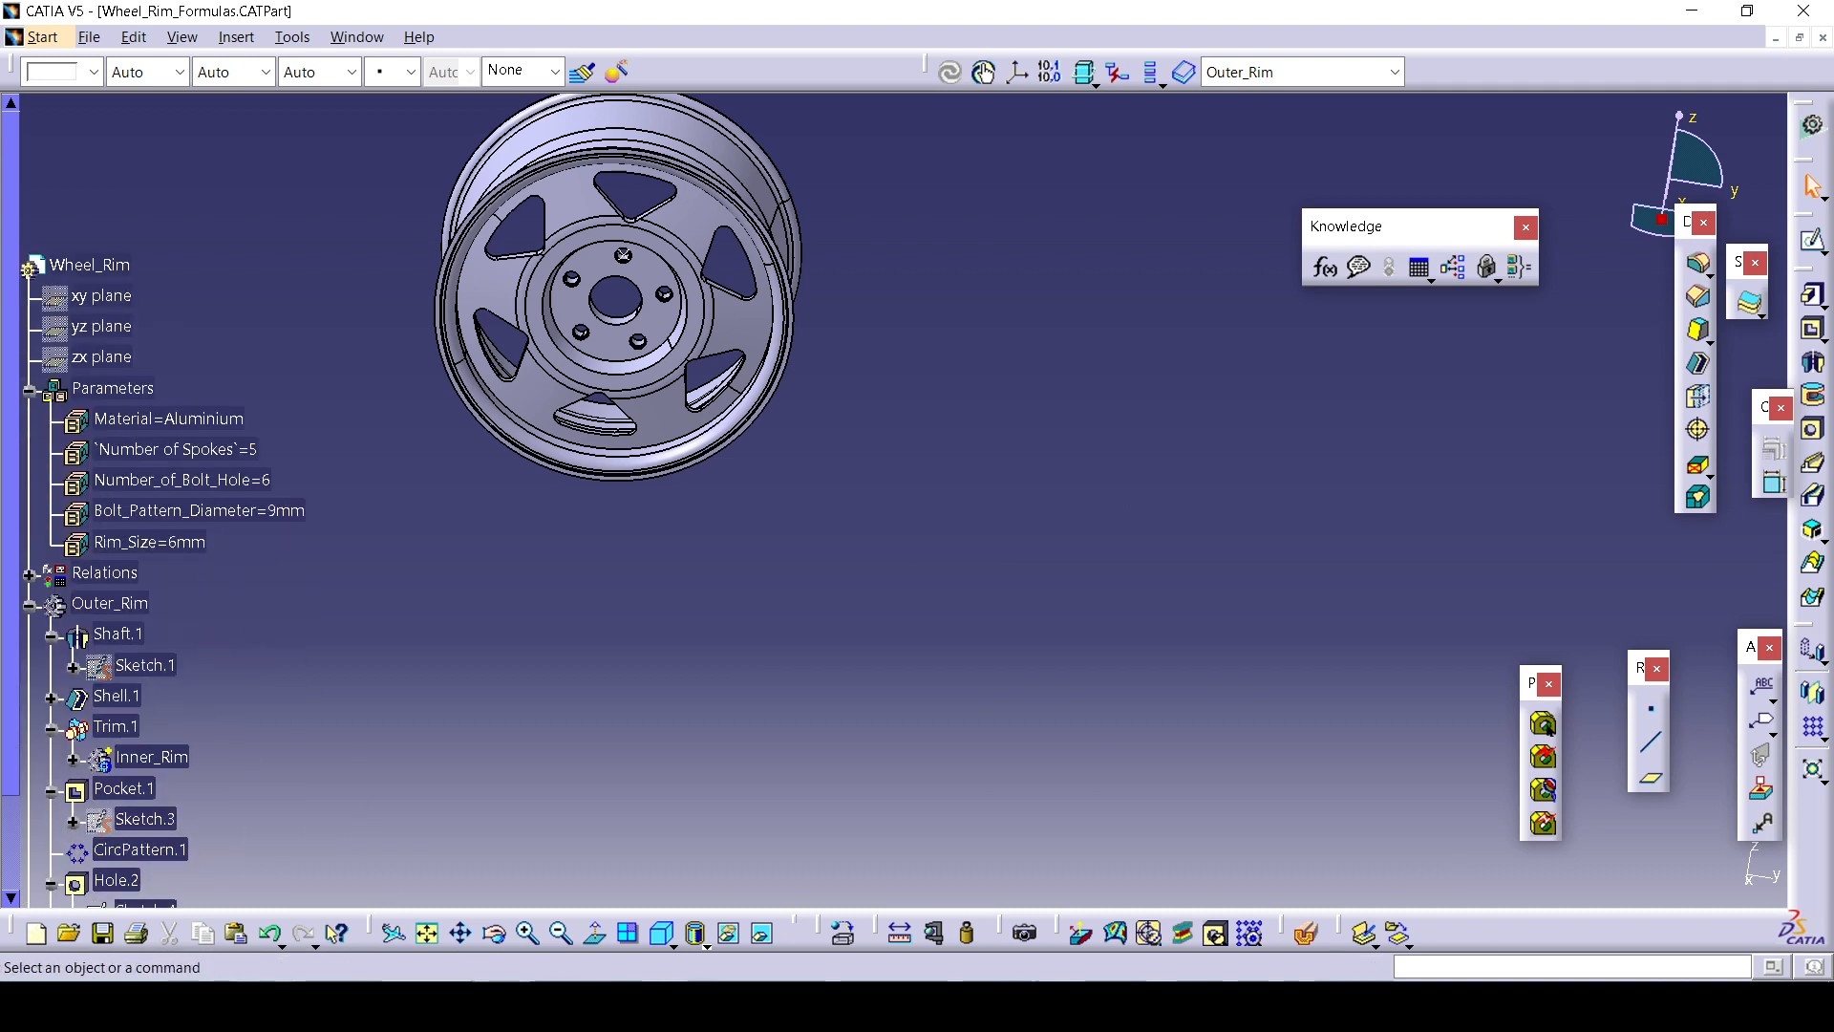
pyautogui.click(206, 1007)
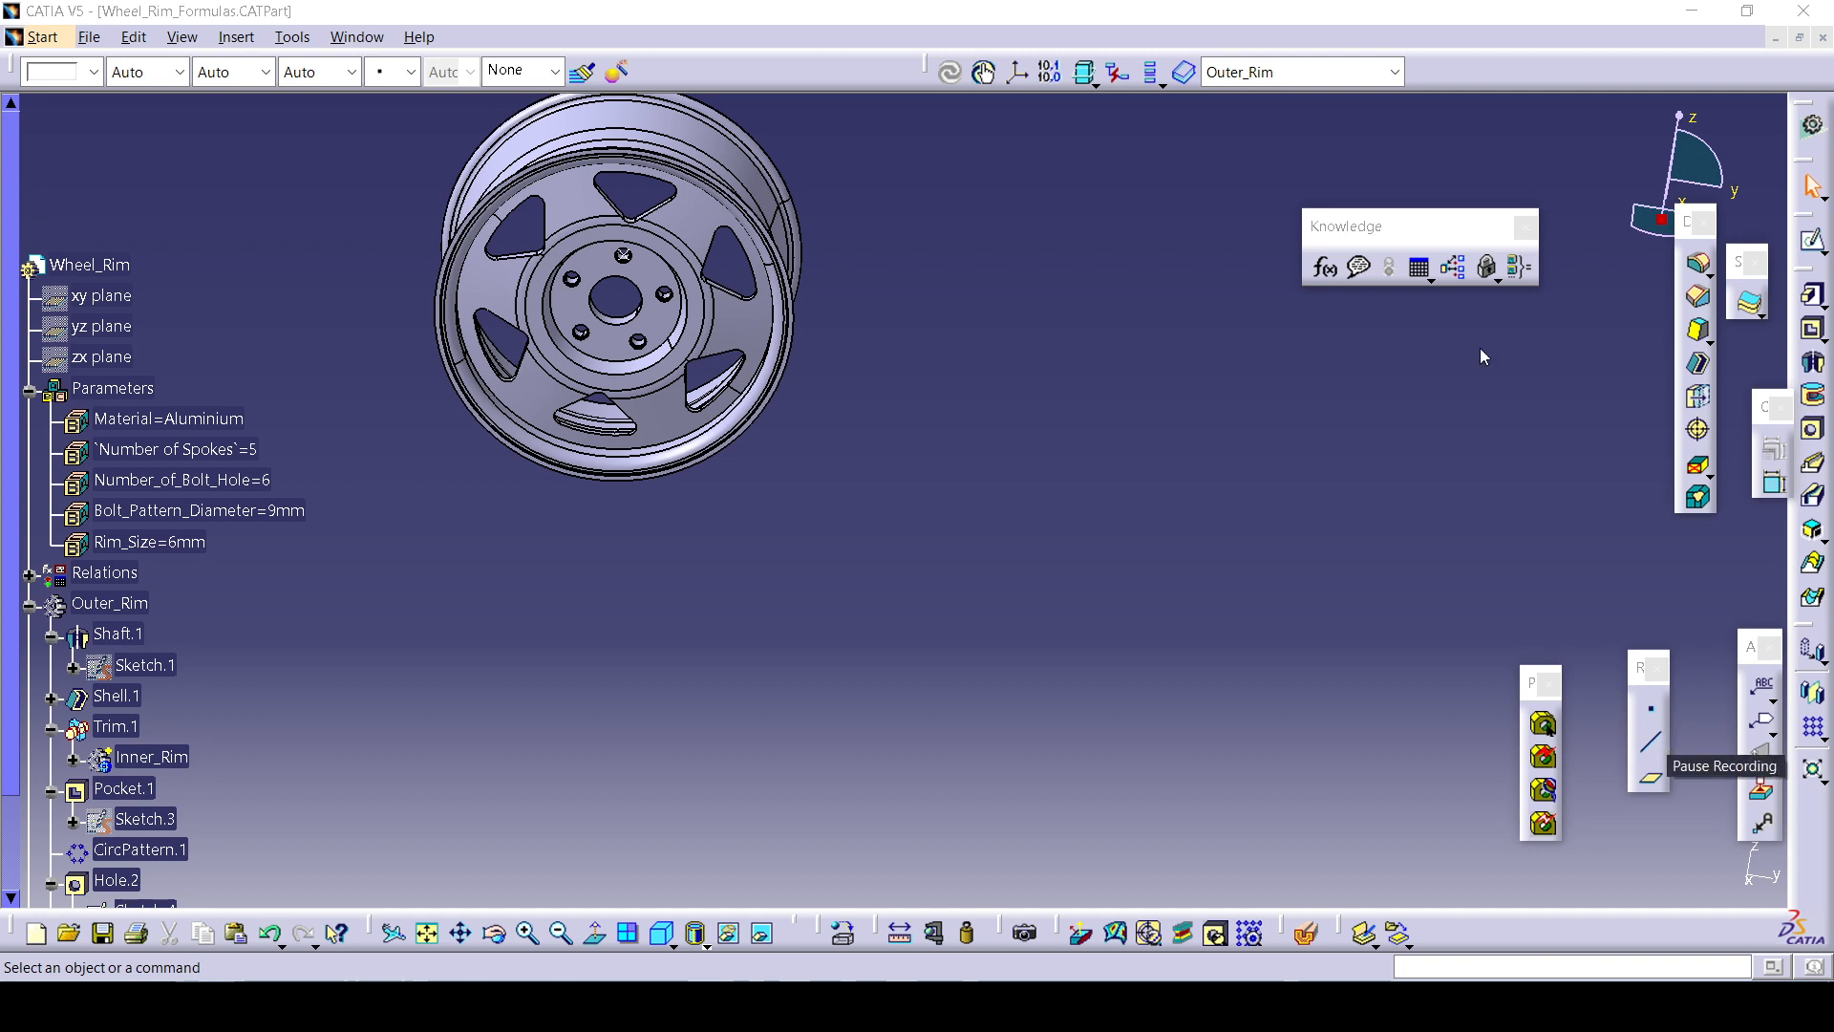
pyautogui.click(1540, 90)
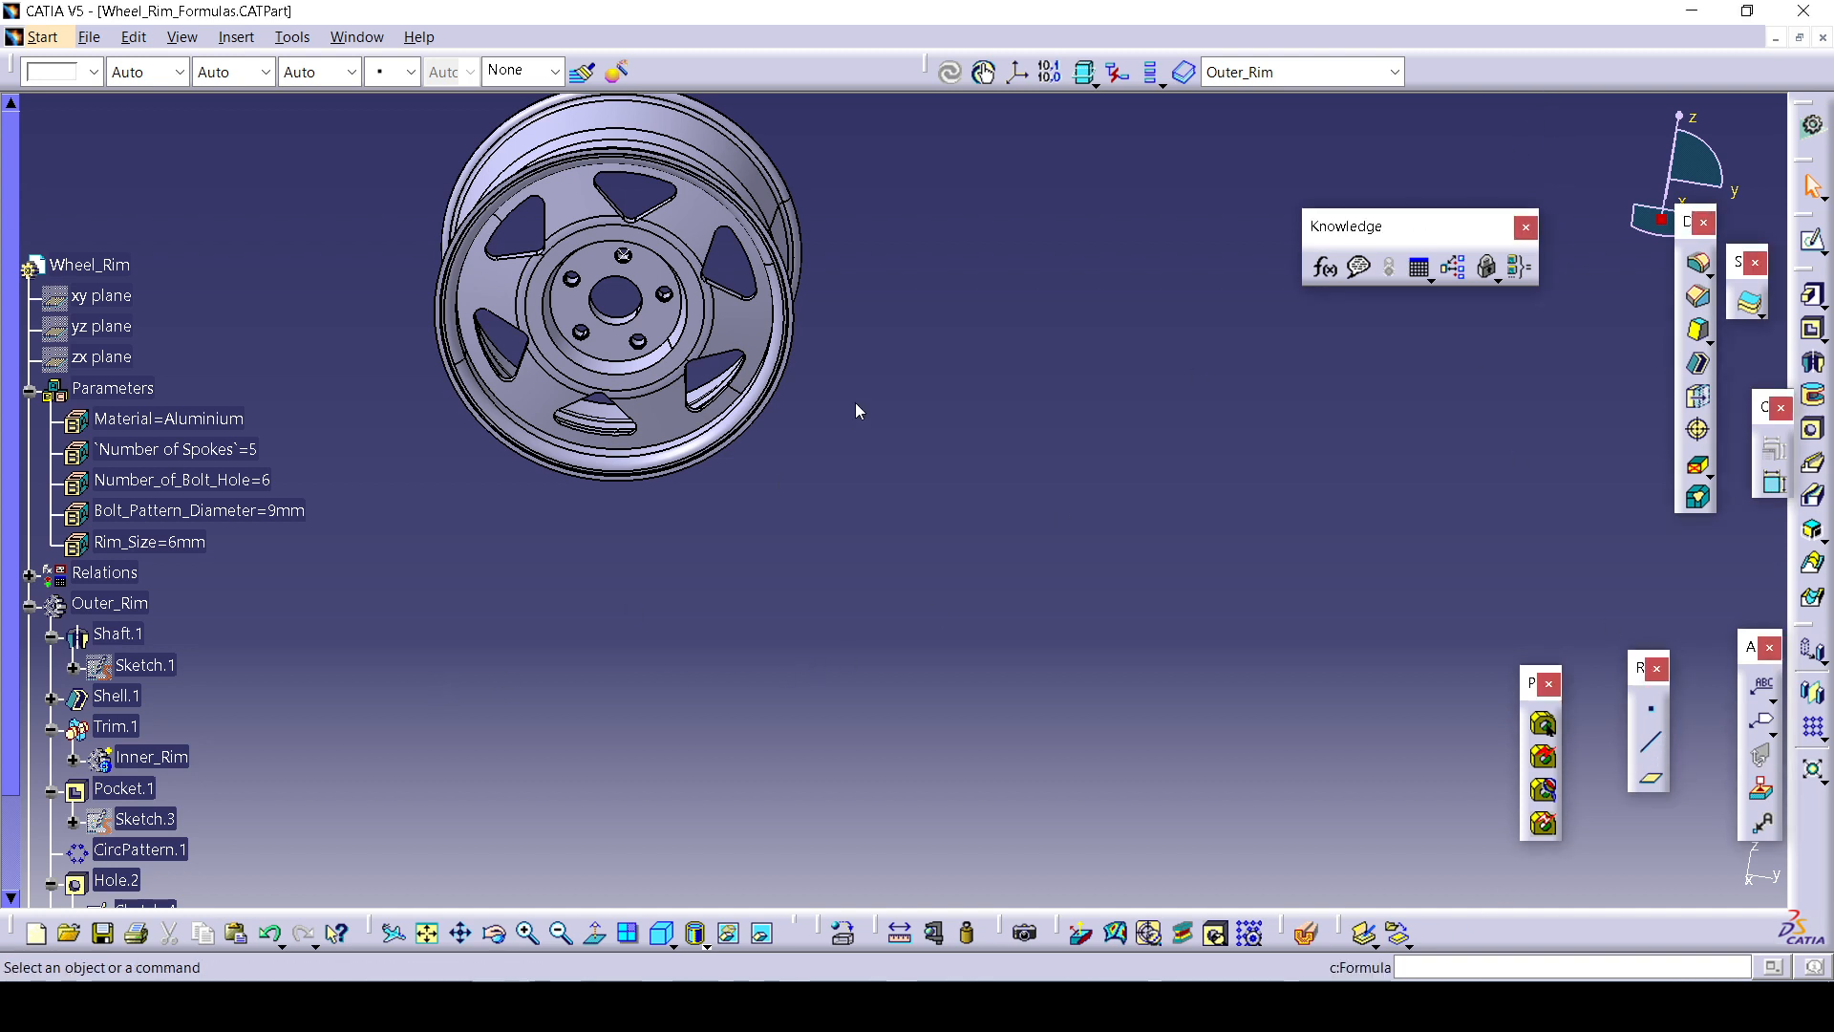
pyautogui.moveTo(850, 416); pyautogui.dragTo(1006, 623, button='middle')
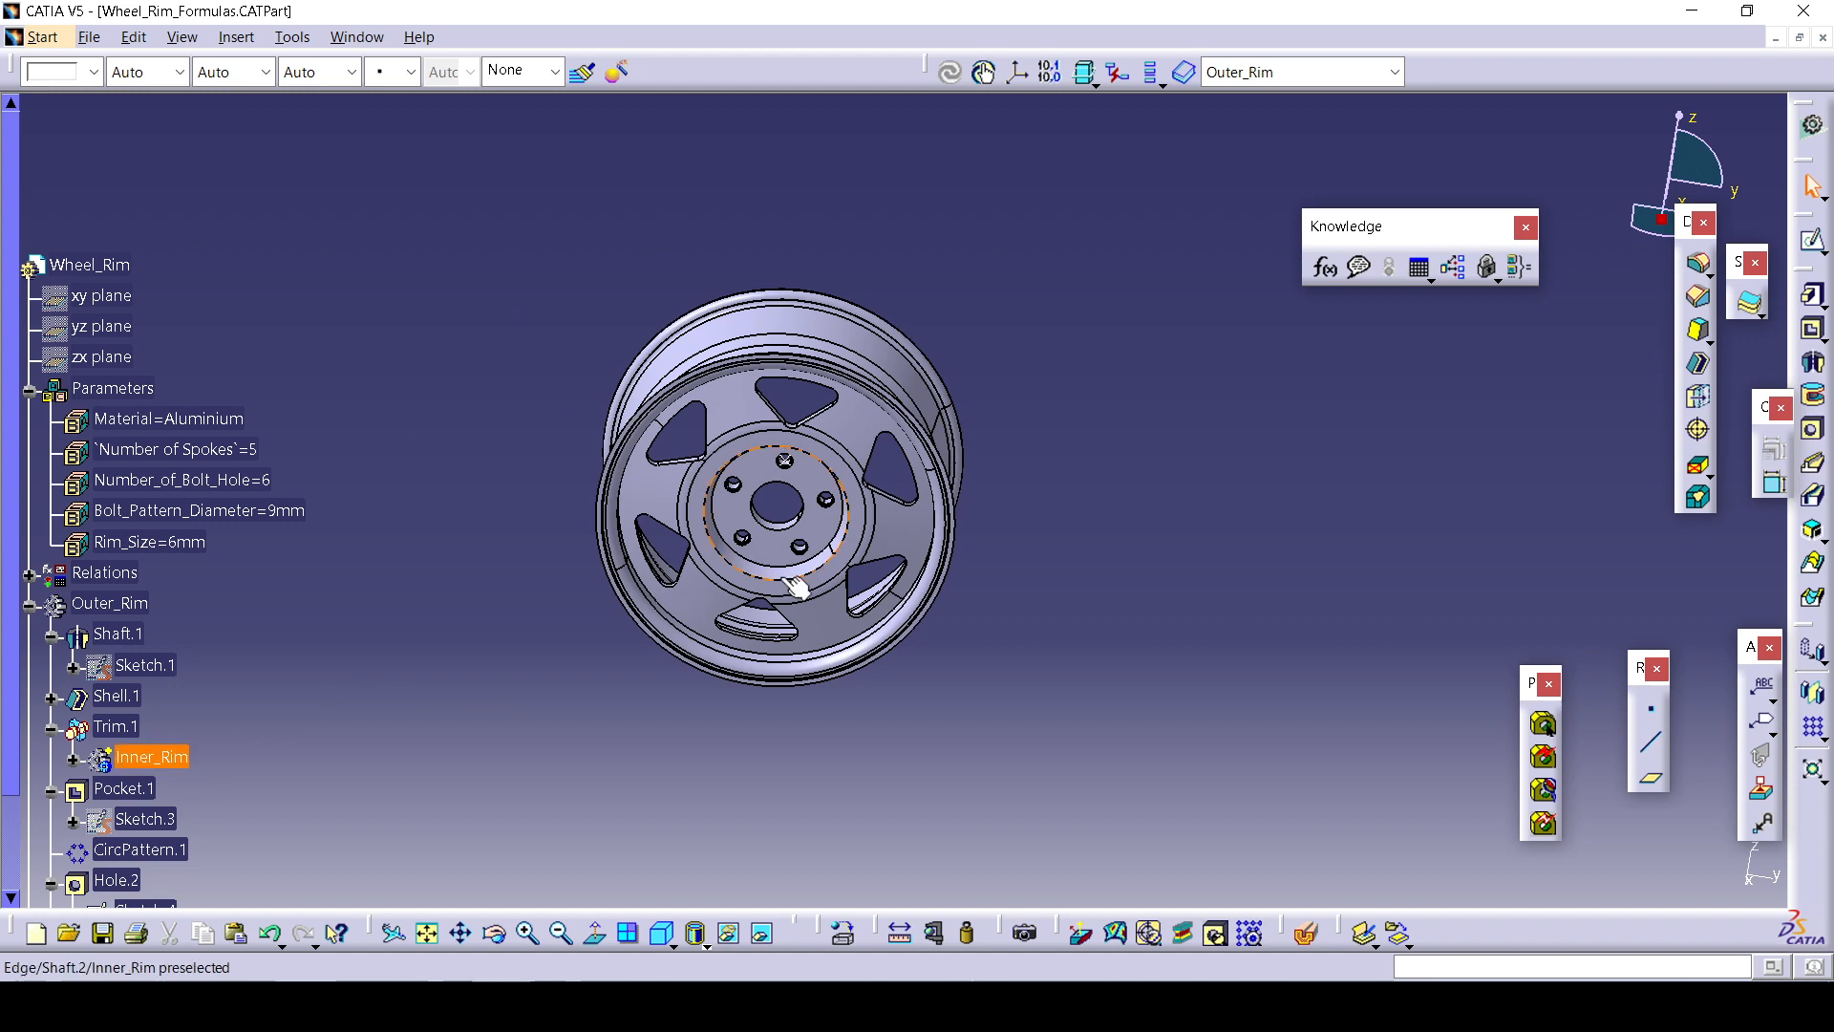
pyautogui.scroll(-3, 123, 703)
pyautogui.scroll(-1, 122, 703)
pyautogui.scroll(2, 165, 702)
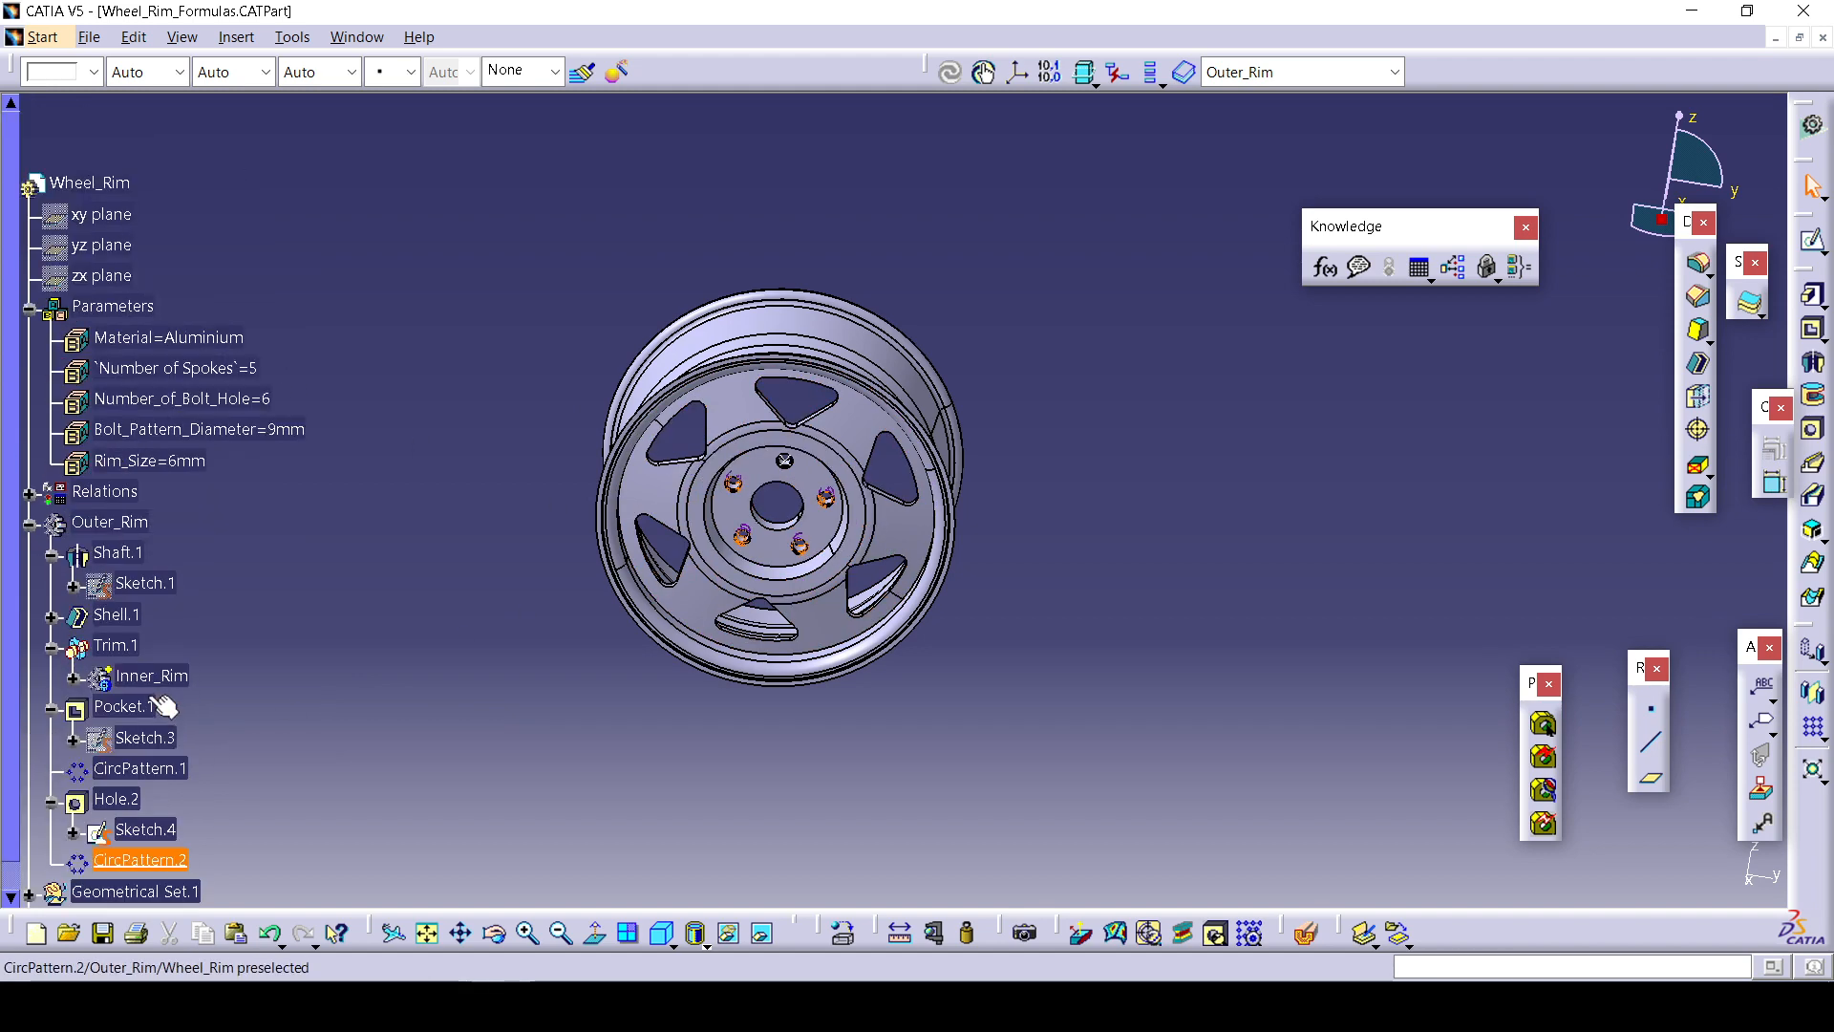
pyautogui.scroll(-2, 165, 702)
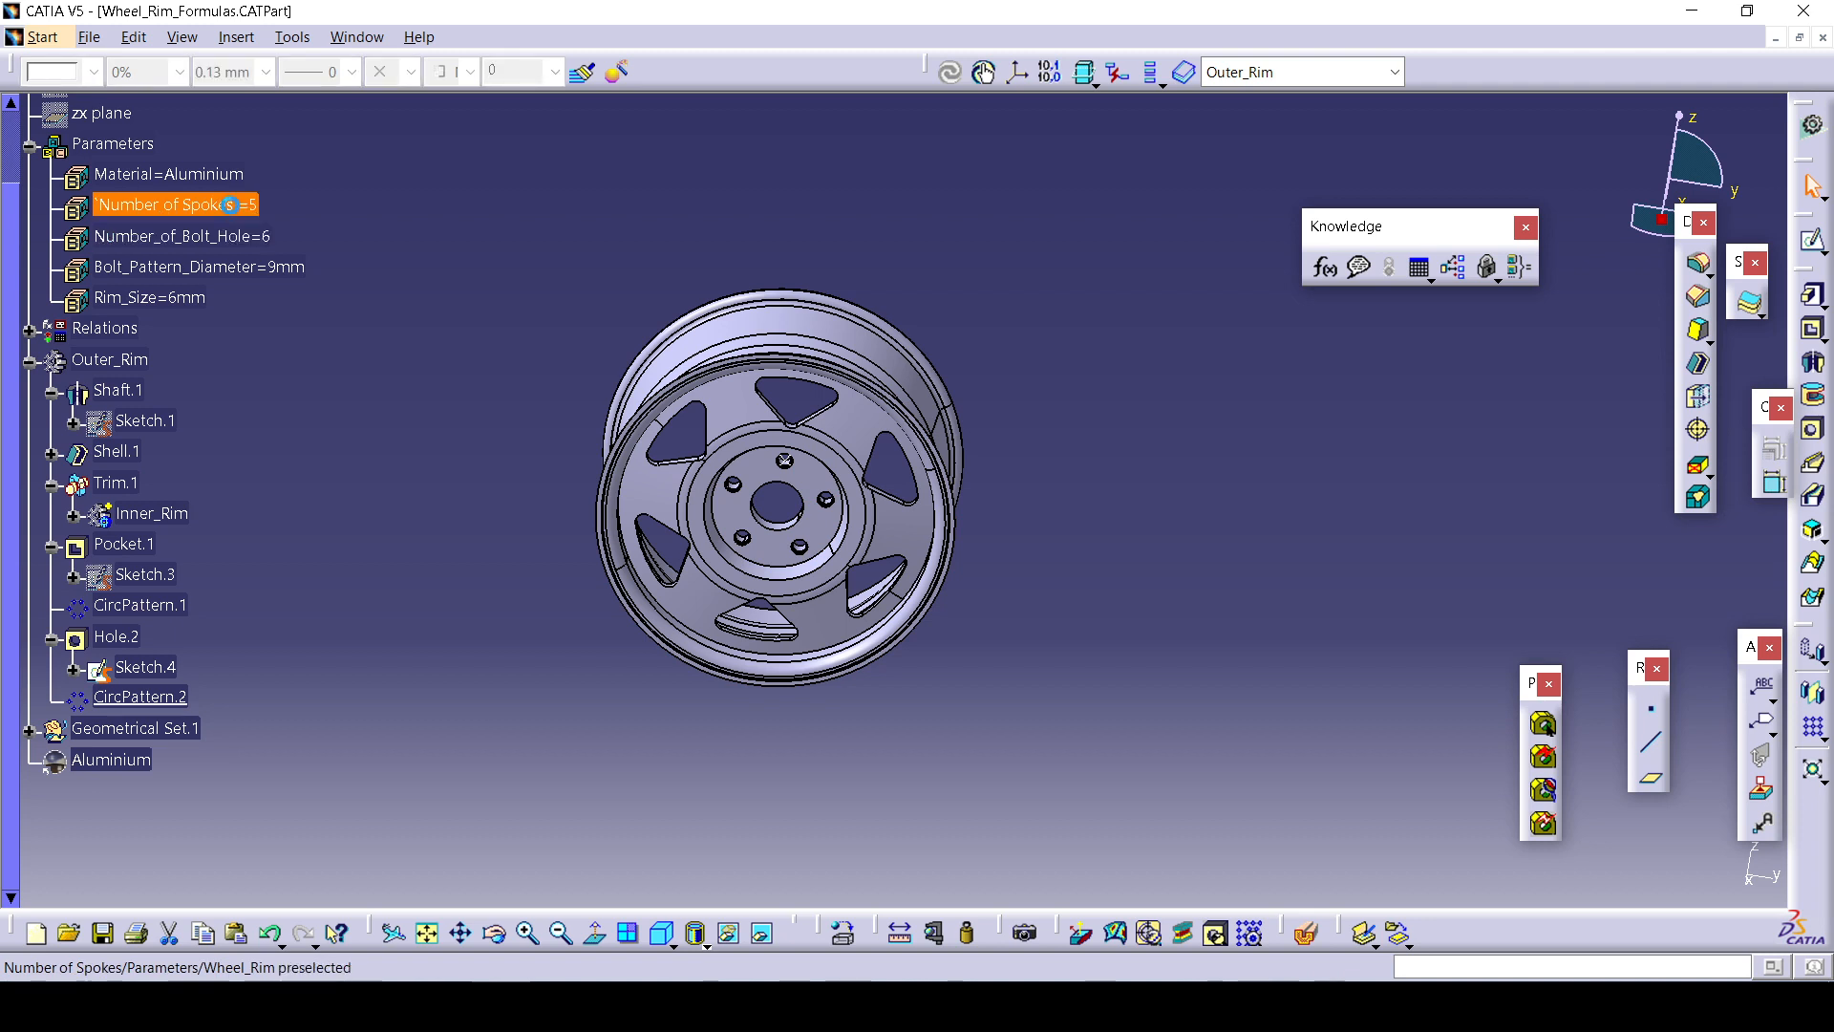
# Set the Number of Spokes parameter to 6 from the specification tree.
pyautogui.doubleClick(168, 204)
pyautogui.click(630, 259)
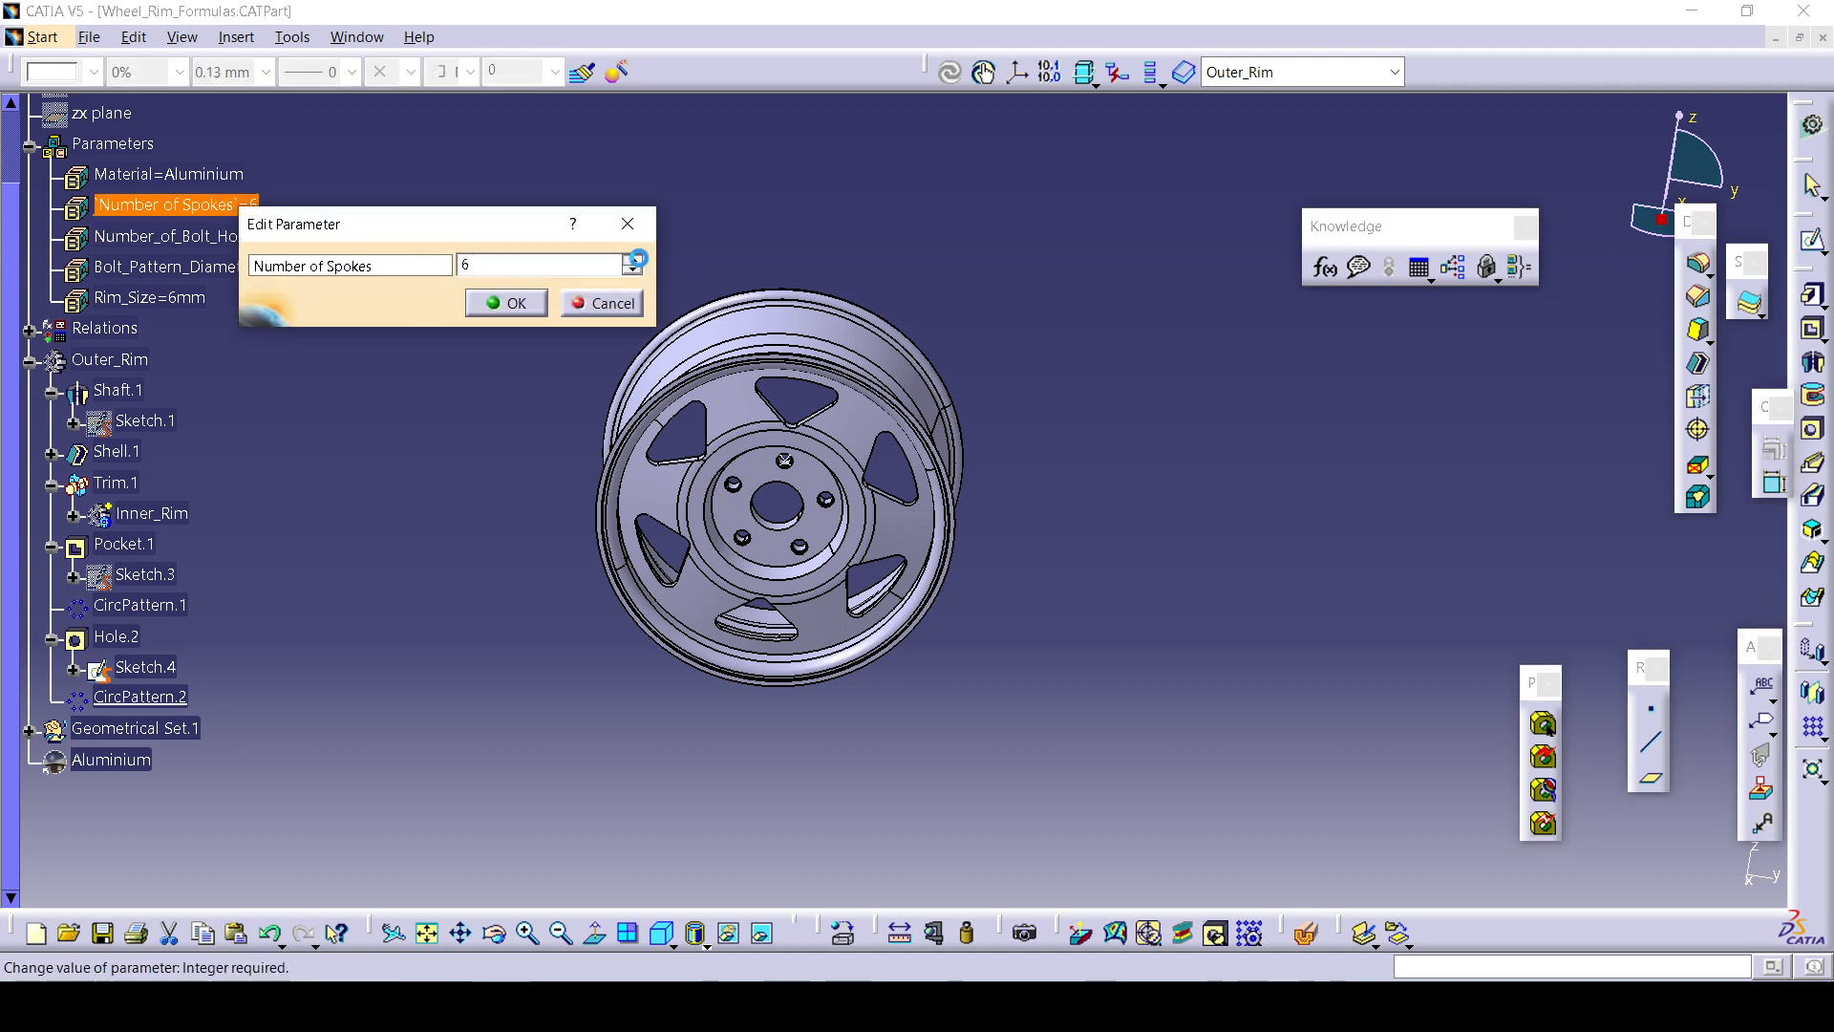
pyautogui.click(506, 303)
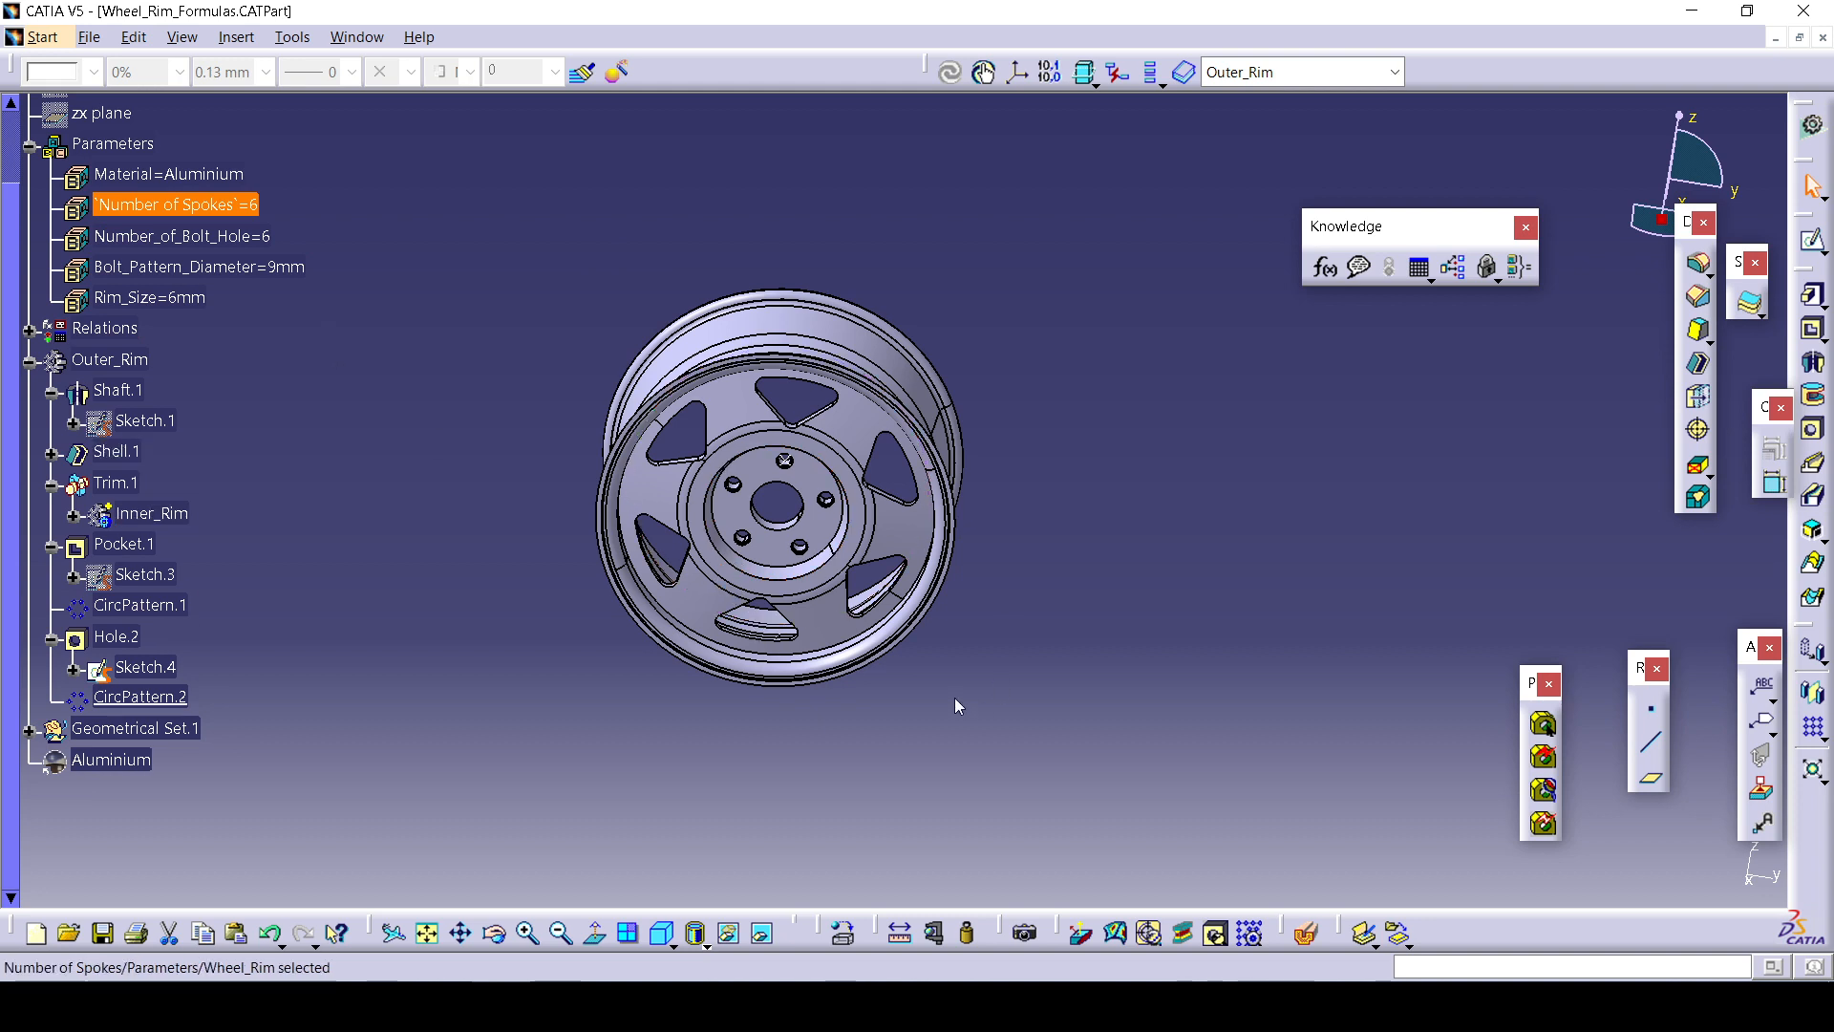
# Set the Number of Spokes parameter to 5.
pyautogui.doubleClick(223, 198)
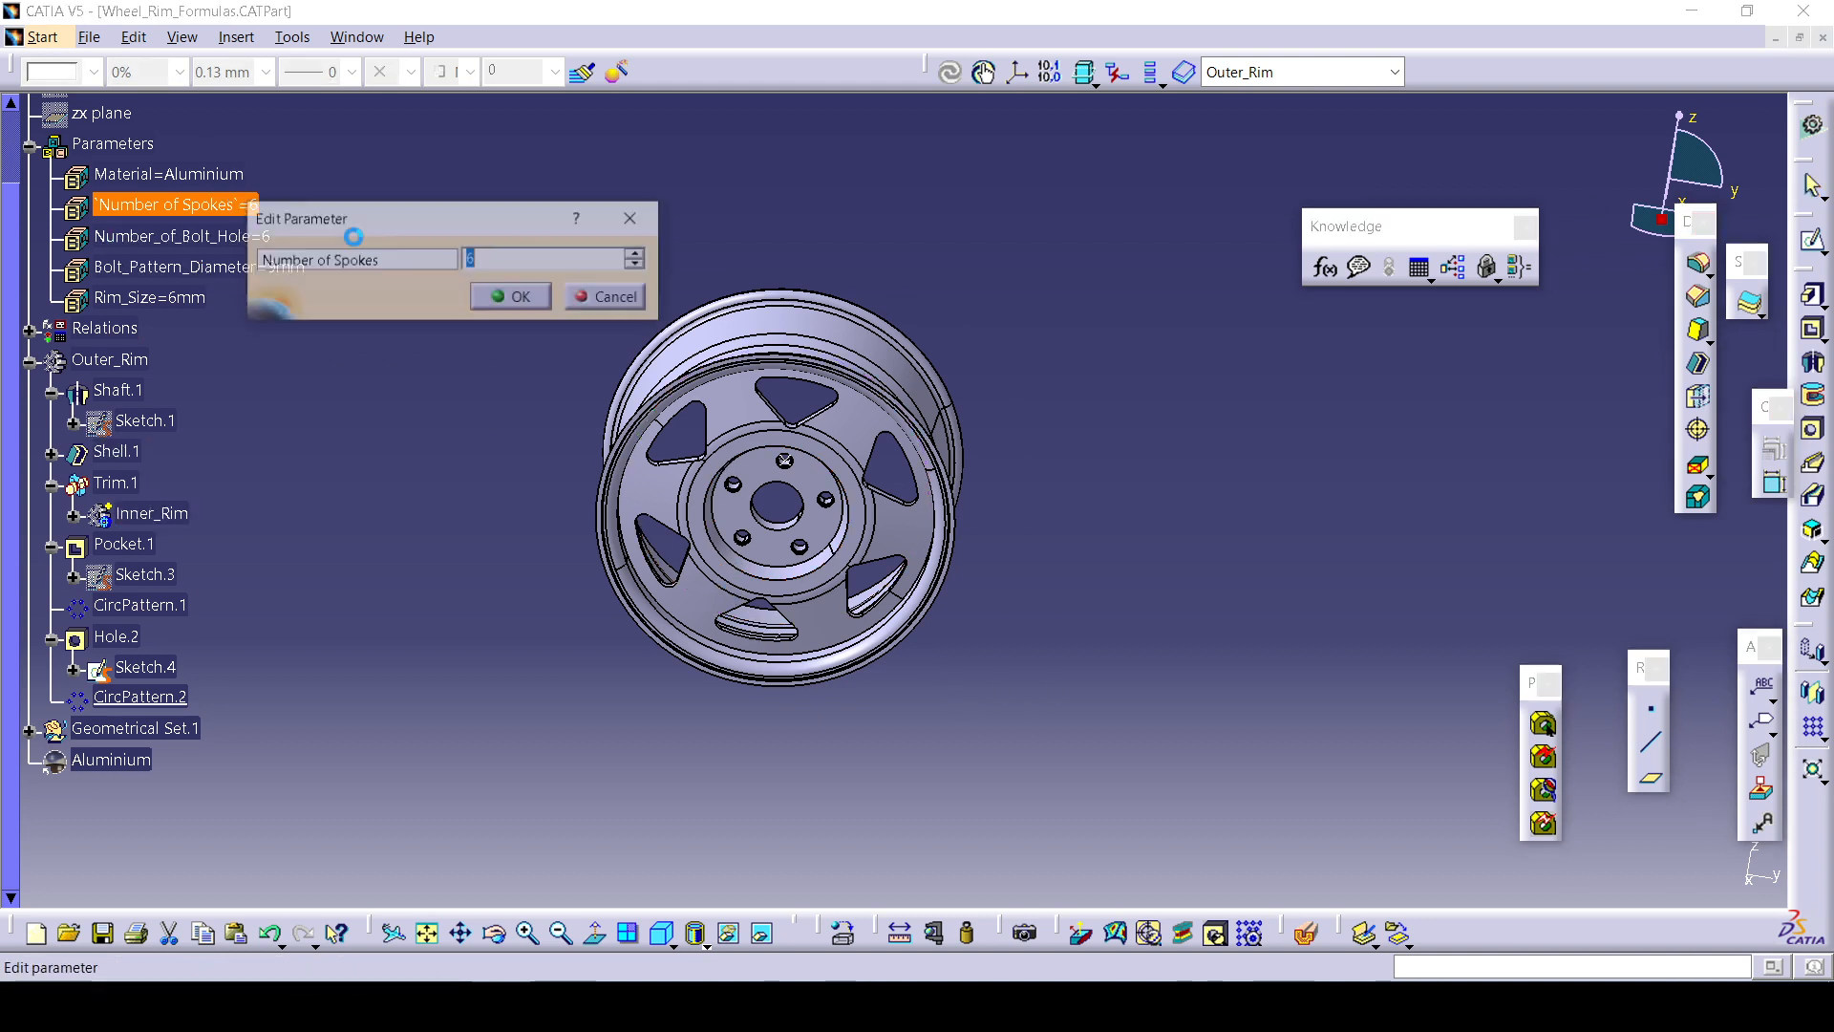
pyautogui.click(638, 266)
pyautogui.click(532, 483)
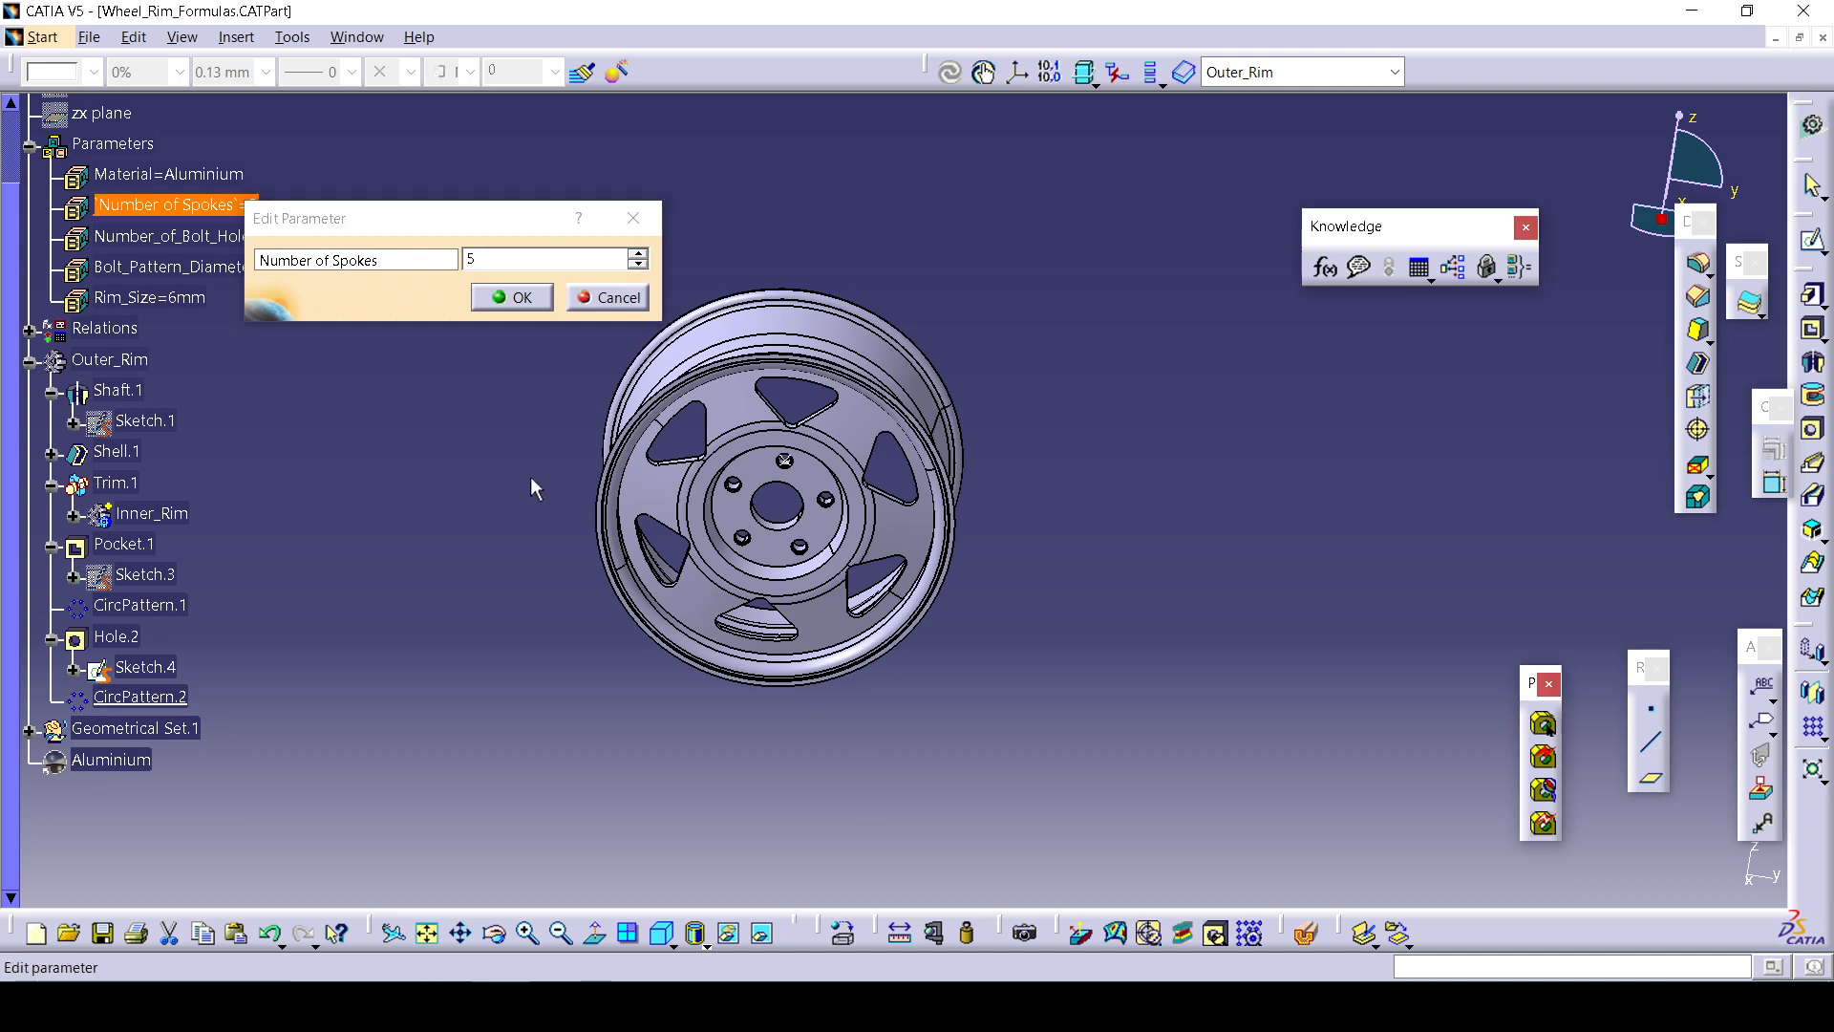
pyautogui.click(537, 306)
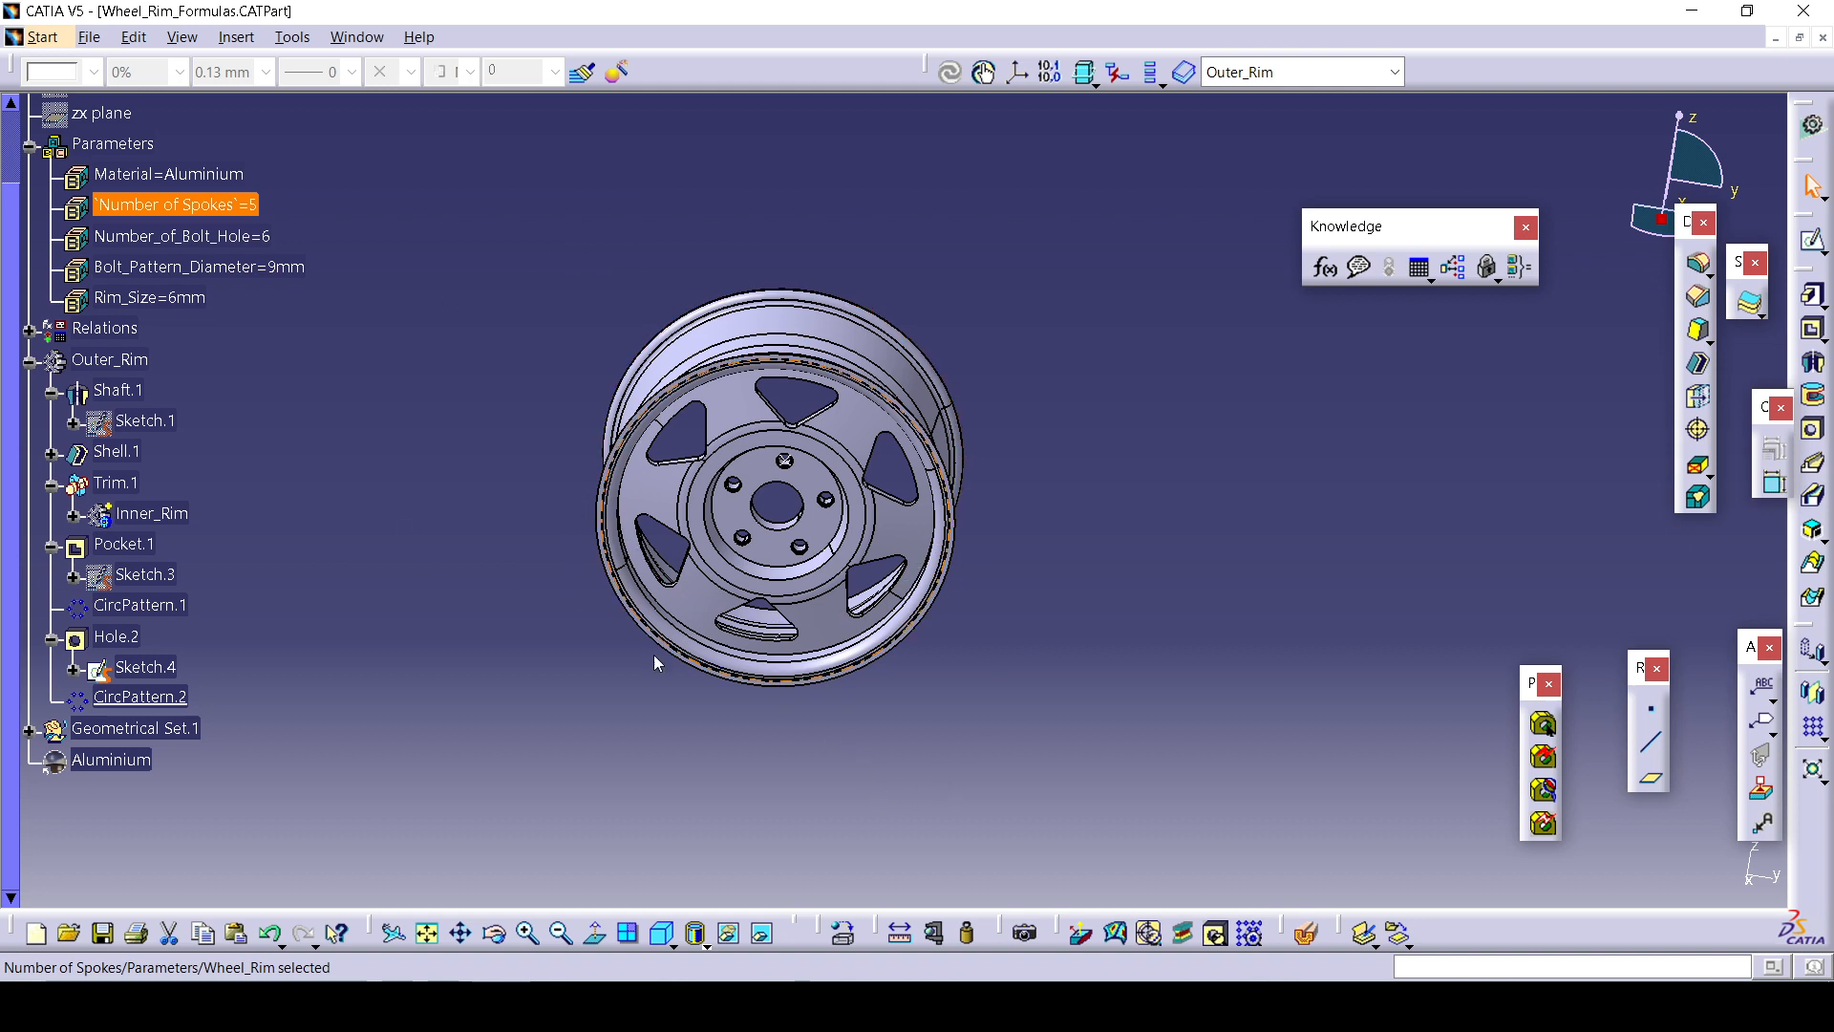
pyautogui.click(1249, 455)
pyautogui.click(1359, 268)
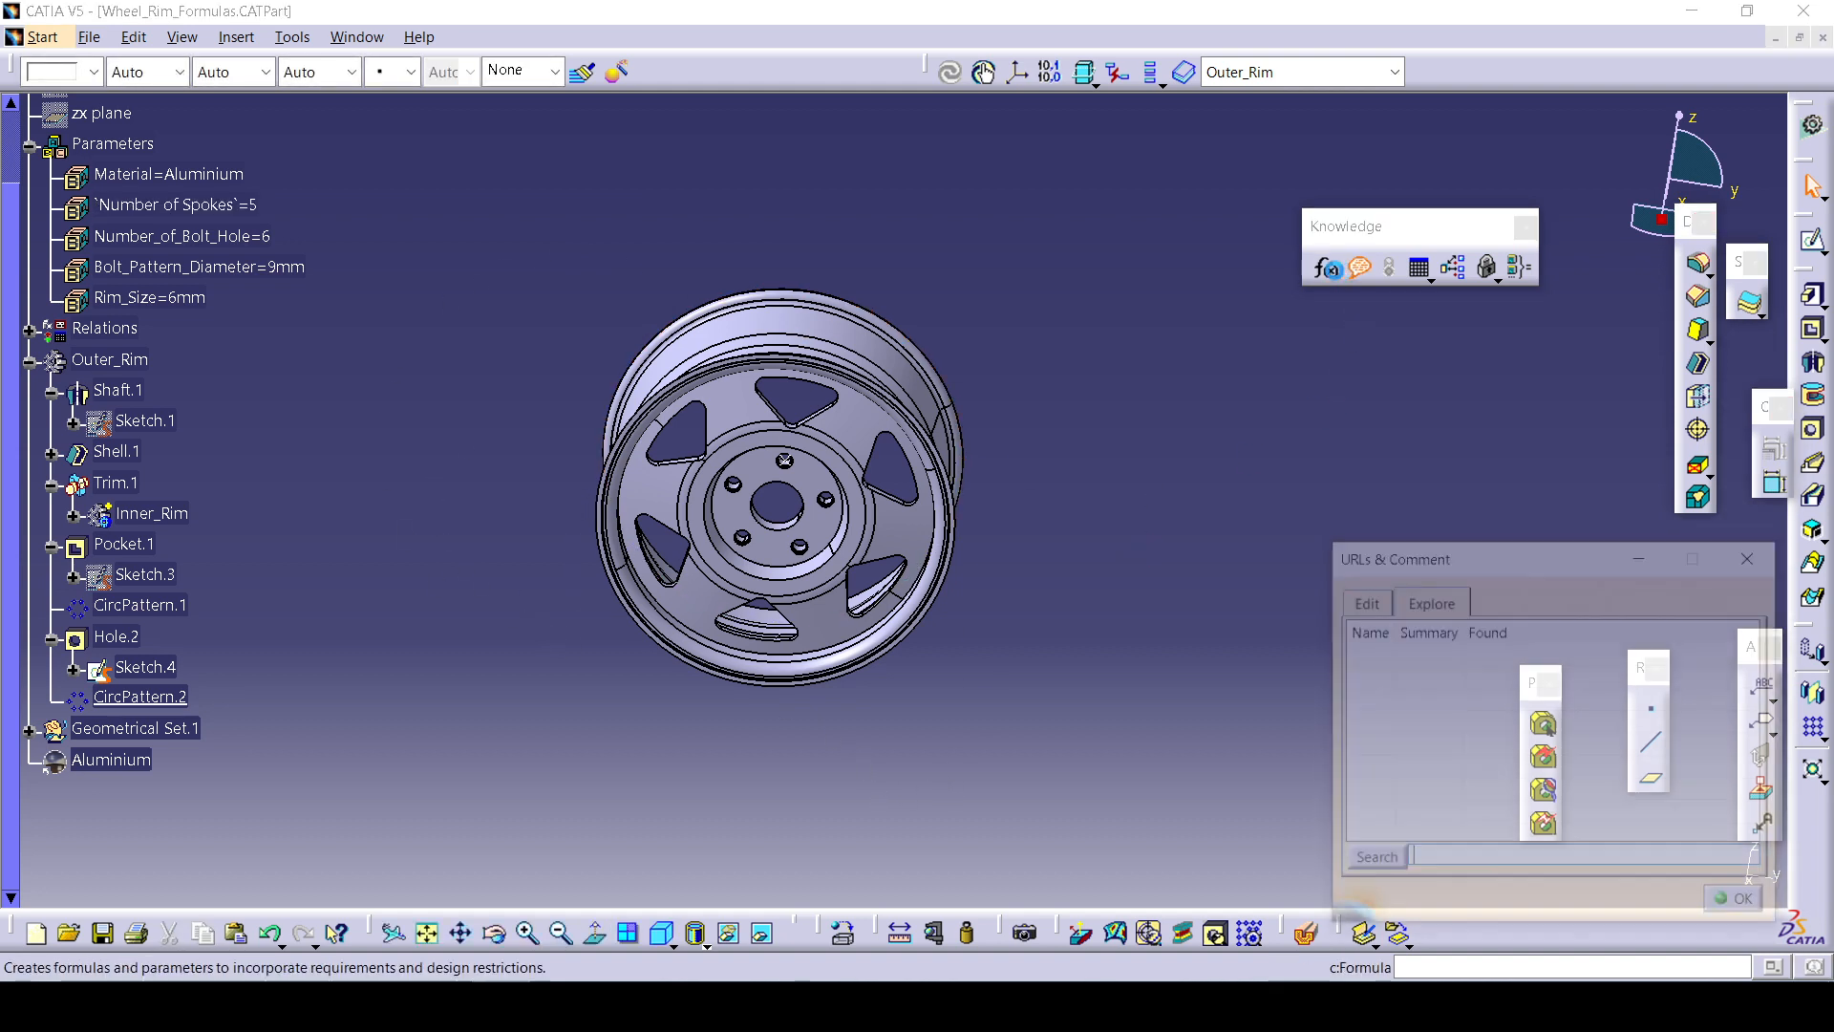
pyautogui.click(1754, 554)
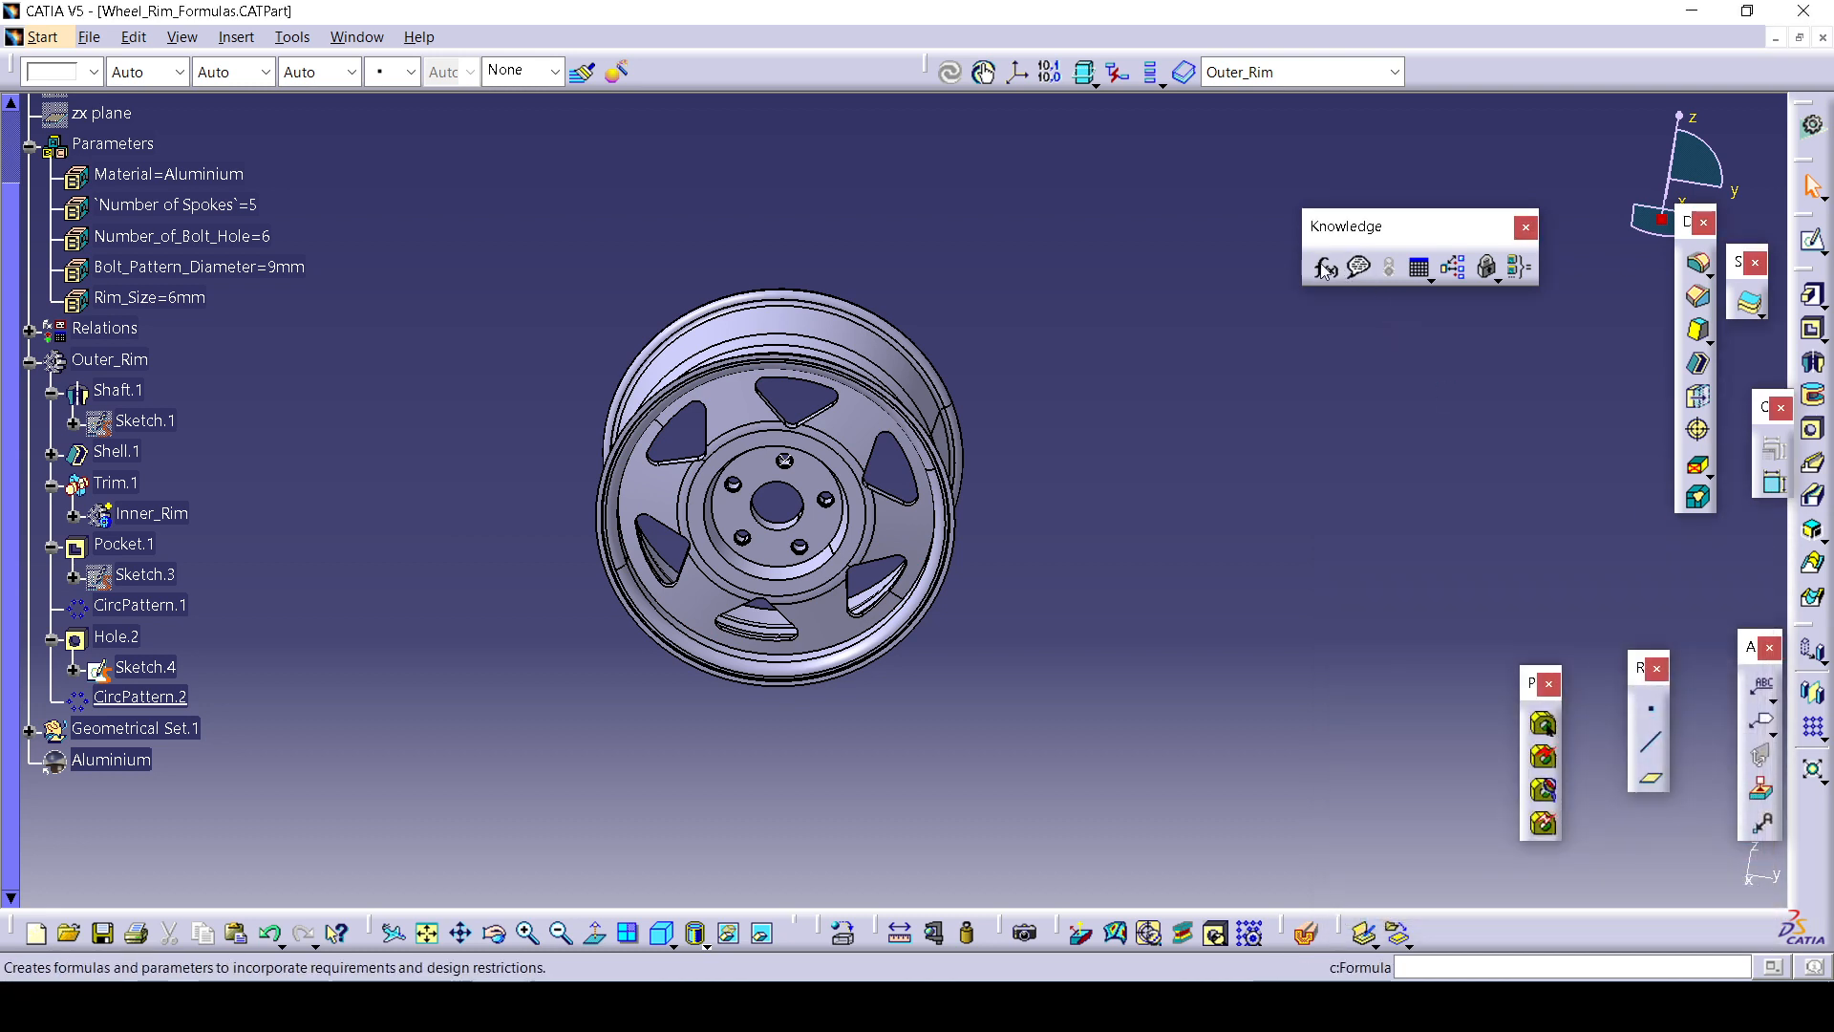
# Start a formula for Number of Spokes and check the AngularNumber and CircleNumber parameters of CircPattern.1.
pyautogui.doubleClick(240, 210)
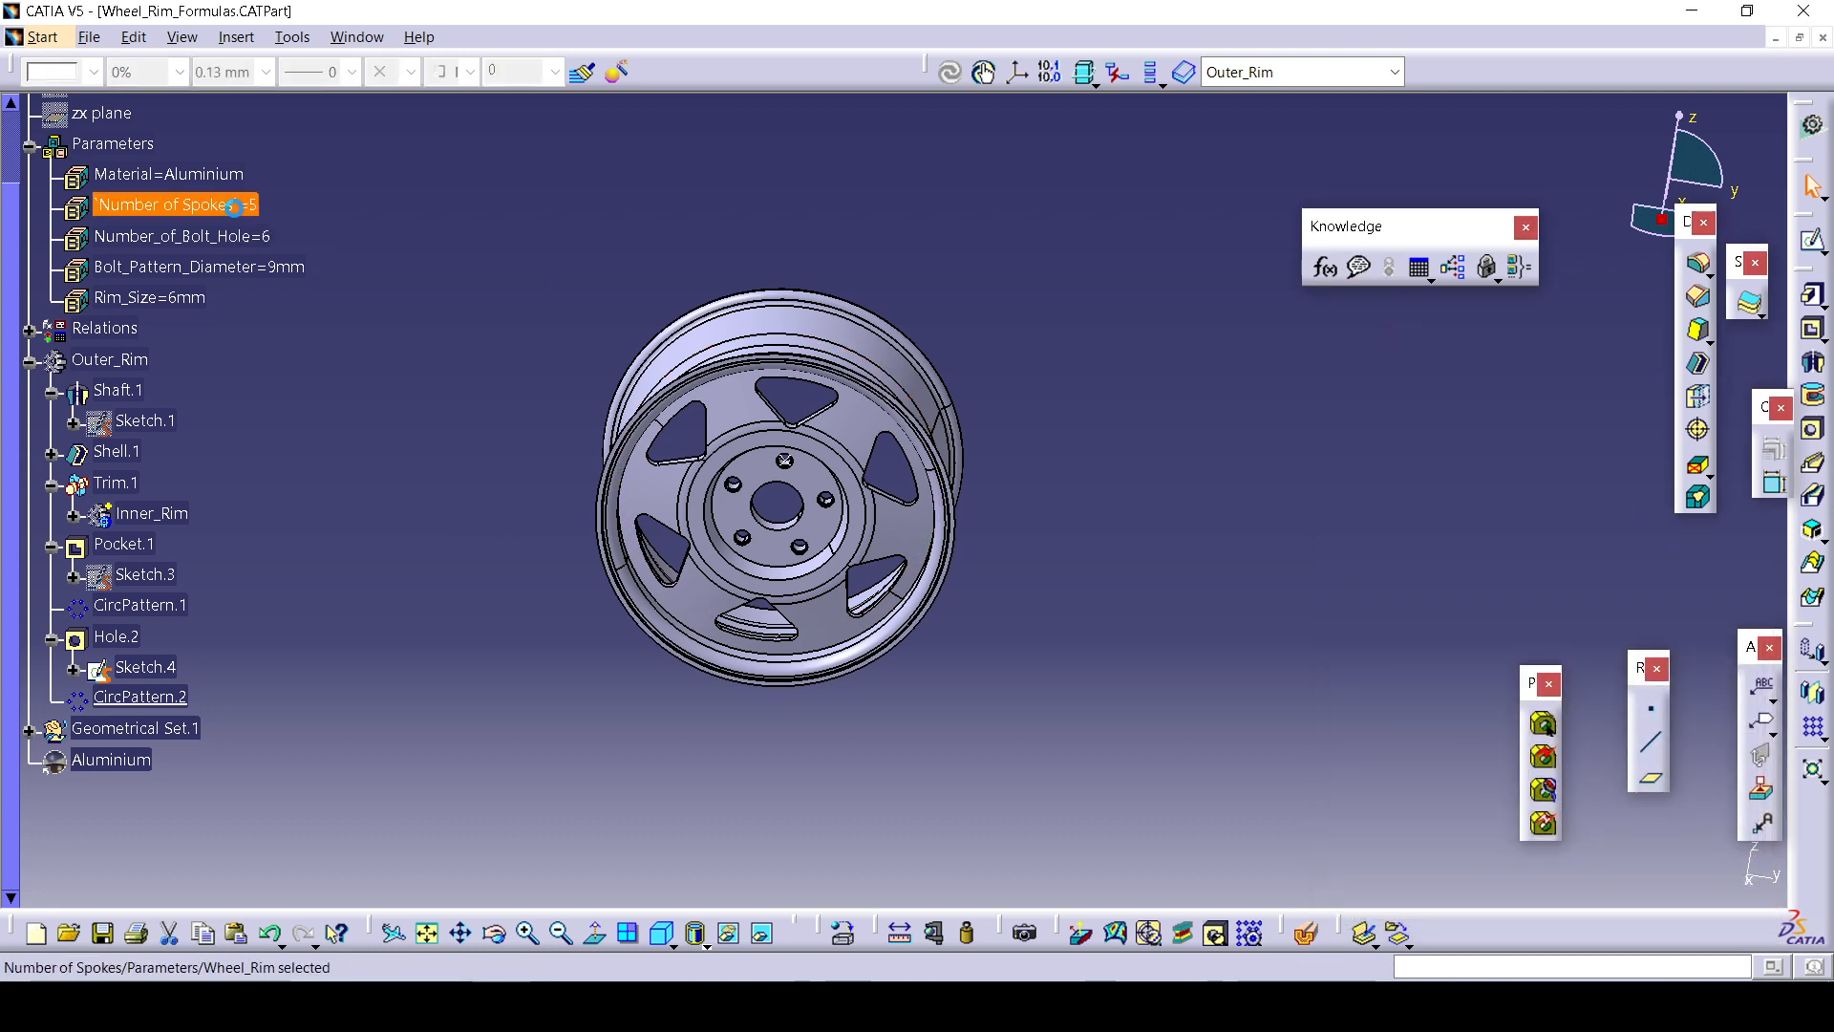
pyautogui.rightClick(535, 270)
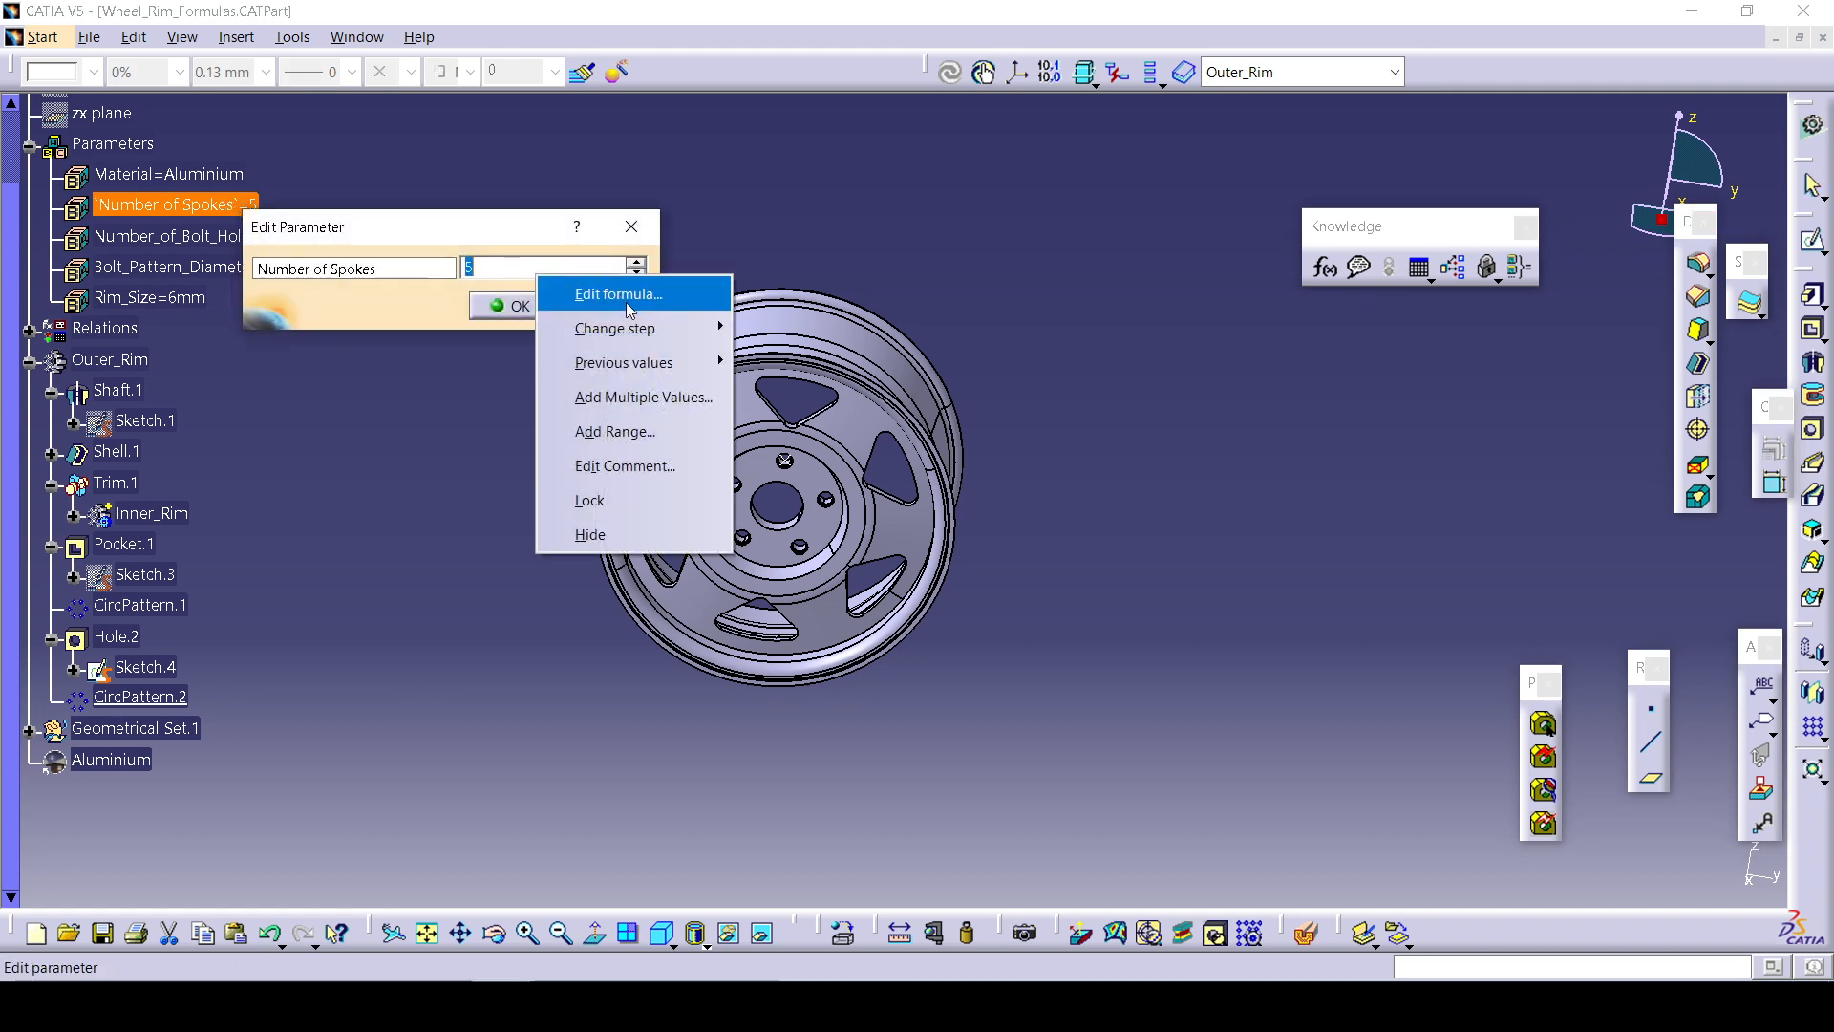
pyautogui.click(621, 292)
pyautogui.moveTo(623, 289); pyautogui.dragTo(1188, 346)
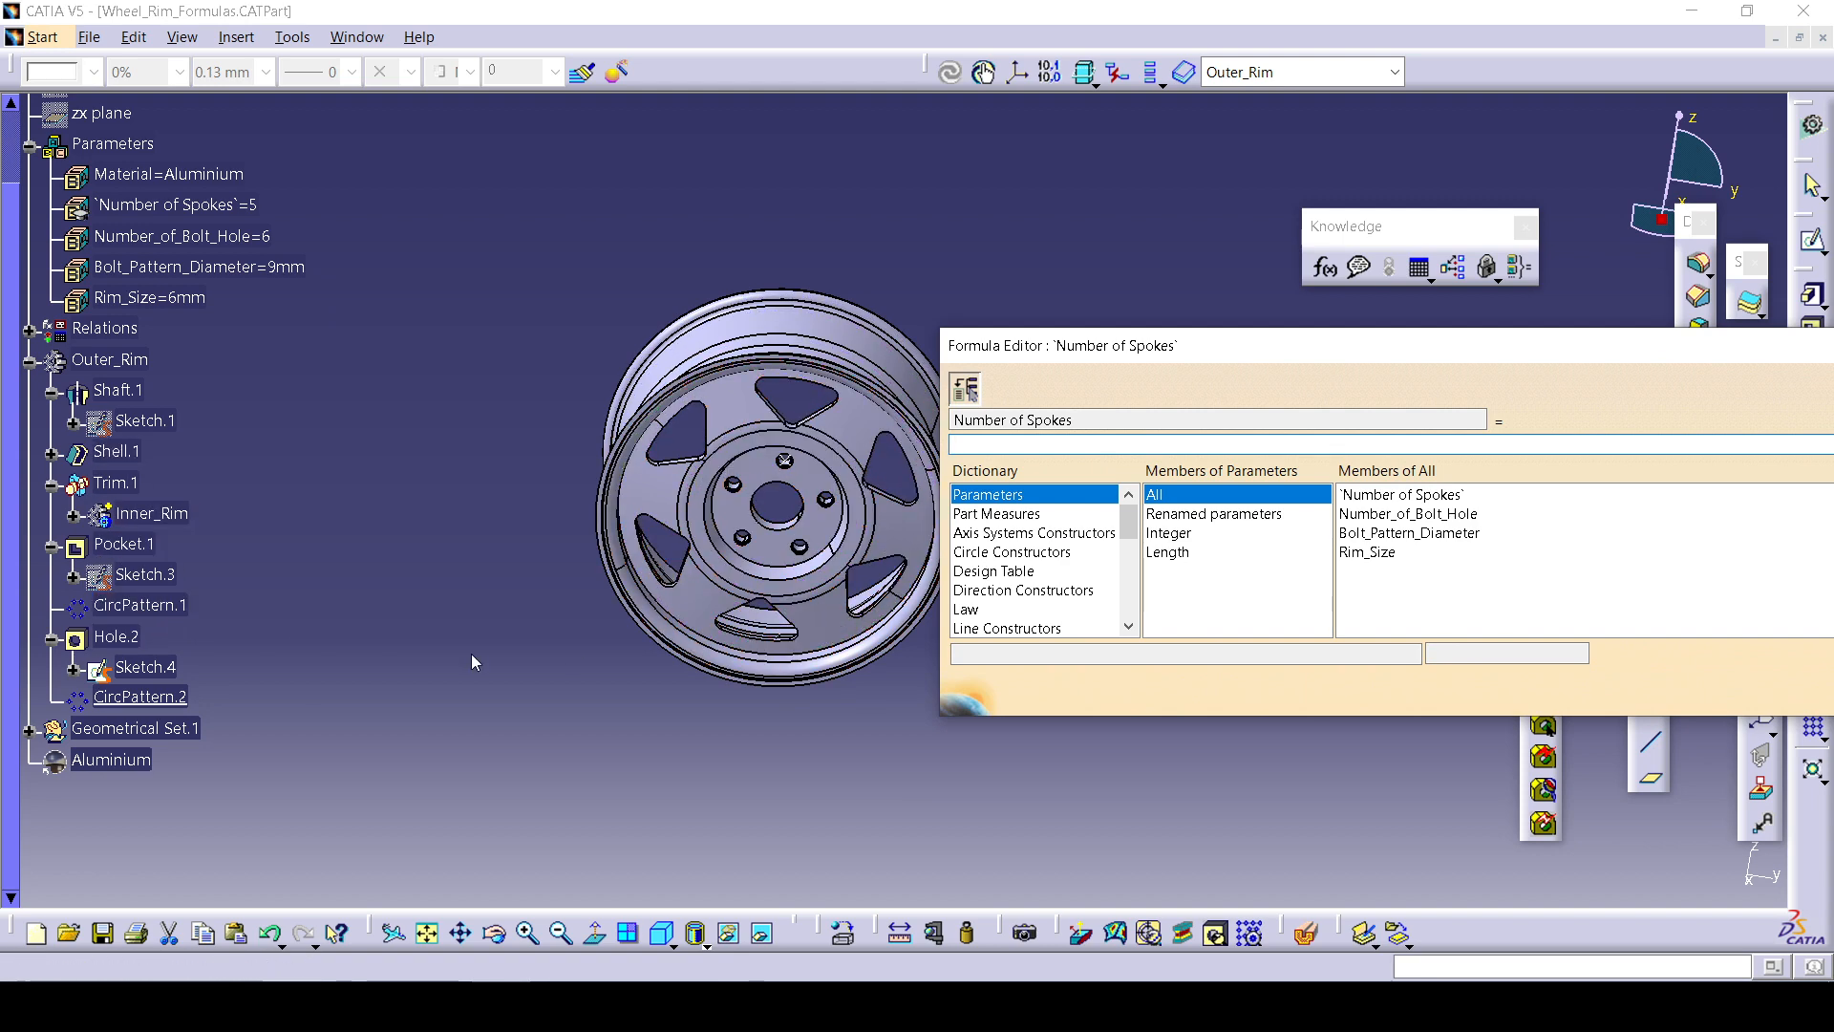
pyautogui.click(184, 608)
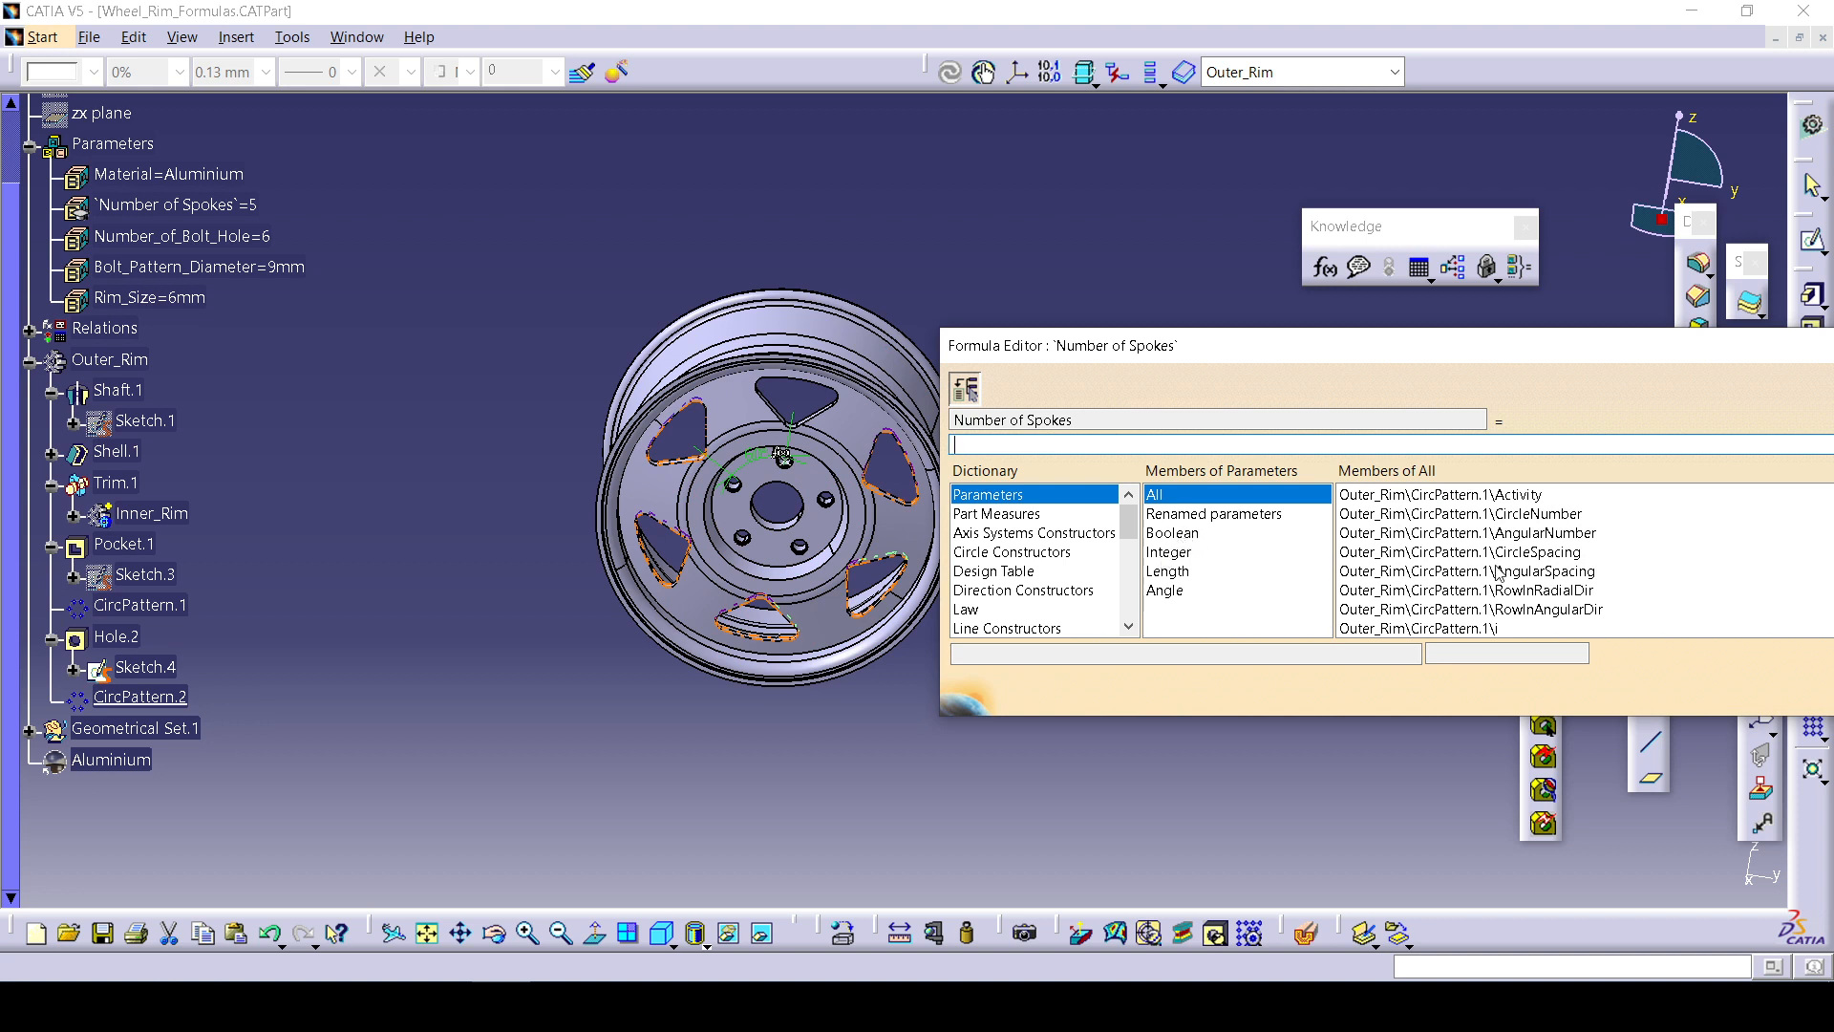
pyautogui.click(1504, 533)
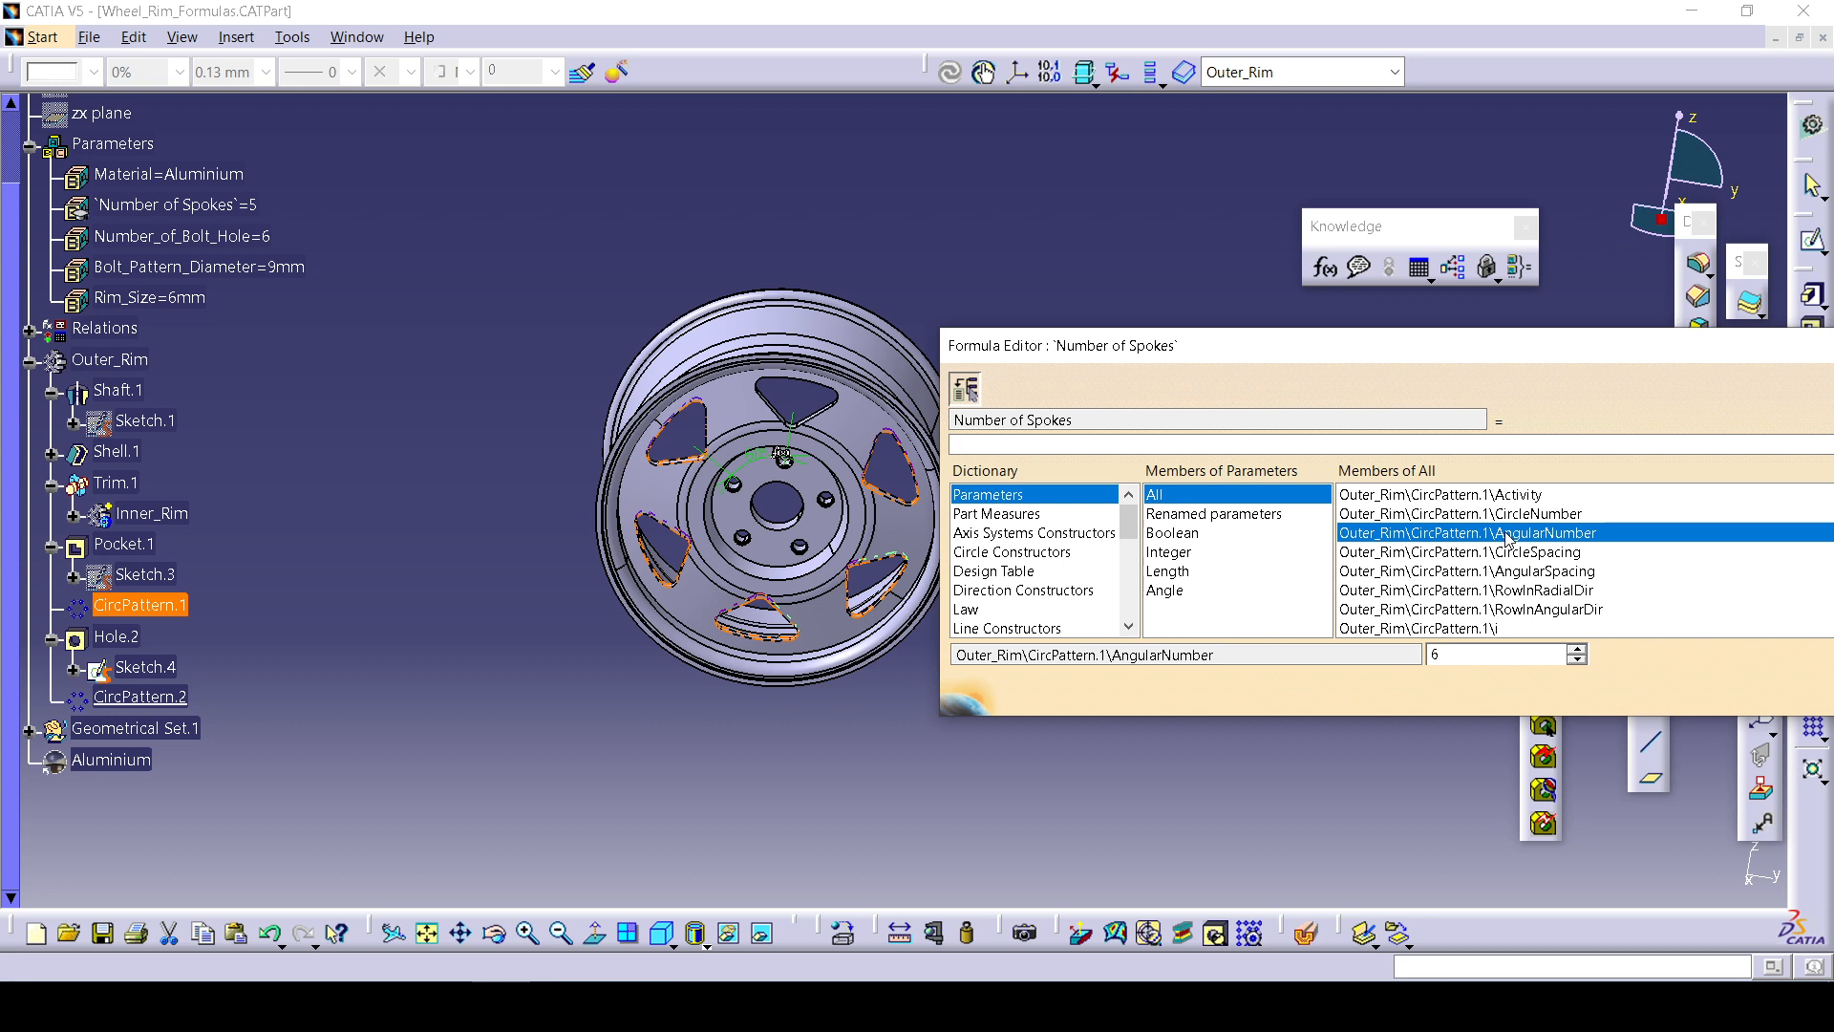
pyautogui.click(1481, 516)
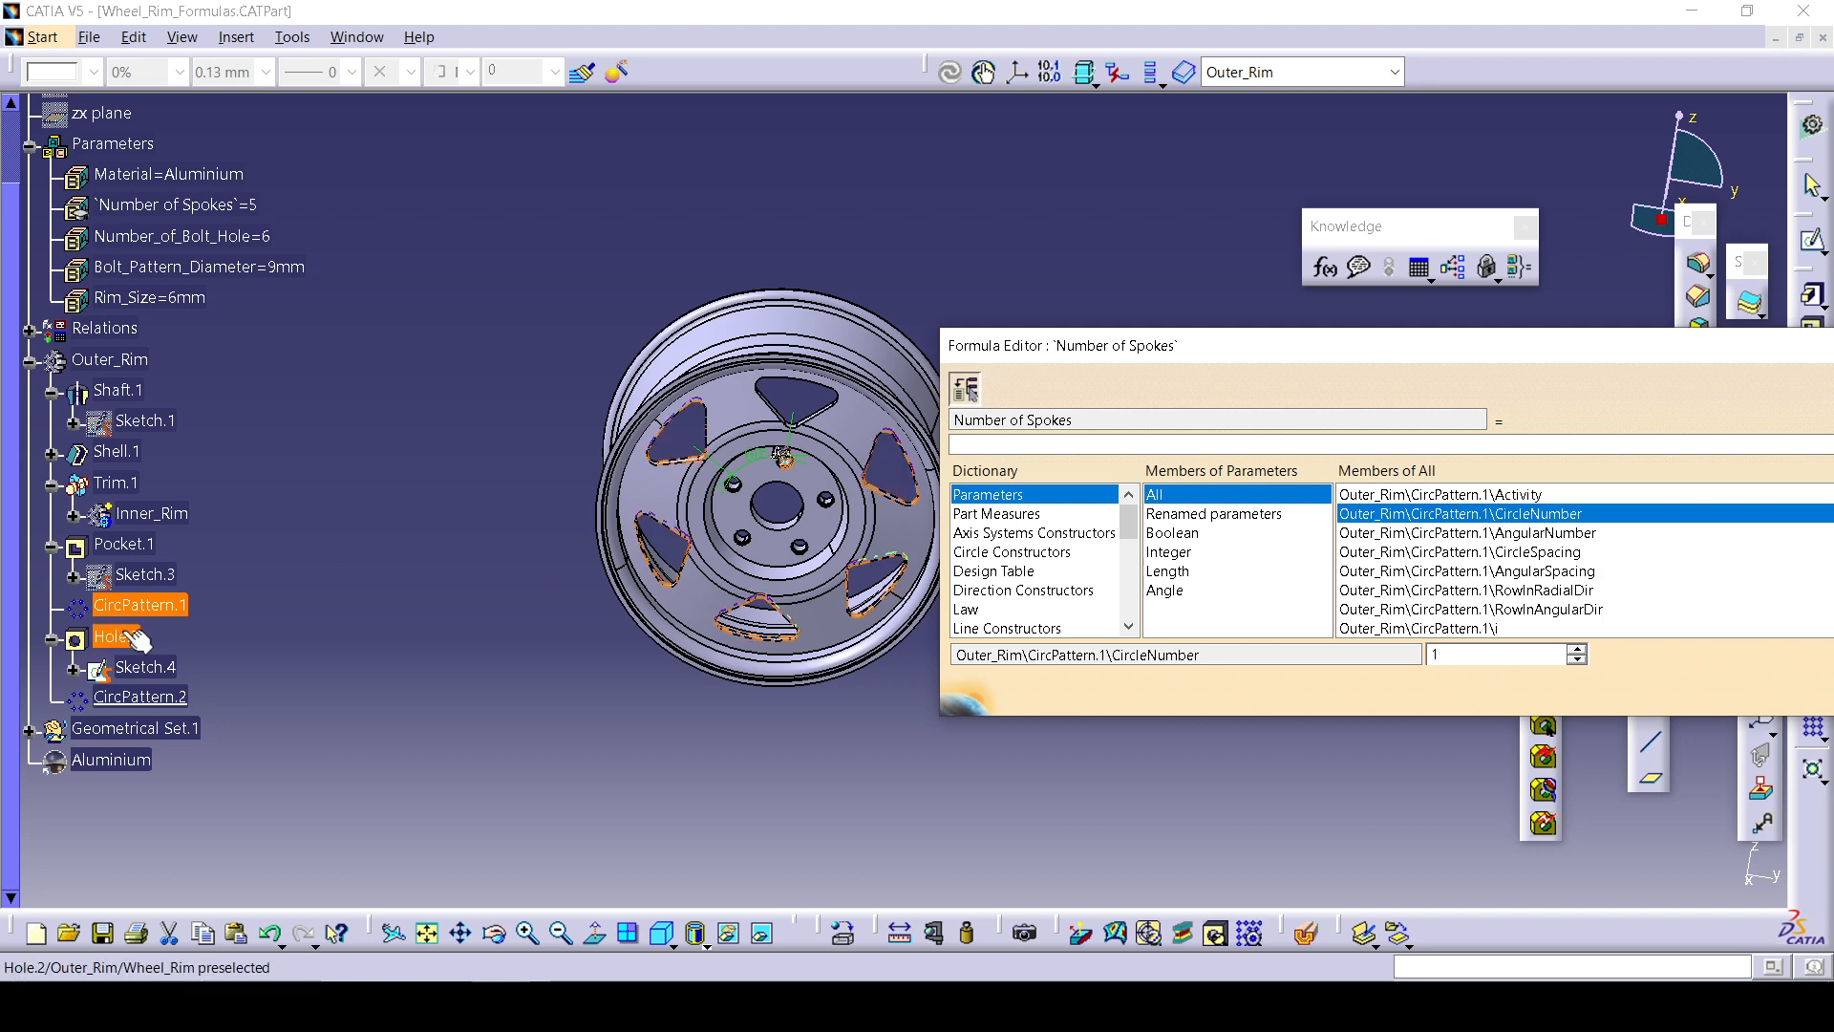
# Try to link Number of Spokes to the AngularNumber integer parameter of CircPattern.2 and close the parameter edit.
pyautogui.click(164, 702)
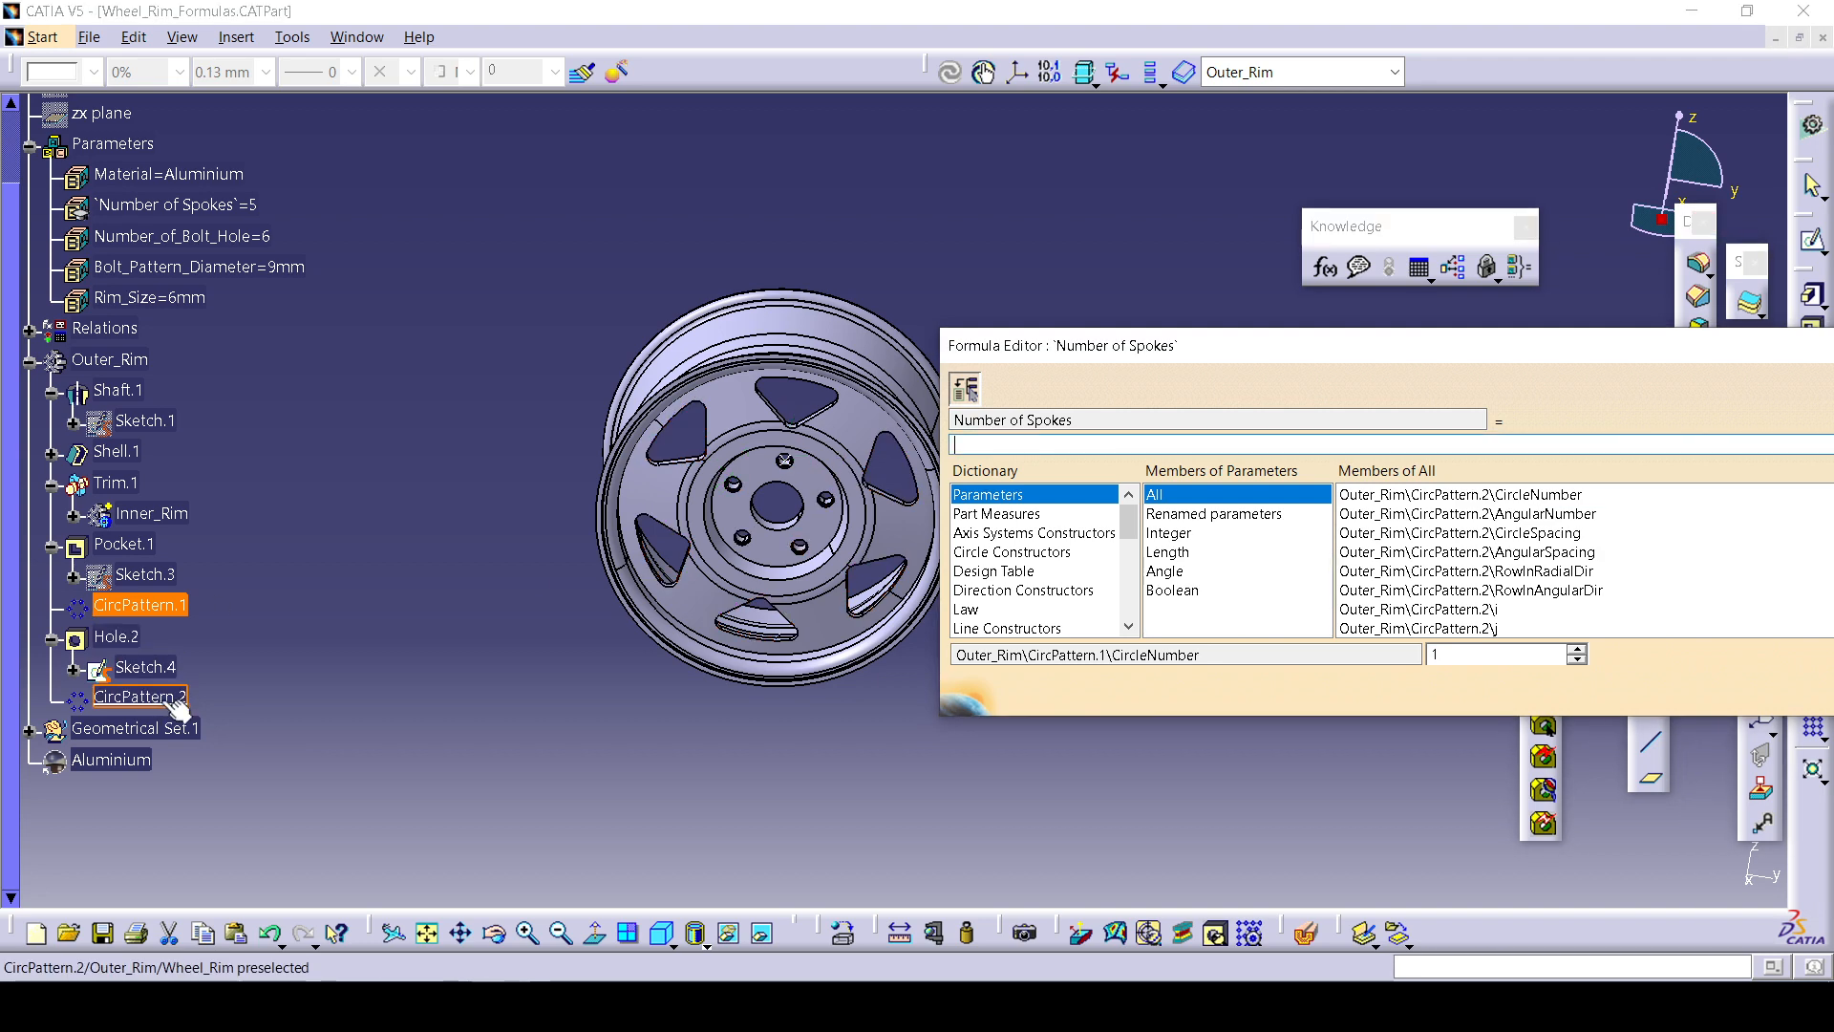
pyautogui.click(1192, 536)
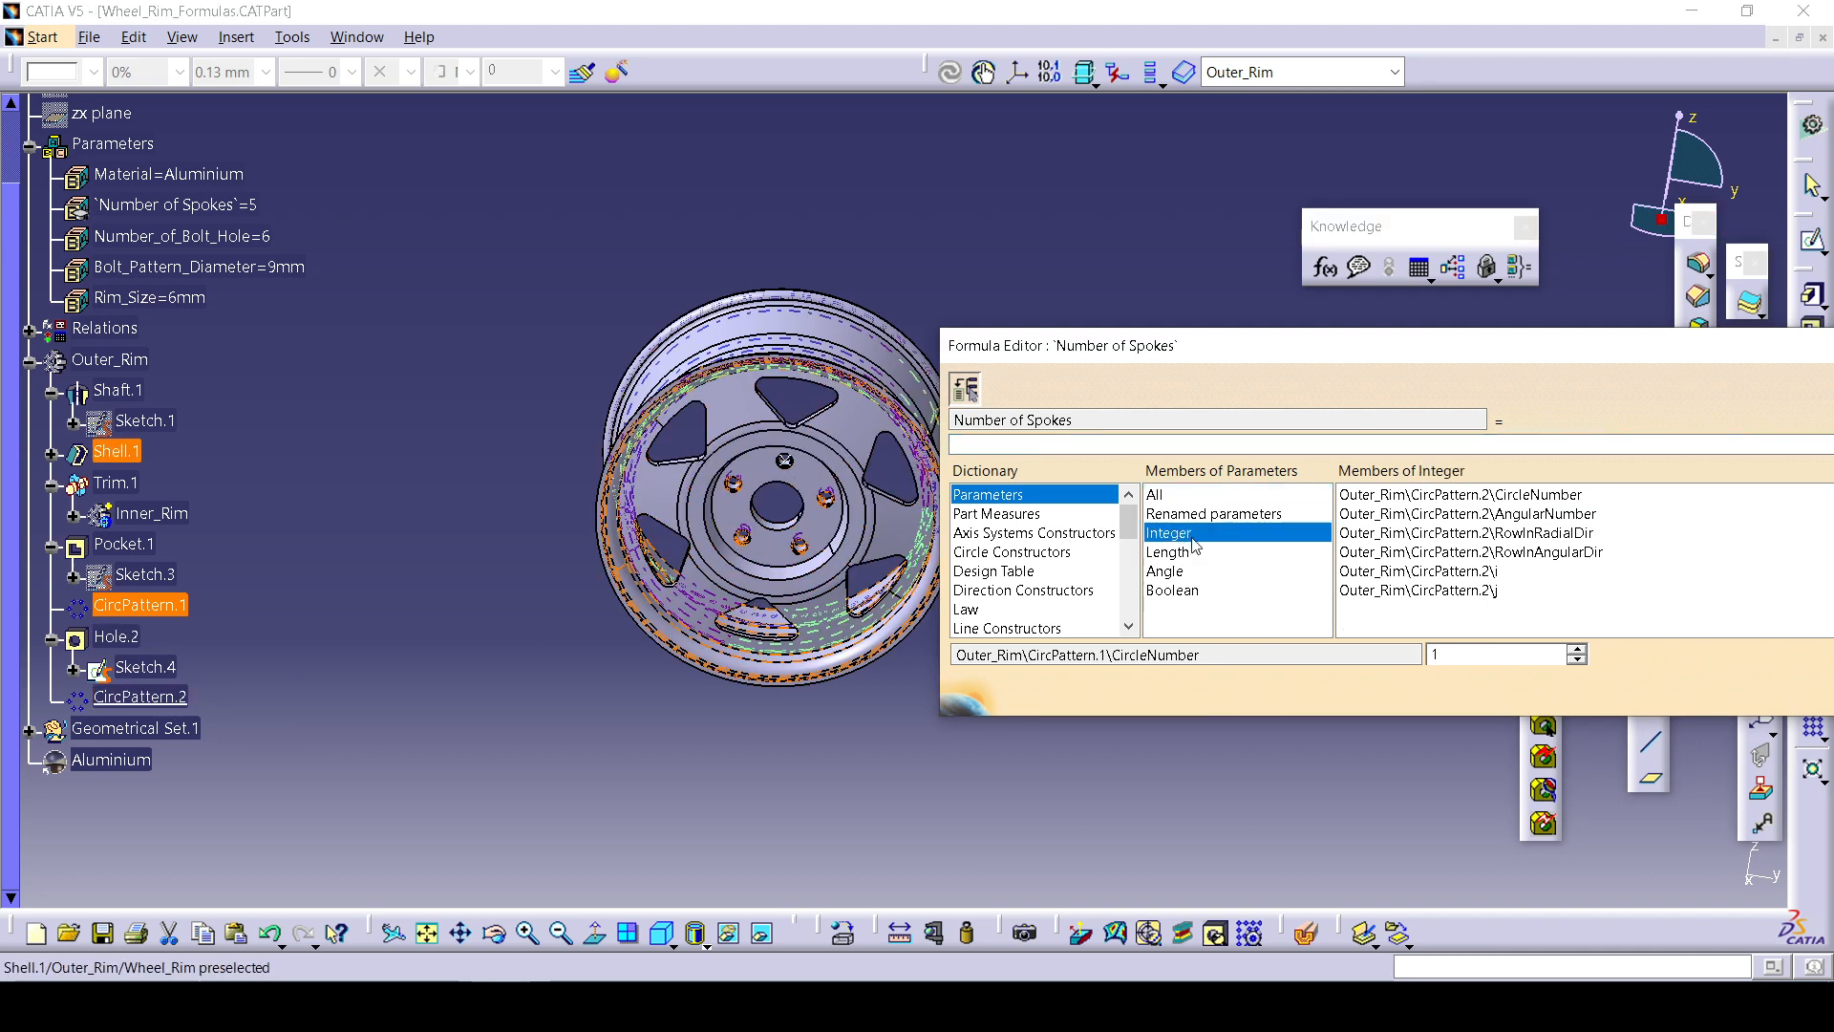
pyautogui.click(1554, 516)
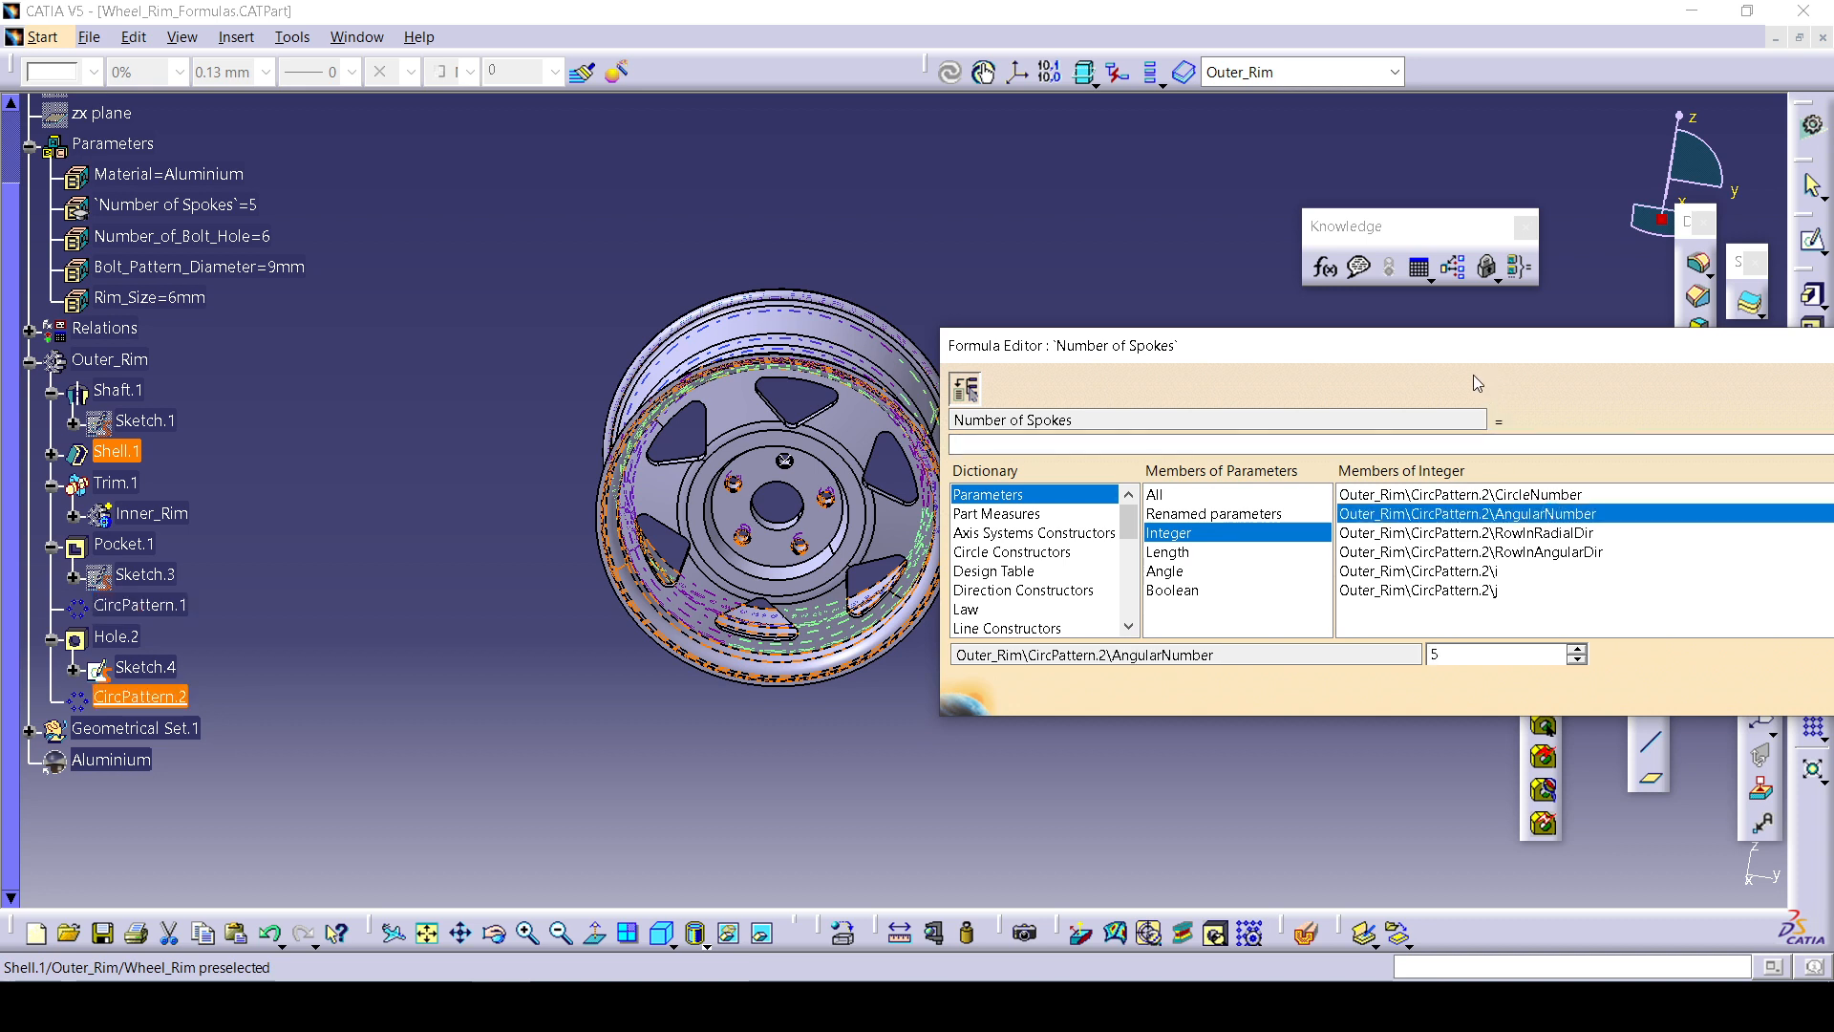
pyautogui.moveTo(1345, 371); pyautogui.dragTo(594, 392)
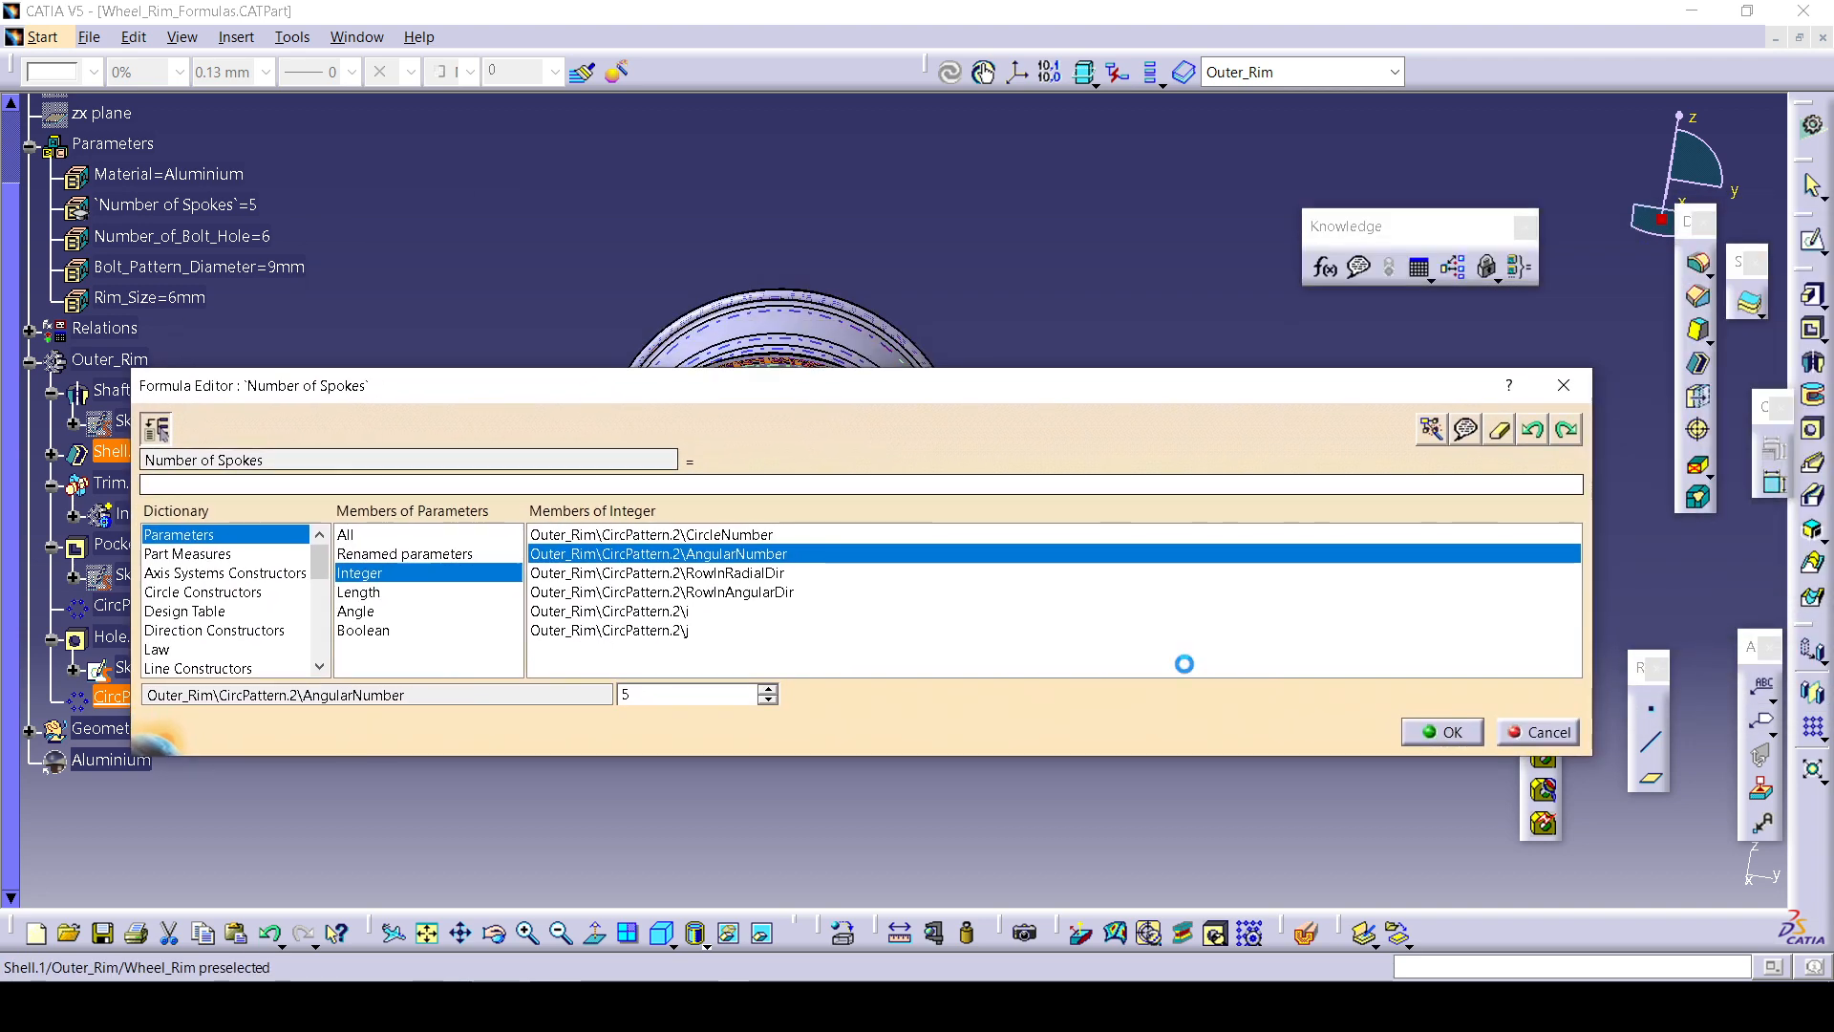
pyautogui.click(1445, 733)
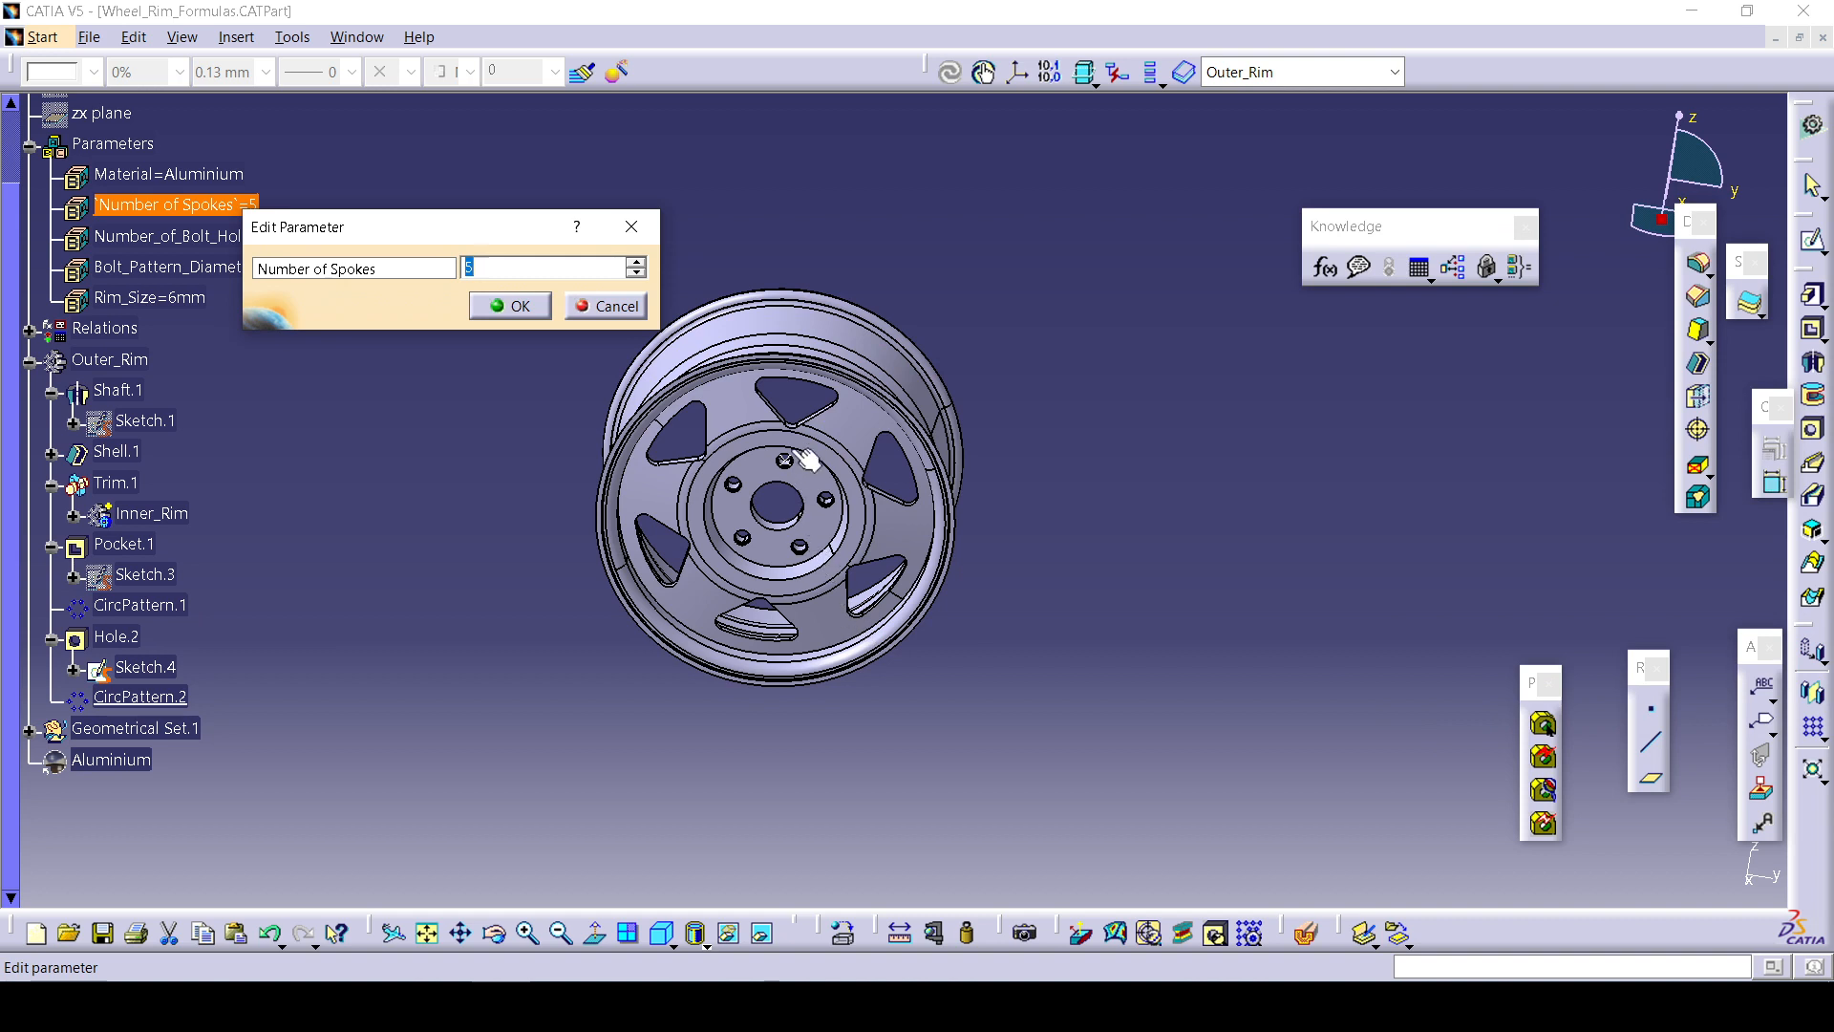
pyautogui.click(517, 307)
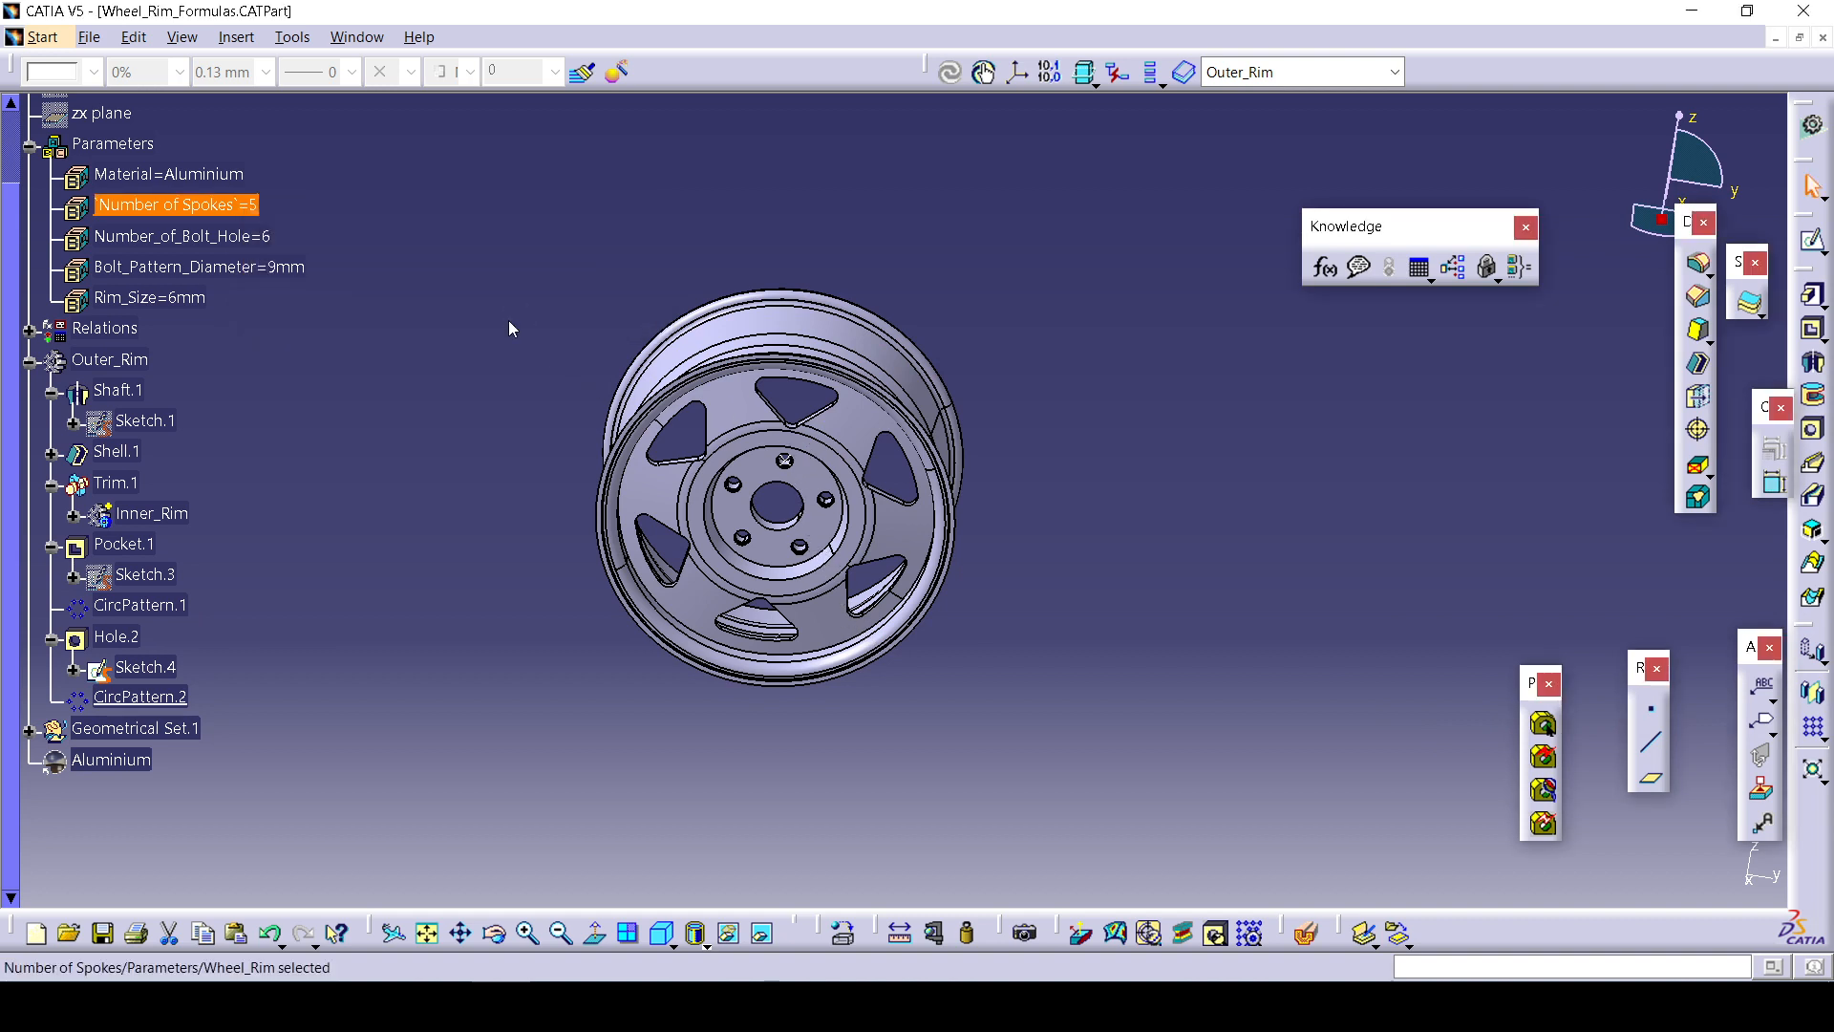
# Change the Number of Spokes parameter to 6 and reopen it once to confirm the value.
pyautogui.doubleClick(227, 220)
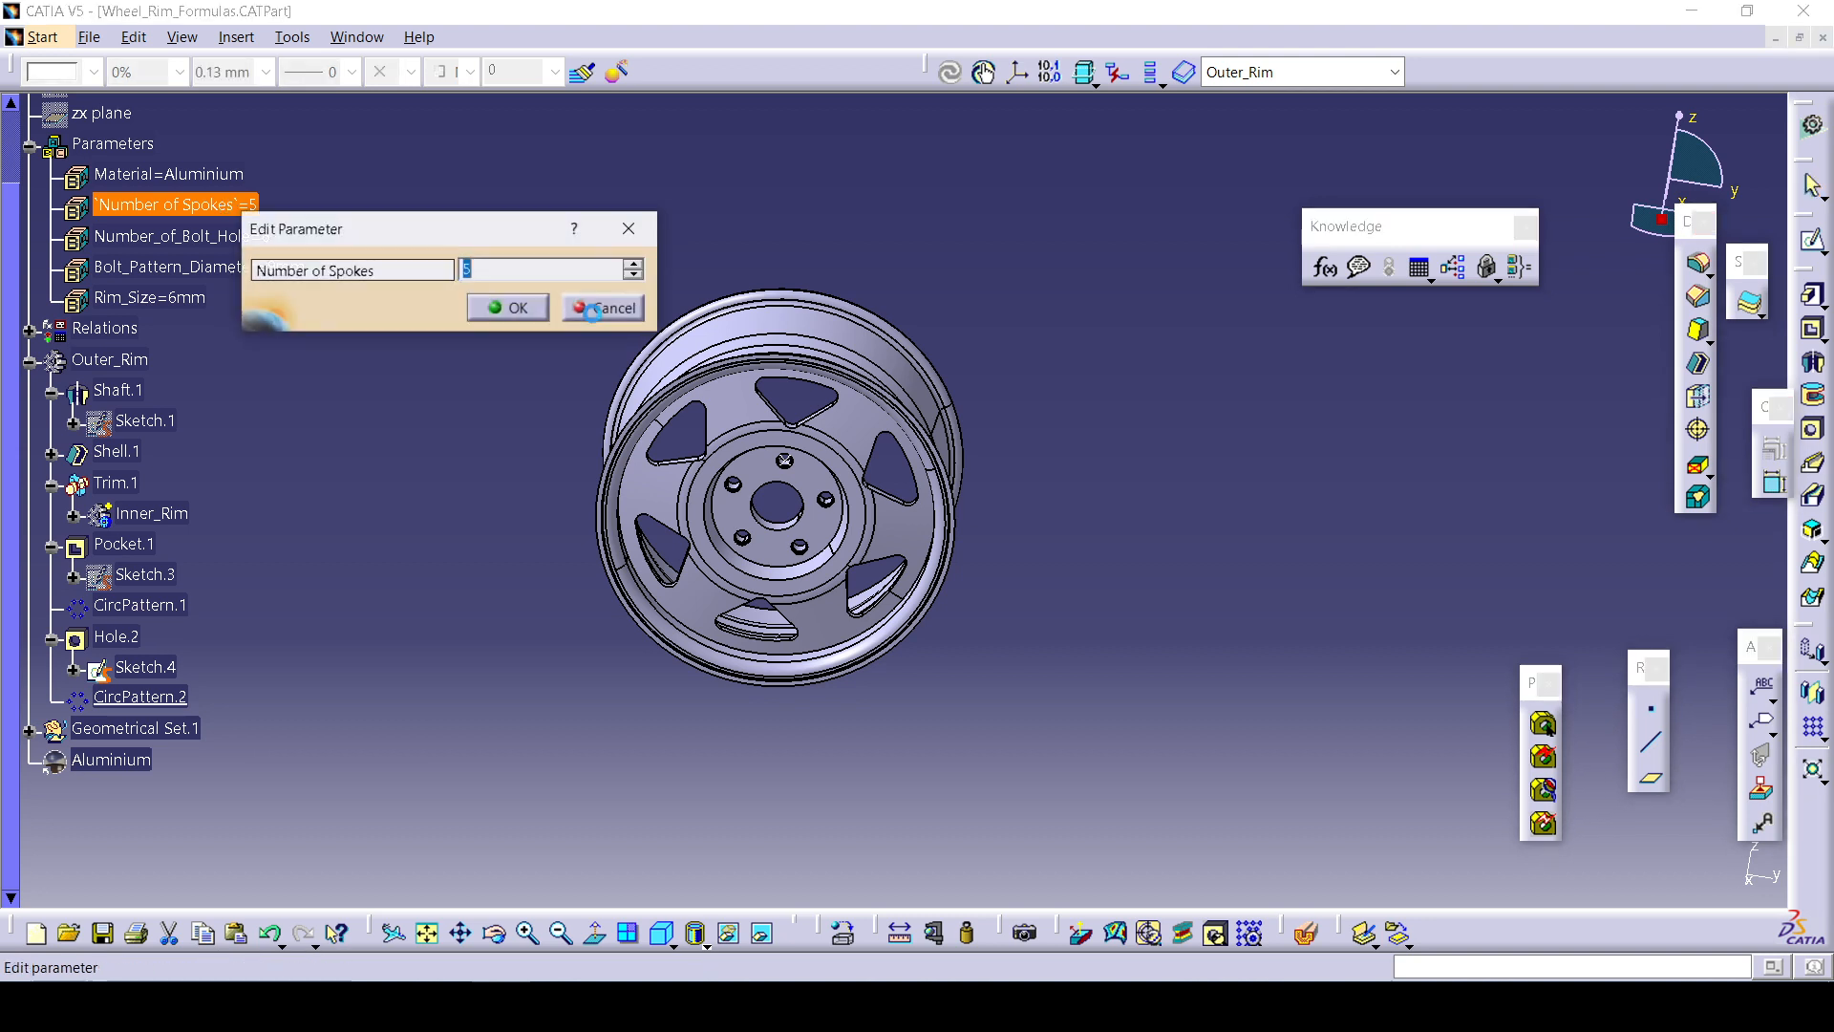
pyautogui.click(633, 266)
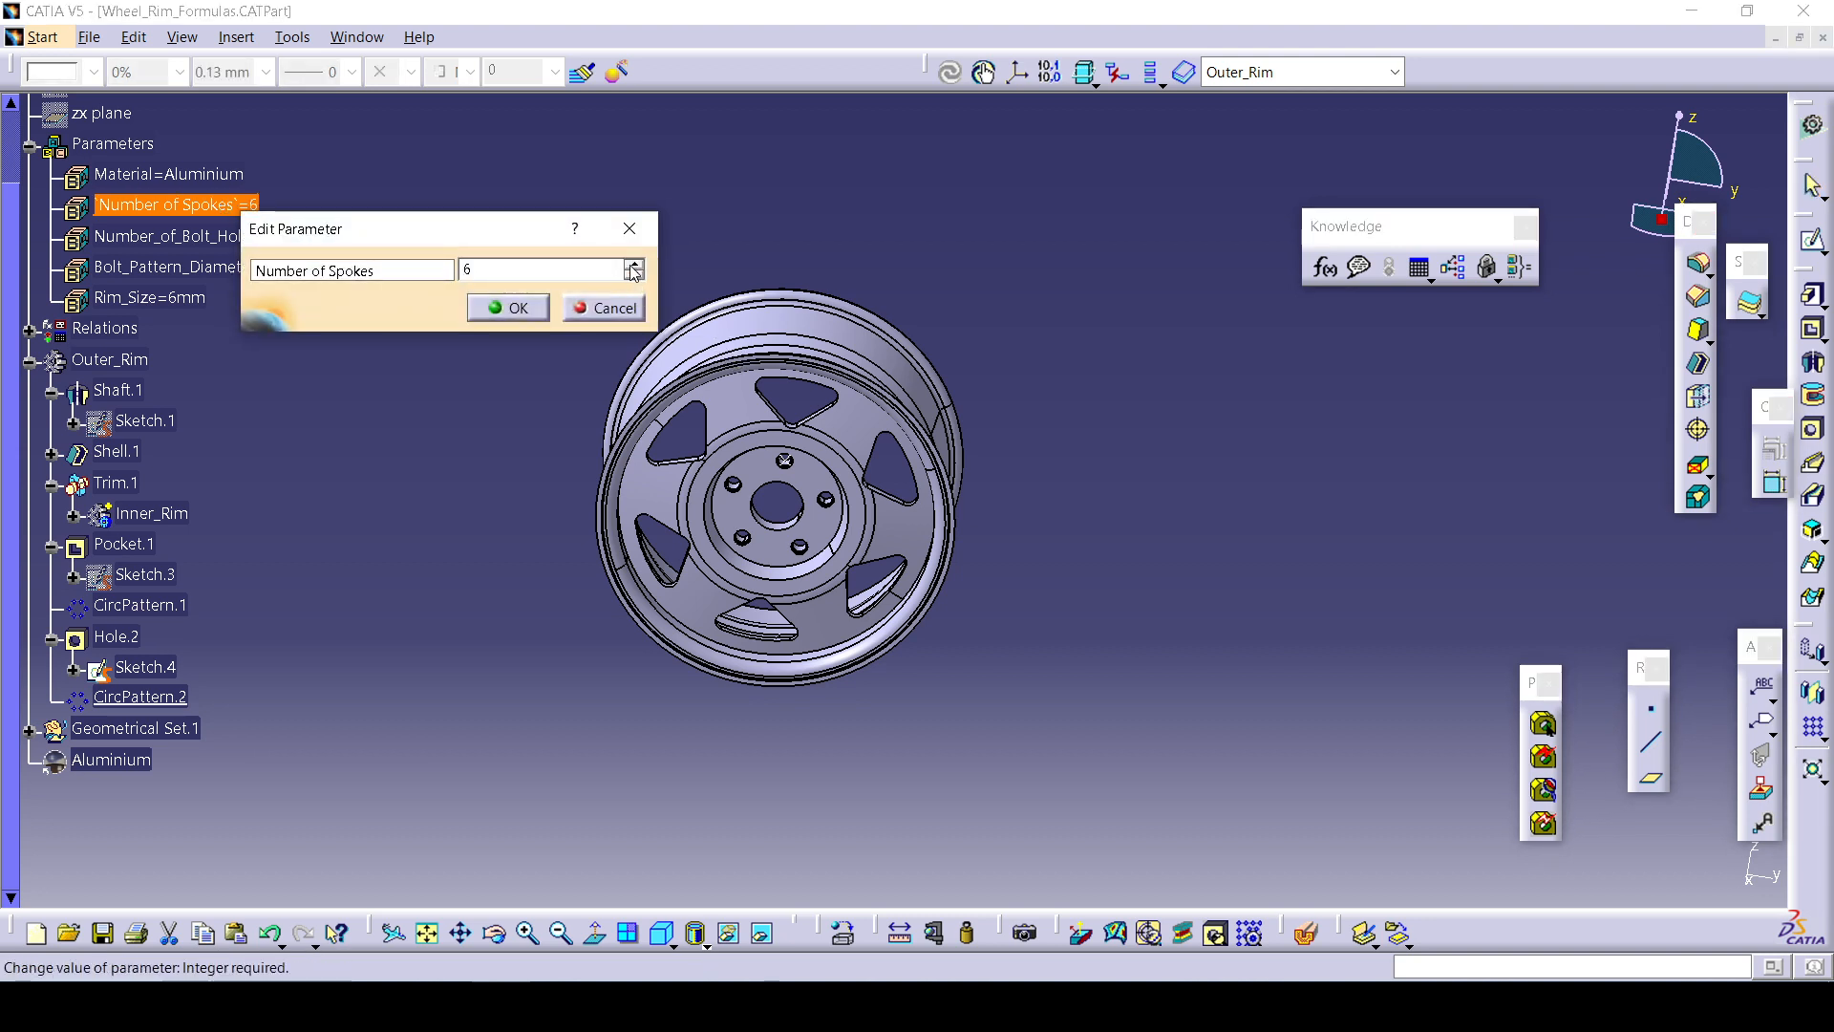
pyautogui.click(502, 308)
pyautogui.doubleClick(177, 204)
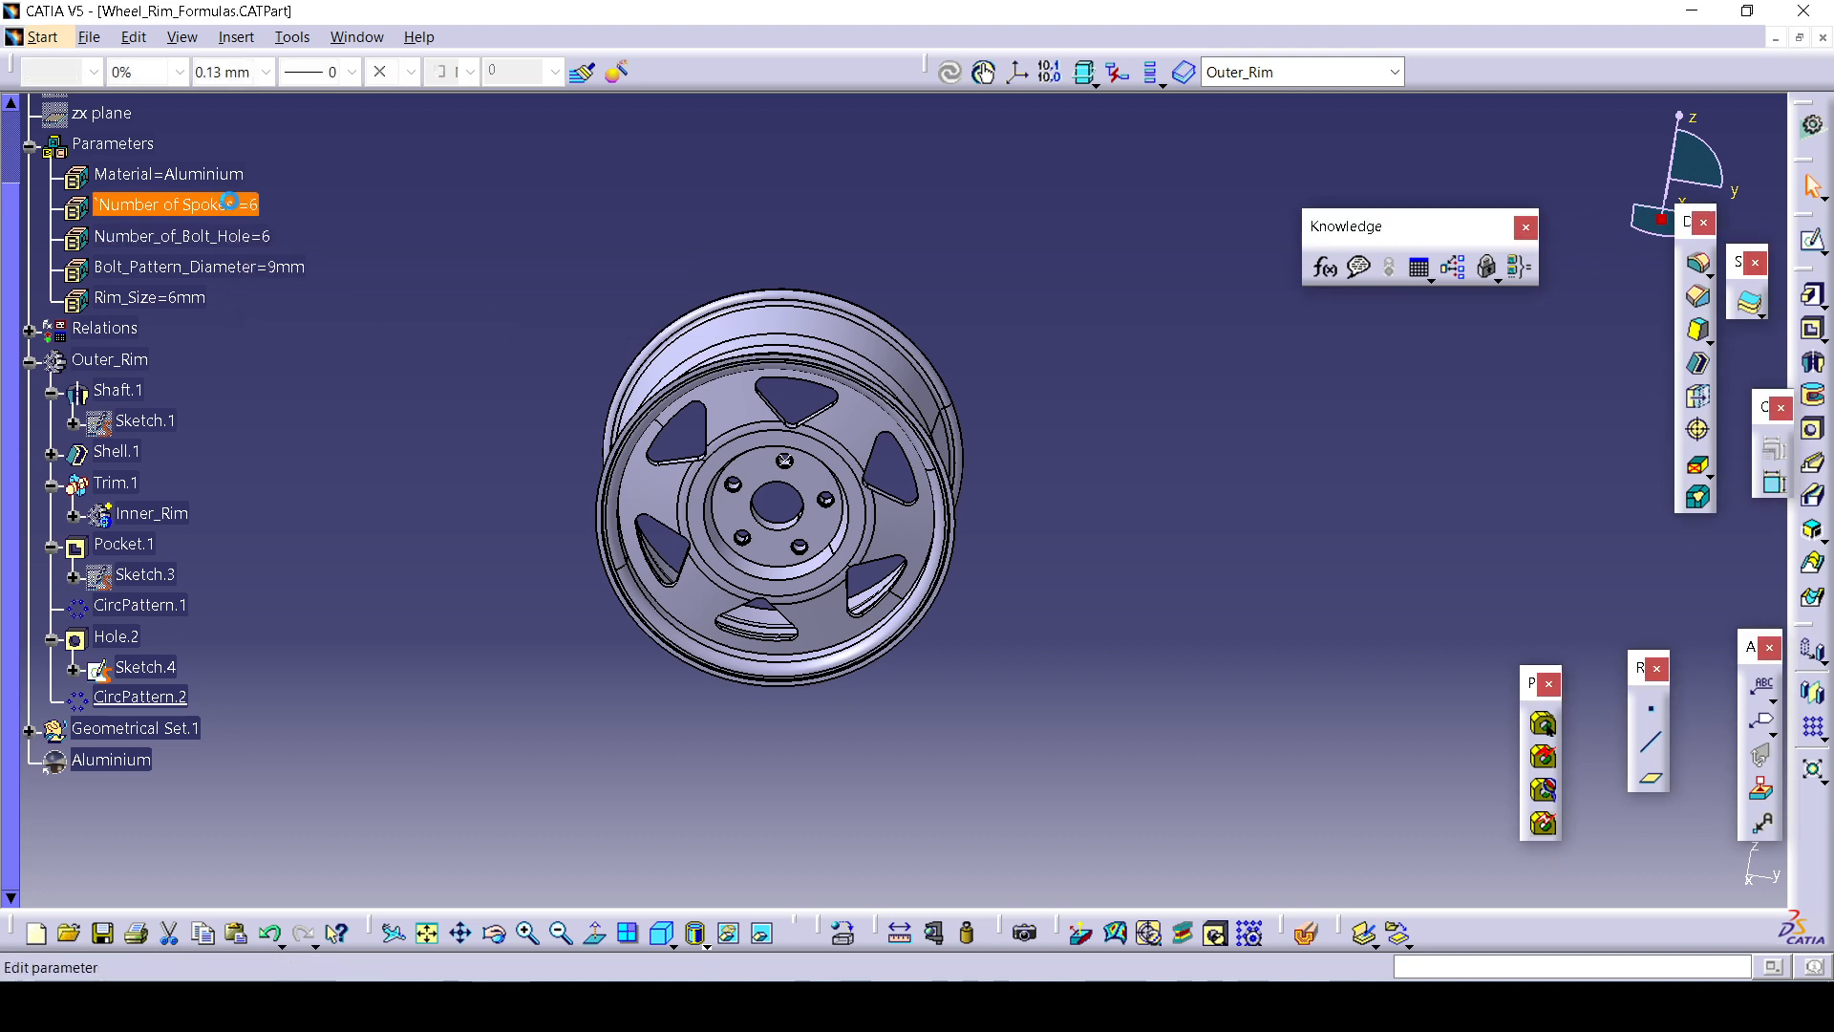
pyautogui.click(540, 302)
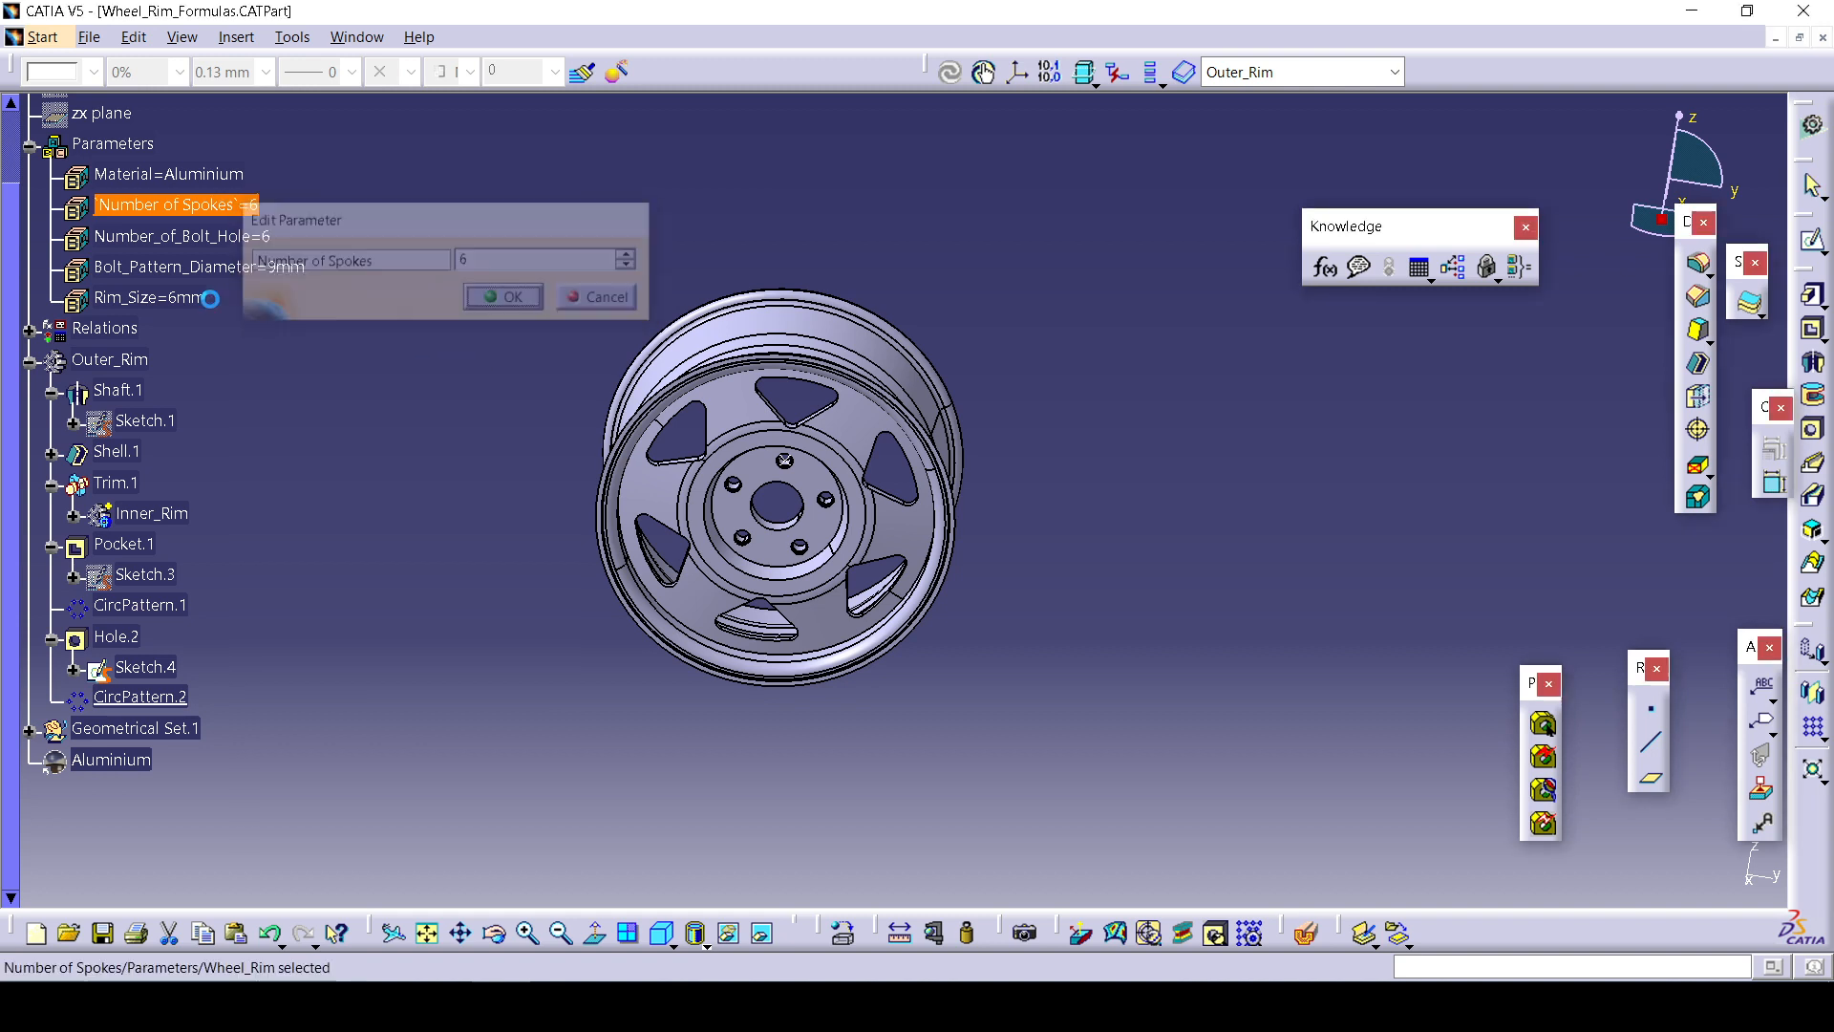
# Expand Relations in the specification tree and drive Number of Spokes with the formula Outer_Rim\CircPattern.2\AngularNumber.
pyautogui.click(30, 328)
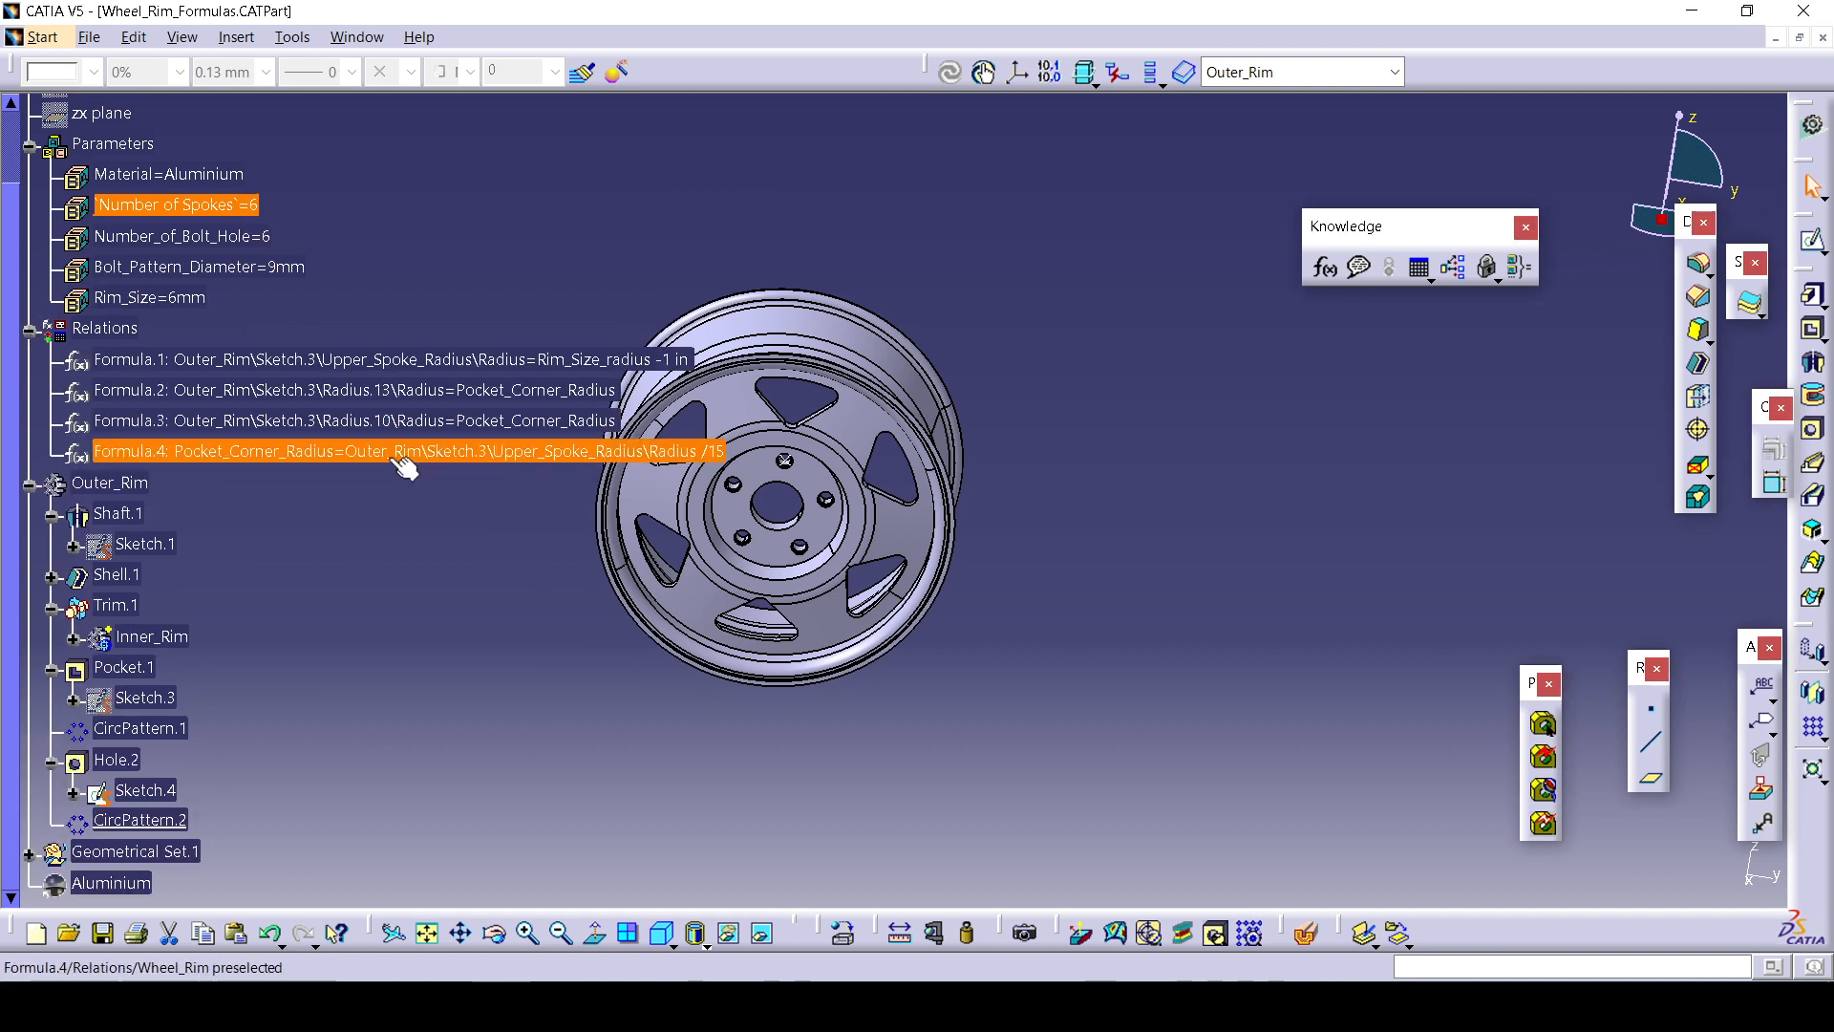
pyautogui.click(369, 635)
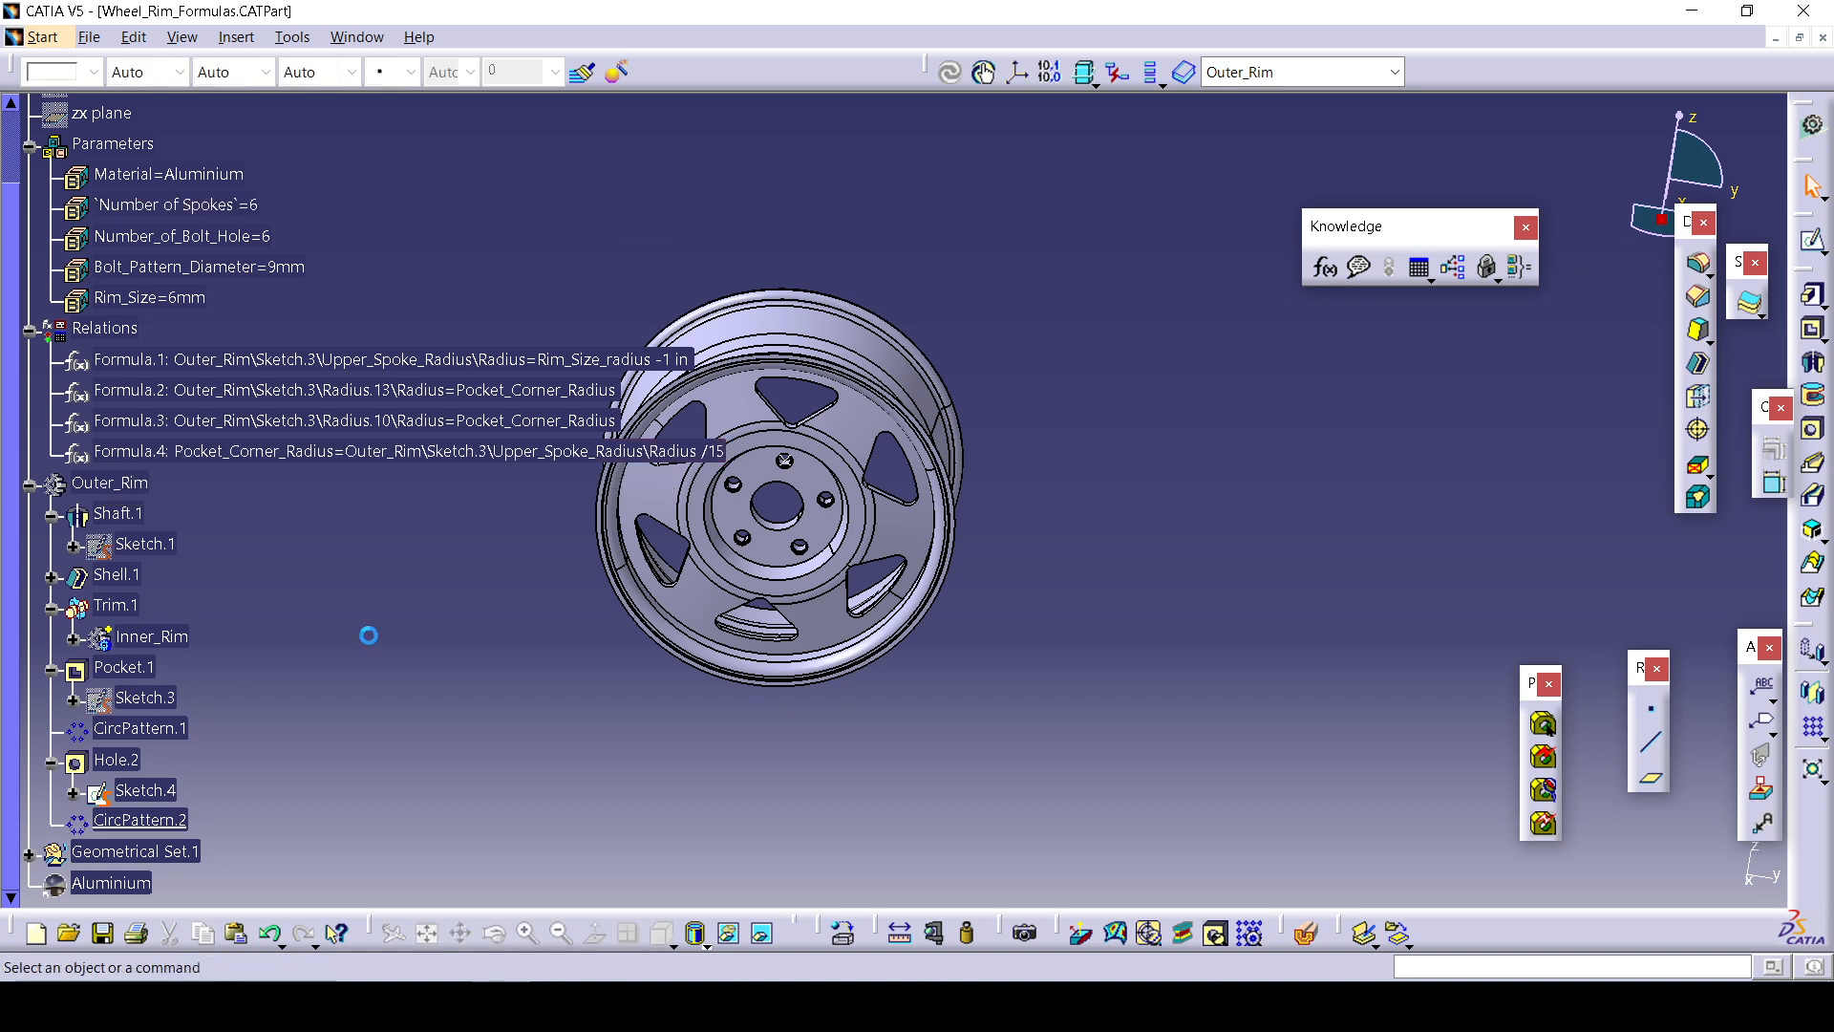
pyautogui.doubleClick(176, 205)
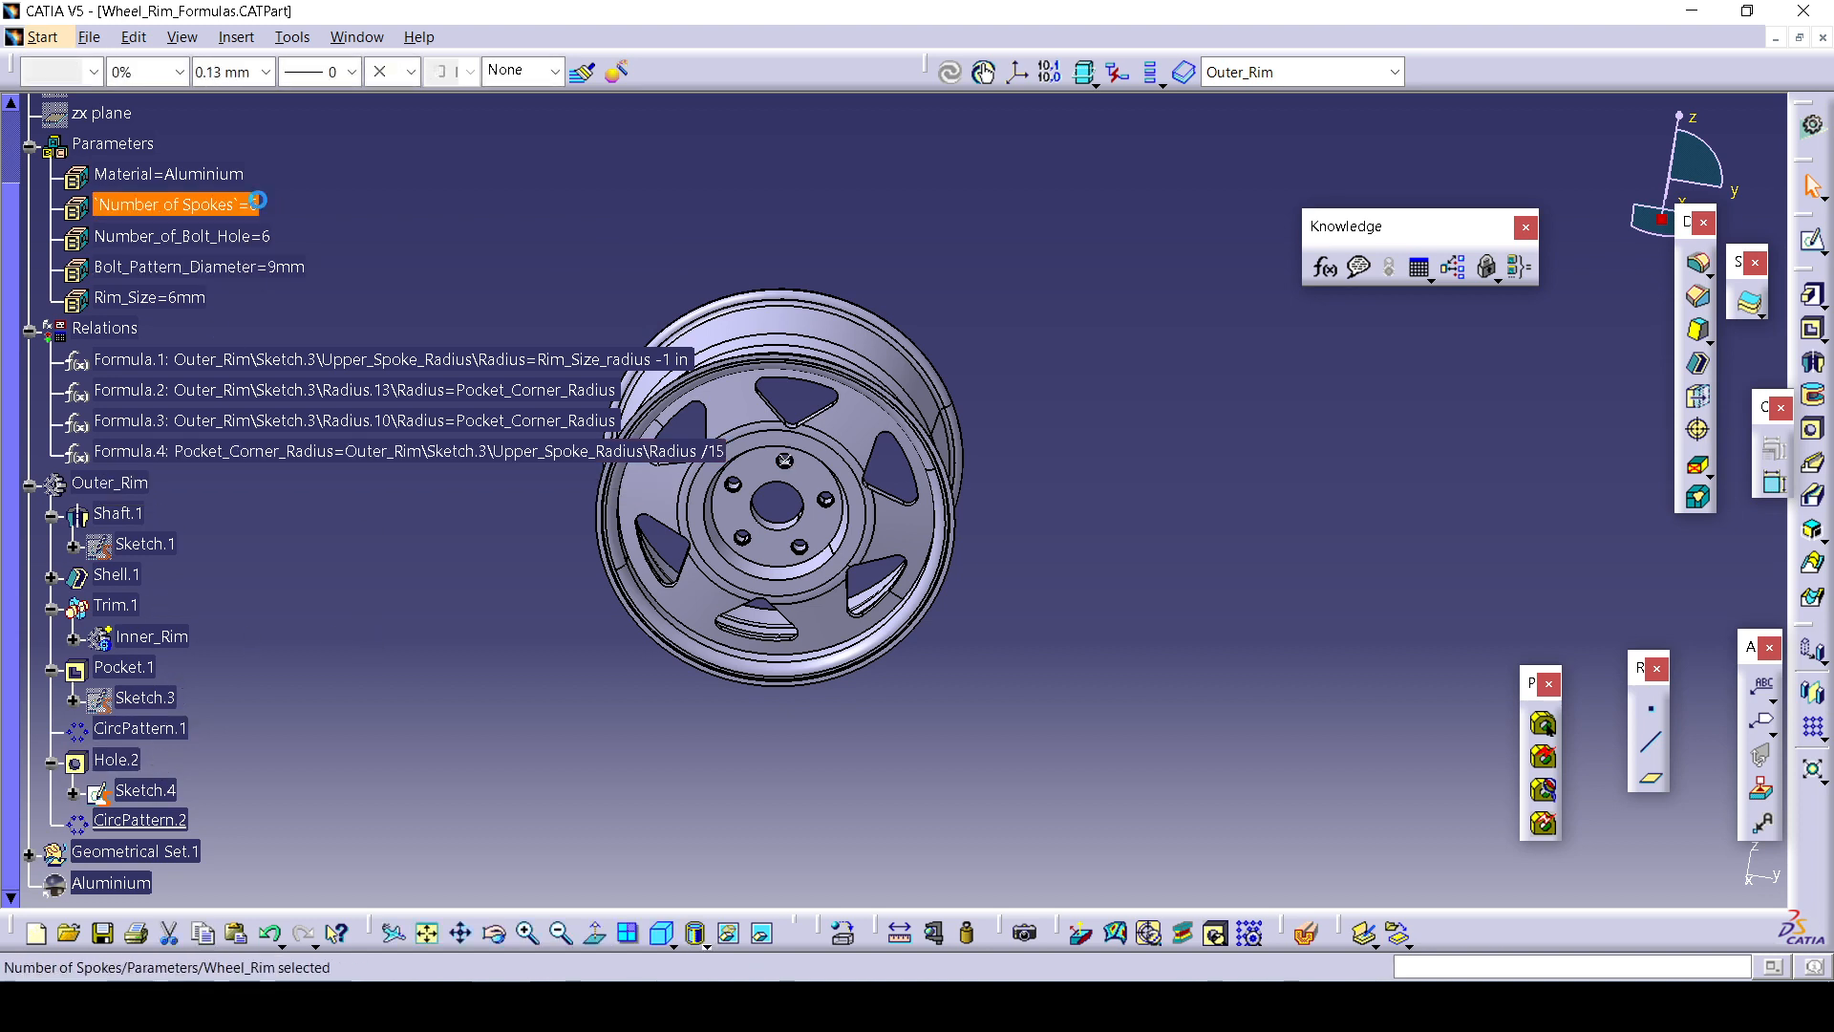
pyautogui.rightClick(534, 262)
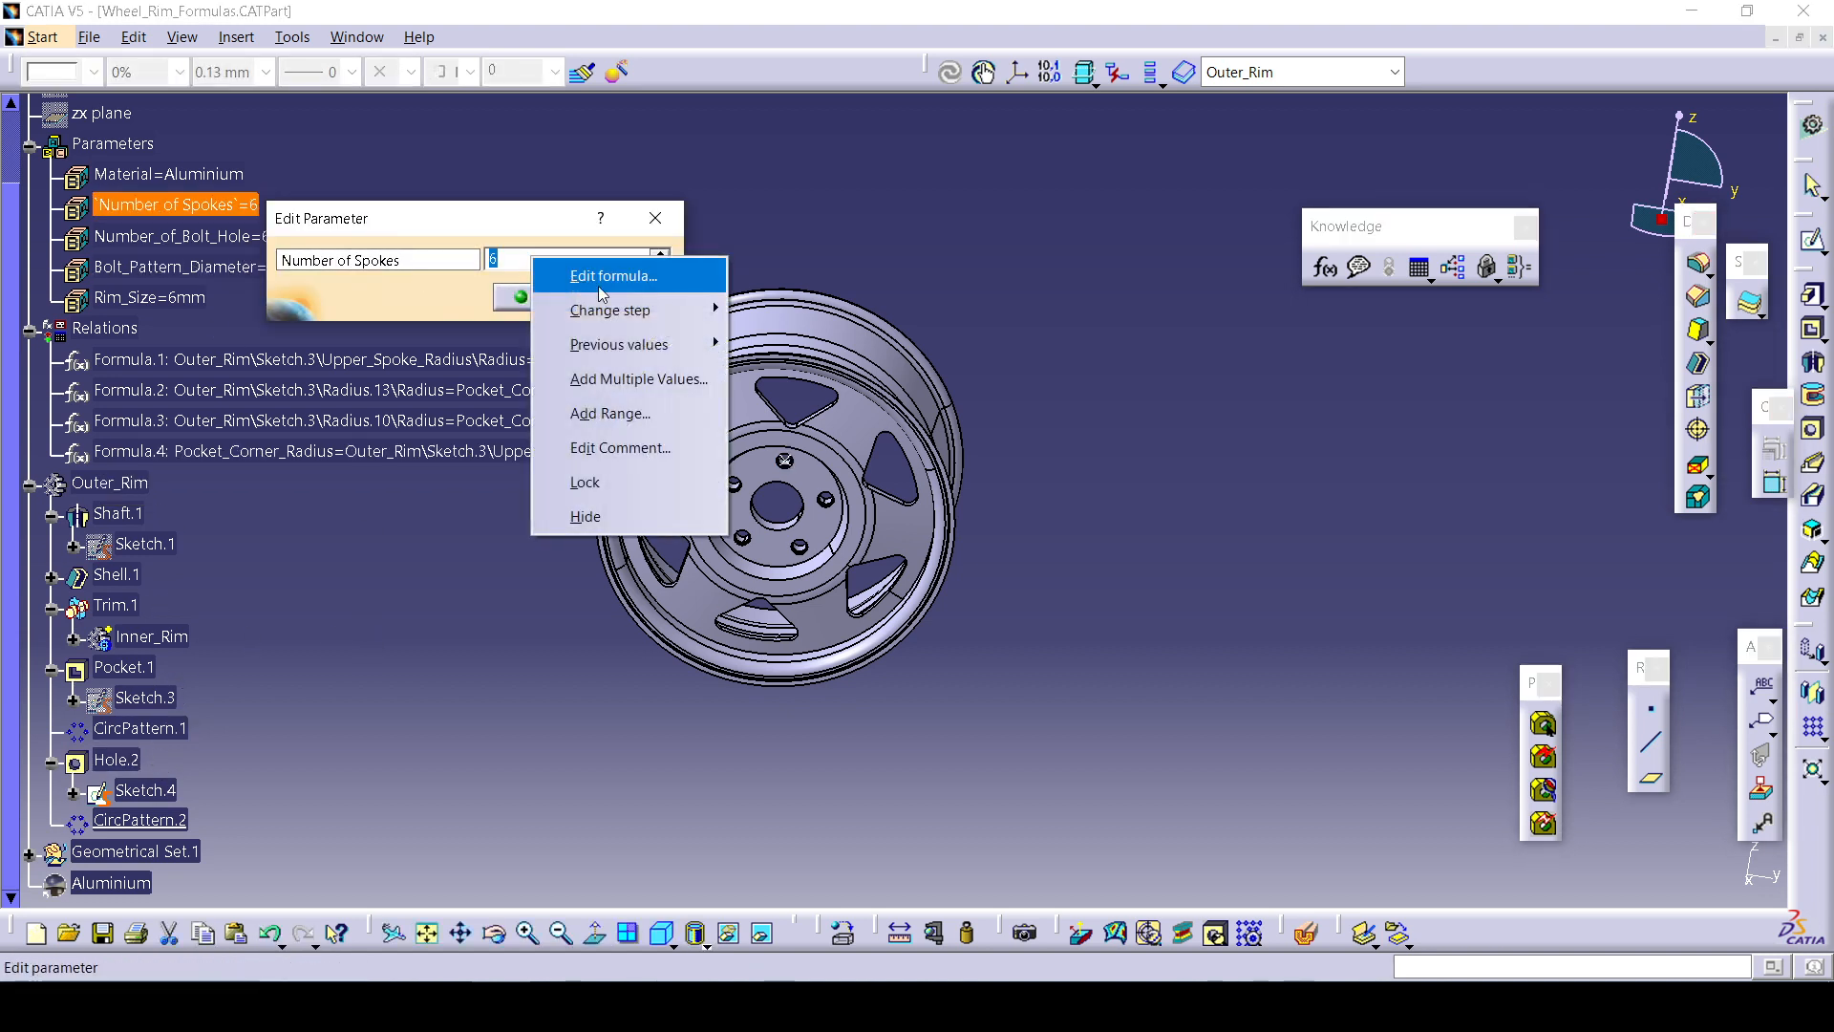
pyautogui.click(663, 277)
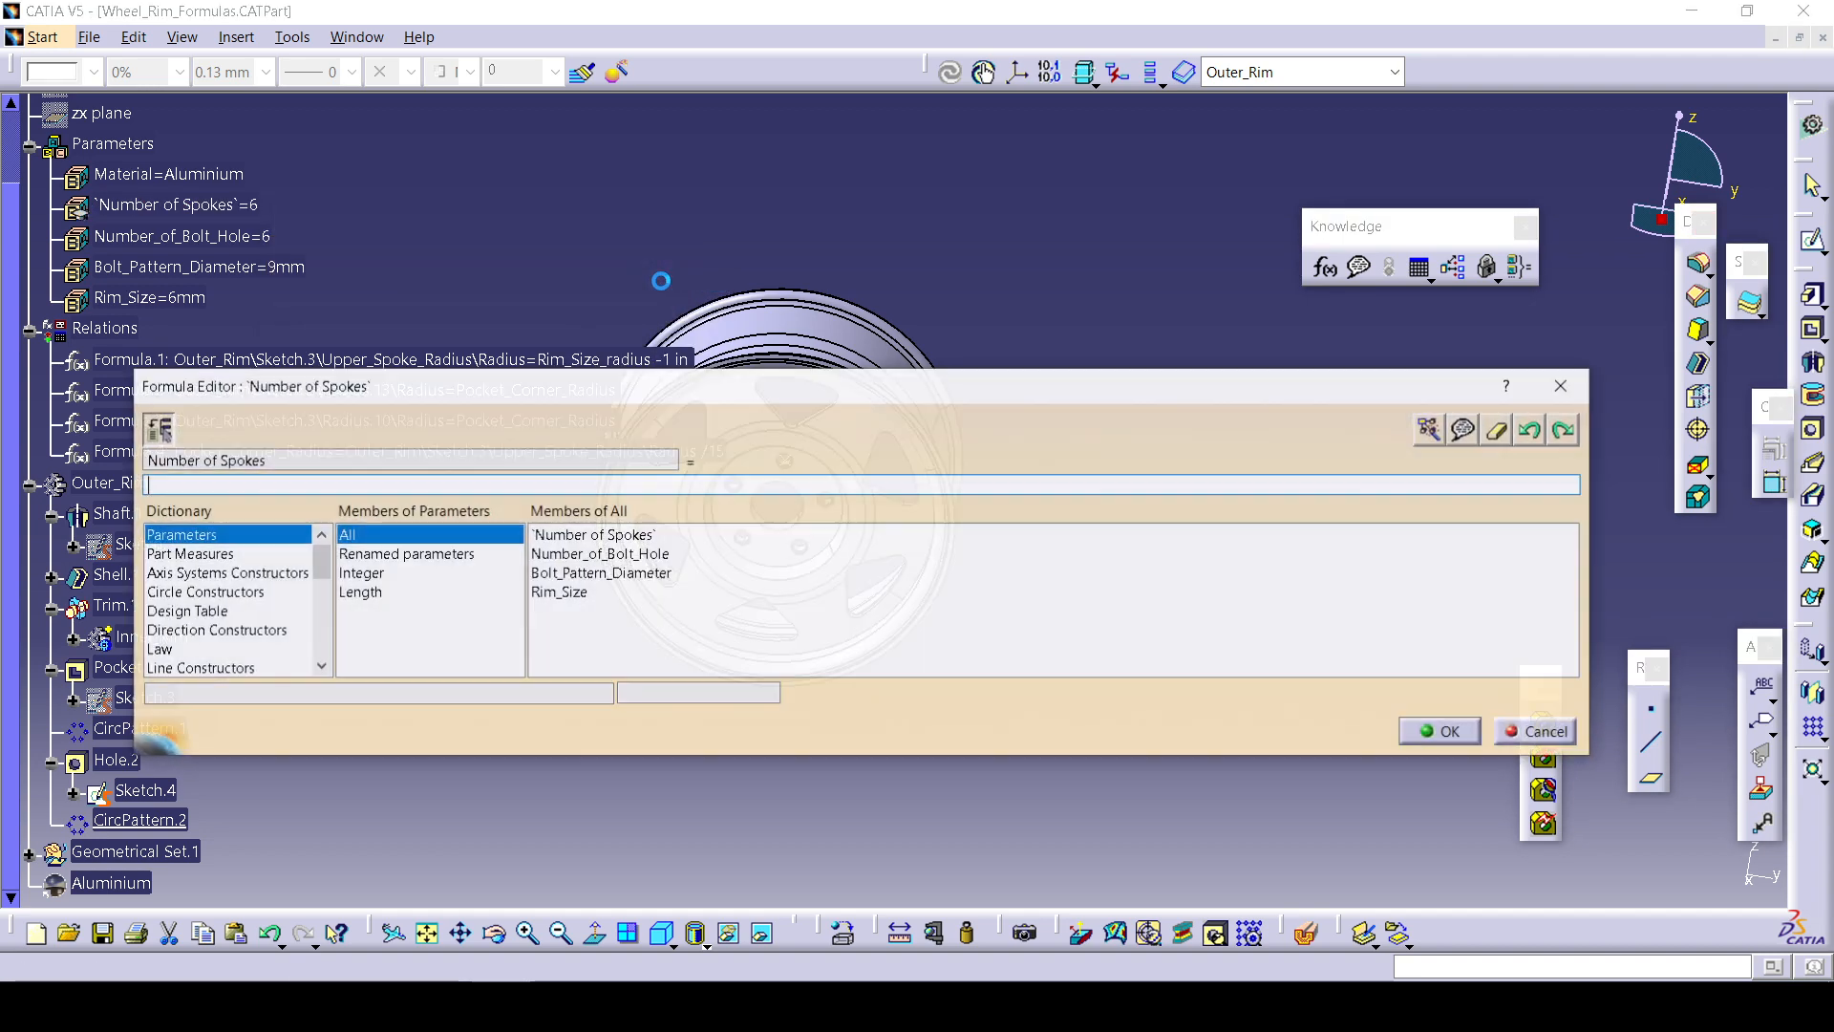
pyautogui.moveTo(594, 378); pyautogui.dragTo(1045, 438)
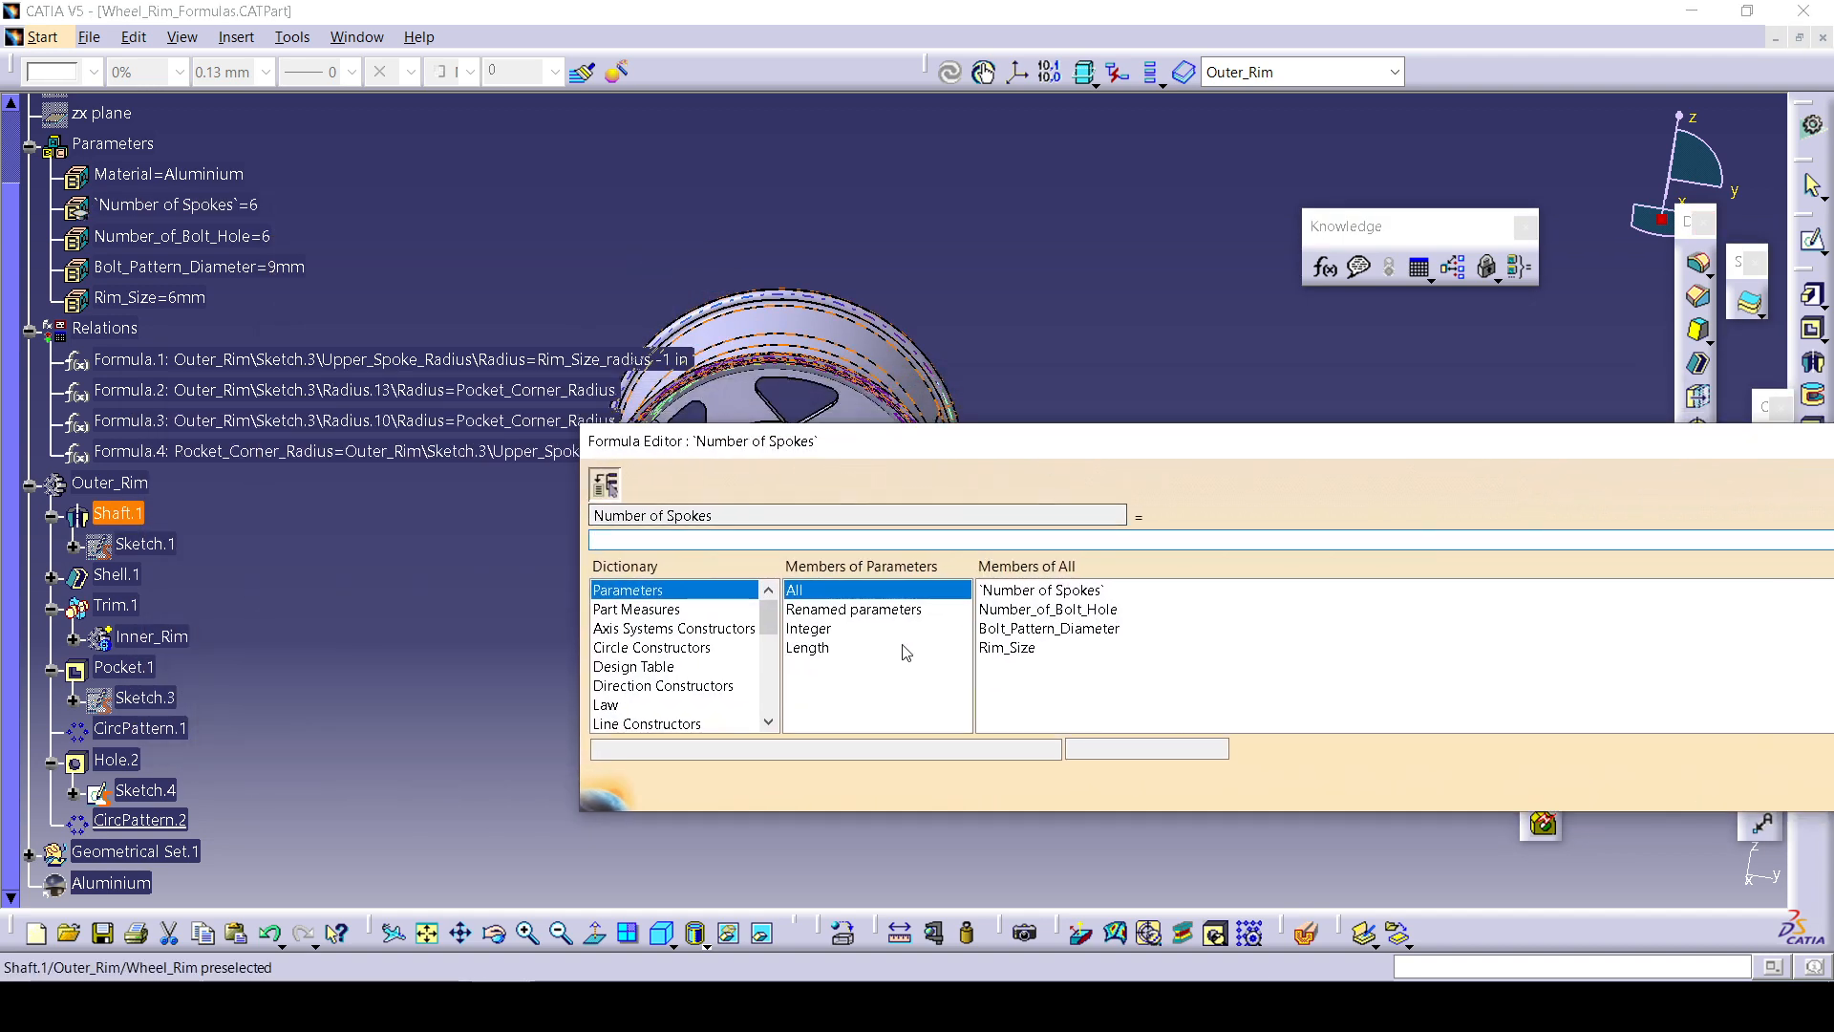
pyautogui.click(834, 631)
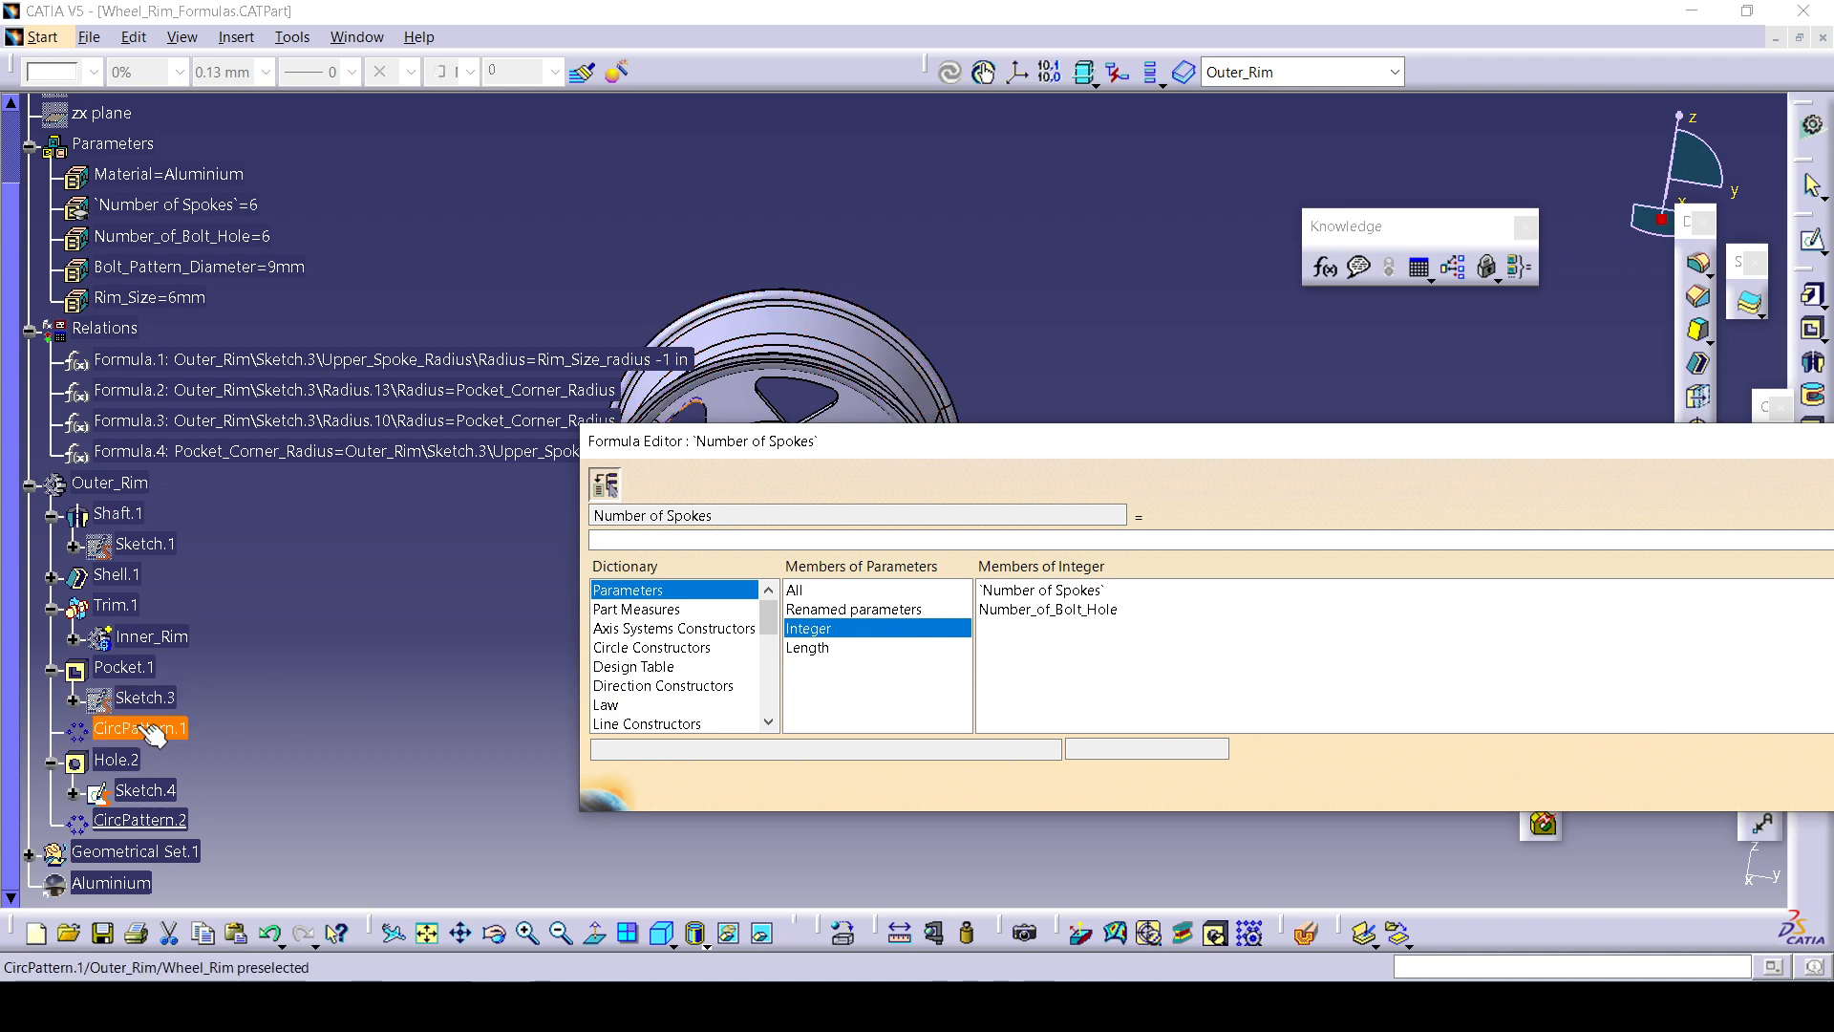
pyautogui.click(161, 821)
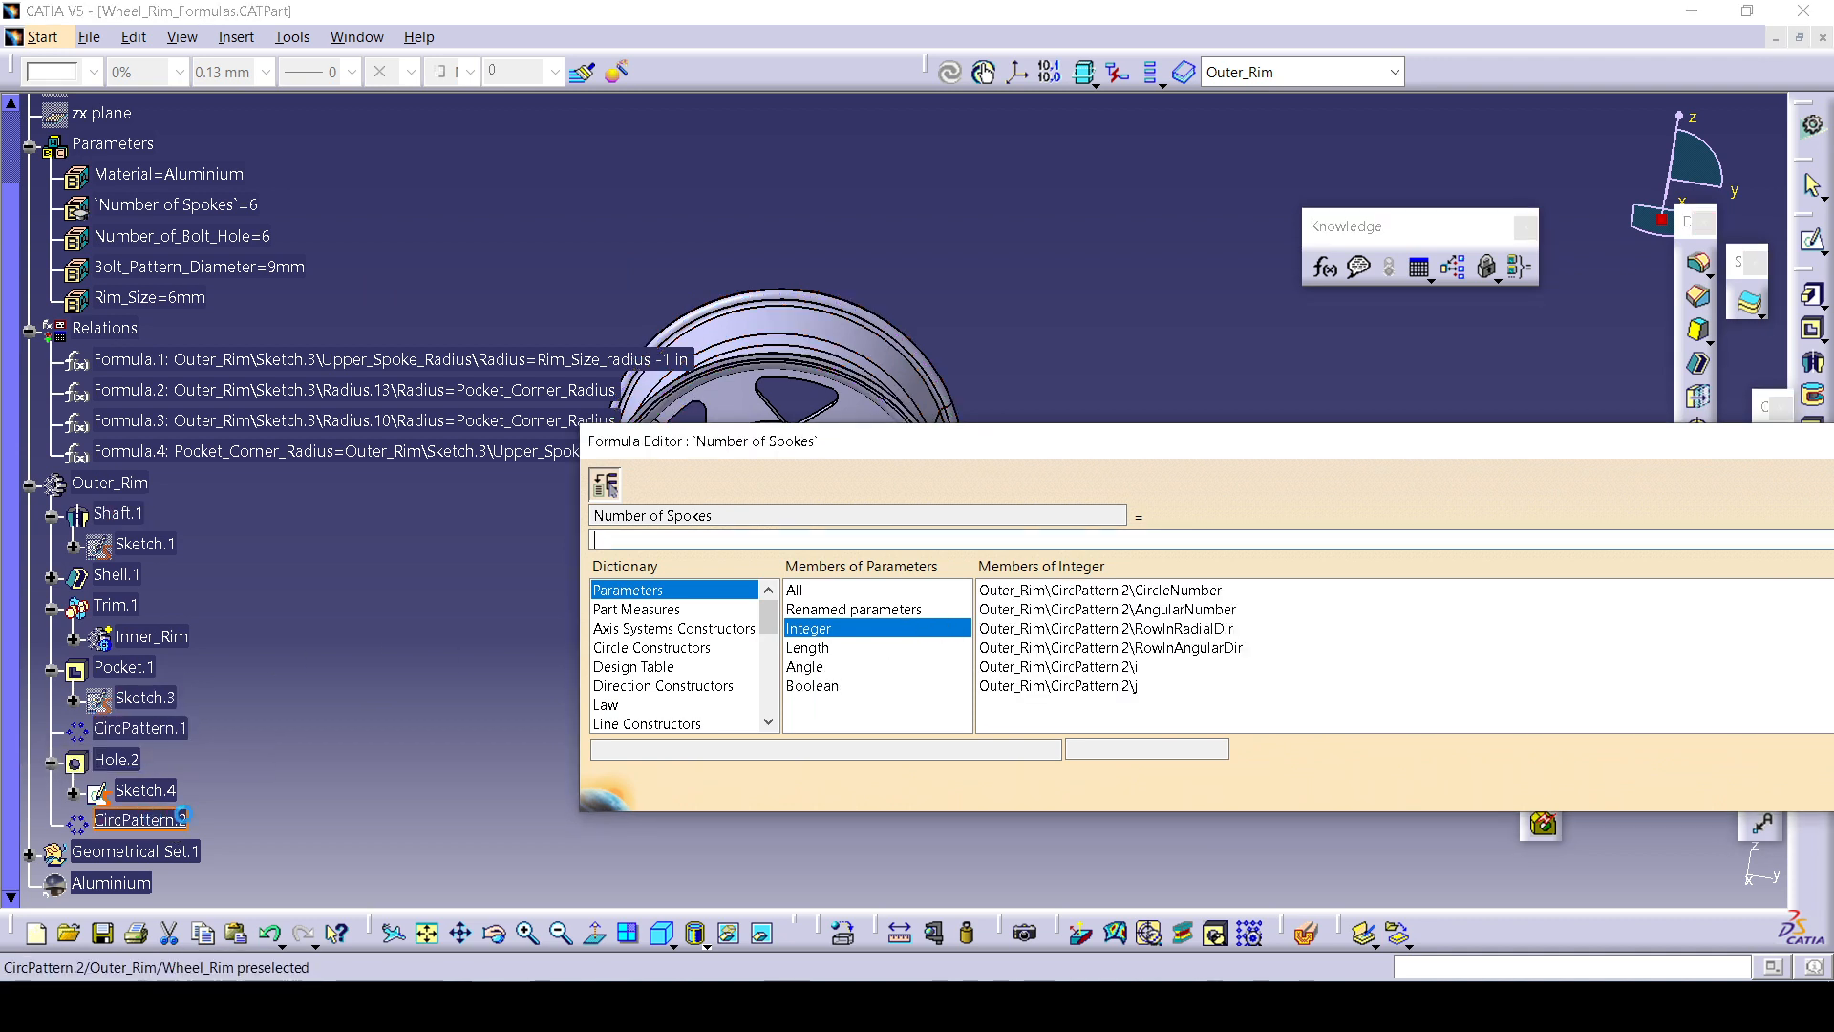
pyautogui.doubleClick(1154, 619)
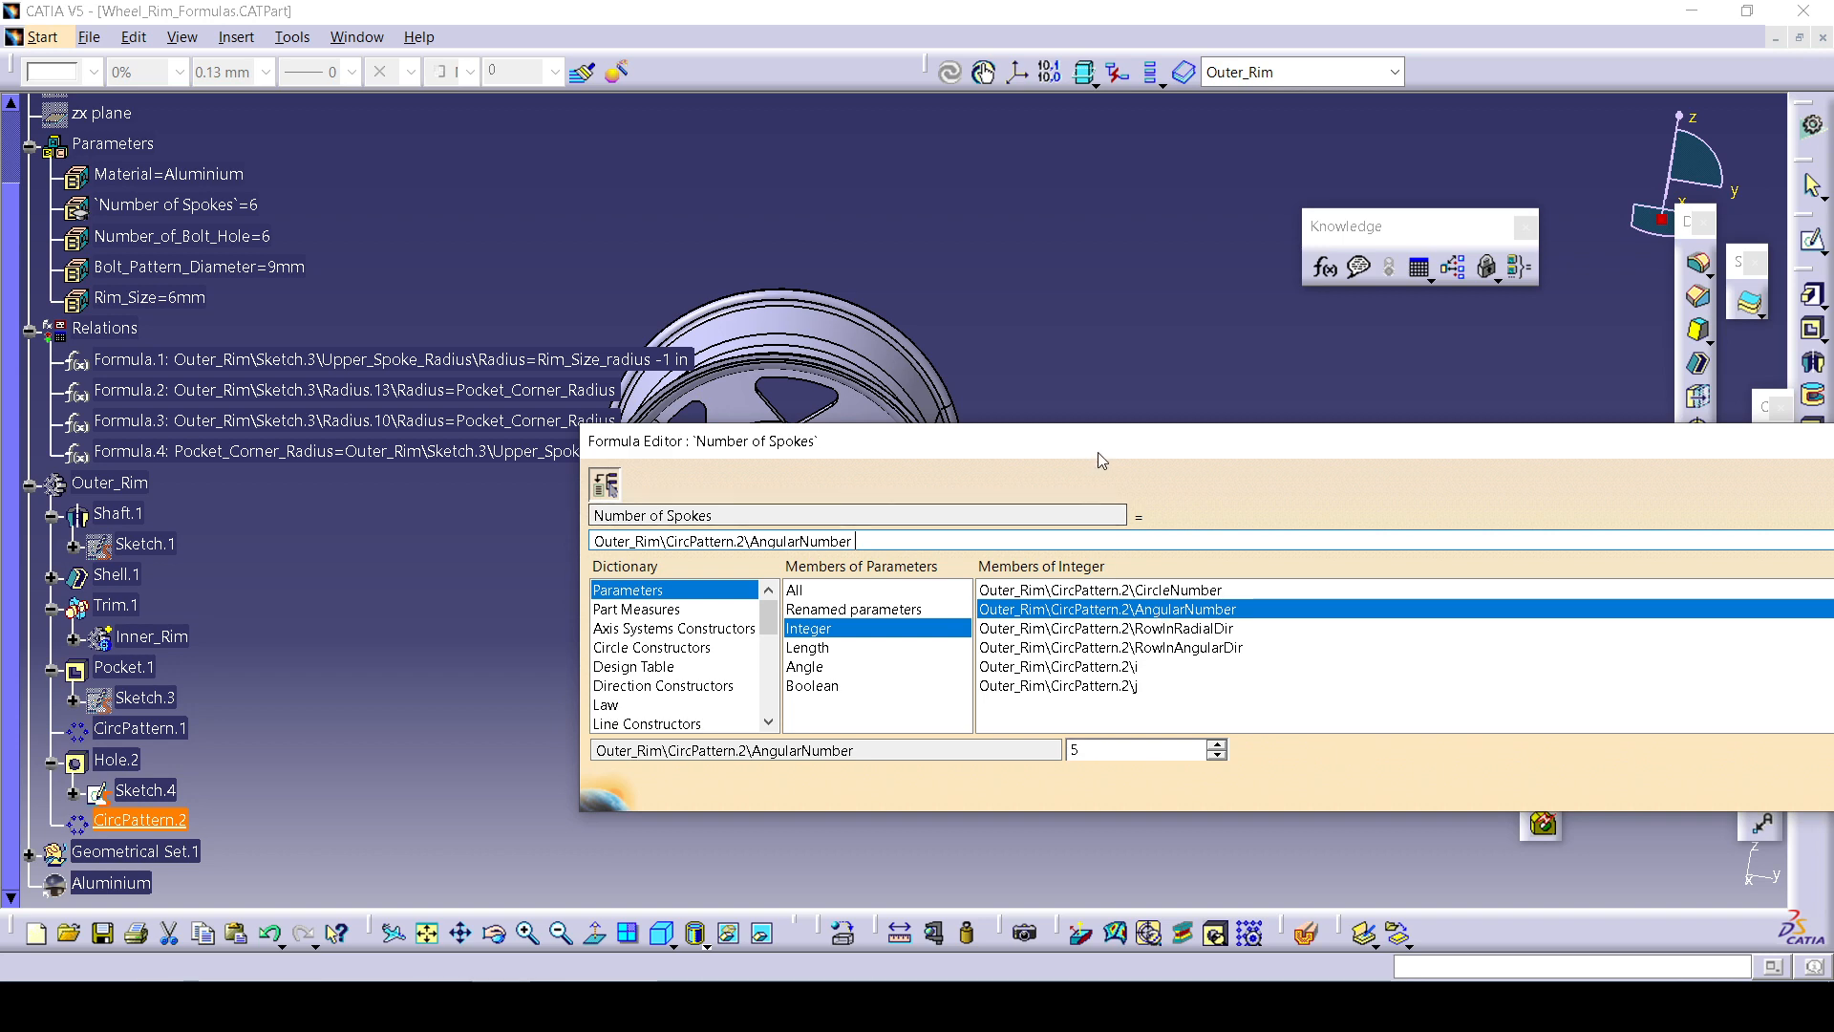
pyautogui.moveTo(1101, 460); pyautogui.dragTo(747, 390)
pyautogui.click(1559, 732)
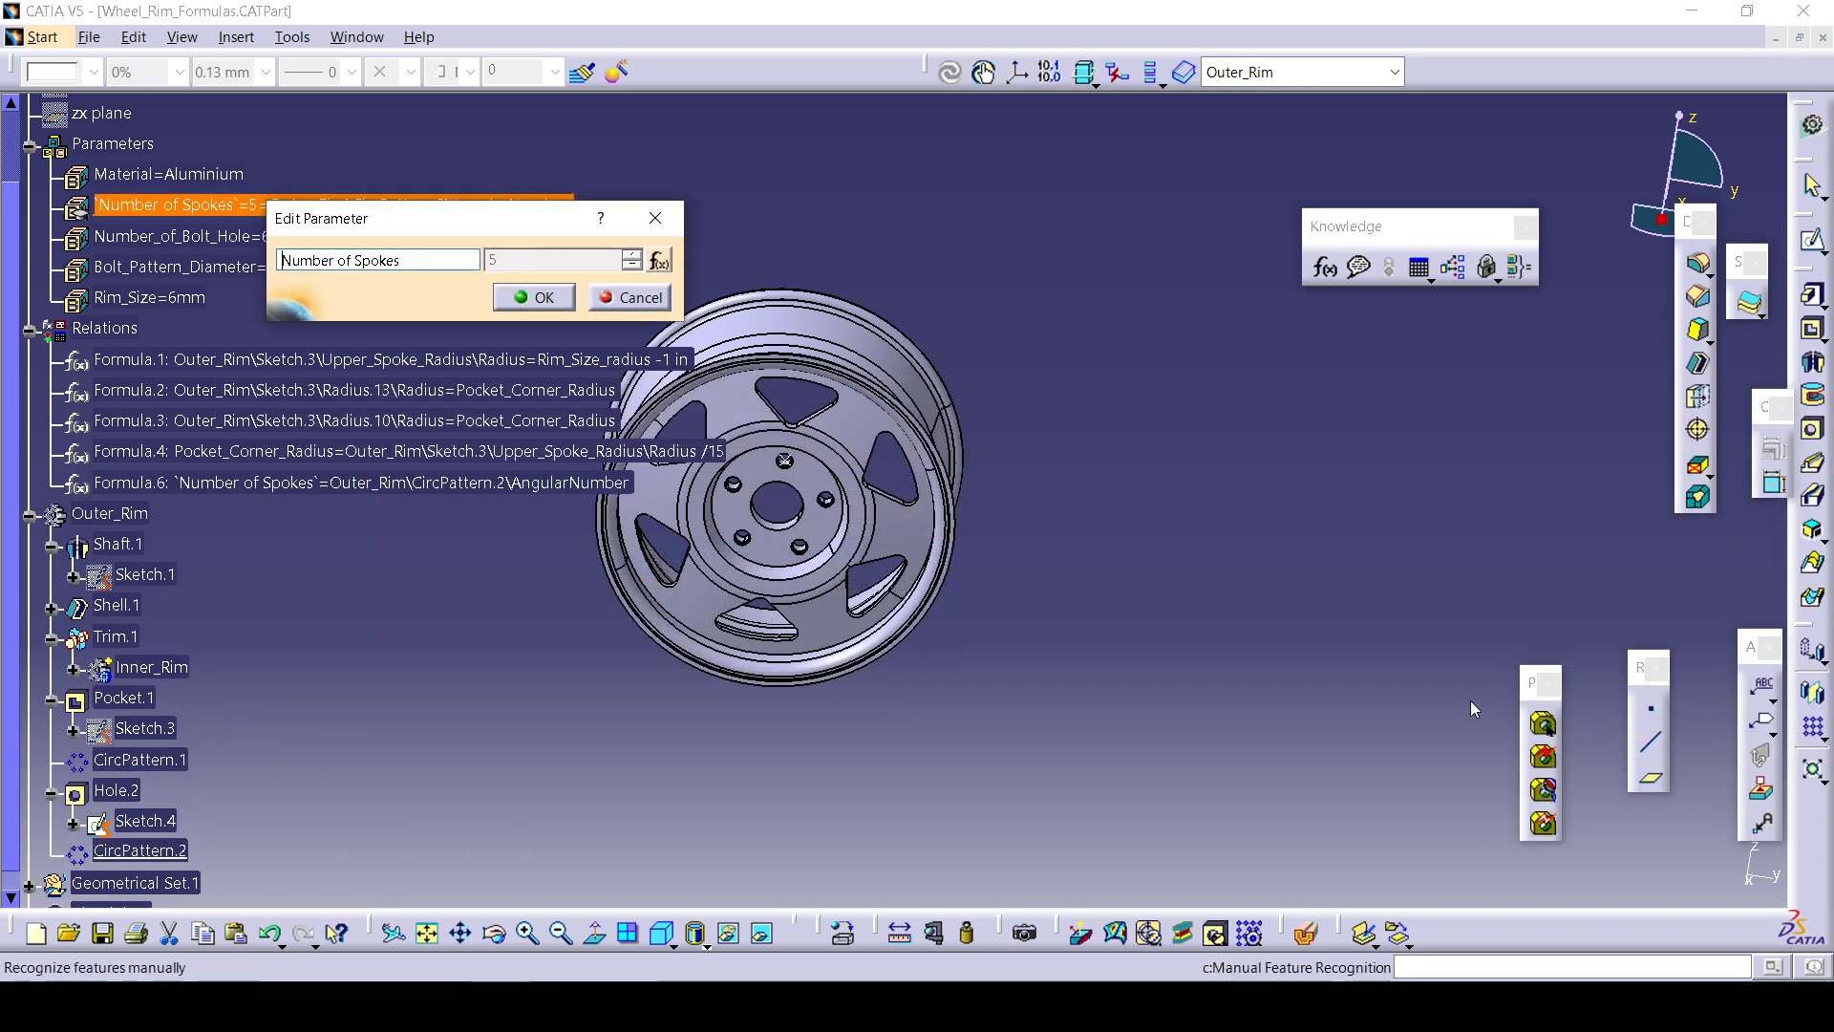
pyautogui.click(556, 299)
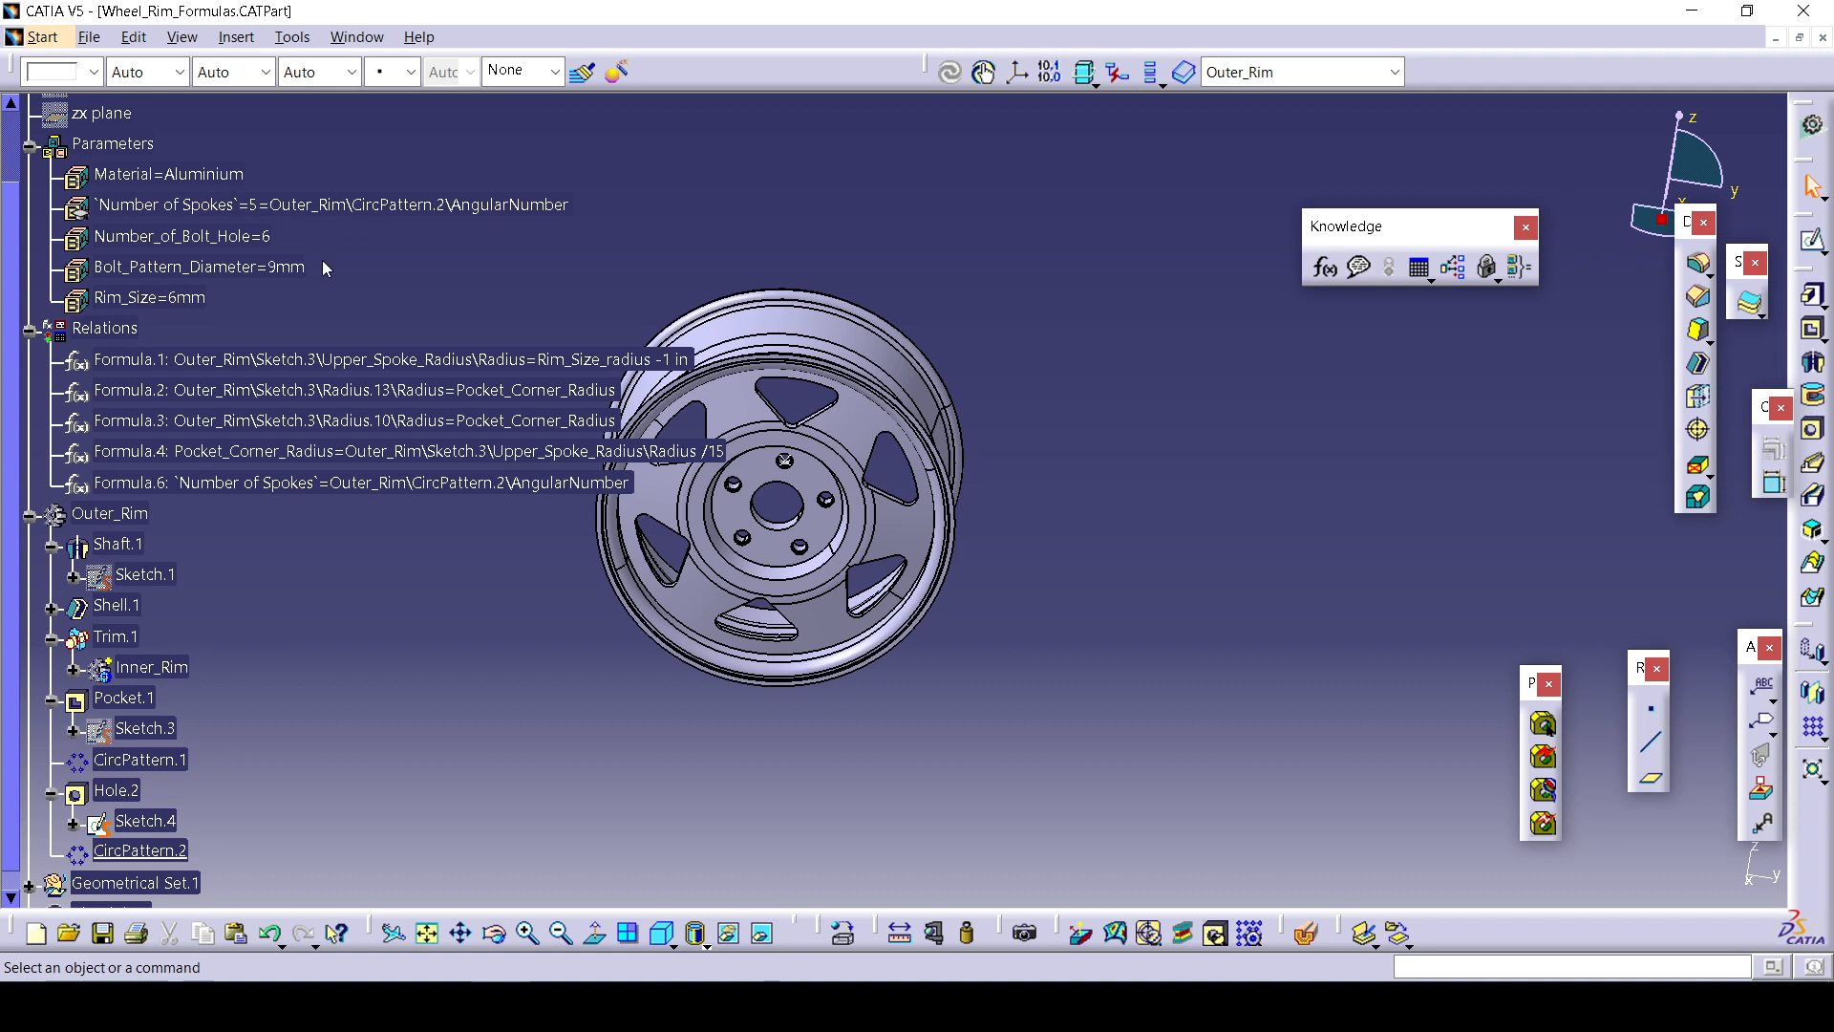
# Open the formula driving the Number of Spokes parameter to review it, and close it unchanged.
pyautogui.doubleClick(162, 204)
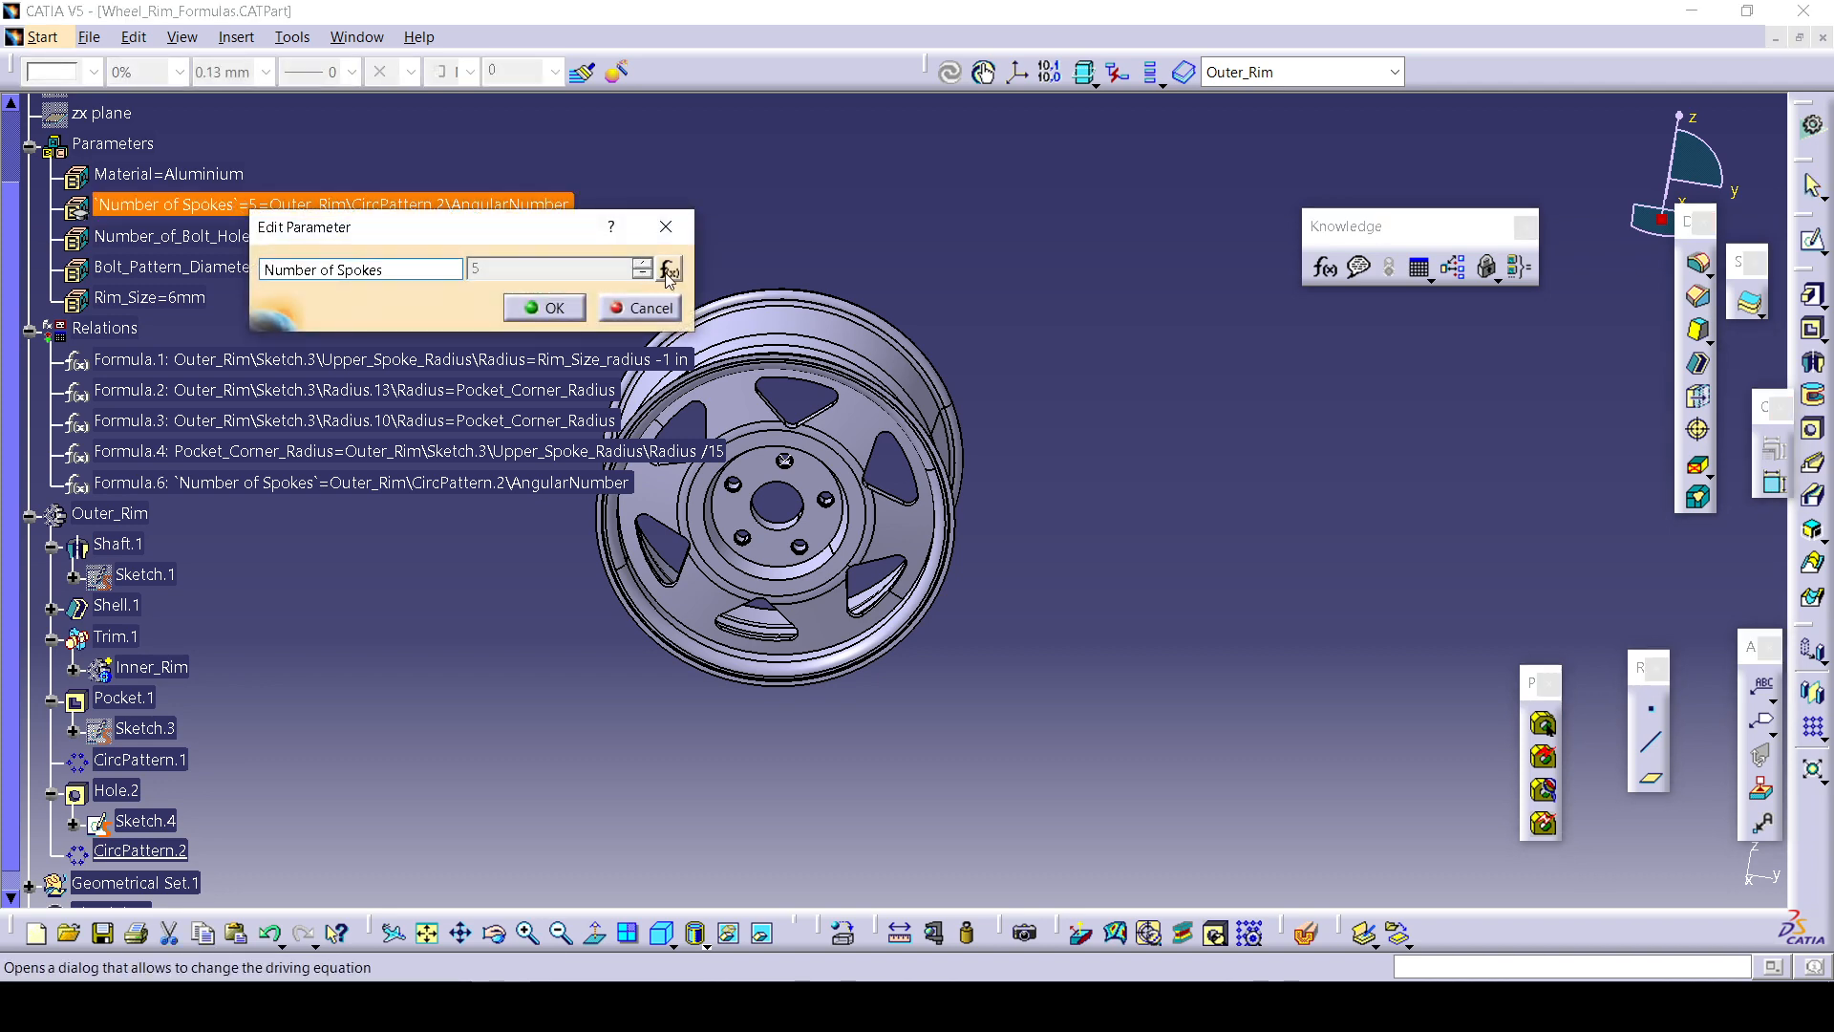
pyautogui.click(669, 272)
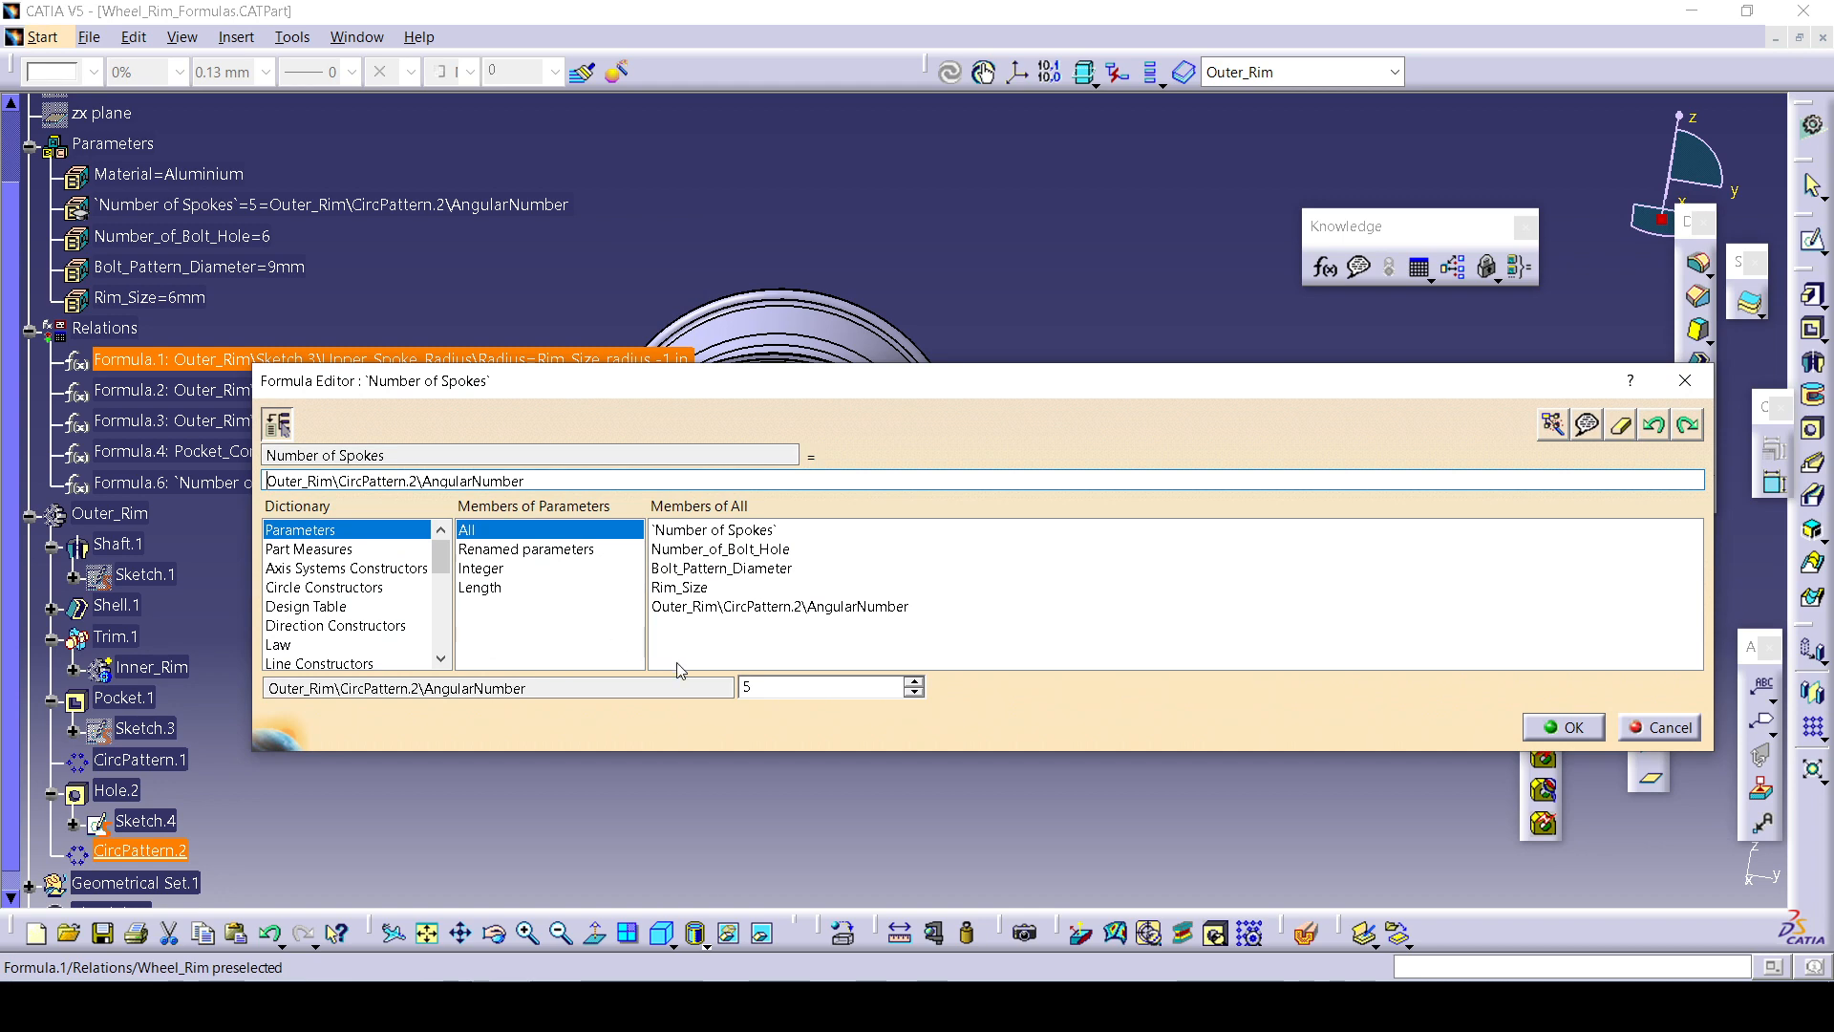
pyautogui.click(1660, 727)
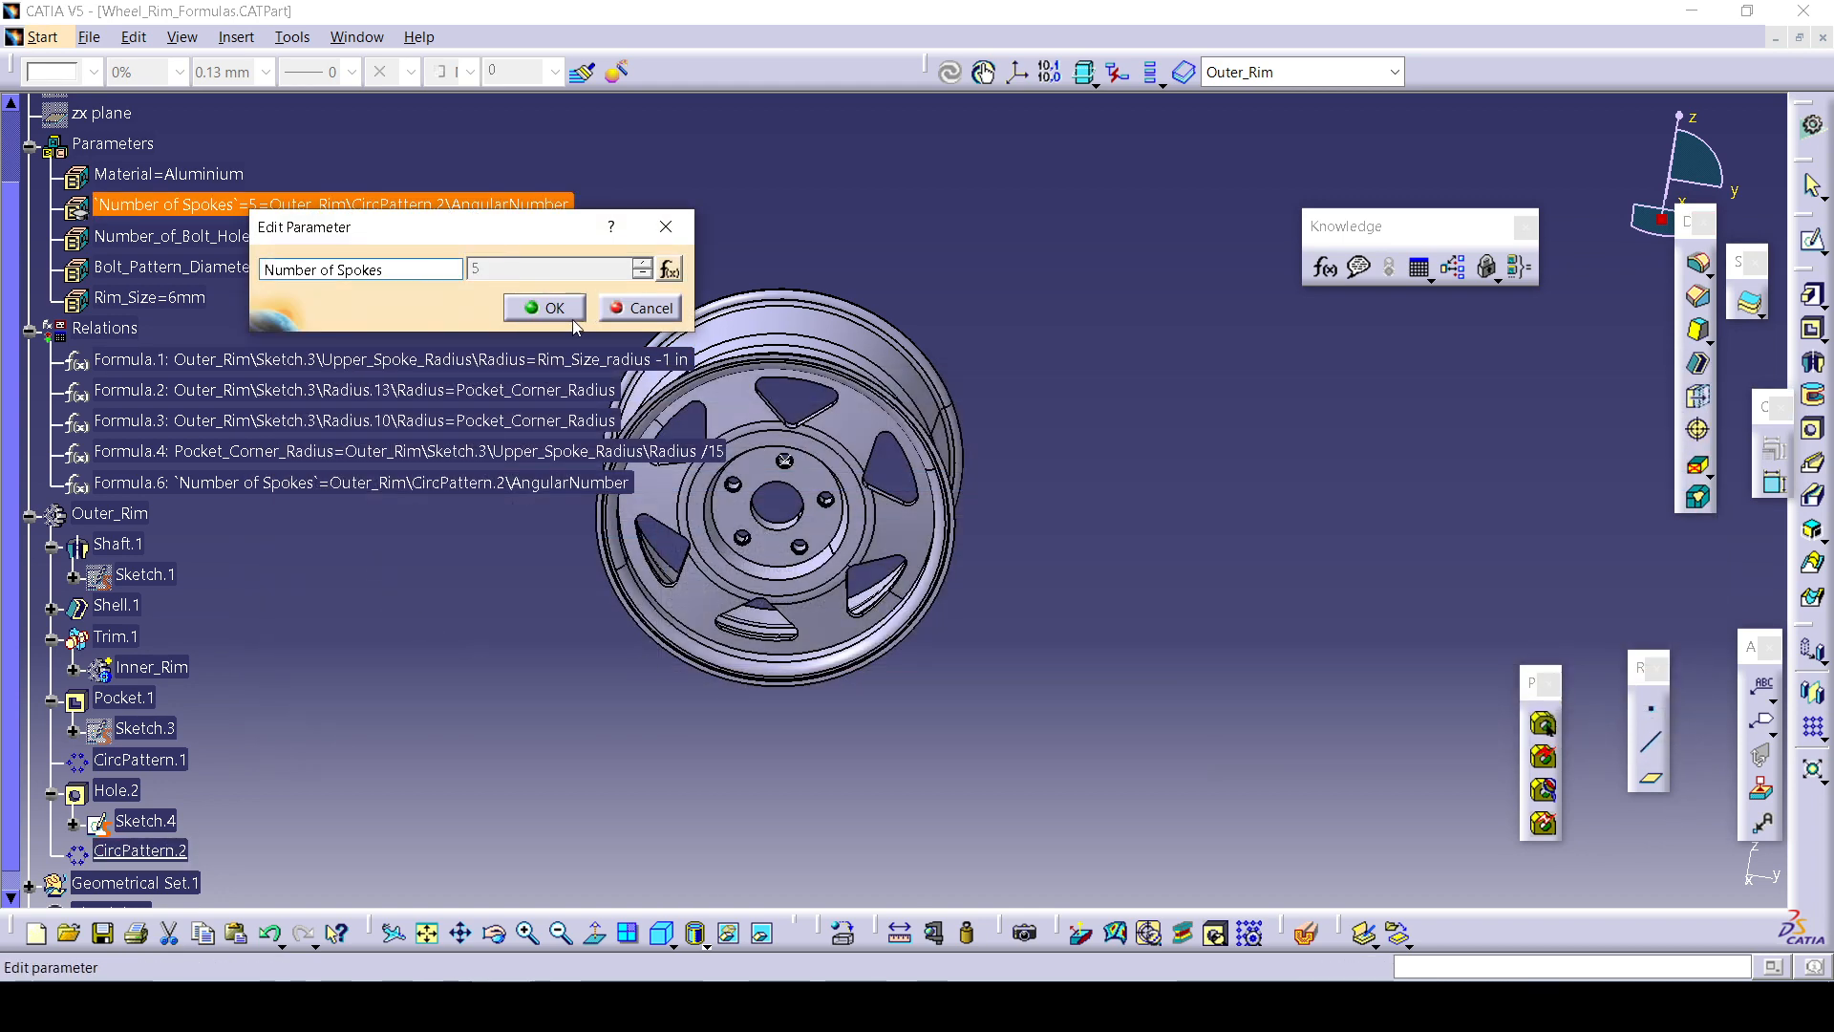
pyautogui.click(572, 315)
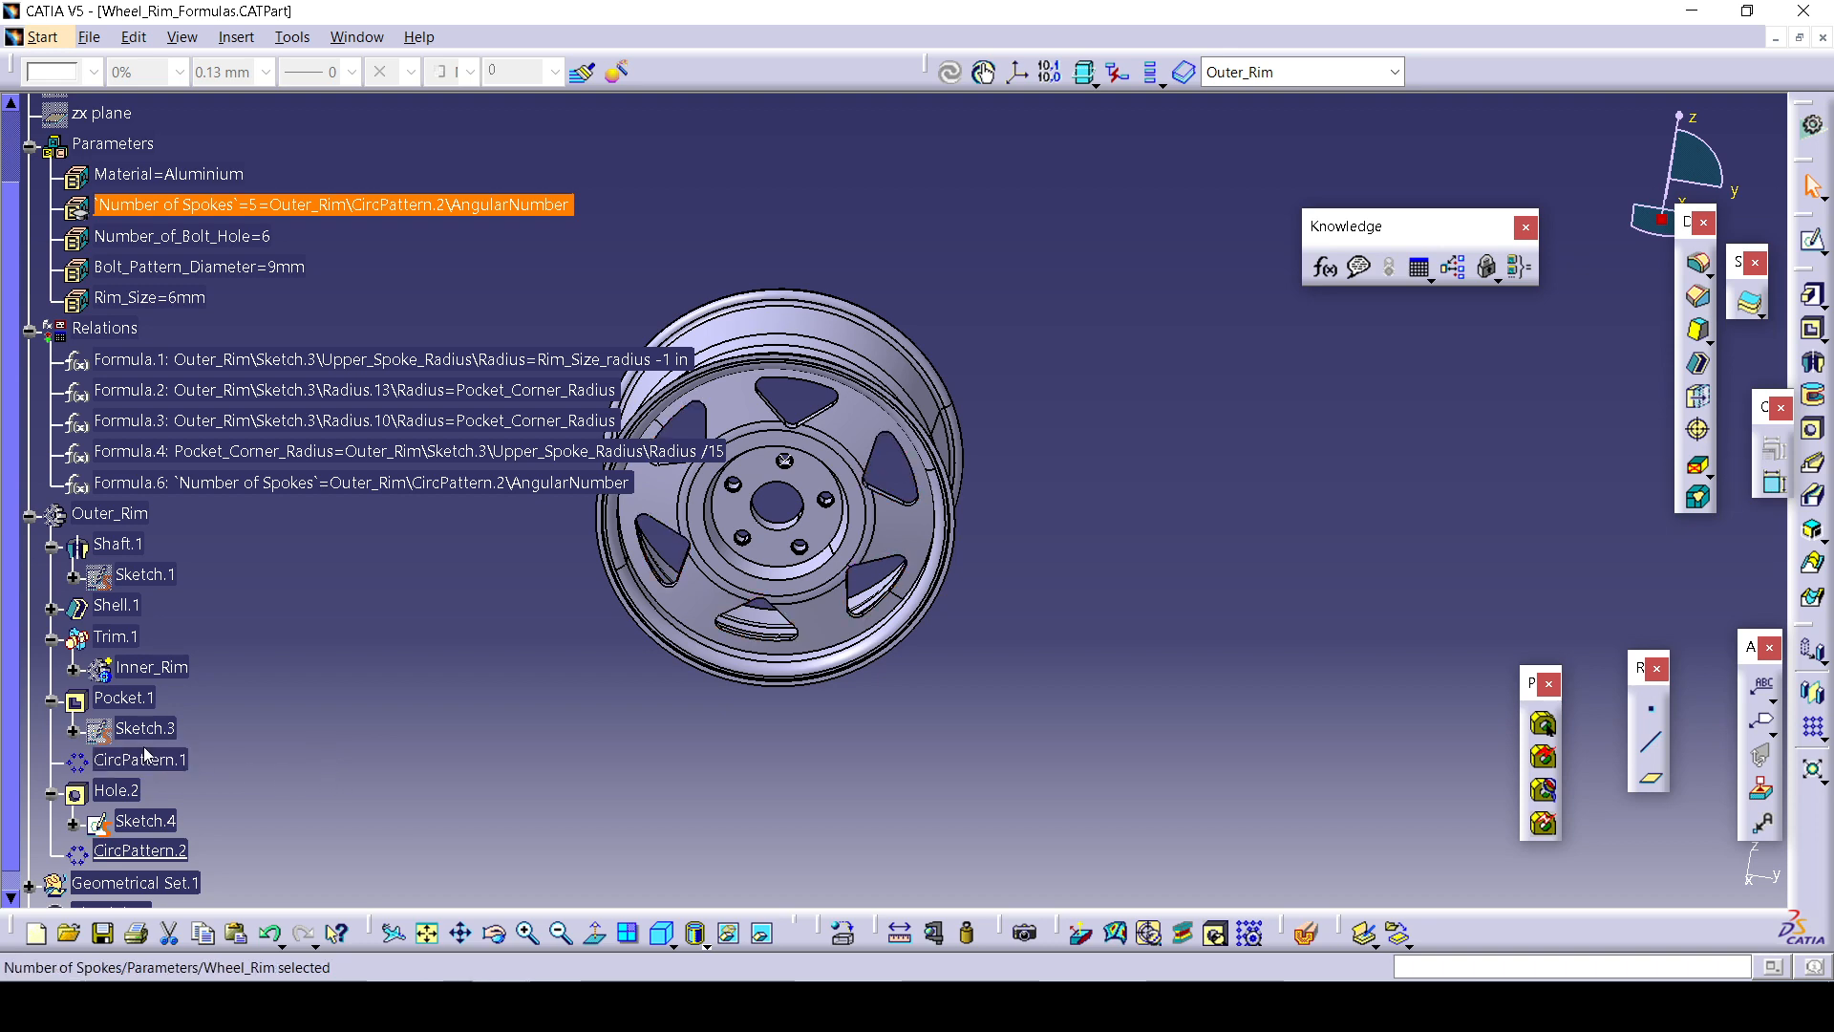
# Set the instance count of the bolt hole pattern CircPattern.2 to 6.
pyautogui.doubleClick(162, 852)
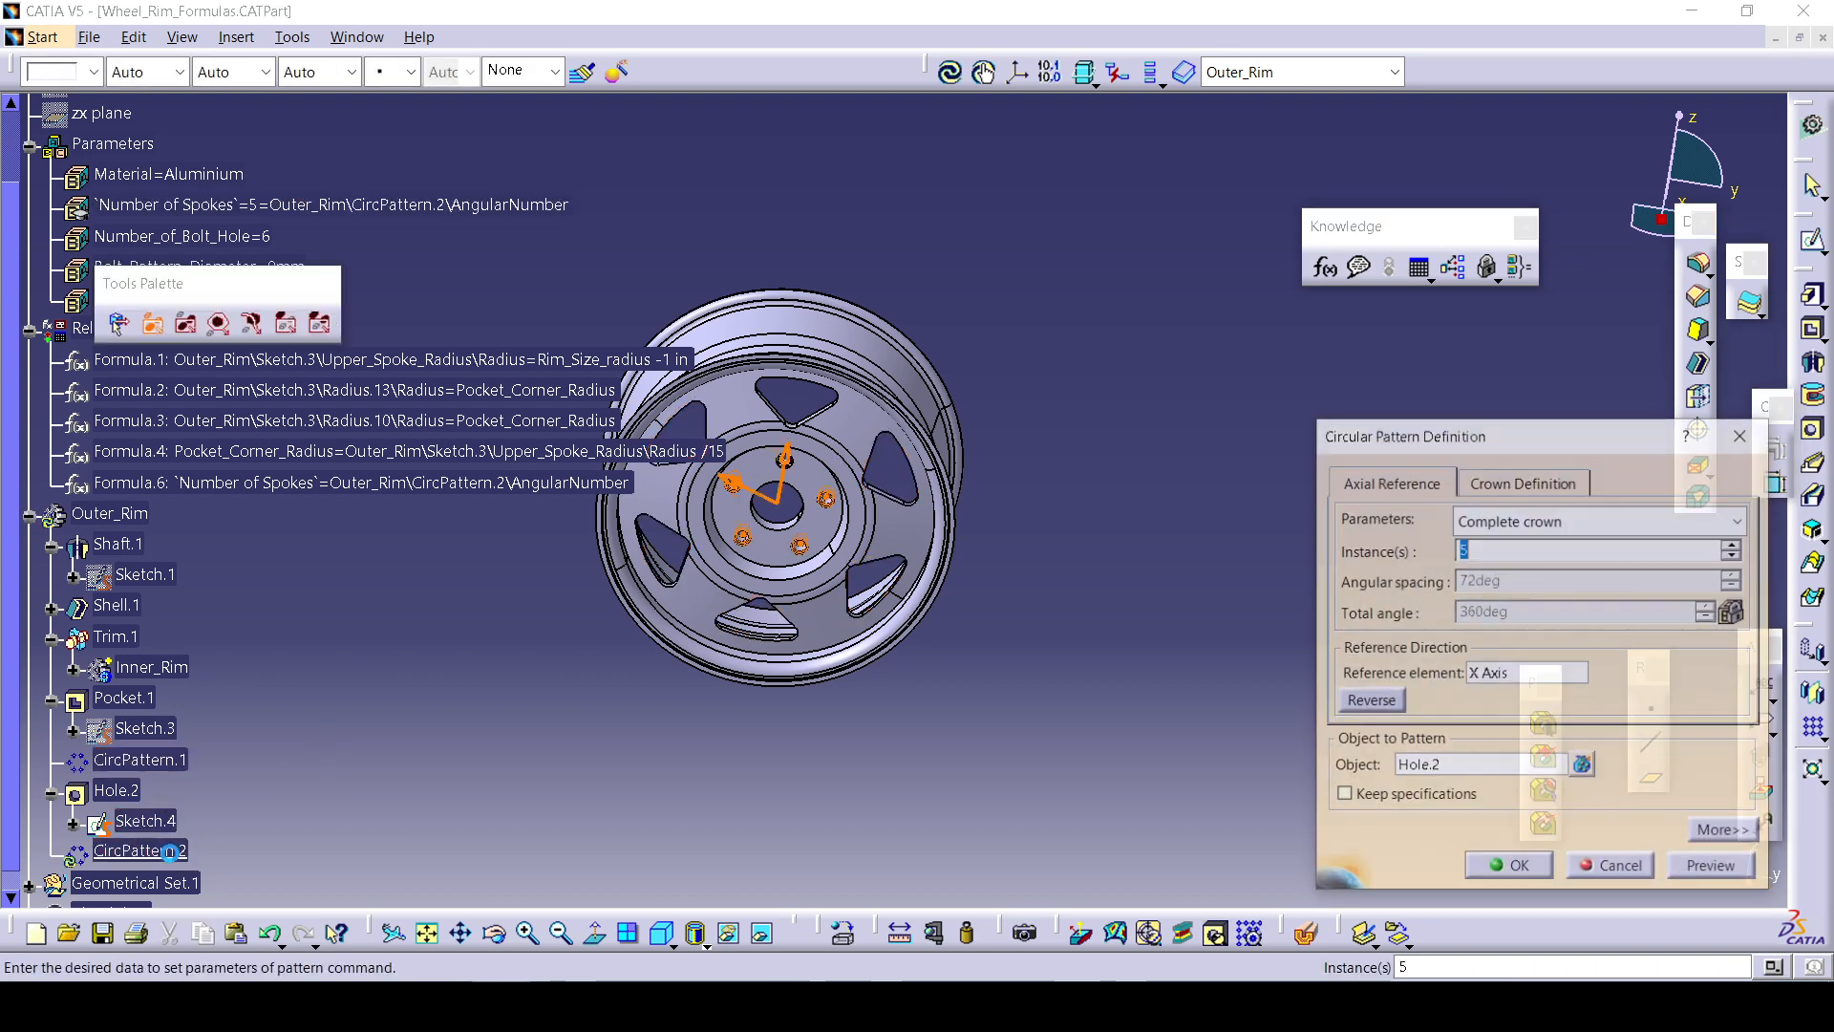
pyautogui.click(1734, 544)
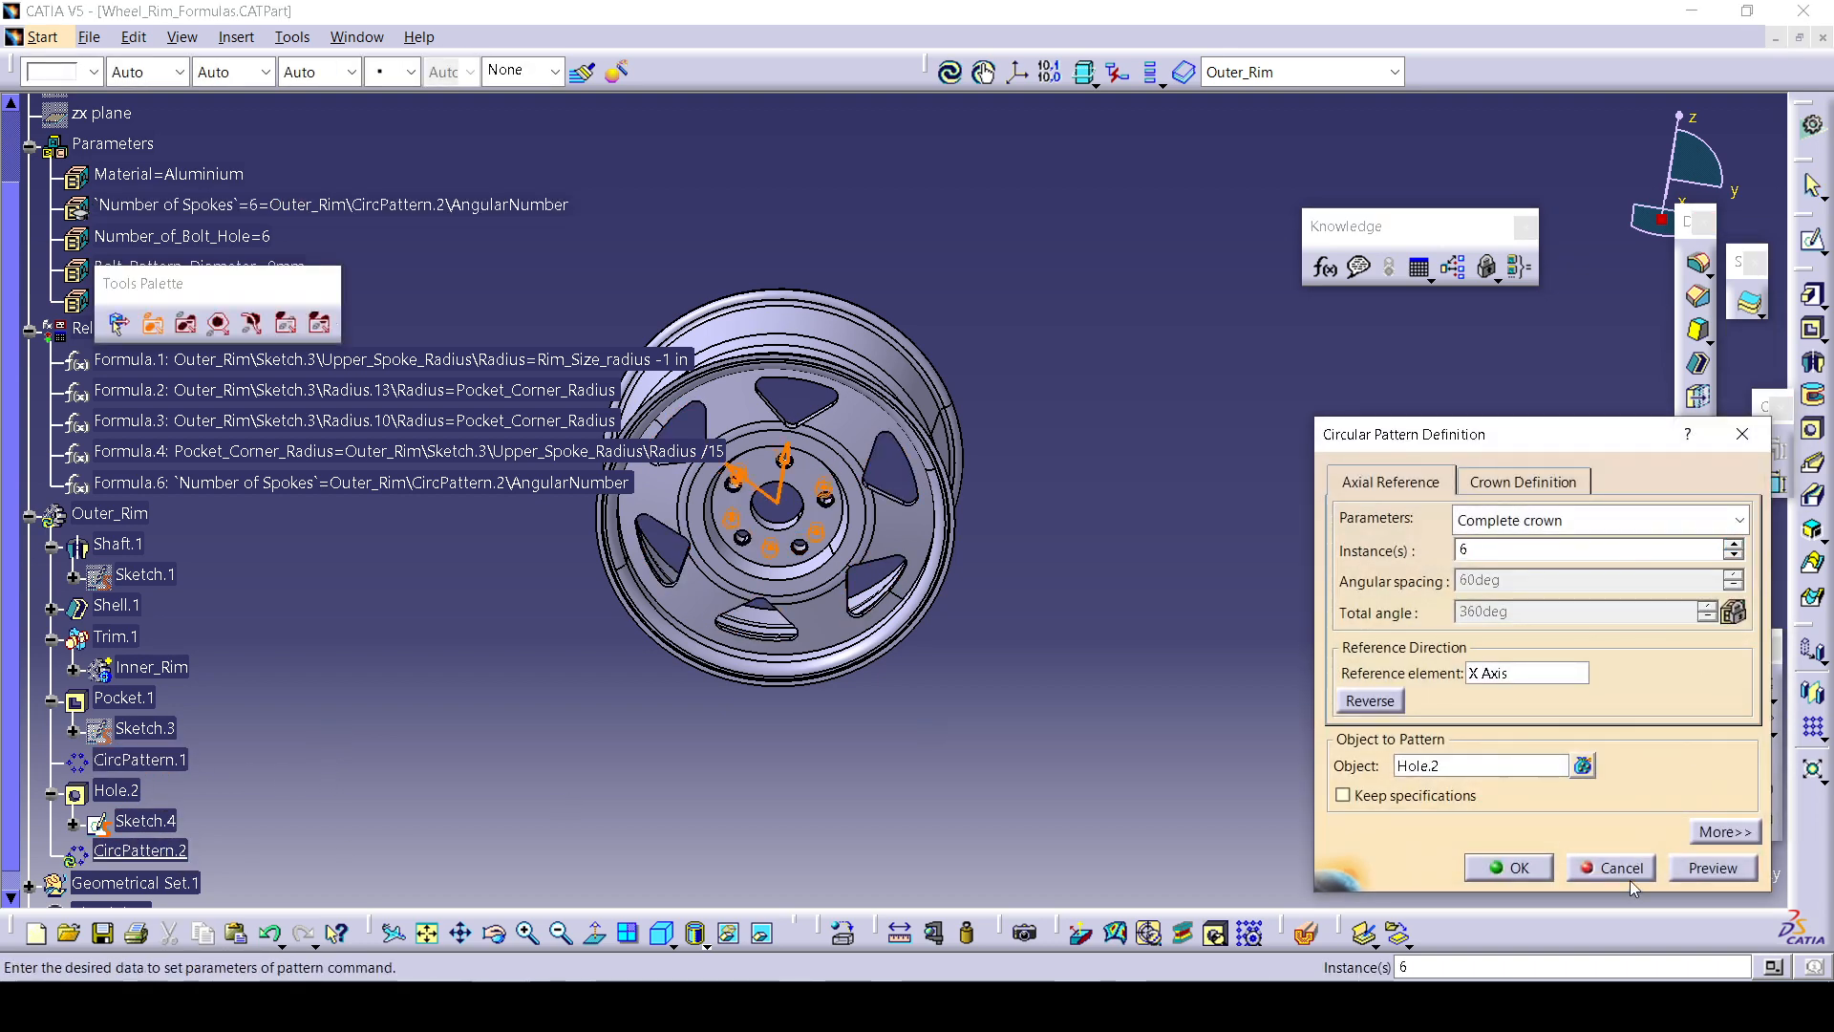
pyautogui.click(1509, 867)
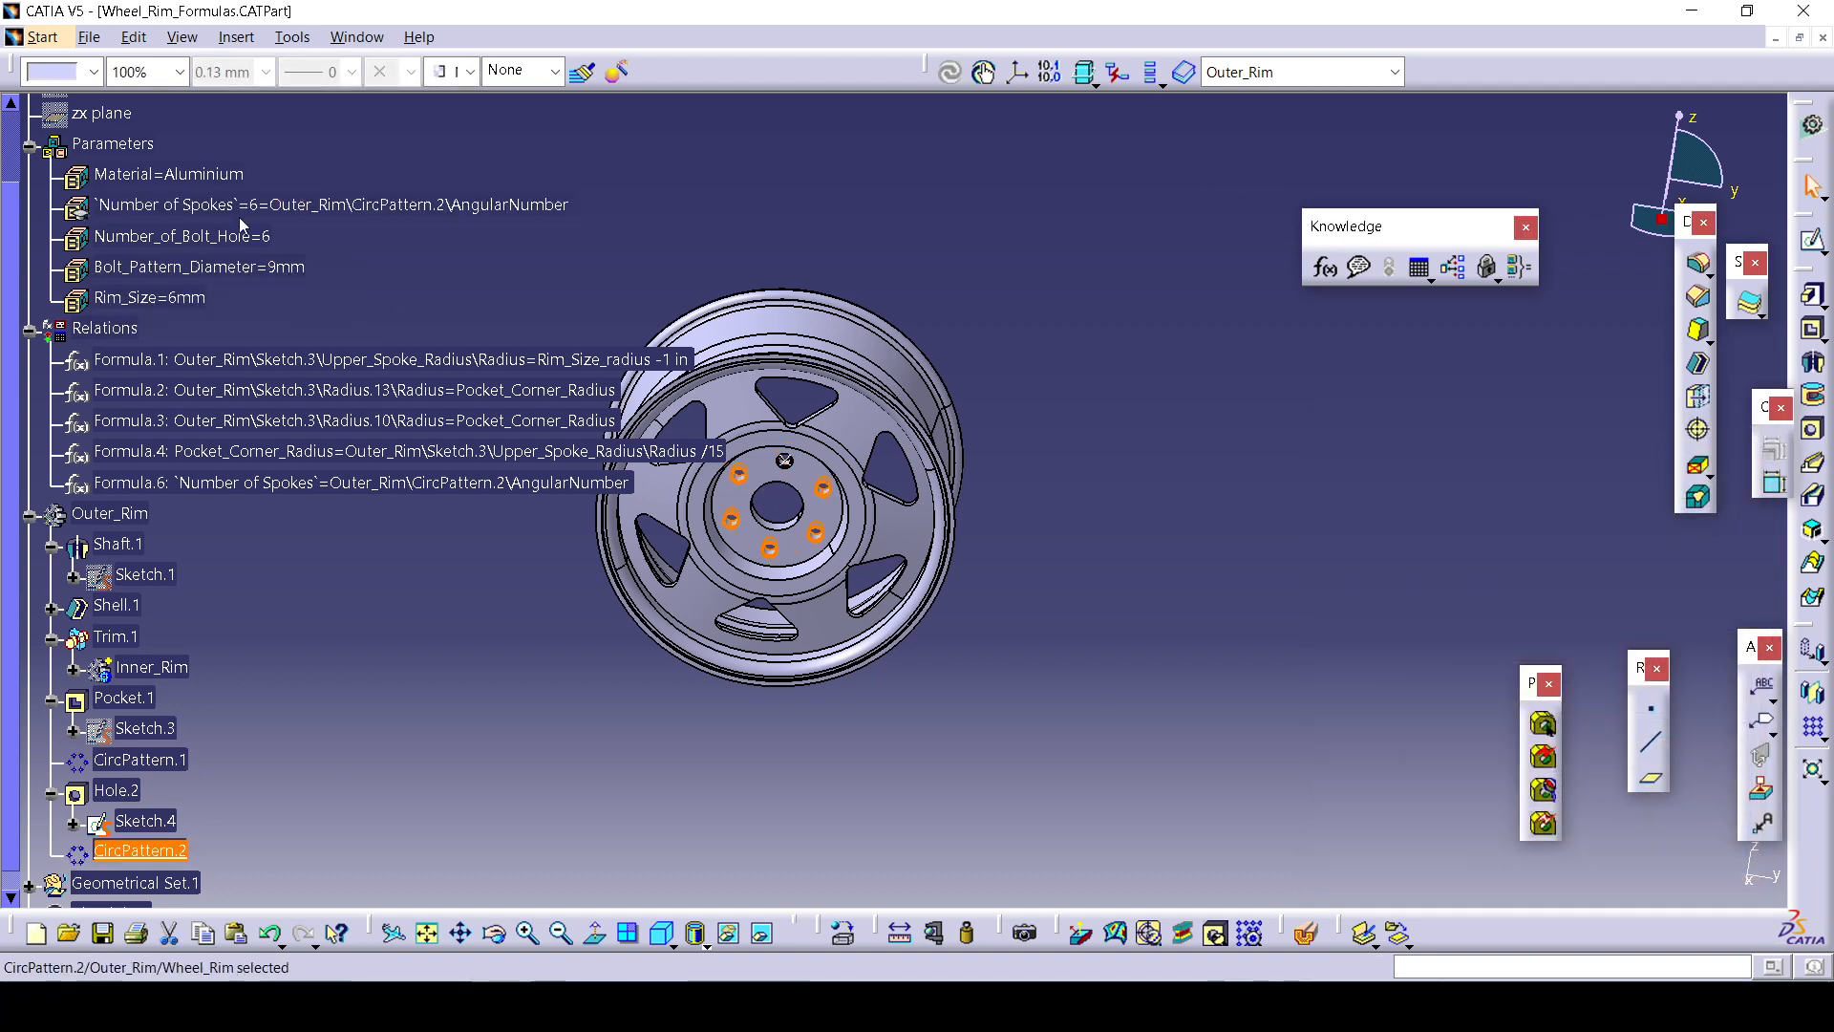
pyautogui.click(807, 743)
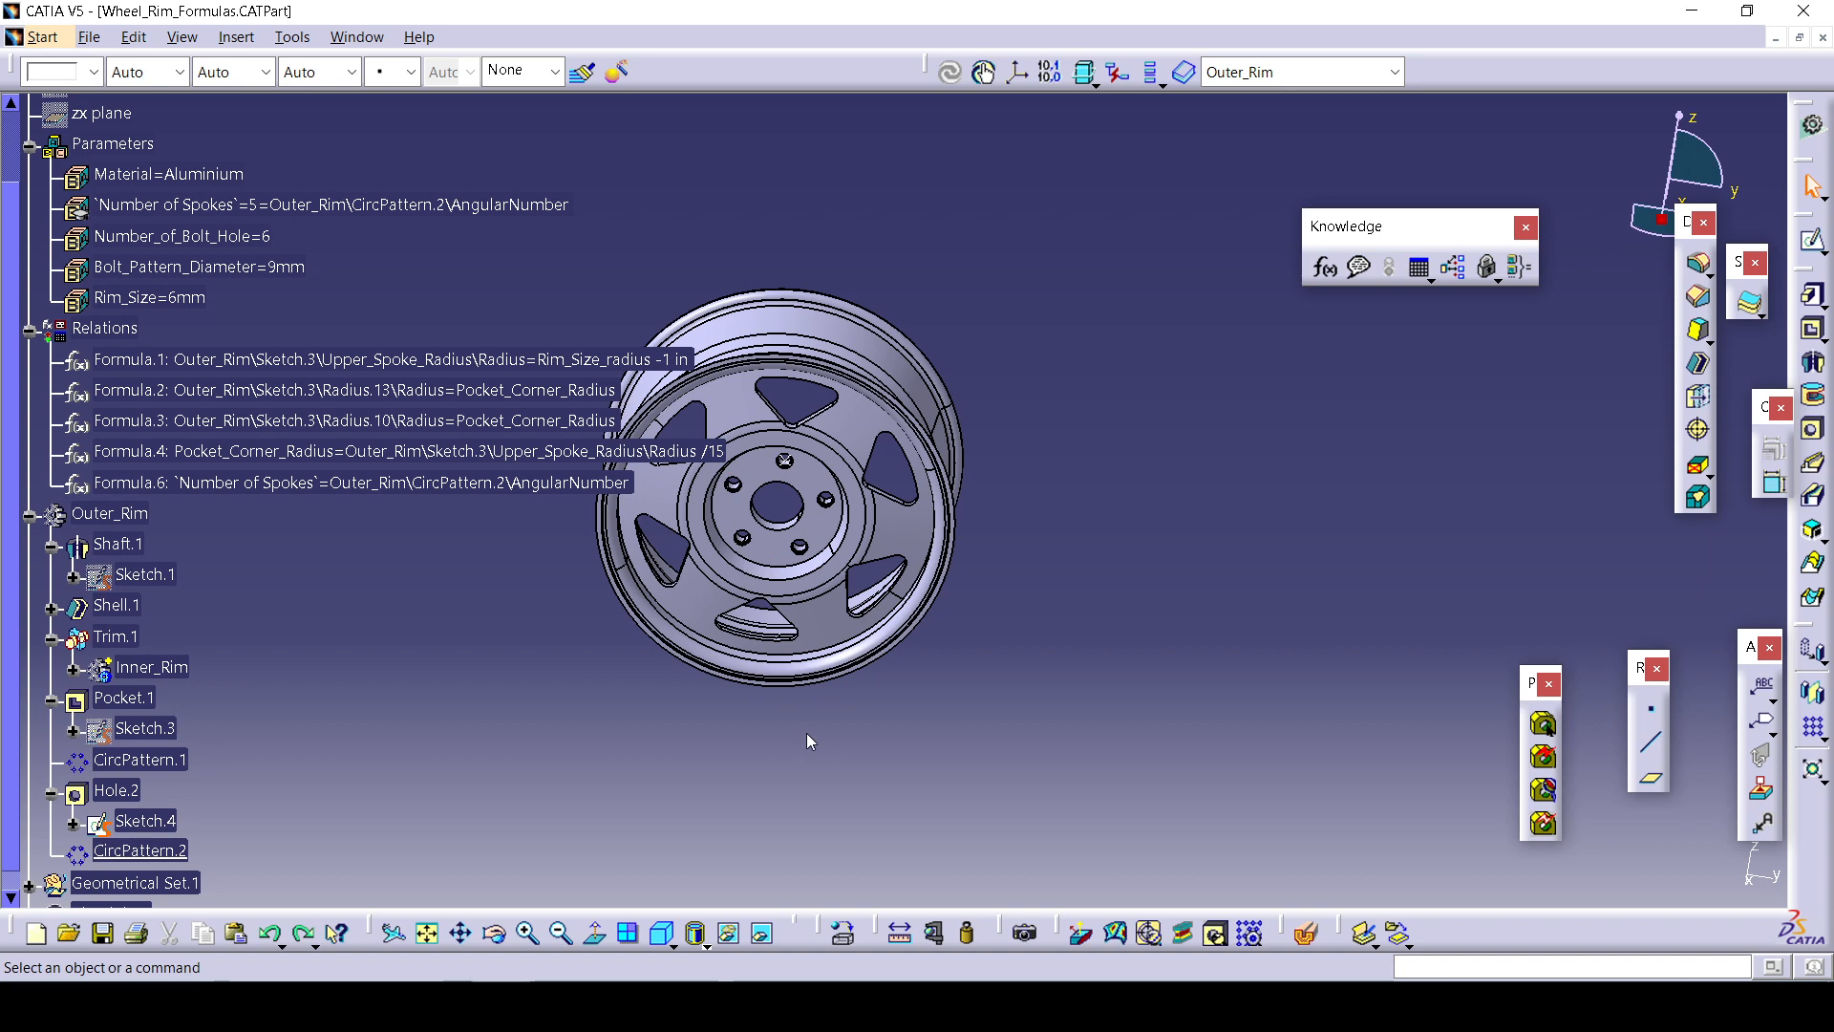
# Undo the CircPattern.2 instance change and the formula that drives Number of Spokes.
pyautogui.hotkey('ctrl', 'z')
pyautogui.click(372, 720)
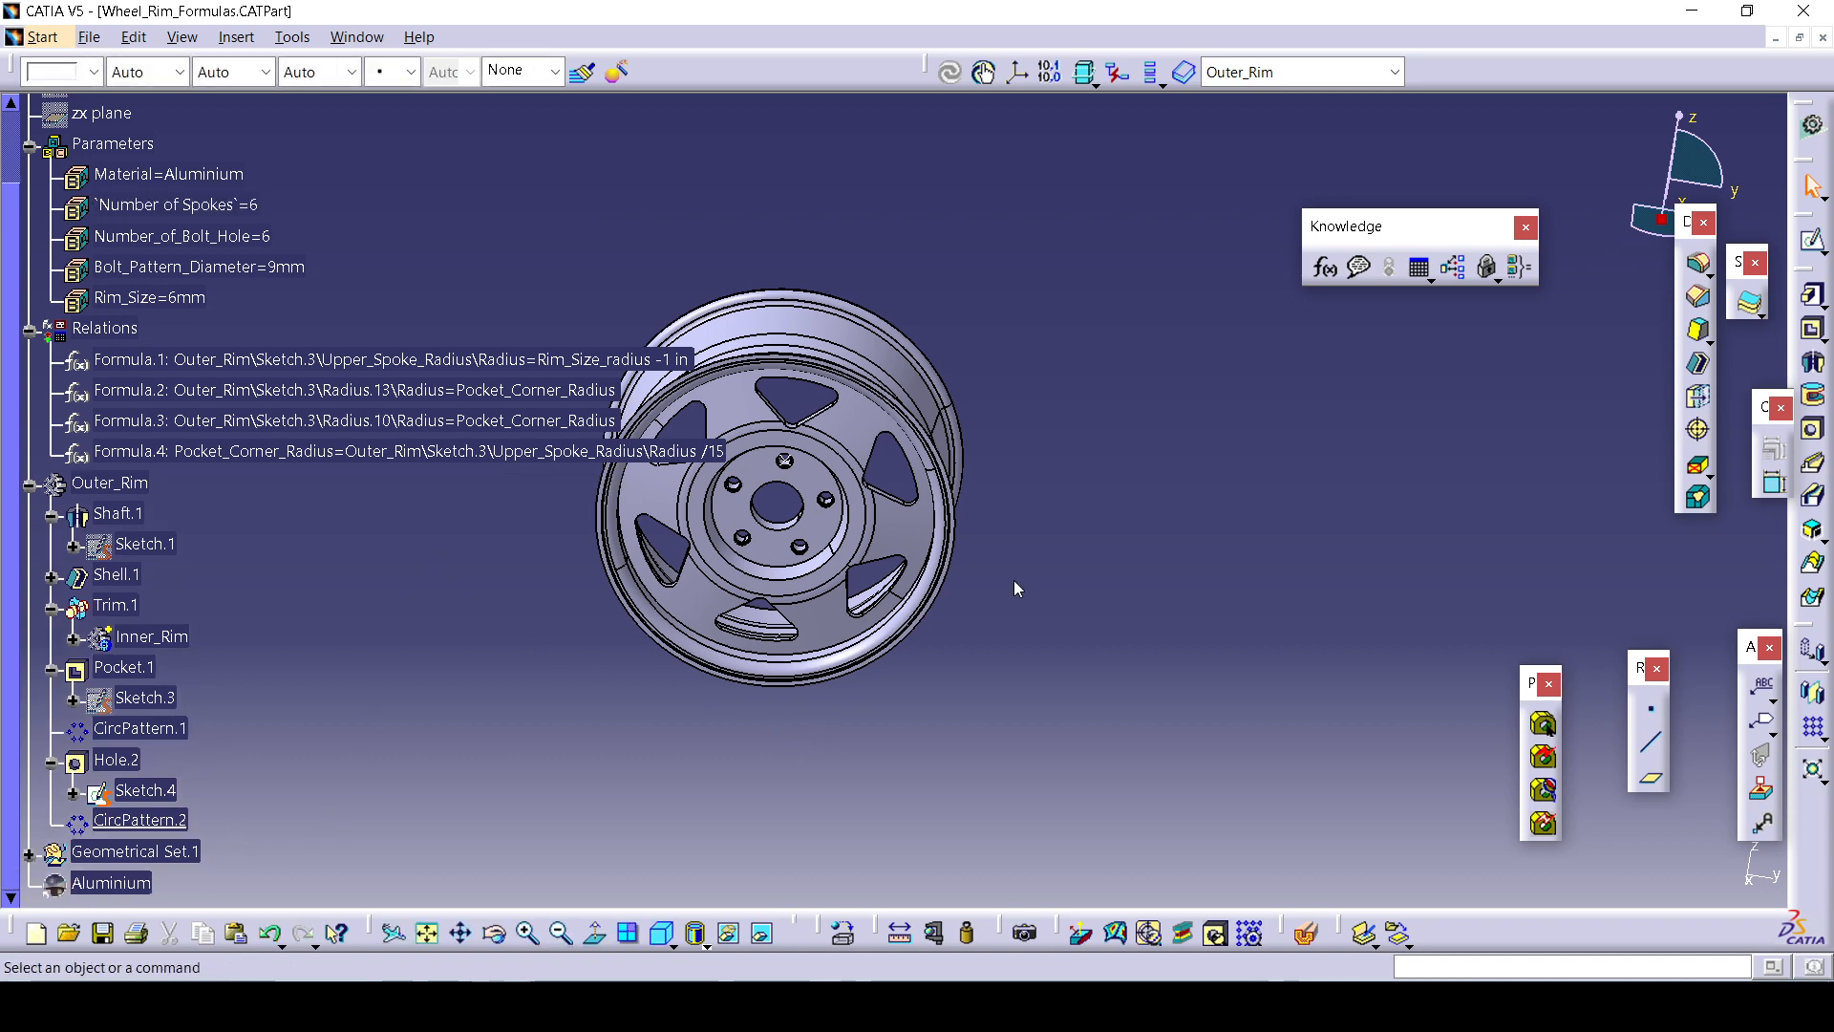
# Add a formula driving the AngularNumber parameter of CircPattern.2 with Number of Spokes and apply it.
pyautogui.click(1324, 268)
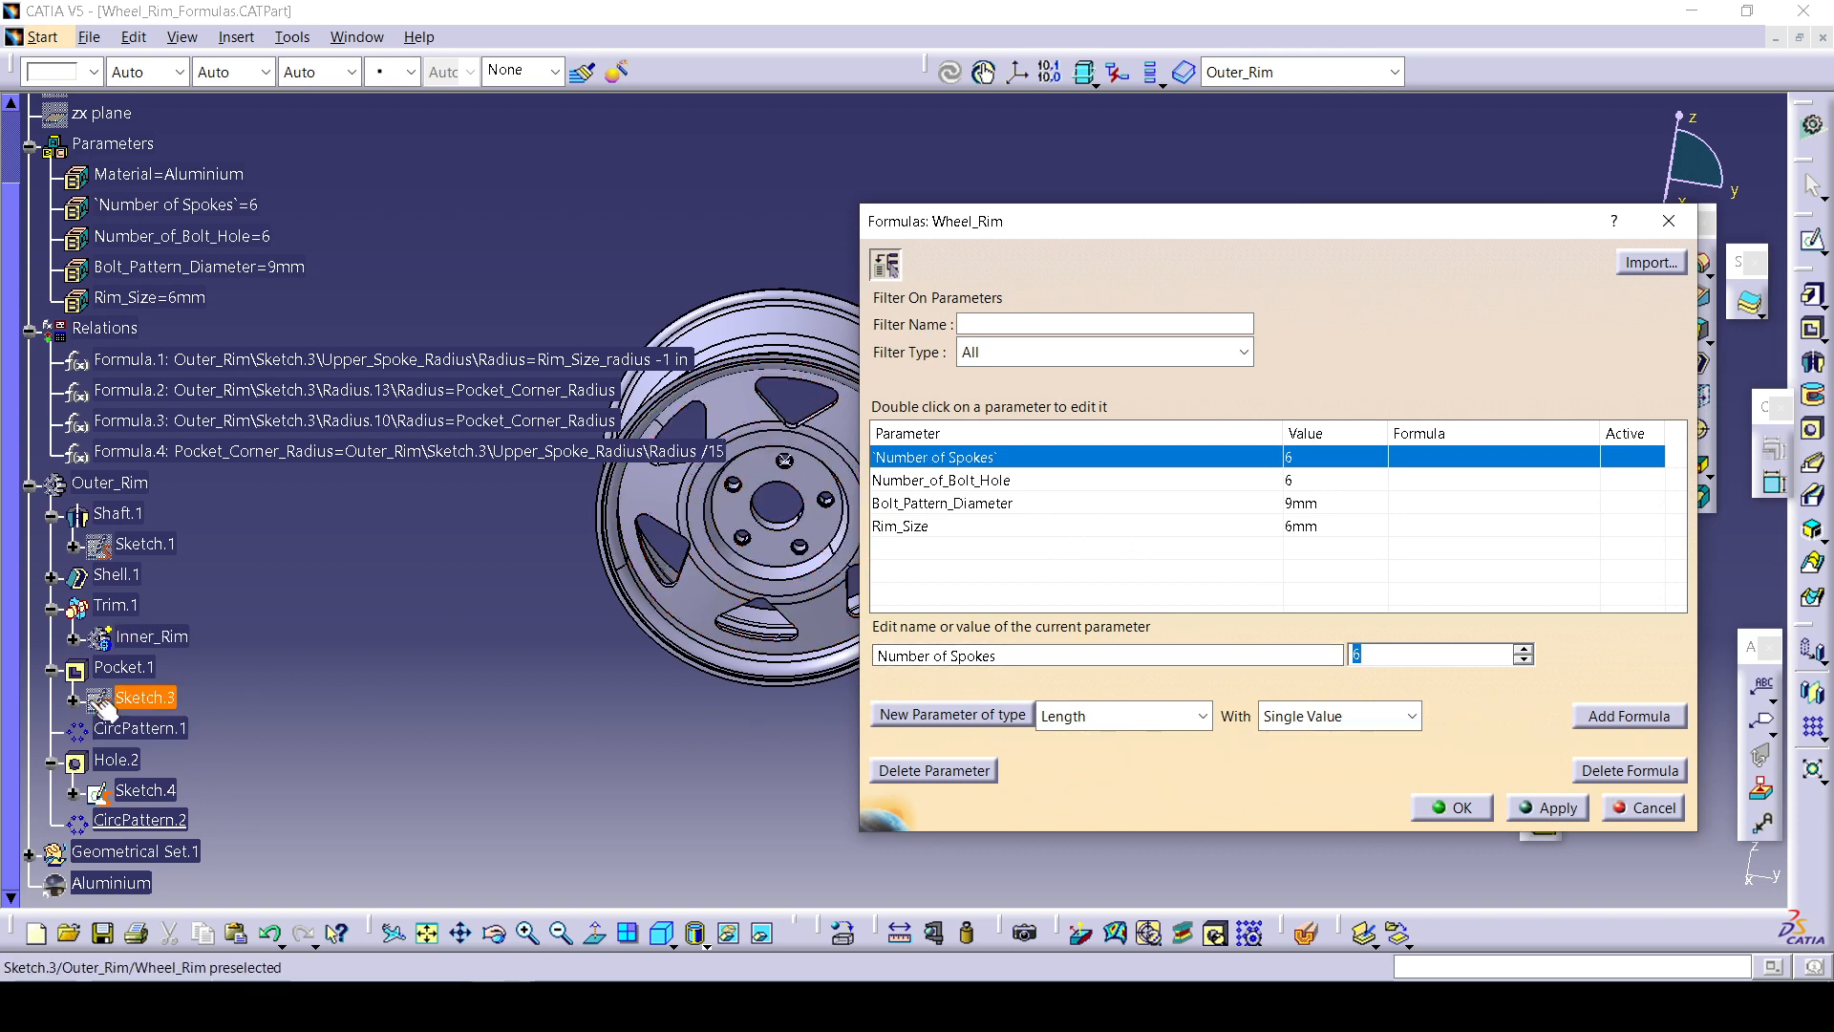
pyautogui.click(125, 819)
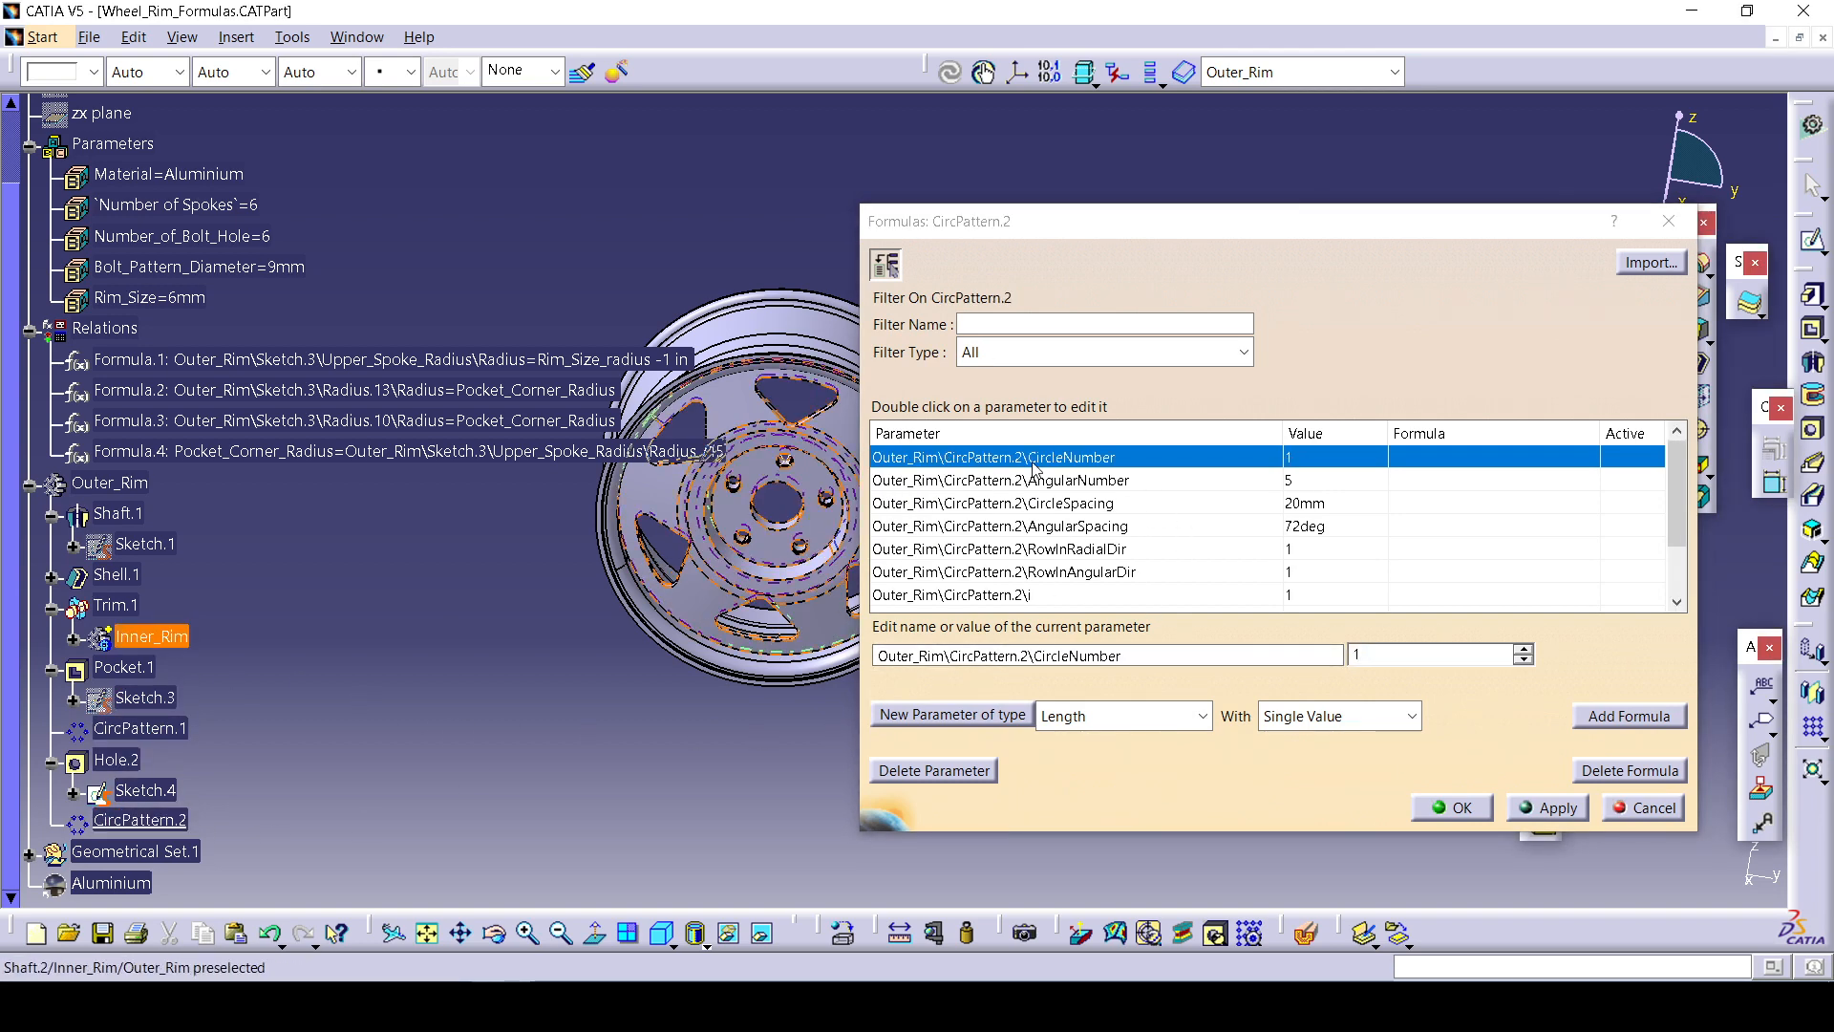
pyautogui.click(117, 480)
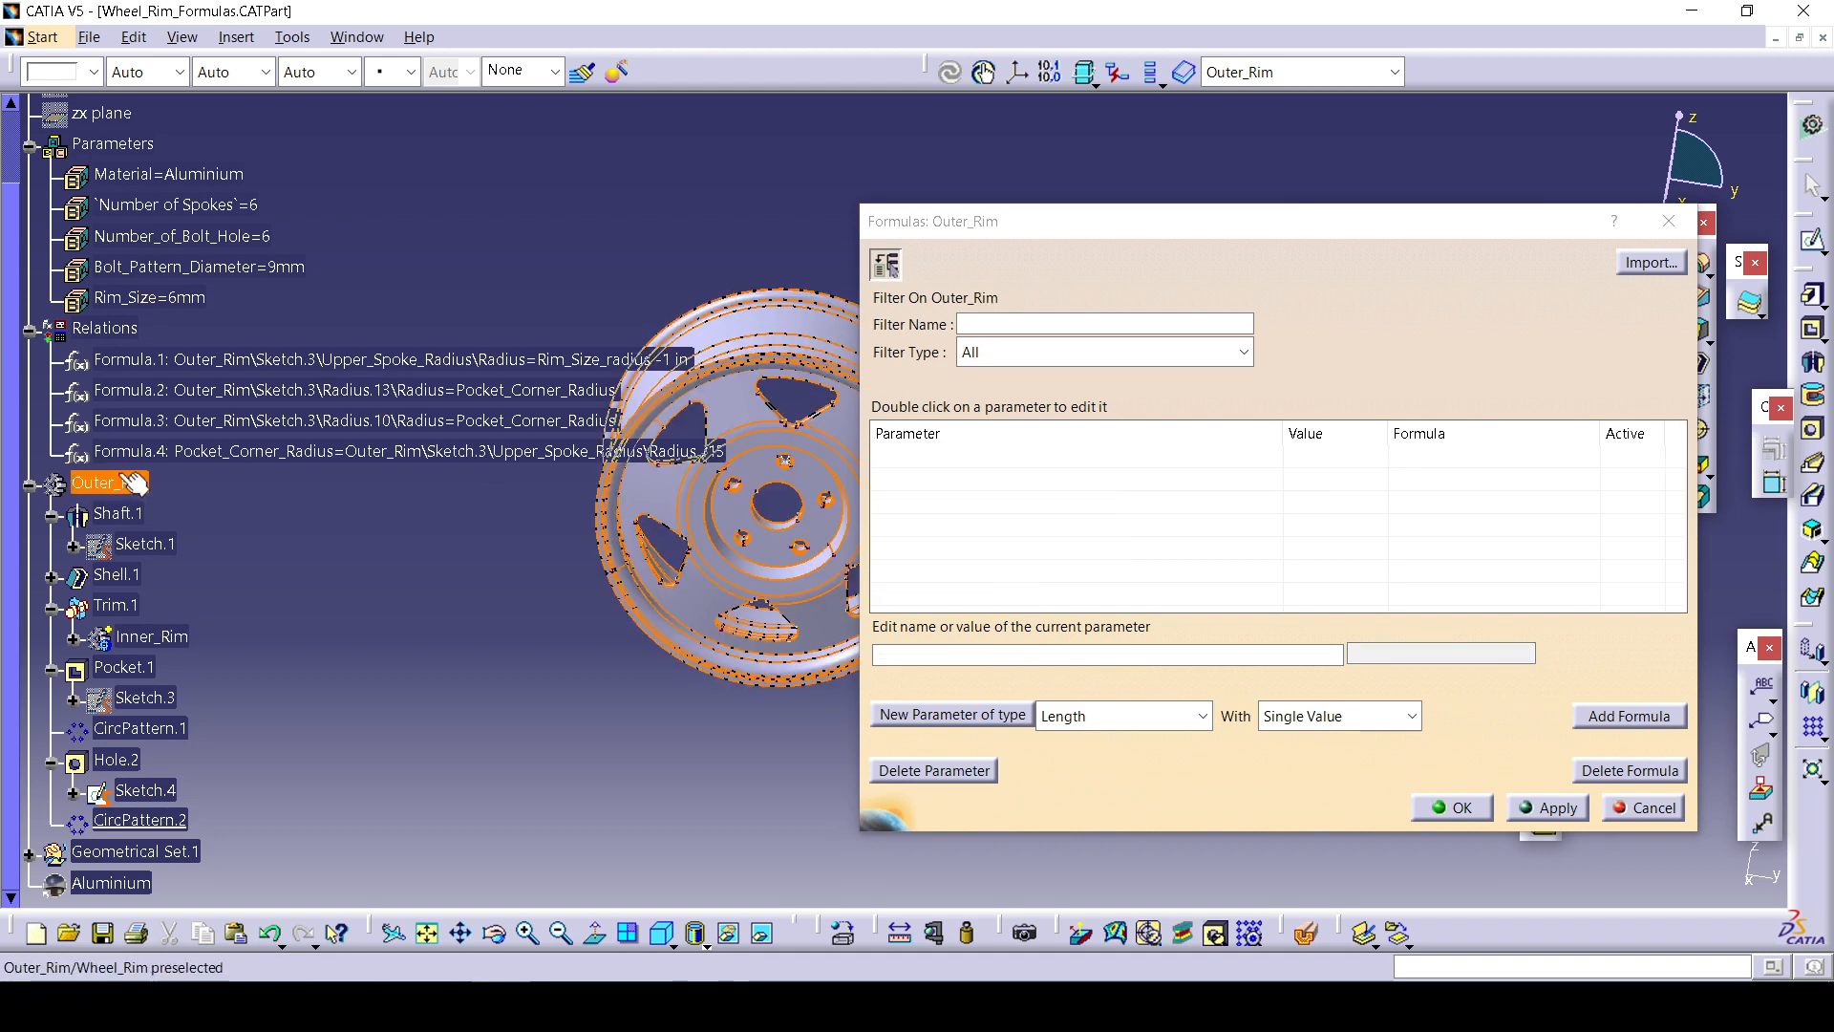
pyautogui.click(128, 824)
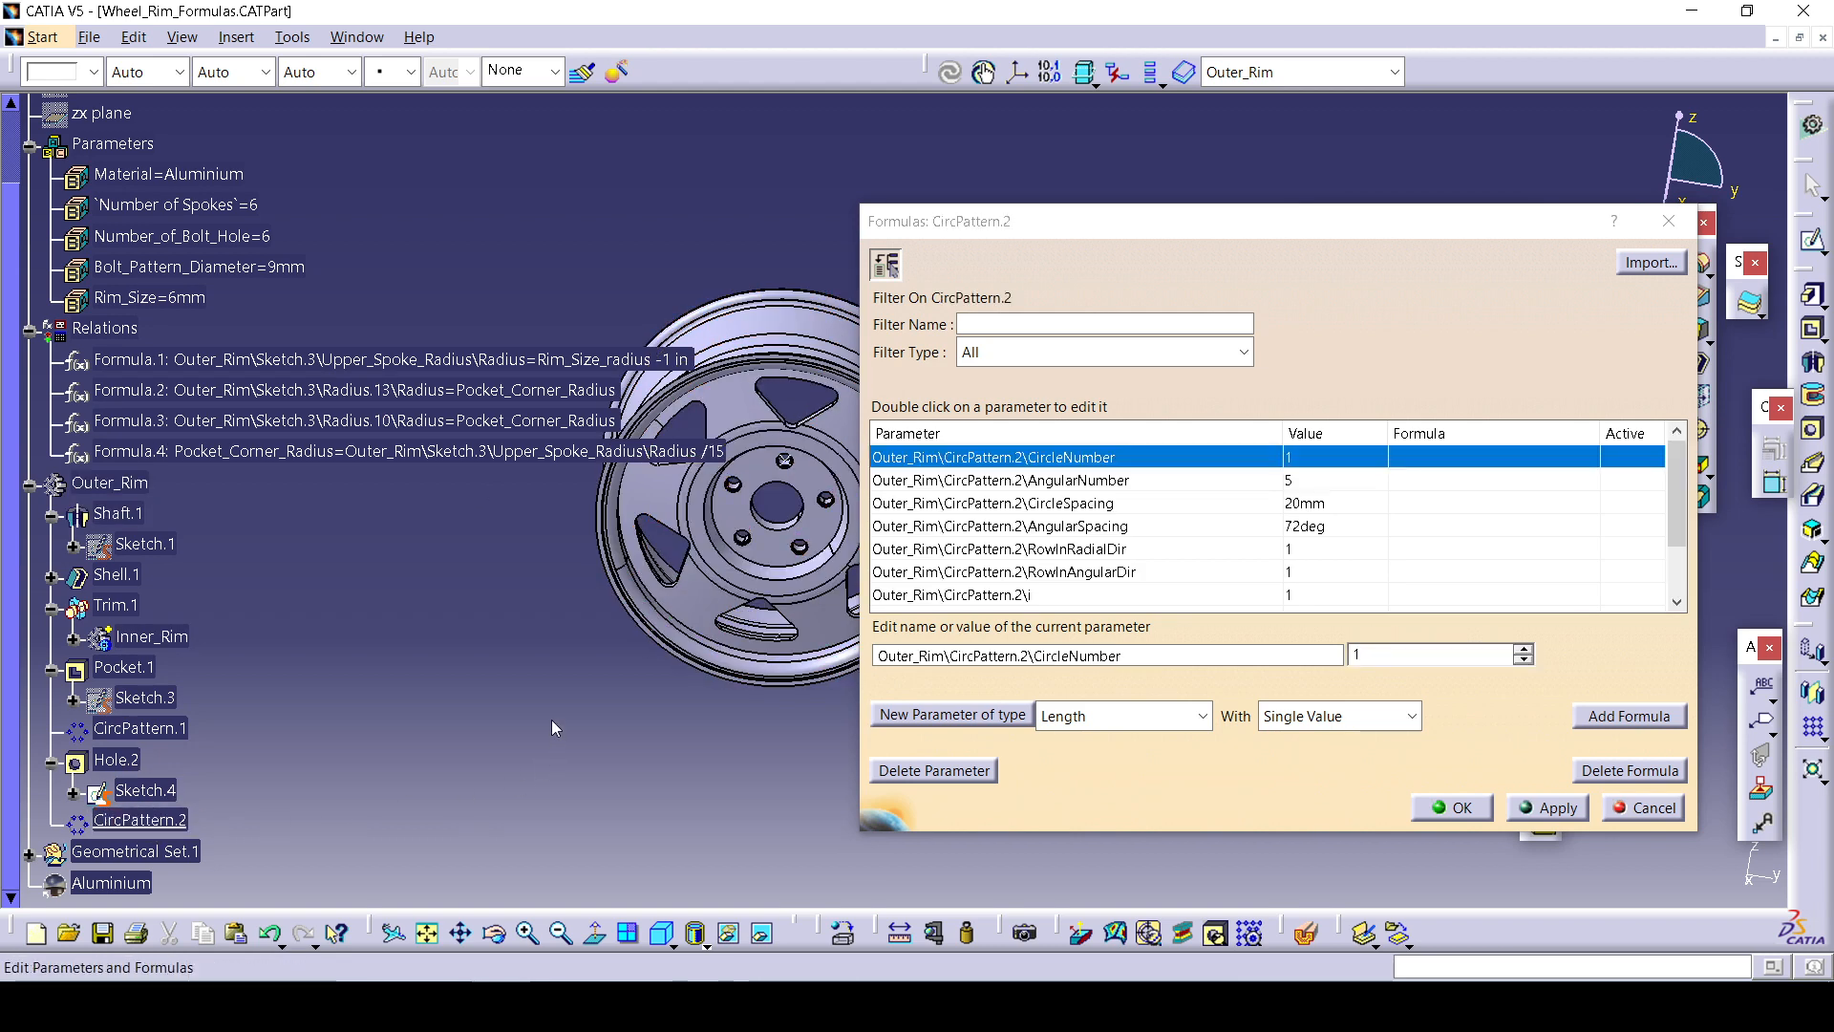
pyautogui.moveTo(554, 729); pyautogui.dragTo(476, 822, button='middle')
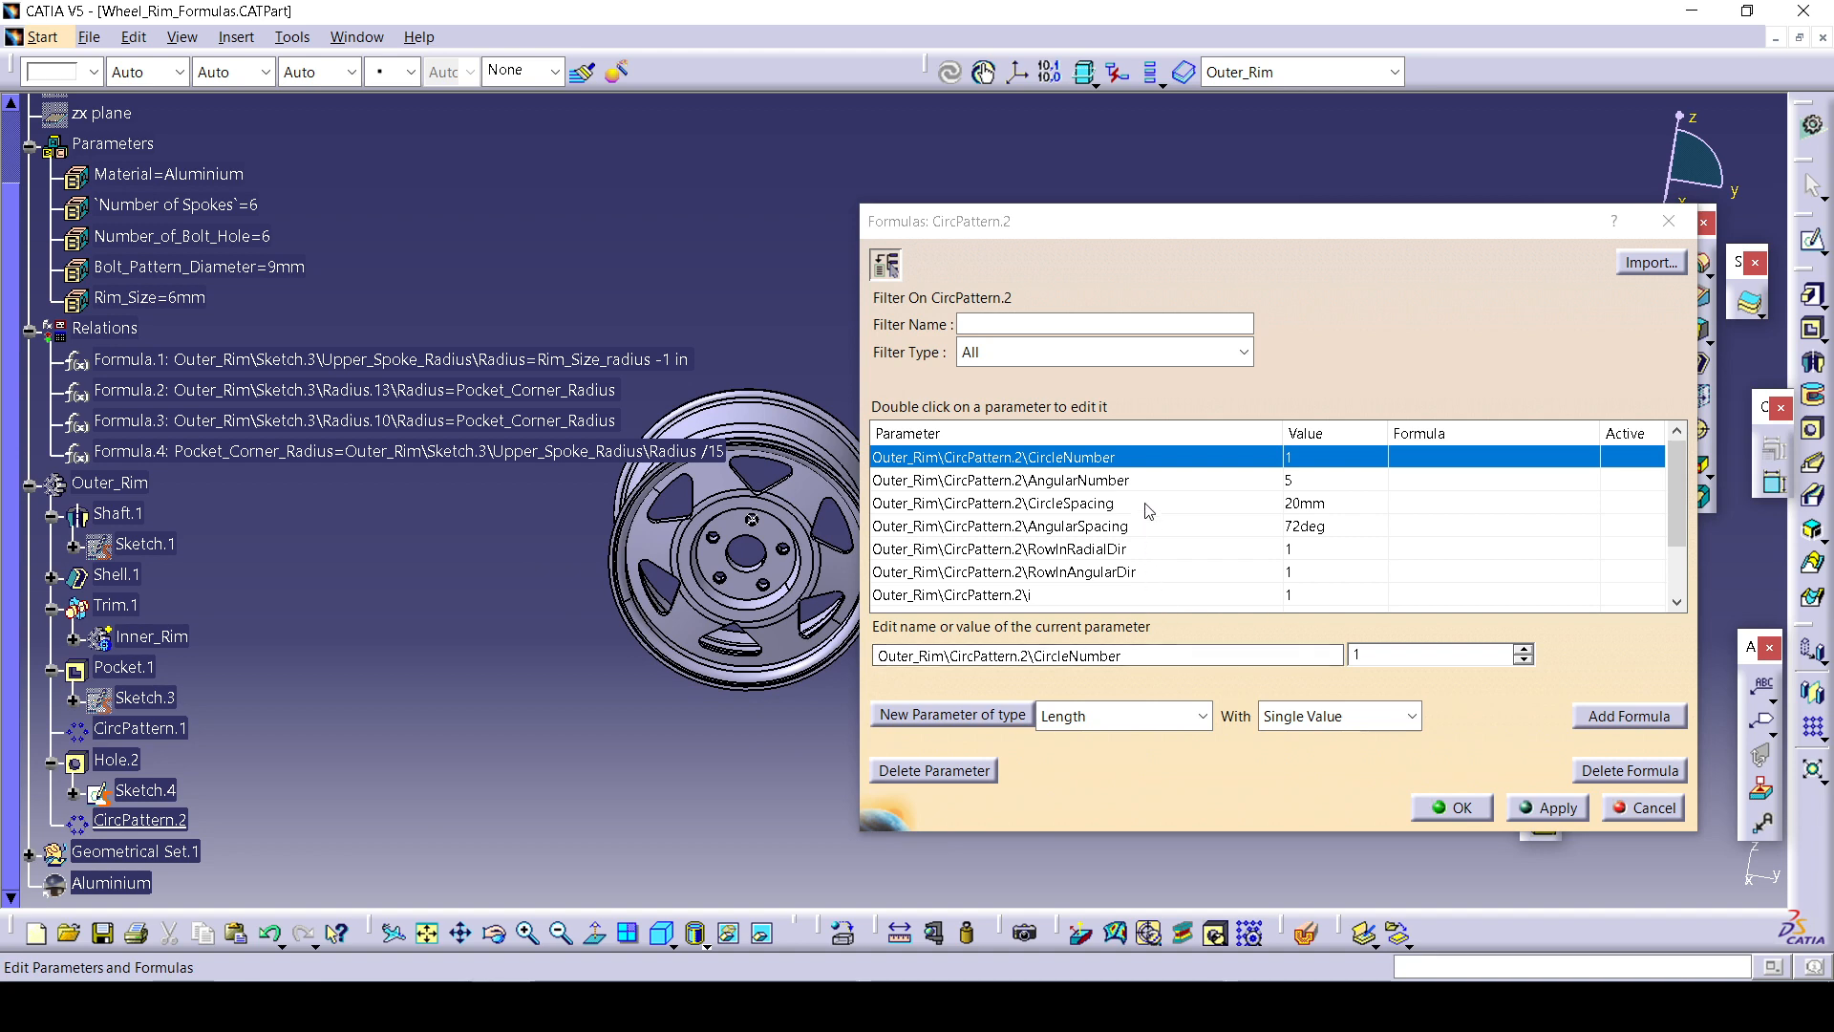
pyautogui.click(1210, 481)
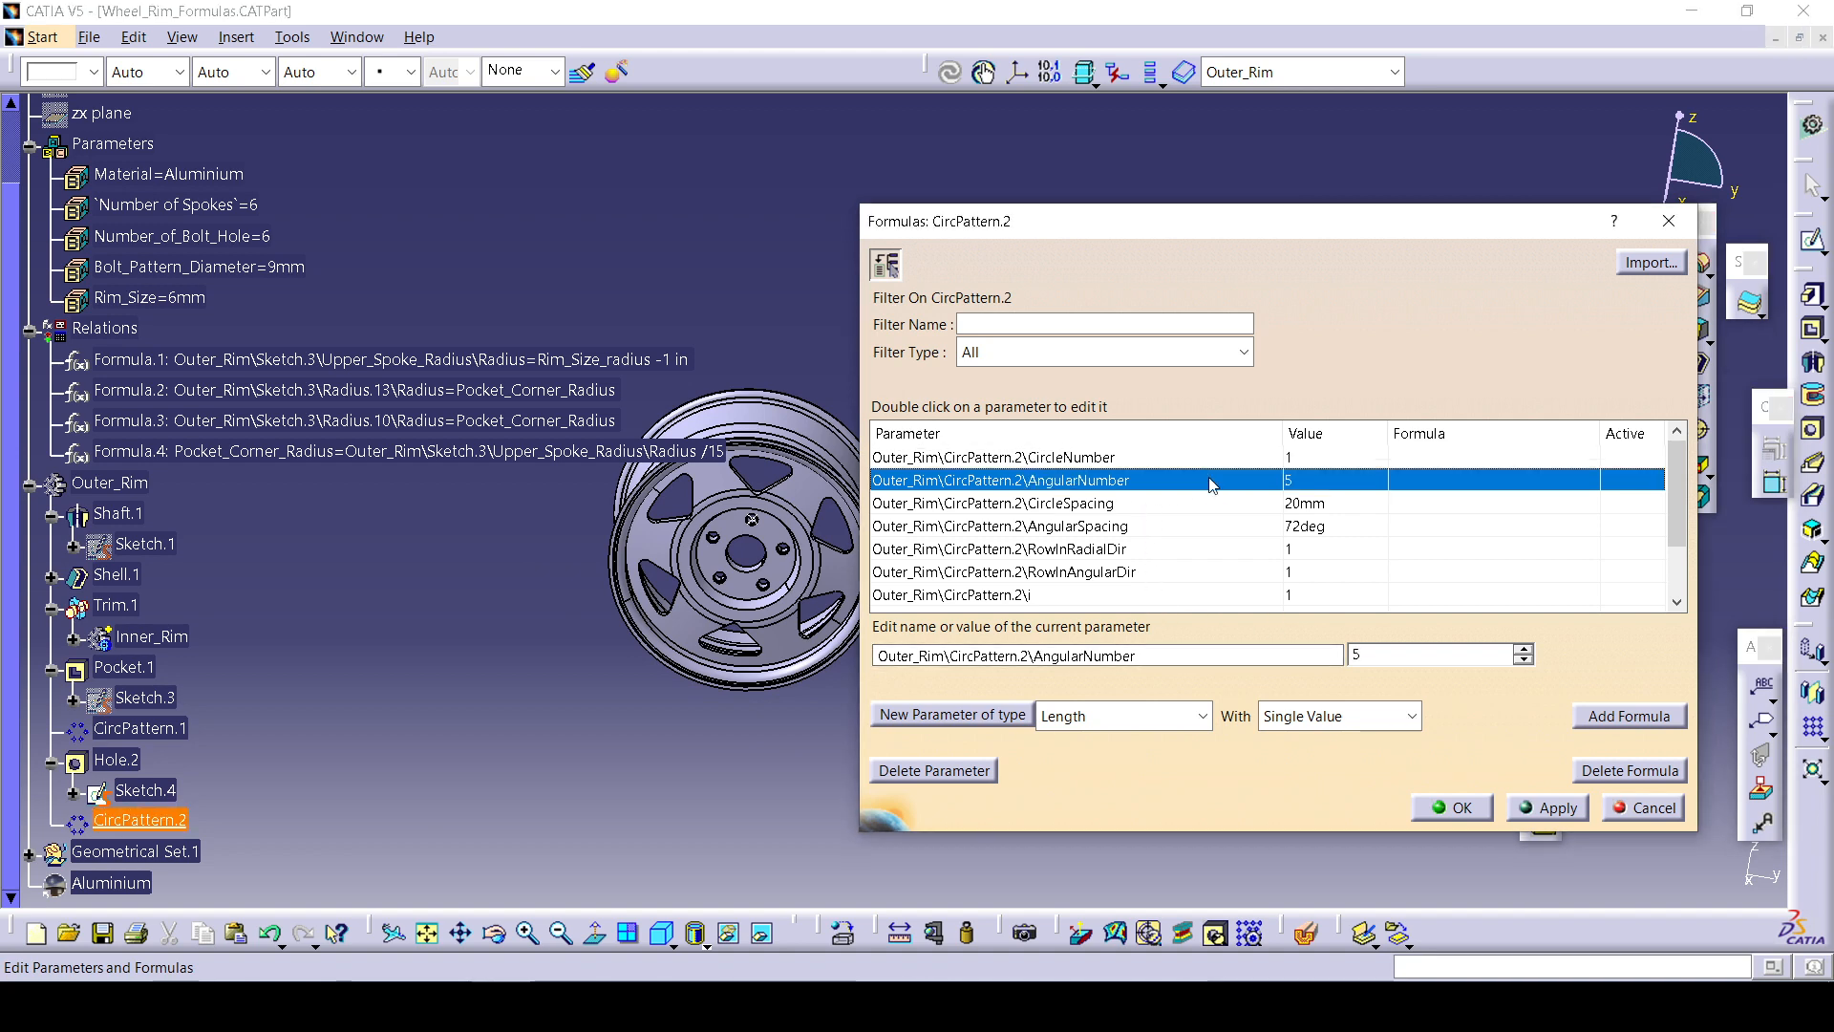
pyautogui.click(1632, 718)
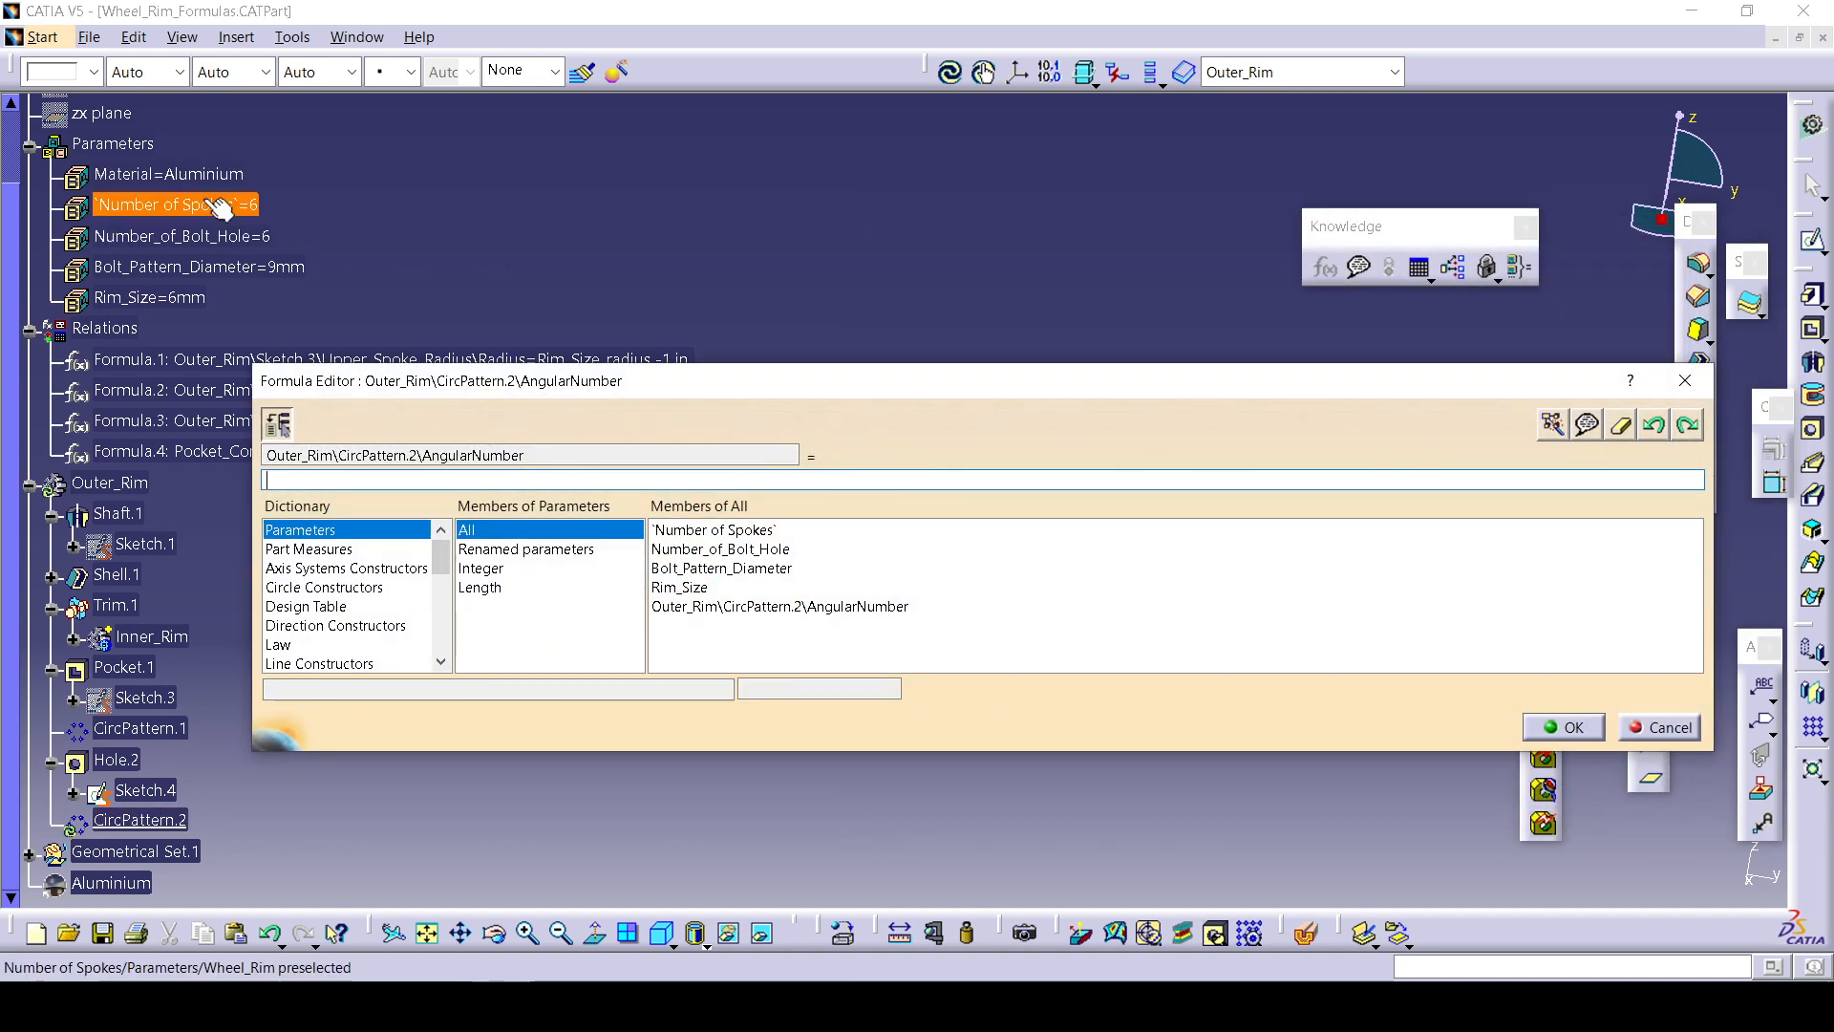
pyautogui.click(220, 208)
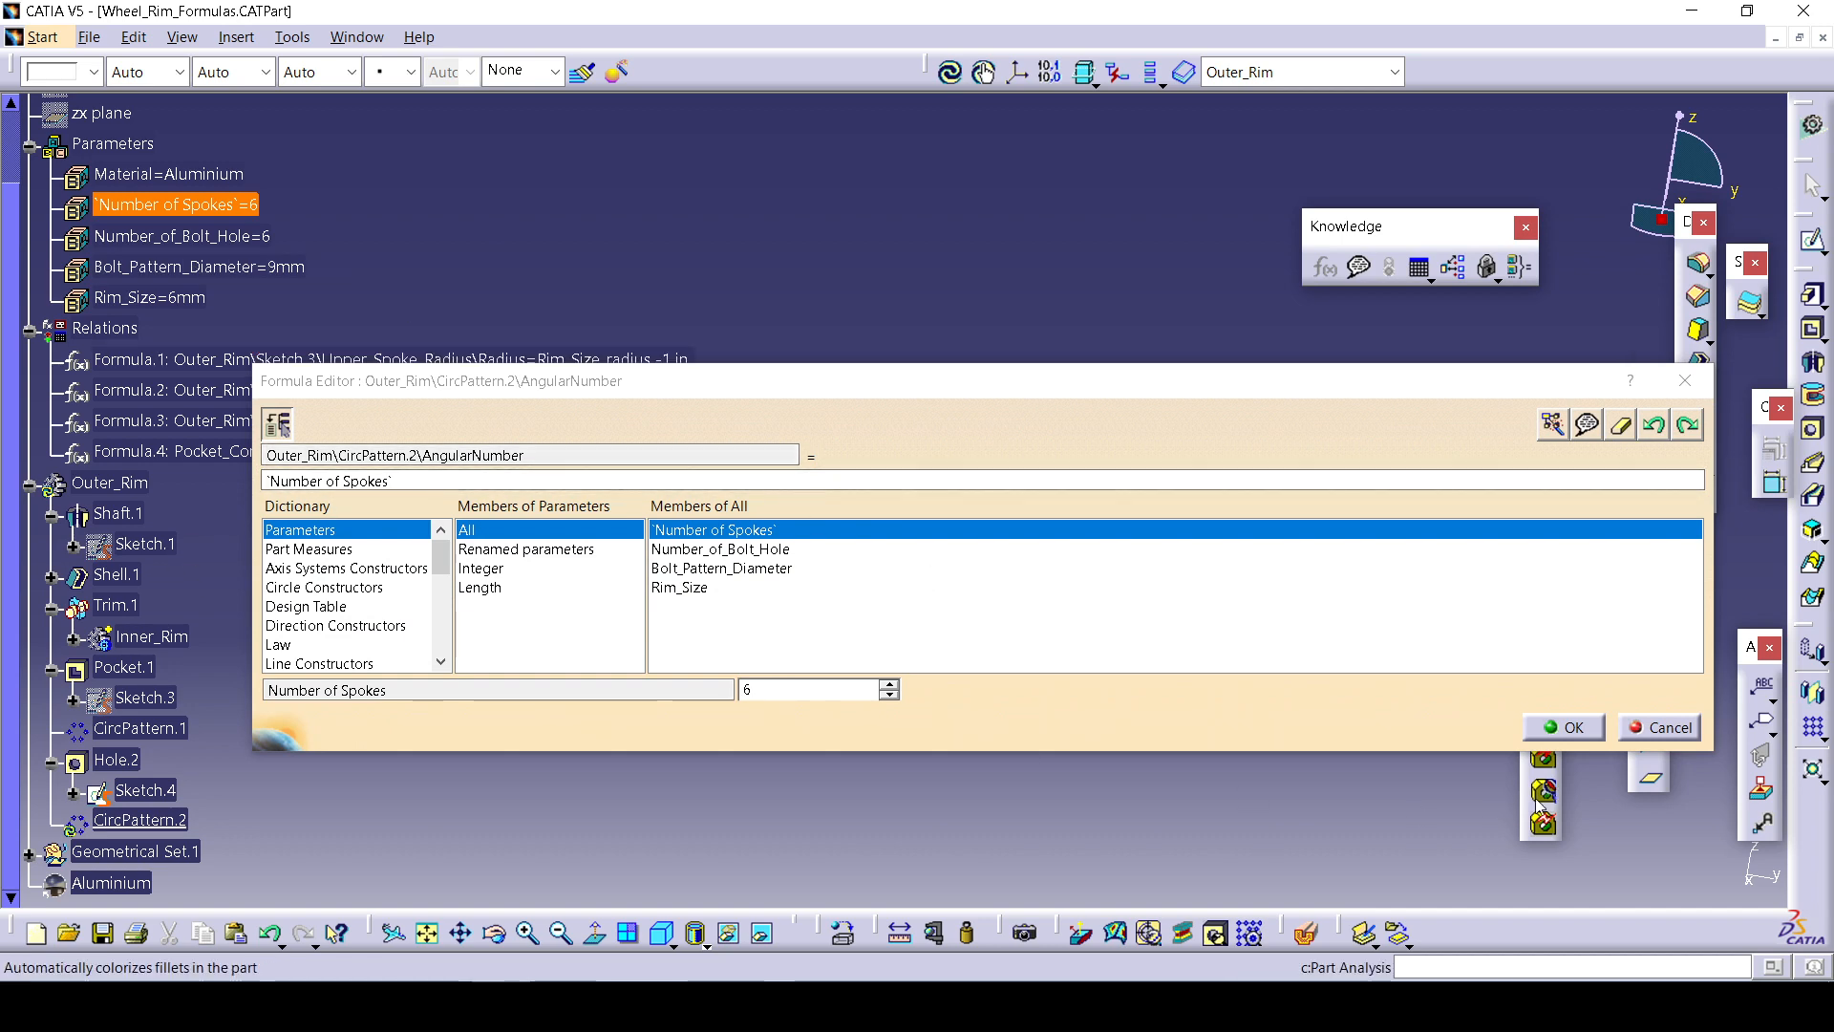
pyautogui.click(1595, 729)
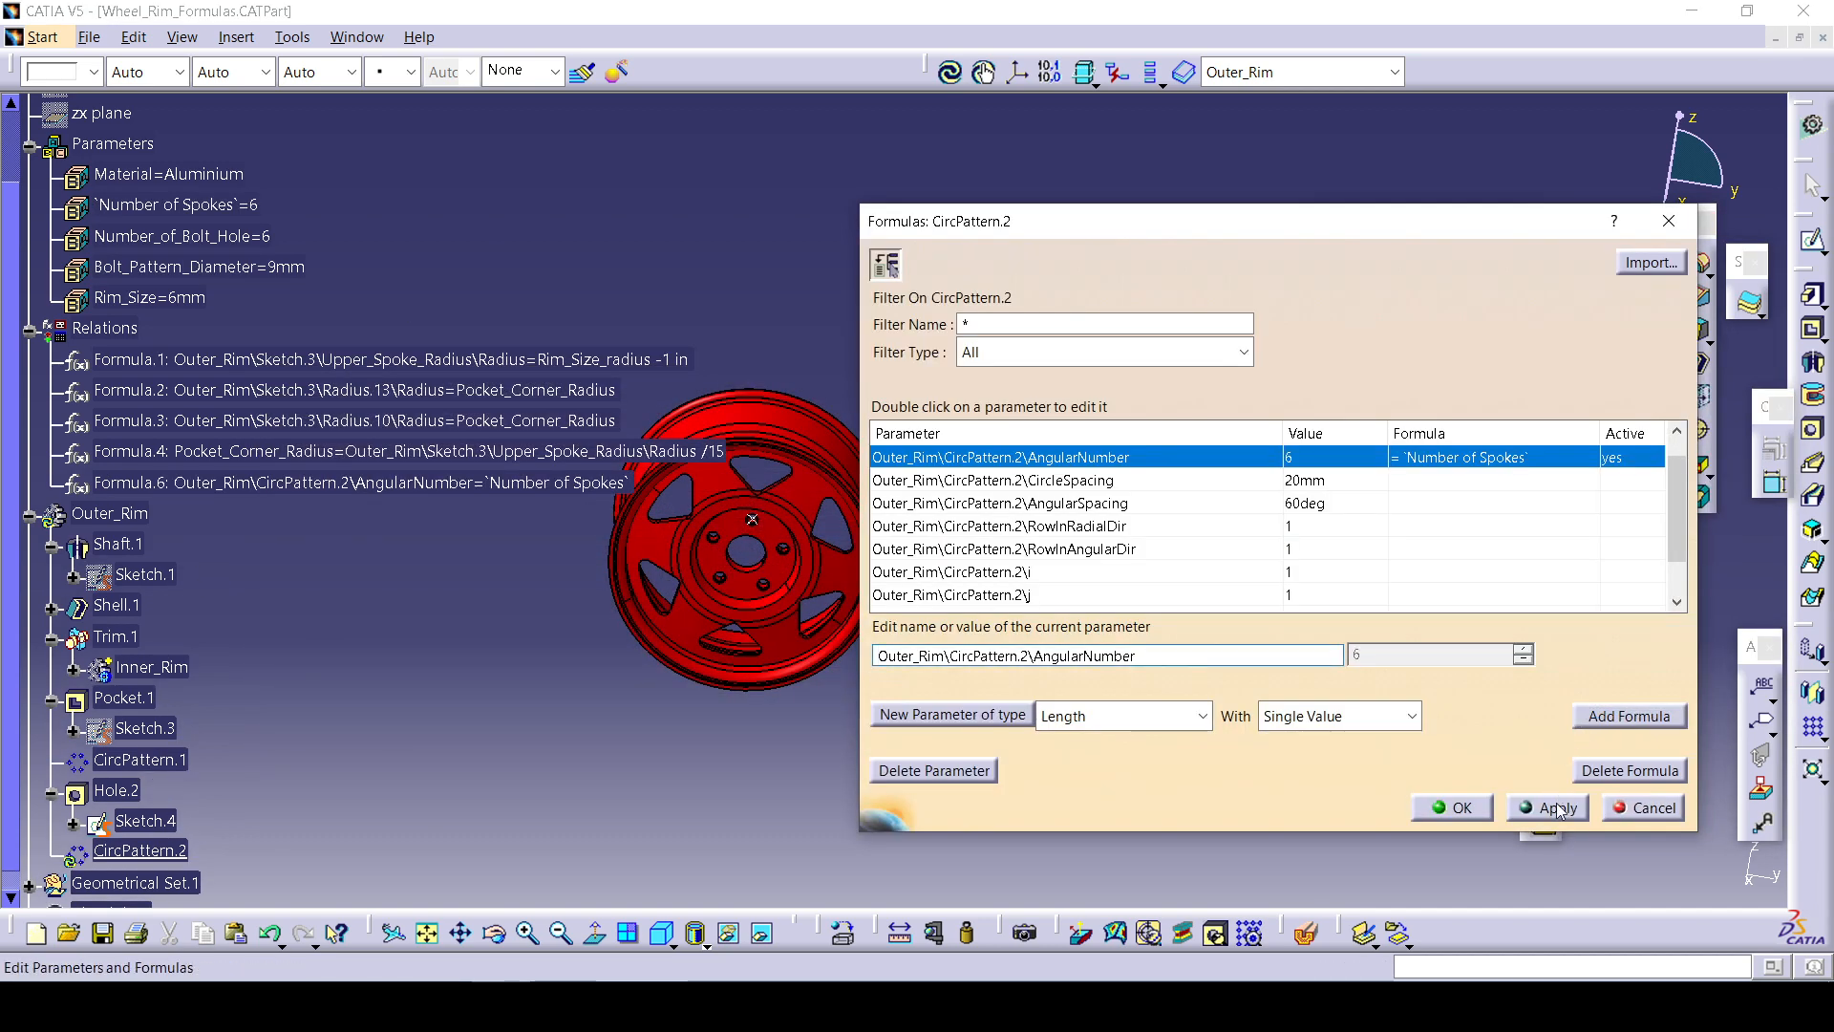
pyautogui.click(1557, 810)
pyautogui.click(1459, 810)
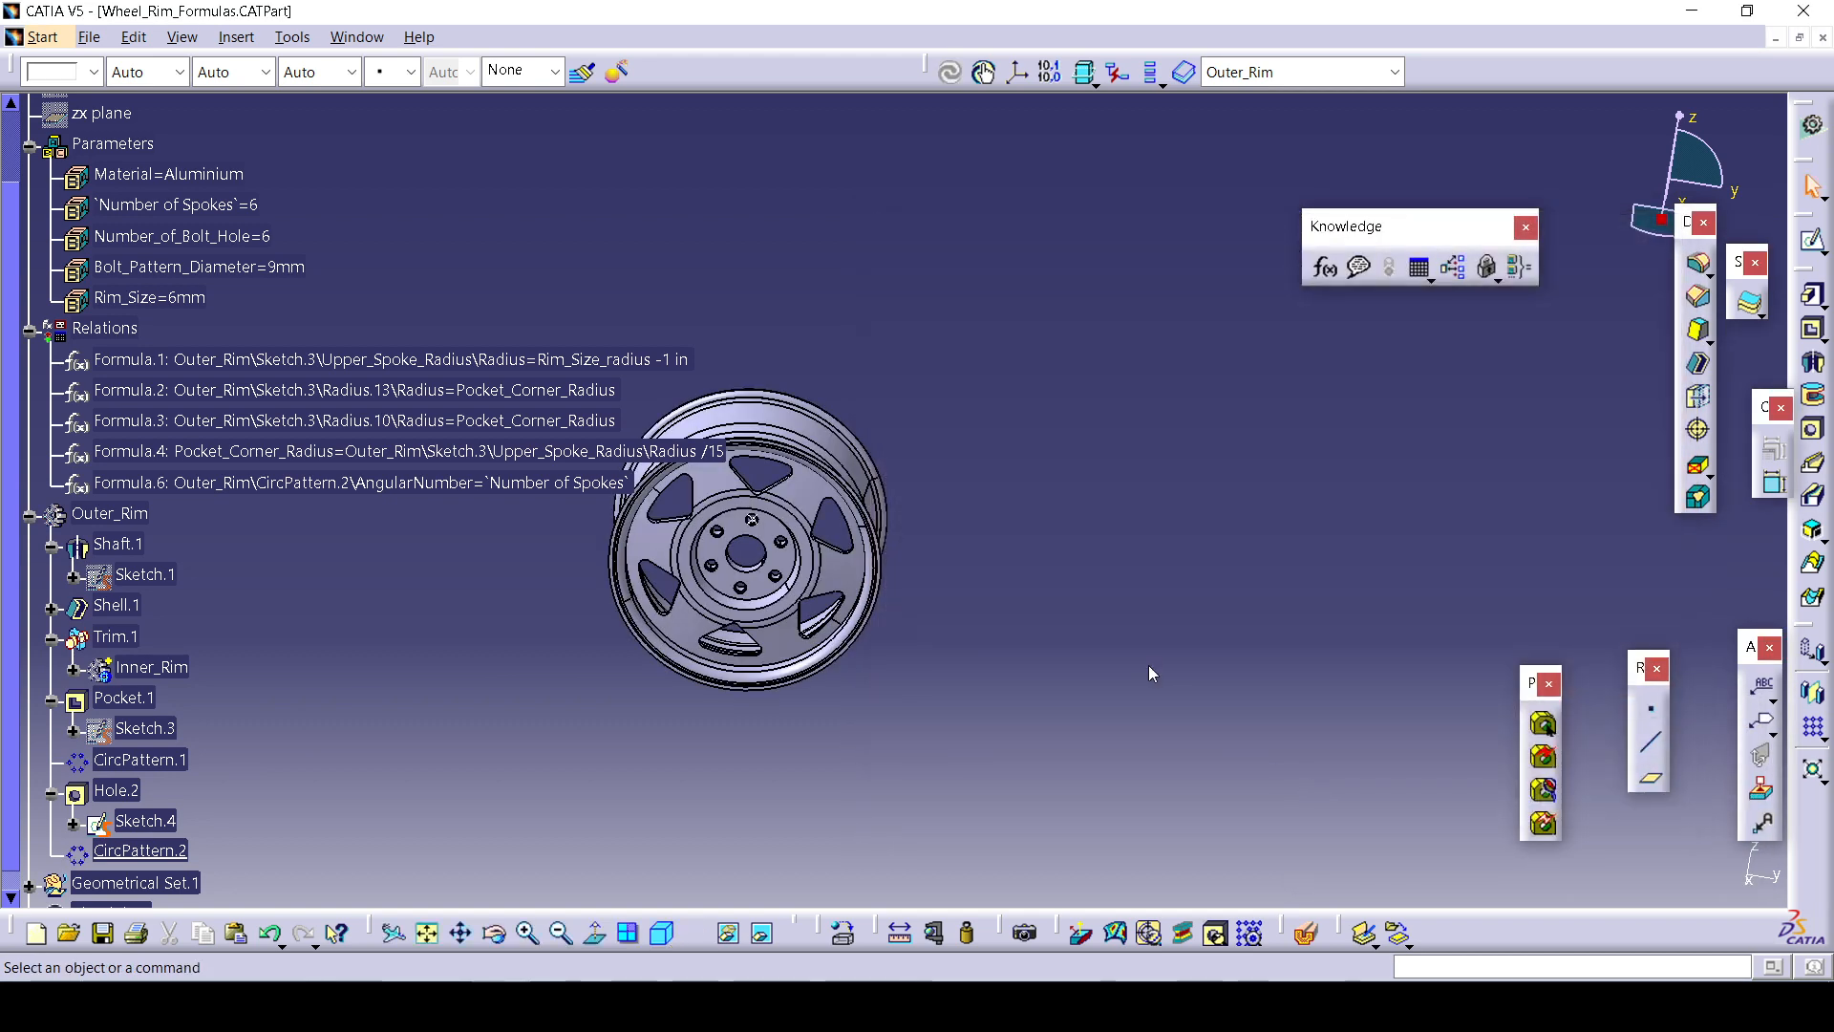
# Try Number of Spokes at 7, and undo that change together with the CircPattern.2 AngularNumber formula.
pyautogui.doubleClick(236, 206)
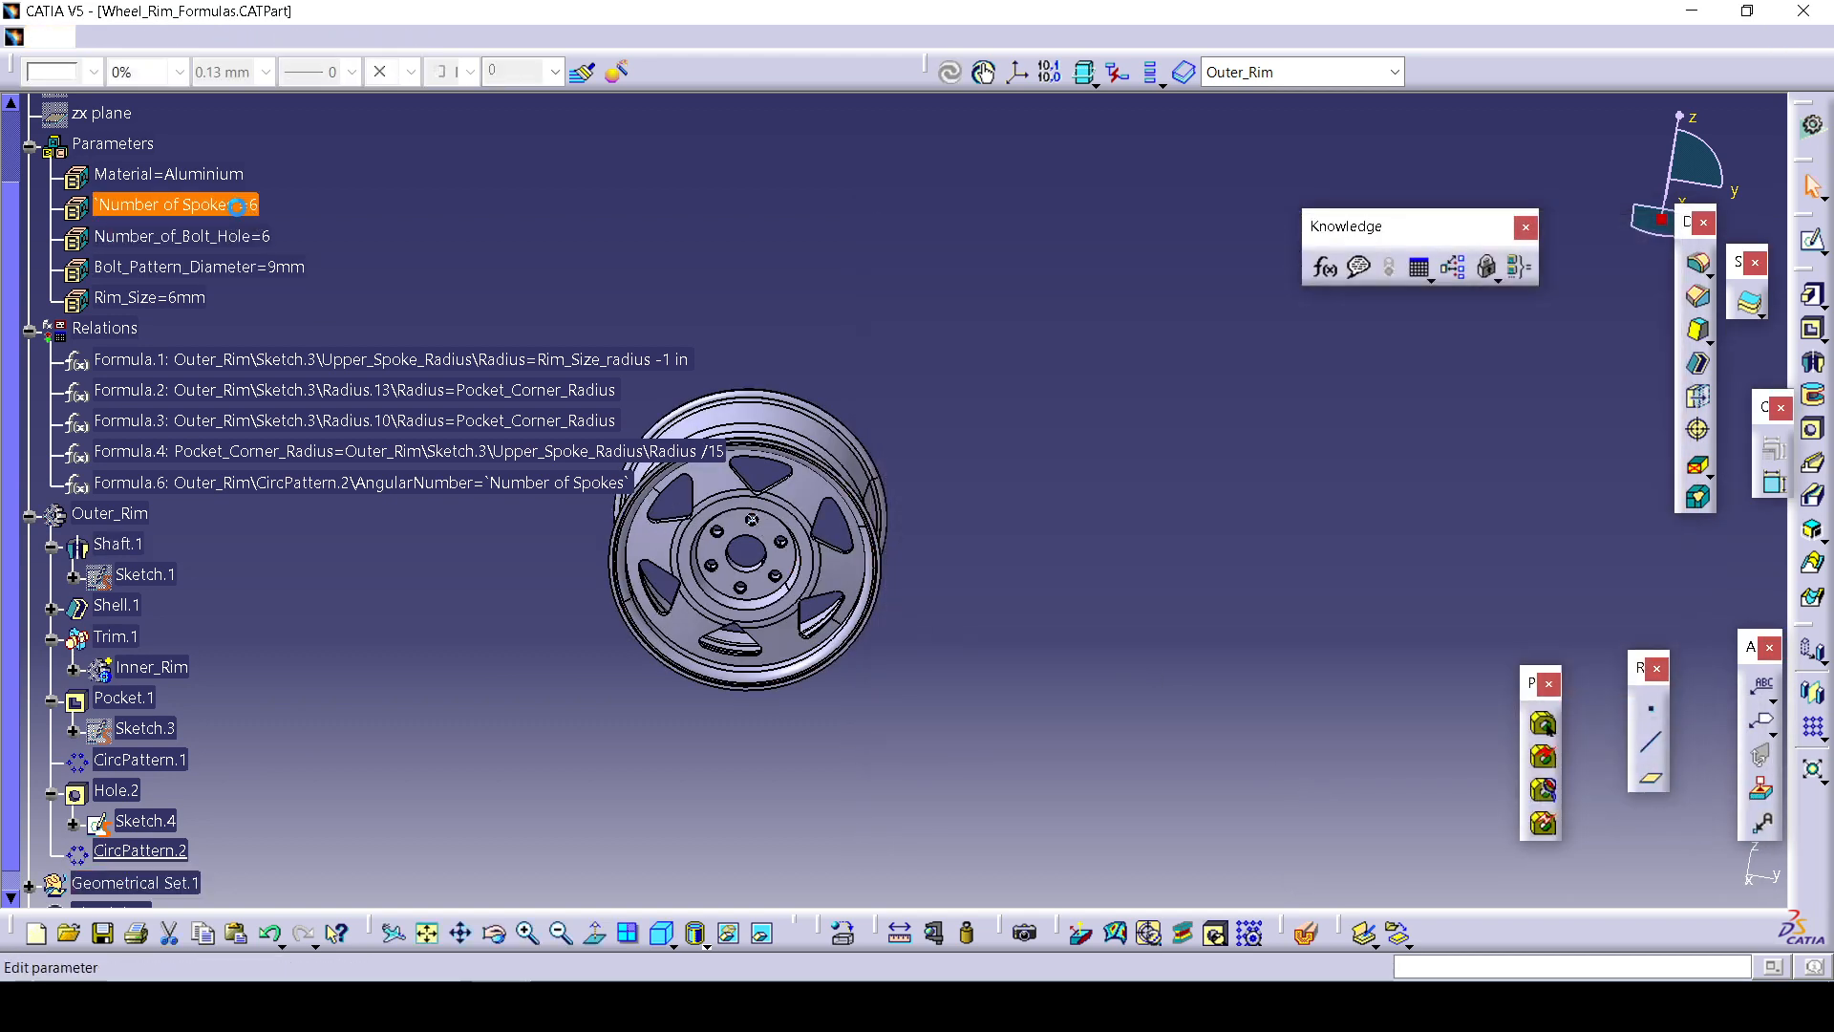
pyautogui.click(638, 261)
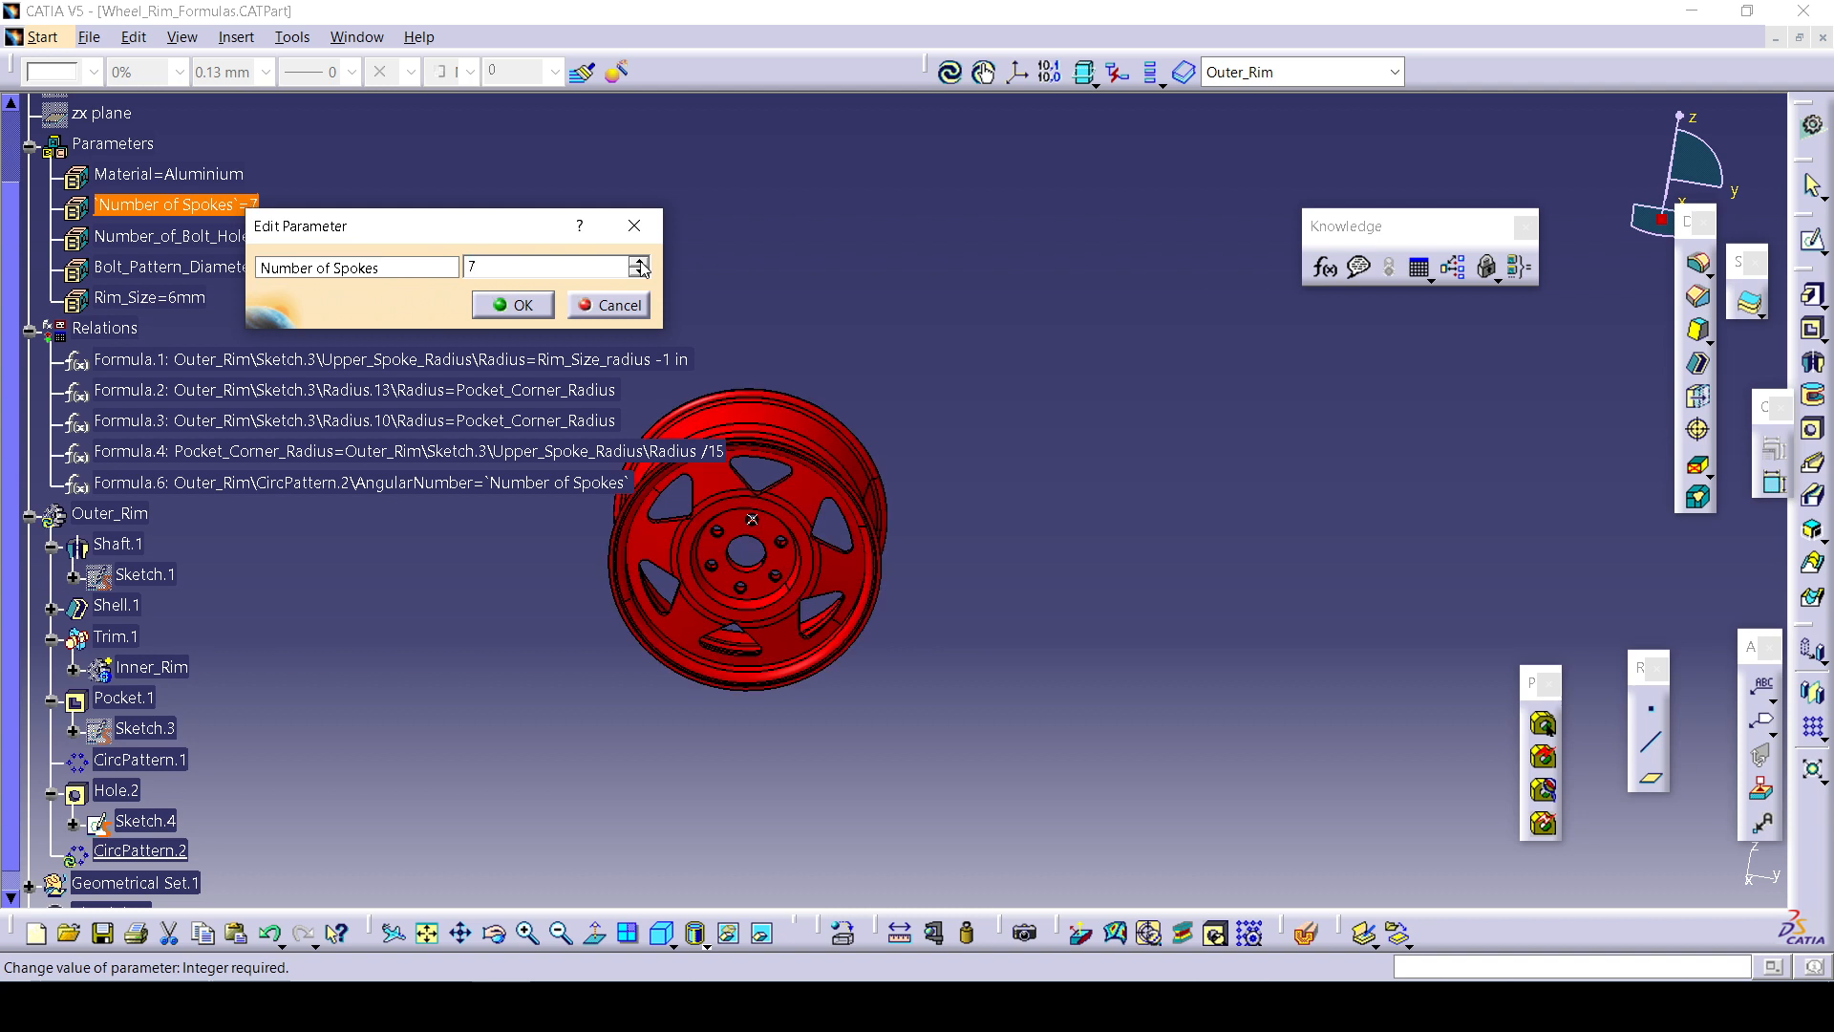
pyautogui.click(511, 306)
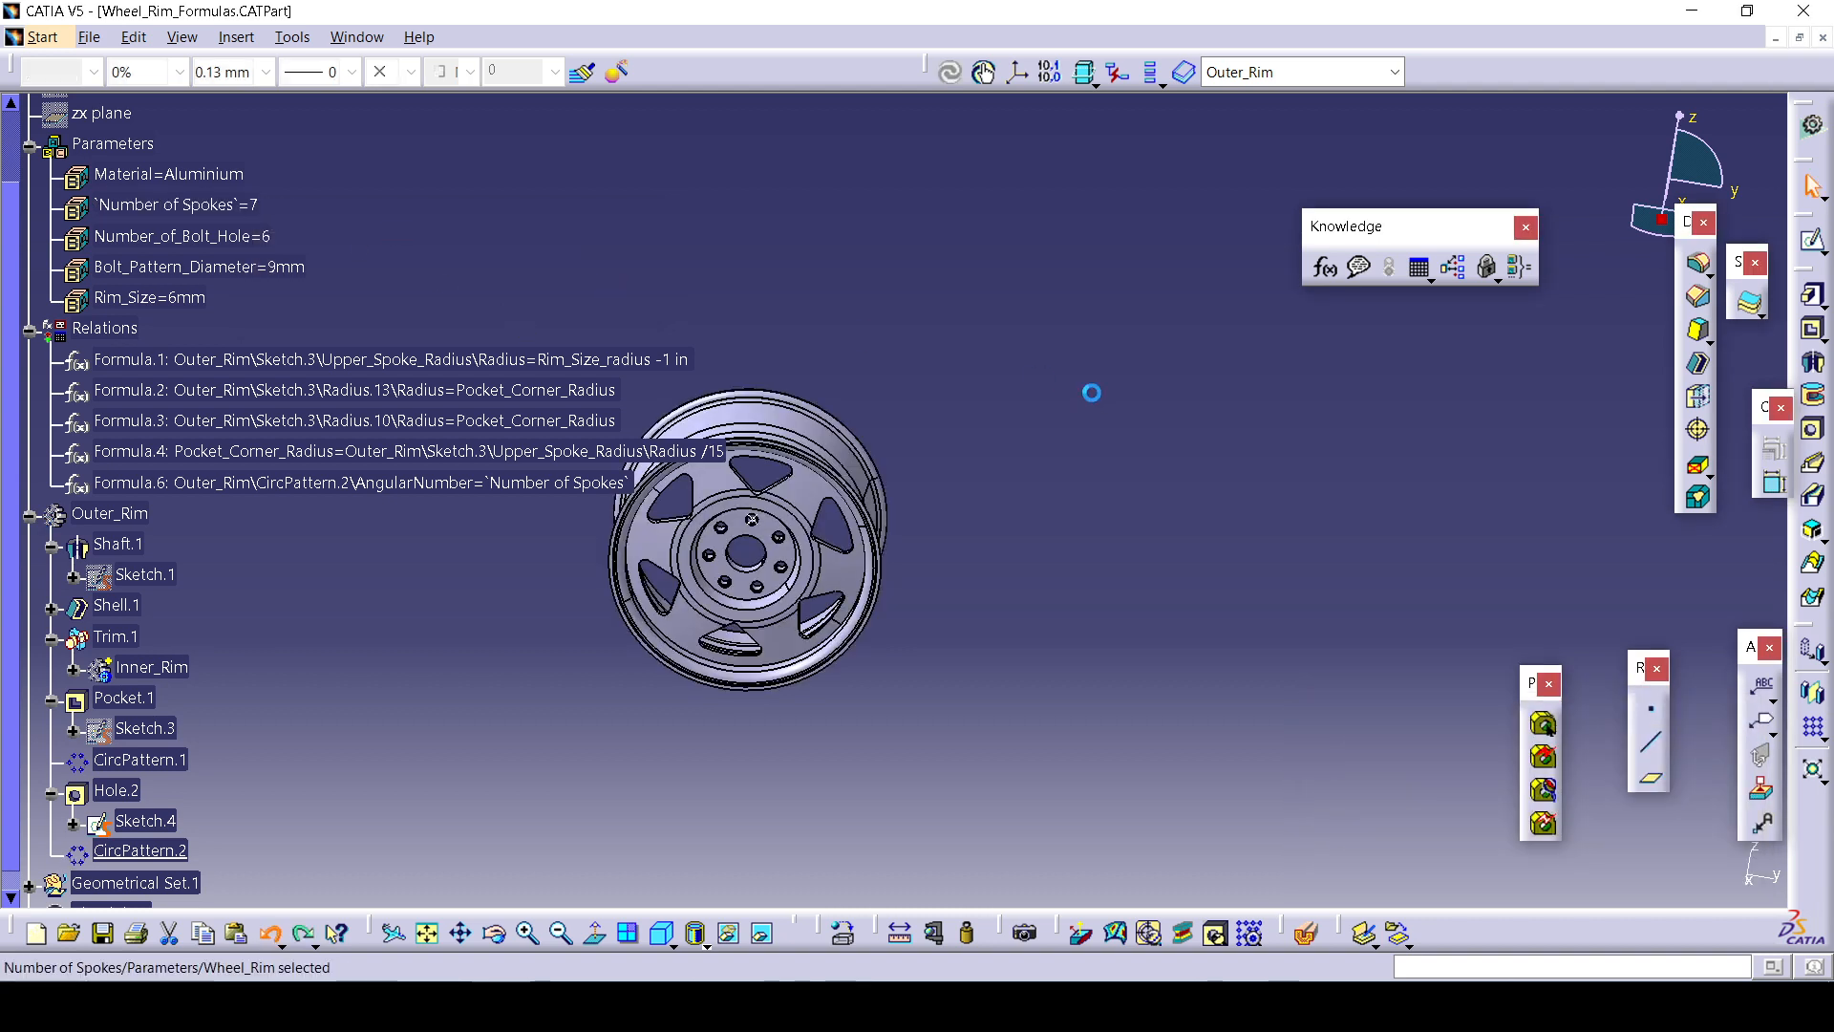
pyautogui.hotkey('ctrl', 'z')
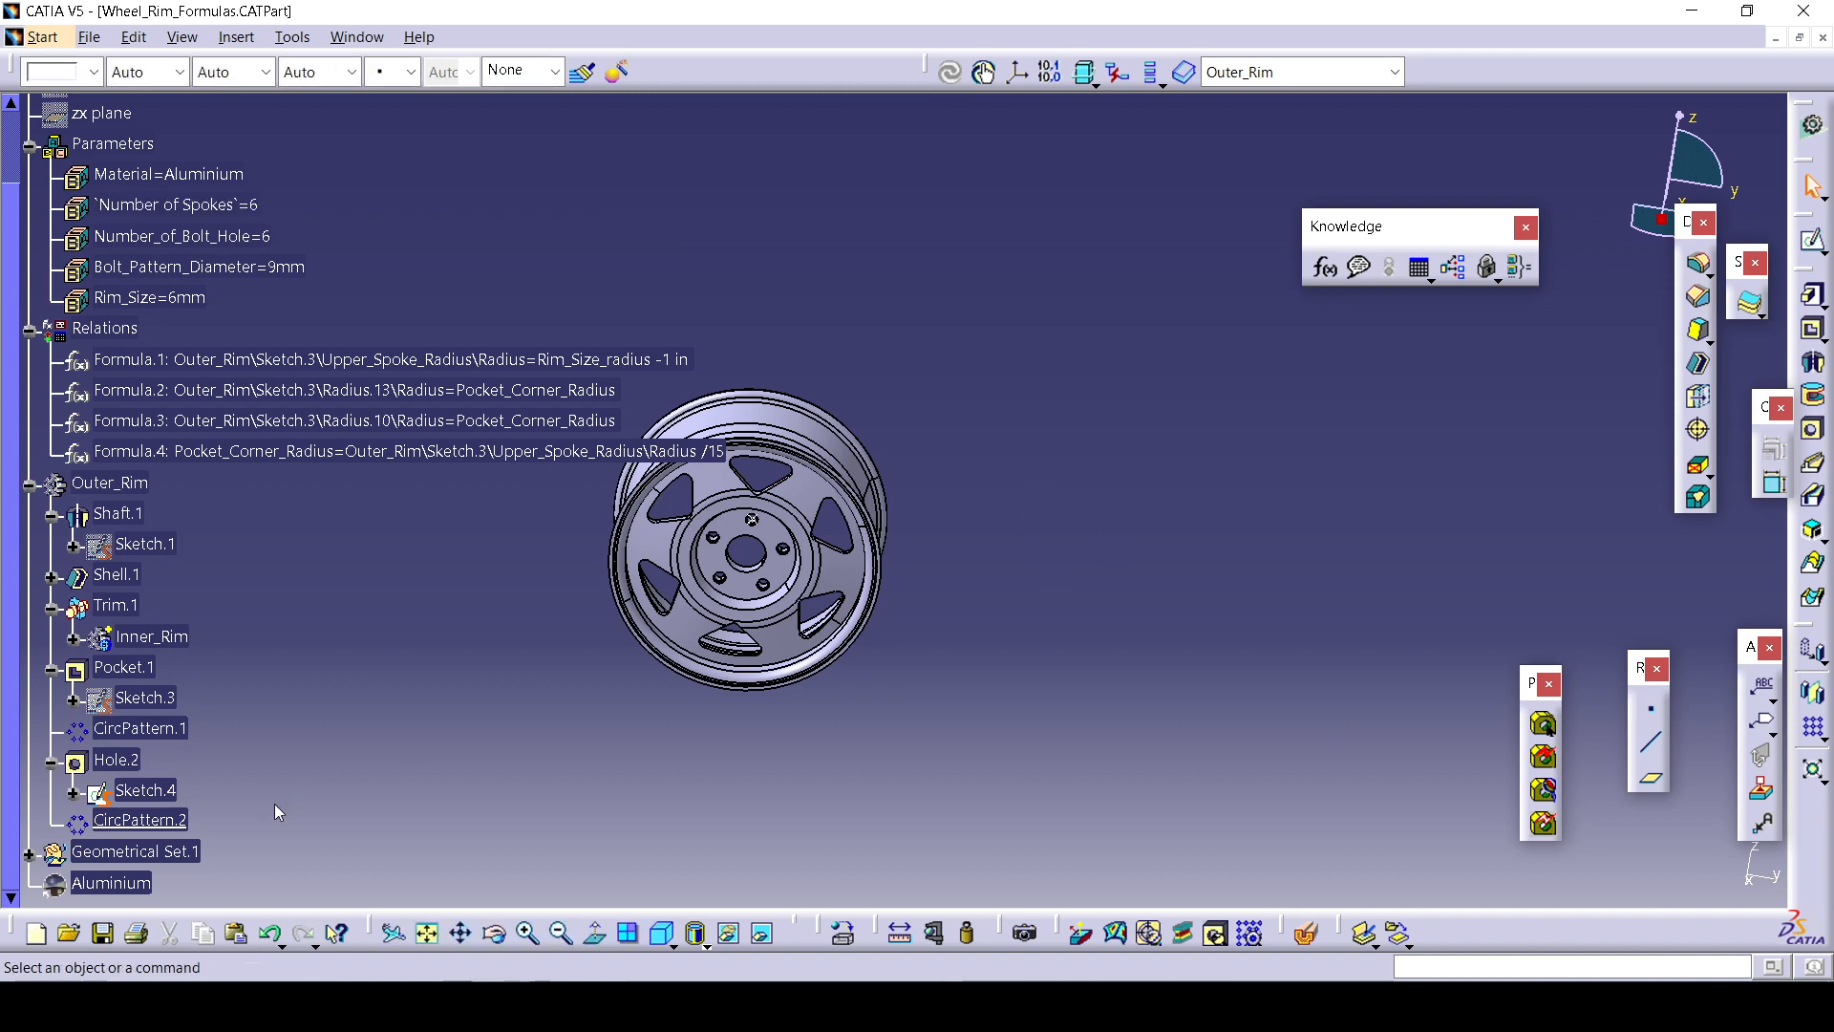
# Add a formula driving the AngularNumber parameter of CircPattern.1 with Number of Spokes and apply it.
pyautogui.click(1325, 270)
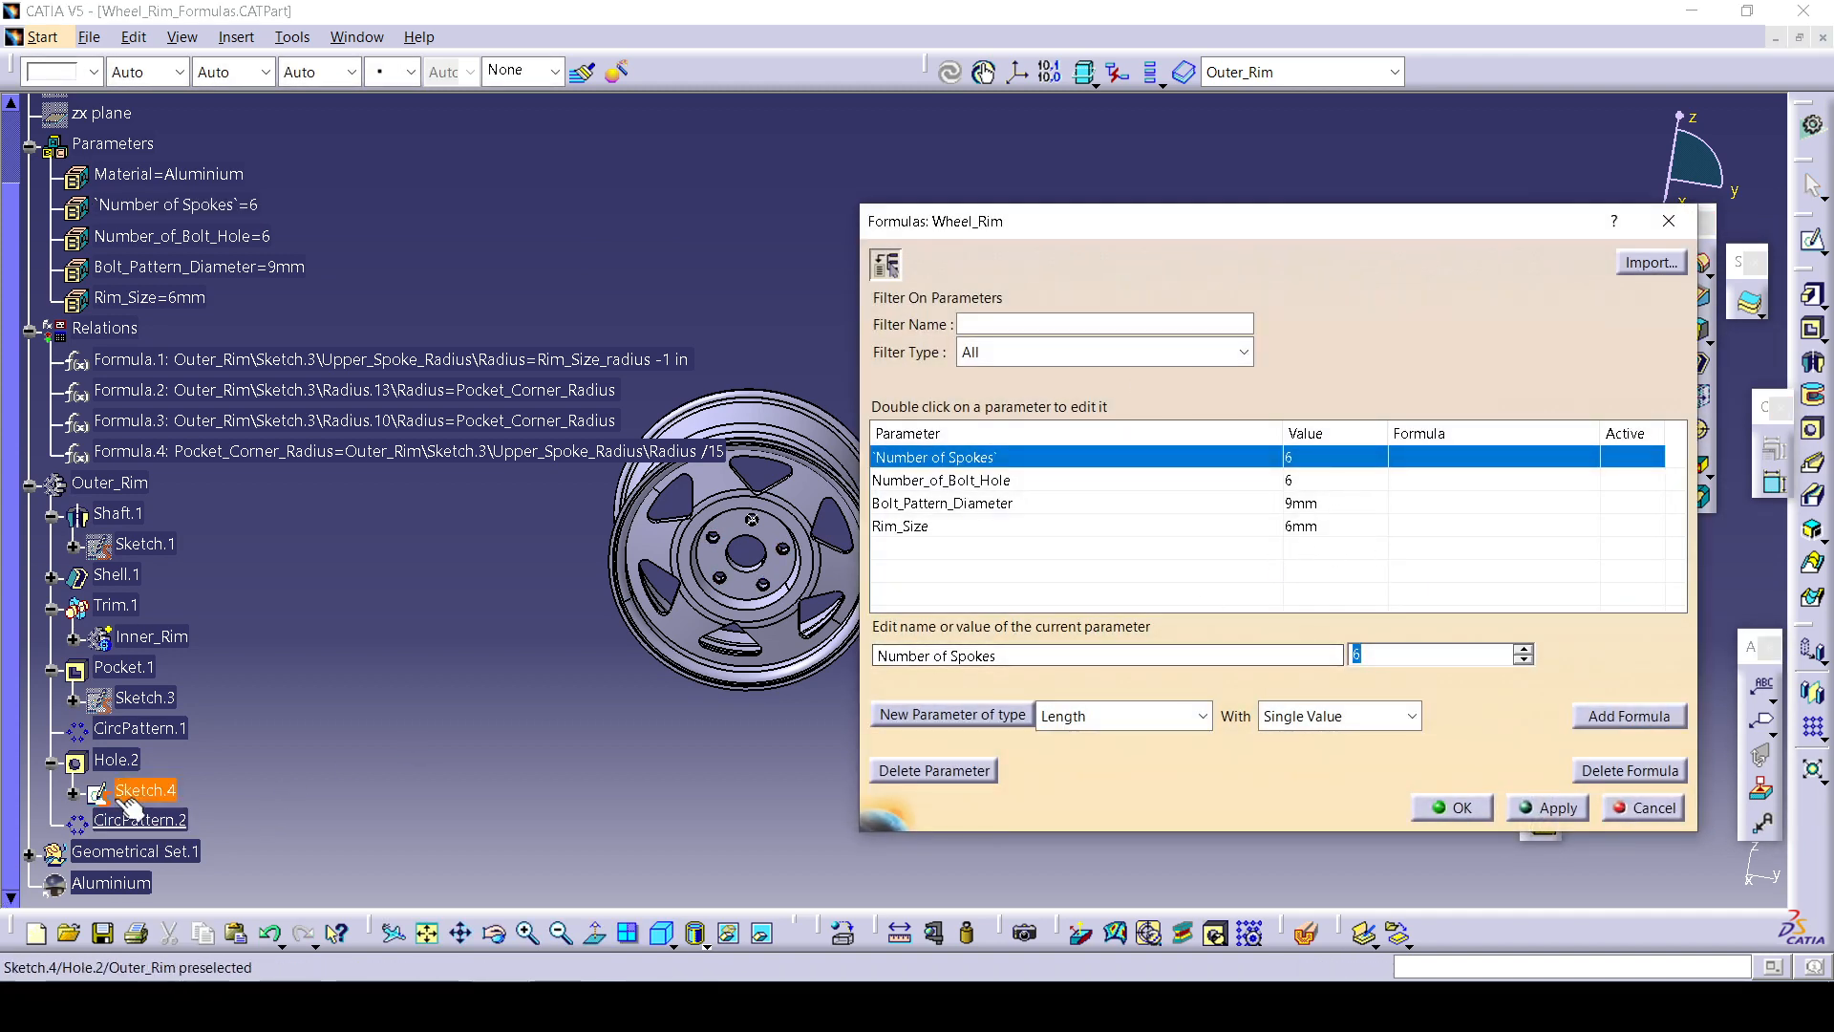
pyautogui.click(140, 728)
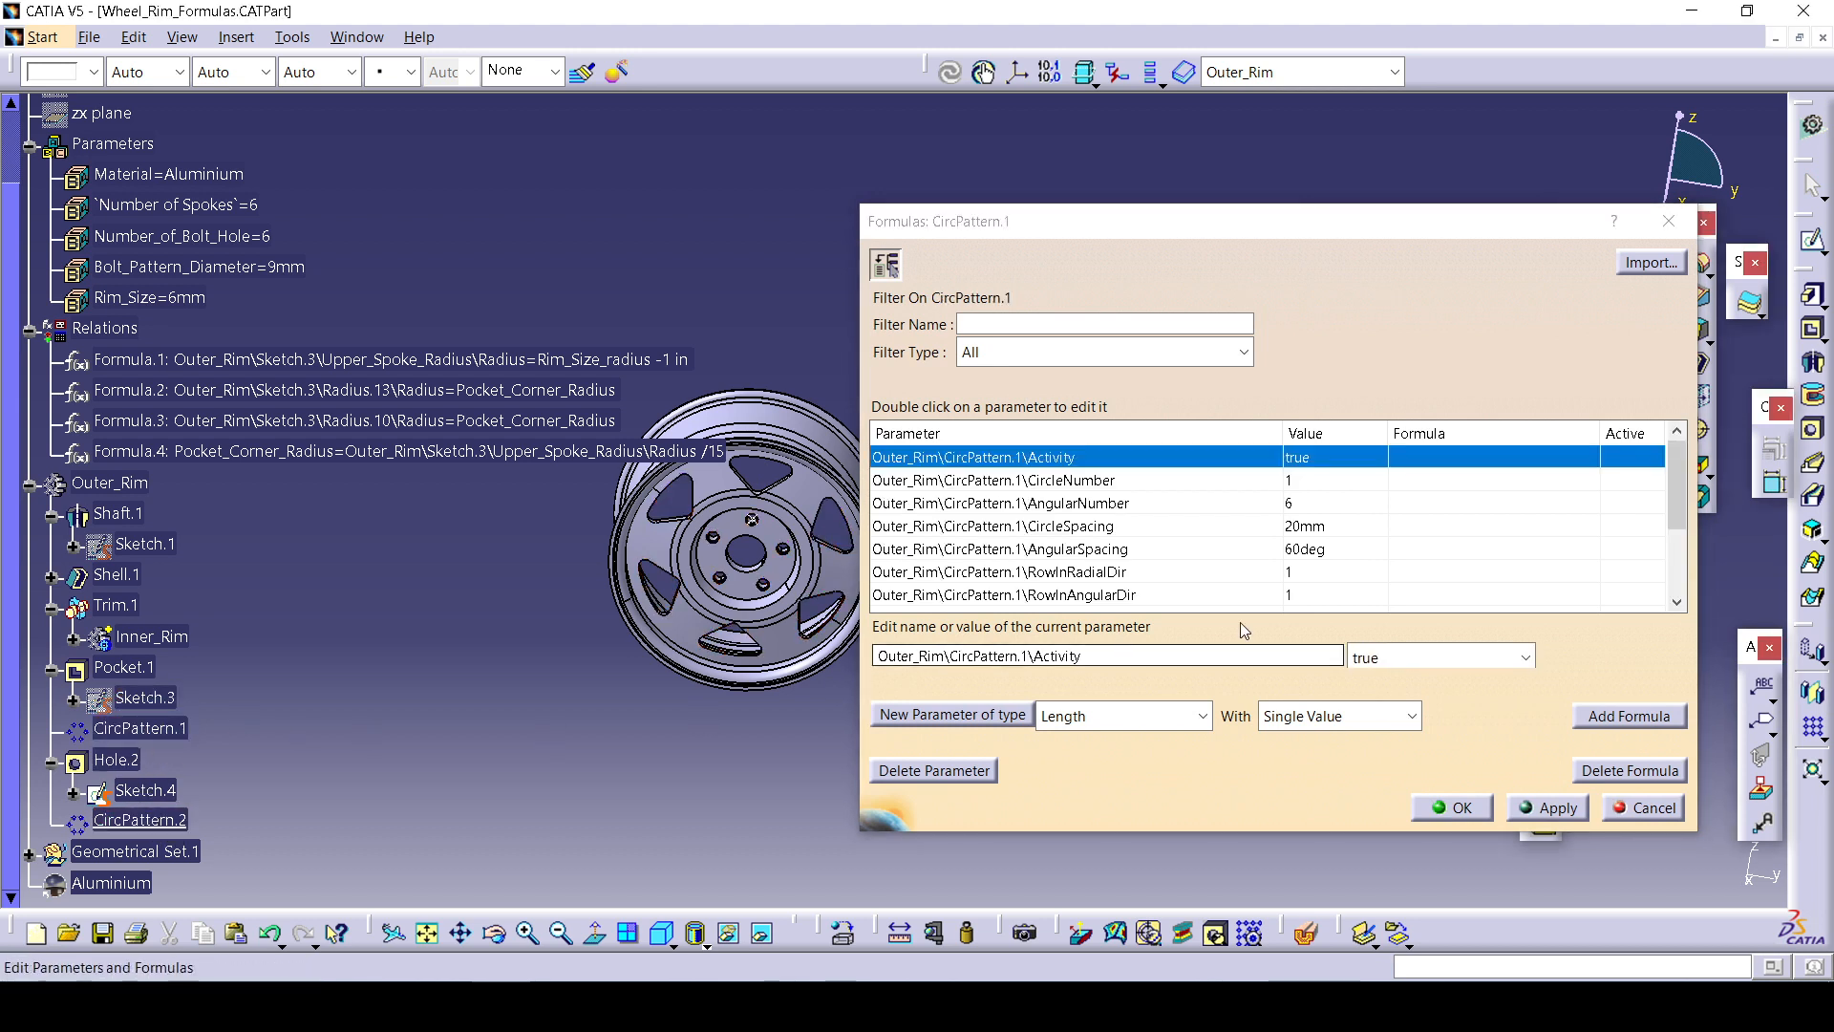
pyautogui.click(1215, 505)
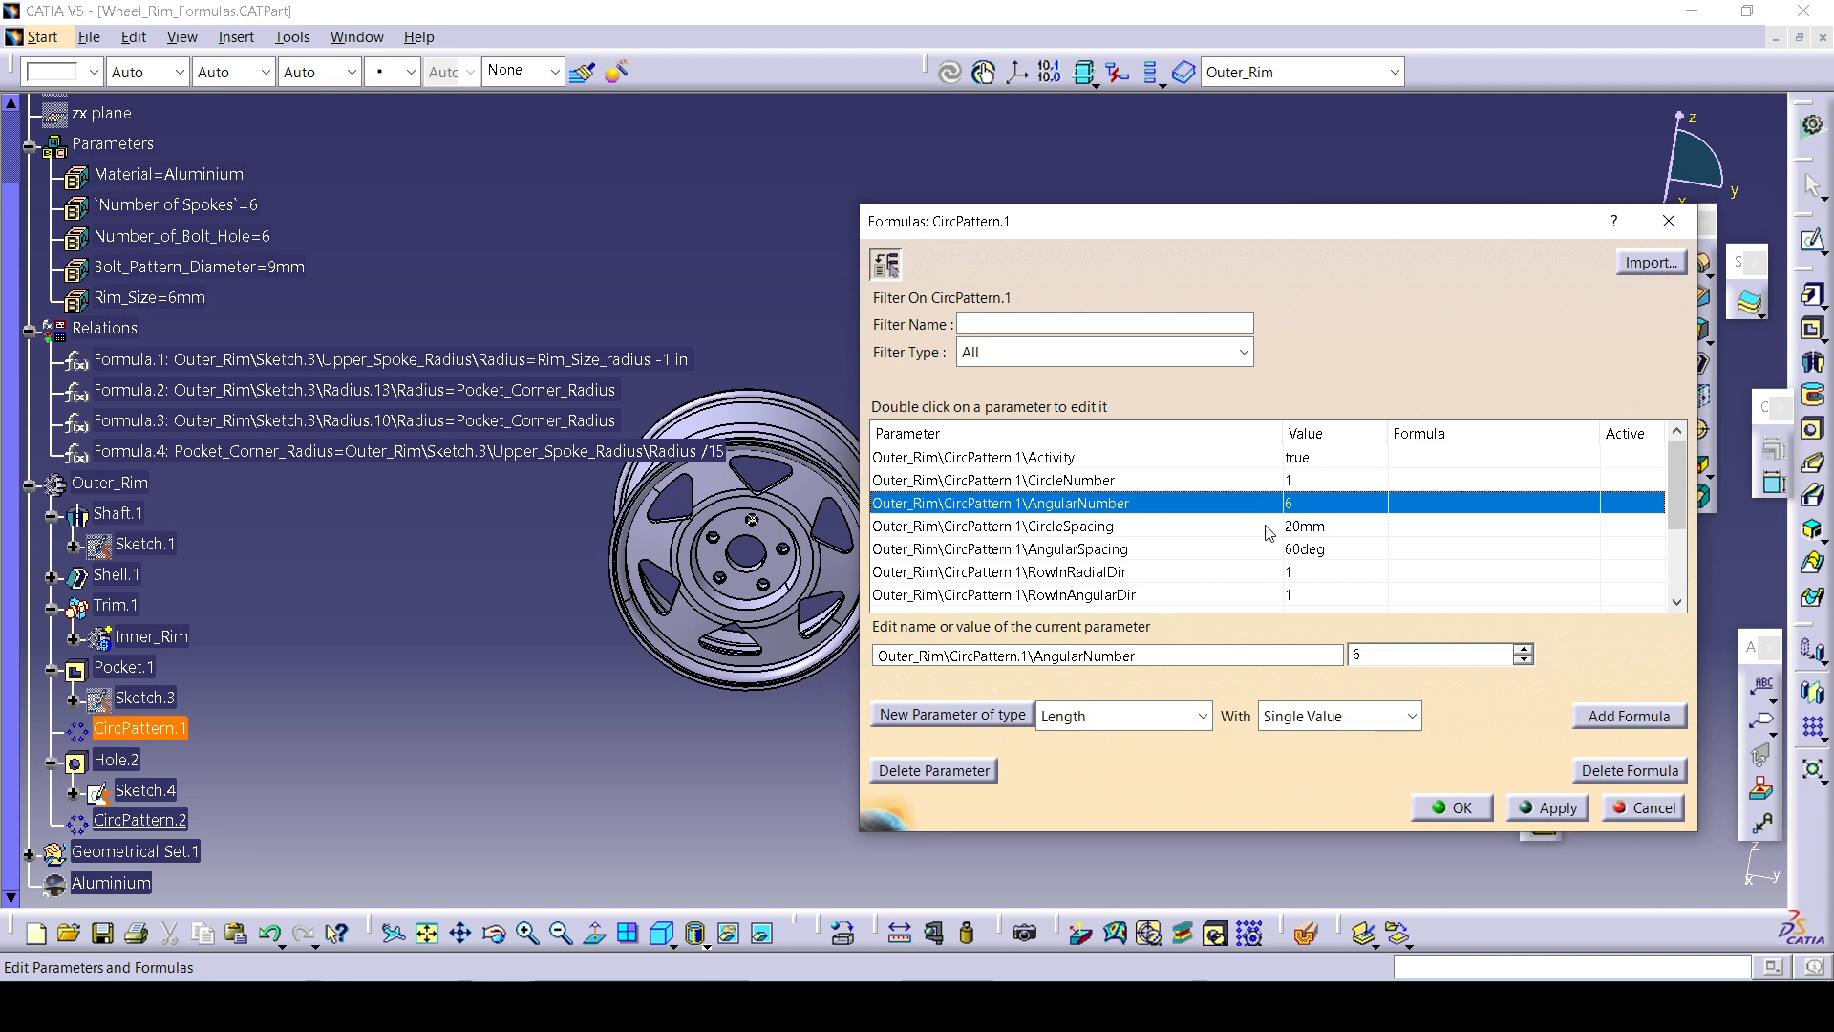
pyautogui.click(1635, 728)
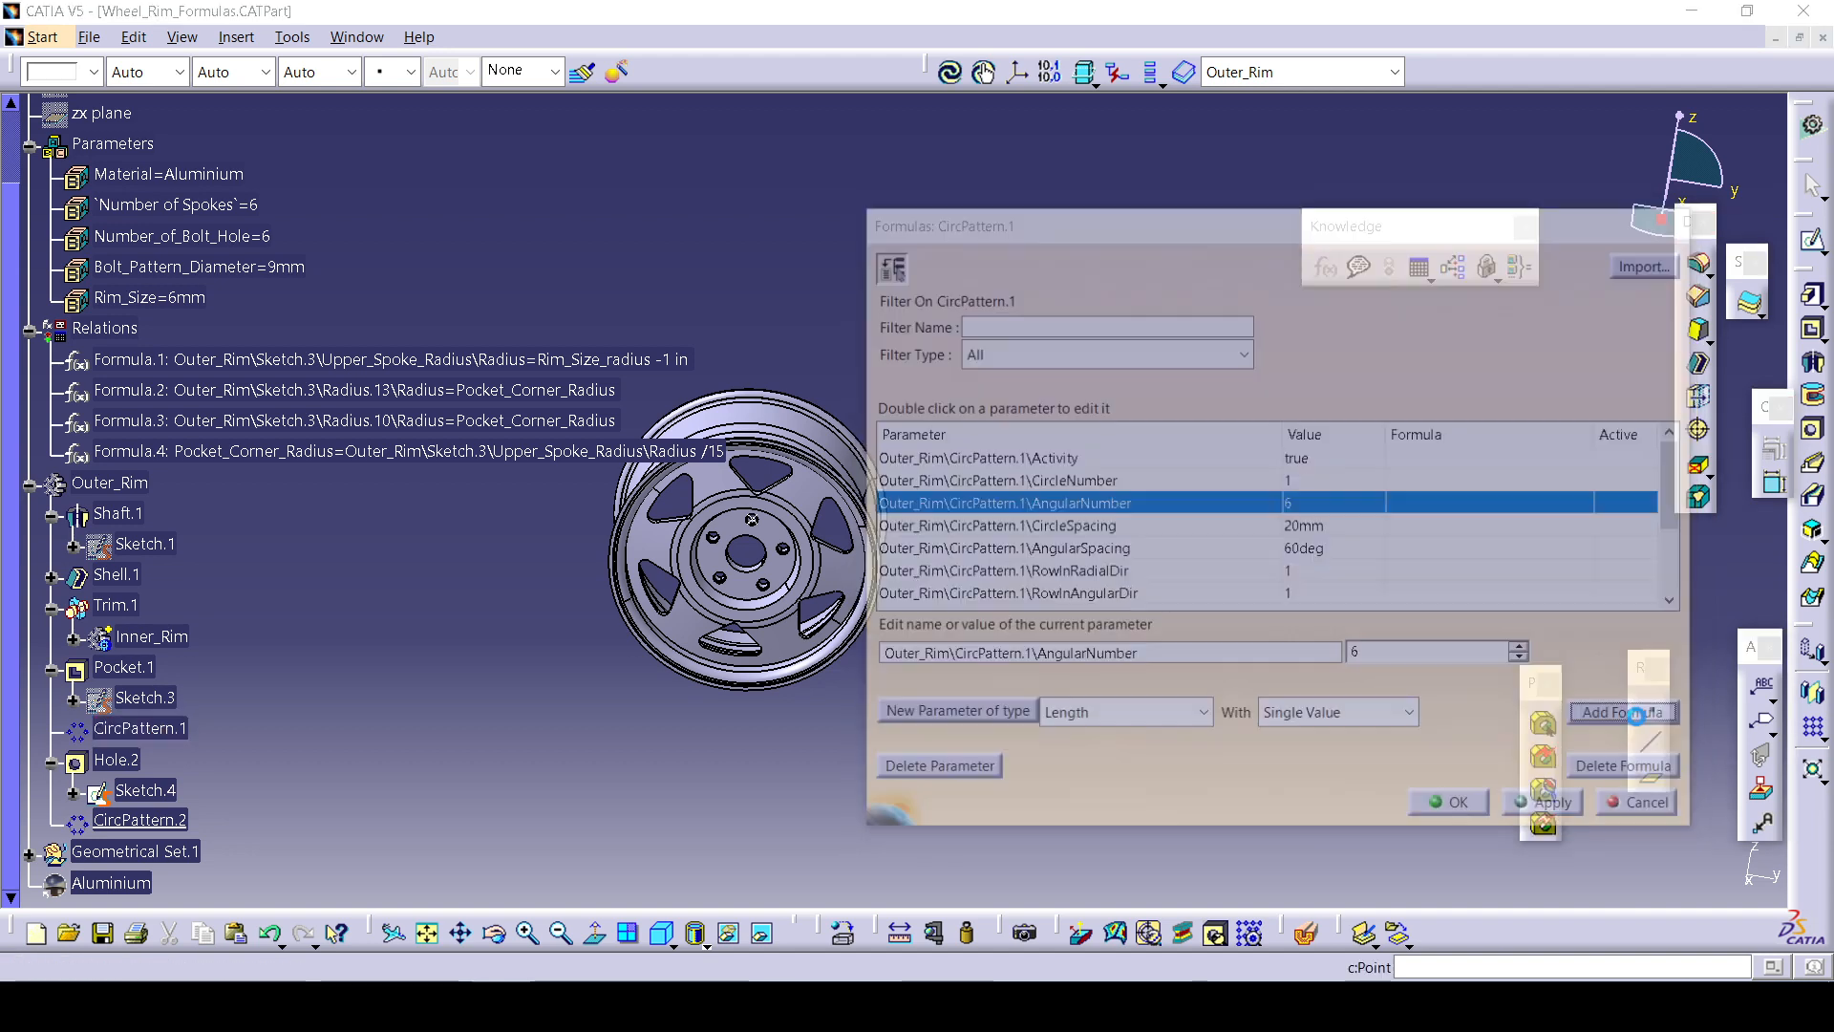
pyautogui.click(201, 209)
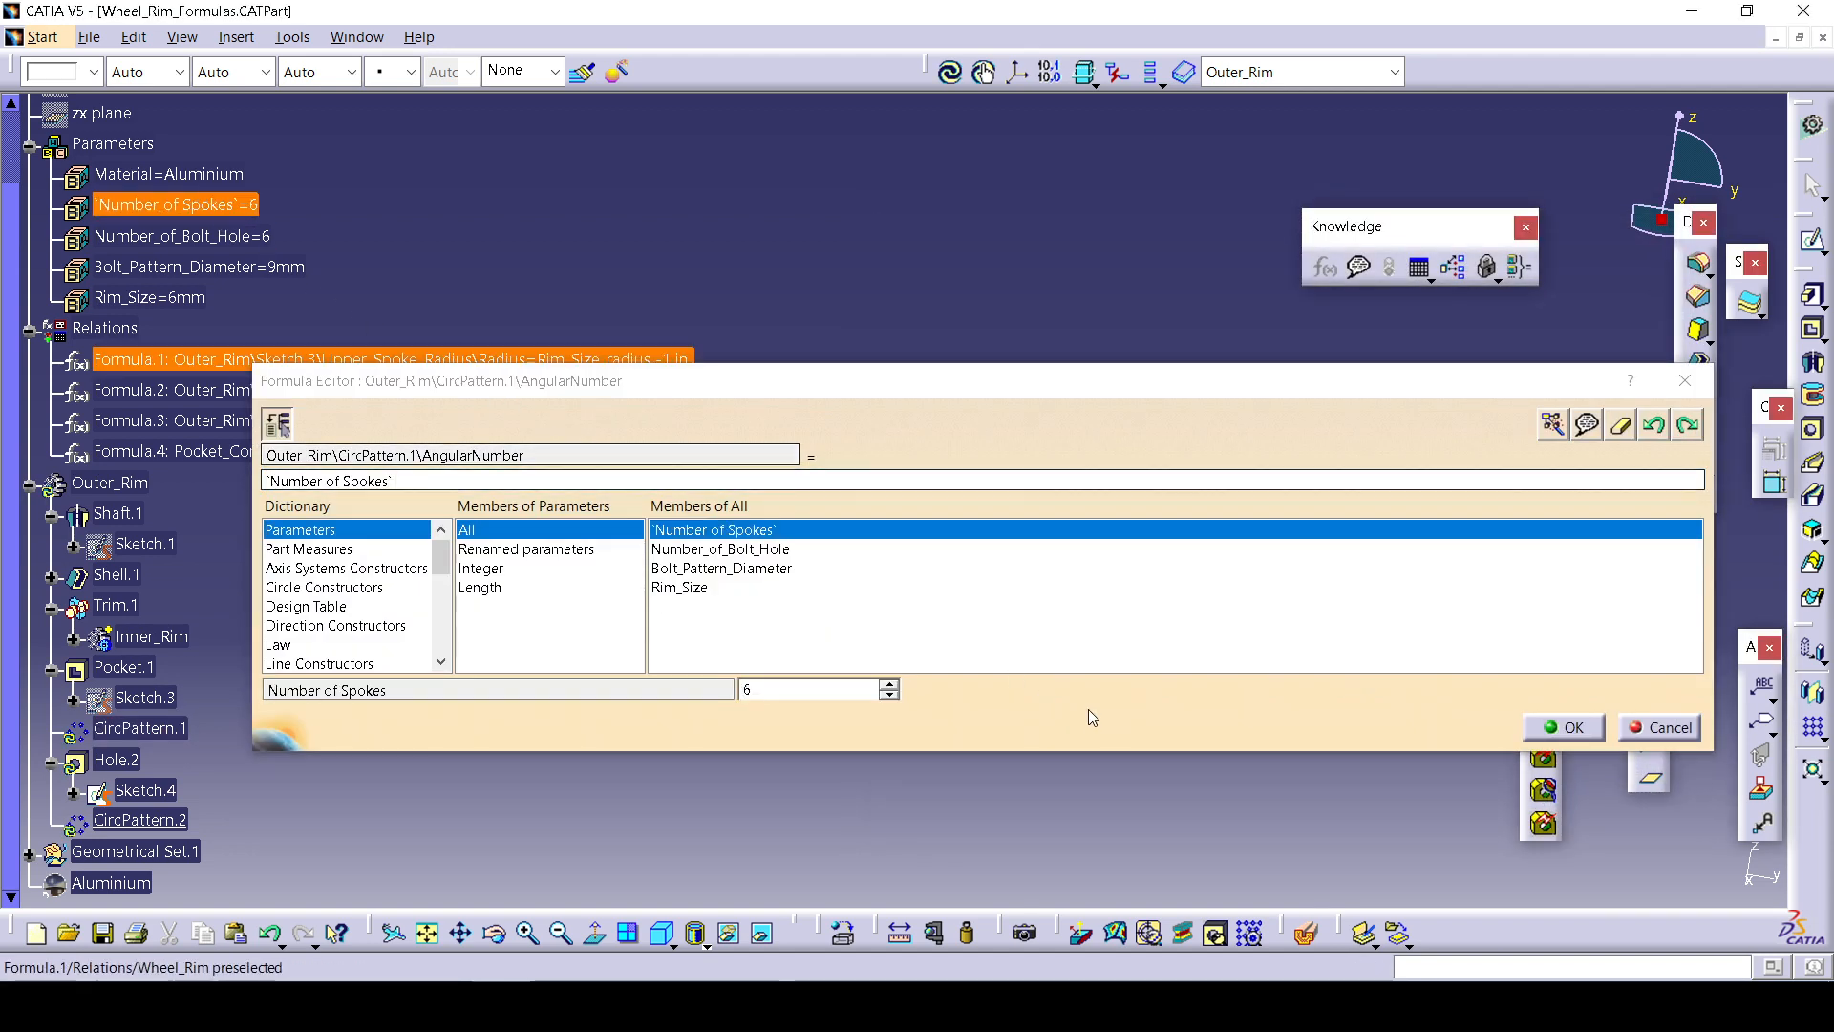
pyautogui.click(1567, 728)
pyautogui.click(1547, 807)
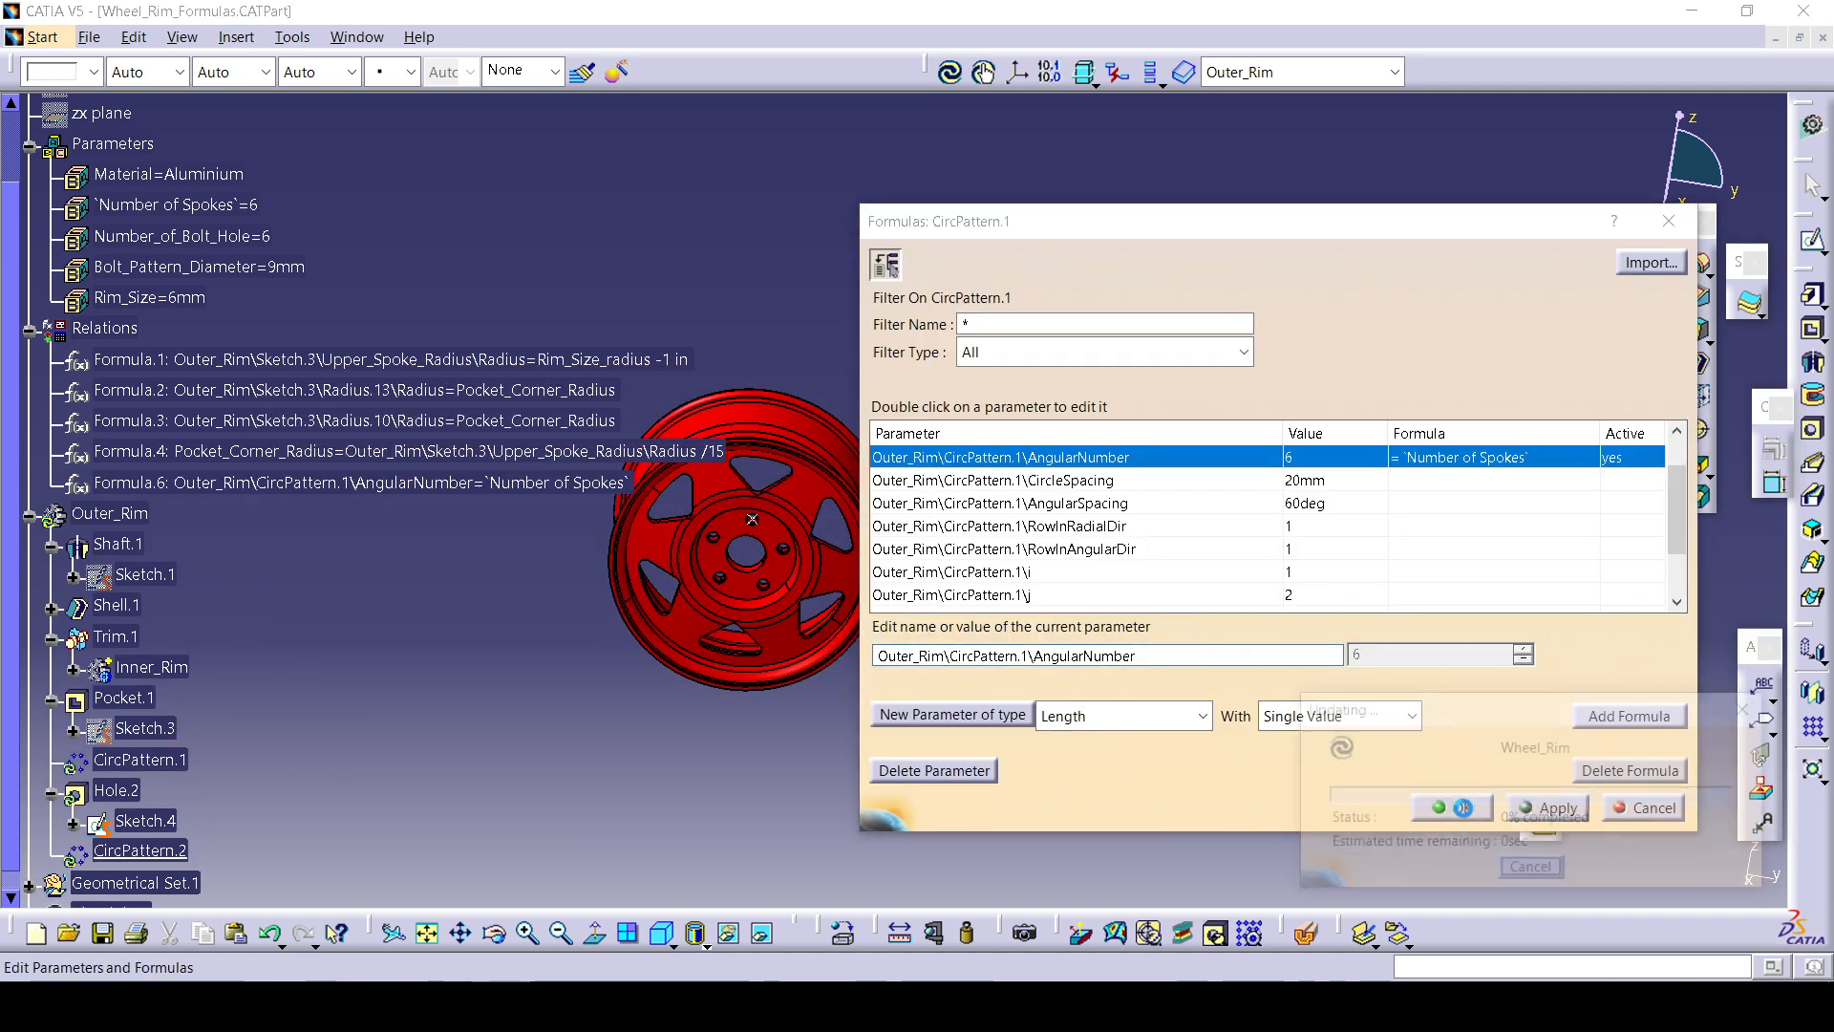
pyautogui.click(1452, 808)
# Set the Number of Spokes parameter to 5 to update the spoke pocket pattern.
pyautogui.moveTo(913, 758); pyautogui.dragTo(972, 793, button='middle')
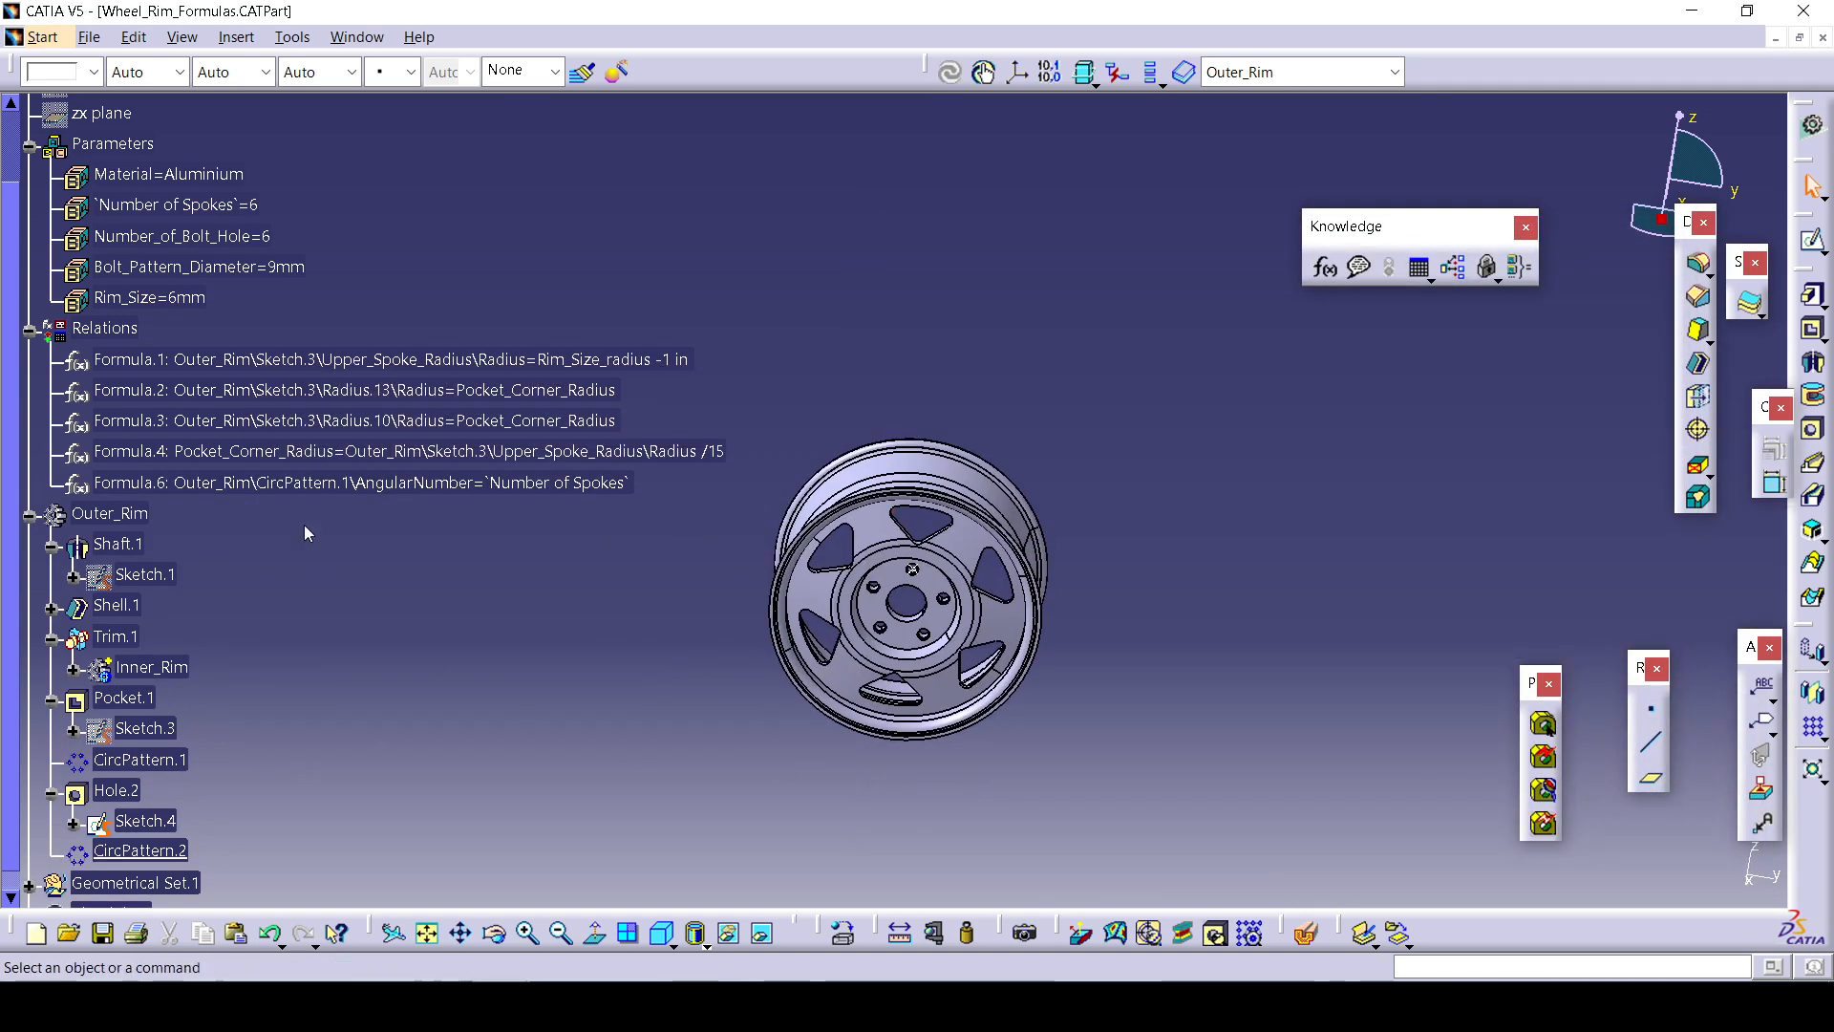
pyautogui.doubleClick(177, 205)
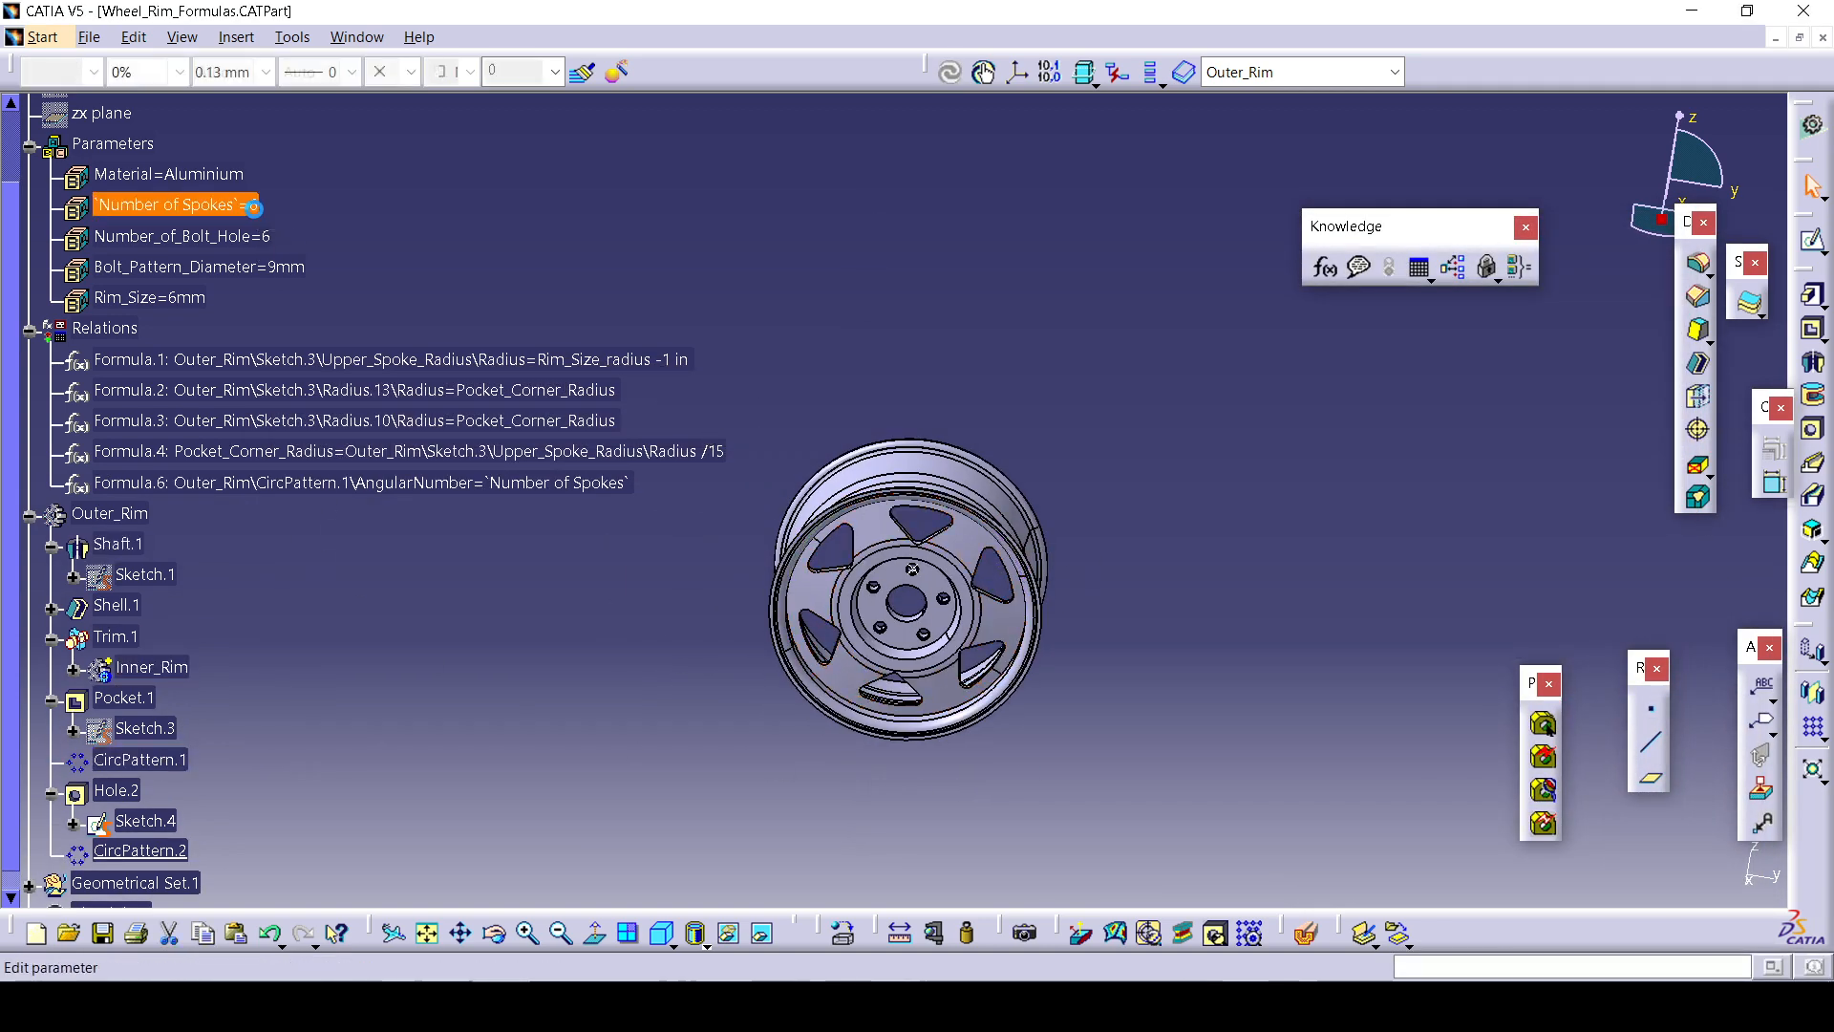
pyautogui.click(804, 344)
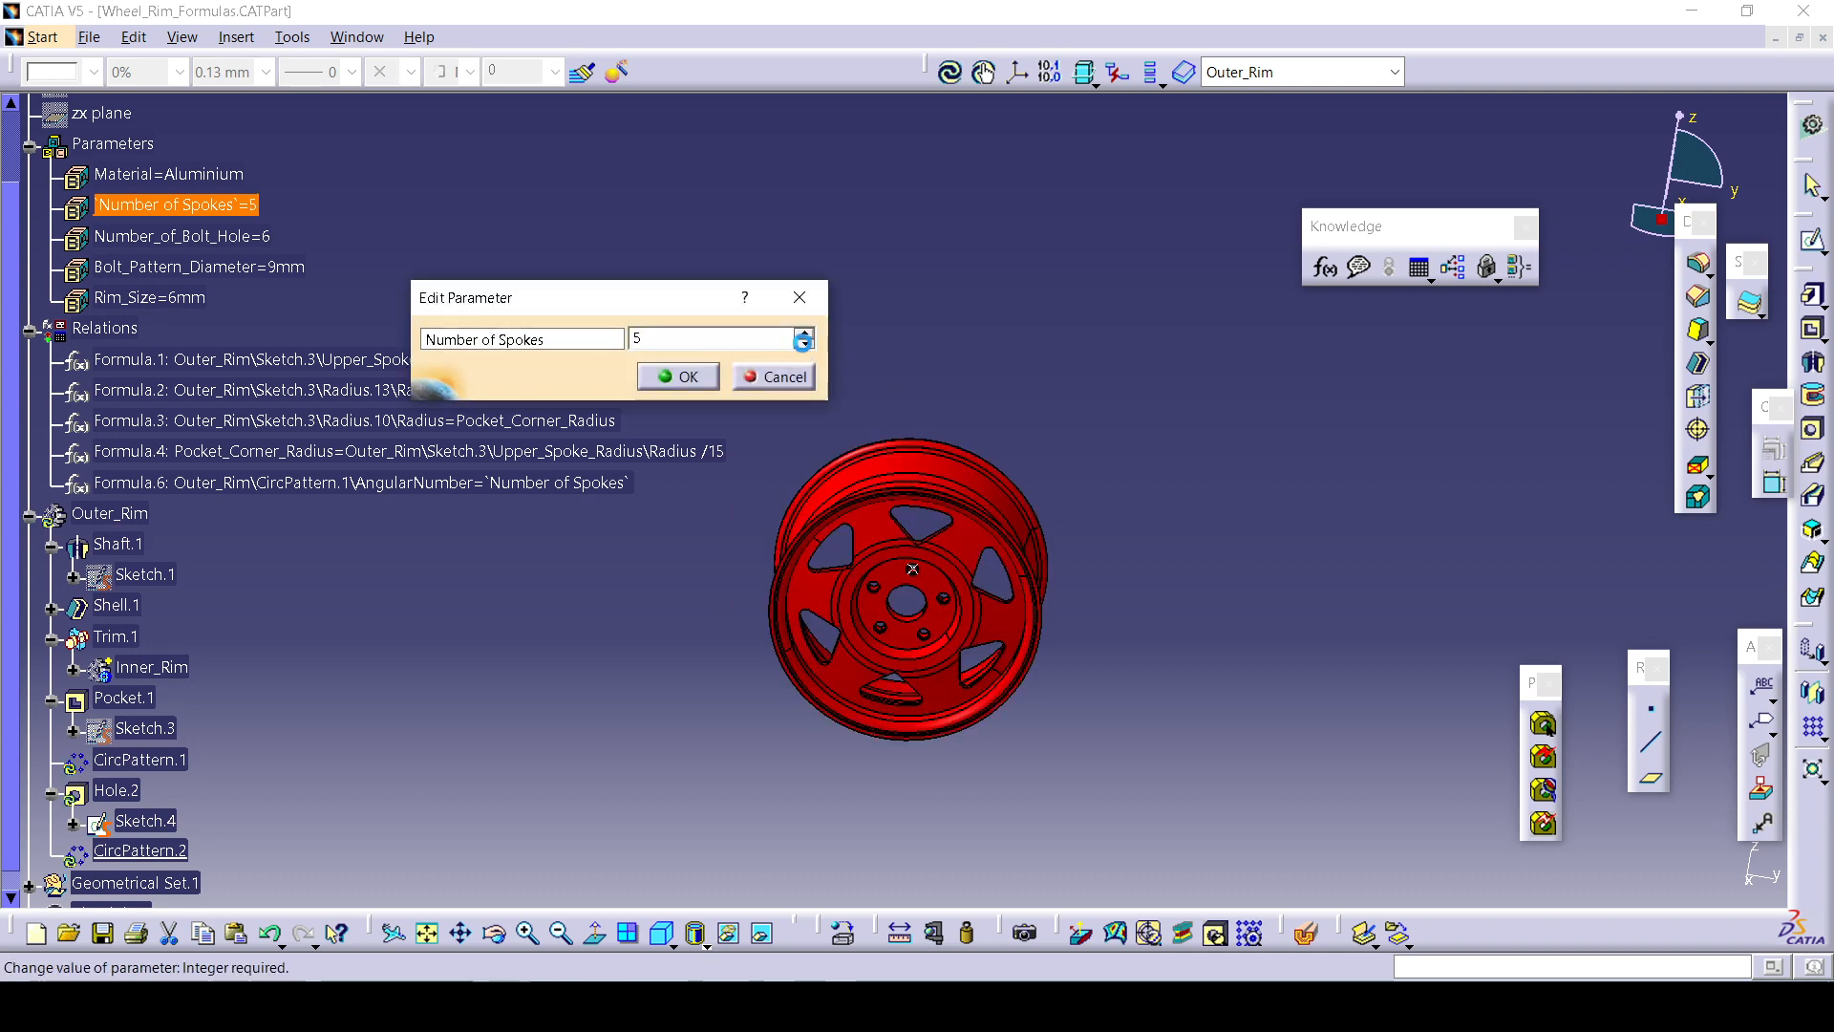
pyautogui.click(646, 376)
pyautogui.click(684, 324)
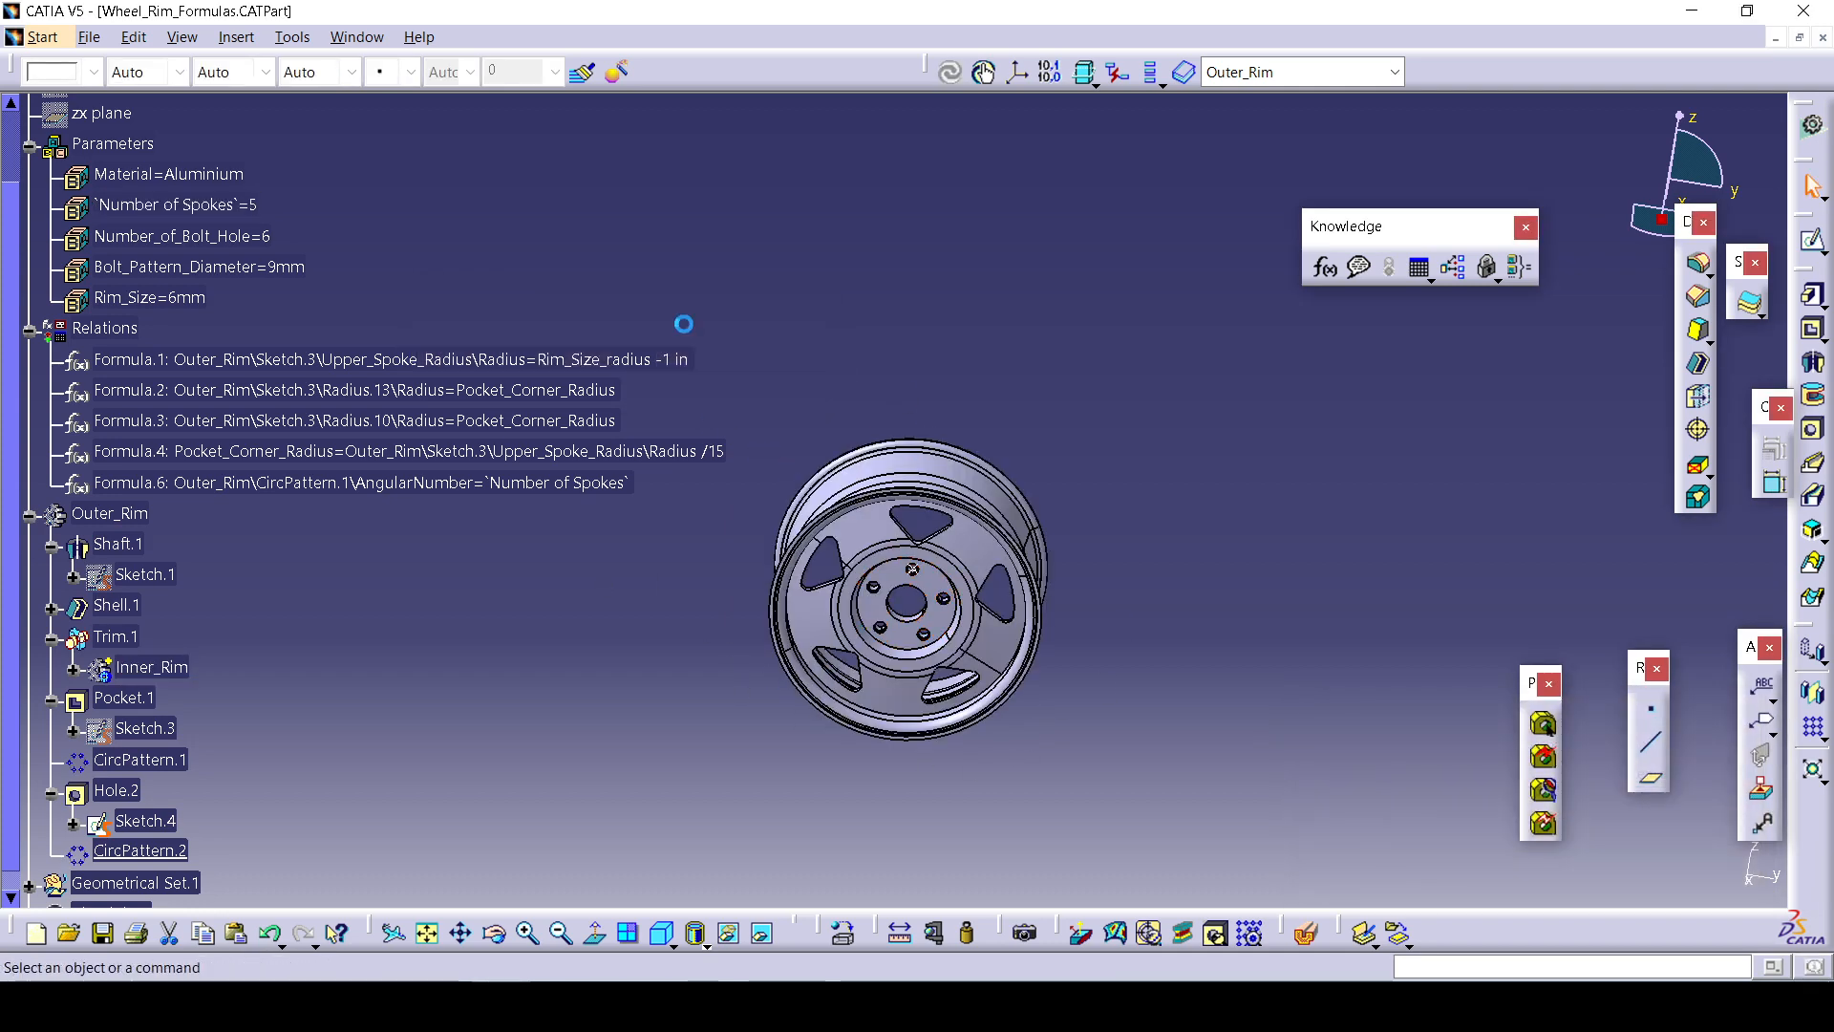
# Add a formula driving the AngularNumber parameter of CircPattern.2 with Number_of_Bolt_Hole and accept it.
pyautogui.scroll(-1, 191, 802)
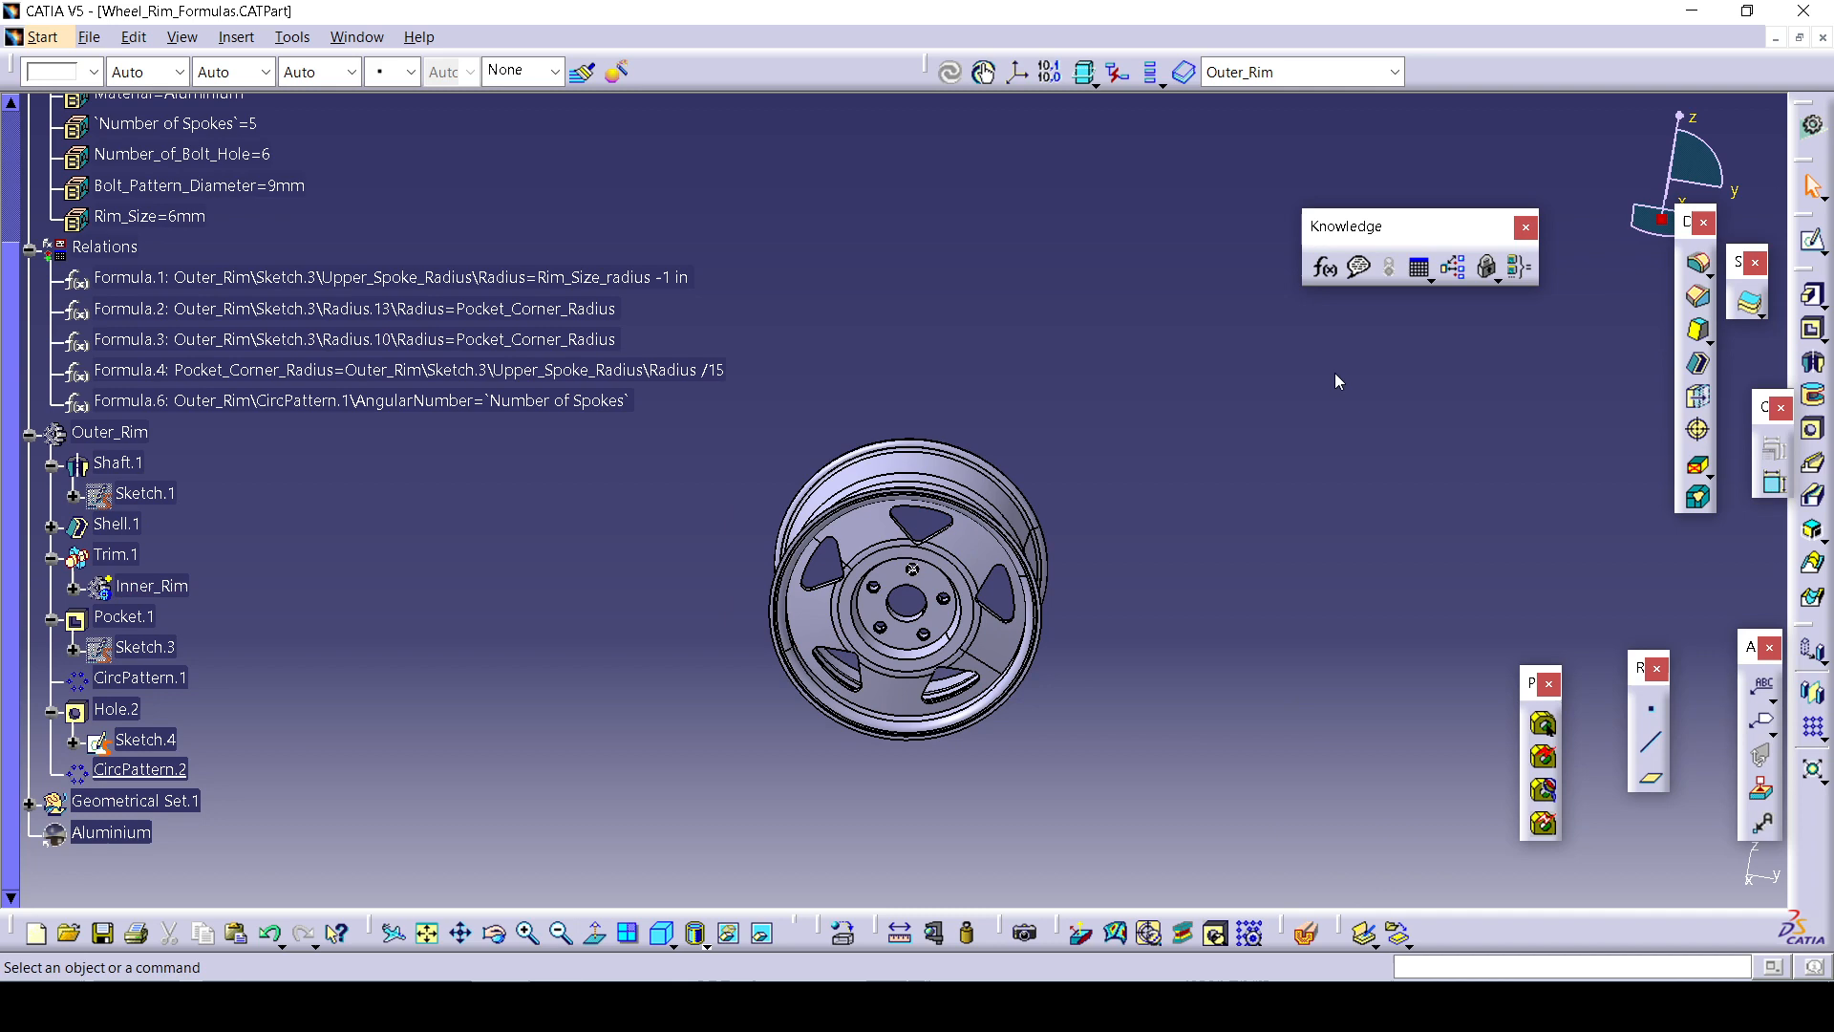
pyautogui.click(1324, 268)
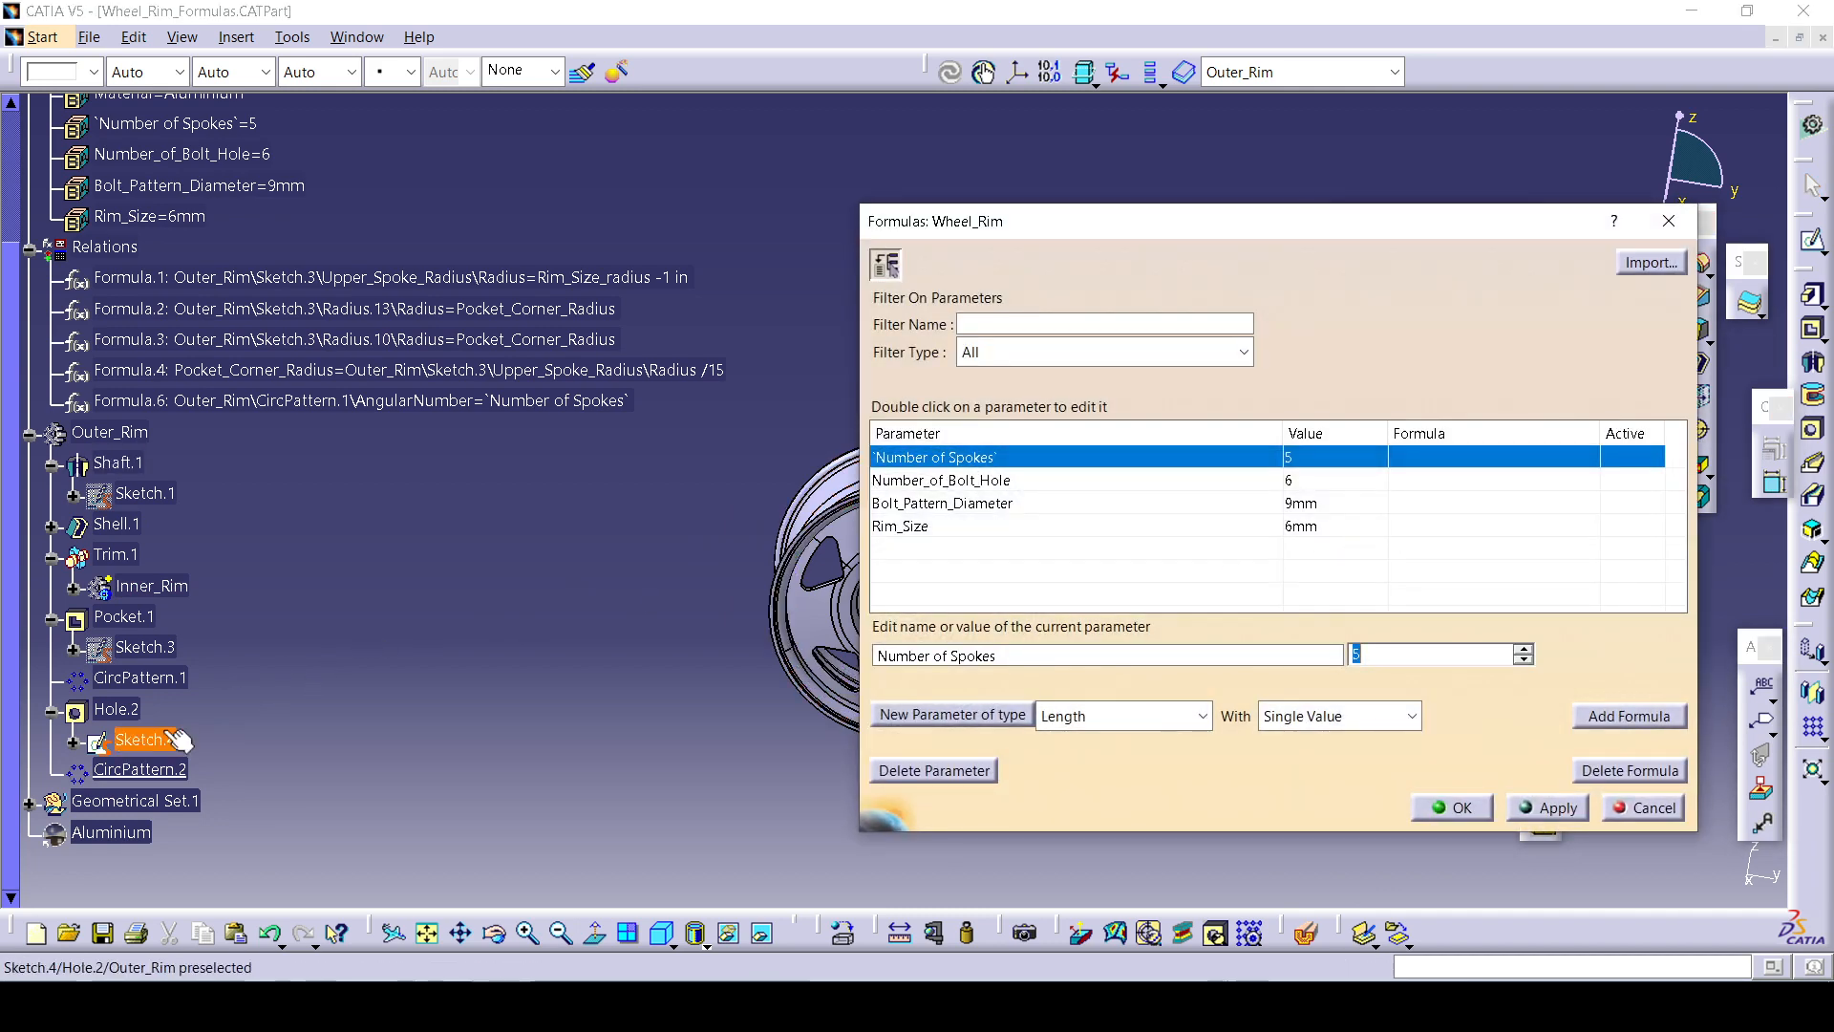
pyautogui.click(140, 769)
pyautogui.moveTo(674, 717); pyautogui.dragTo(450, 772, button='middle')
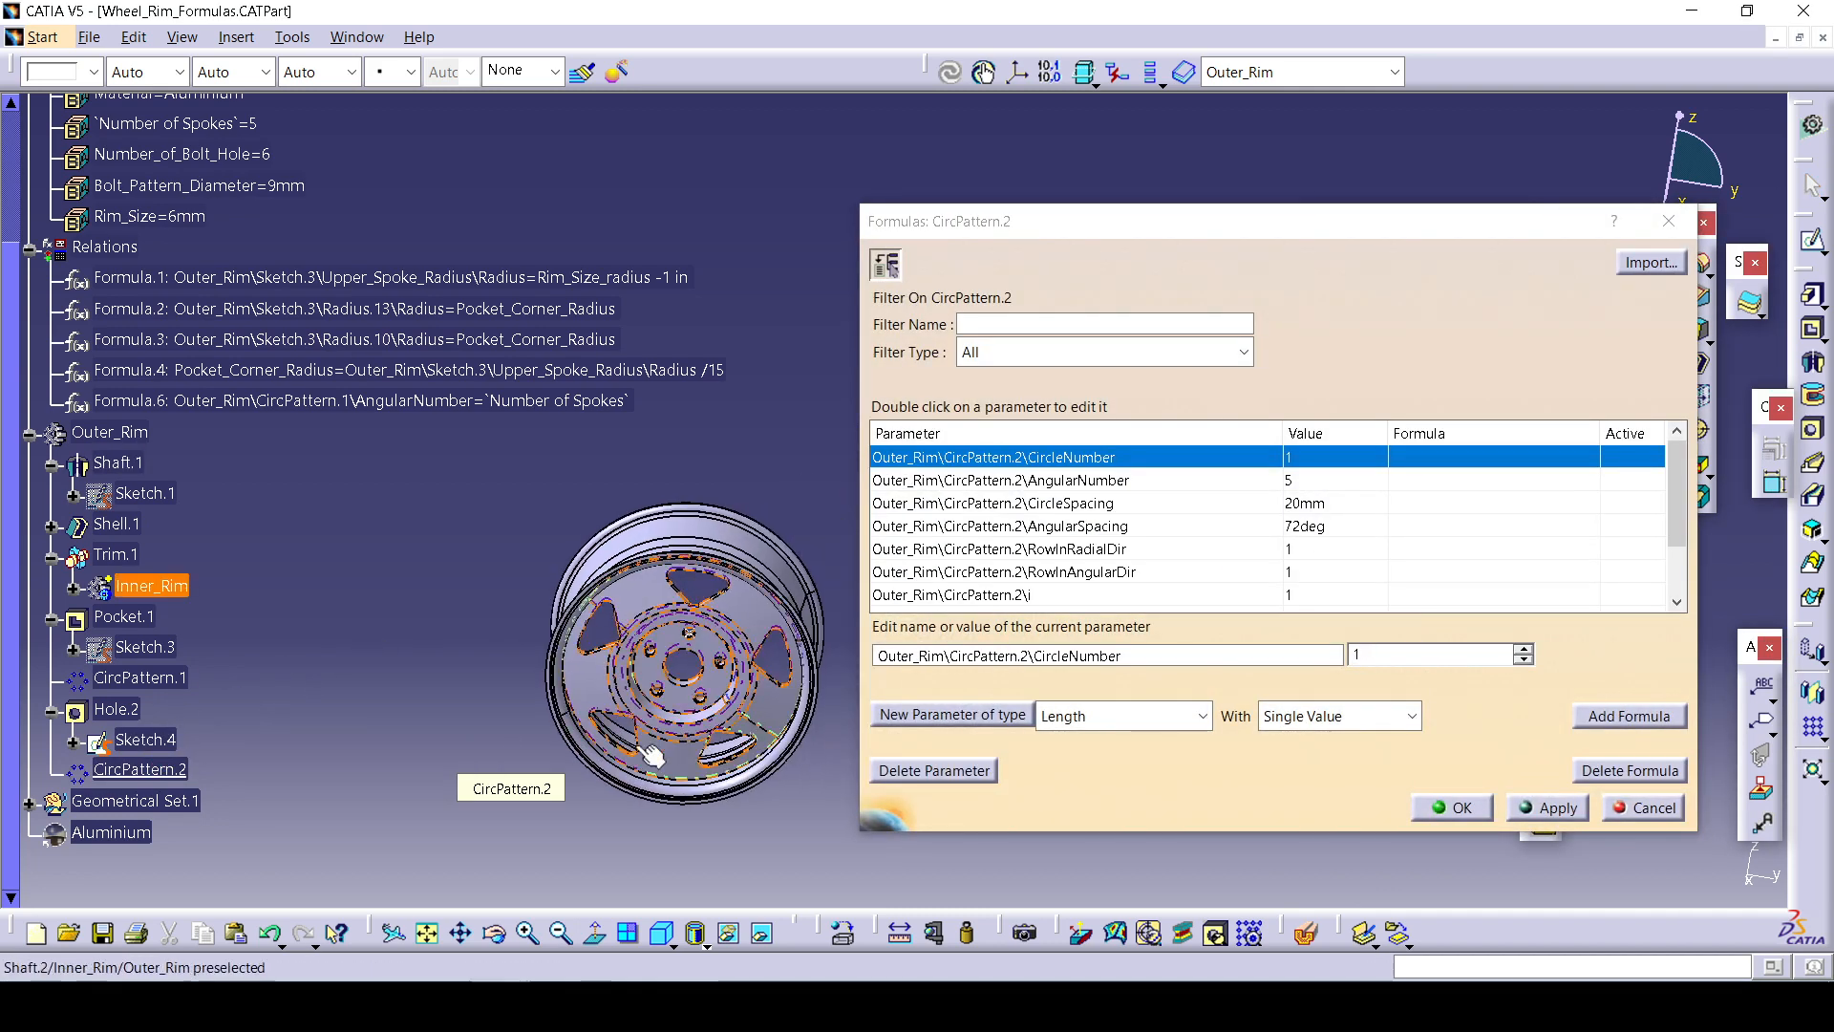
pyautogui.click(1279, 483)
pyautogui.click(1629, 716)
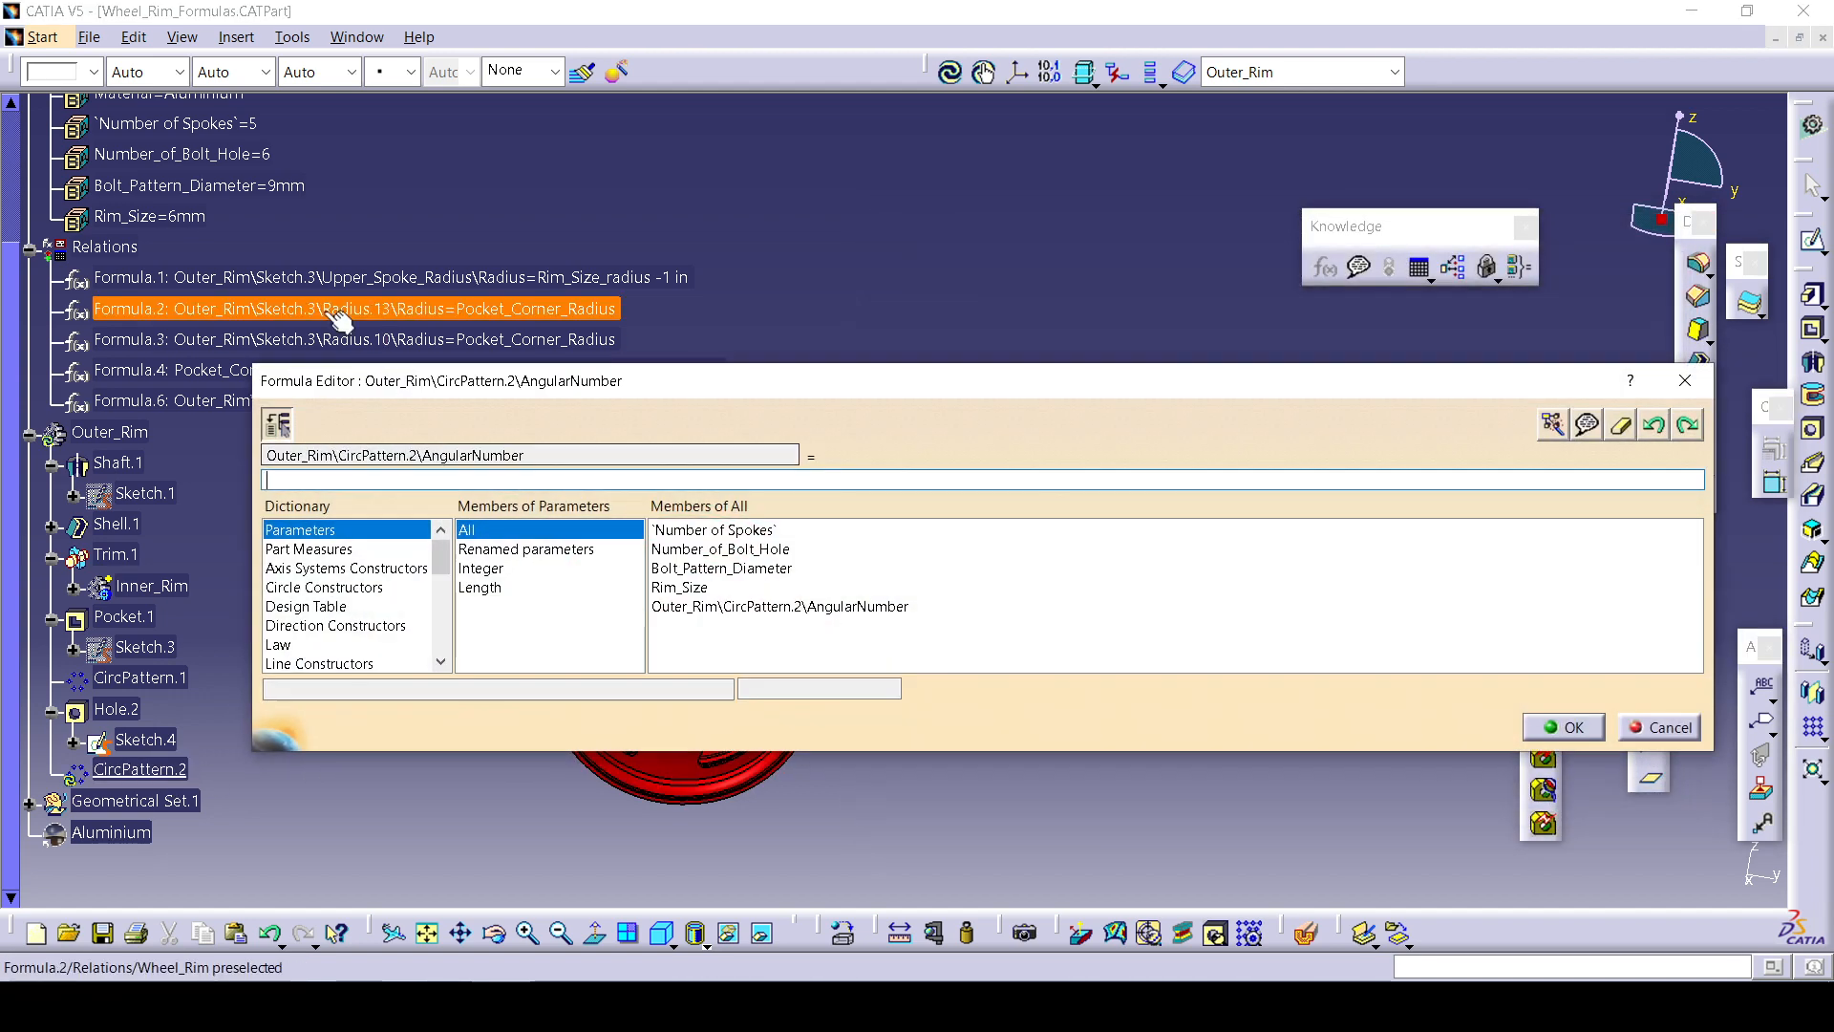
pyautogui.scroll(5, 188, 478)
pyautogui.click(188, 481)
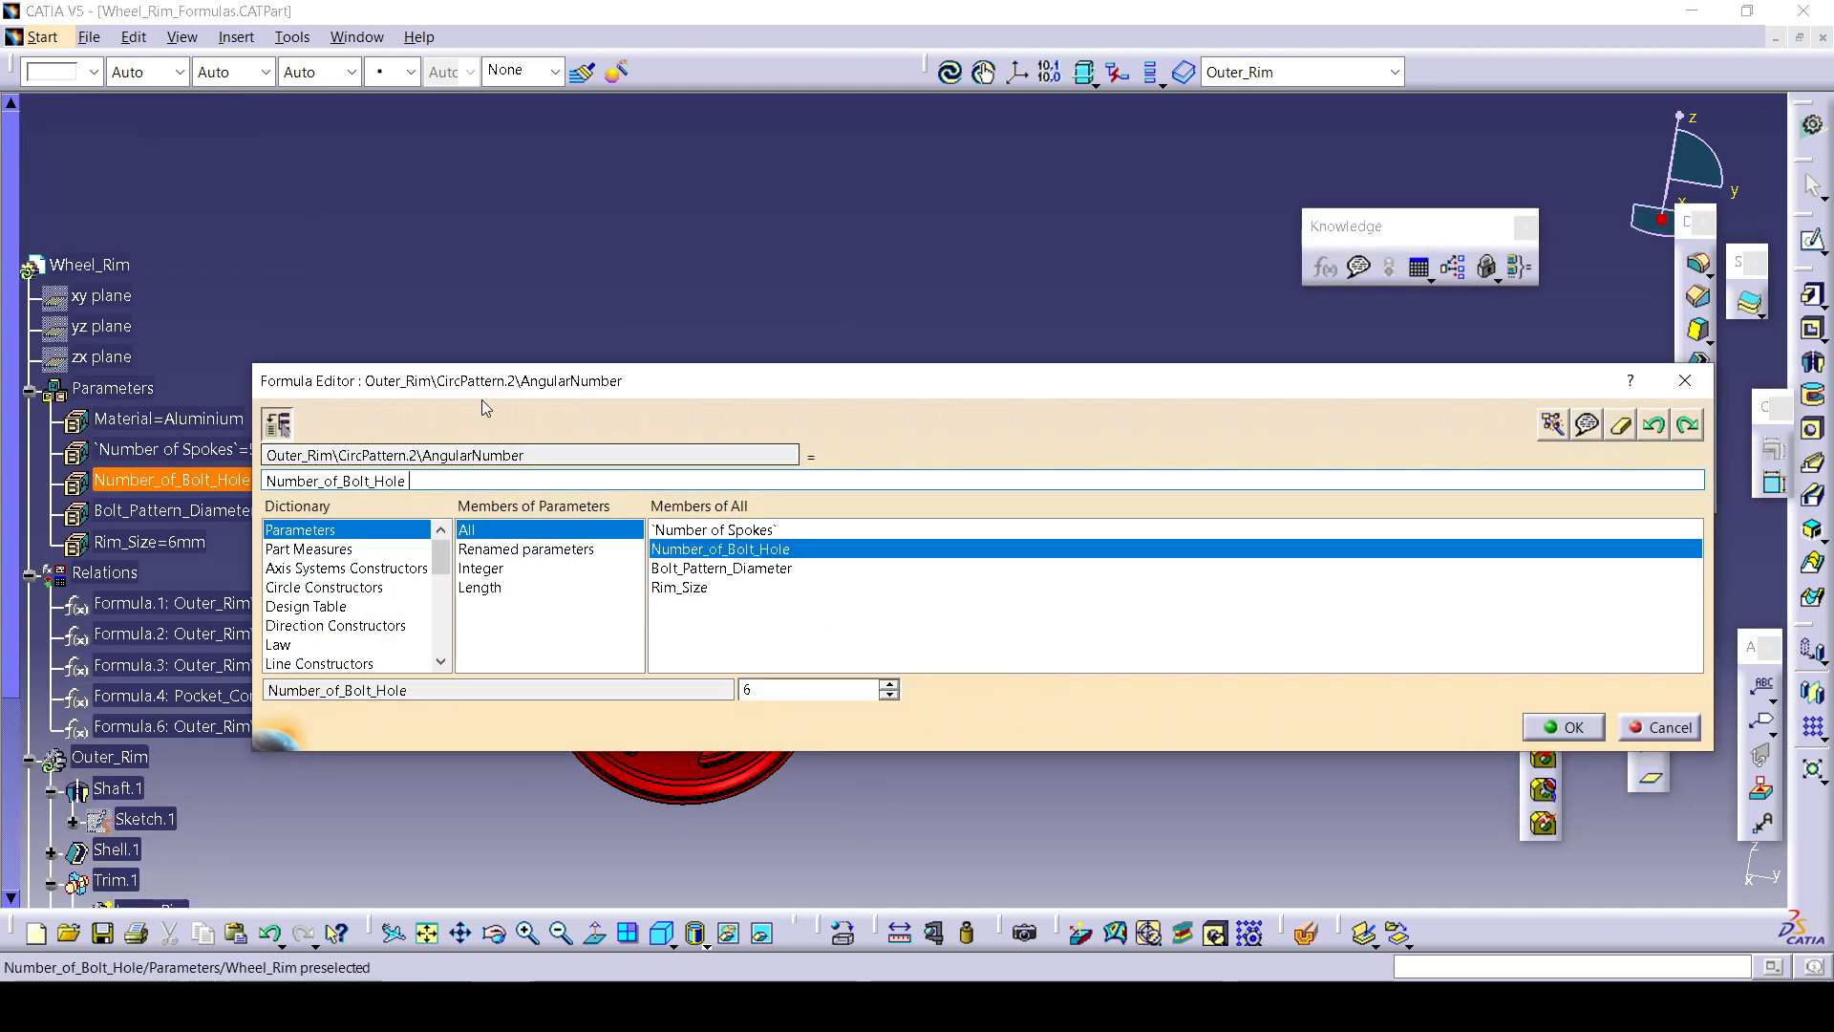
pyautogui.moveTo(487, 382); pyautogui.dragTo(646, 506)
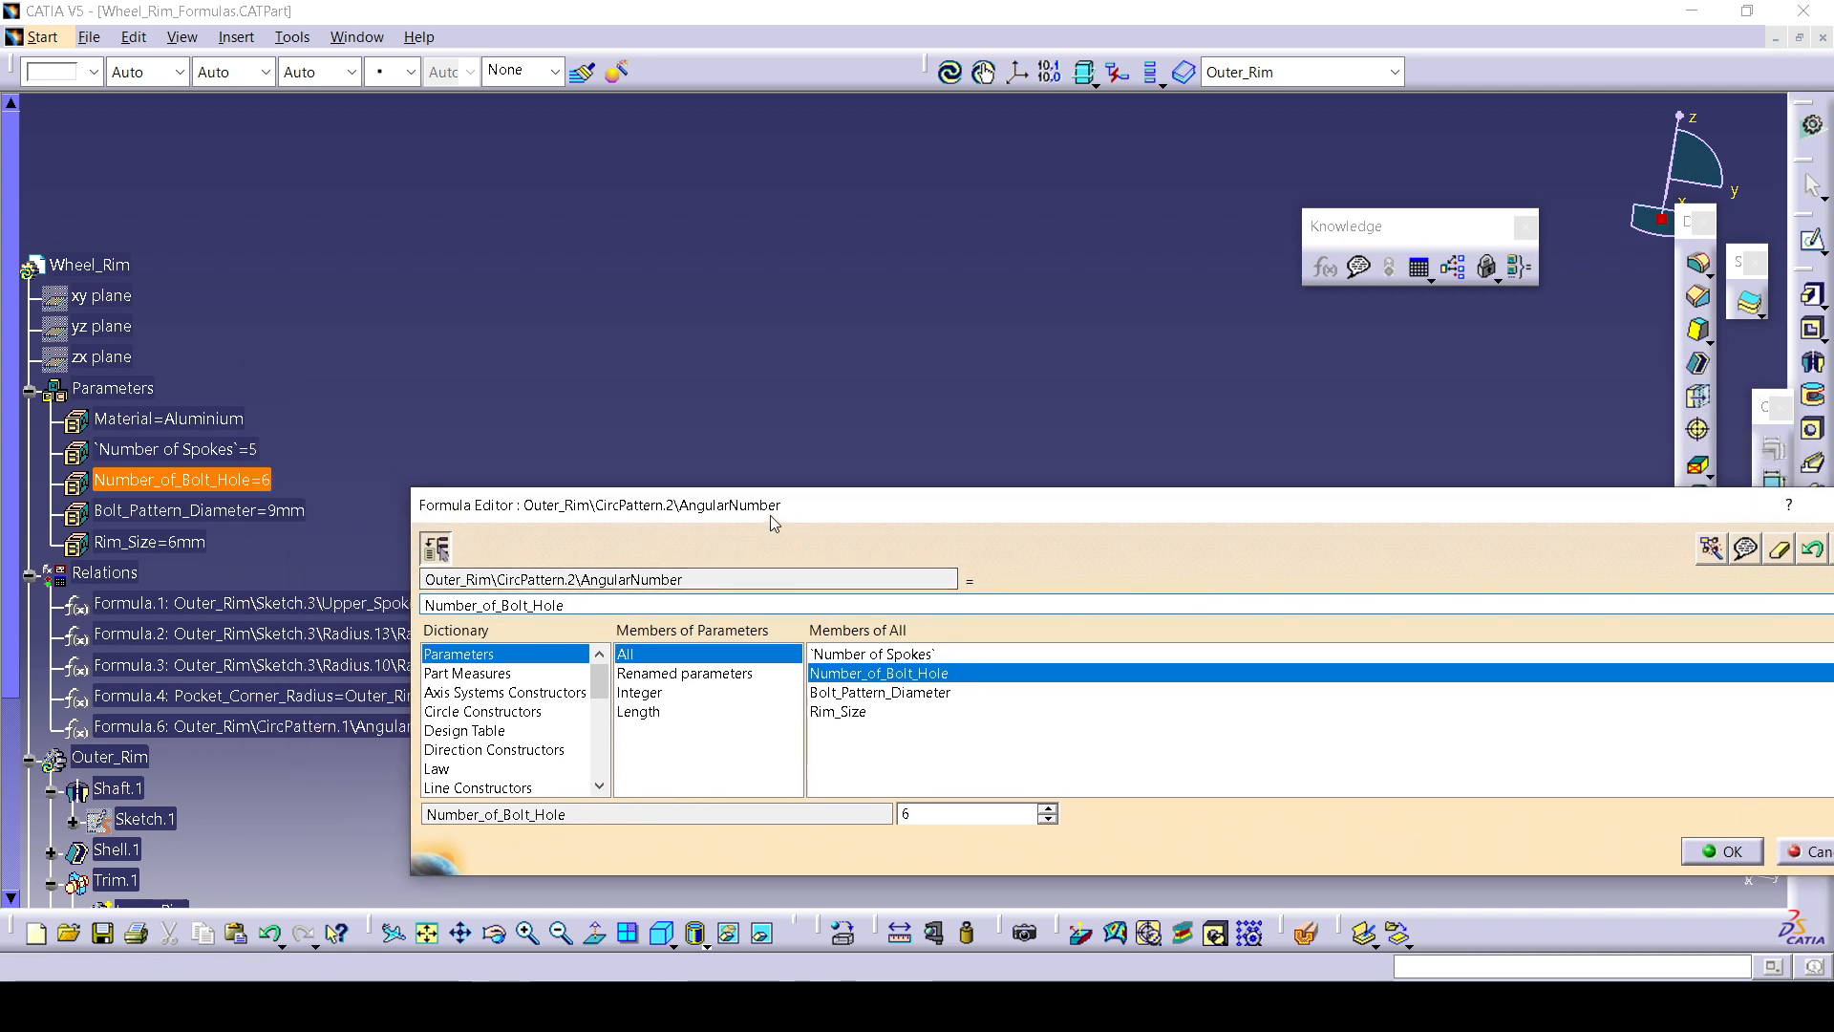
pyautogui.moveTo(770, 510); pyautogui.dragTo(536, 412)
pyautogui.click(1470, 753)
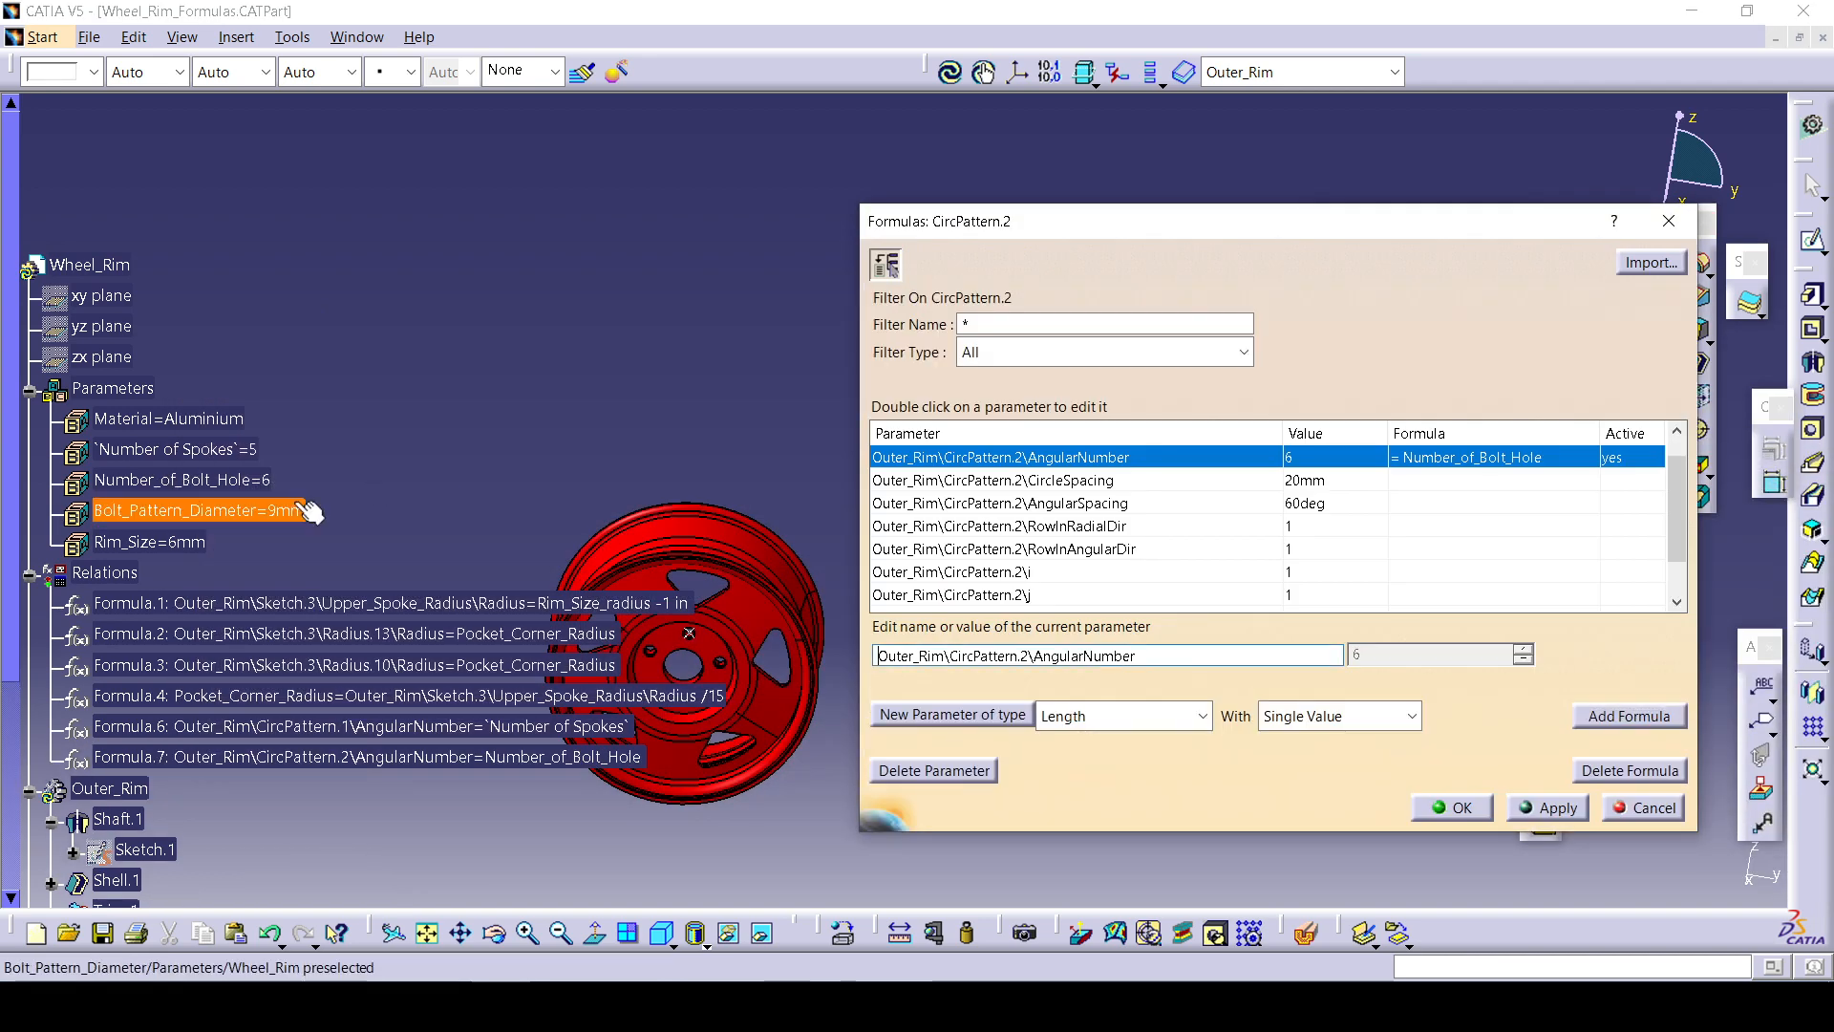
pyautogui.click(1462, 807)
# Set the Number_of_Bolt_Hole parameter to 8 and inspect the bolt hole pattern on the rim.
pyautogui.doubleClick(181, 480)
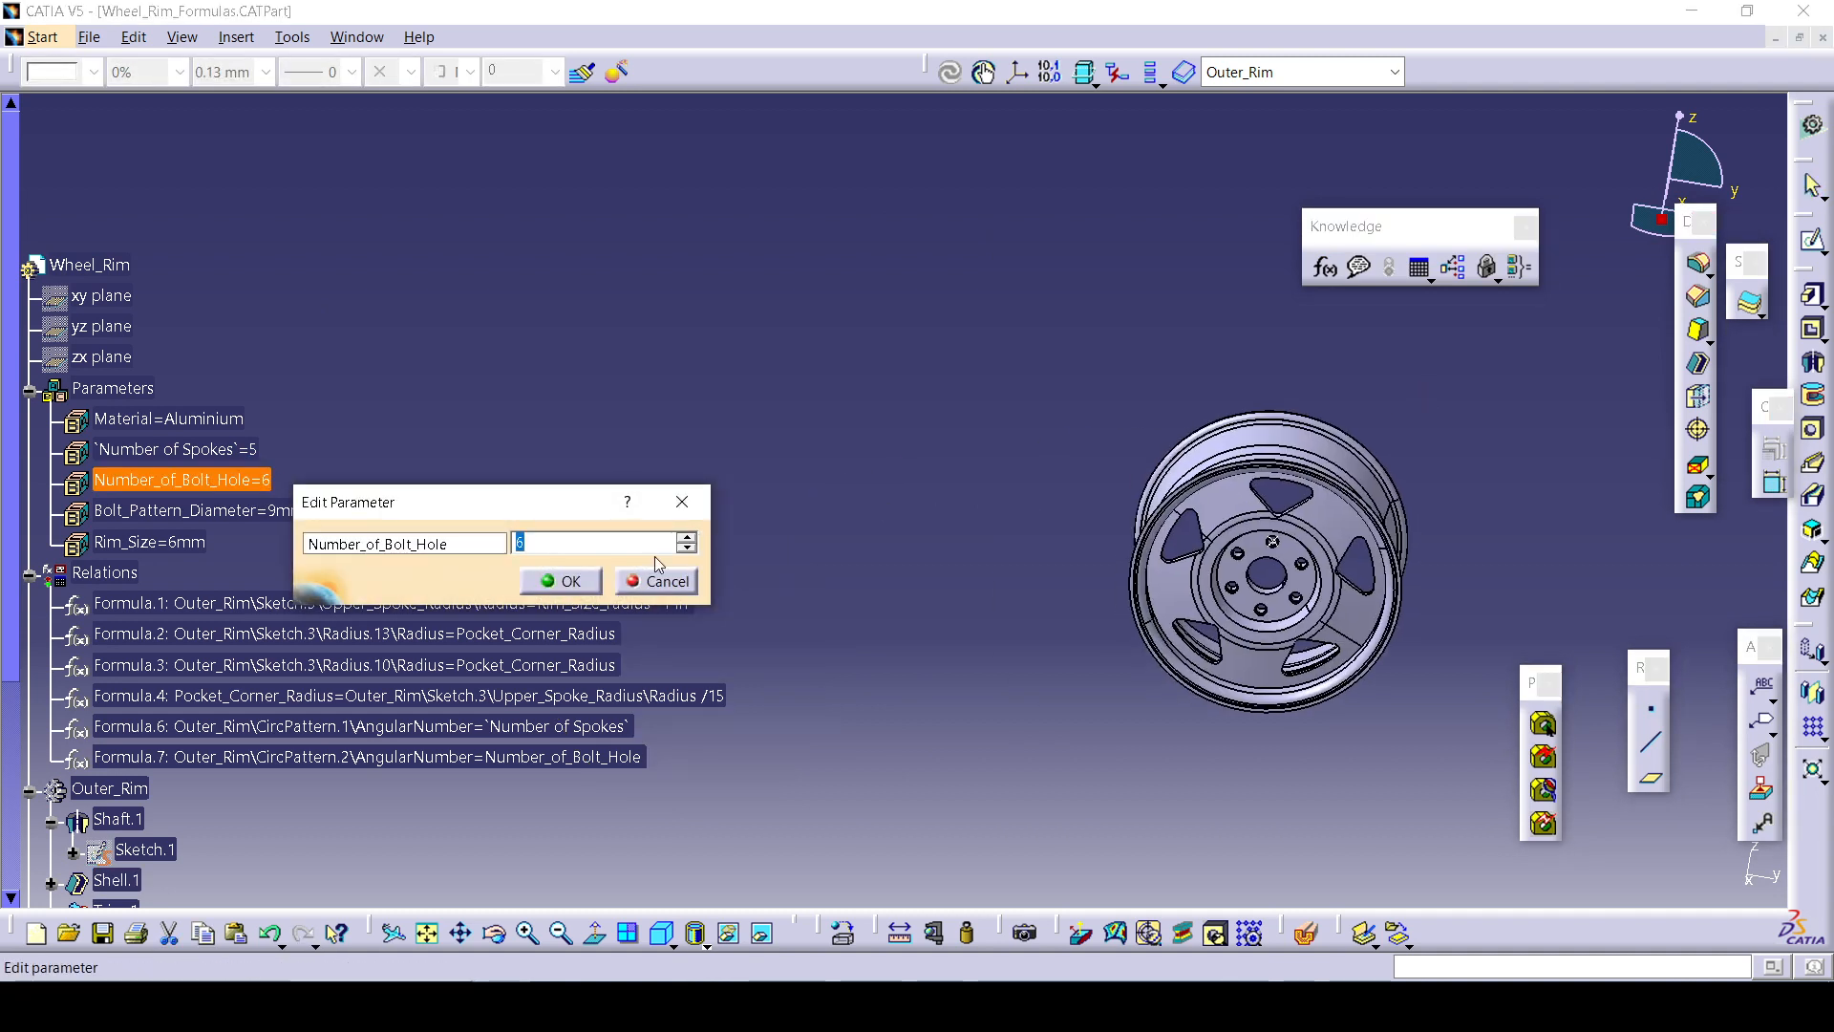
pyautogui.click(687, 537)
pyautogui.click(568, 583)
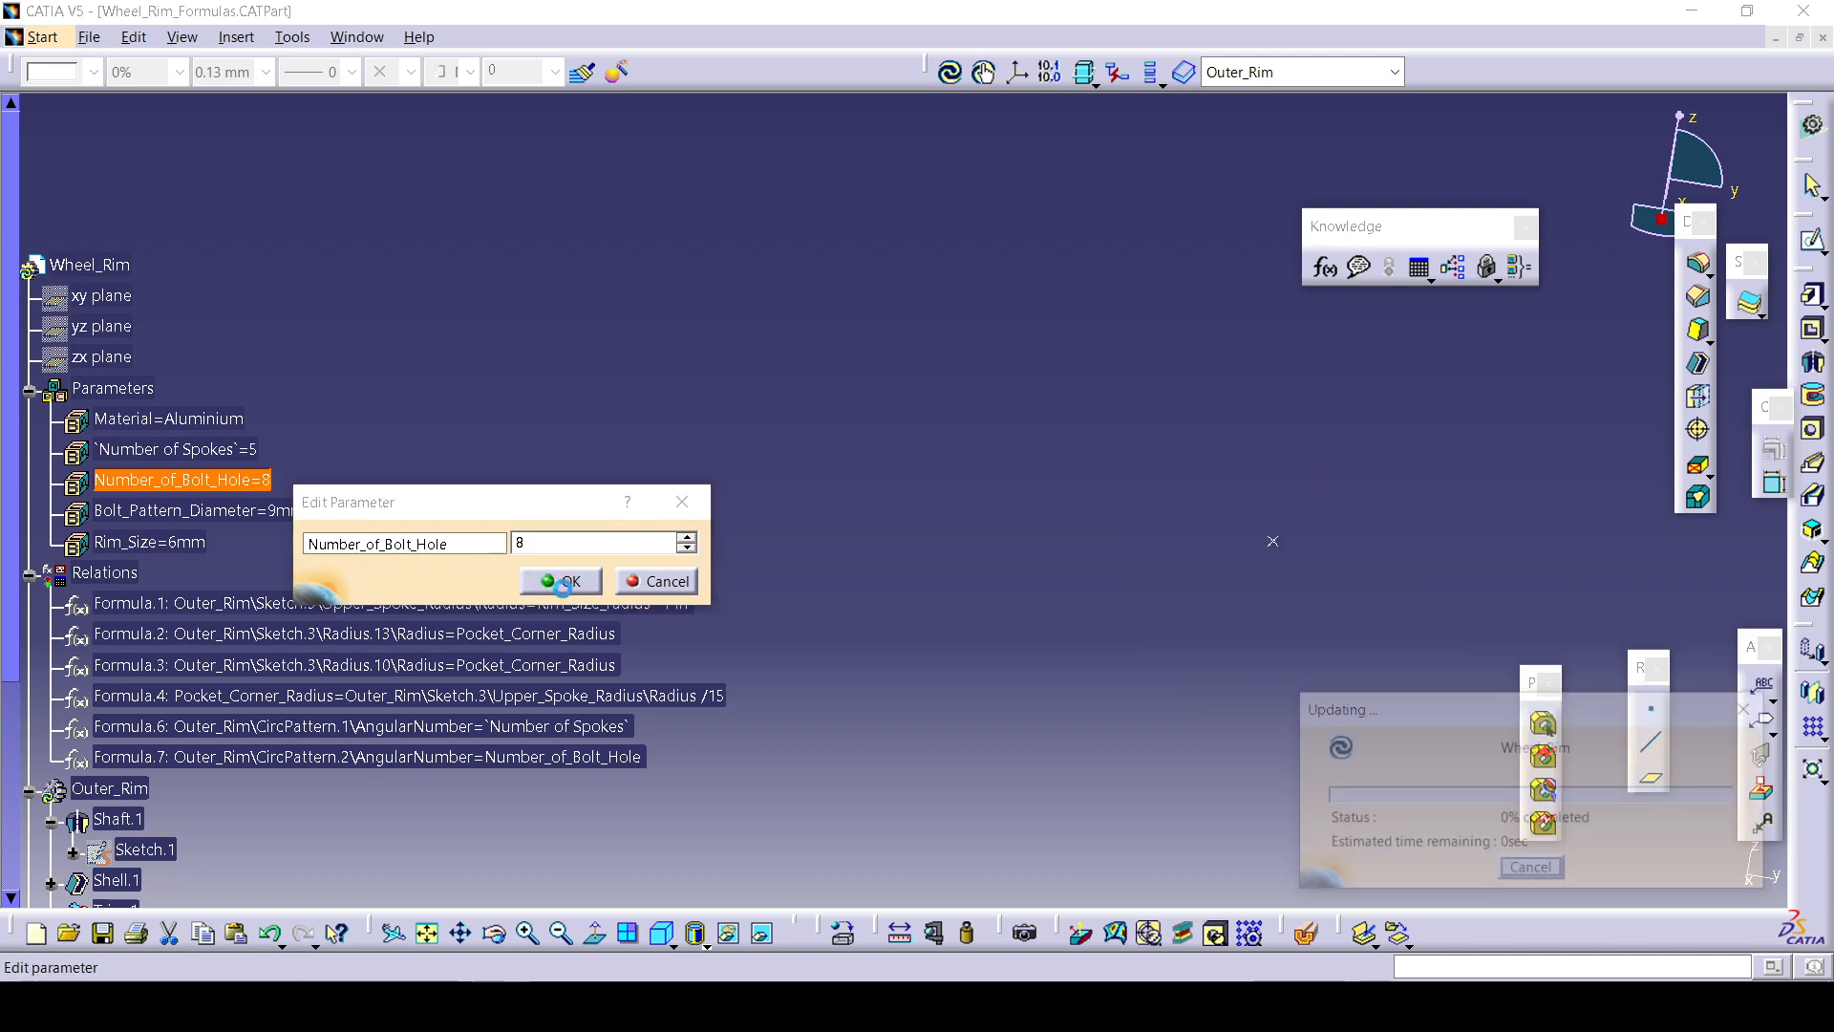
pyautogui.moveTo(1020, 629); pyautogui.dragTo(1164, 373, button='middle')
pyautogui.moveTo(934, 446); pyautogui.dragTo(1073, 542, button='middle')
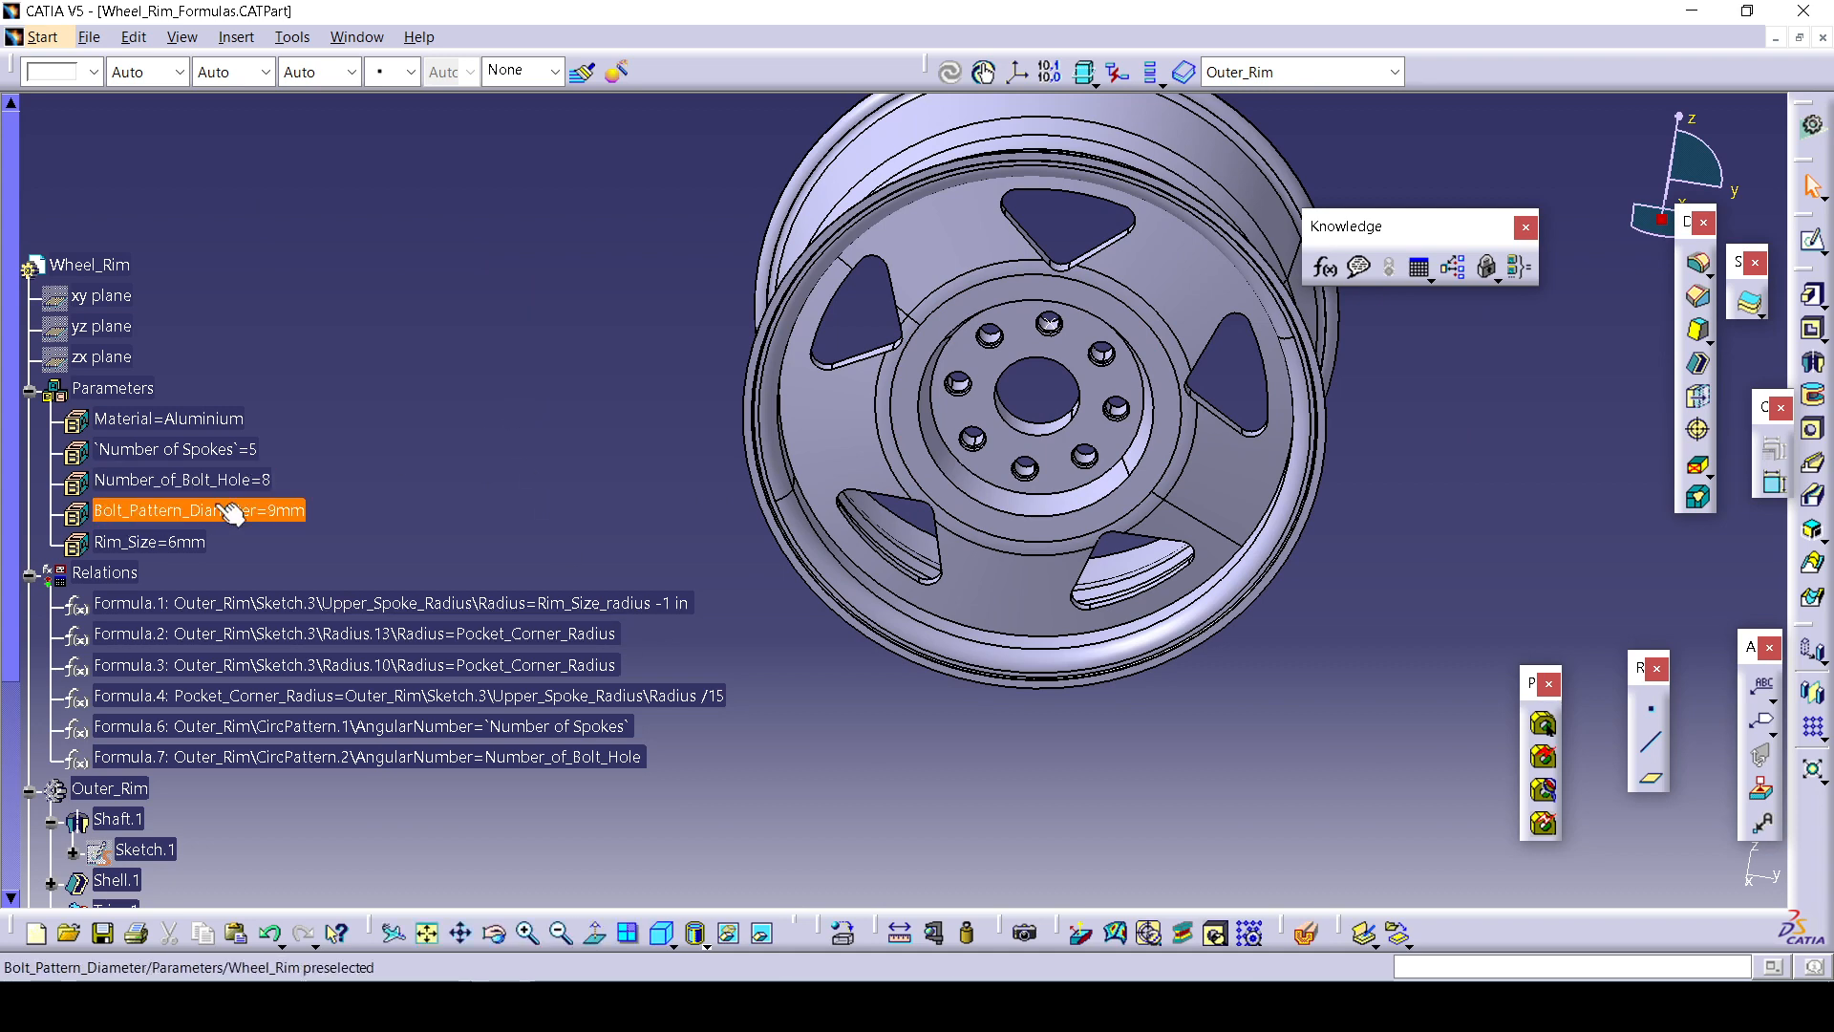
# List the formula parameters of Sketch.4 and of Hole.2, and select Hole.2's Diameter parameter.
pyautogui.scroll(-3, 302, 573)
pyautogui.scroll(-2, 272, 605)
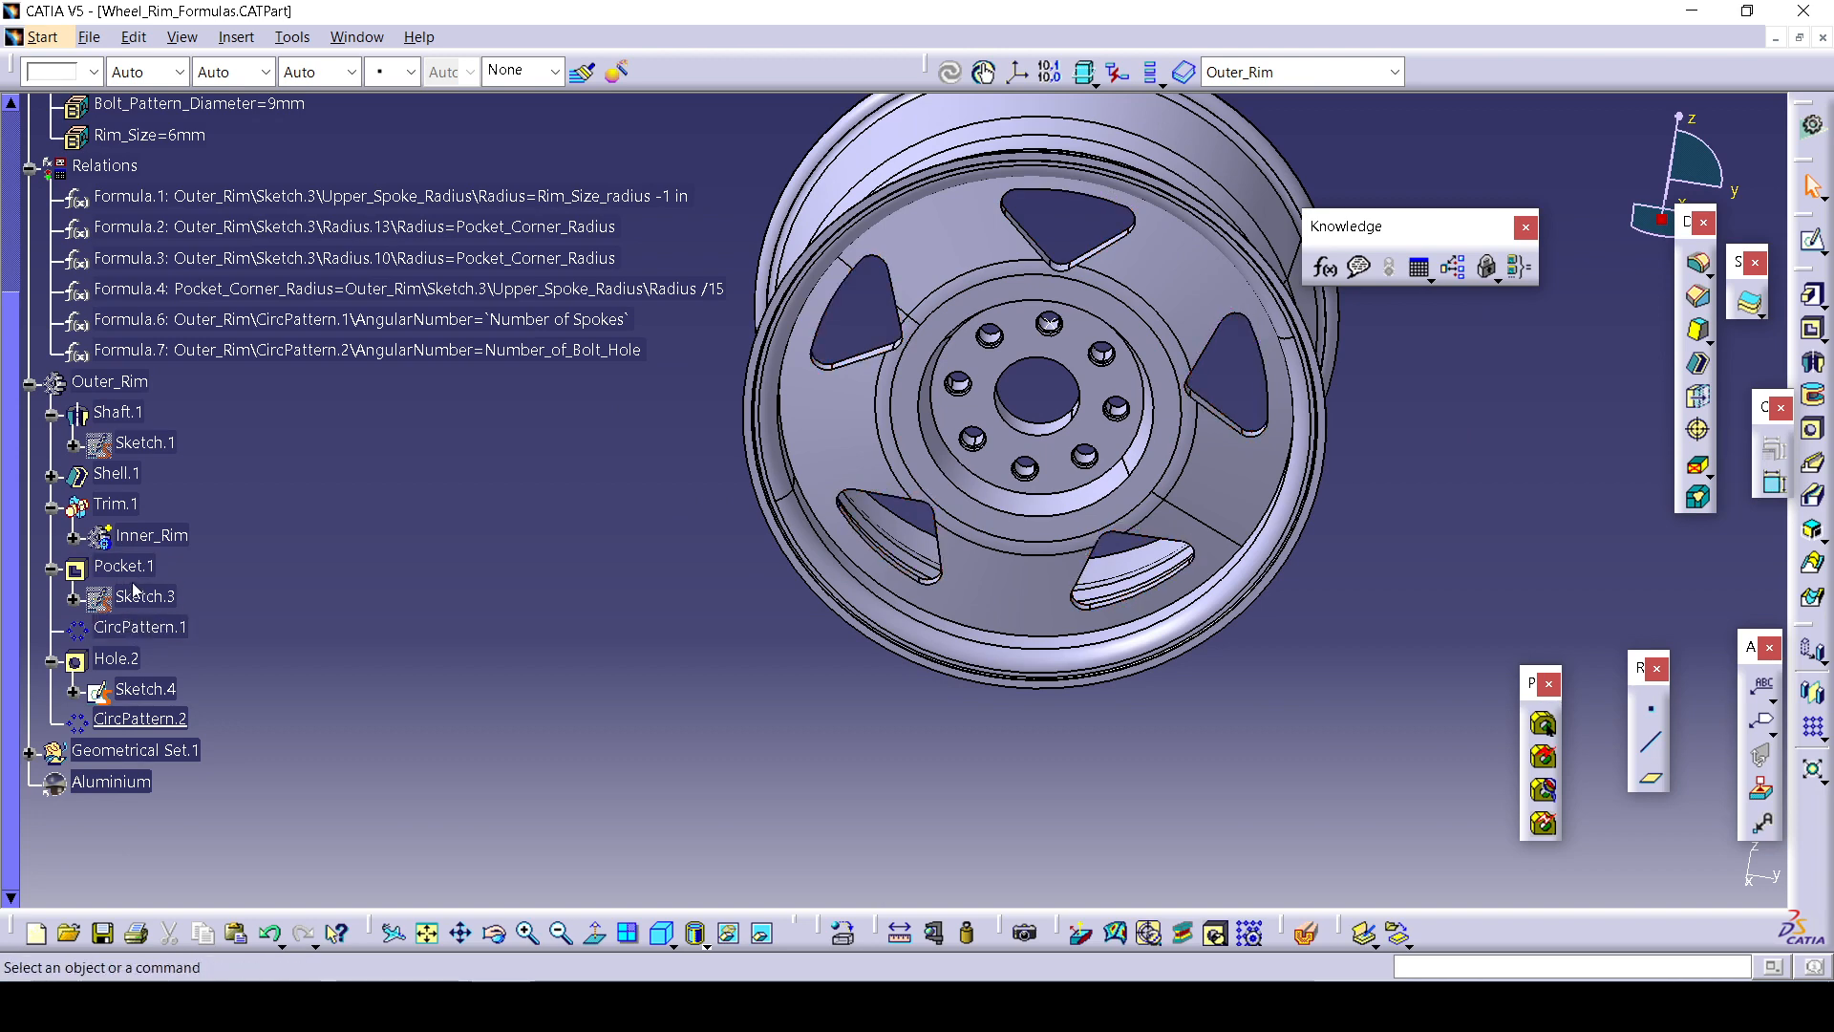
pyautogui.click(143, 662)
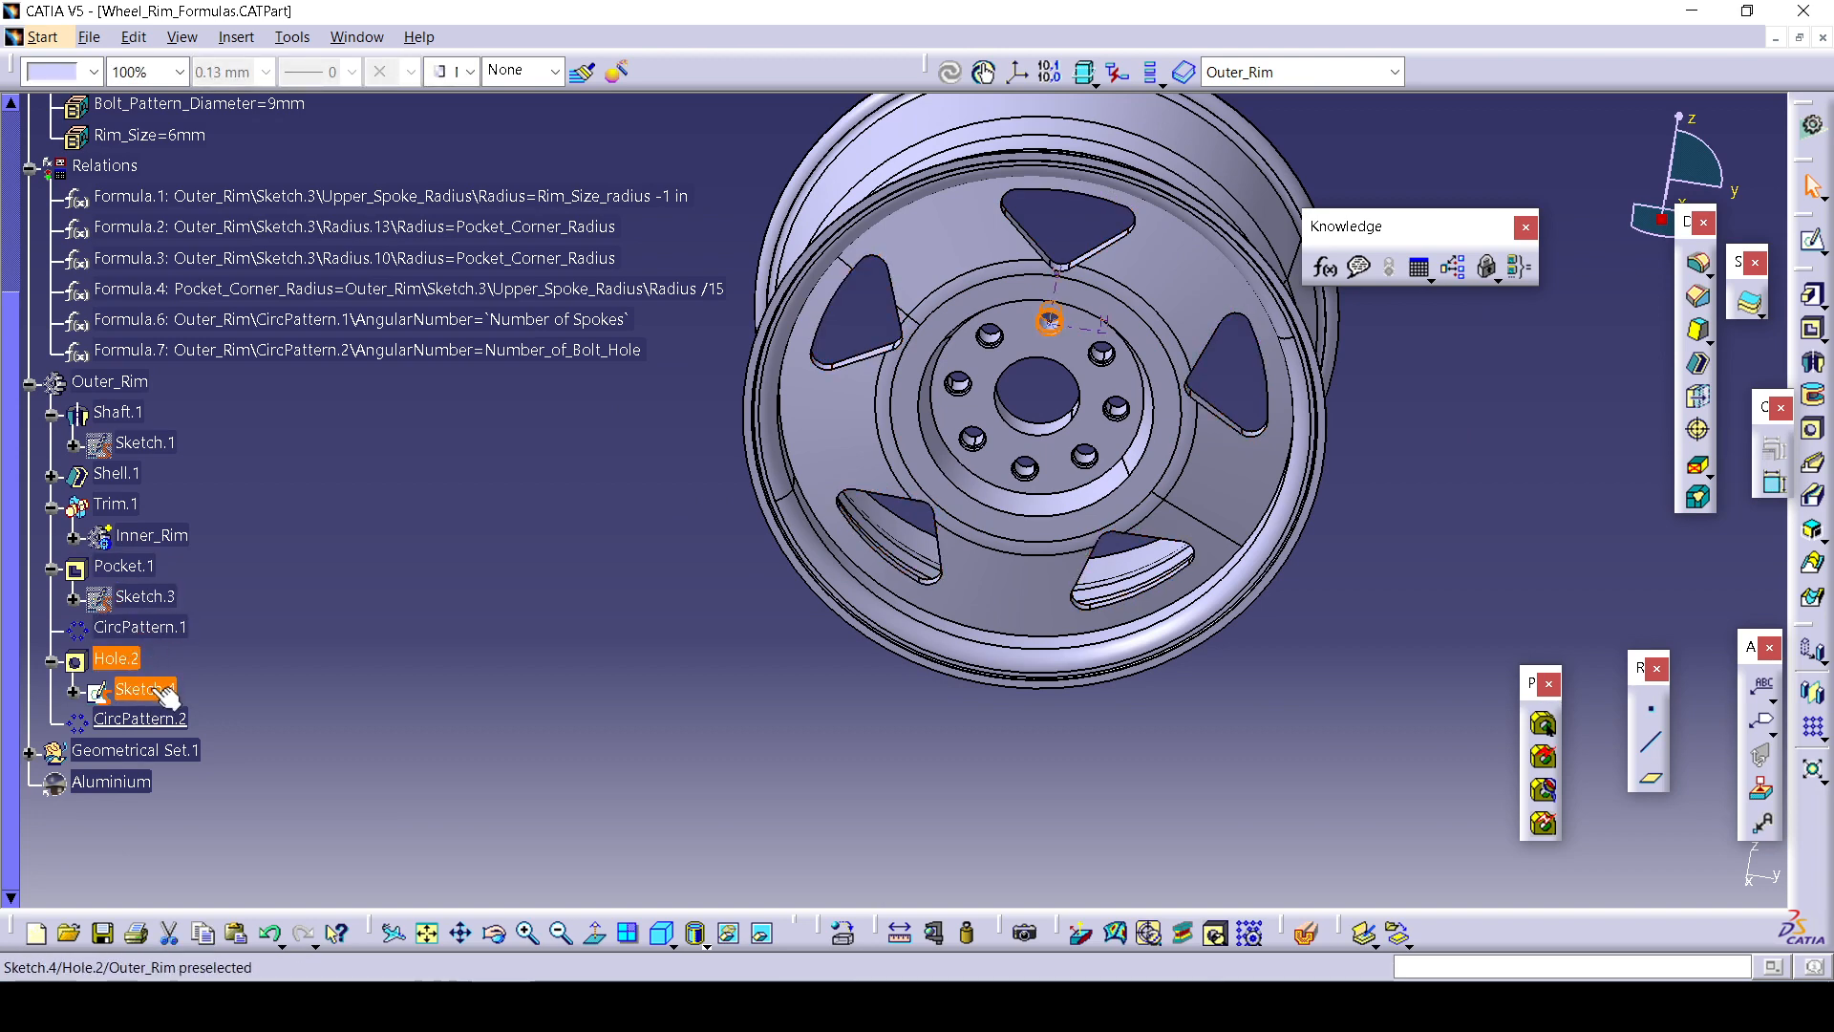
pyautogui.click(1325, 267)
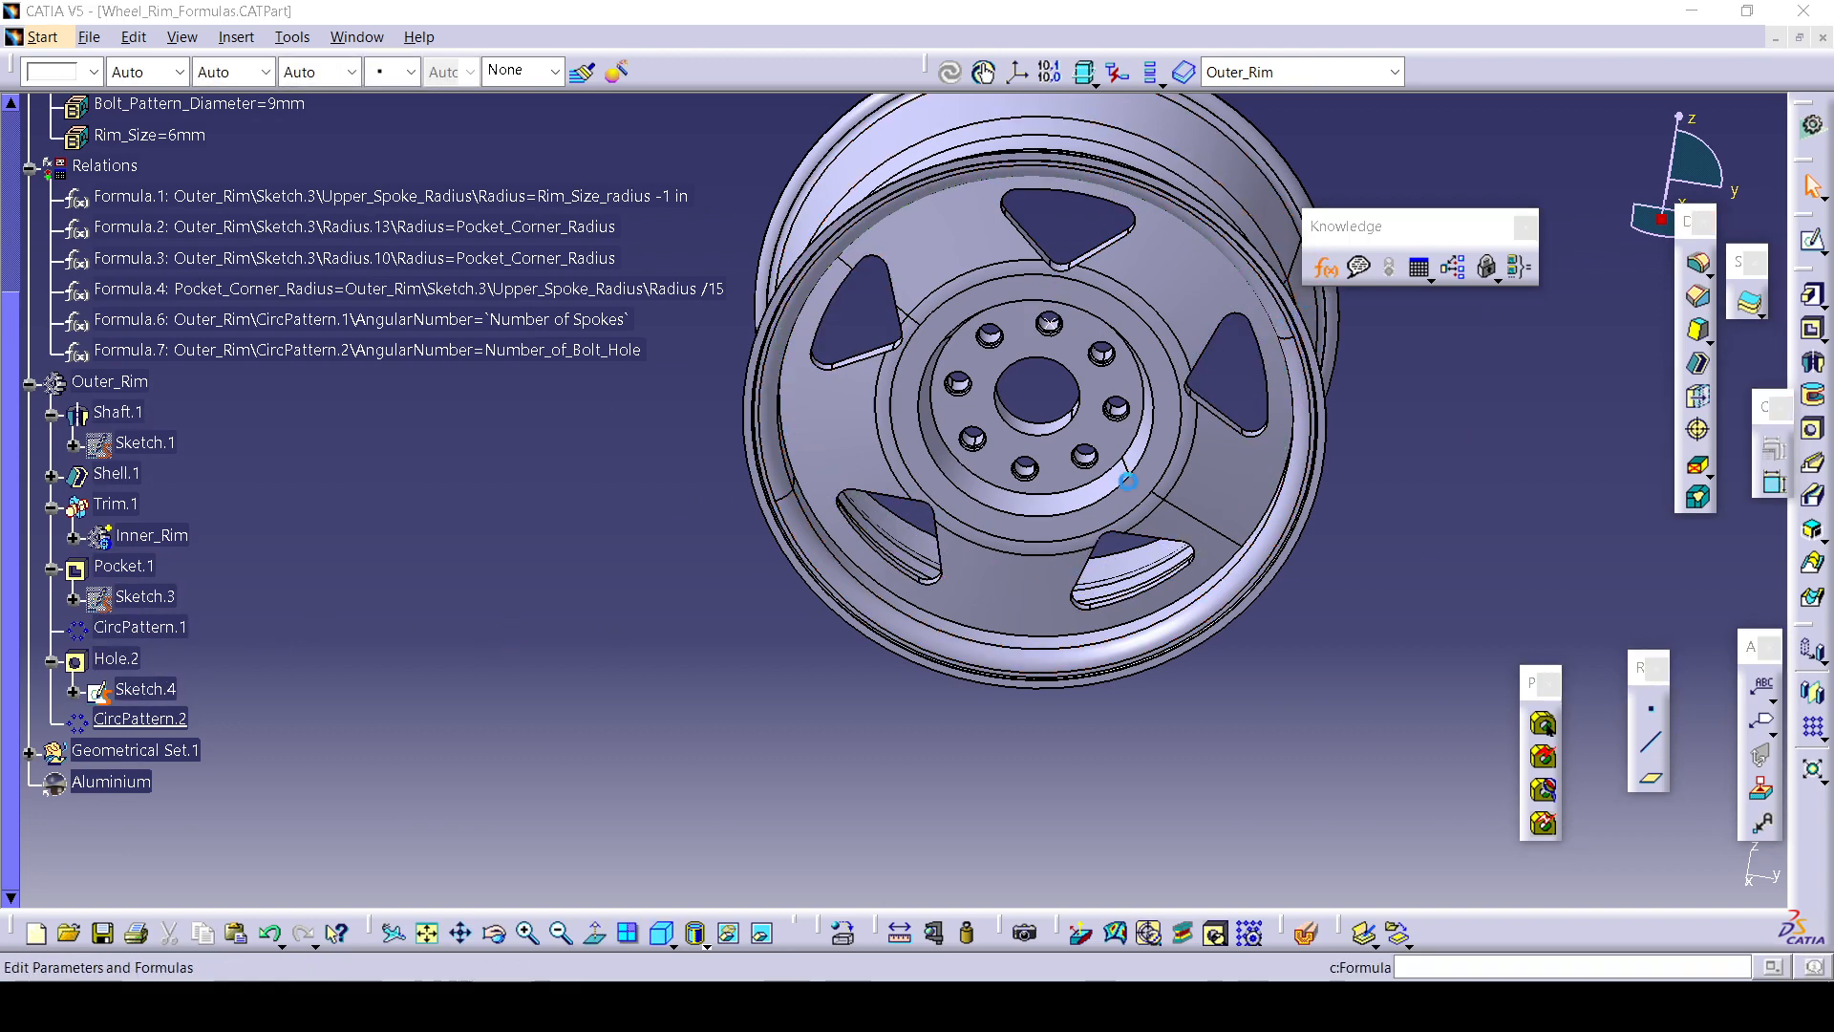
pyautogui.scroll(2, 507, 495)
pyautogui.scroll(-3, 508, 496)
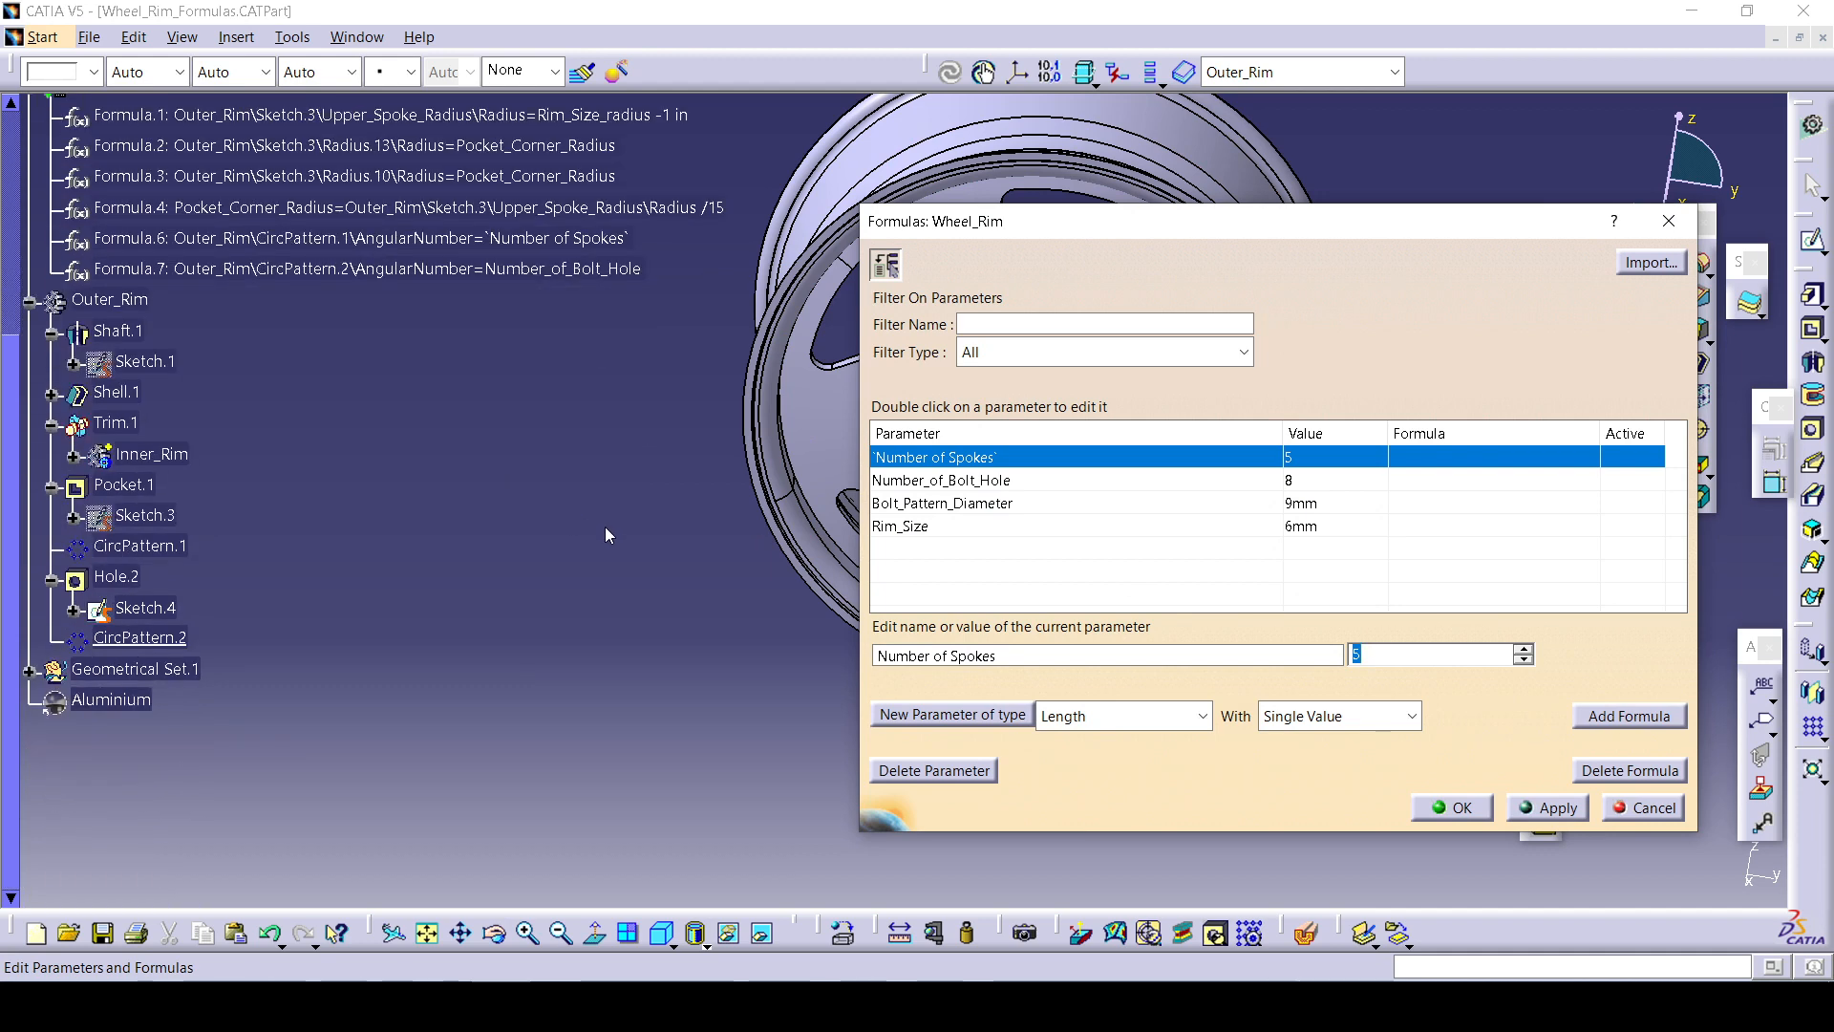
pyautogui.click(143, 608)
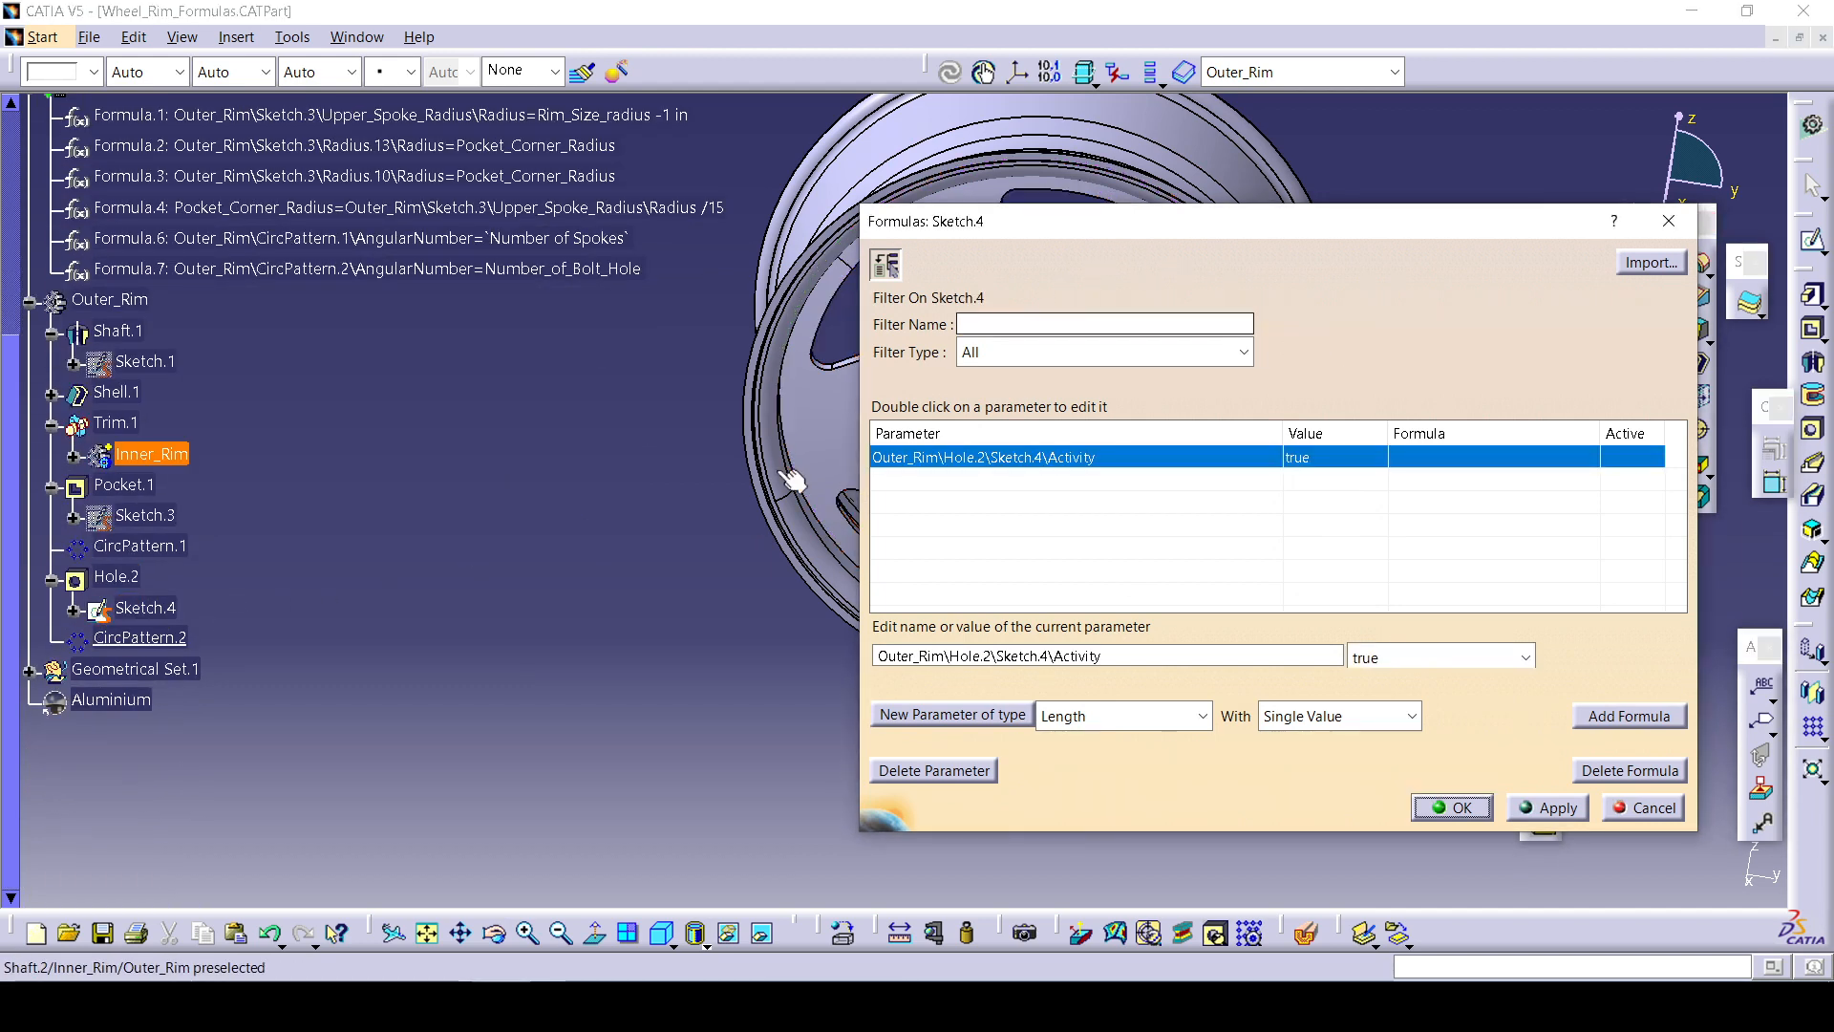
pyautogui.click(116, 576)
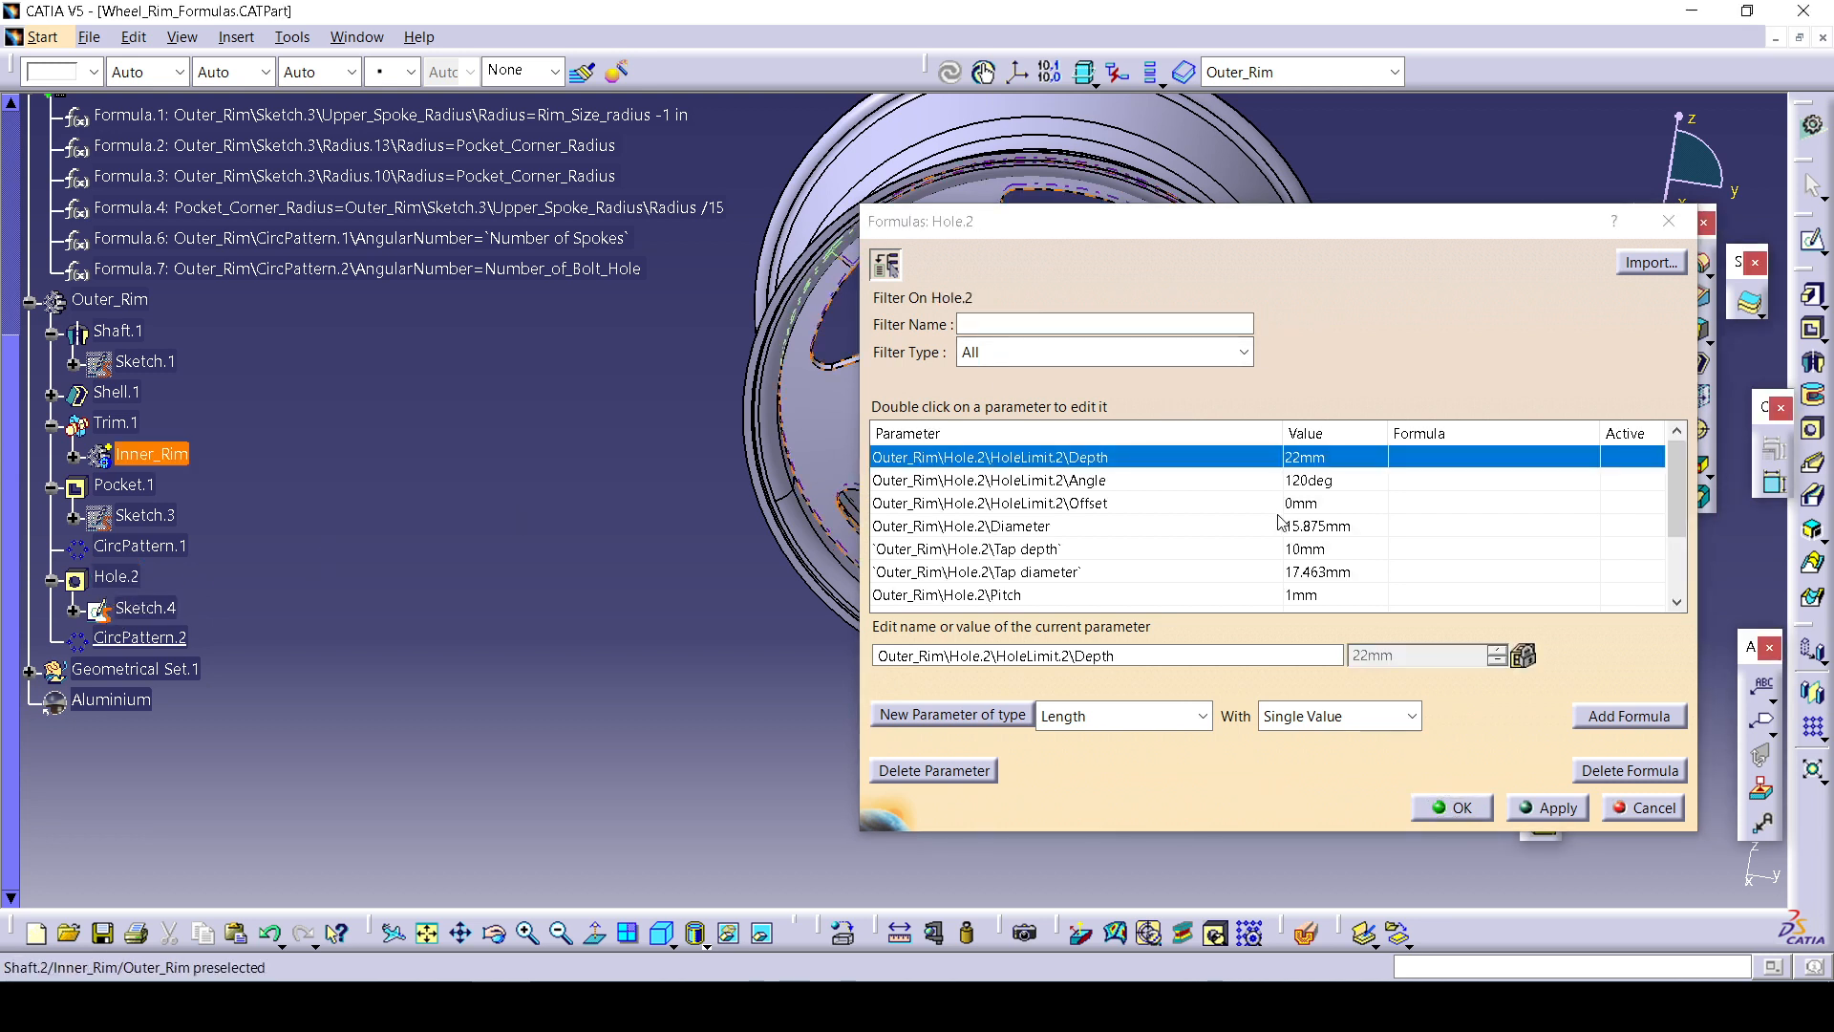
pyautogui.click(1051, 529)
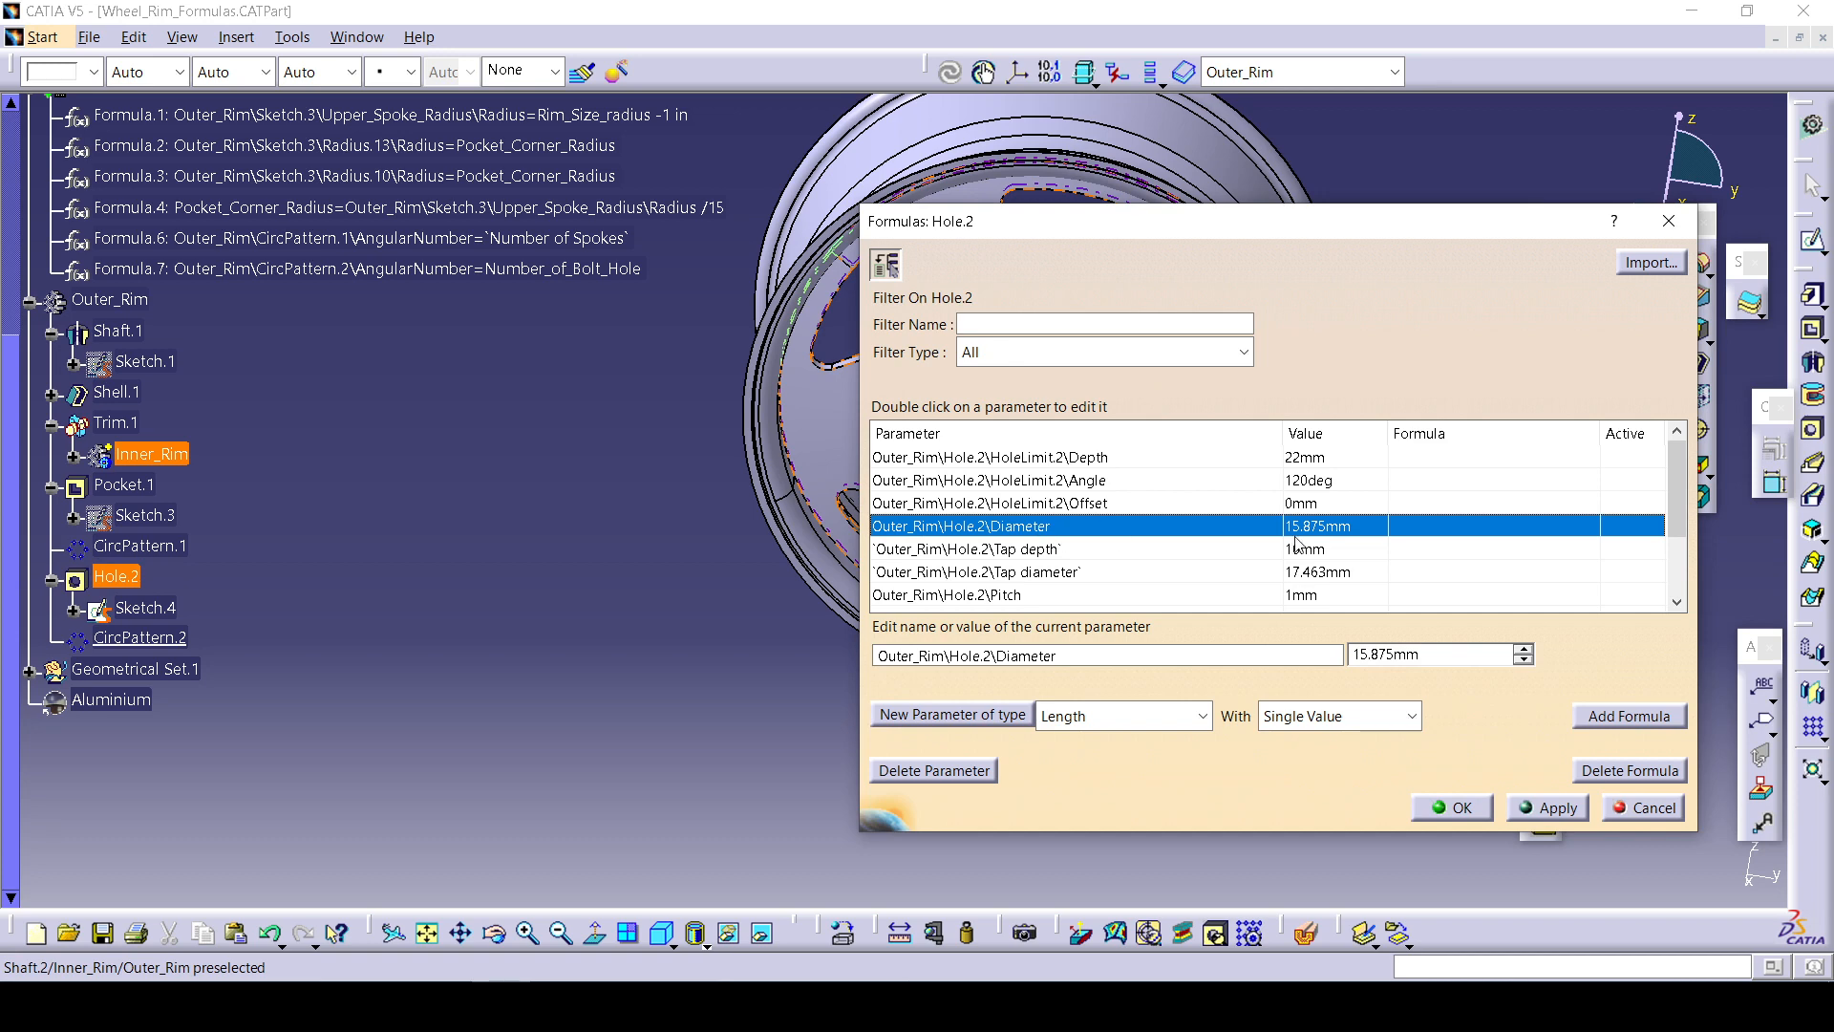
# Examine the Hole.2 parameters, including the counterbore diameter and depth, against the dimensions shown on the bolt hole.
pyautogui.scroll(3, 542, 336)
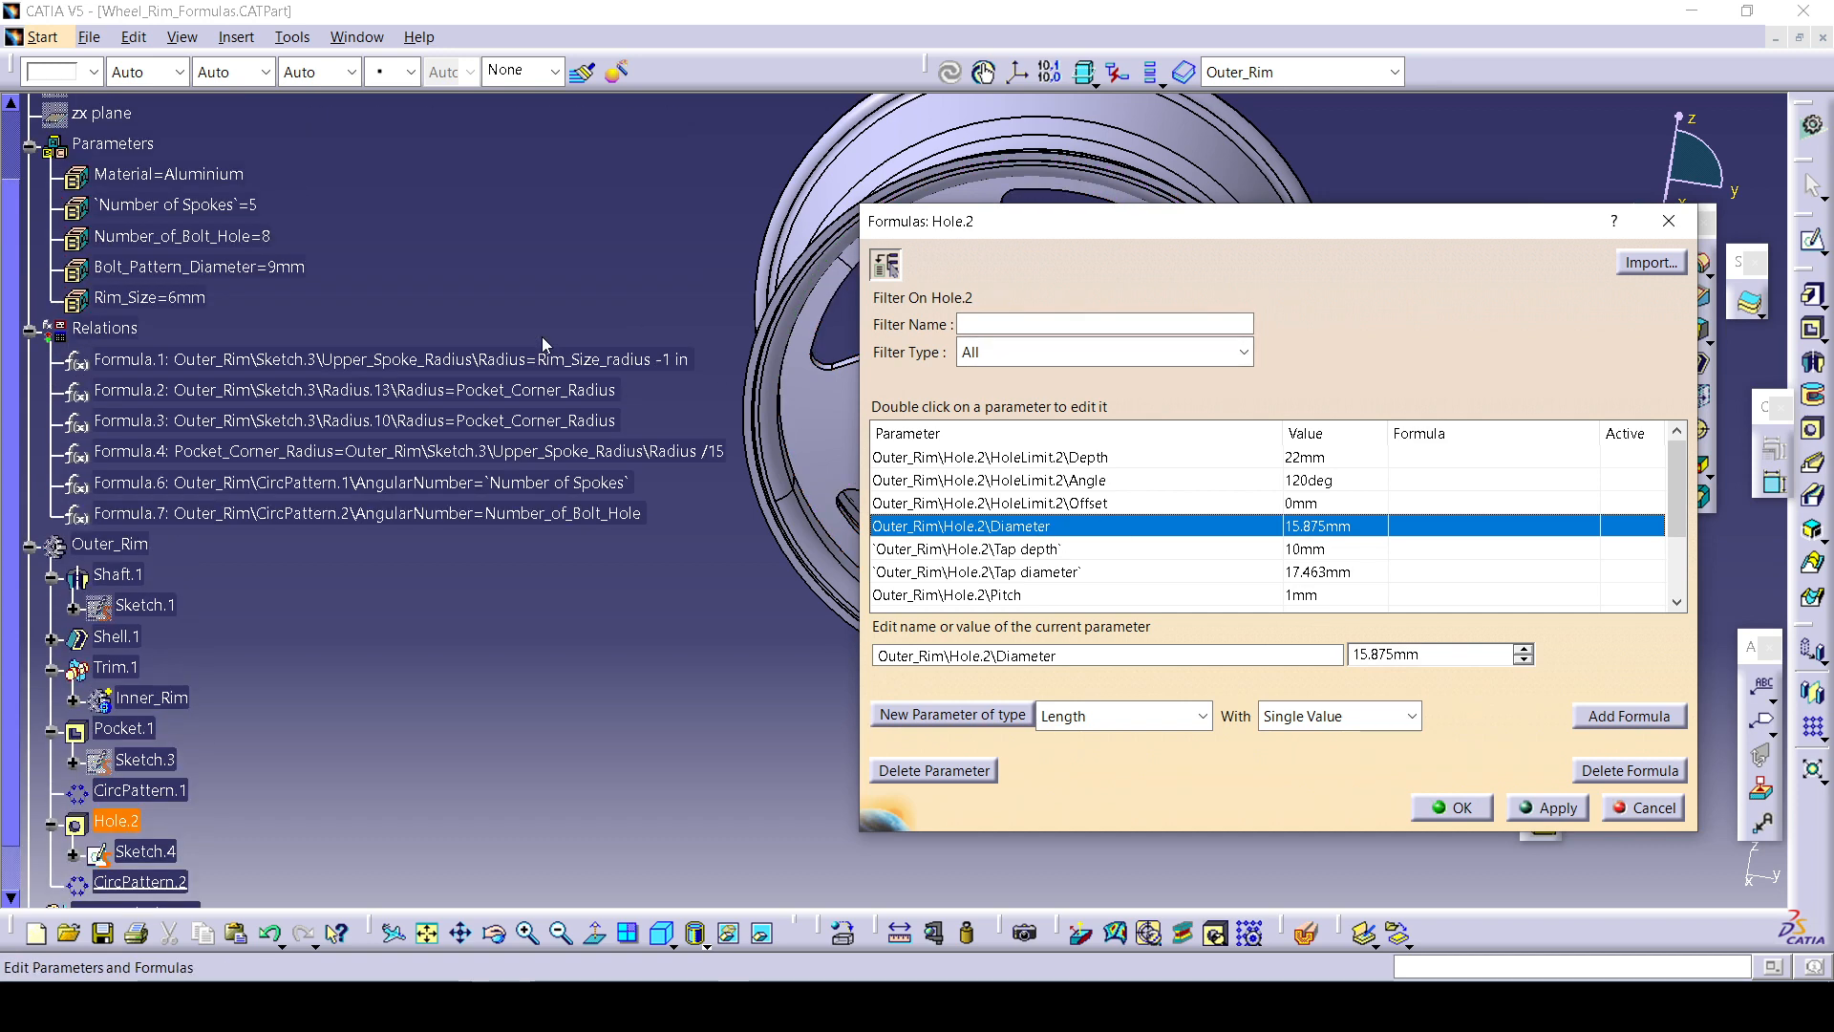
pyautogui.scroll(1, 544, 344)
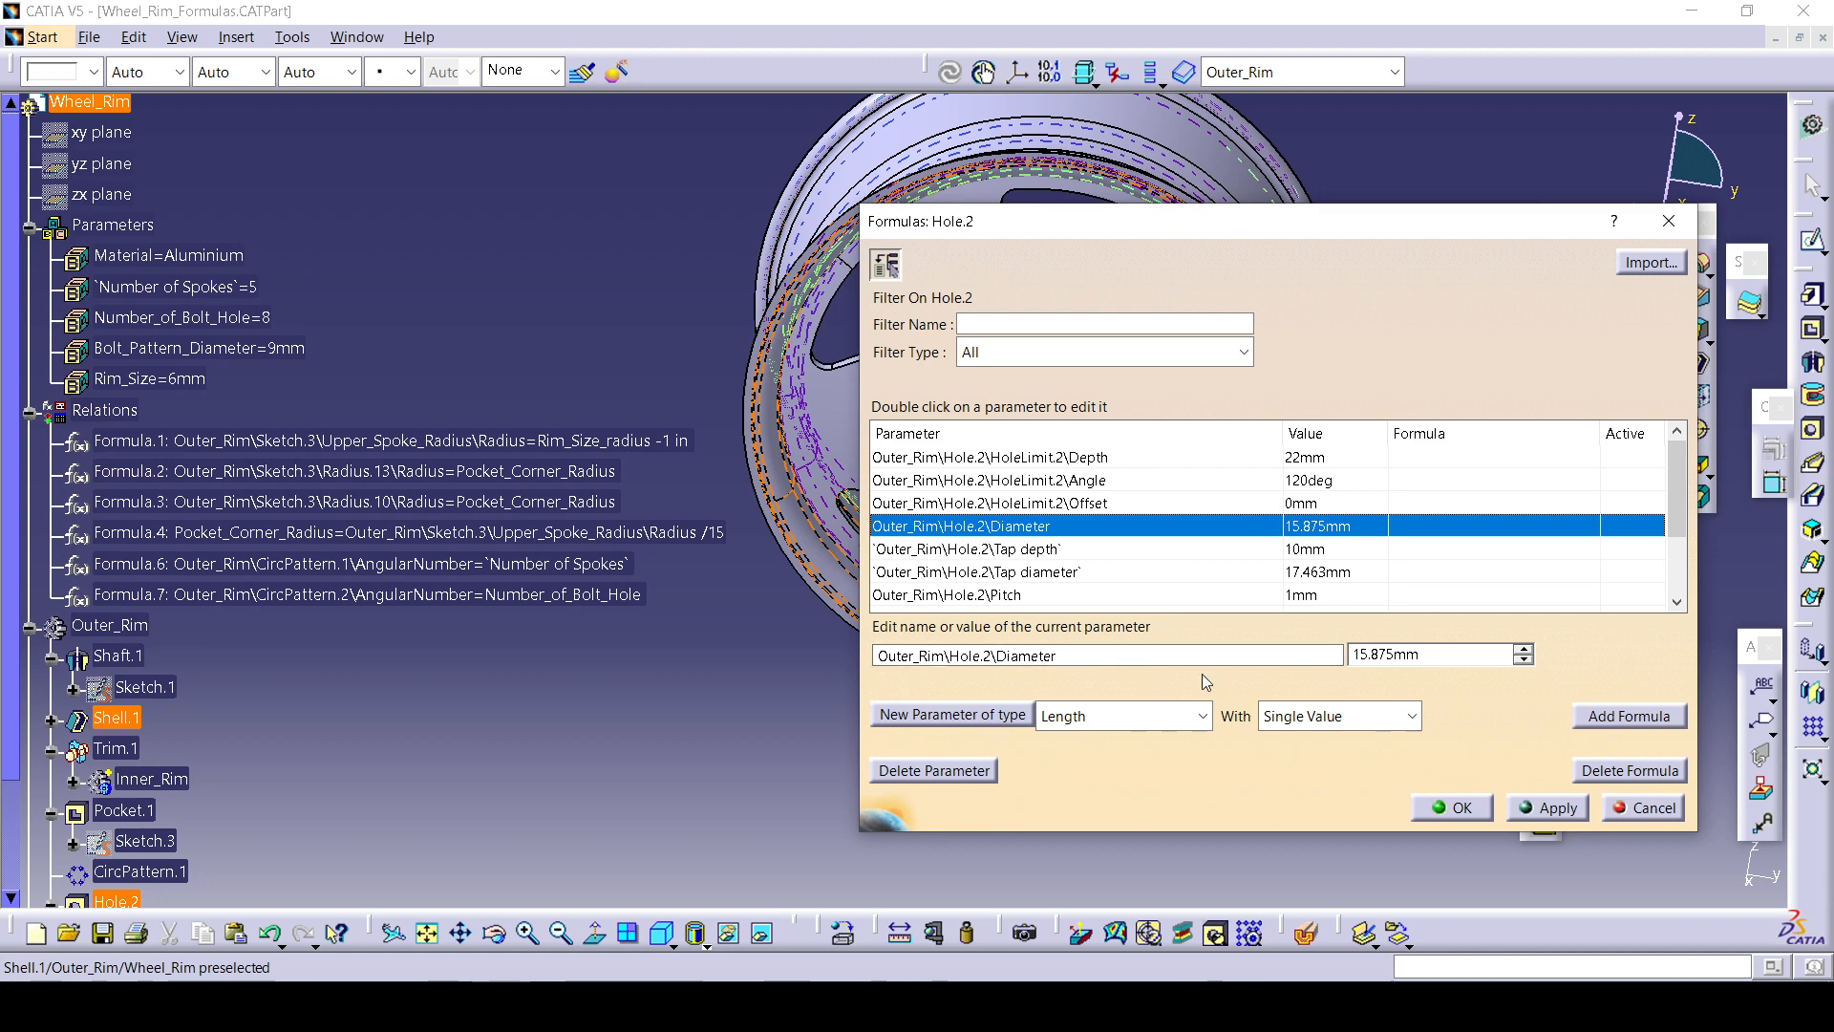
pyautogui.scroll(-1, 1181, 546)
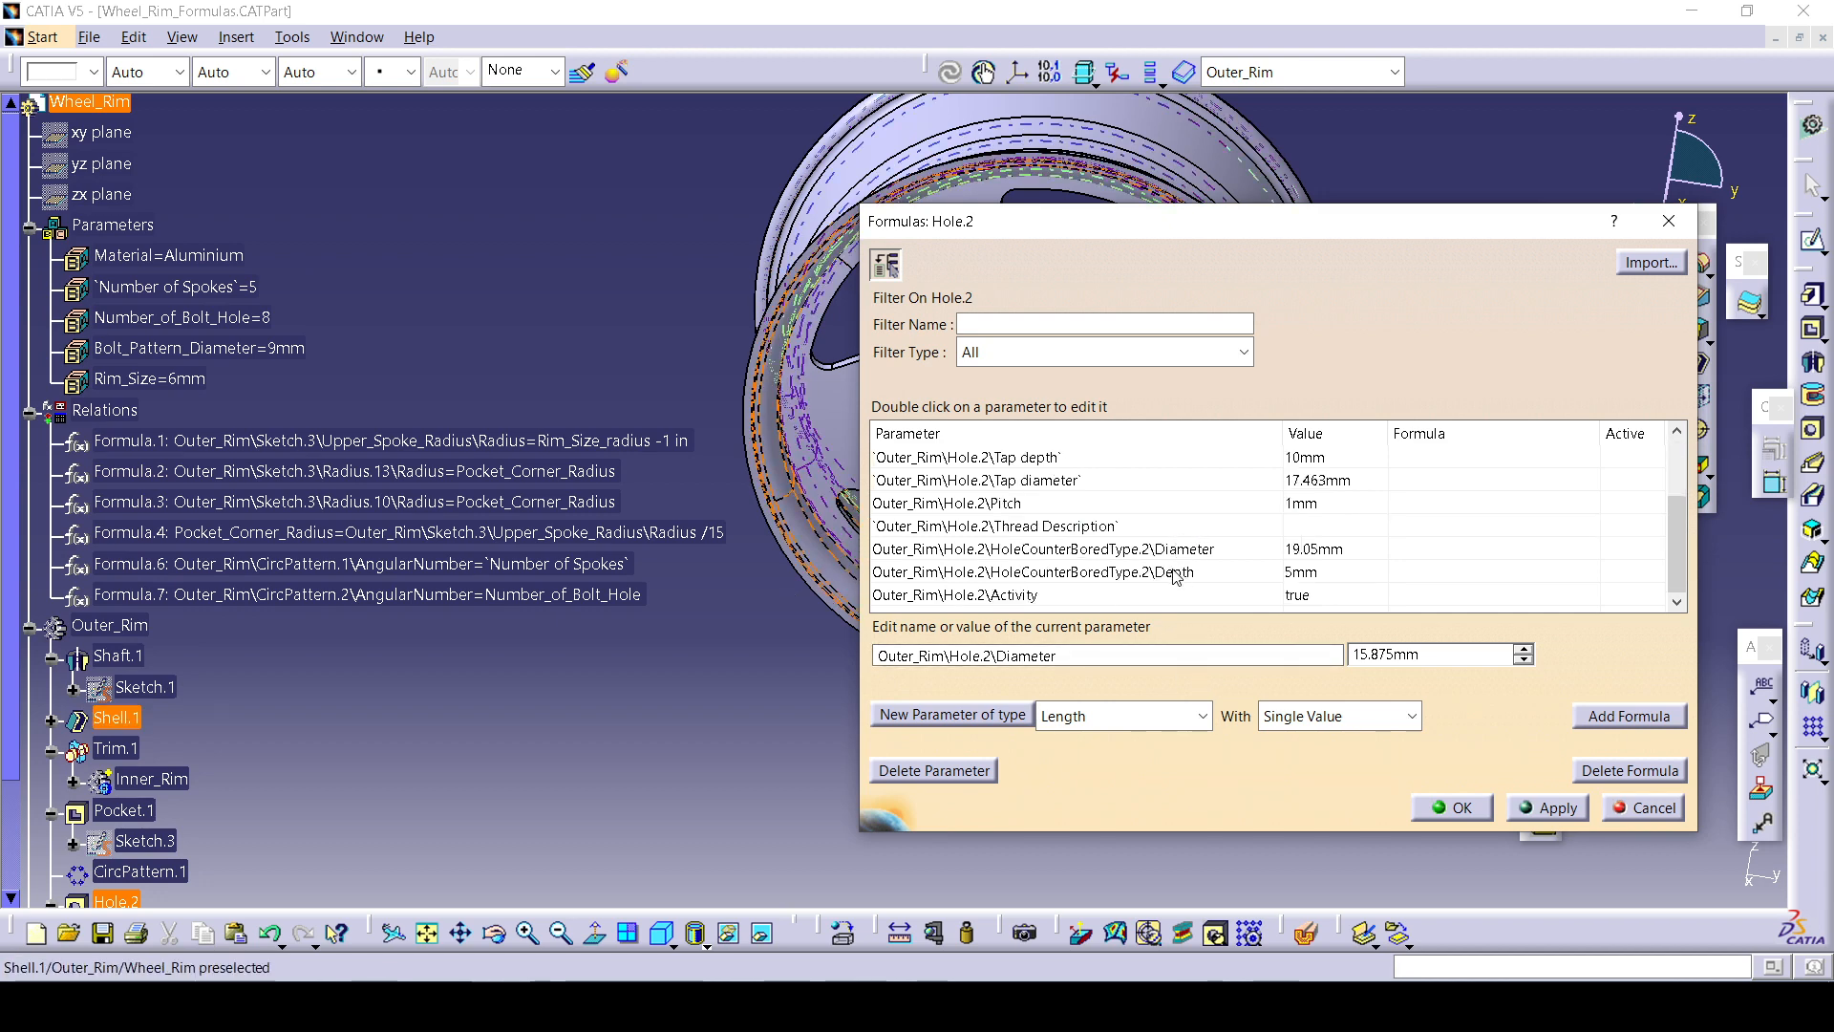
pyautogui.scroll(1, 1175, 574)
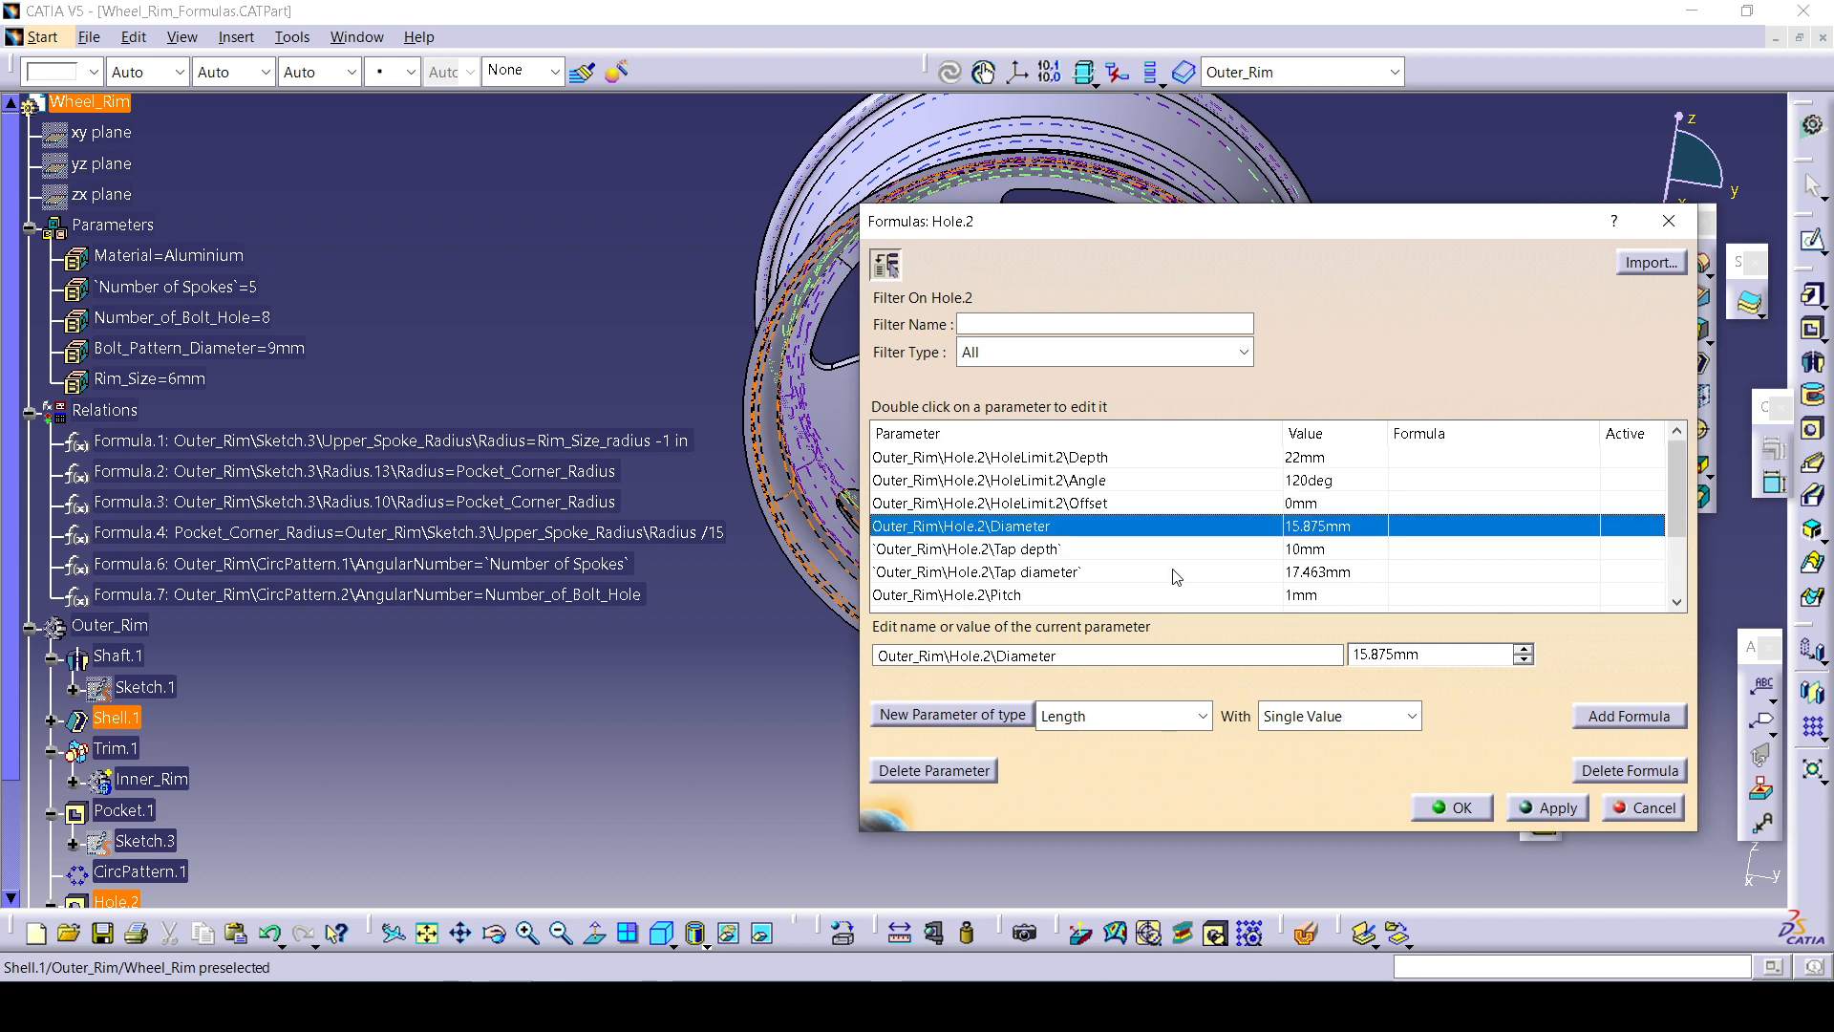
pyautogui.moveTo(721, 576); pyautogui.dragTo(490, 606, button='middle')
pyautogui.moveTo(761, 384); pyautogui.dragTo(676, 424, button='middle')
pyautogui.moveTo(129, 411); pyautogui.dragTo(1118, 382, button='middle')
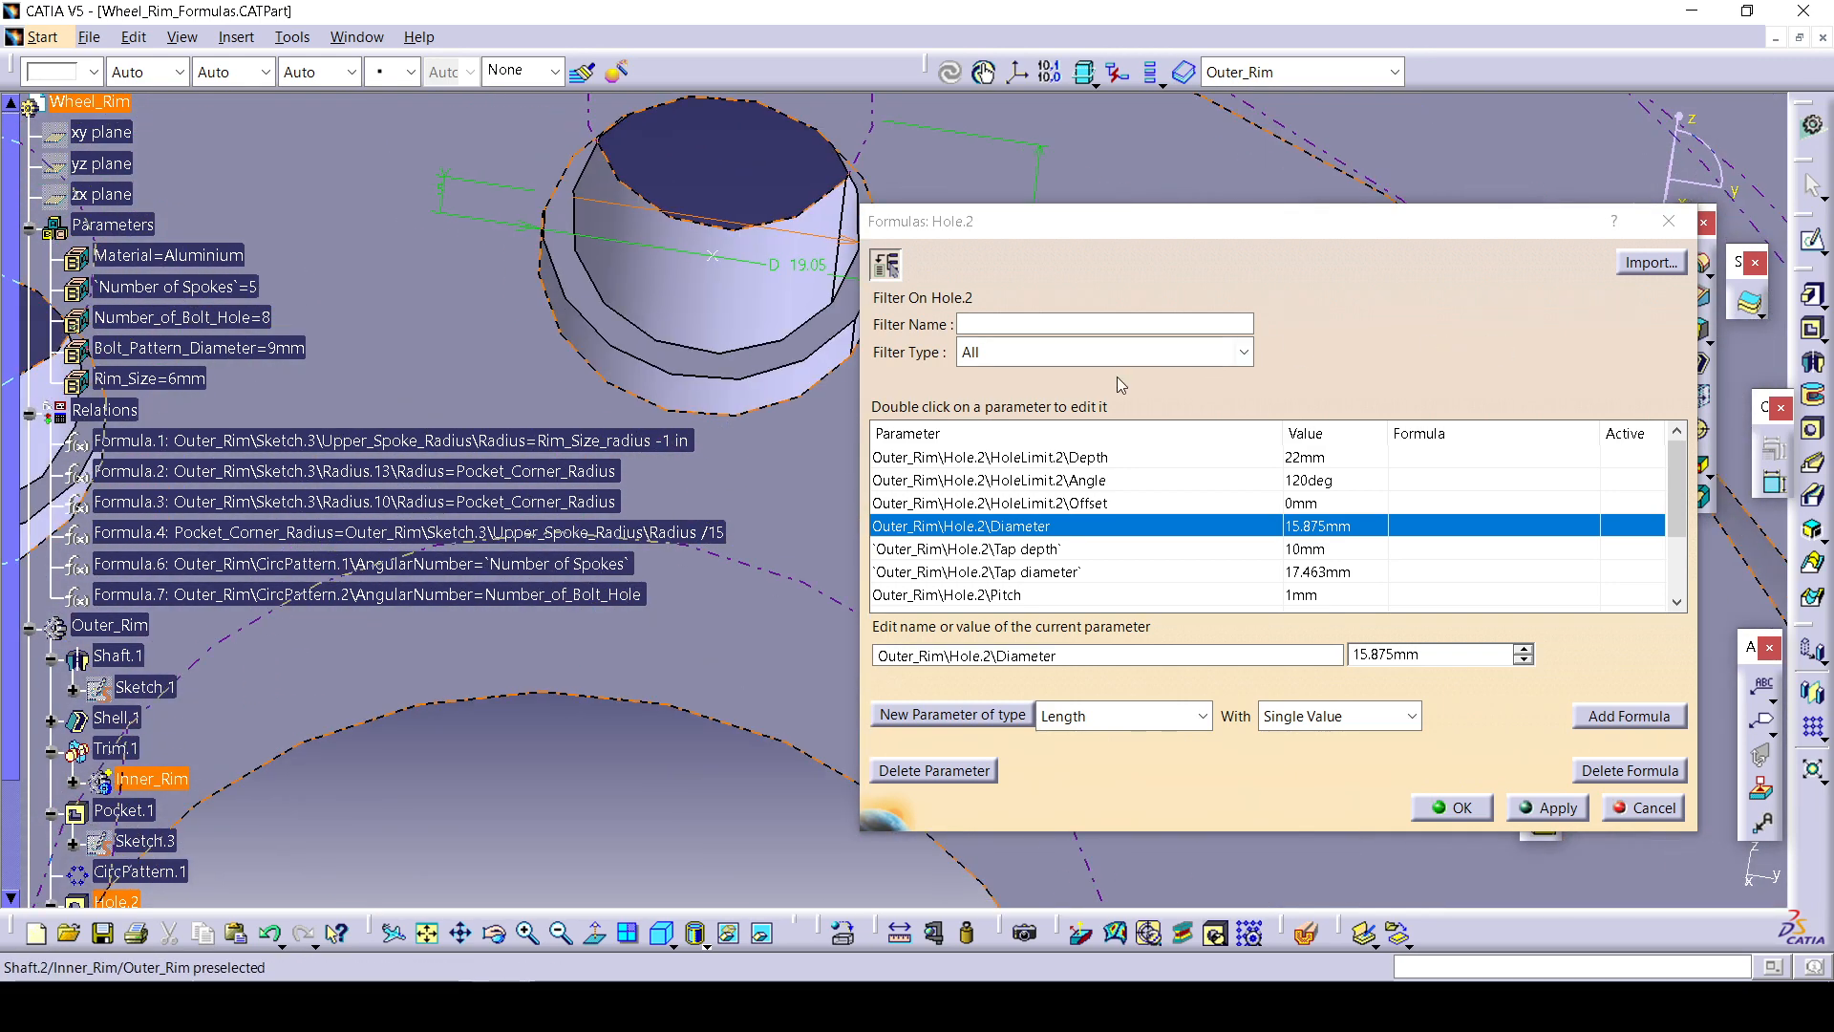
pyautogui.moveTo(651, 381); pyautogui.dragTo(611, 373, button='middle')
pyautogui.moveTo(754, 363); pyautogui.dragTo(676, 357, button='middle')
pyautogui.scroll(1, 516, 382)
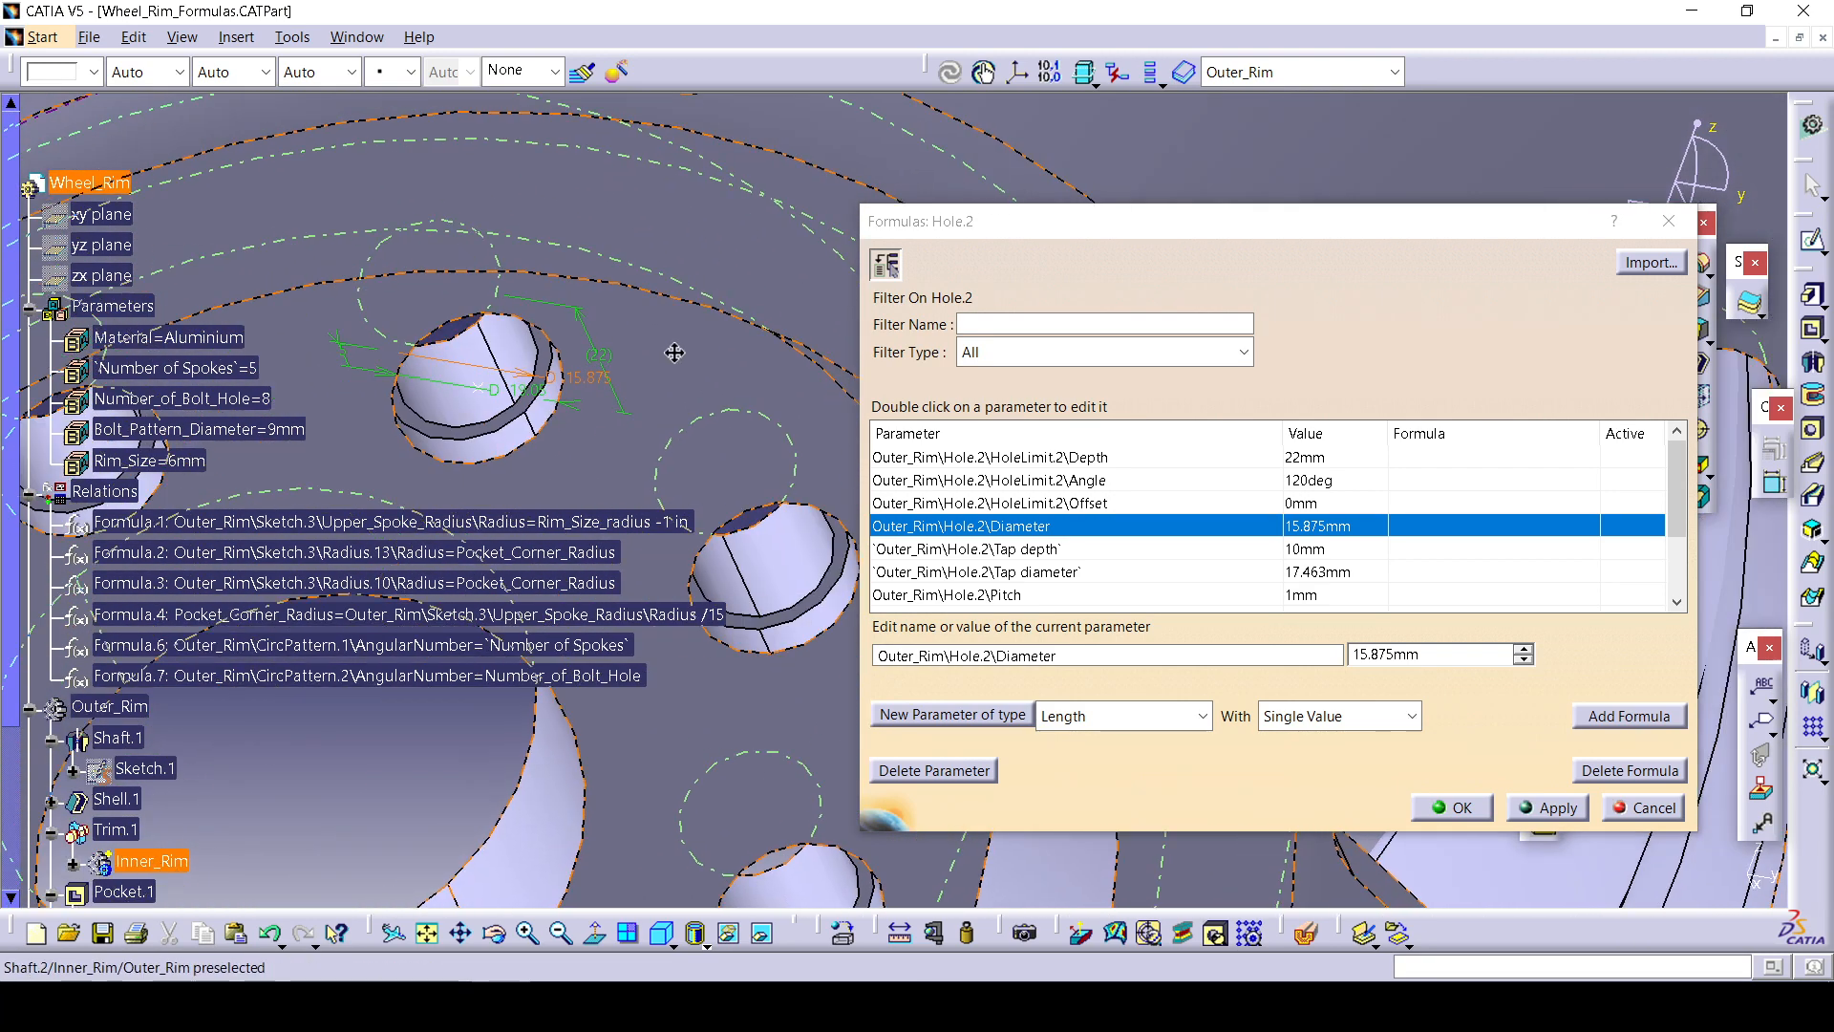
pyautogui.click(554, 428)
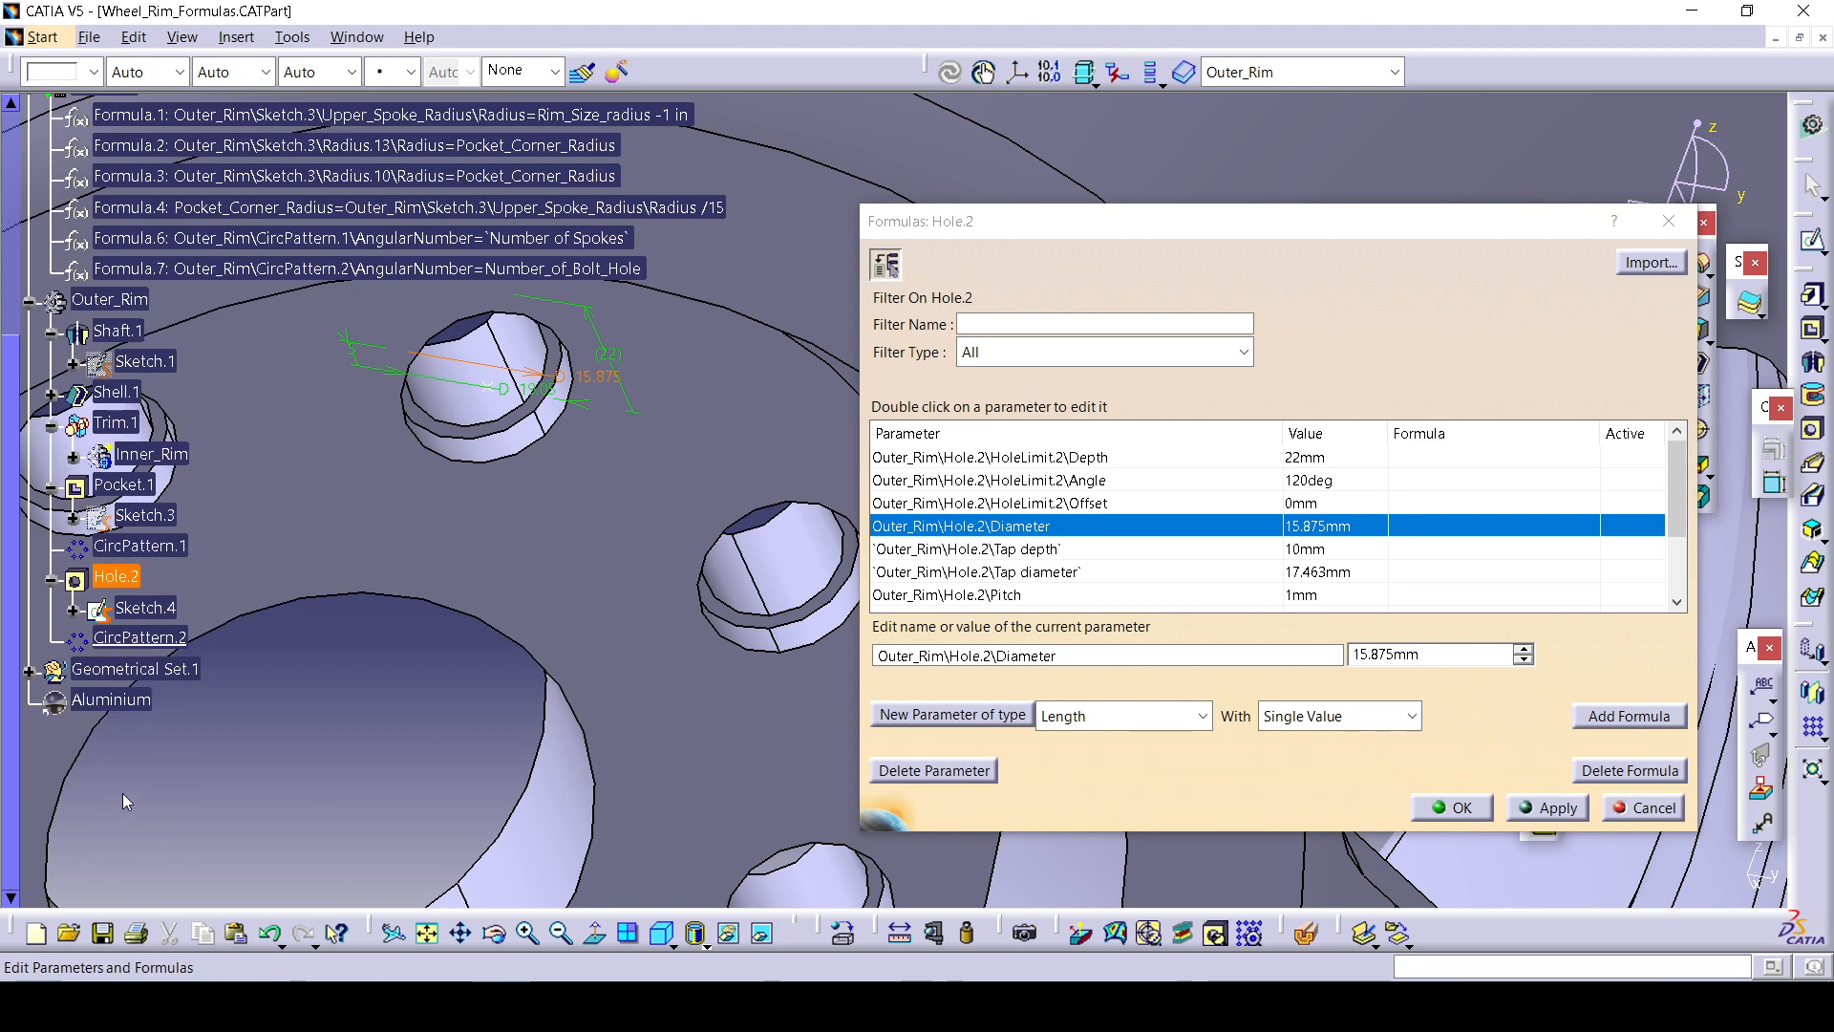
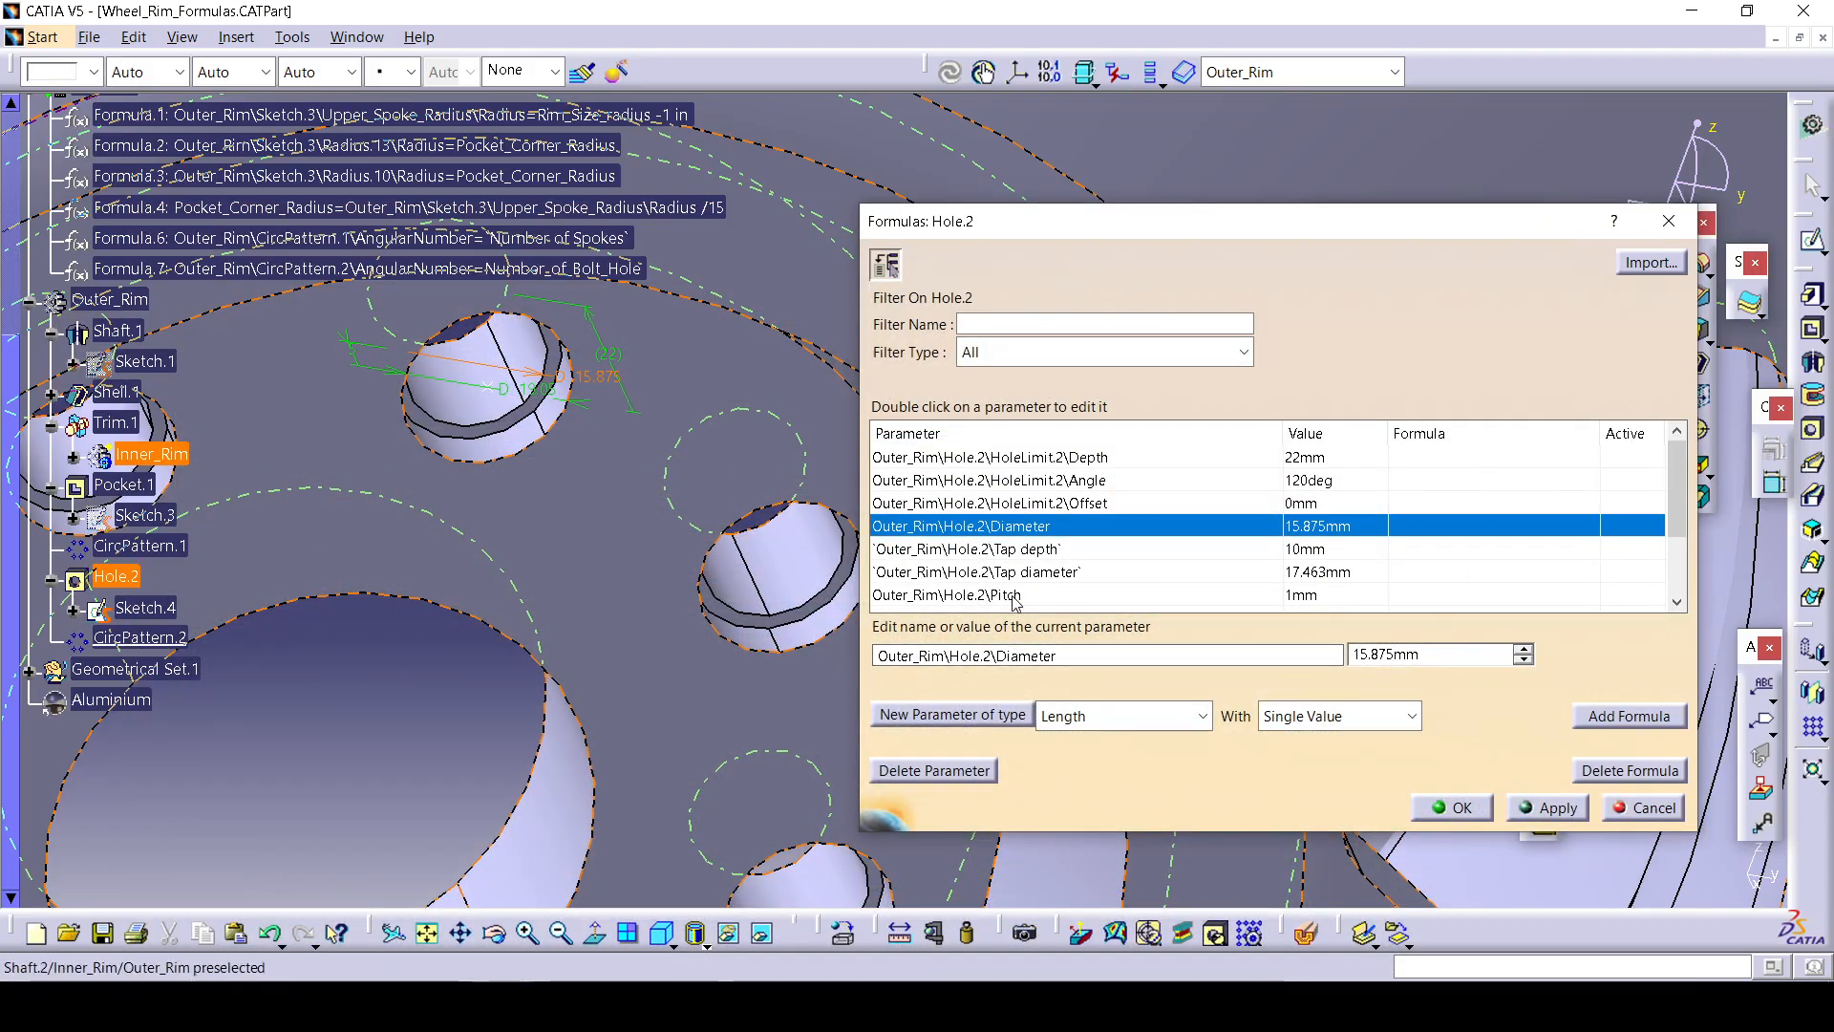
pyautogui.scroll(-2, 1317, 575)
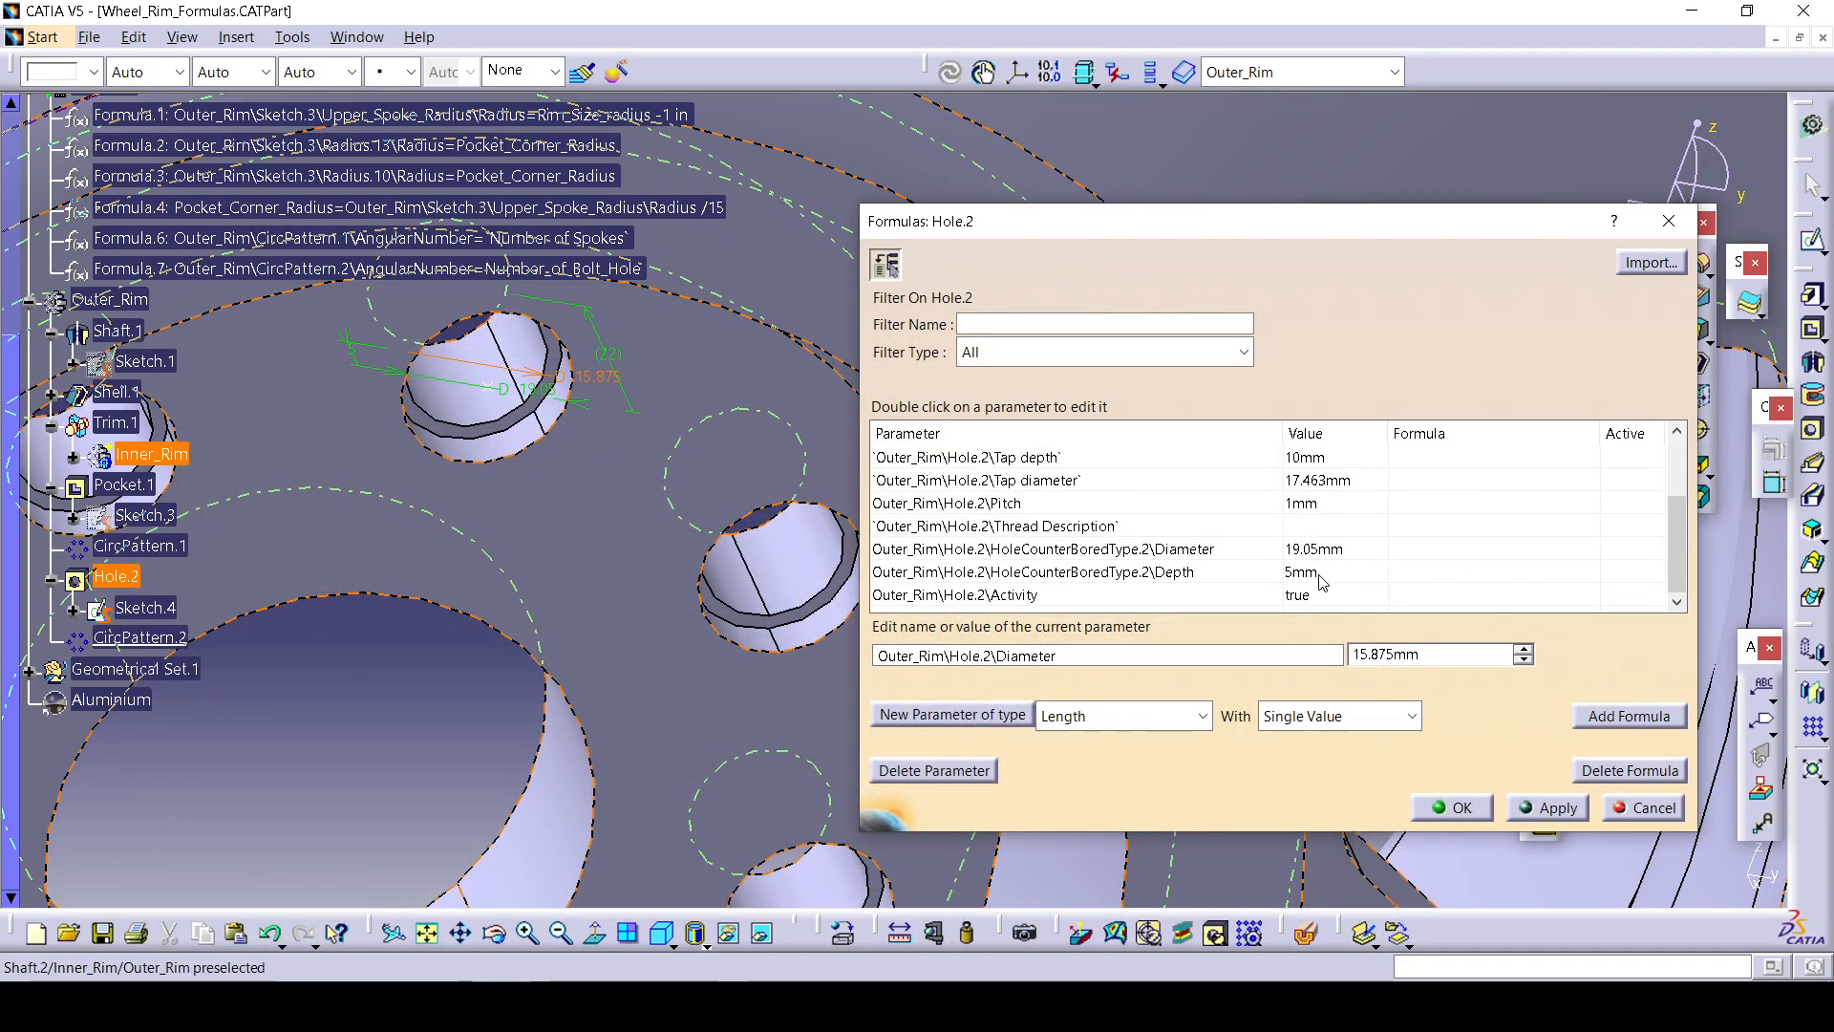
pyautogui.scroll(2, 1320, 575)
pyautogui.moveTo(454, 469); pyautogui.dragTo(429, 773, button='middle')
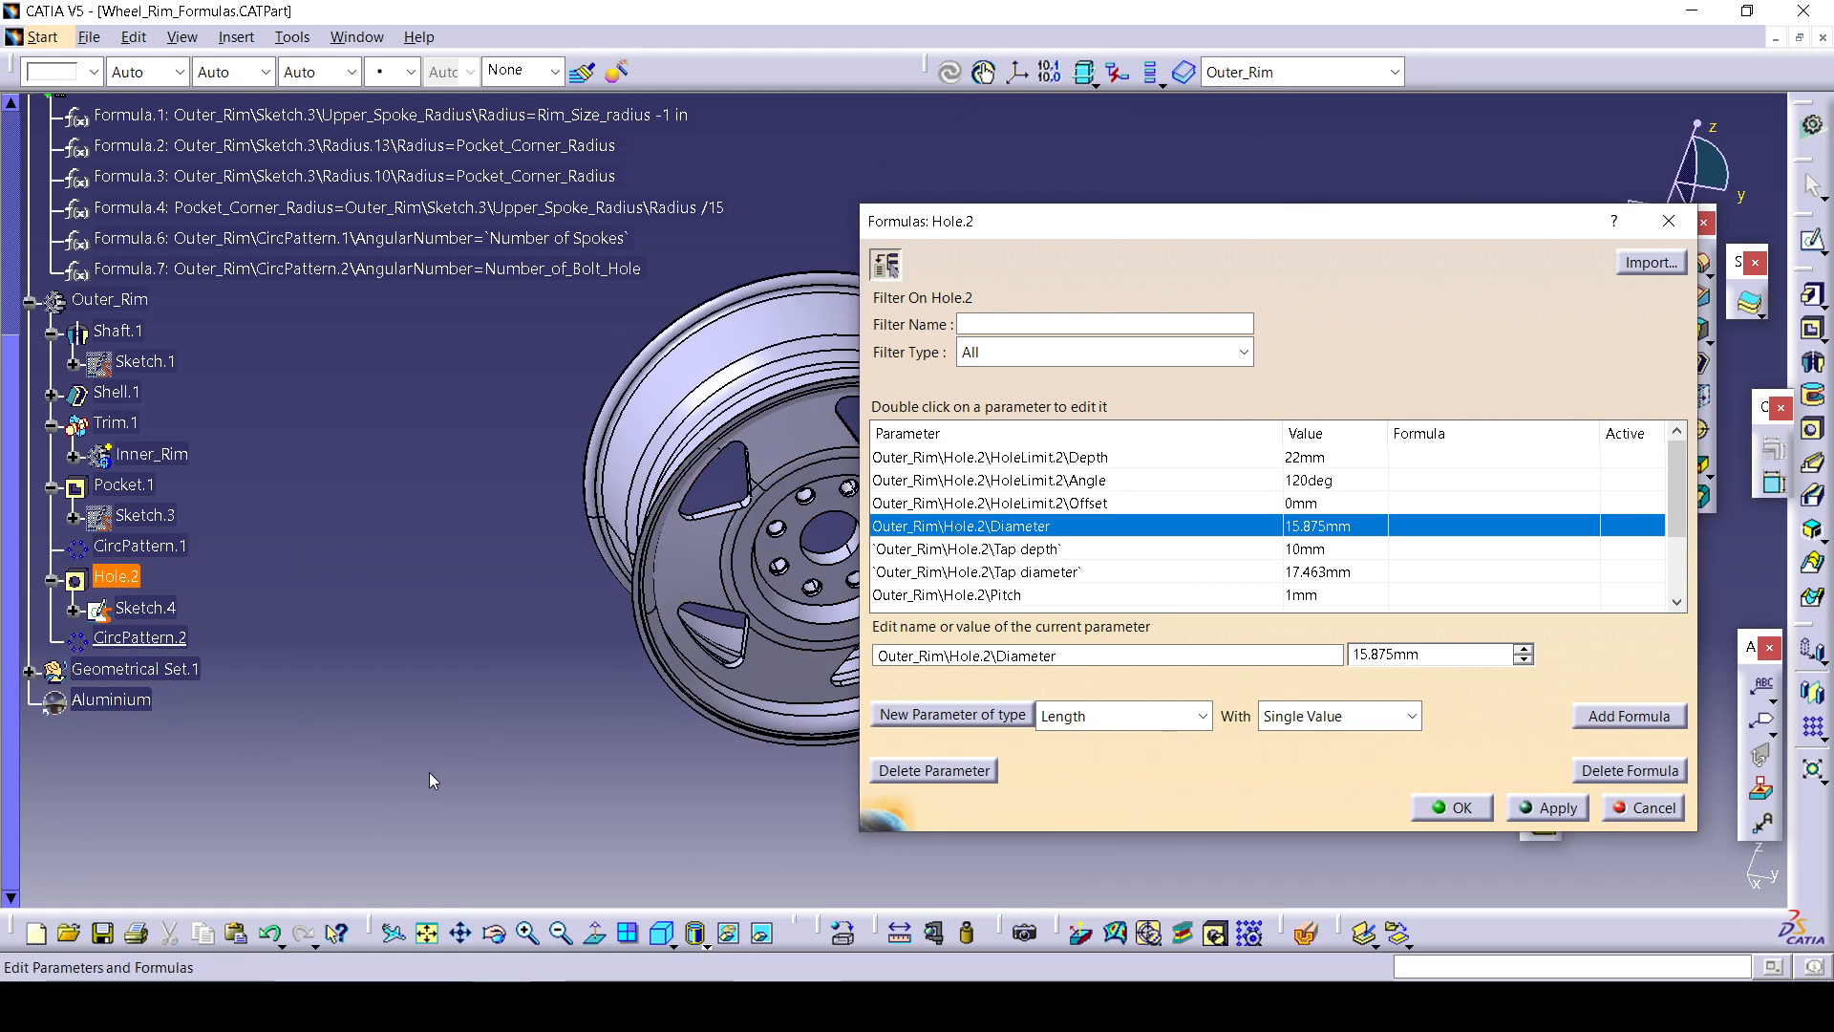
# List the Shaft.1 parameters and look through its Sketch.1 radii, lengths and offsets.
pyautogui.click(683, 372)
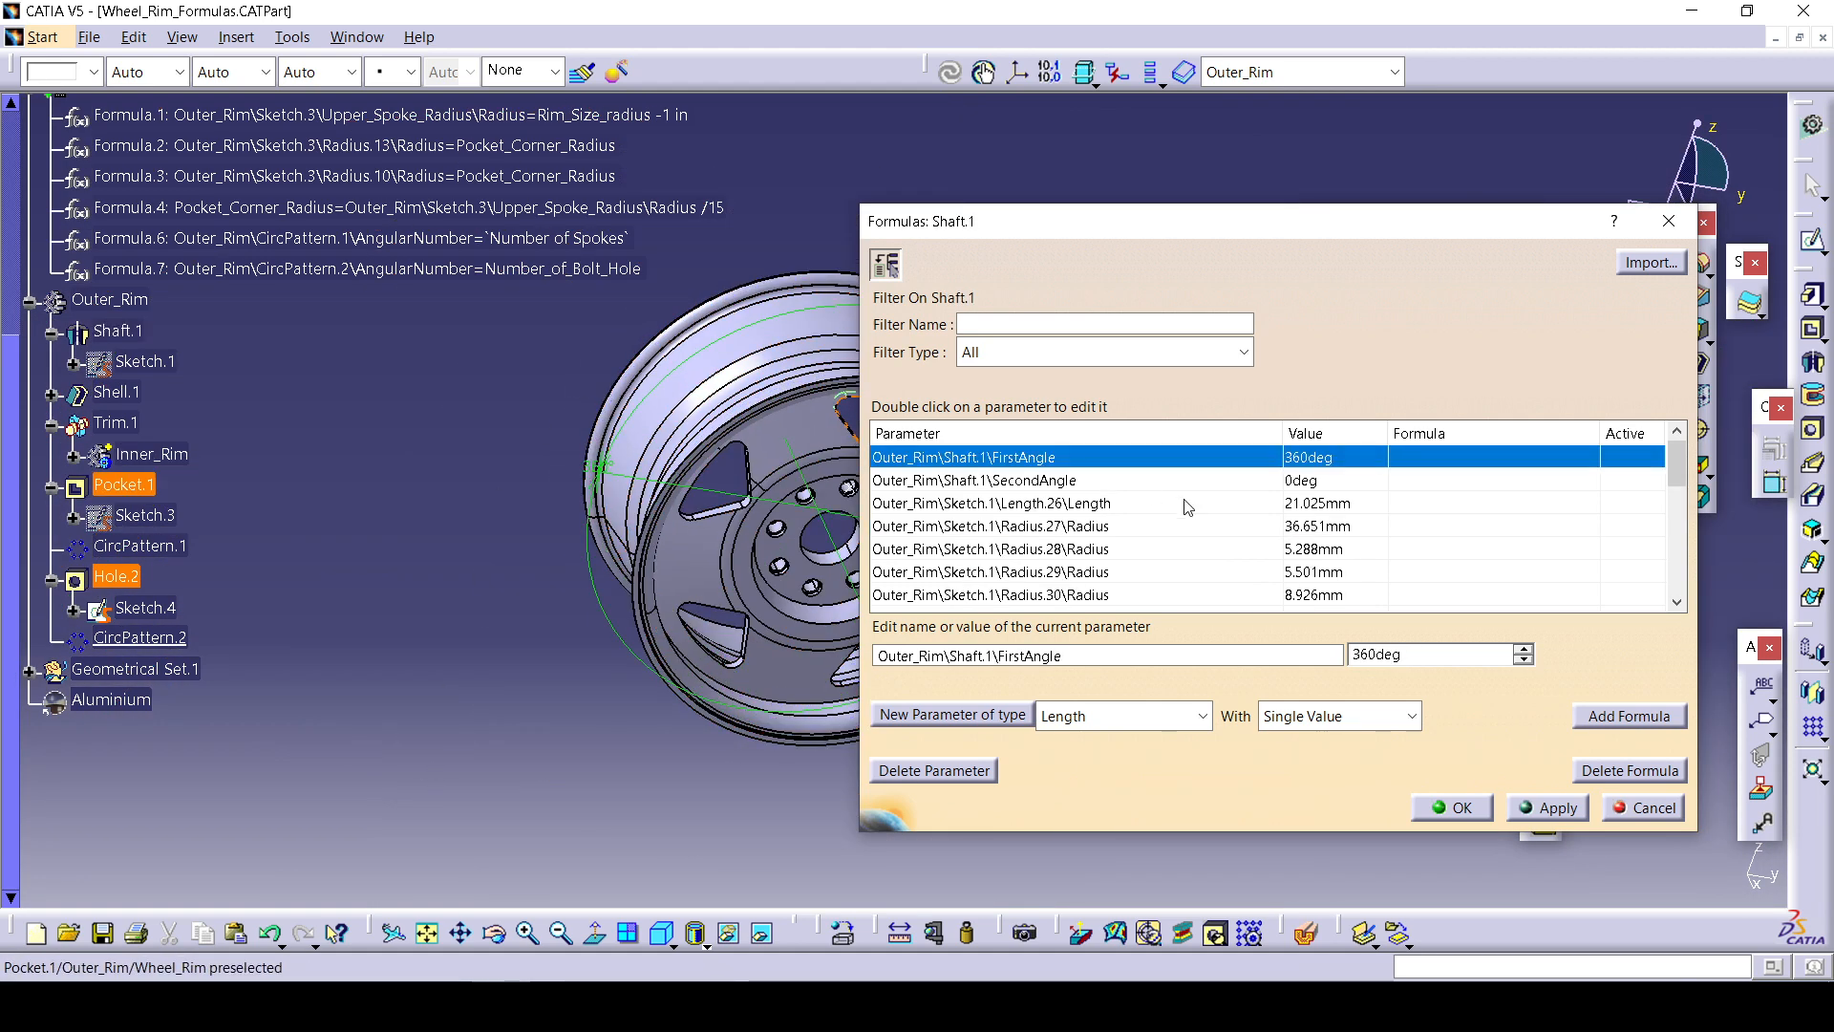
pyautogui.click(1271, 549)
pyautogui.scroll(-3, 1327, 587)
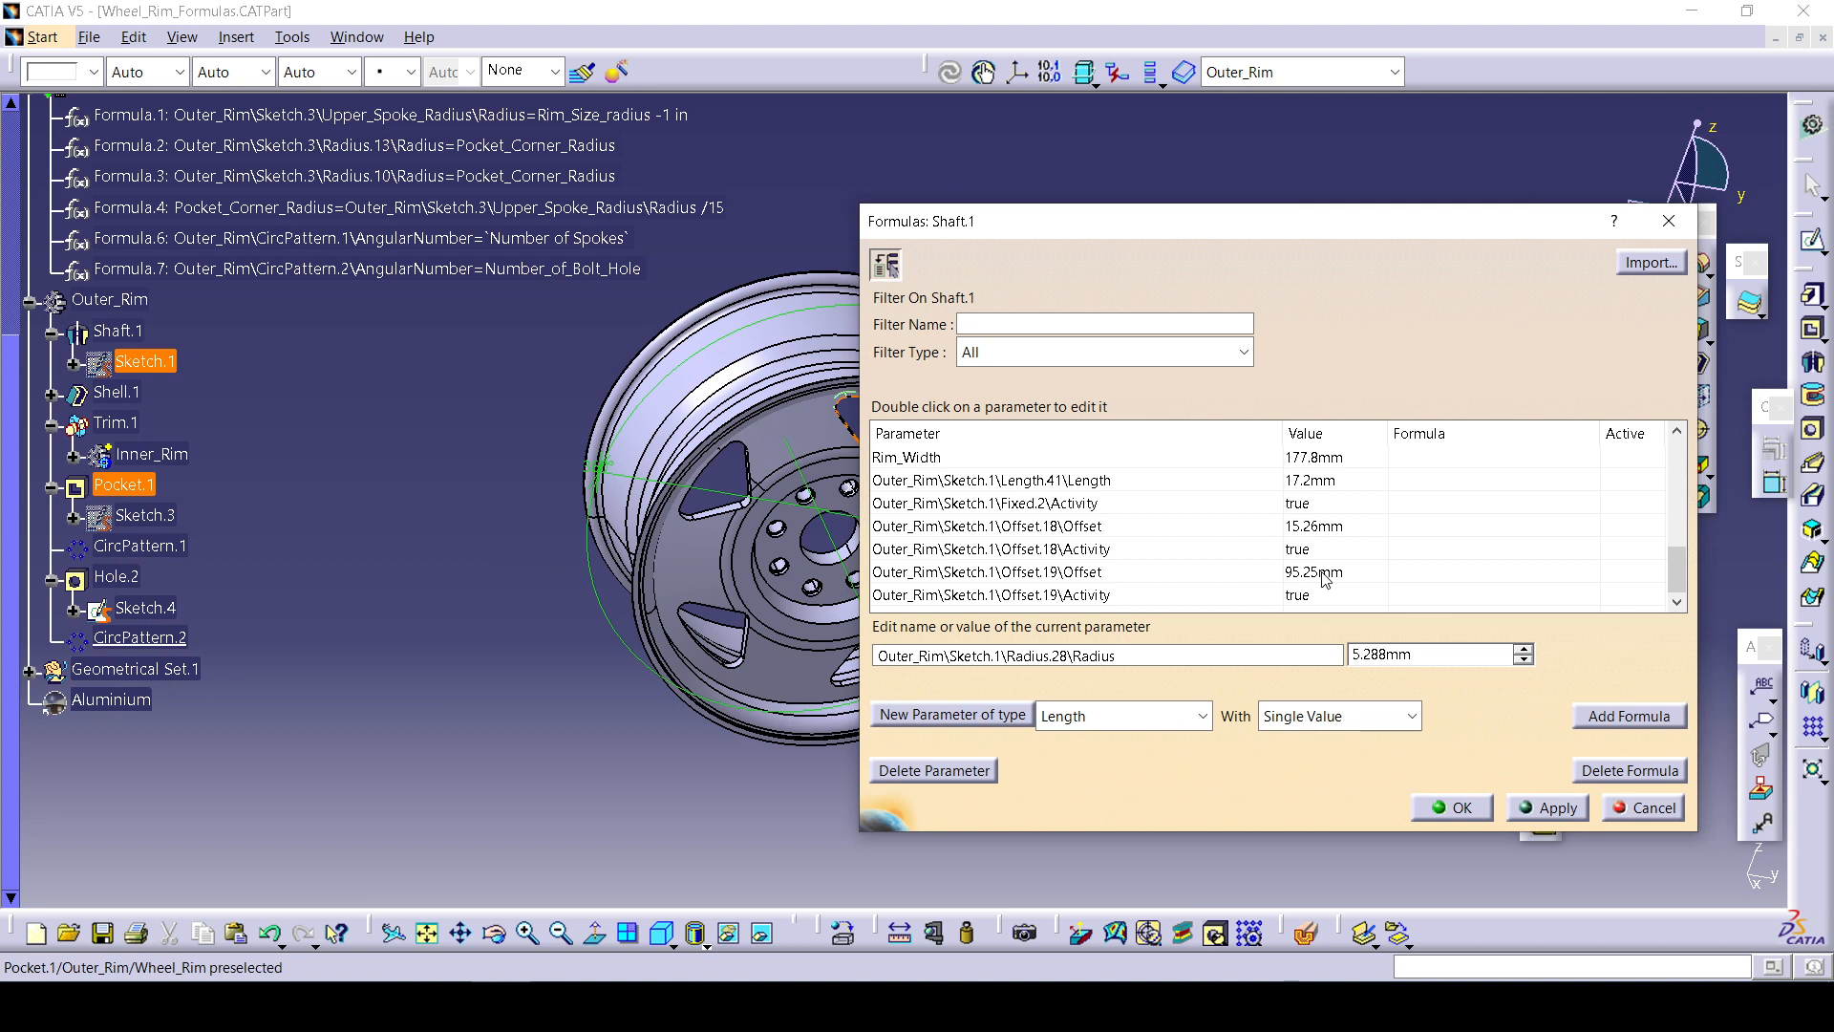
pyautogui.scroll(4, 1325, 580)
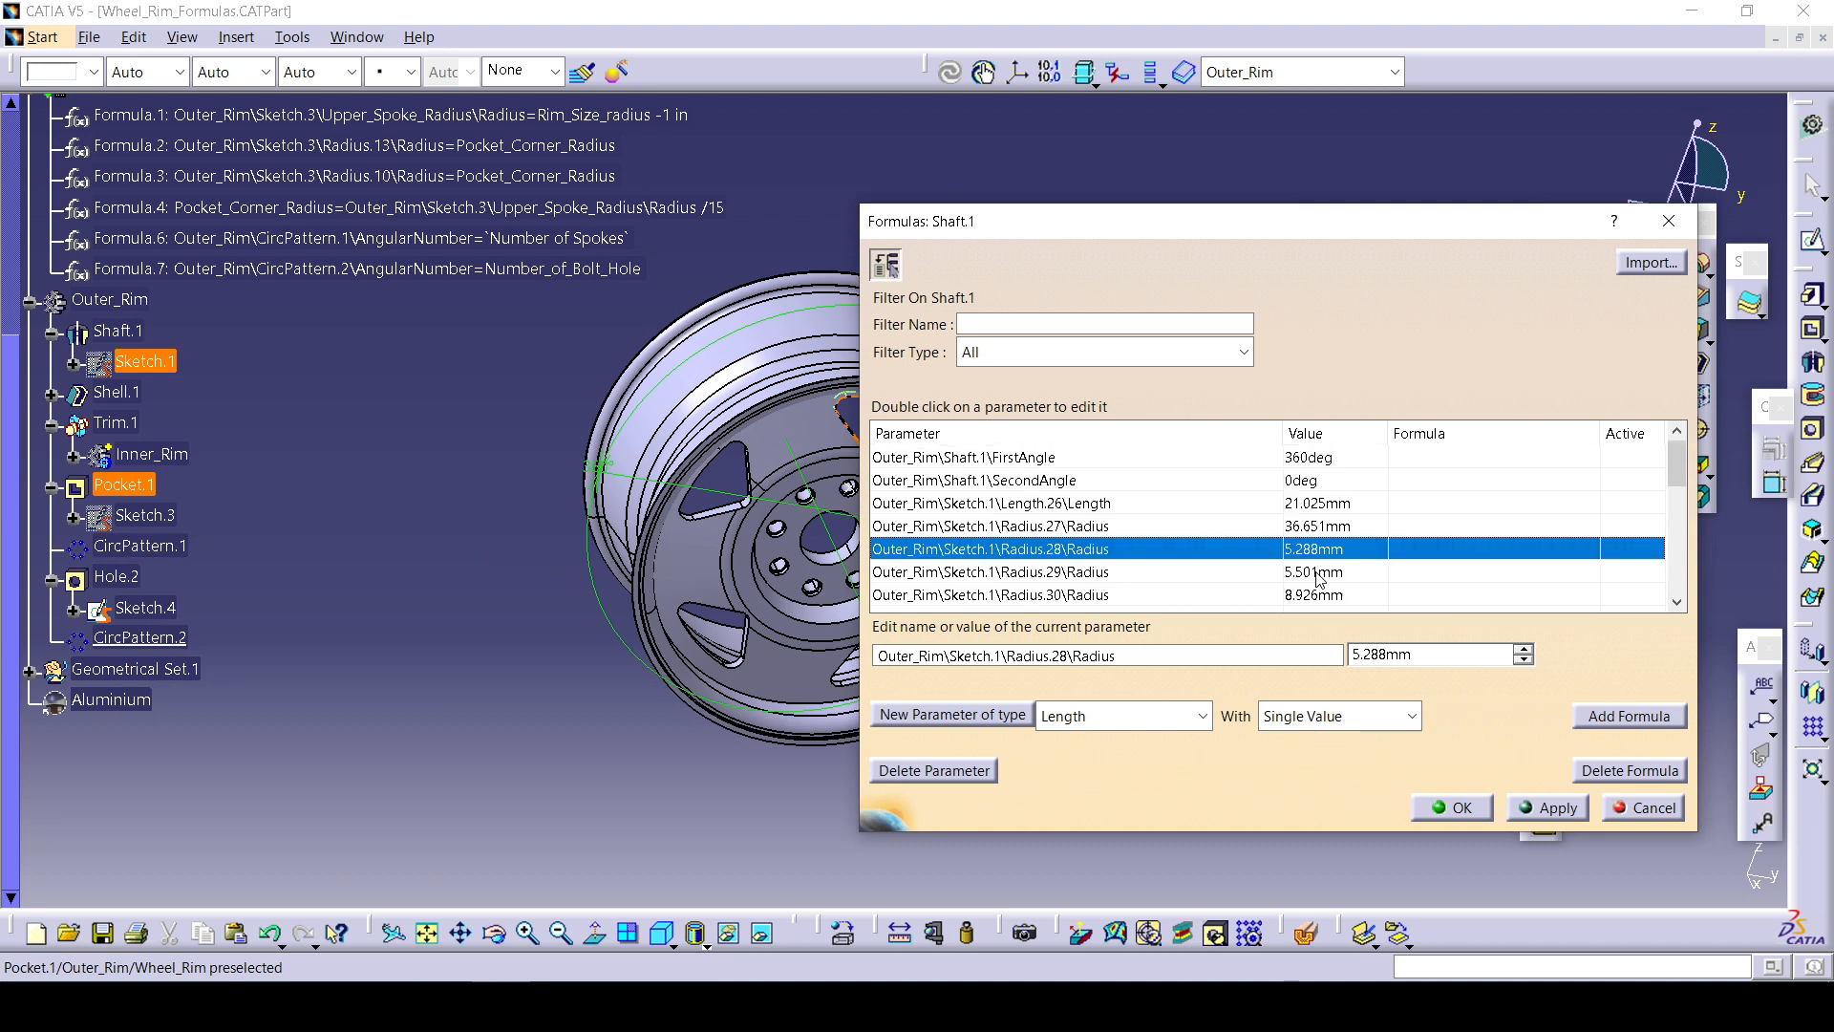
pyautogui.scroll(-5, 1320, 577)
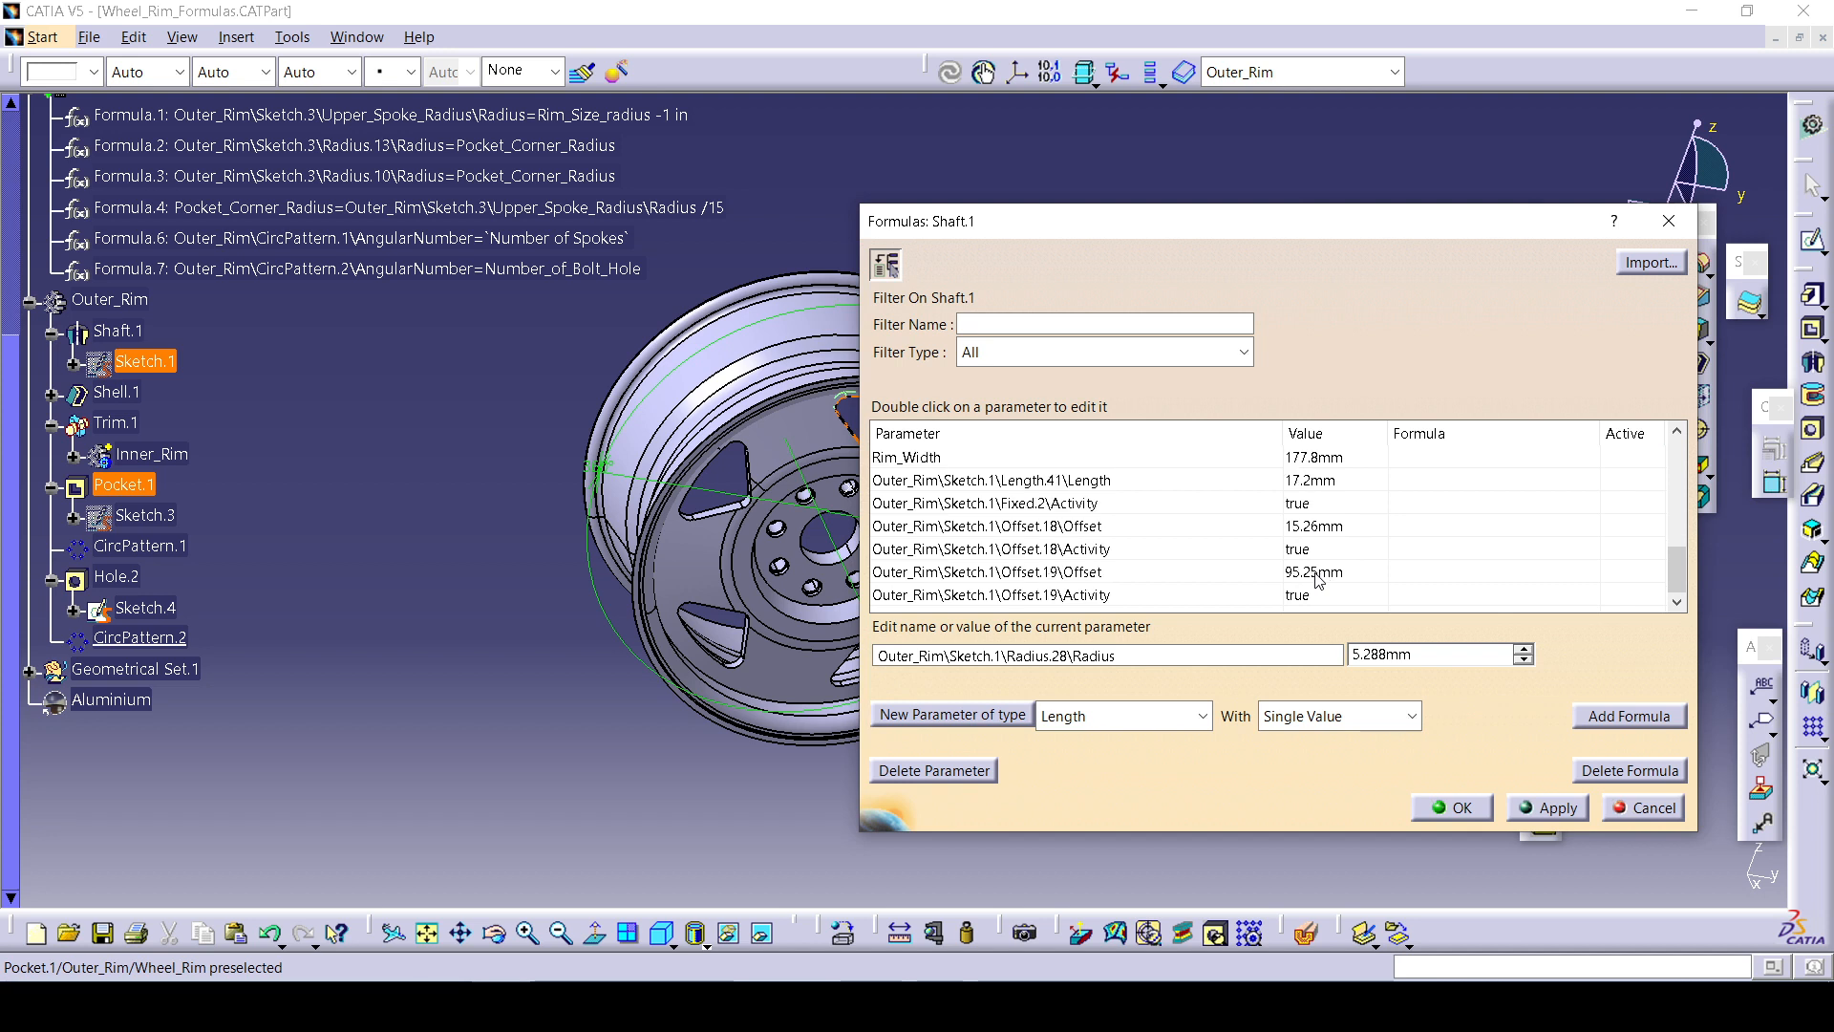
pyautogui.scroll(4, 1319, 578)
pyautogui.scroll(-2, 1320, 579)
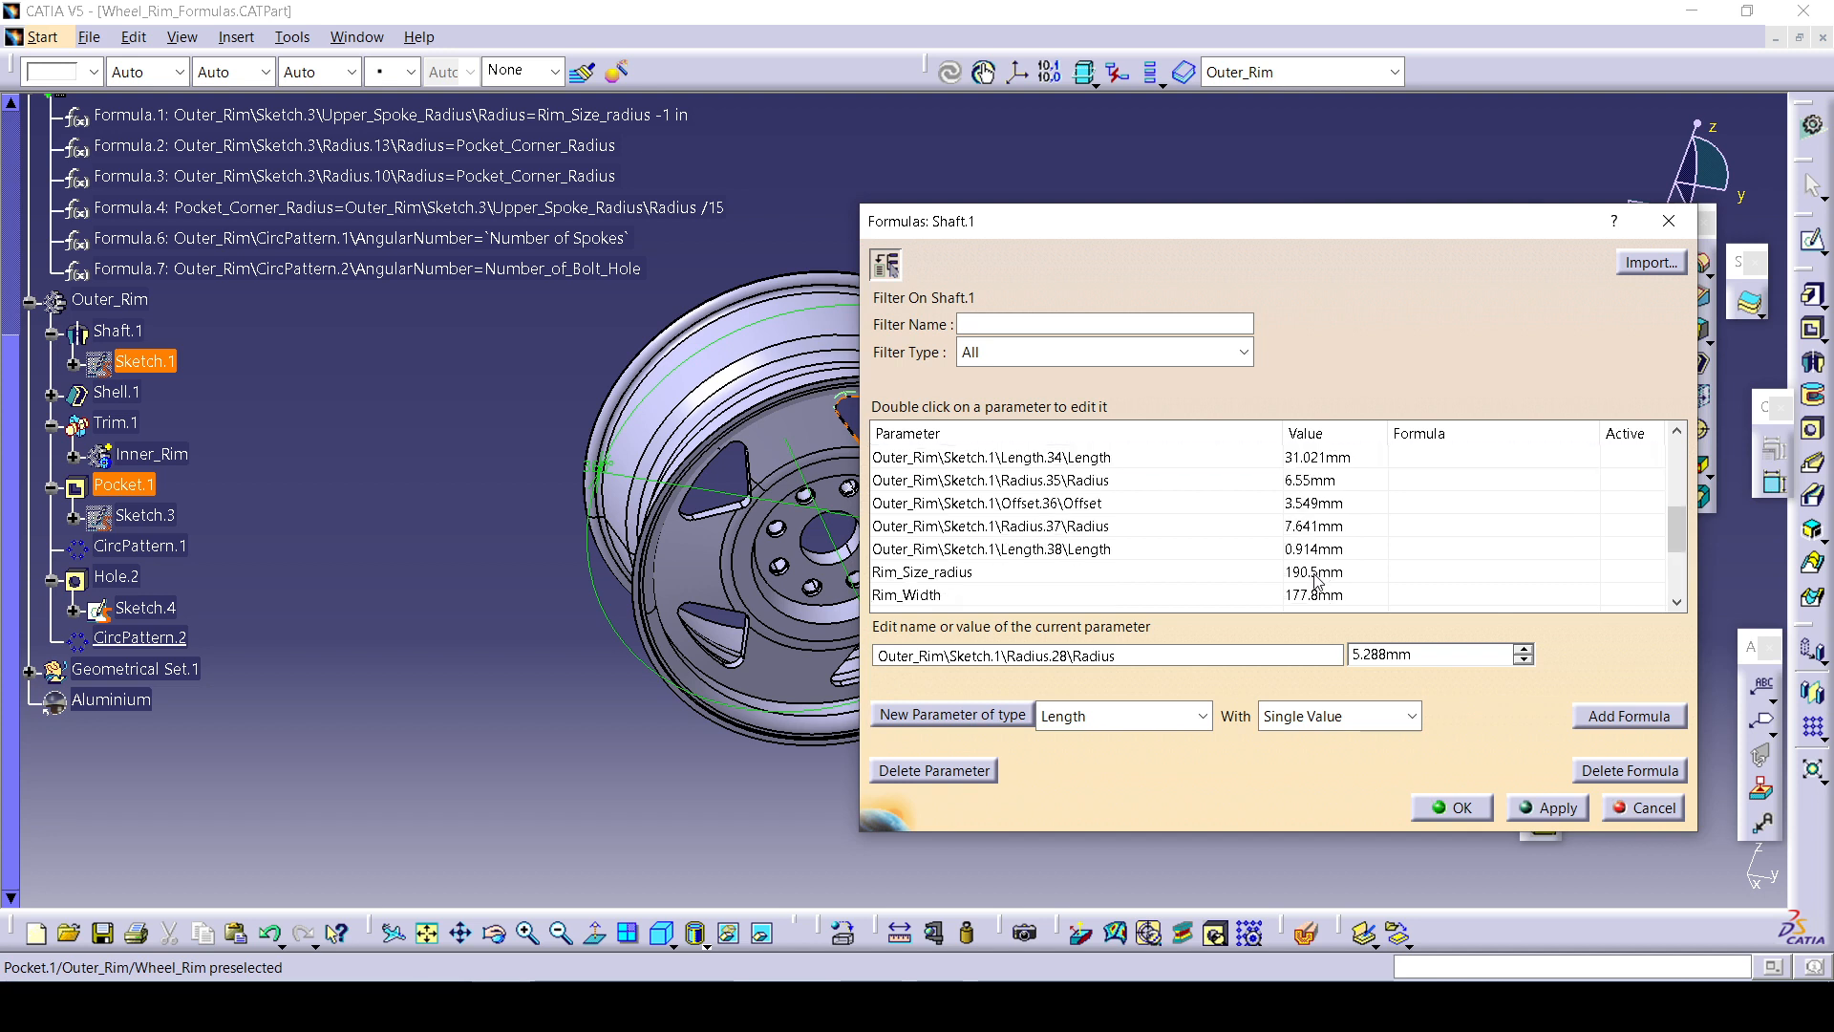
pyautogui.scroll(-2, 1320, 580)
pyautogui.scroll(5, 1317, 581)
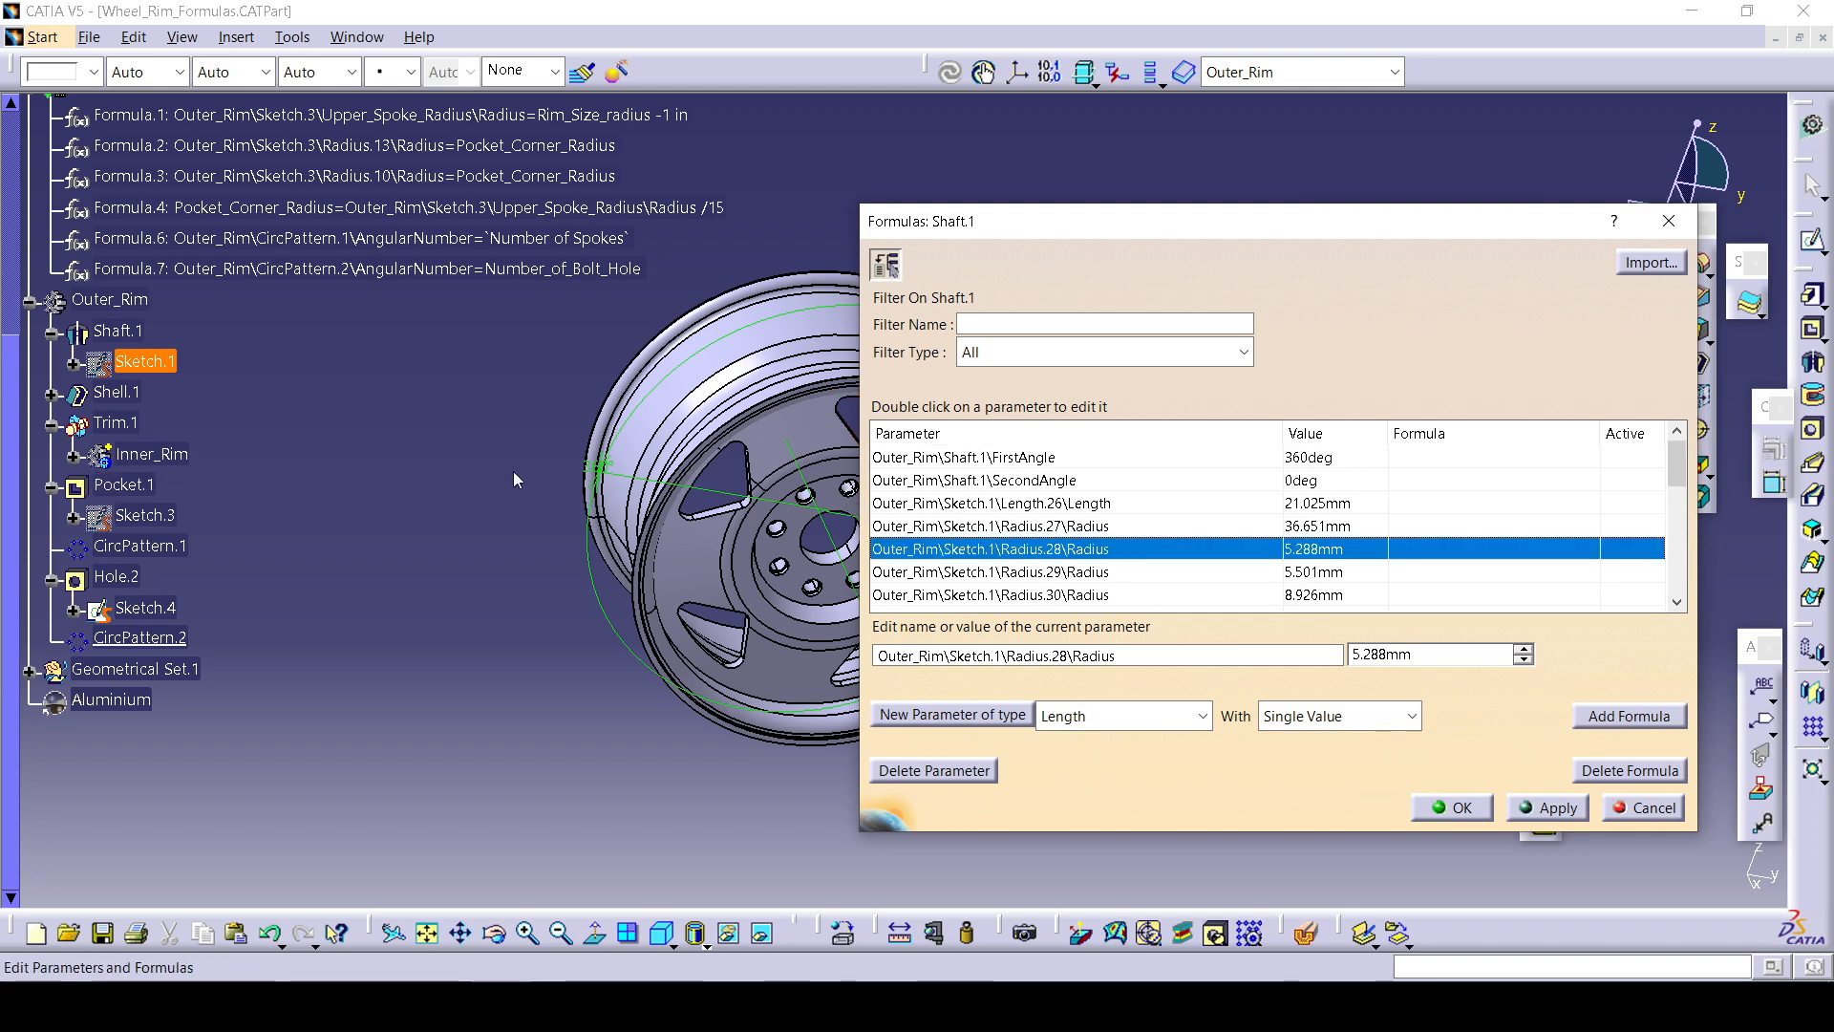
pyautogui.scroll(1, 587, 574)
# Drive the Diameter of Hole.2 on the bolt hole with a formula equal to Bolt_Pattern_Diameter, and apply it.
pyautogui.moveTo(547, 634); pyautogui.dragTo(808, 459, button='middle')
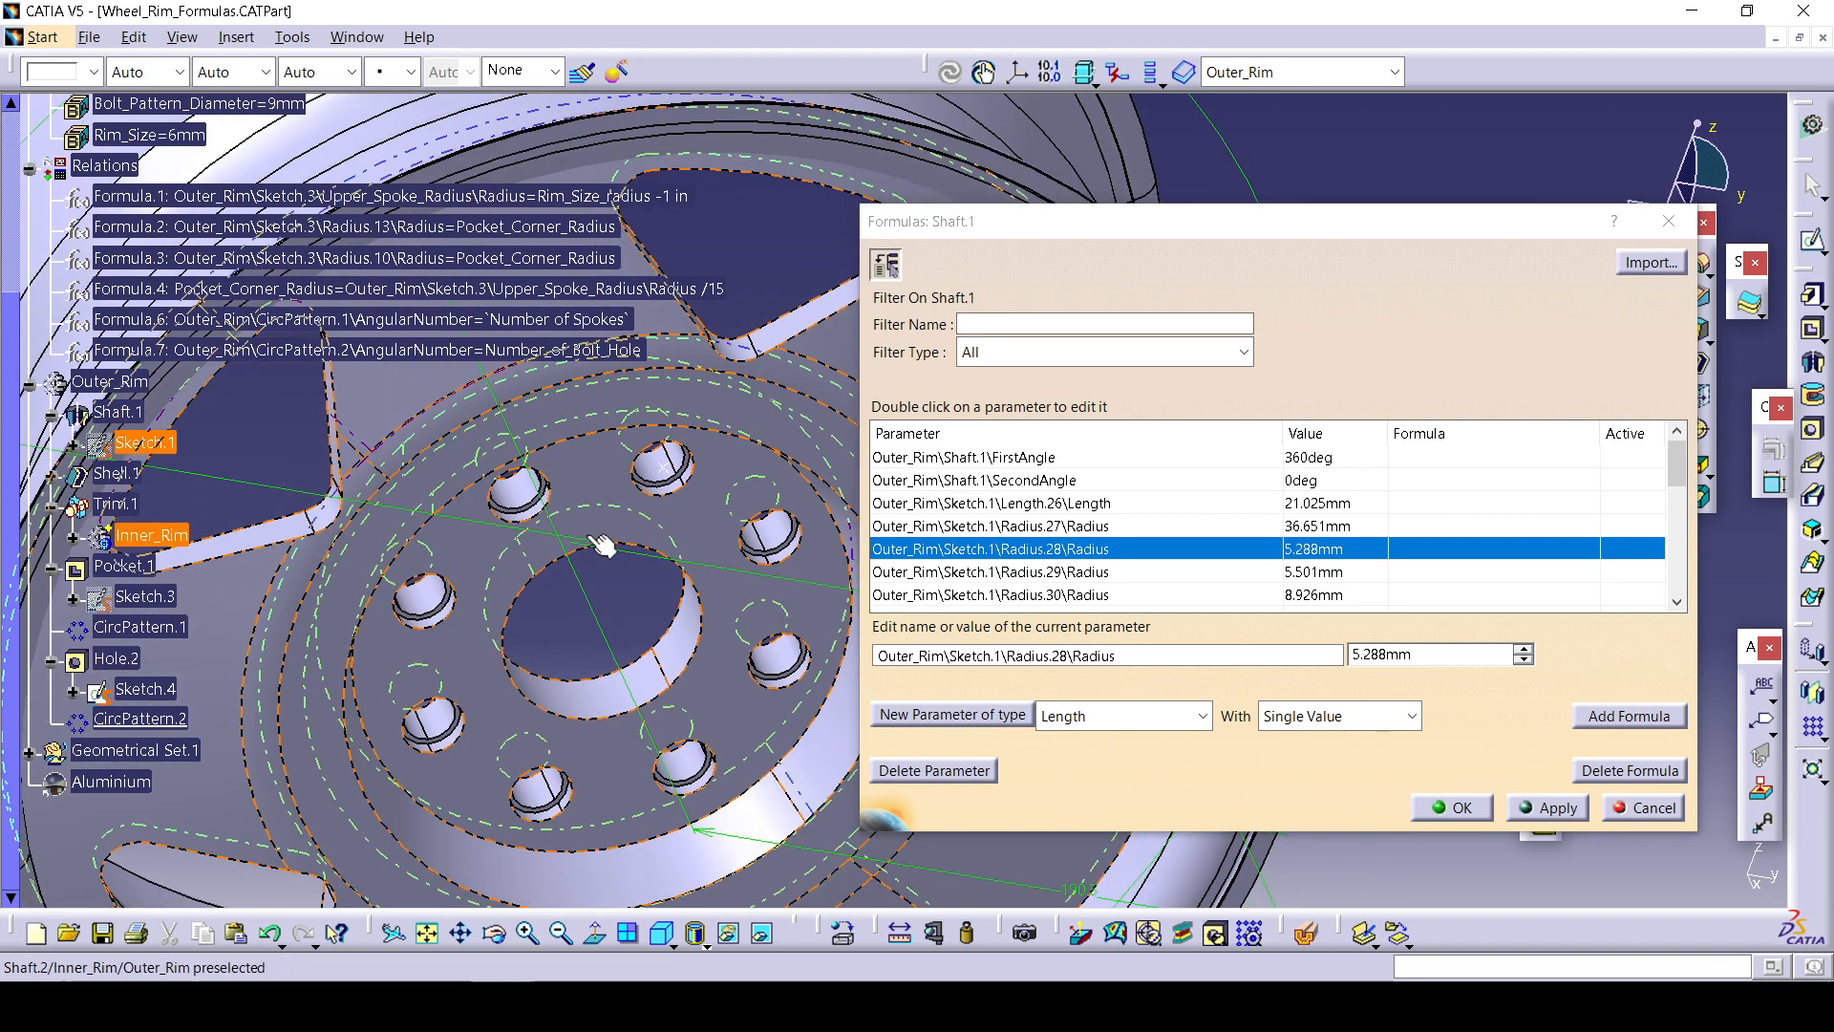
pyautogui.click(666, 465)
pyautogui.moveTo(666, 466)
pyautogui.keyDown('ctrl'); pyautogui.mouseDown(button='middle')
pyautogui.moveTo(622, 416)
pyautogui.moveTo(633, 435)
pyautogui.moveTo(536, 519)
pyautogui.moveTo(672, 455)
pyautogui.mouseUp(button='middle'); pyautogui.keyUp('ctrl')
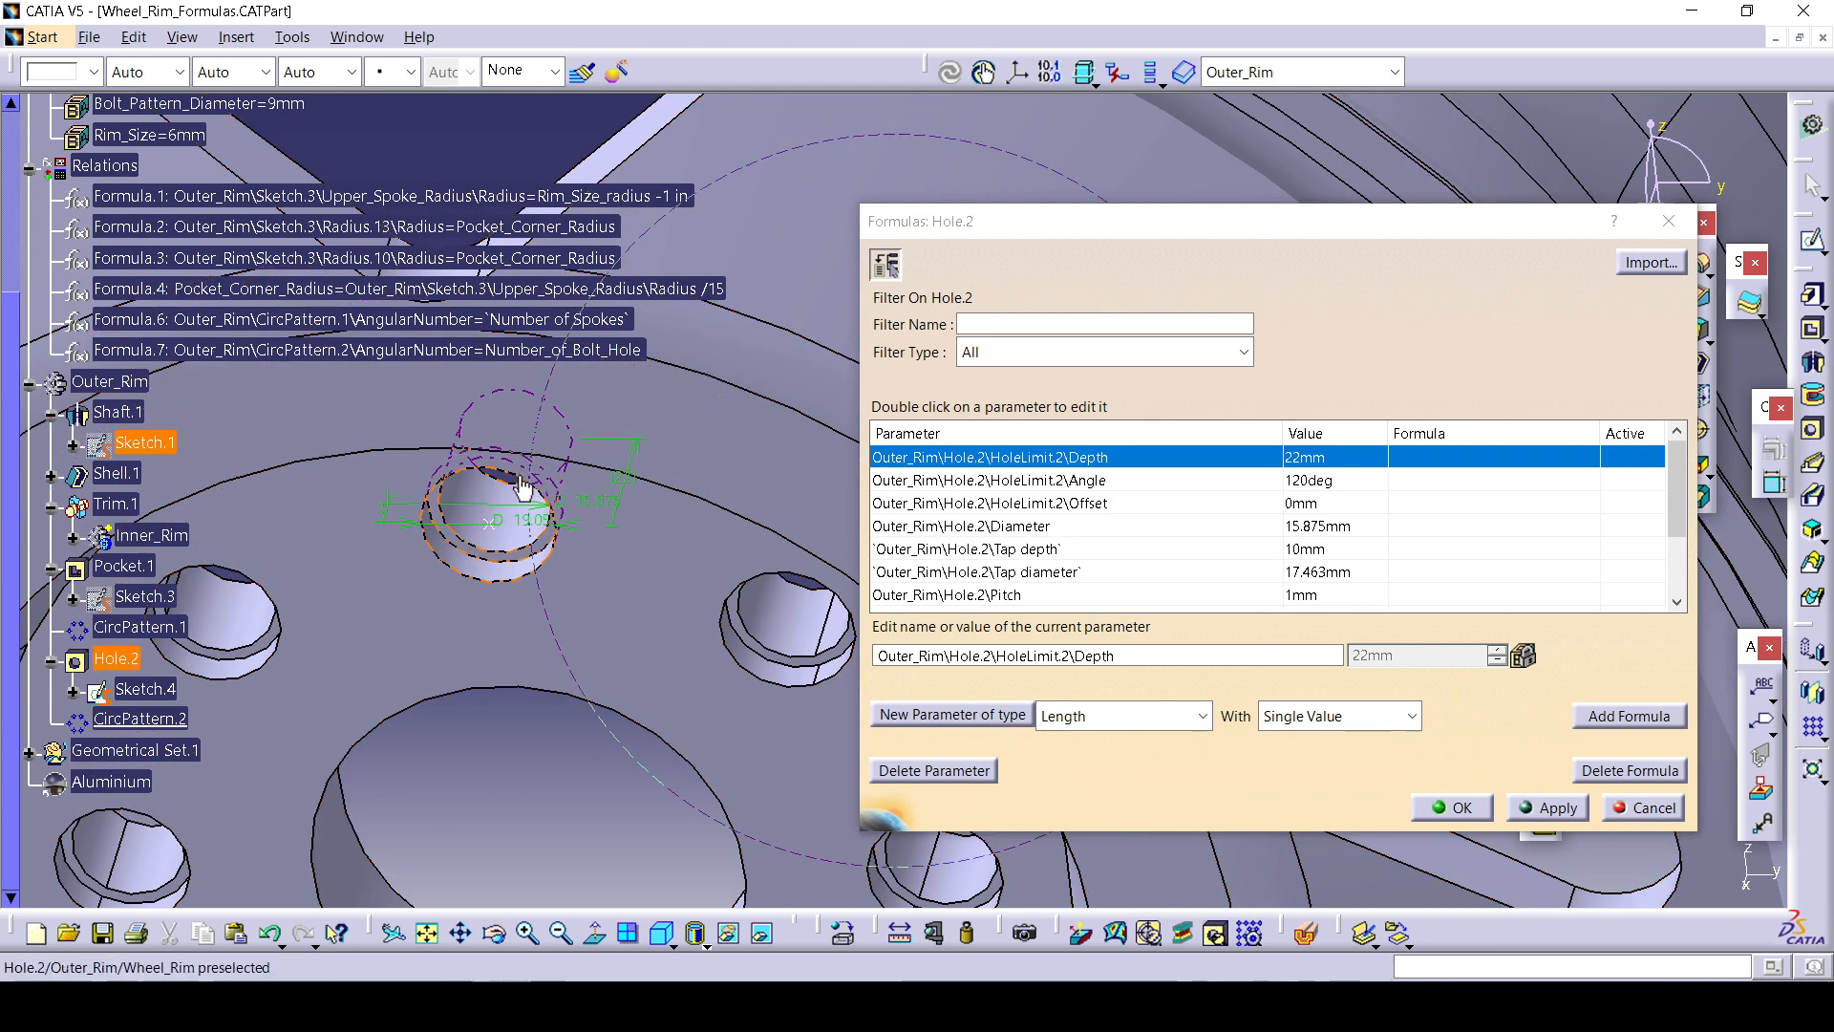
pyautogui.moveTo(524, 488); pyautogui.dragTo(520, 520, button='middle')
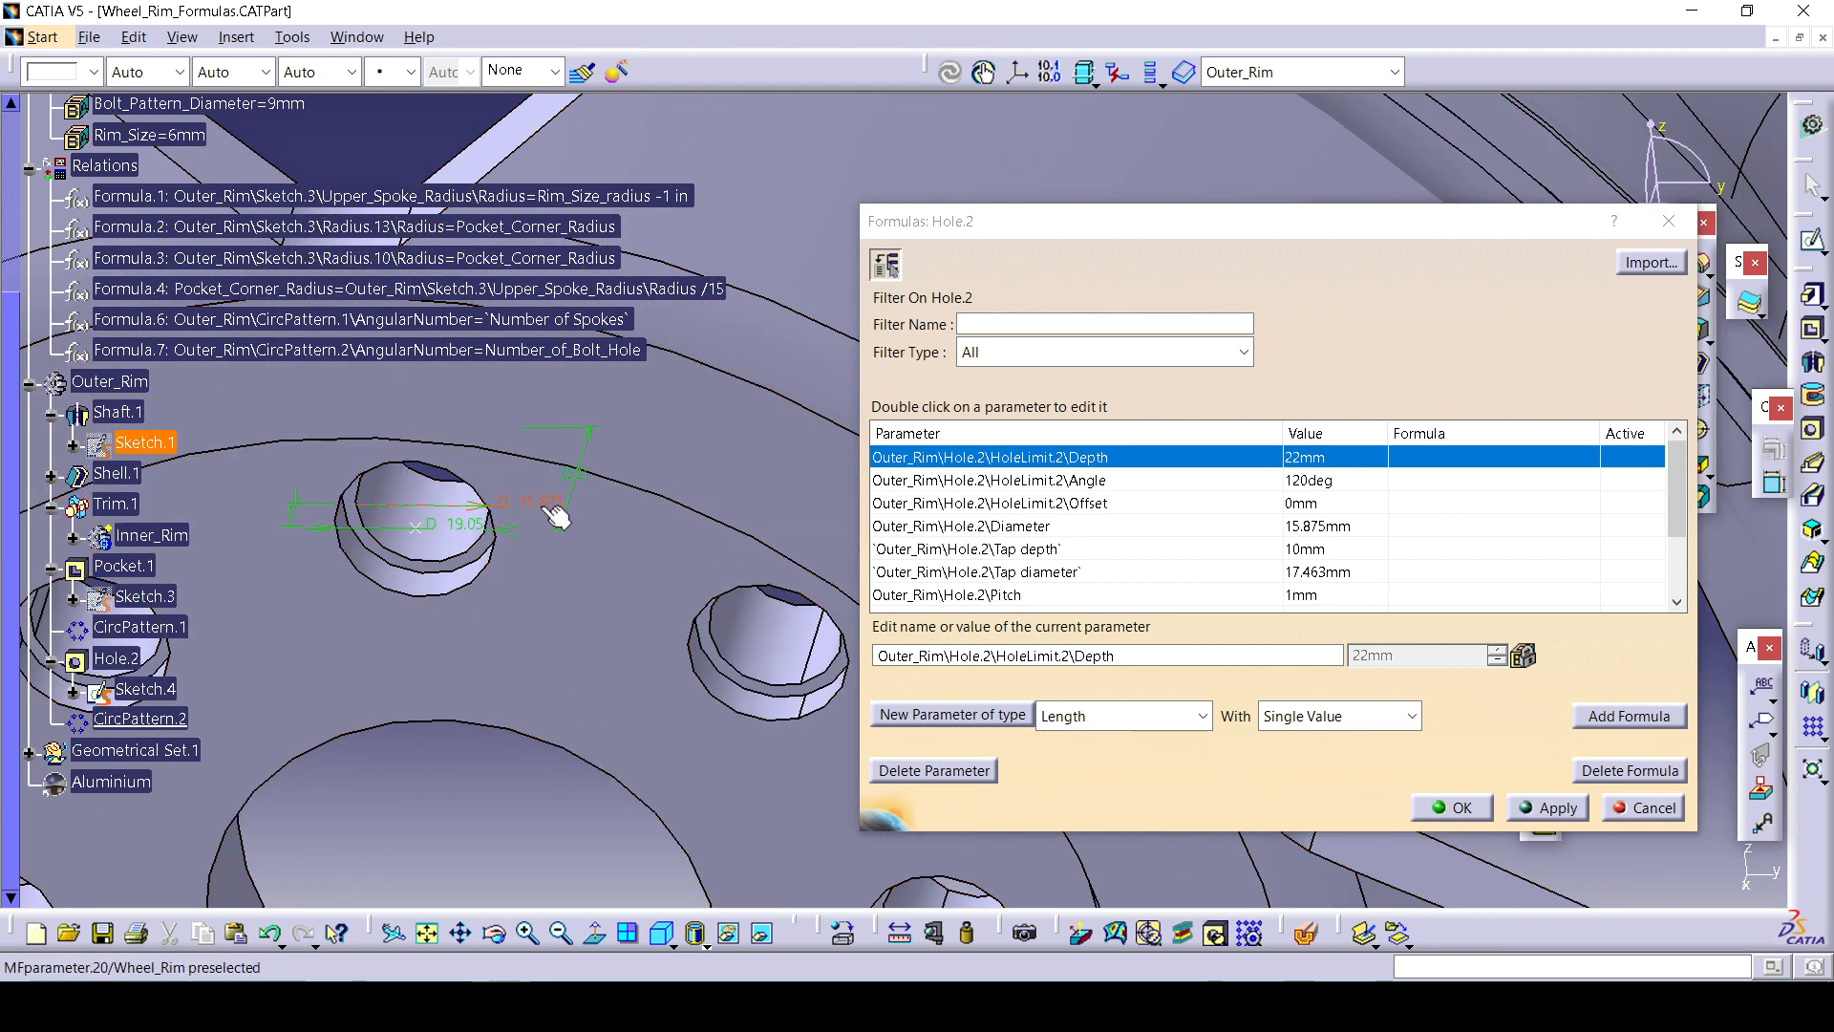
pyautogui.click(540, 513)
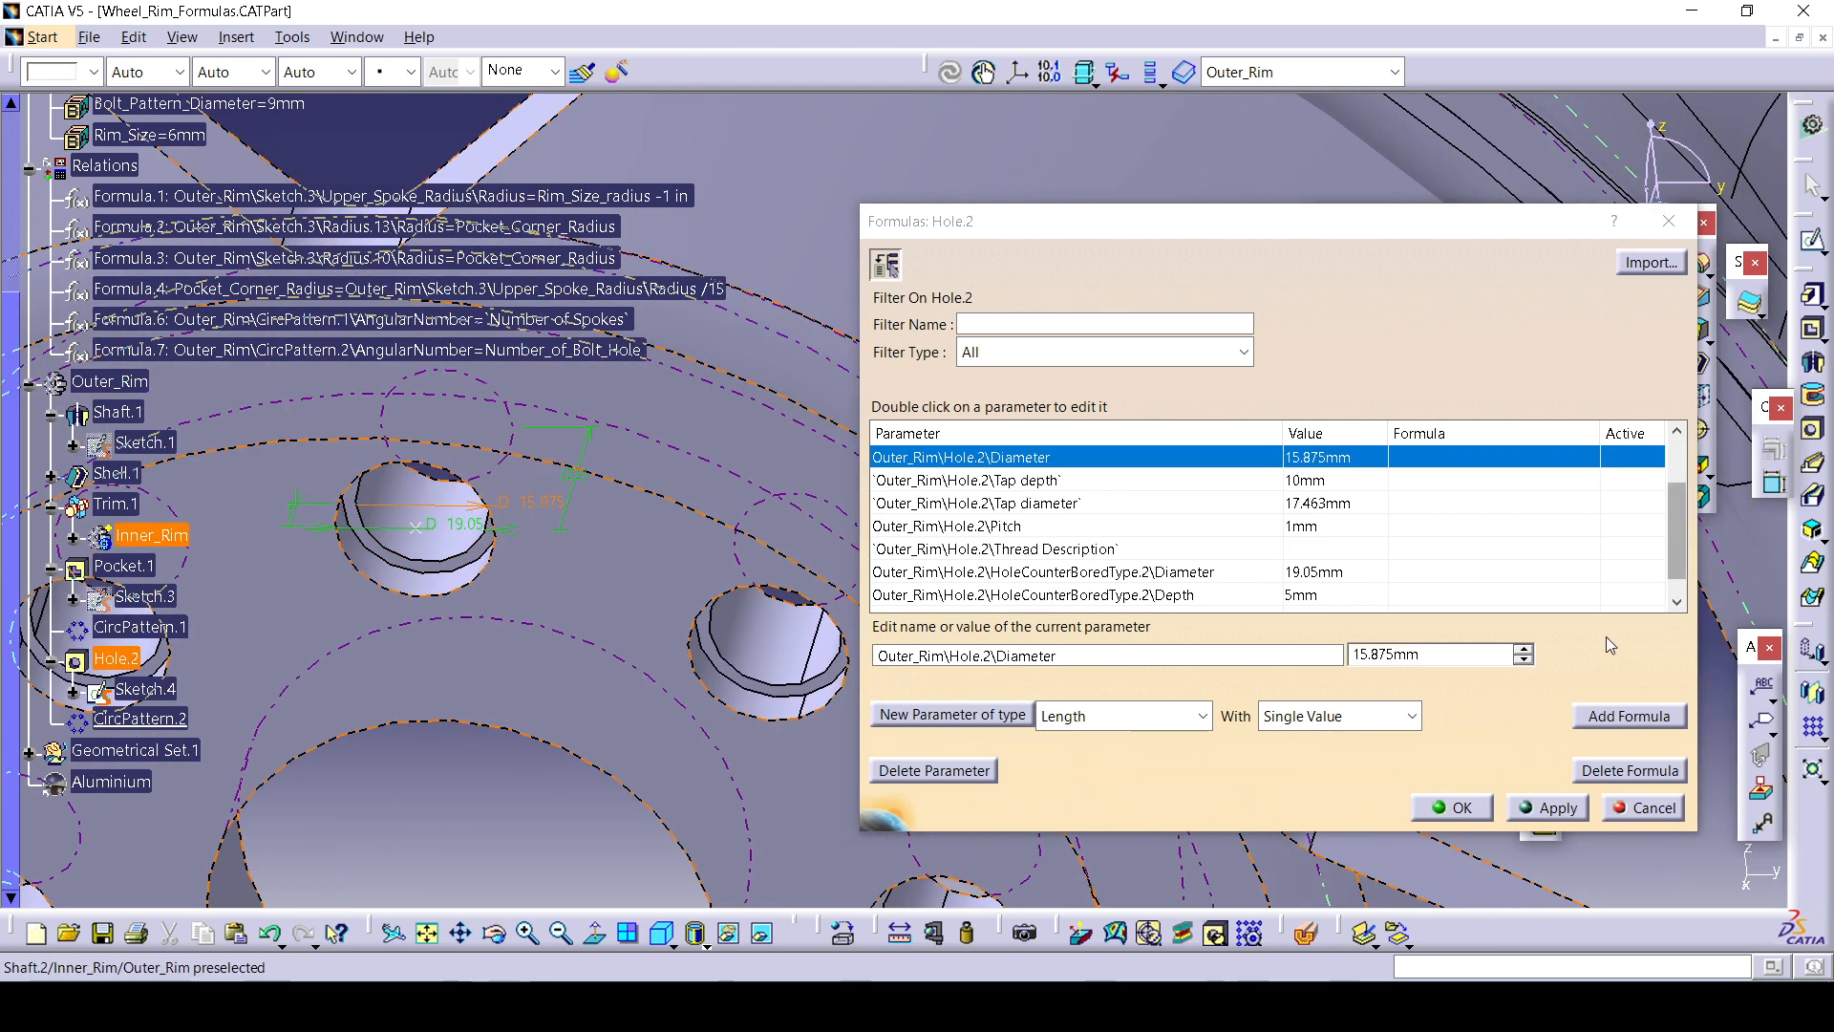
pyautogui.click(1630, 717)
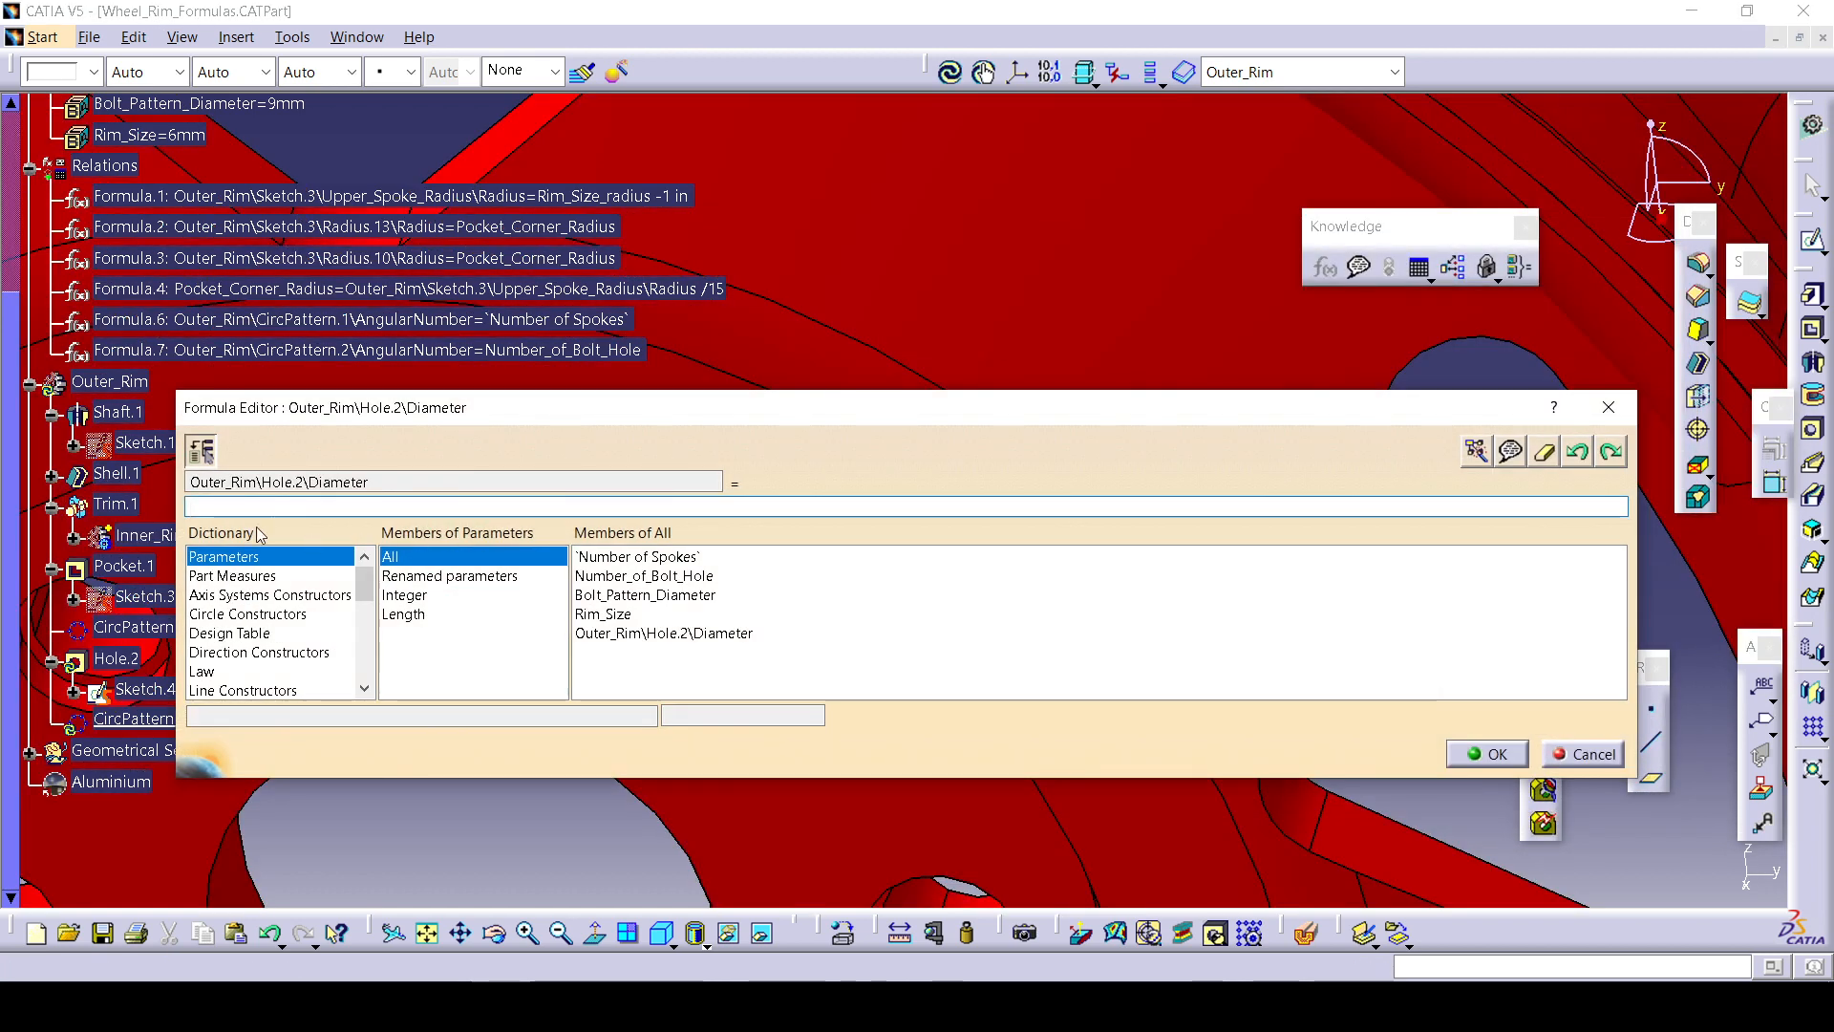
pyautogui.scroll(-2, 195, 353)
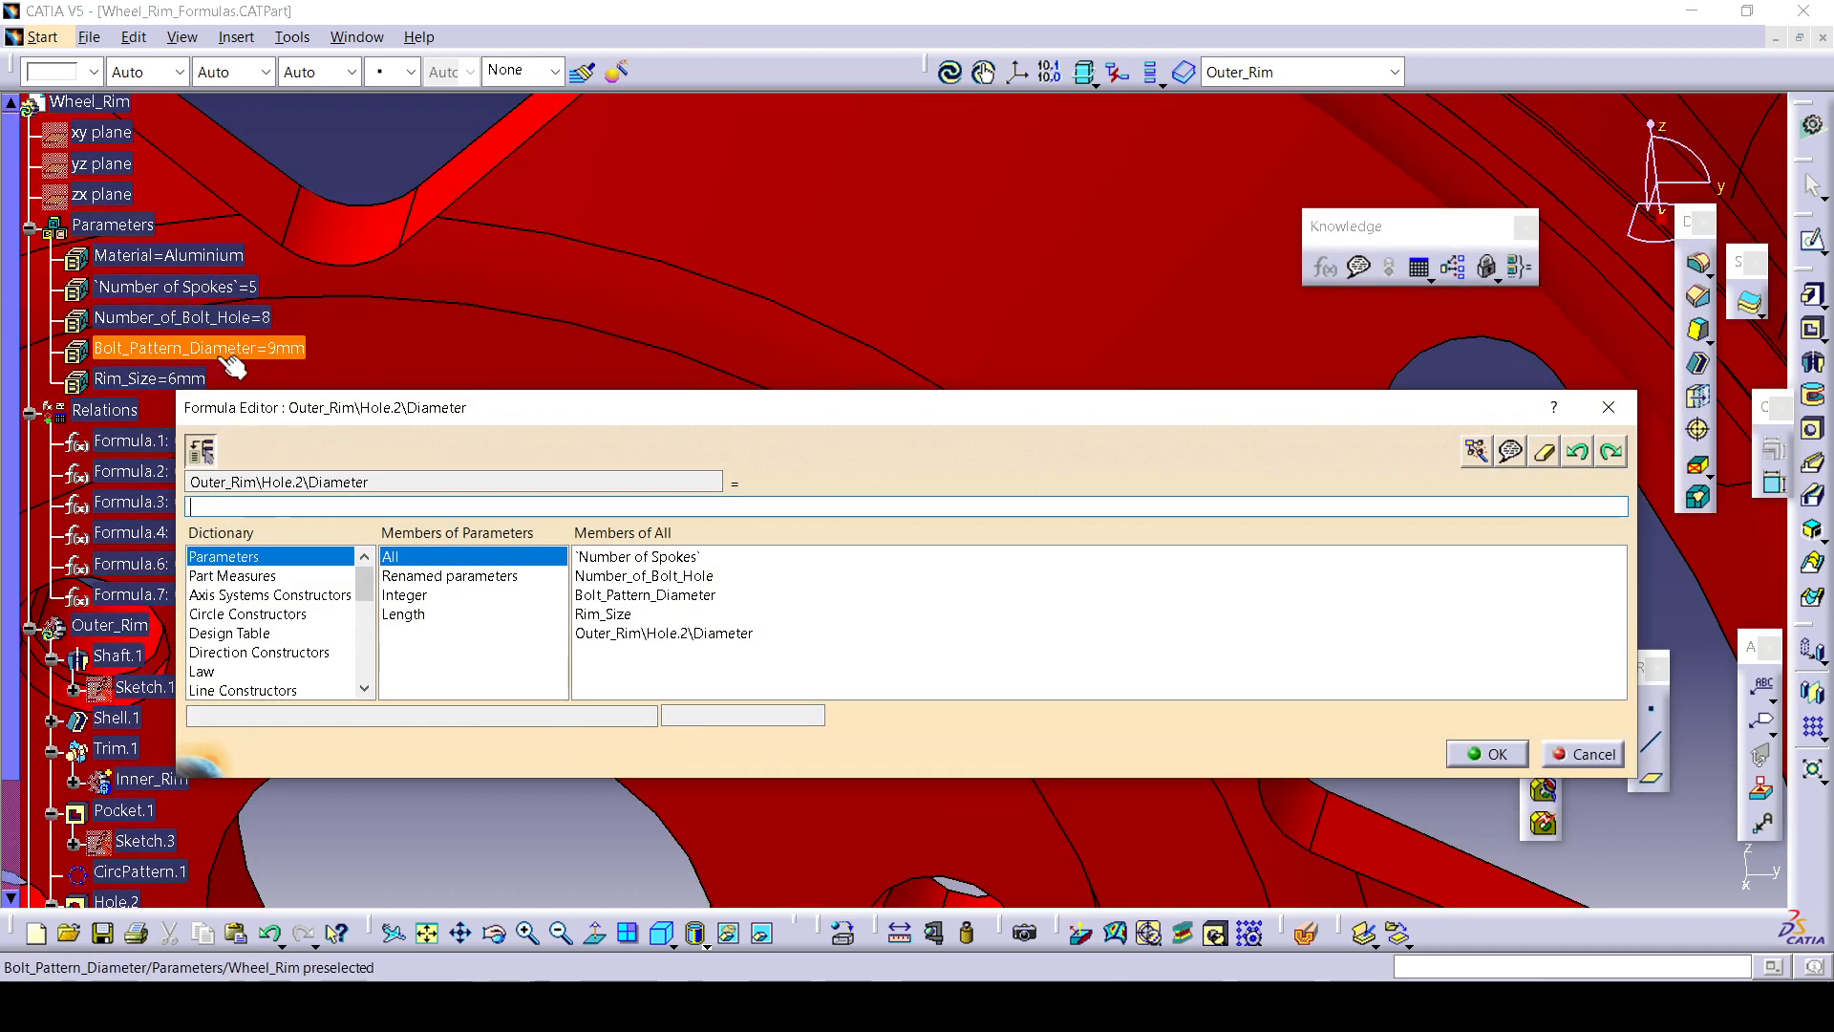
pyautogui.click(224, 347)
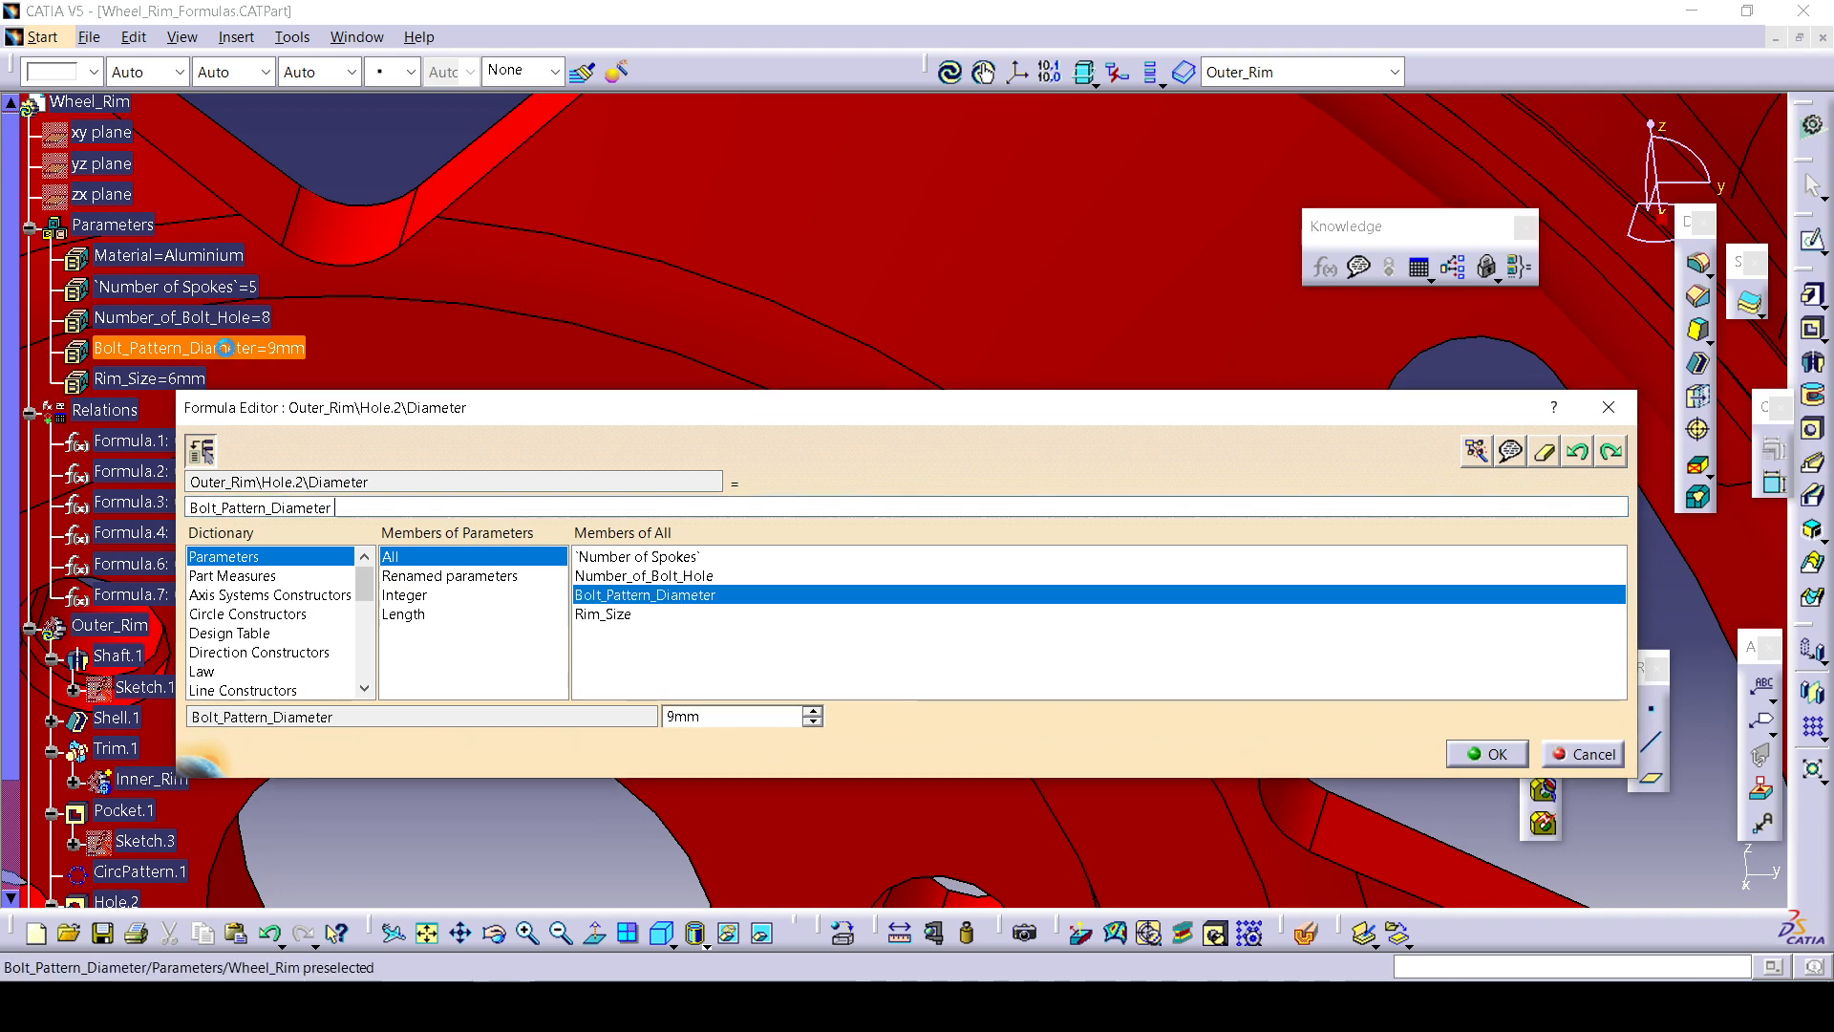
pyautogui.click(1516, 755)
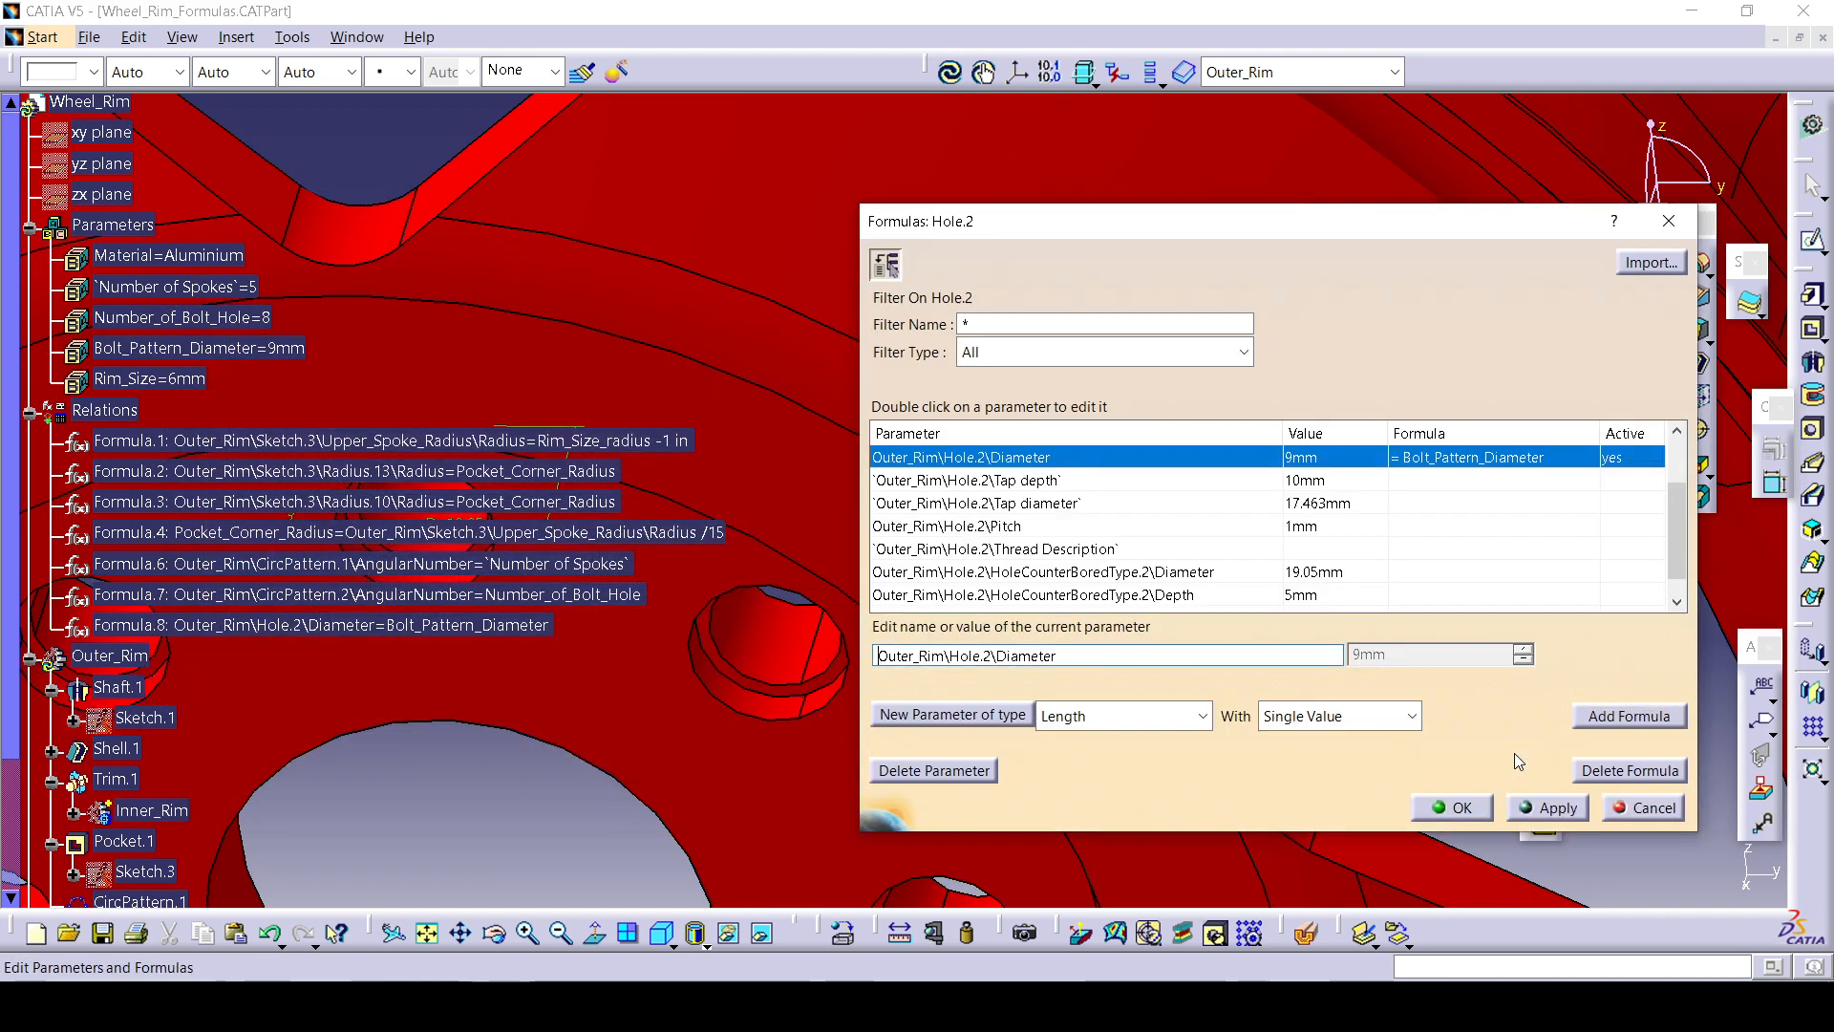
pyautogui.click(1554, 807)
pyautogui.click(1451, 807)
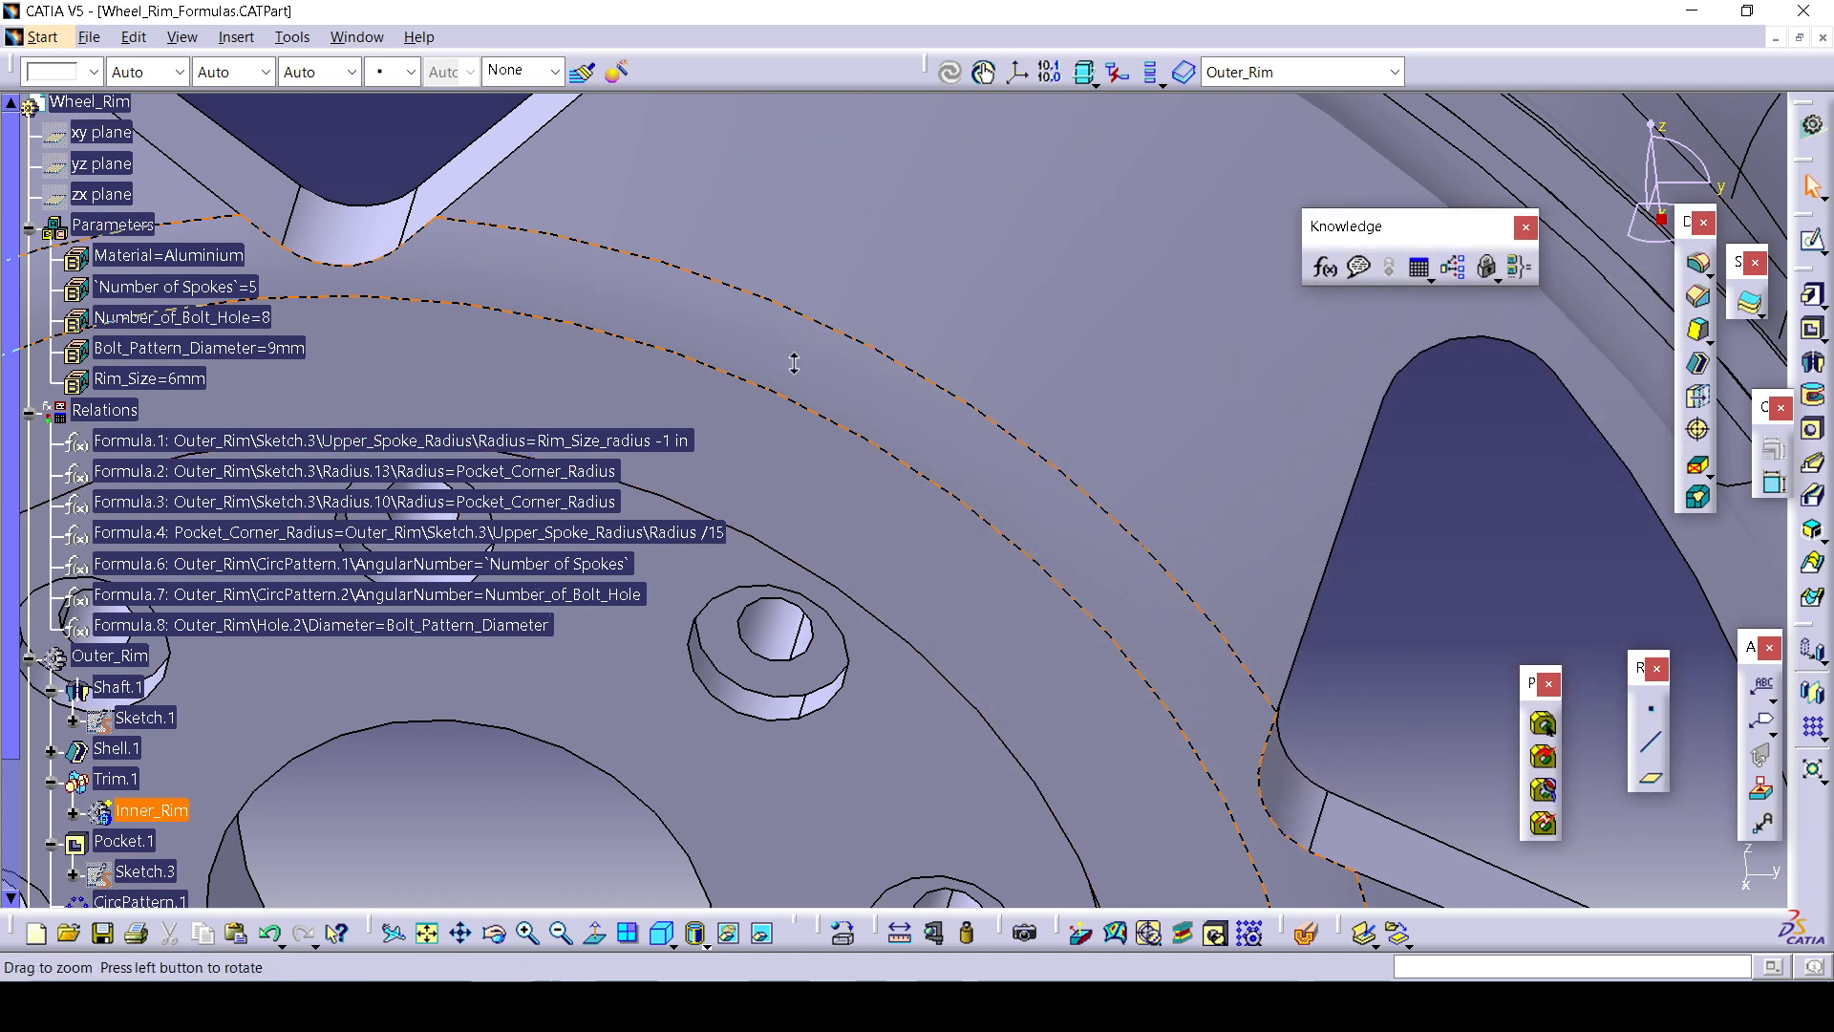
# Set the Bolt_Pattern_Diameter parameter to 14 mm and inspect the bolt holes on the rim.
pyautogui.moveTo(794, 363); pyautogui.dragTo(795, 497, button='middle')
pyautogui.click(271, 347)
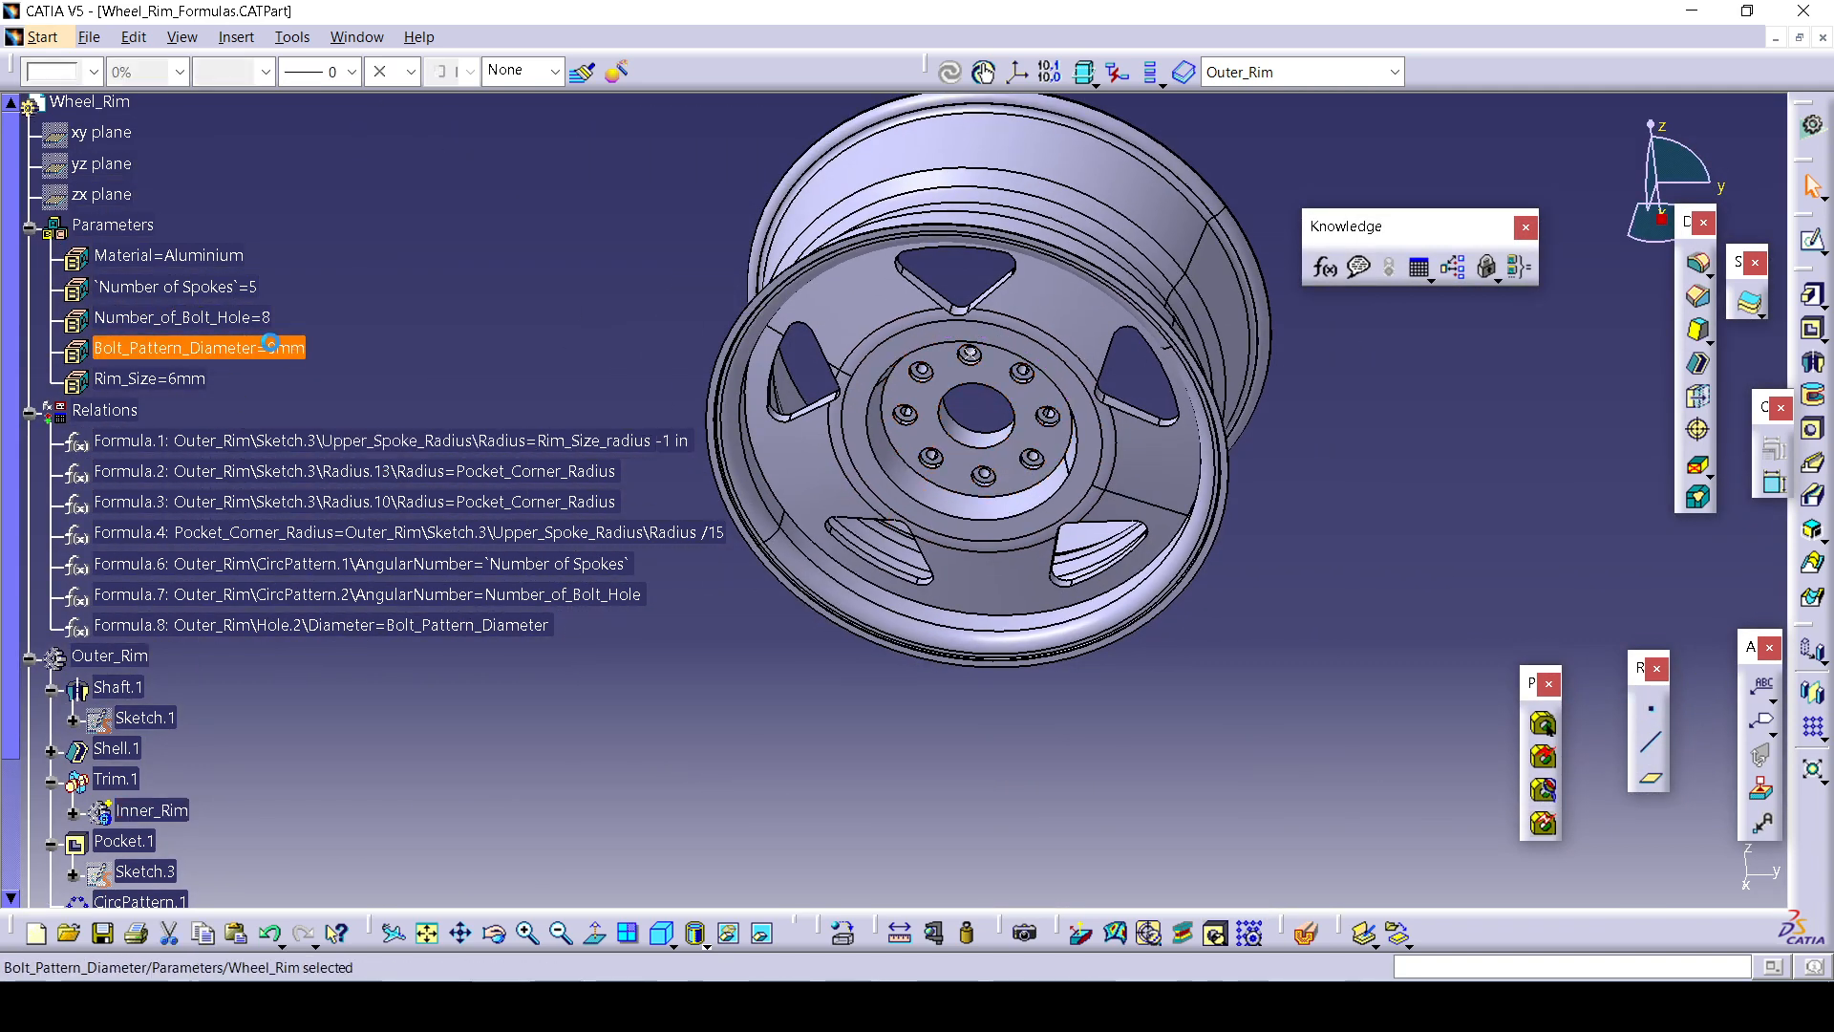
pyautogui.click(708, 407)
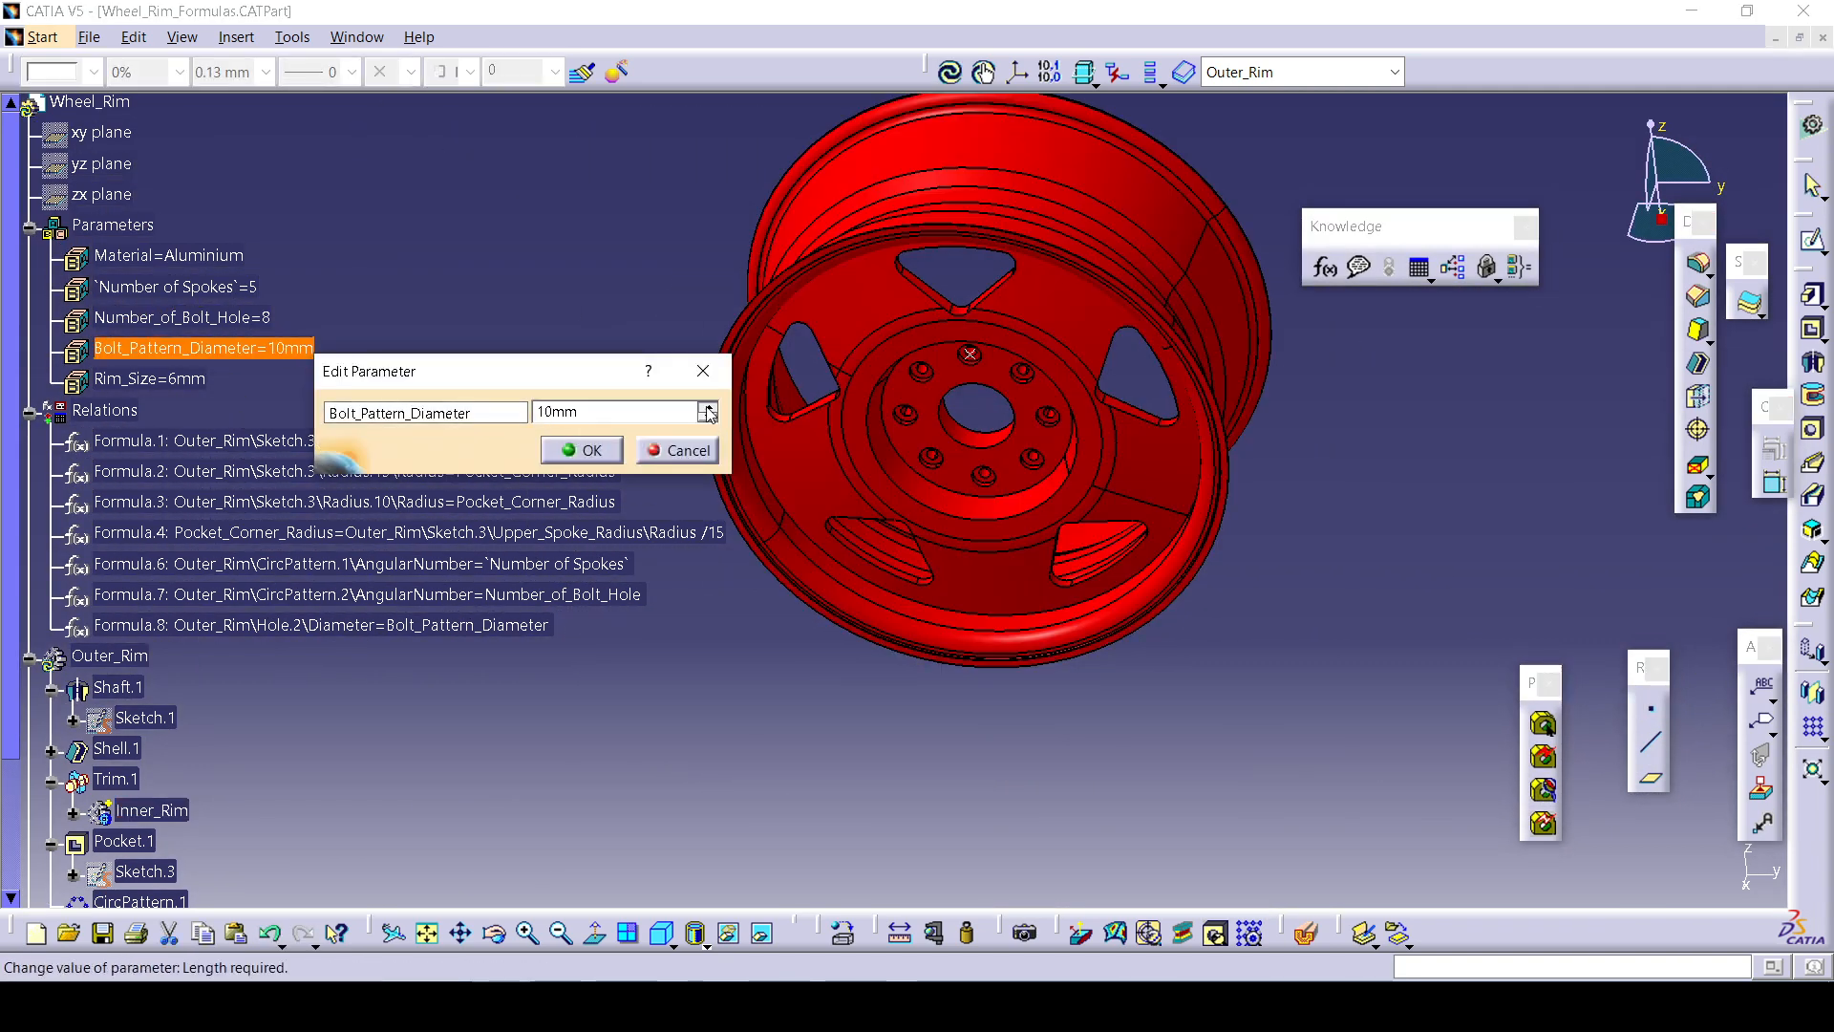
pyautogui.click(593, 455)
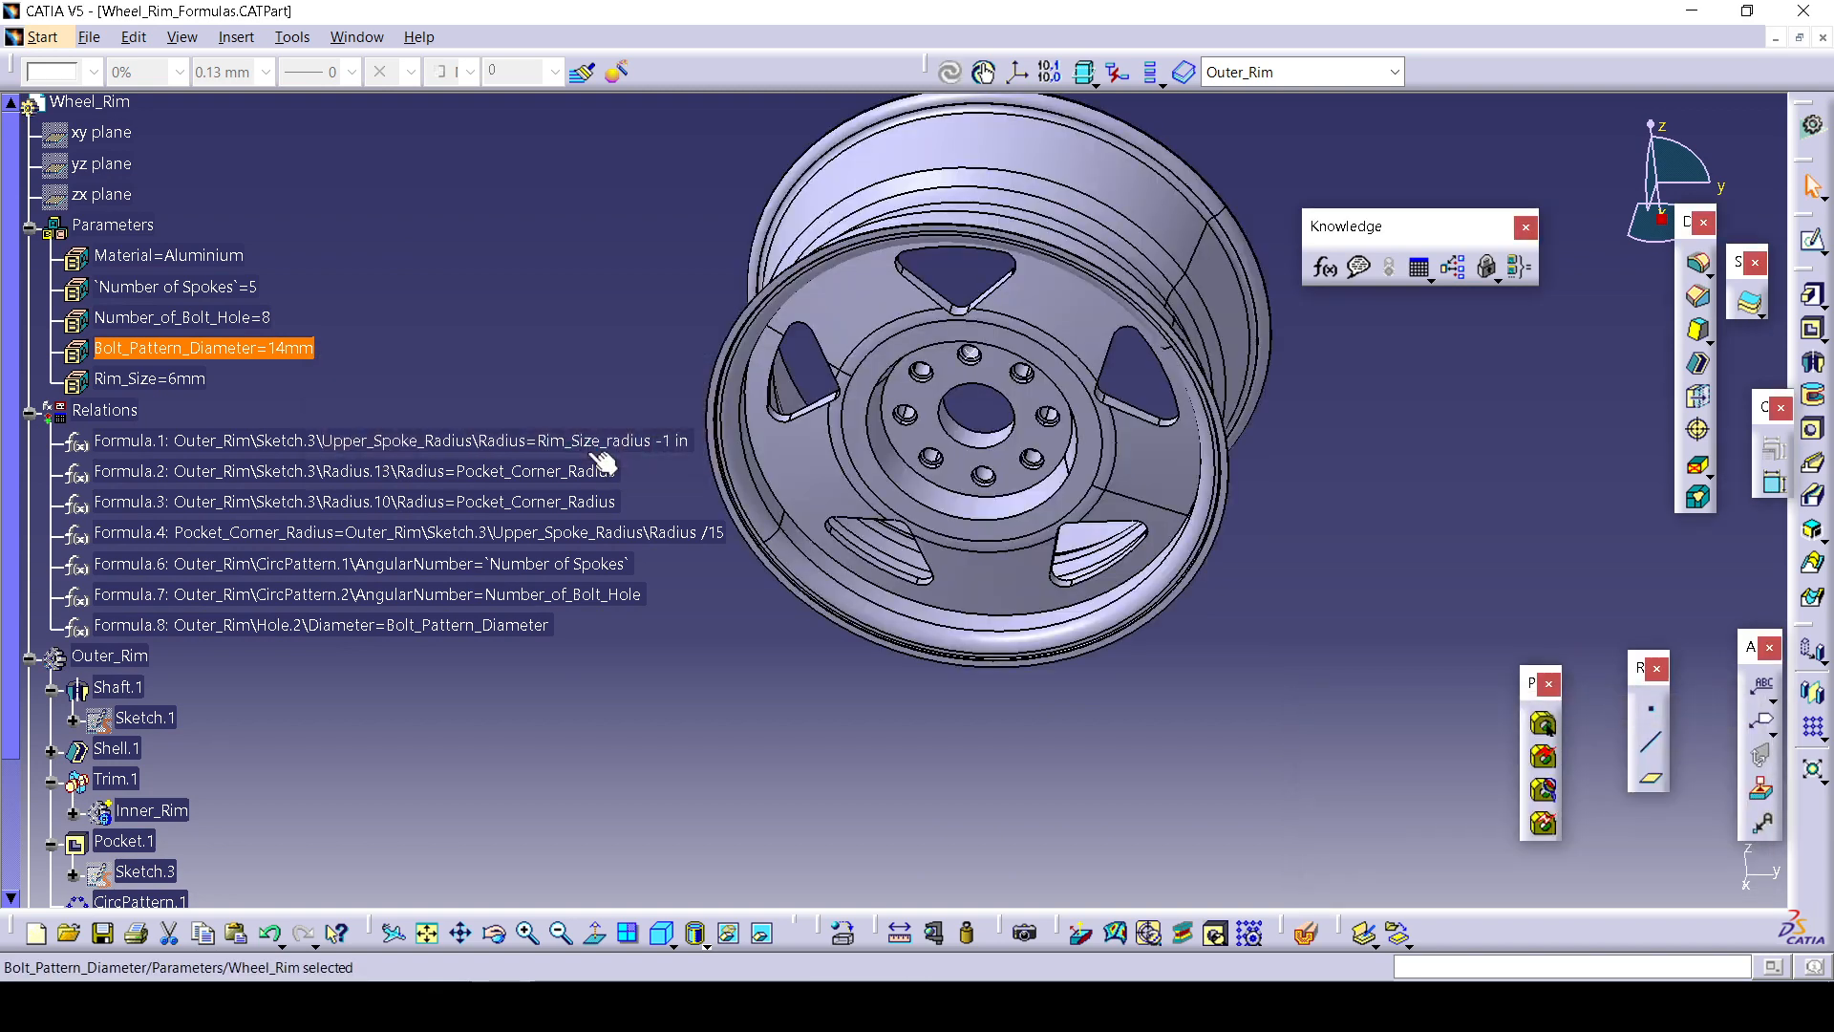
pyautogui.moveTo(1028, 496); pyautogui.dragTo(1040, 466, button='middle')
pyautogui.moveTo(1076, 369); pyautogui.dragTo(1062, 535, button='middle')
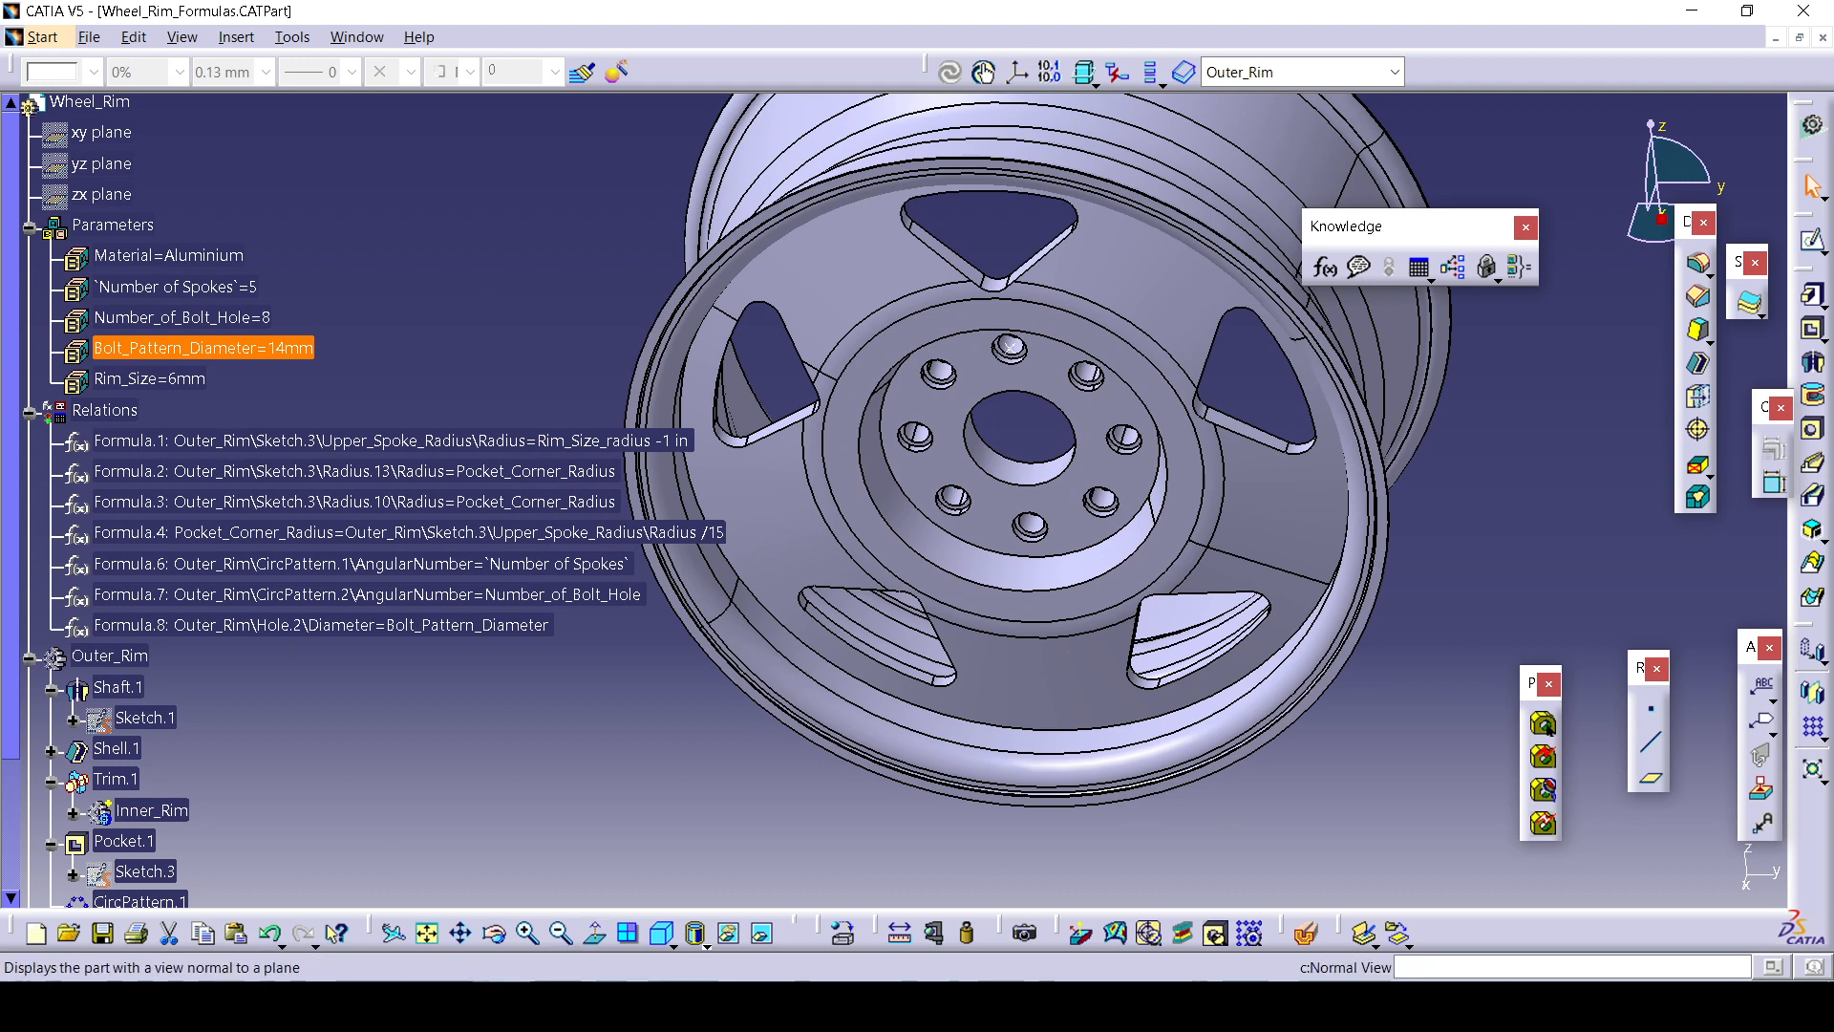
# Check the parameter exercise slide in PowerPoint and give CATIA's Rim_Size parameter the multiple values 15, 16 and 18 mm.
pyautogui.hotkey('alt', 'Tab')
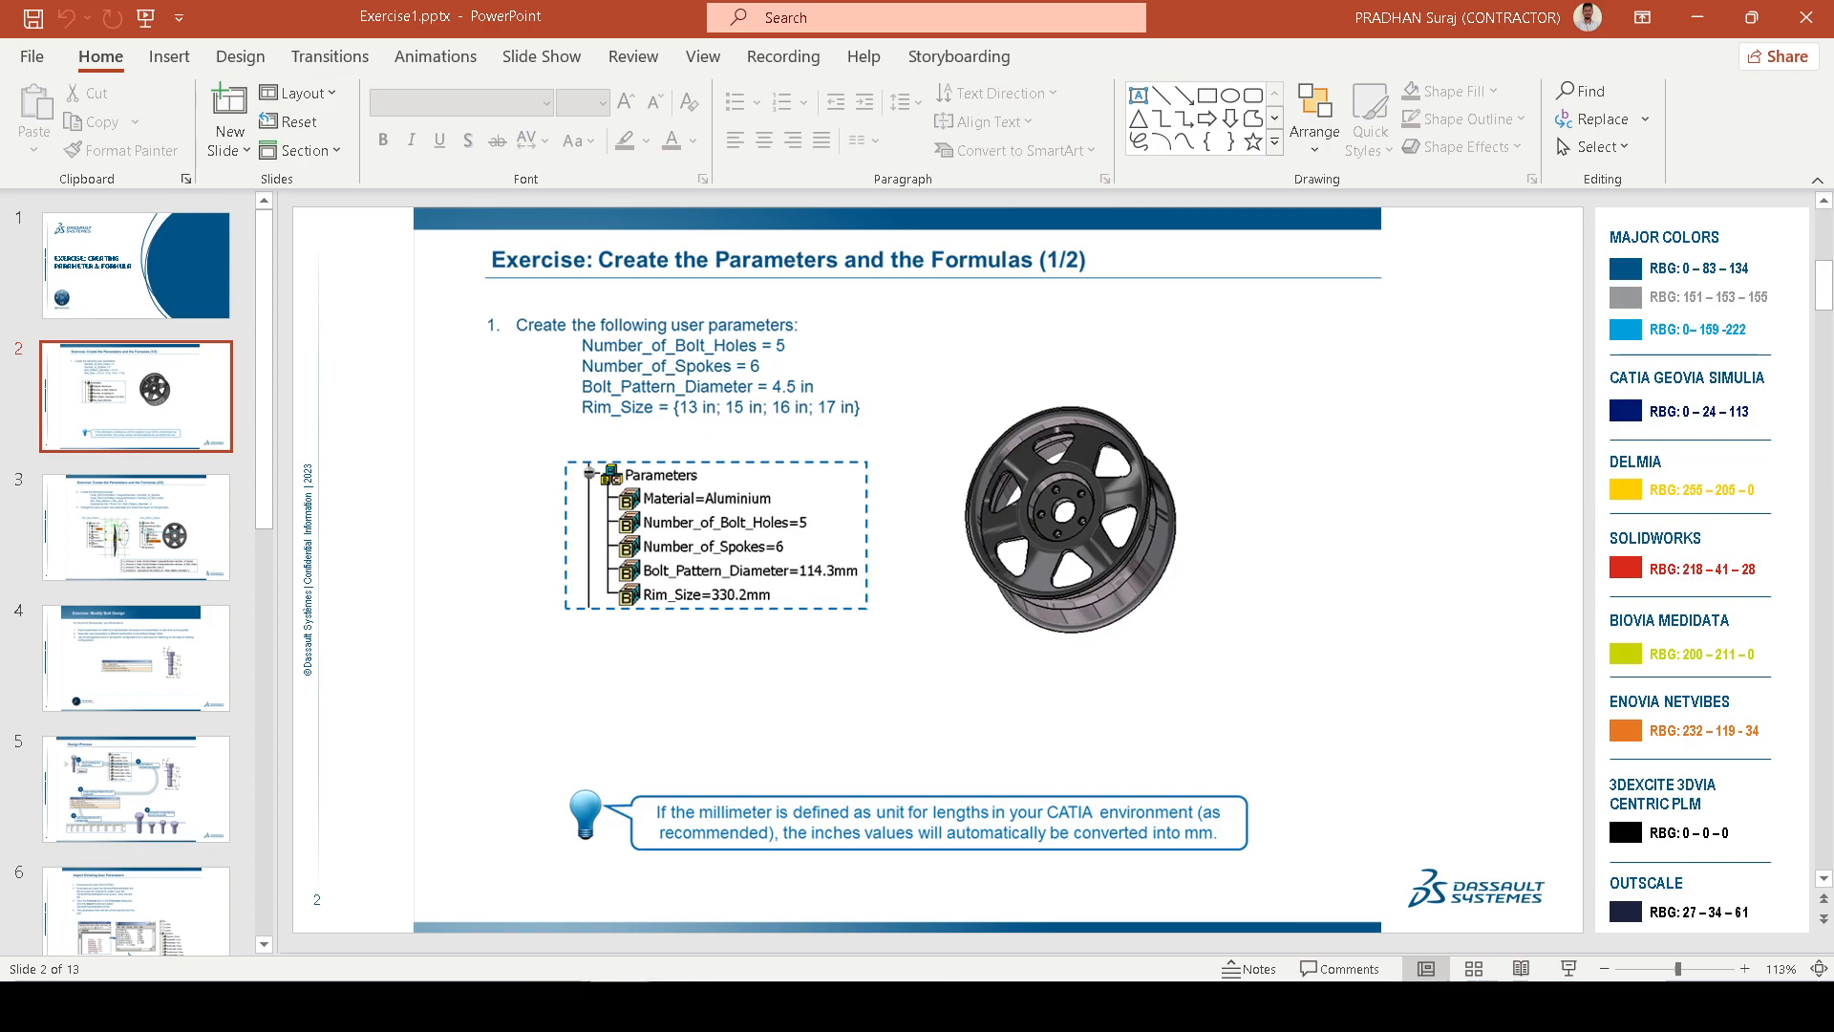
pyautogui.hotkey('alt', 'Tab')
pyautogui.click(199, 382)
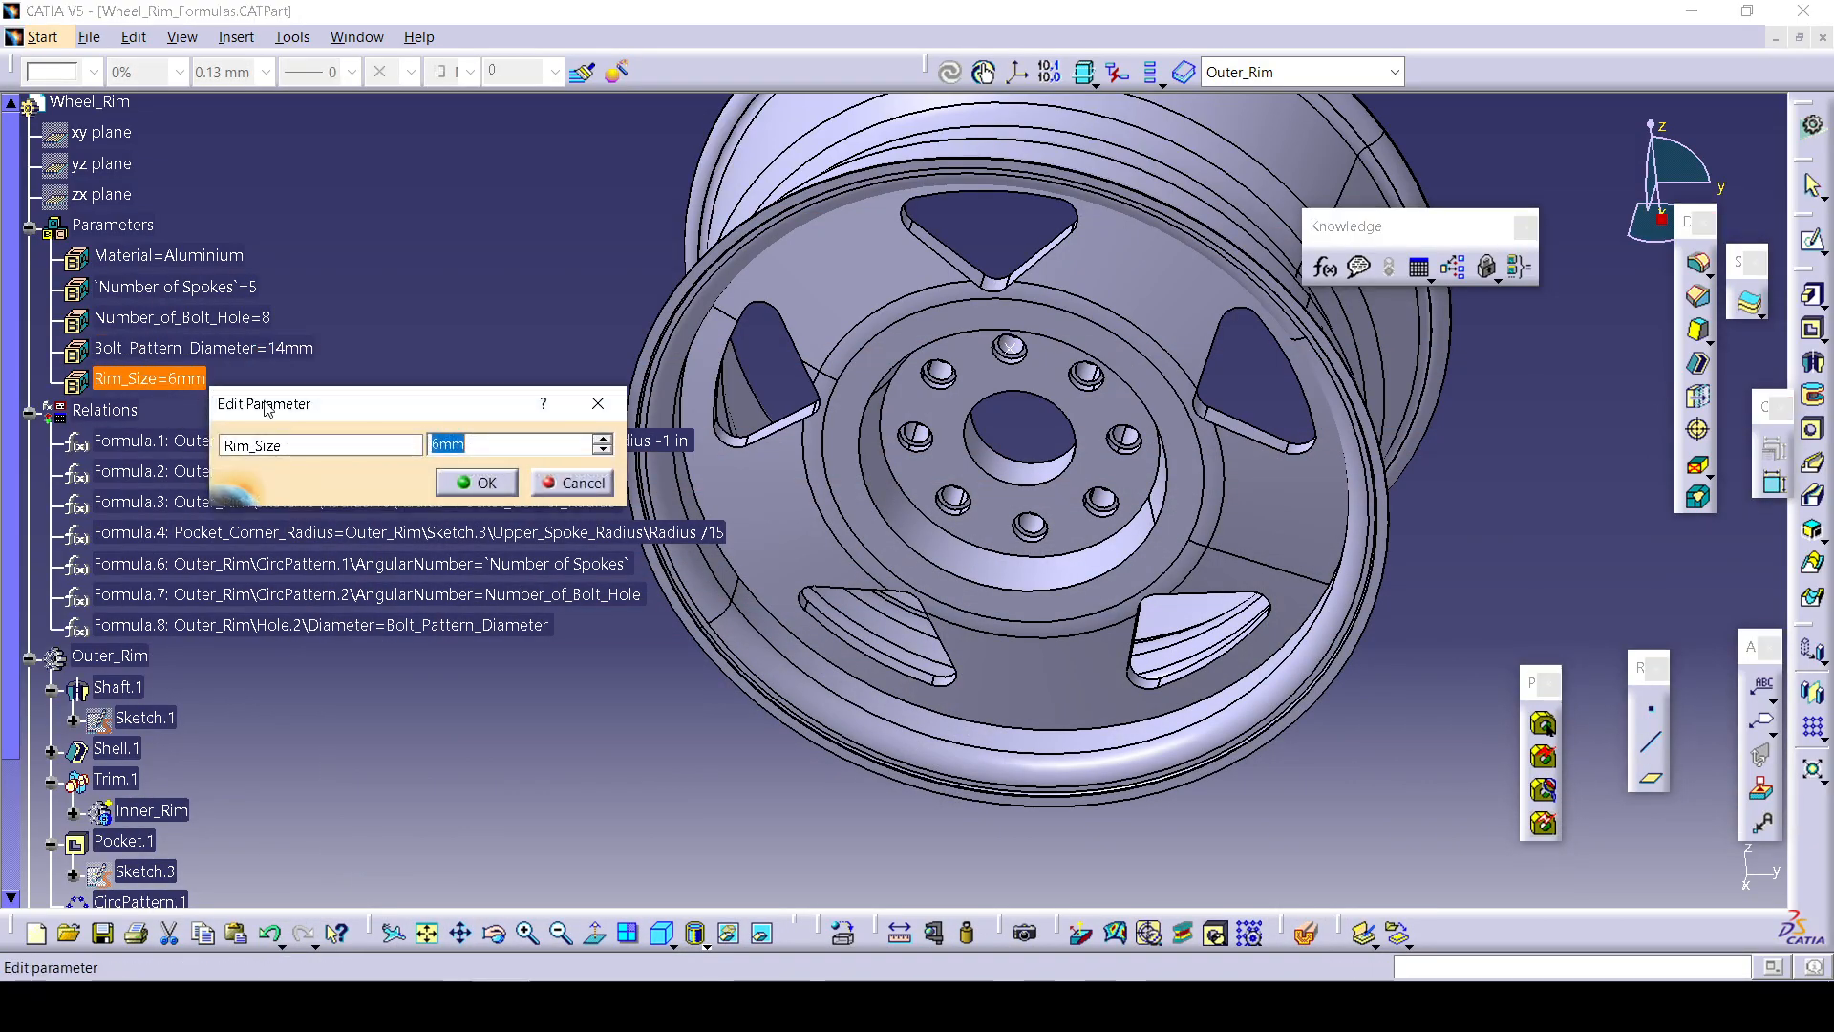
pyautogui.rightClick(496, 444)
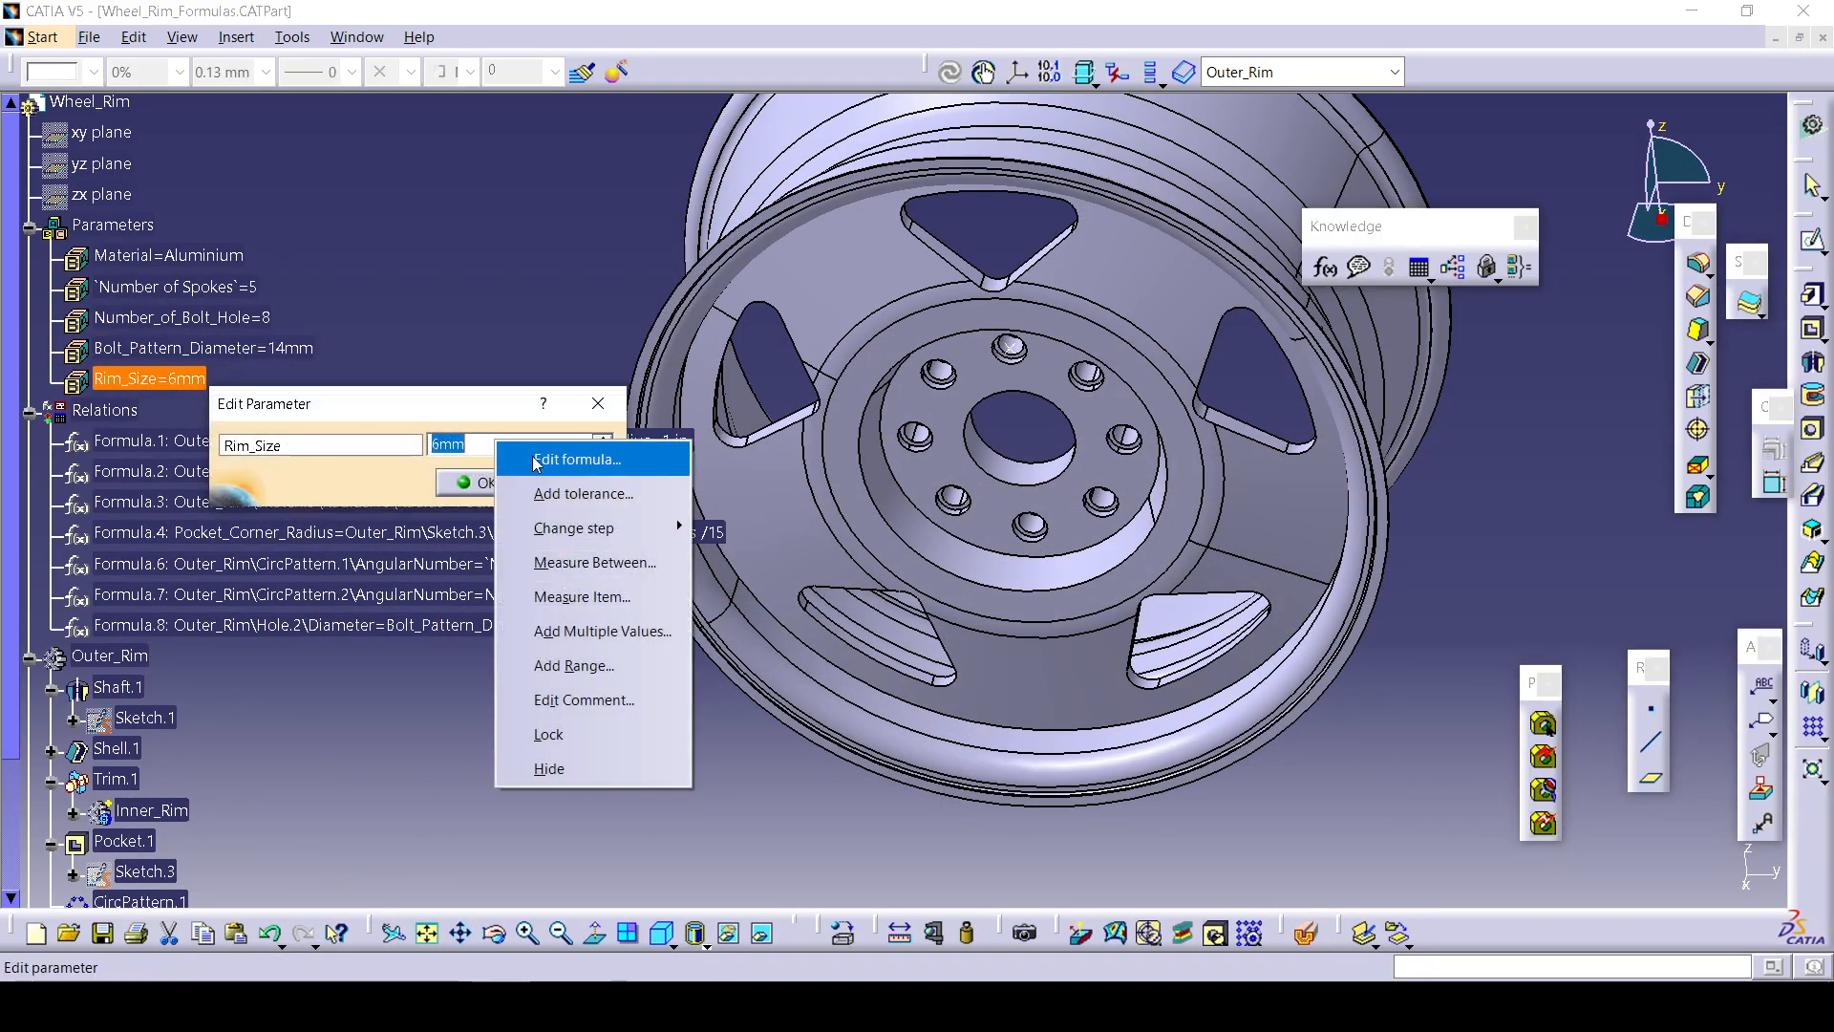
pyautogui.click(592, 631)
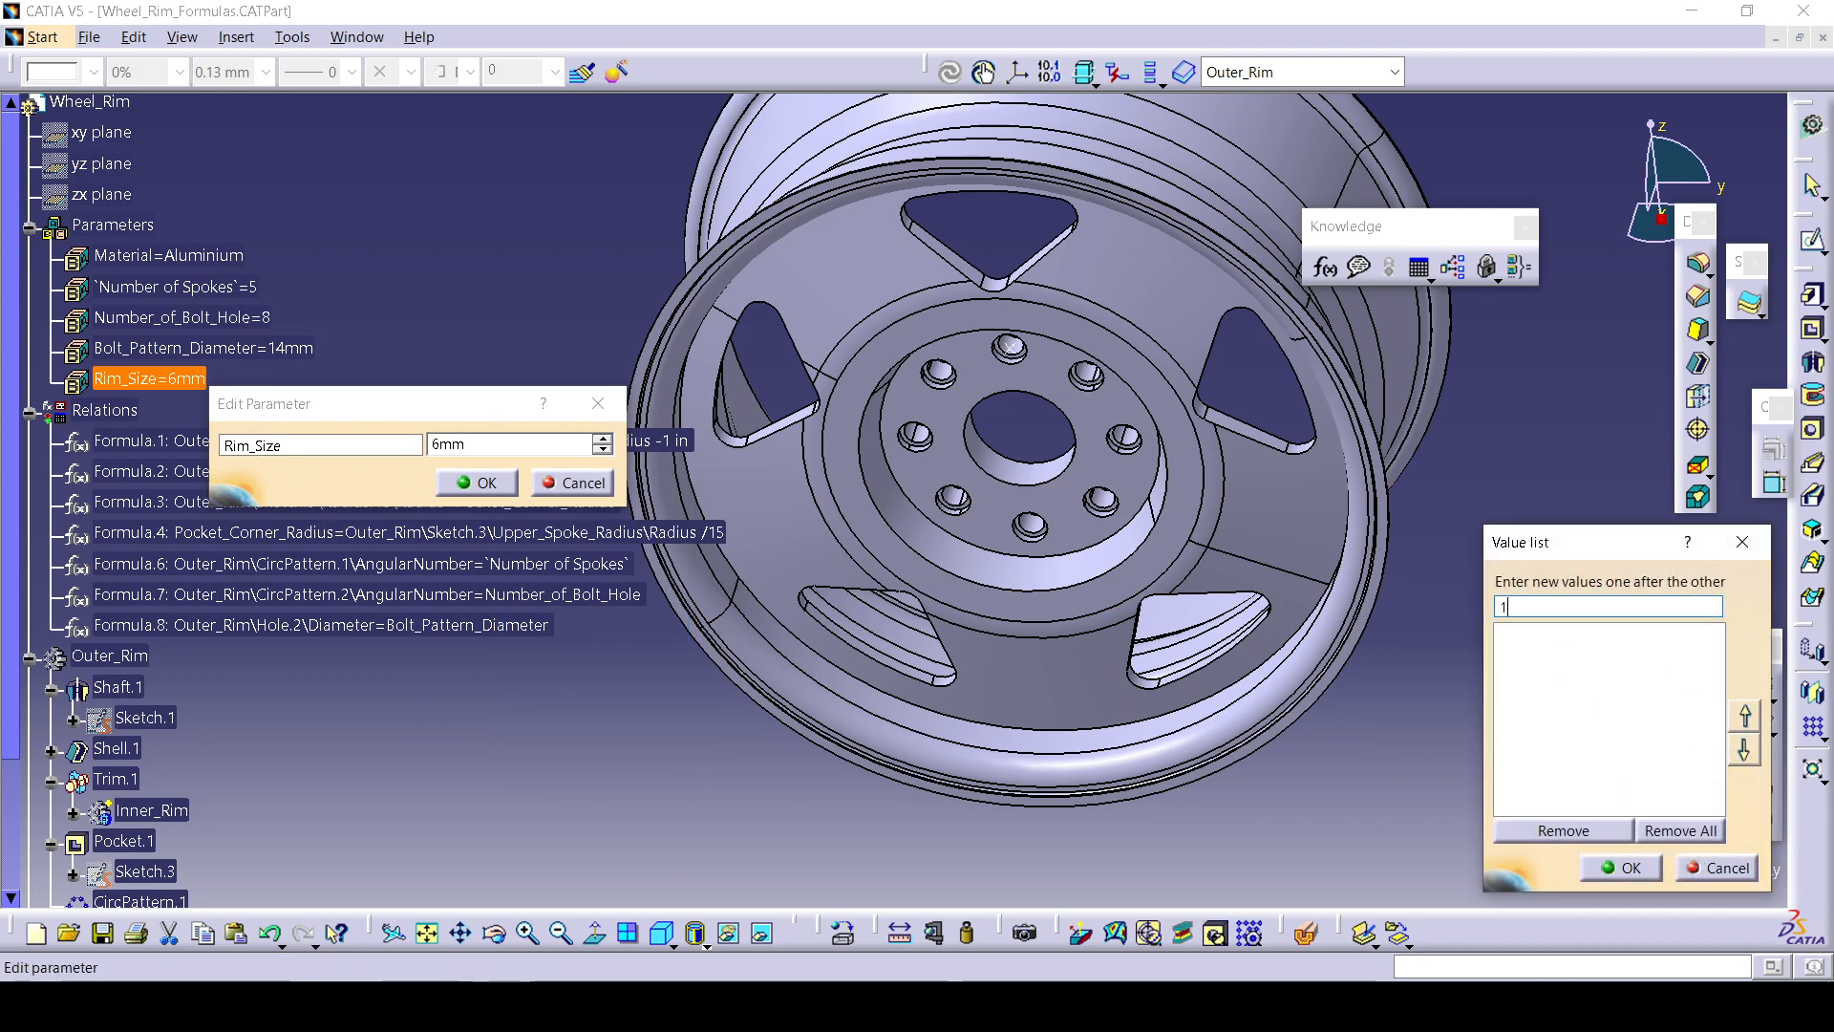
pyautogui.press('Return')
pyautogui.write('16')
pyautogui.press('Return')
pyautogui.press('Return')
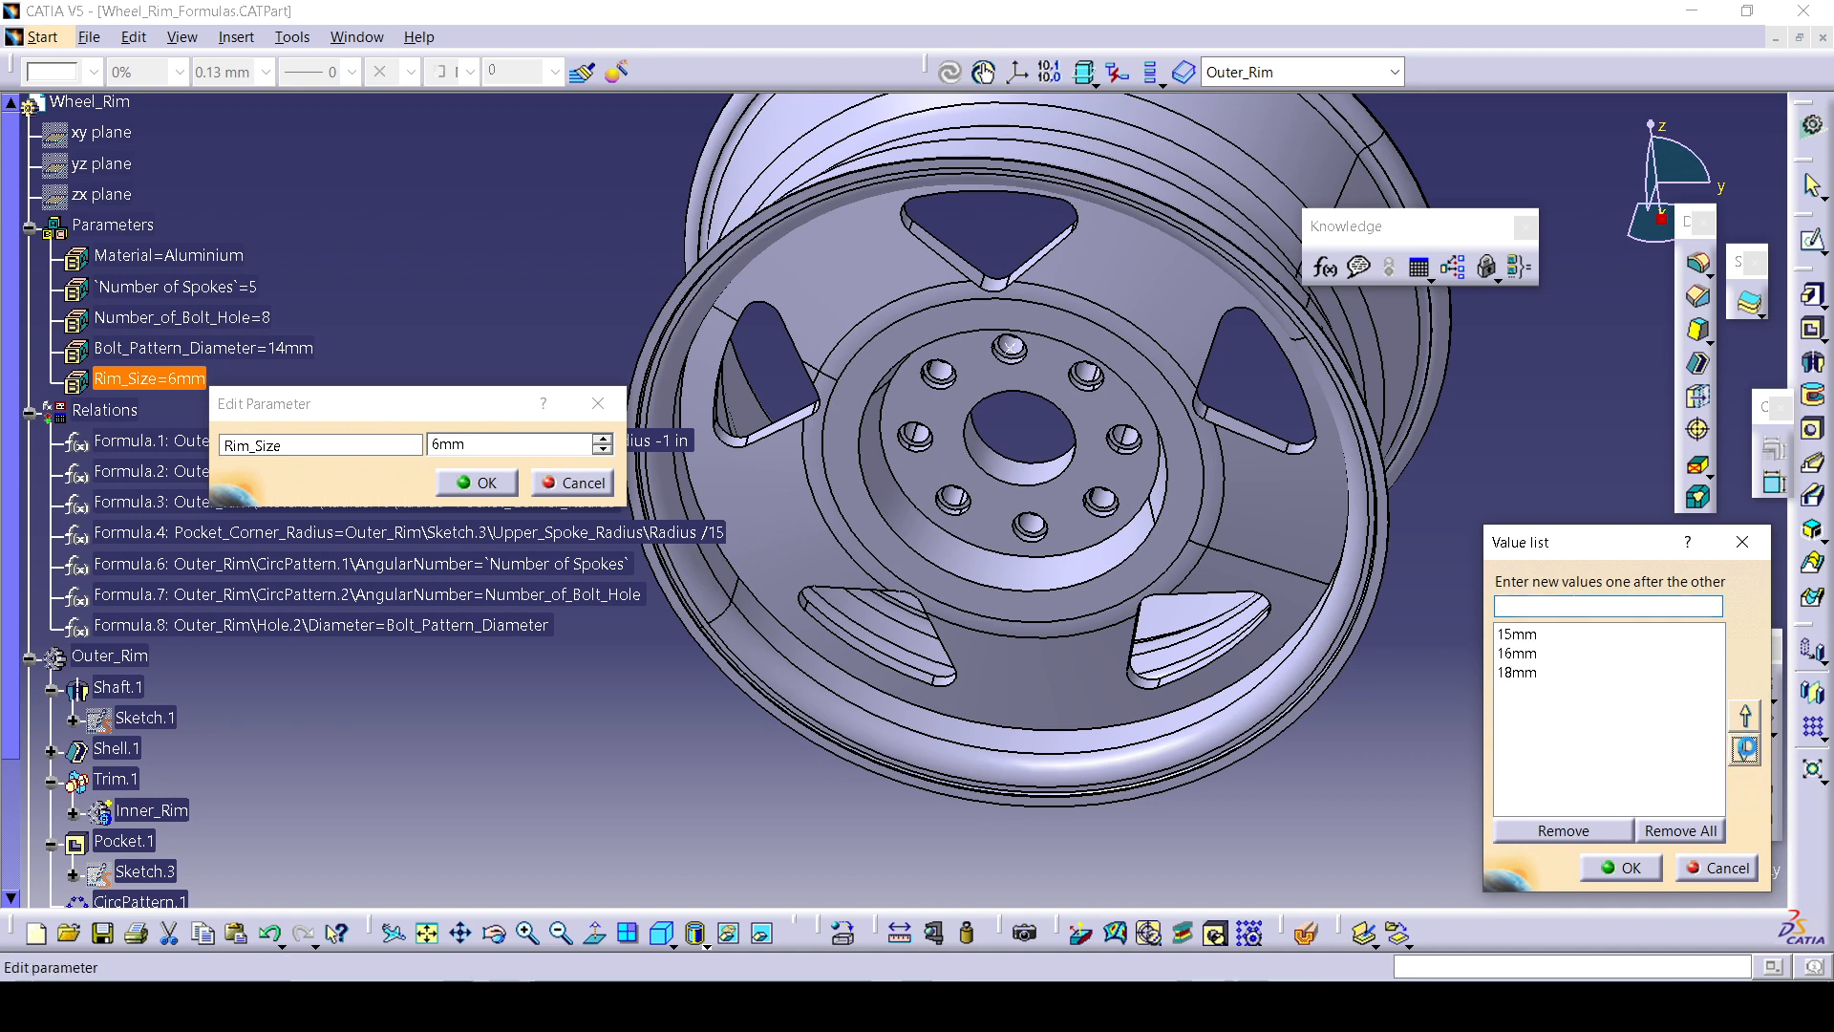
pyautogui.click(1622, 868)
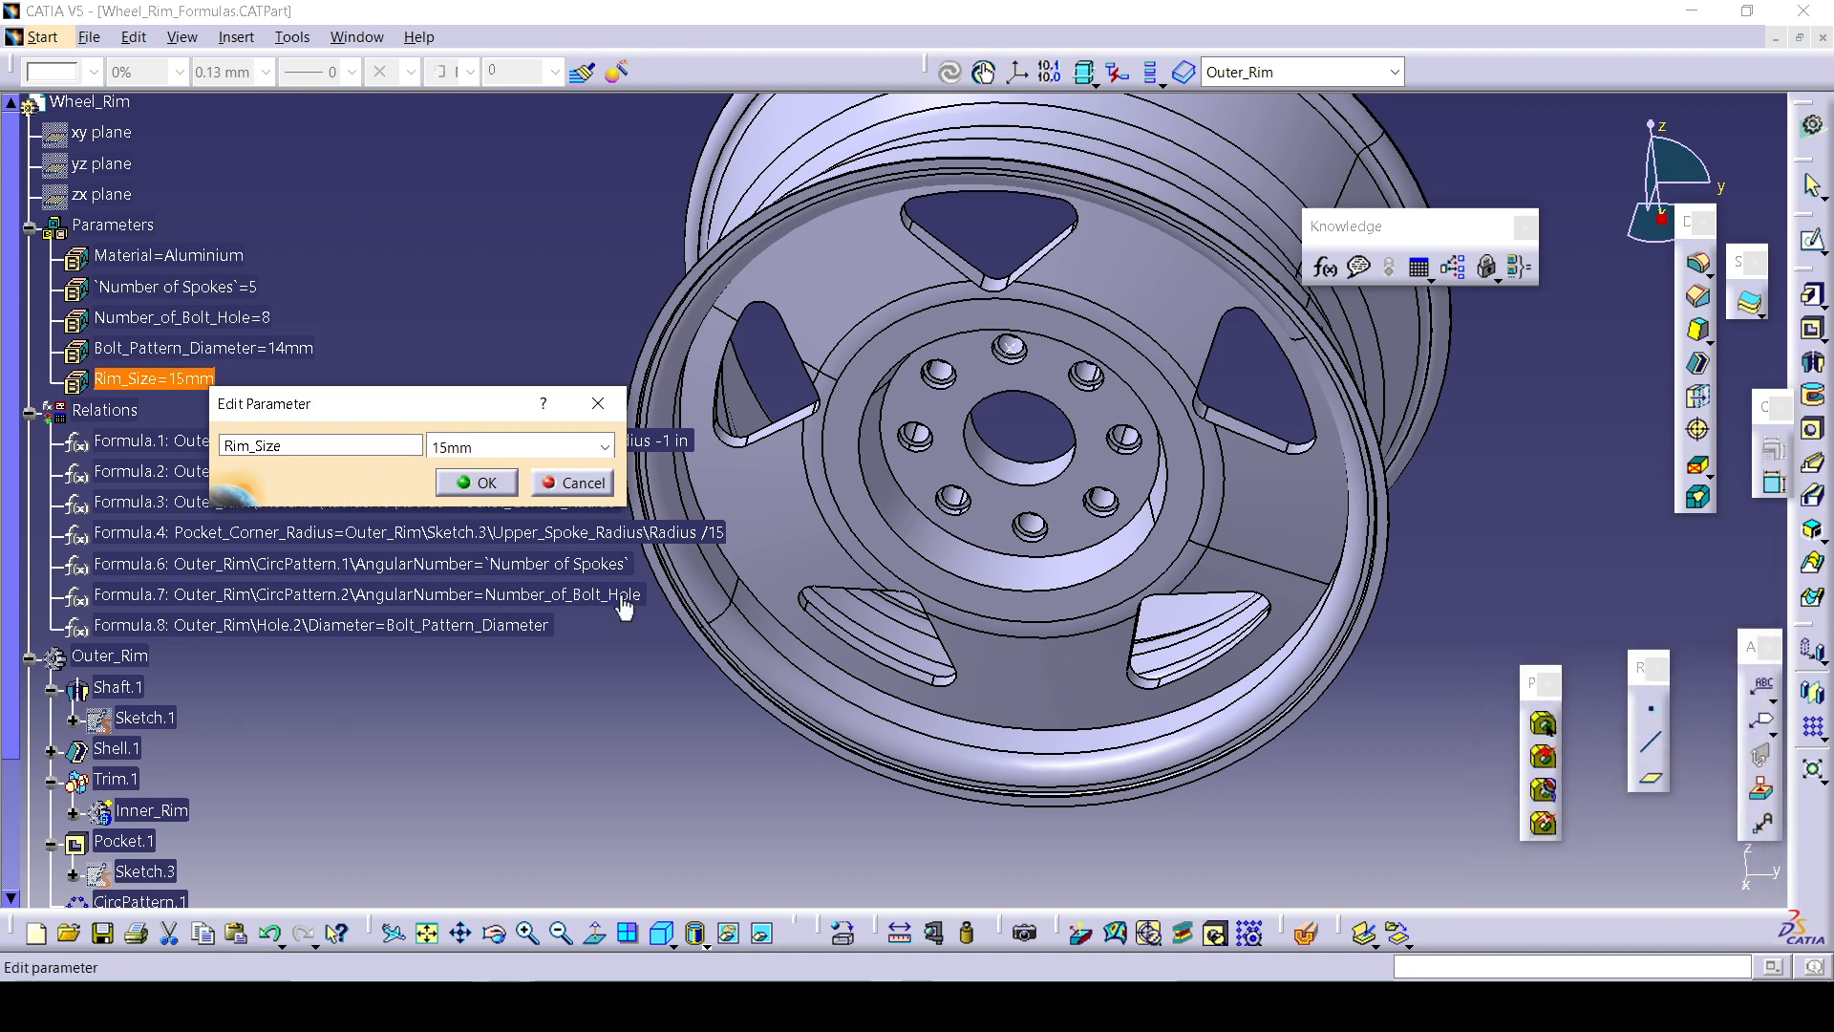
pyautogui.click(476, 483)
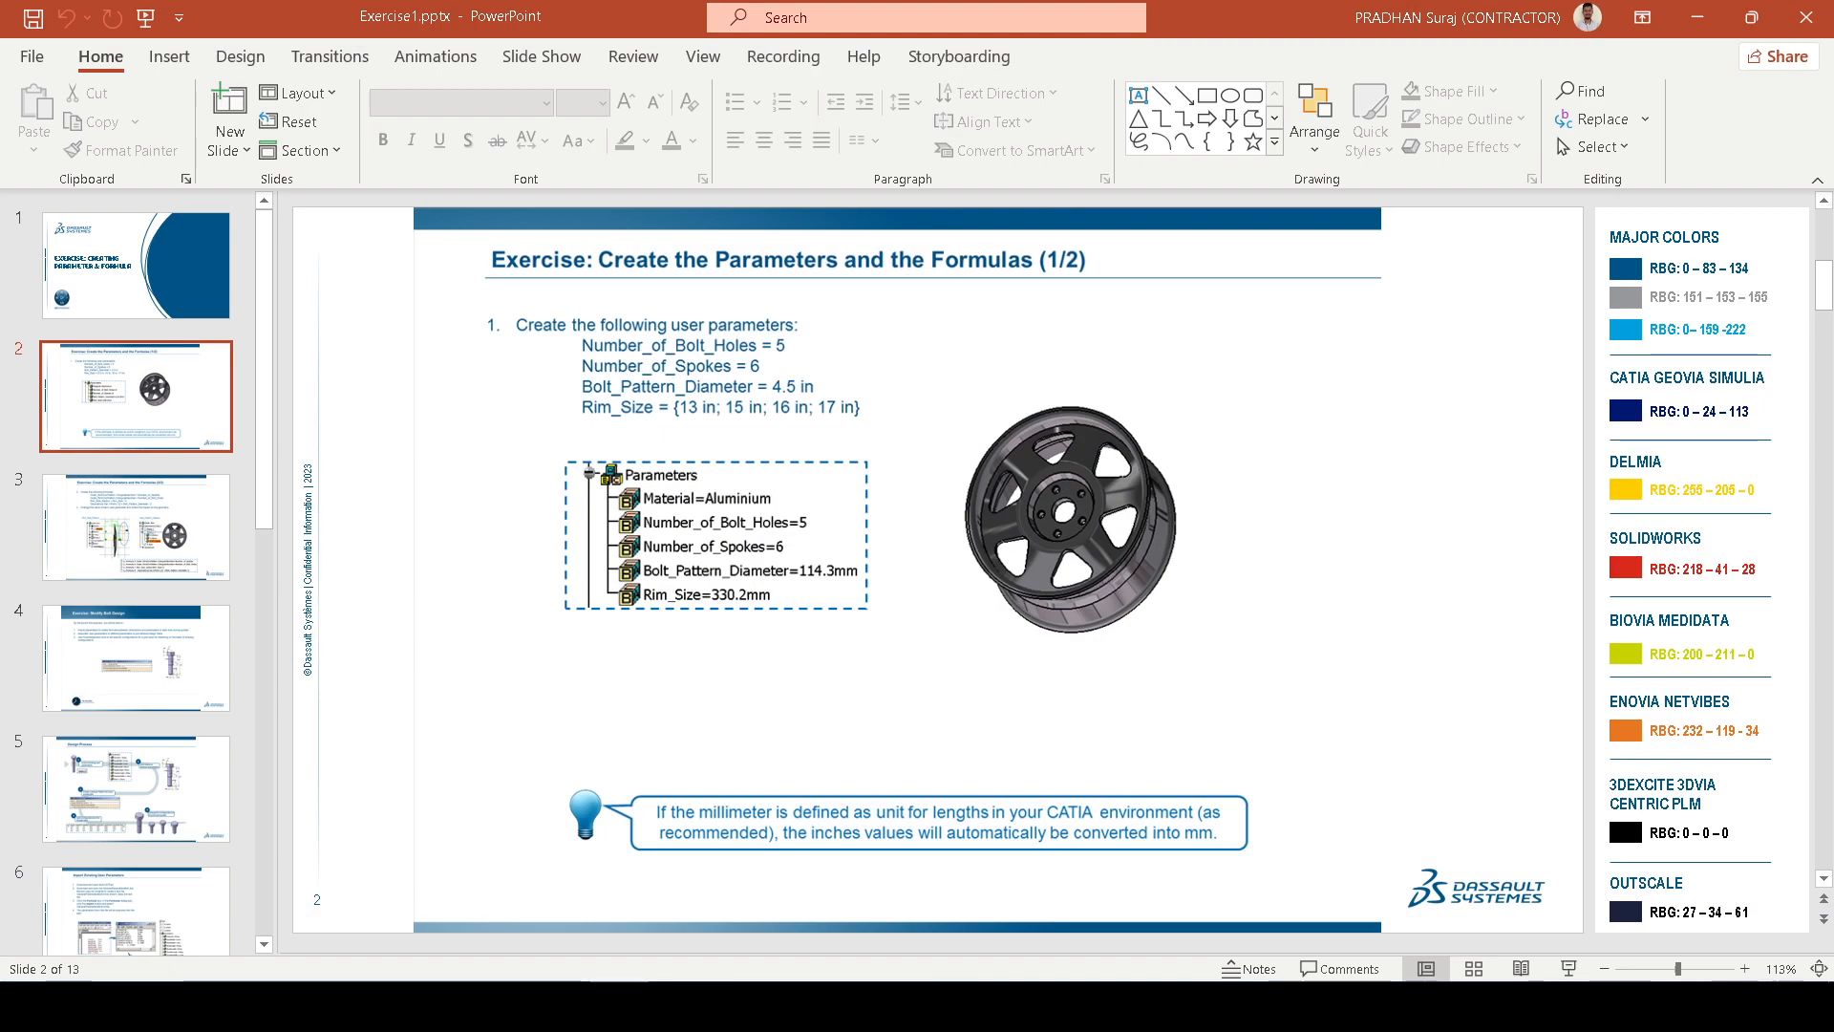
# Read the required formulas on PowerPoint slide 3 and inspect the Rim_Size_radius member in CATIA's Formula.1.
pyautogui.scroll(-1, 460, 623)
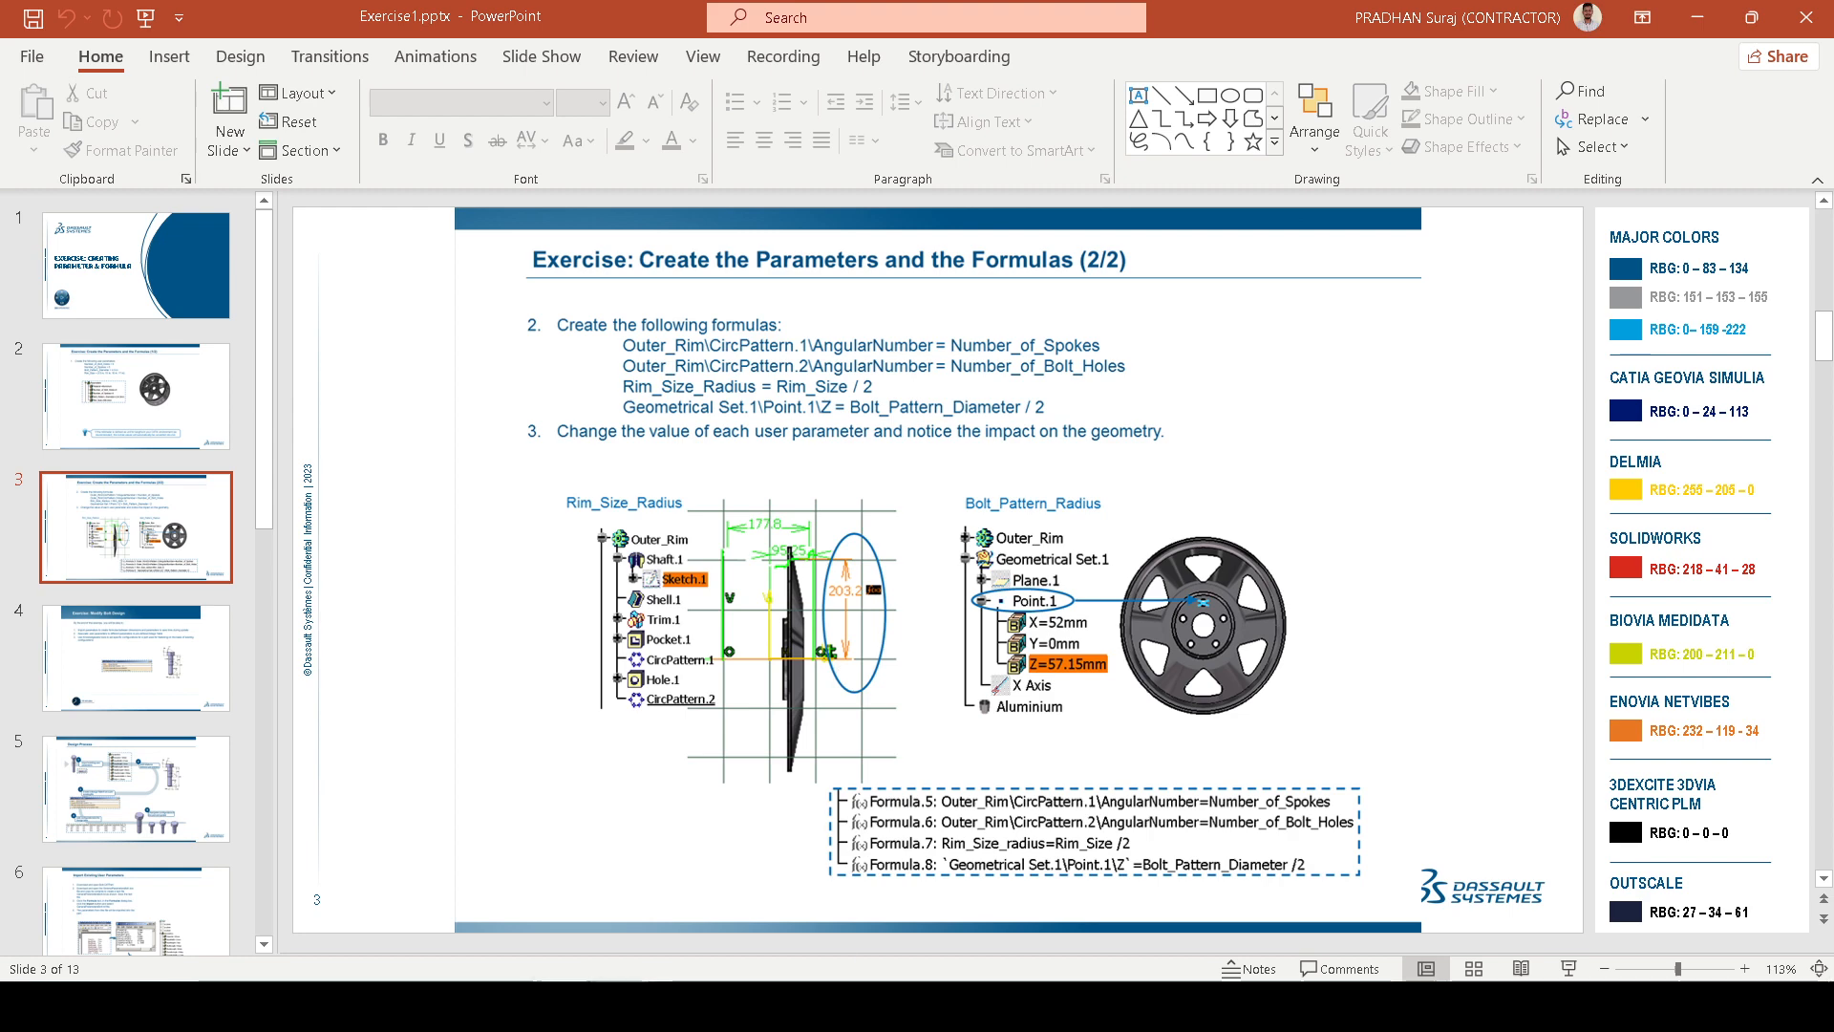
pyautogui.hotkey('alt', 'Tab')
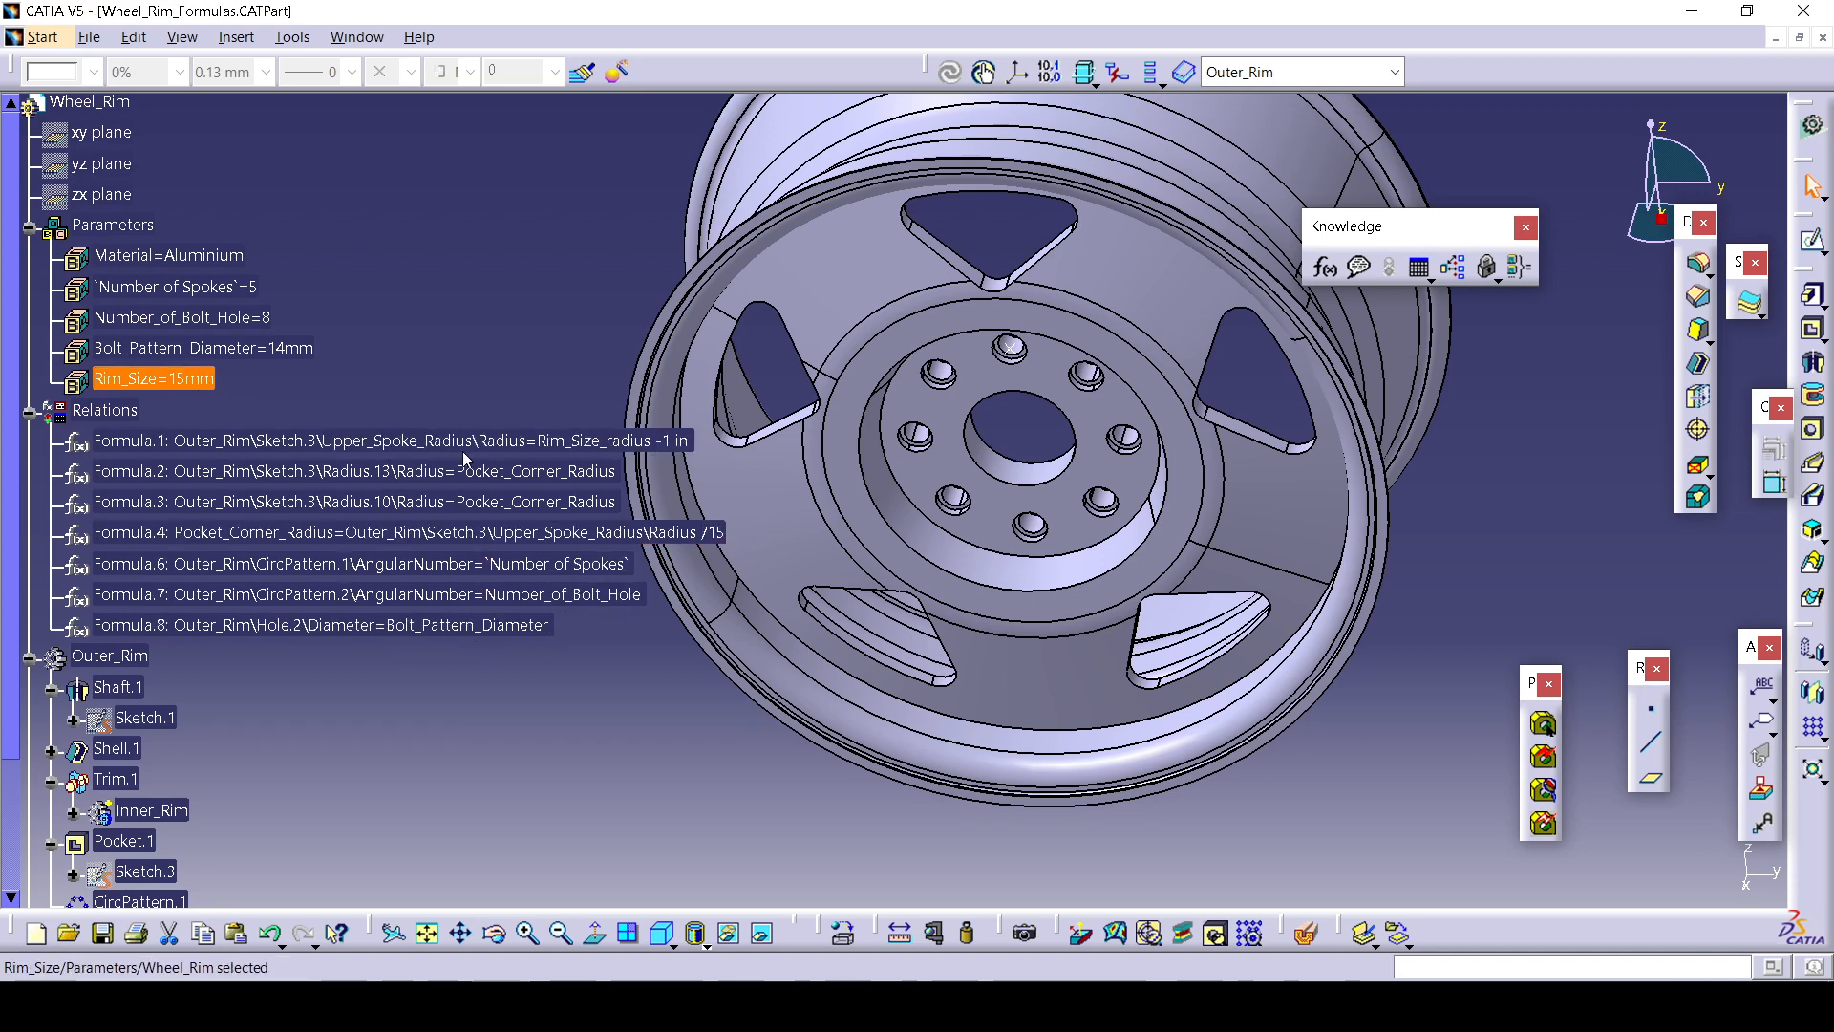
pyautogui.doubleClick(558, 448)
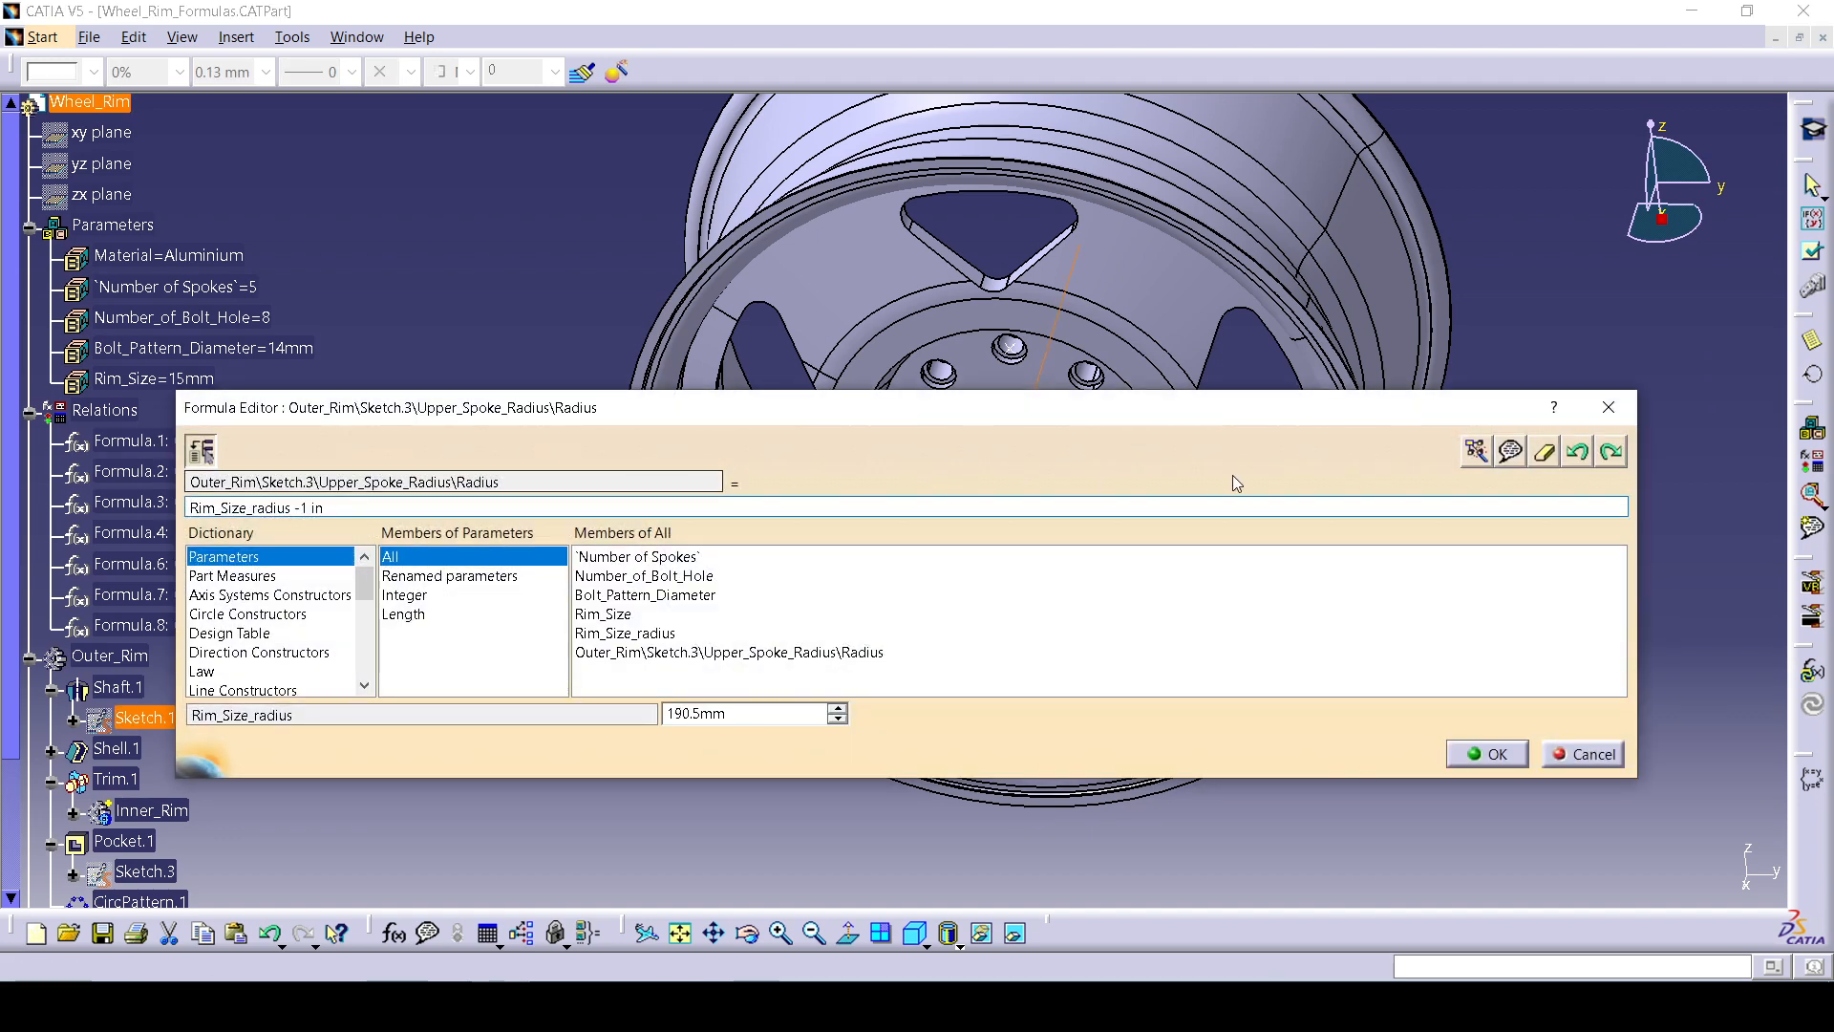
pyautogui.click(629, 635)
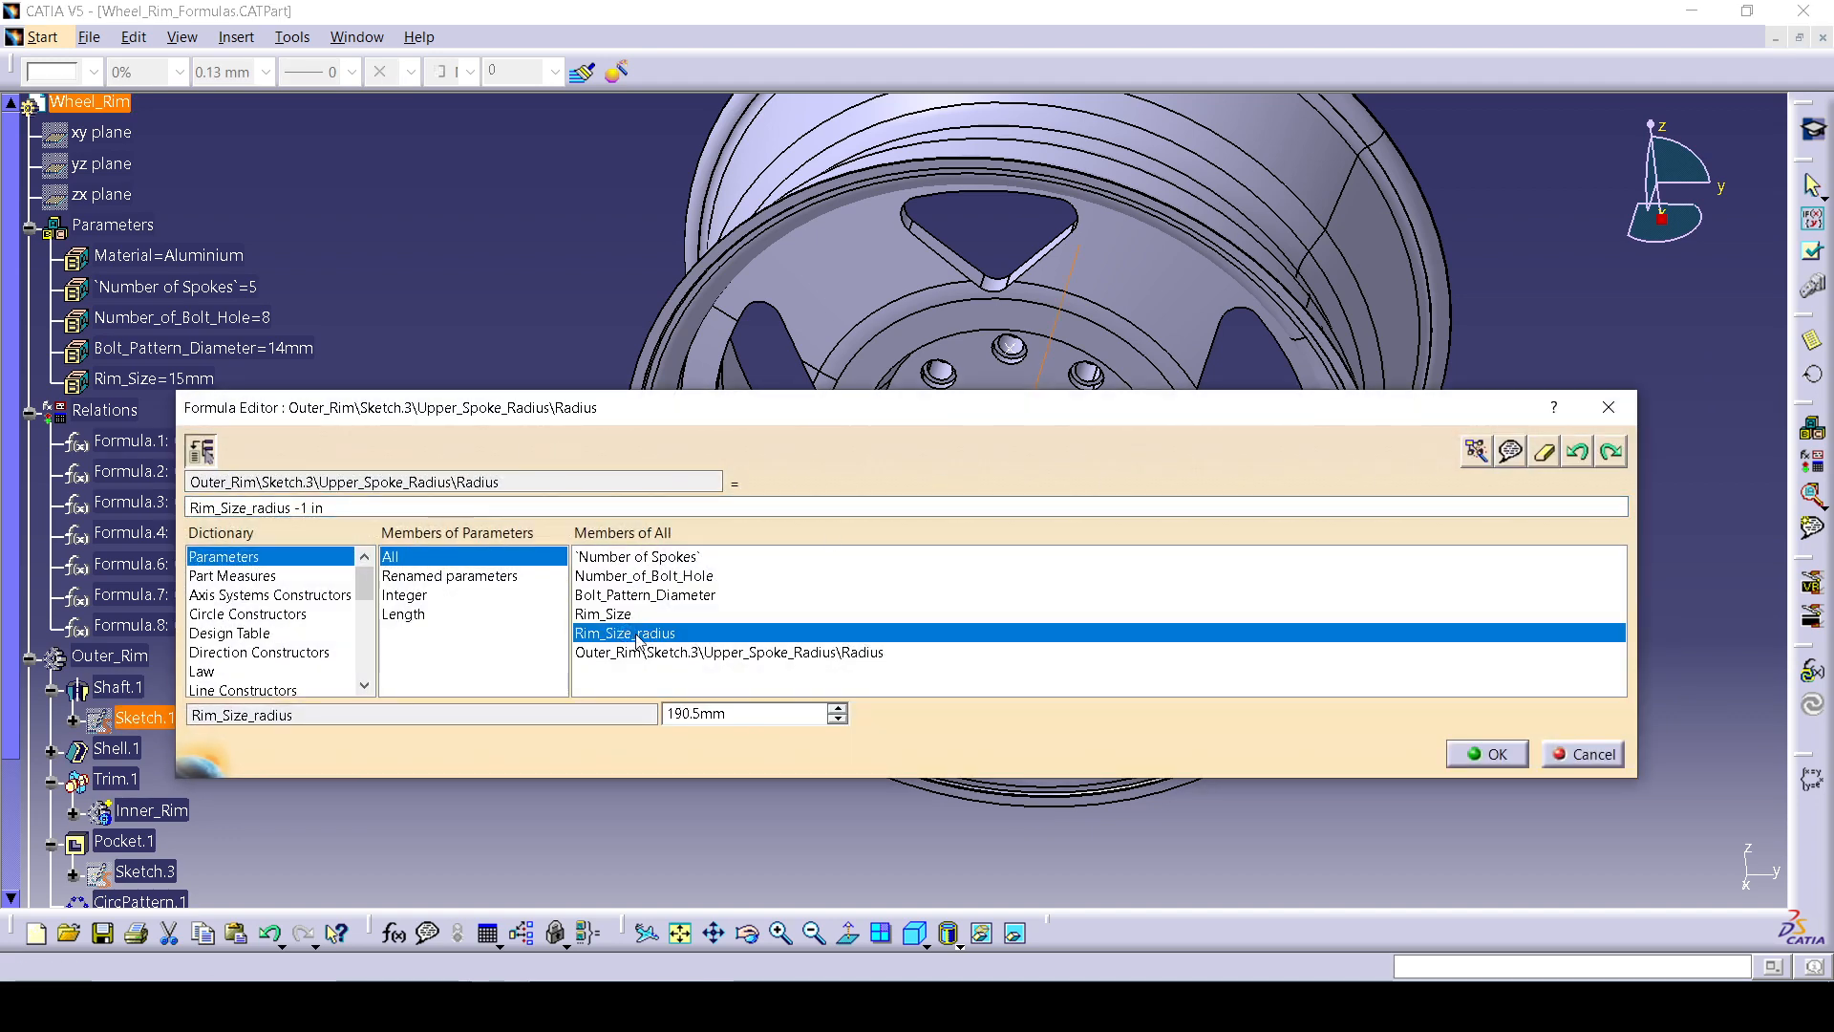
pyautogui.click(1479, 755)
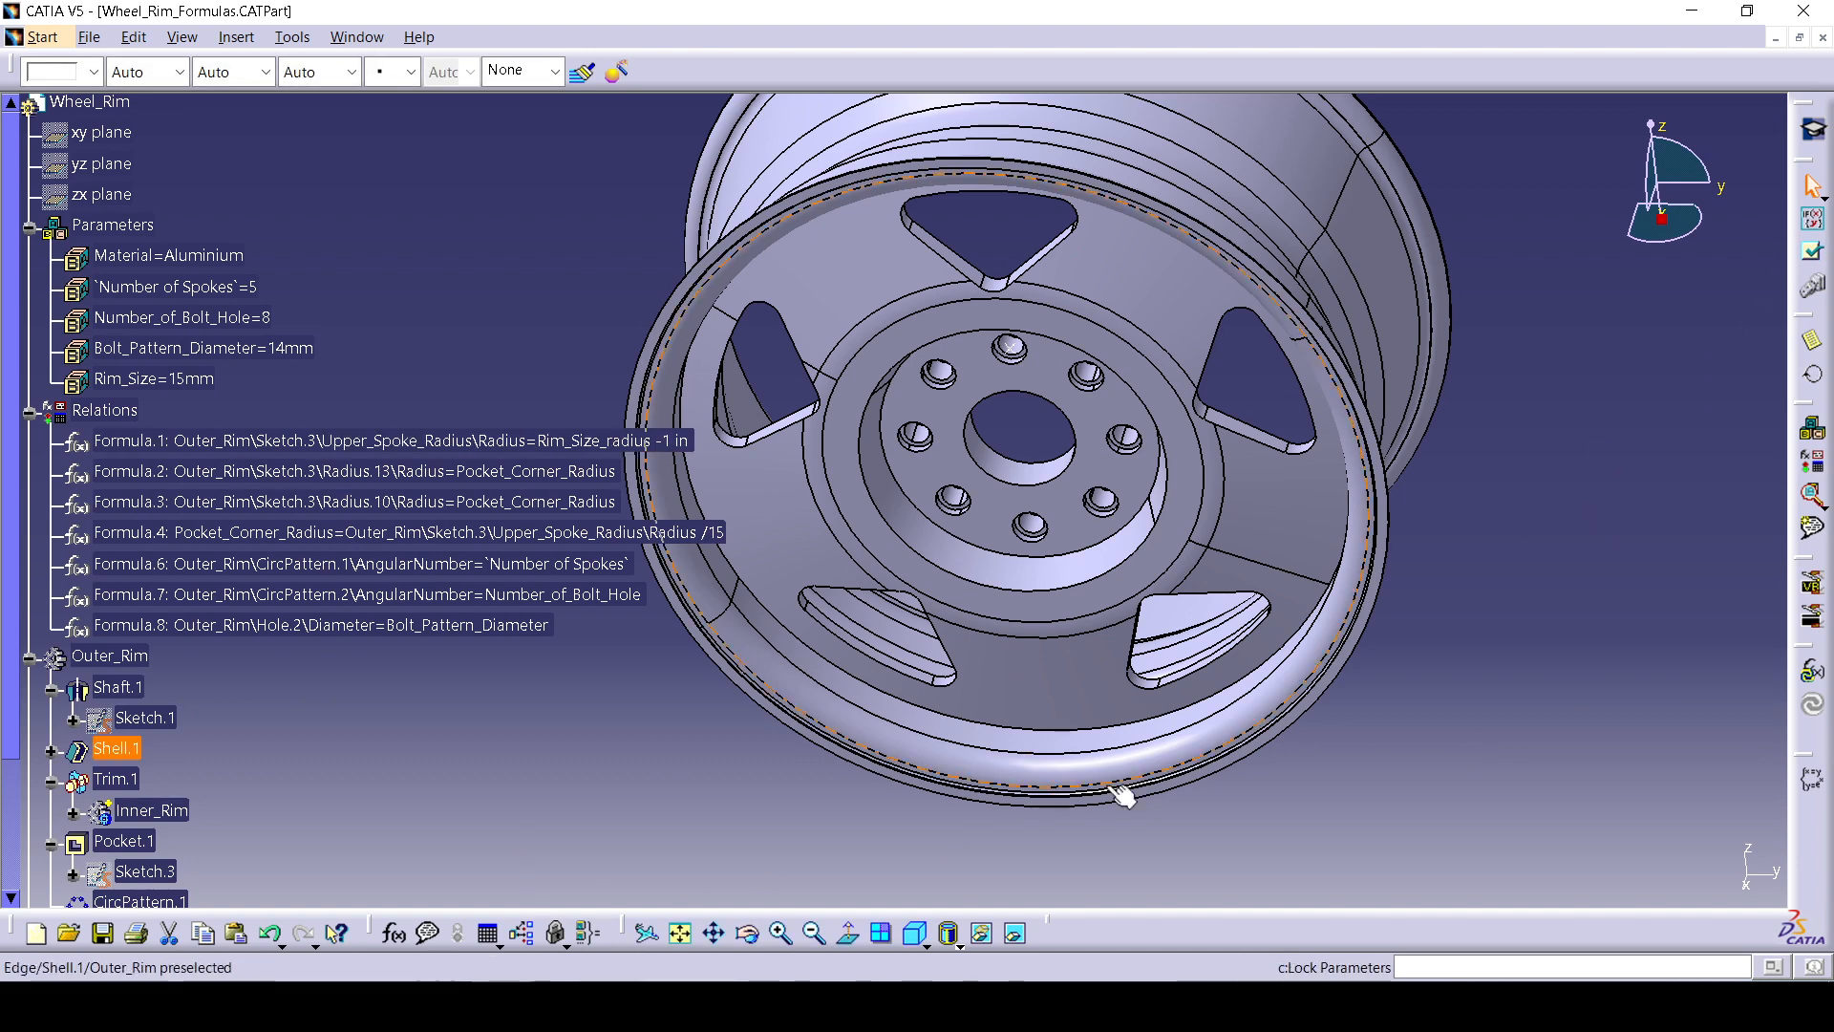
# Look for Rim_Size_radius in the Wheel_Rim formulas list, filtering by hidden, user and renamed parameters.
pyautogui.click(413, 935)
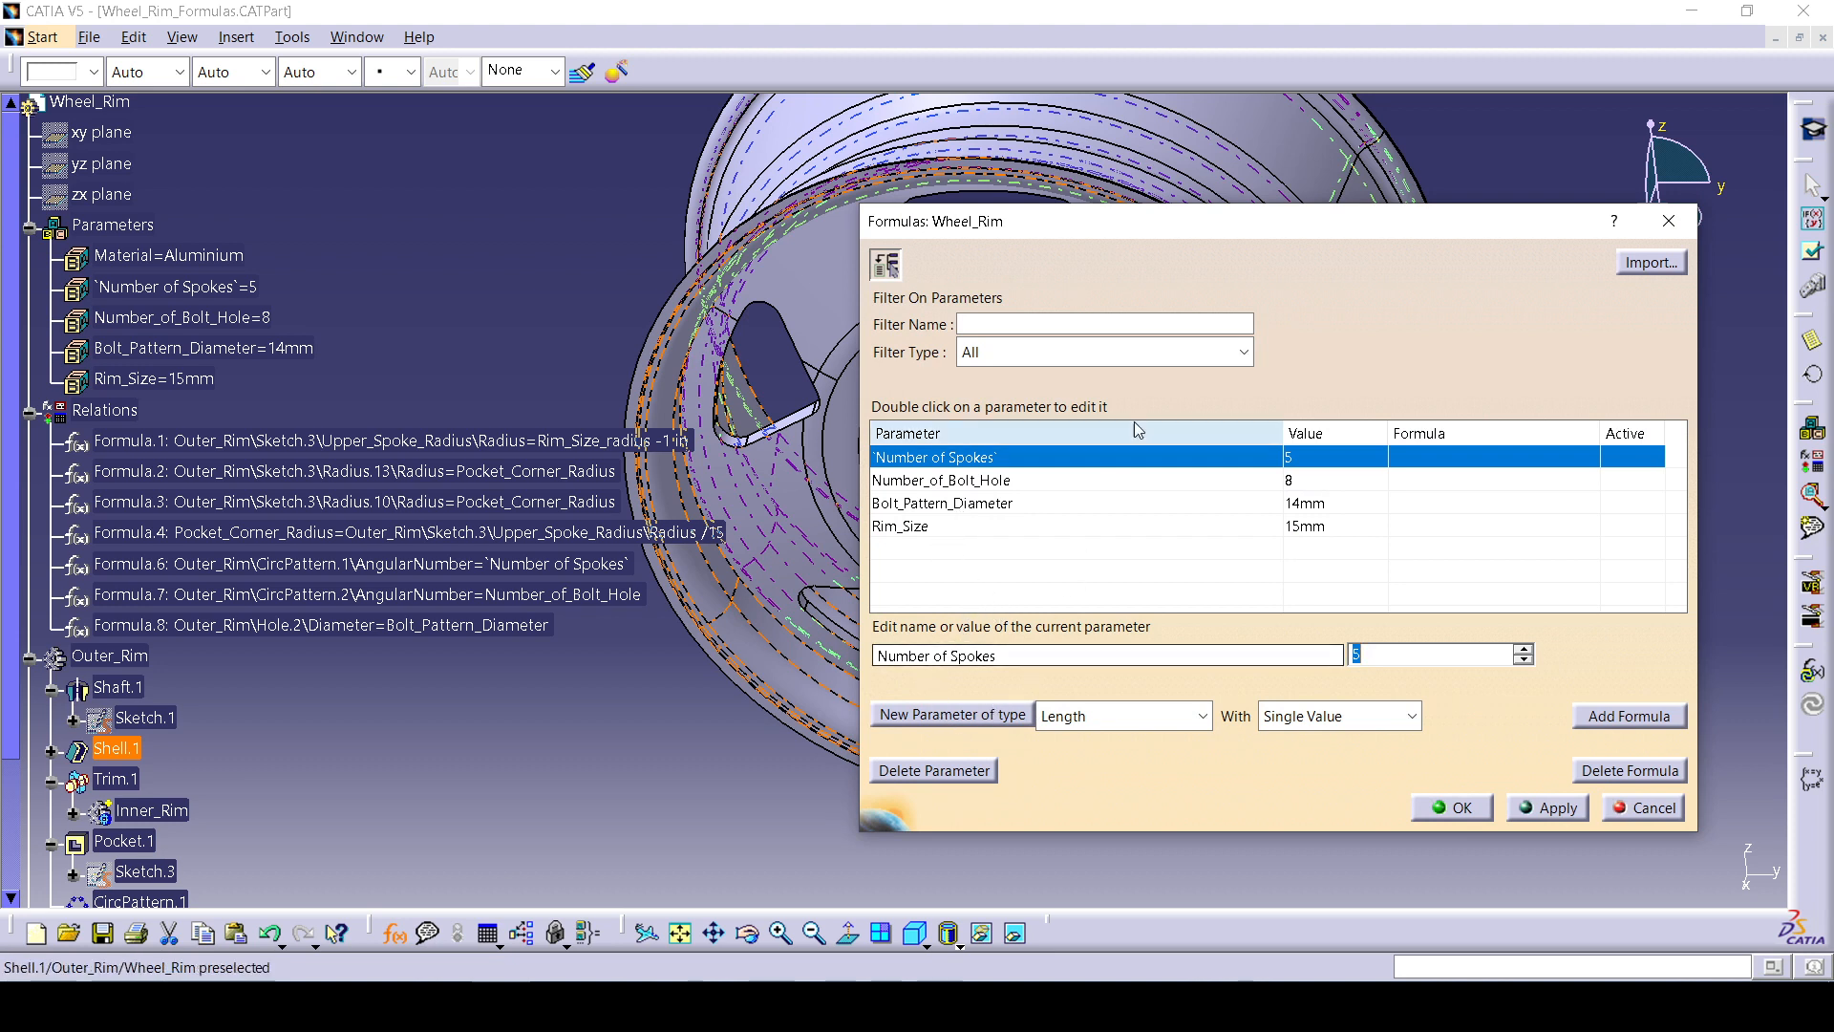
pyautogui.click(1012, 349)
pyautogui.click(998, 432)
pyautogui.click(1013, 352)
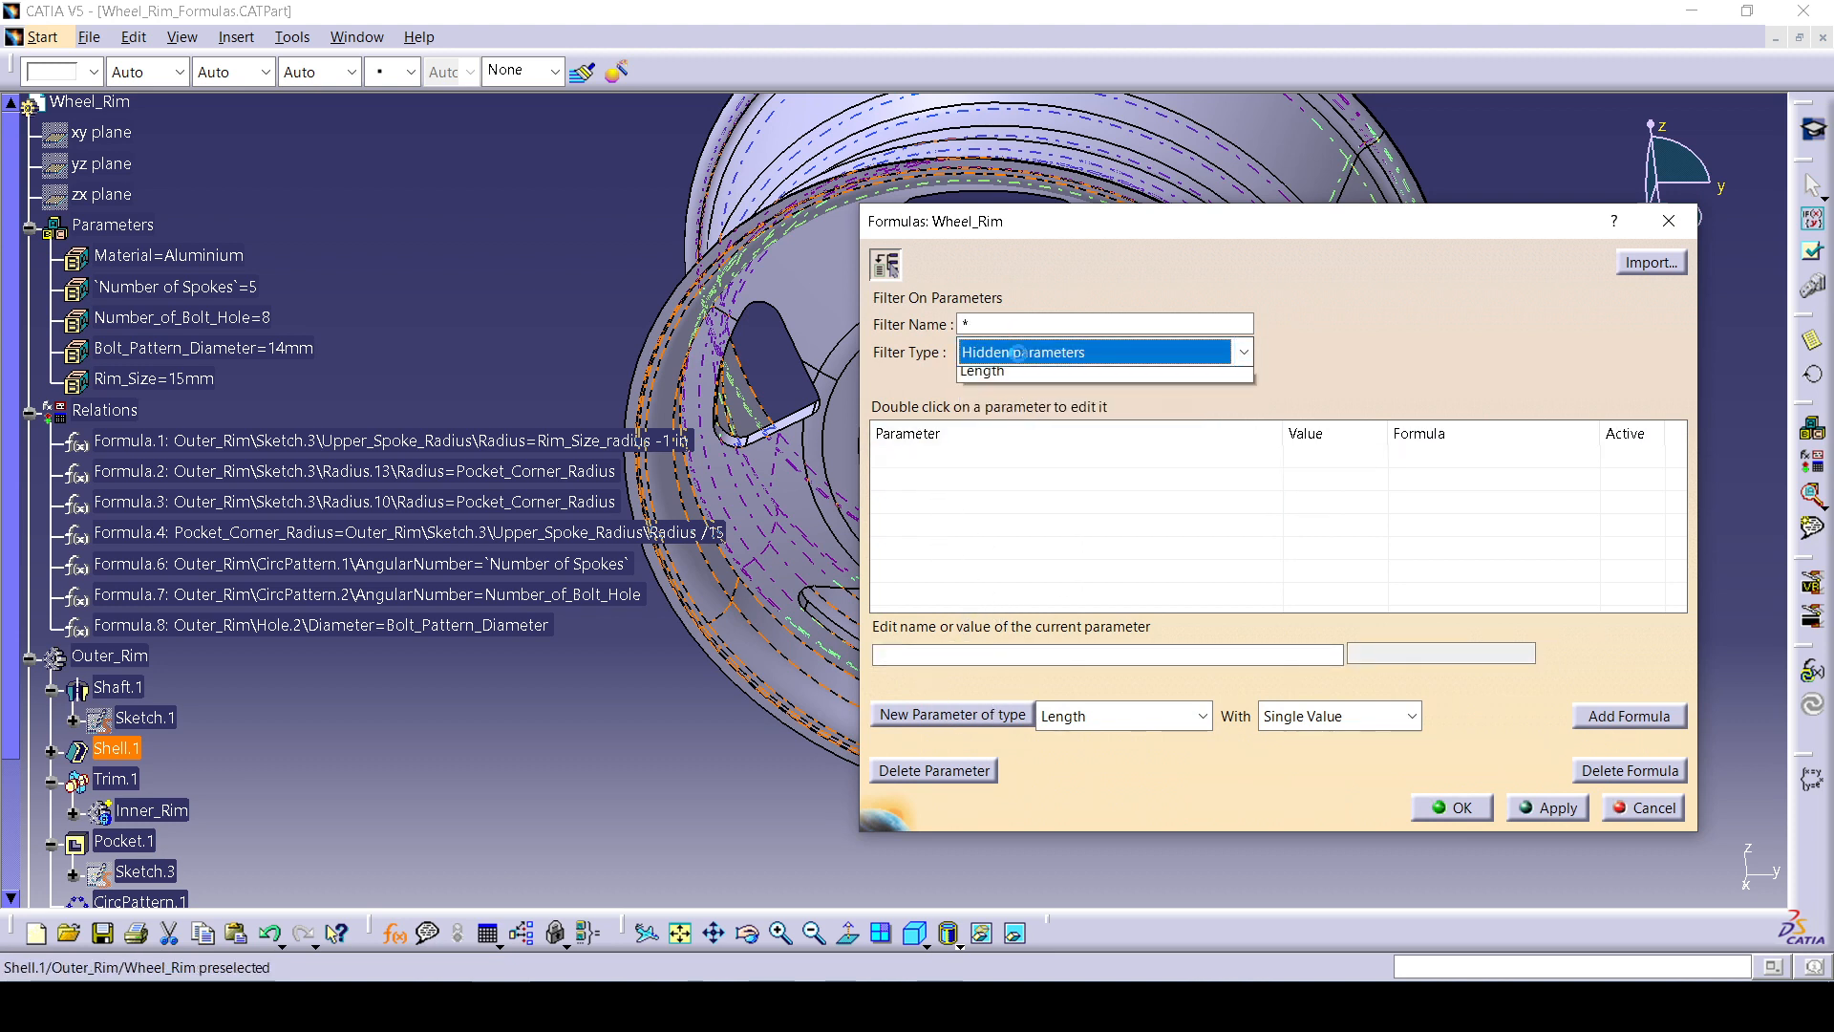
pyautogui.click(1005, 430)
pyautogui.click(1012, 351)
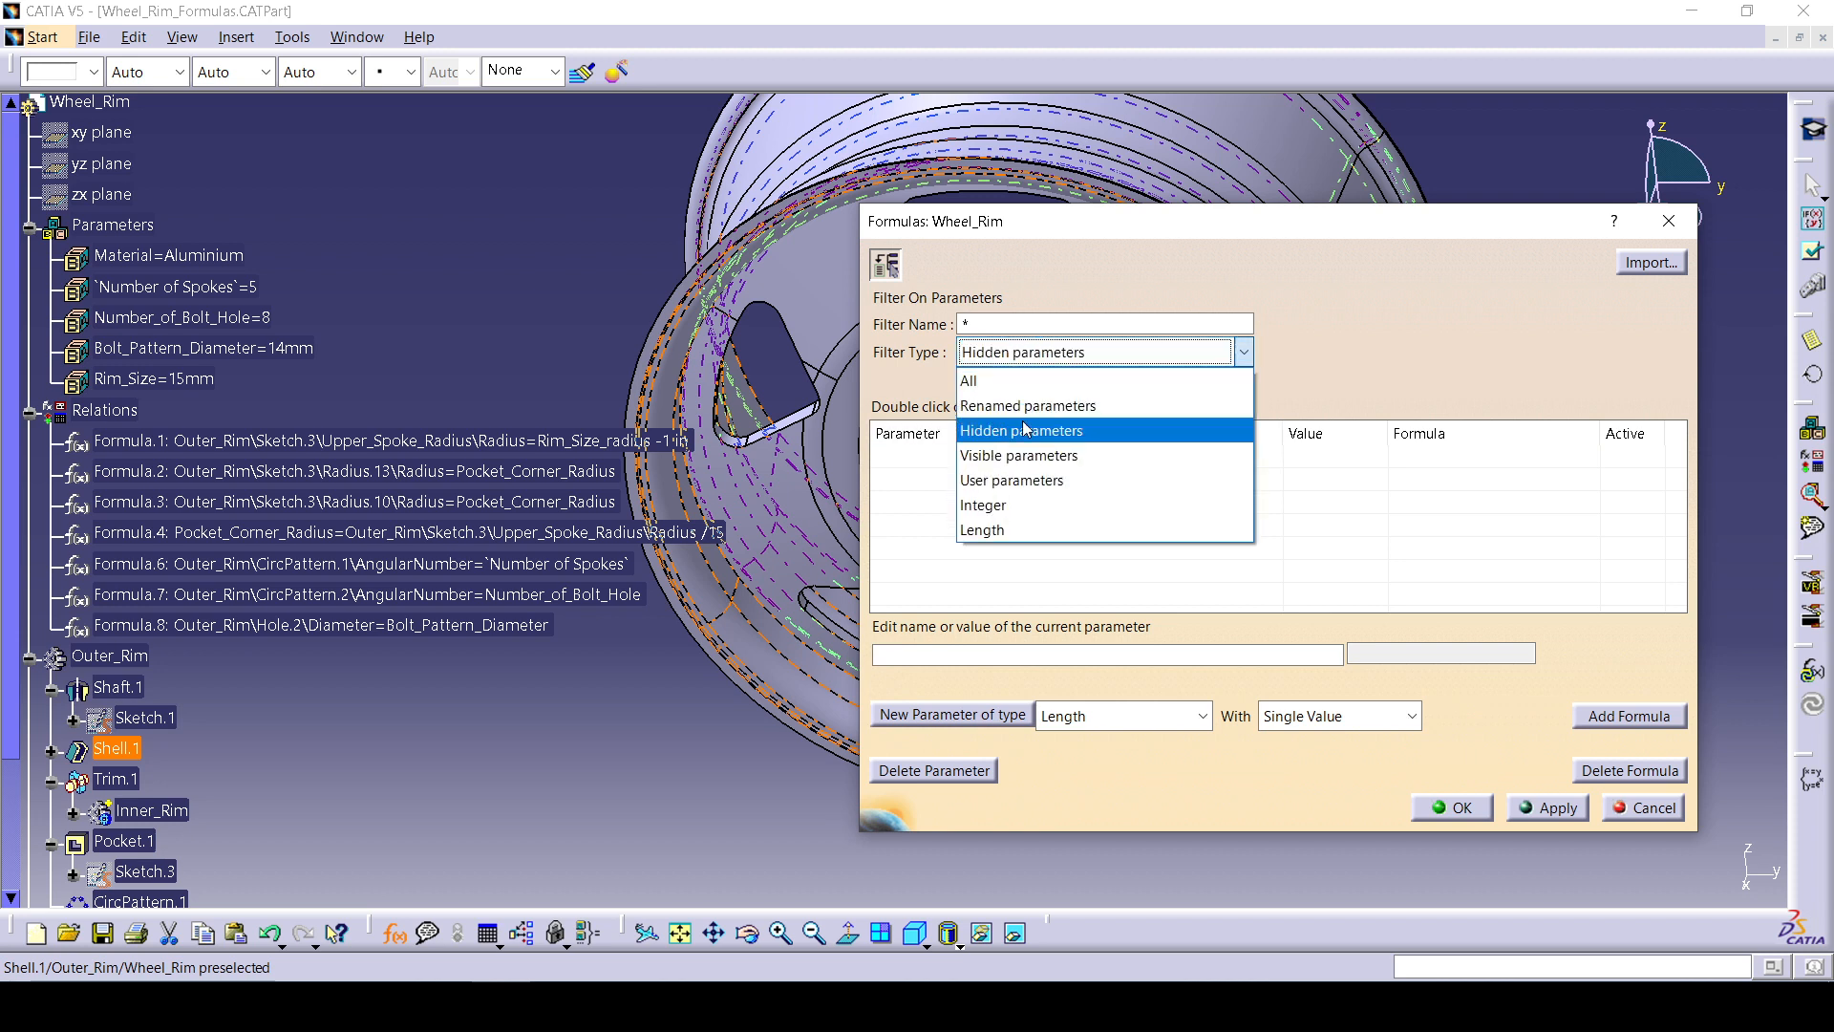
pyautogui.click(1018, 480)
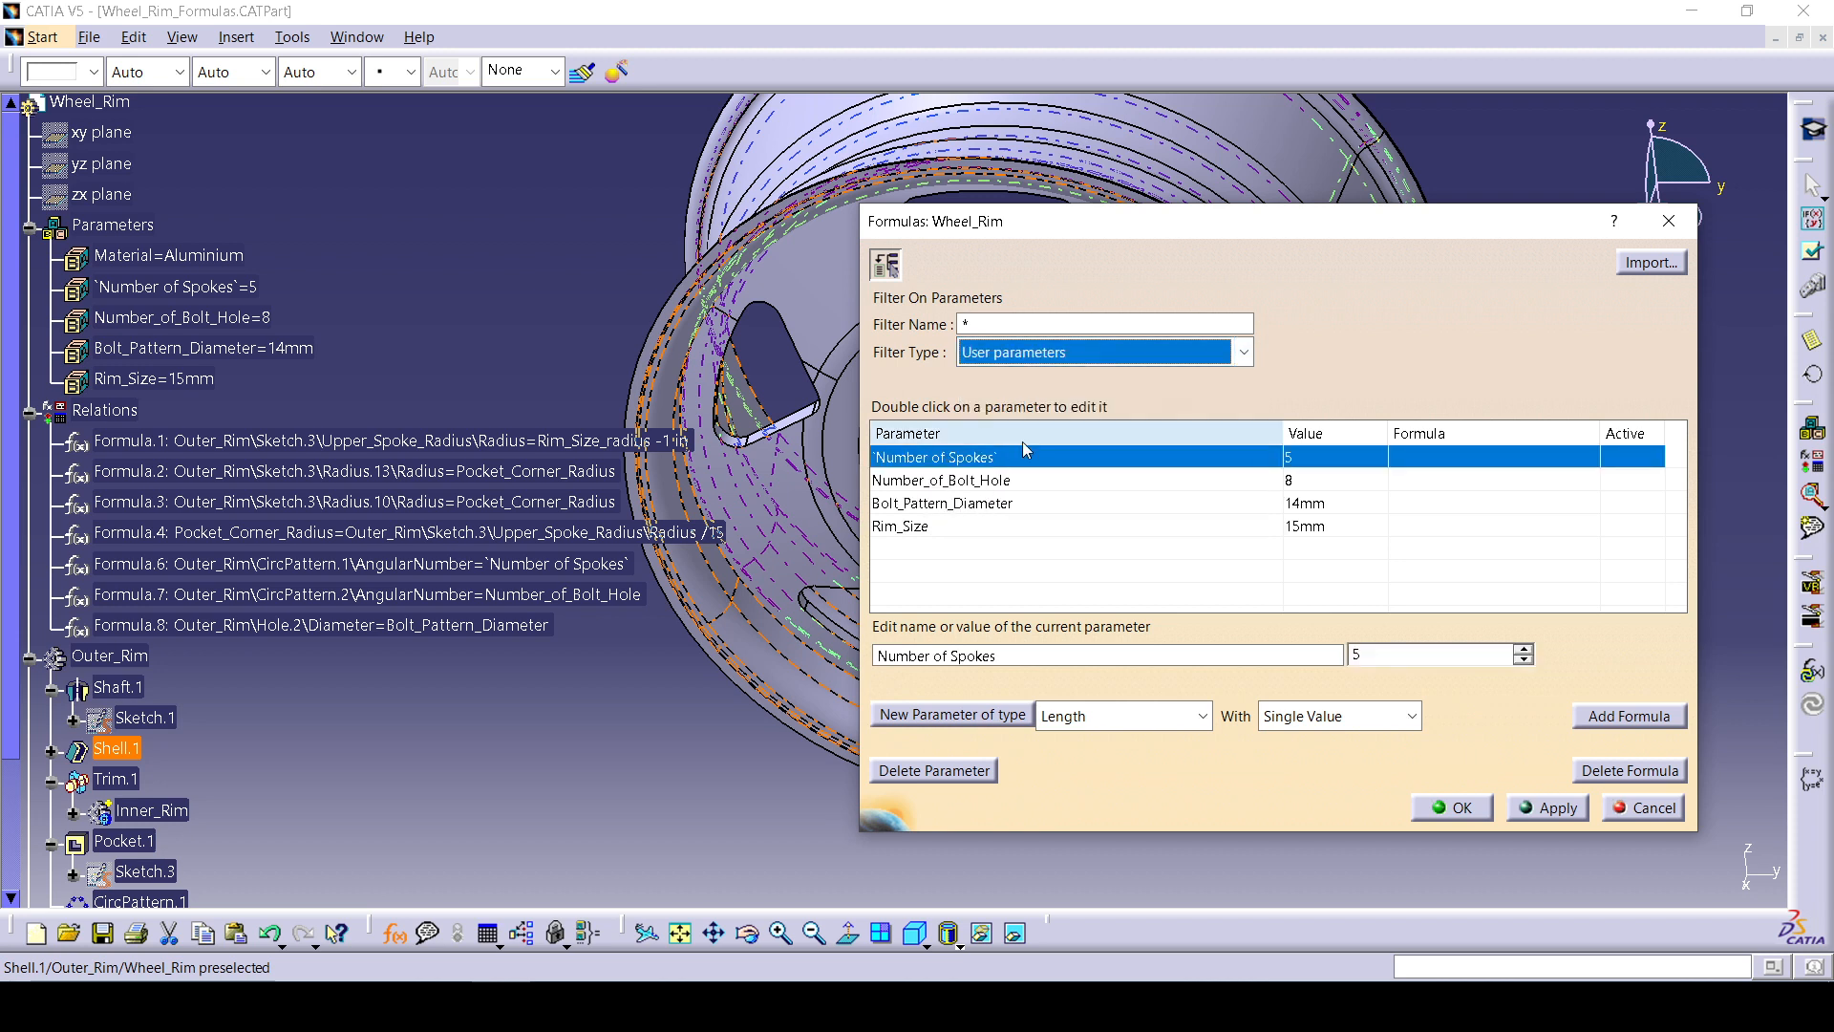
pyautogui.click(1013, 352)
pyautogui.click(1014, 430)
pyautogui.click(1013, 352)
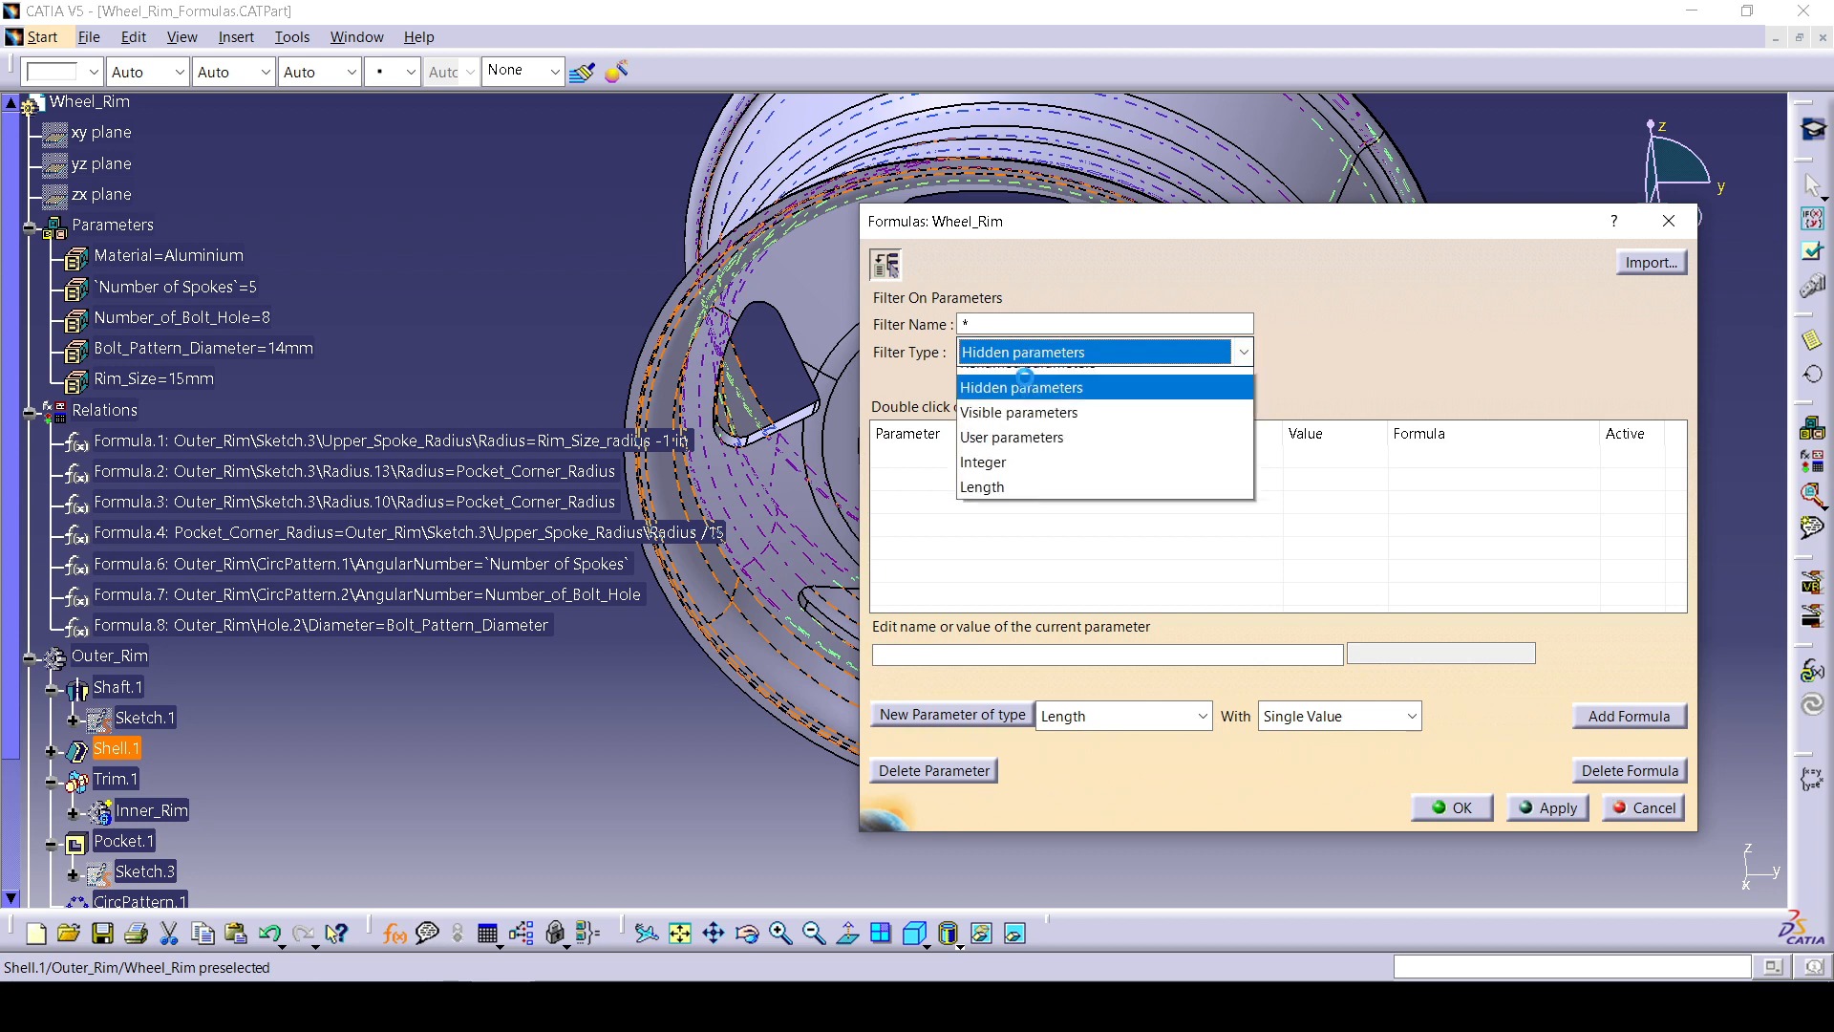
pyautogui.scroll(1, 1019, 414)
pyautogui.click(1027, 414)
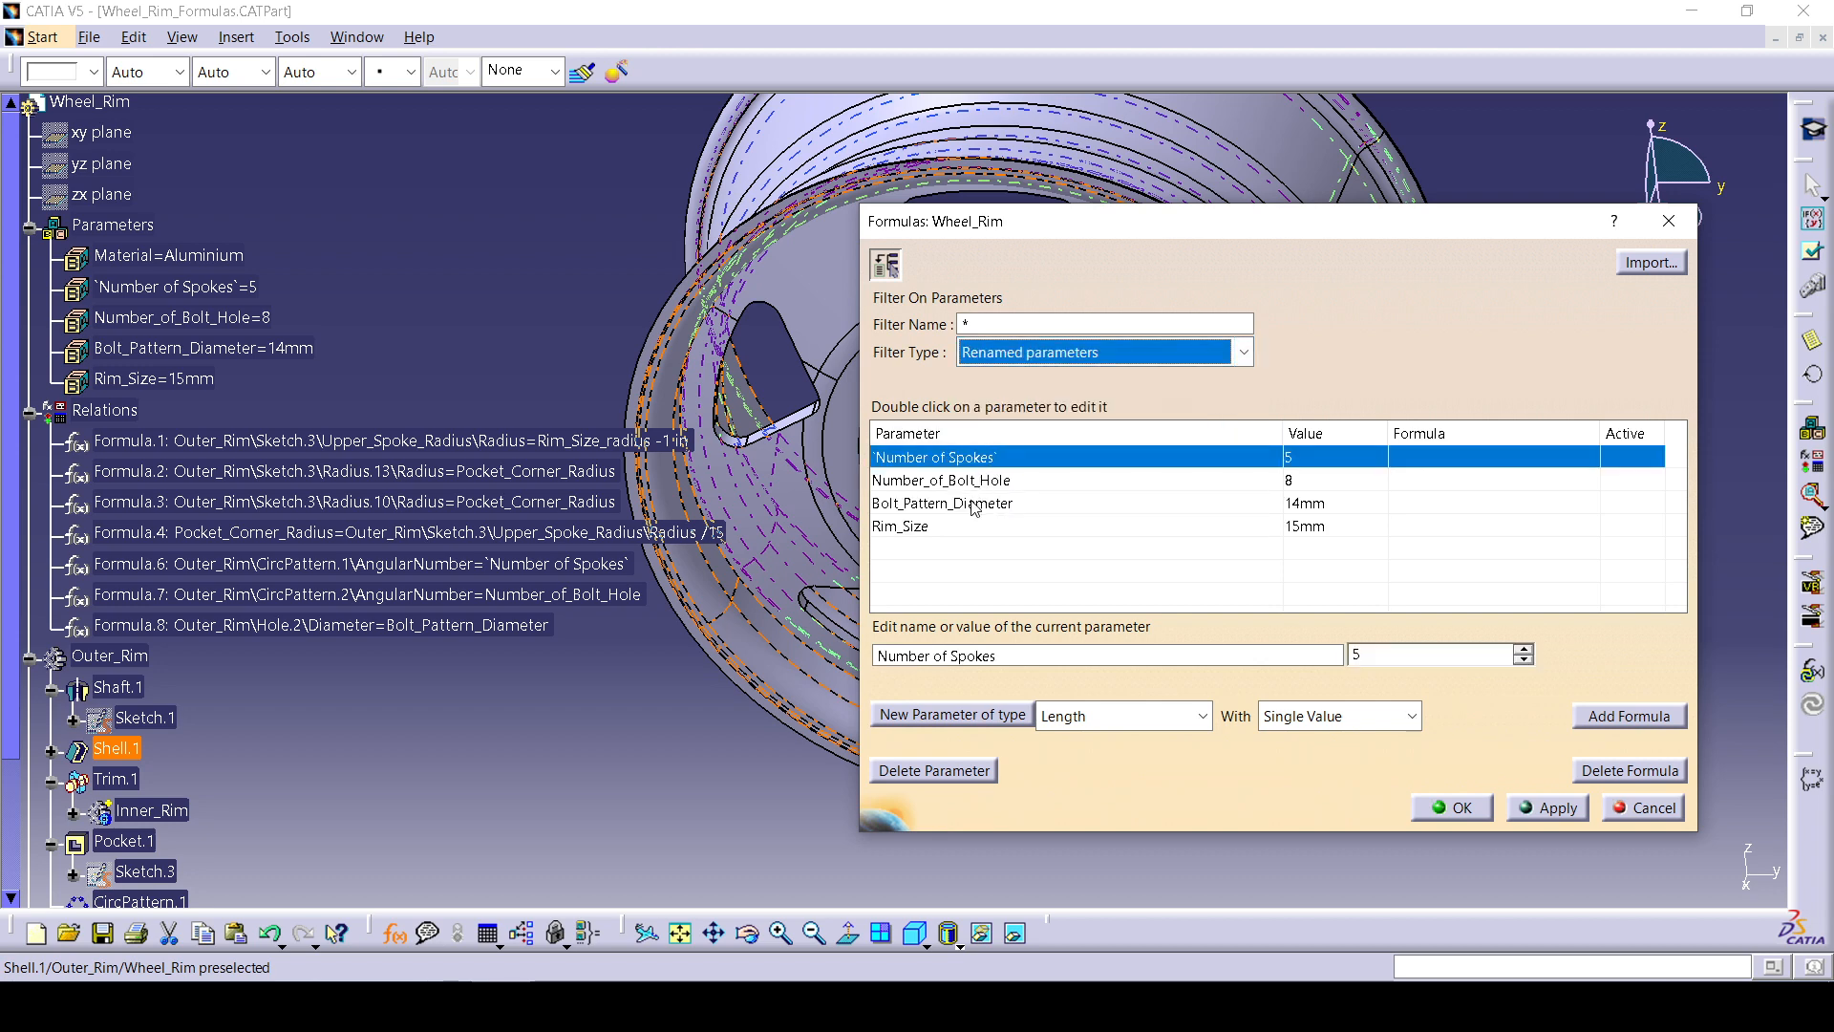
pyautogui.click(949, 527)
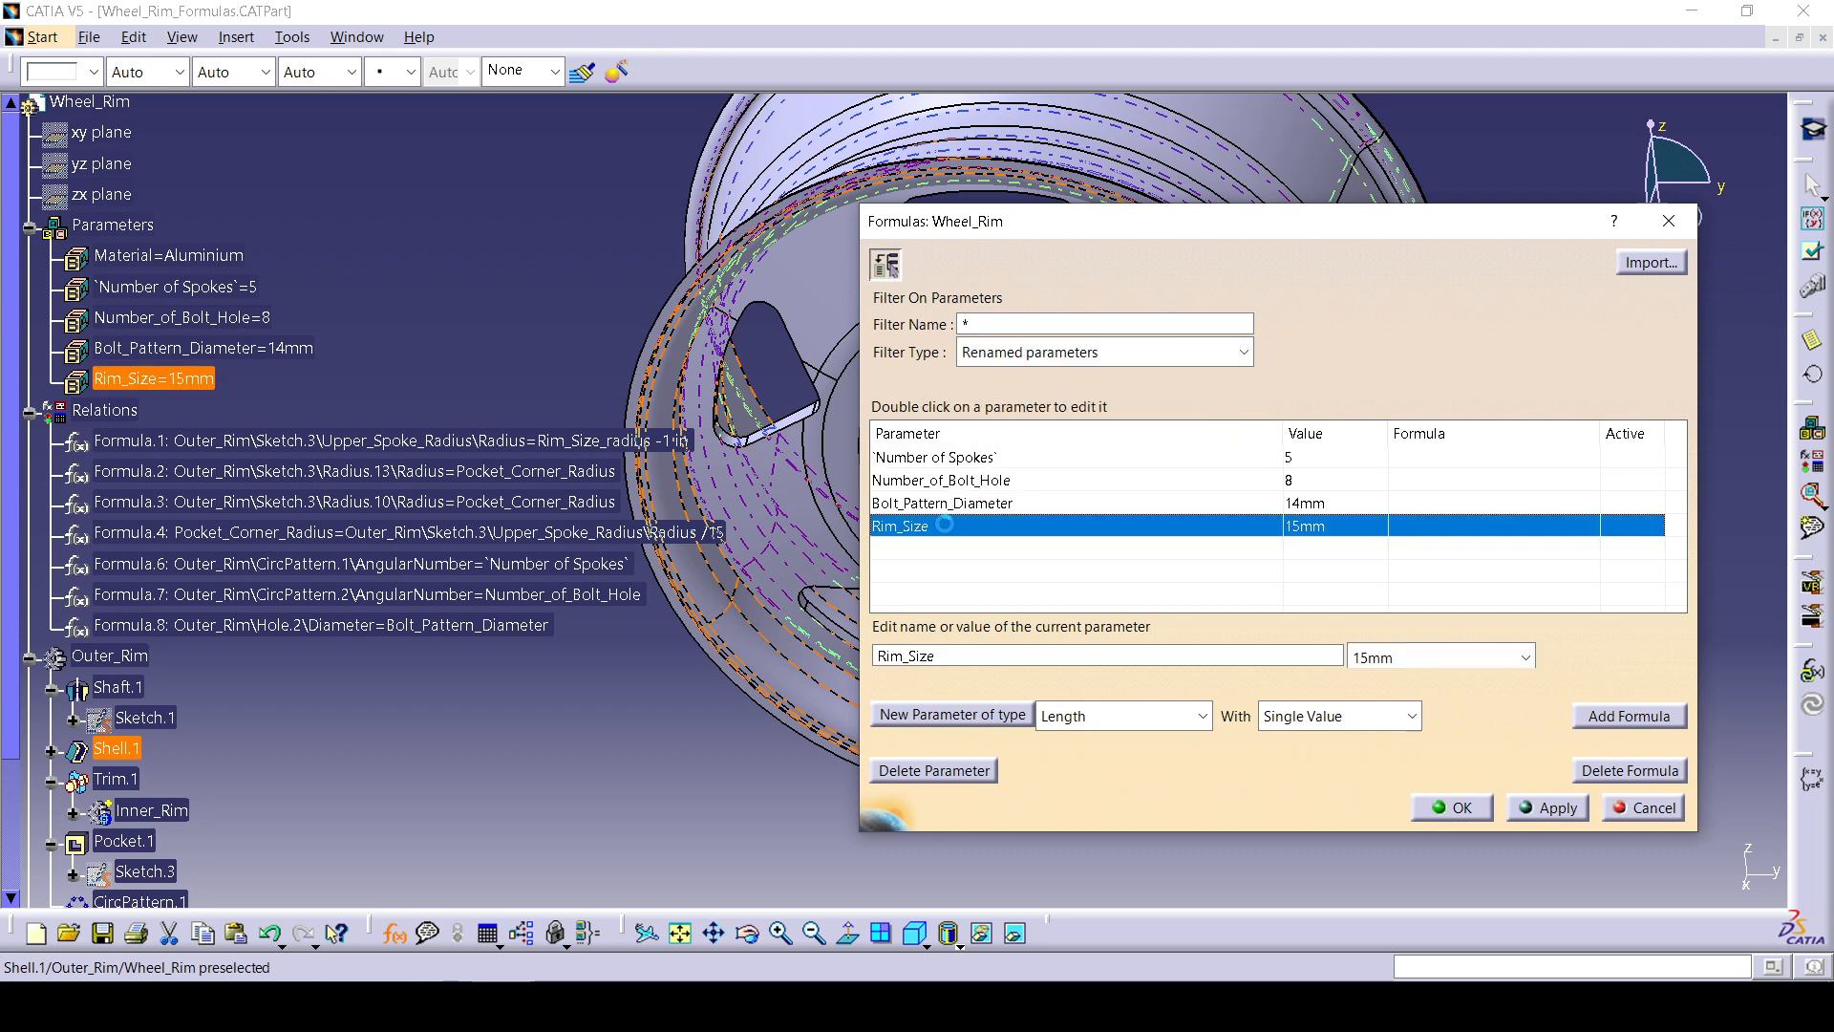
pyautogui.click(1075, 360)
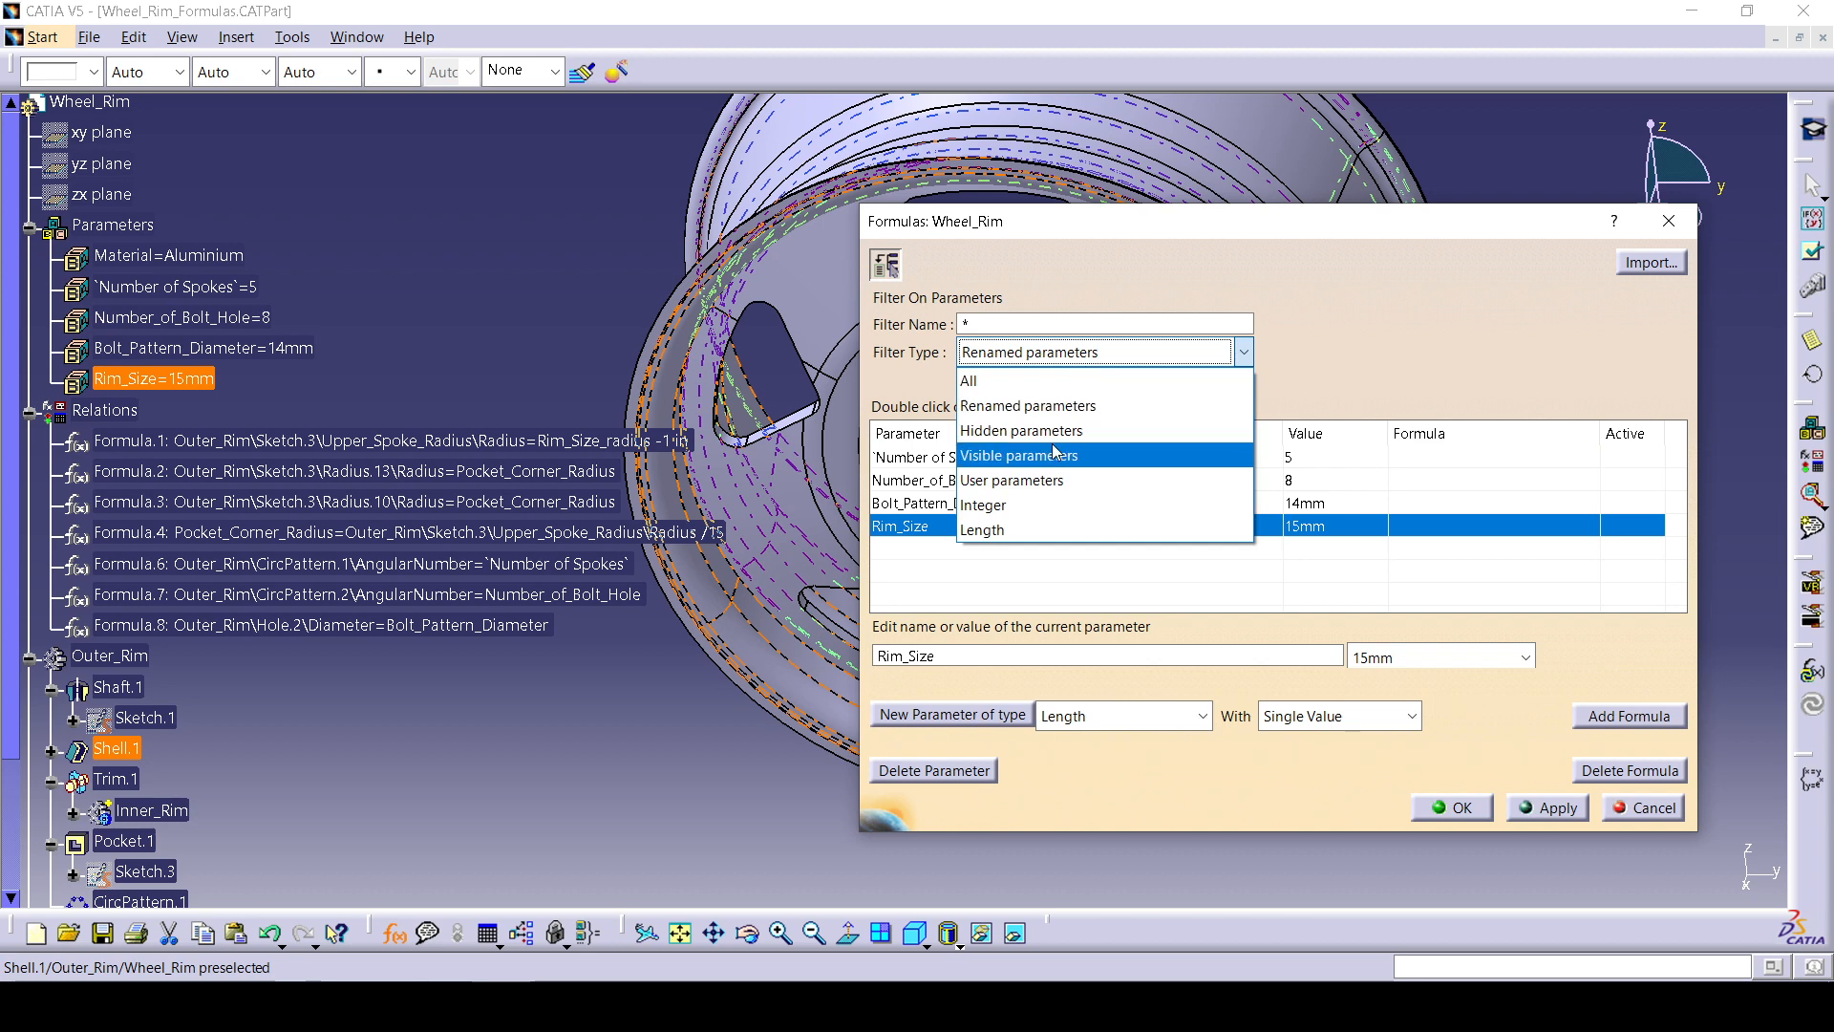
pyautogui.click(300, 403)
pyautogui.click(139, 233)
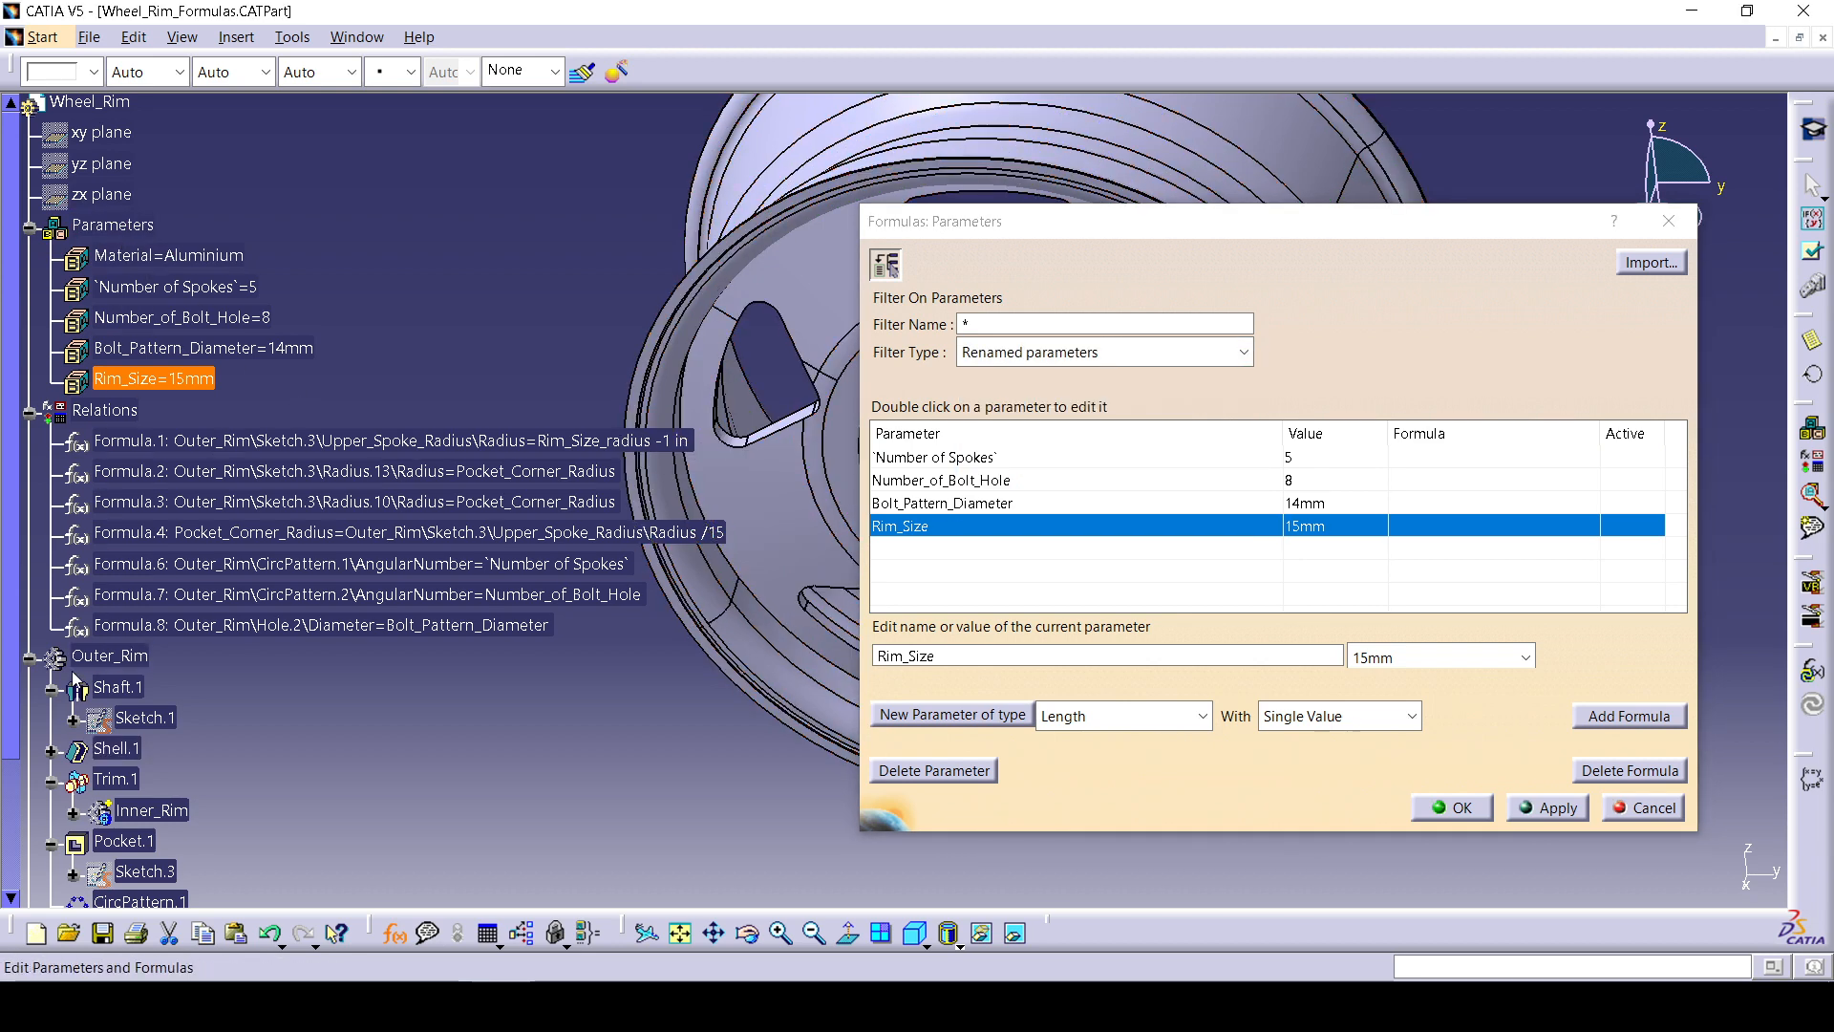
# Start a new formula for Rim_Size_radius from Formula.1's parameters and check its required expression on the PowerPoint slide.
pyautogui.click(105, 410)
pyautogui.click(152, 441)
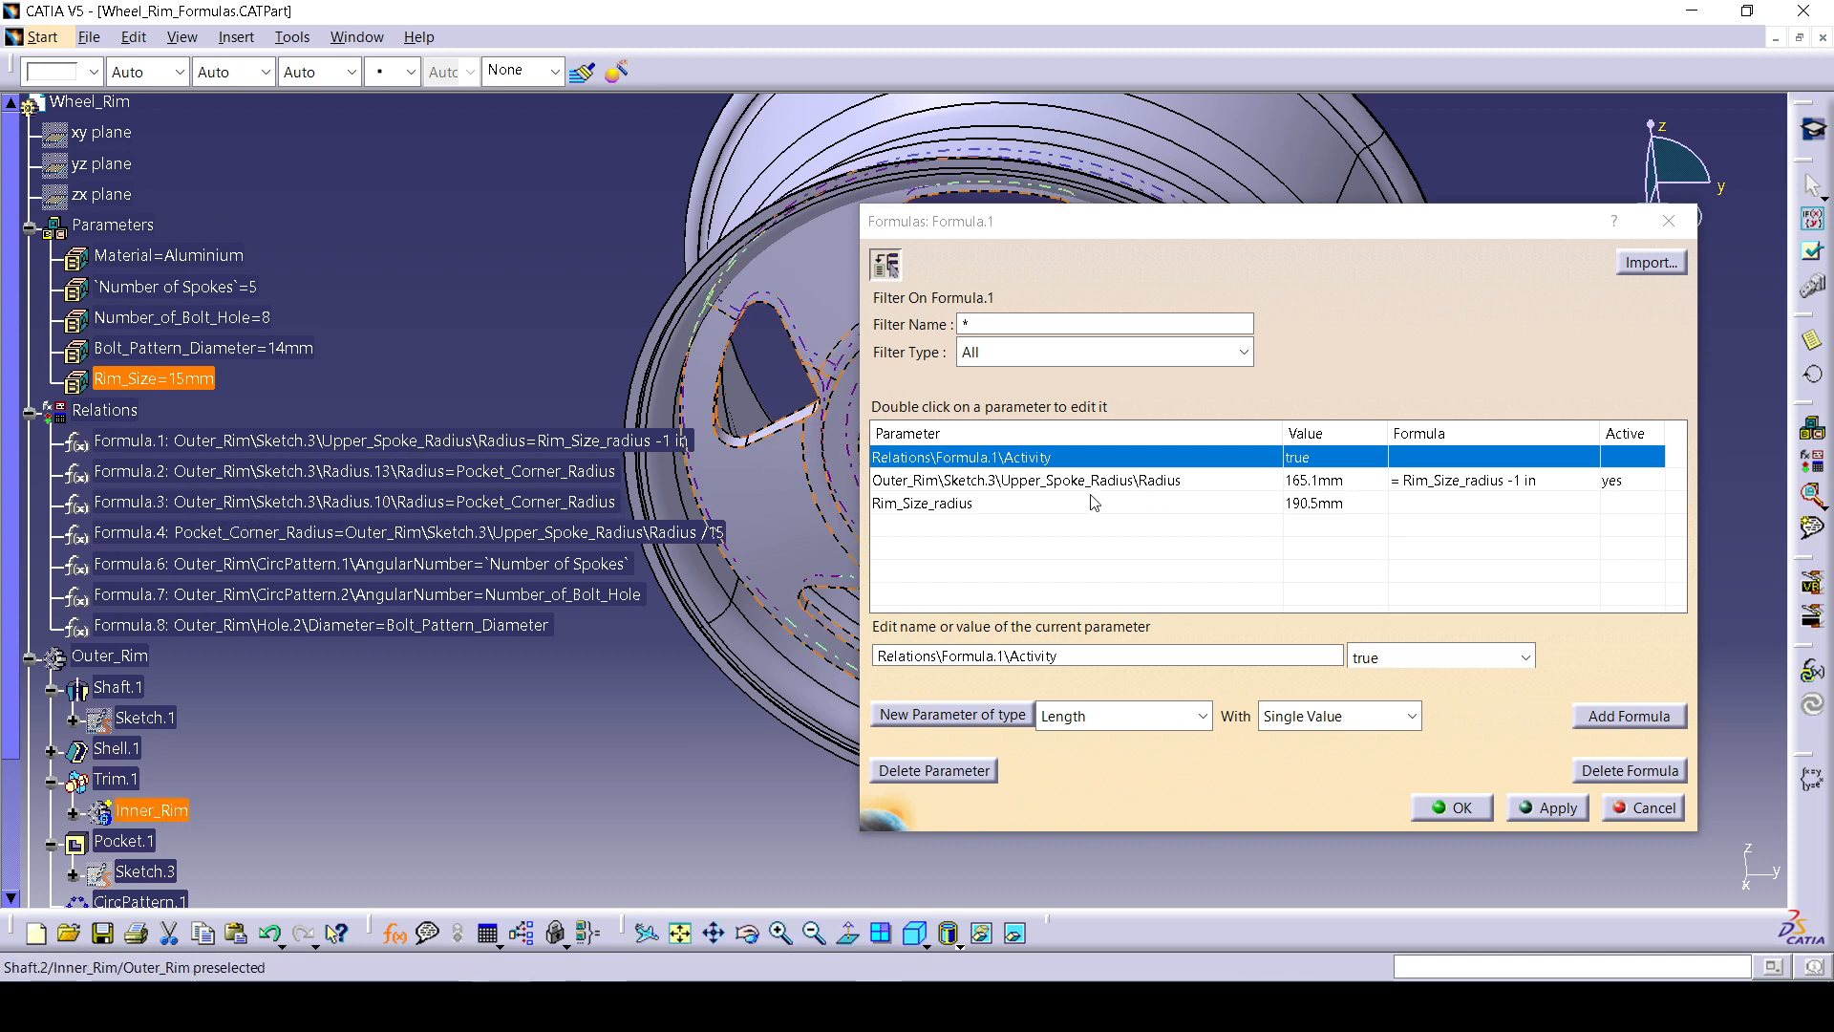
pyautogui.click(1041, 506)
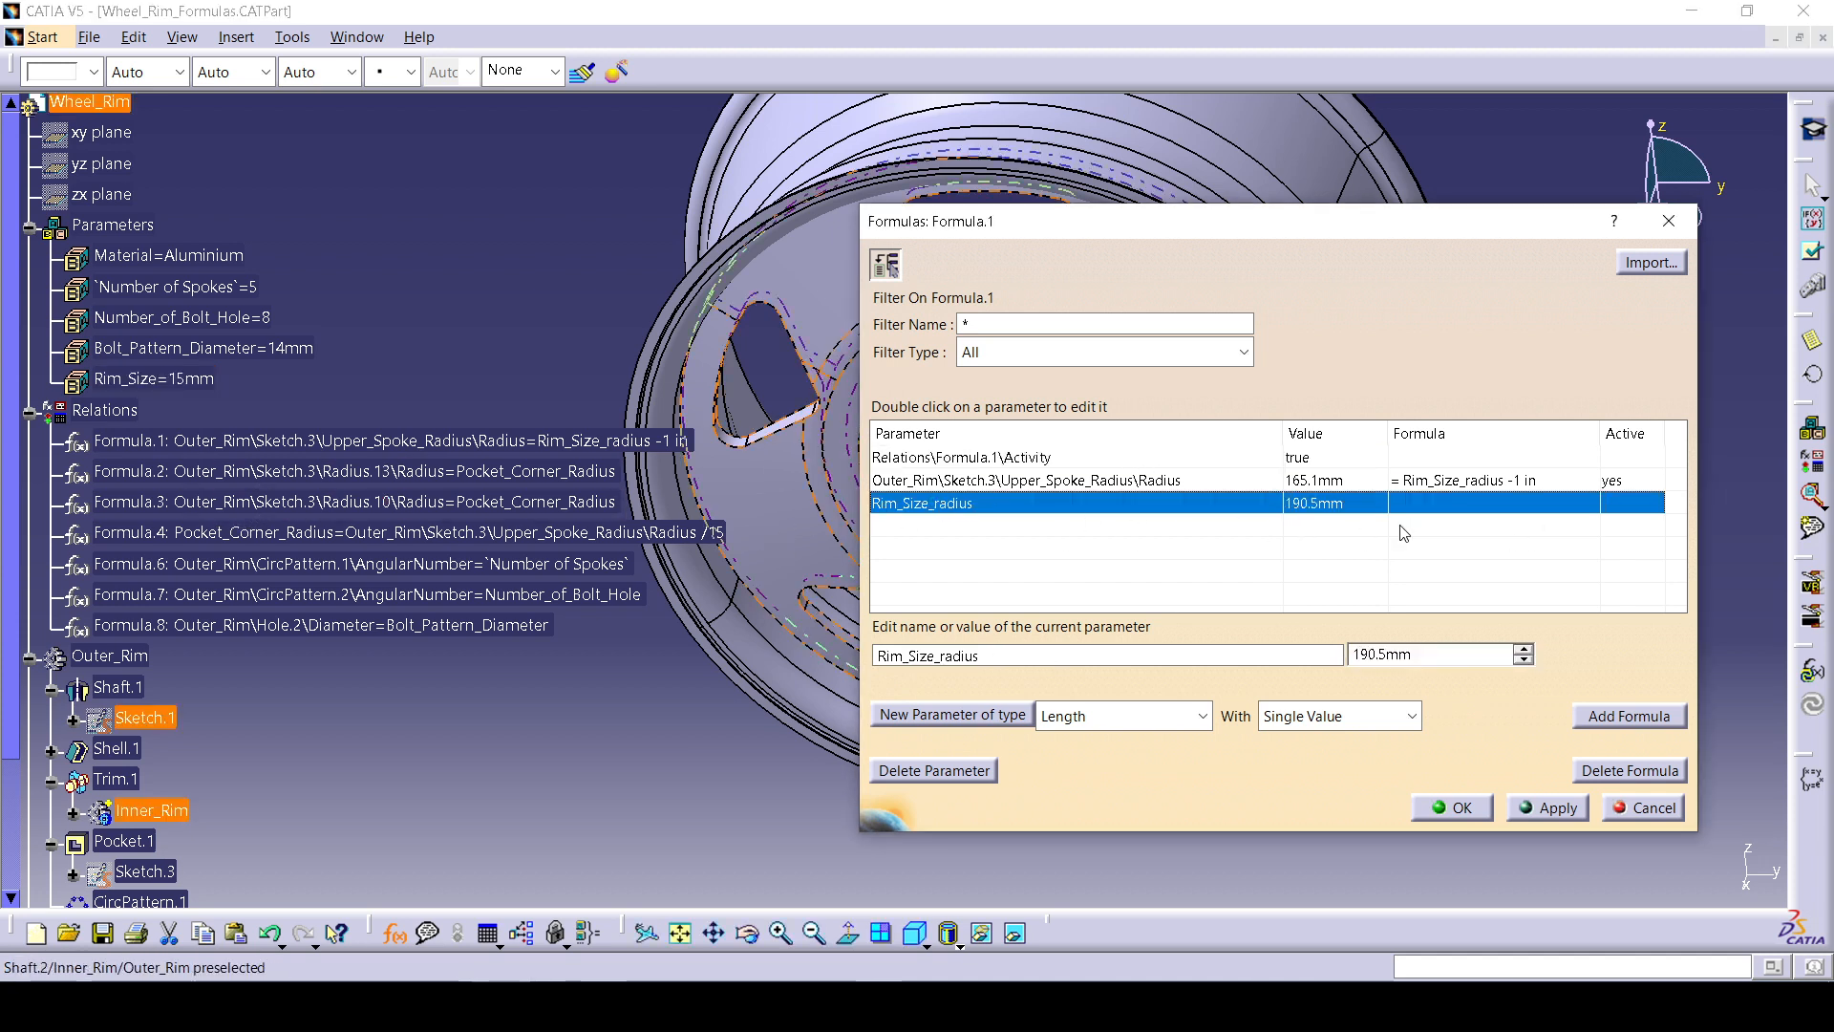
pyautogui.click(1626, 724)
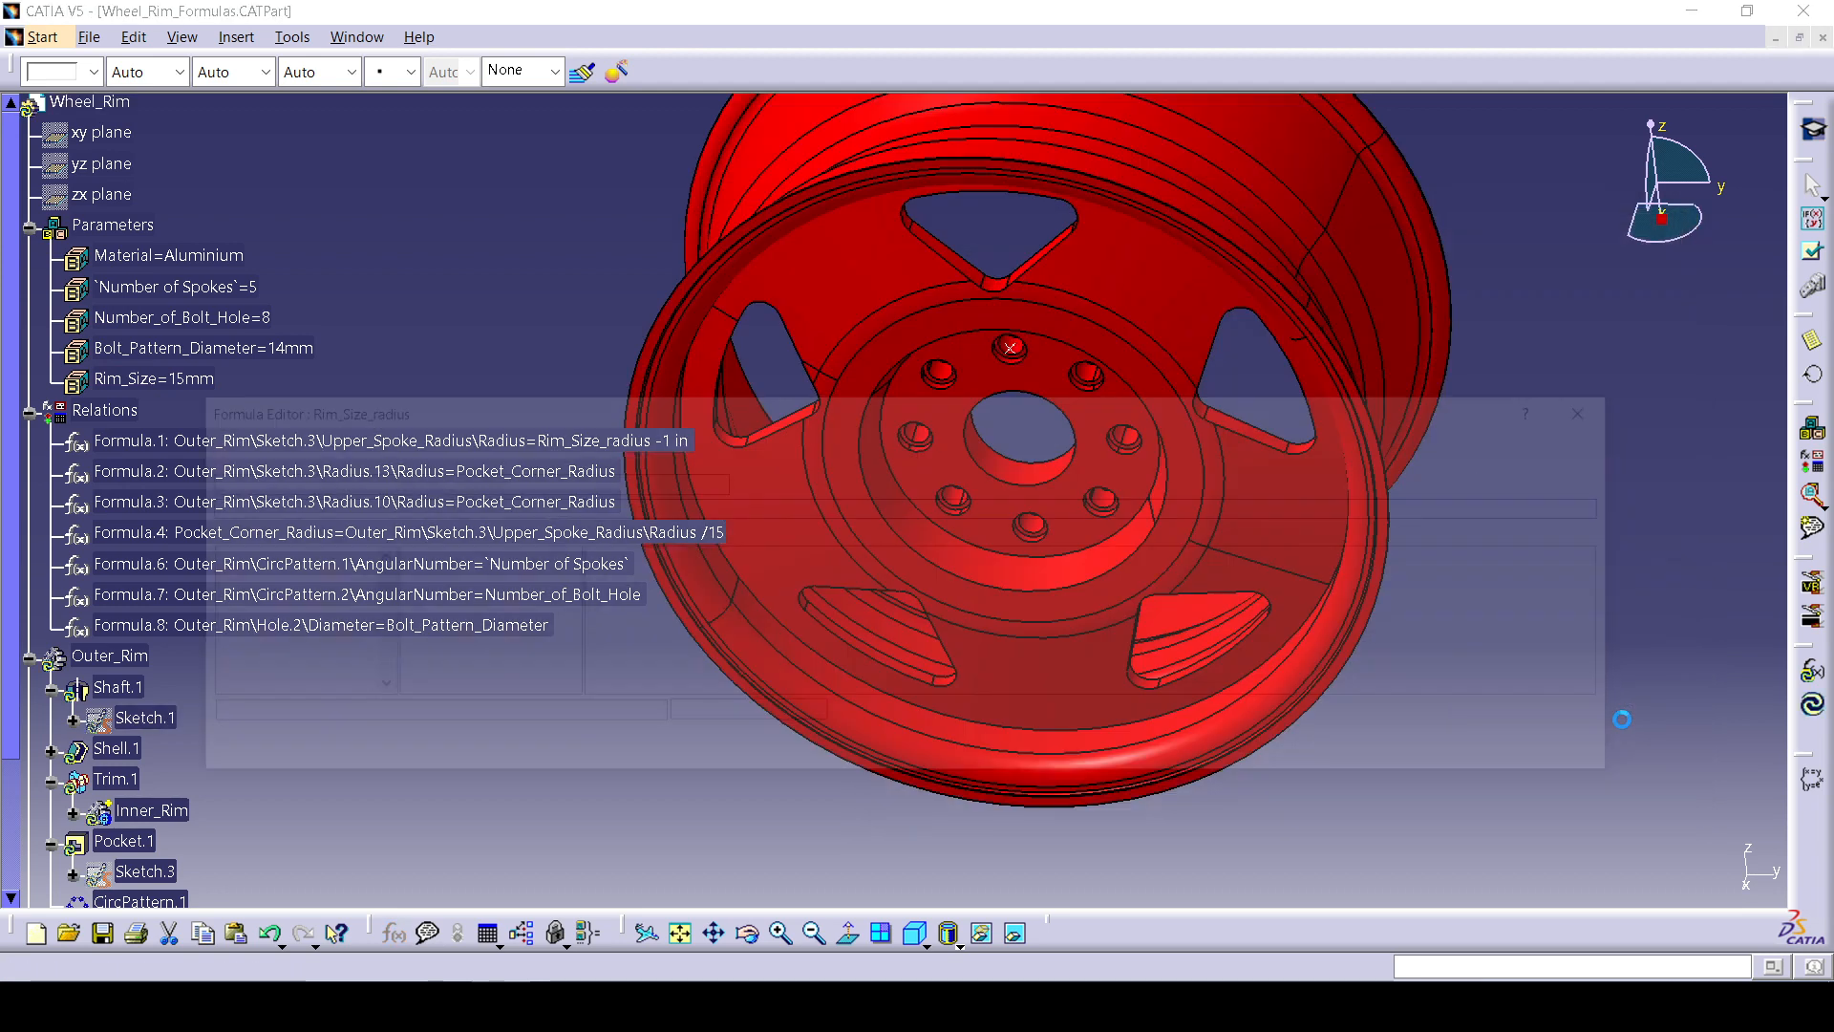
pyautogui.hotkey('alt', 'Tab')
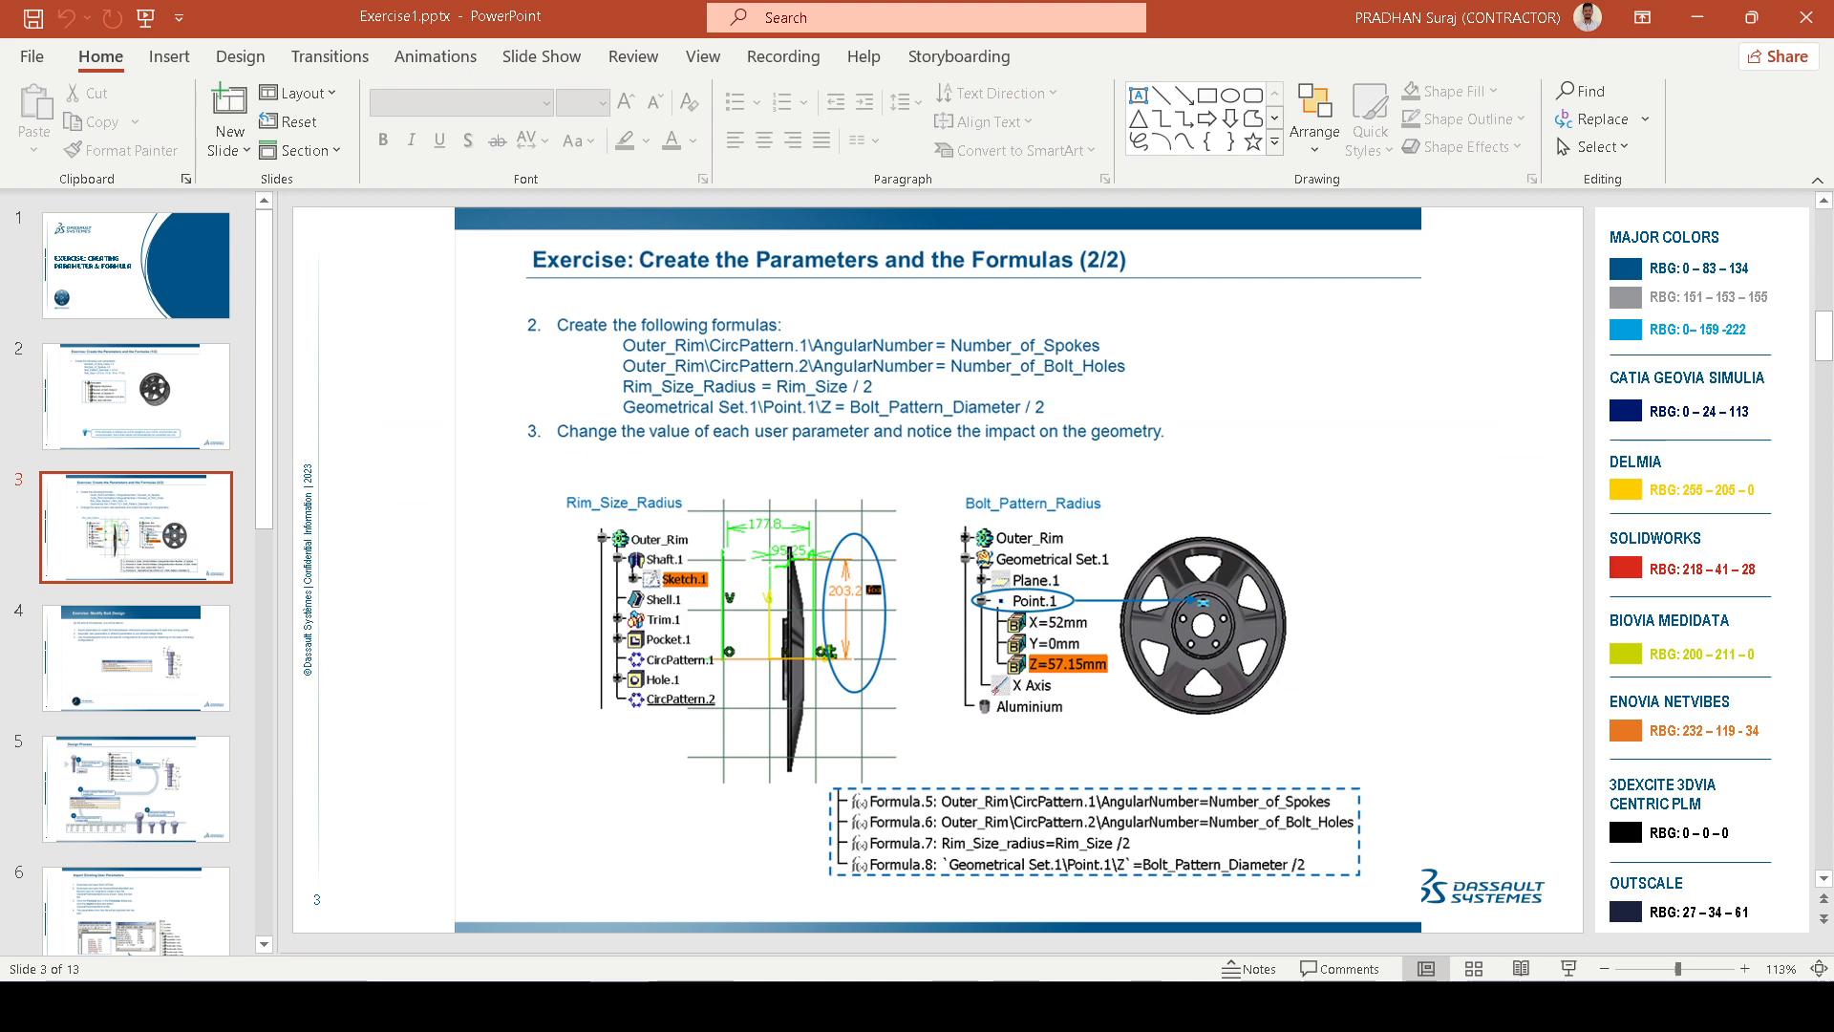
pyautogui.hotkey('alt', 'Tab')
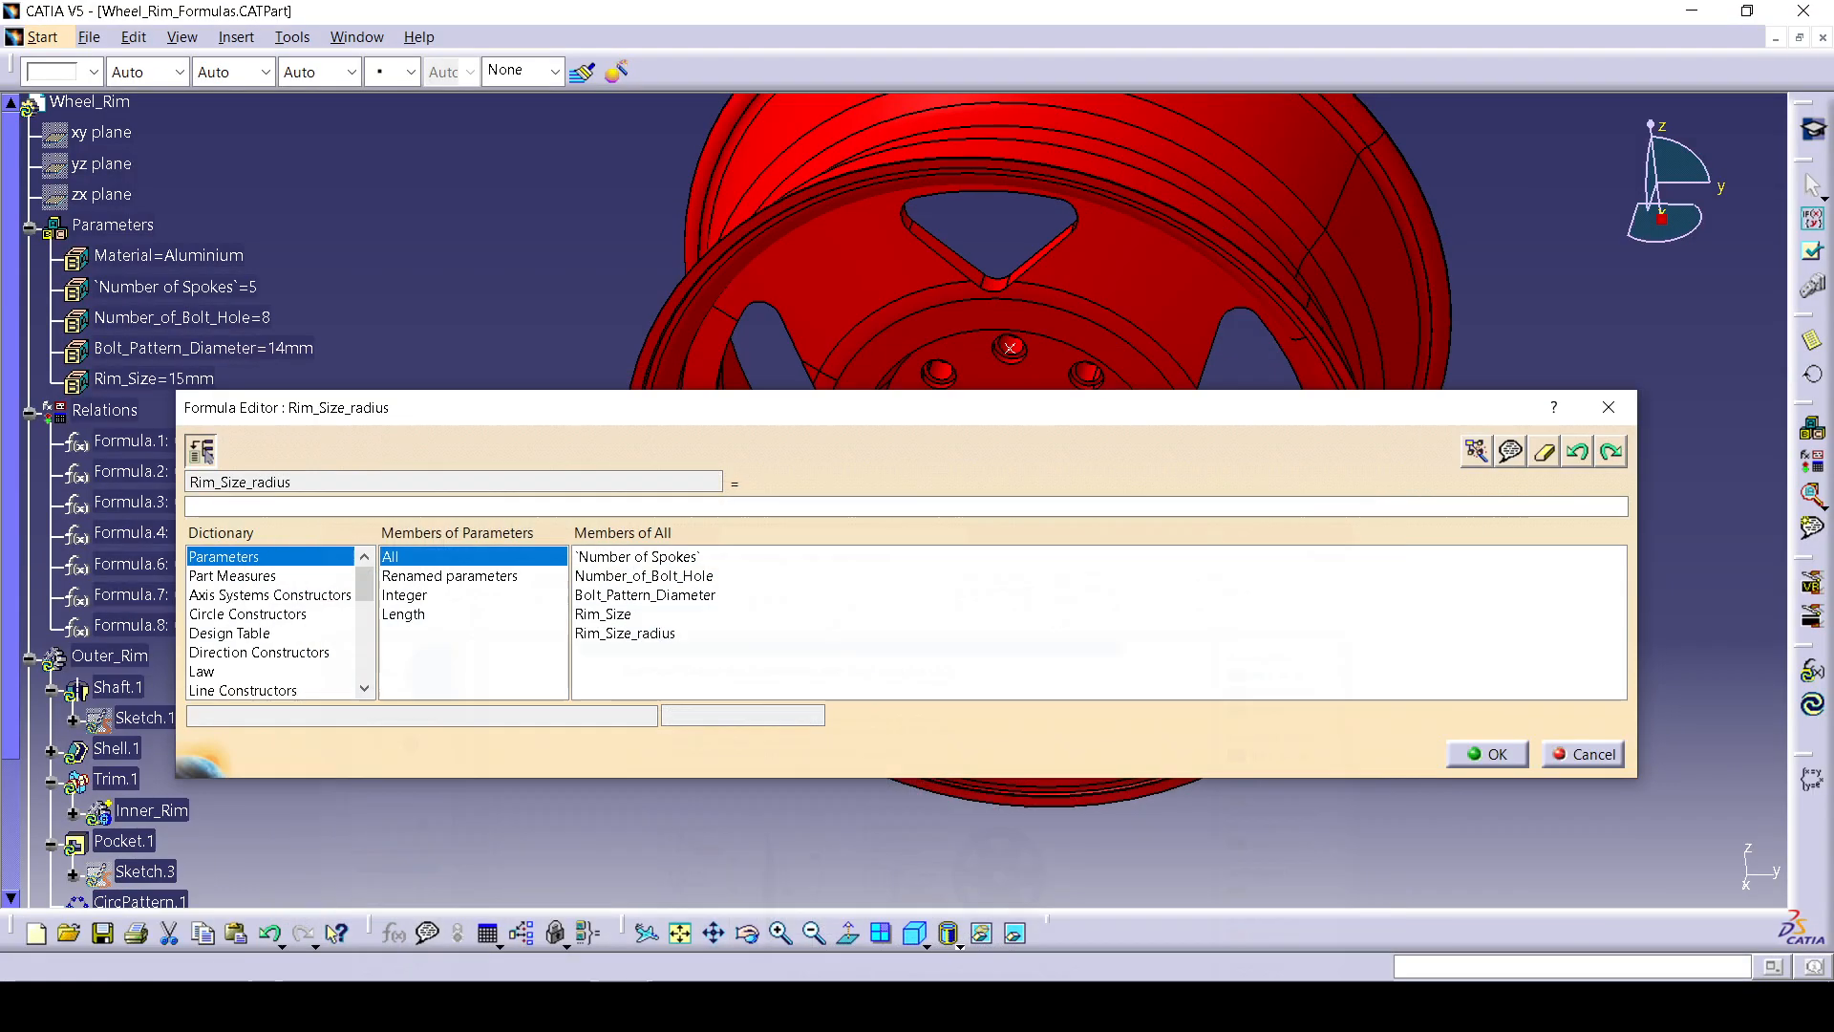
# Define the Rim_Size_radius formula as Rim_Size /2 and apply it, dismissing the error and the update diagnosis.
pyautogui.click(140, 381)
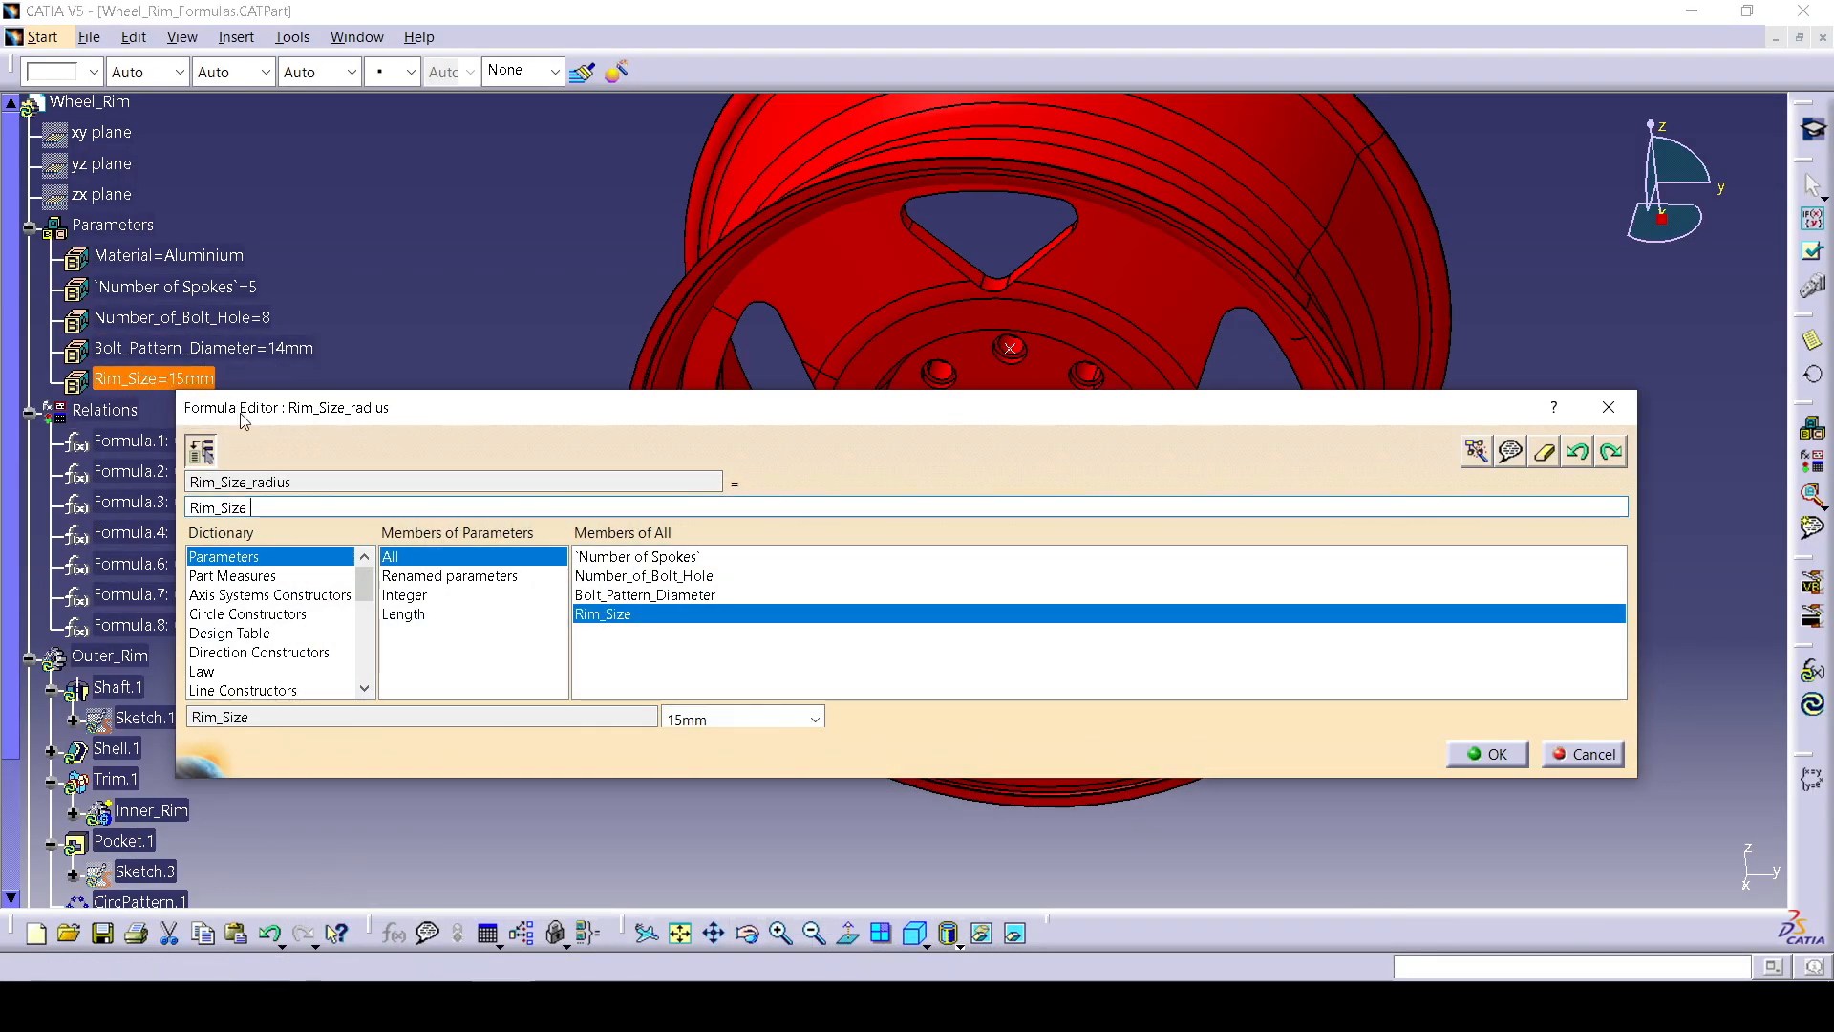
pyautogui.write('/2')
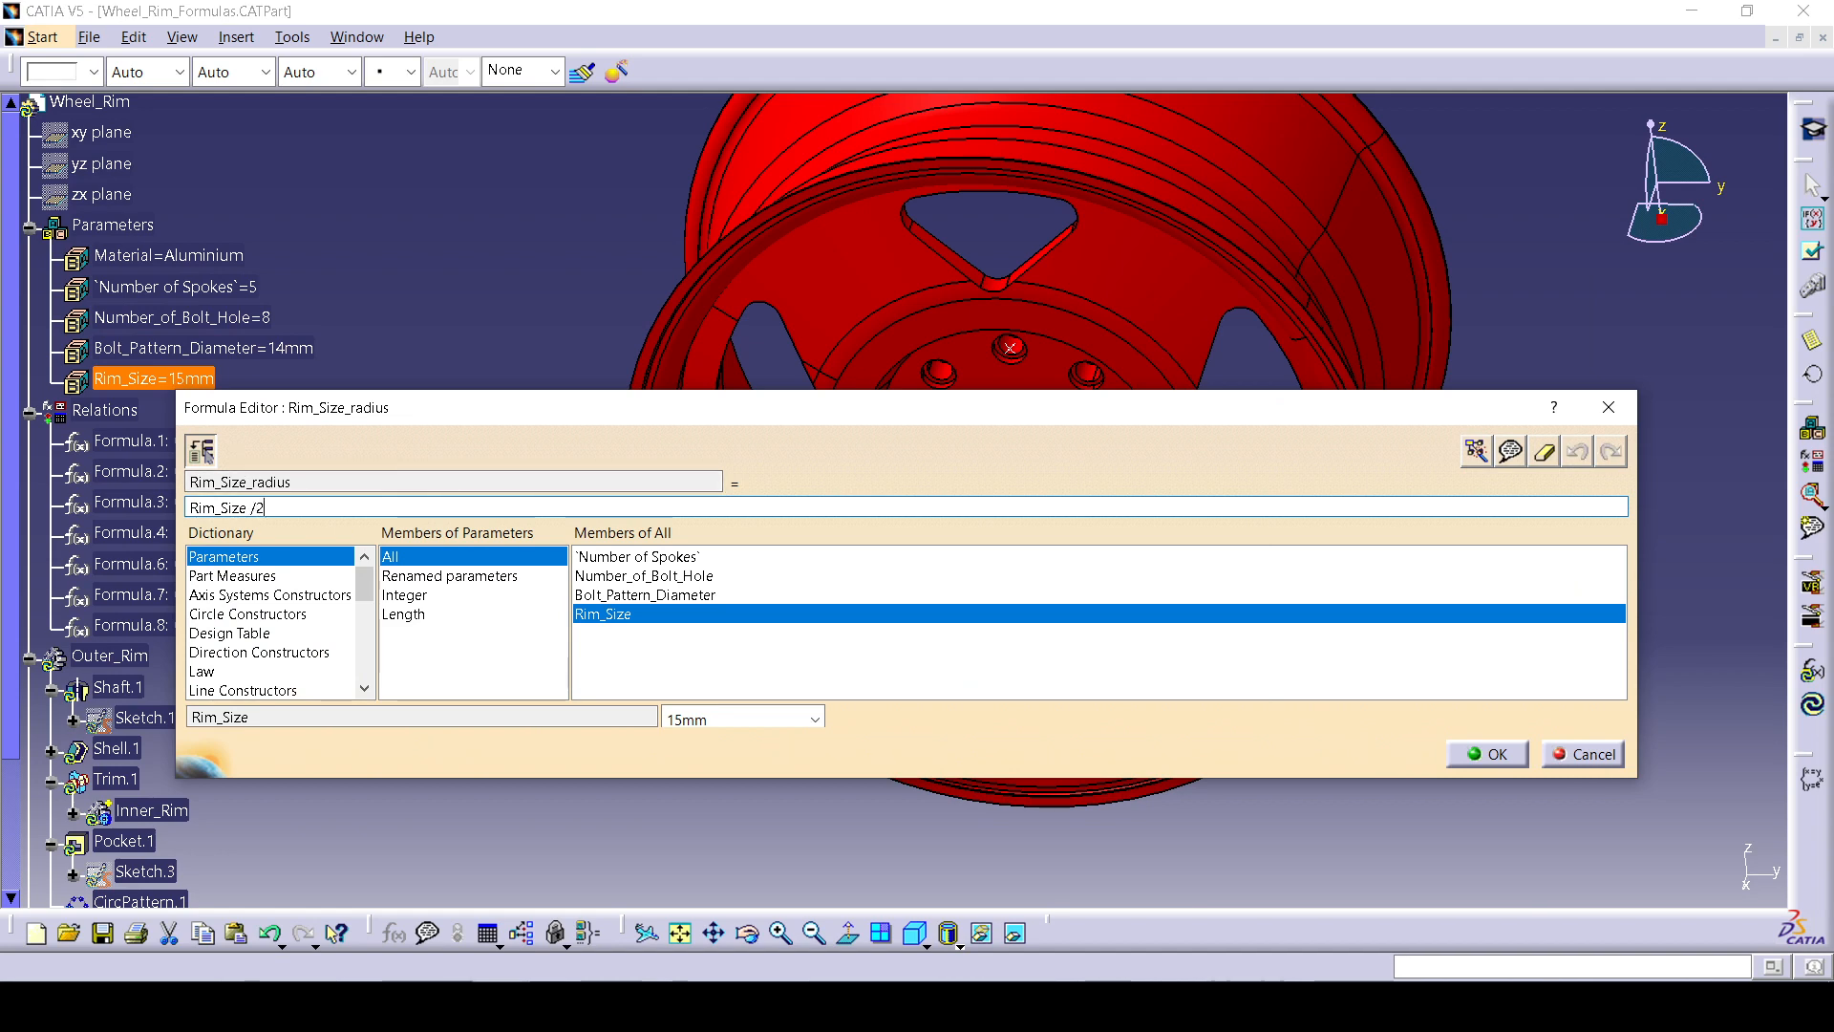
pyautogui.hotkey('alt', 'Tab')
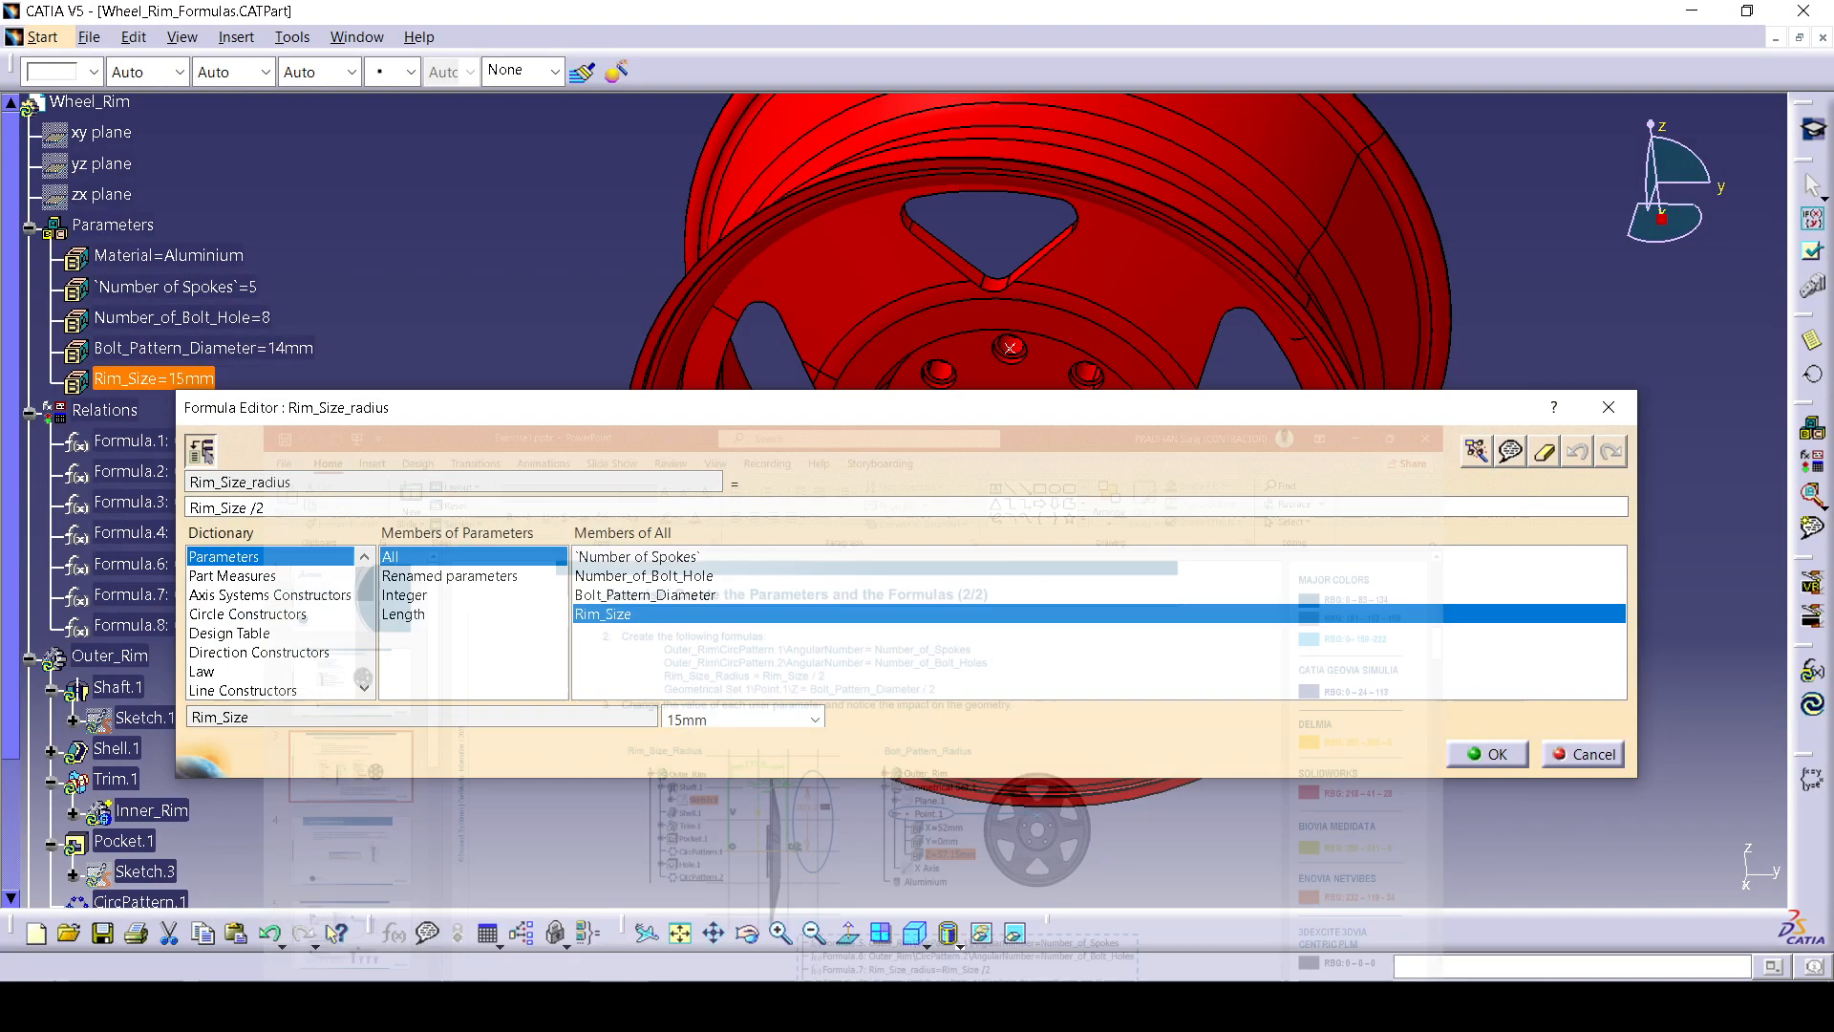
pyautogui.click(1485, 751)
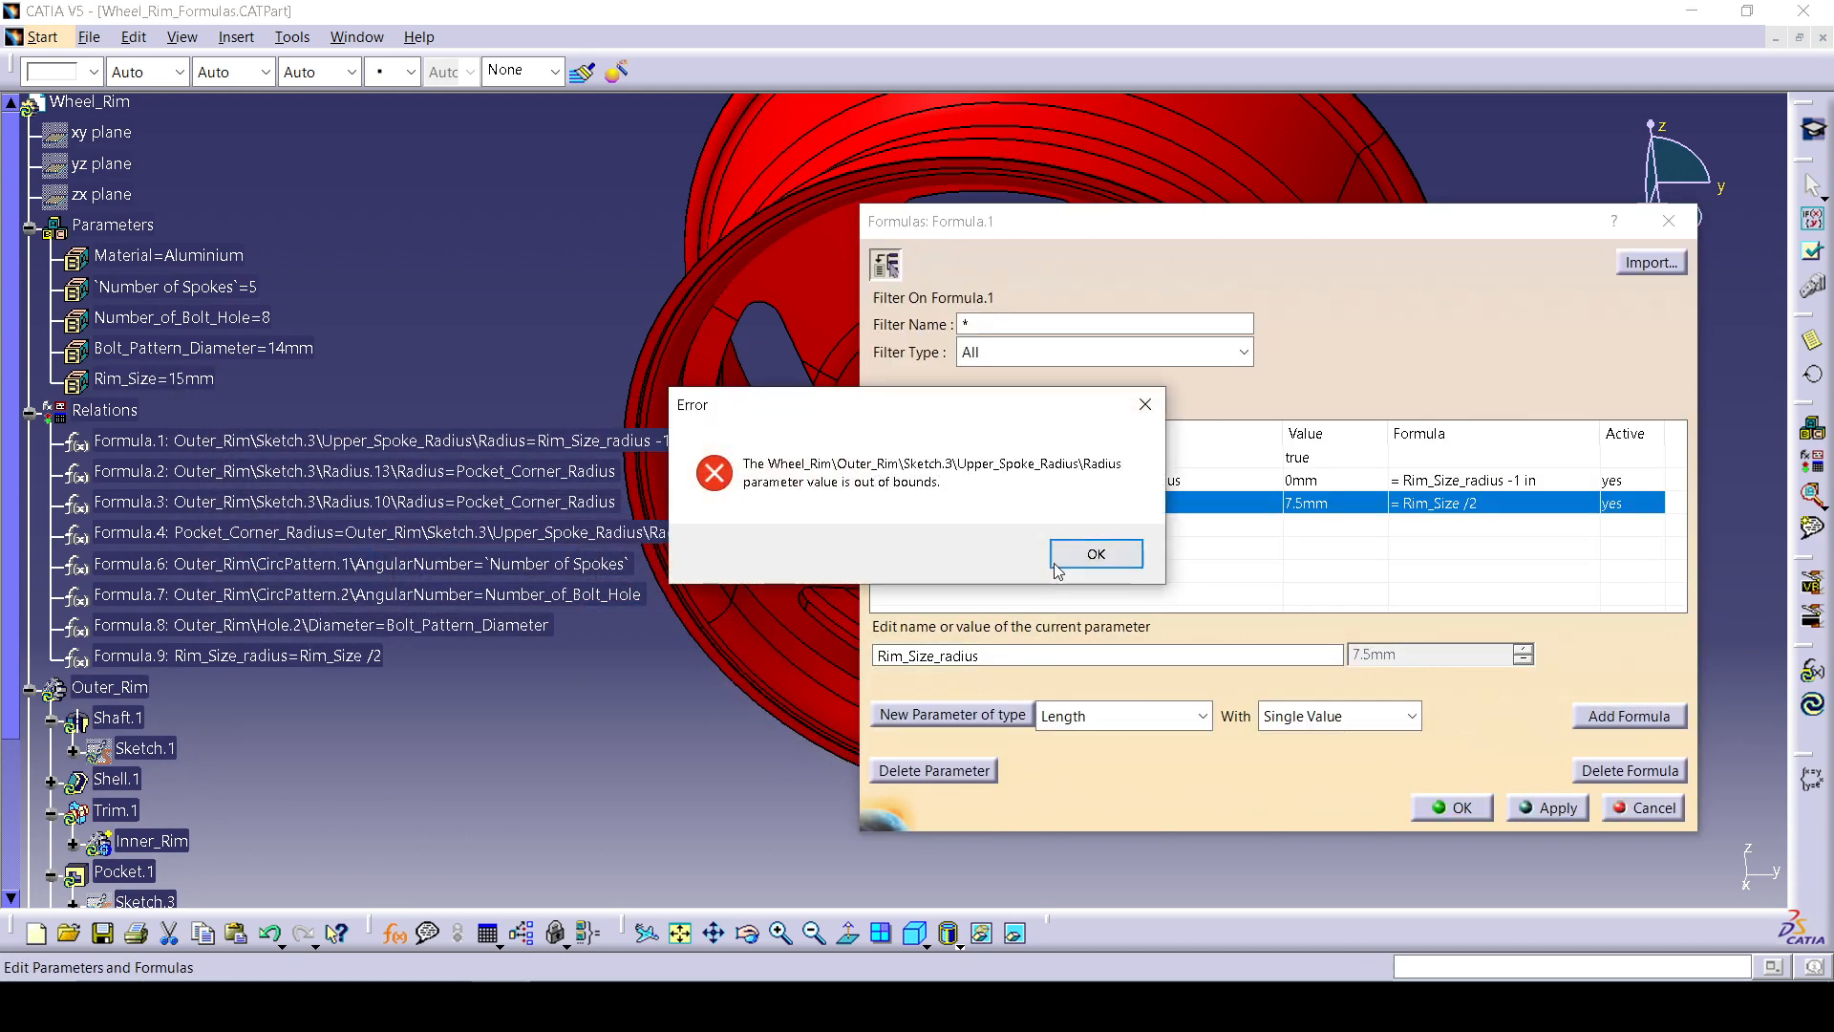
pyautogui.click(1089, 552)
pyautogui.click(1469, 809)
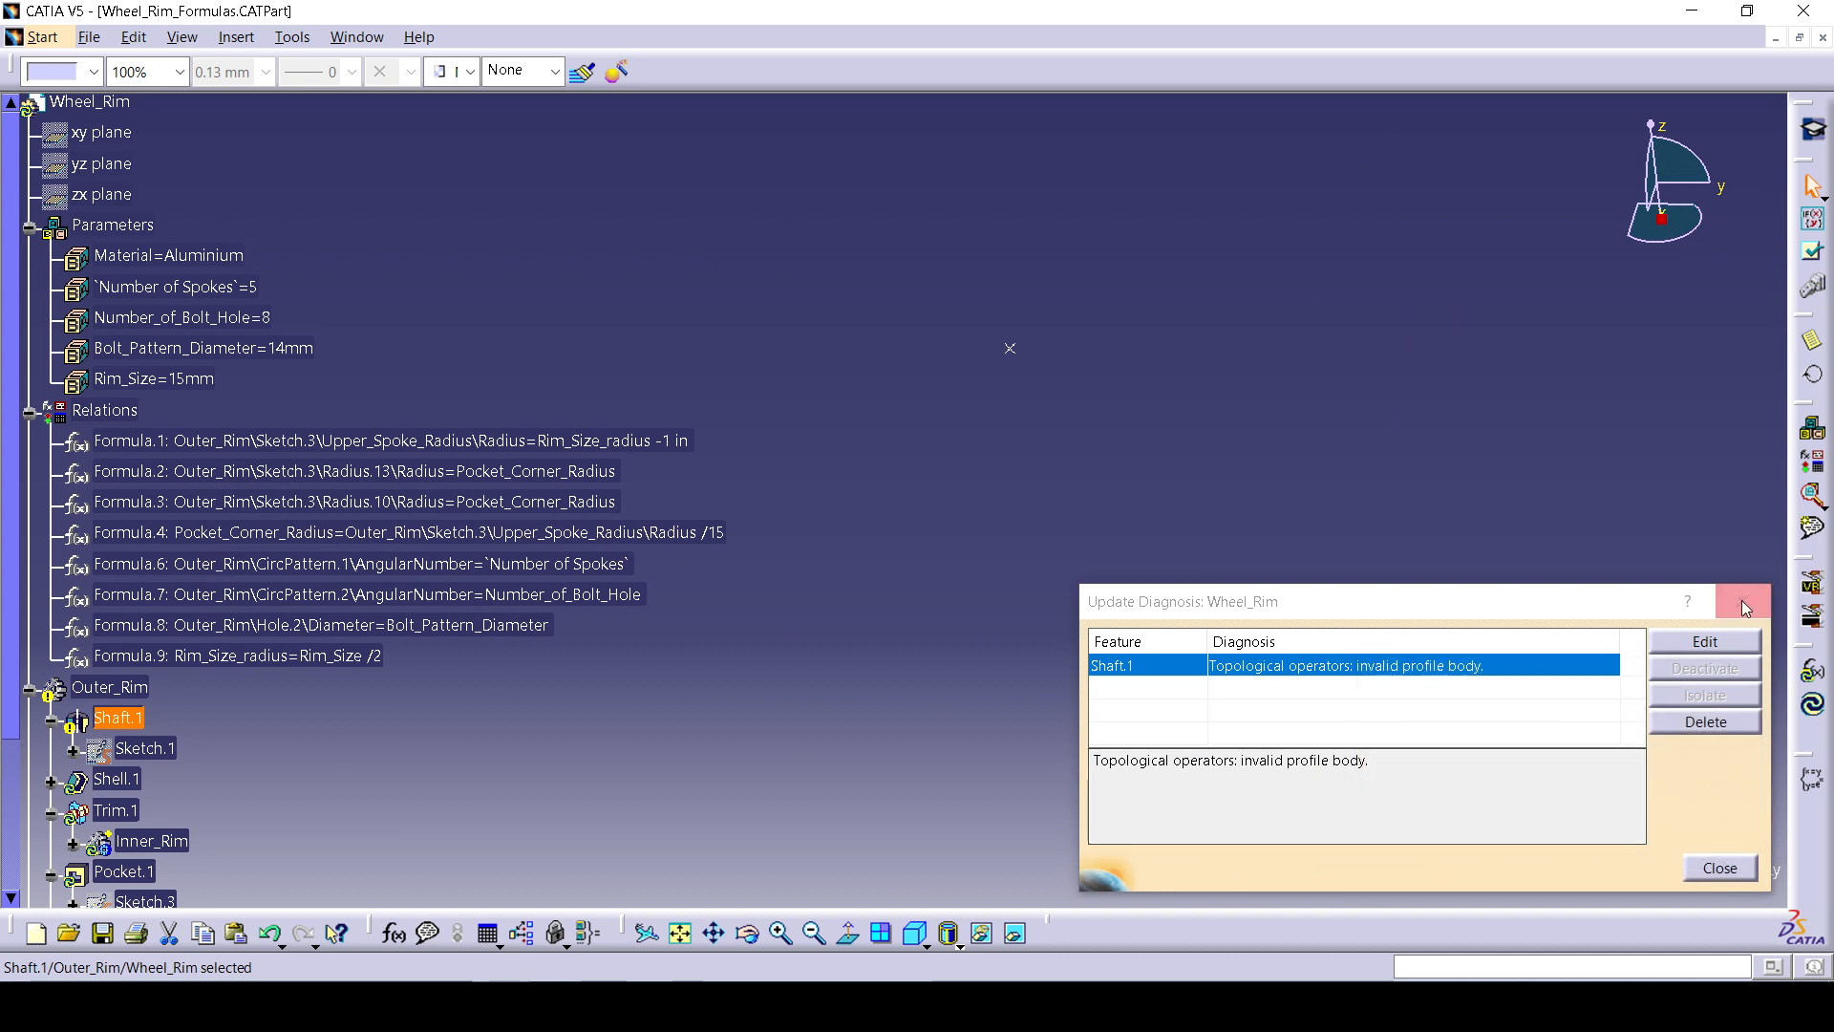
pyautogui.click(1720, 866)
# Add 200 mm to the list of multiple values allowed for the Rim_Size parameter.
pyautogui.click(229, 377)
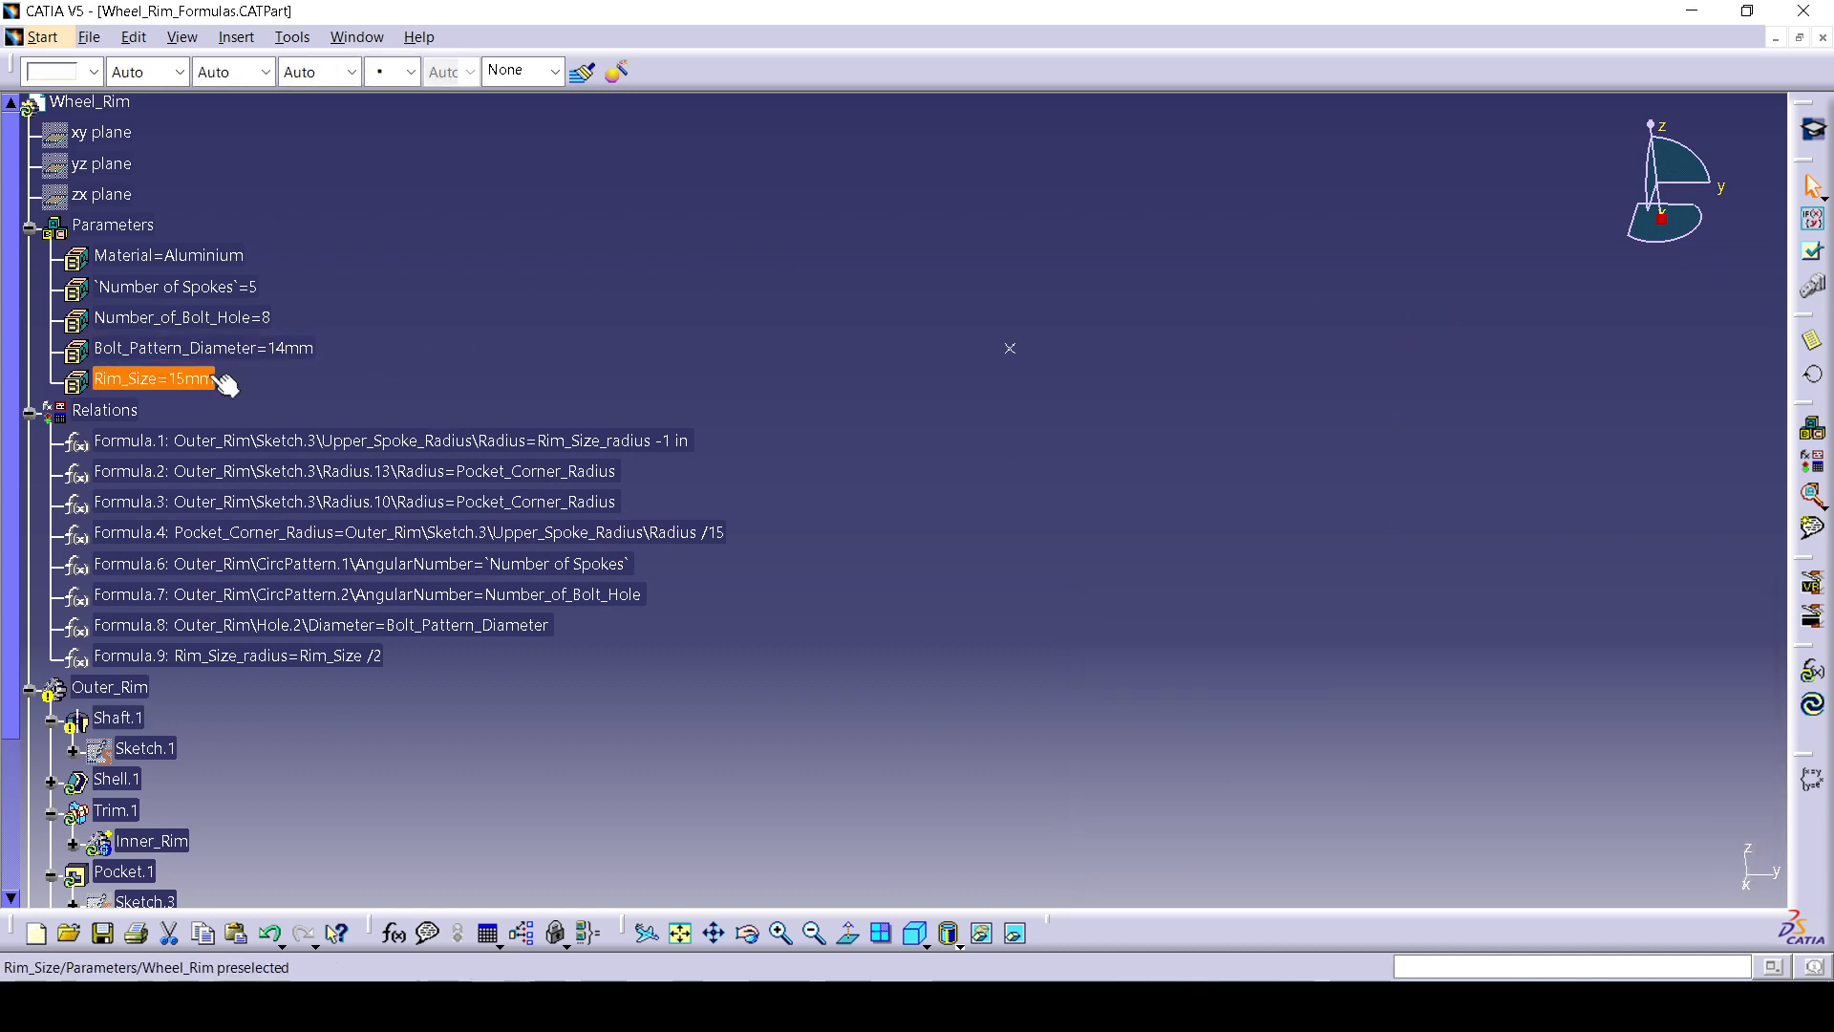
pyautogui.doubleClick(187, 379)
pyautogui.click(480, 445)
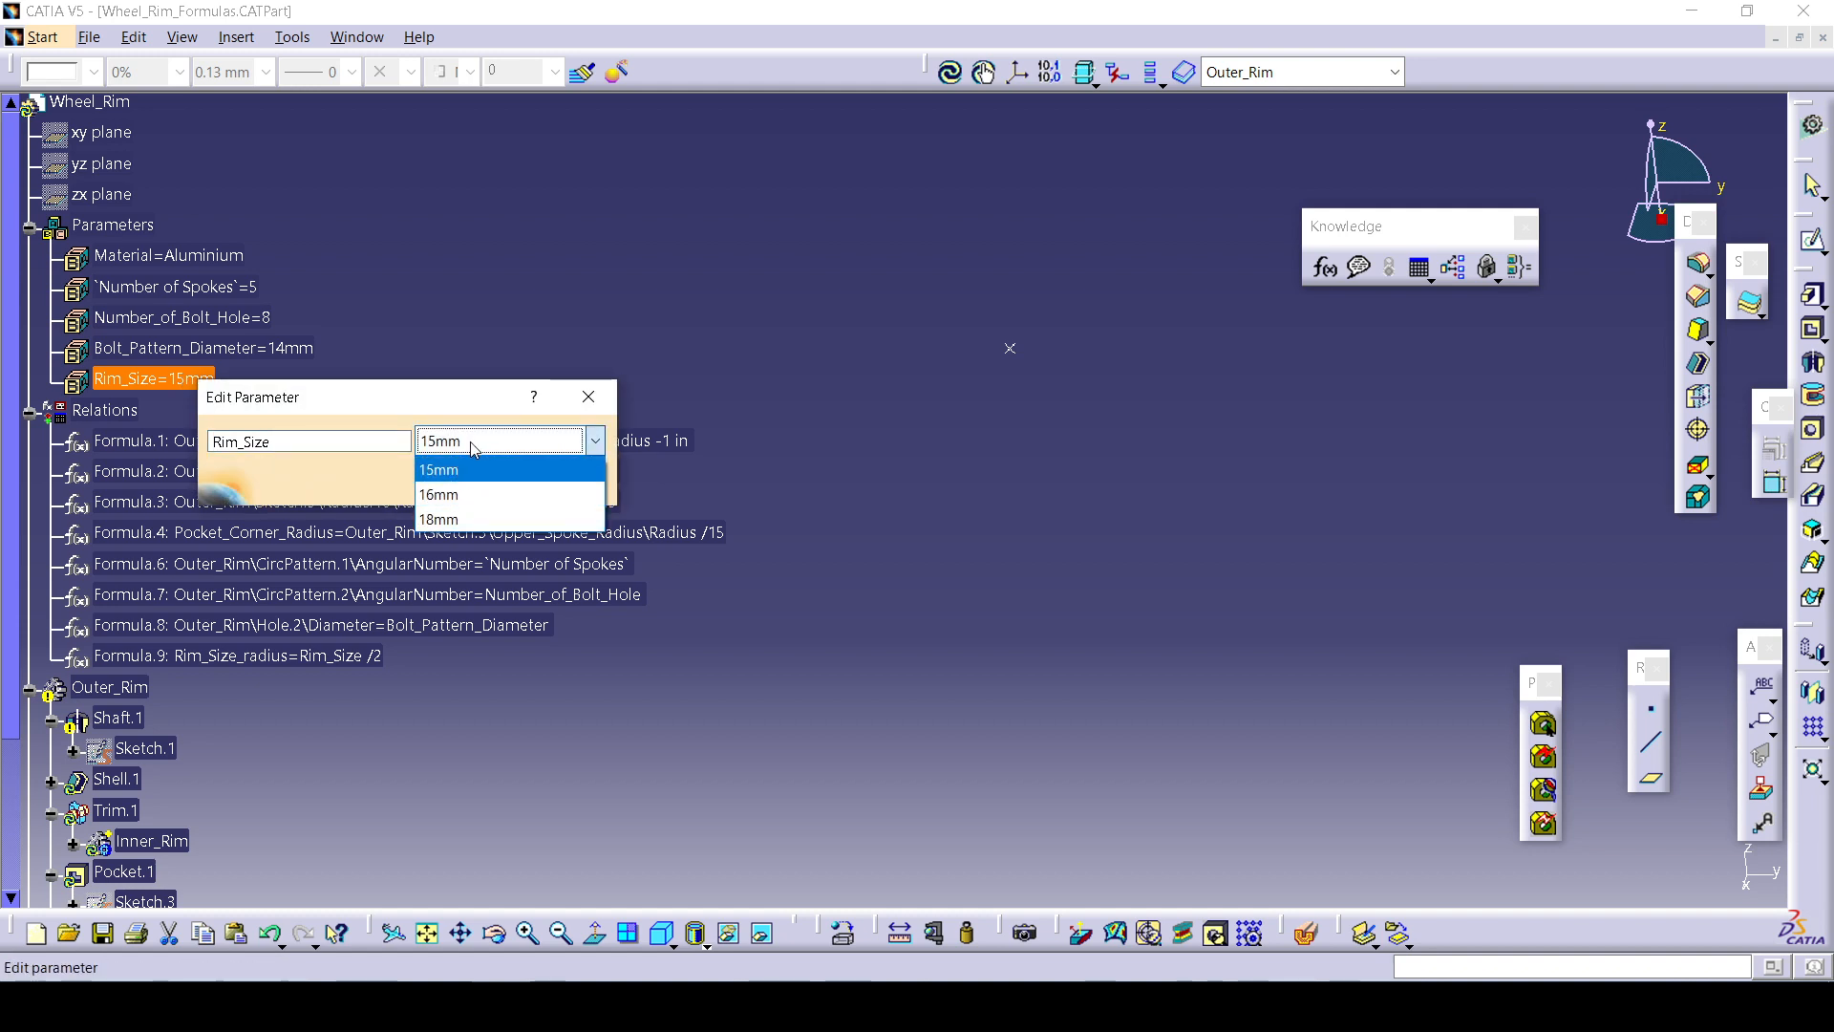
pyautogui.click(470, 441)
pyautogui.rightClick(458, 446)
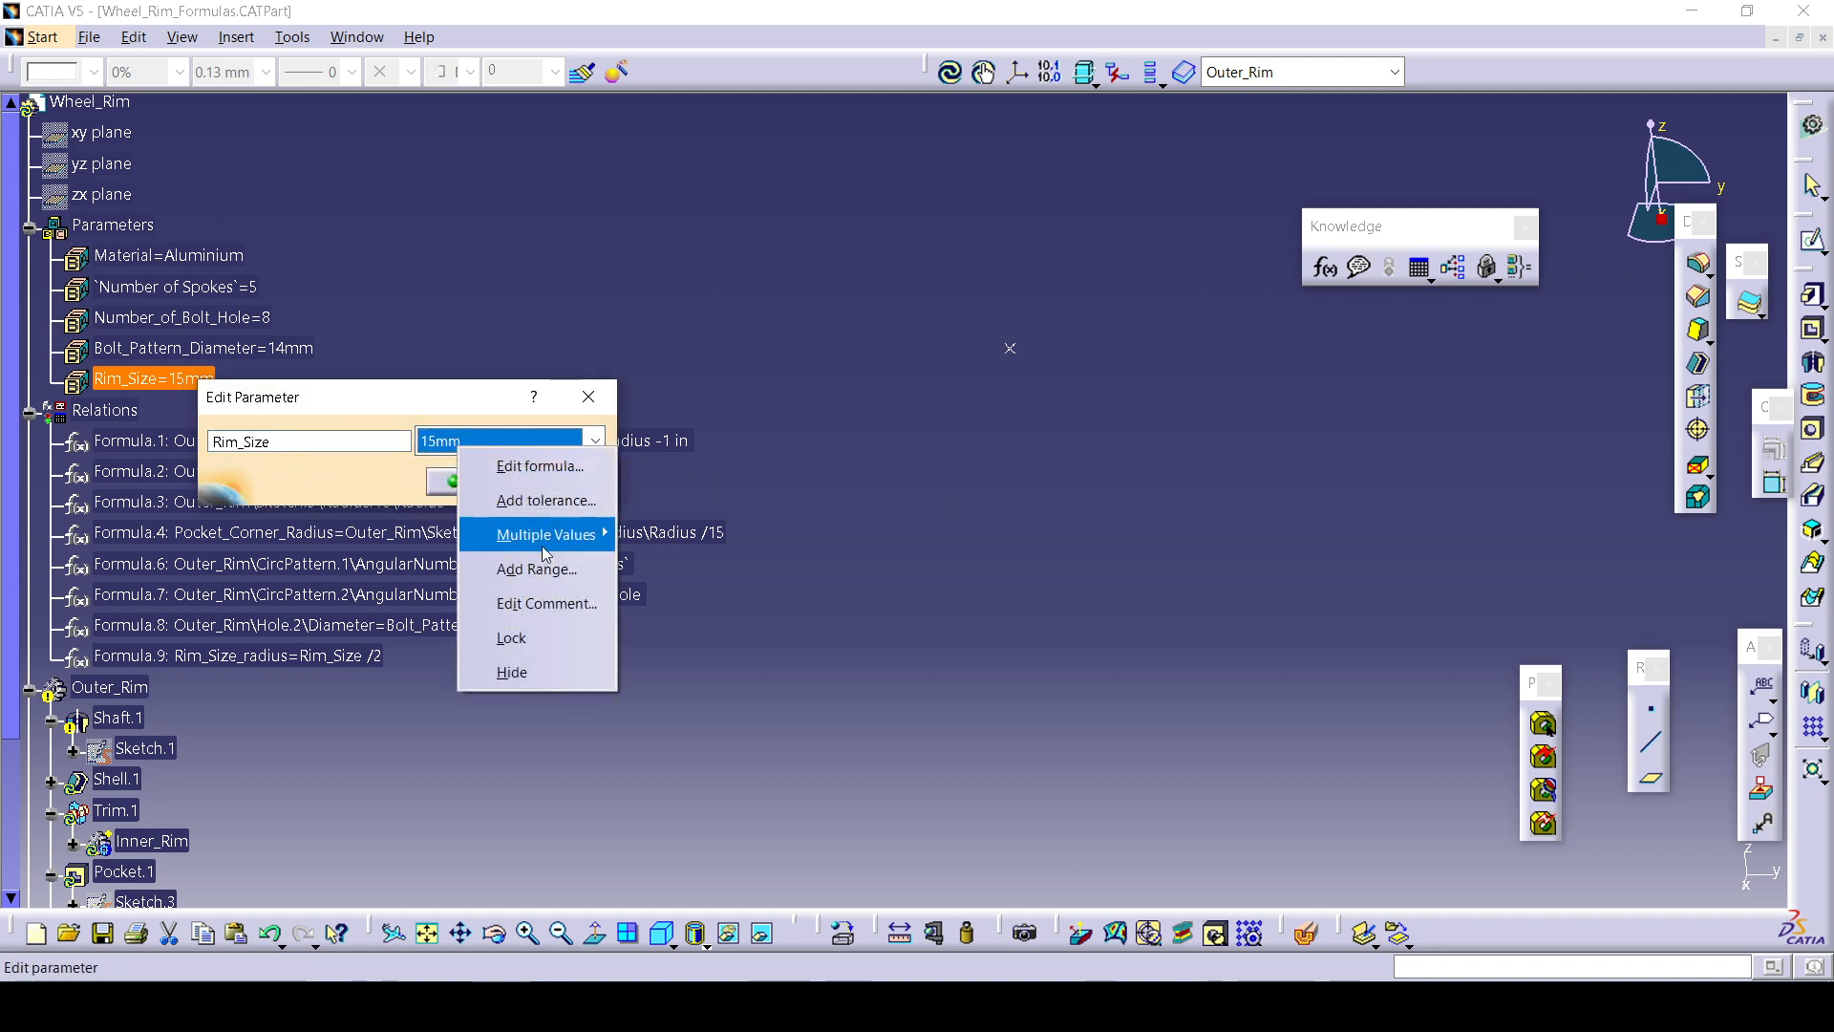
pyautogui.moveTo(546, 554)
pyautogui.click(711, 537)
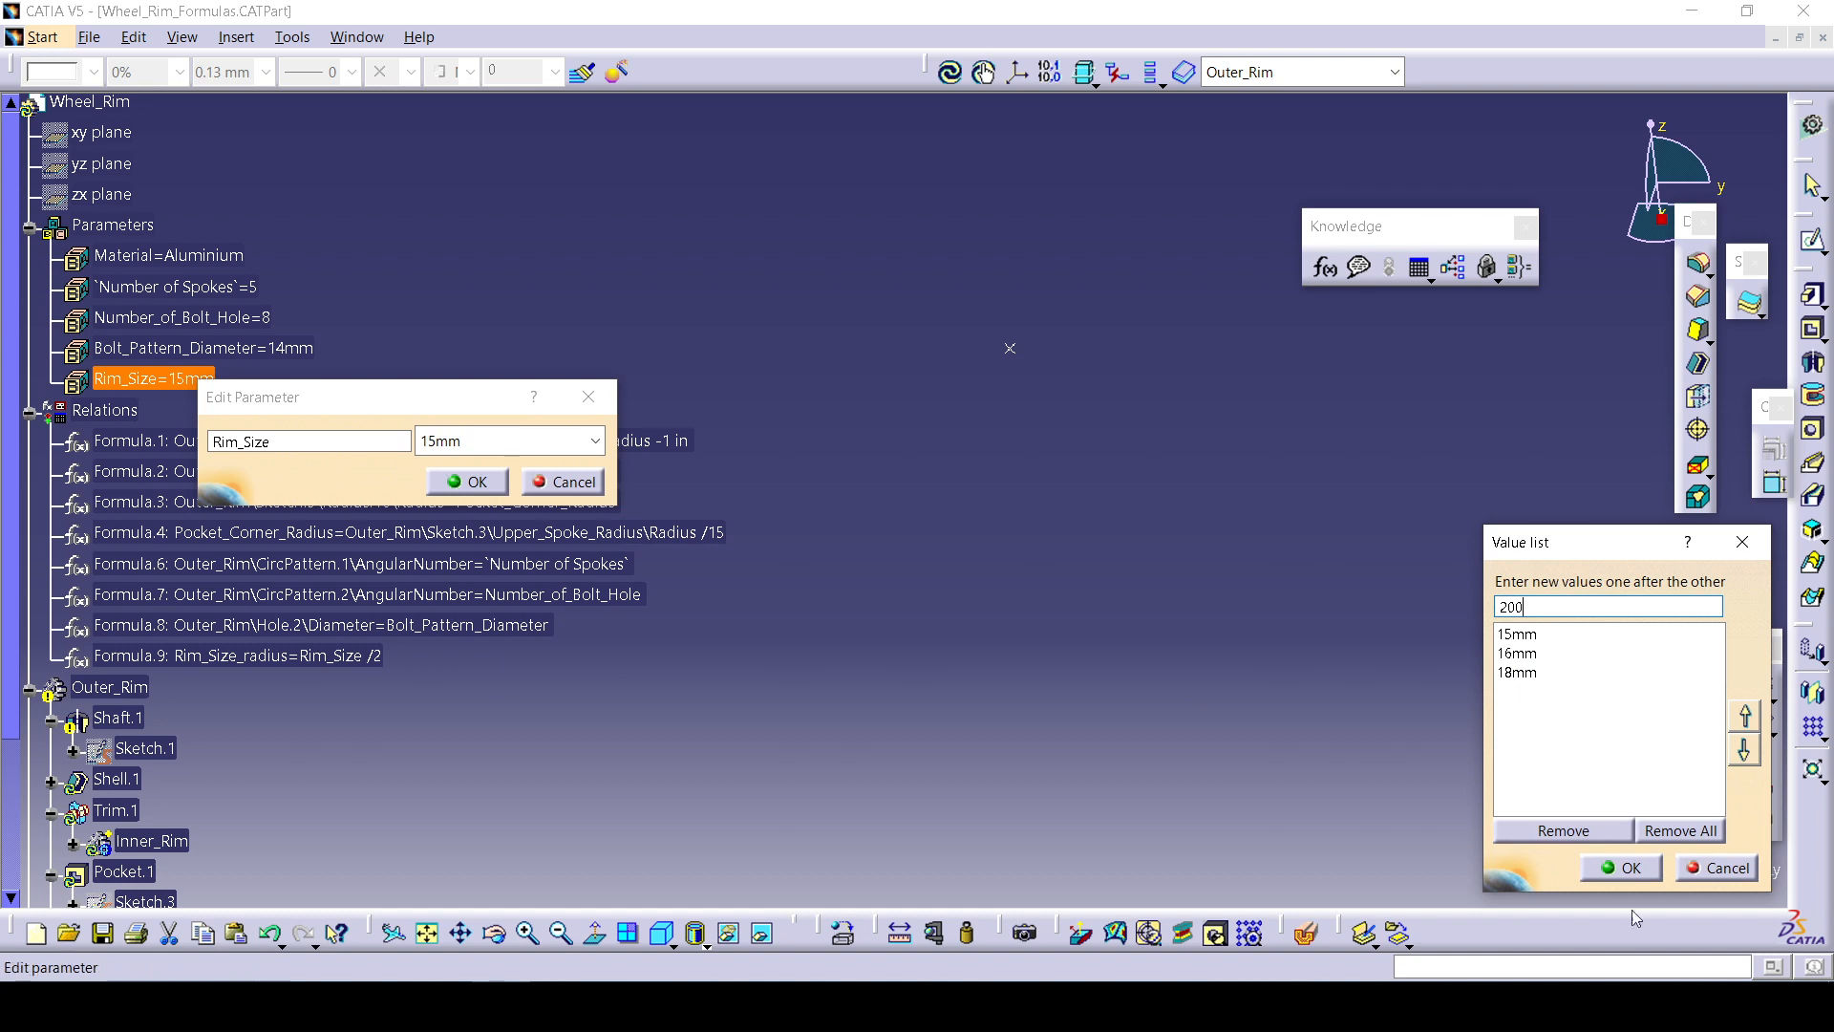
pyautogui.click(1630, 868)
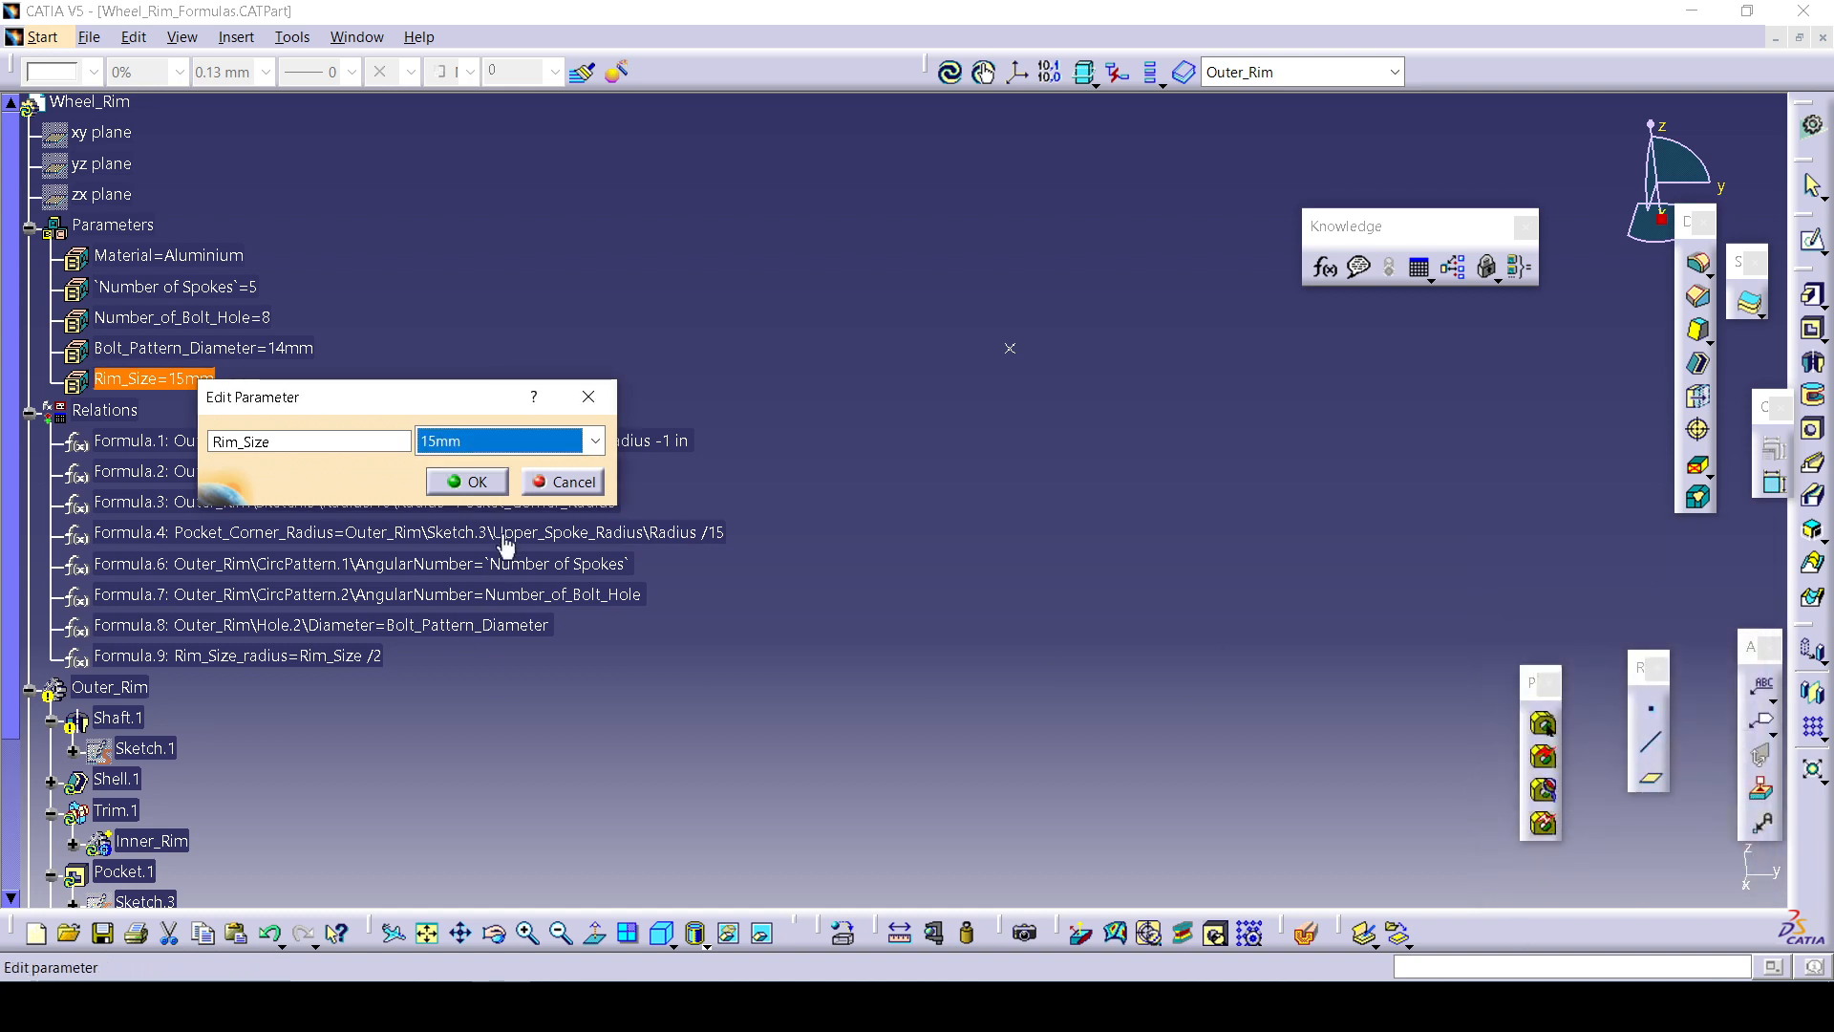
# Set the Rim_Size parameter to 200 mm and inspect the updated wheel rim from the side.
pyautogui.click(497, 438)
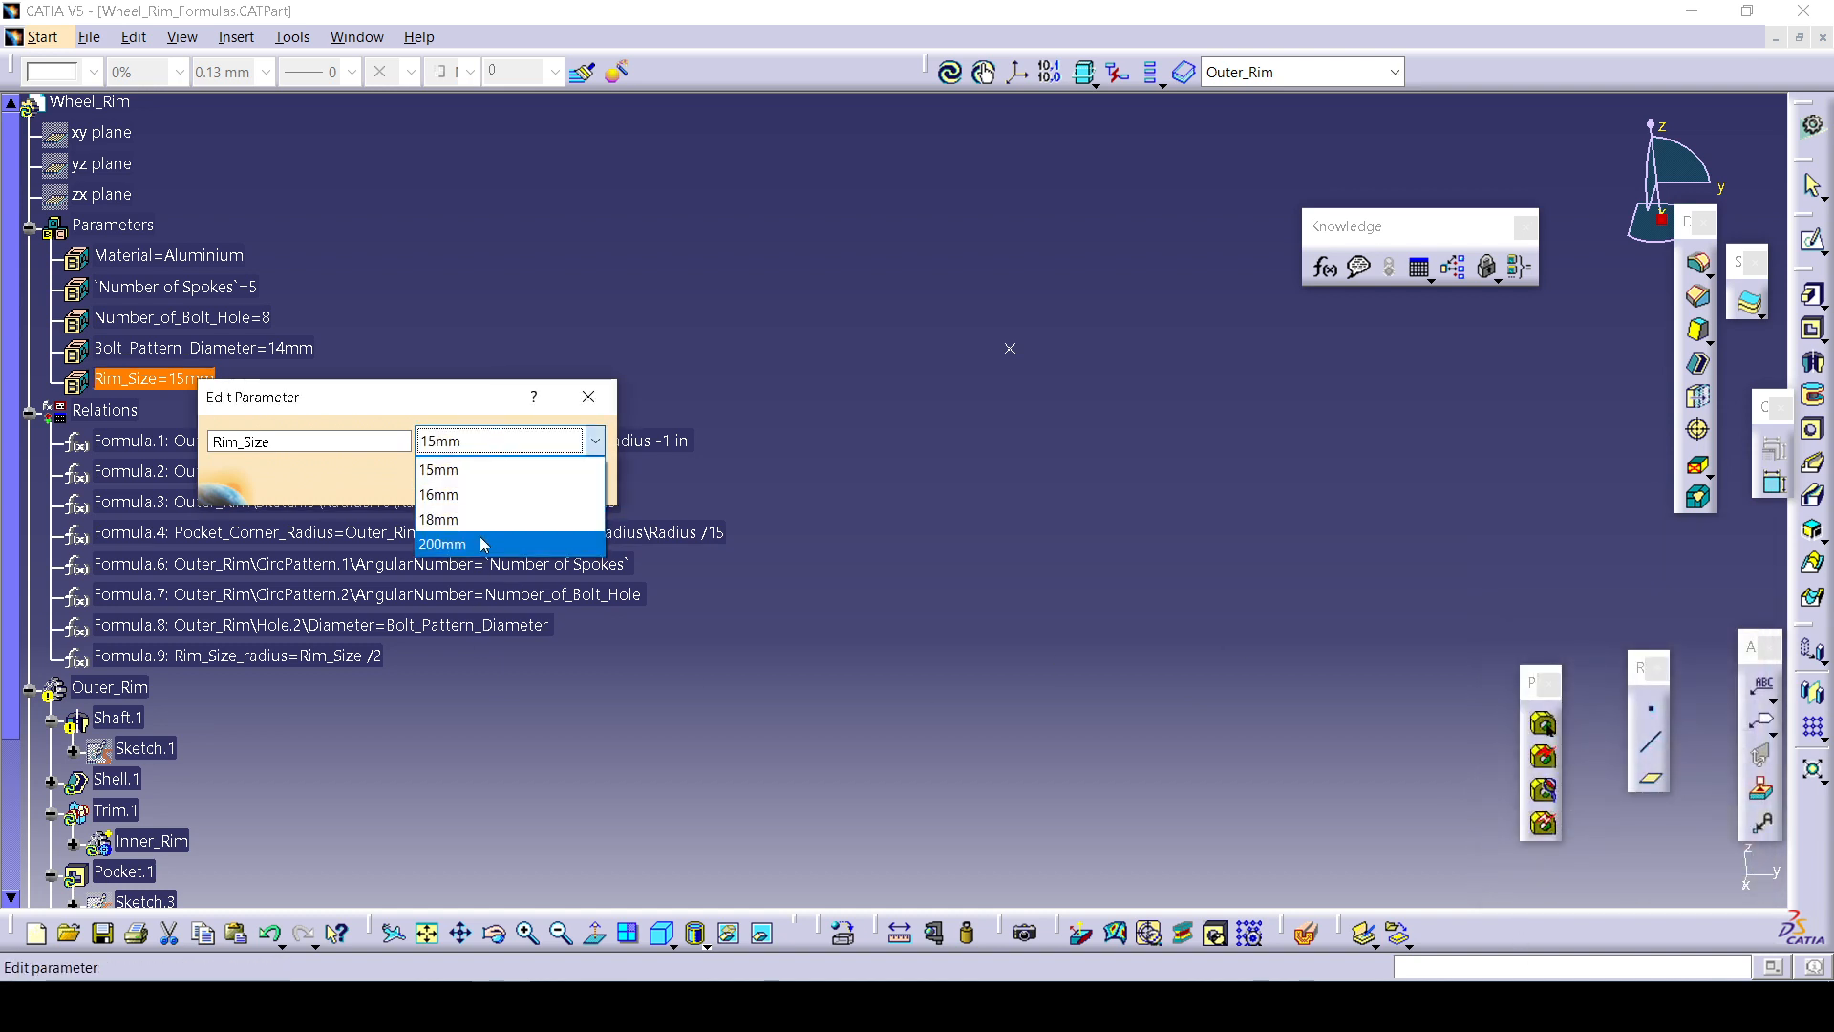
pyautogui.click(483, 543)
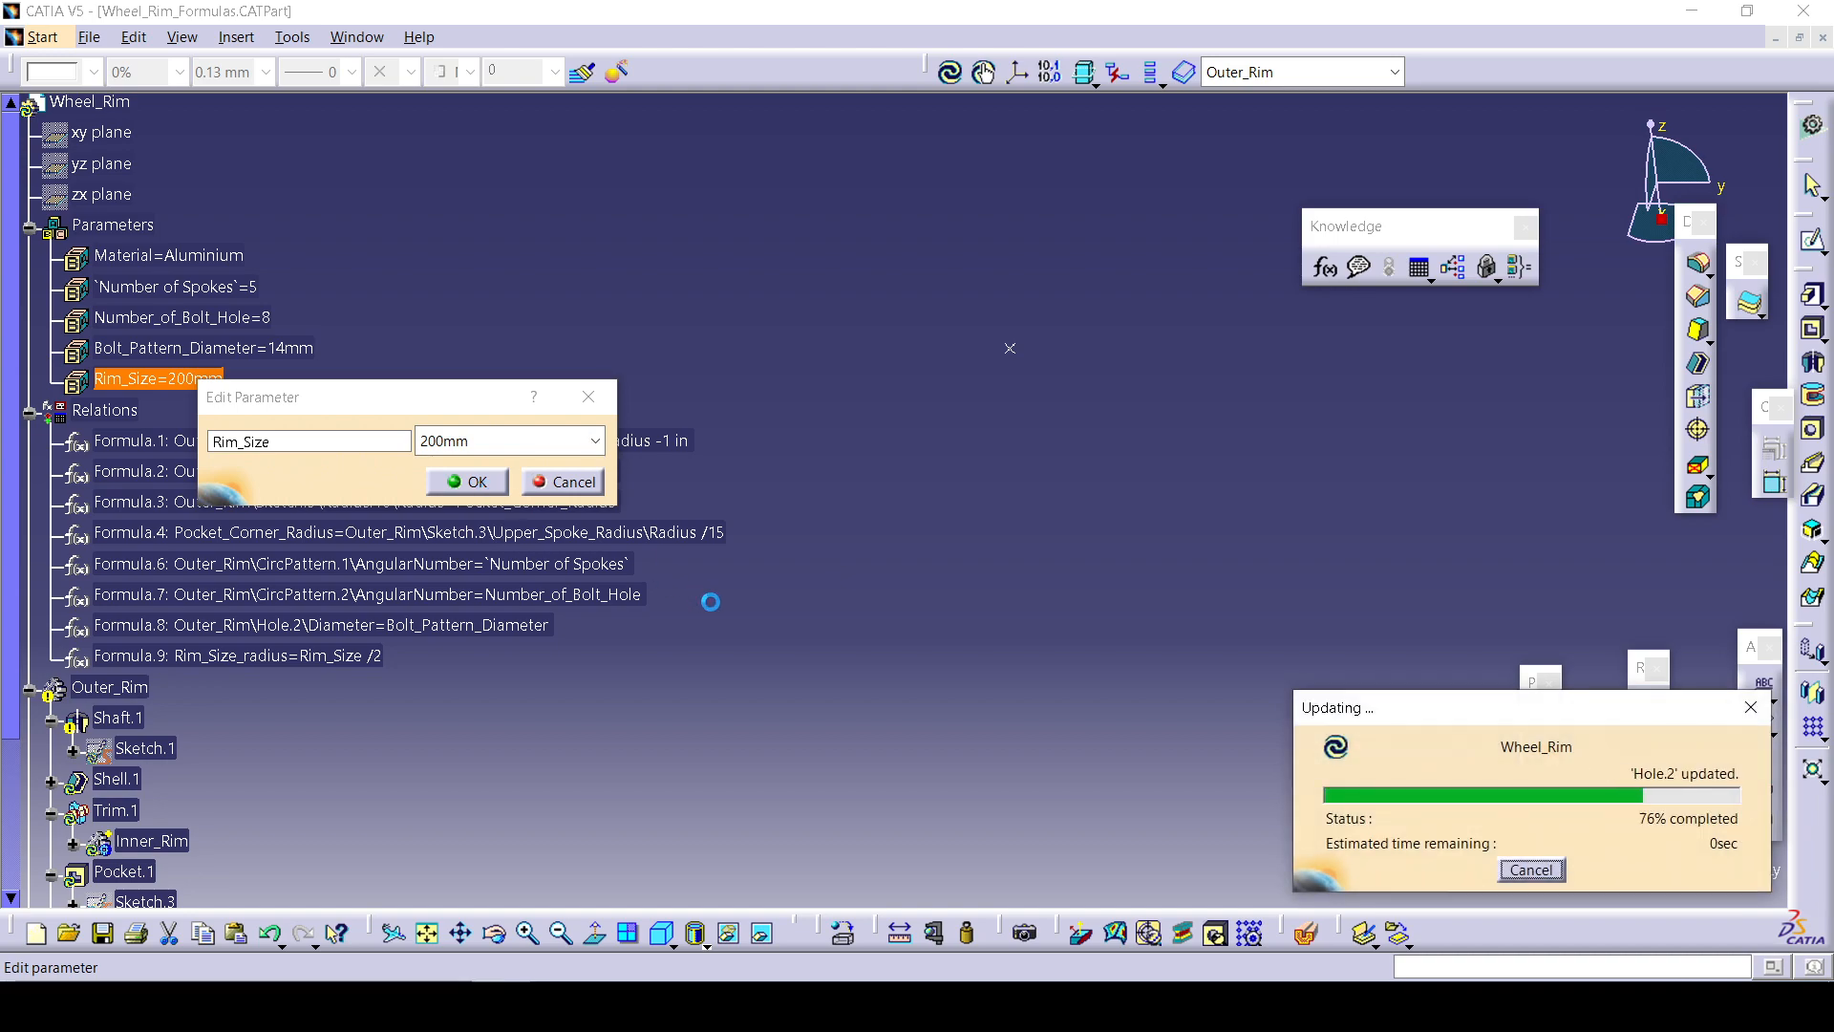
pyautogui.moveTo(990, 614); pyautogui.dragTo(738, 537, button='middle')
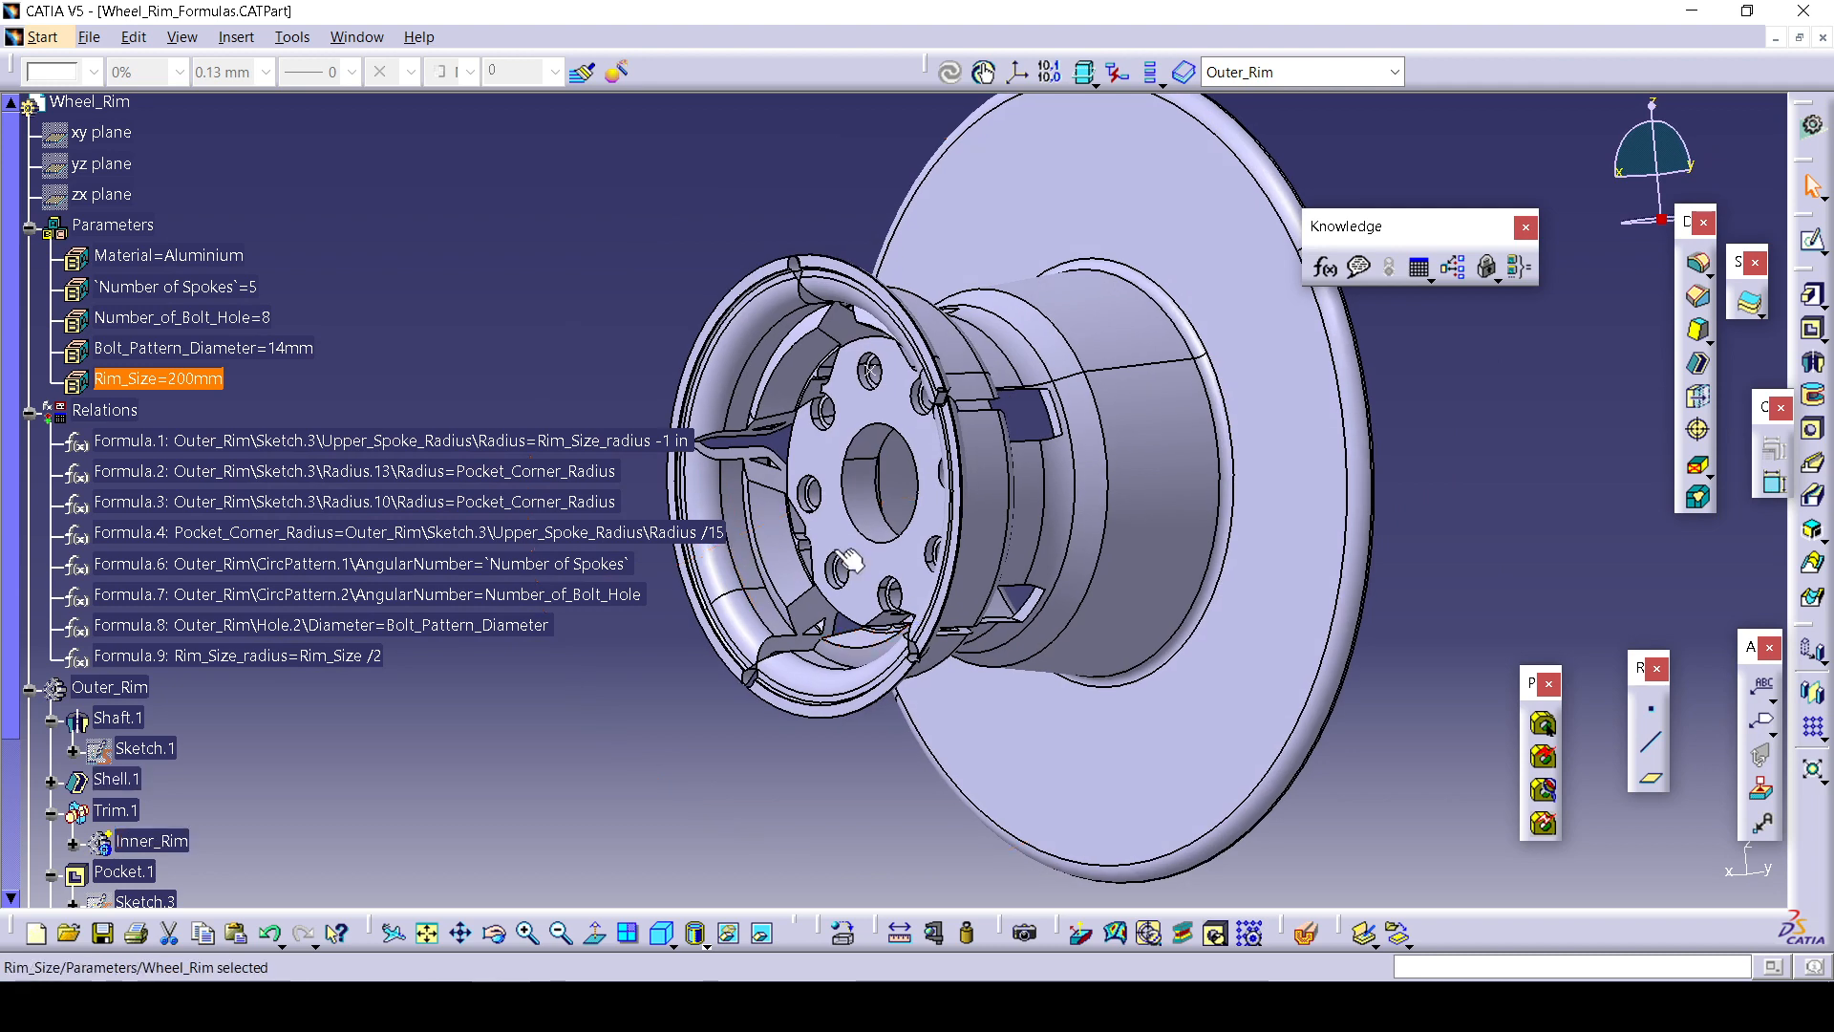
# Check the Bolt_Pattern_Diameter parameter and the formula that drives the Hole.2 diameter against the exercise instructions.
pyautogui.doubleClick(250, 349)
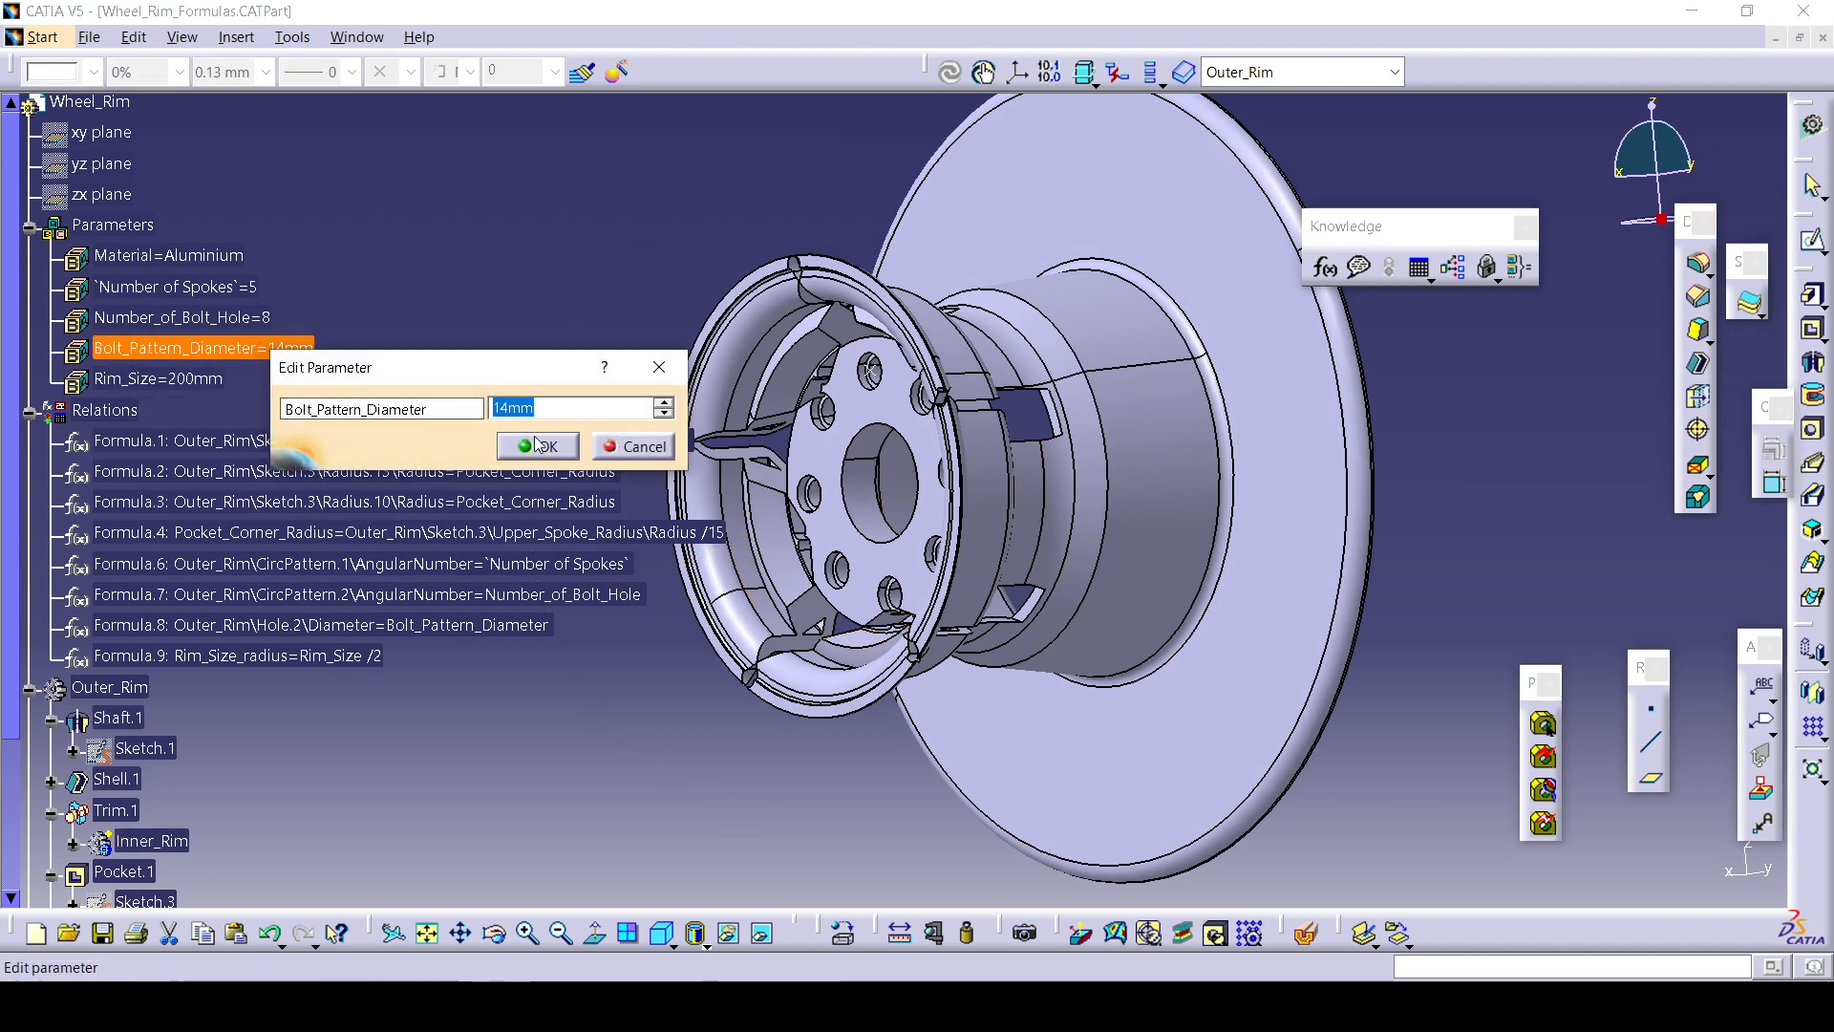
pyautogui.click(535, 443)
pyautogui.doubleClick(409, 627)
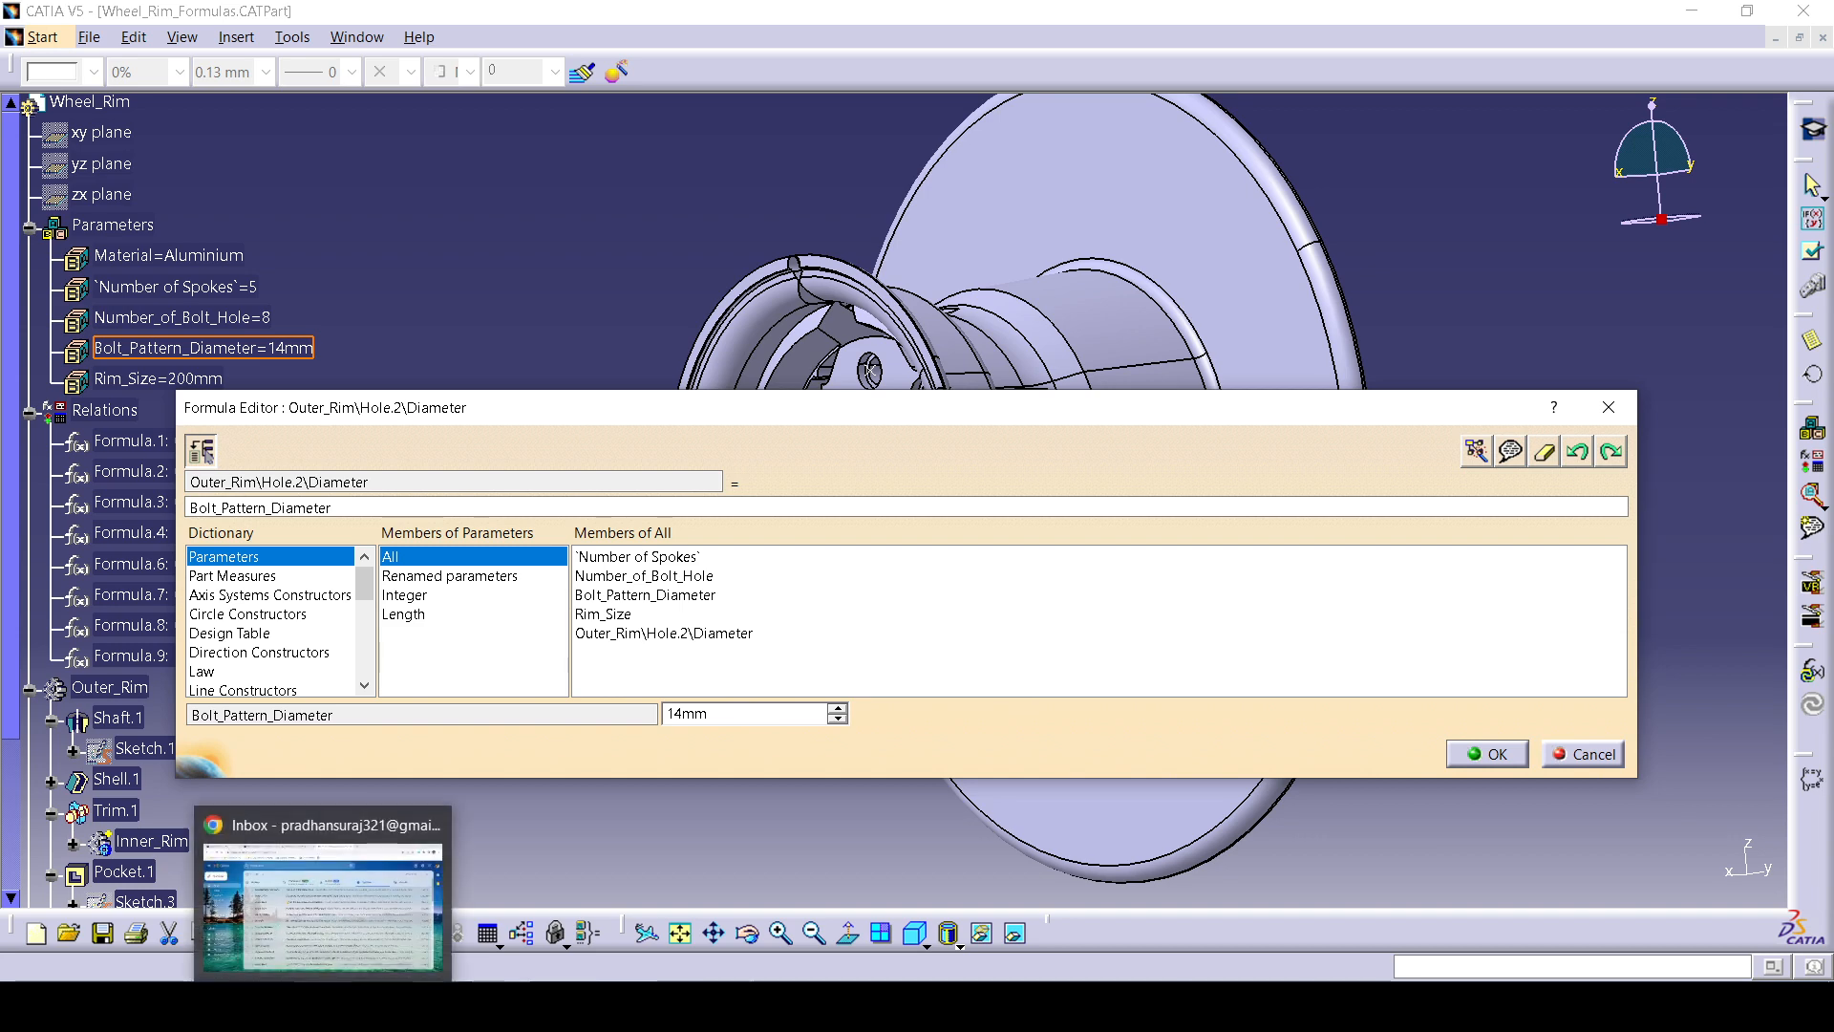
pyautogui.click(655, 1006)
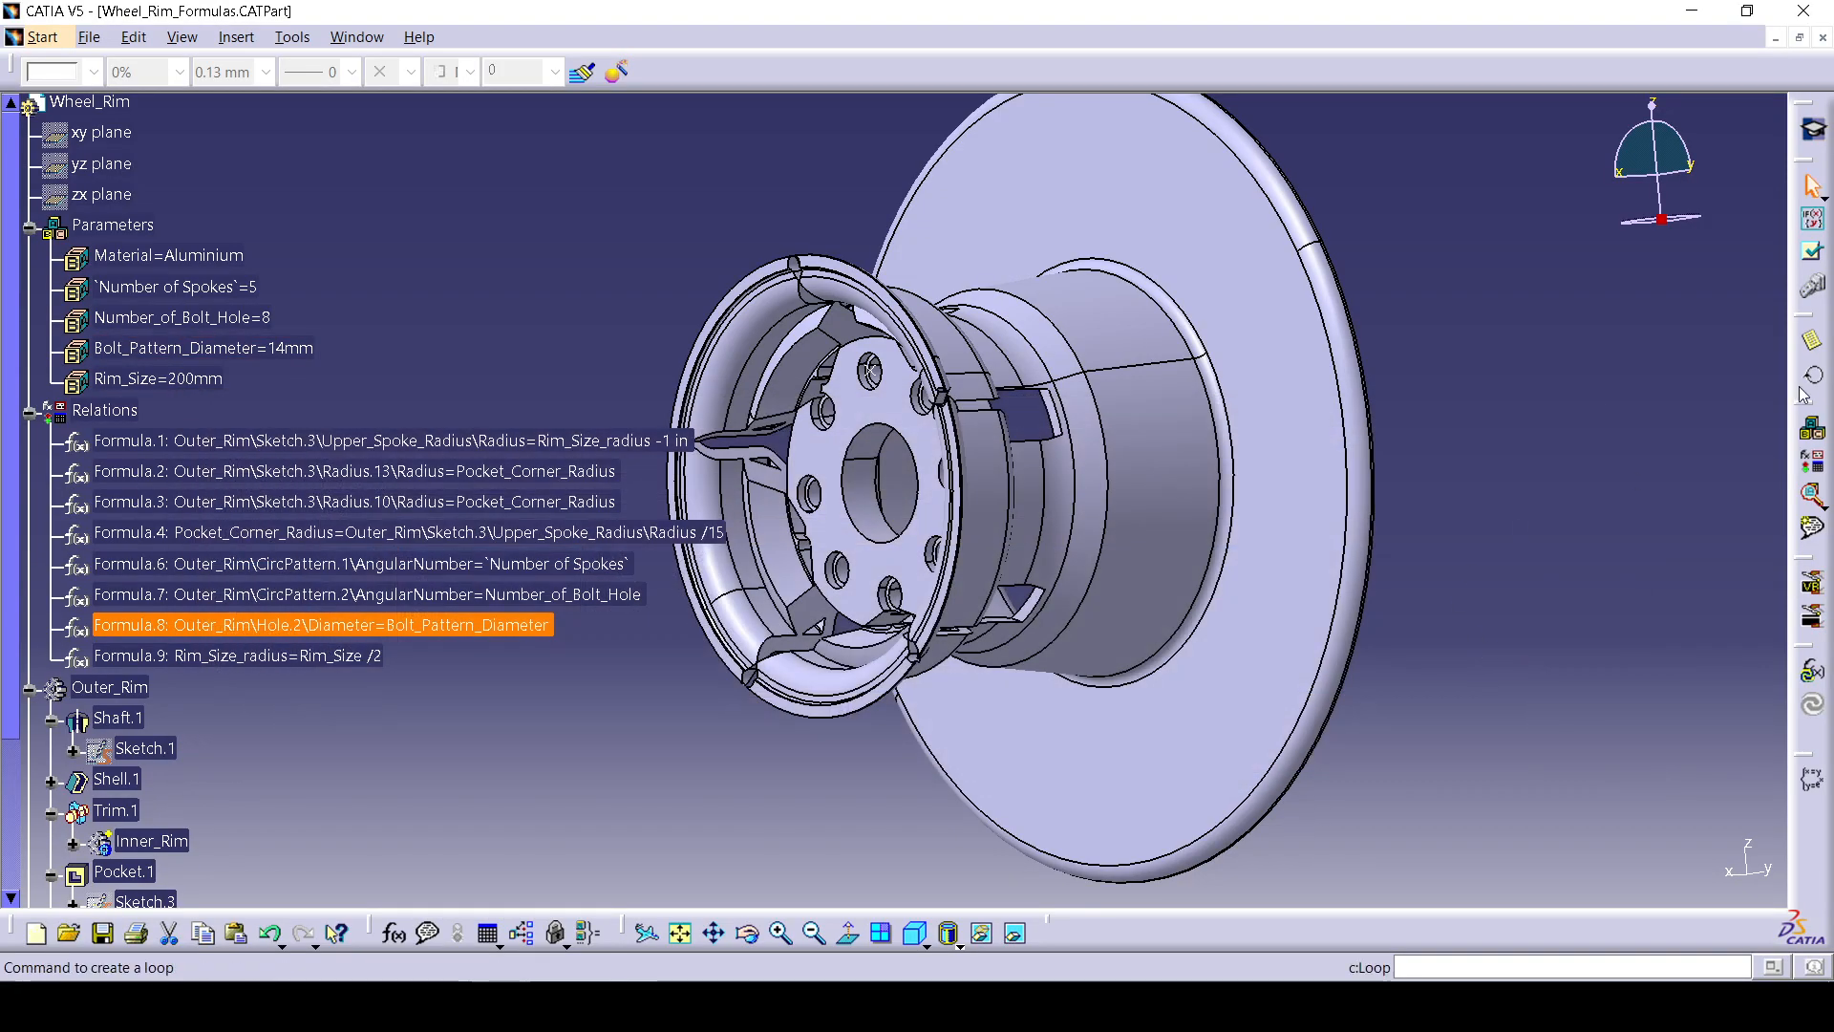
# Start a new formula for the Z coordinate of Point.1 in Geometrical Set.1.
pyautogui.click(393, 933)
pyautogui.scroll(-3, 186, 656)
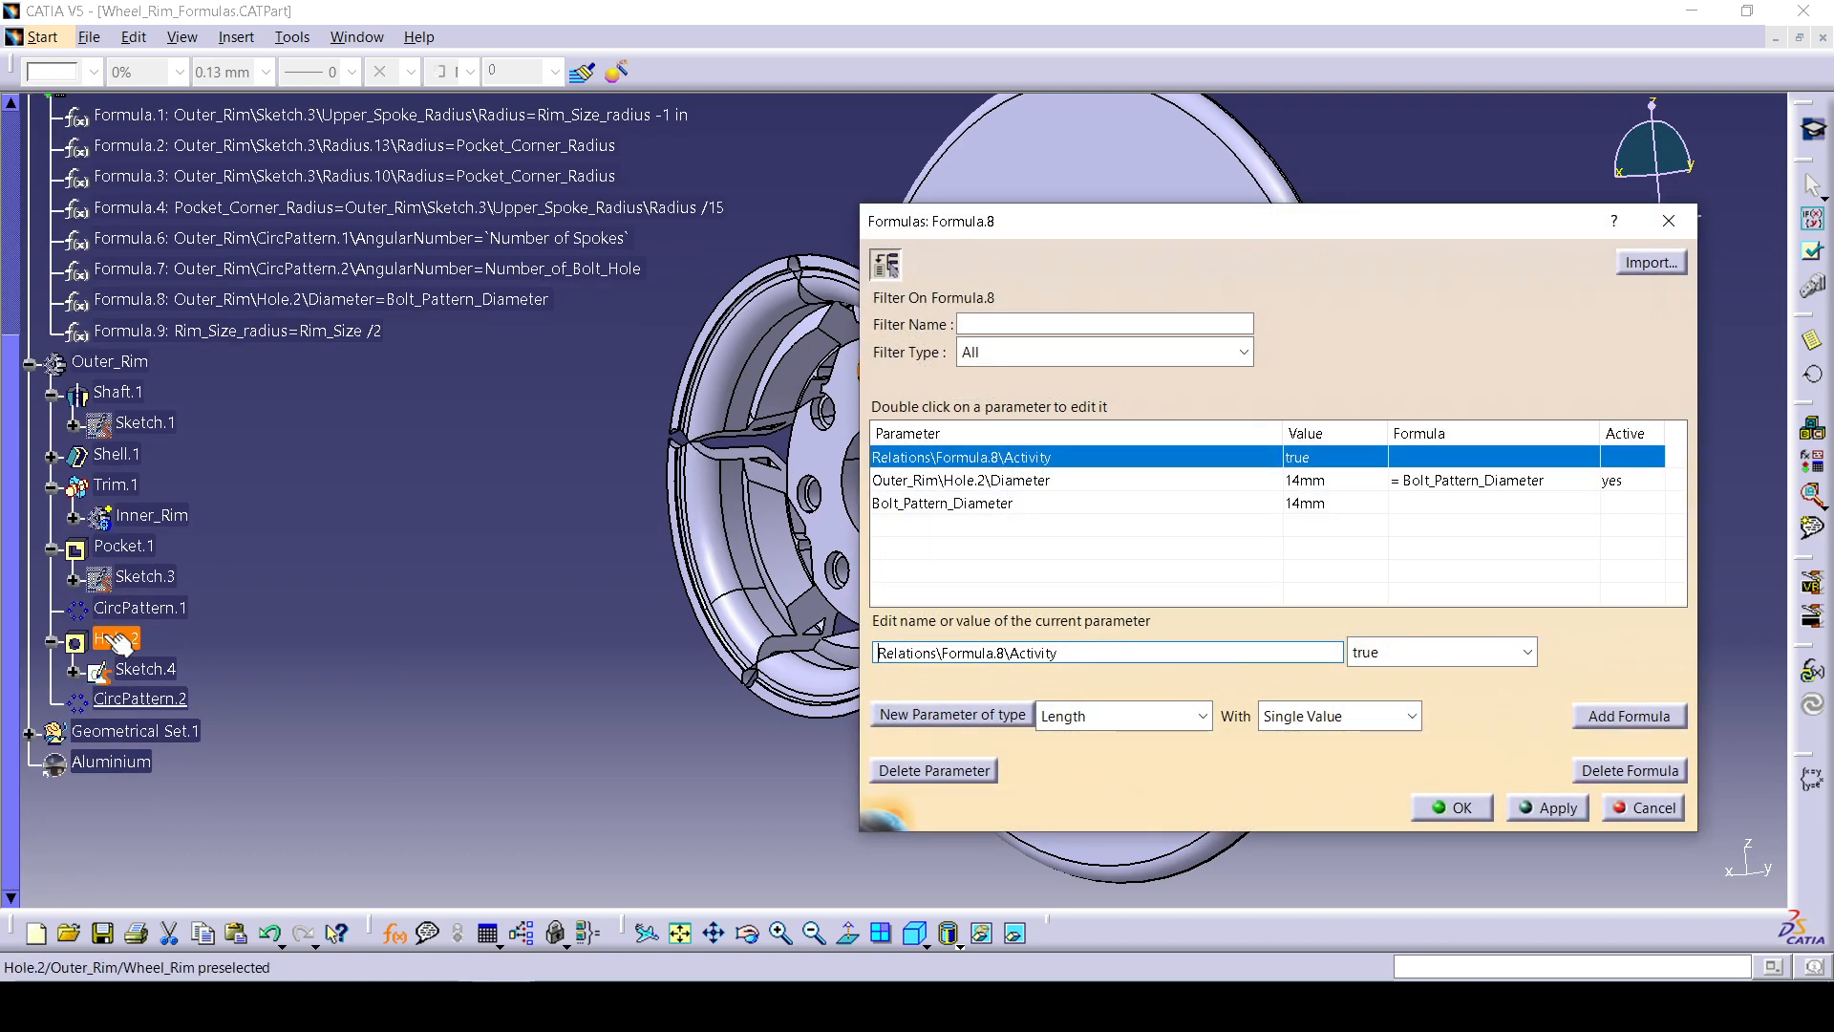
pyautogui.scroll(3, 151, 554)
pyautogui.scroll(-4, 60, 809)
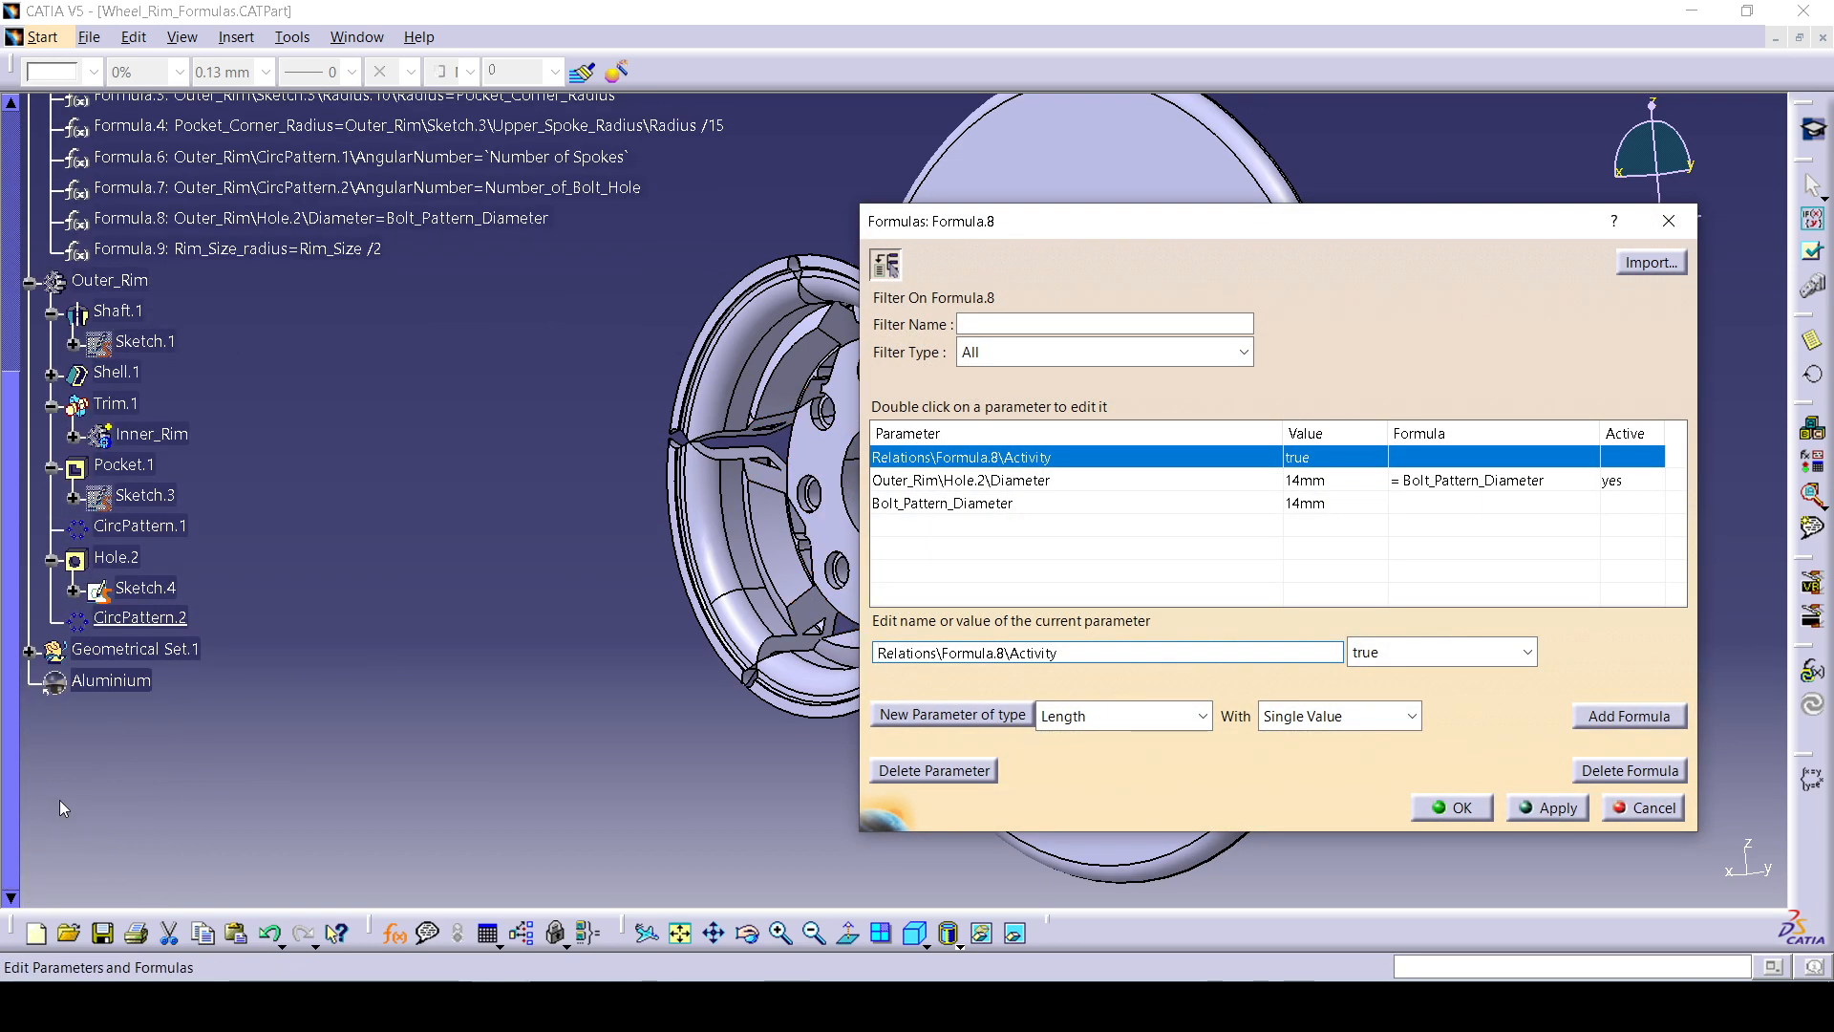
pyautogui.click(30, 649)
pyautogui.click(52, 711)
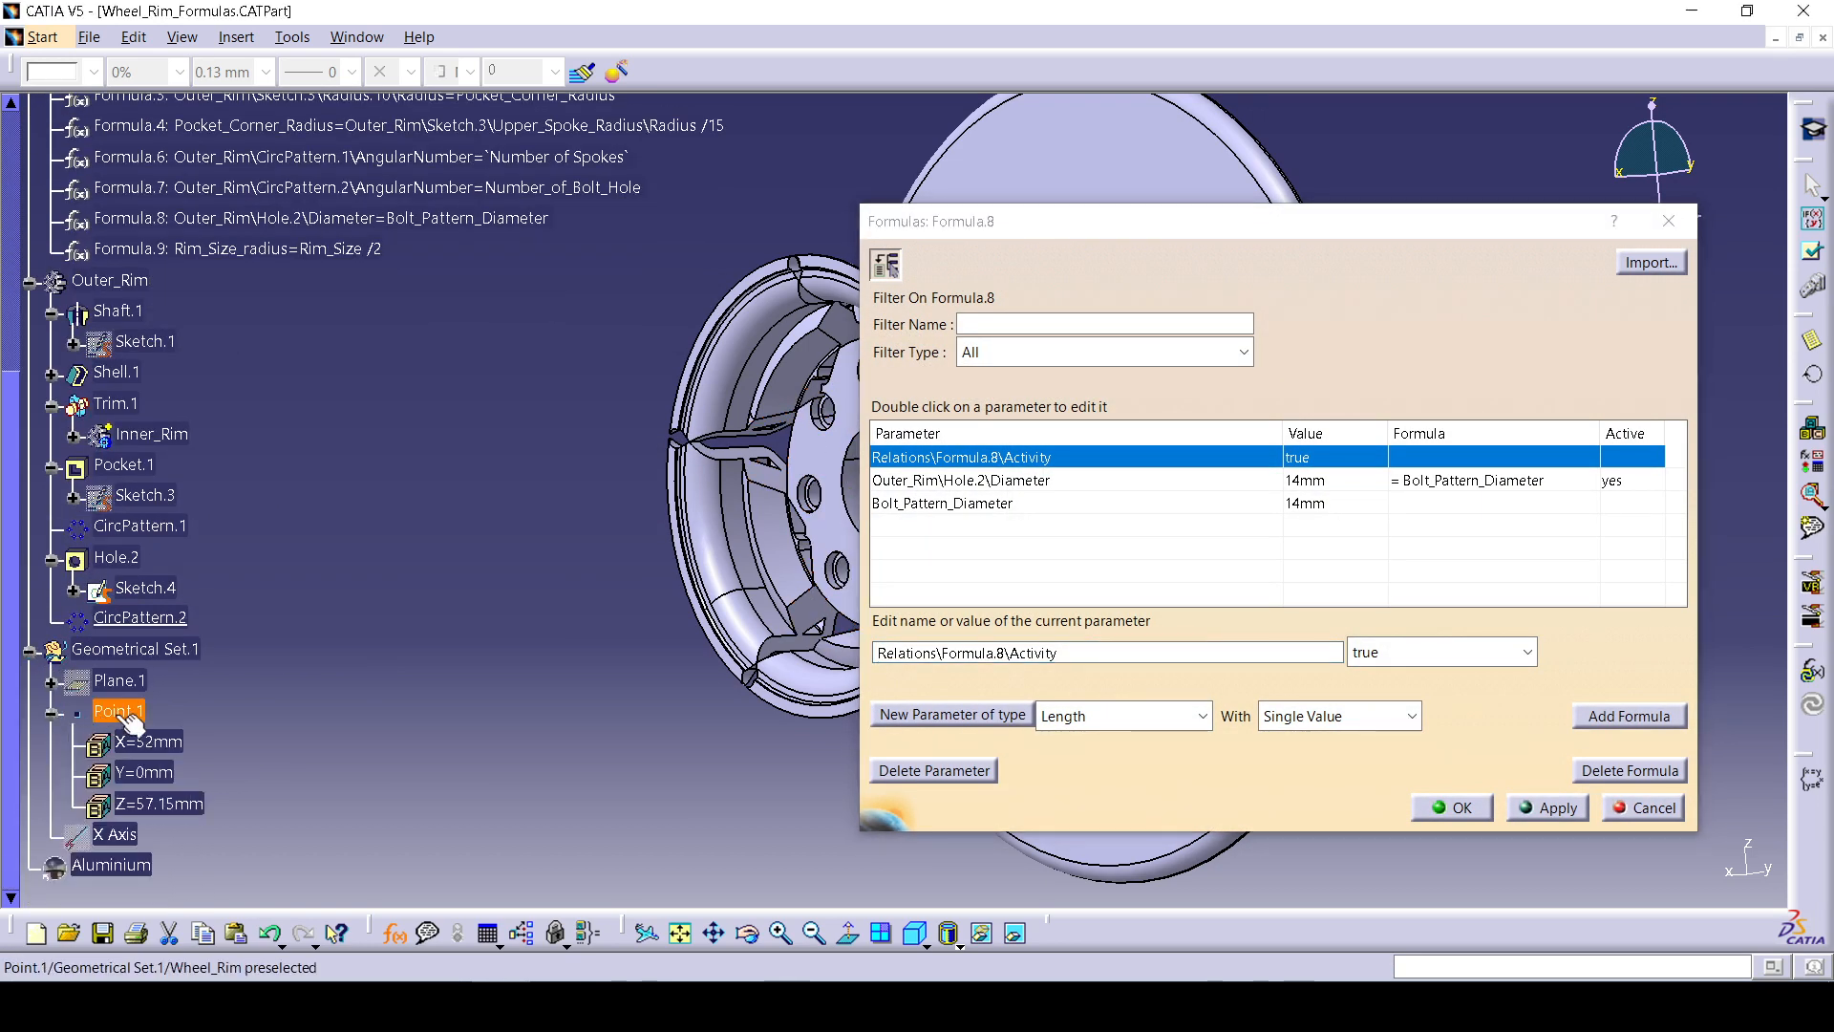
pyautogui.click(129, 802)
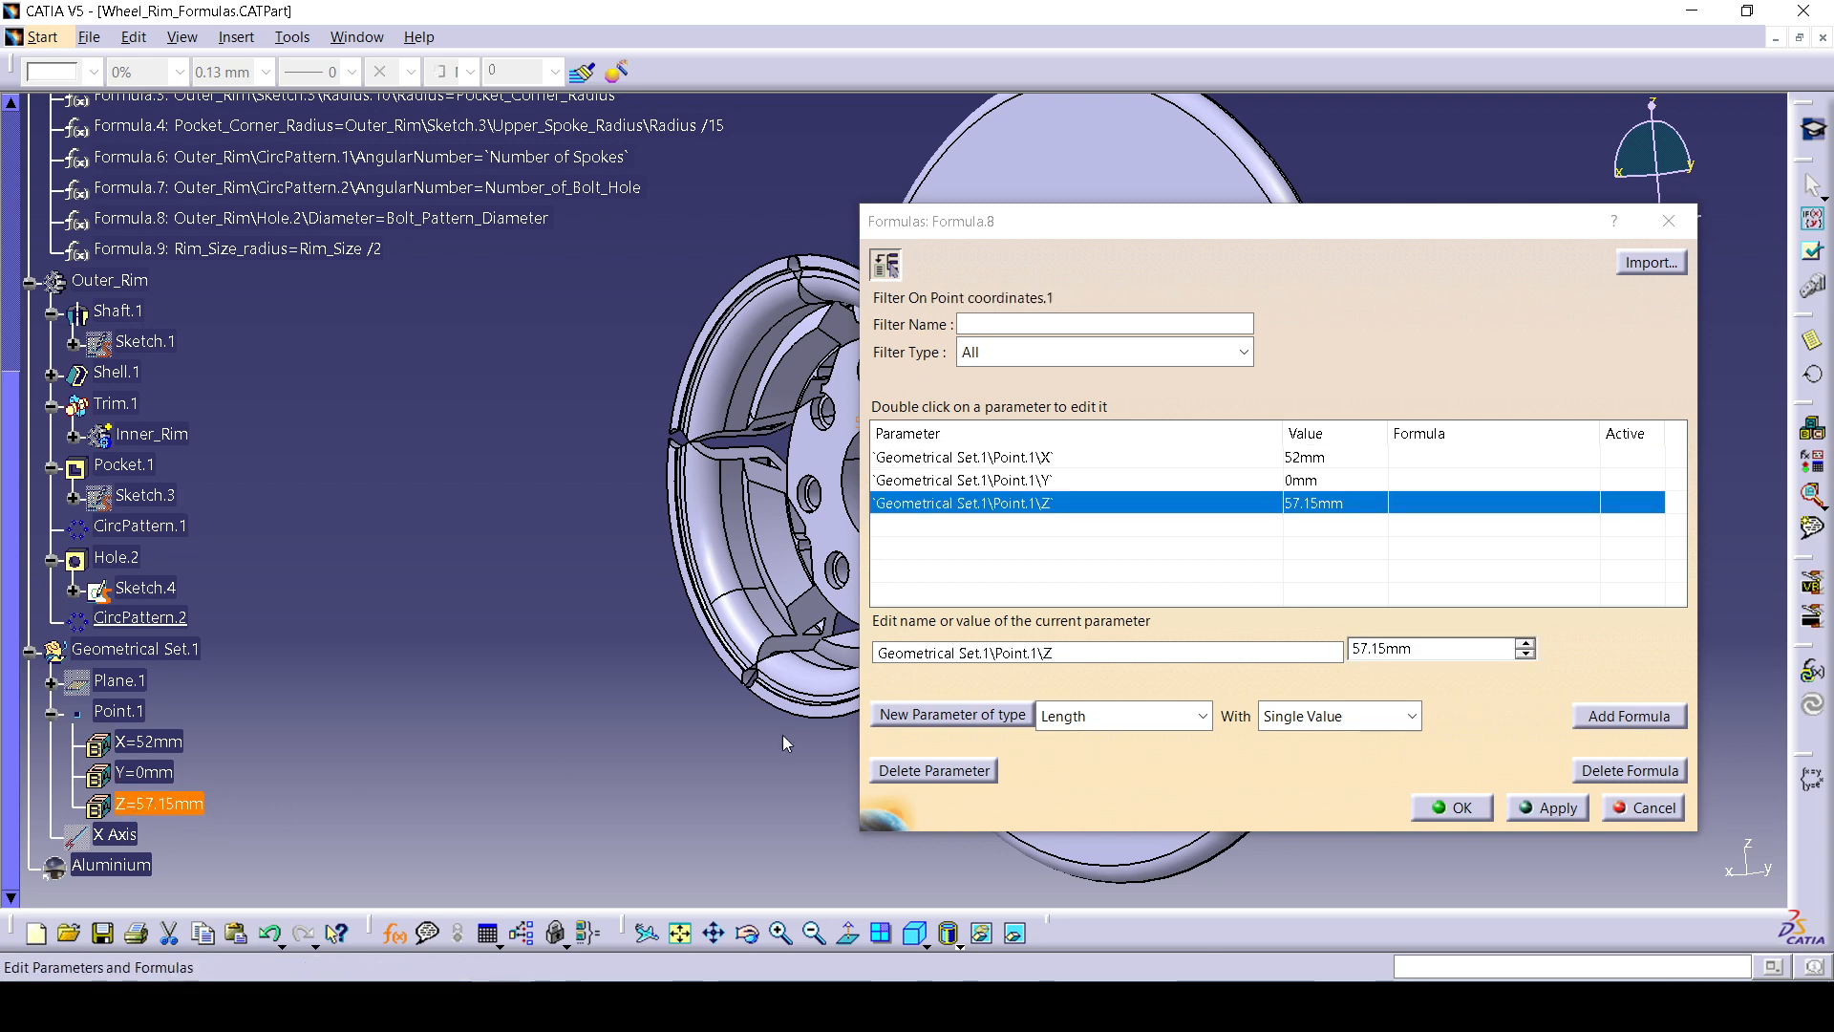
pyautogui.click(1627, 724)
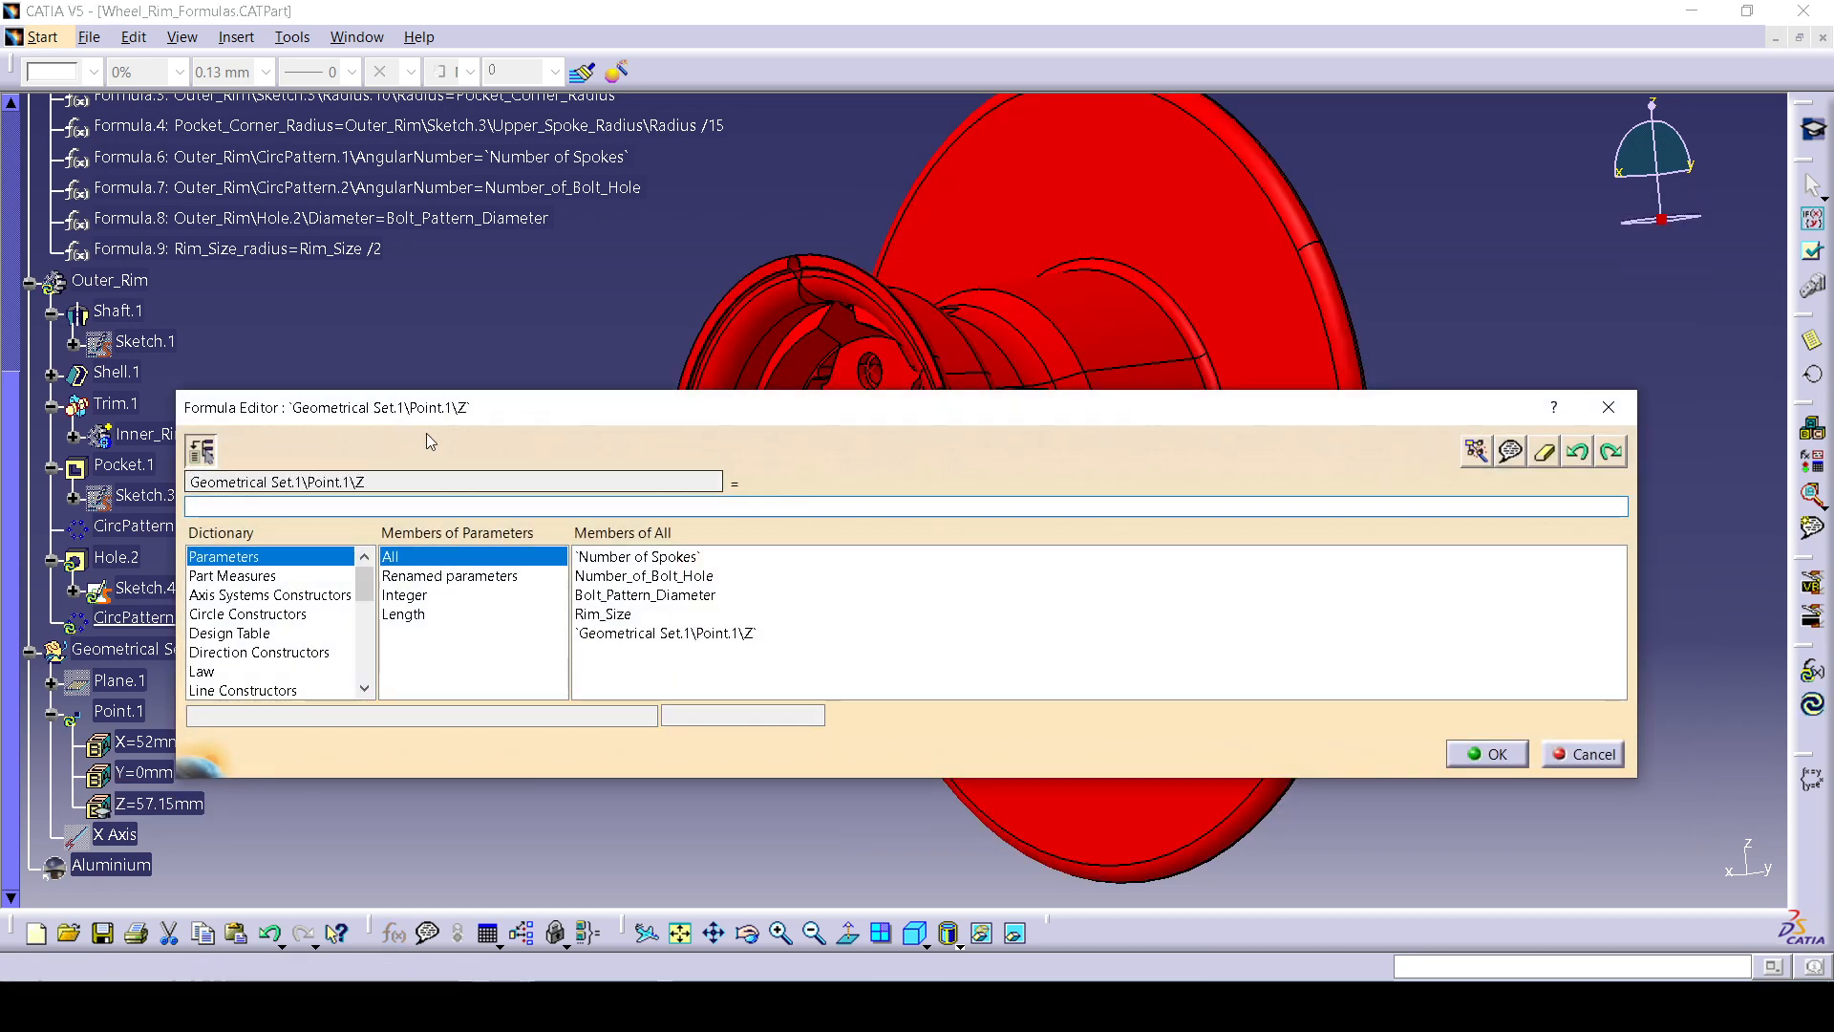
# Define the Point.1 Z formula as Bolt_Pattern_Diameter /2, checking it against the Exercise1.pptx slide in PowerPoint, and apply it to the part.
pyautogui.moveTo(955, 408); pyautogui.dragTo(1175, 516)
pyautogui.scroll(5, 196, 372)
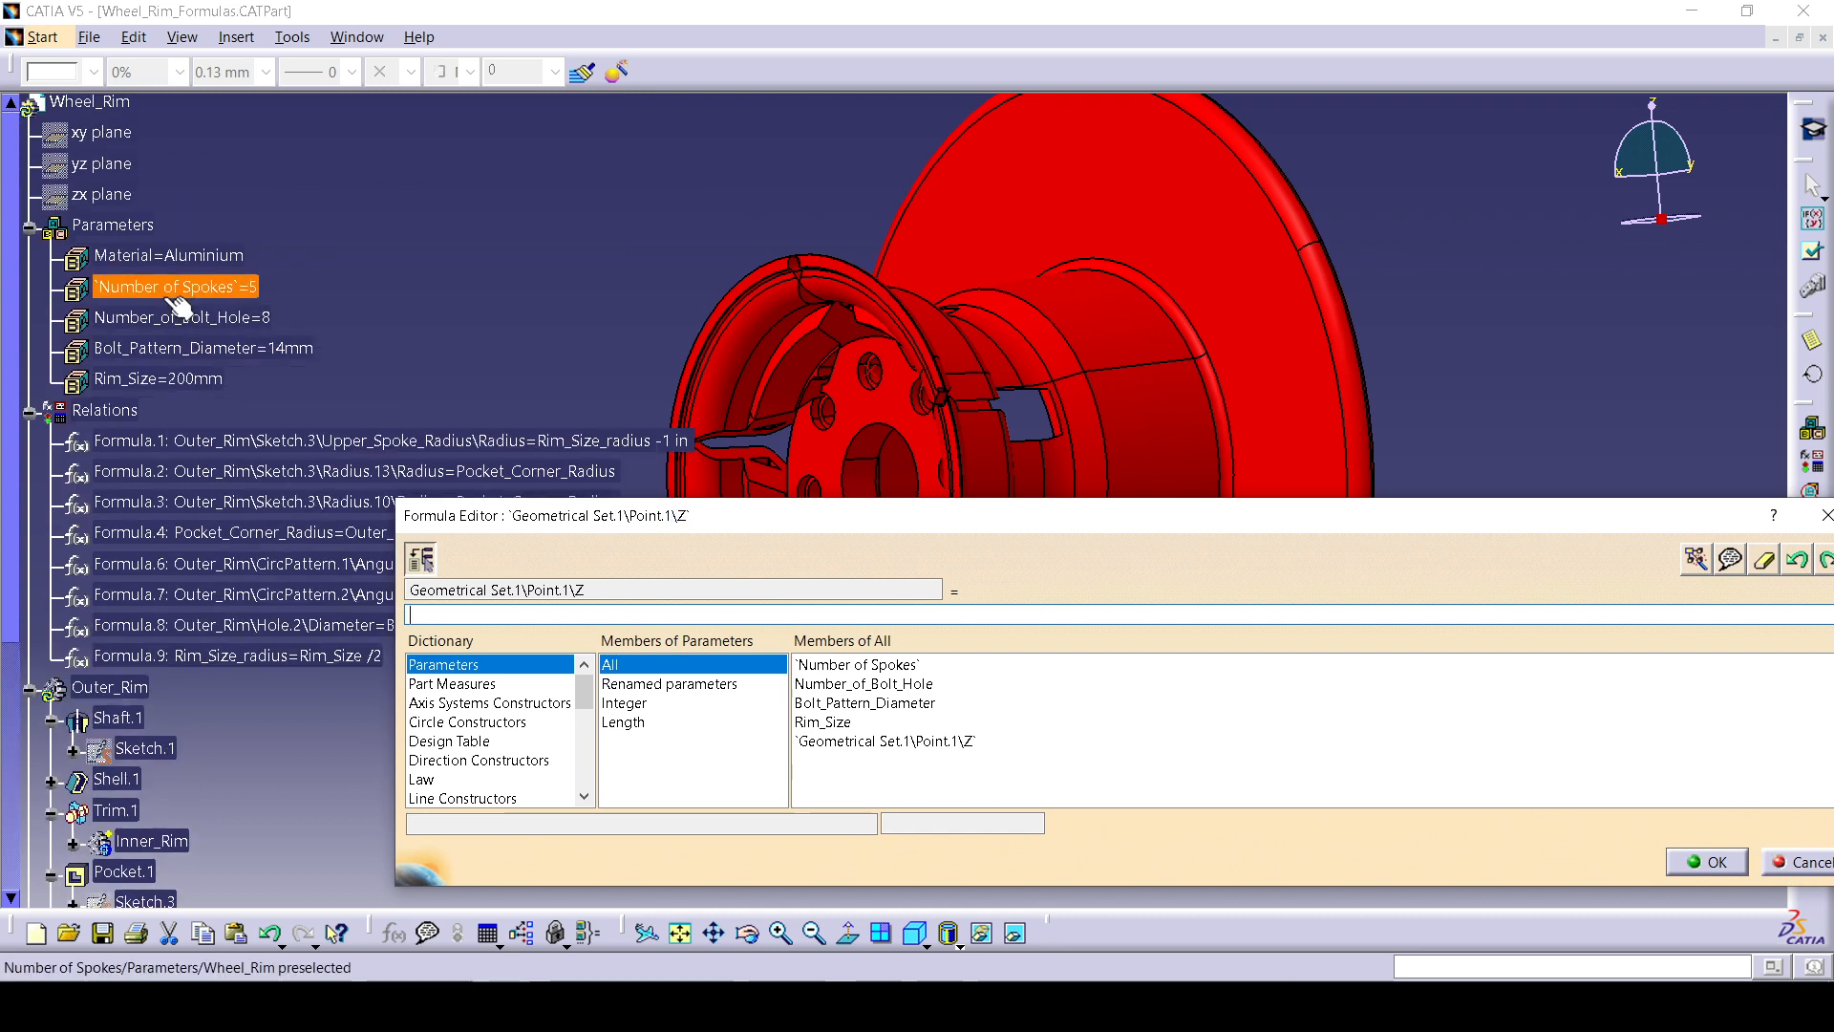
pyautogui.click(196, 348)
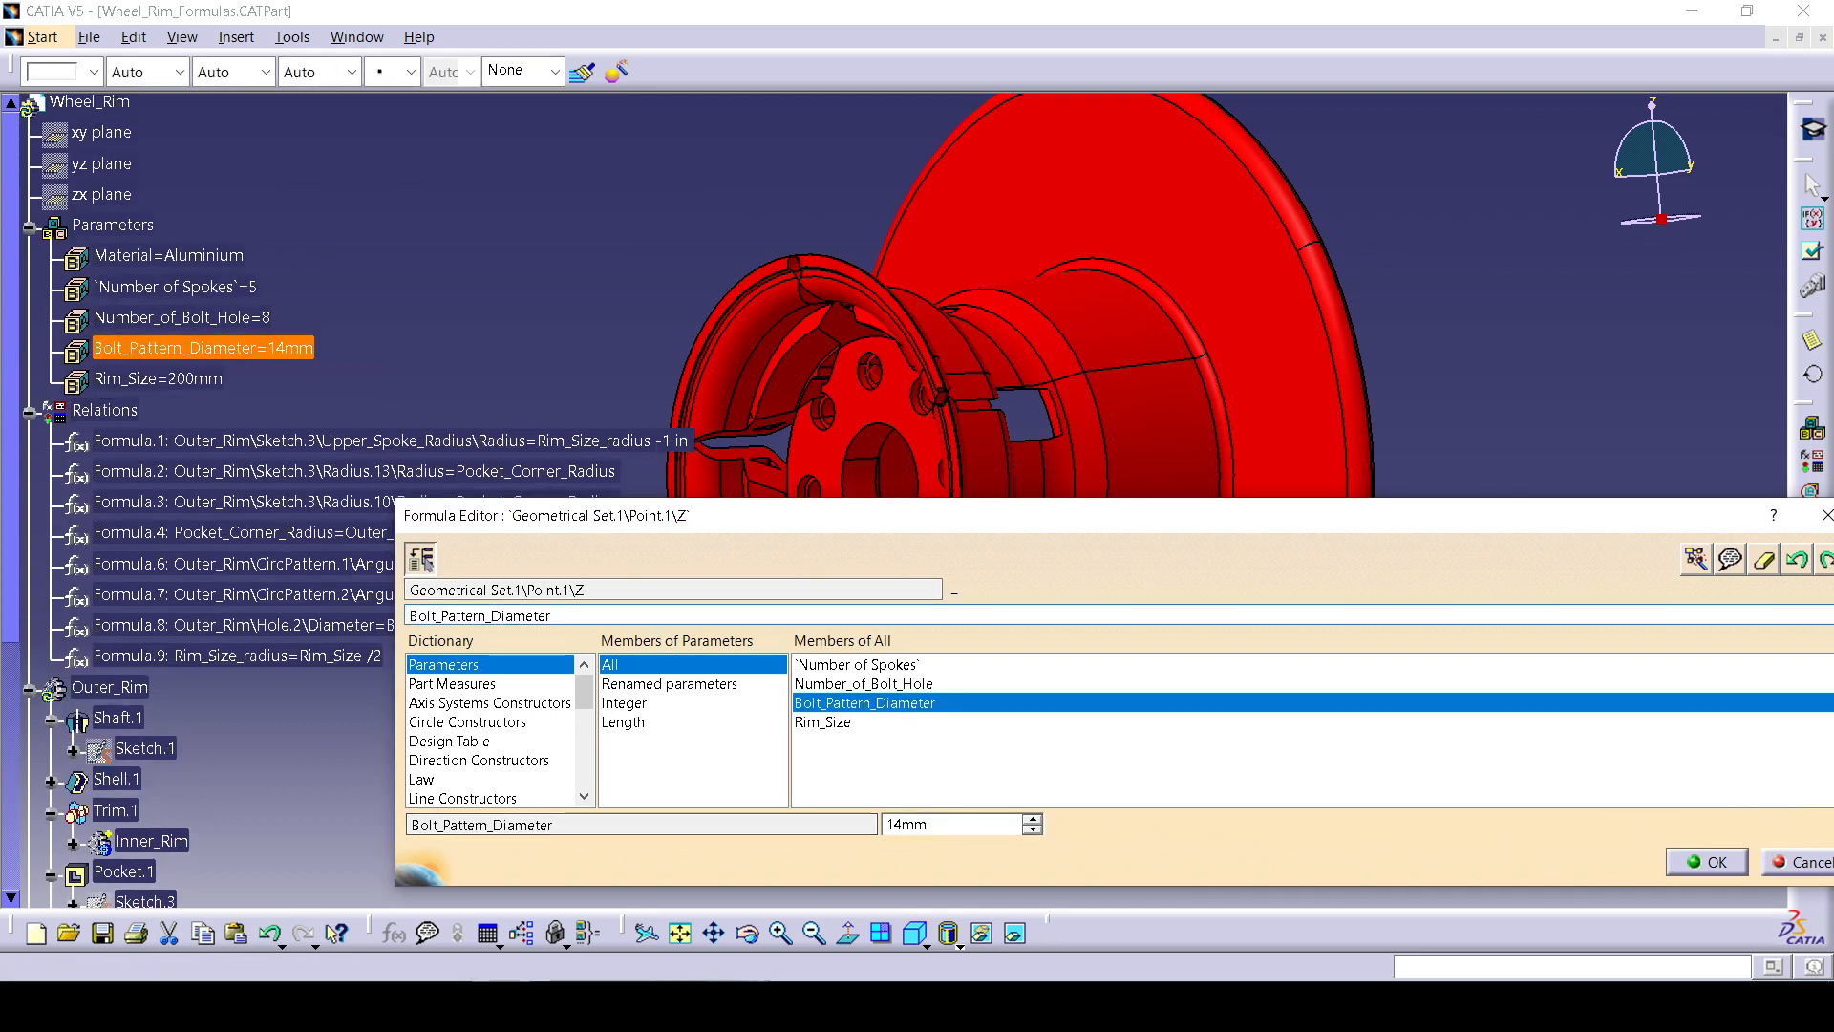
pyautogui.moveTo(619, 1008)
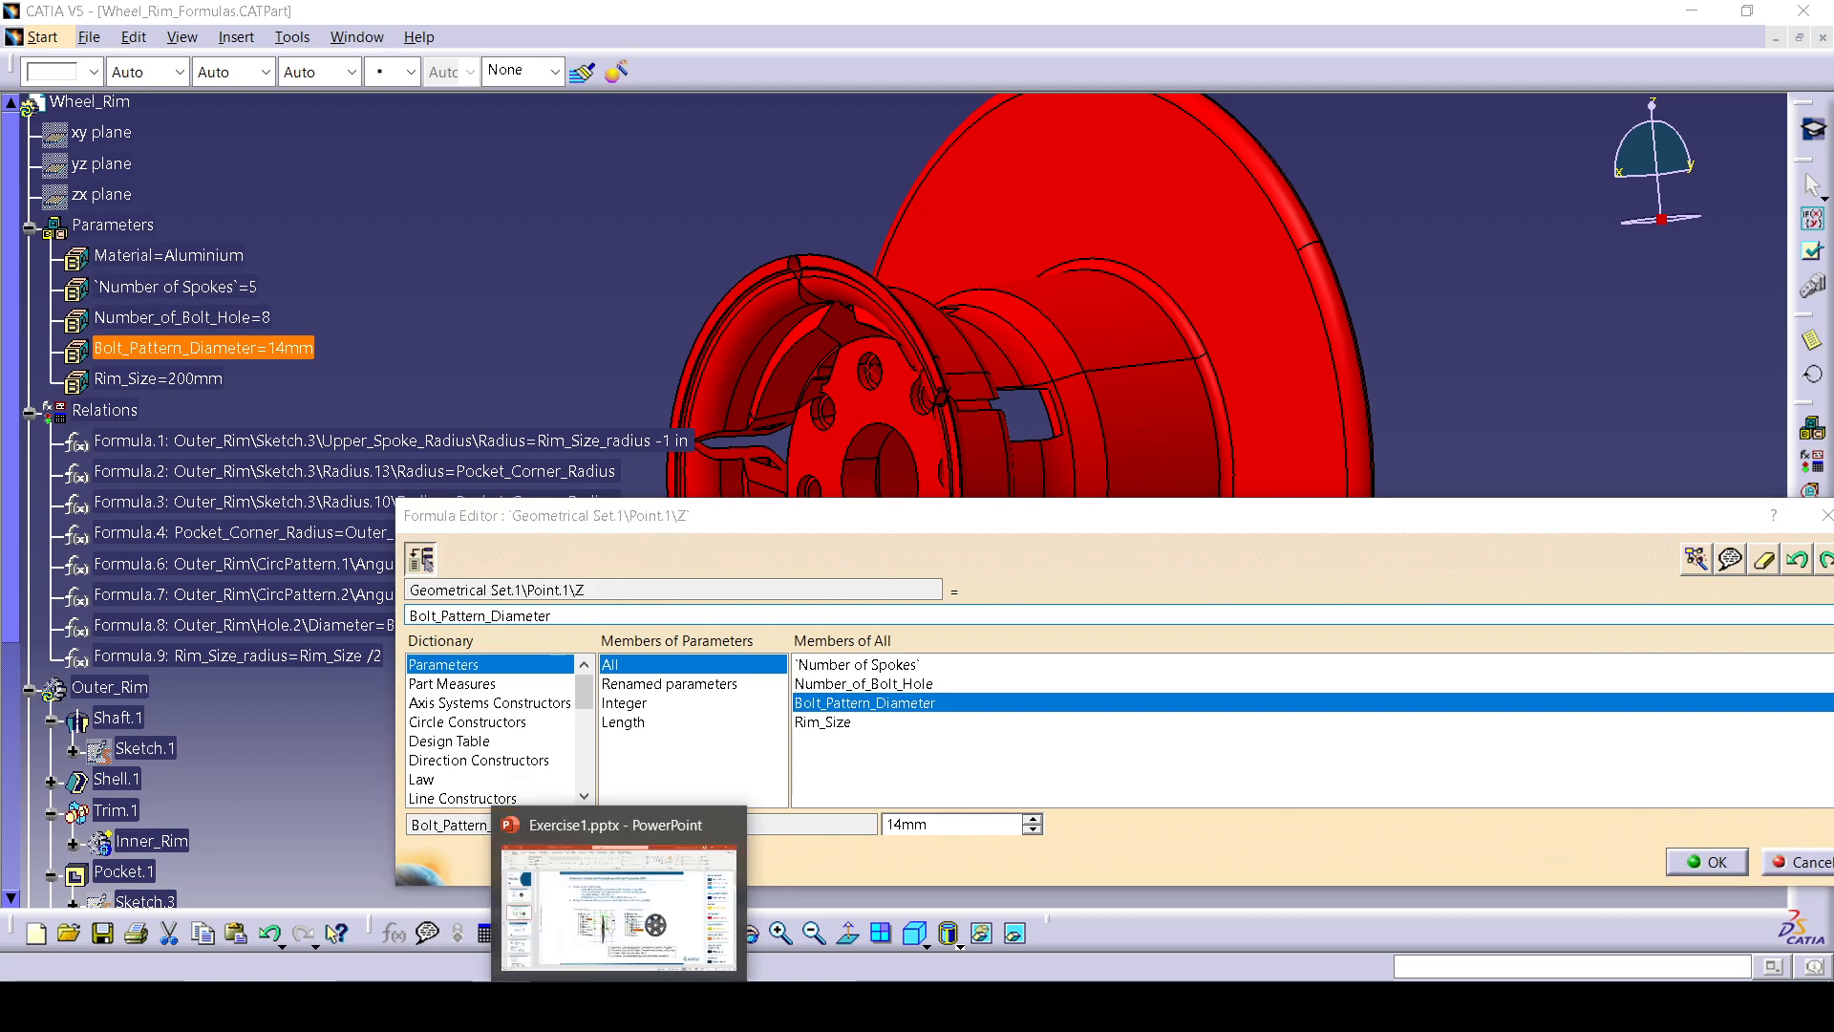
pyautogui.click(619, 908)
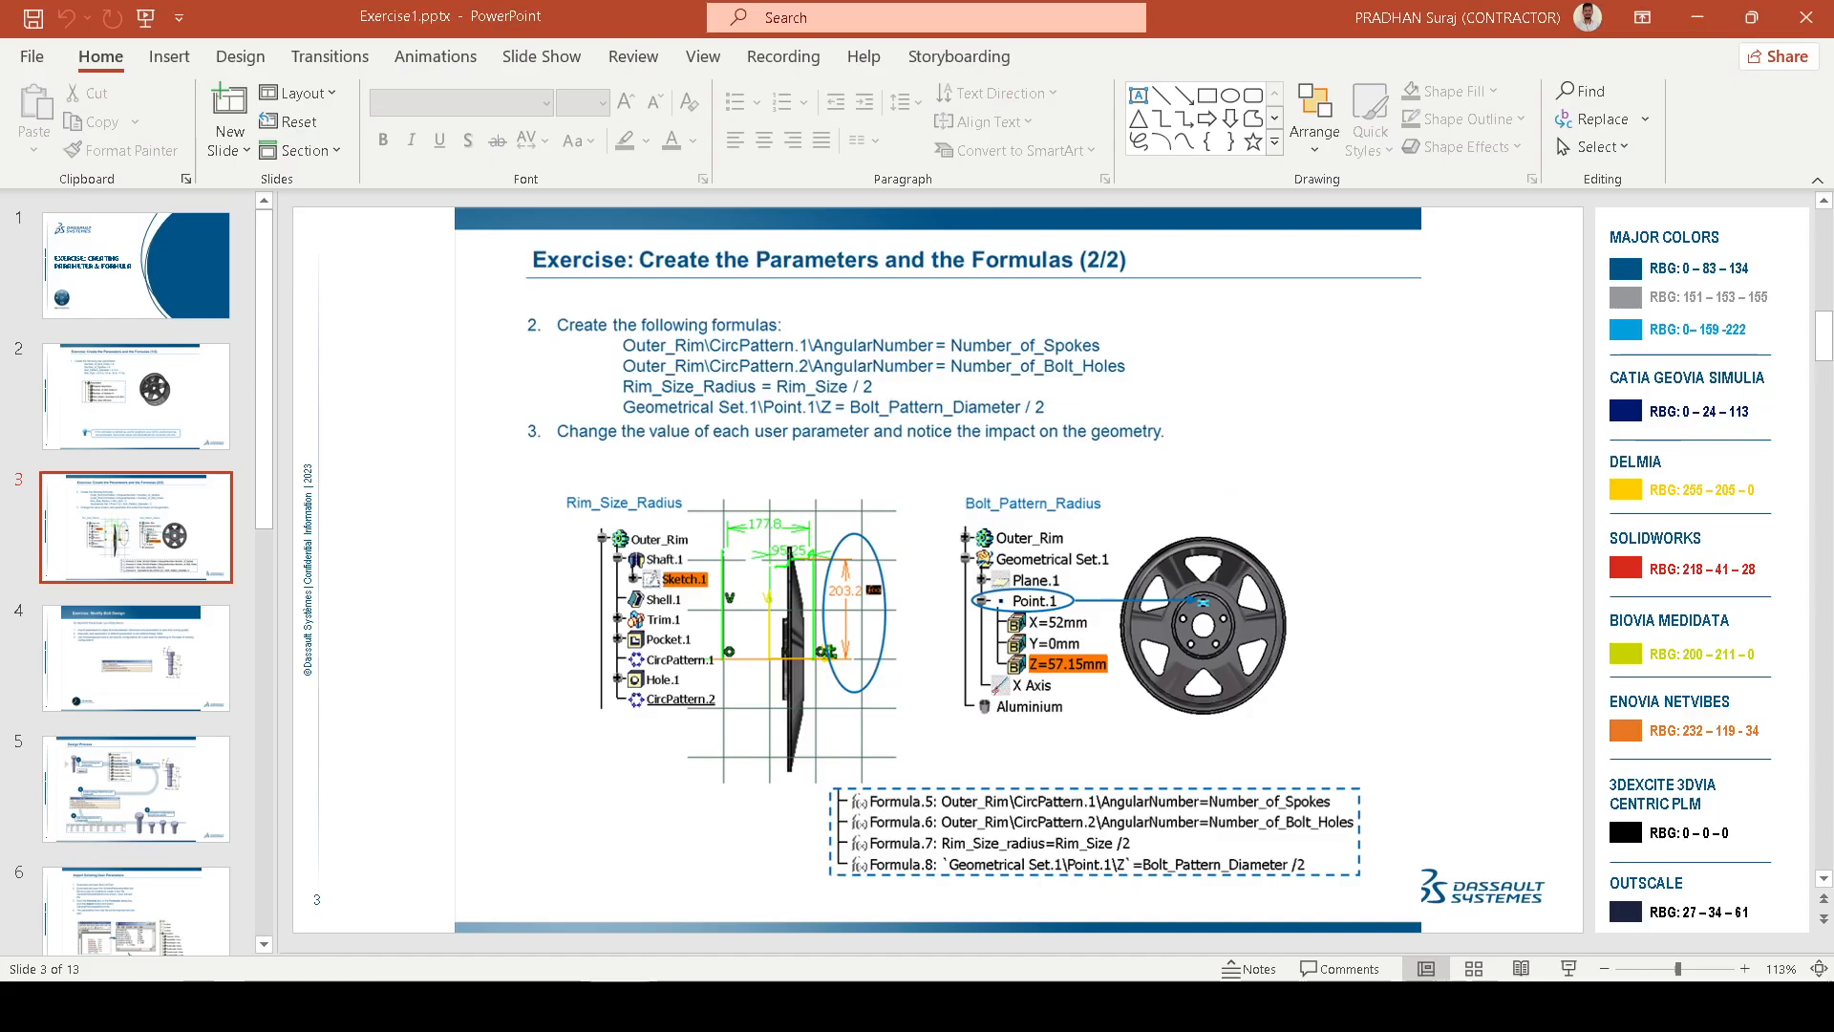
pyautogui.click(496, 1008)
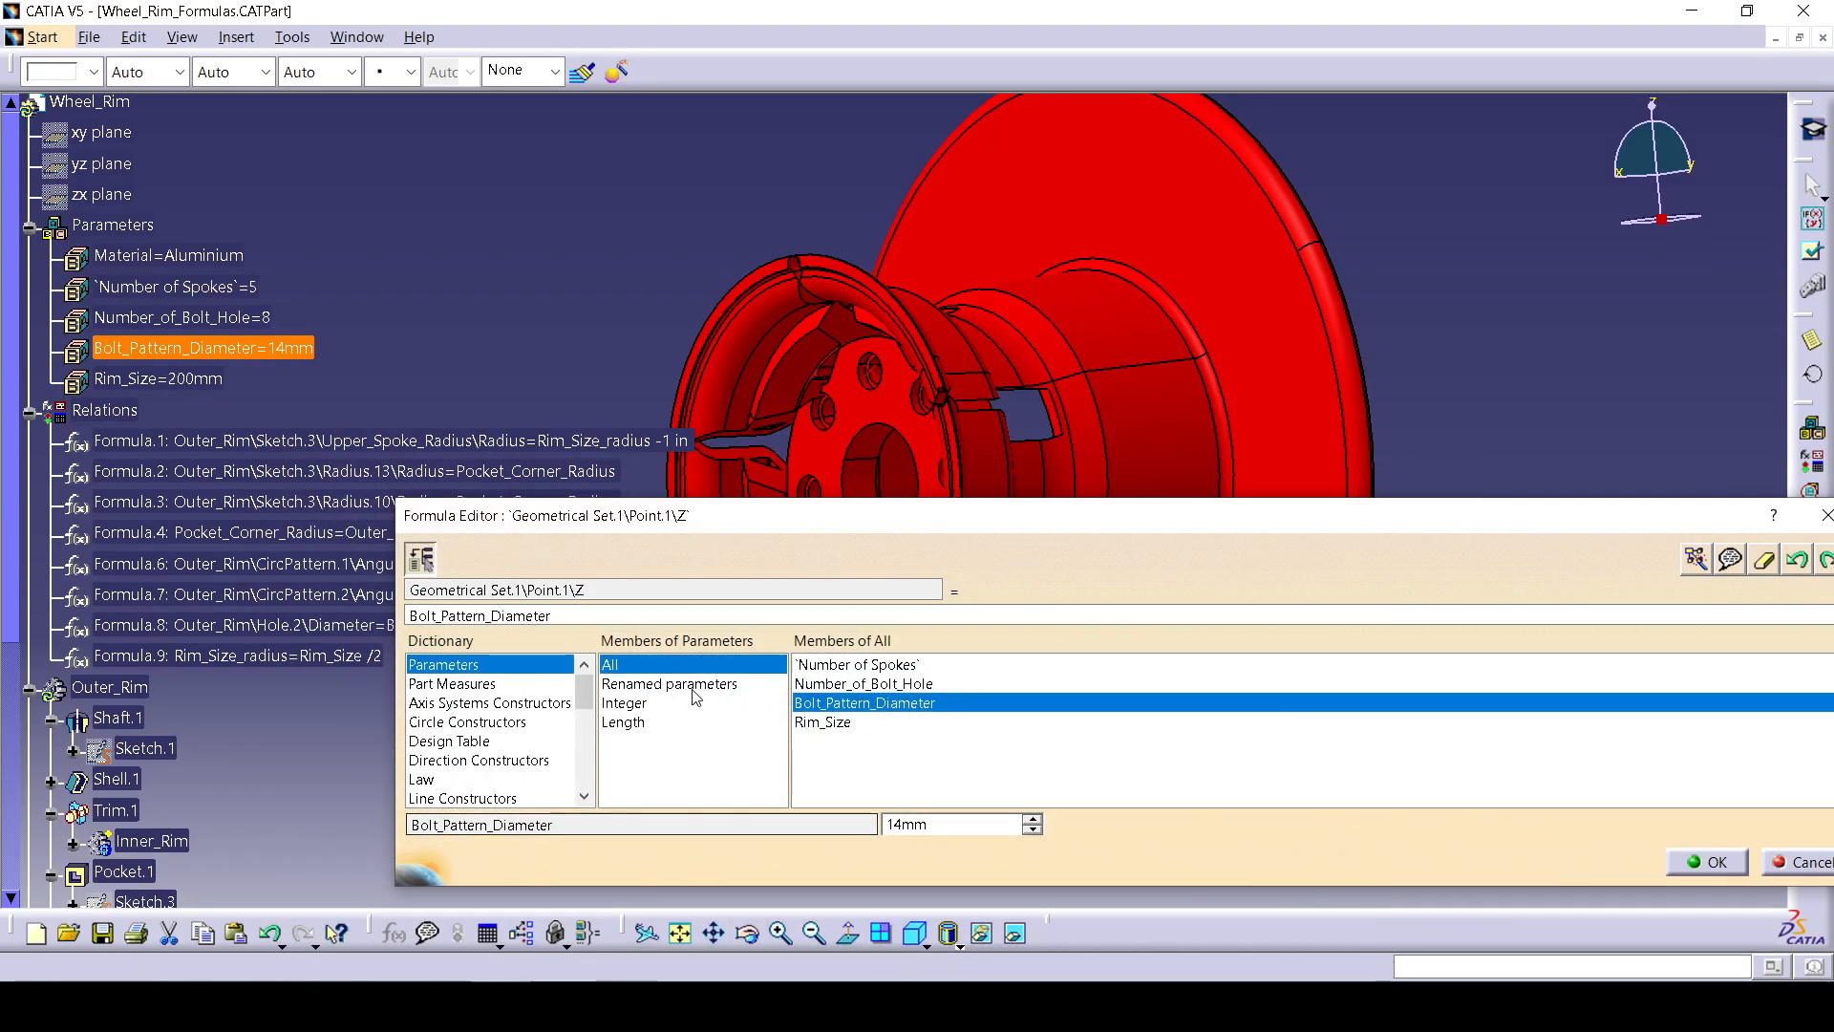
pyautogui.click(589, 613)
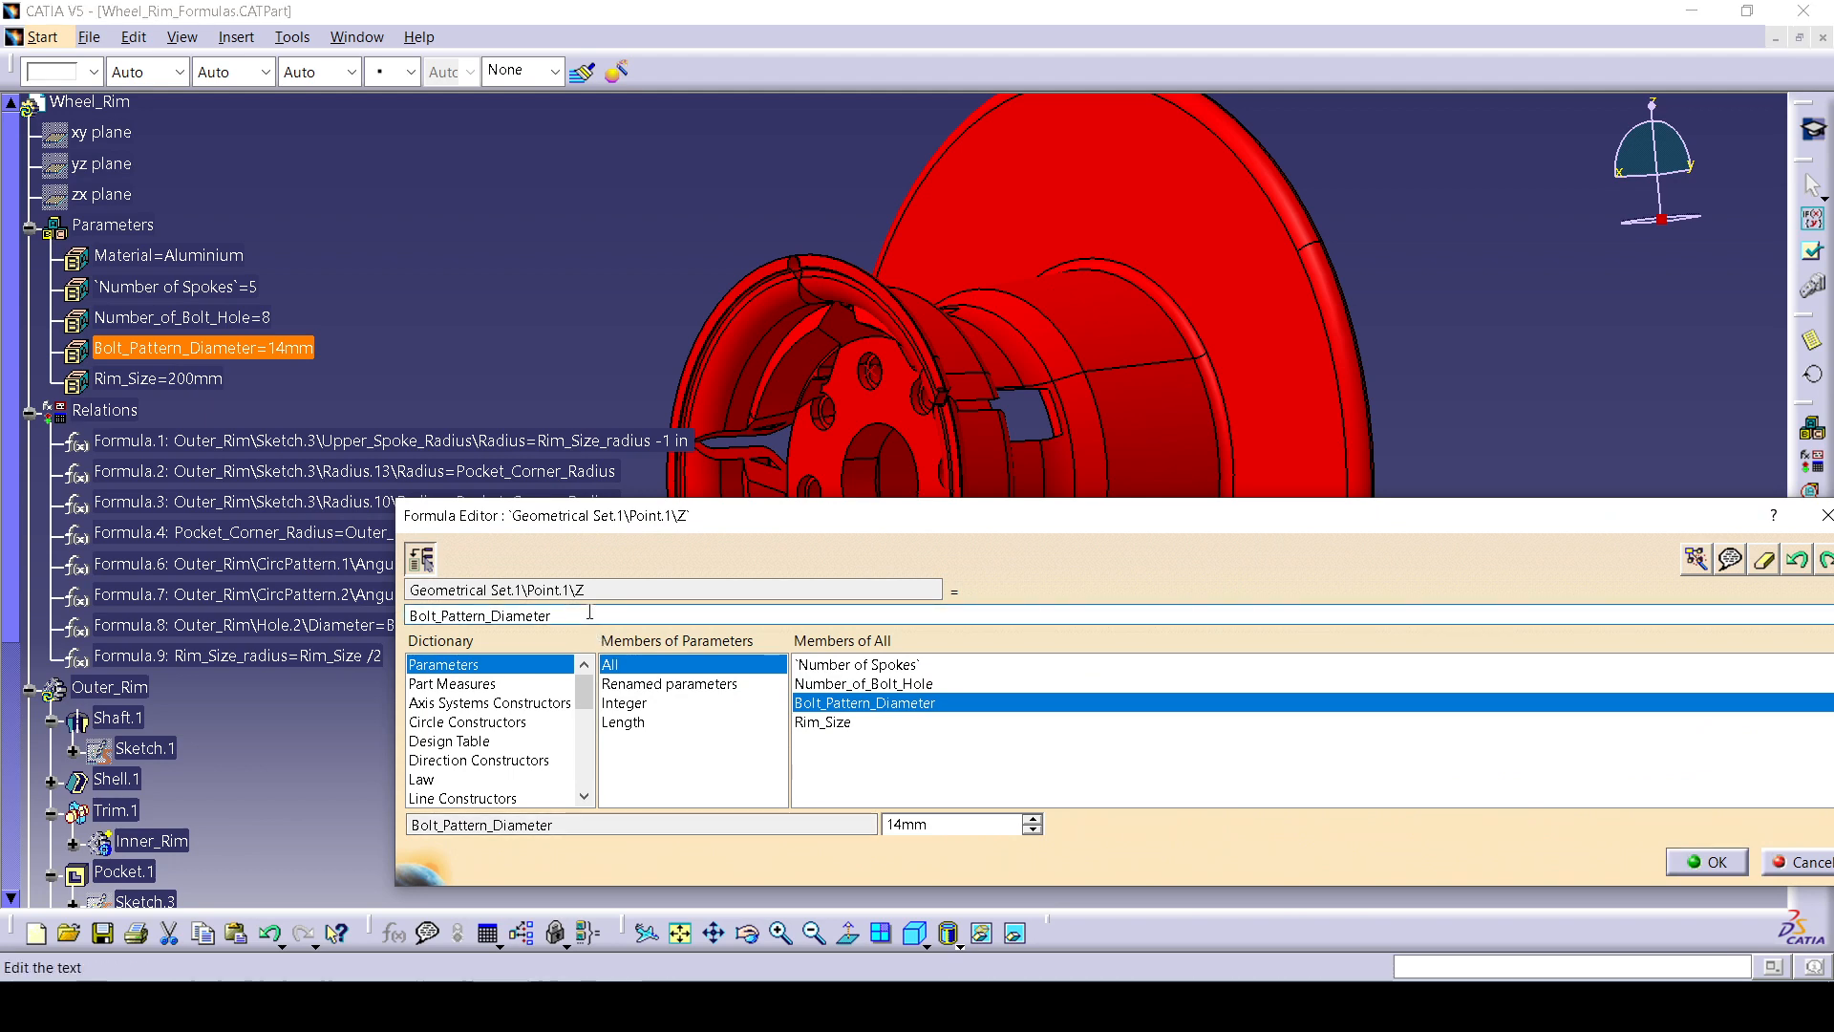
pyautogui.write('/2')
pyautogui.press('Return')
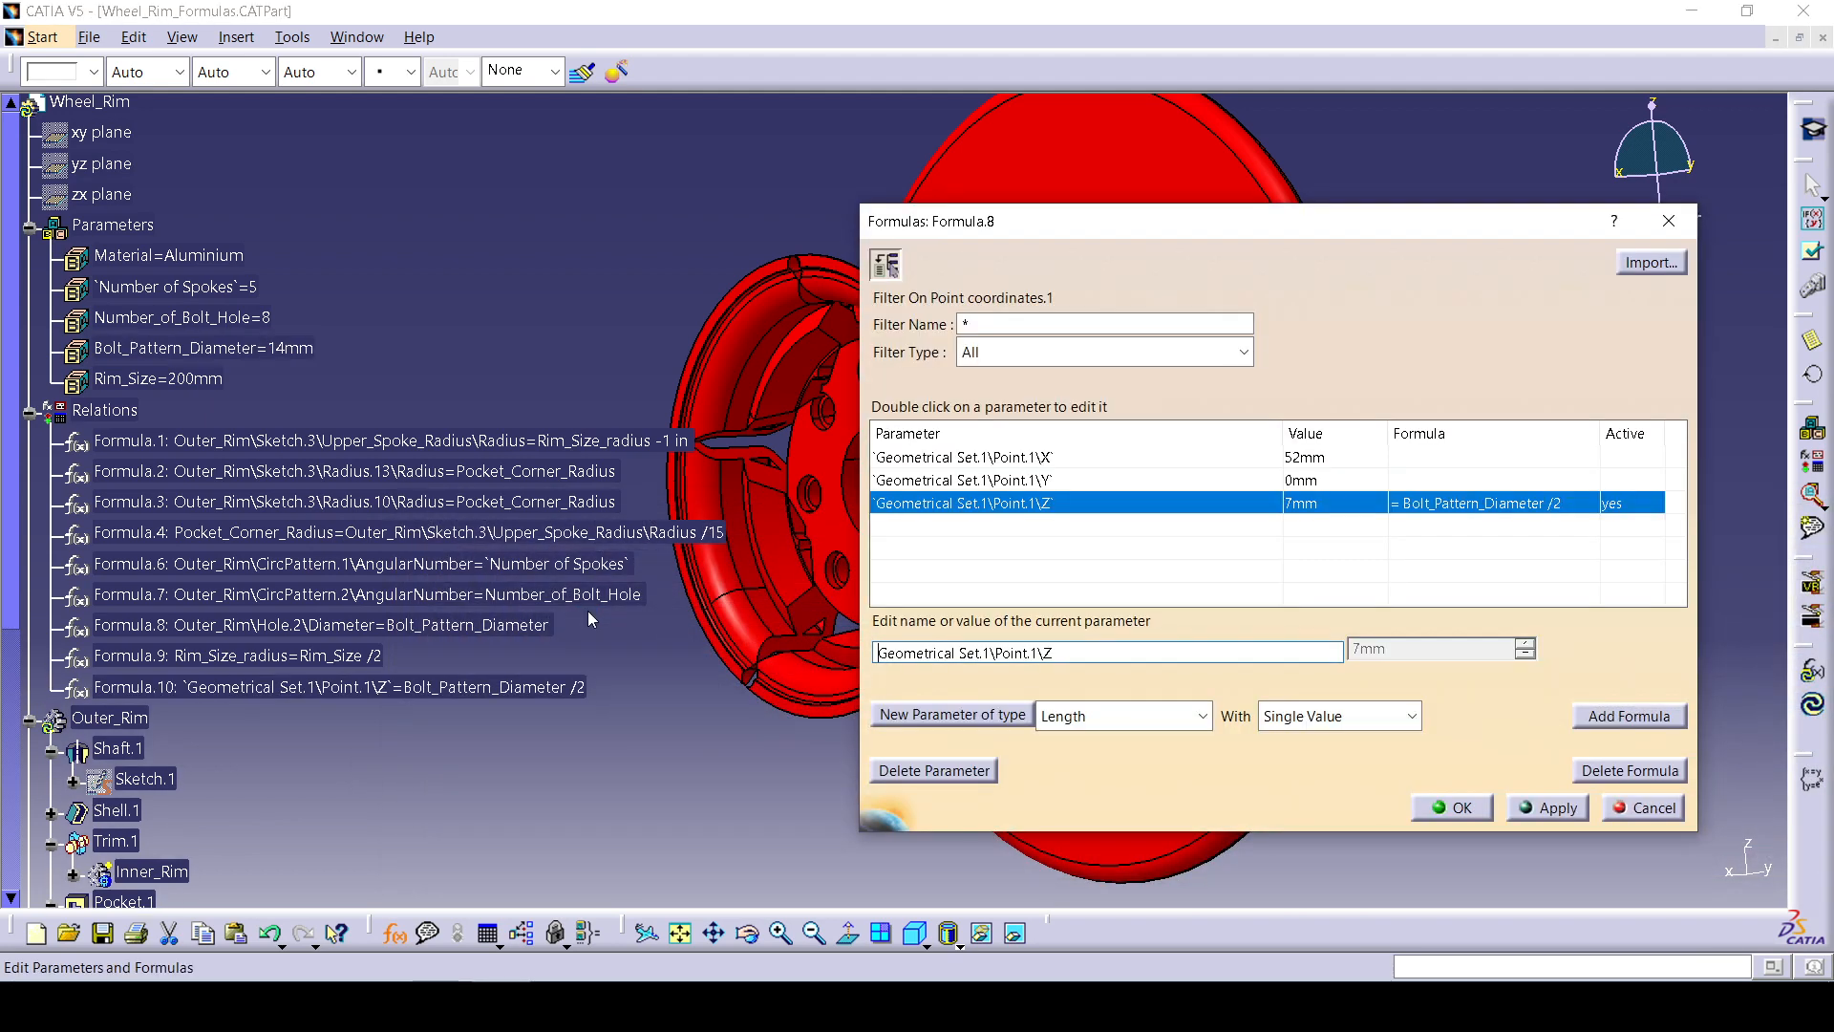
pyautogui.click(1472, 804)
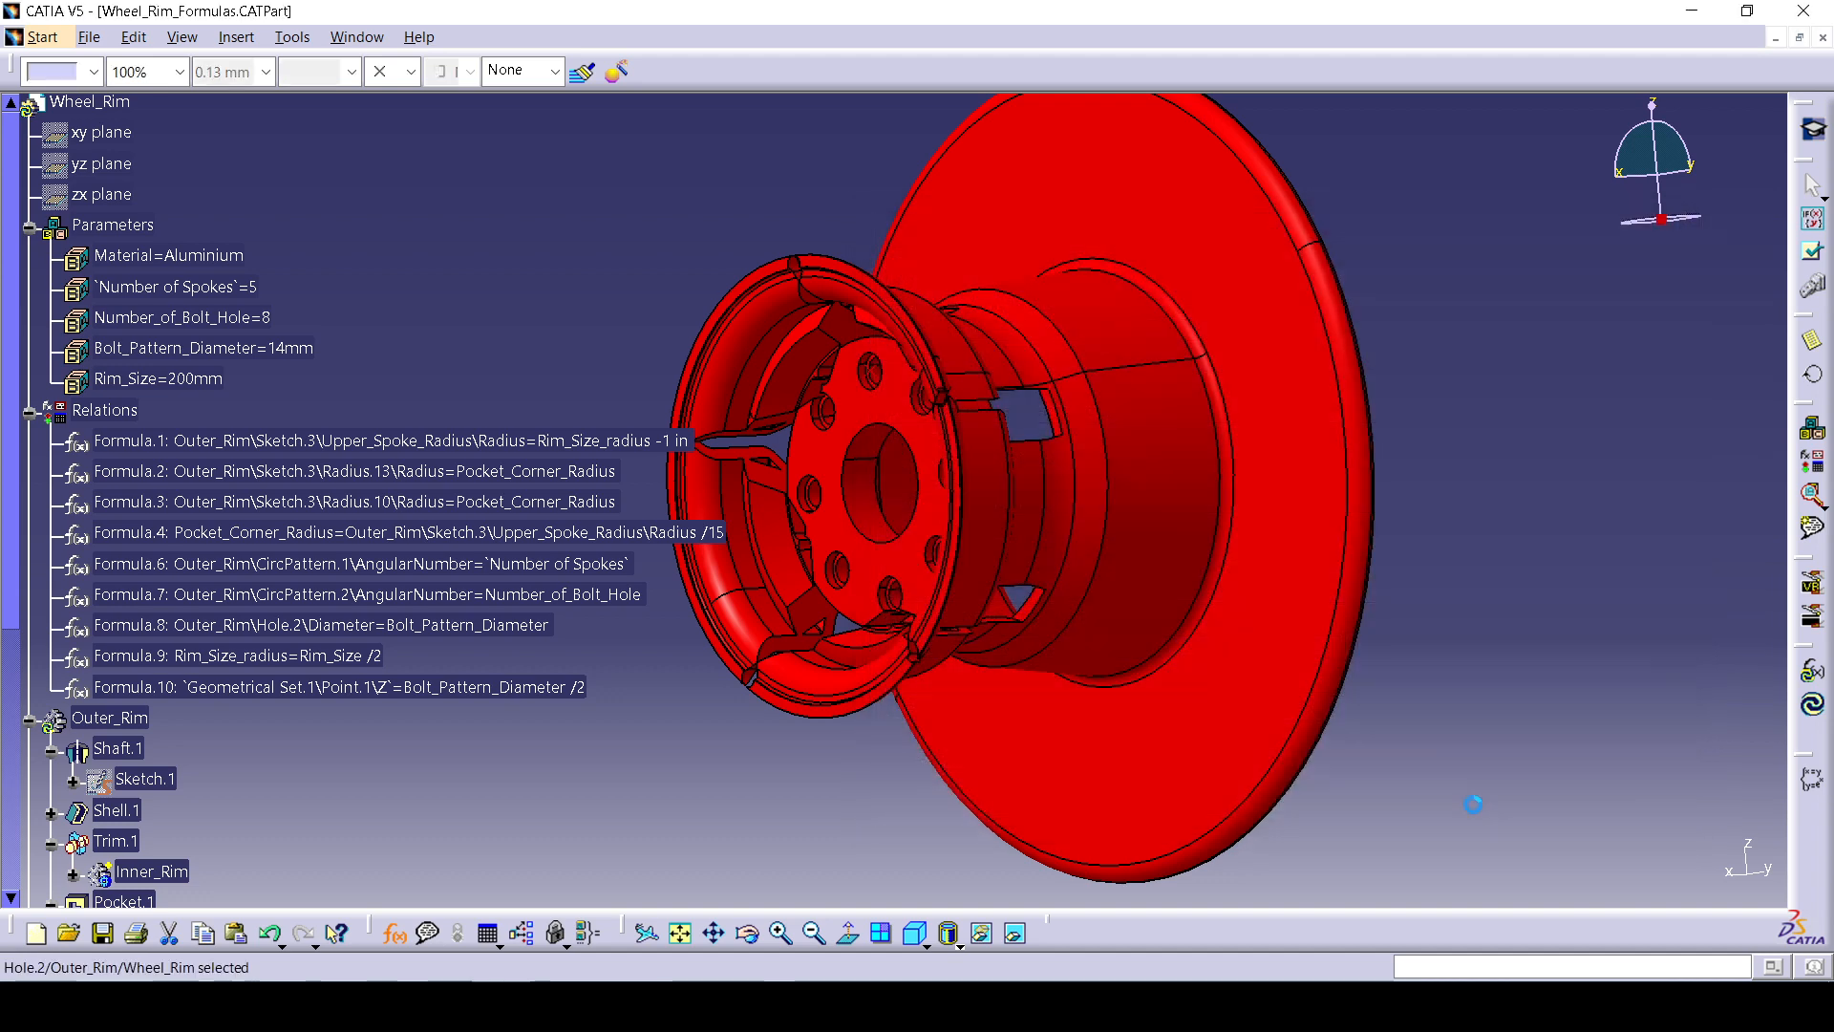
pyautogui.click(1717, 867)
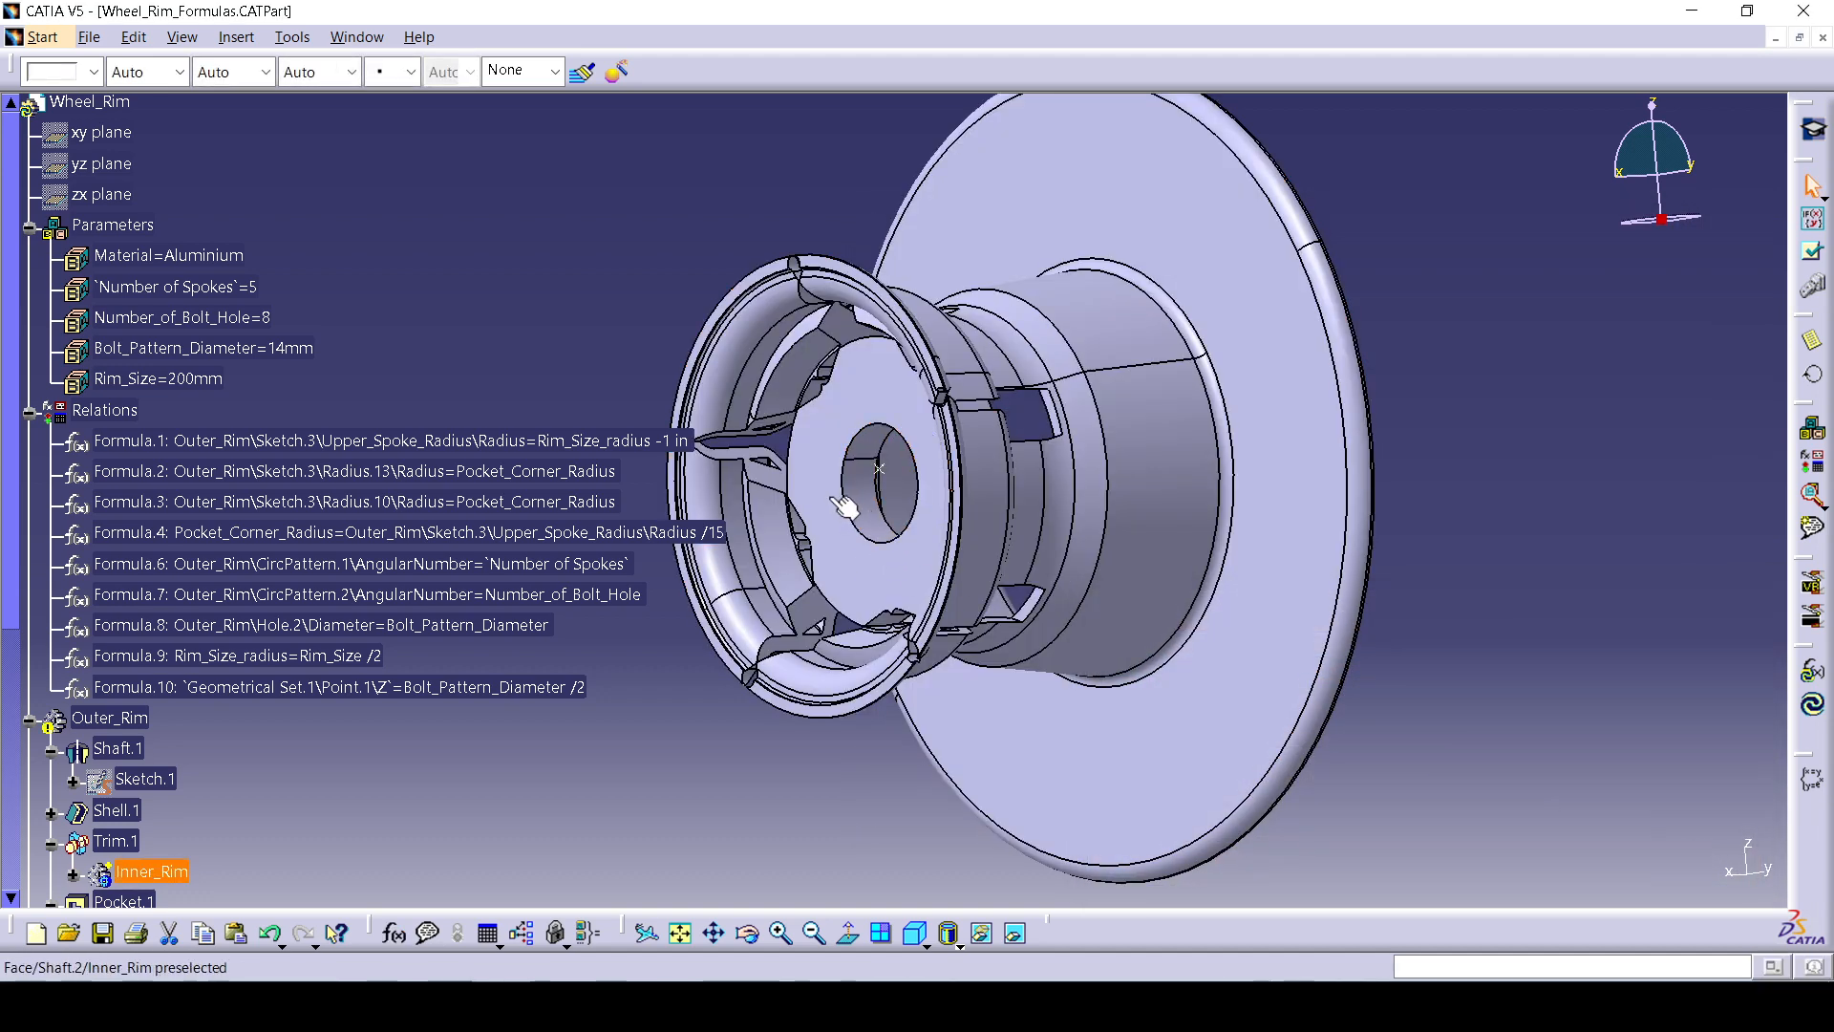
# Remove the 15 mm, 16 mm and 18 mm entries from the multiple-value list of the Rim_Size parameter.
pyautogui.moveTo(848, 507)
pyautogui.keyDown('ctrl'); pyautogui.mouseDown(button='middle')
pyautogui.moveTo(846, 539)
pyautogui.moveTo(879, 524)
pyautogui.mouseUp(button='middle'); pyautogui.keyUp('ctrl')
pyautogui.click(203, 380)
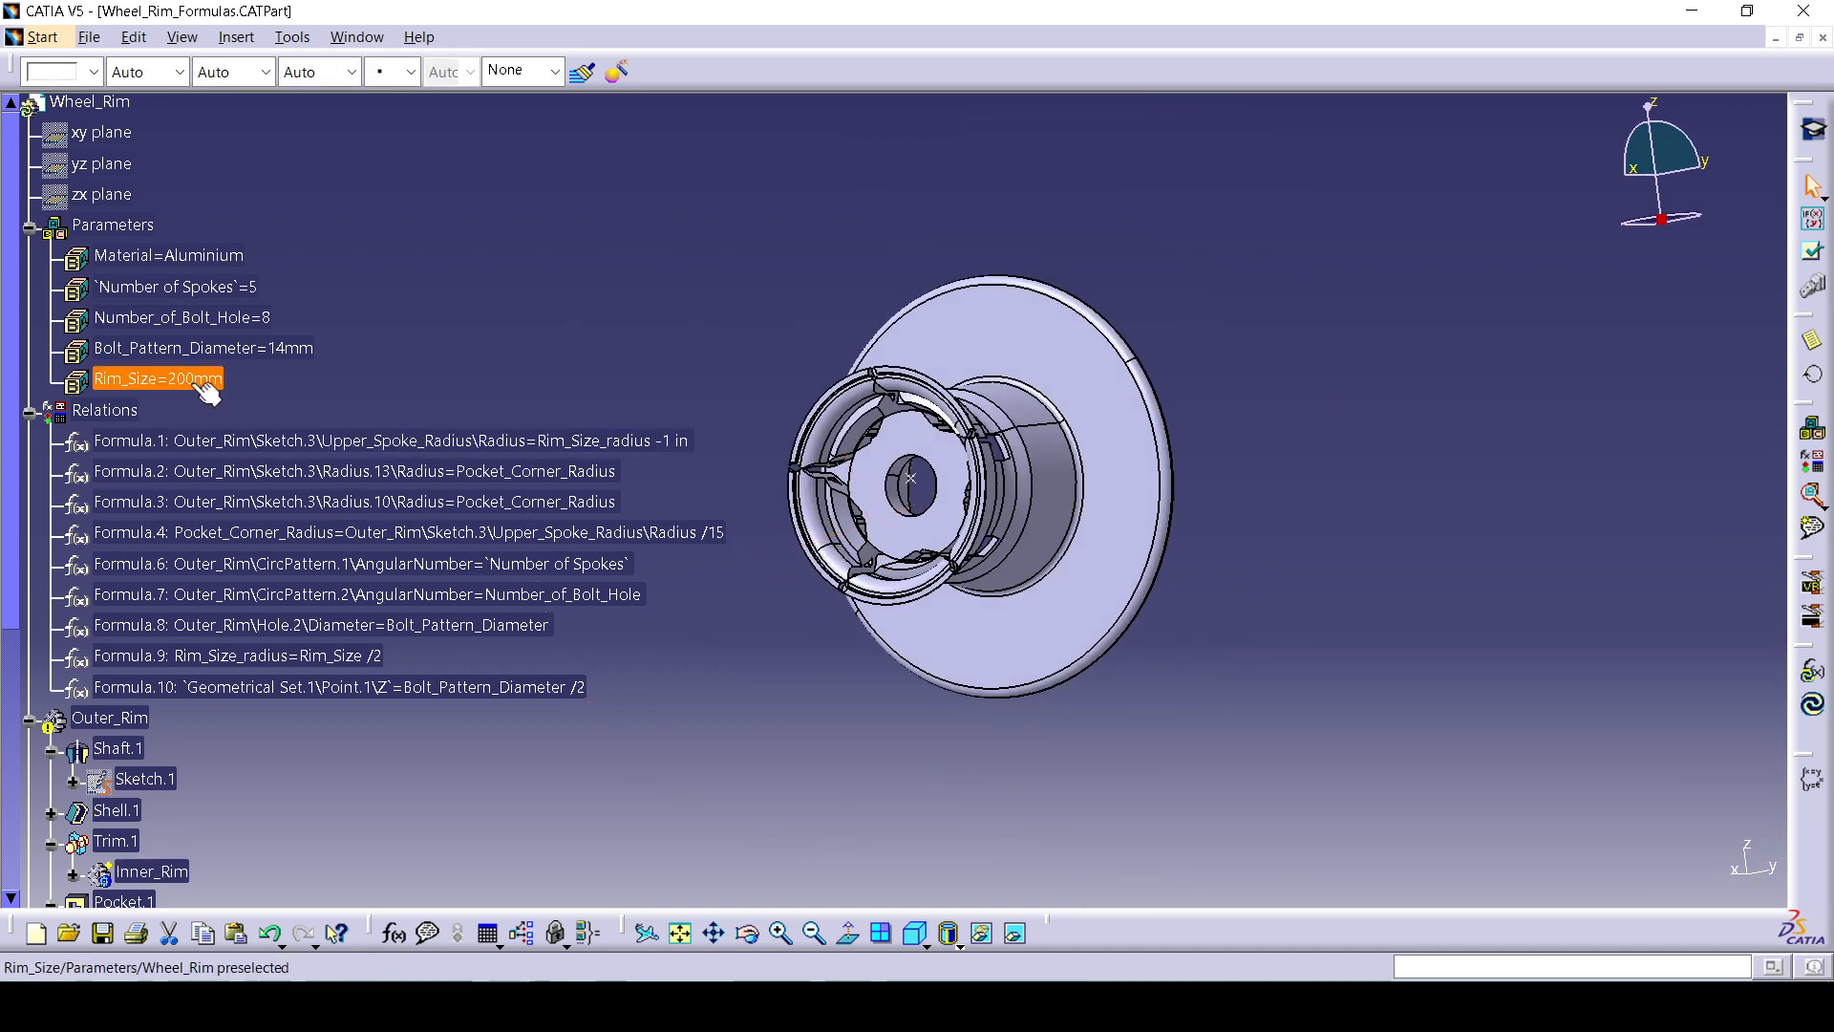
pyautogui.rightClick(204, 380)
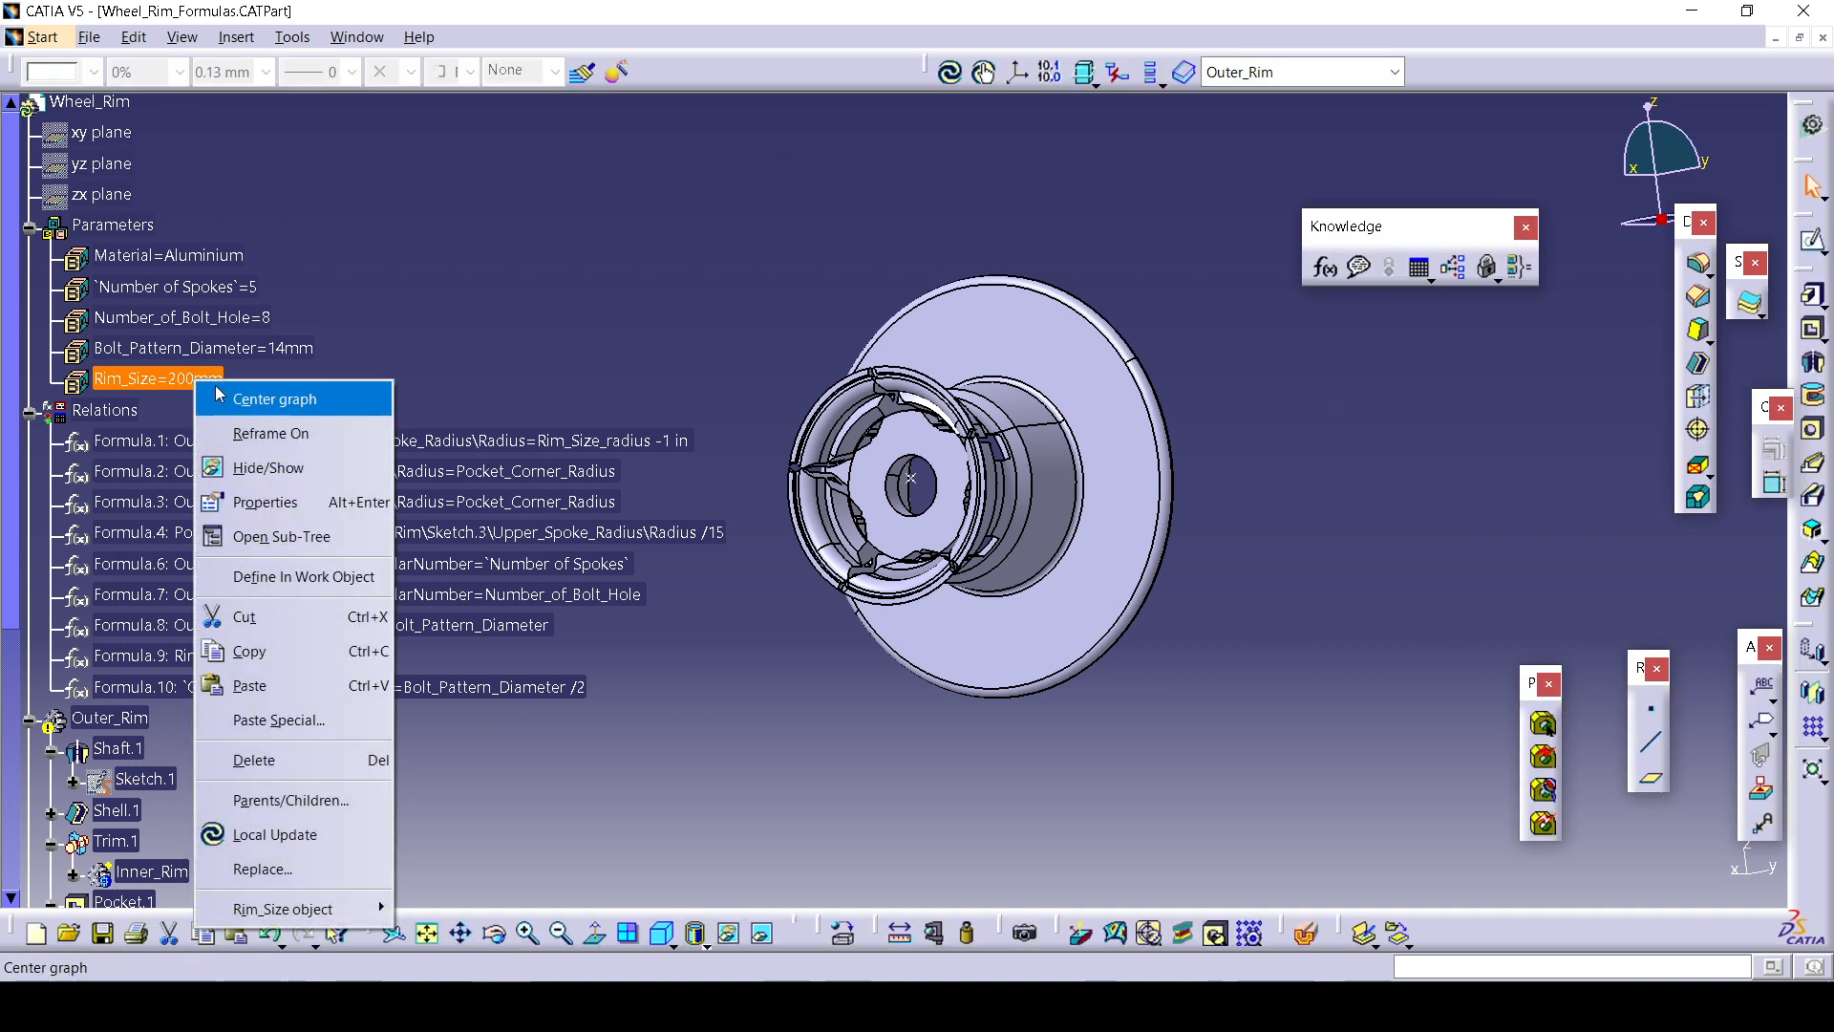
pyautogui.click(229, 397)
pyautogui.doubleClick(198, 492)
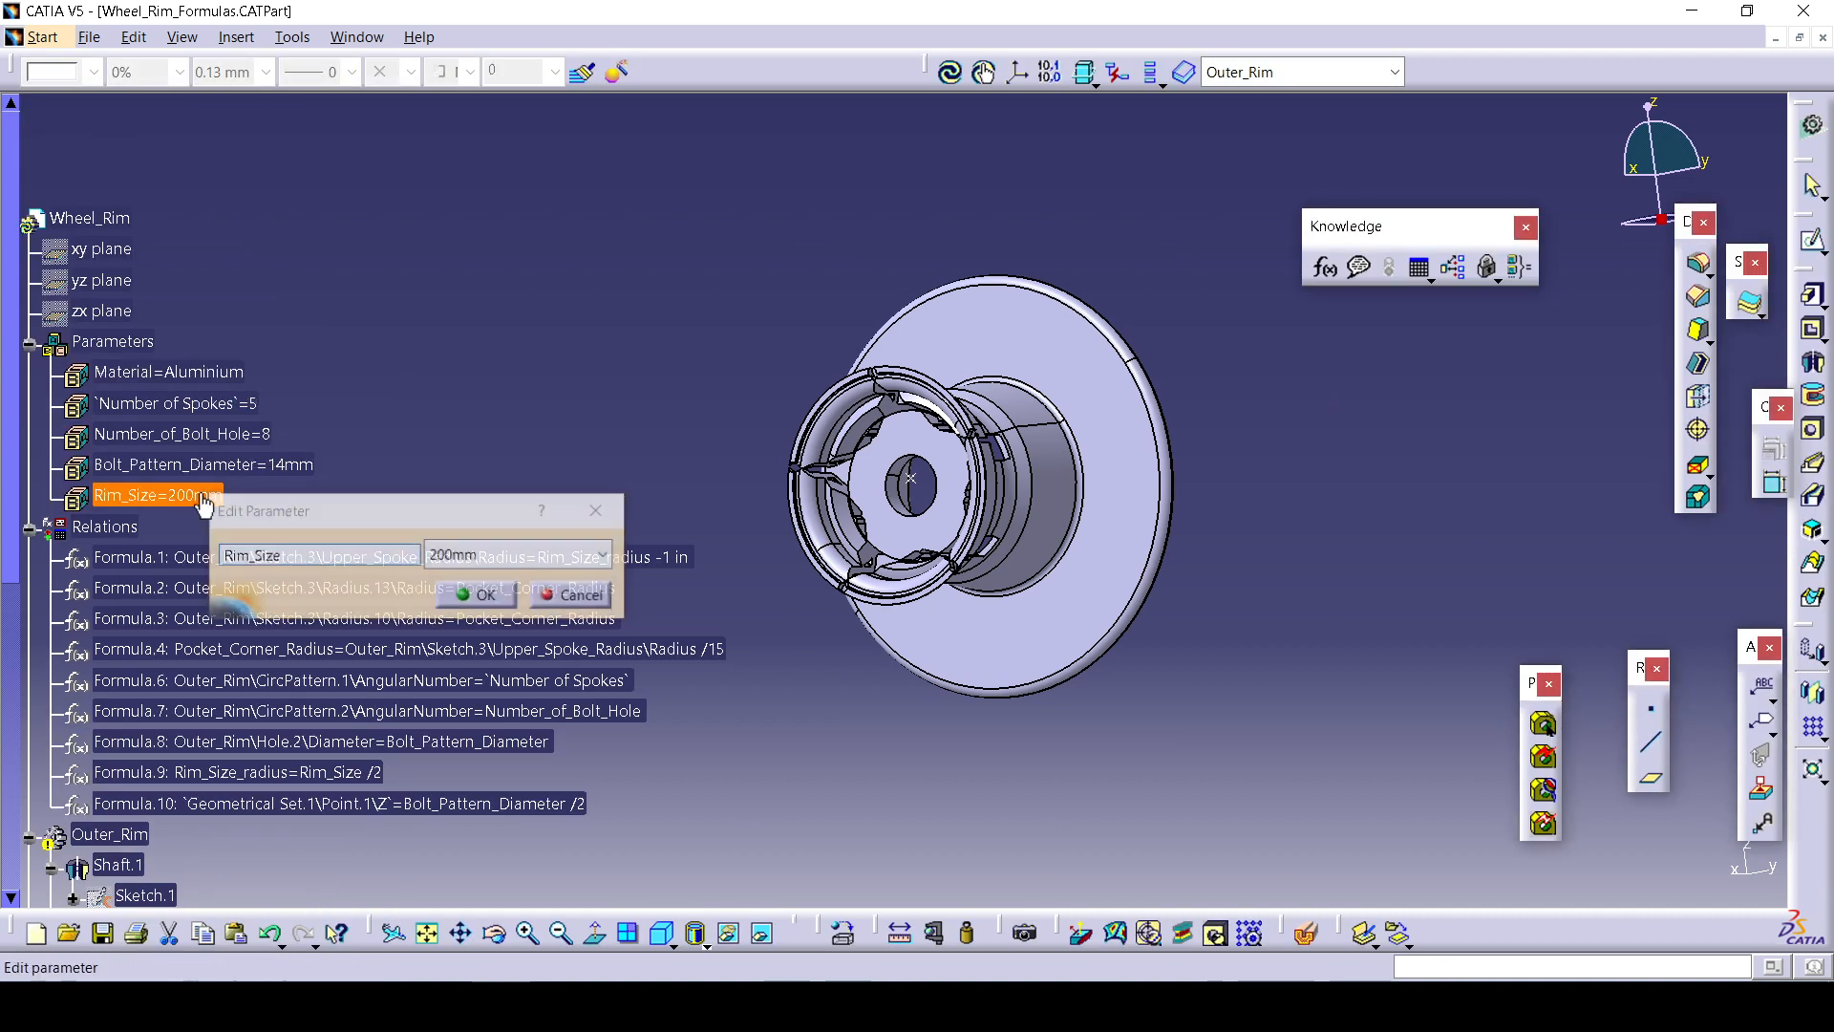
pyautogui.click(605, 554)
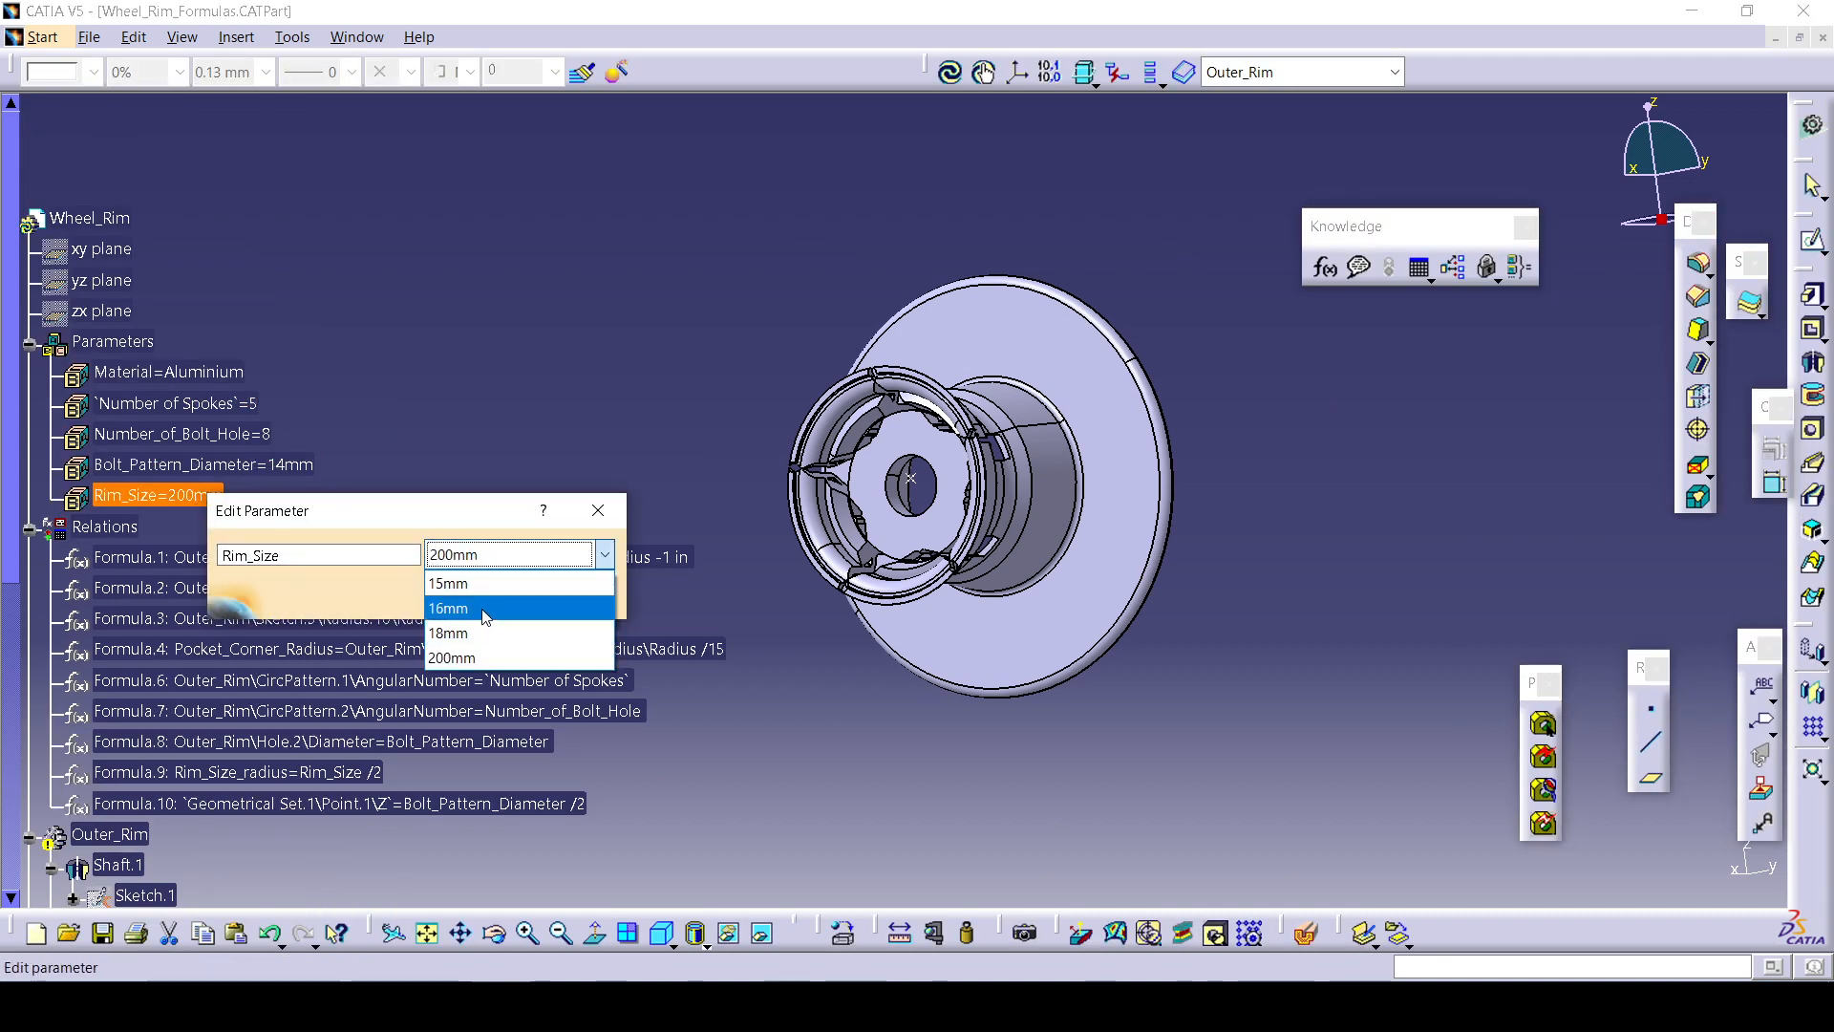
pyautogui.click(479, 560)
pyautogui.rightClick(475, 560)
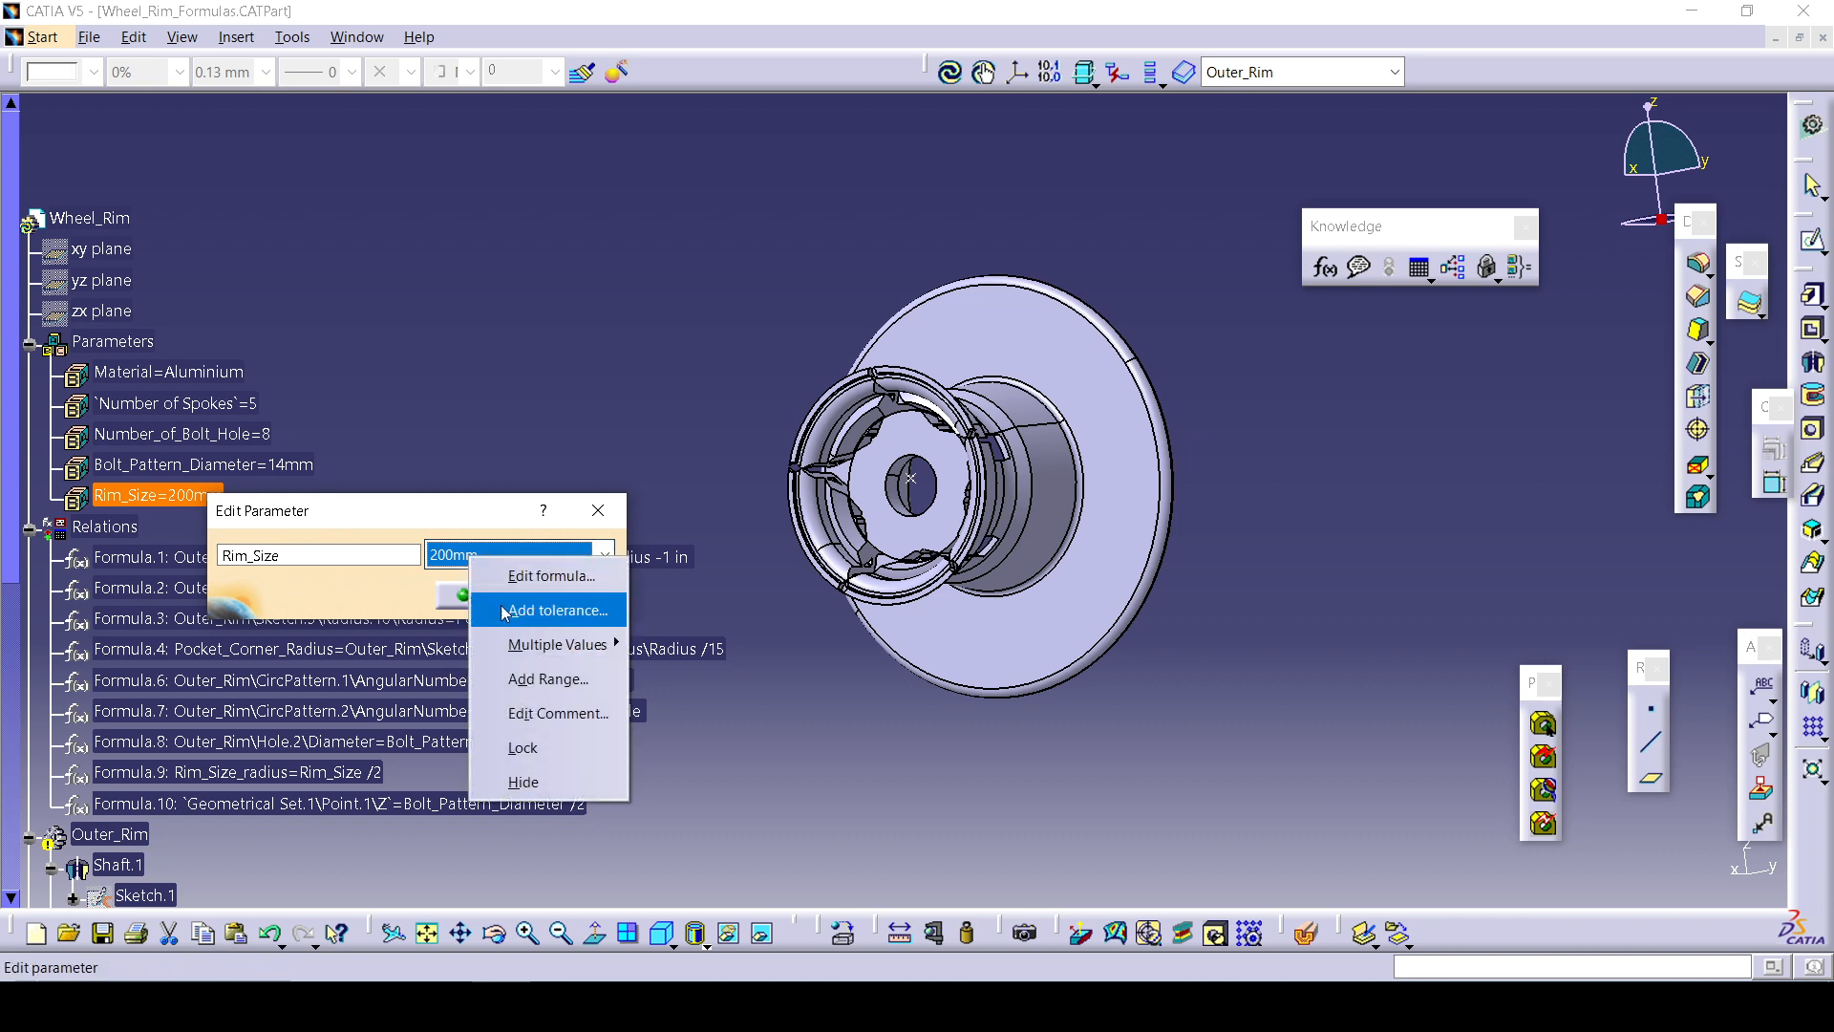
pyautogui.moveTo(574, 643)
pyautogui.click(686, 655)
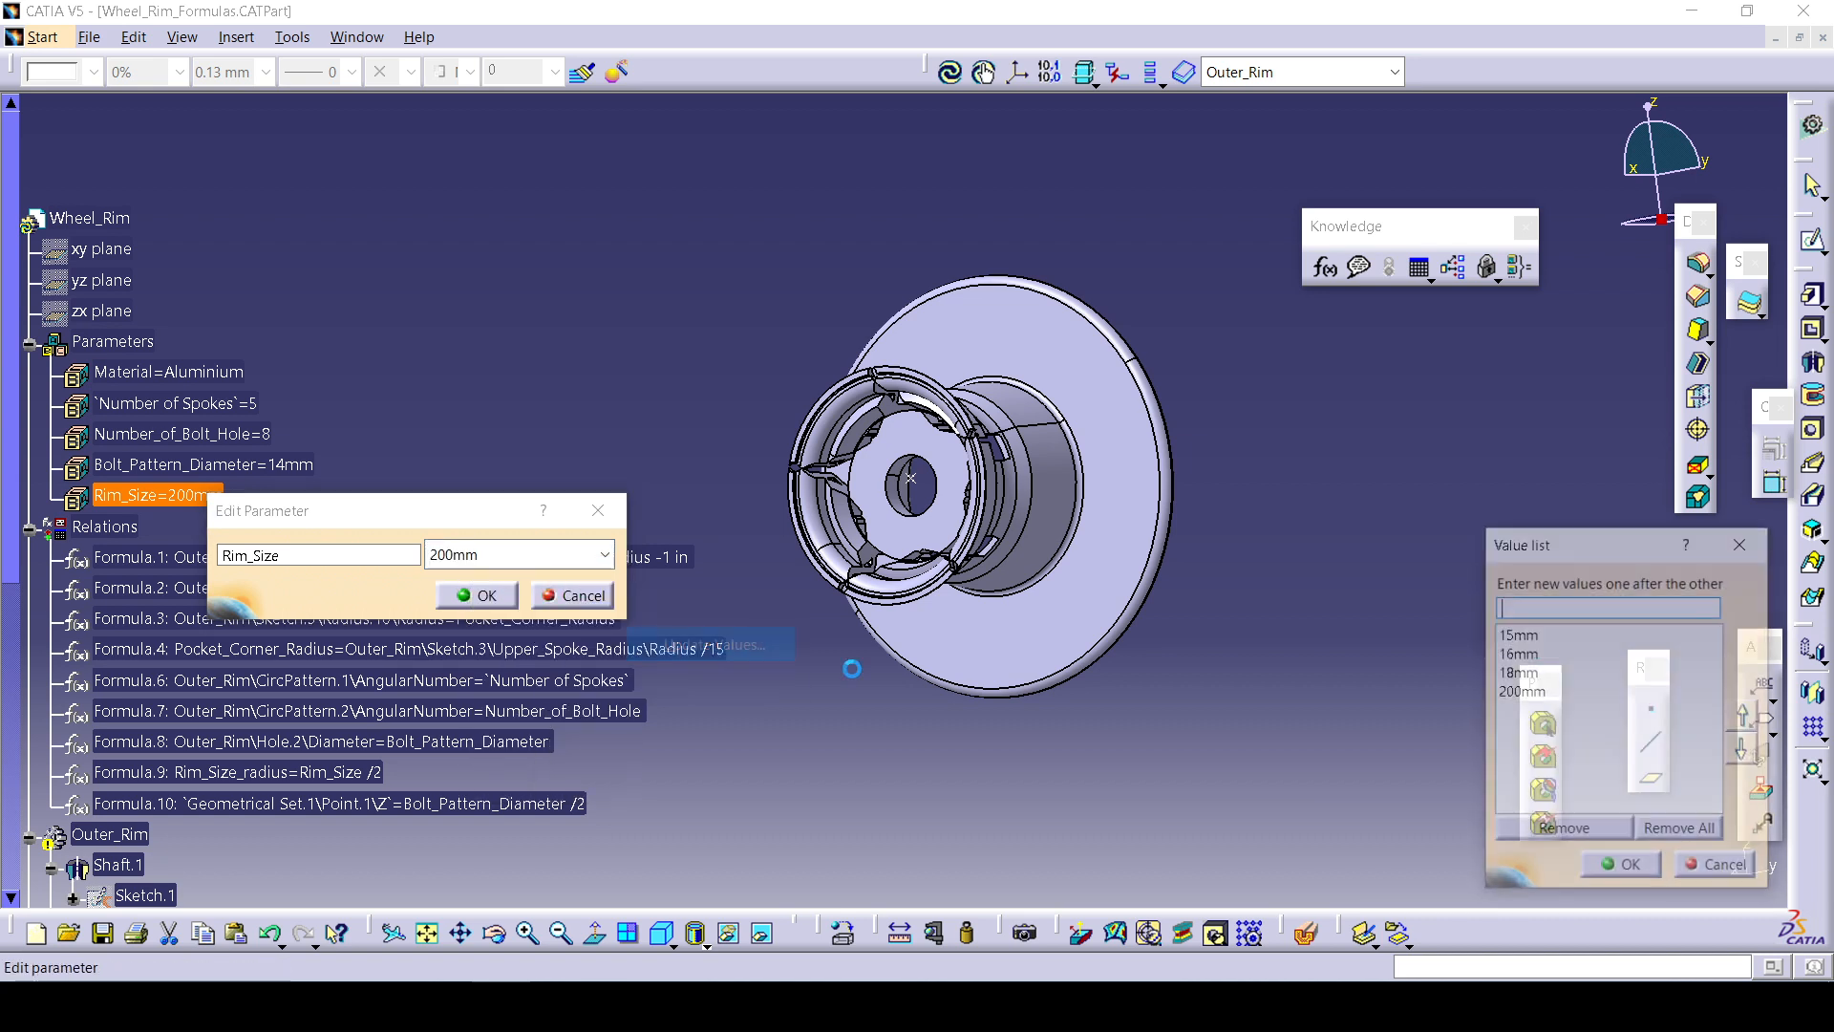
pyautogui.click(1545, 671)
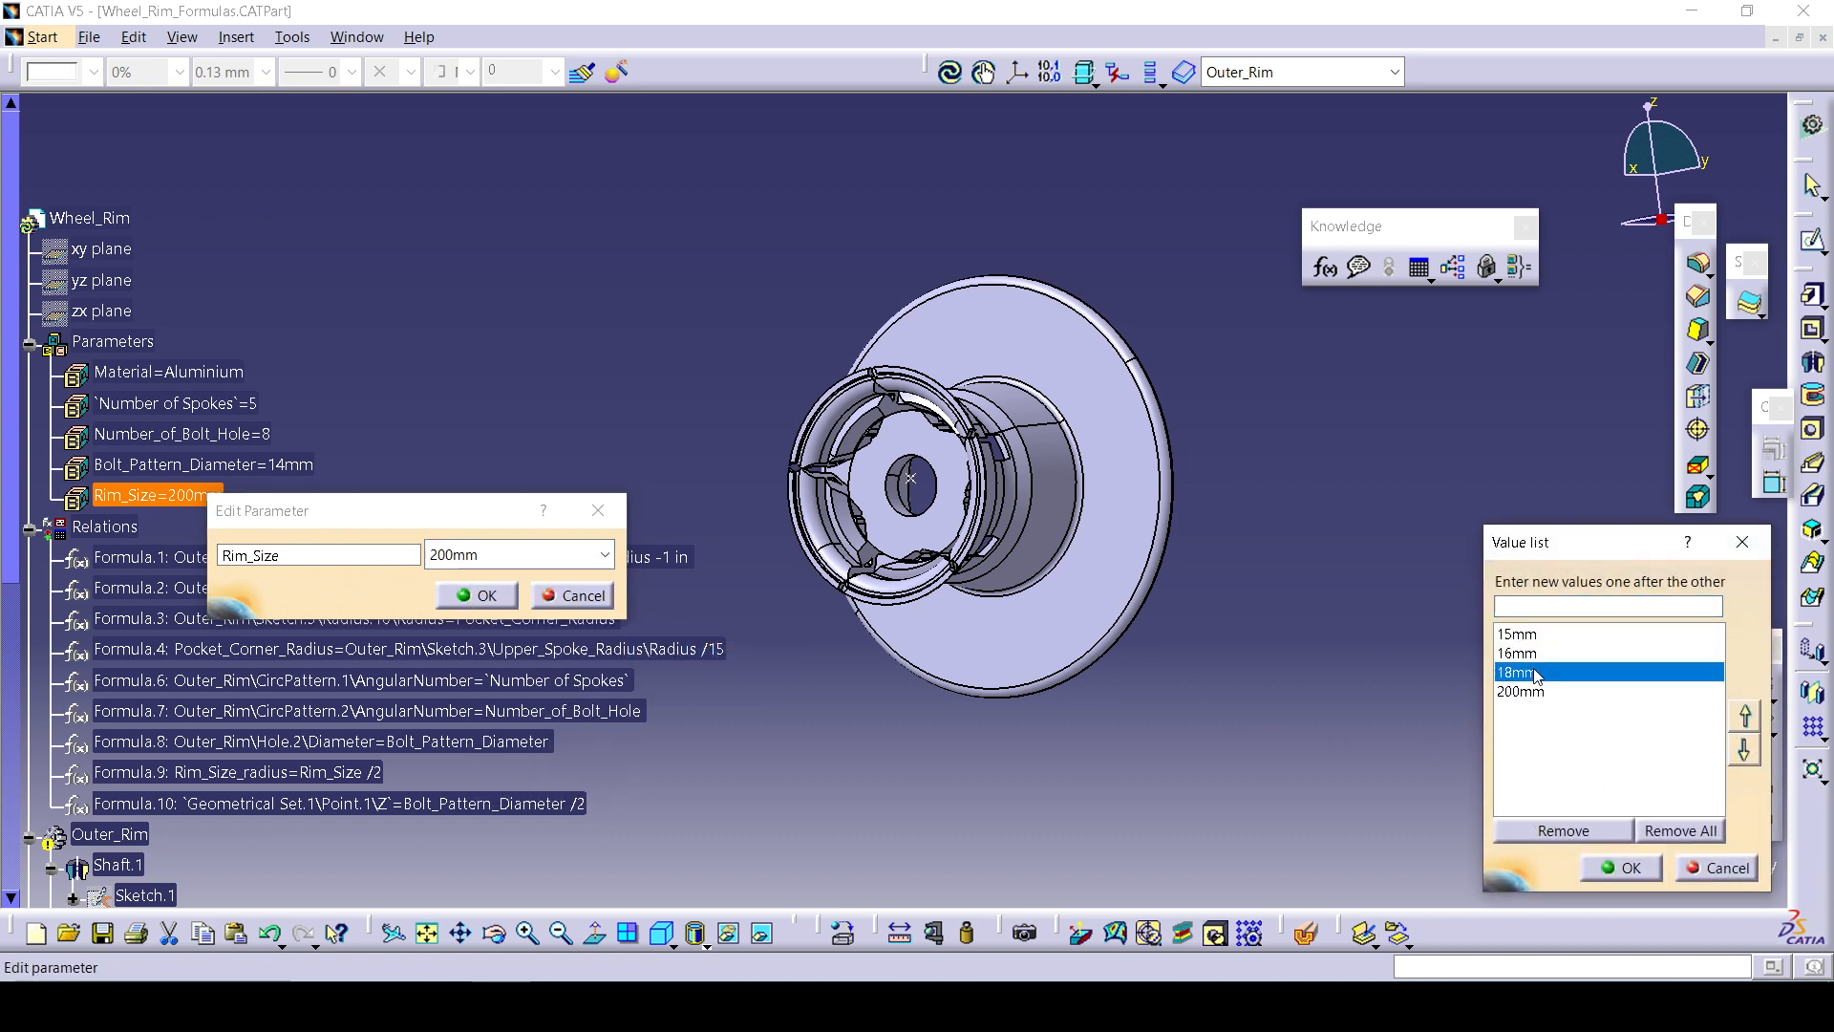
pyautogui.click(1603, 832)
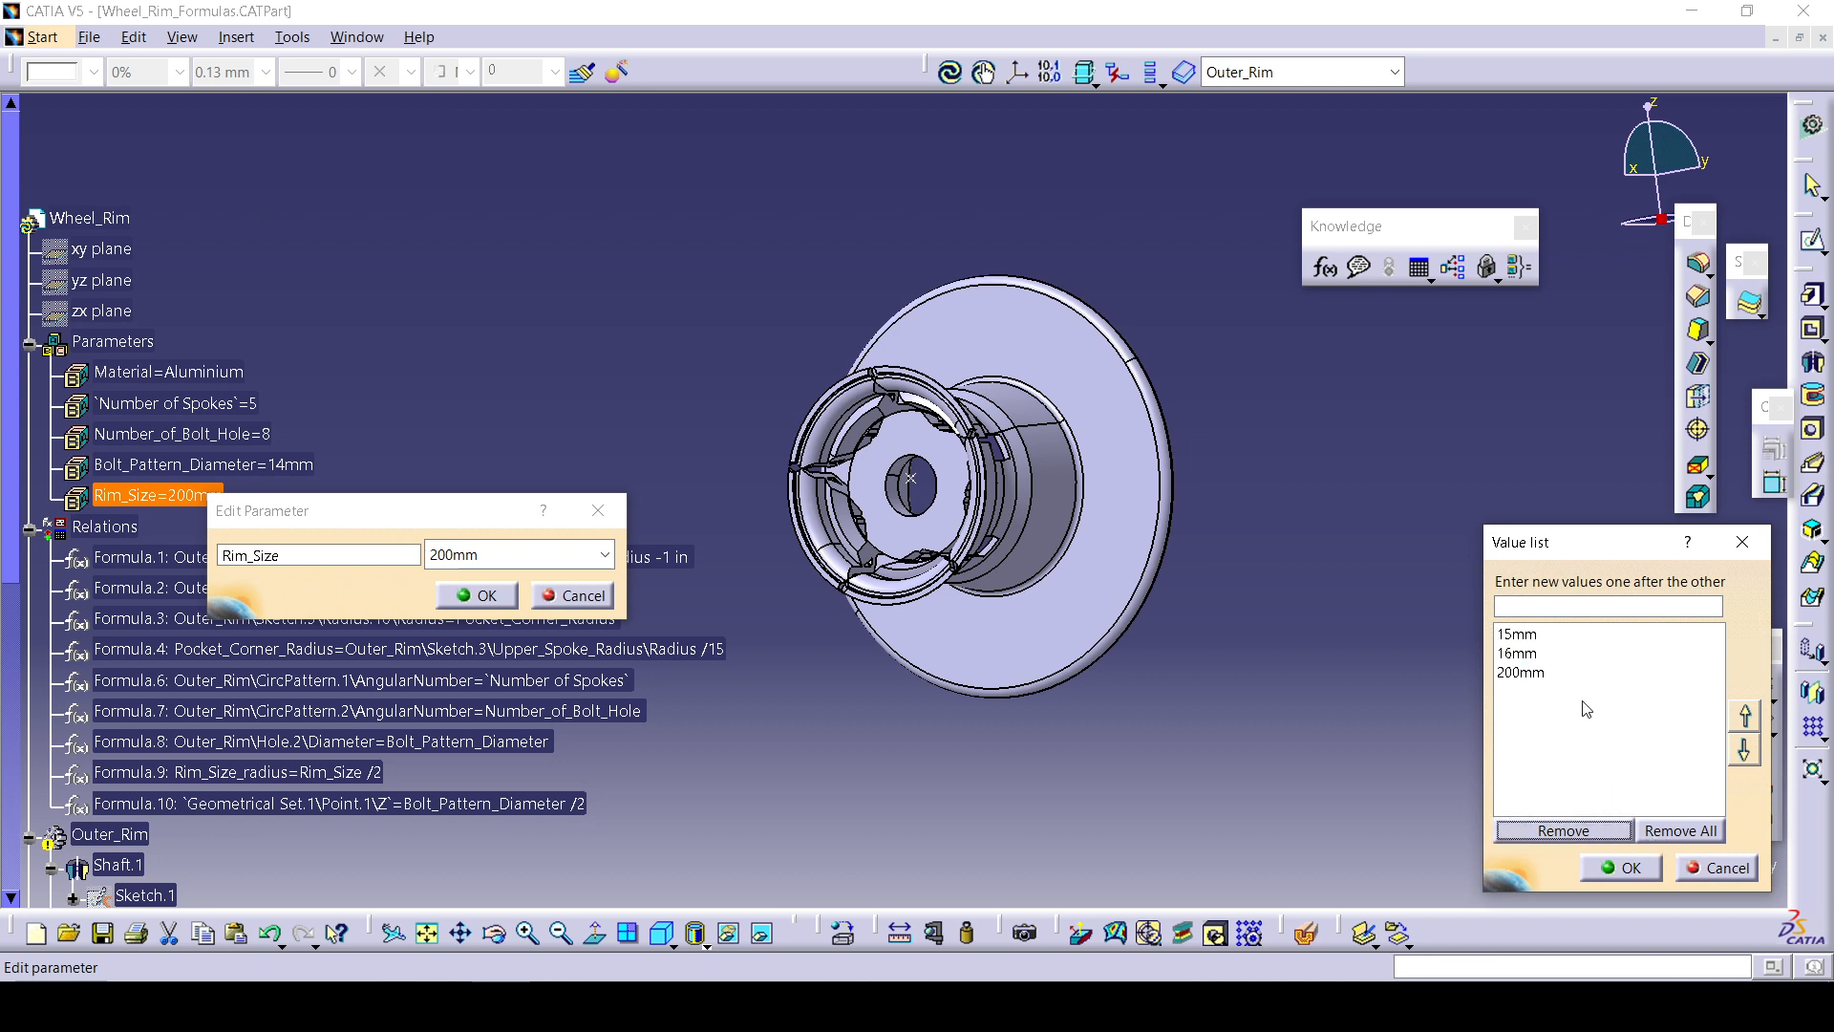
pyautogui.click(1528, 652)
pyautogui.click(1547, 831)
pyautogui.click(1553, 832)
# Add 150 mm to the Rim_Size value list and set the parameter to 150 mm.
pyautogui.click(1549, 606)
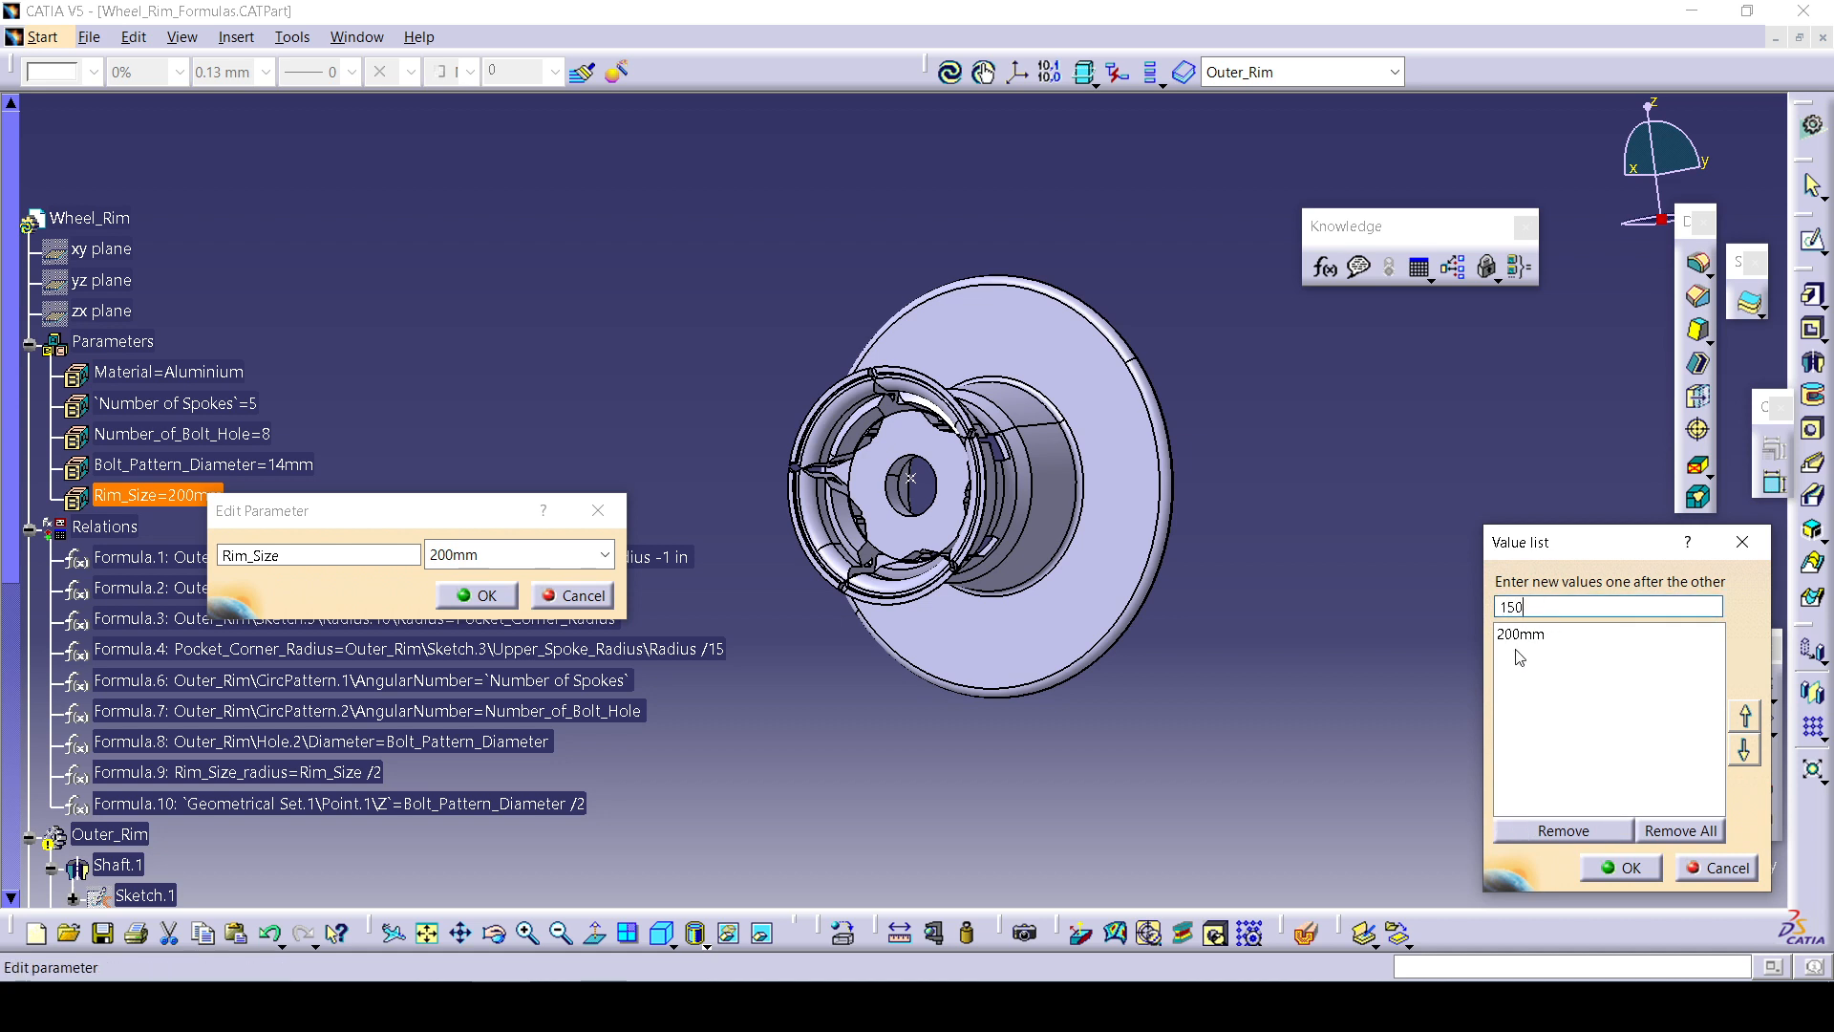
pyautogui.click(1622, 867)
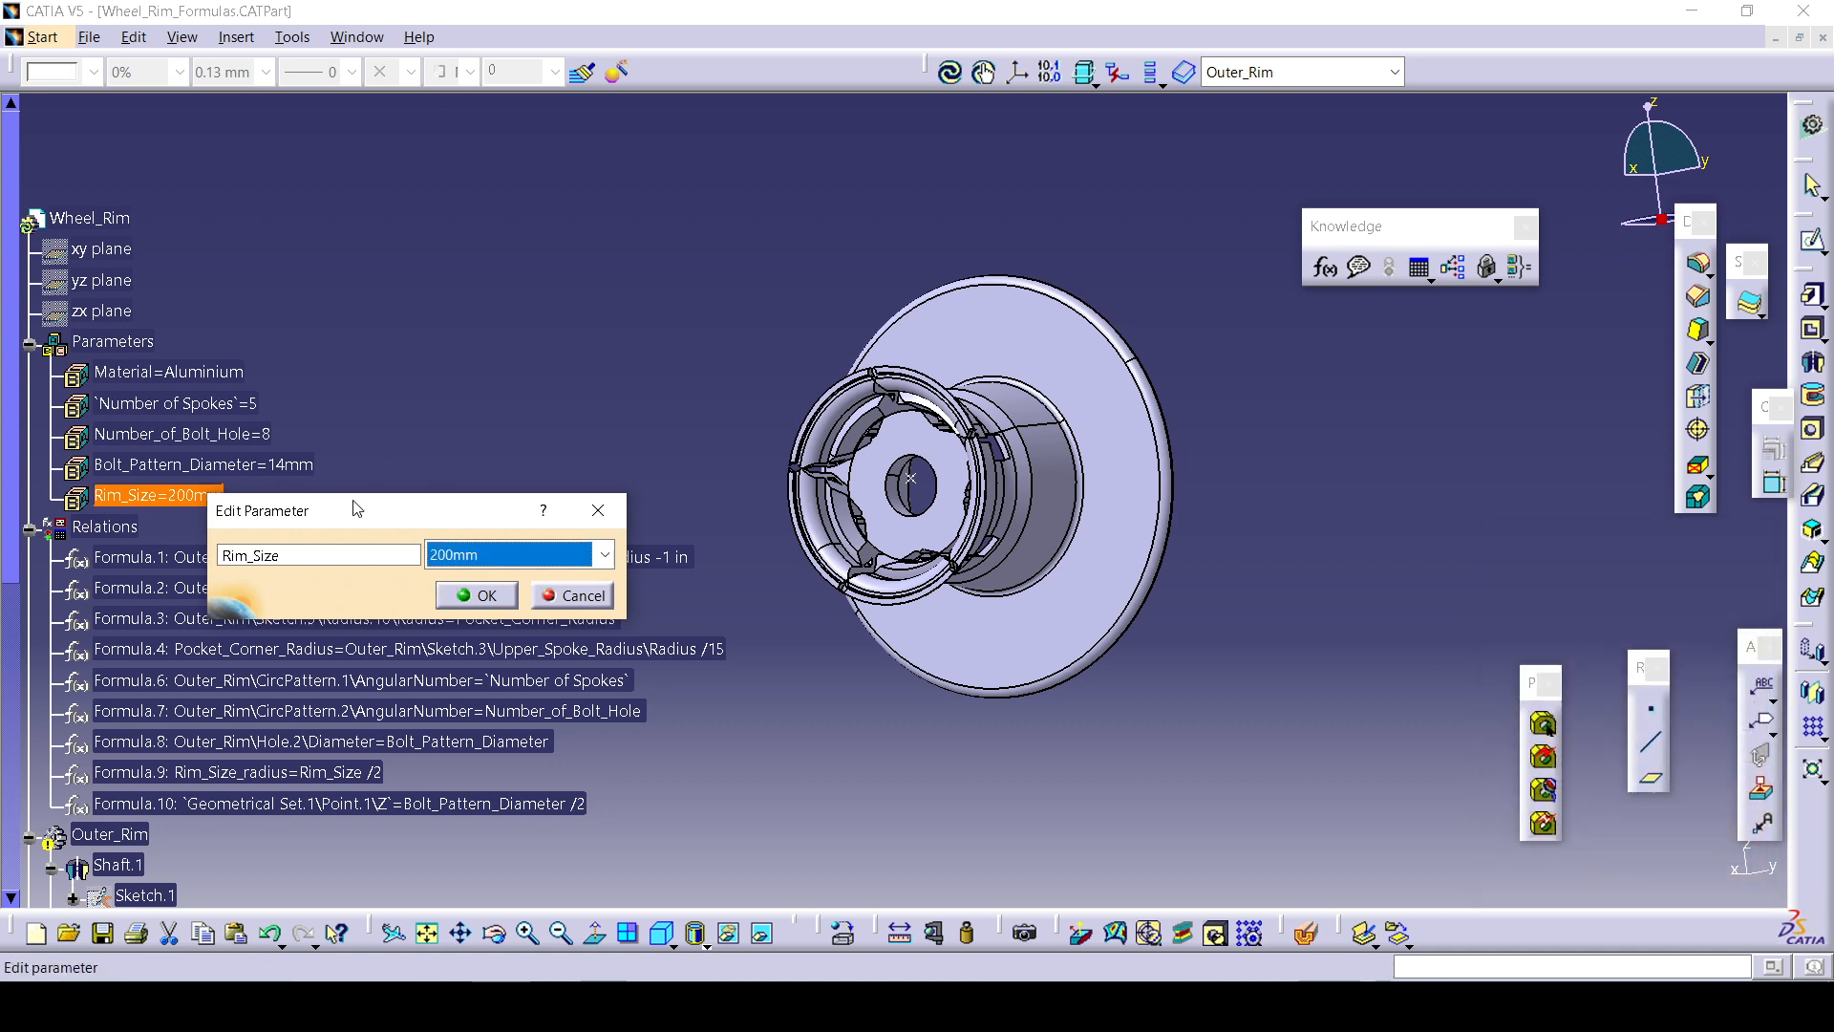
pyautogui.click(605, 555)
pyautogui.click(487, 609)
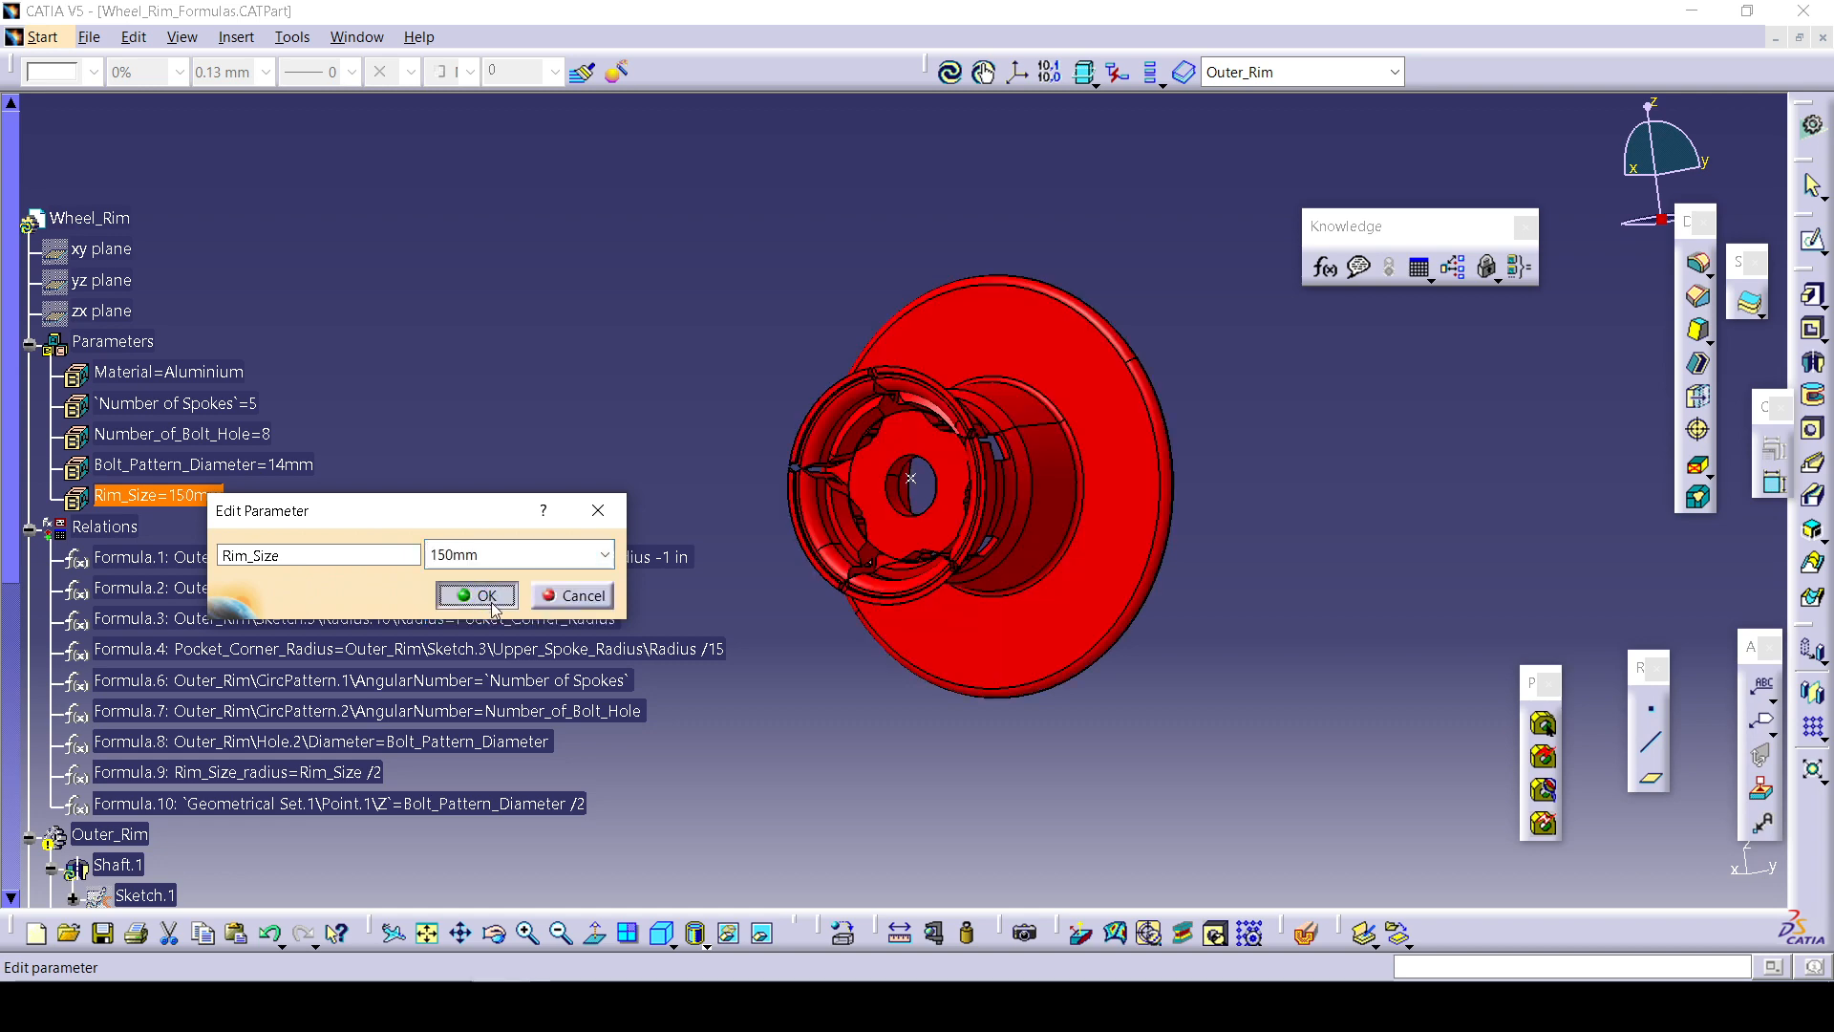
pyautogui.click(488, 607)
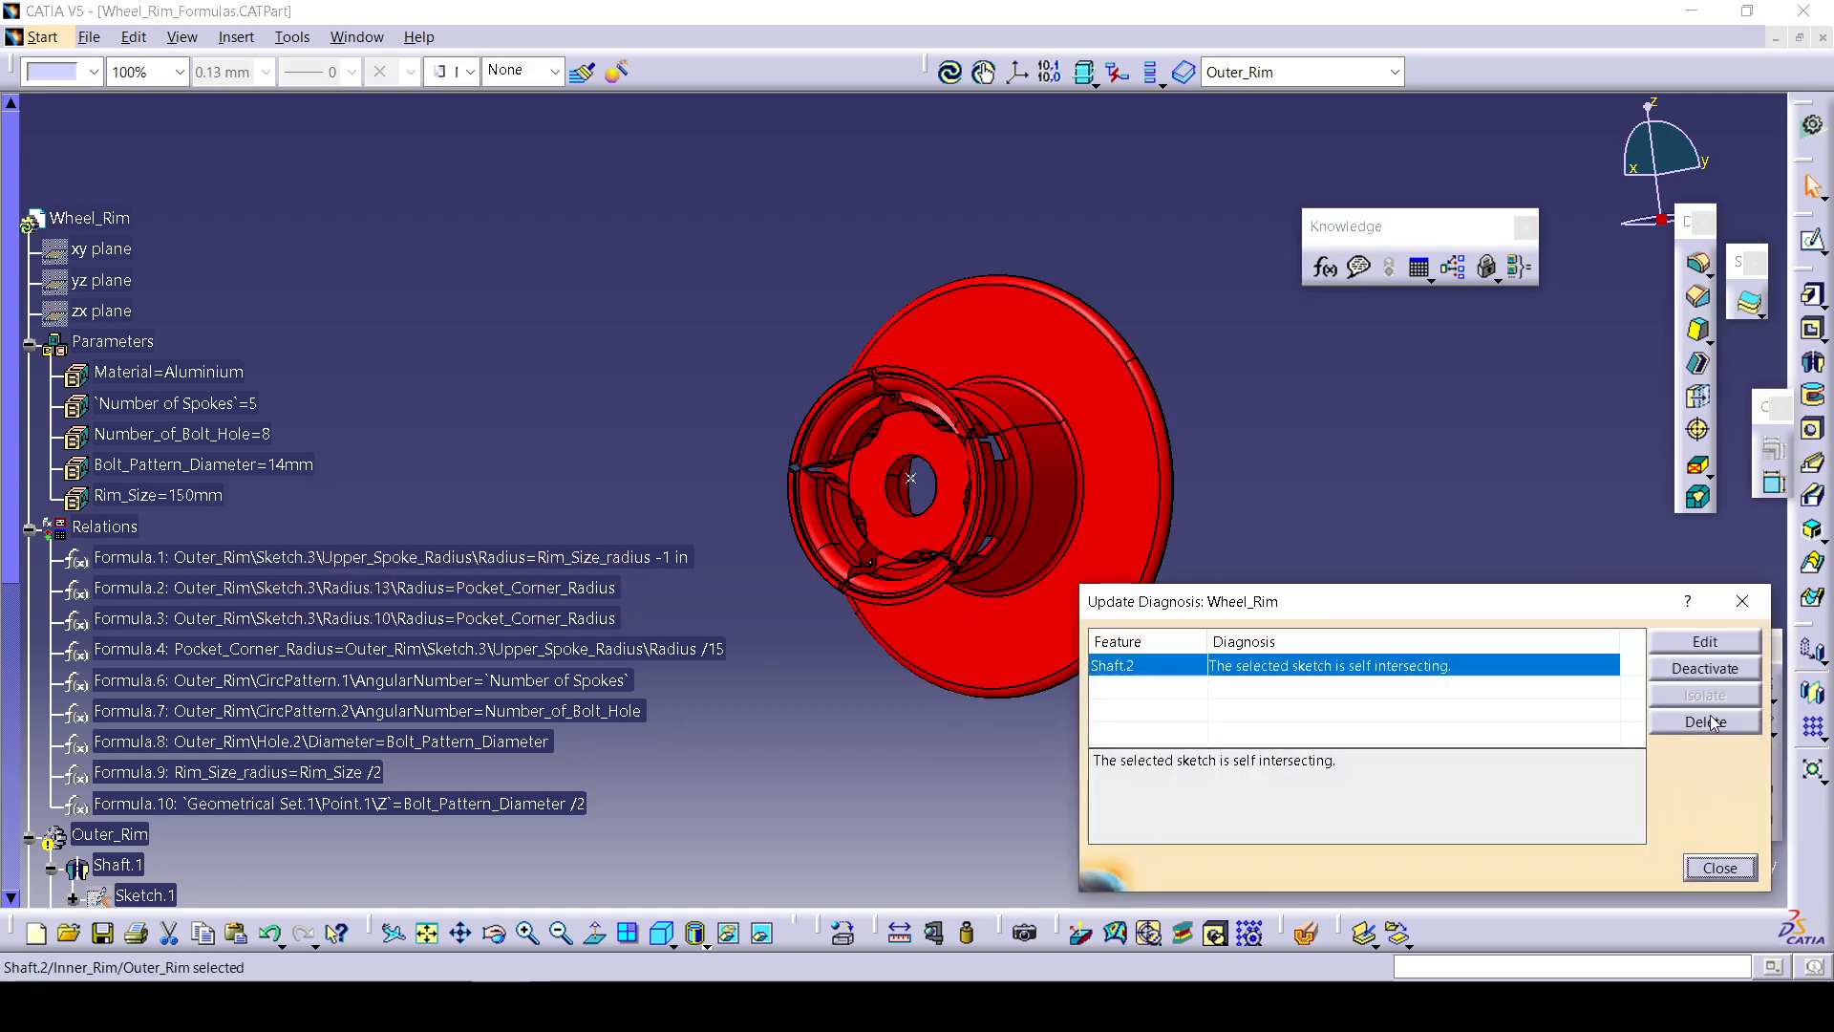
pyautogui.click(1720, 867)
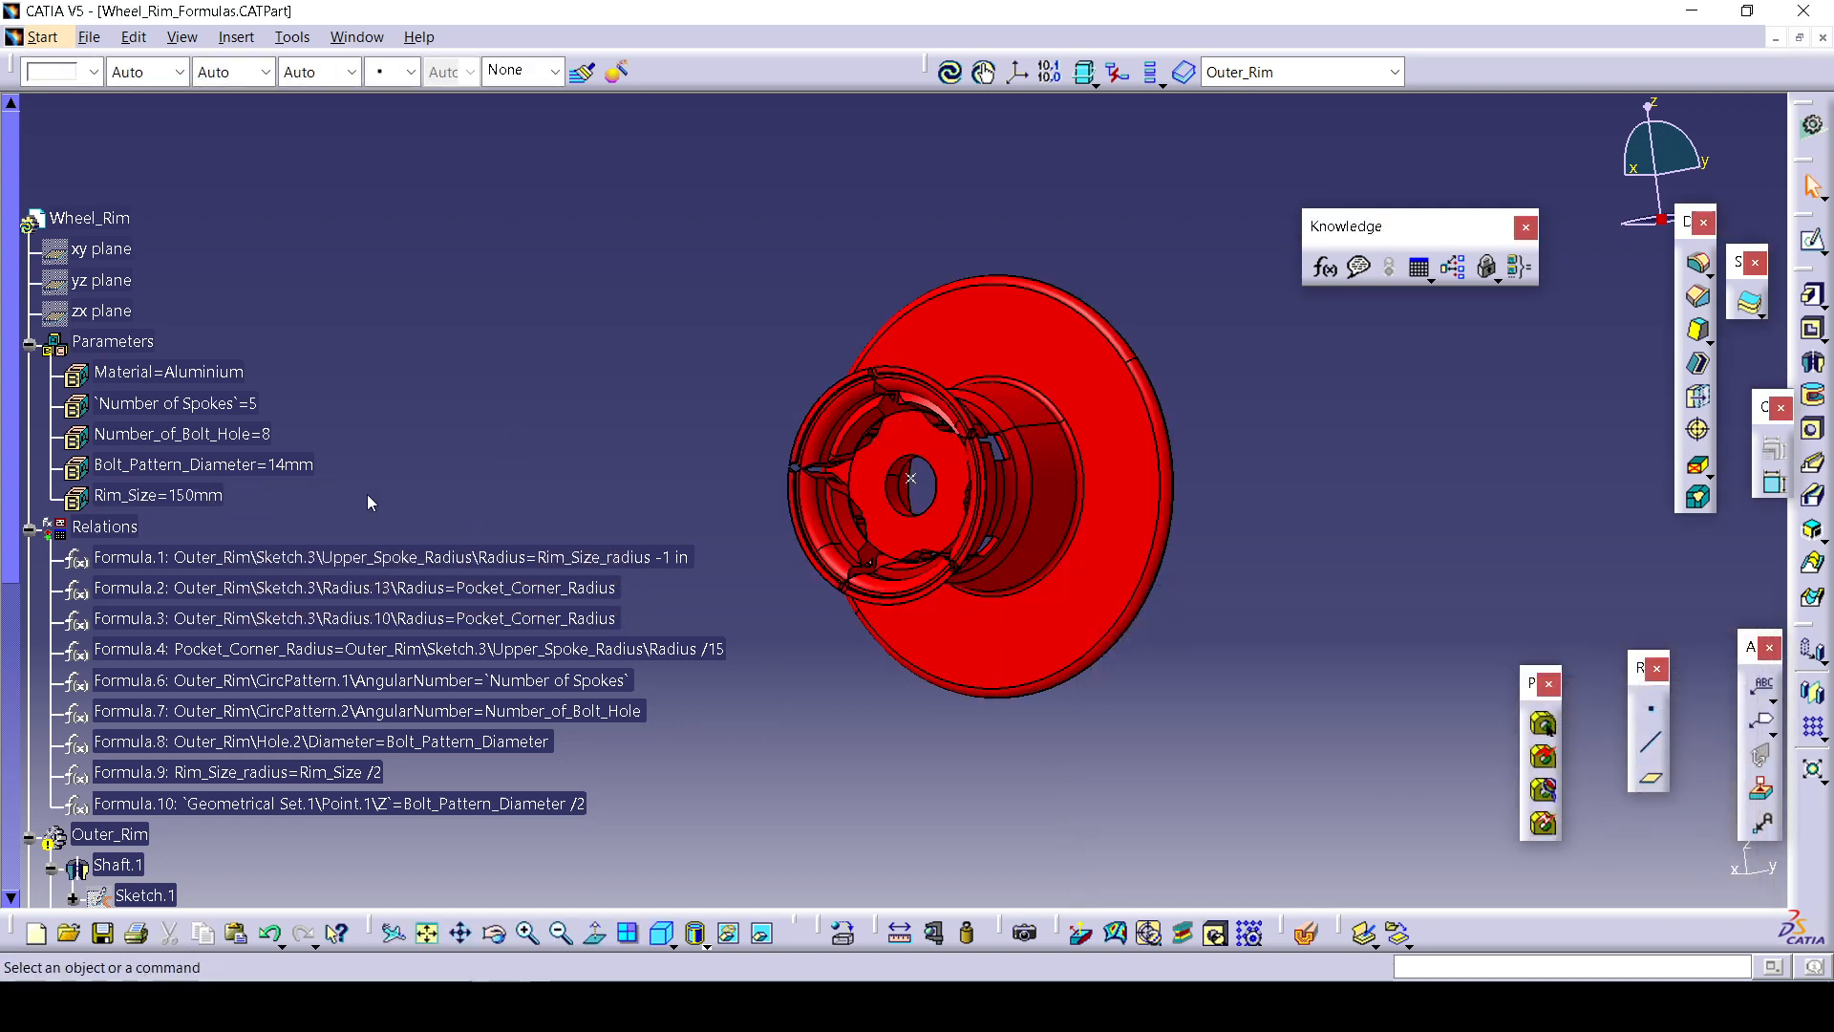
# Close the Wheel_Rim_Formulas and Washer parts without saving their changes.
pyautogui.moveTo(687, 508)
pyautogui.mouseDown(button='middle')
pyautogui.moveTo(687, 489)
pyautogui.moveTo(690, 508)
pyautogui.mouseUp(button='middle')
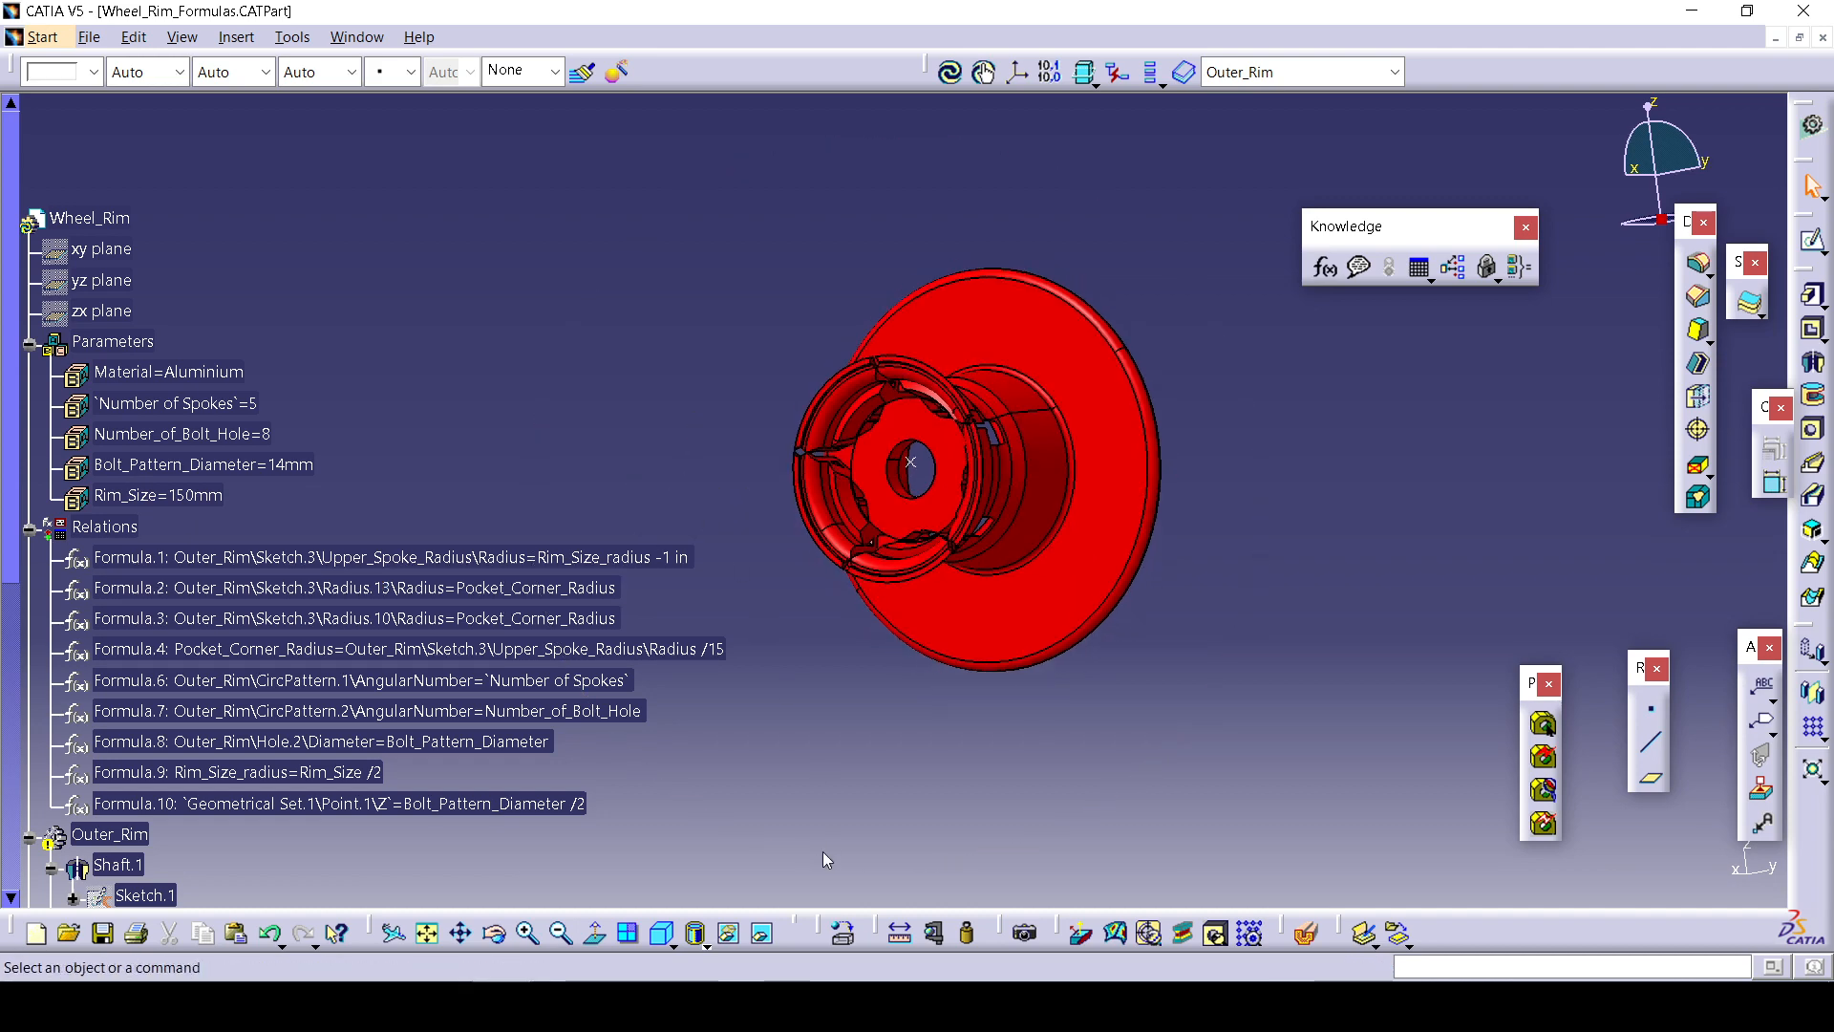
pyautogui.click(1822, 38)
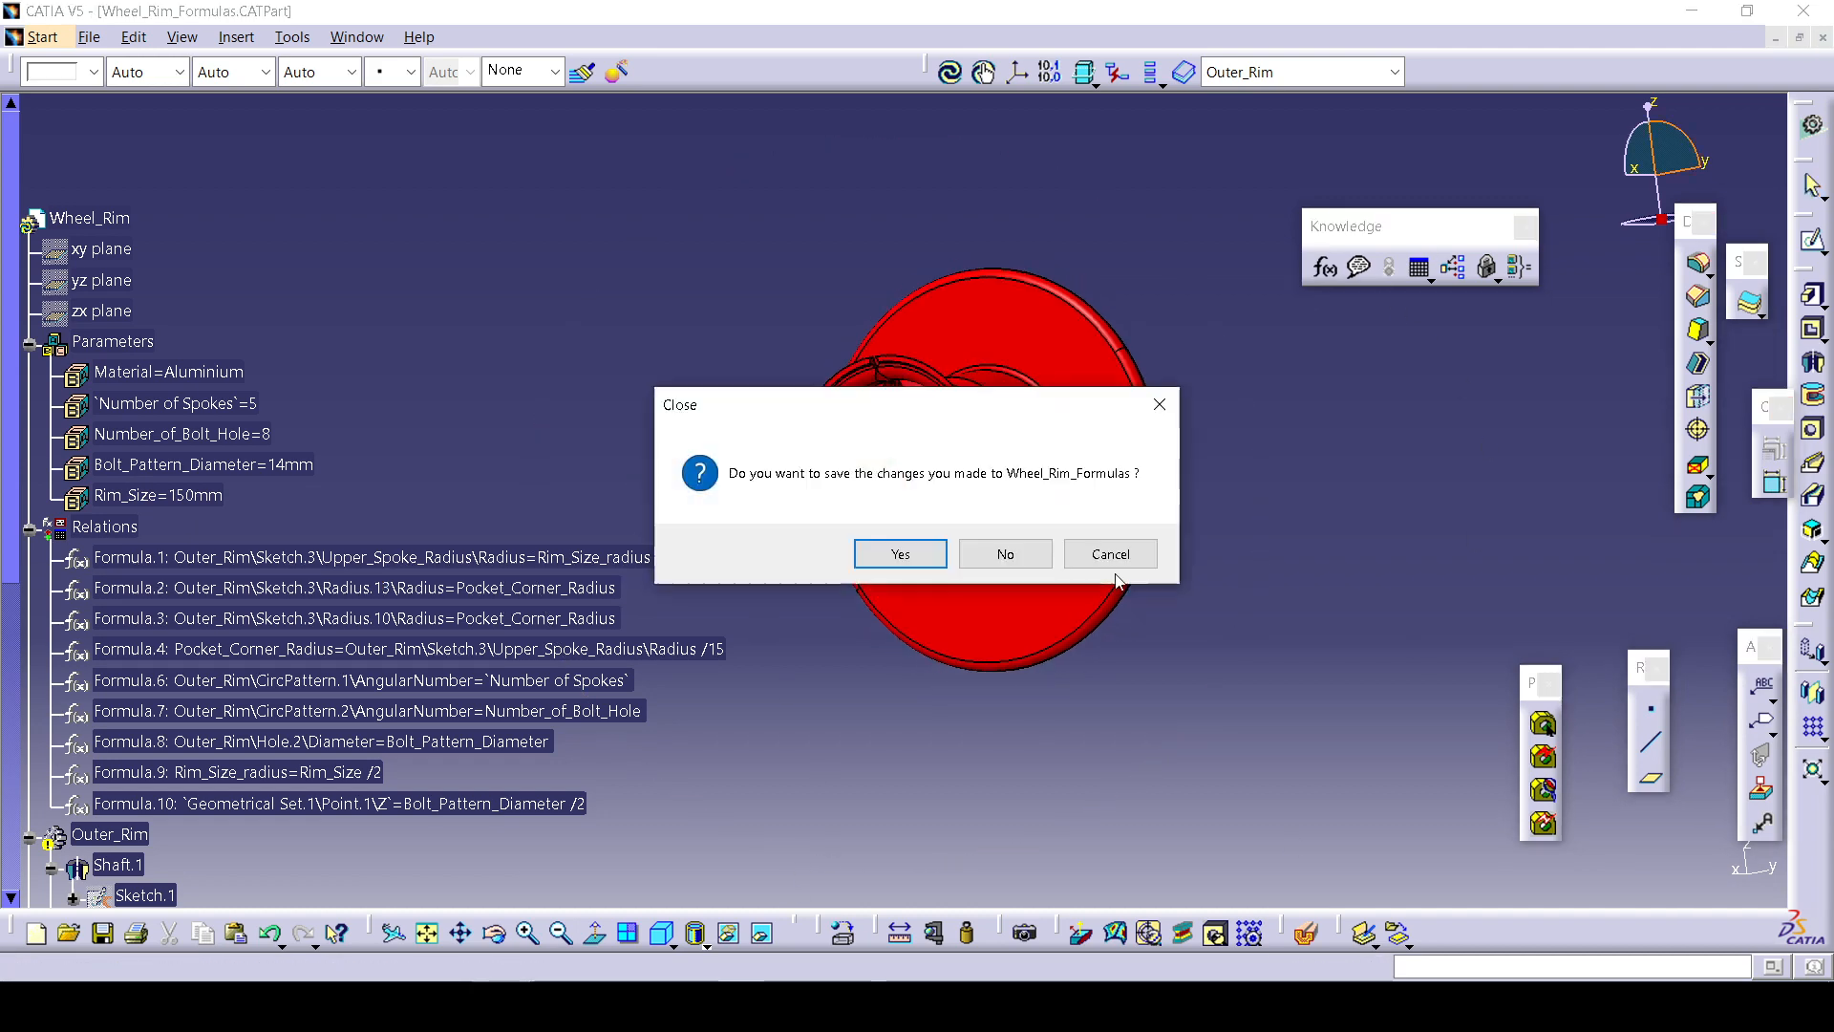
pyautogui.click(1143, 565)
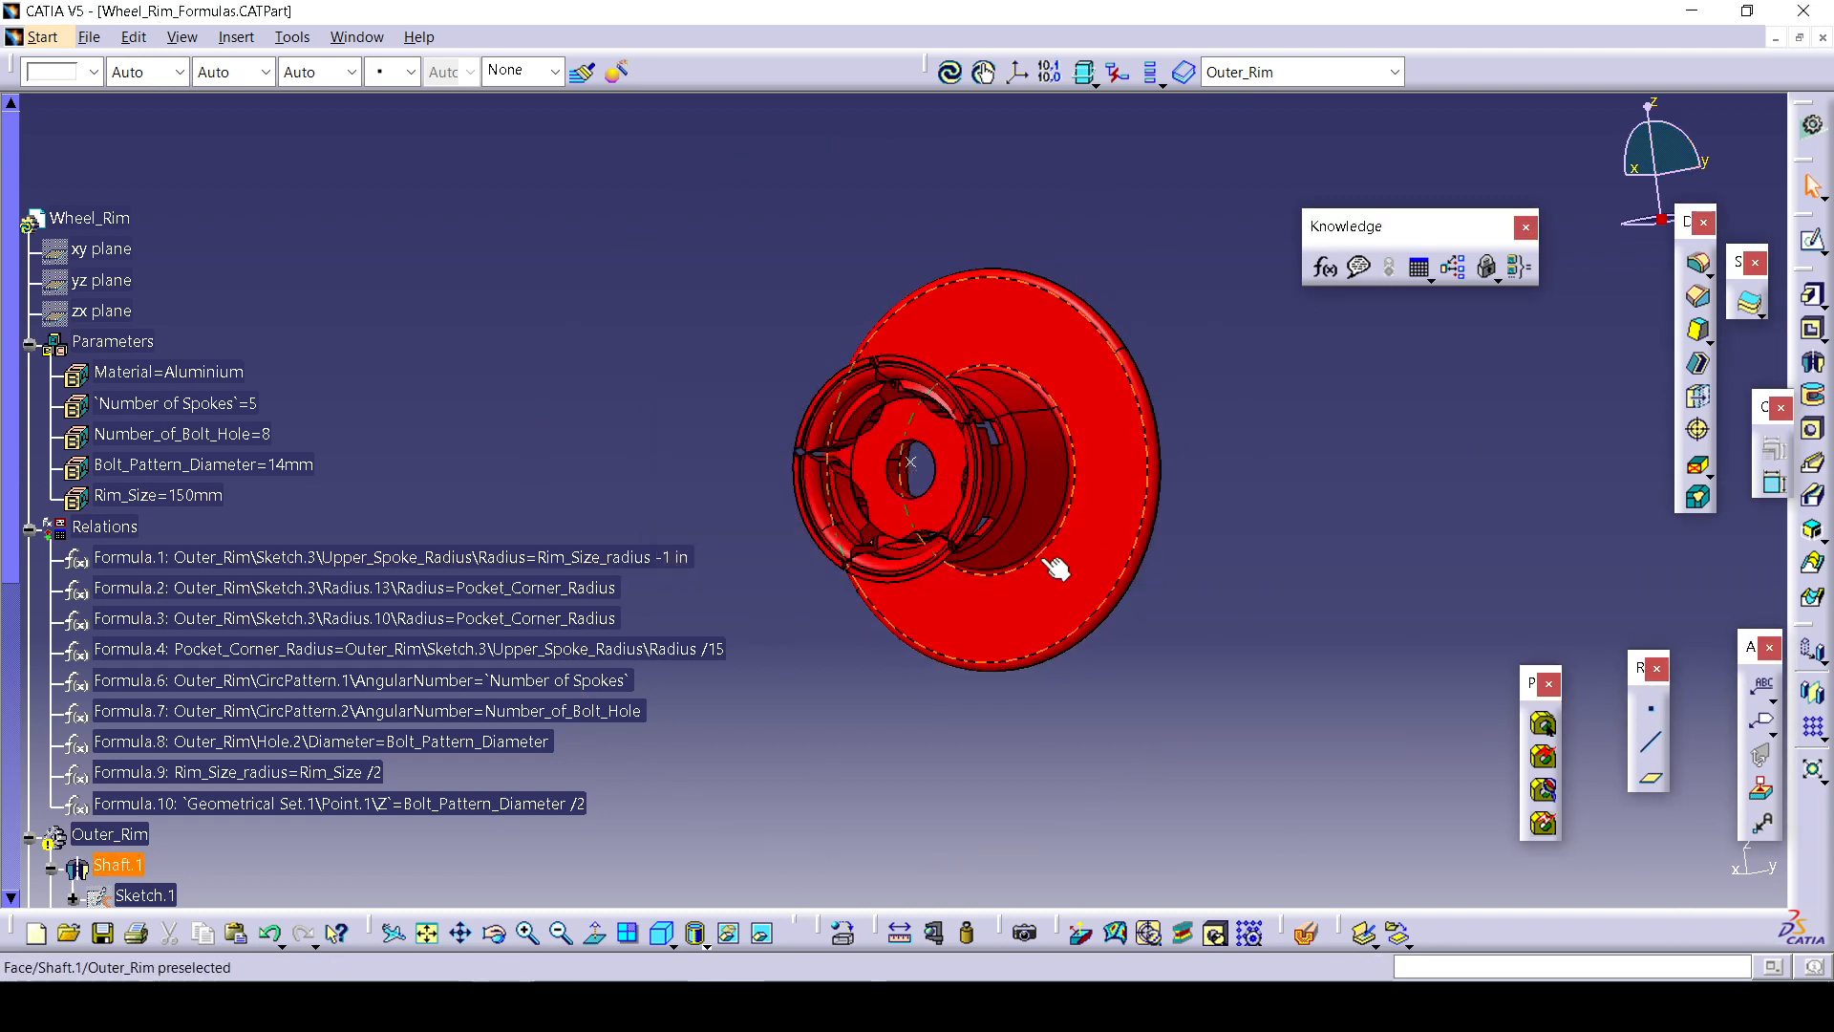
pyautogui.scroll(-4, 306, 496)
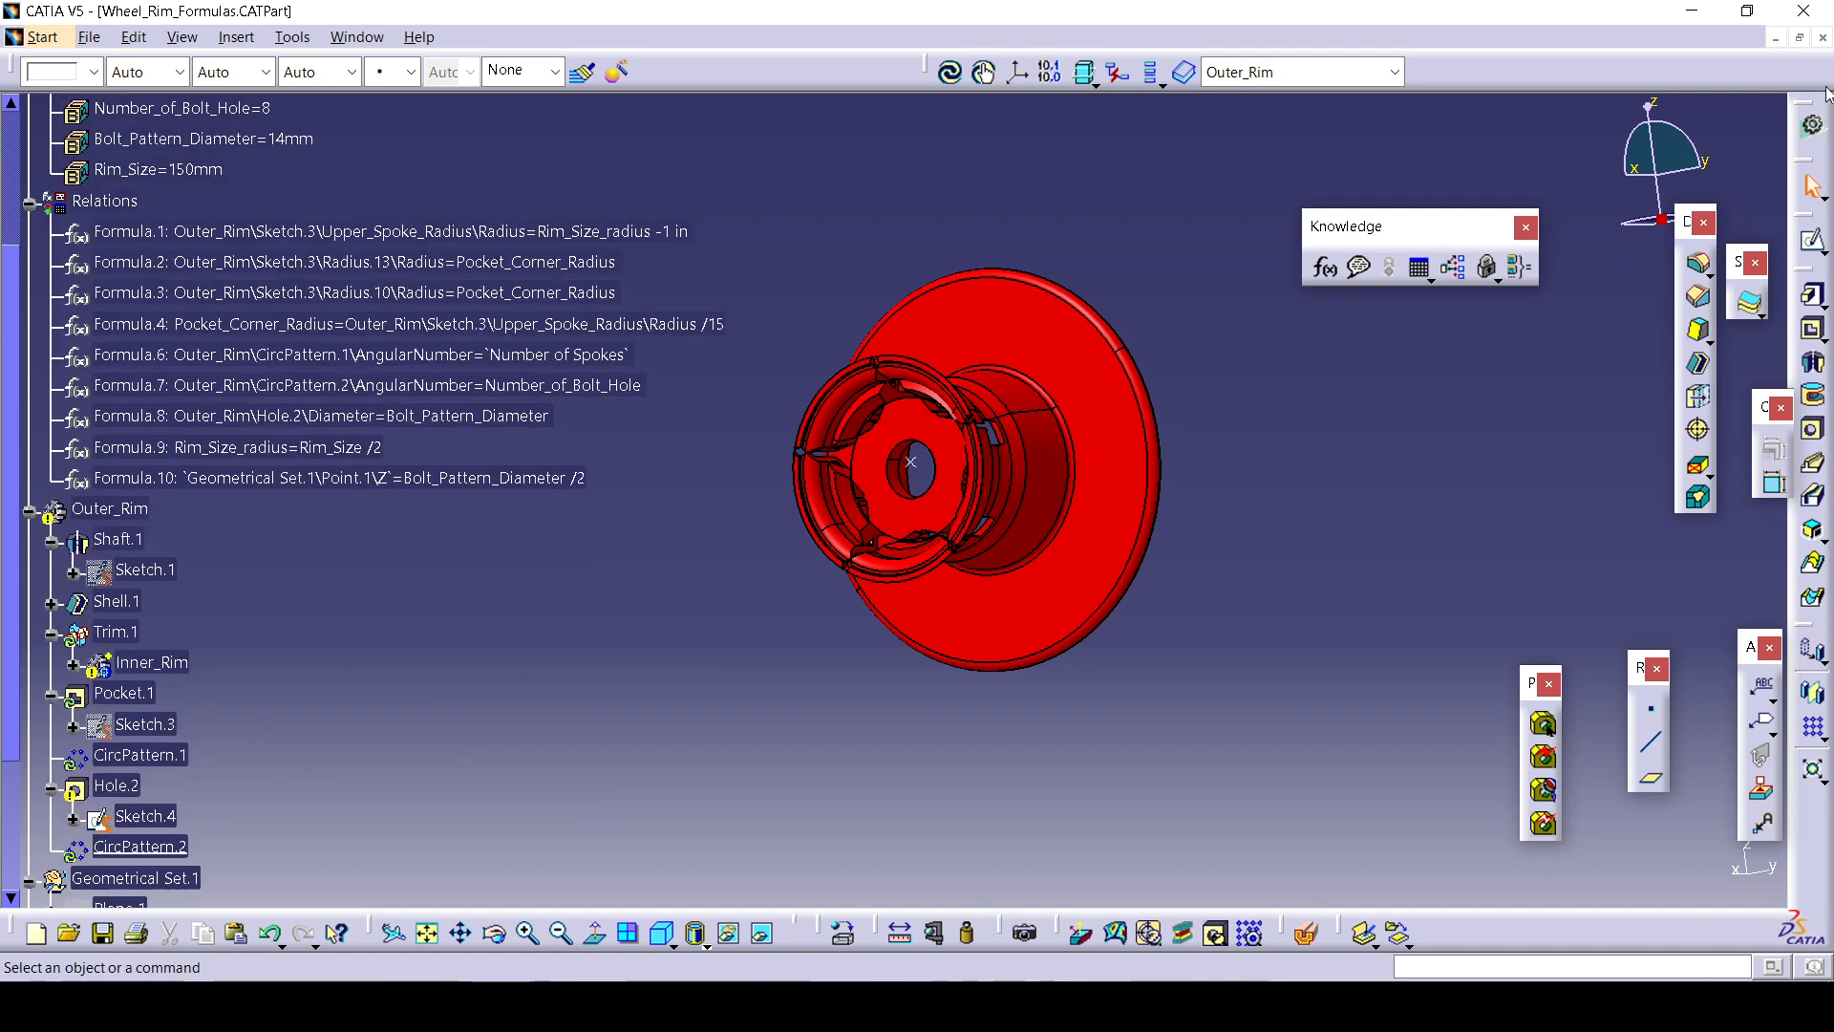
pyautogui.click(1822, 38)
pyautogui.click(1070, 564)
pyautogui.click(1822, 39)
pyautogui.click(999, 548)
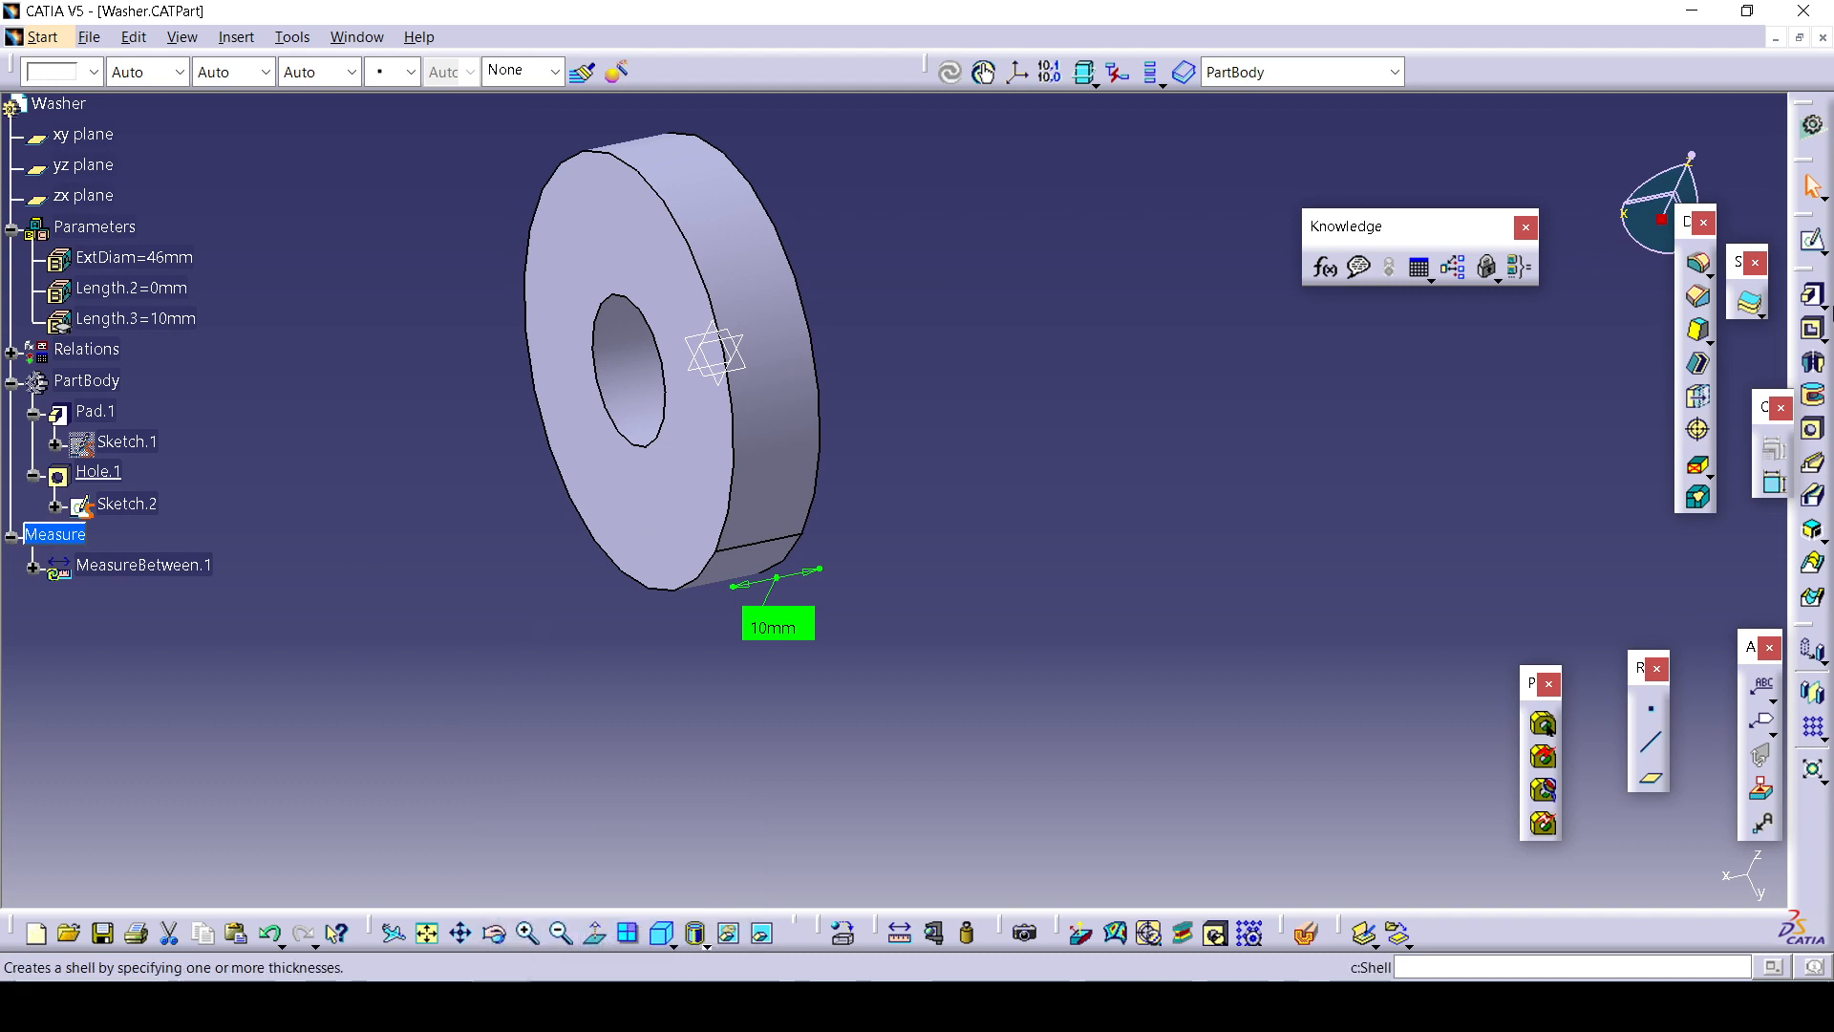
pyautogui.click(1823, 37)
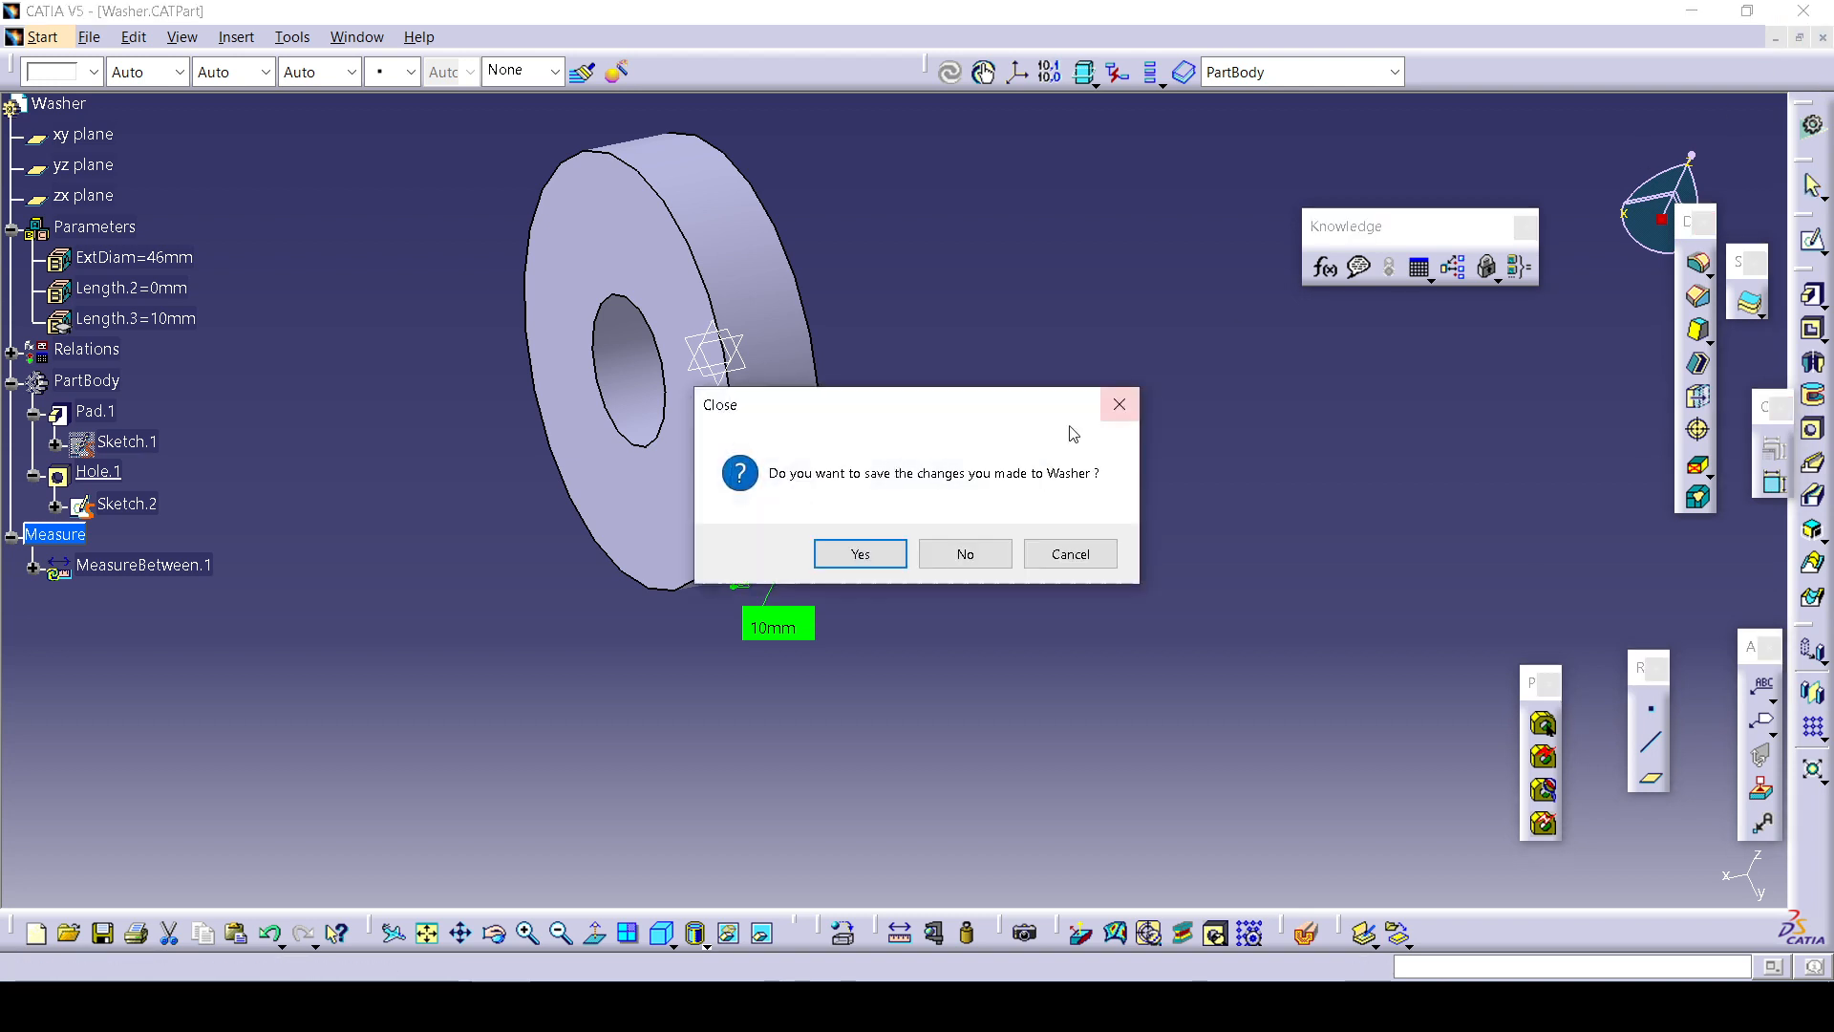
pyautogui.click(965, 554)
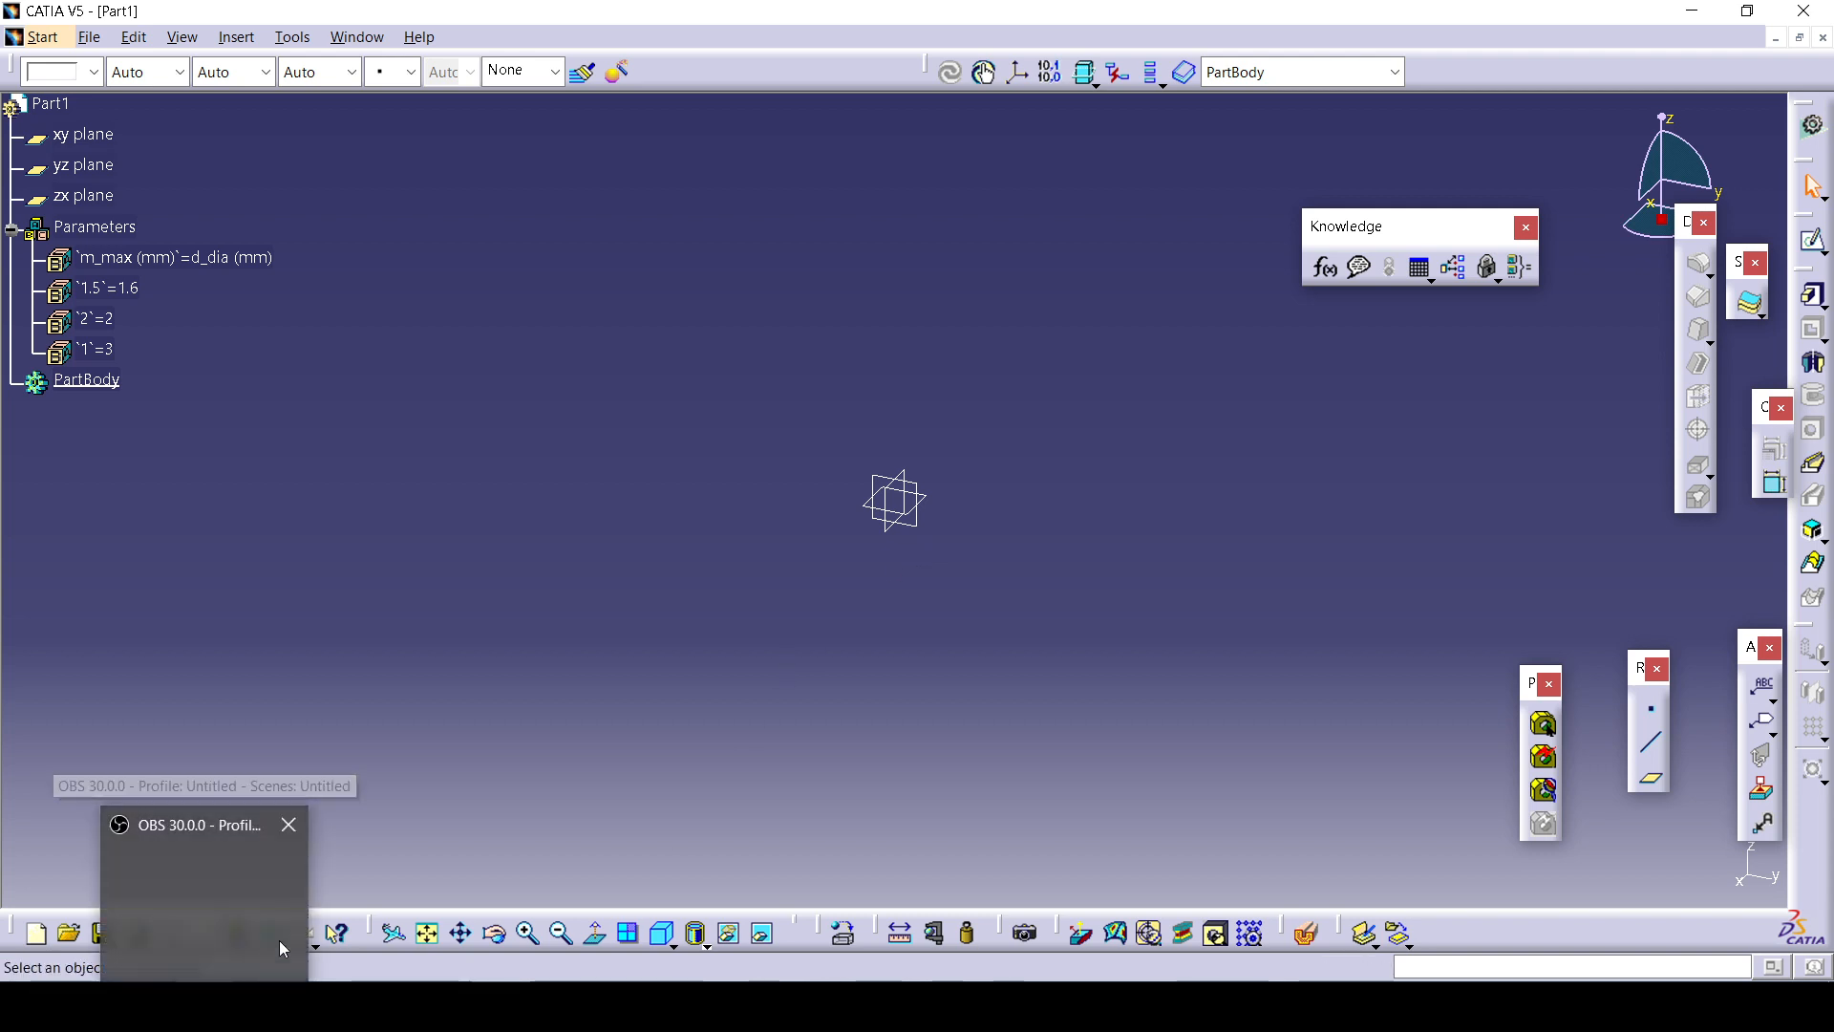
# Review the bolt parameter names and values listed in GeneralParametersBolt.txt in Notepad, and close the file.
pyautogui.moveTo(283, 935)
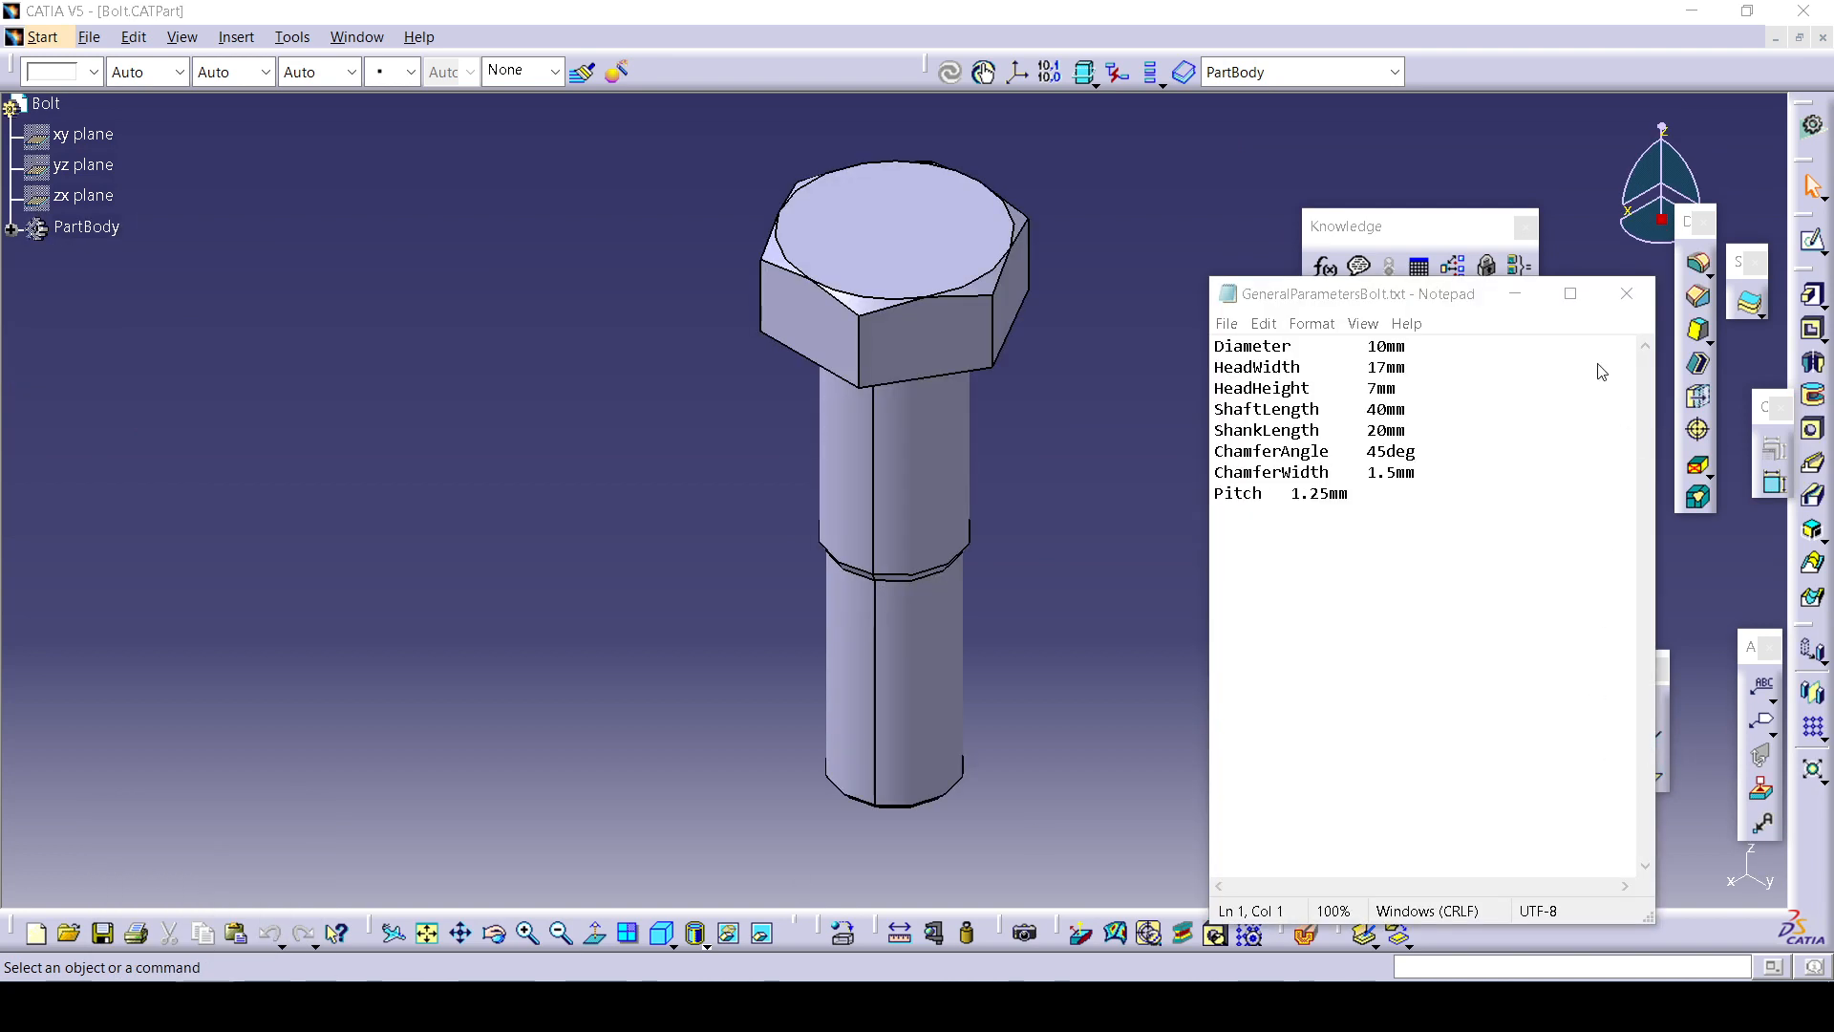
pyautogui.click(1368, 295)
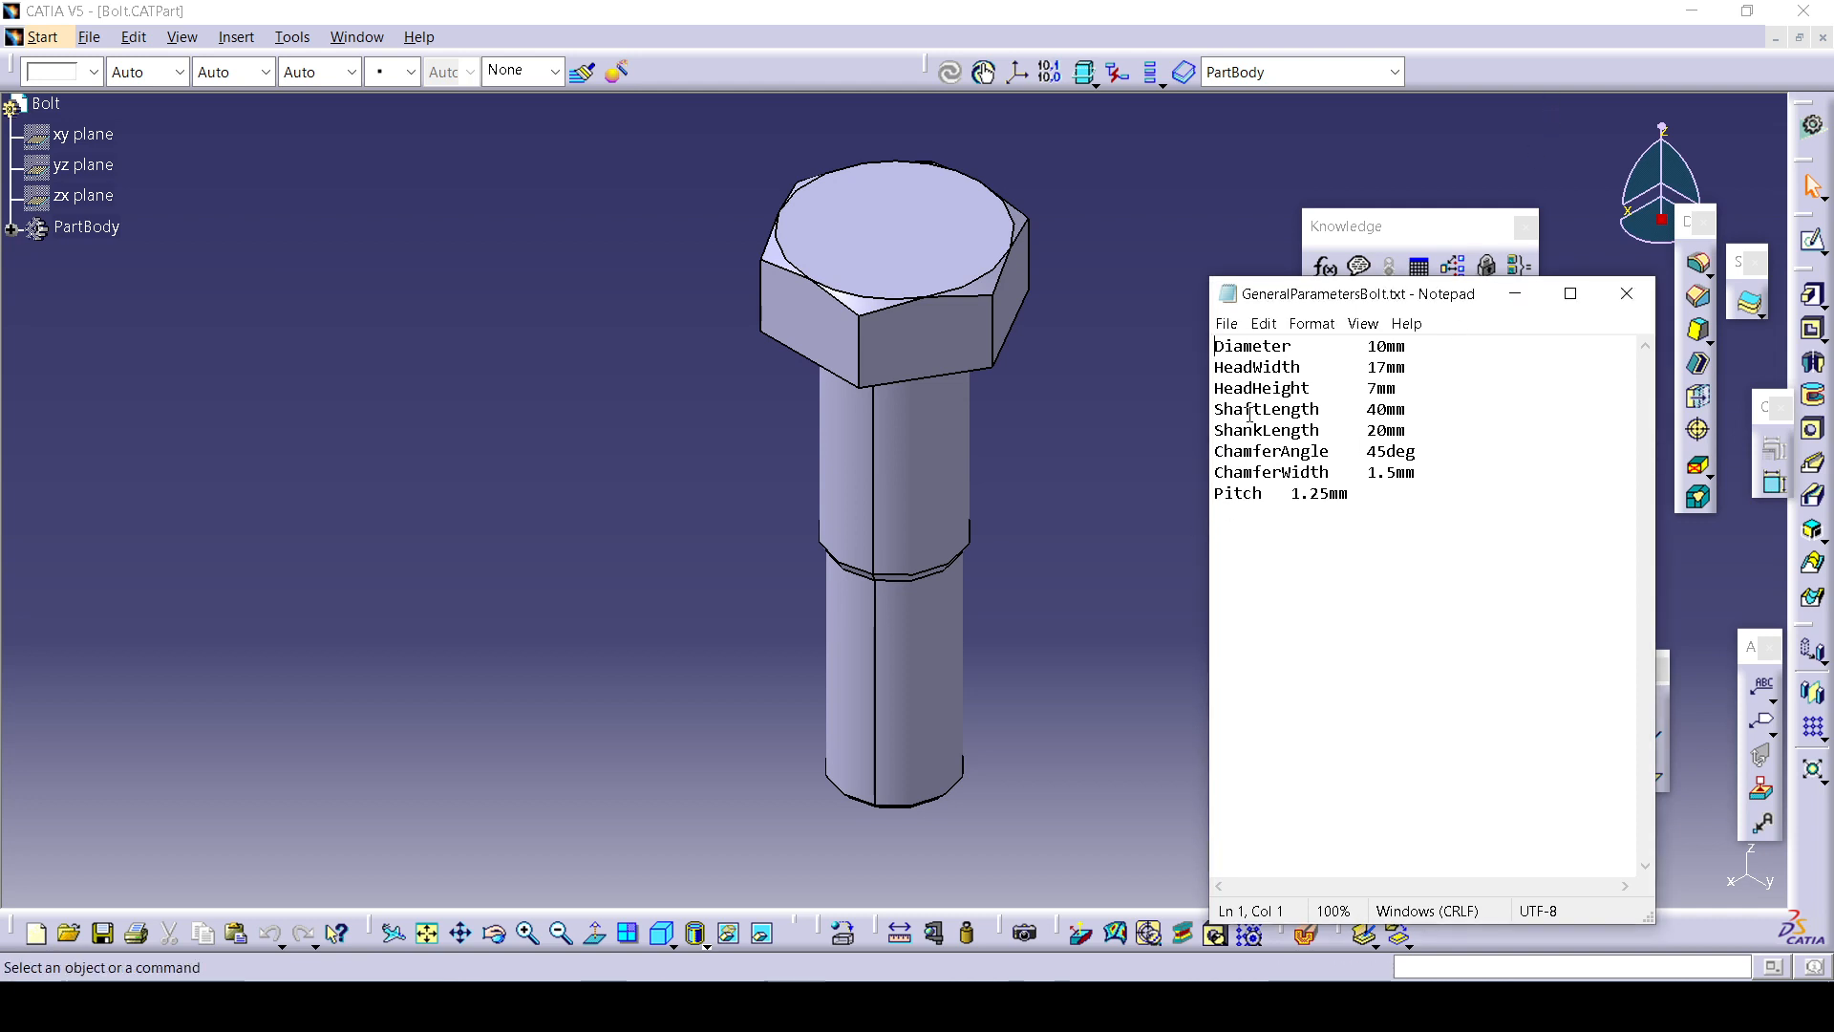
pyautogui.moveTo(1205, 513); pyautogui.dragTo(1011, 528)
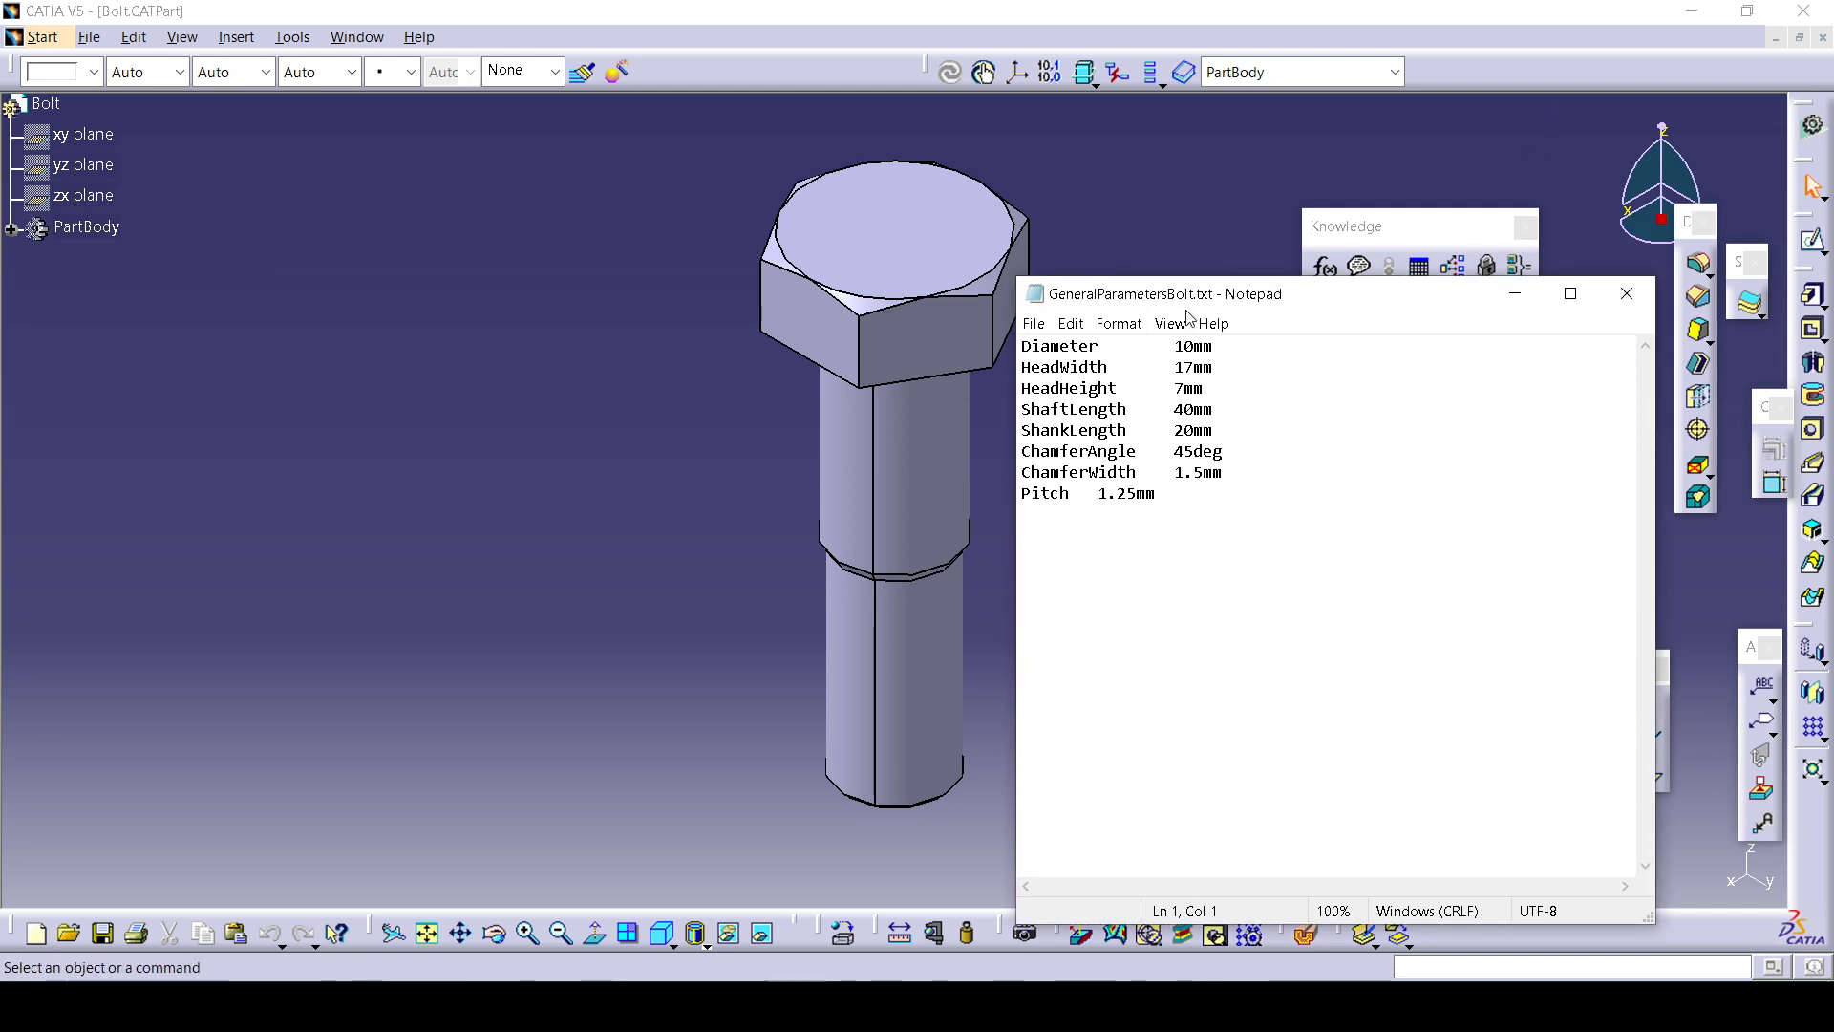
pyautogui.moveTo(1193, 303); pyautogui.dragTo(1288, 342)
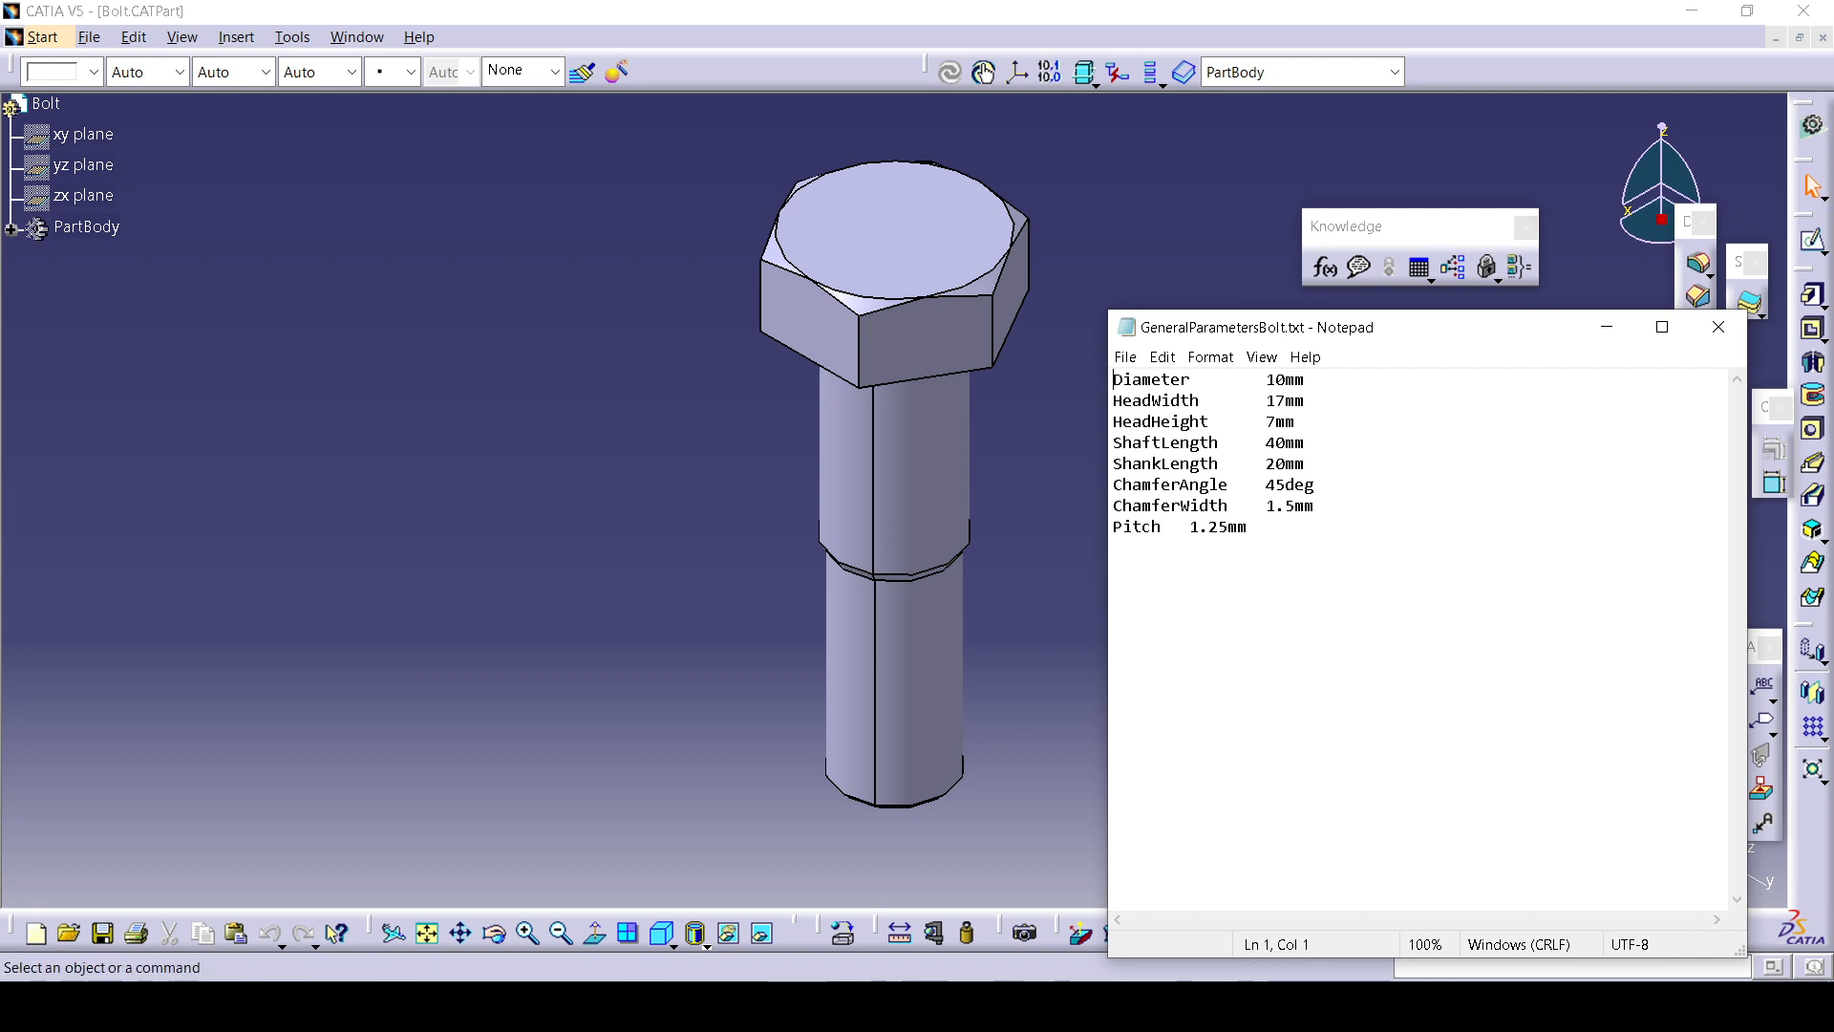
pyautogui.moveTo(1283, 325); pyautogui.dragTo(1333, 302)
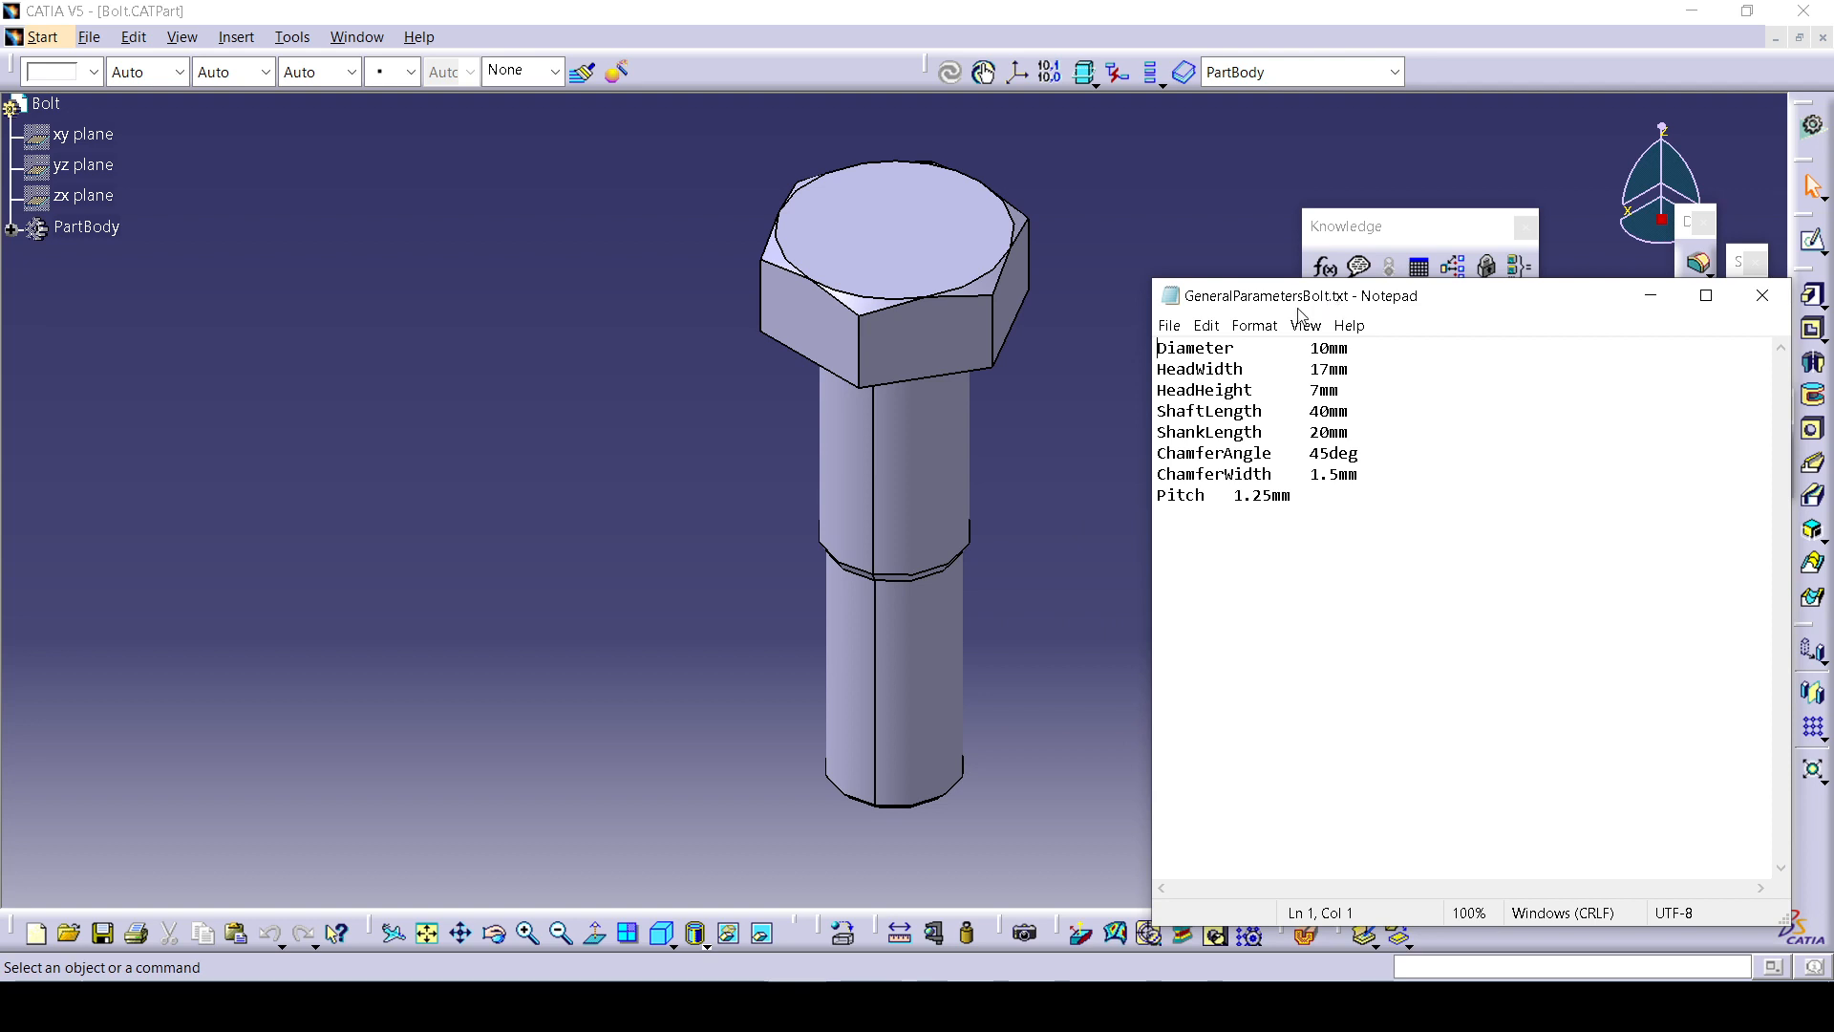
pyautogui.click(1302, 526)
pyautogui.moveTo(1302, 524); pyautogui.dragTo(1127, 342)
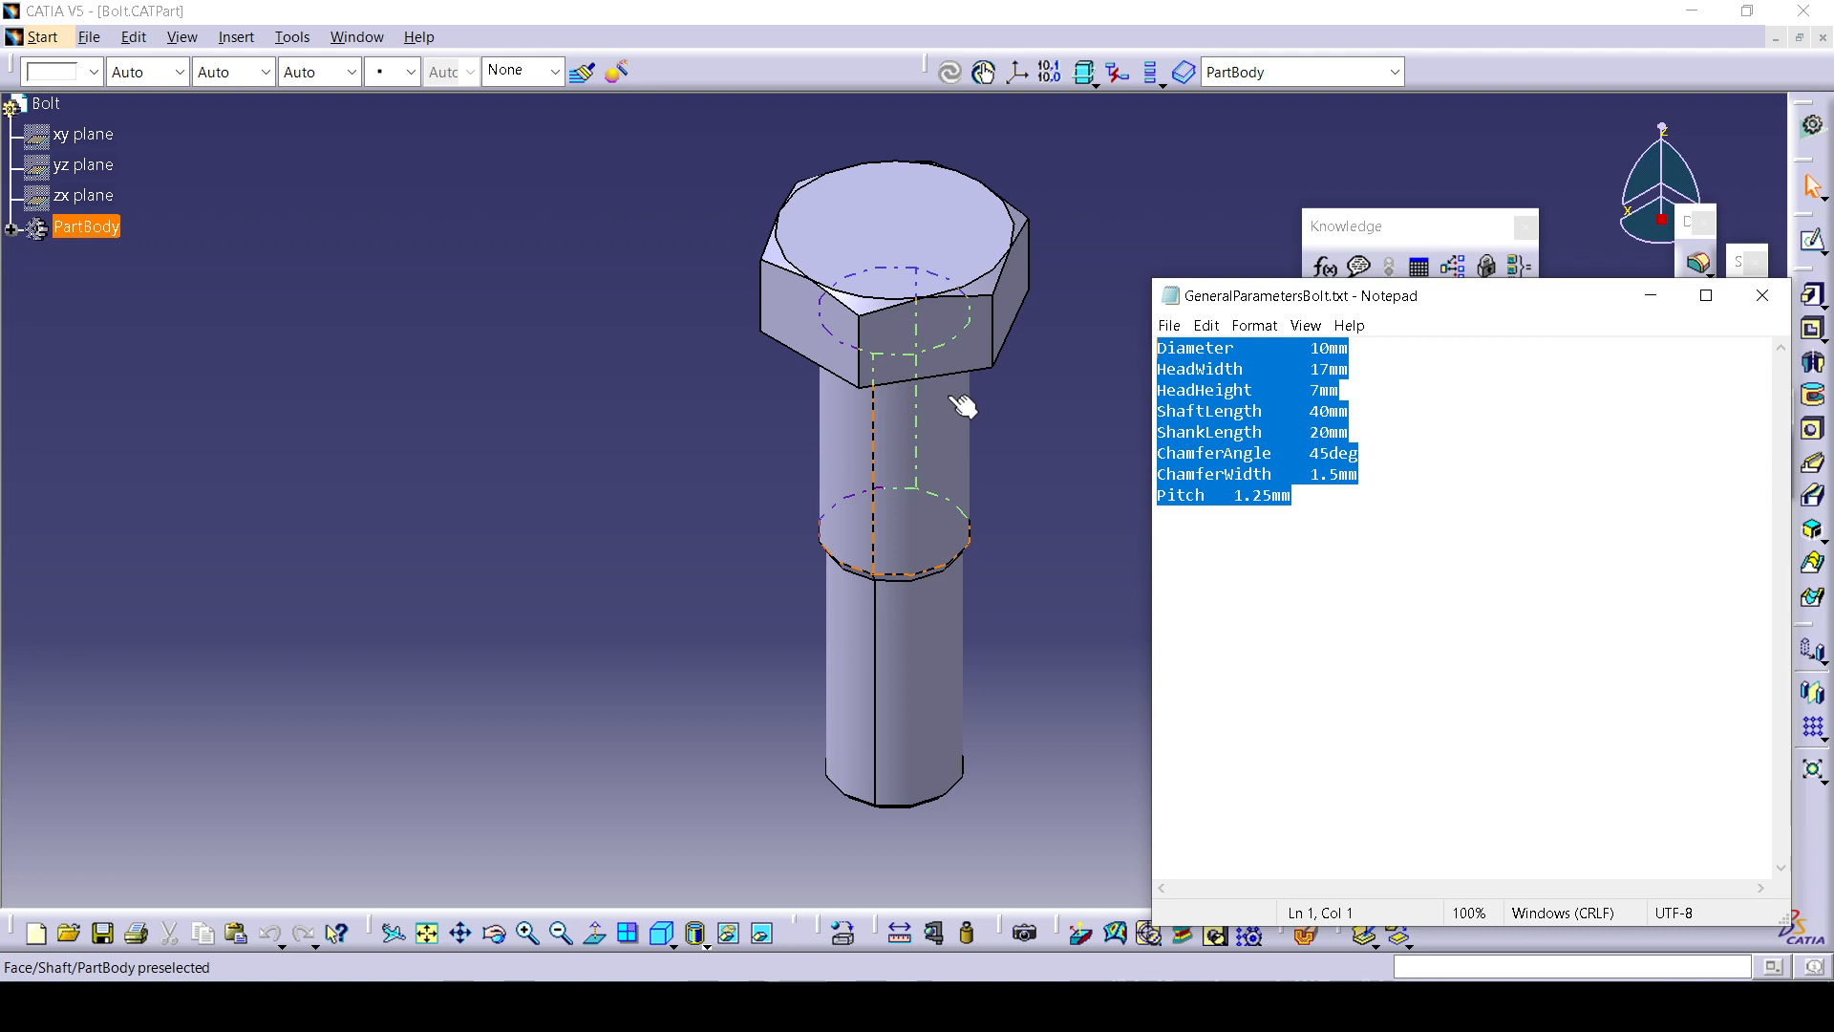
pyautogui.click(1761, 298)
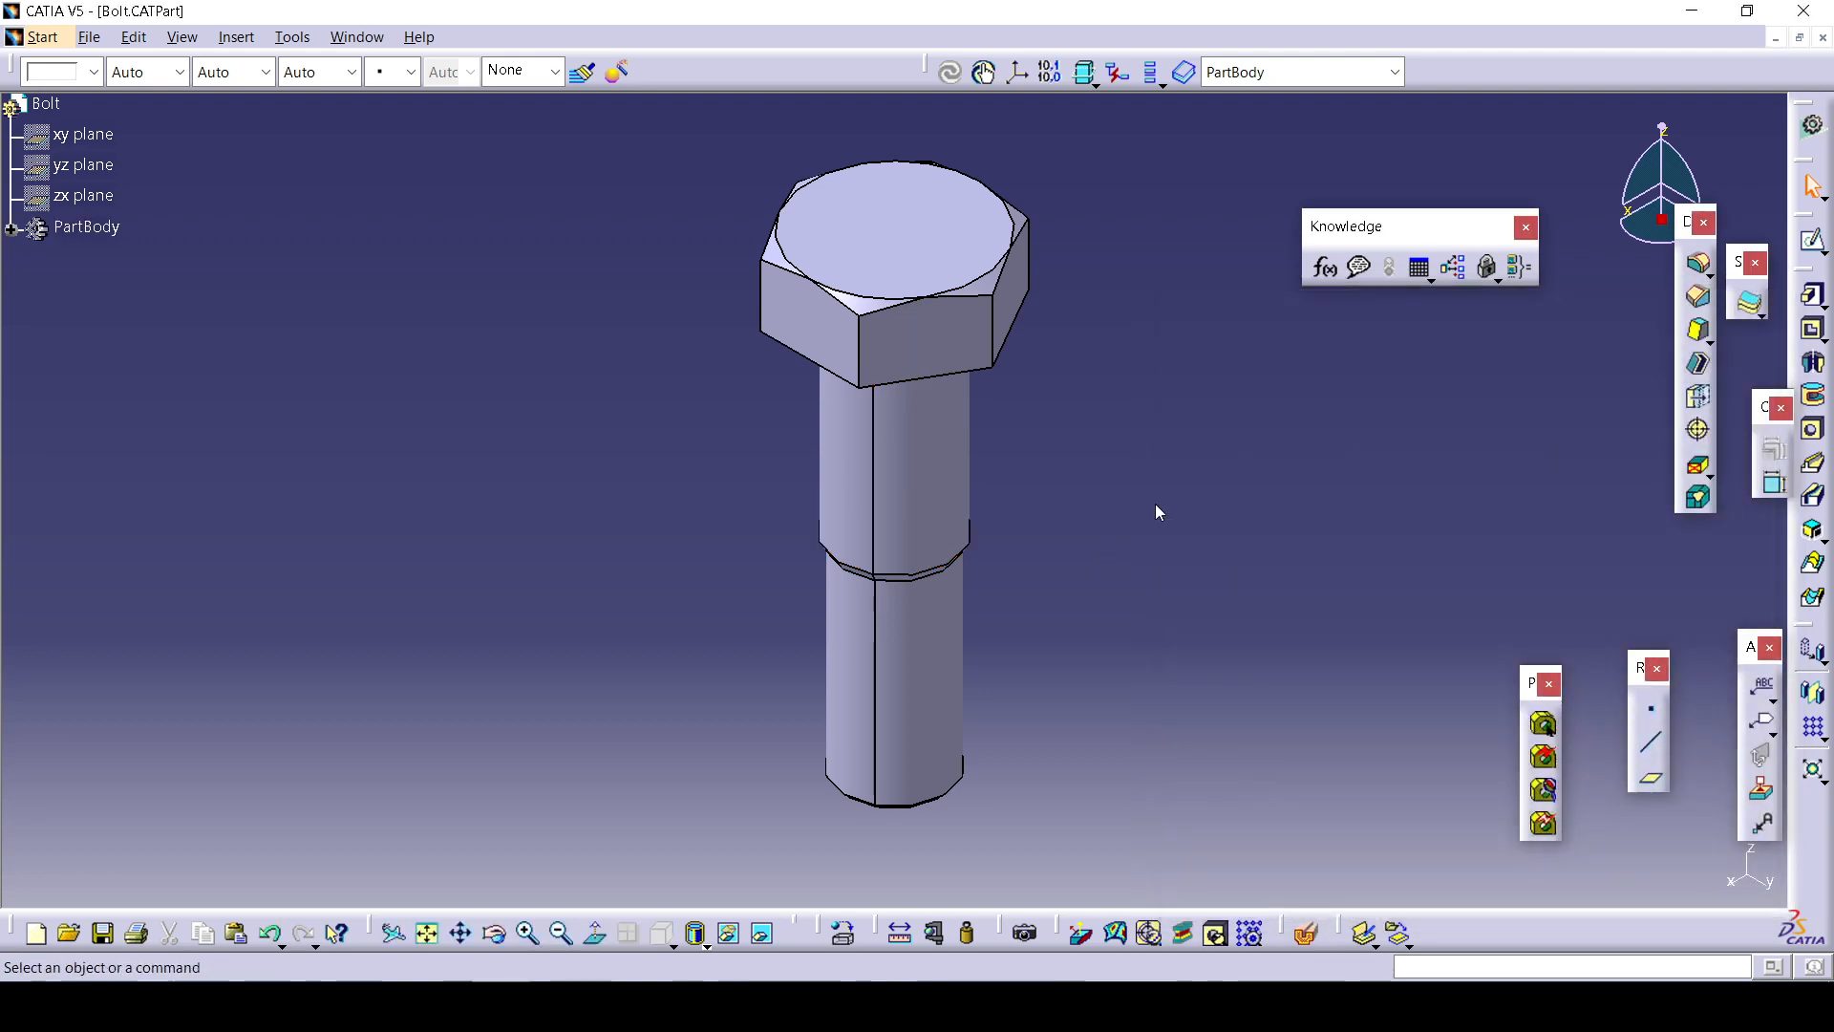
# Start a parameter import for the bolt and list the text files in the Recap_Common_Tools_Bolt_Start folder.
pyautogui.click(1324, 269)
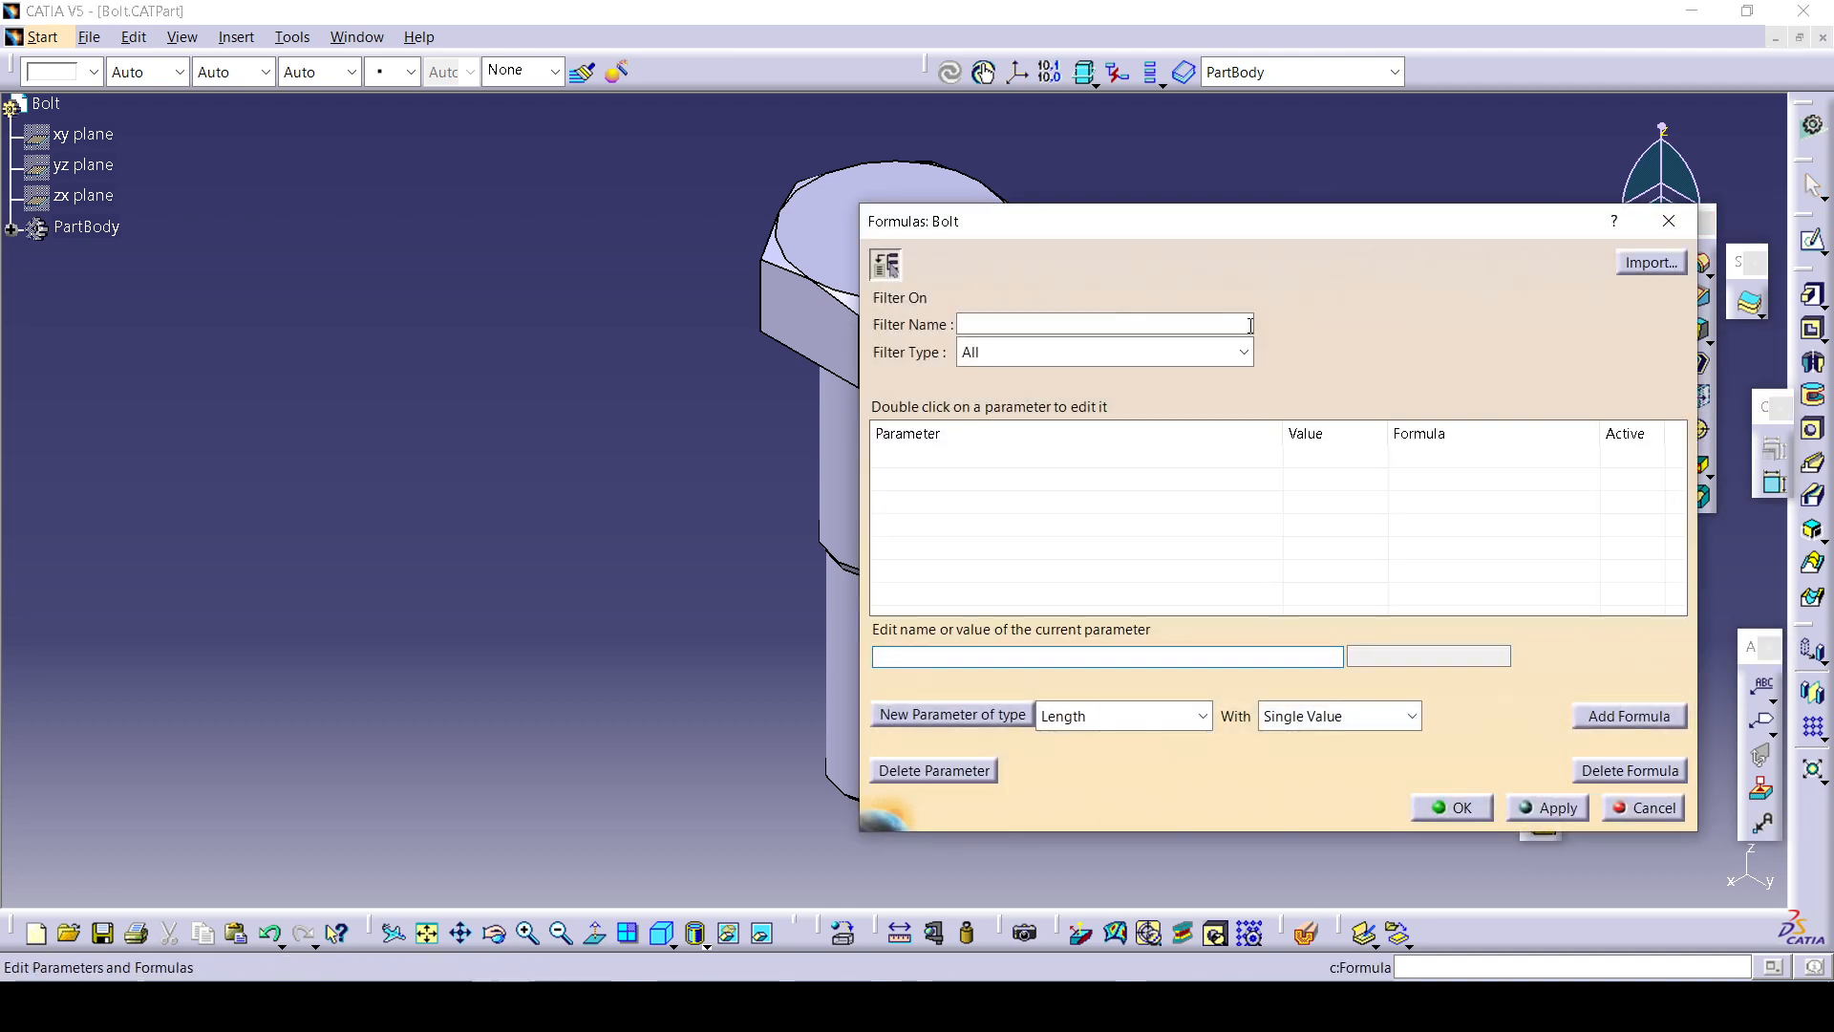
pyautogui.click(1650, 262)
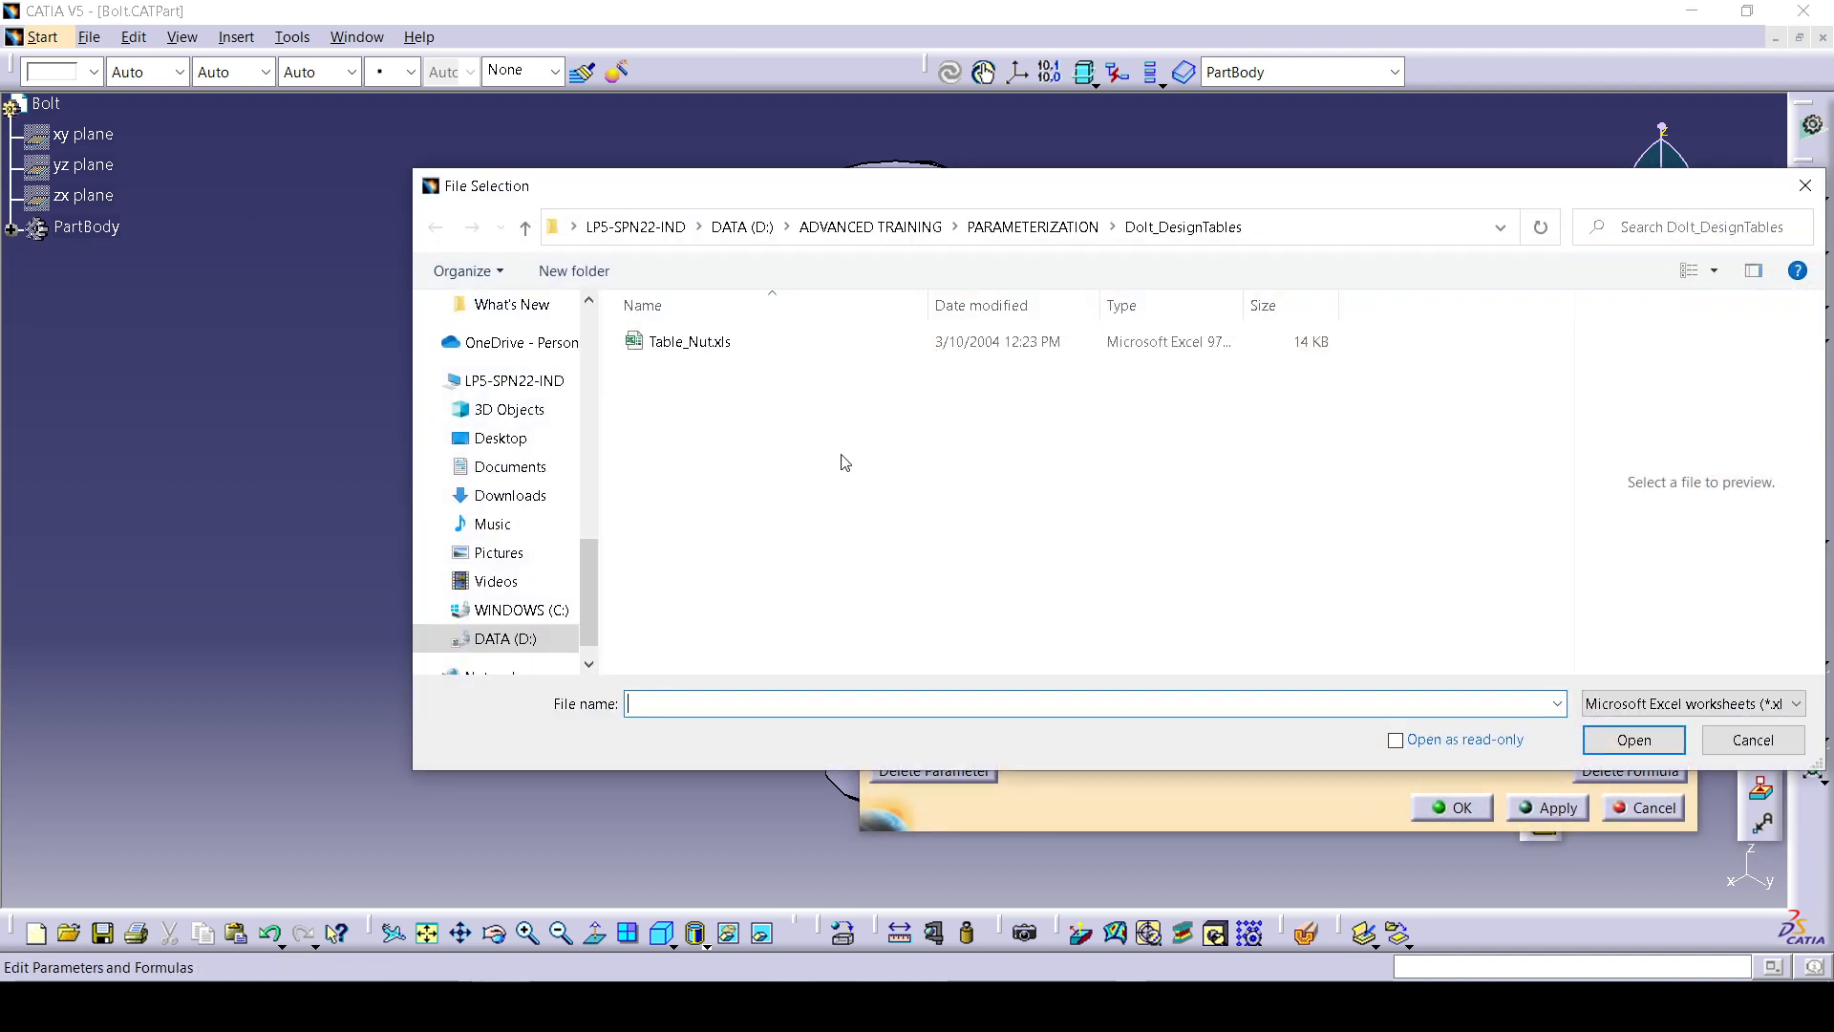
pyautogui.click(1006, 229)
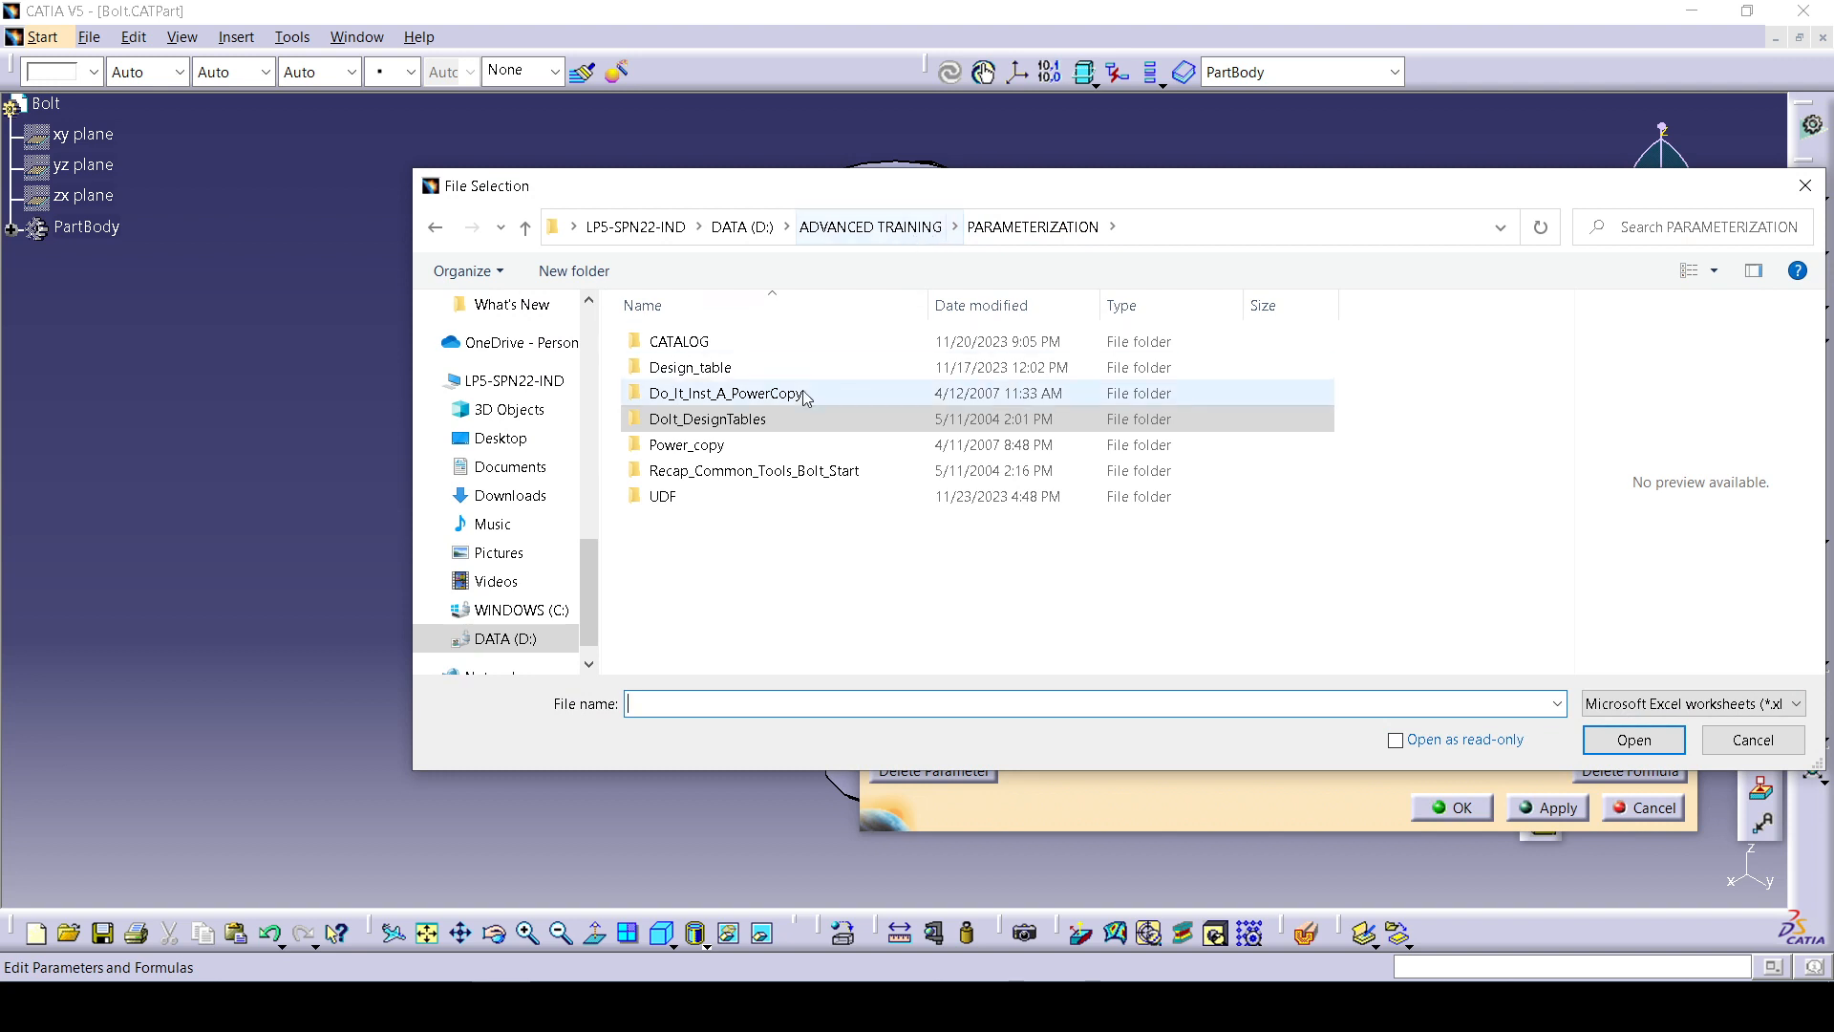
pyautogui.doubleClick(747, 471)
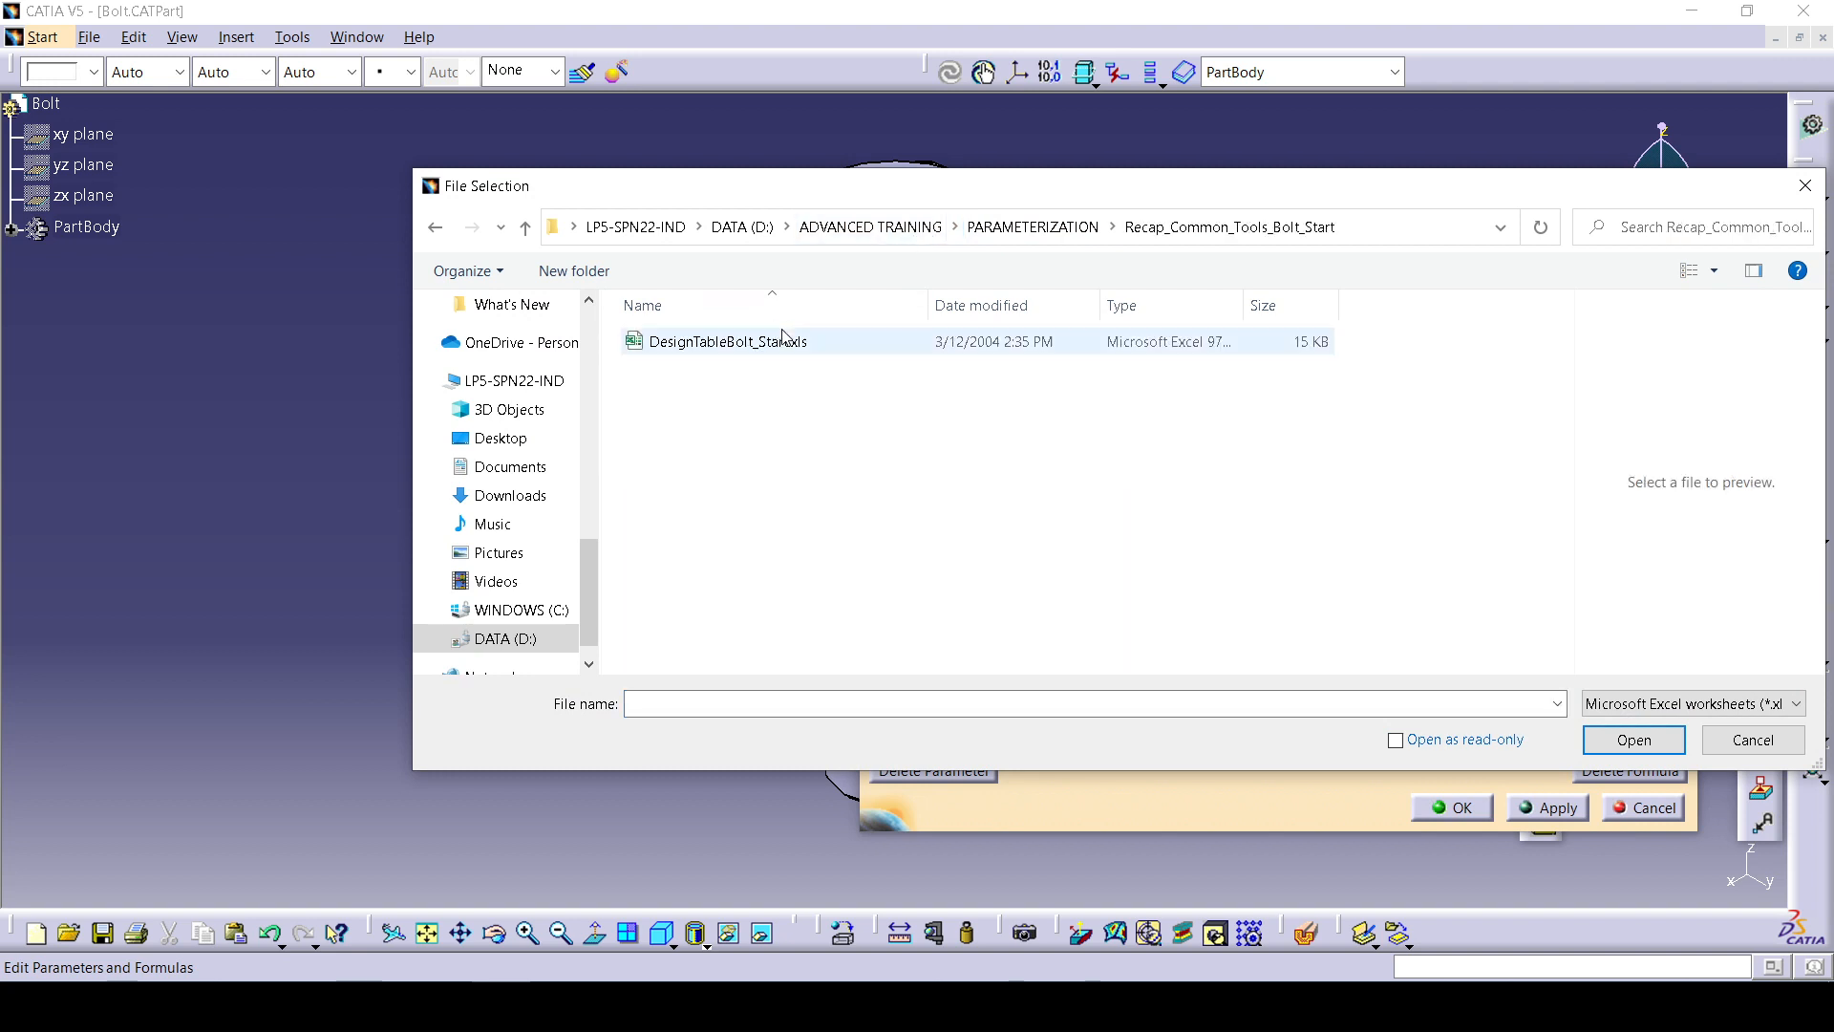
pyautogui.click(1632, 703)
pyautogui.click(1614, 748)
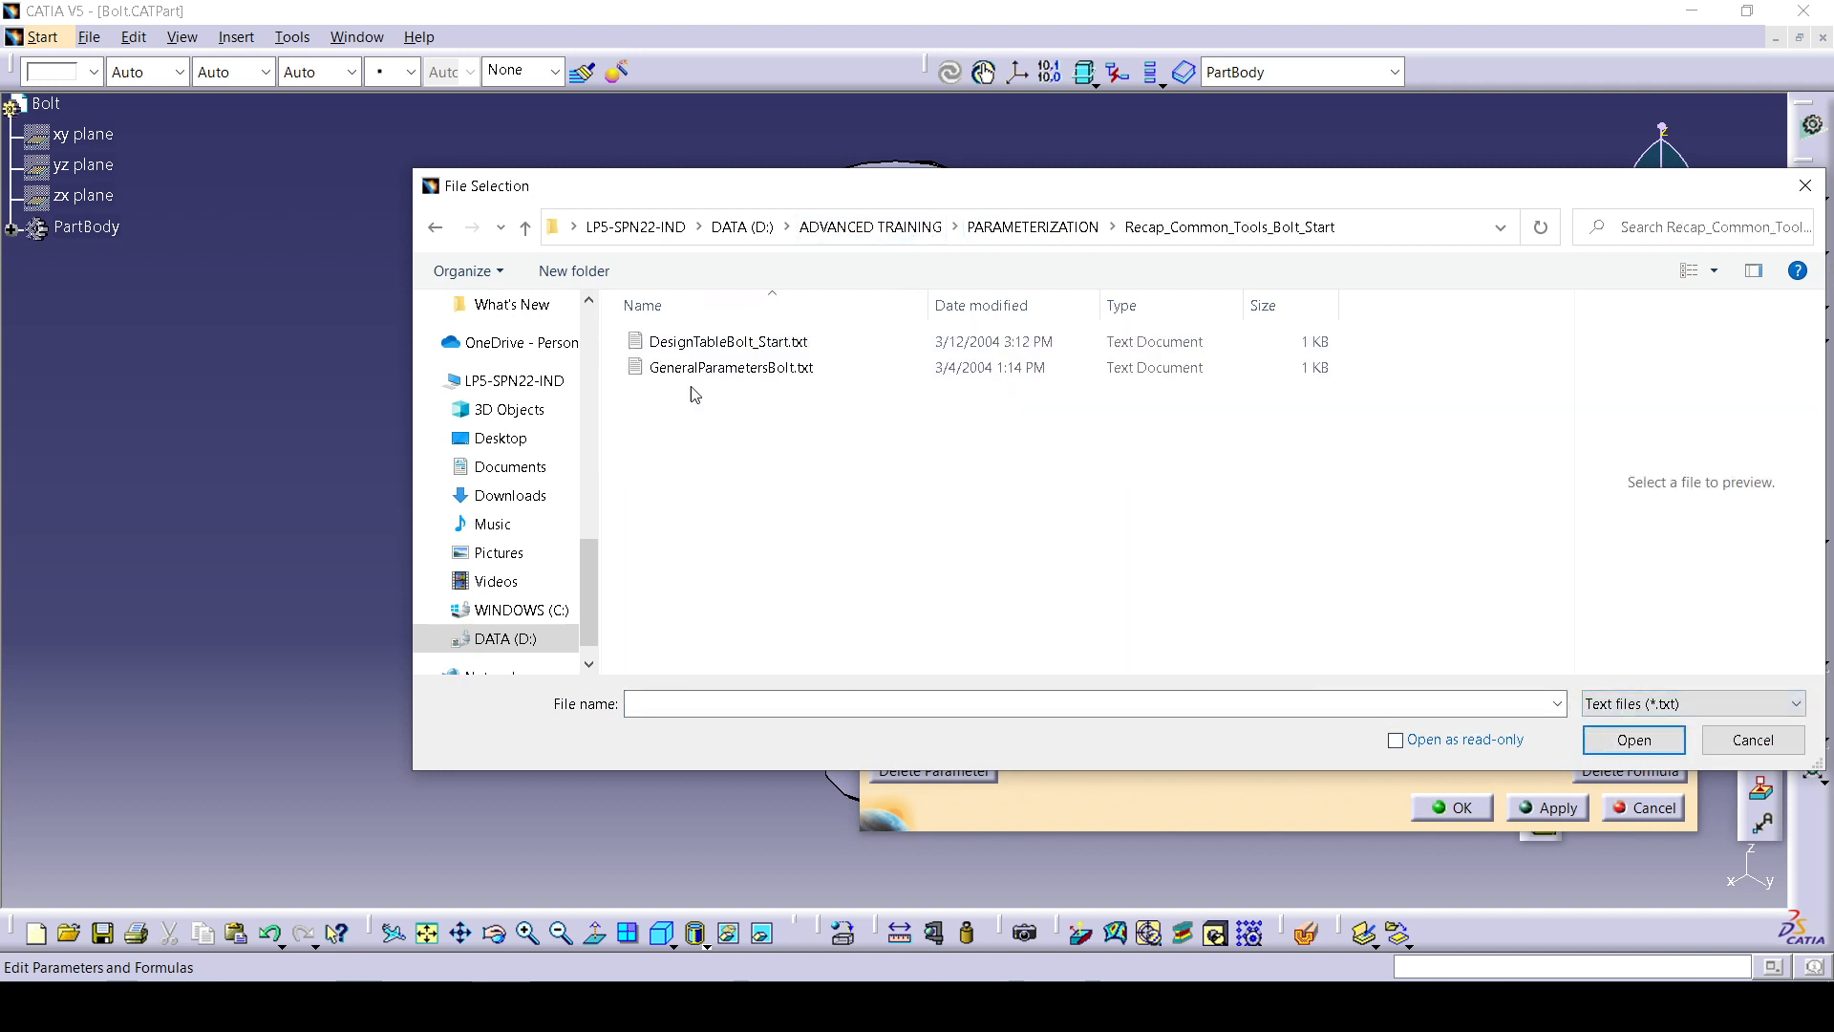
# Import the bolt parameters from GeneralParametersBolt.txt and accept the created parameters.
pyautogui.click(711, 367)
pyautogui.click(711, 344)
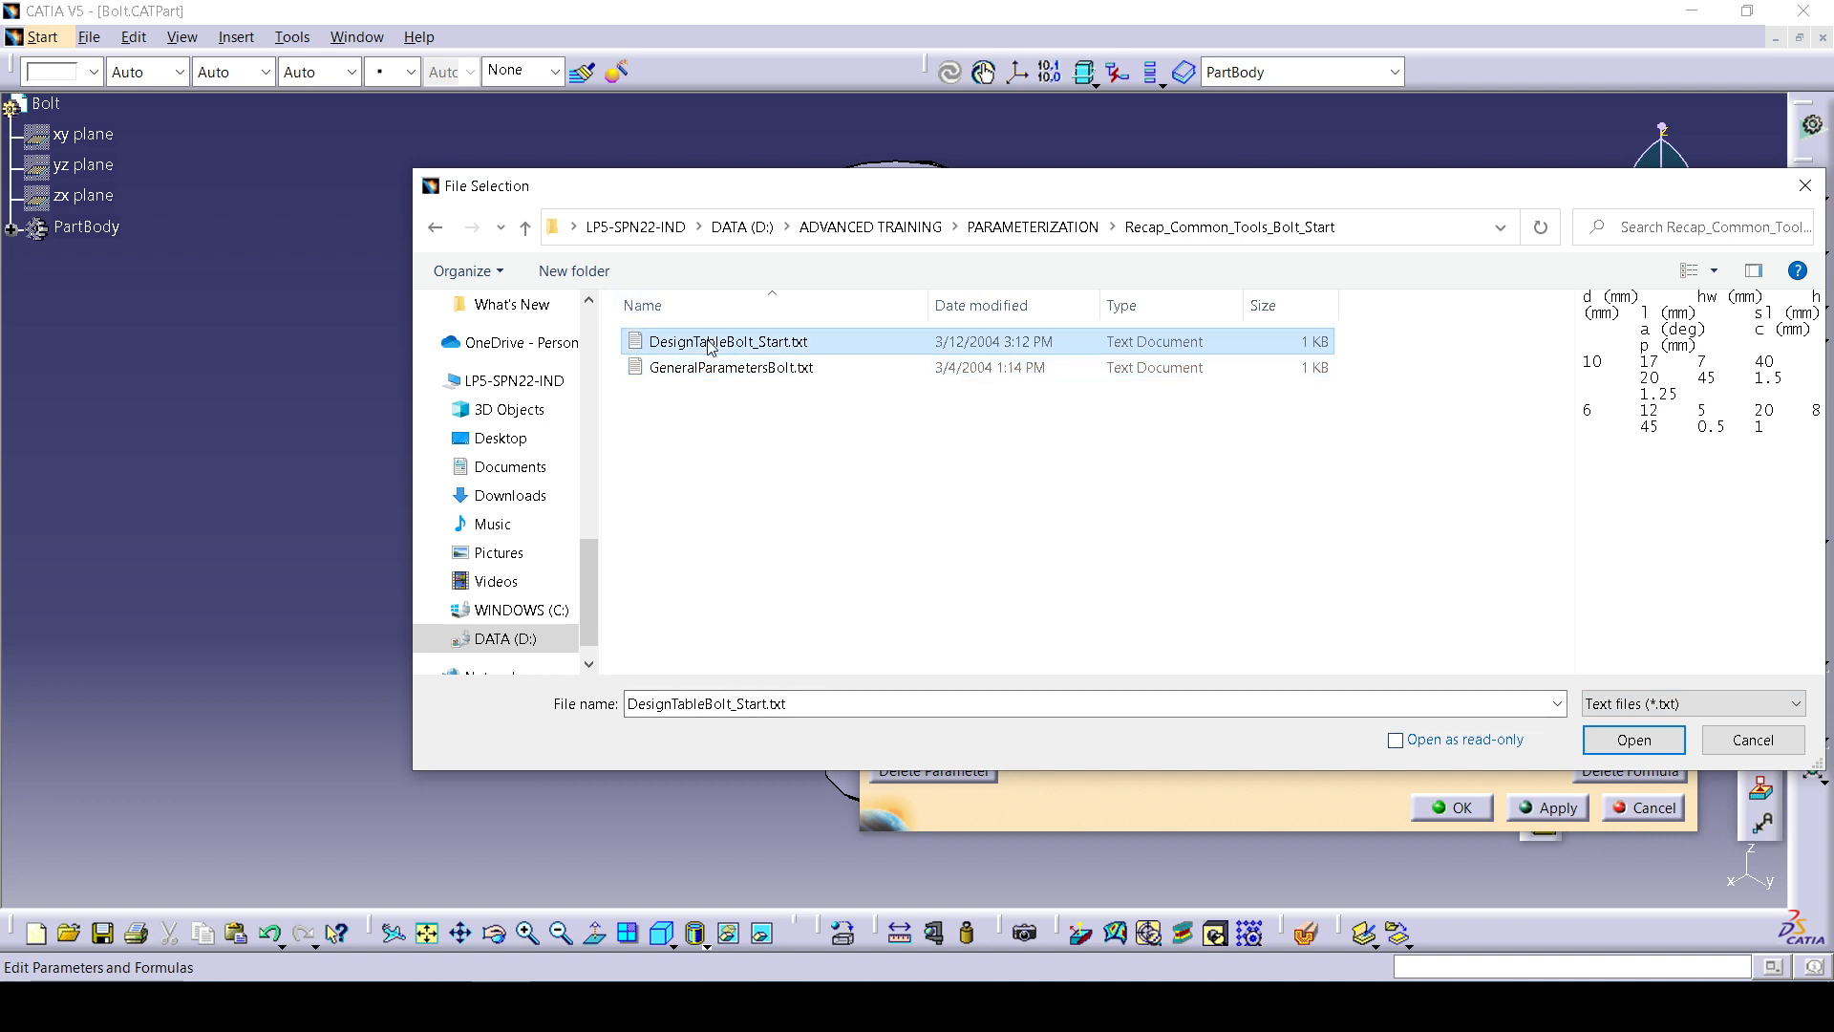
pyautogui.click(733, 371)
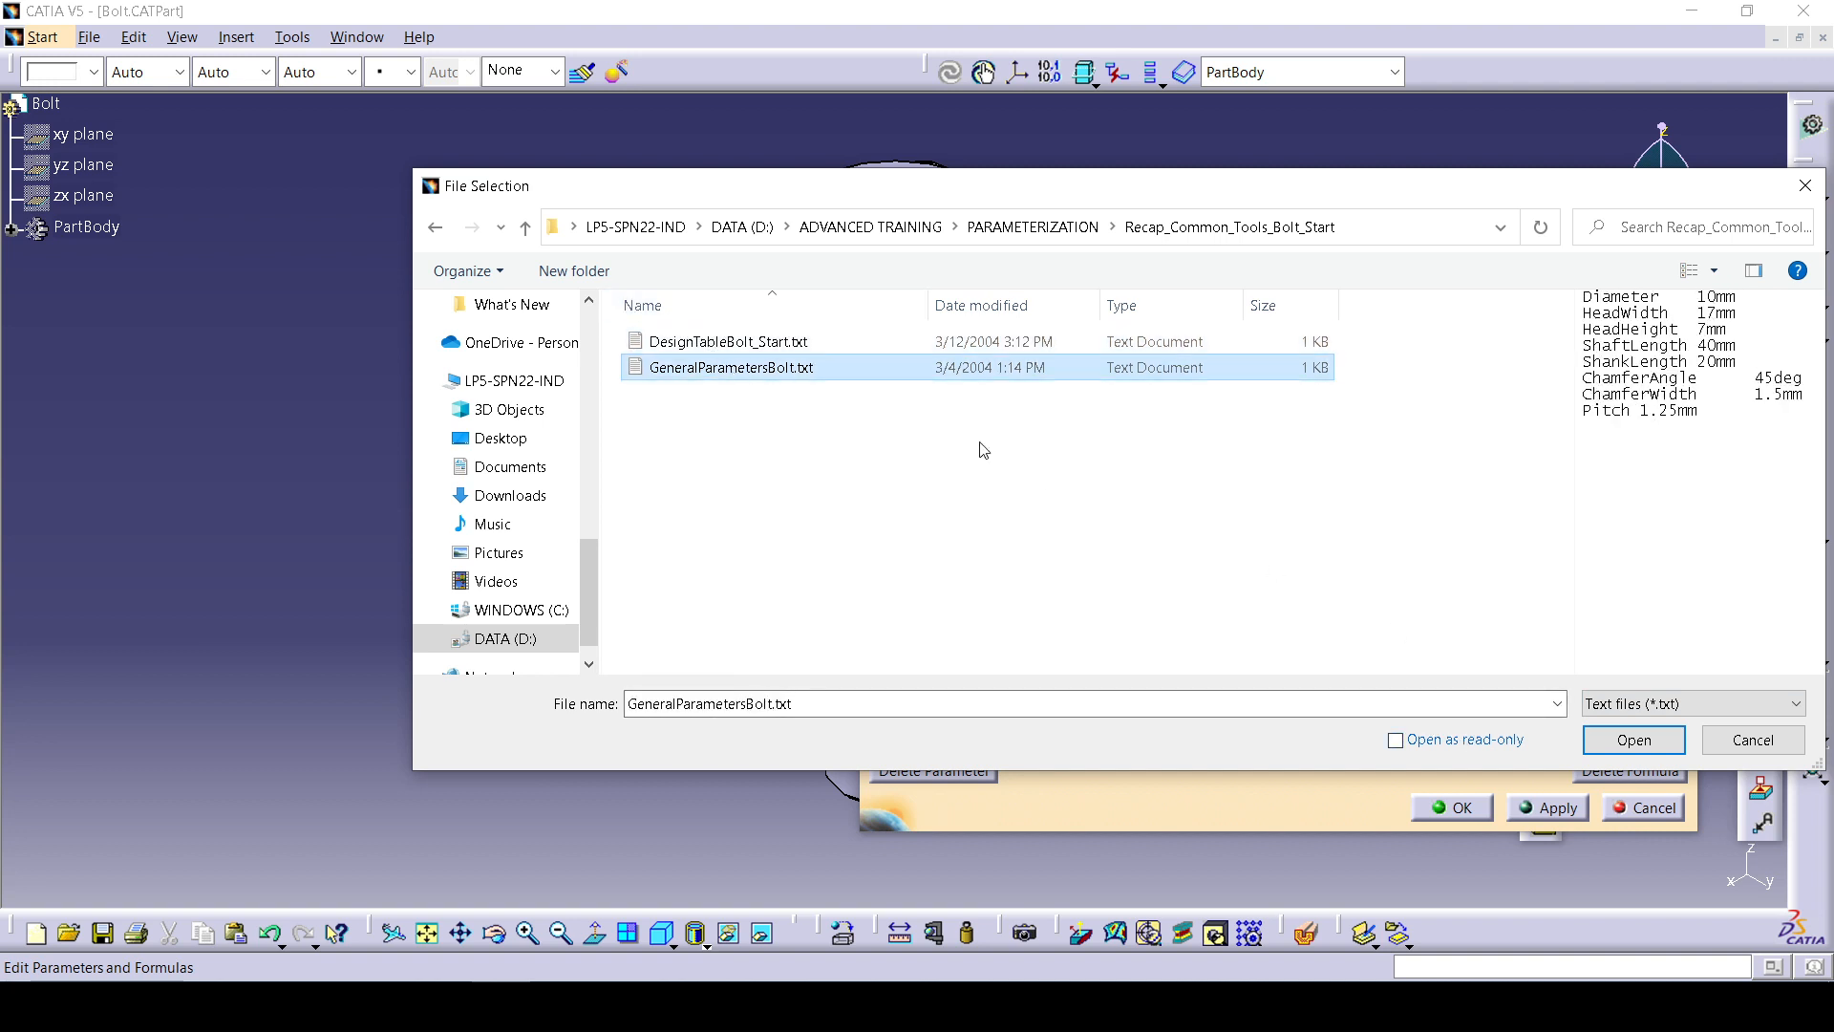
pyautogui.click(1634, 739)
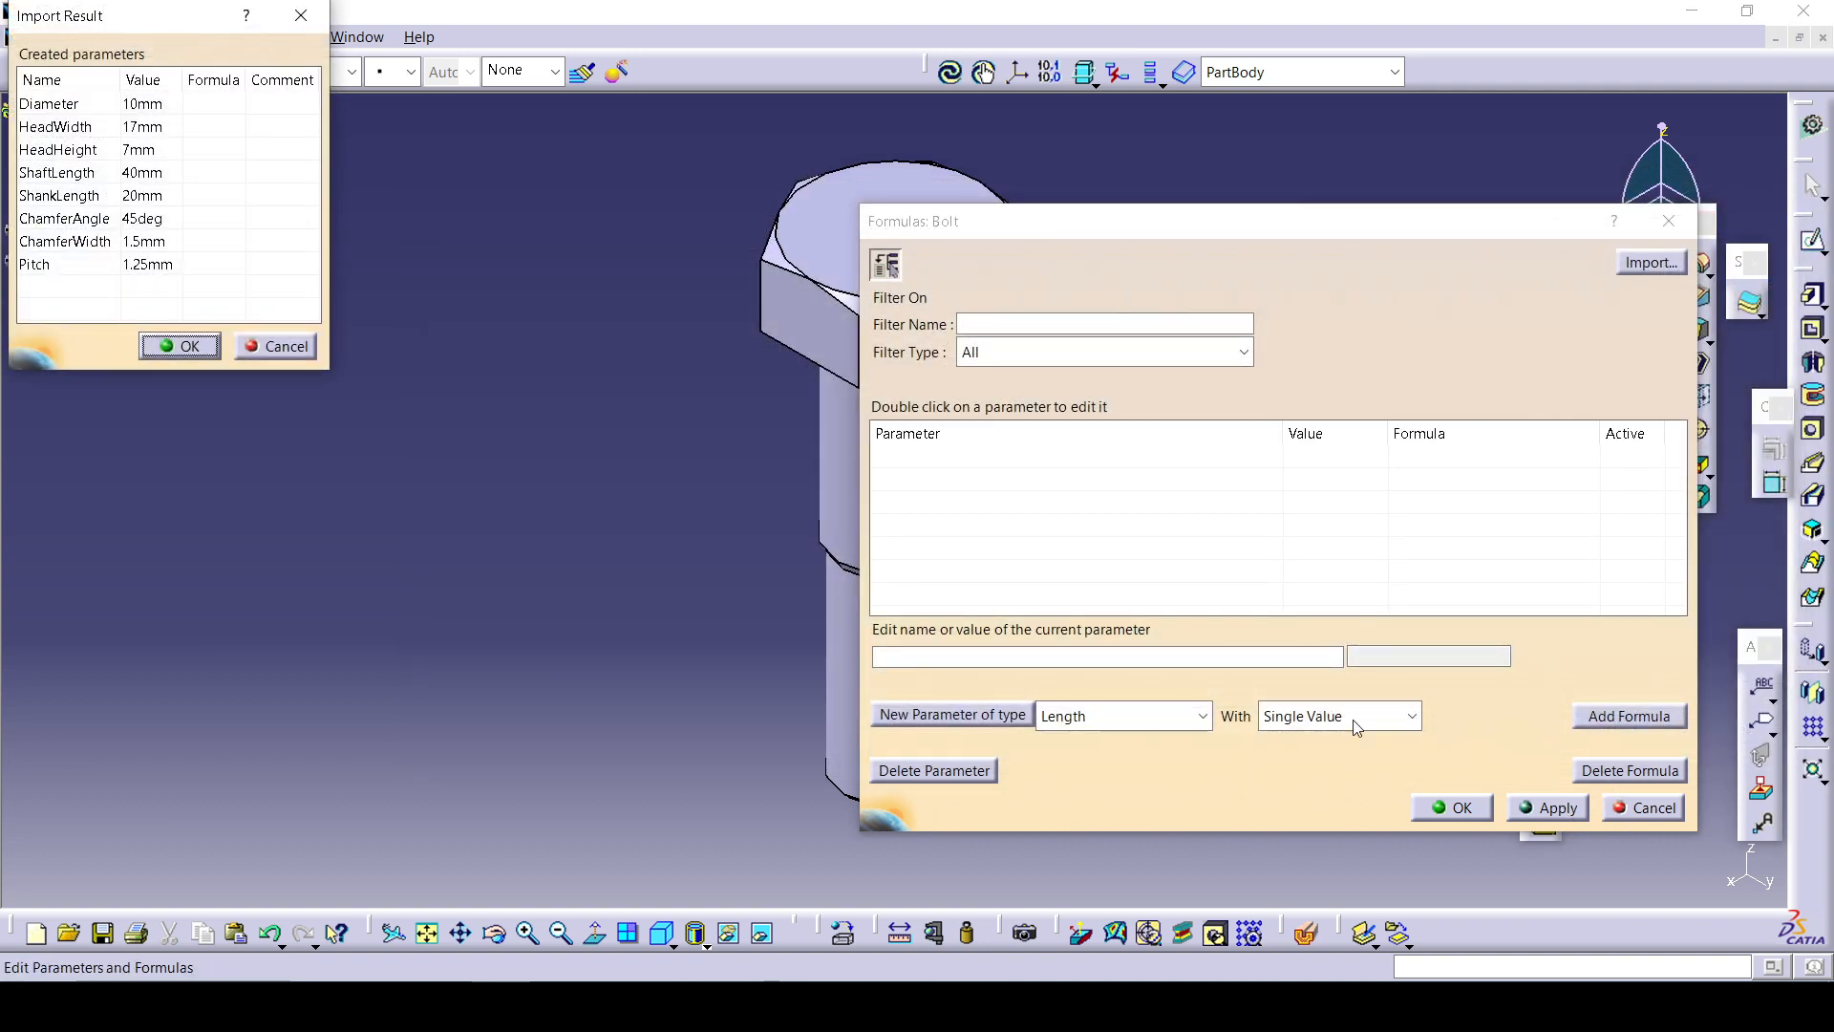
pyautogui.moveTo(141, 17); pyautogui.dragTo(423, 348)
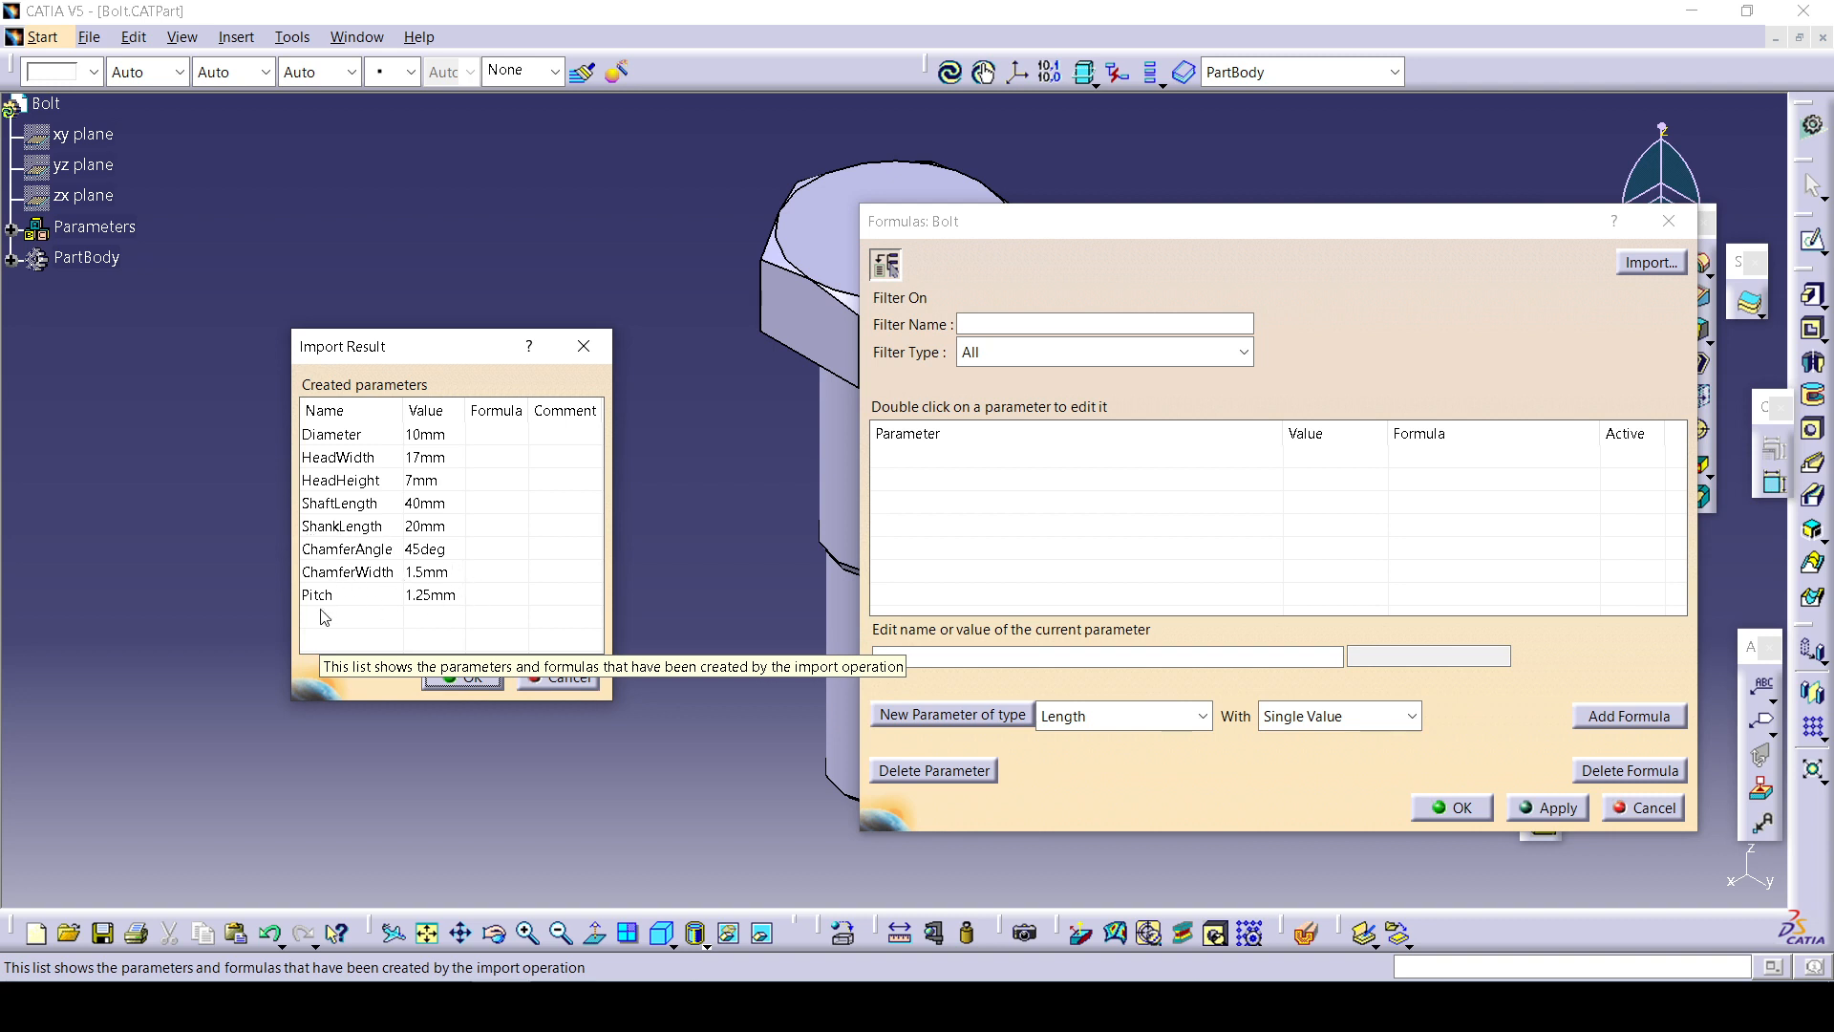
pyautogui.click(450, 680)
pyautogui.click(460, 677)
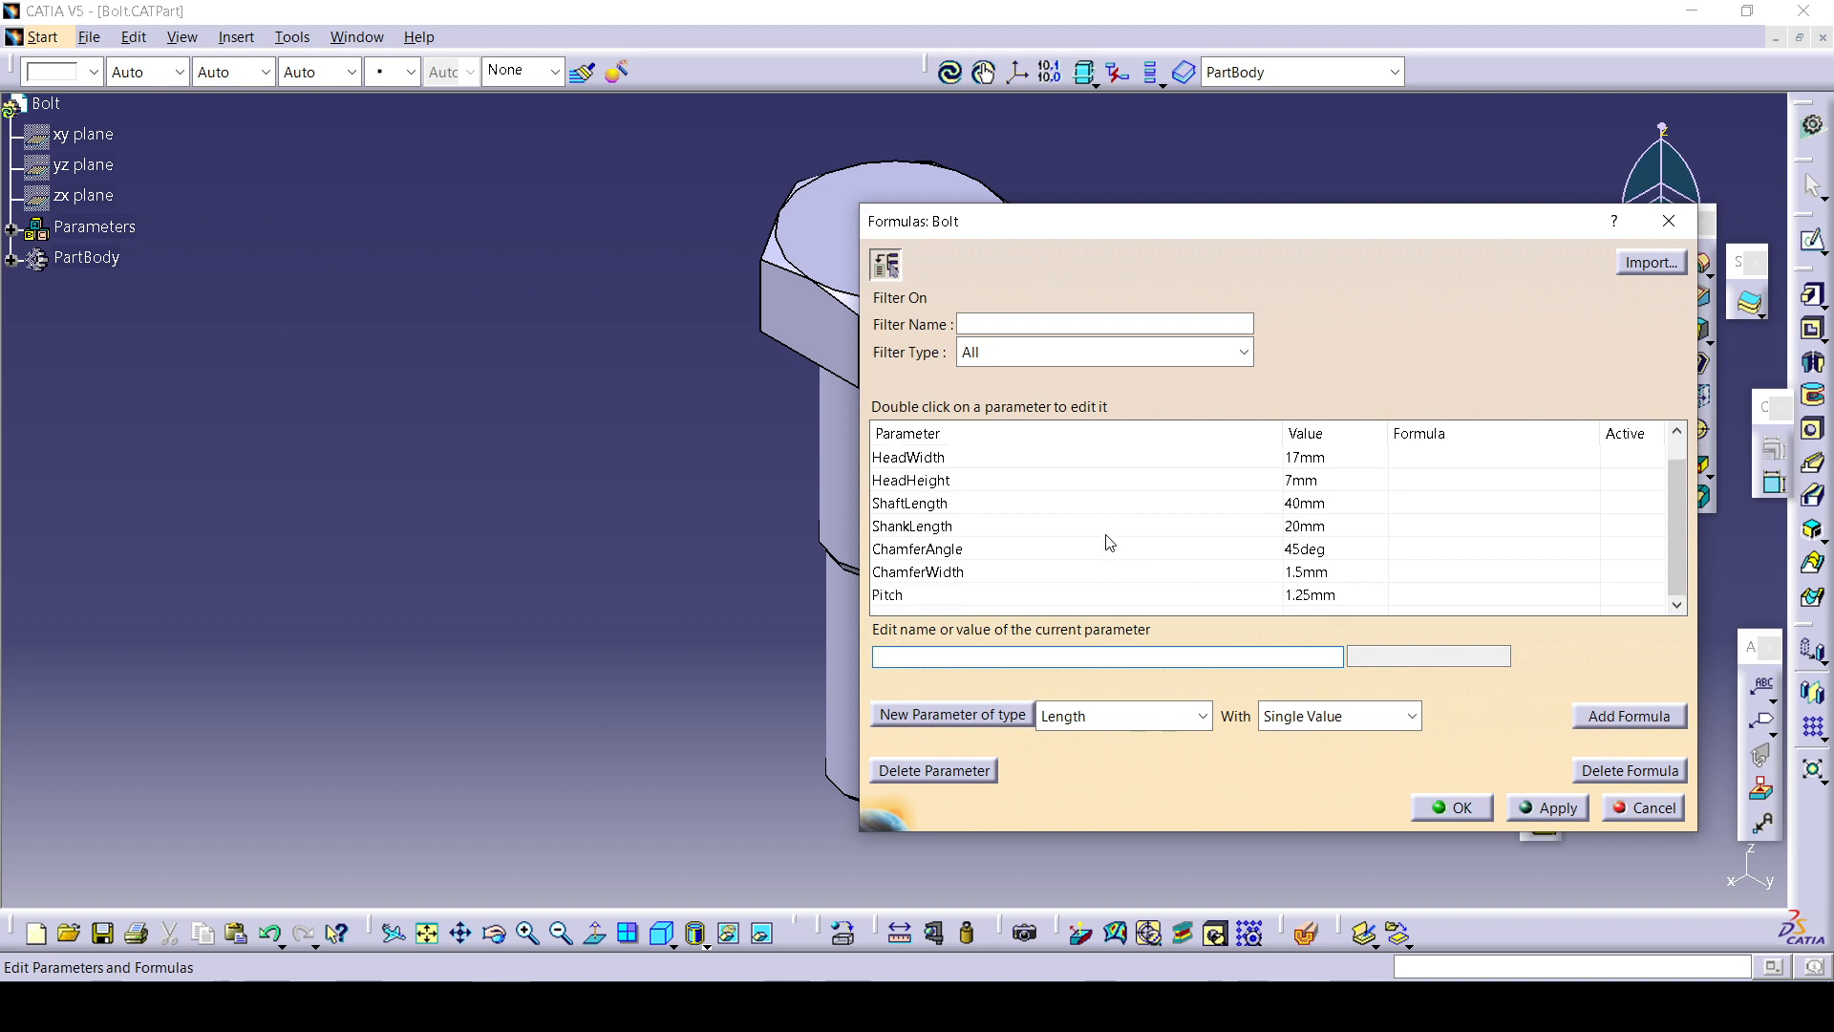
# Review the imported parameters in the formulas list, including ShankLength and ChamferAngle, and confirm the list.
pyautogui.scroll(-1, 991, 550)
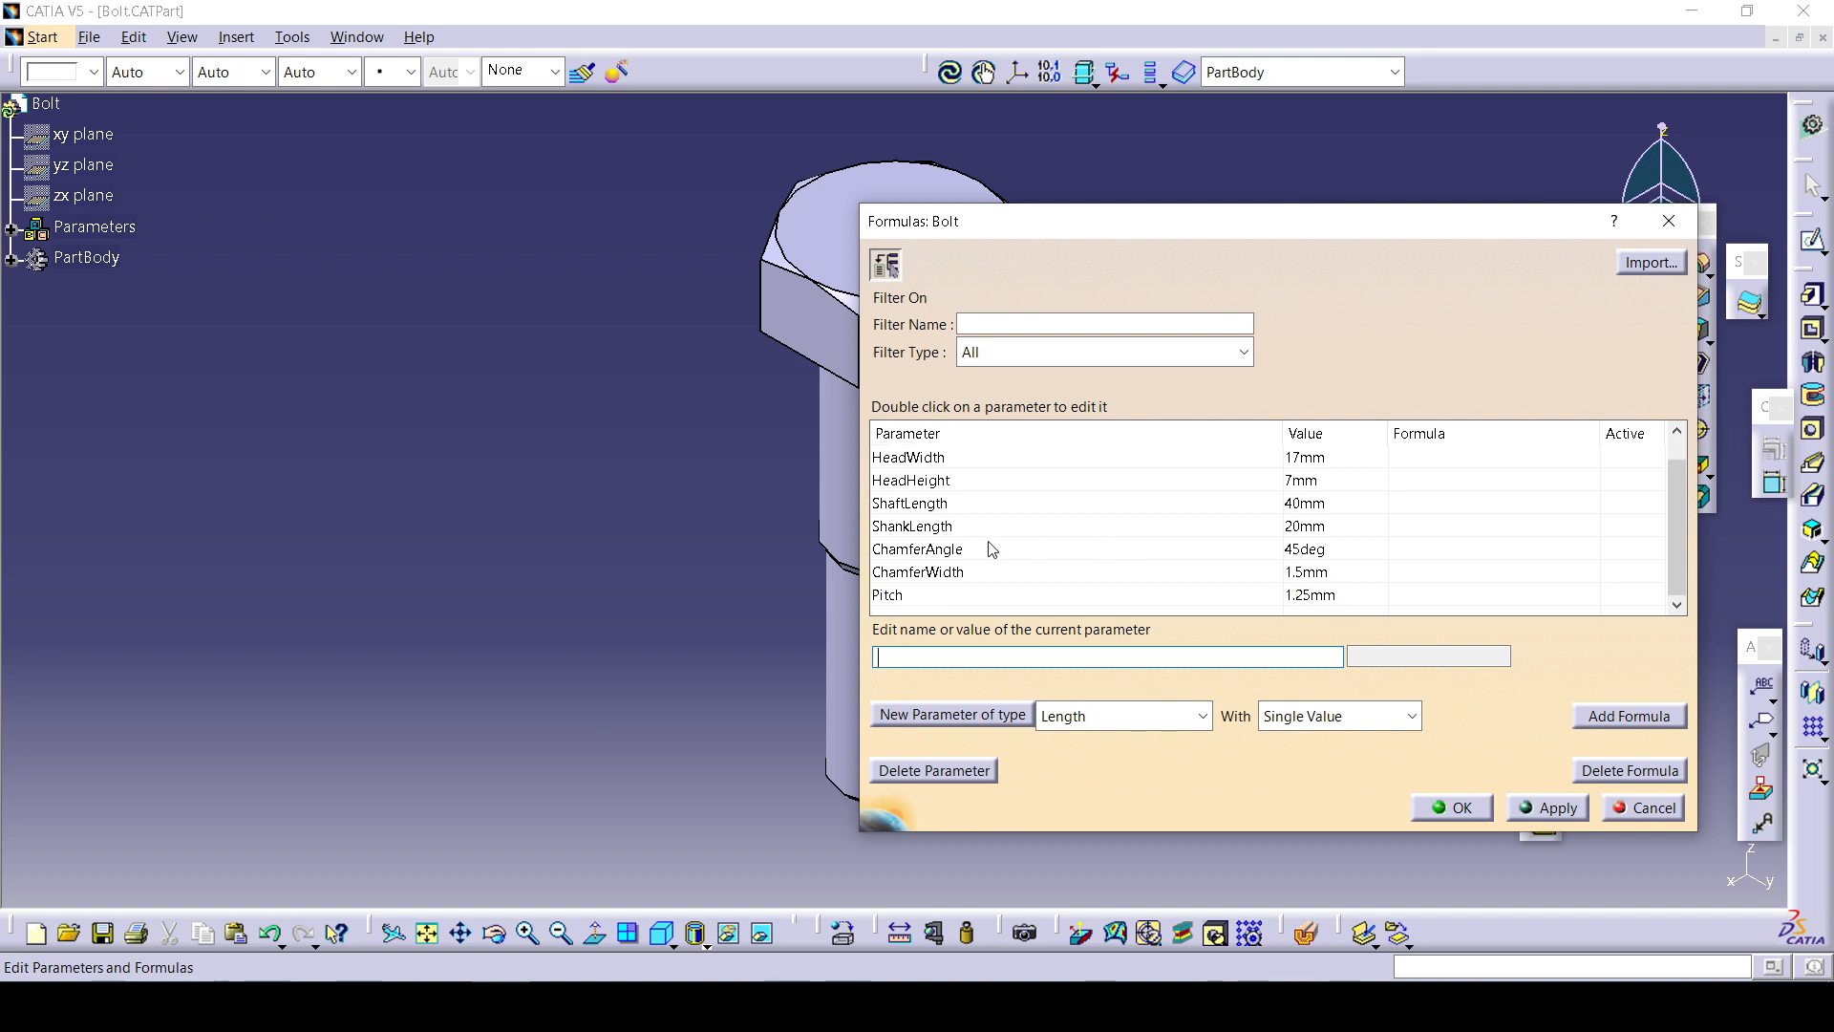
pyautogui.click(915, 526)
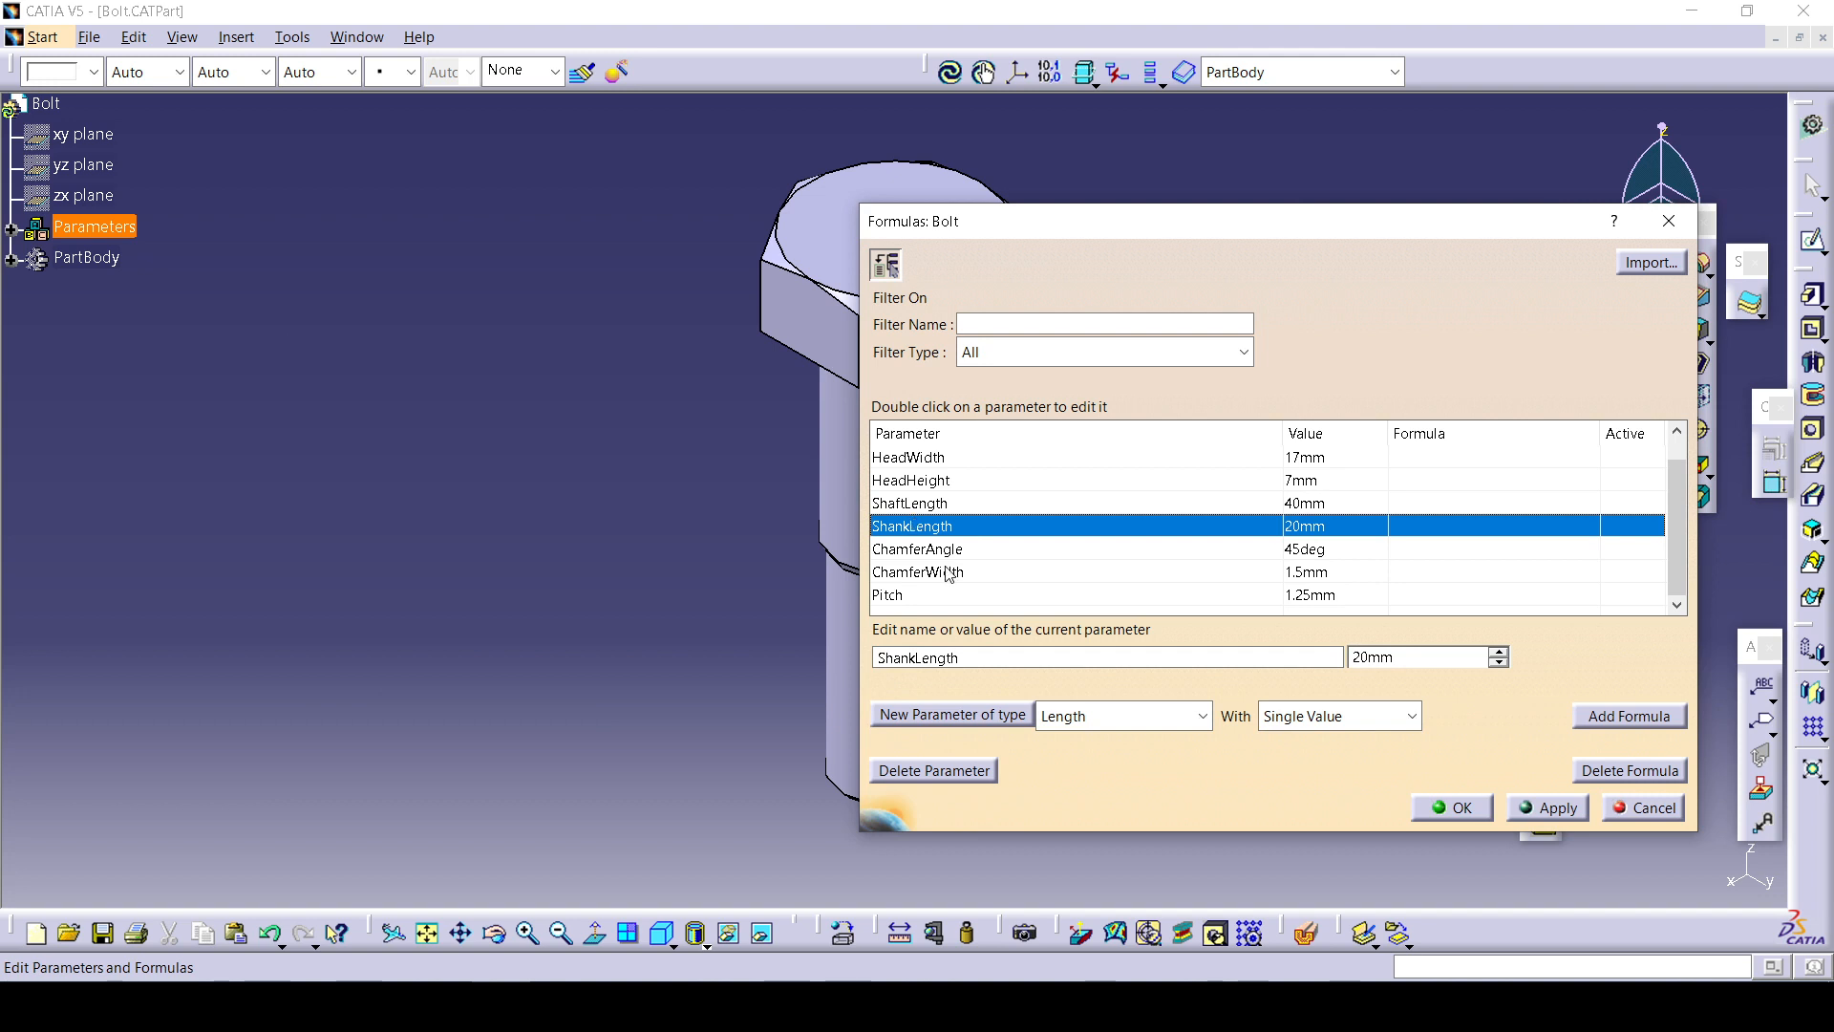
pyautogui.click(1054, 551)
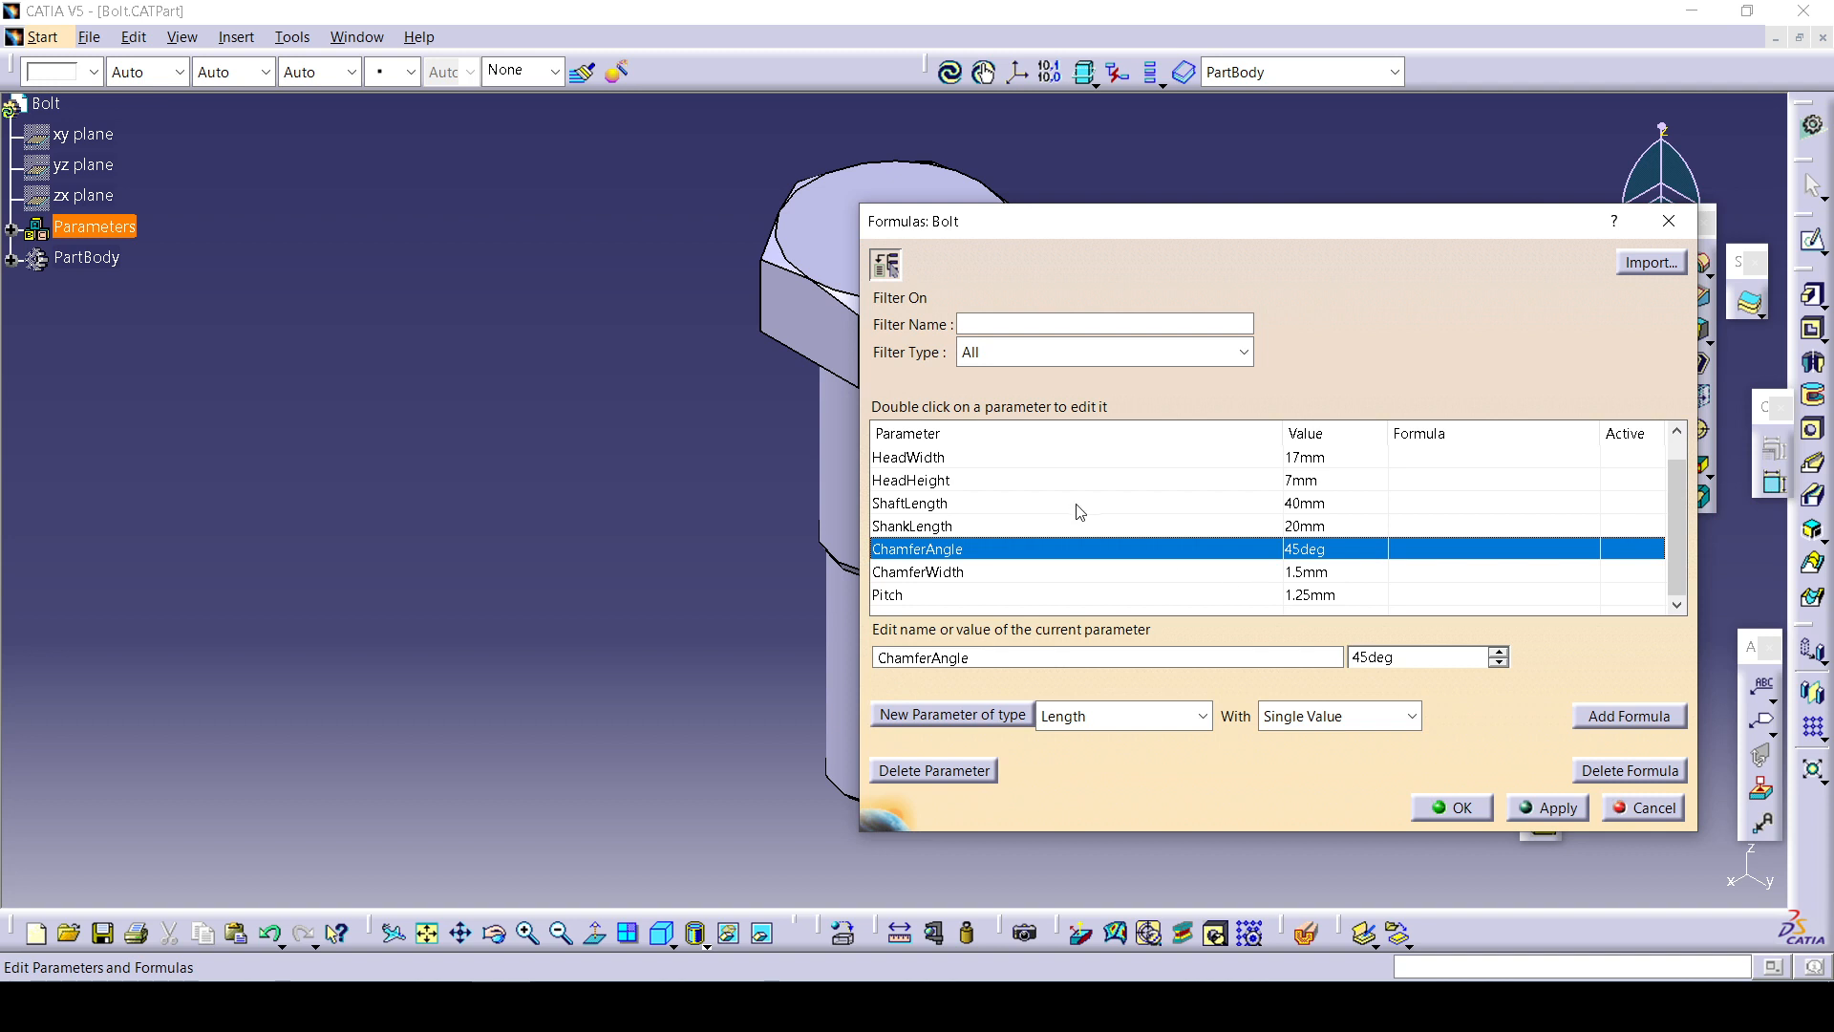
pyautogui.scroll(1, 1080, 511)
pyautogui.click(1454, 814)
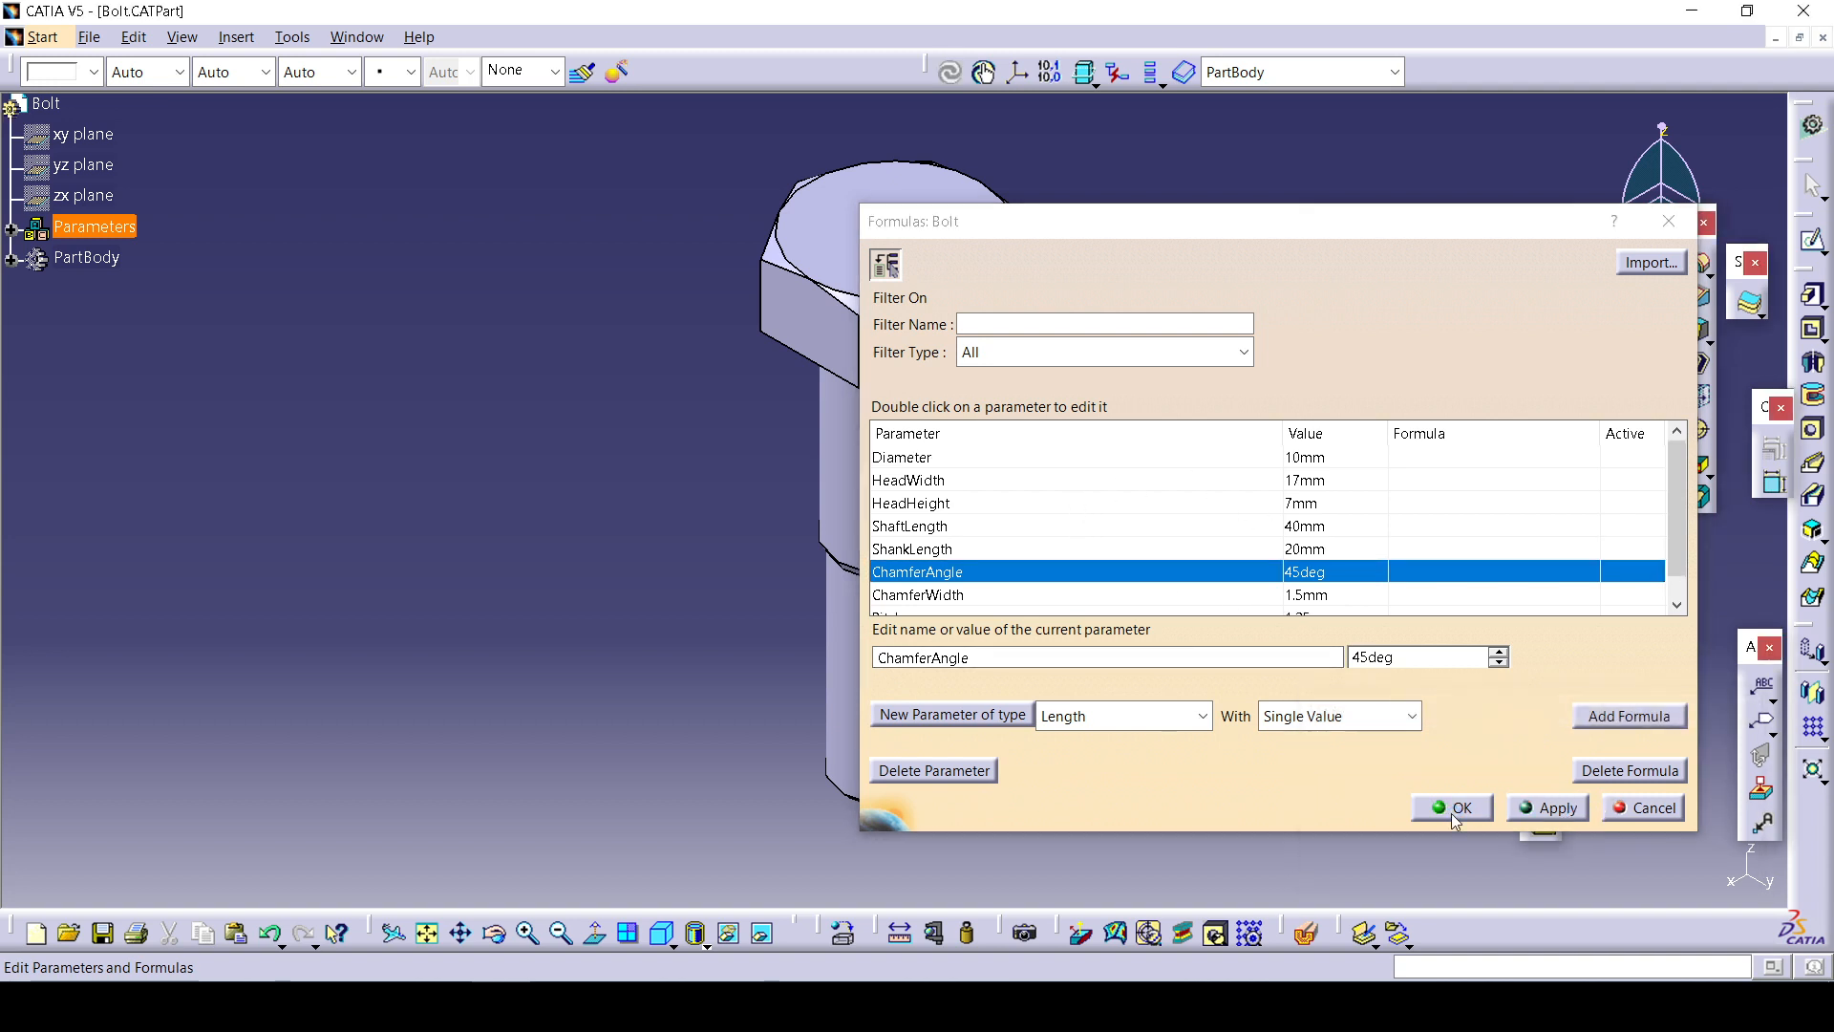
# Expand the Parameters and PartBody branches of the specification tree and inspect the bolt from the side.
pyautogui.click(12, 230)
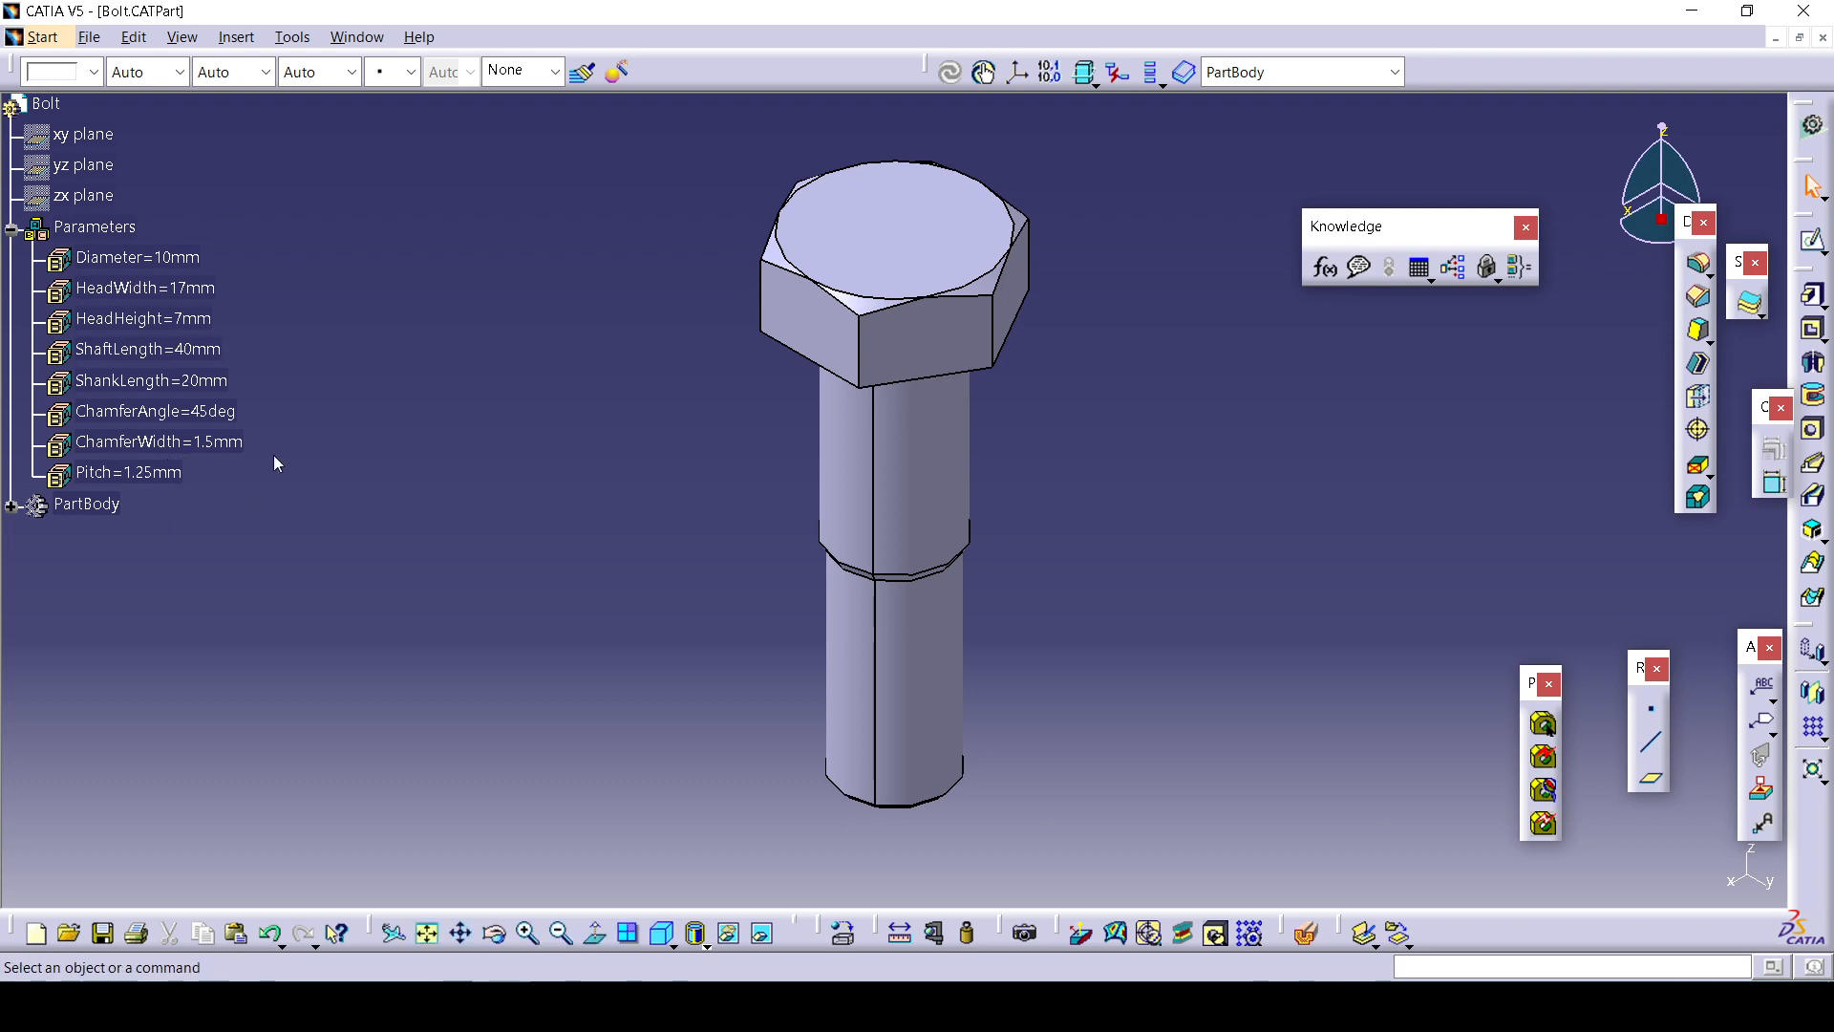
pyautogui.click(8, 505)
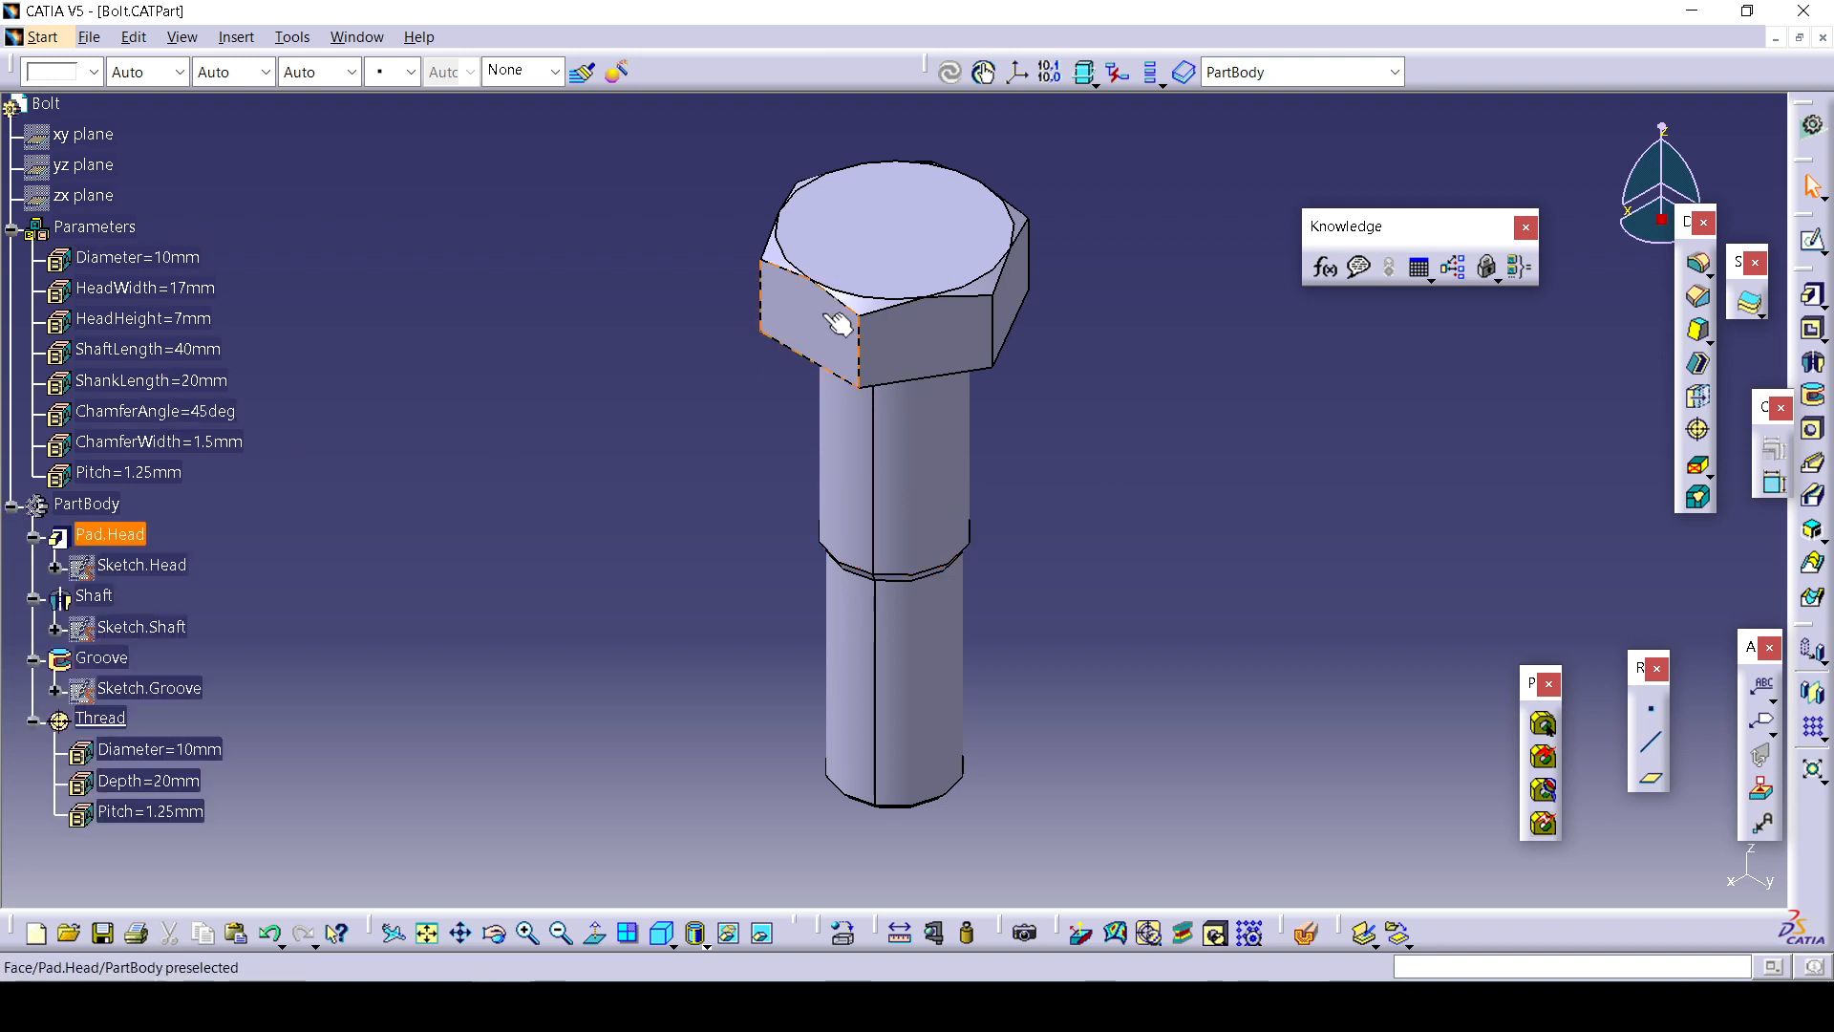
pyautogui.moveTo(1221, 460); pyautogui.dragTo(1091, 330, button='middle')
pyautogui.moveTo(762, 380); pyautogui.dragTo(764, 282, button='middle')
pyautogui.moveTo(1029, 382)
pyautogui.mouseDown(button='middle')
pyautogui.moveTo(1036, 409)
pyautogui.moveTo(1020, 384)
pyautogui.mouseUp(button='middle')
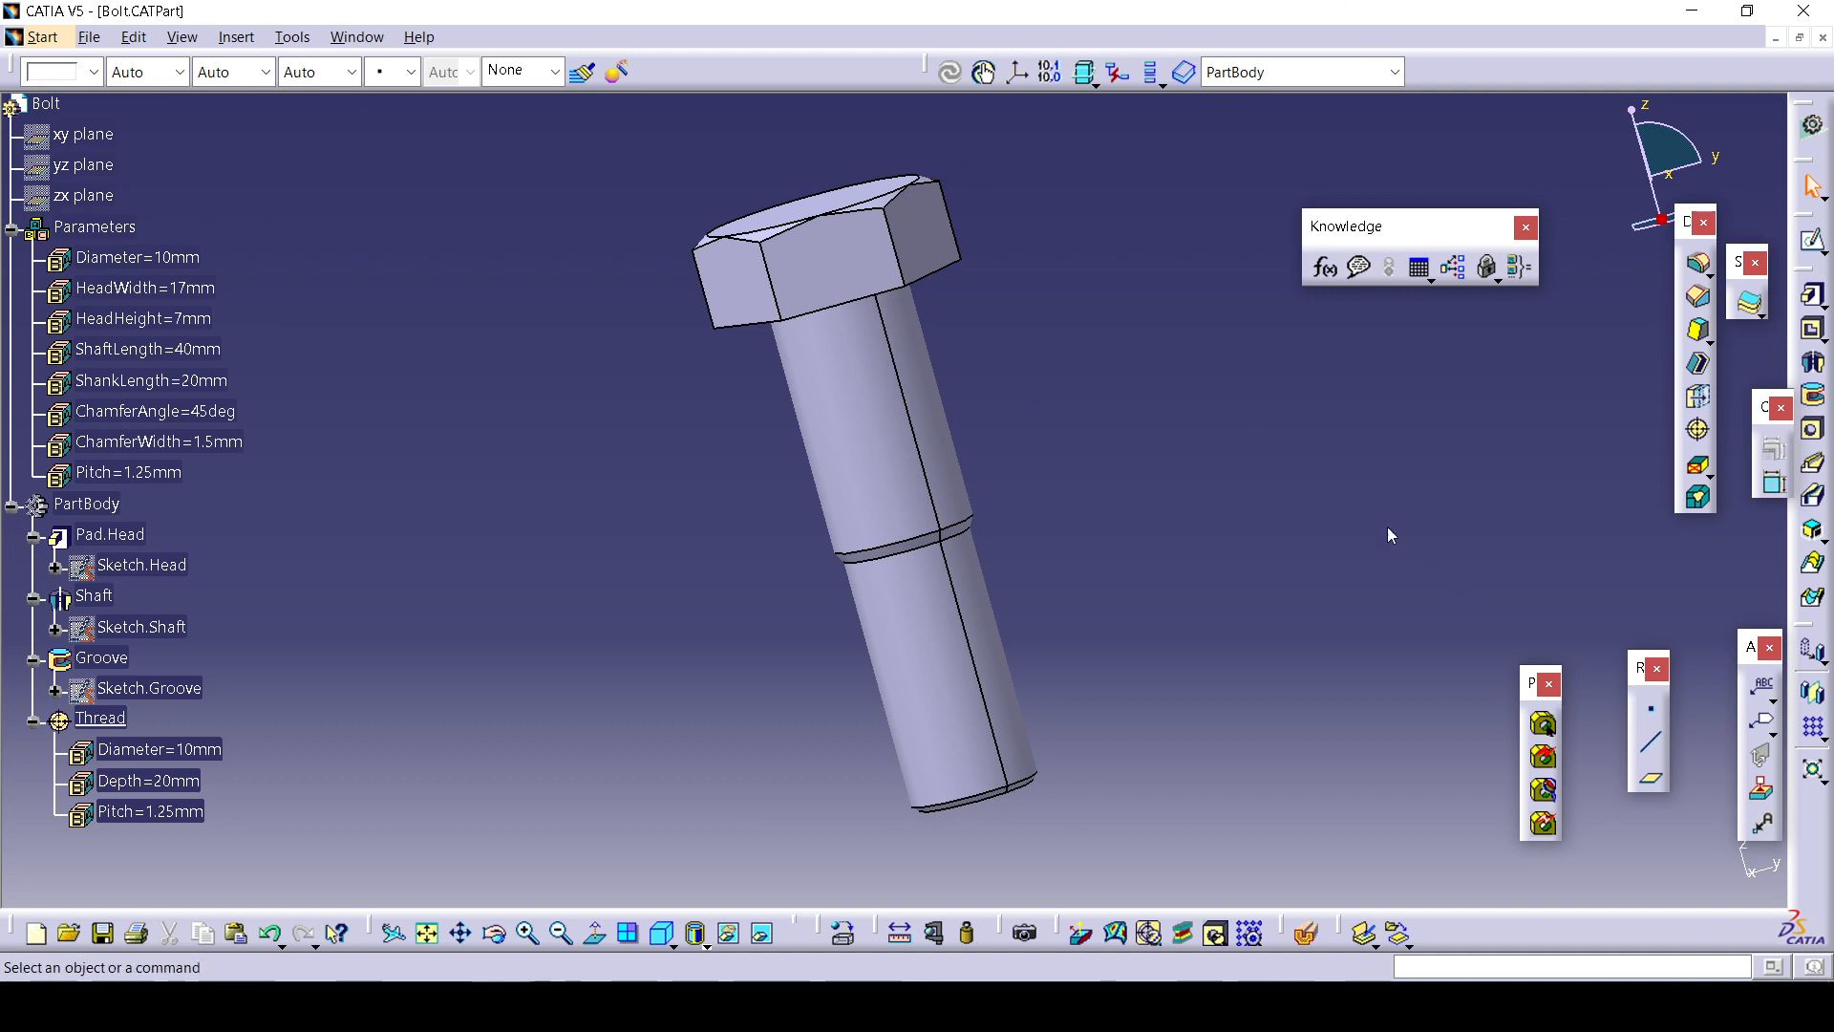
# Reopen the bolt's formulas, filter them on Pad.Head and inspect the head's dimensions on the model.
pyautogui.click(1325, 268)
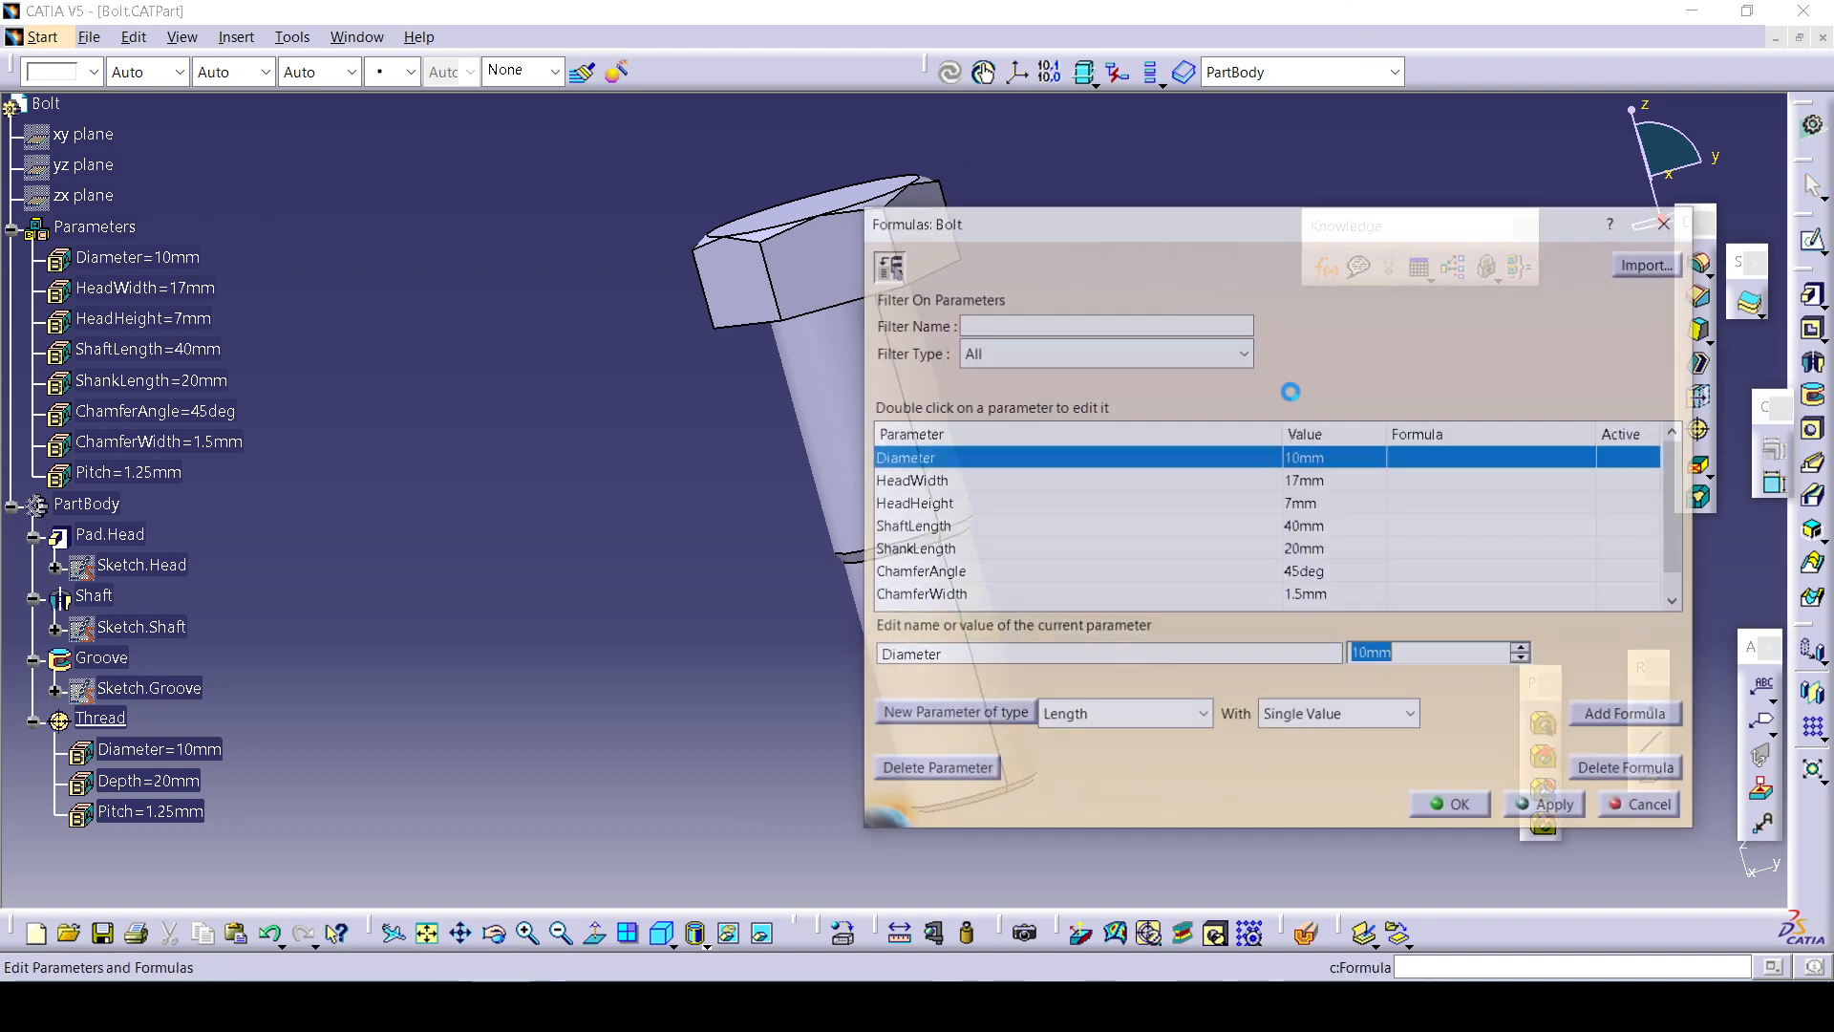
pyautogui.moveTo(1164, 233); pyautogui.dragTo(1380, 259)
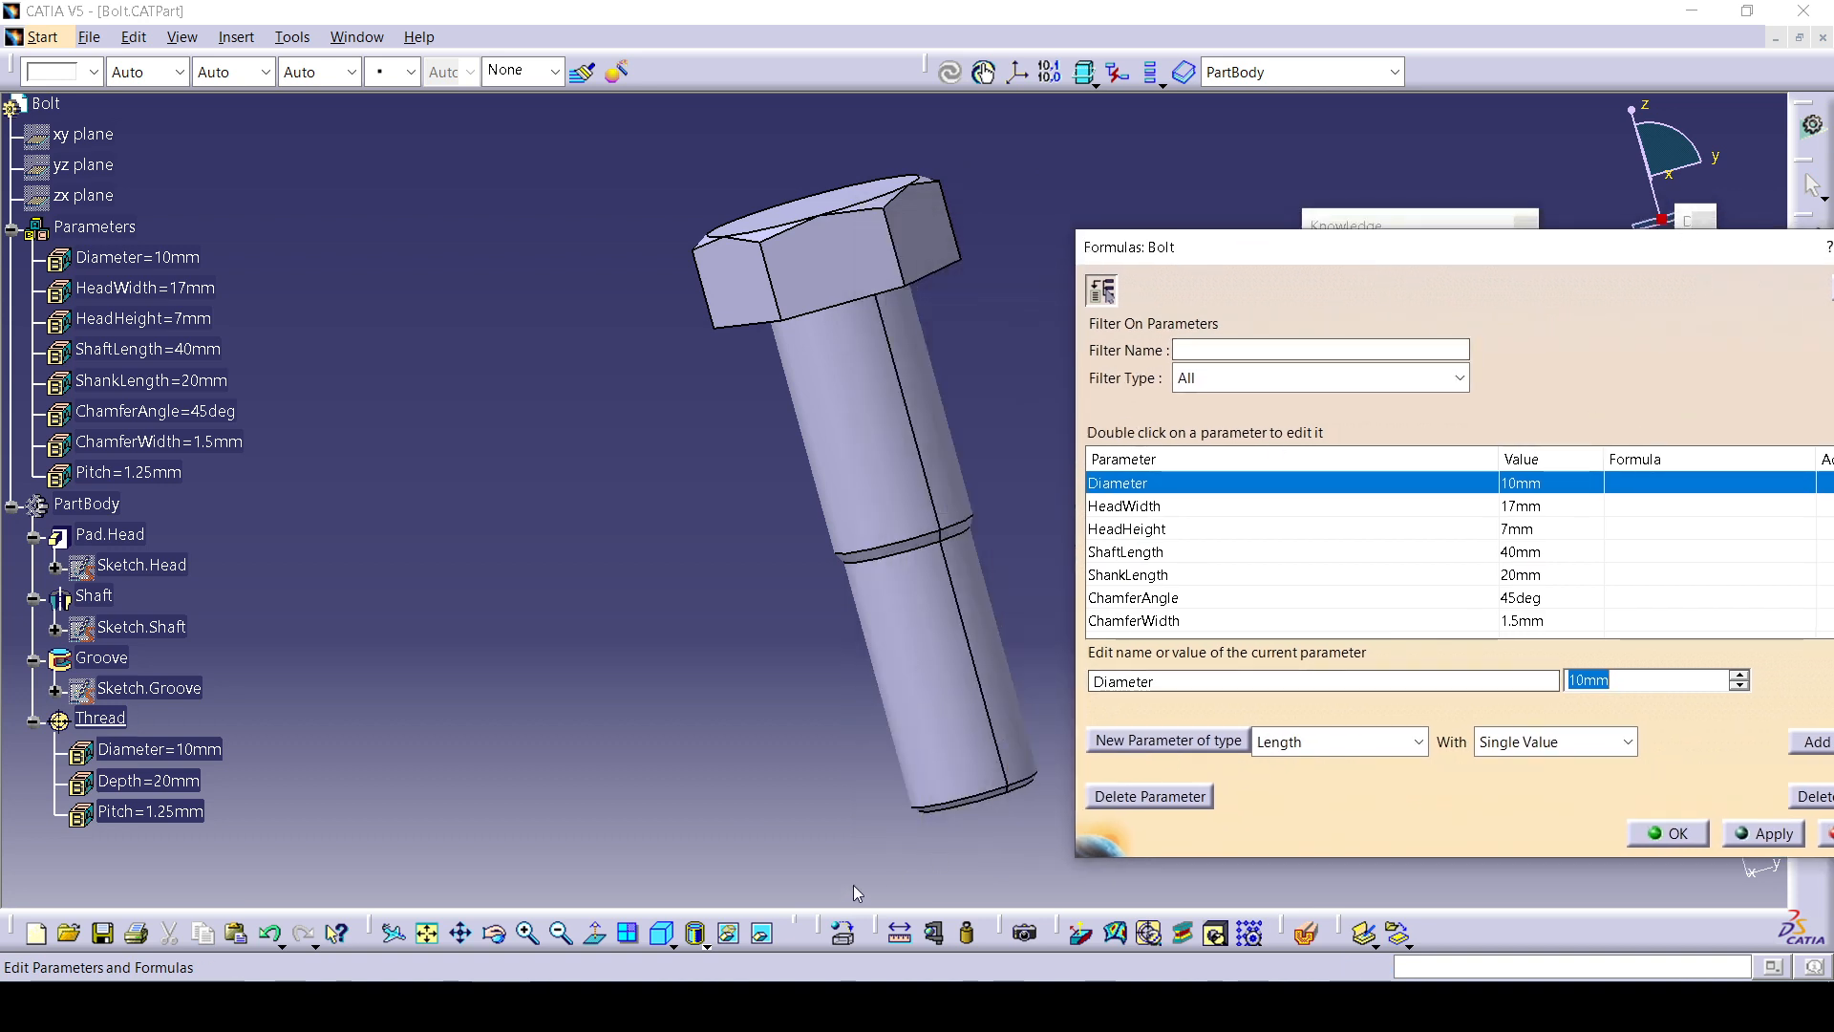
pyautogui.click(119, 511)
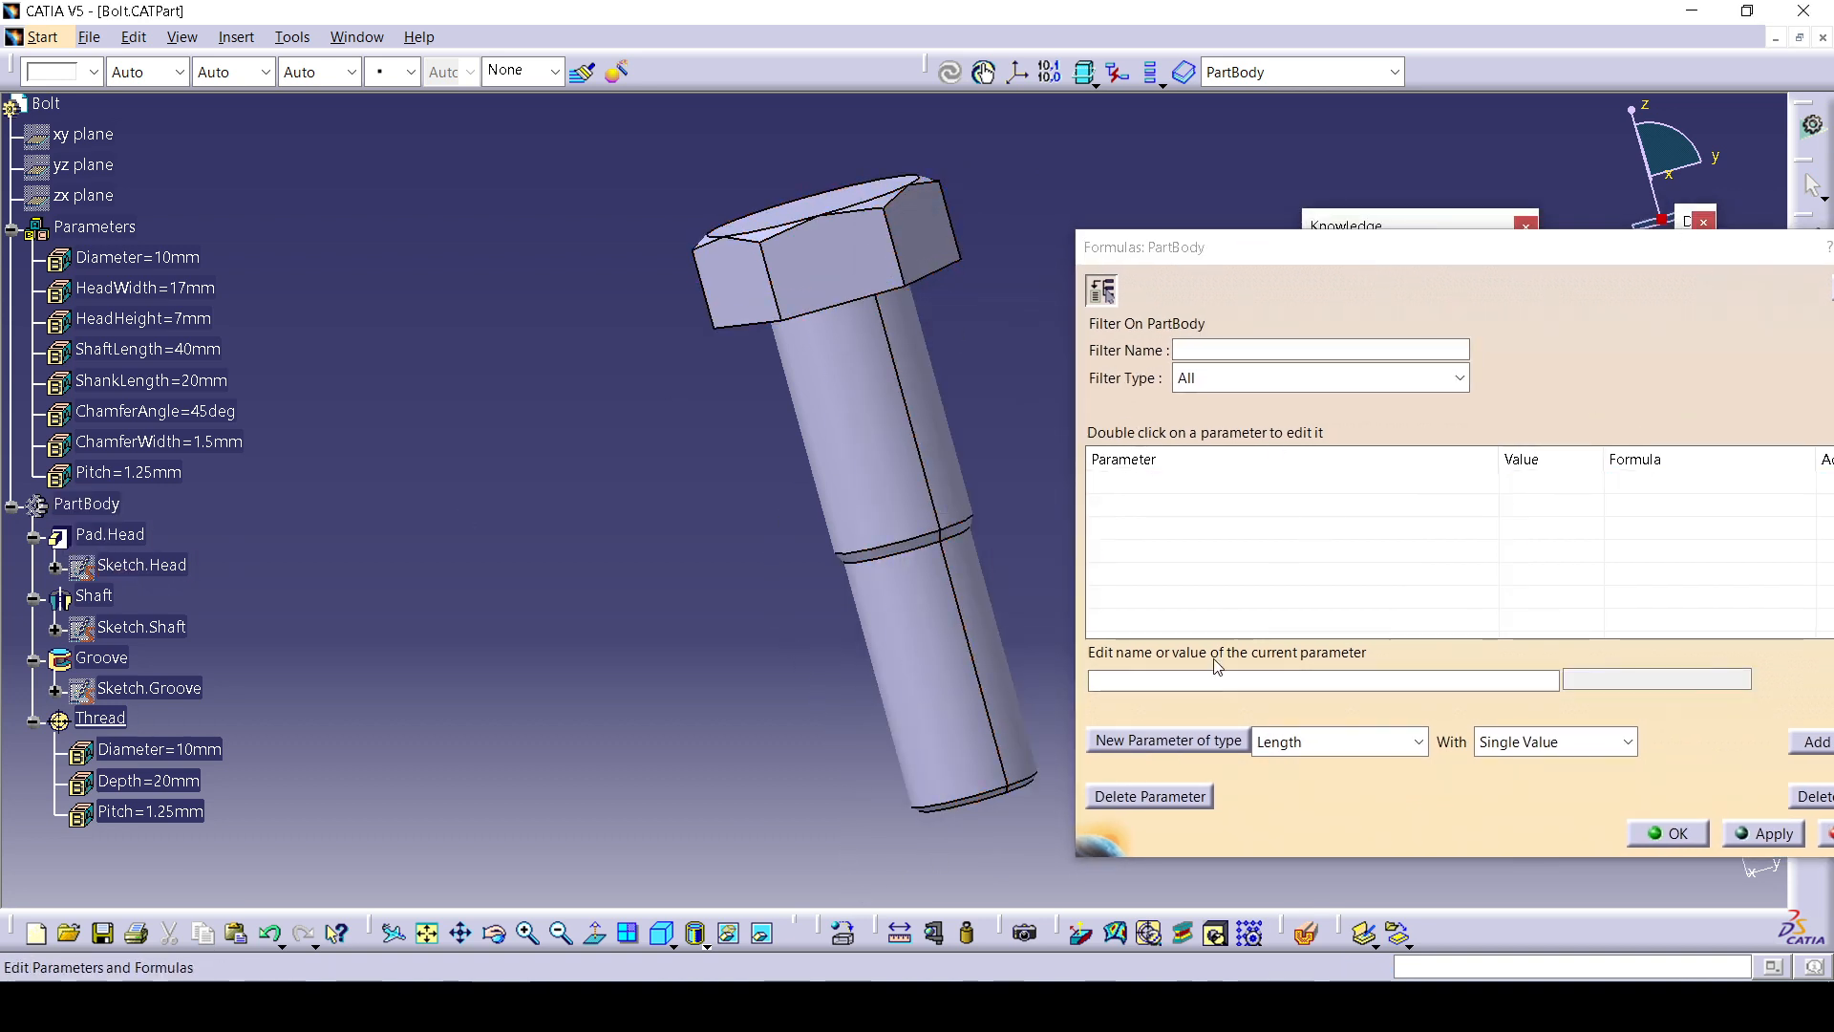
pyautogui.click(110, 534)
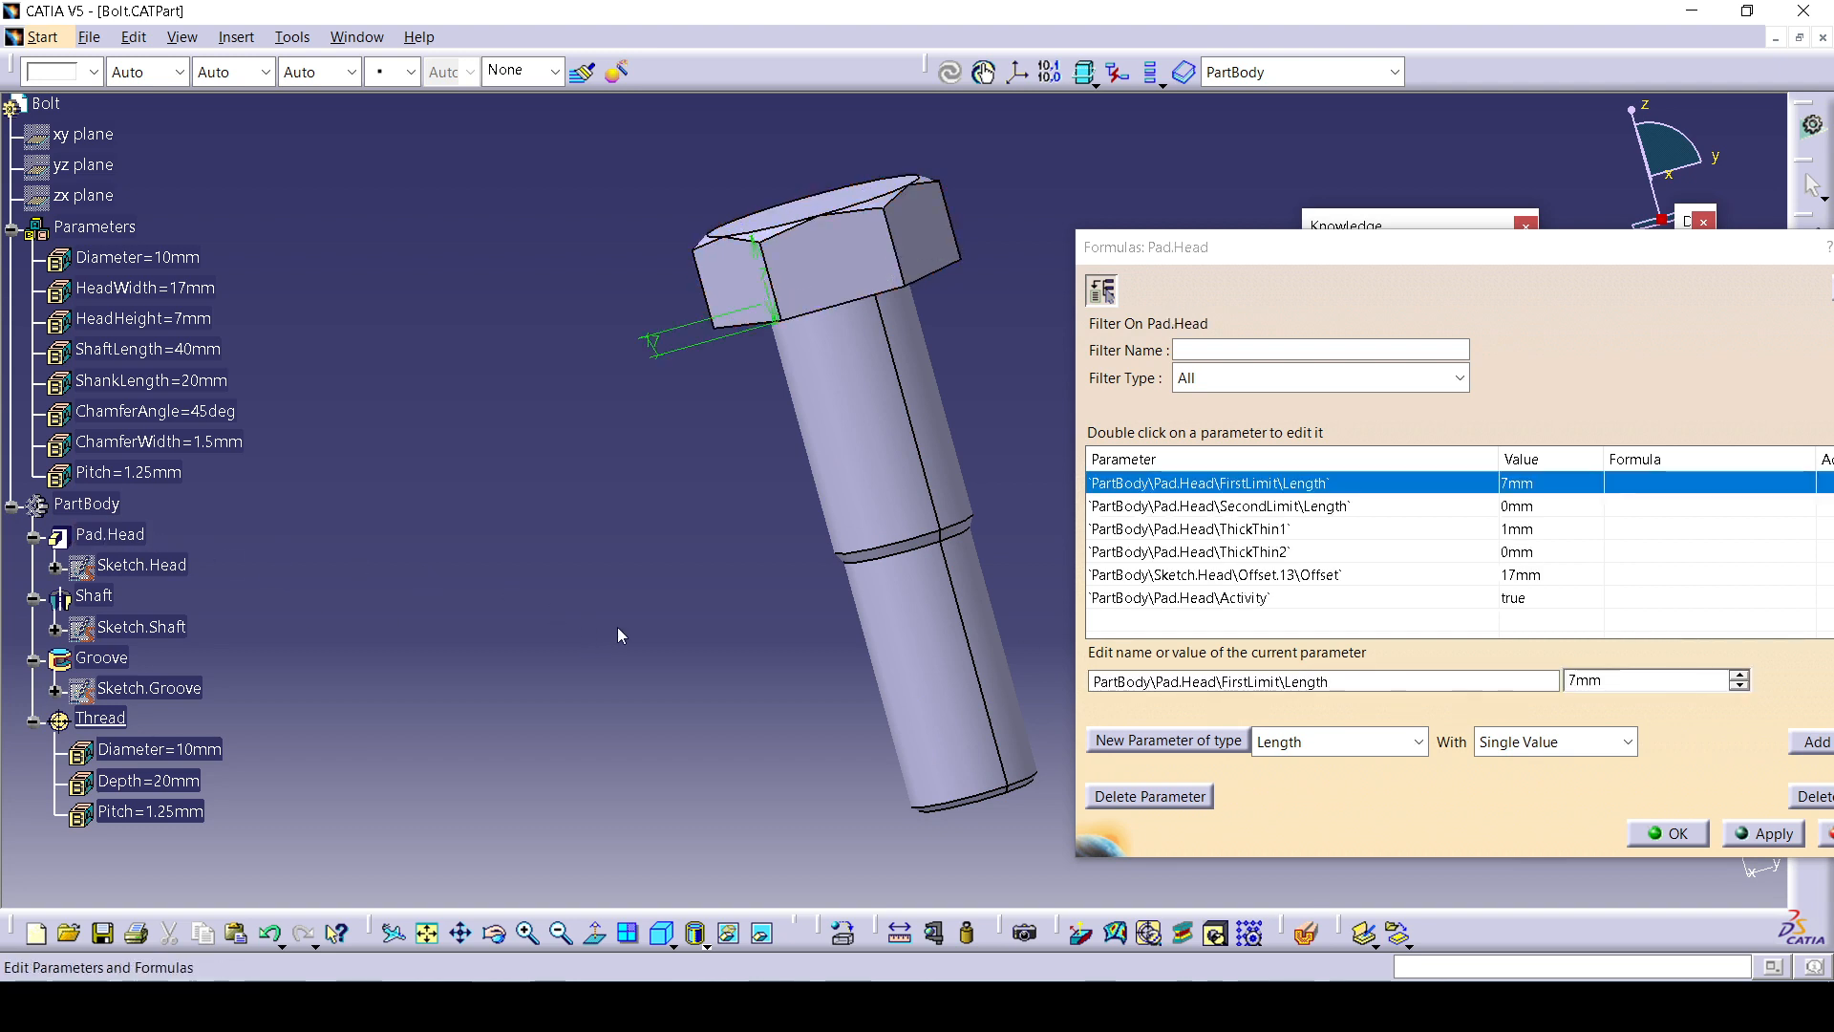
pyautogui.moveTo(617, 627); pyautogui.dragTo(607, 686, button='middle')
pyautogui.moveTo(853, 564); pyautogui.dragTo(914, 616, button='middle')
pyautogui.moveTo(882, 529); pyautogui.dragTo(837, 623, button='middle')
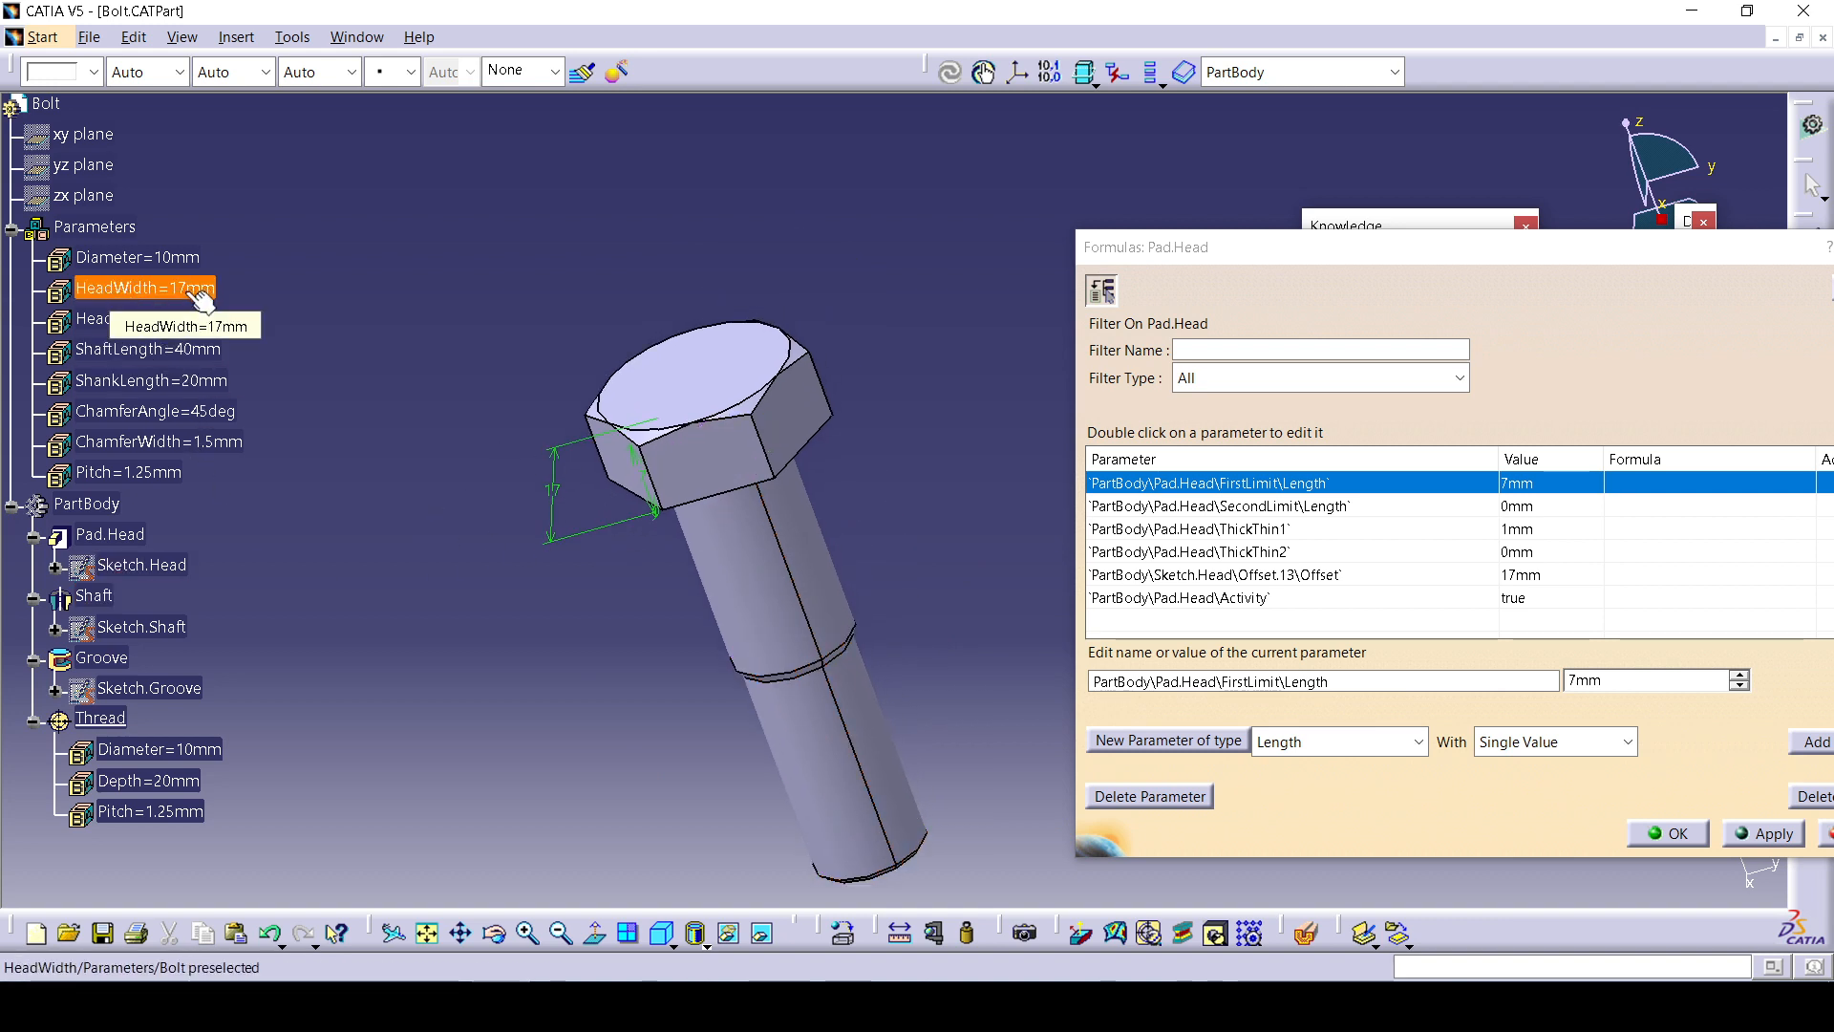
pyautogui.moveTo(566, 651); pyautogui.dragTo(838, 592, button='middle')
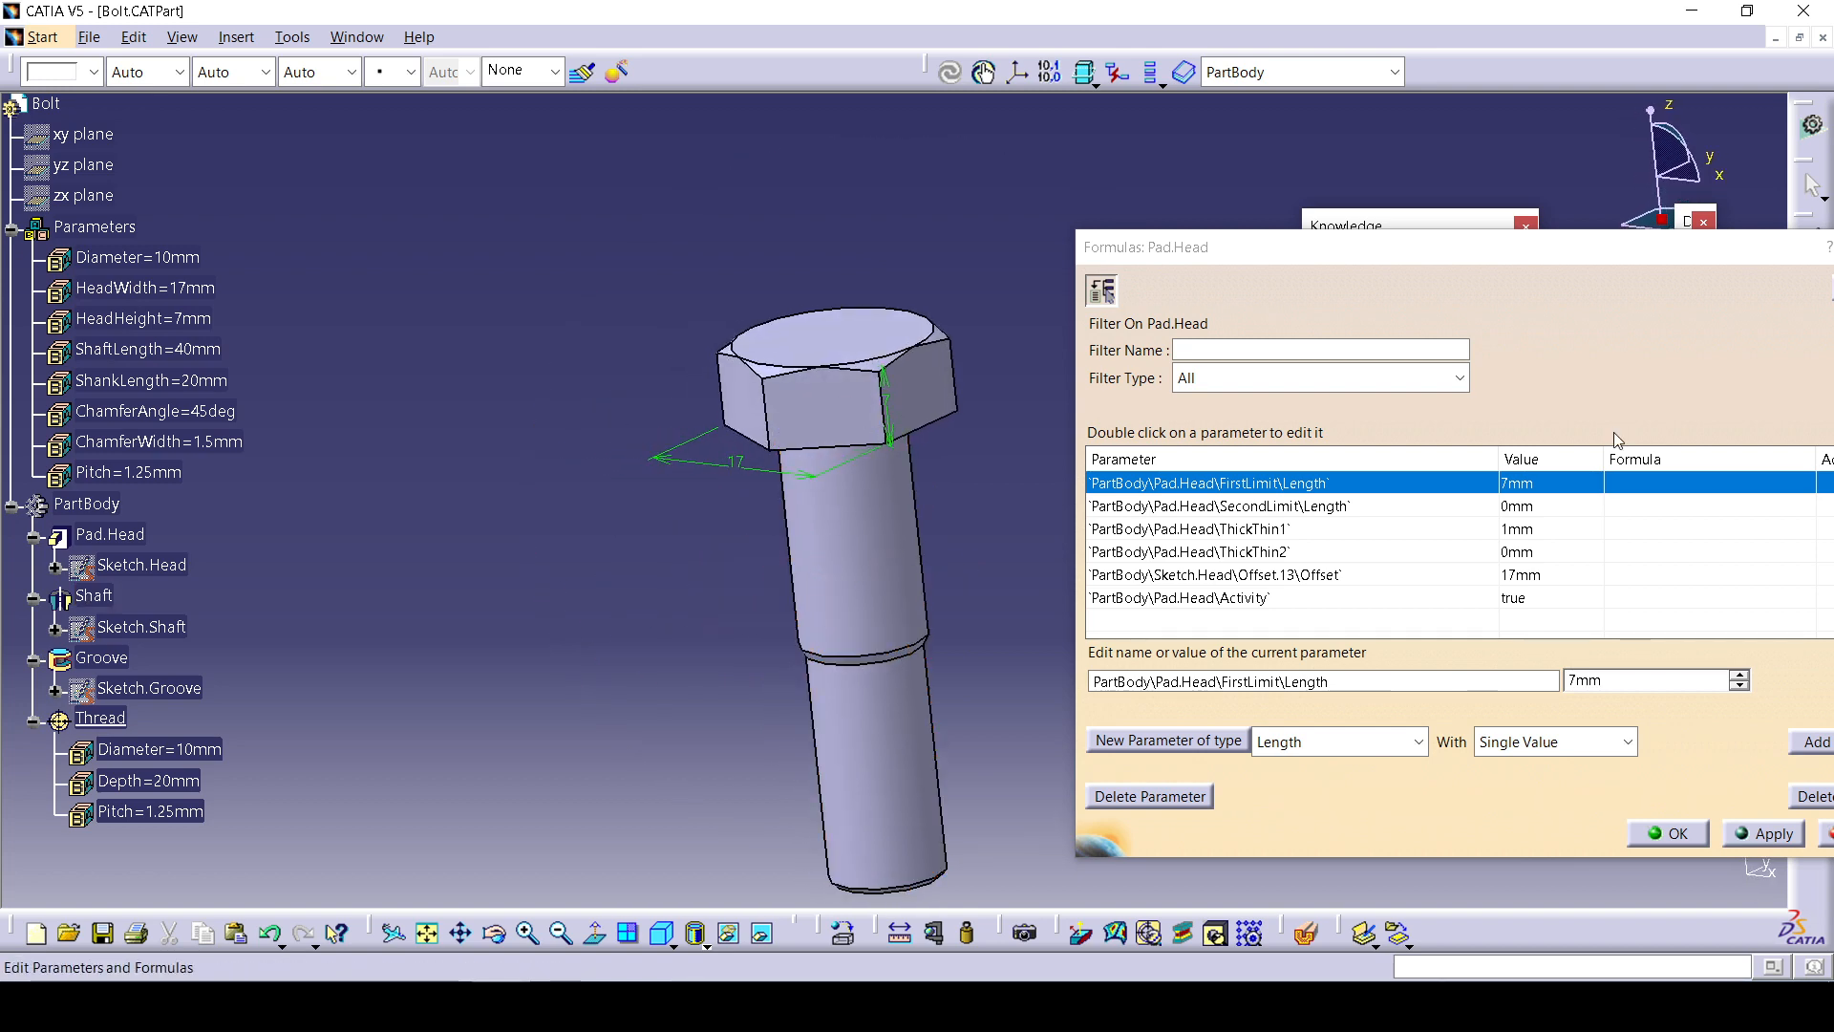
# Add a formula setting the Sketch.Head Offset.13 offset equal to HeadWidth, and apply it.
pyautogui.click(1391, 578)
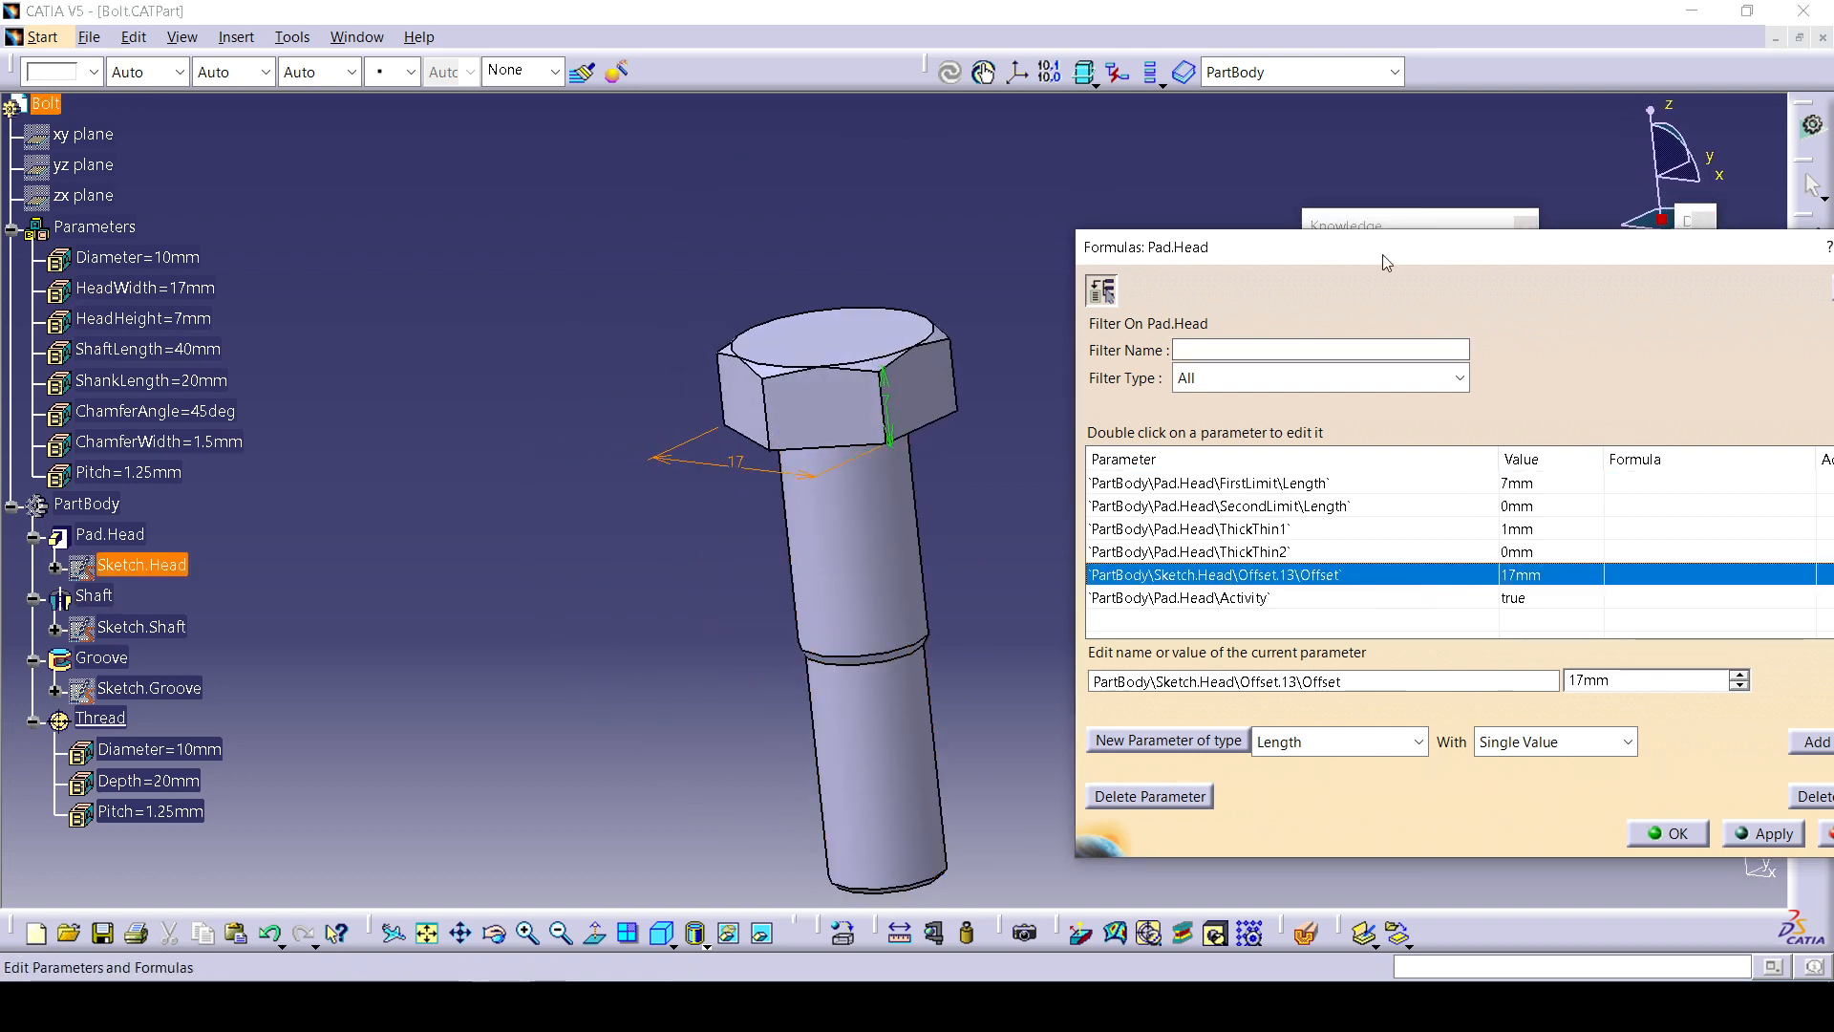
pyautogui.moveTo(1385, 256); pyautogui.dragTo(1210, 174)
pyautogui.click(1676, 668)
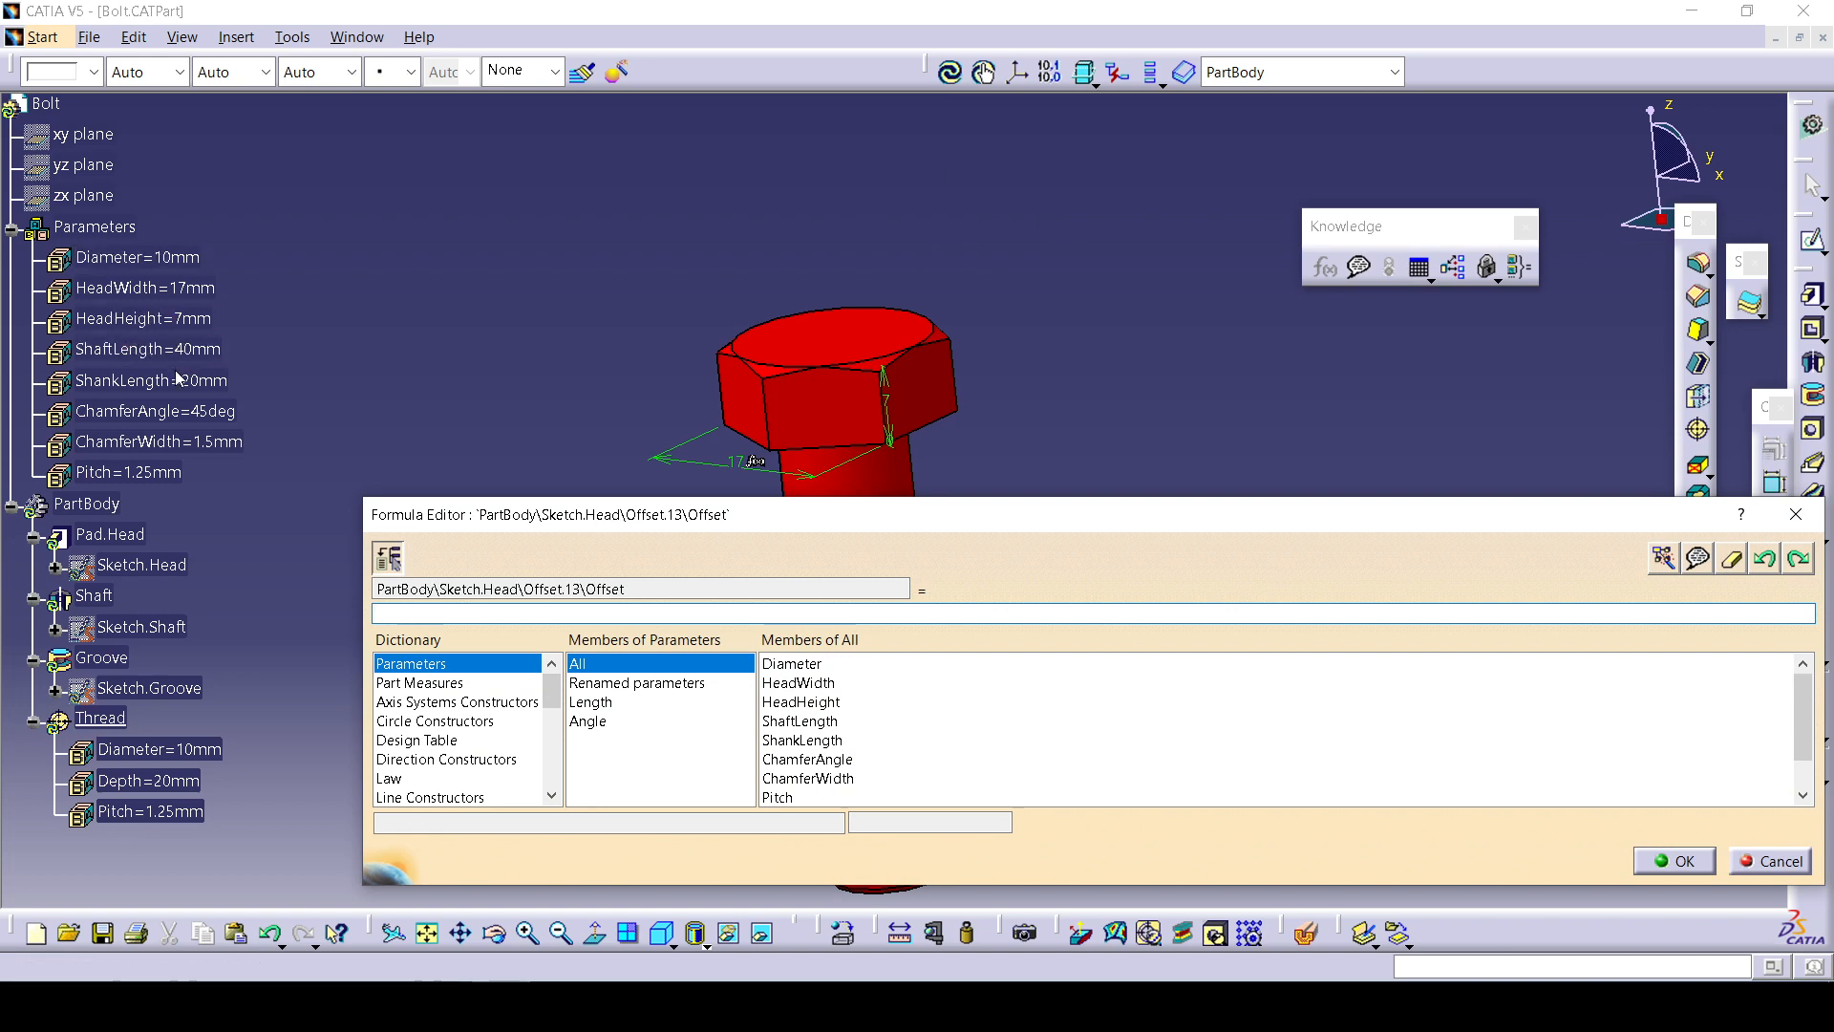
pyautogui.click(191, 288)
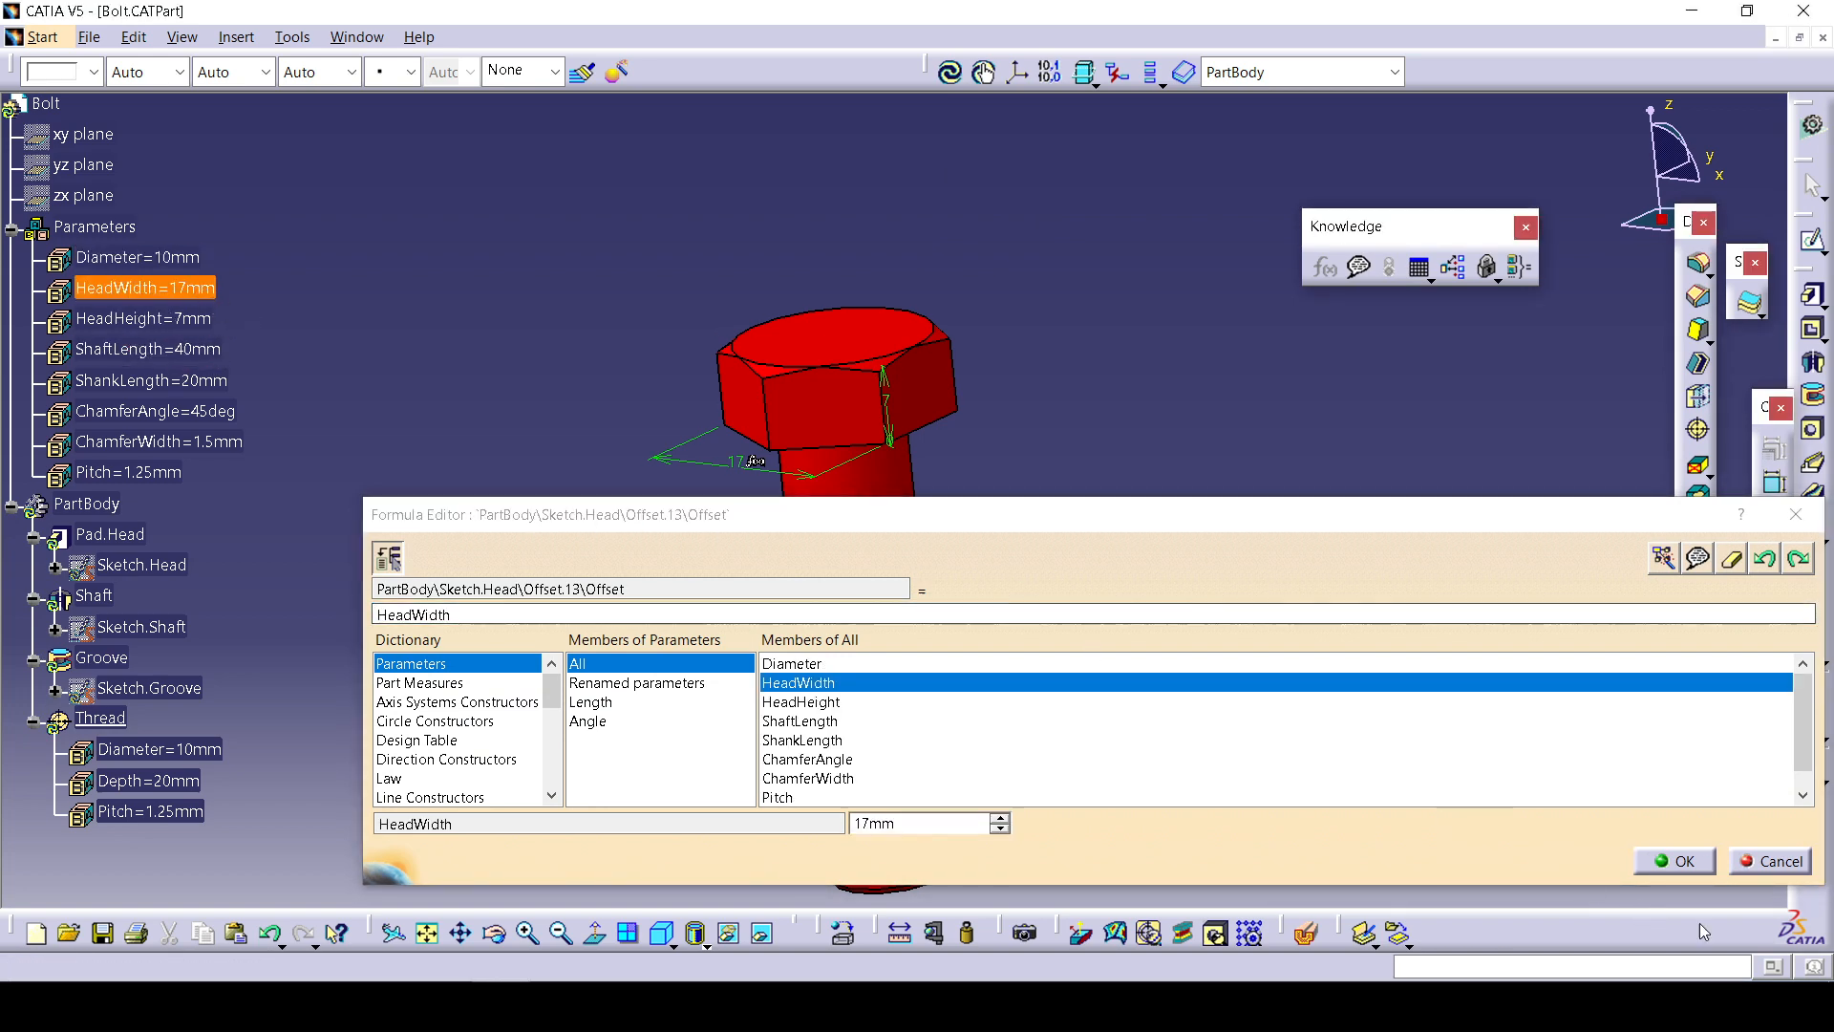
pyautogui.click(1654, 870)
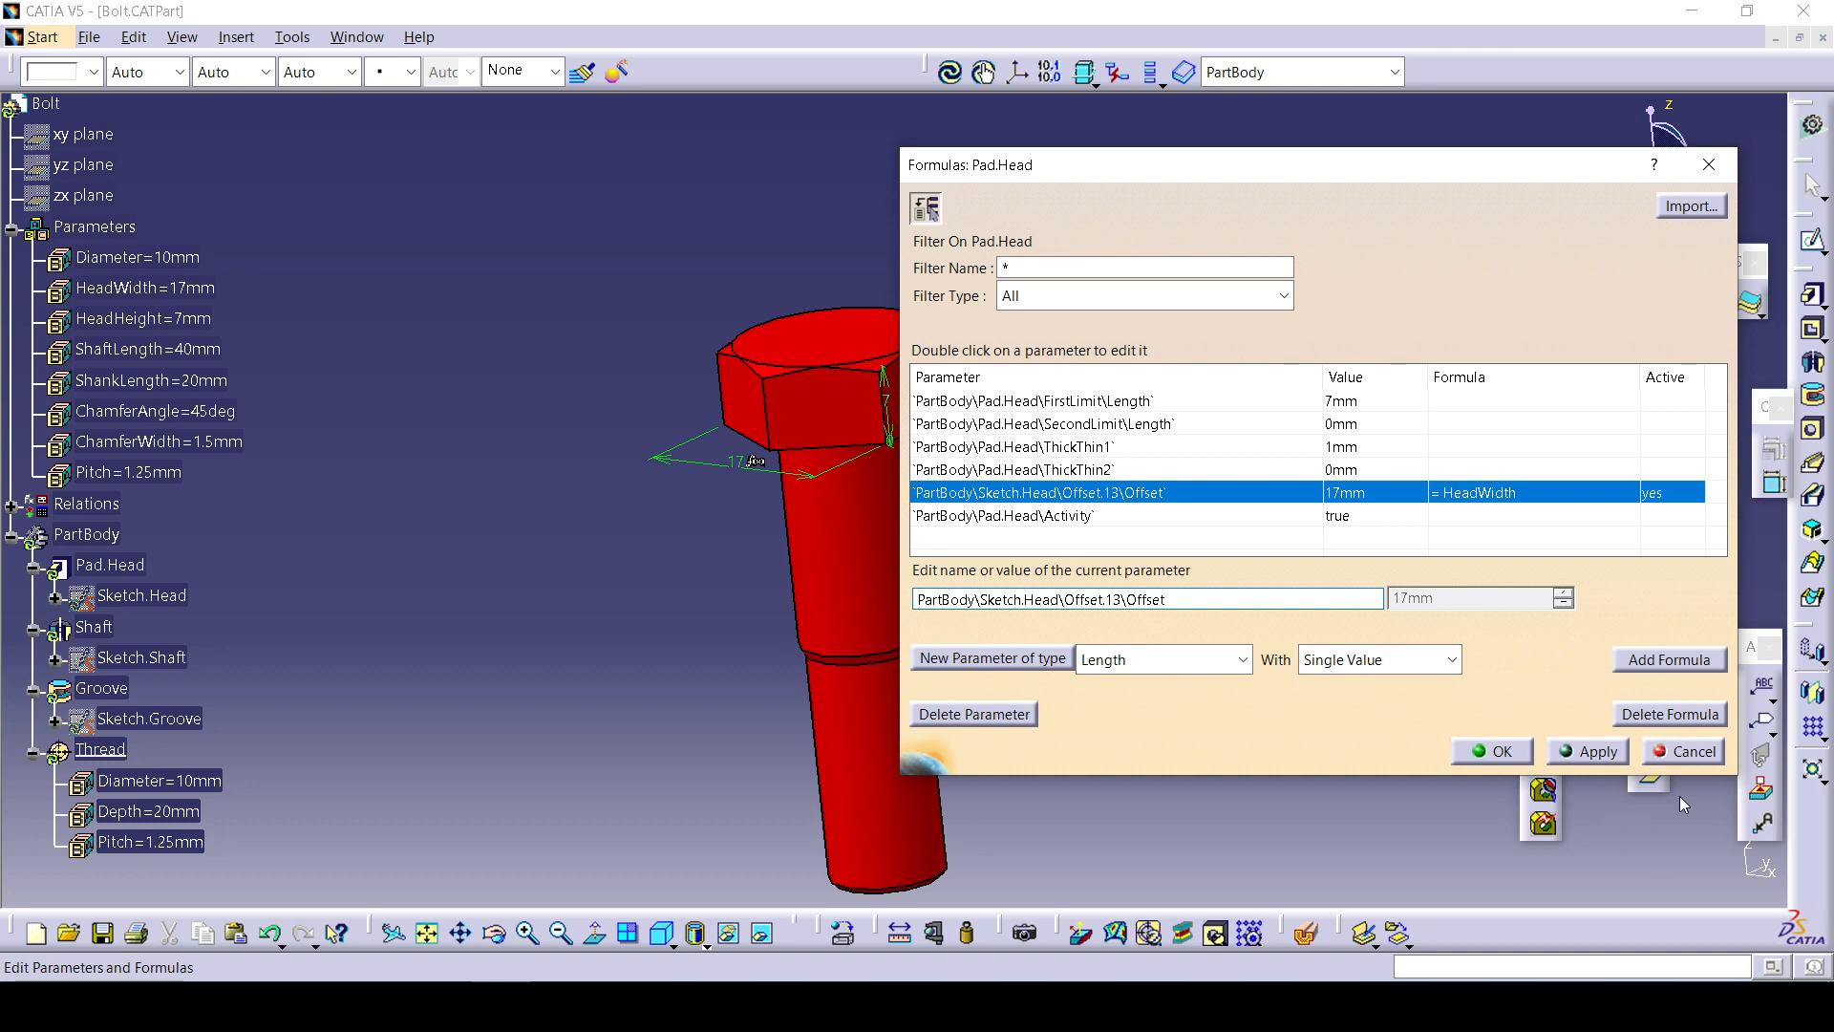
pyautogui.click(1600, 759)
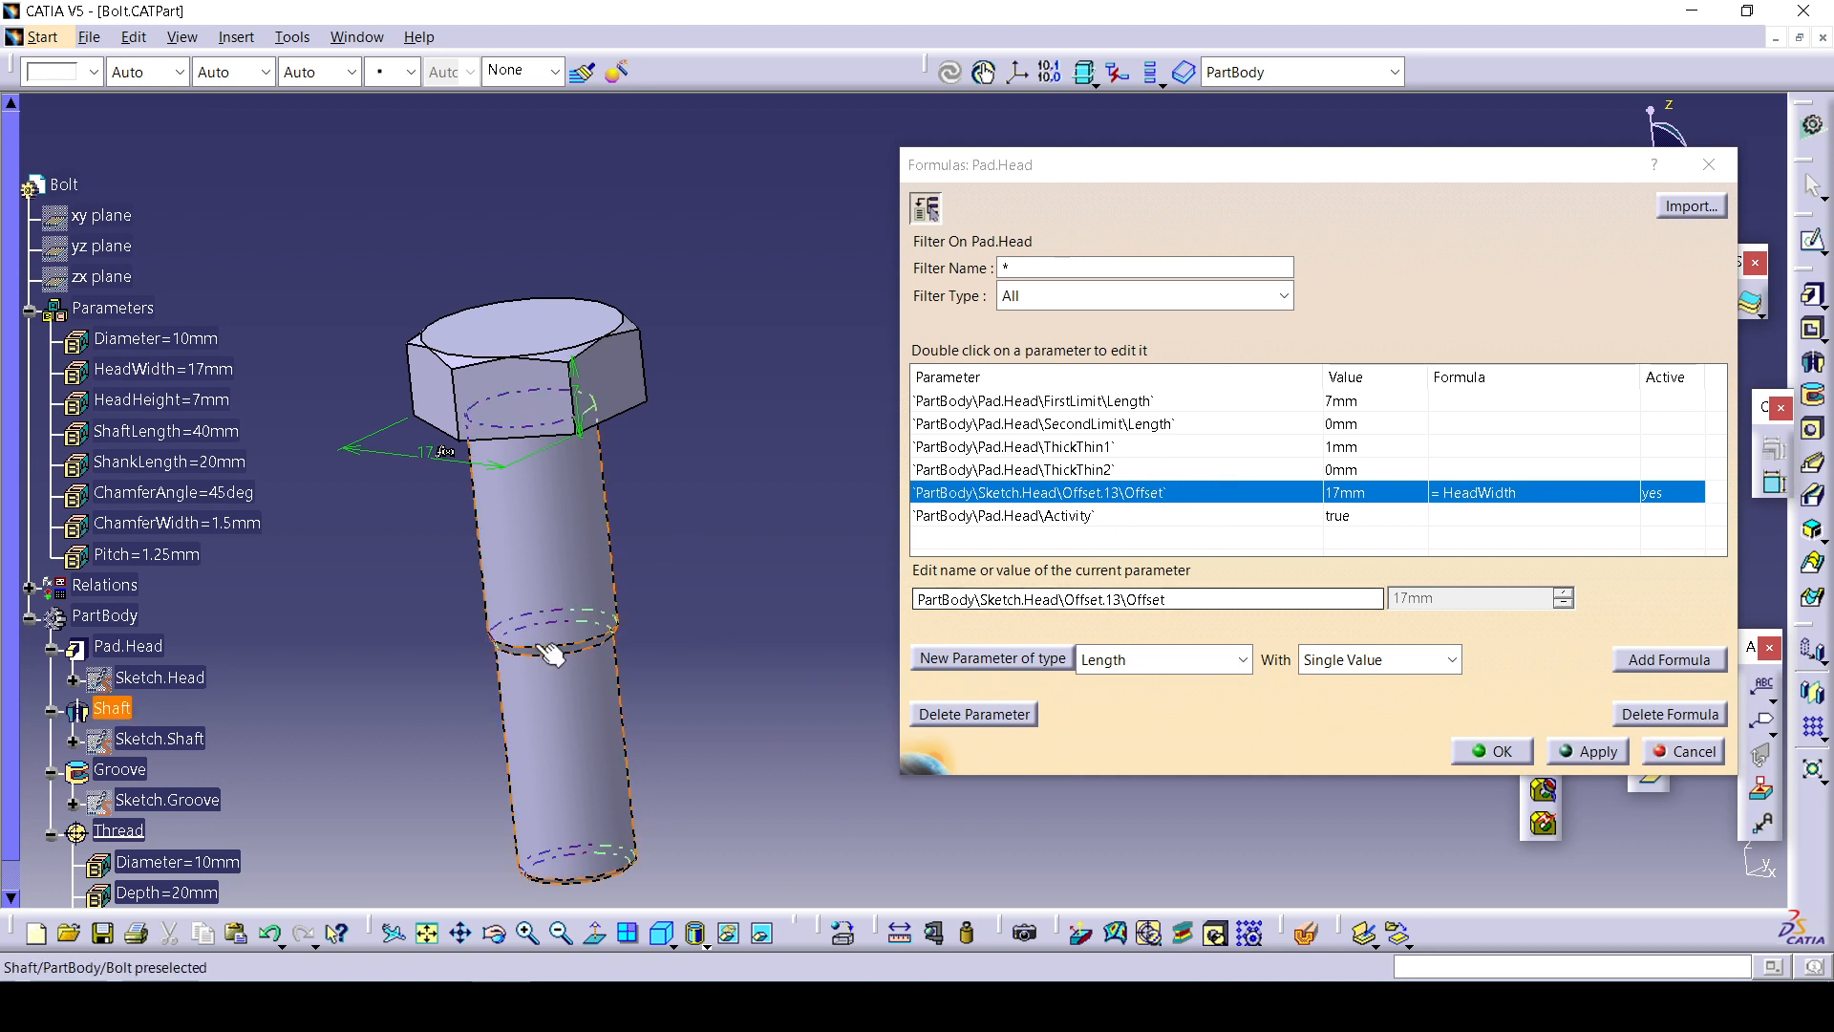
# Examine the parameters and dimensions of Shaft, Pad.Head and Sketch.Head by filtering the formulas list on each.
pyautogui.click(113, 708)
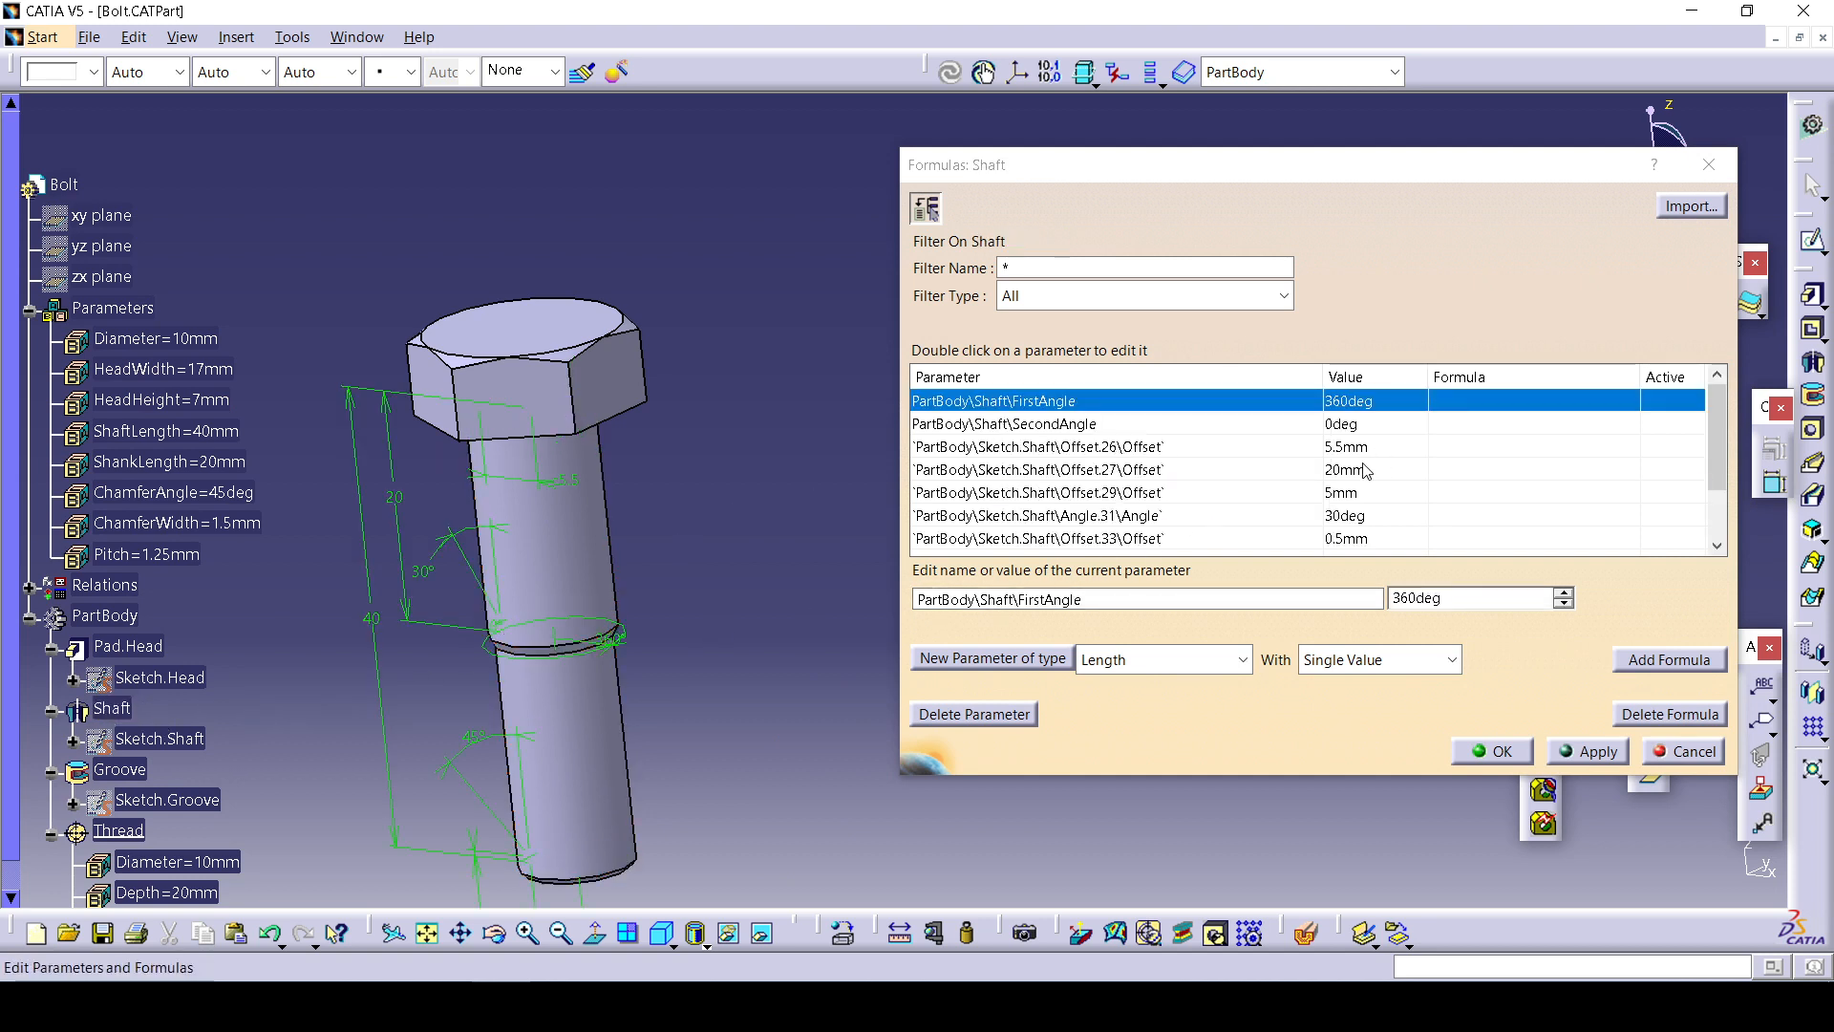
pyautogui.click(1114, 525)
pyautogui.click(1347, 519)
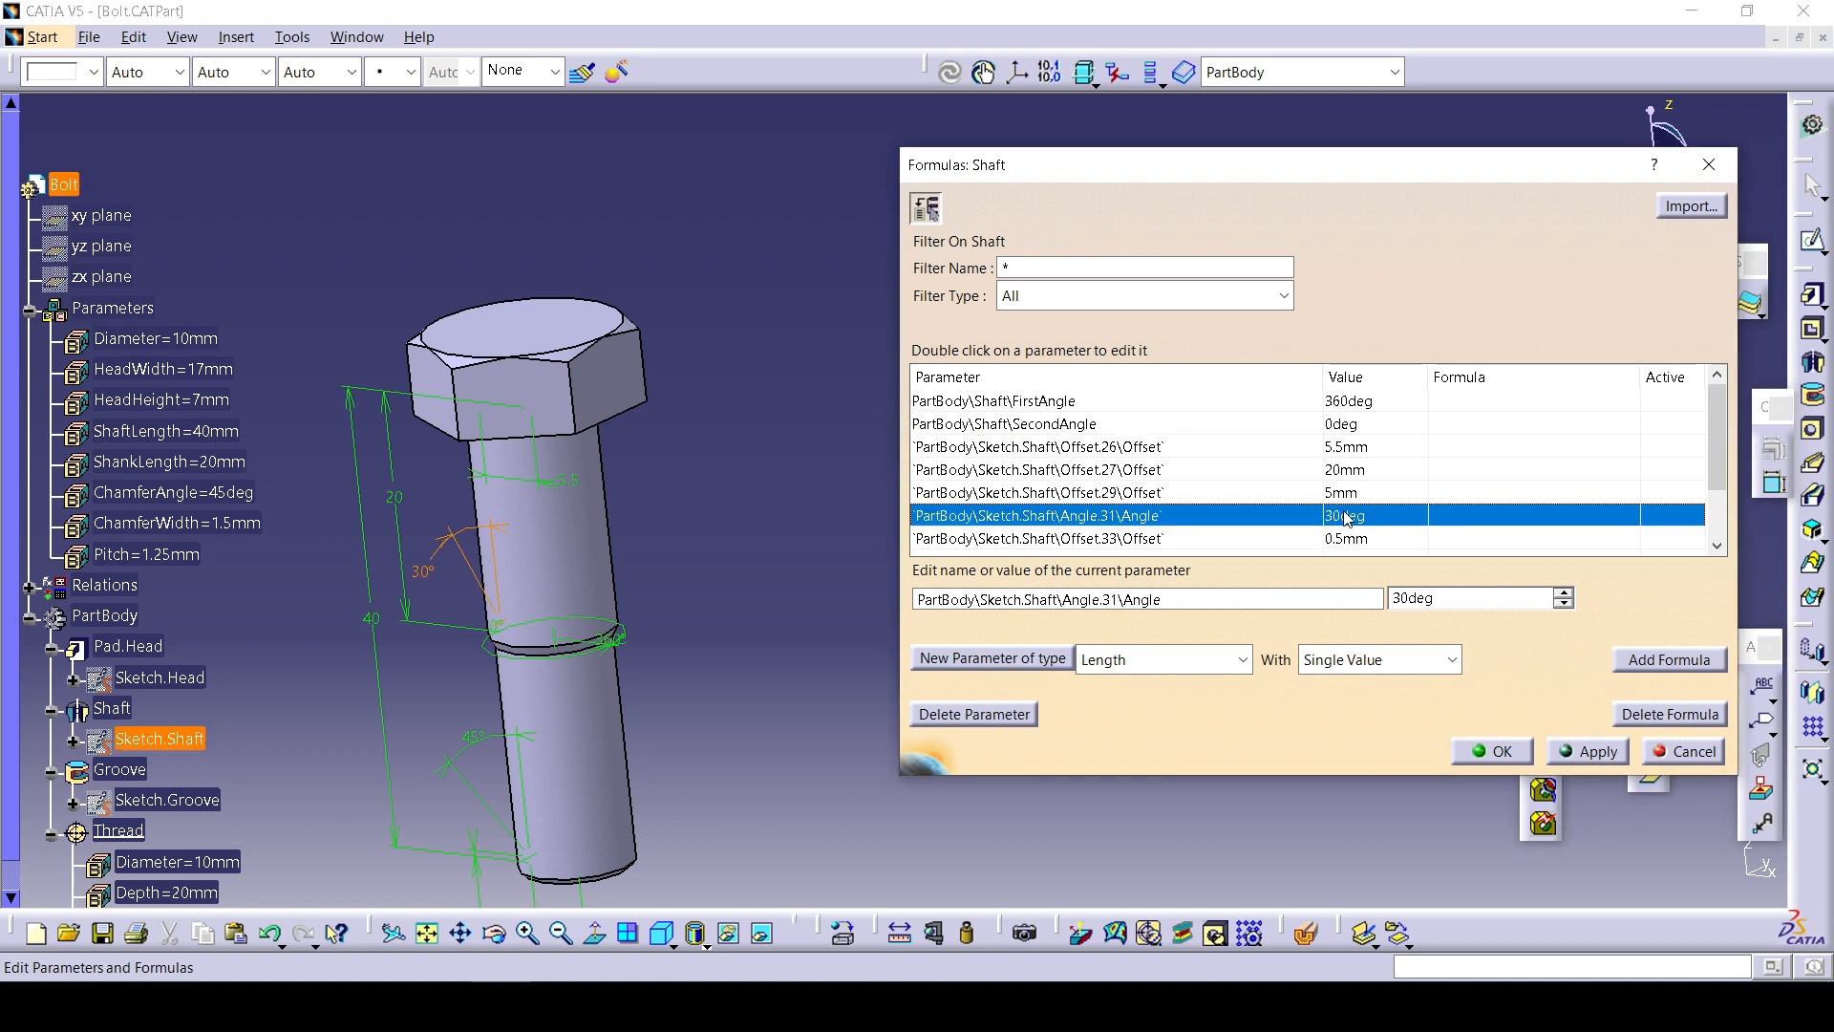
pyautogui.scroll(-1, 1350, 492)
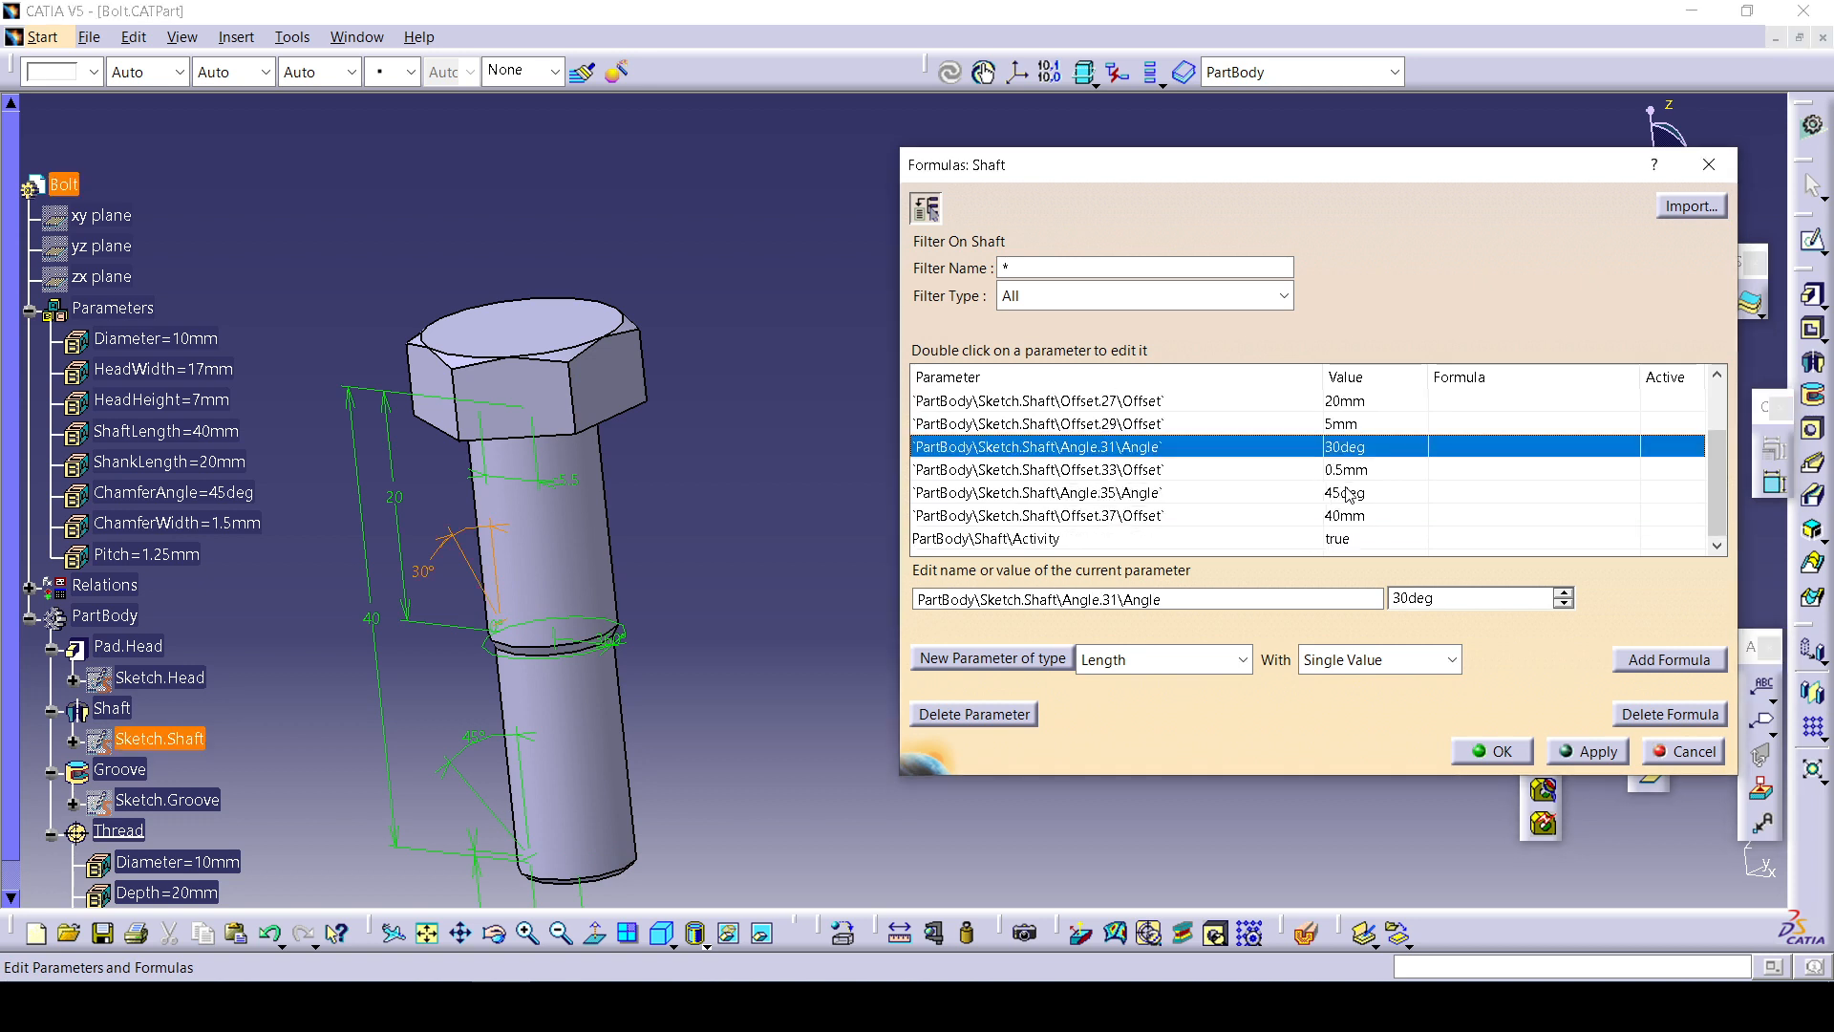
pyautogui.scroll(-2, 300, 749)
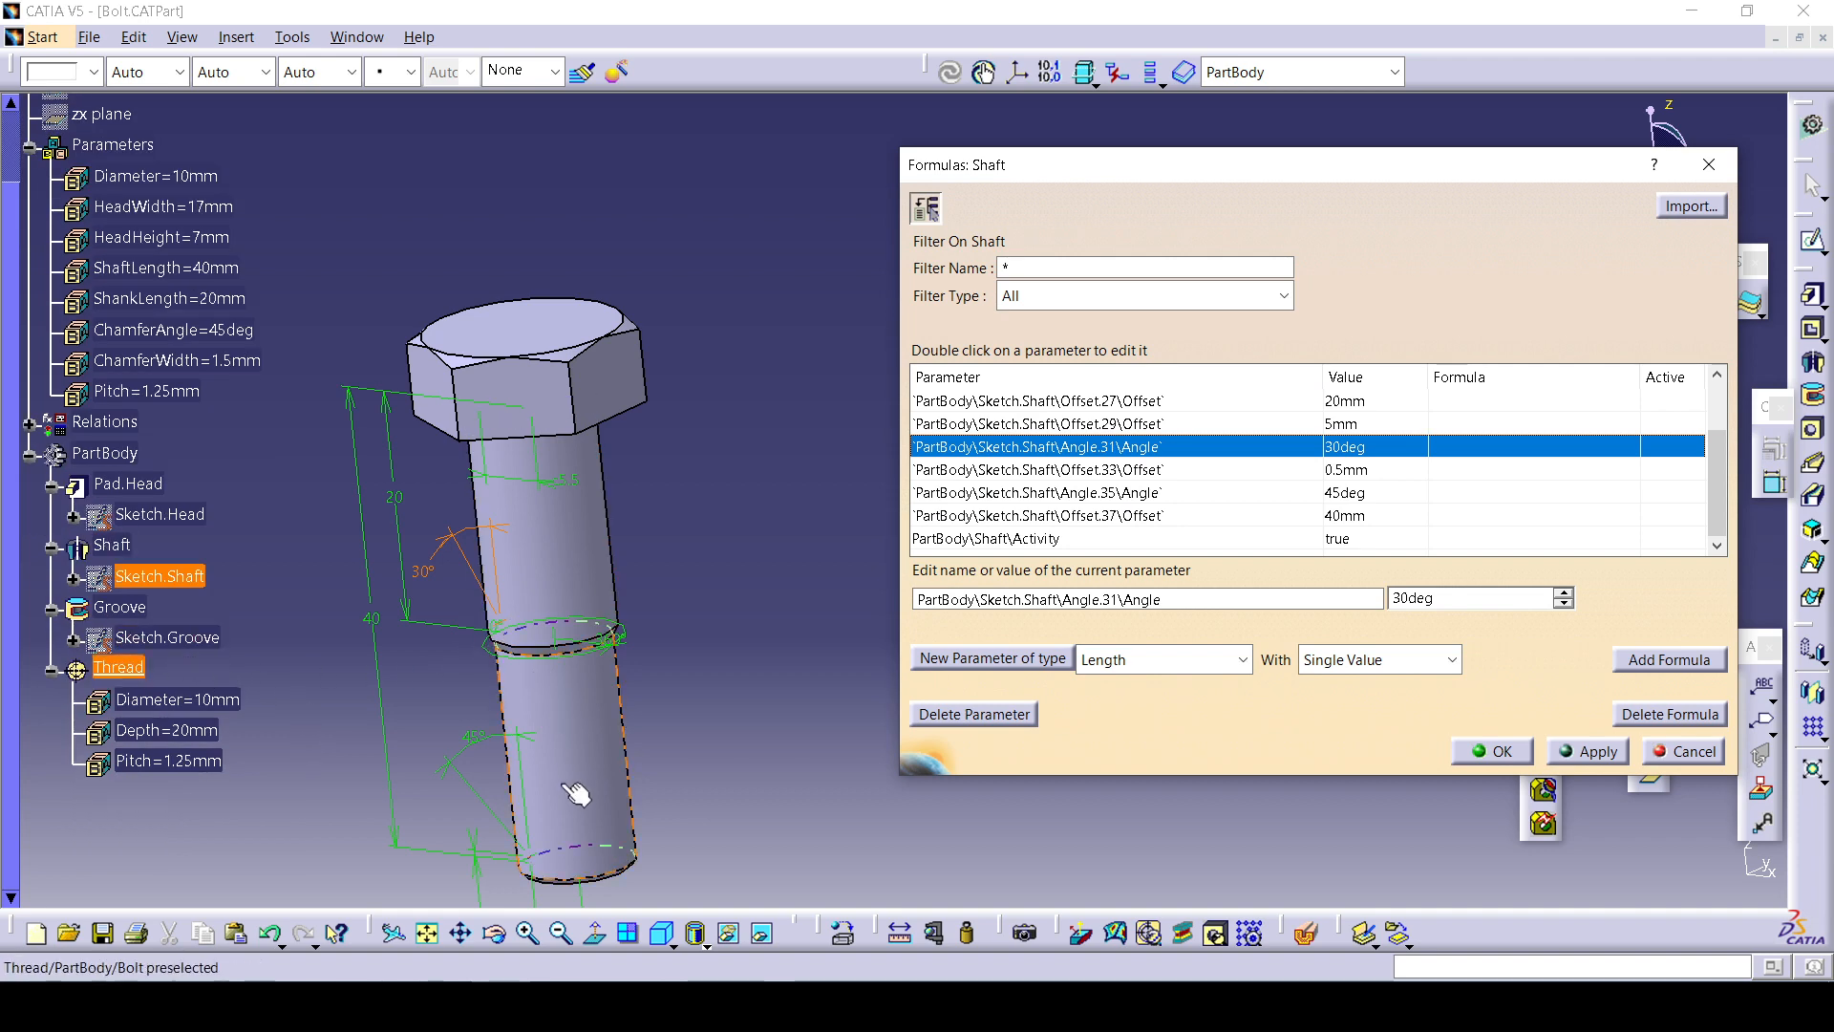
pyautogui.moveTo(568, 776); pyautogui.dragTo(670, 546, button='middle')
pyautogui.click(141, 486)
pyautogui.scroll(1, 549, 586)
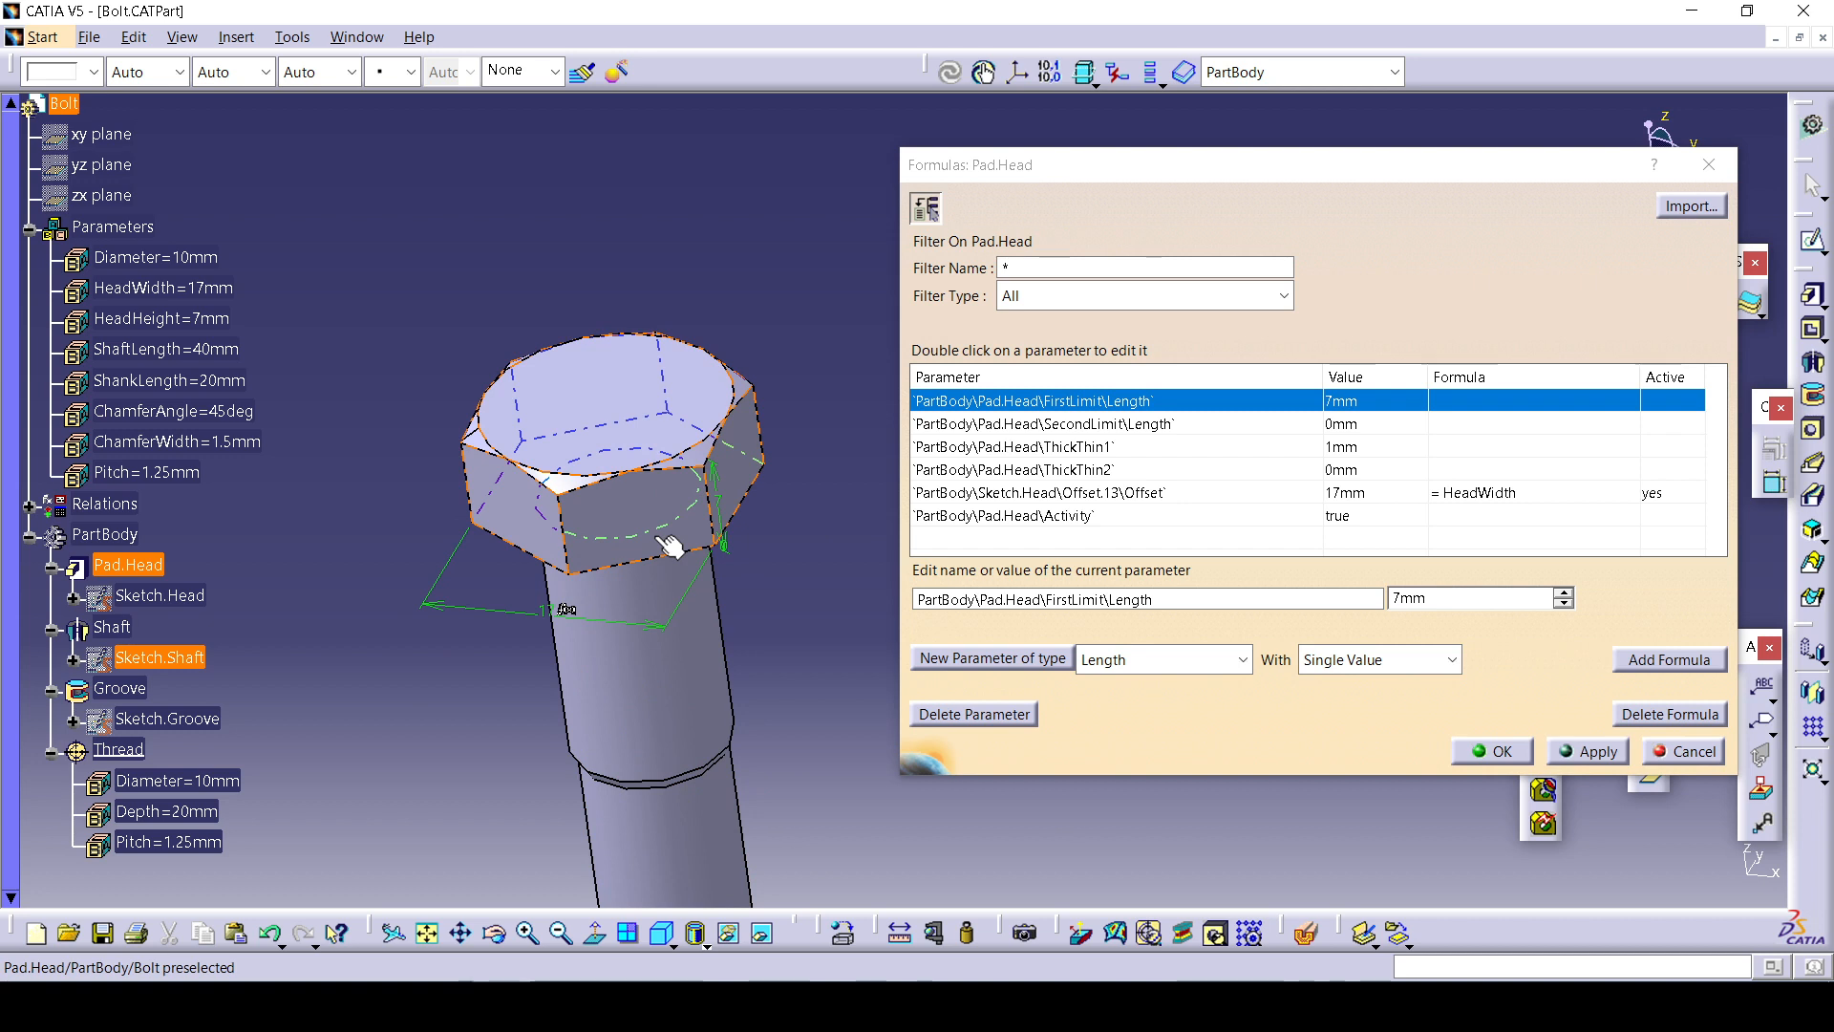
pyautogui.click(180, 595)
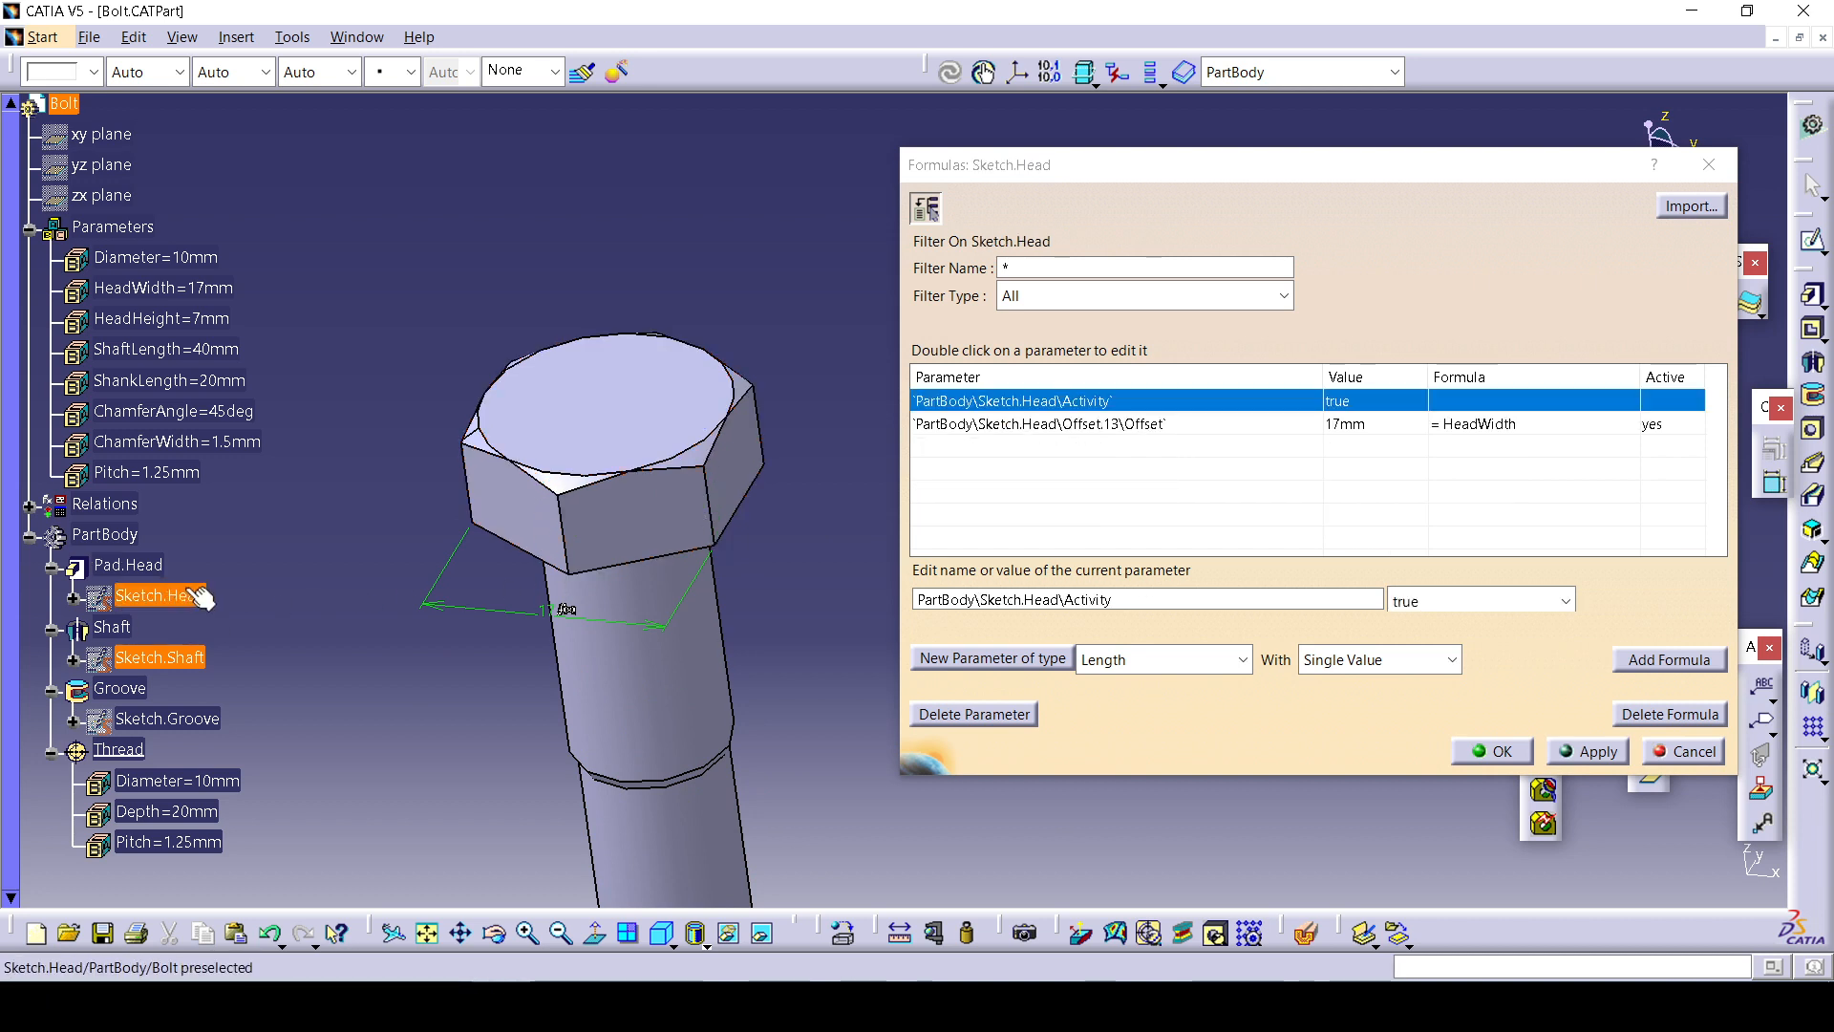
pyautogui.click(133, 629)
pyautogui.moveTo(522, 627); pyautogui.dragTo(704, 454, button='middle')
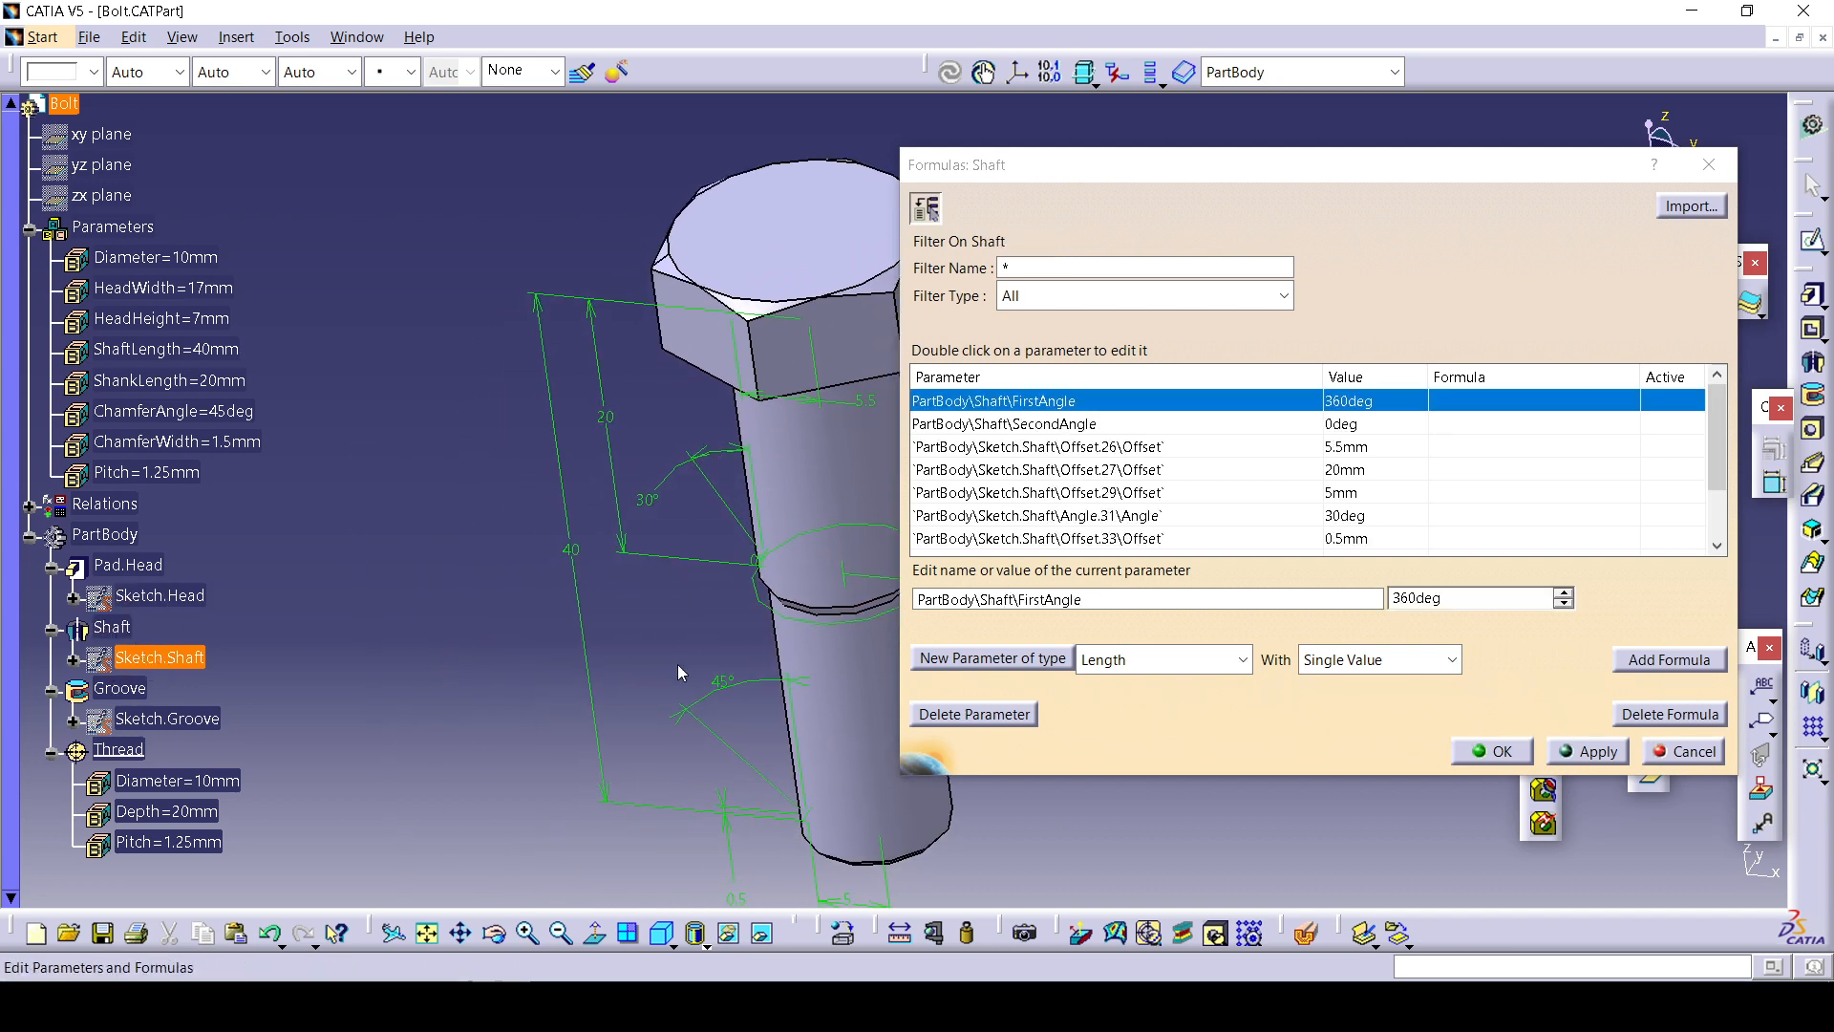
# Add a formula setting the Sketch.Shaft Offset.29 offset, the shaft radius, equal to Diameter /2.
pyautogui.moveTo(679, 670); pyautogui.dragTo(606, 573, button='middle')
pyautogui.moveTo(680, 734); pyautogui.dragTo(587, 708, button='middle')
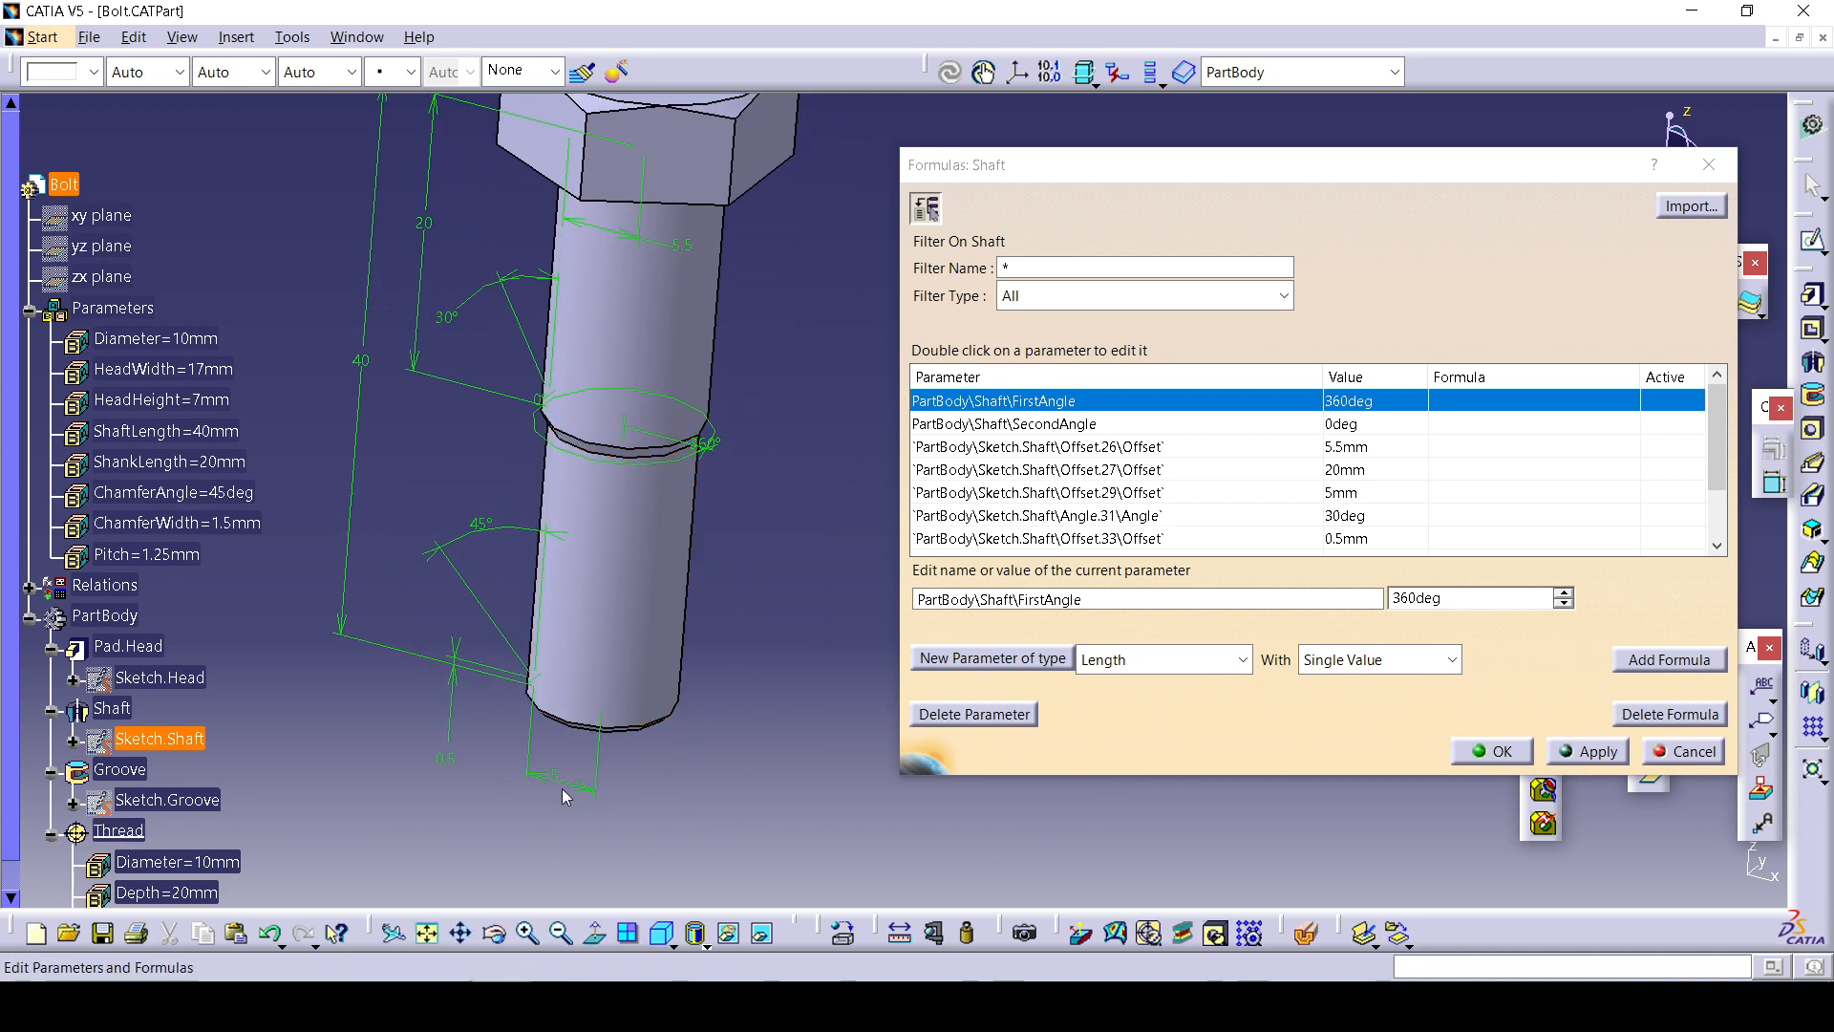
pyautogui.scroll(-1, 1137, 504)
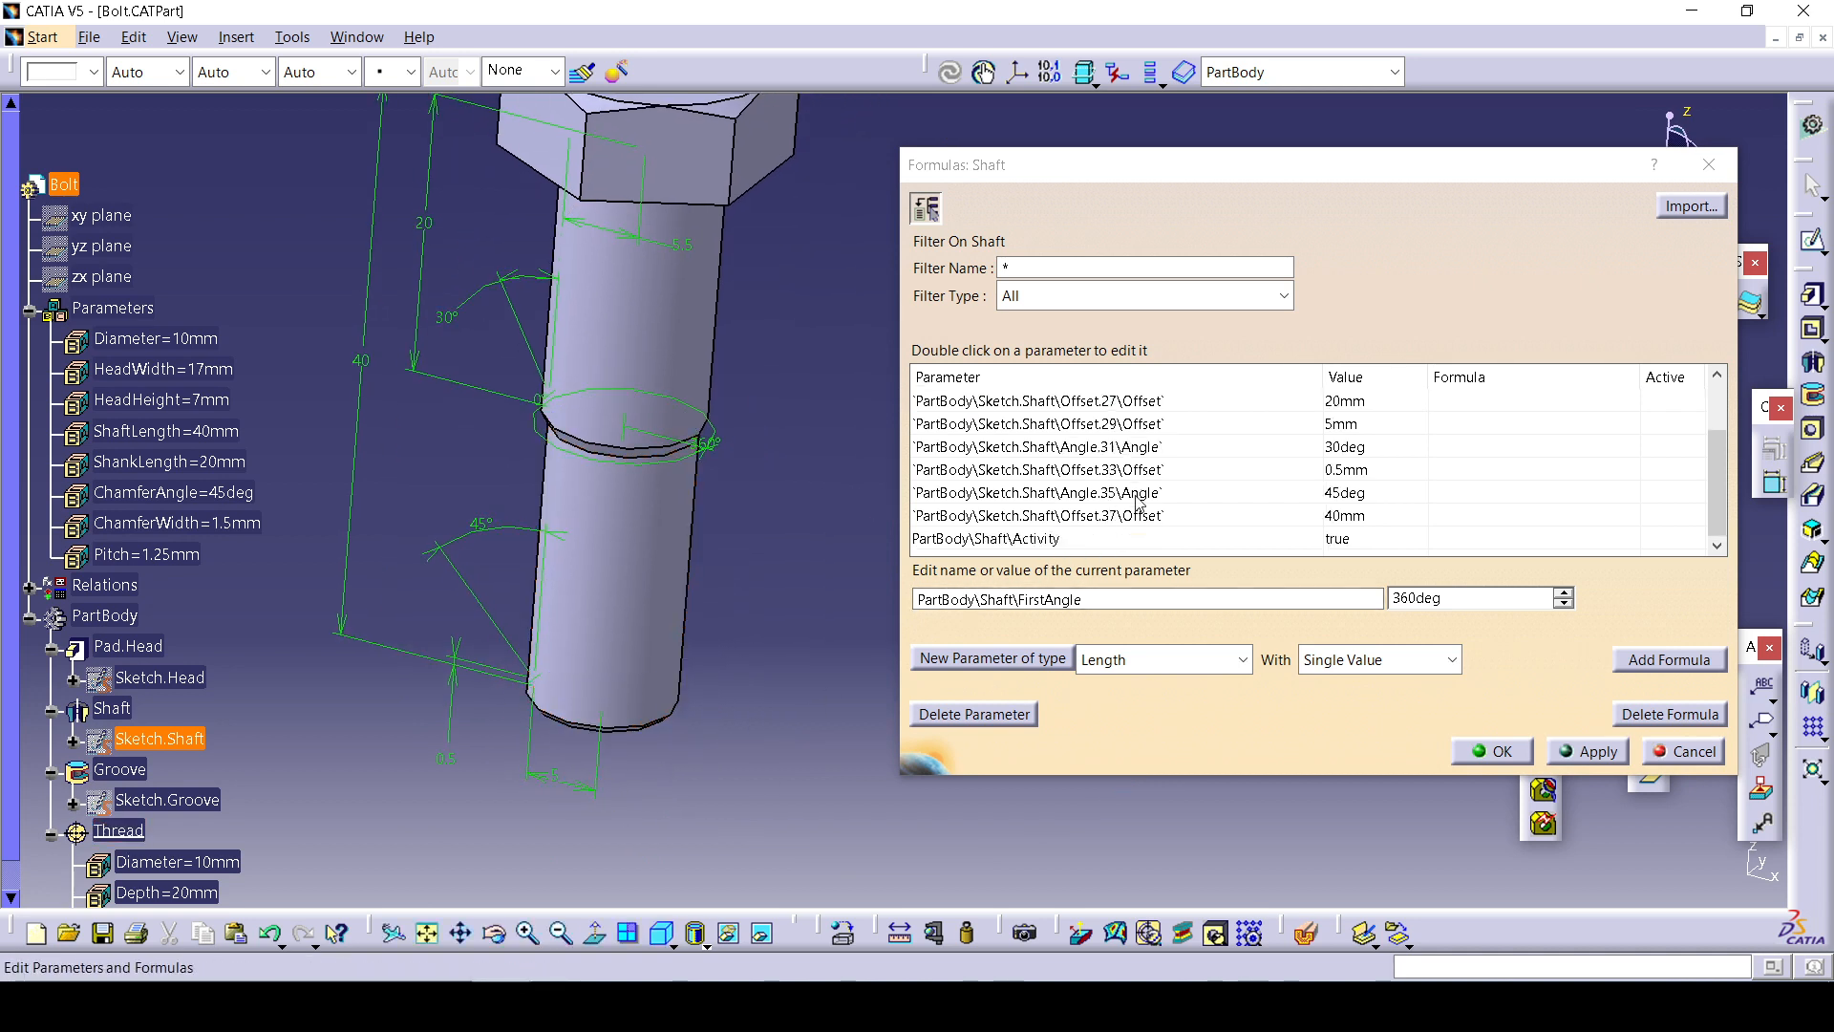
pyautogui.click(1320, 432)
pyautogui.moveTo(692, 638)
pyautogui.mouseDown(button='middle')
pyautogui.moveTo(692, 672)
pyautogui.moveTo(562, 704)
pyautogui.moveTo(765, 729)
pyautogui.moveTo(841, 527)
pyautogui.moveTo(666, 657)
pyautogui.mouseUp(button='middle')
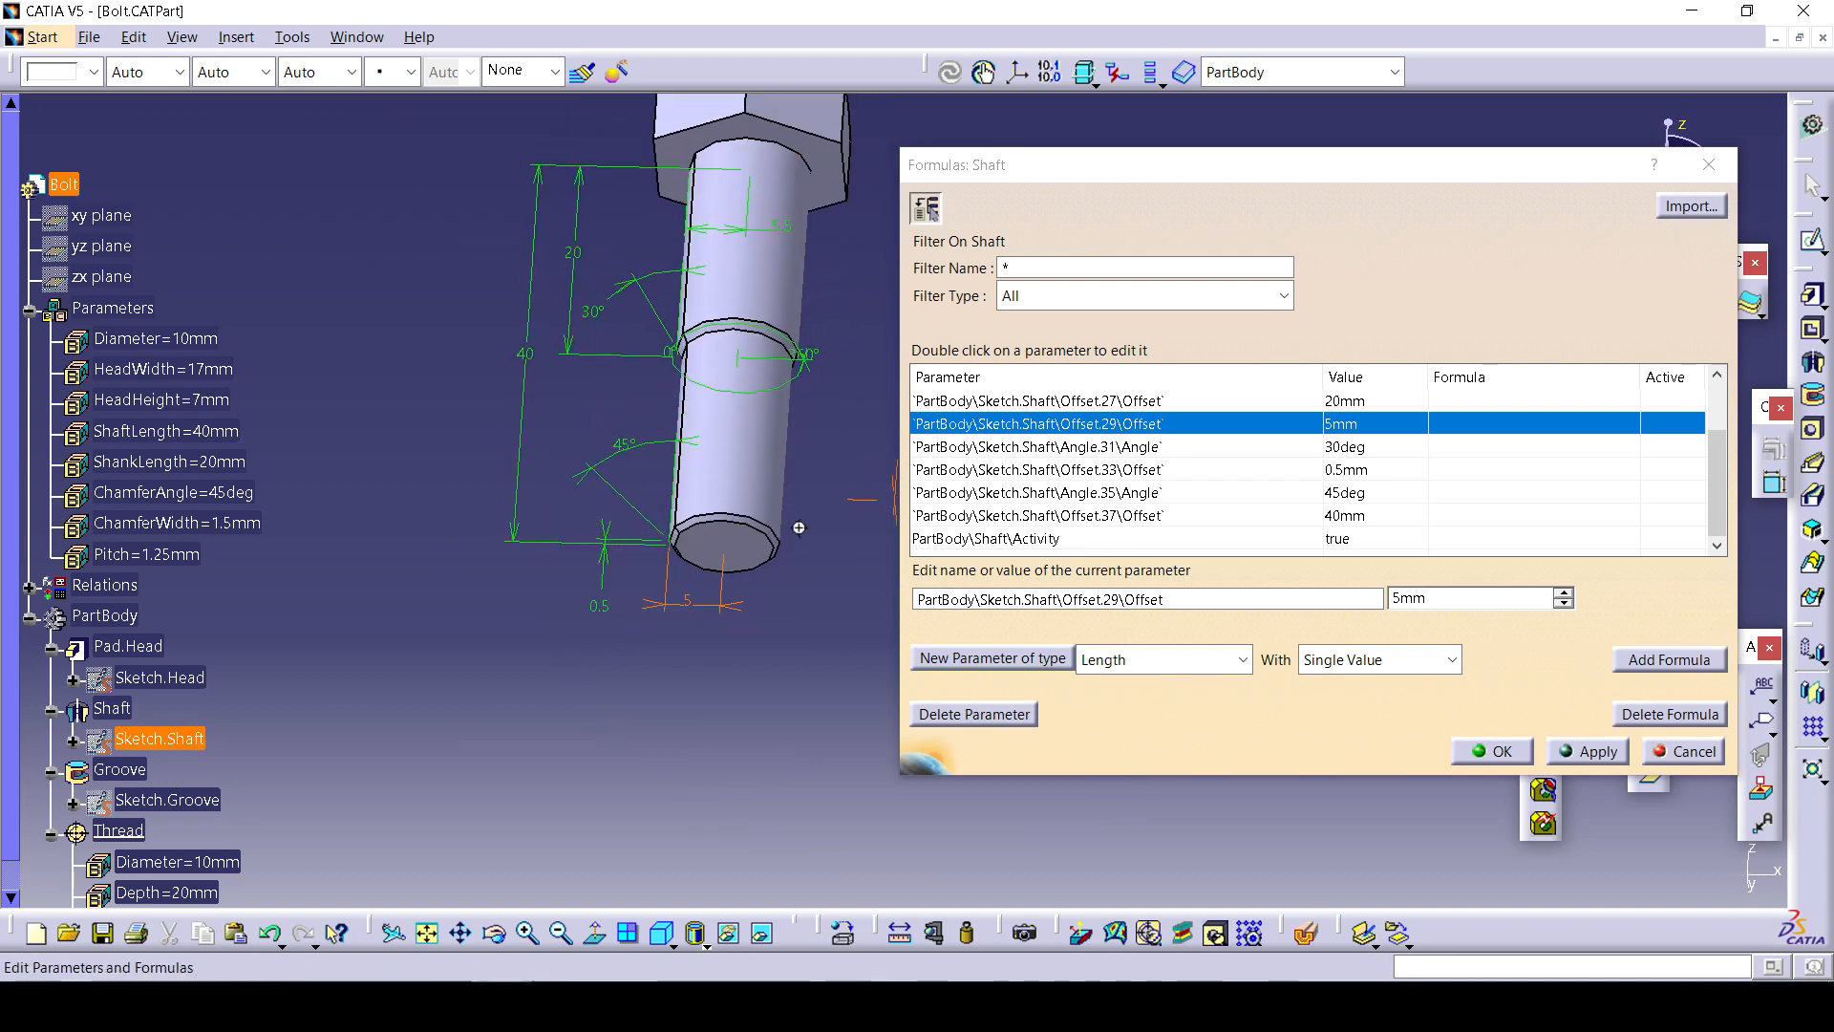
pyautogui.moveTo(799, 528); pyautogui.dragTo(800, 616, button='middle')
pyautogui.click(1709, 669)
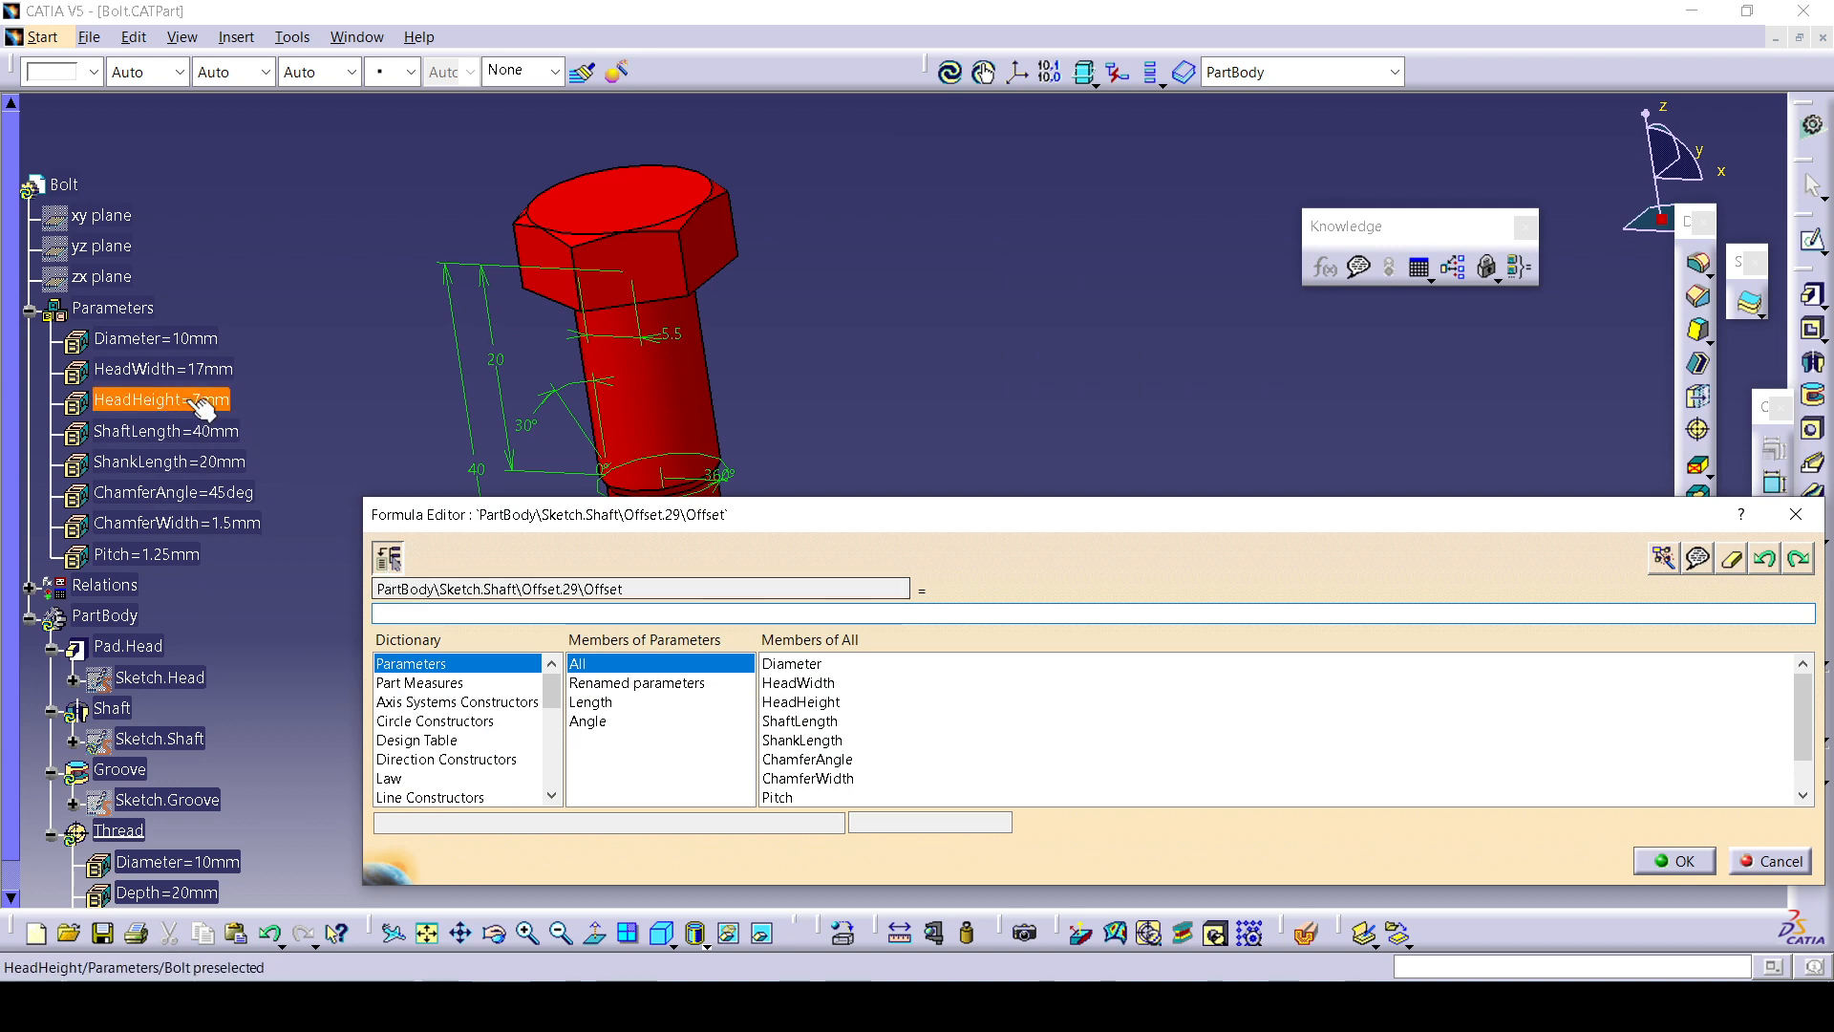
pyautogui.click(191, 340)
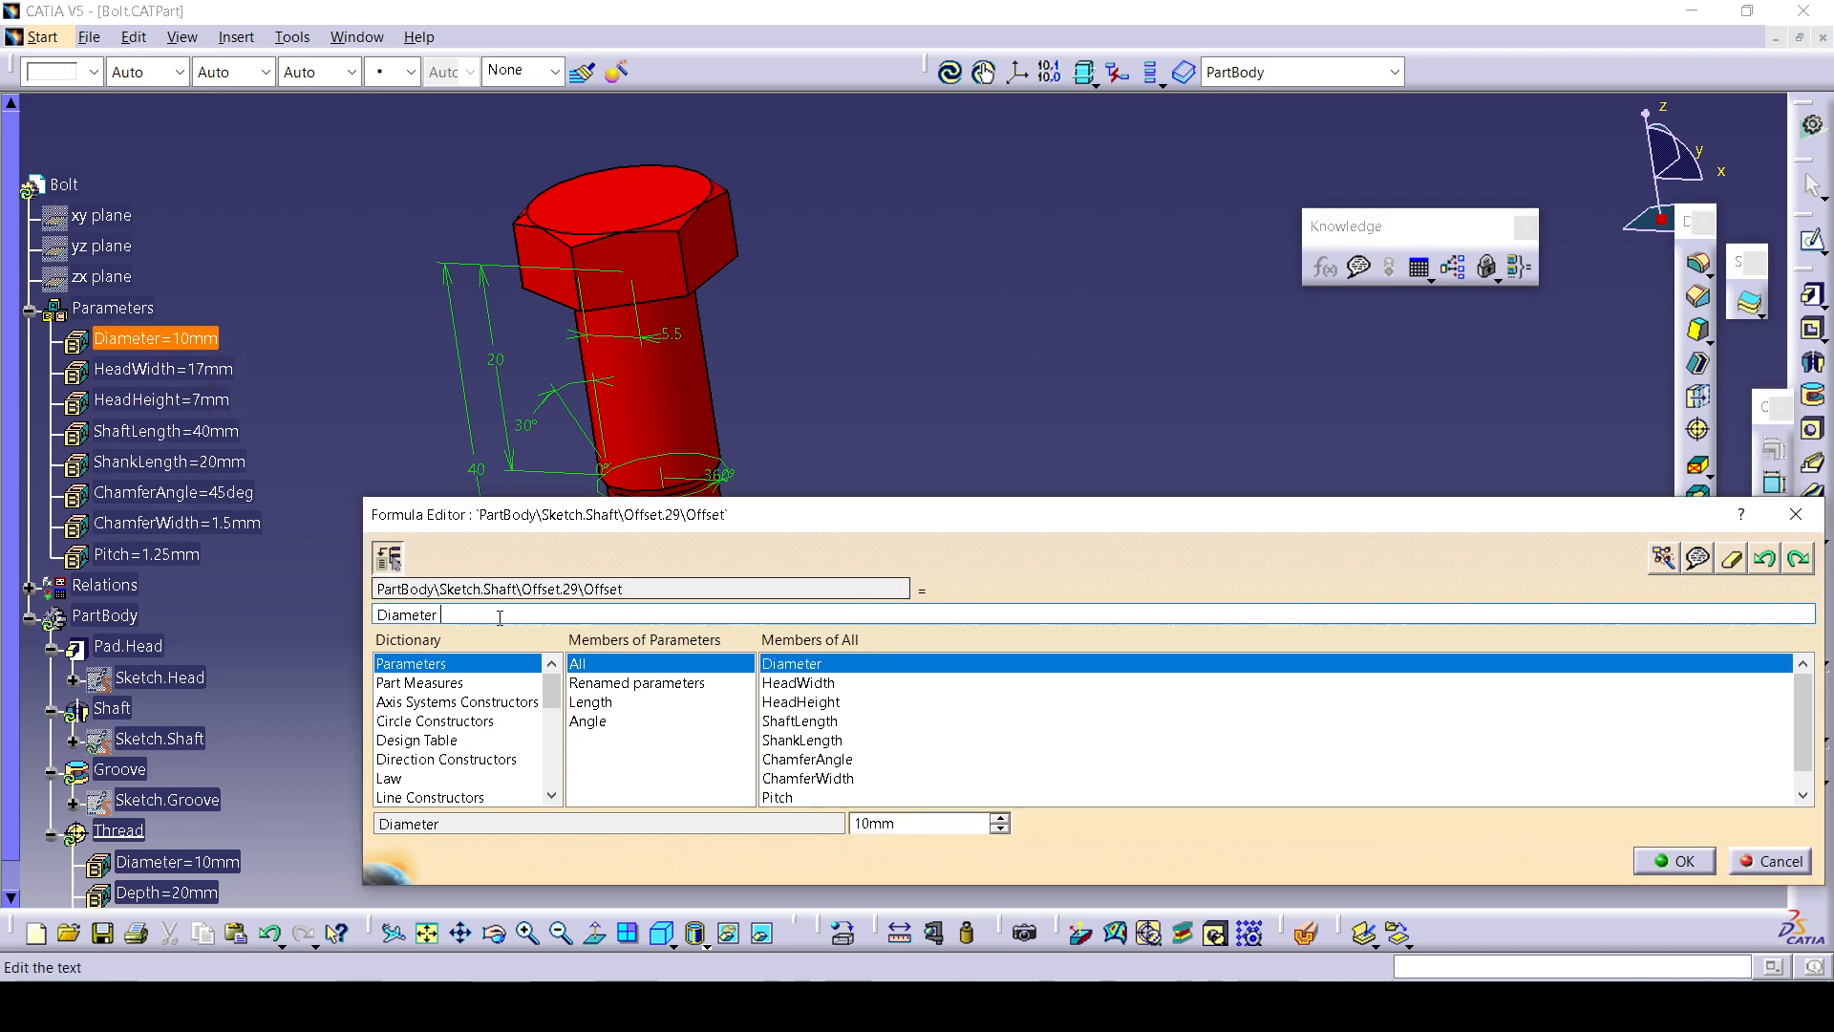
pyautogui.write('/2')
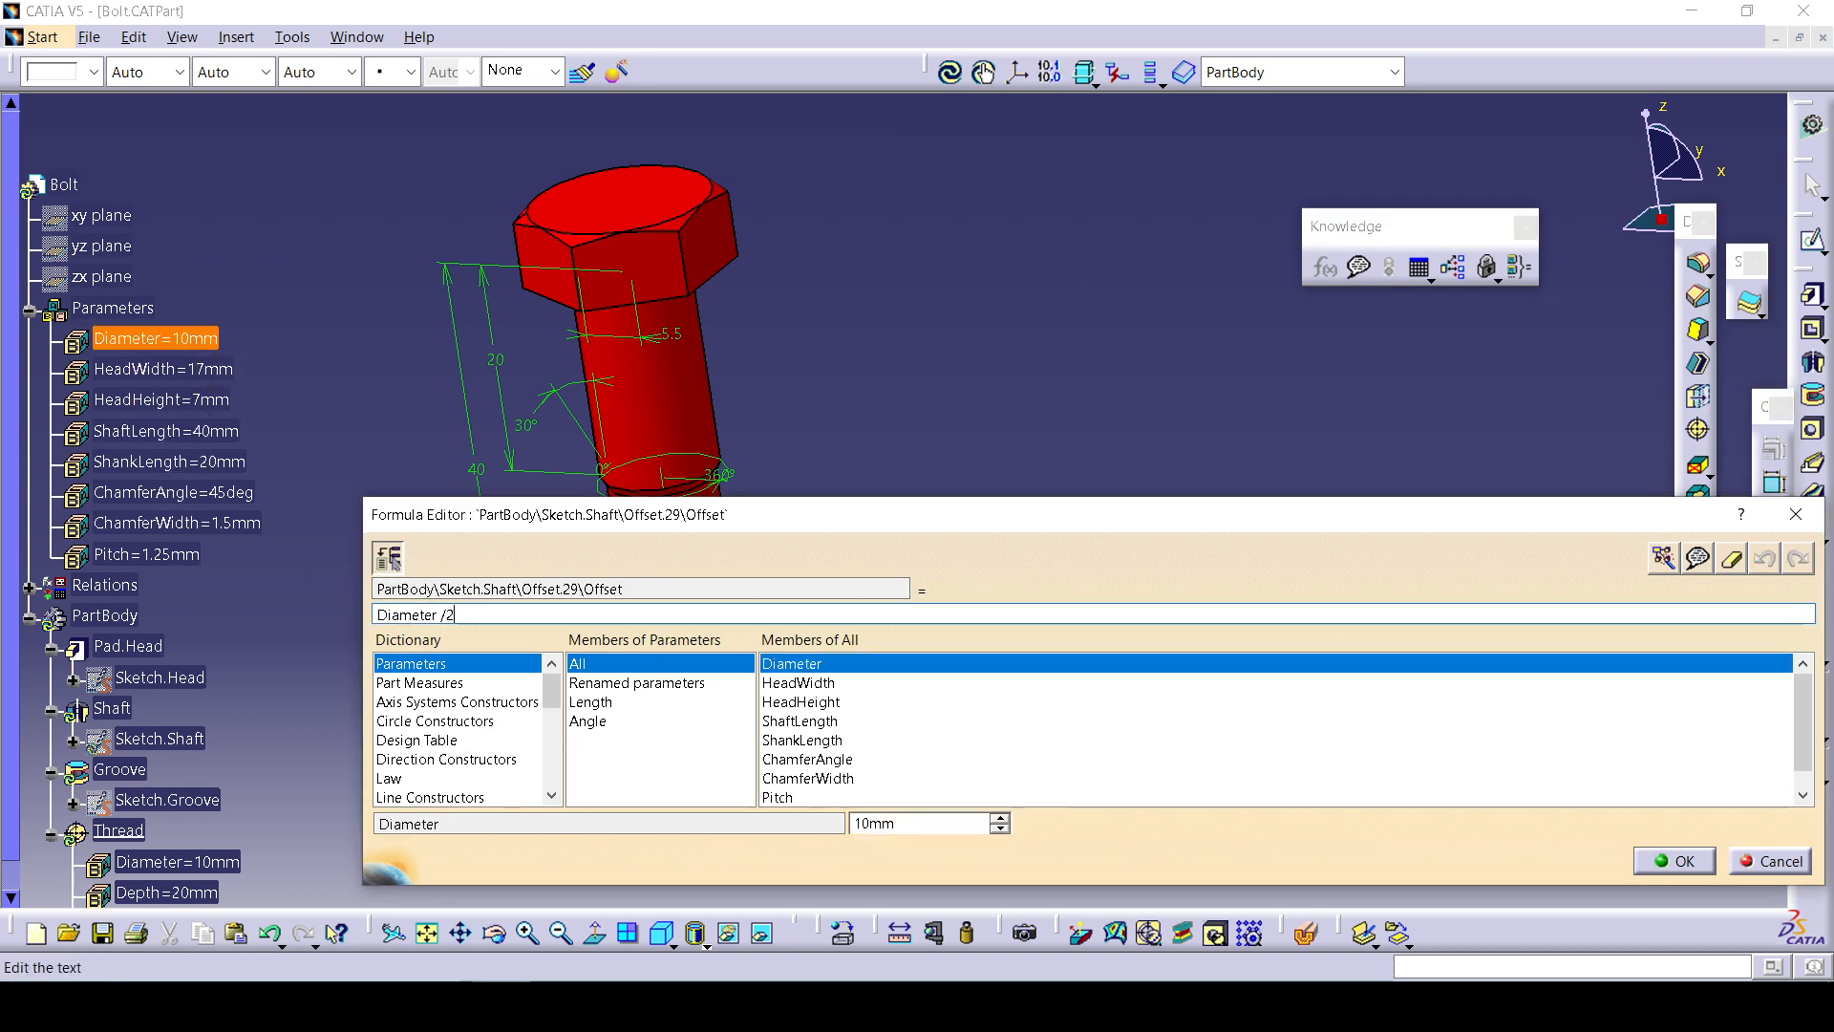
pyautogui.press('Return')
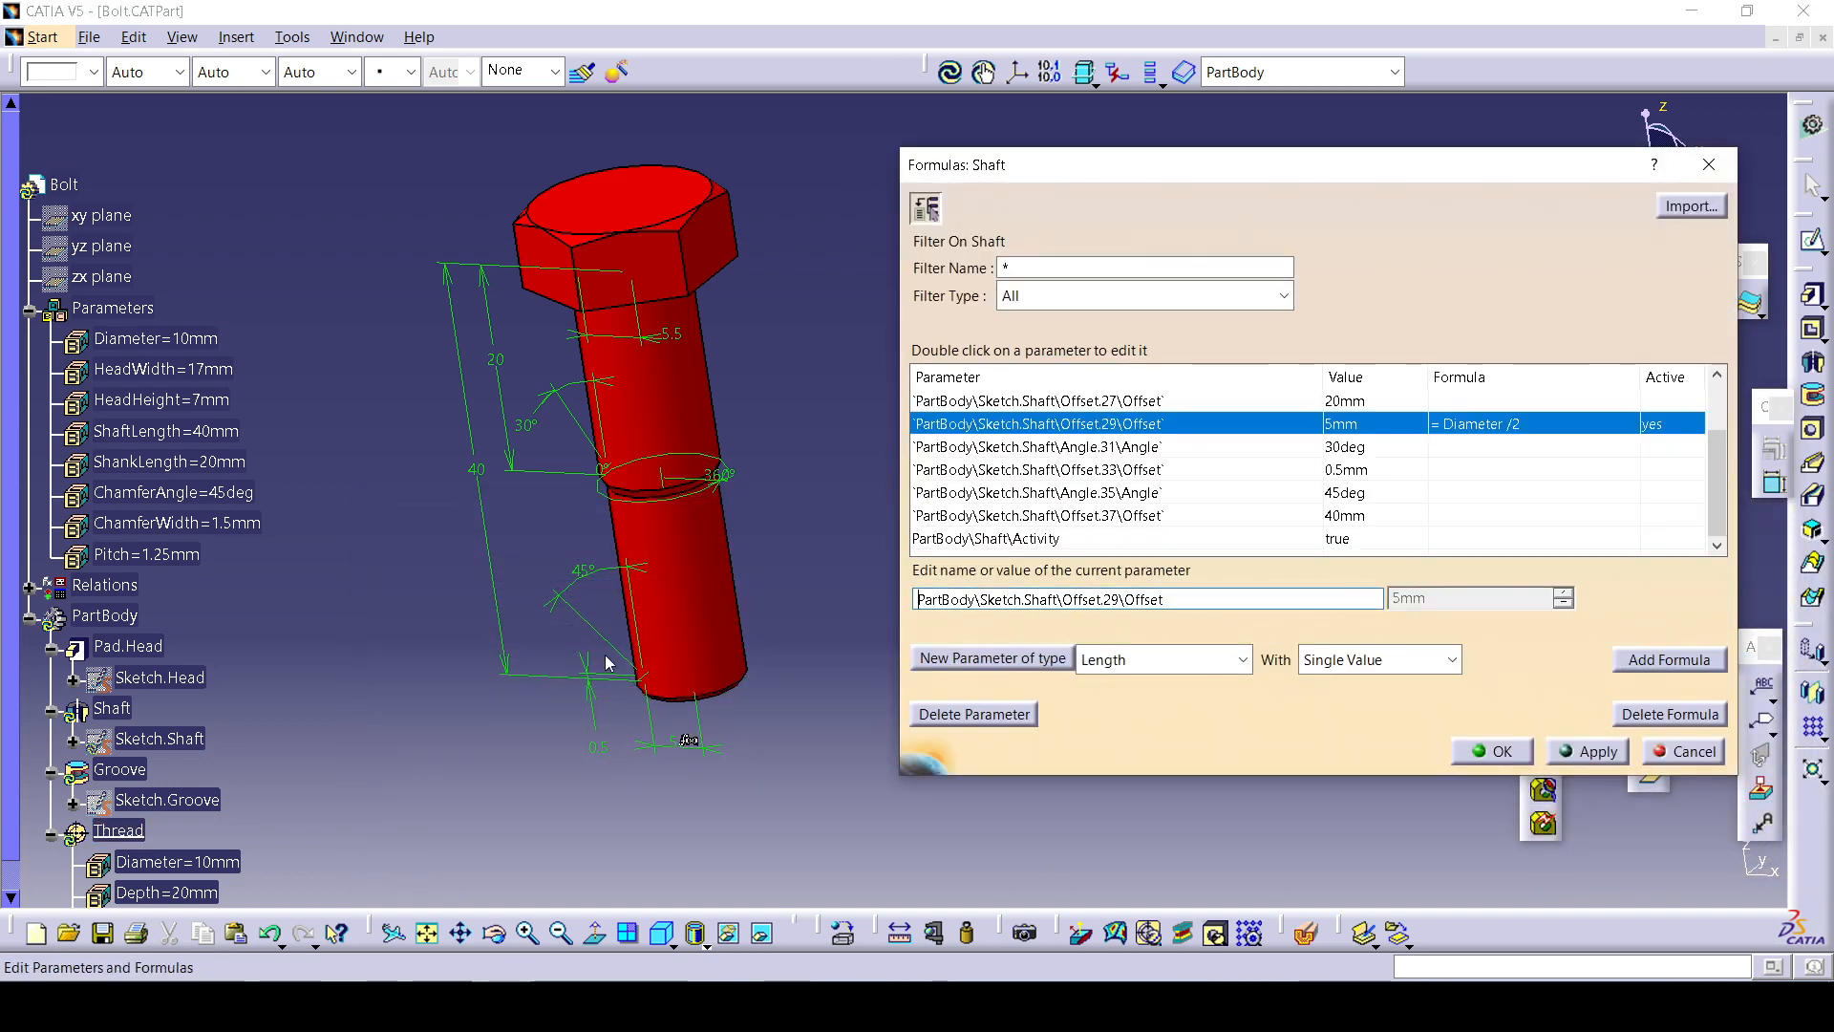
# Filter the formulas on Pad.Head and add a formula setting its FirstLimit length equal to HeadHeight.
pyautogui.moveTo(591, 703); pyautogui.dragTo(577, 647, button='middle')
pyautogui.moveTo(581, 530)
pyautogui.mouseDown(button='middle')
pyautogui.moveTo(593, 712)
pyautogui.moveTo(559, 579)
pyautogui.mouseUp(button='middle')
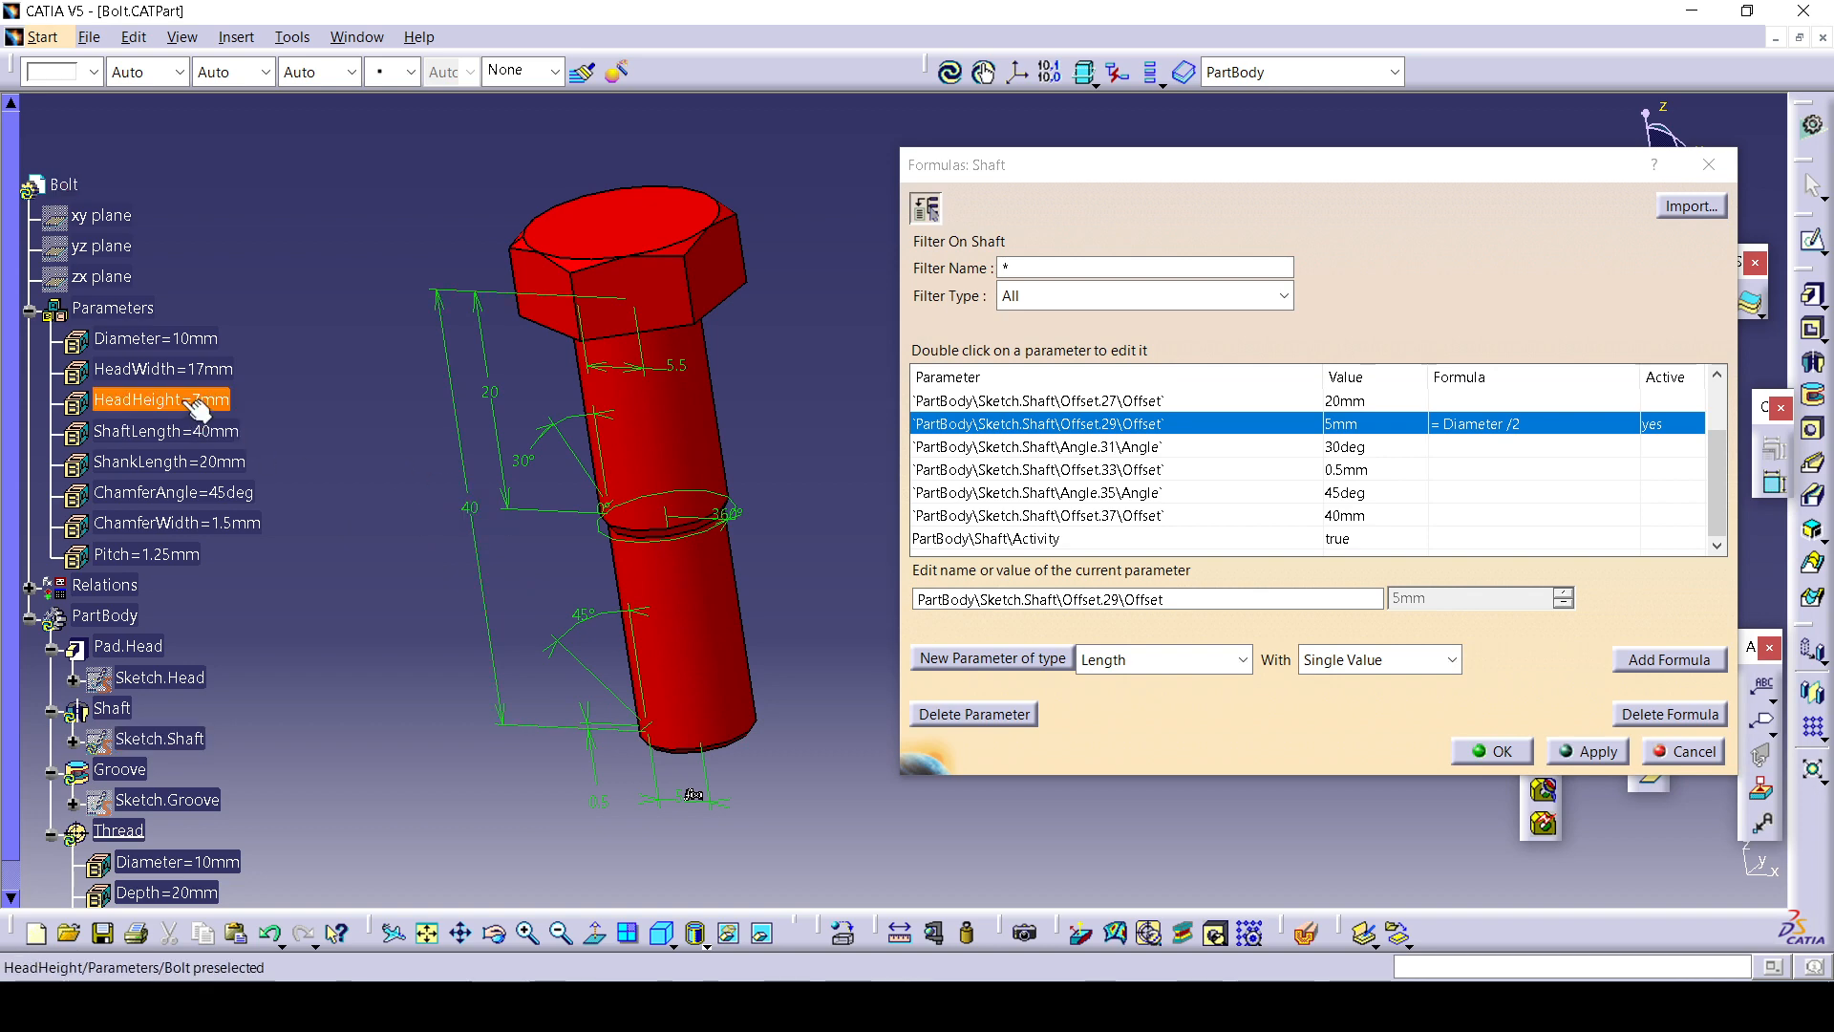
pyautogui.click(147, 647)
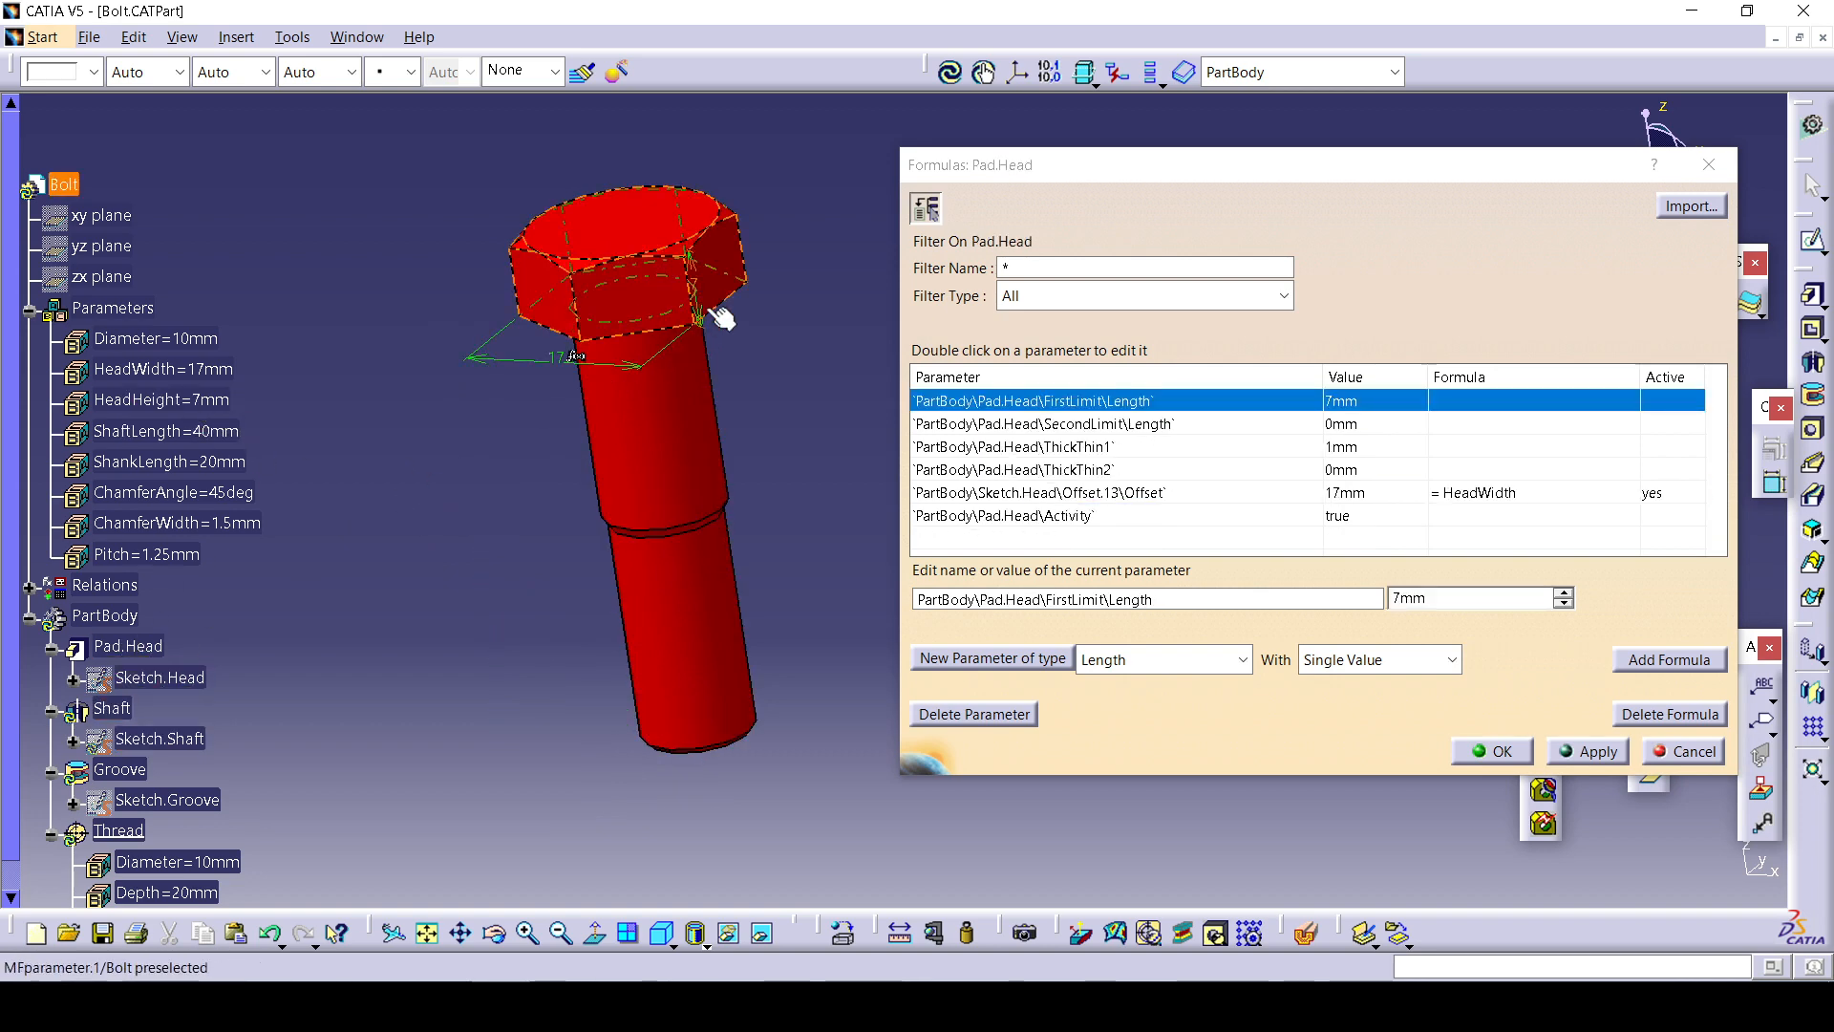
pyautogui.click(1672, 657)
pyautogui.click(215, 399)
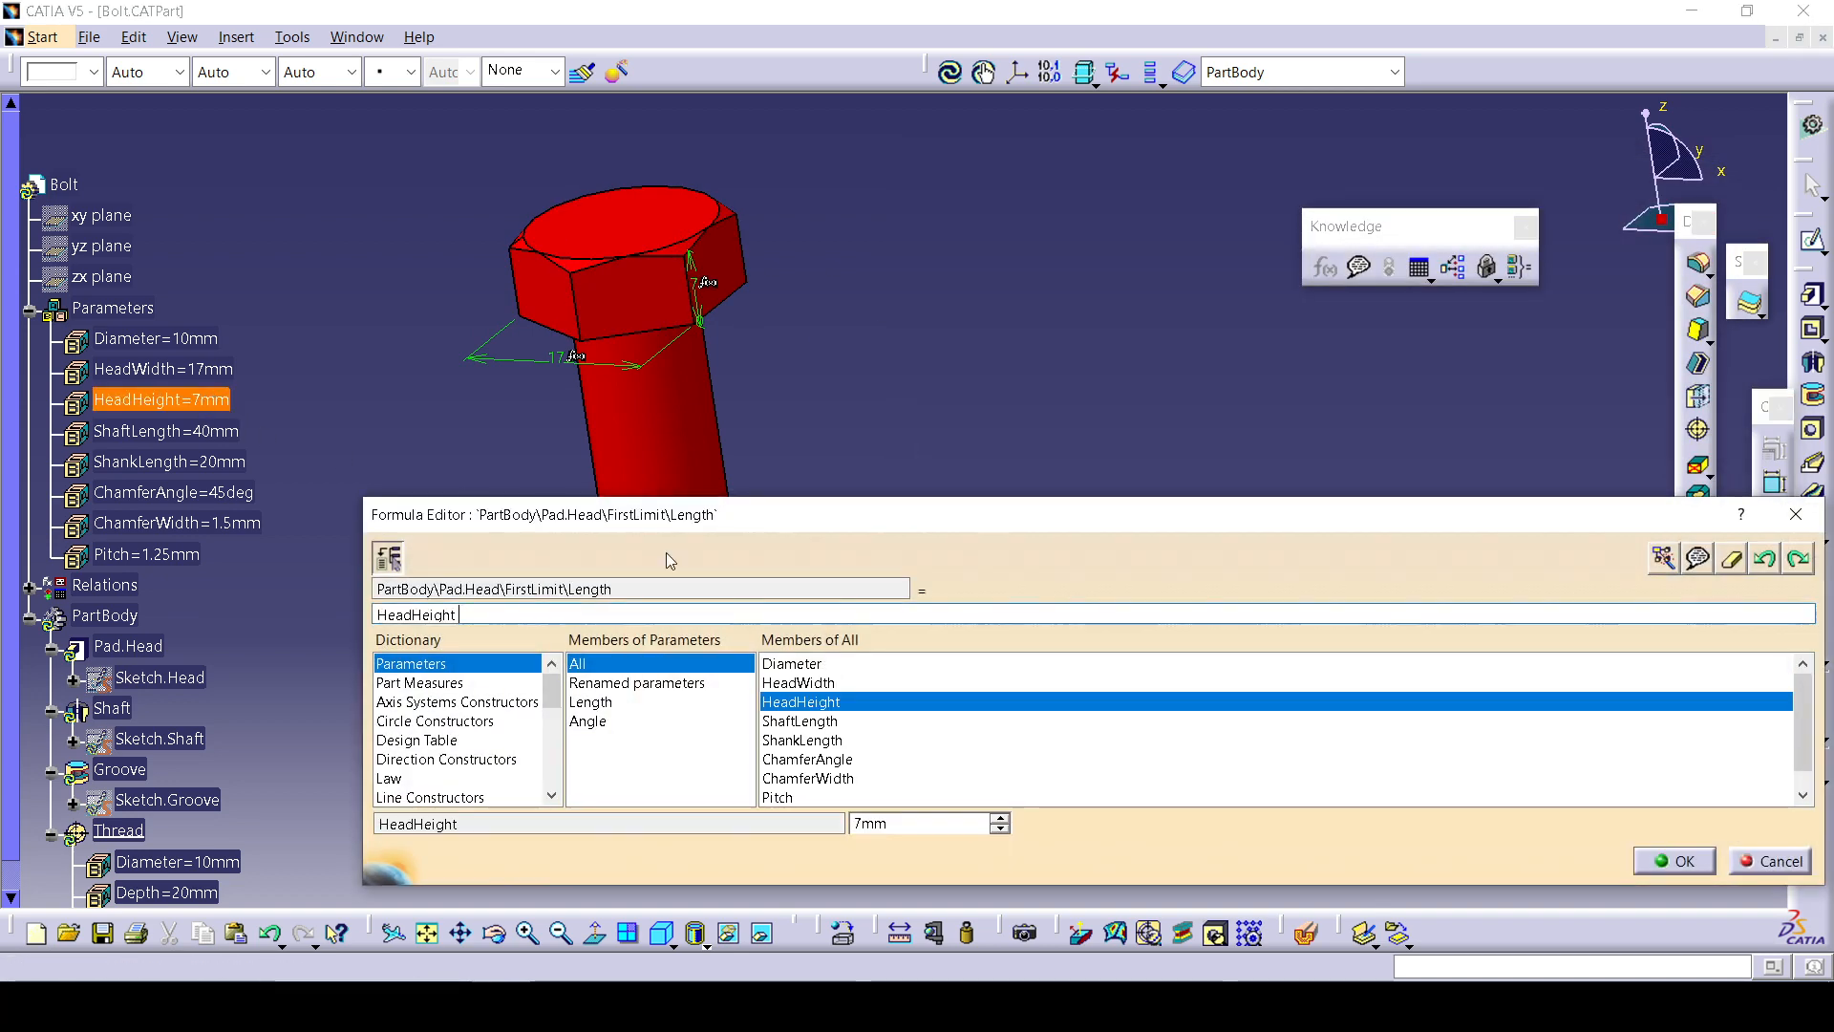
pyautogui.click(1674, 861)
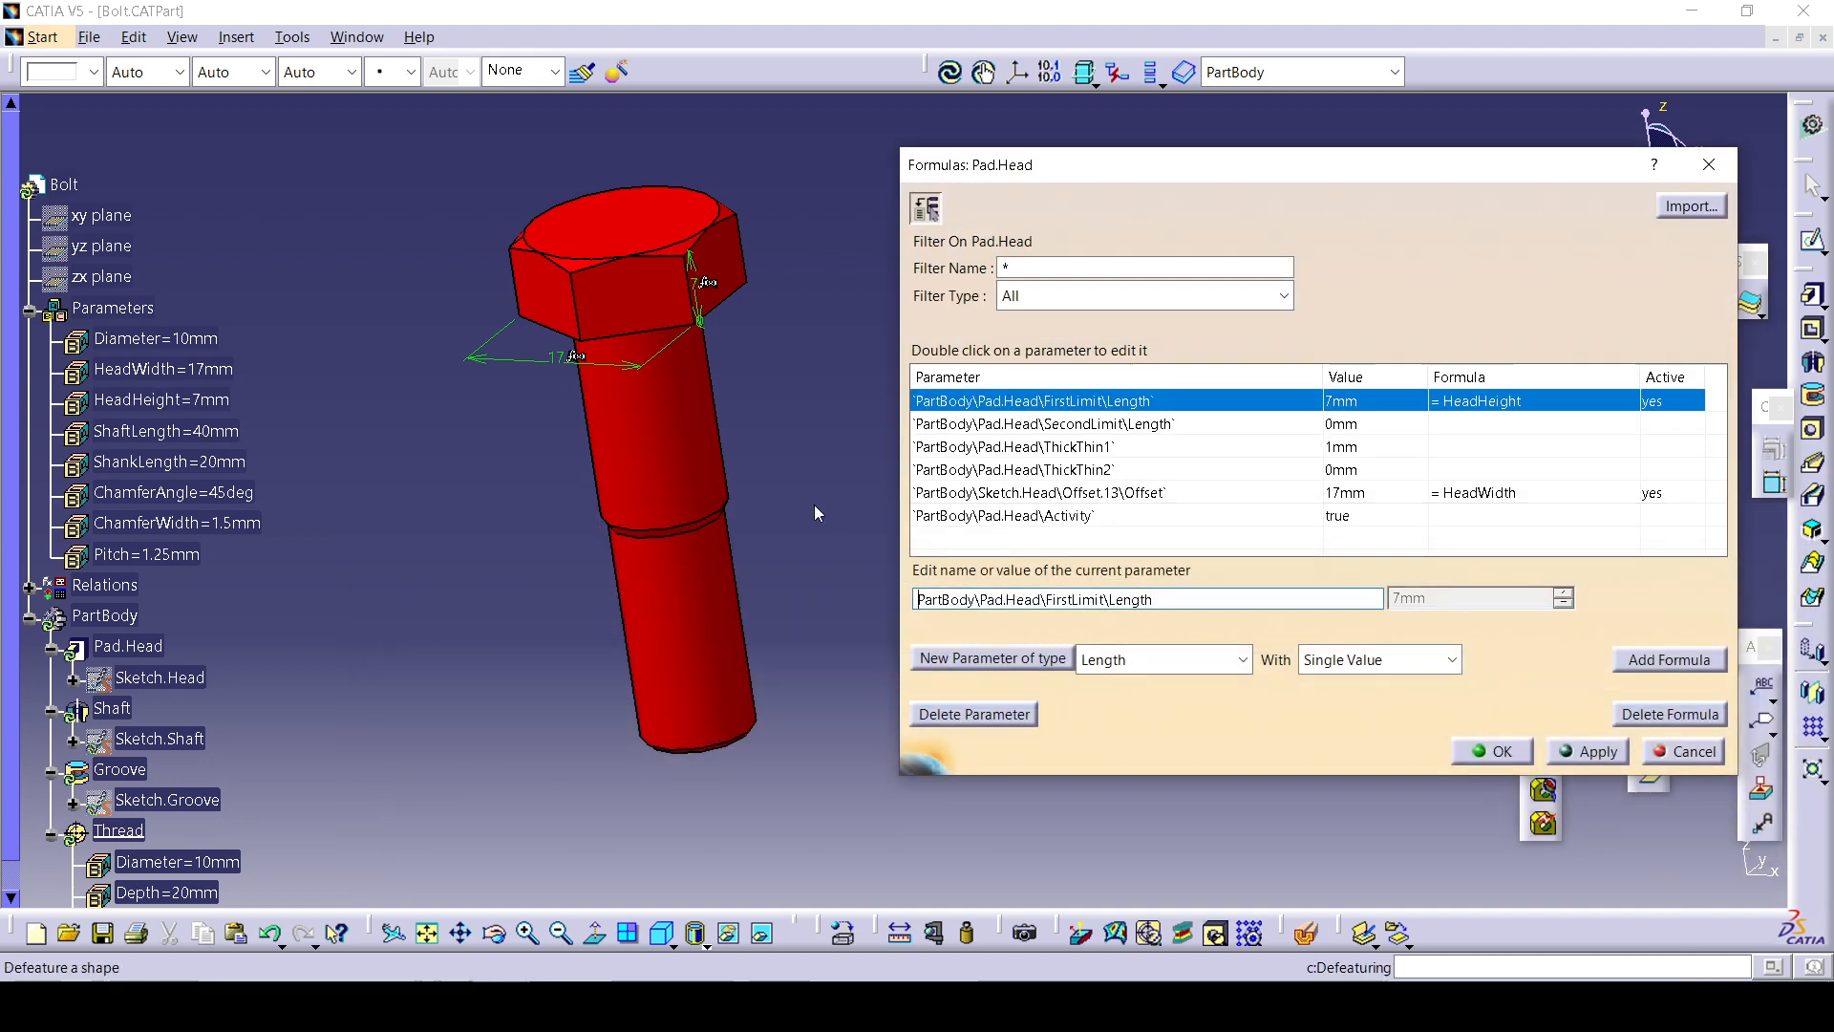
# Filter the formulas on Shaft and add a formula setting the Sketch.Shaft Offset.37 offset equal to ShaftLength.
pyautogui.click(120, 707)
pyautogui.scroll(-3, 320, 761)
pyautogui.scroll(2, 320, 761)
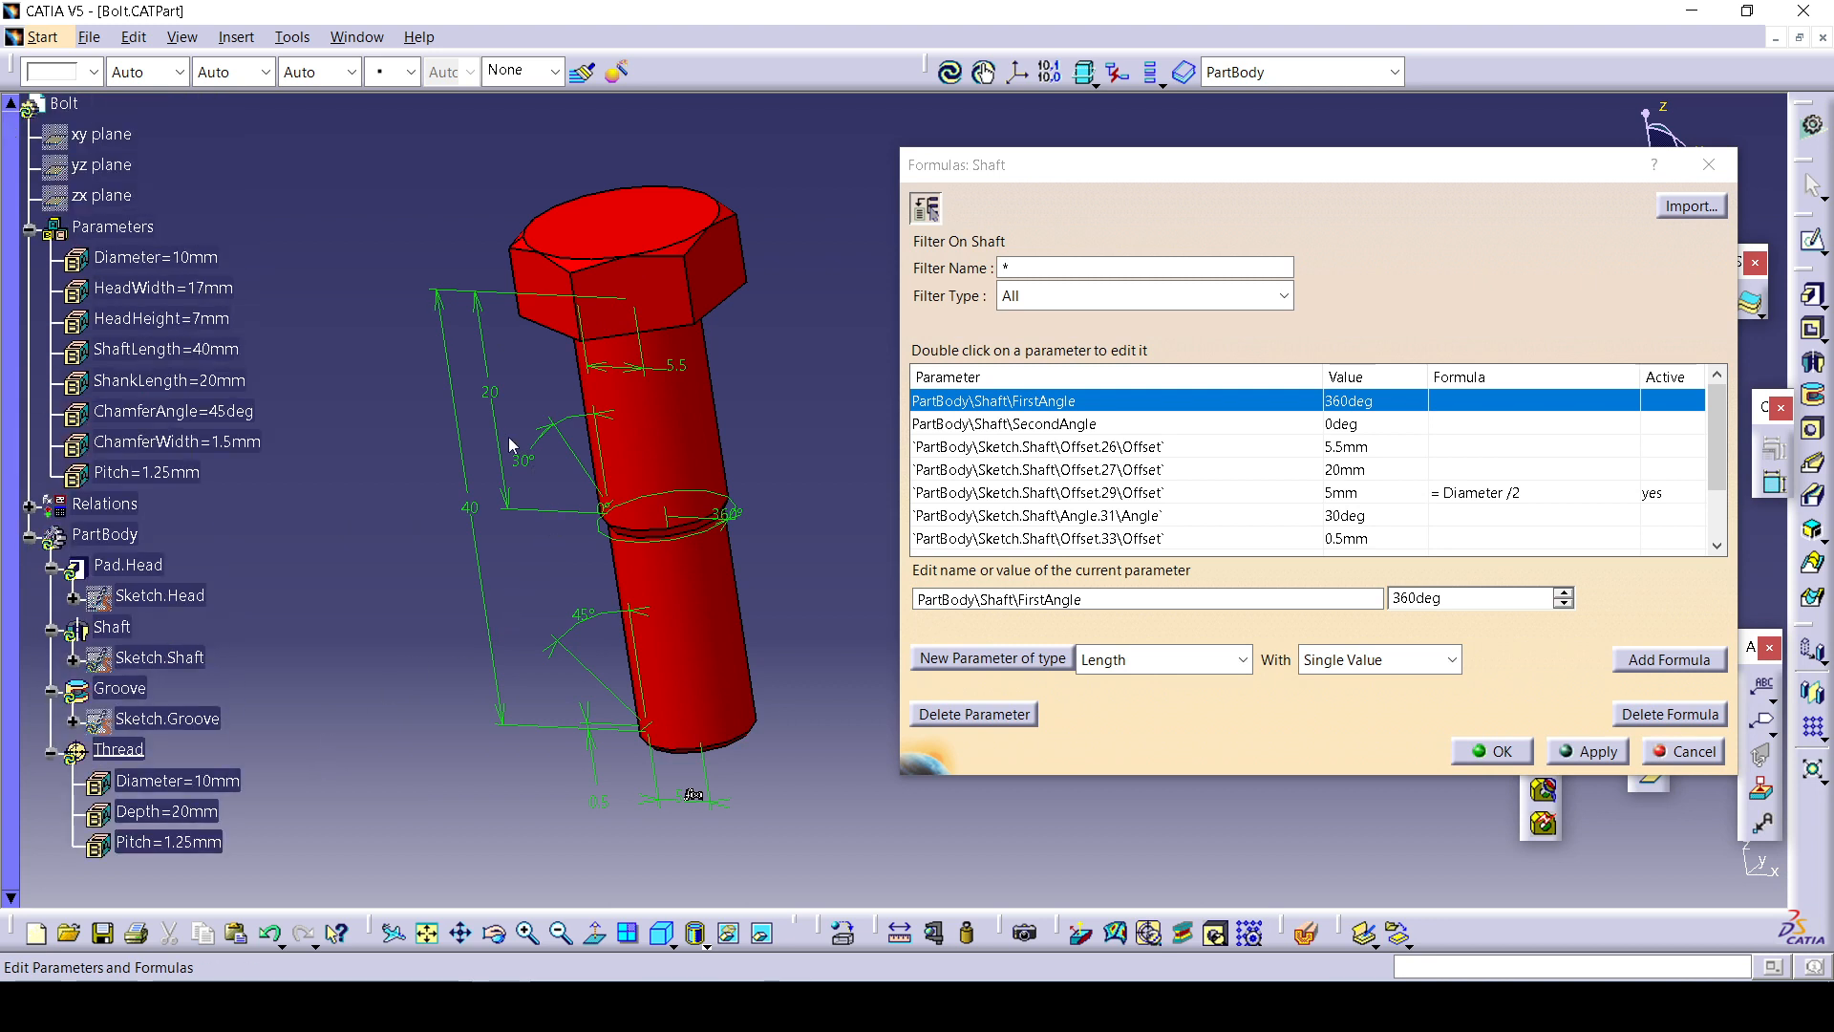
pyautogui.click(470, 521)
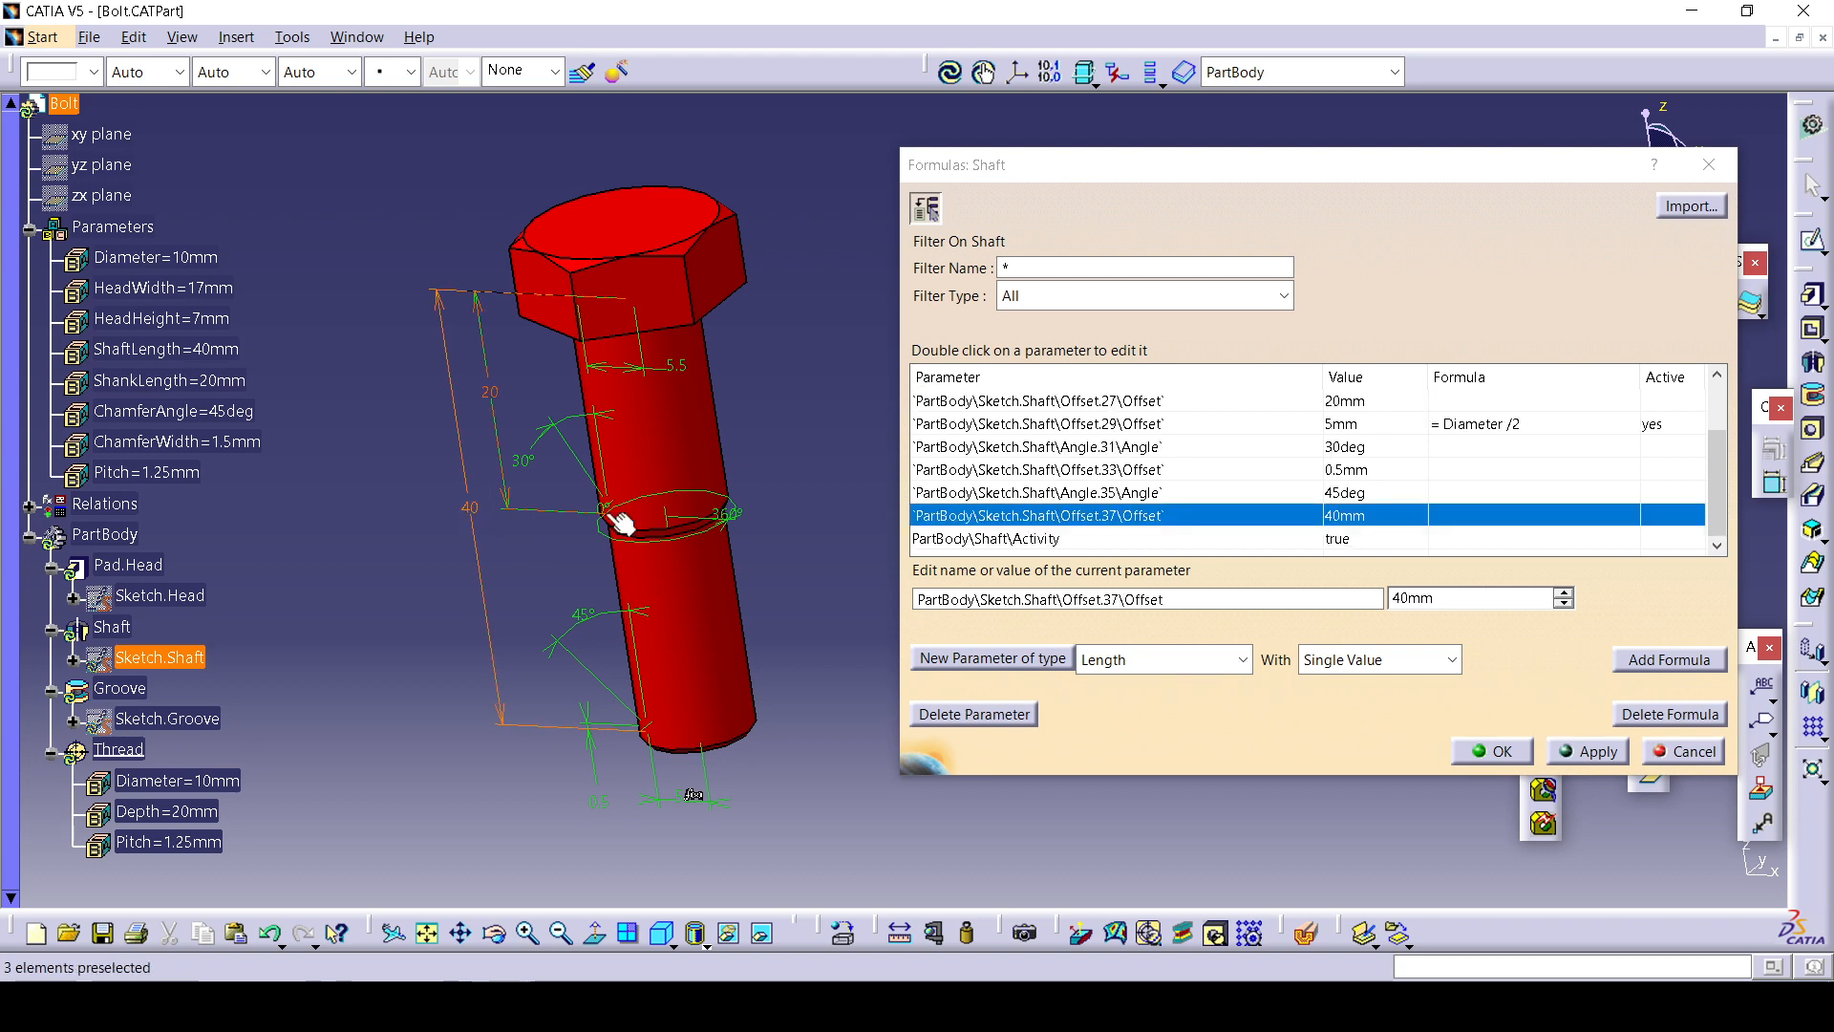
pyautogui.click(1655, 661)
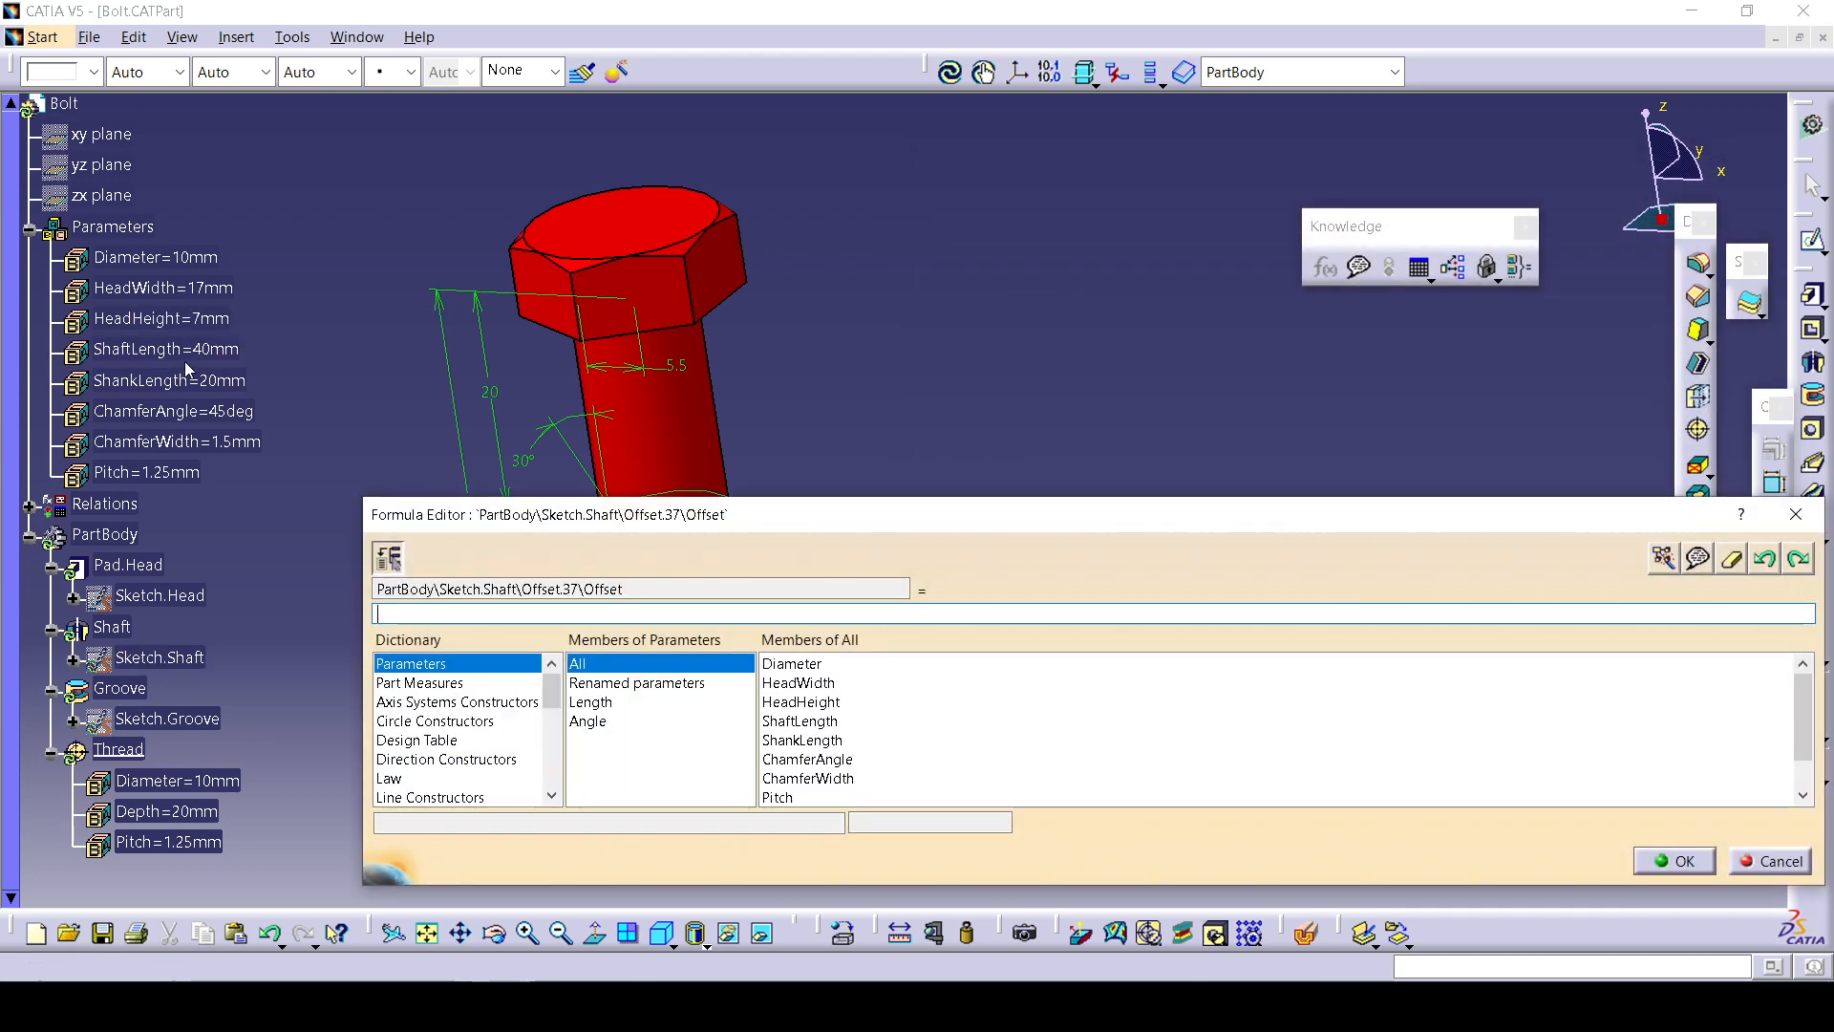
pyautogui.click(181, 352)
pyautogui.click(1662, 862)
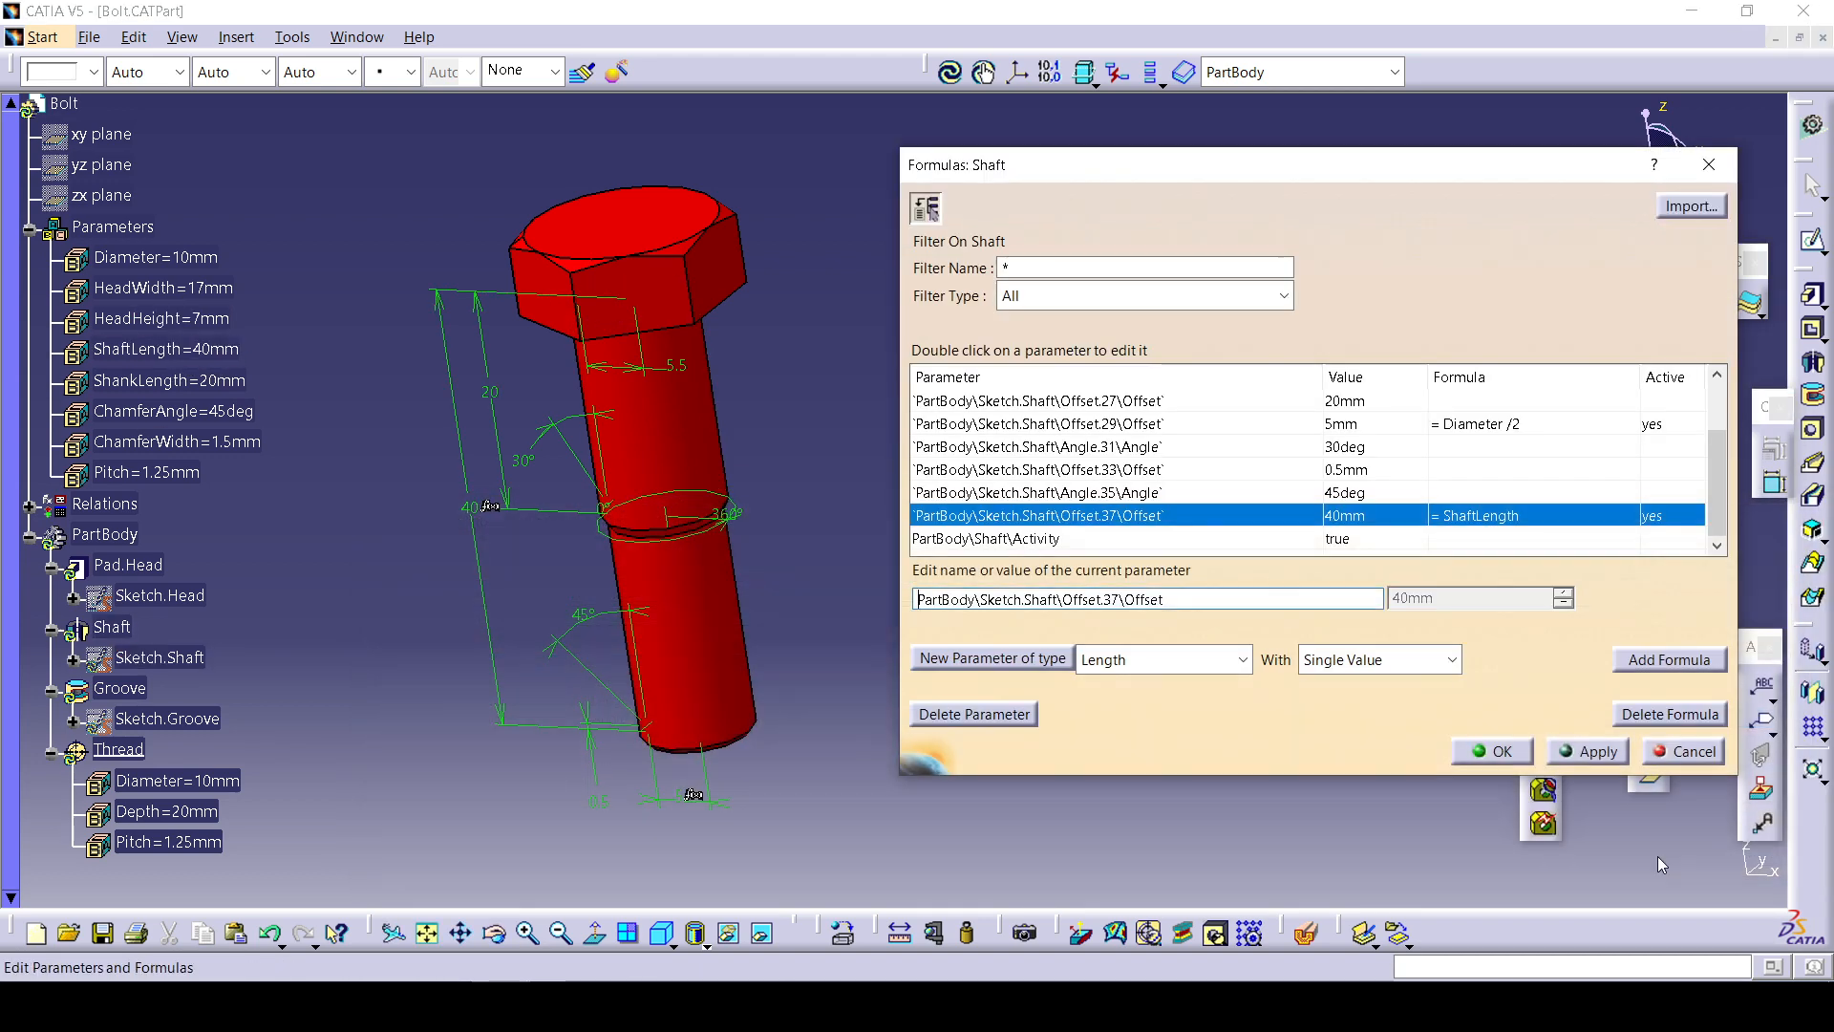
# Add a formula setting the Sketch.Shaft Offset.27 offset equal to ShankLength.
pyautogui.click(1137, 541)
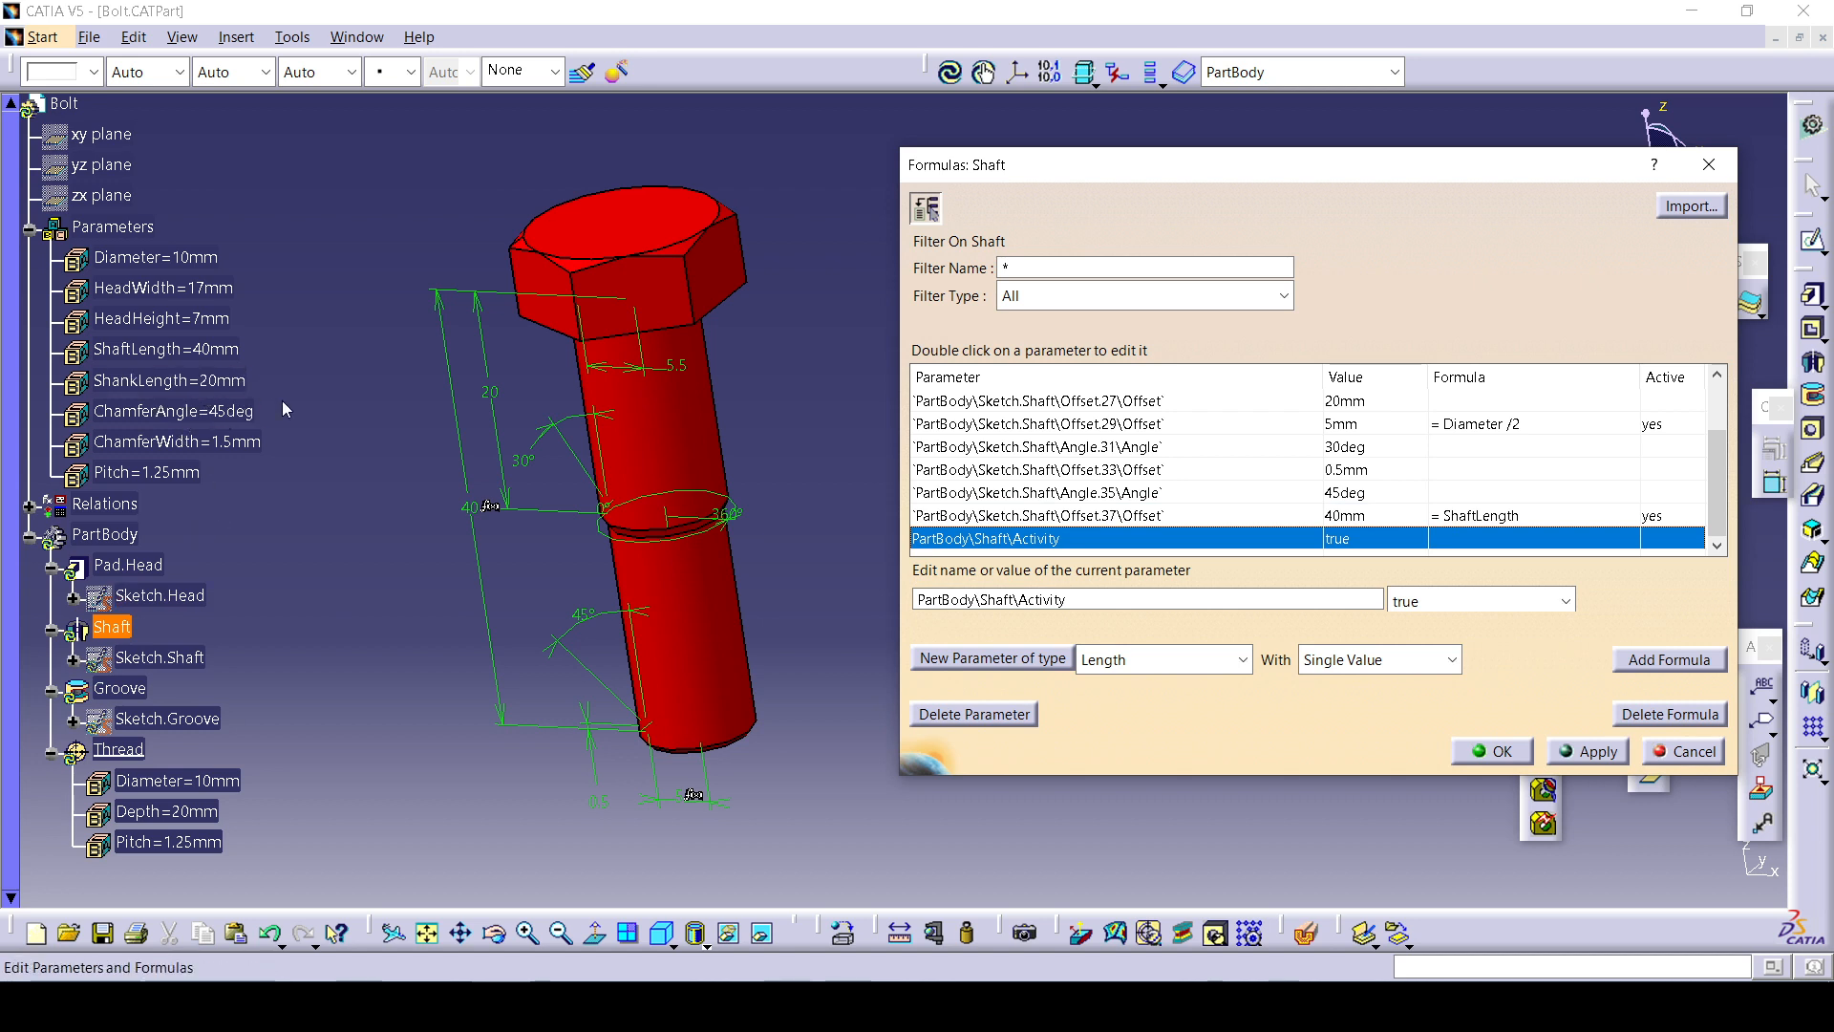
pyautogui.click(493, 403)
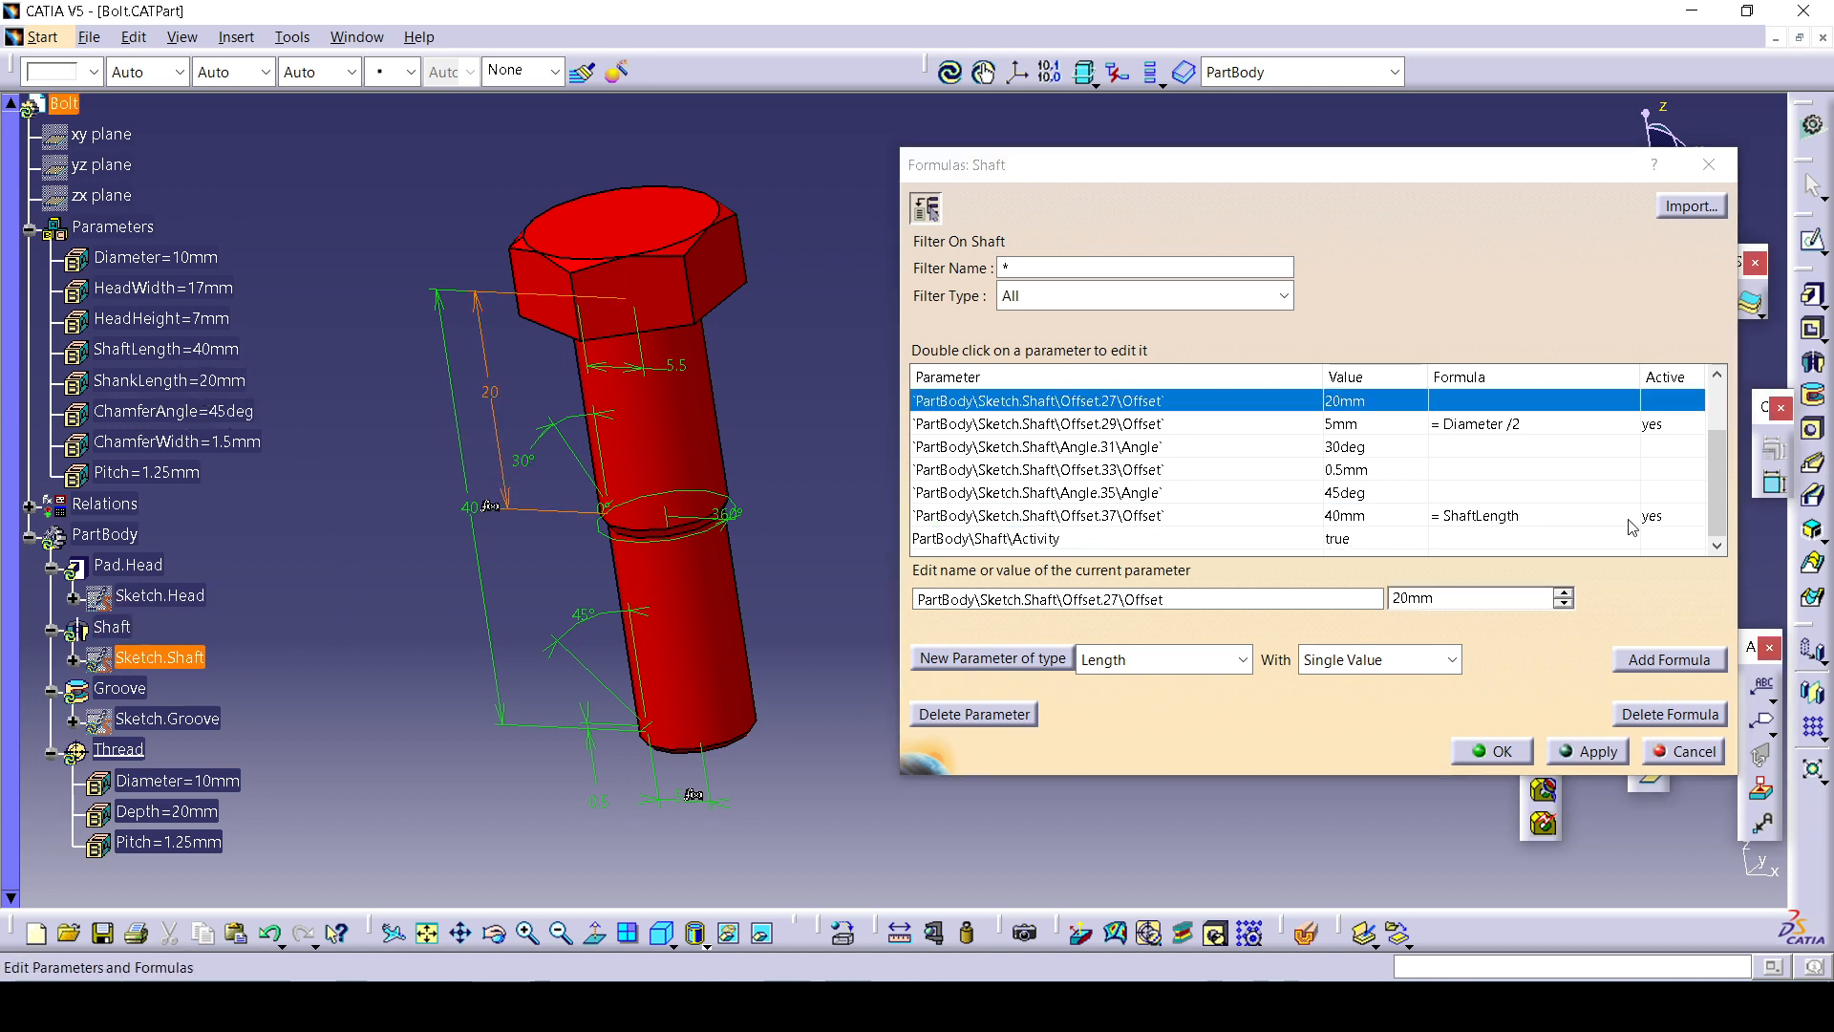
pyautogui.click(1672, 660)
pyautogui.click(210, 382)
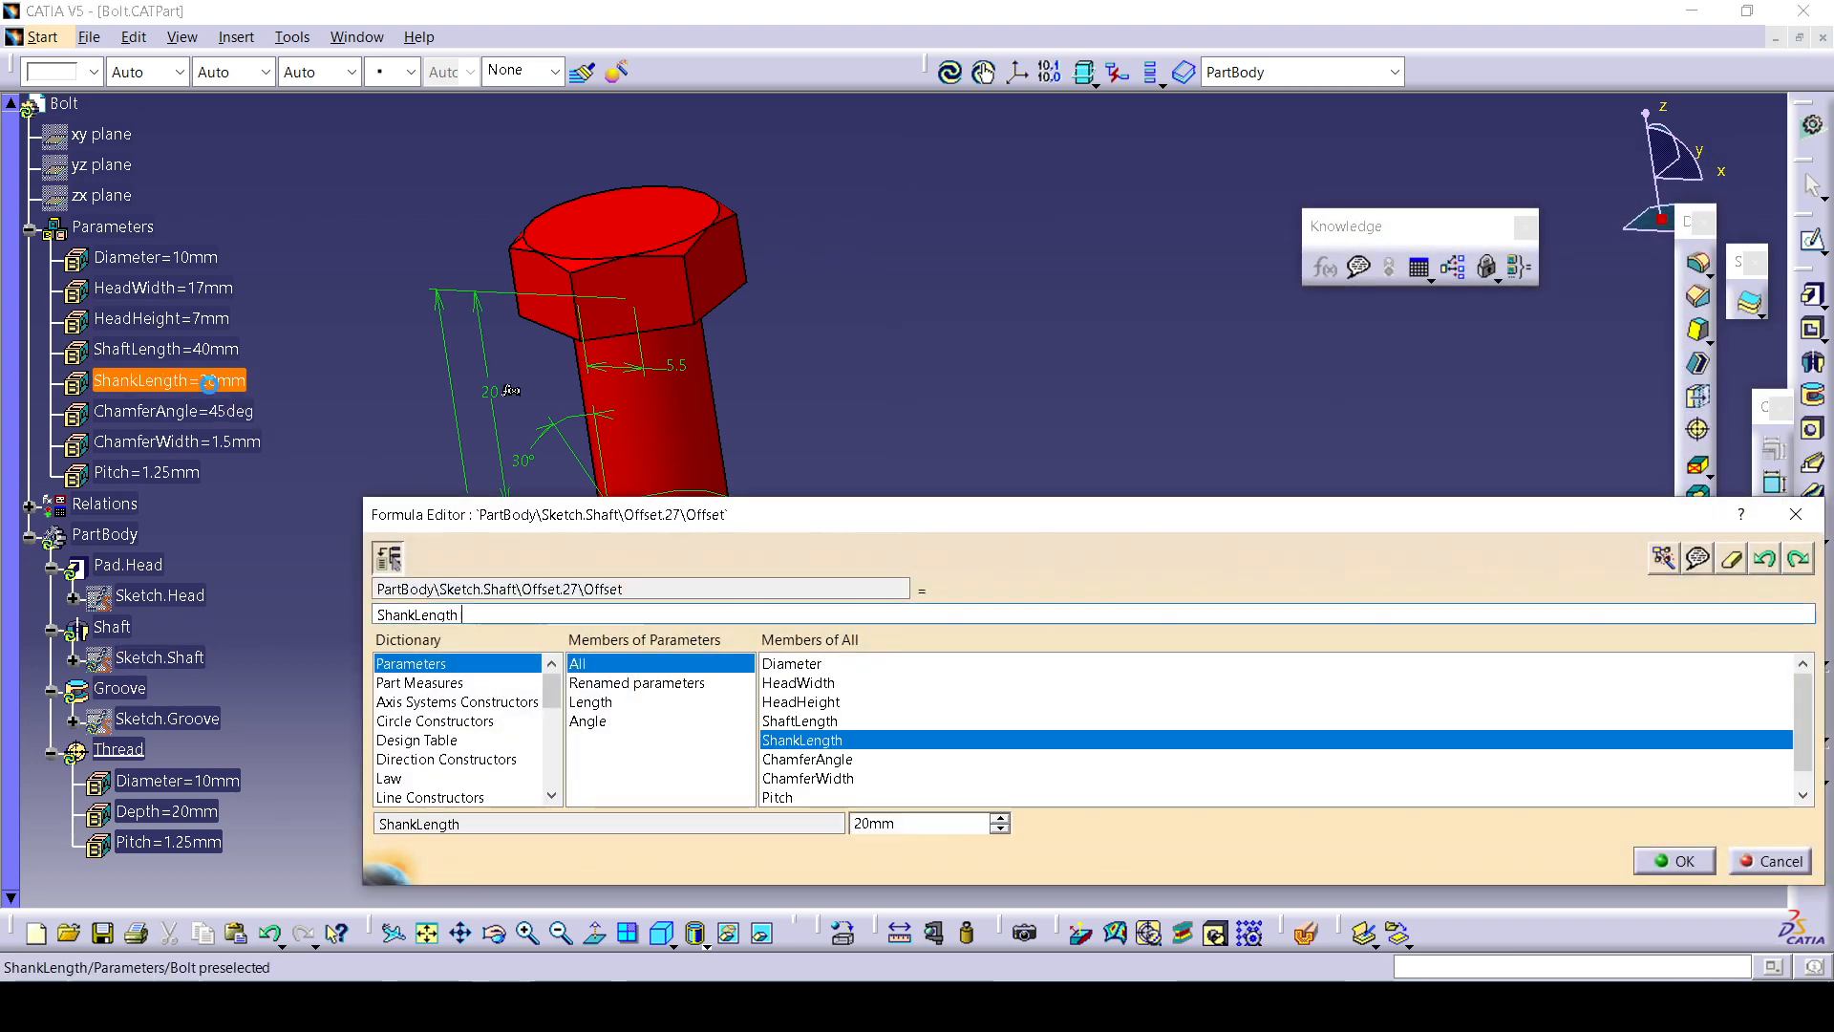
pyautogui.click(1679, 863)
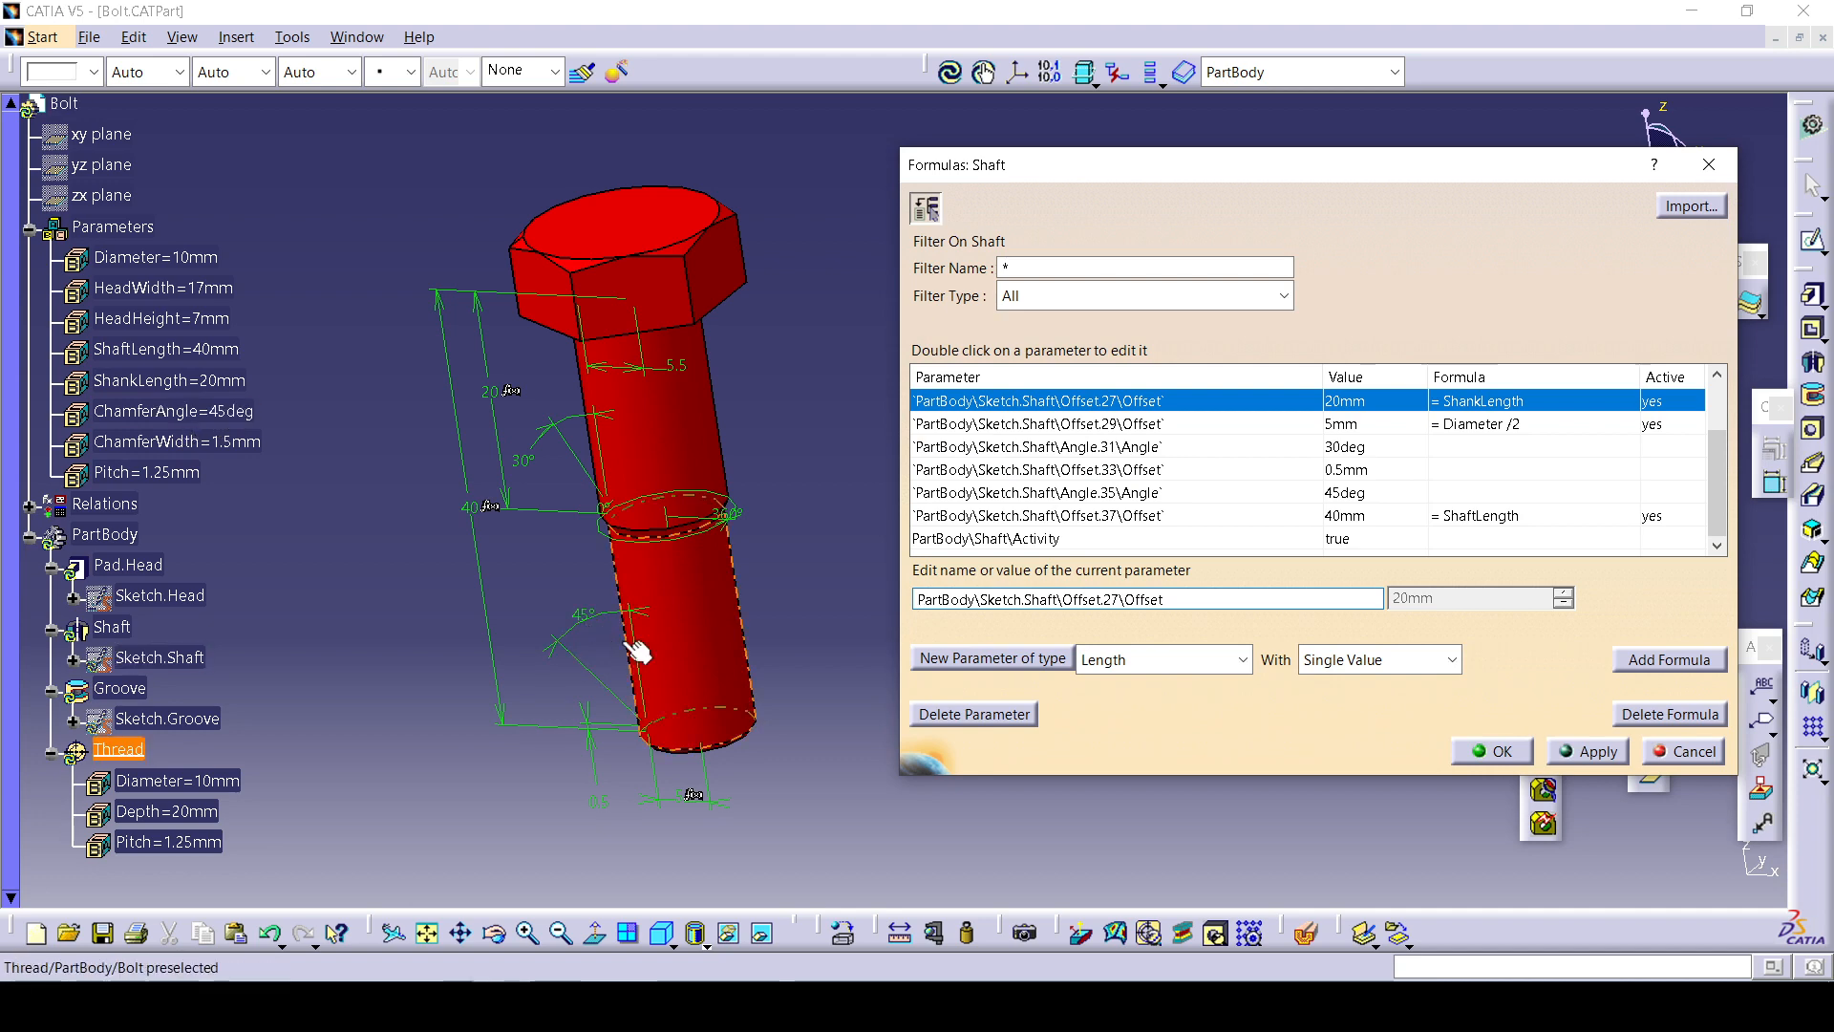
# Add formulas setting both Sketch.Shaft angles, Angle.35 and Angle.31, equal to ChamferAngle.
pyautogui.click(581, 632)
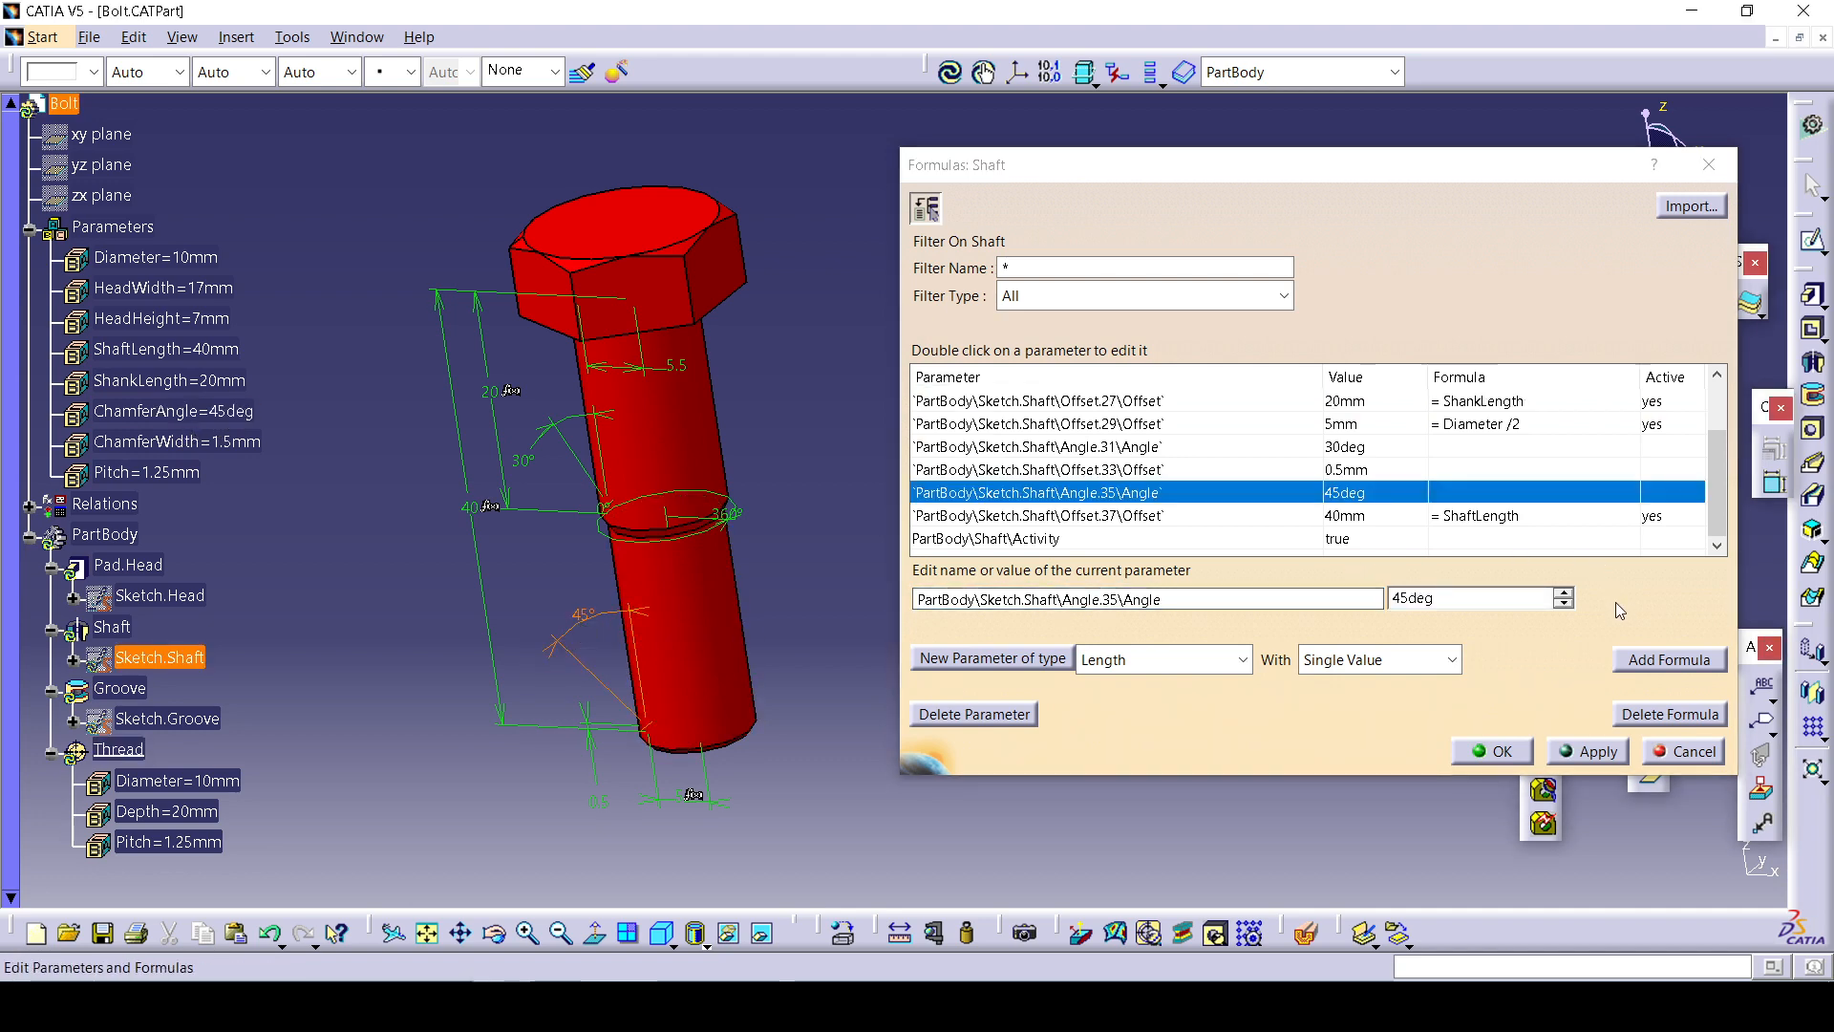
pyautogui.click(1653, 666)
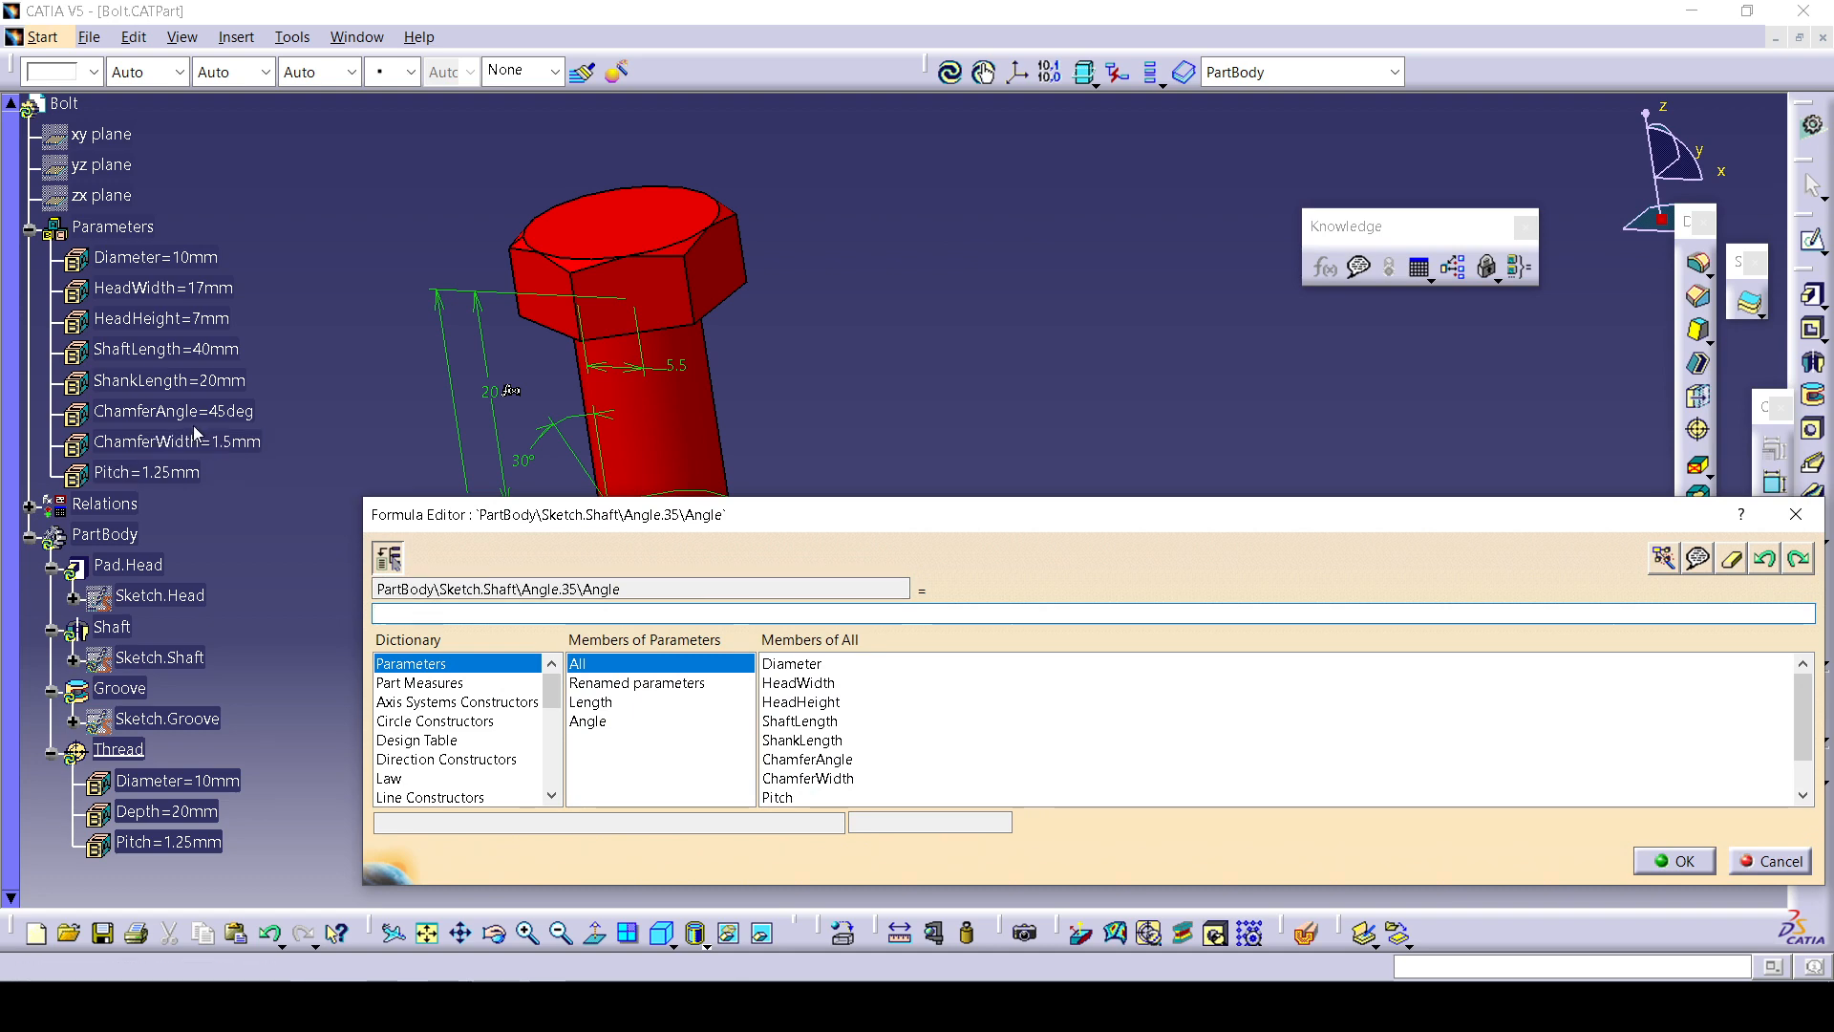
pyautogui.click(229, 411)
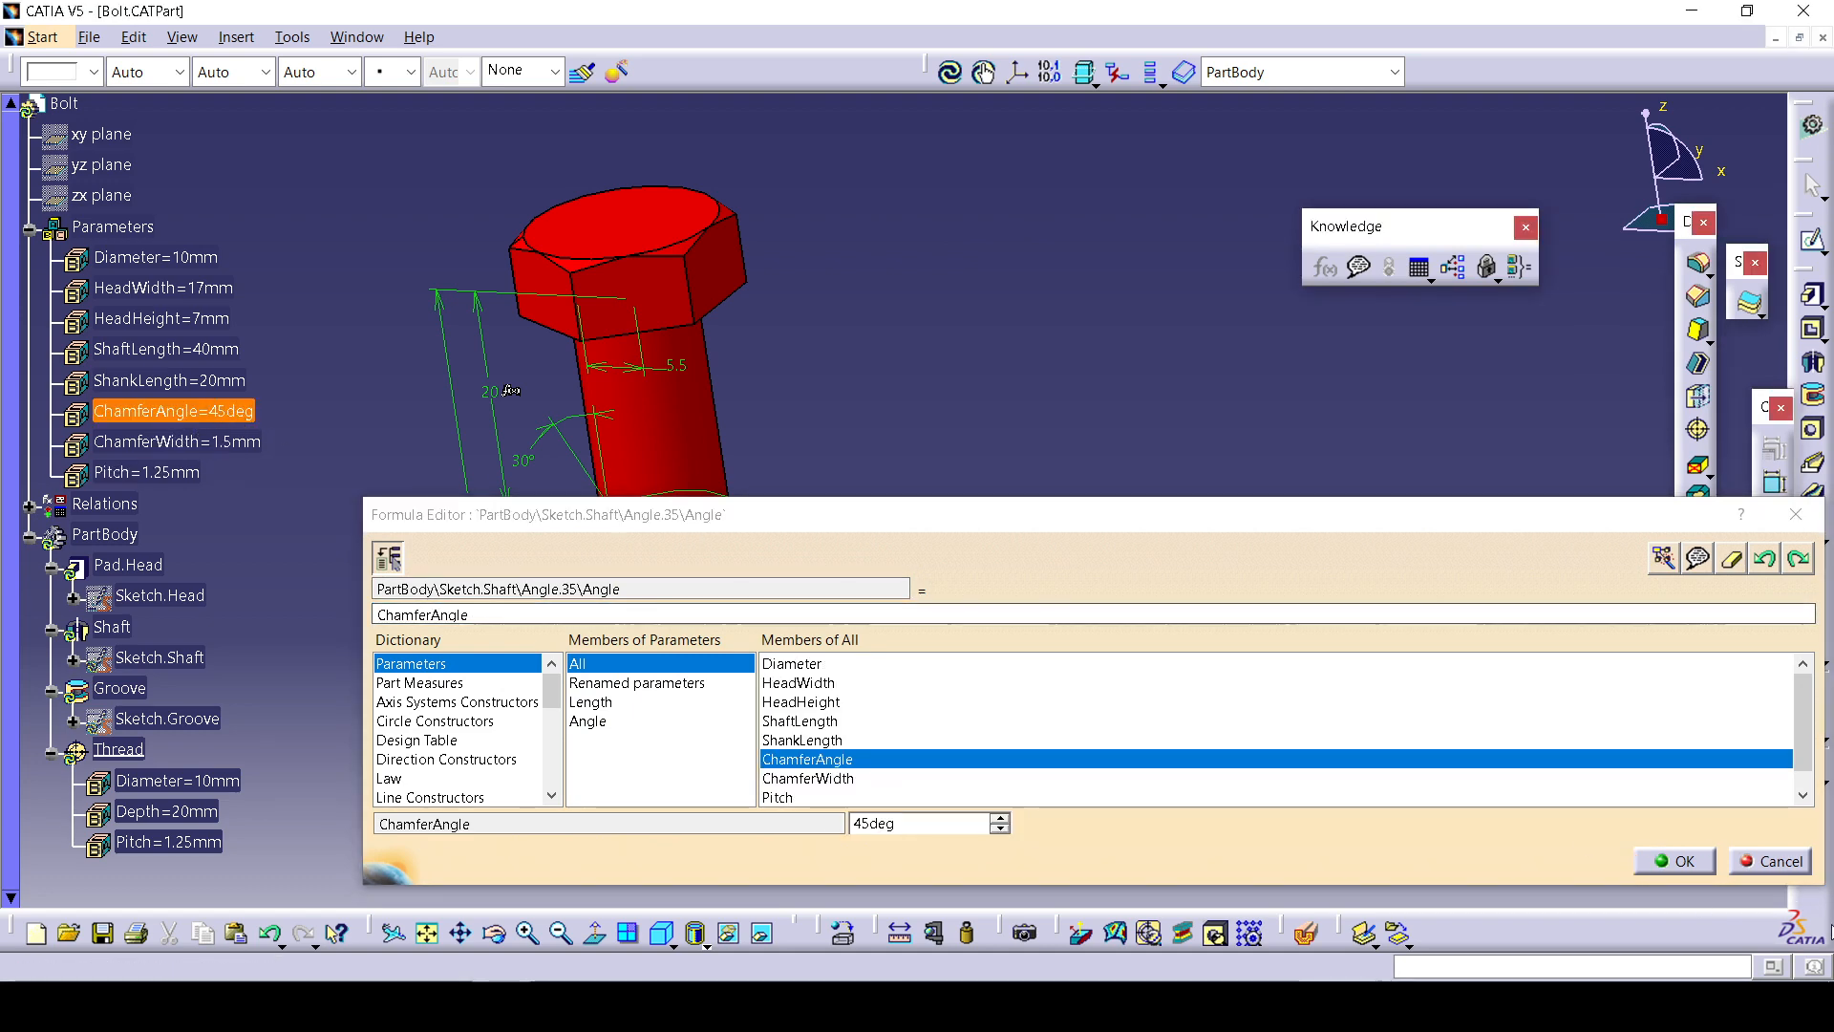
pyautogui.click(1674, 860)
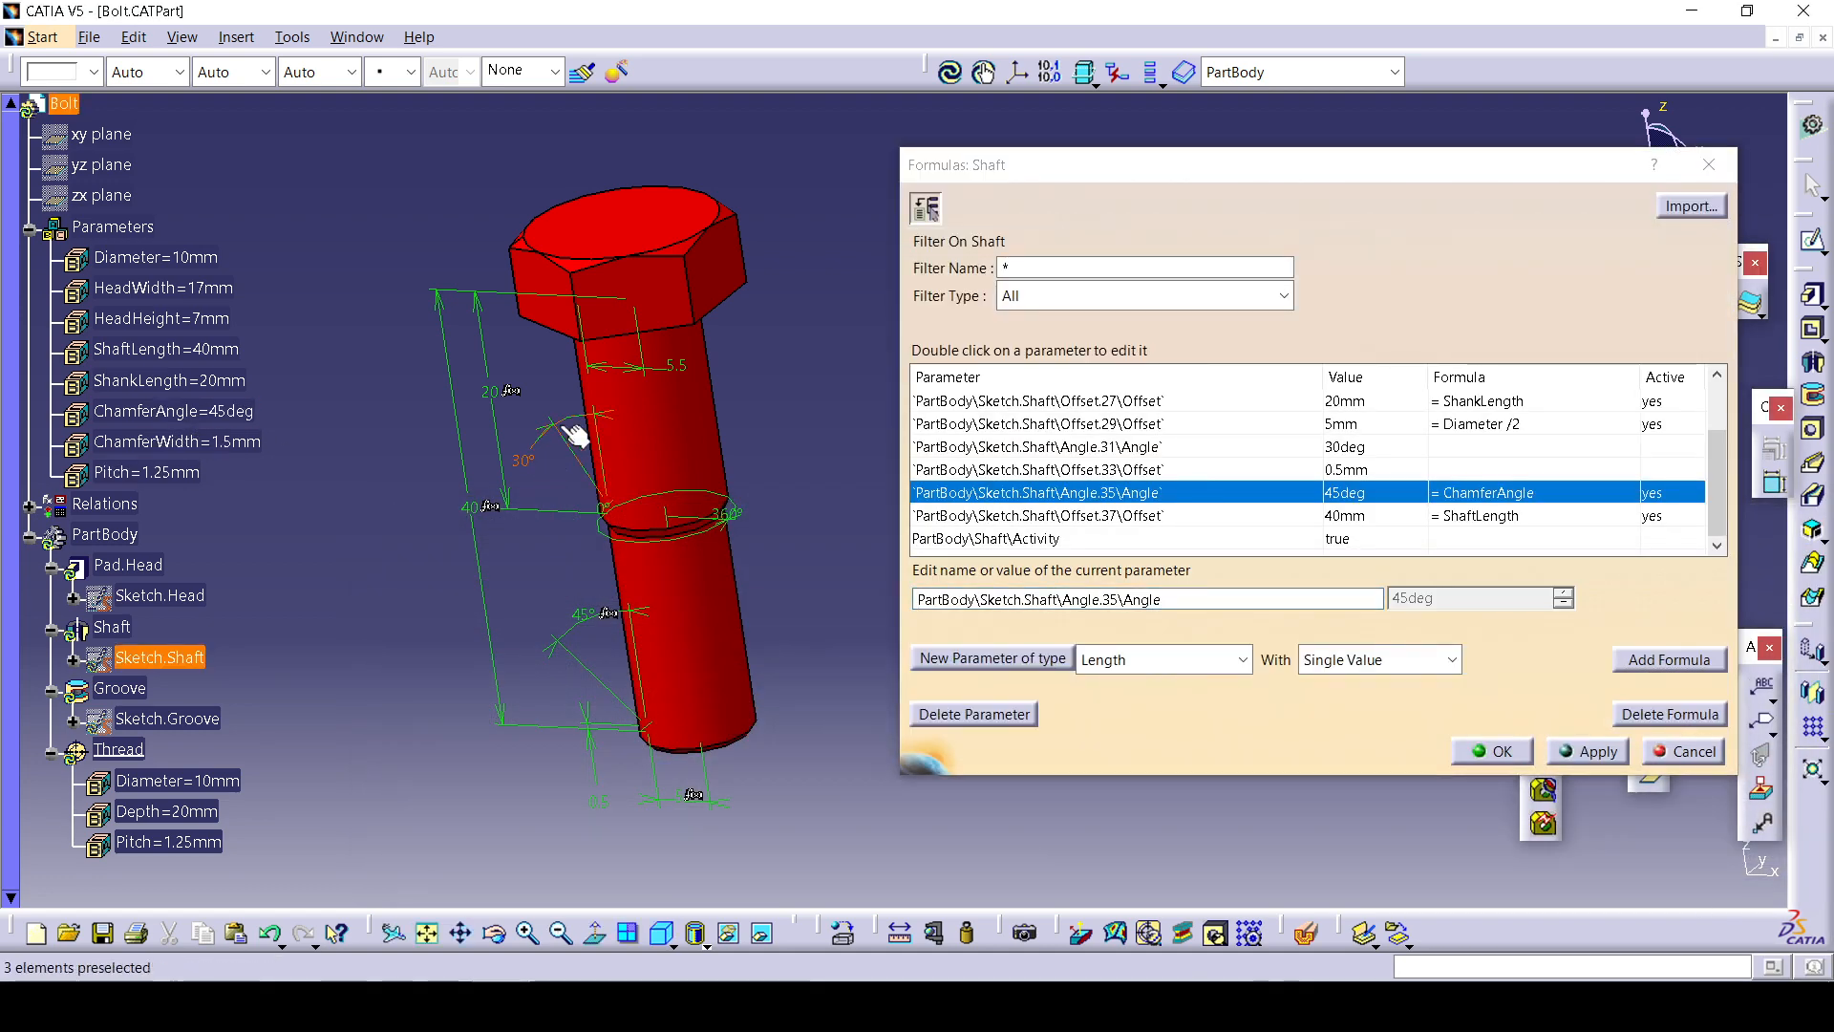
pyautogui.click(564, 436)
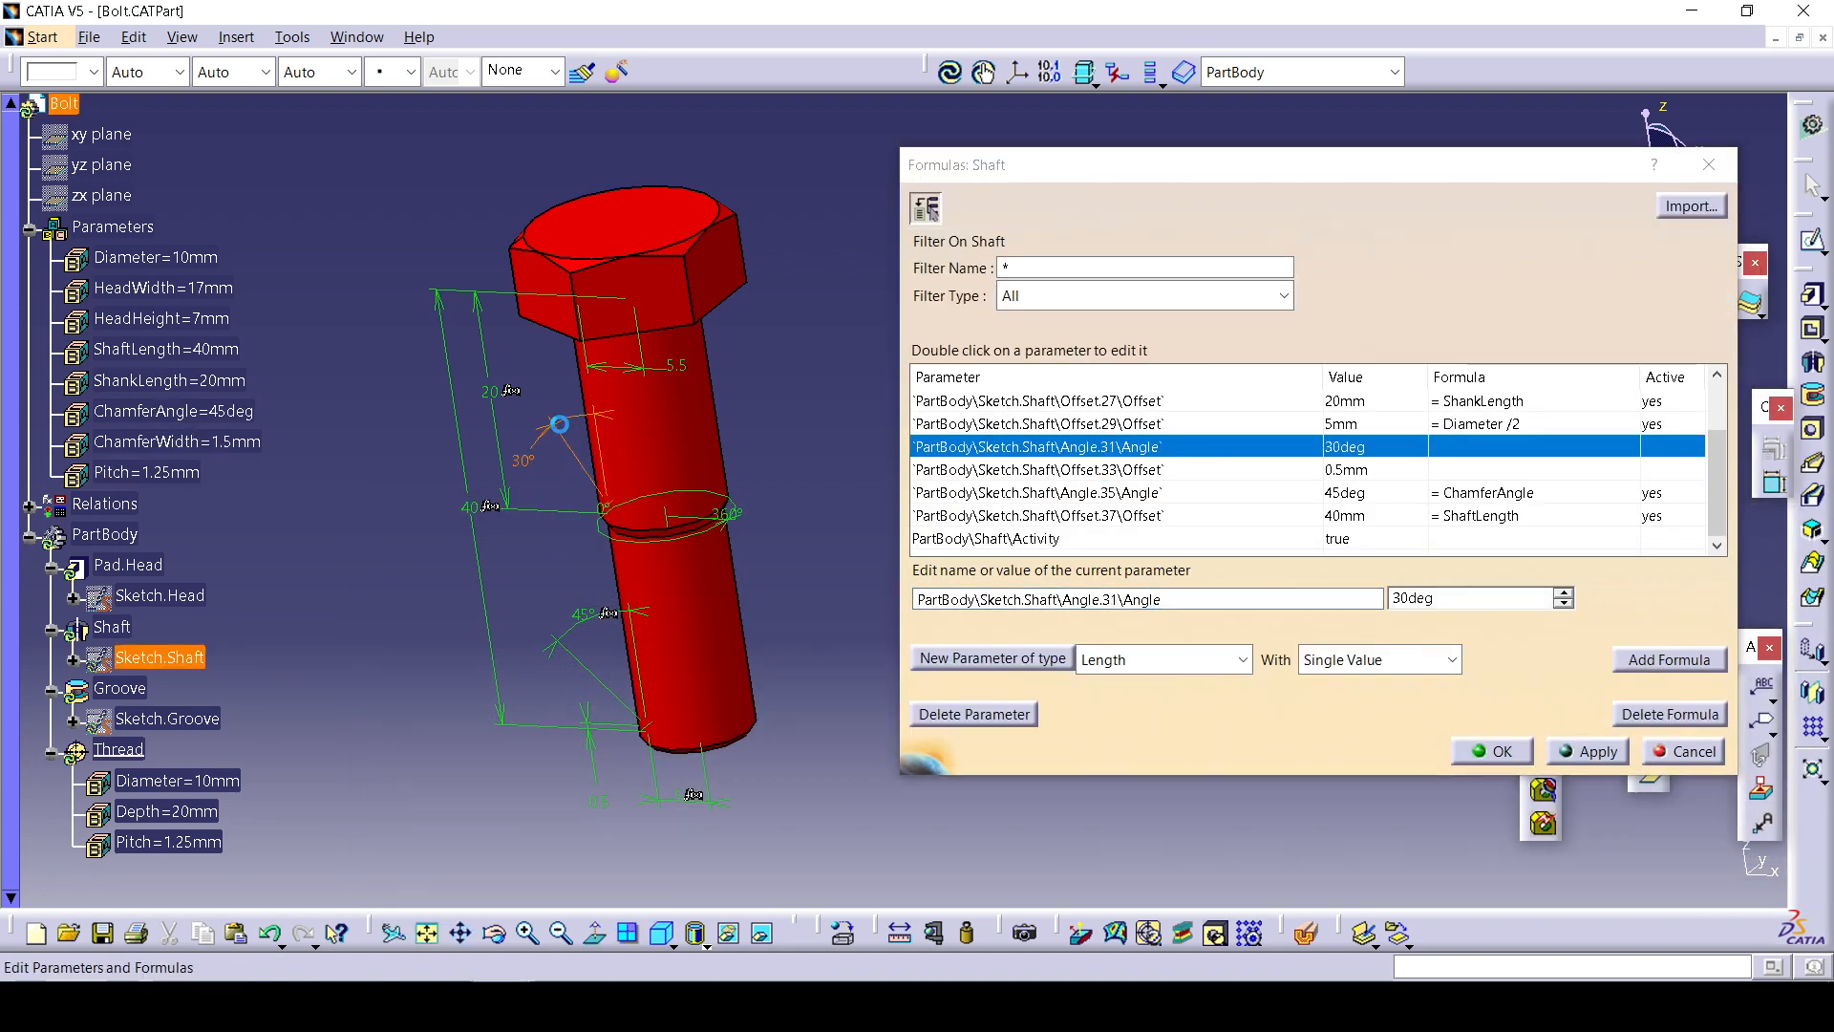
pyautogui.click(1662, 661)
pyautogui.click(220, 412)
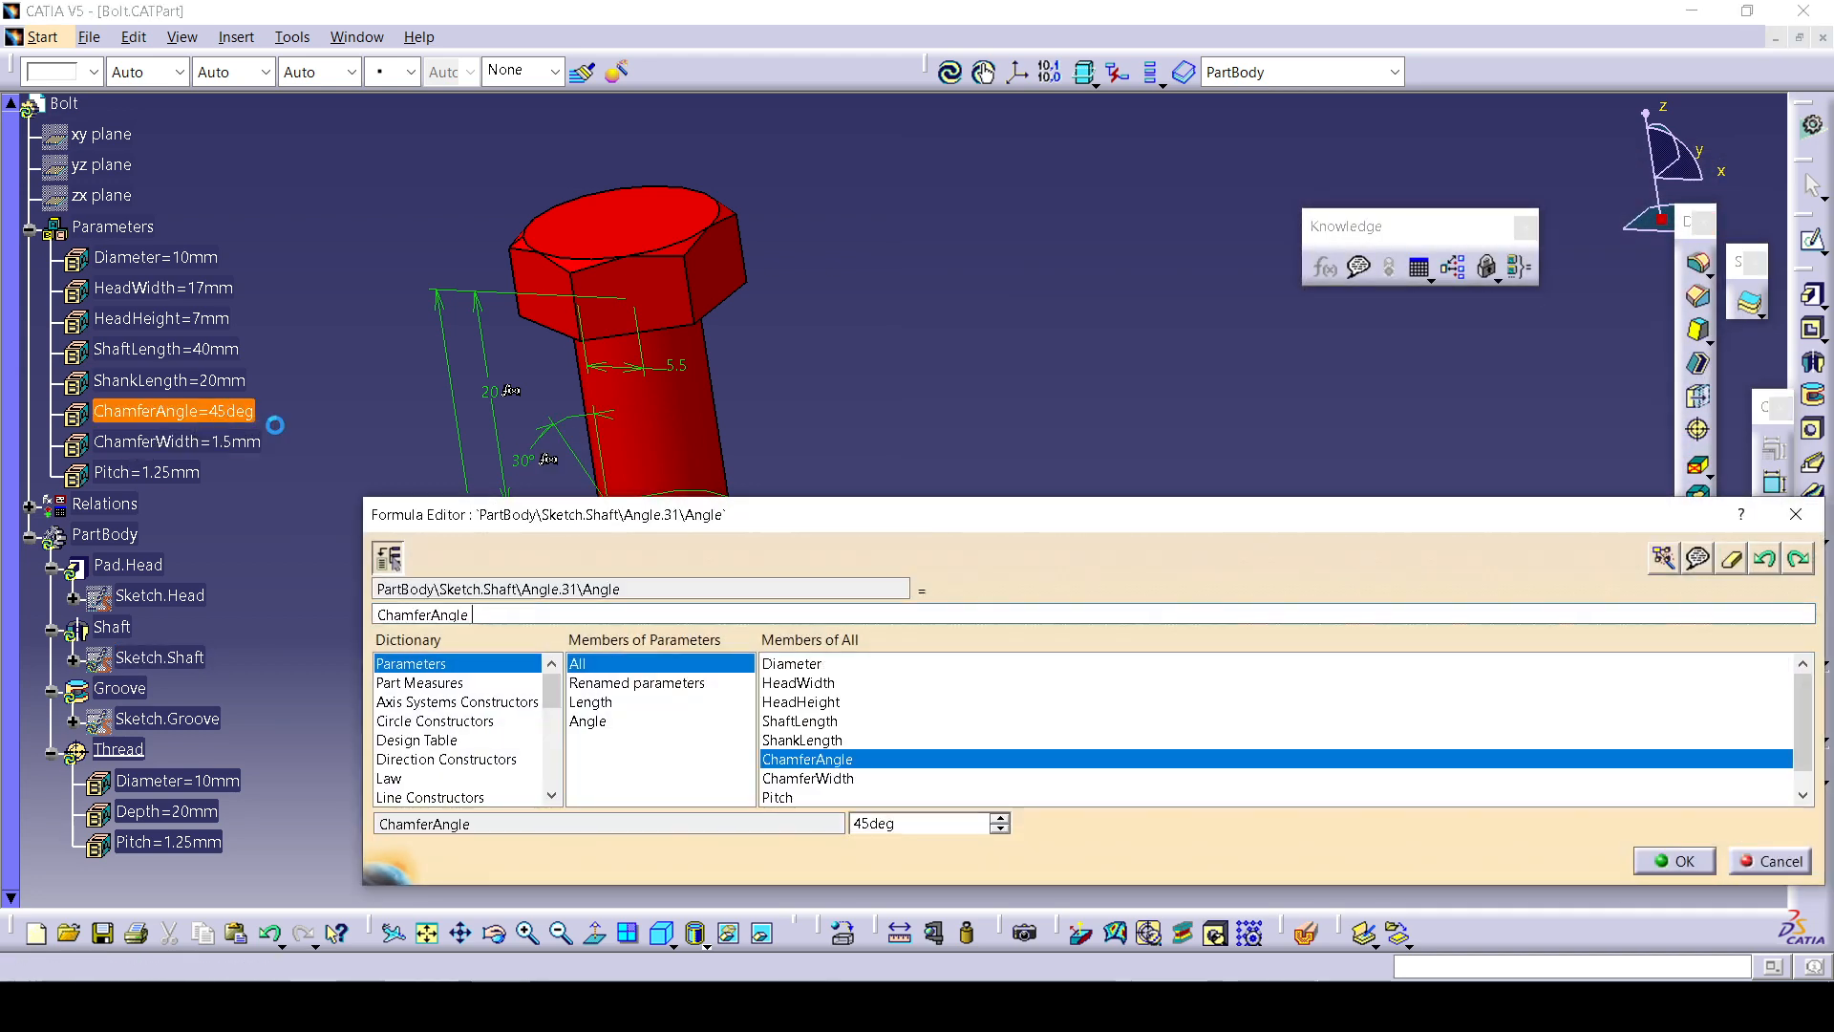
pyautogui.click(1673, 860)
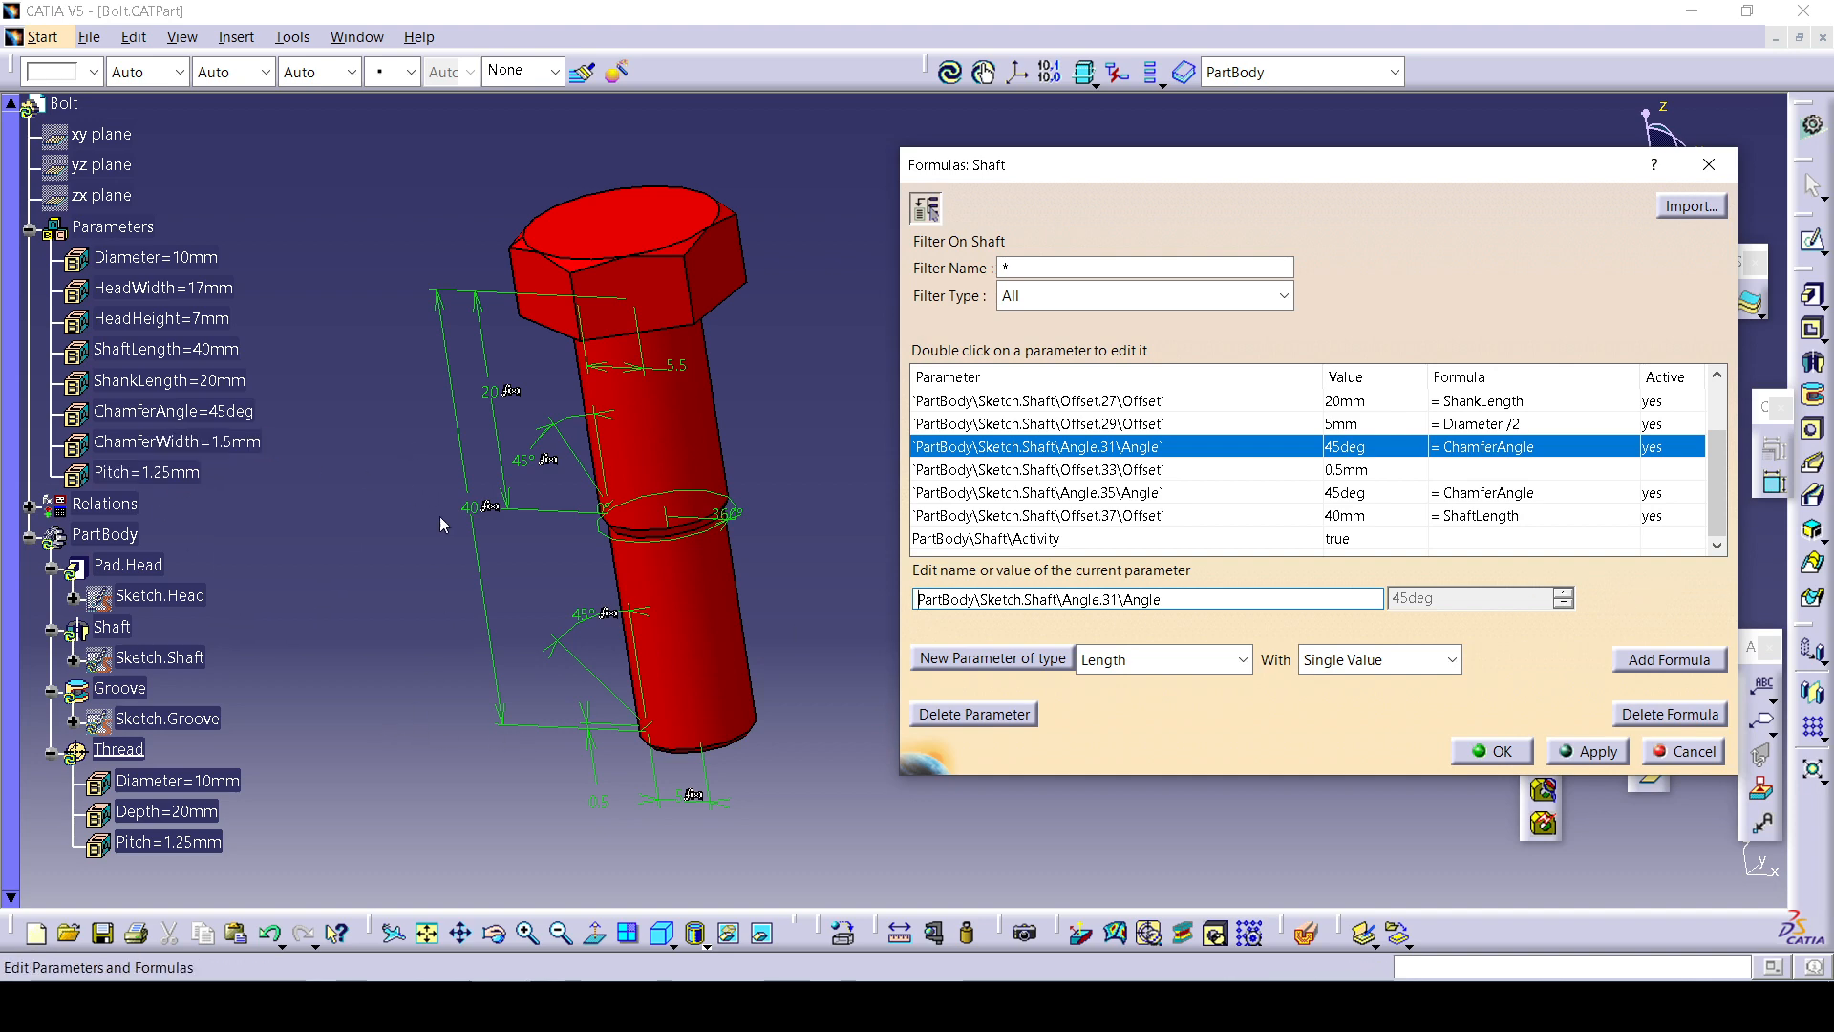
# Inspect the chamfer dimensions at the shaft's lower end and the parameters of Groove.
pyautogui.moveTo(726, 608); pyautogui.dragTo(768, 456, button='middle')
pyautogui.moveTo(383, 688); pyautogui.dragTo(703, 377, button='middle')
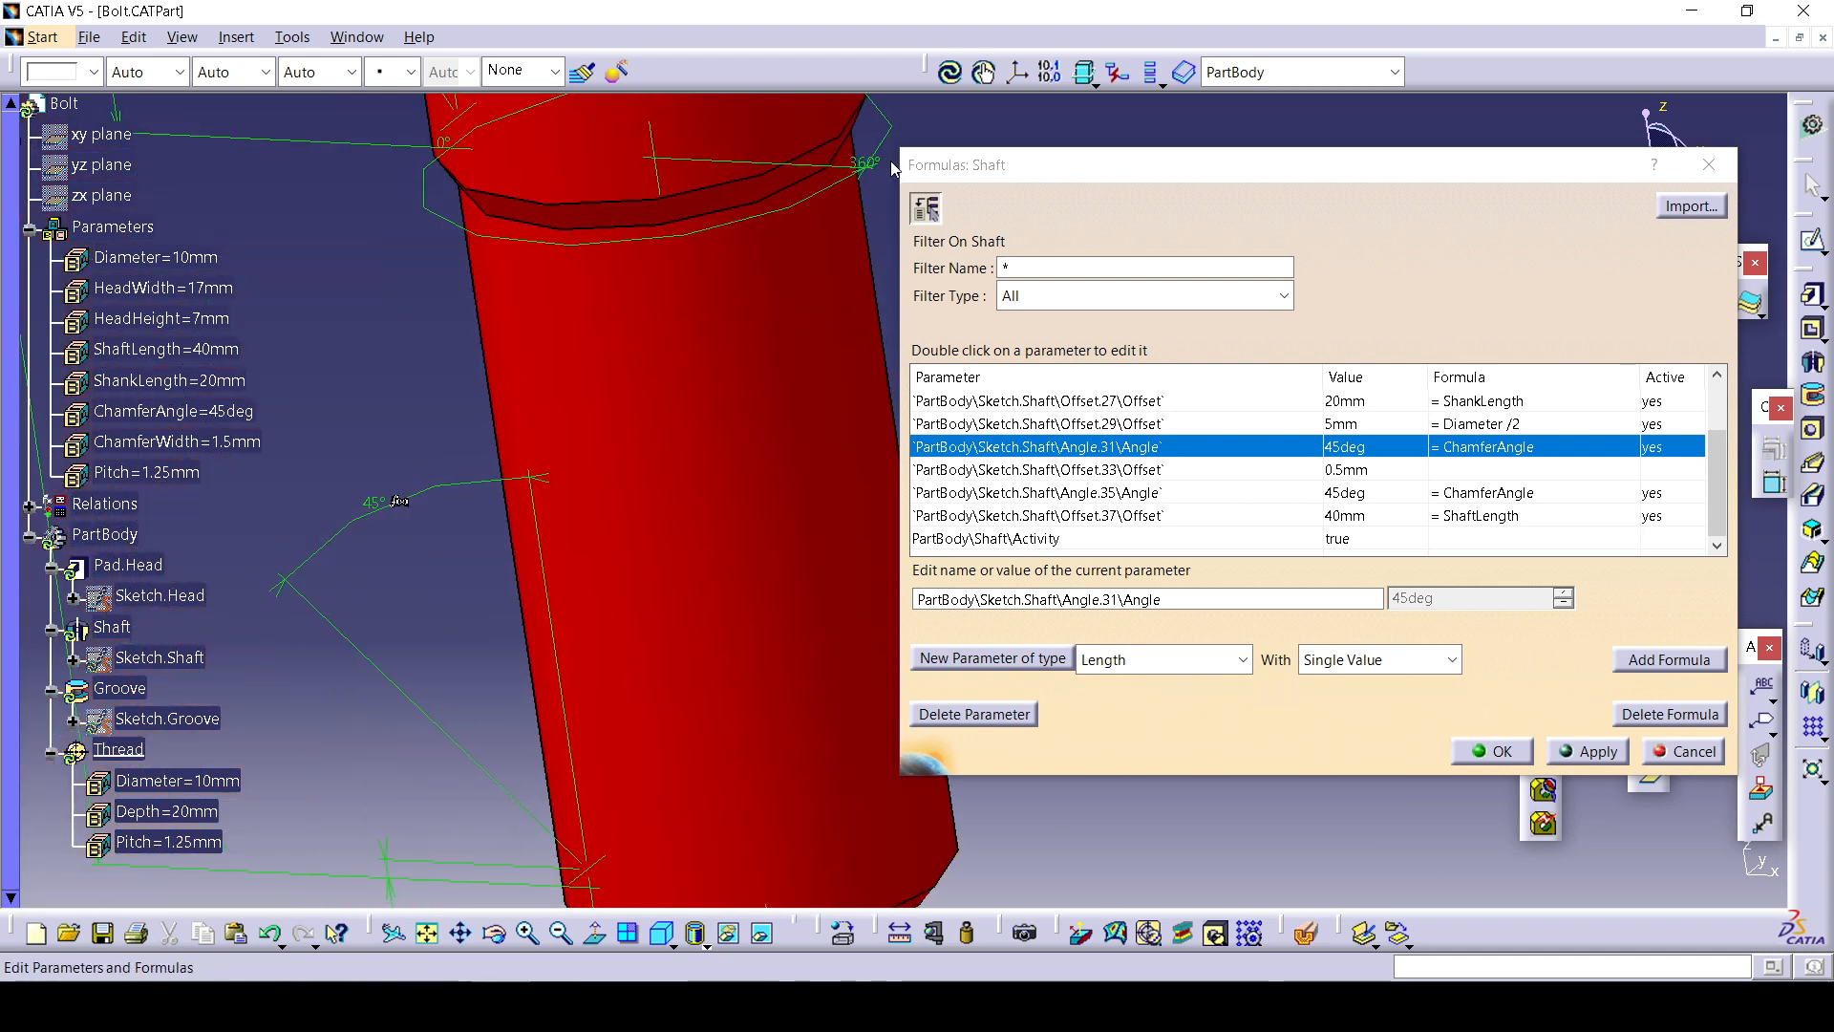
pyautogui.moveTo(516, 446); pyautogui.dragTo(482, 559, button='middle')
pyautogui.moveTo(454, 550); pyautogui.dragTo(513, 435, button='middle')
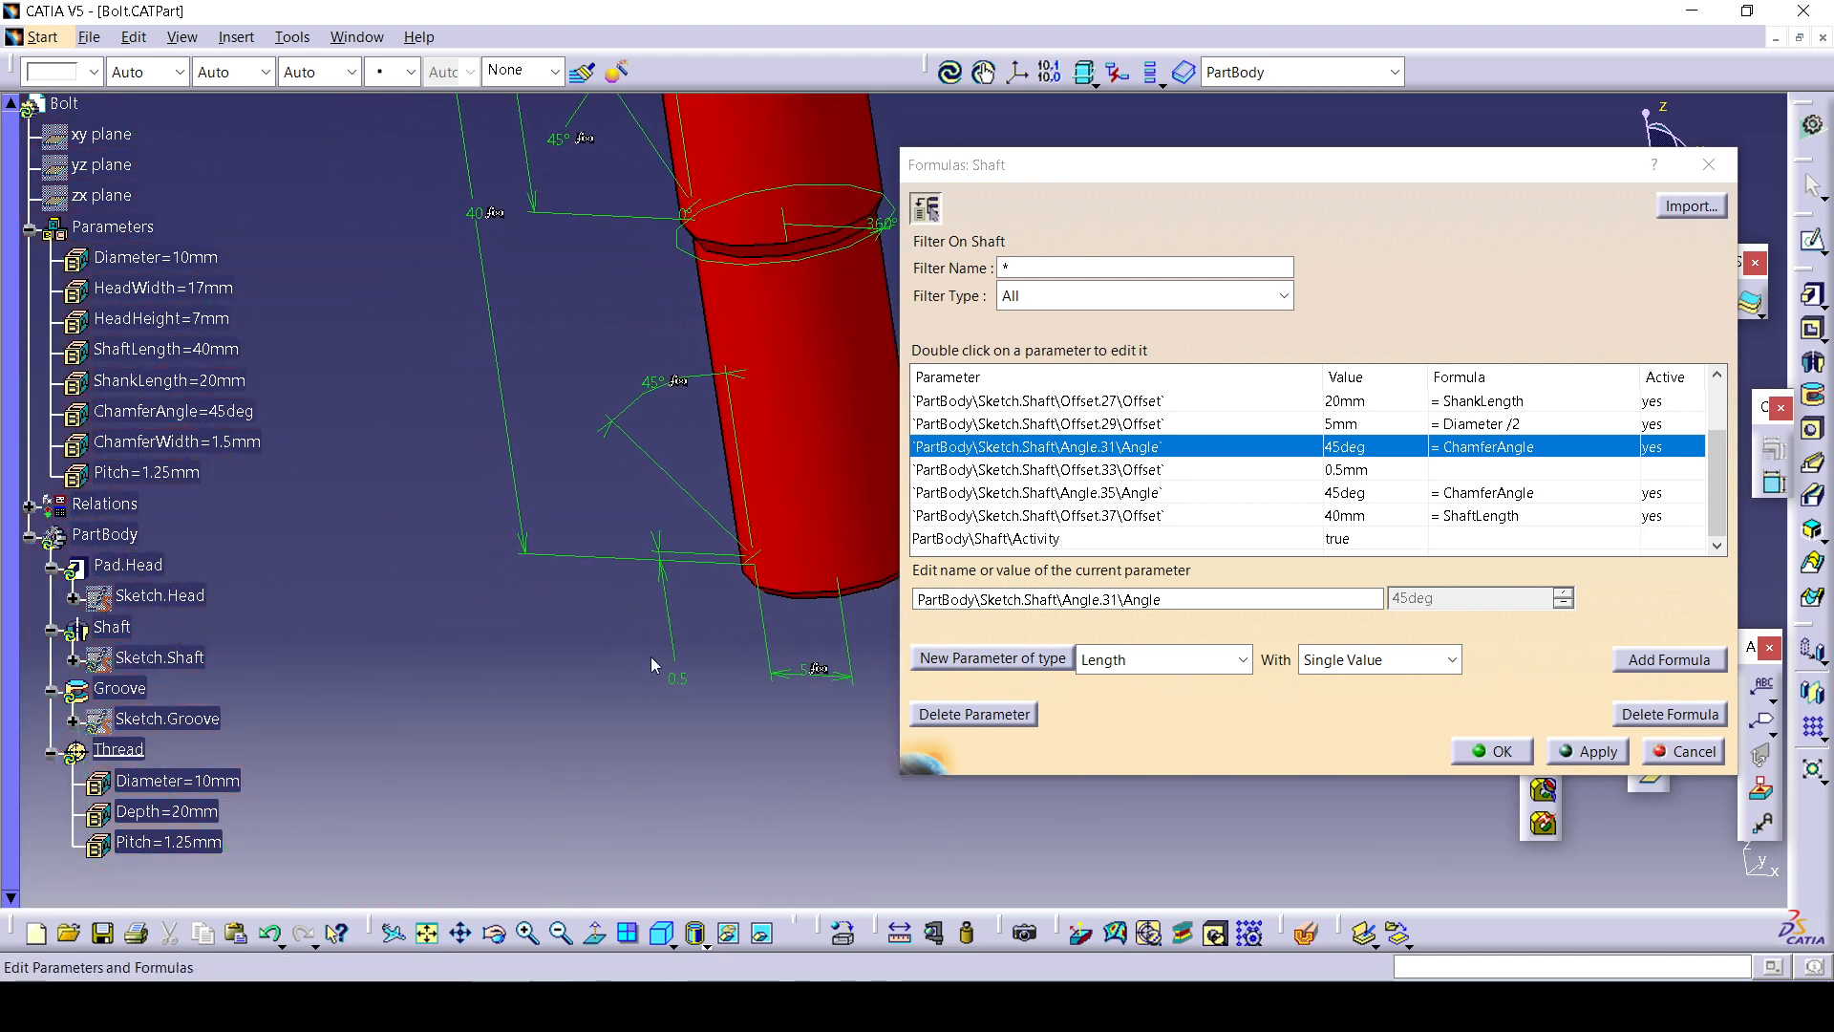
pyautogui.moveTo(653, 661); pyautogui.dragTo(785, 594, button='middle')
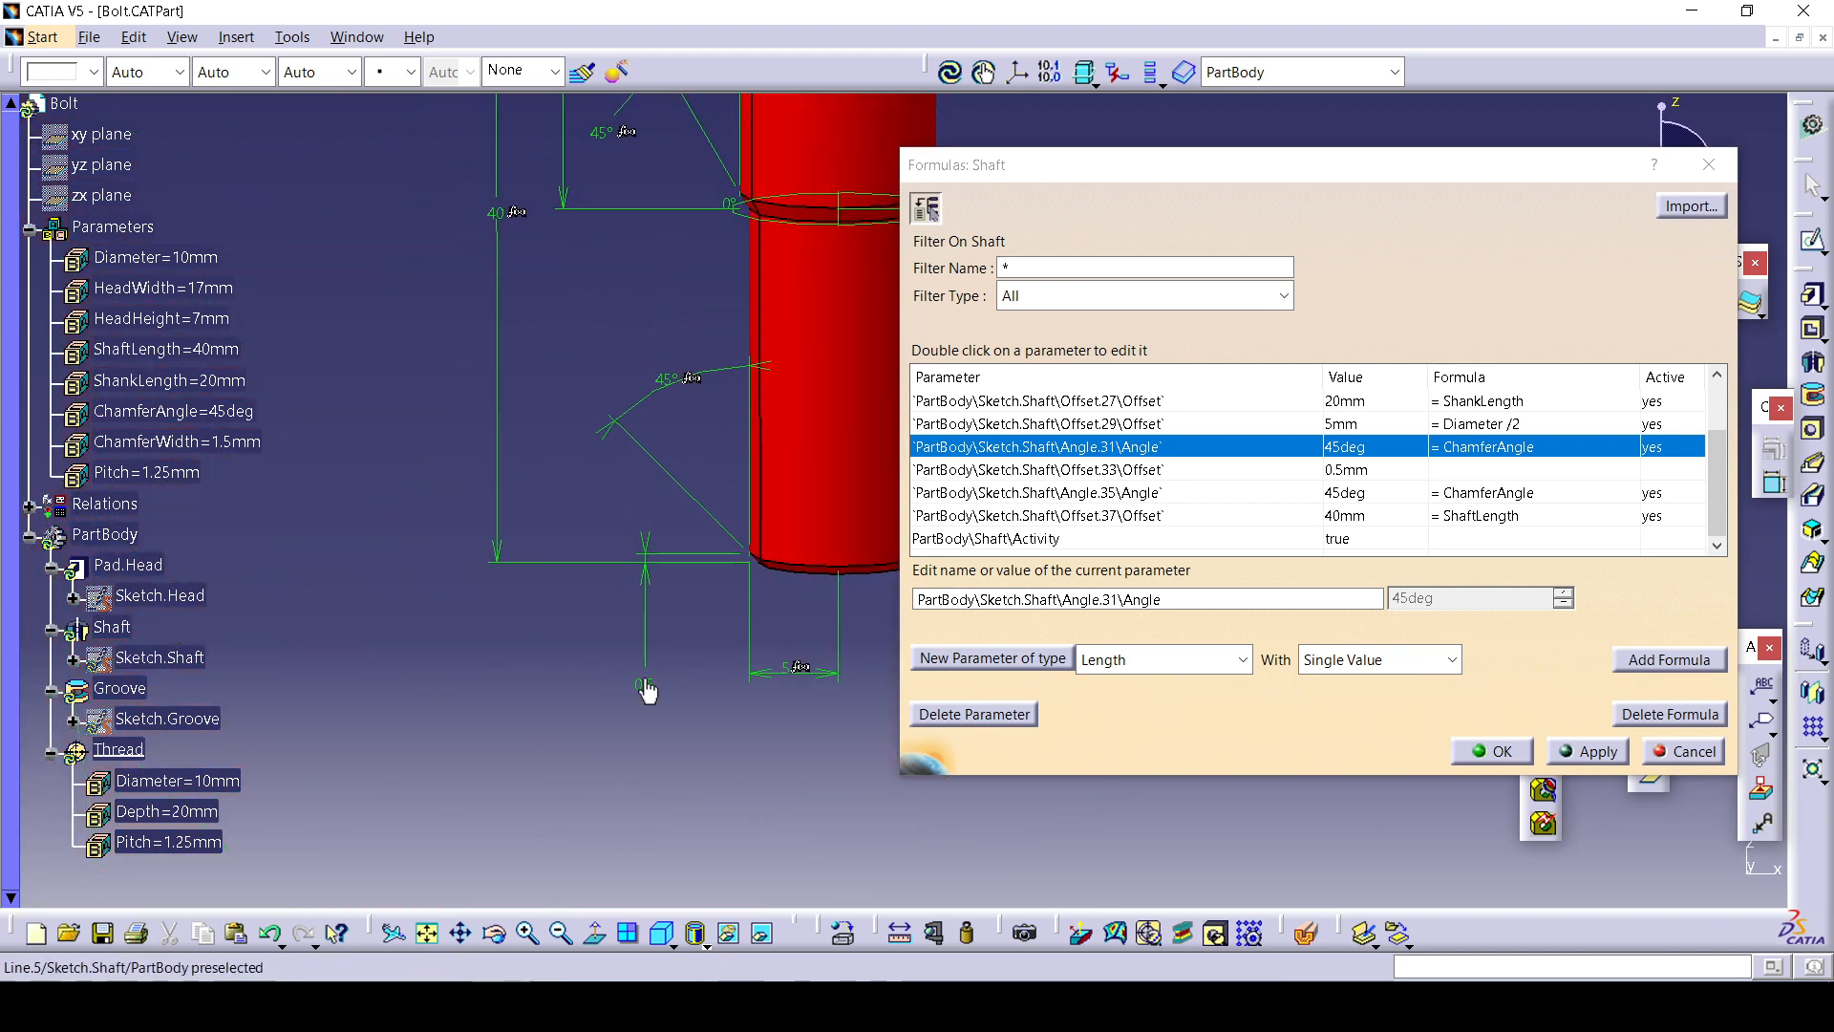
pyautogui.moveTo(631, 606); pyautogui.dragTo(445, 732, button='middle')
pyautogui.moveTo(437, 594); pyautogui.dragTo(493, 634, button='middle')
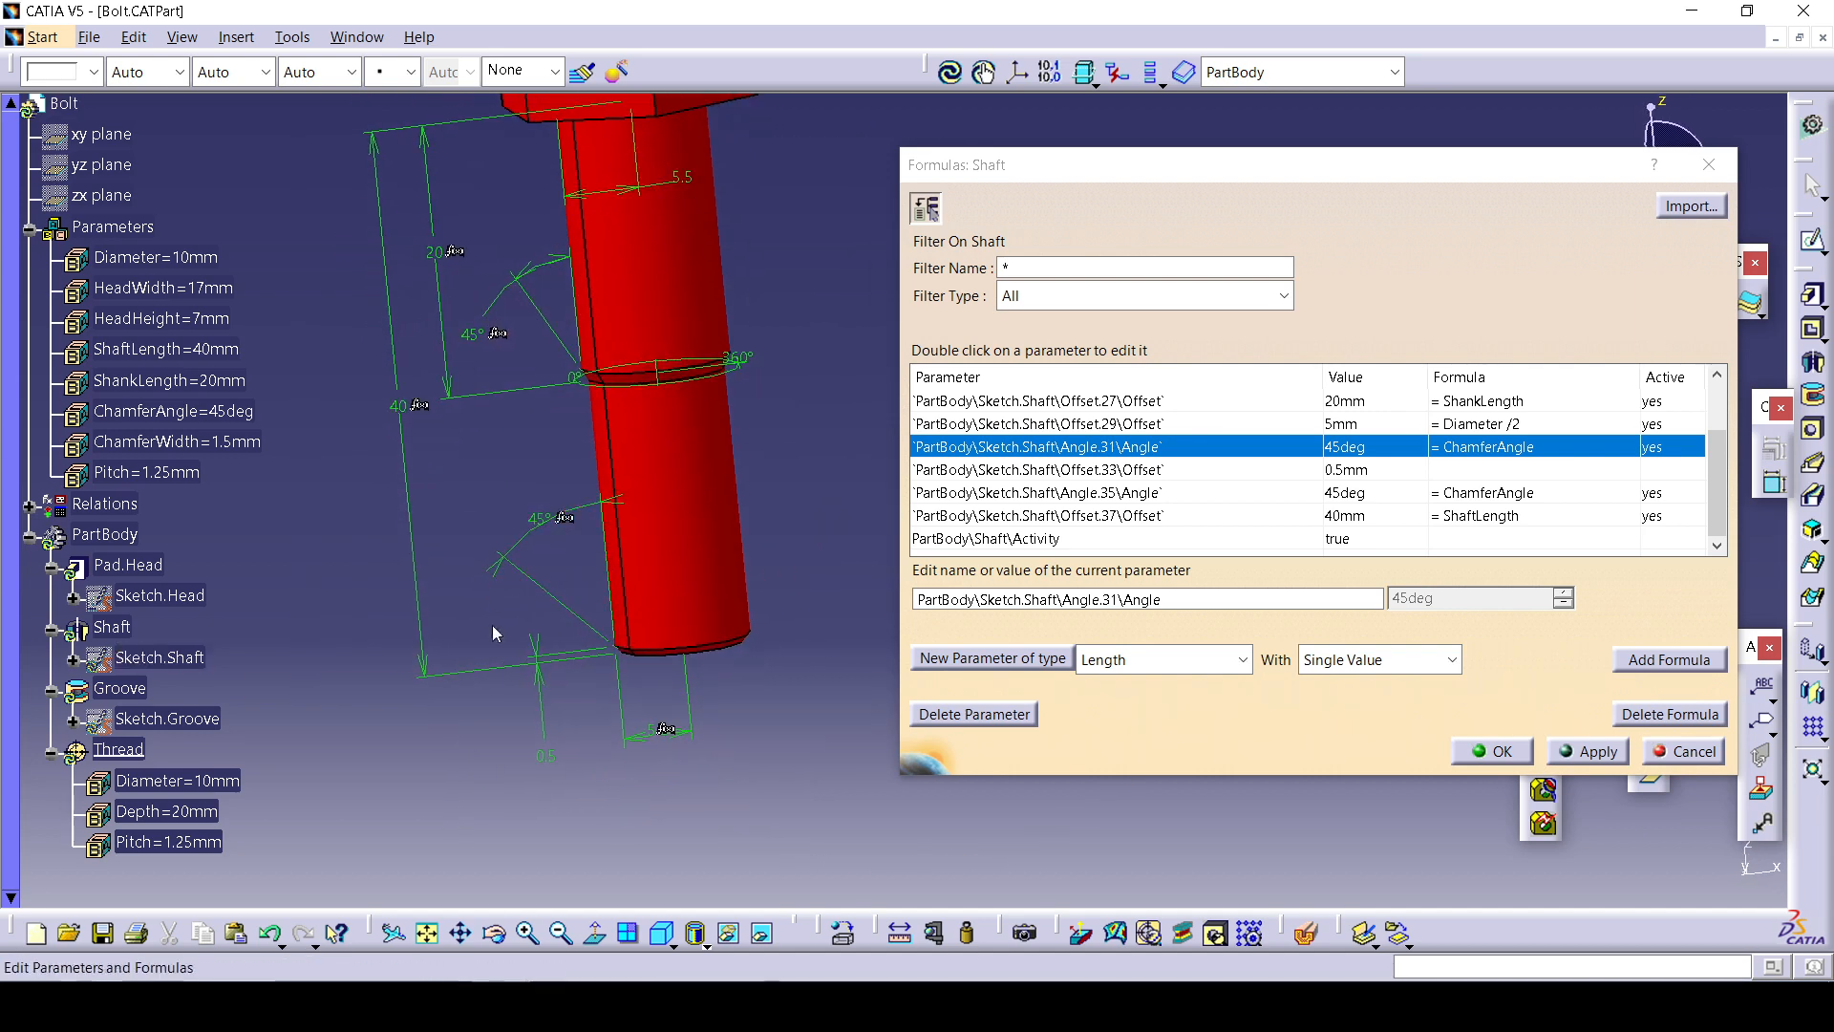
pyautogui.moveTo(528, 724)
pyautogui.mouseDown(button='middle')
pyautogui.moveTo(647, 582)
pyautogui.moveTo(636, 619)
pyautogui.mouseUp(button='middle')
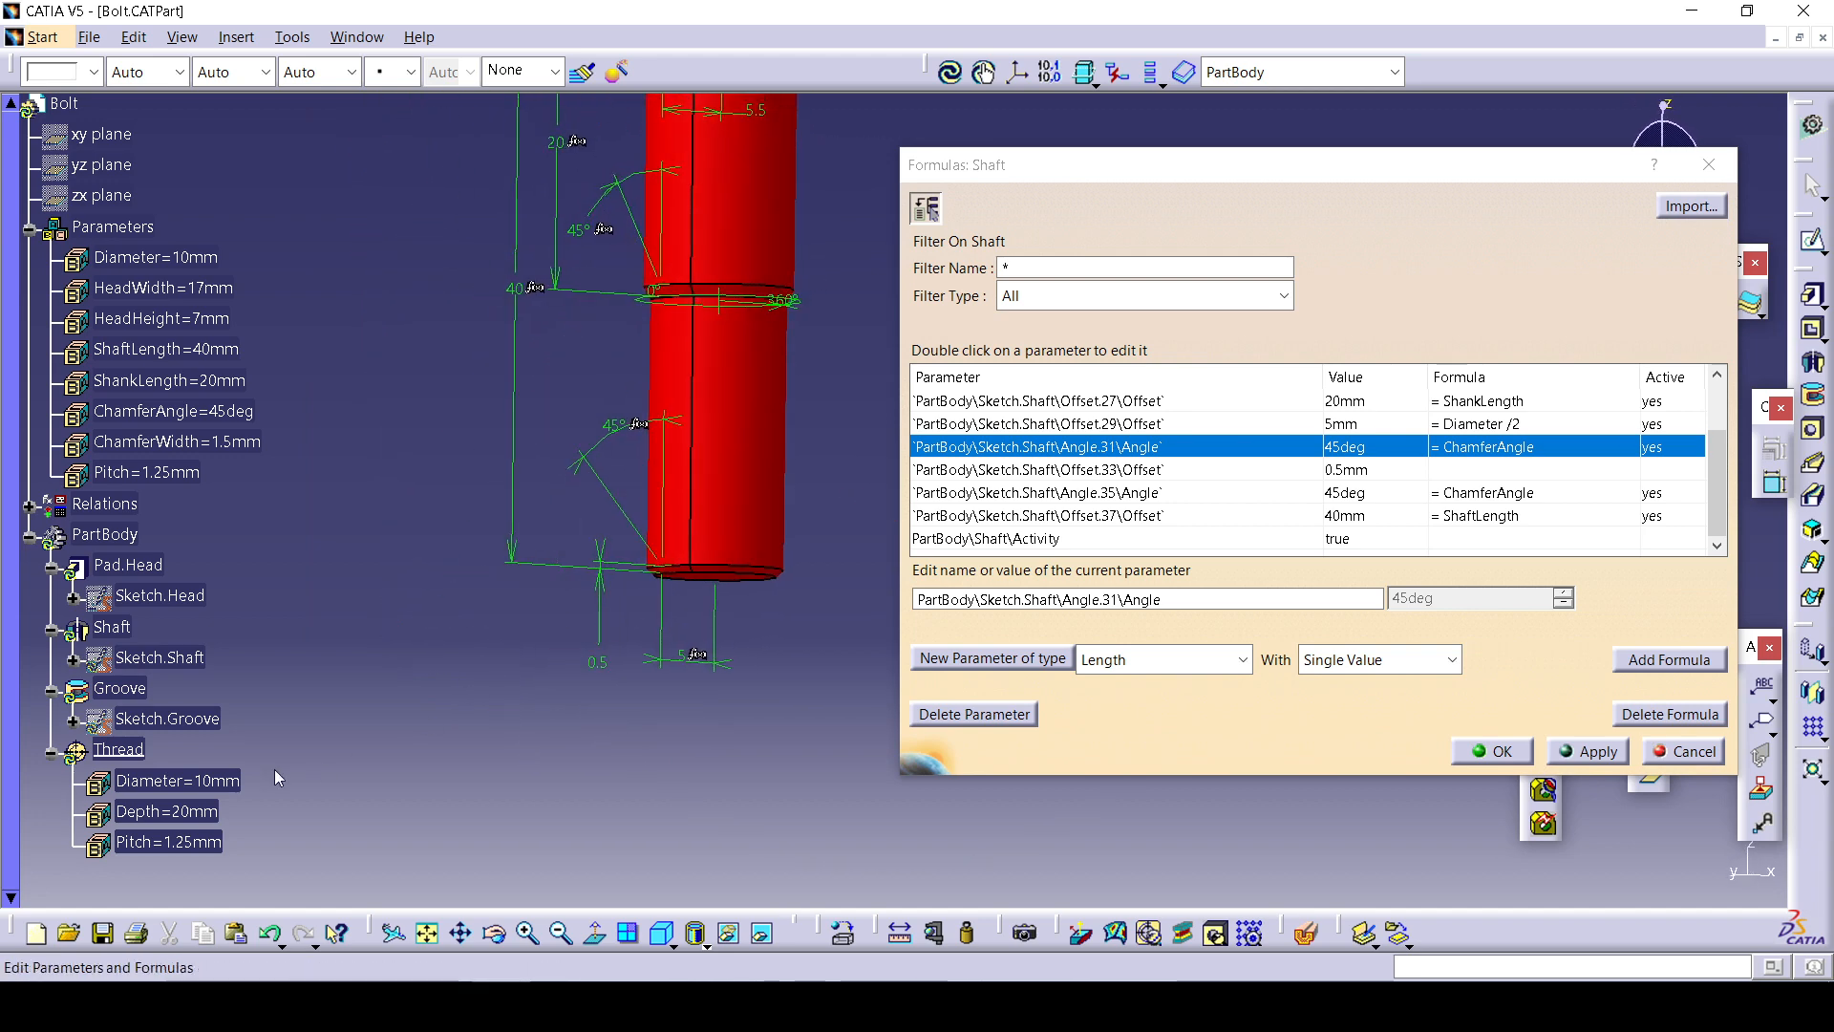
pyautogui.click(142, 694)
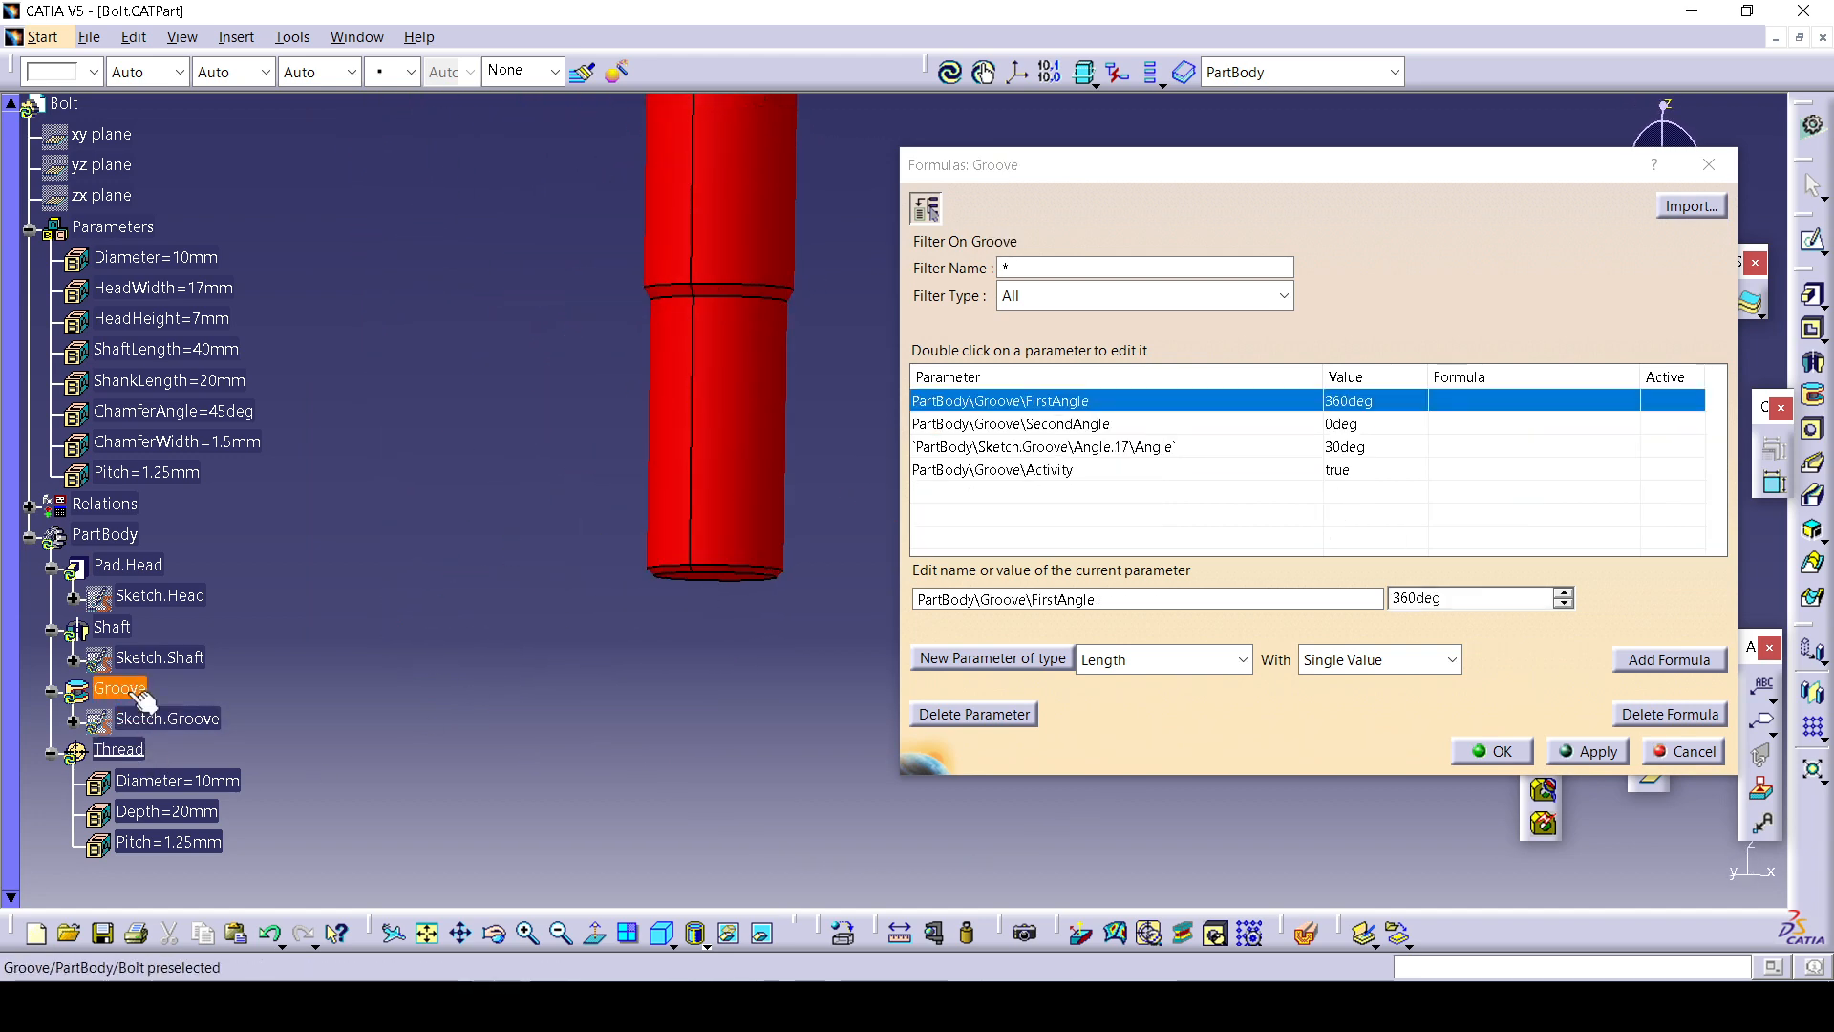
# Filter the formulas on Shaft and add a formula setting the Sketch.Shaft Offset.33 offset equal to ChamferWidth.
pyautogui.click(121, 626)
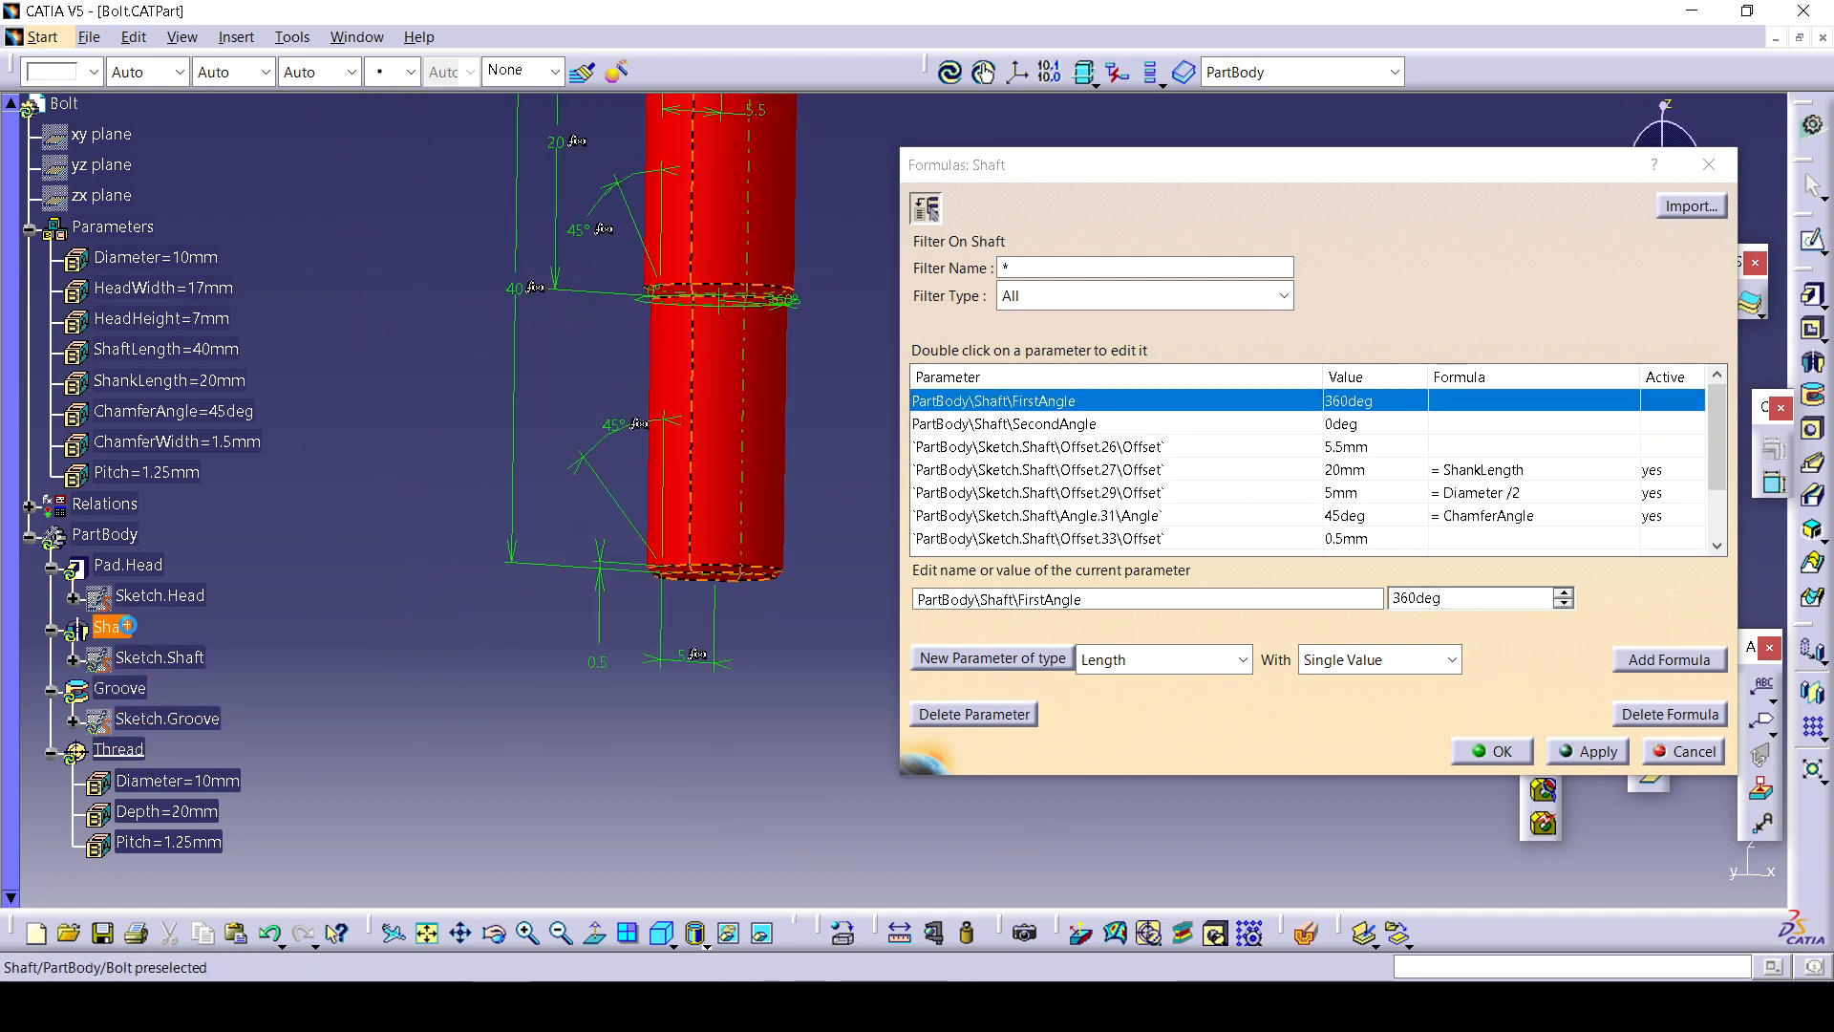
pyautogui.click(604, 660)
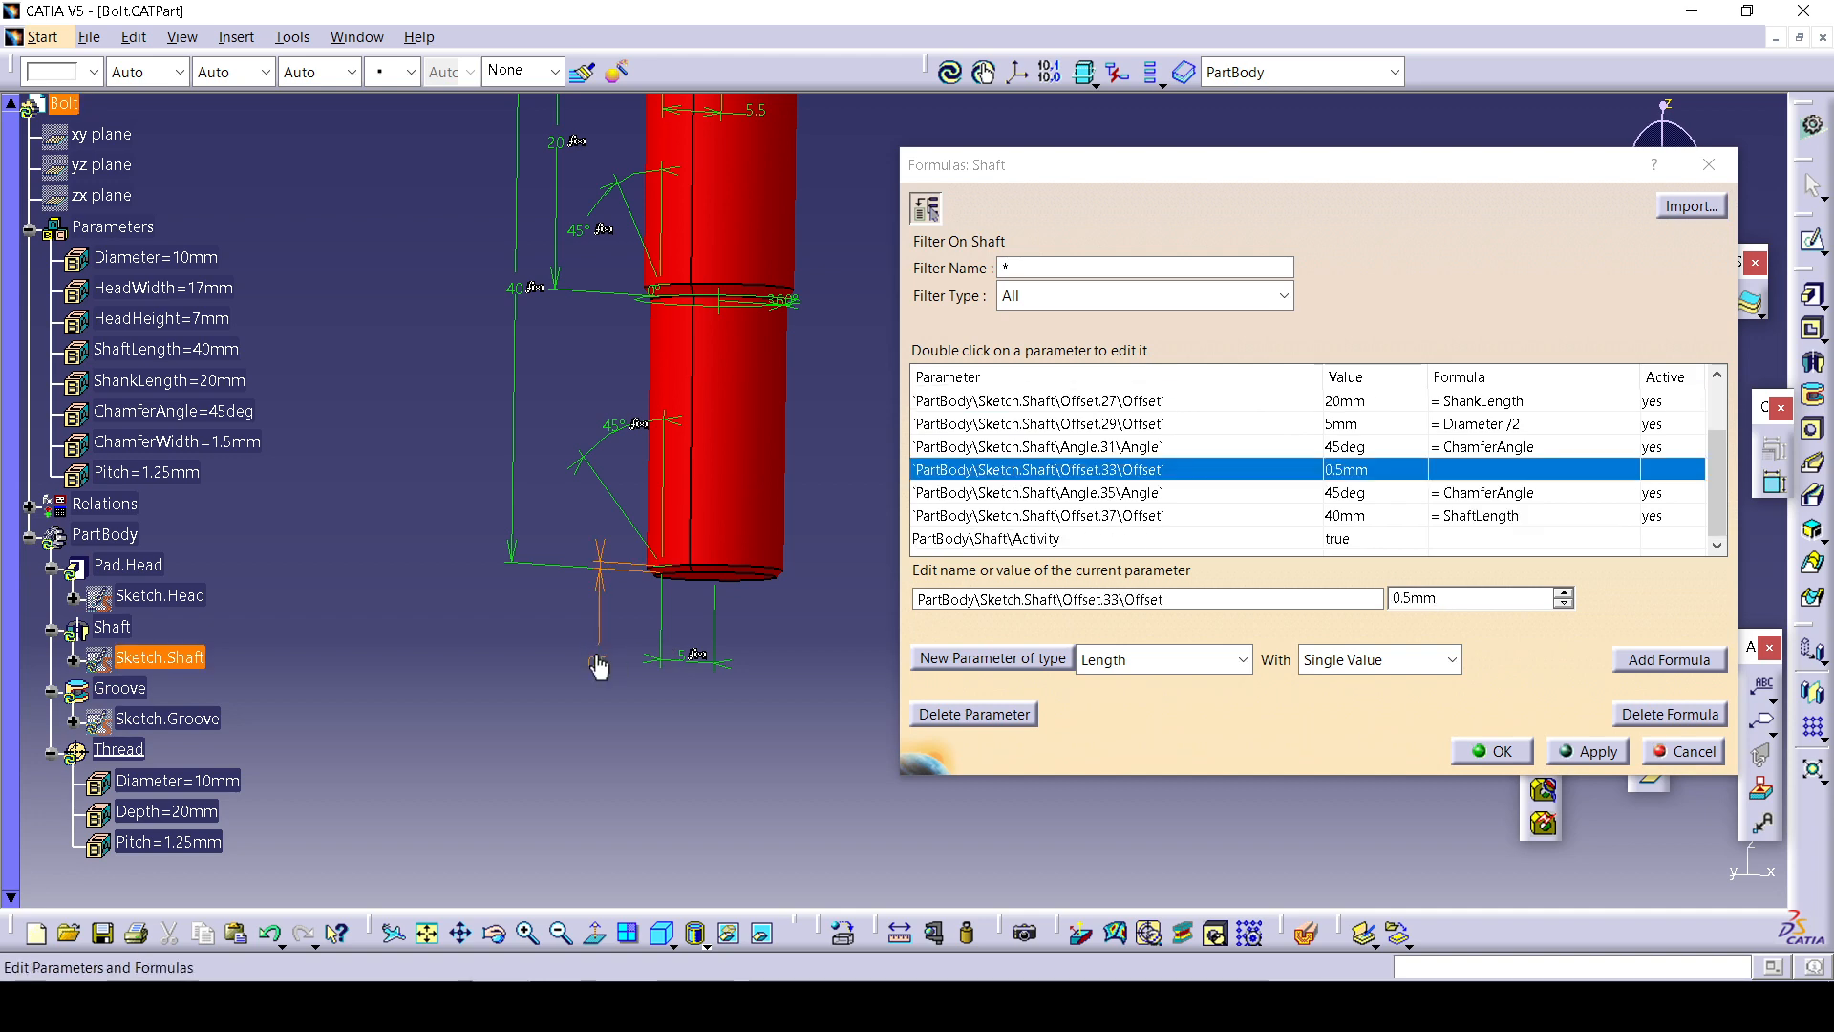
pyautogui.click(1634, 664)
pyautogui.click(174, 441)
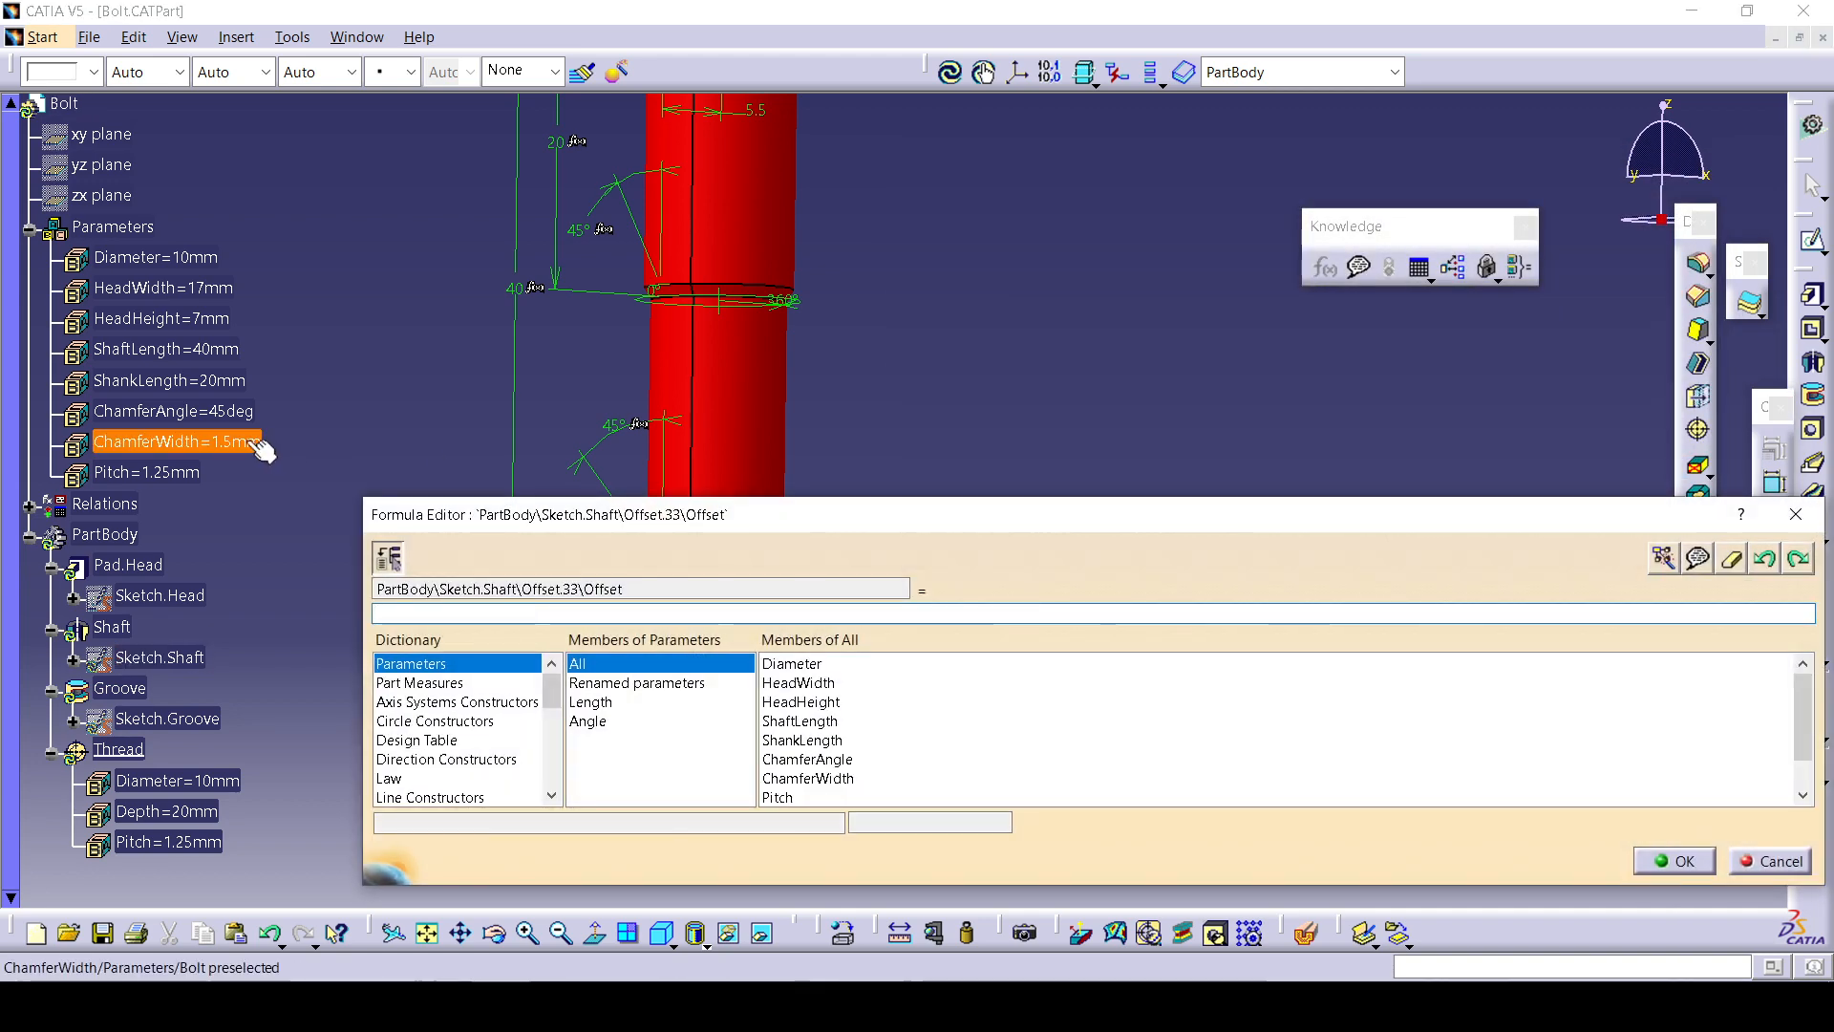
pyautogui.click(1673, 862)
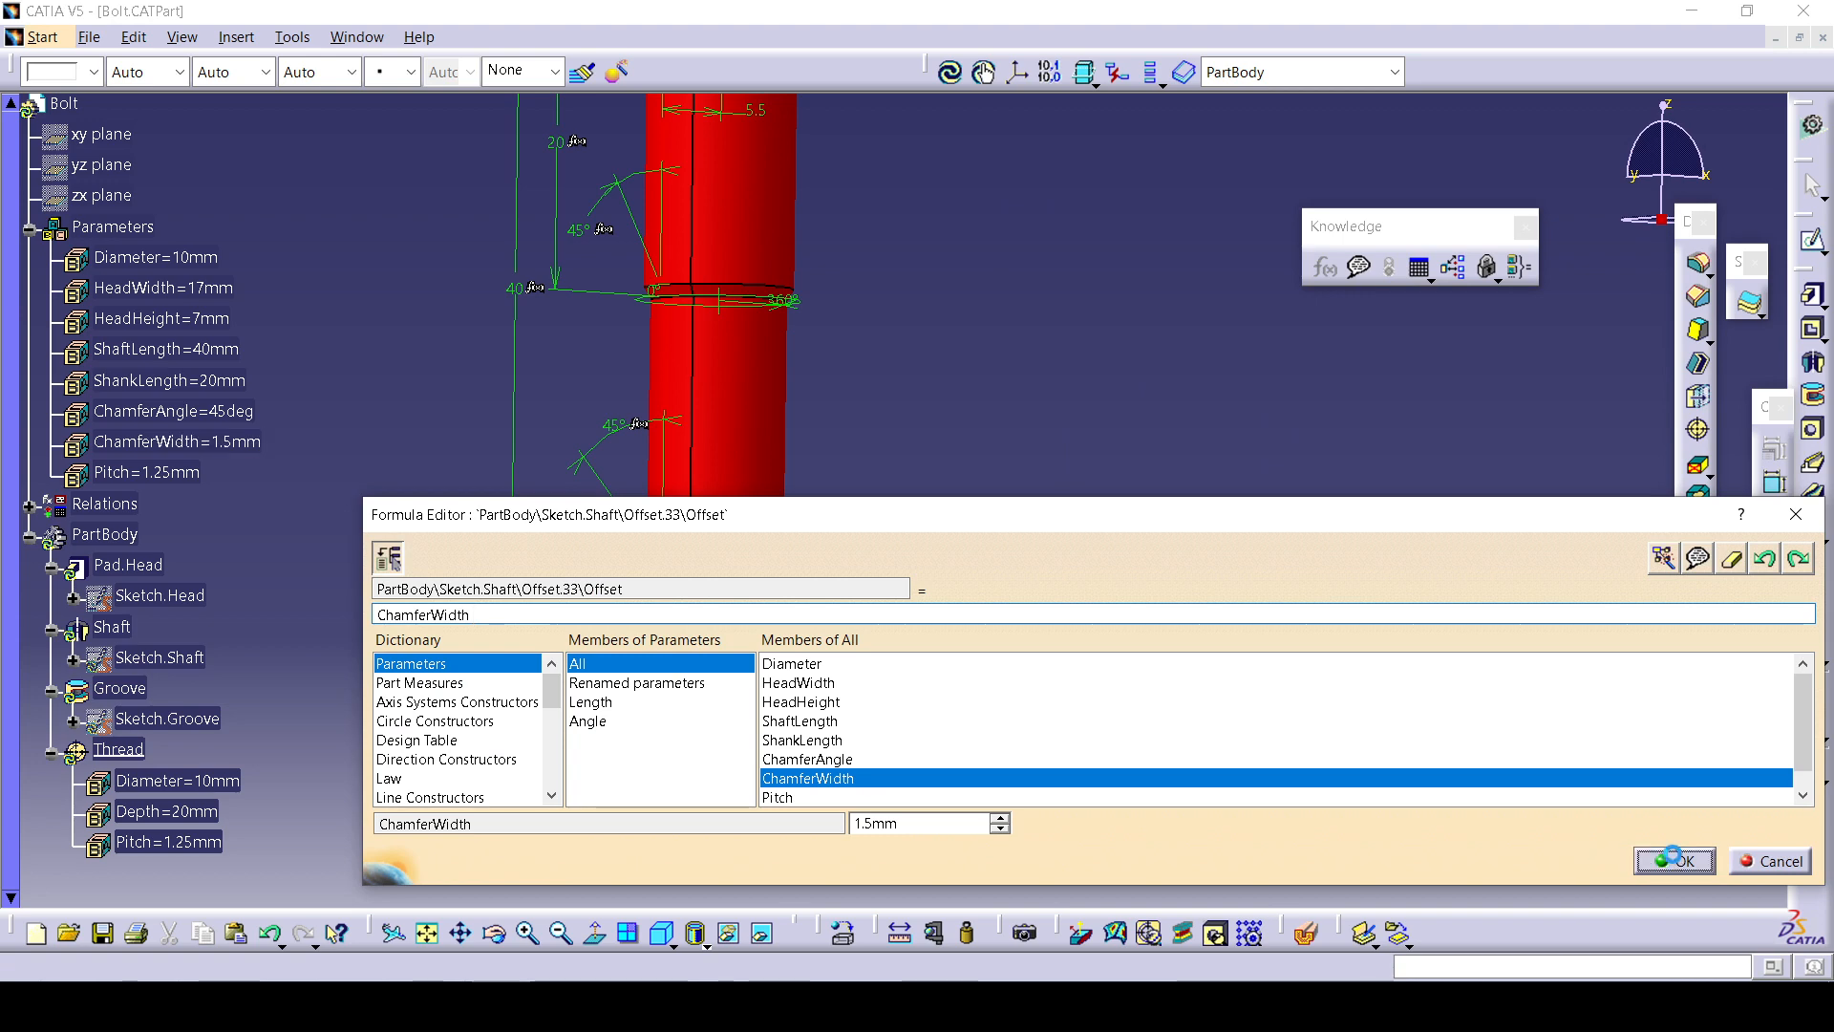
pyautogui.moveTo(715, 752); pyautogui.dragTo(669, 760, button='middle')
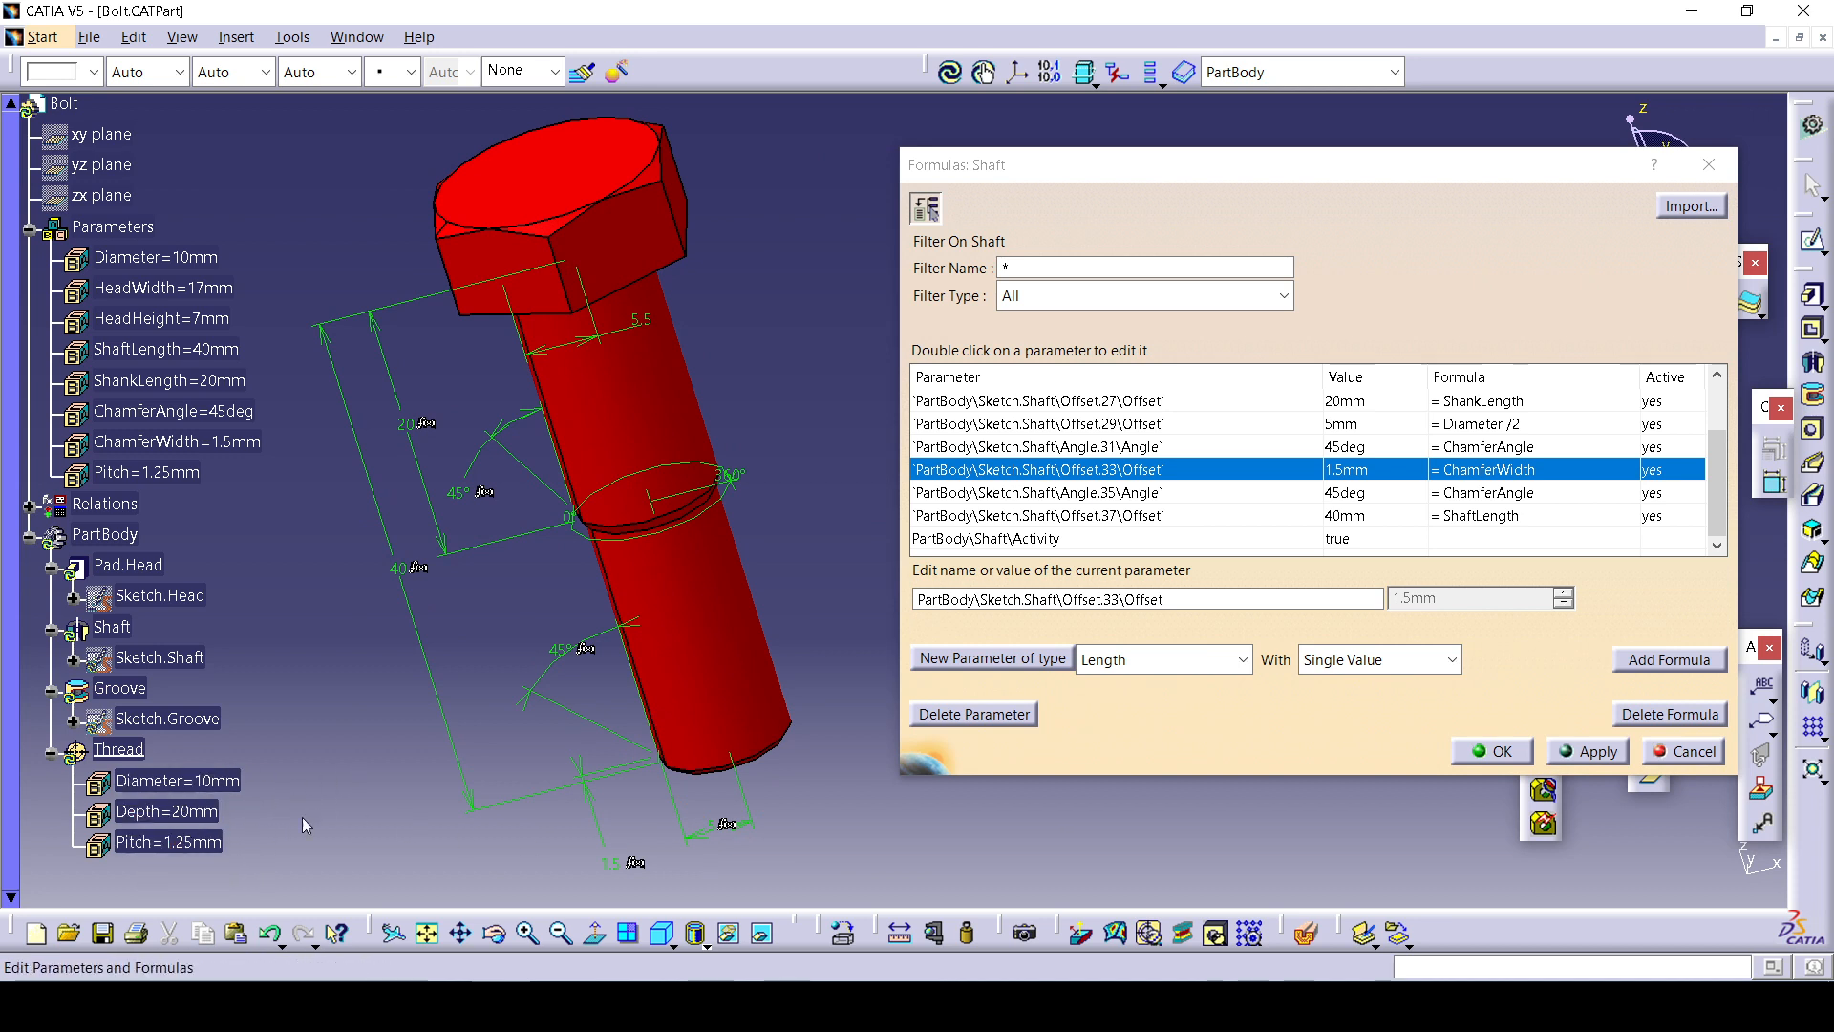
# Add a formula setting the Thread pitch equal to the Pitch parameter and apply it.
pyautogui.click(208, 843)
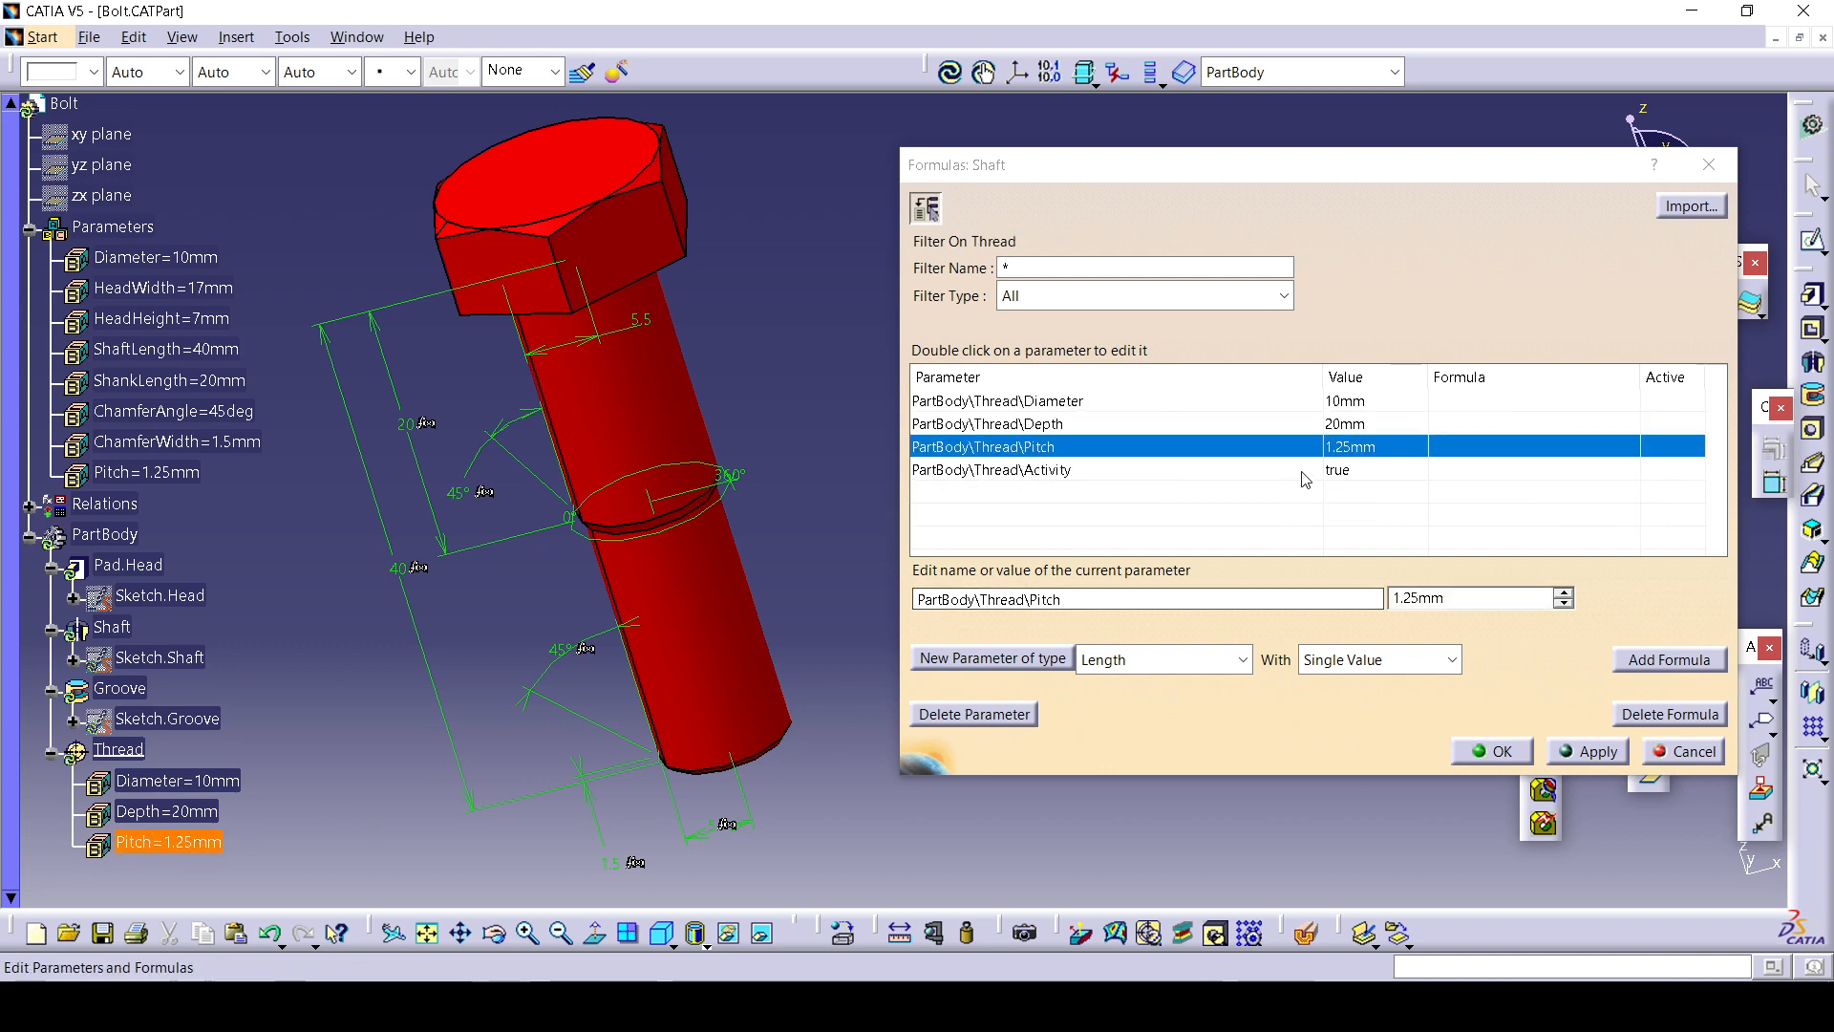
pyautogui.click(1670, 659)
pyautogui.click(164, 478)
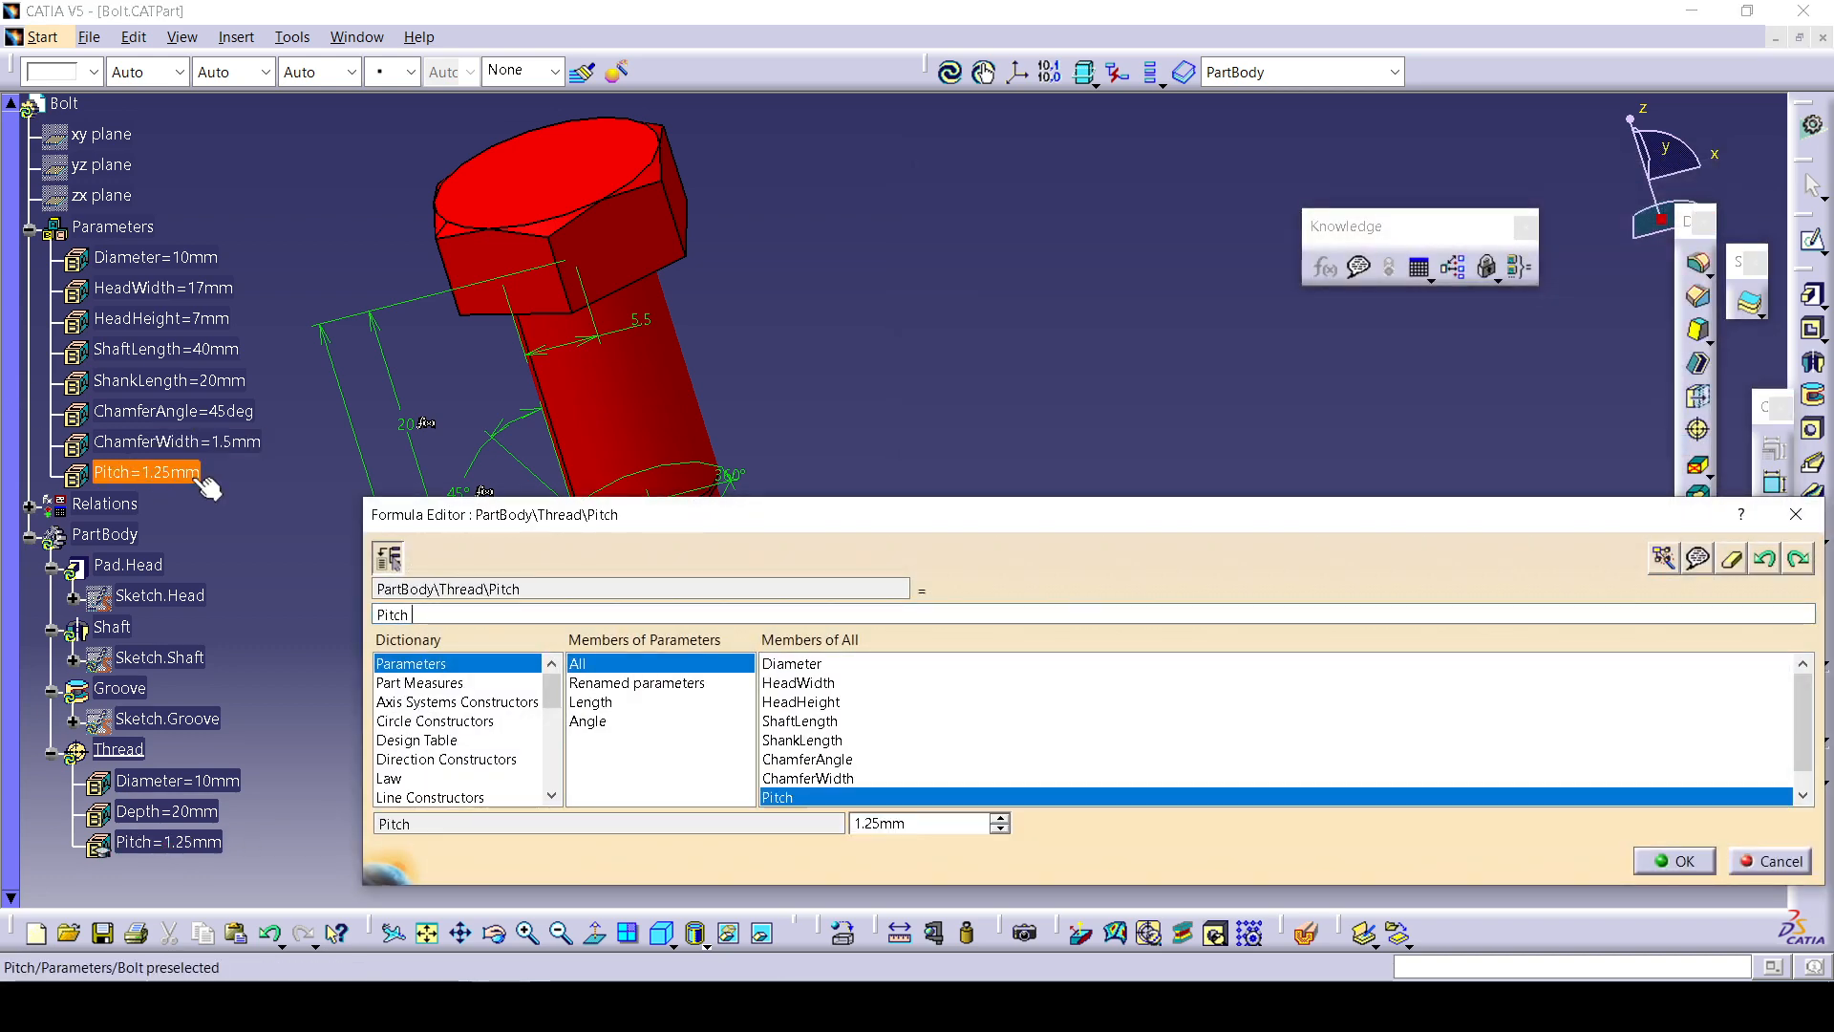
pyautogui.click(1674, 861)
pyautogui.click(1611, 755)
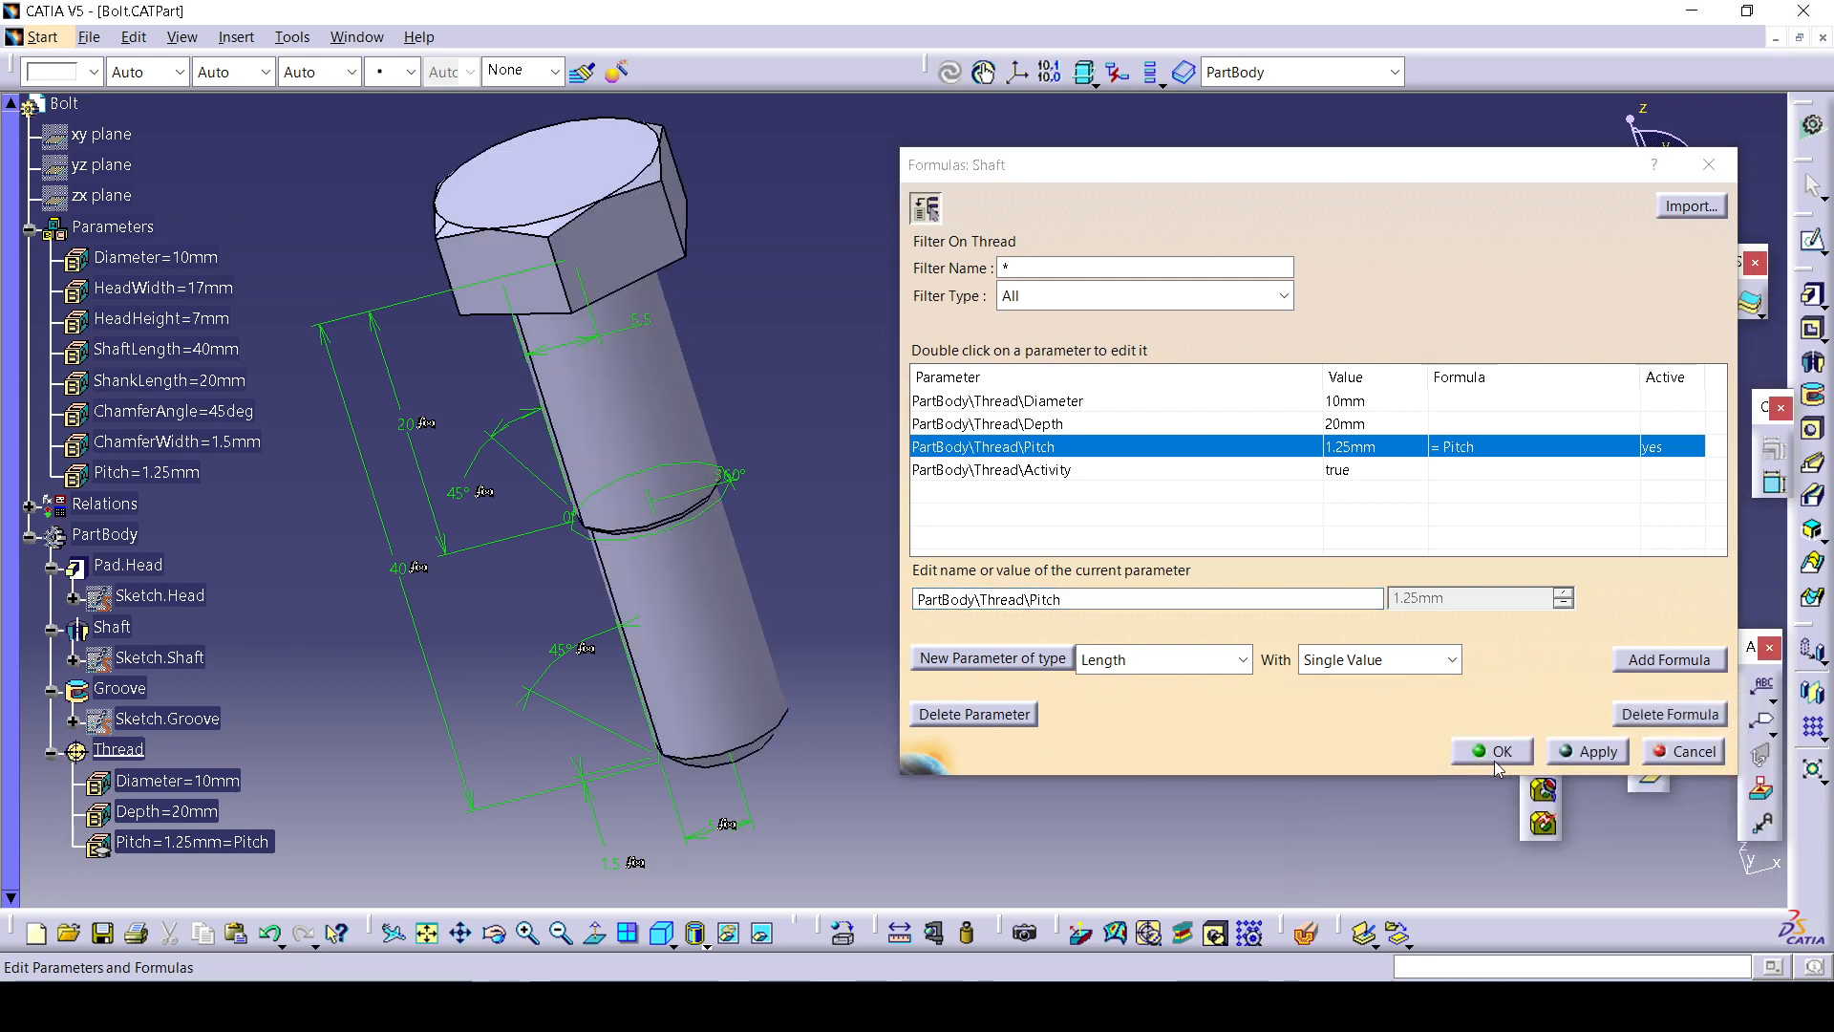
# Add a formula setting the Thread diameter equal to the Diameter parameter.
pyautogui.click(205, 784)
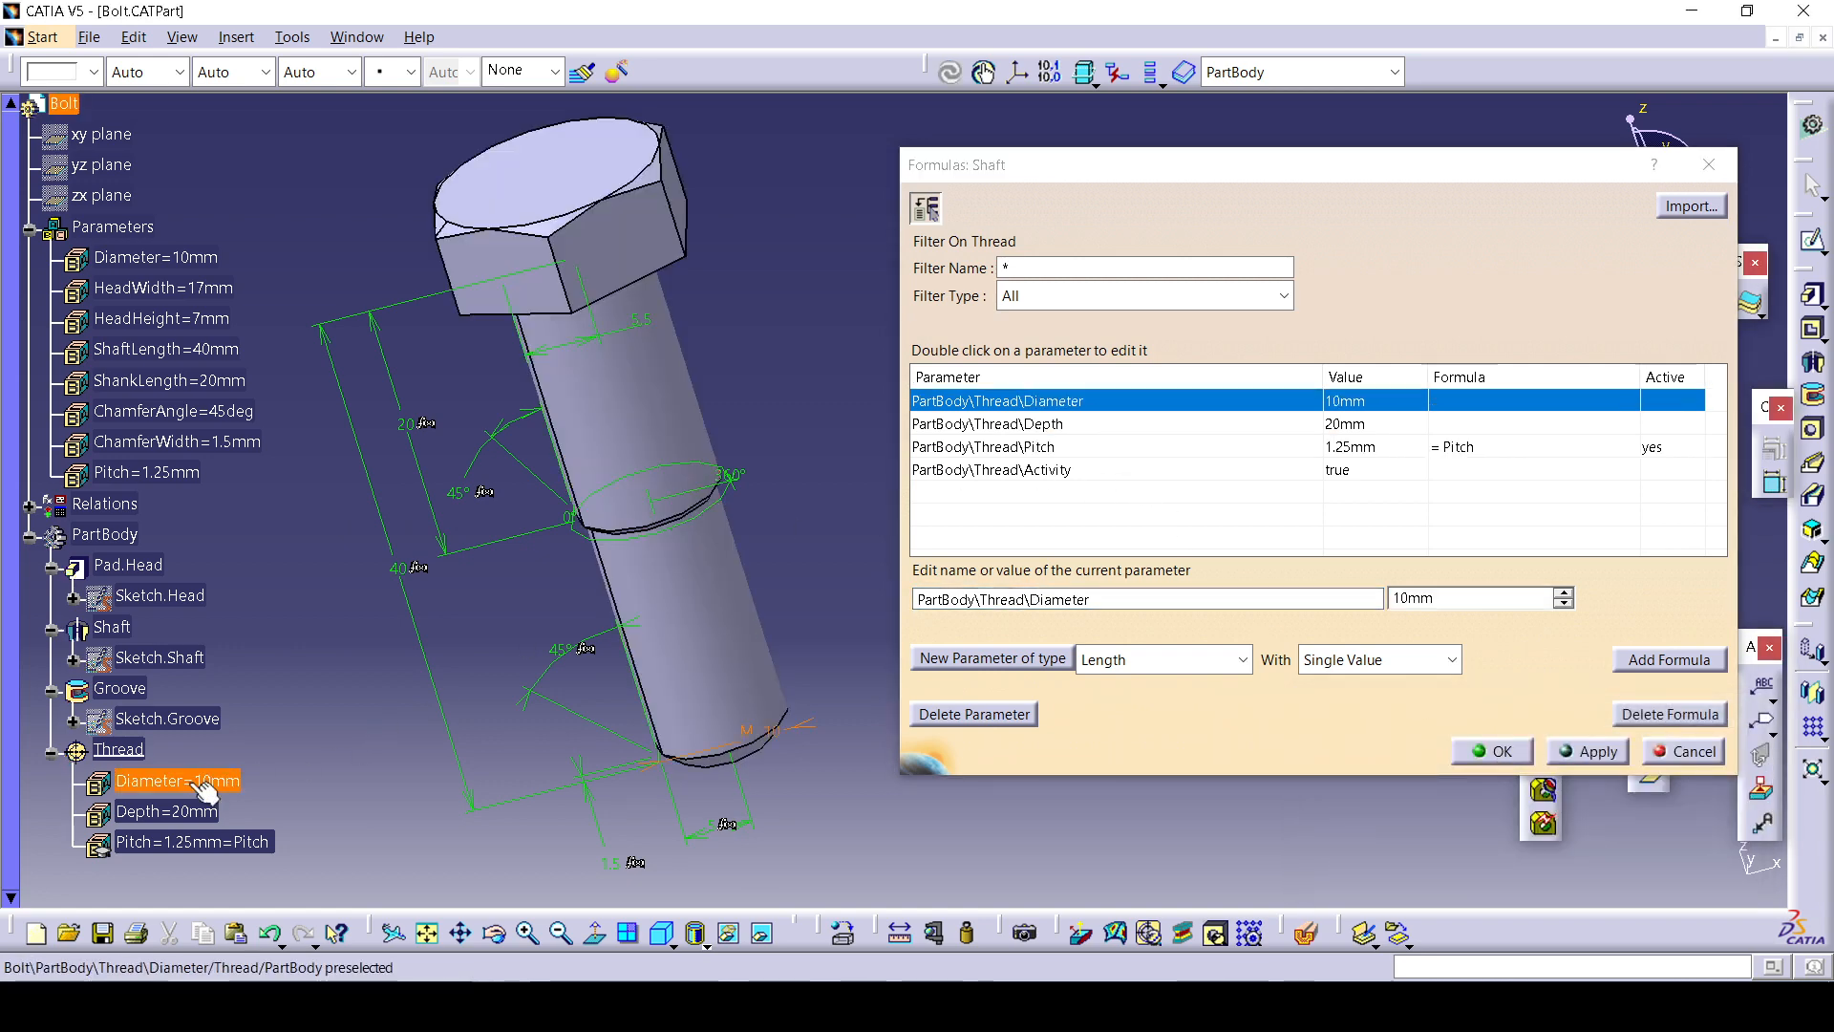
pyautogui.click(1660, 663)
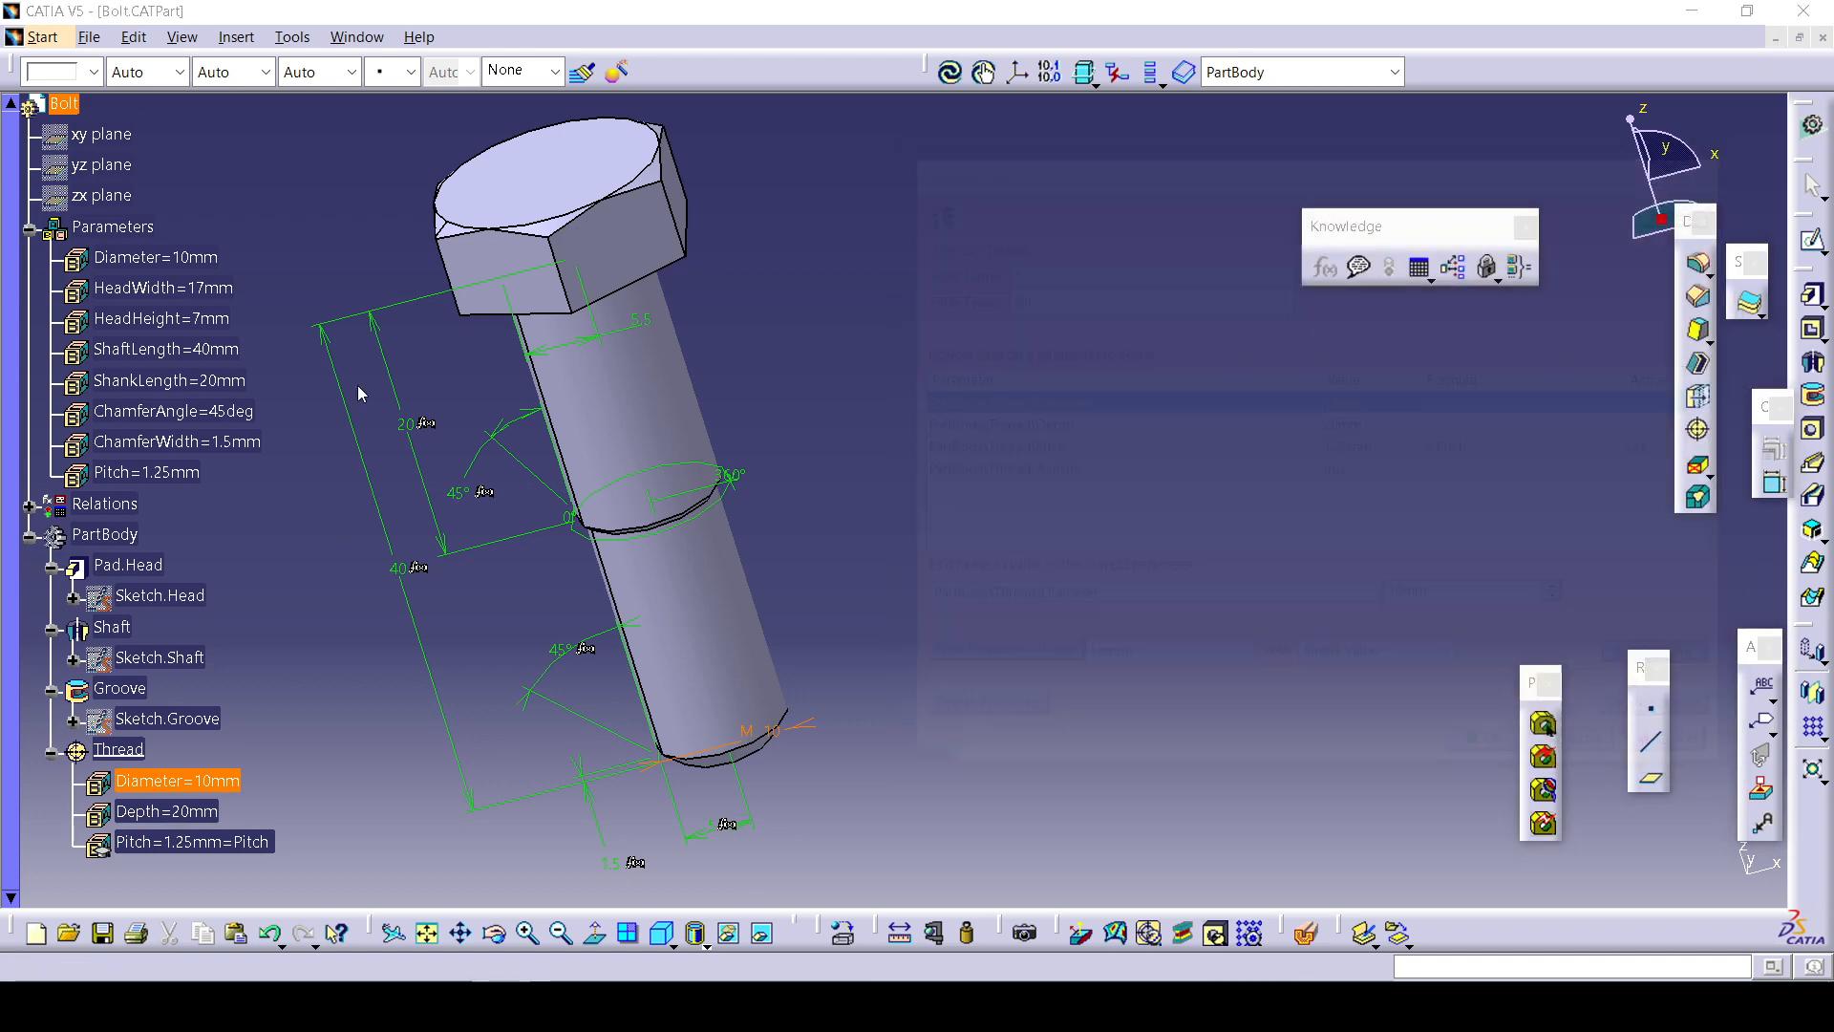
pyautogui.click(186, 260)
pyautogui.click(1674, 858)
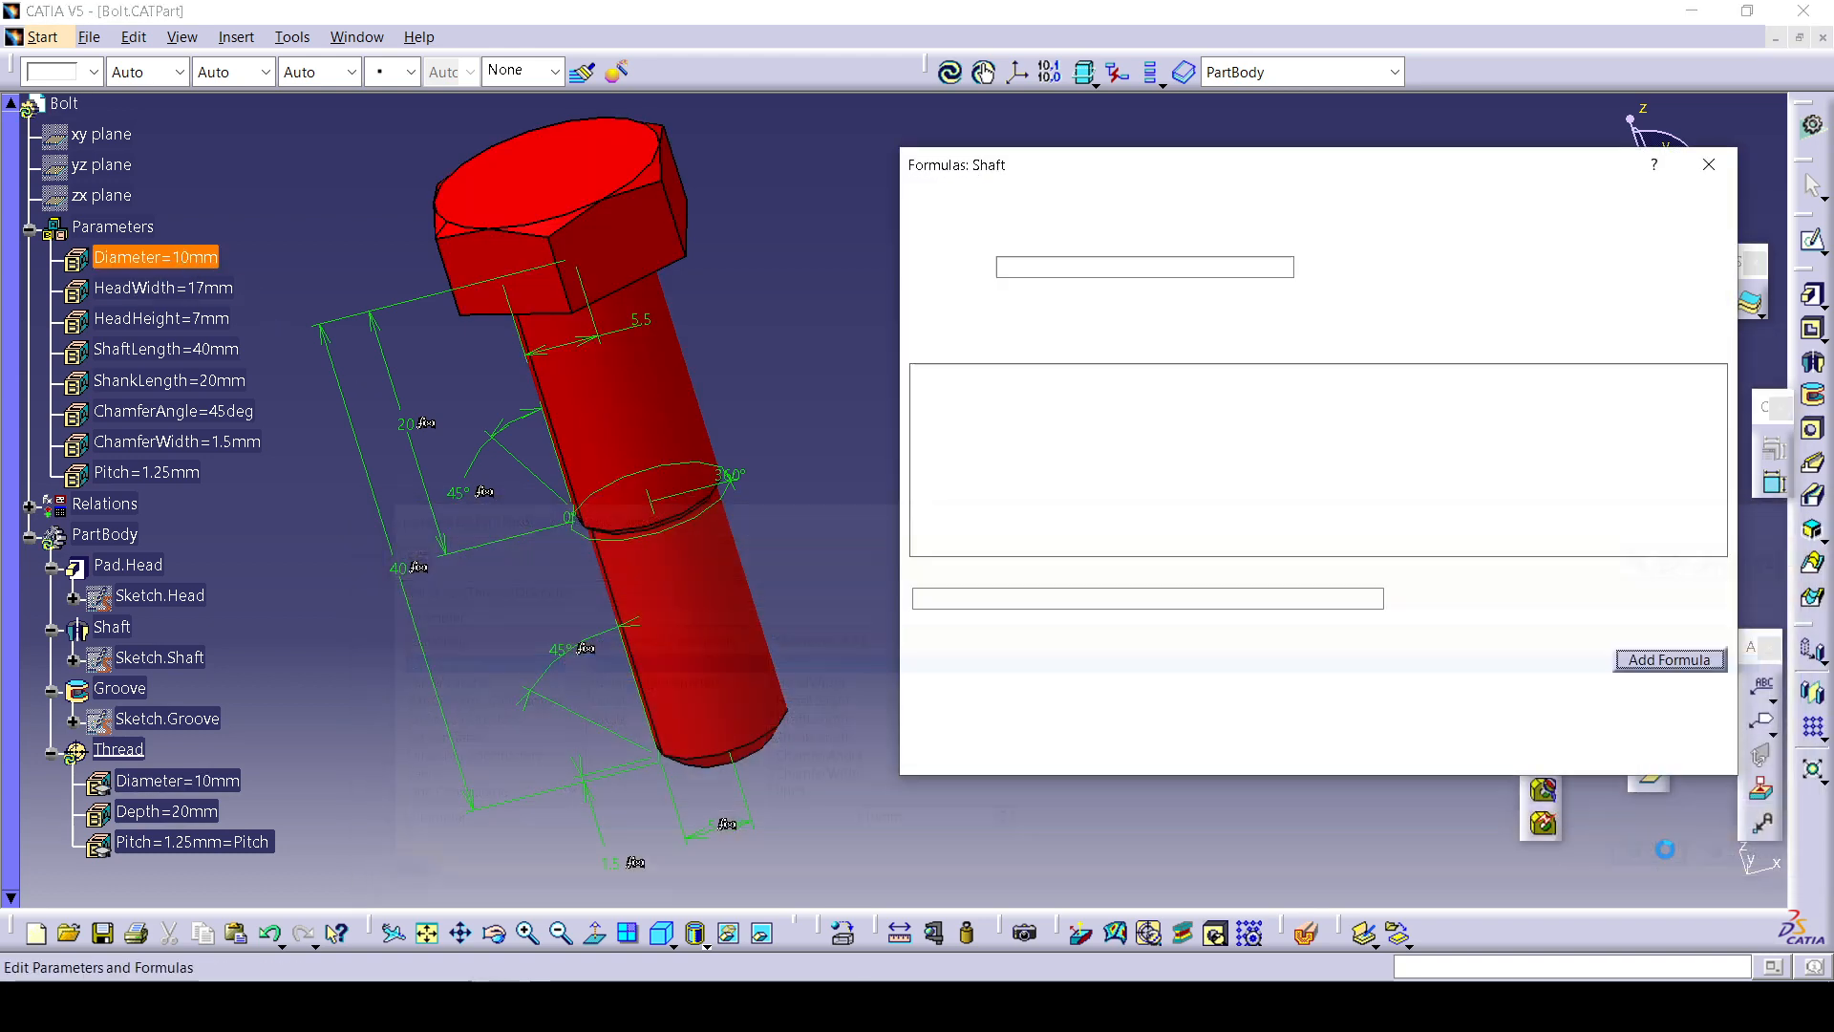
# Add a formula setting the Thread depth equal to ShankLength and finish editing the formulas.
pyautogui.click(165, 811)
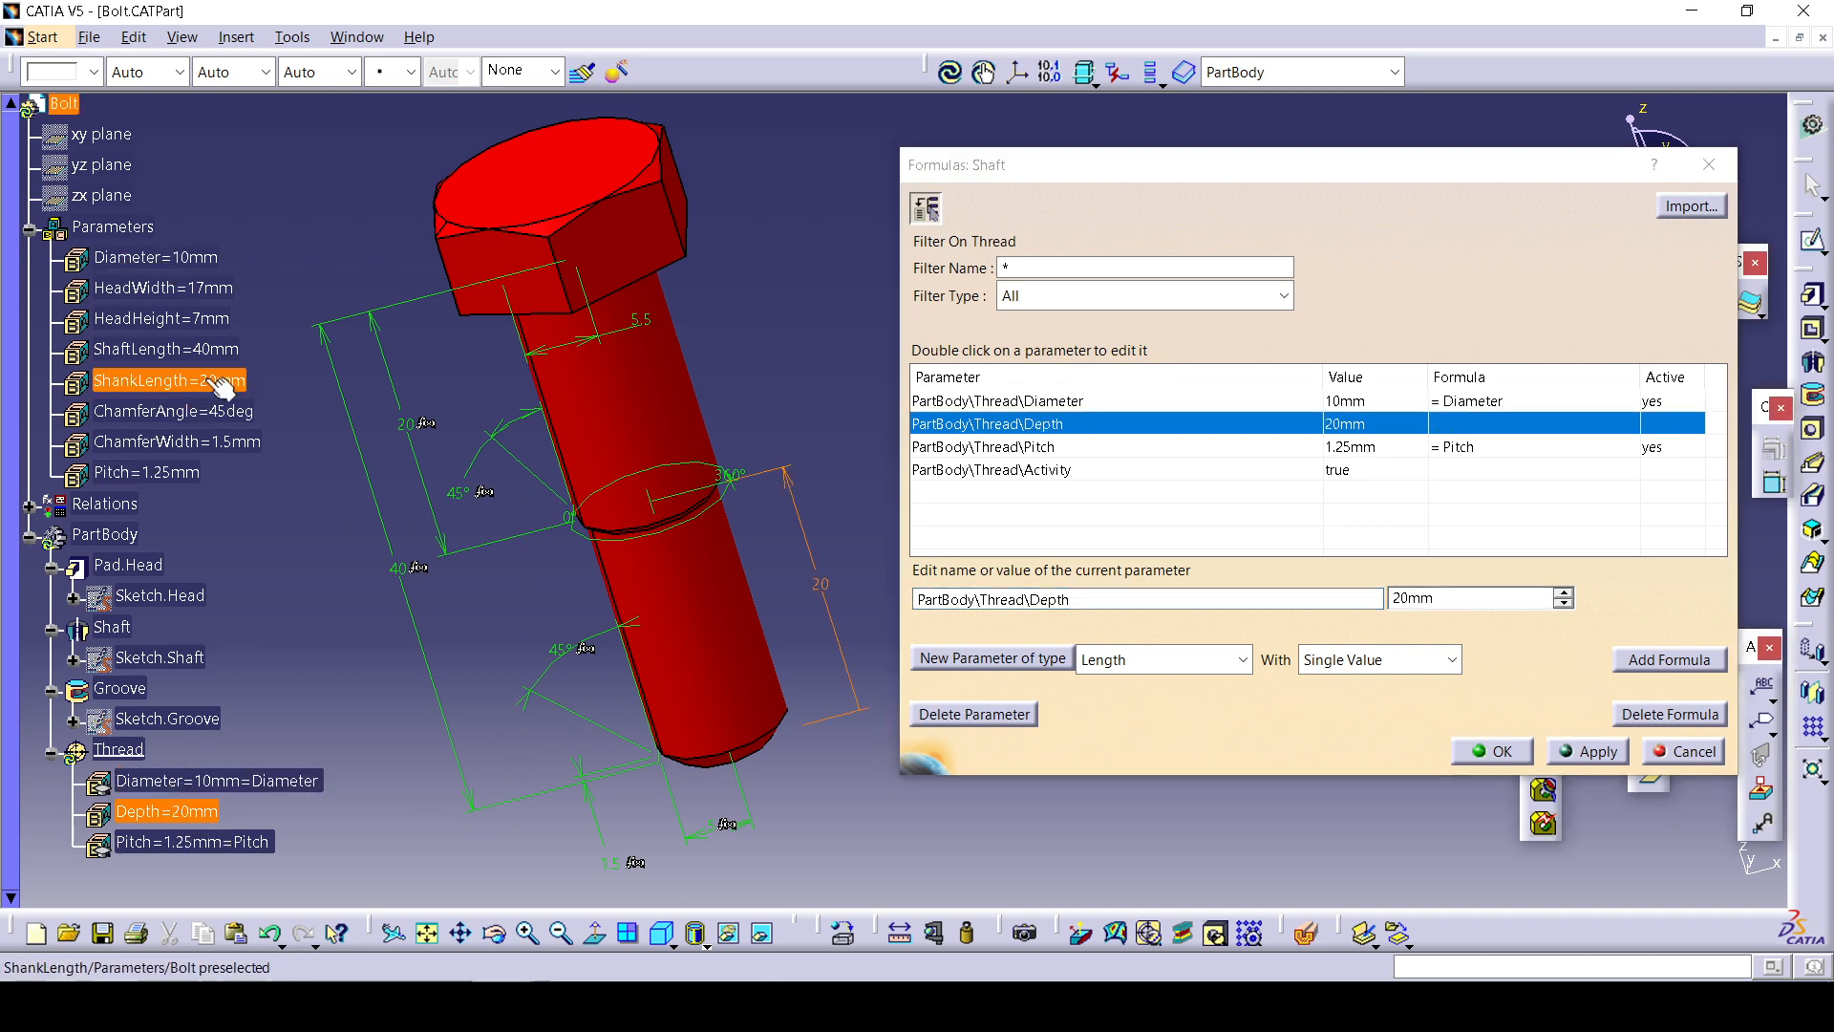
pyautogui.click(1670, 660)
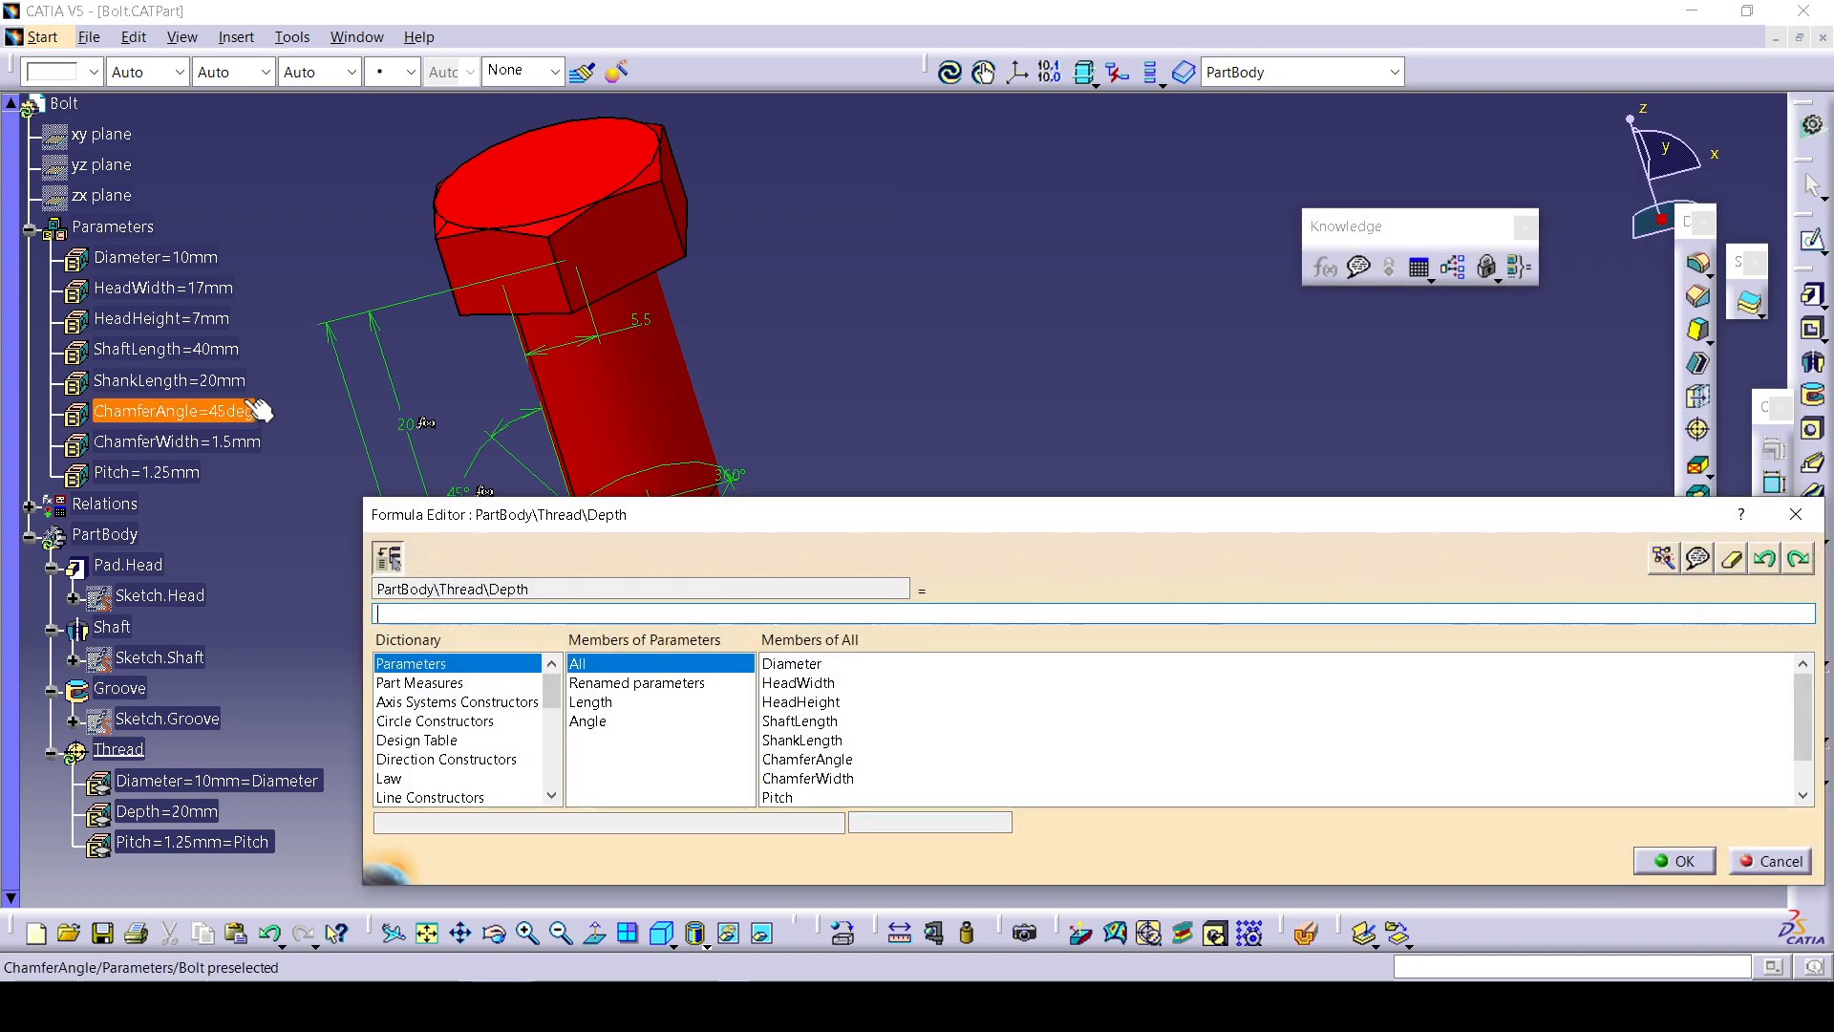
pyautogui.click(169, 381)
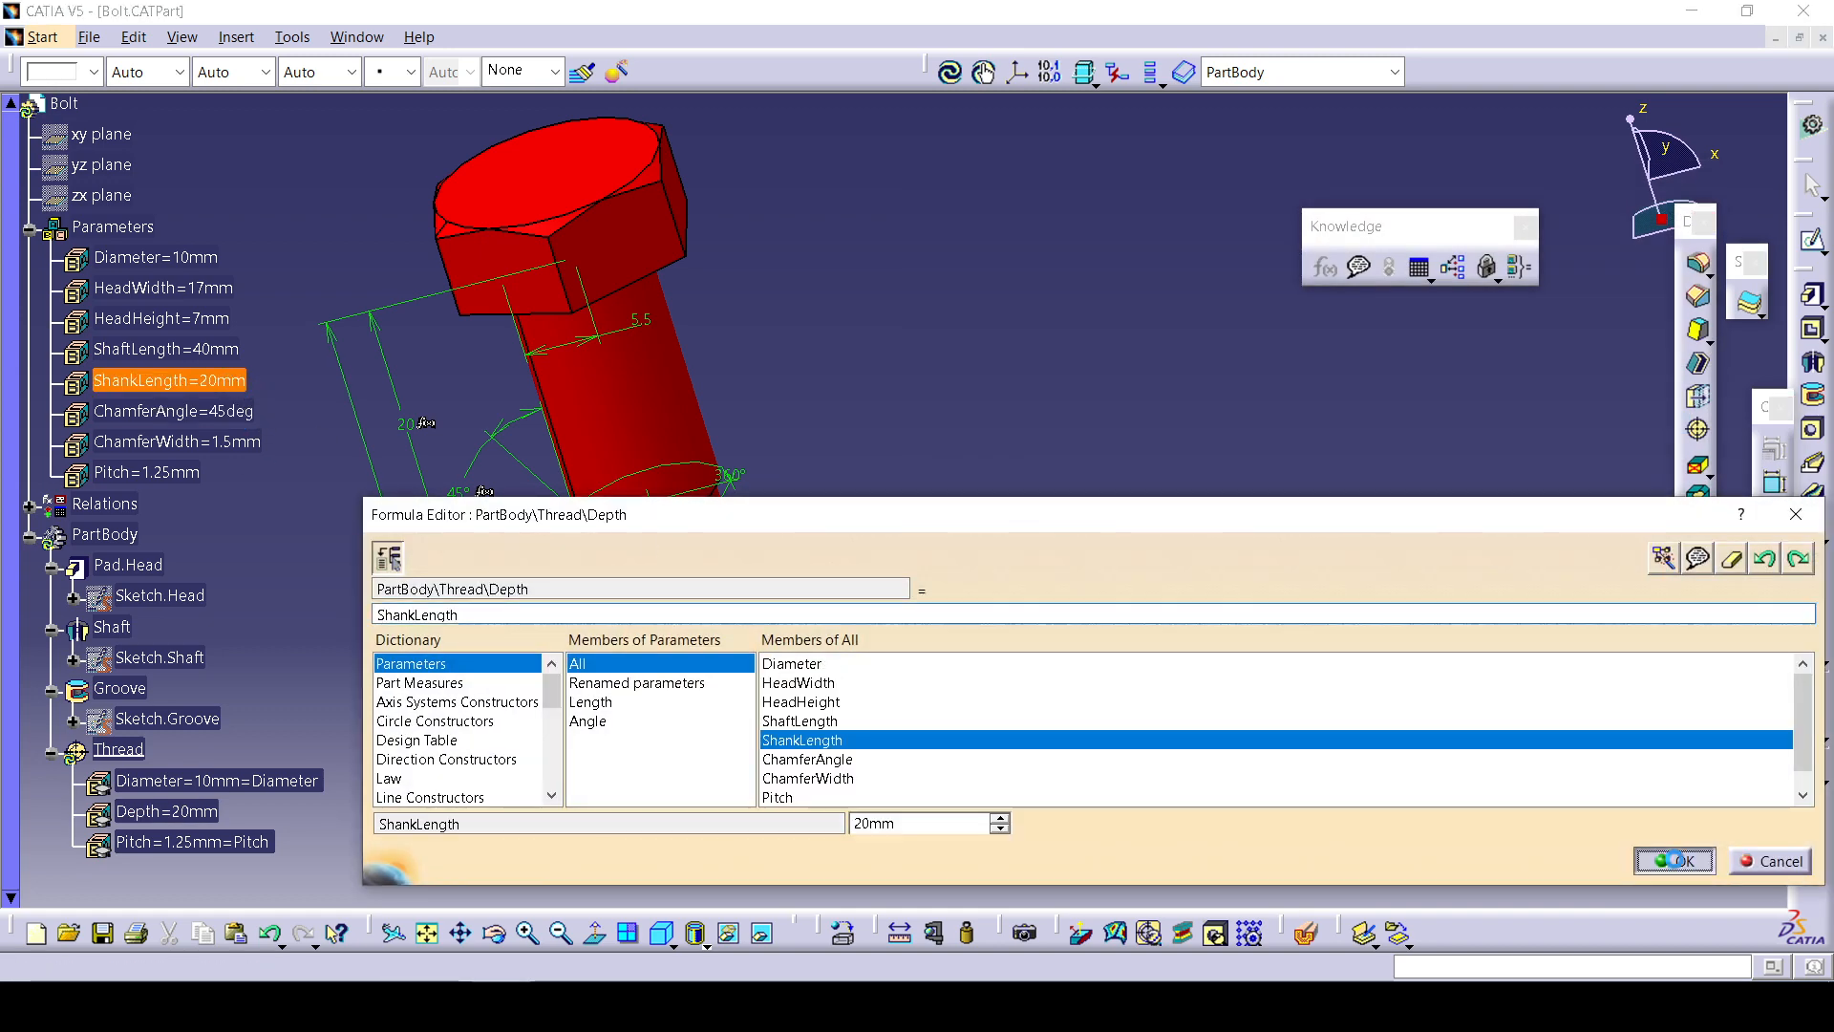
pyautogui.click(1677, 864)
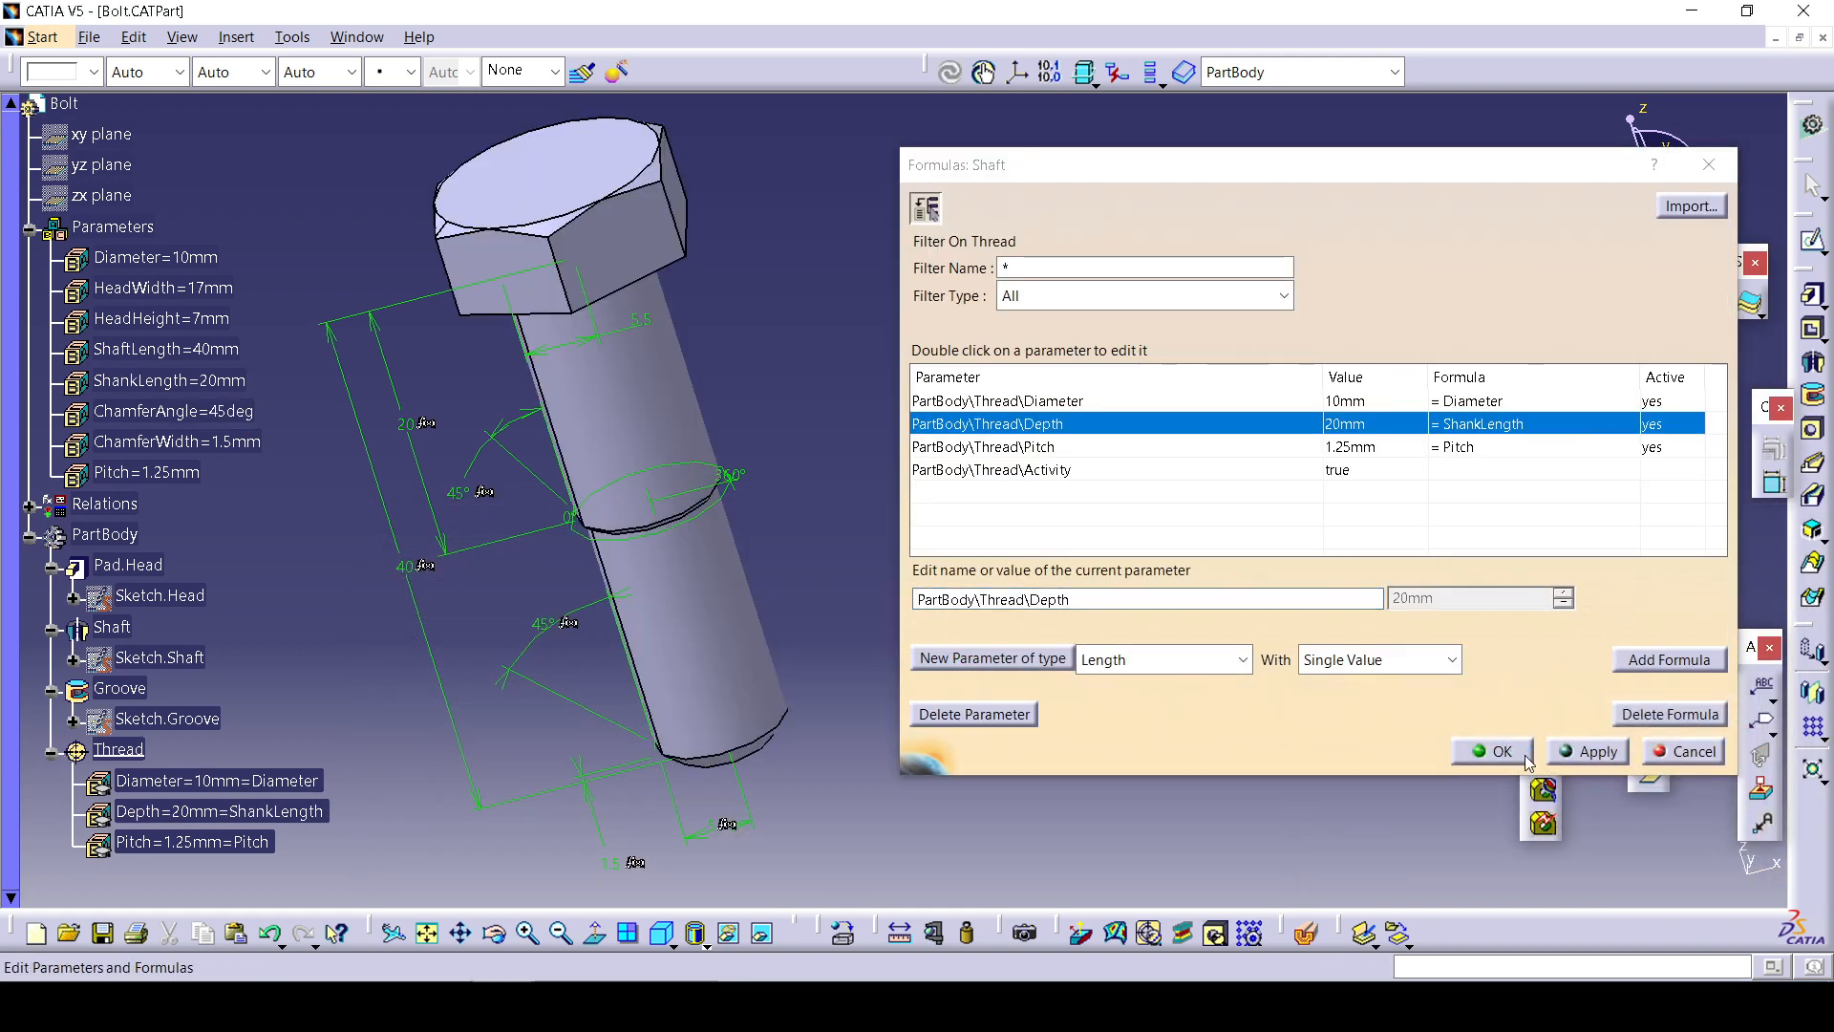
pyautogui.click(1524, 751)
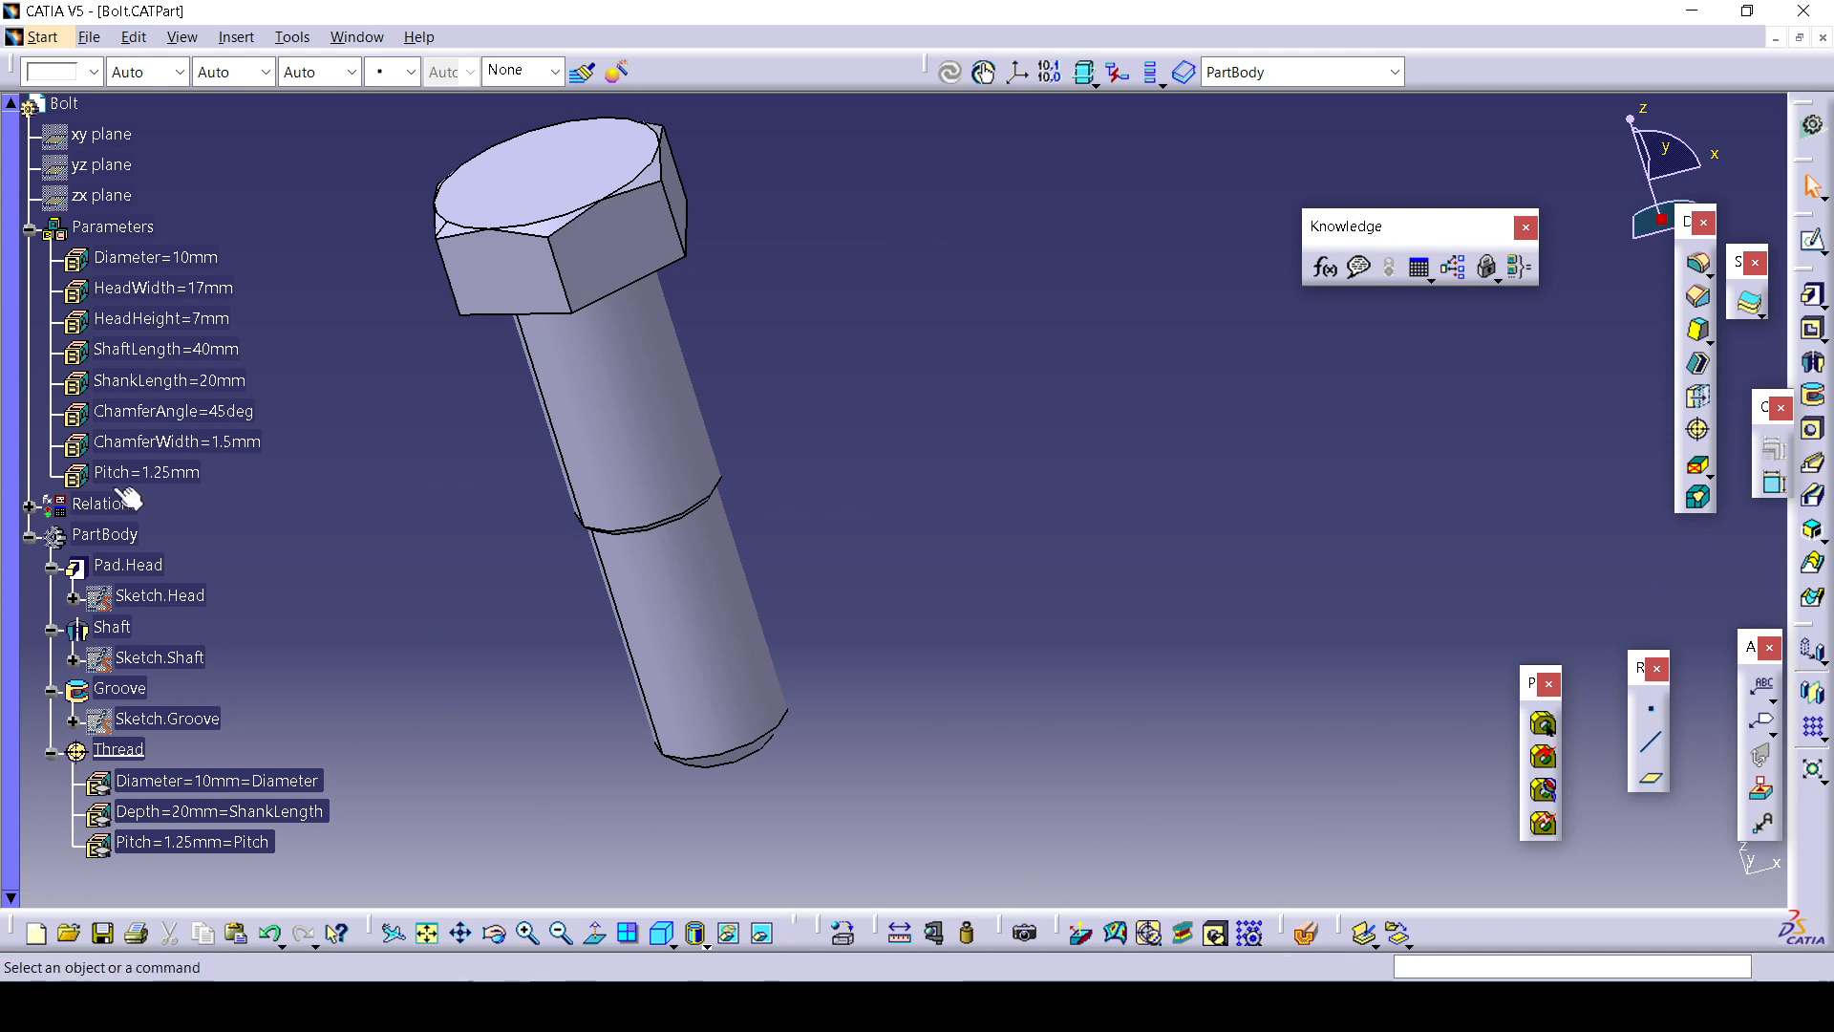
# Try a different value for the Diameter parameter, check the bolt, and undo the change.
pyautogui.scroll(2, 97, 379)
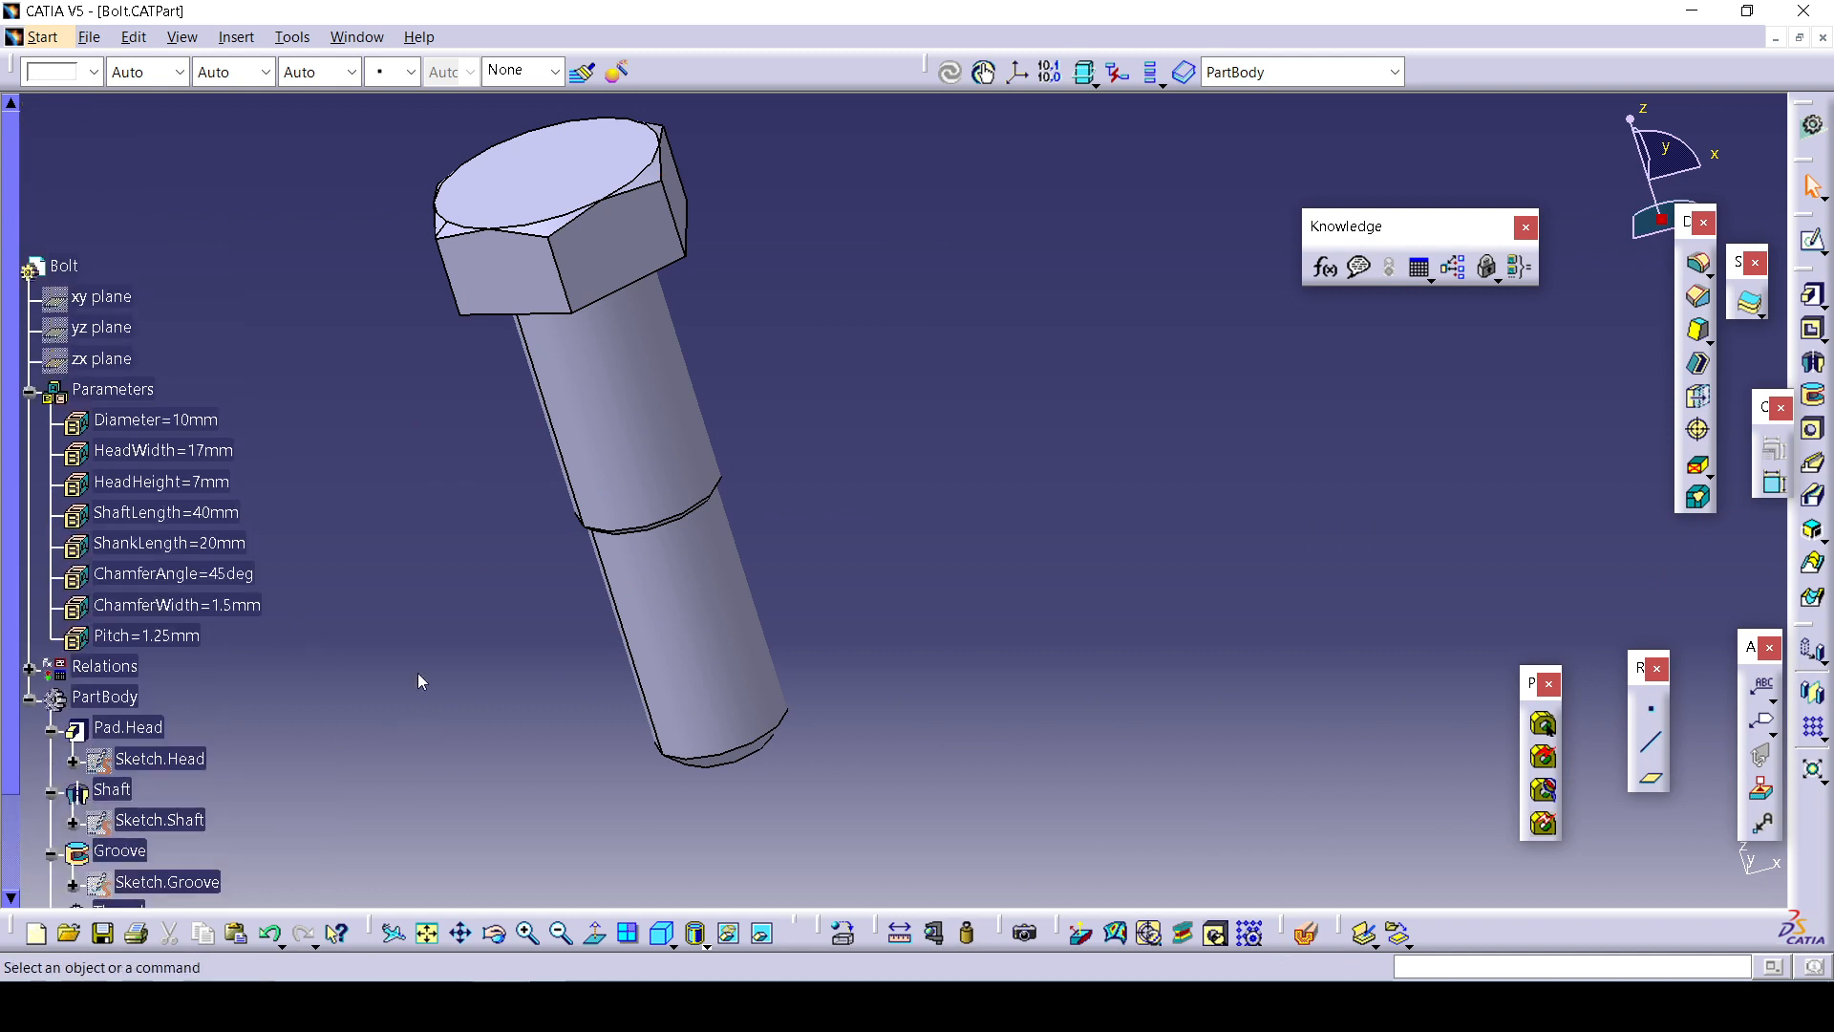
pyautogui.moveTo(487, 602); pyautogui.dragTo(551, 630, button='middle')
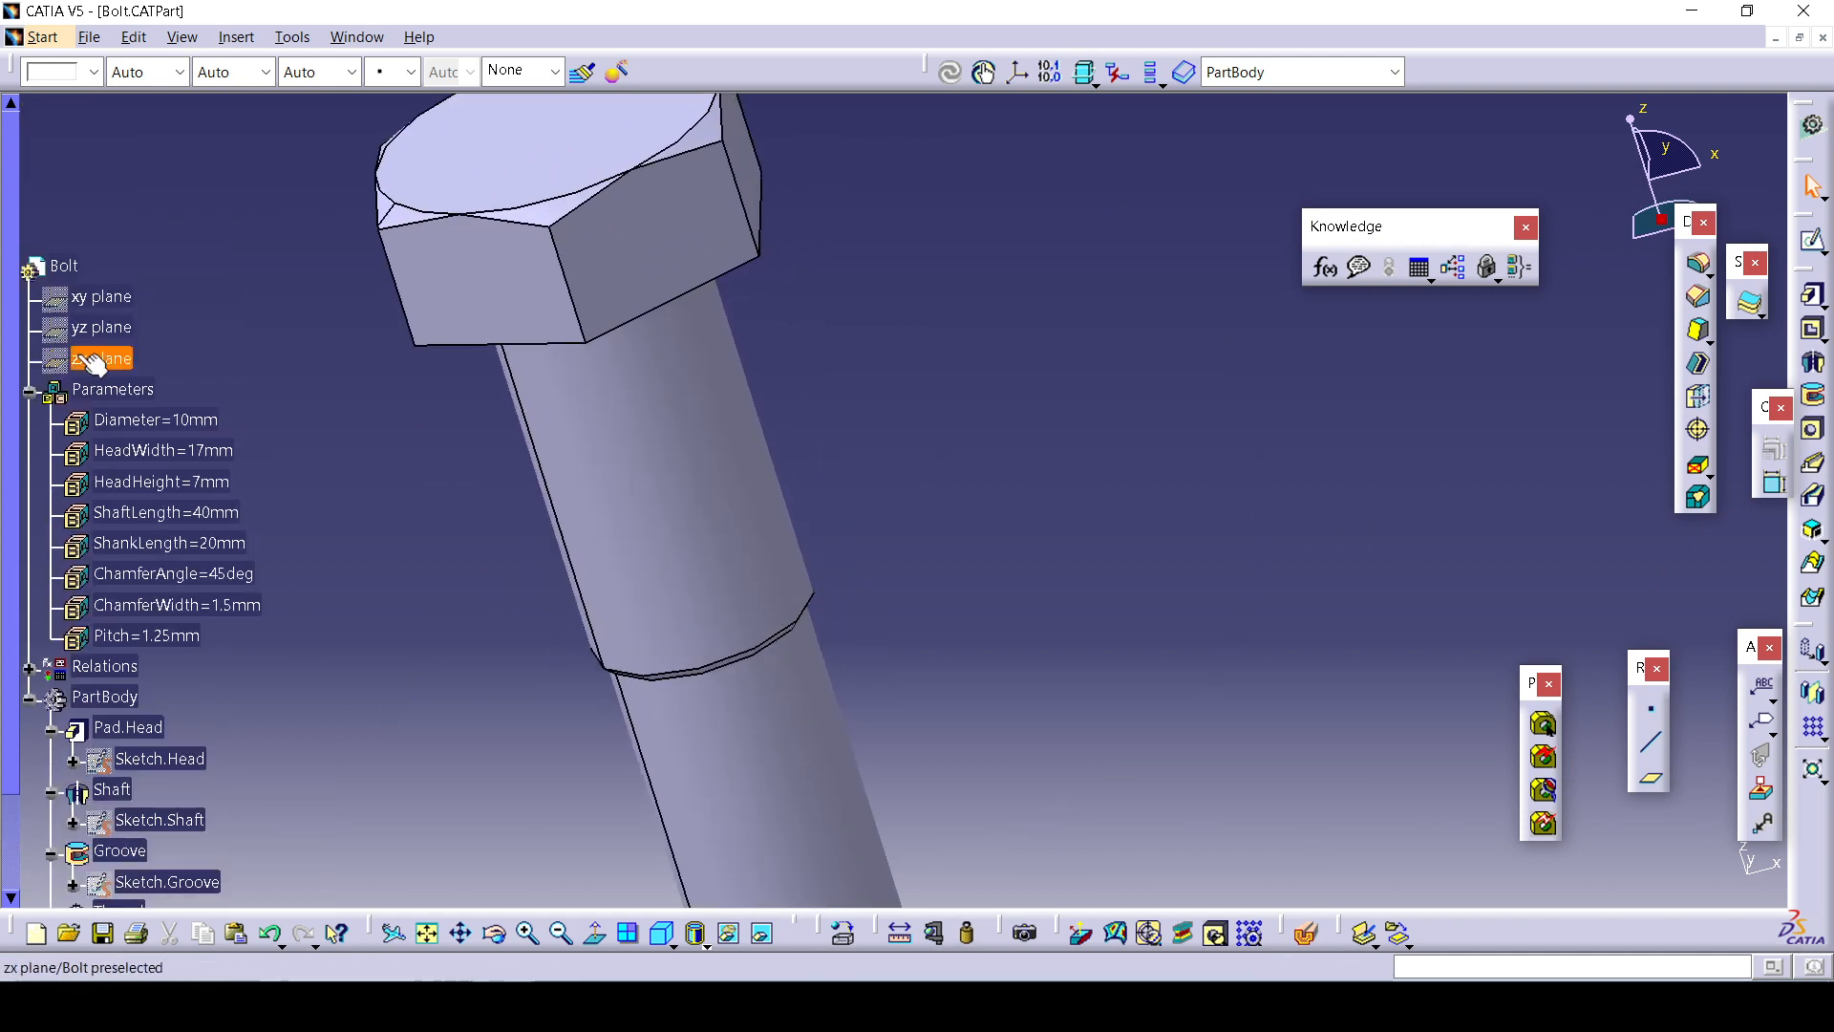
pyautogui.doubleClick(153, 420)
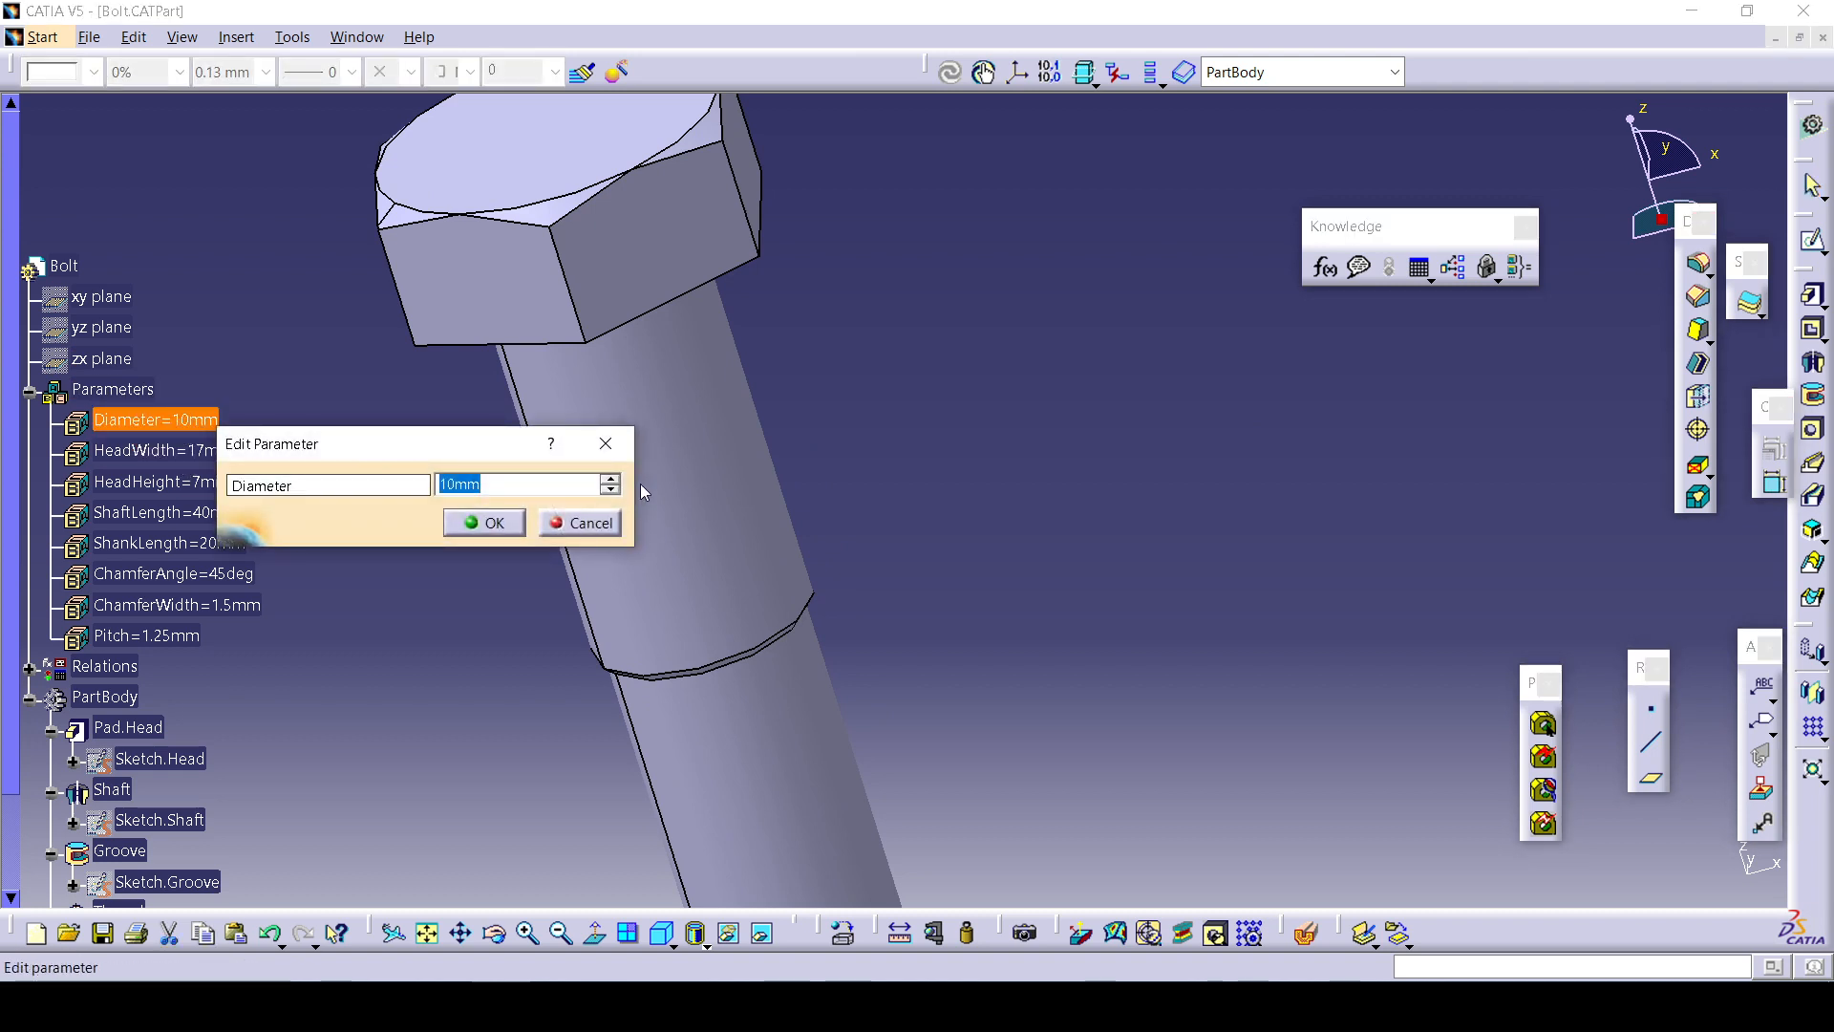
pyautogui.click(605, 477)
pyautogui.click(462, 523)
pyautogui.moveTo(830, 439); pyautogui.dragTo(1114, 417, button='middle')
pyautogui.moveTo(442, 669); pyautogui.dragTo(426, 631, button='middle')
pyautogui.hotkey('ctrl', 'z')
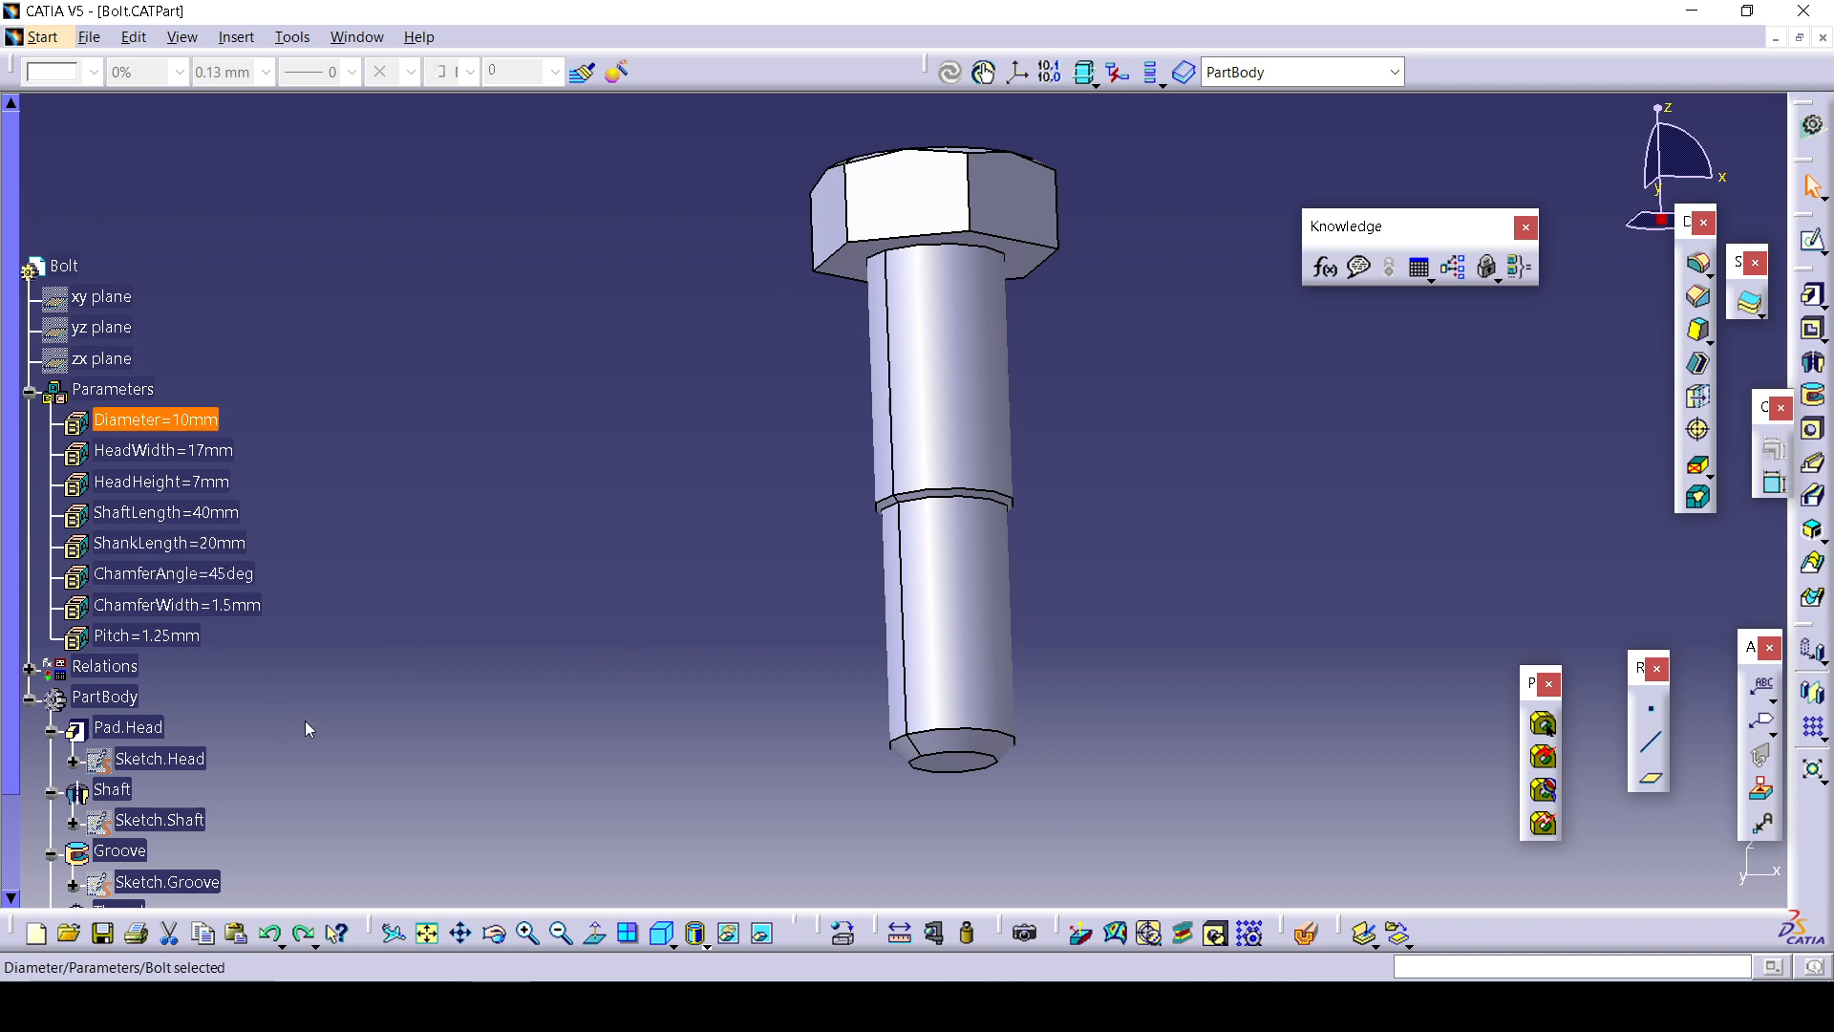
# Try a HeadWidth of 19 mm on the bolt and undo the change.
pyautogui.scroll(-3, 220, 636)
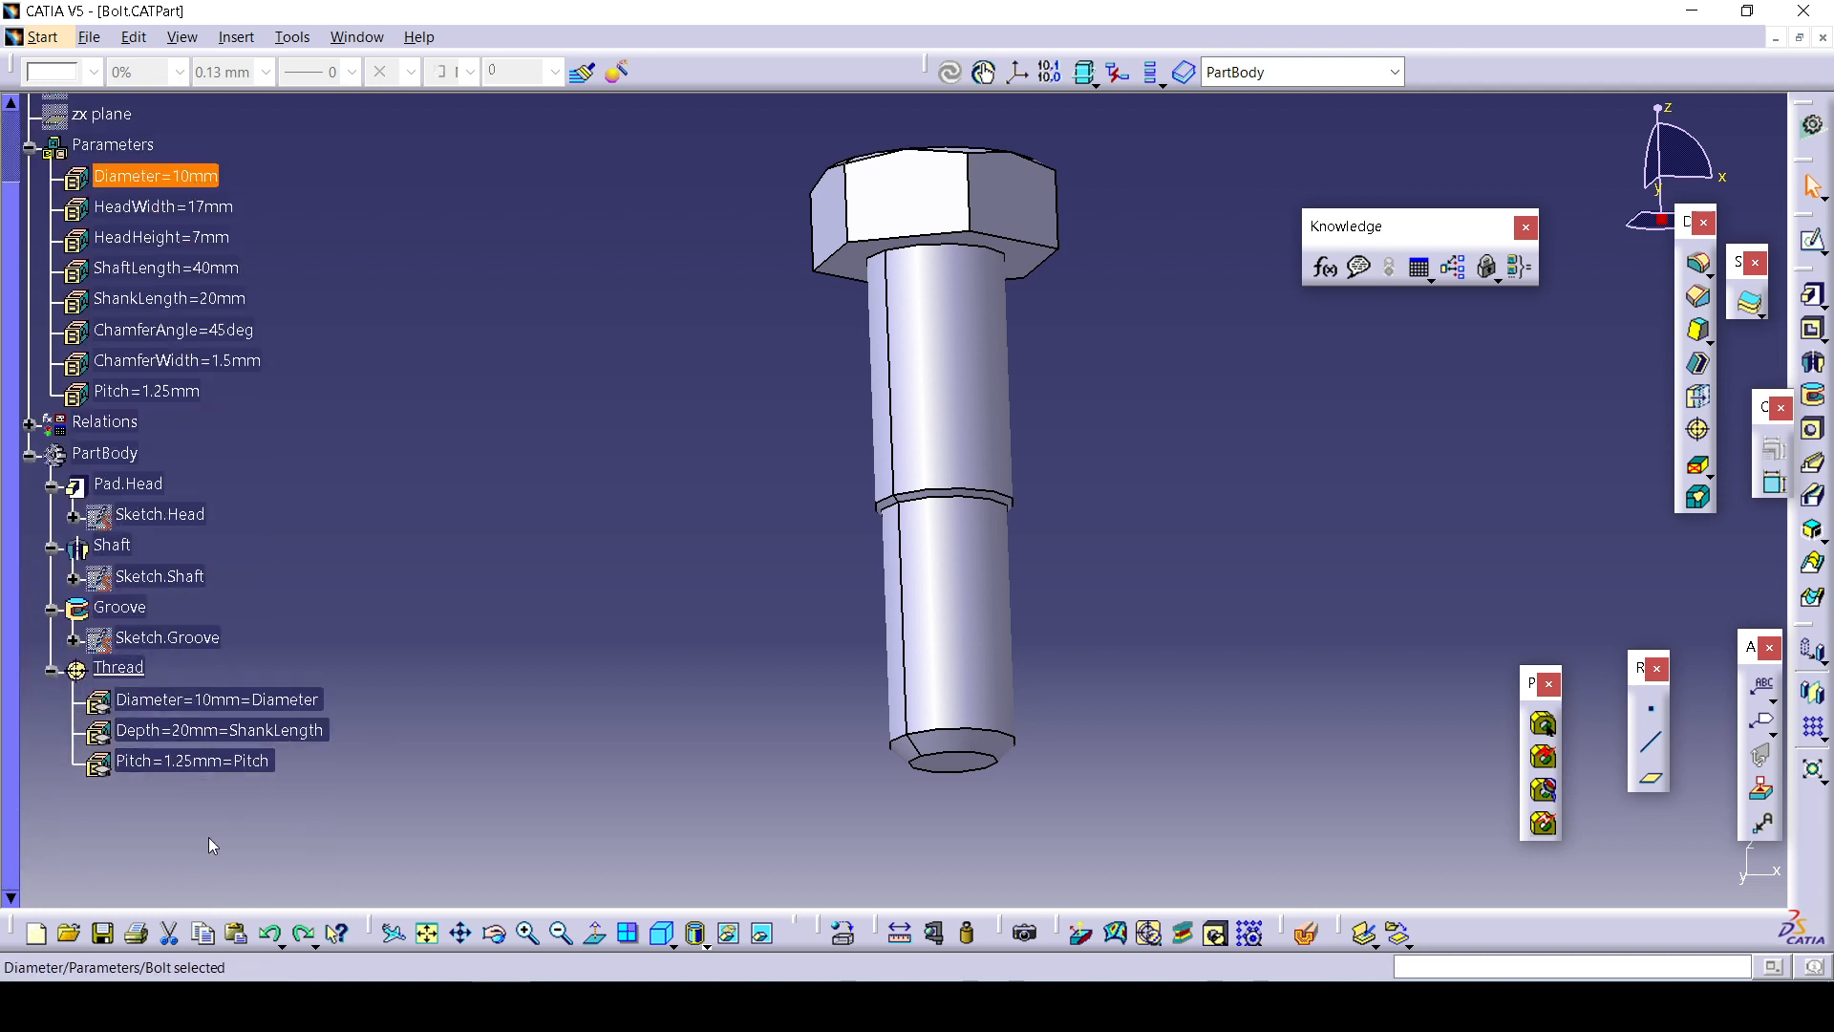
pyautogui.doubleClick(212, 208)
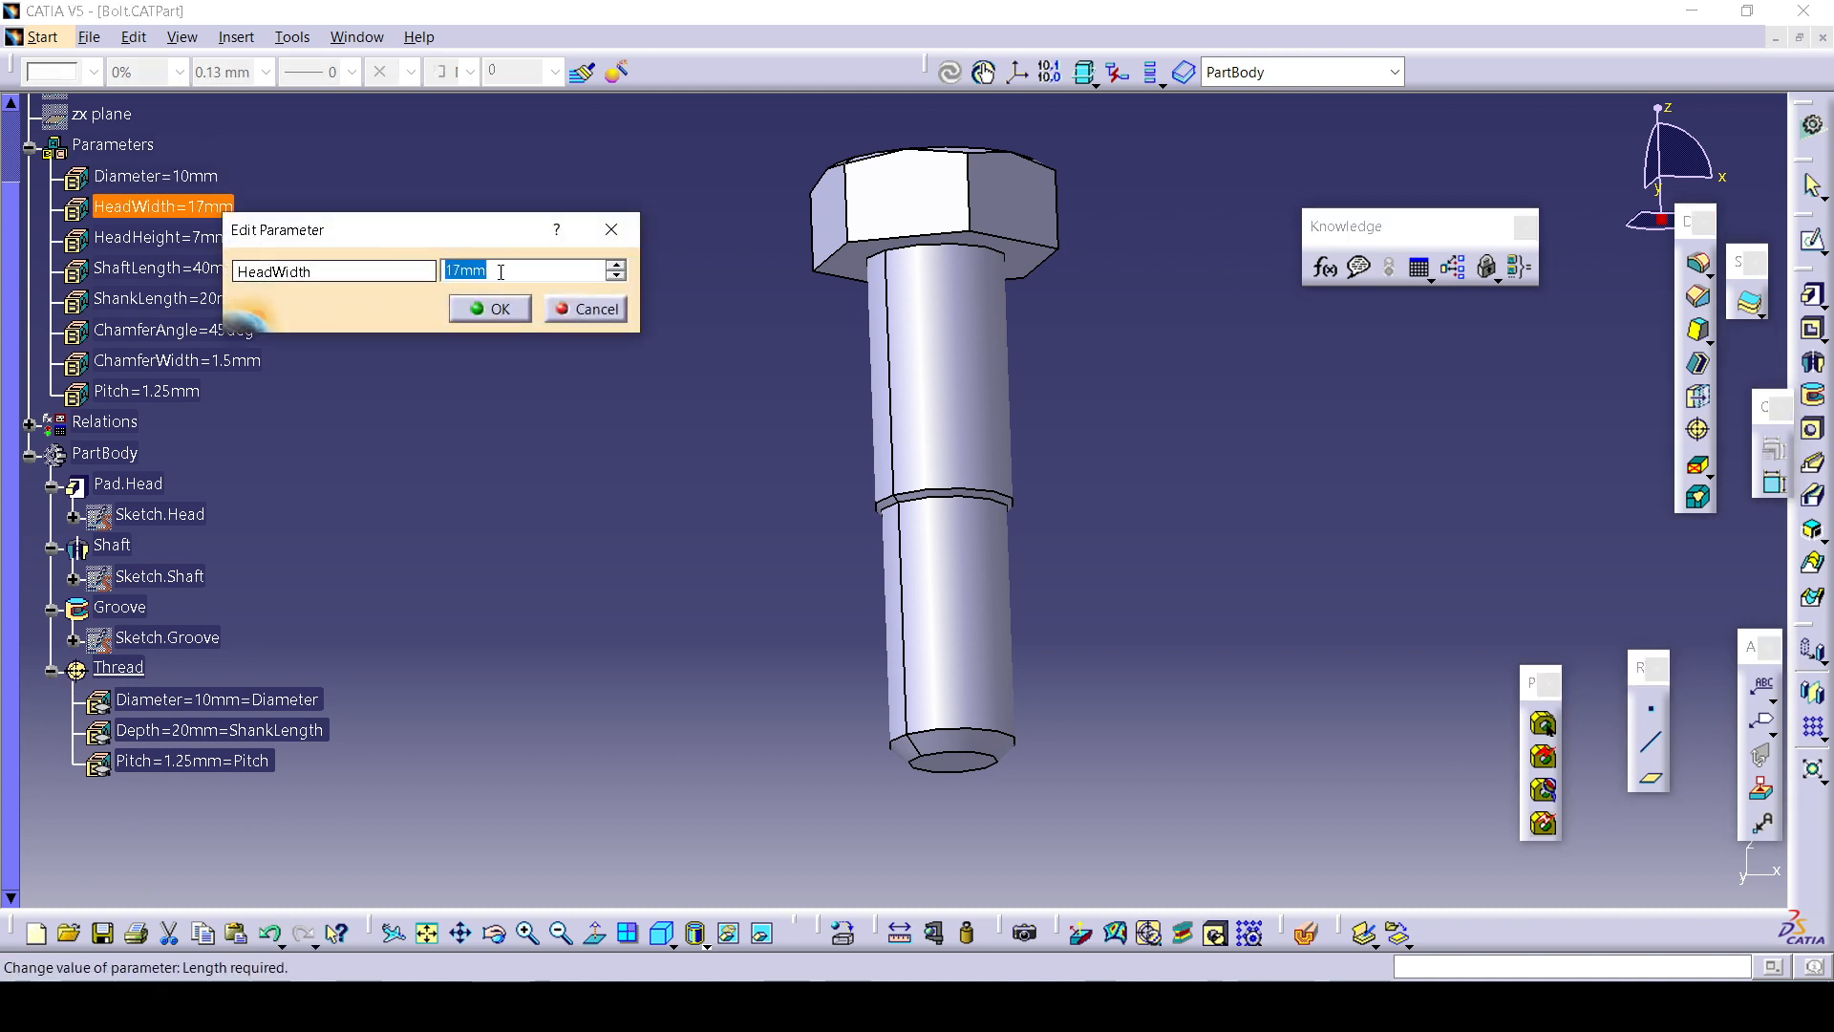
pyautogui.click(616, 265)
pyautogui.click(616, 265)
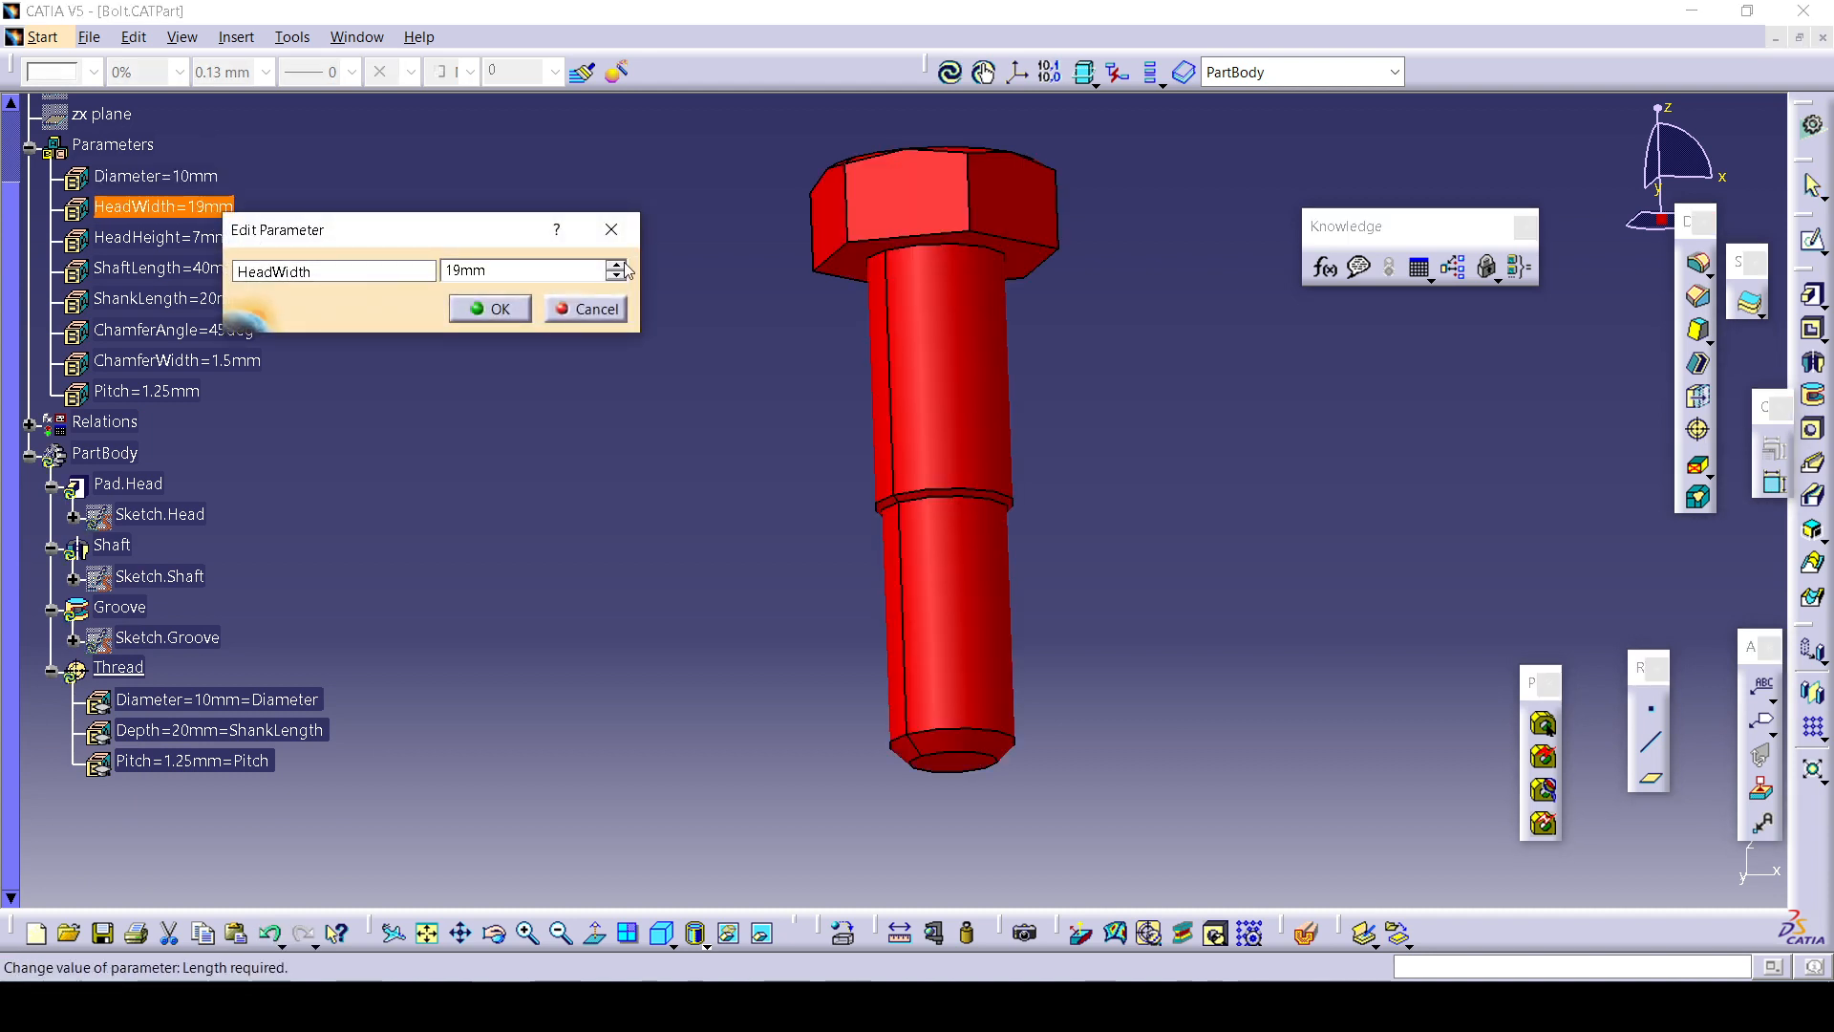
pyautogui.click(528, 308)
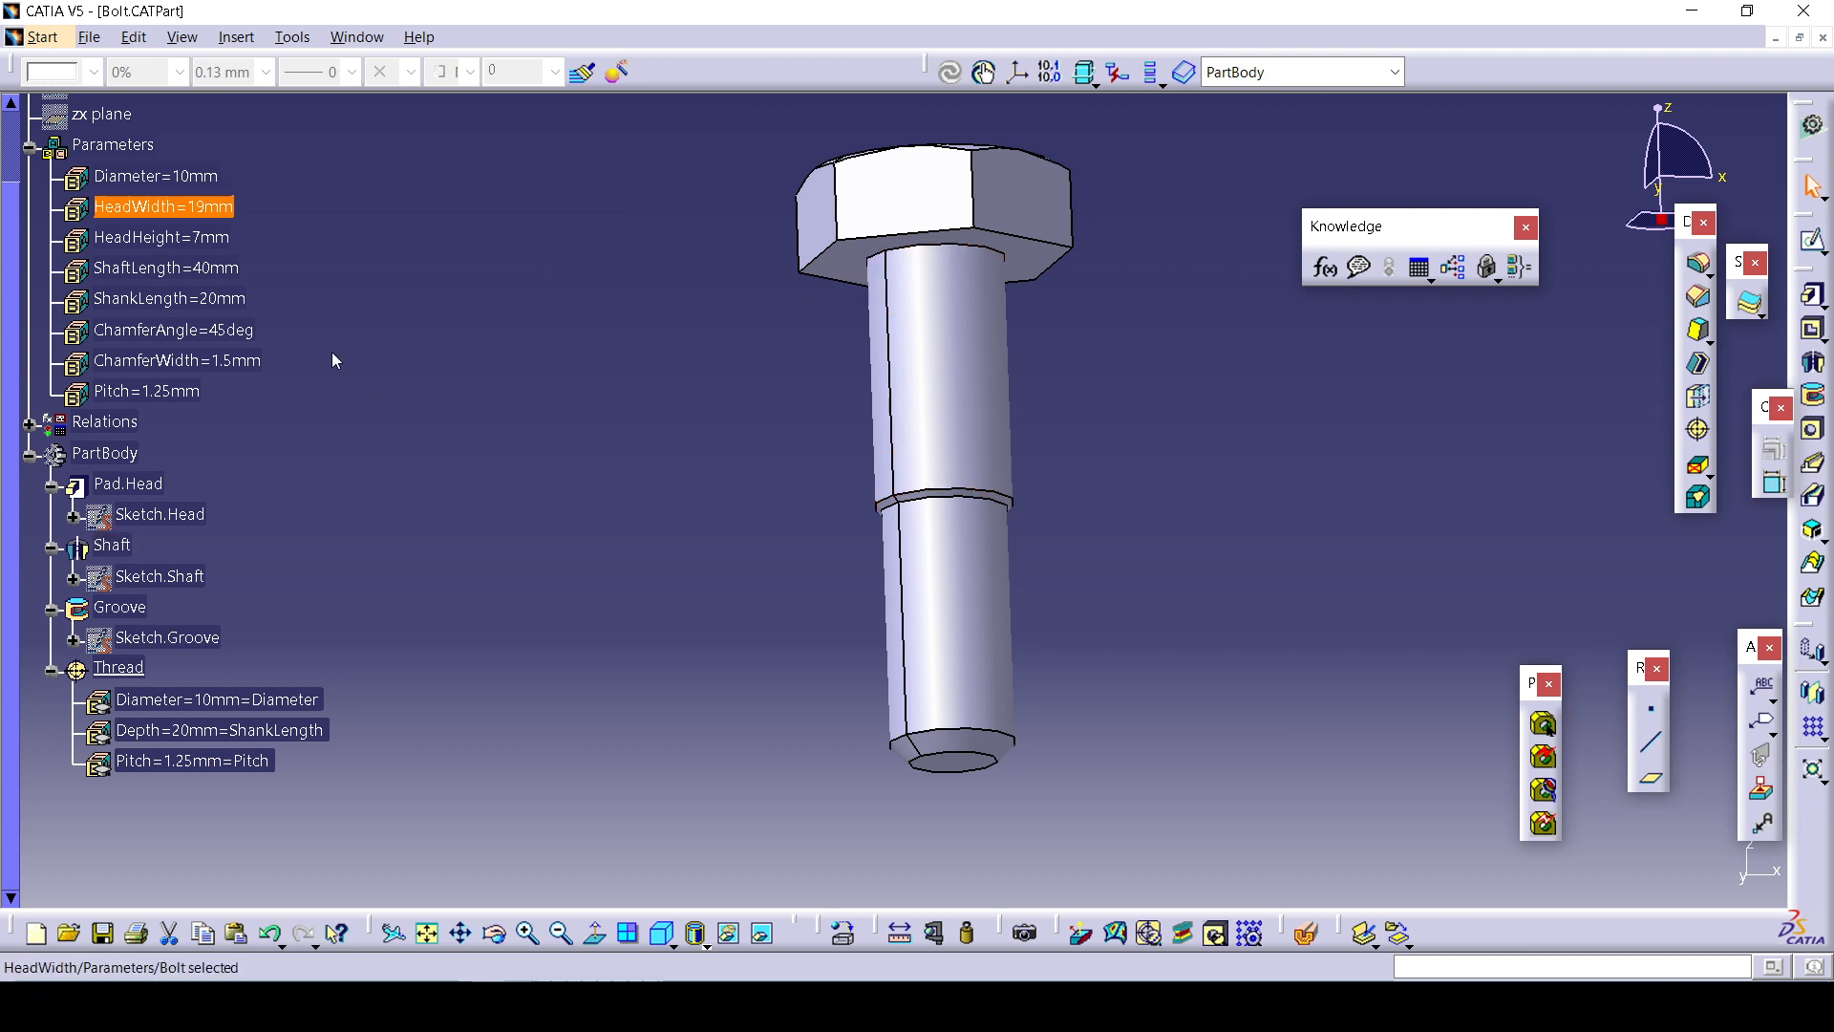
pyautogui.hotkey('ctrl', 'z')
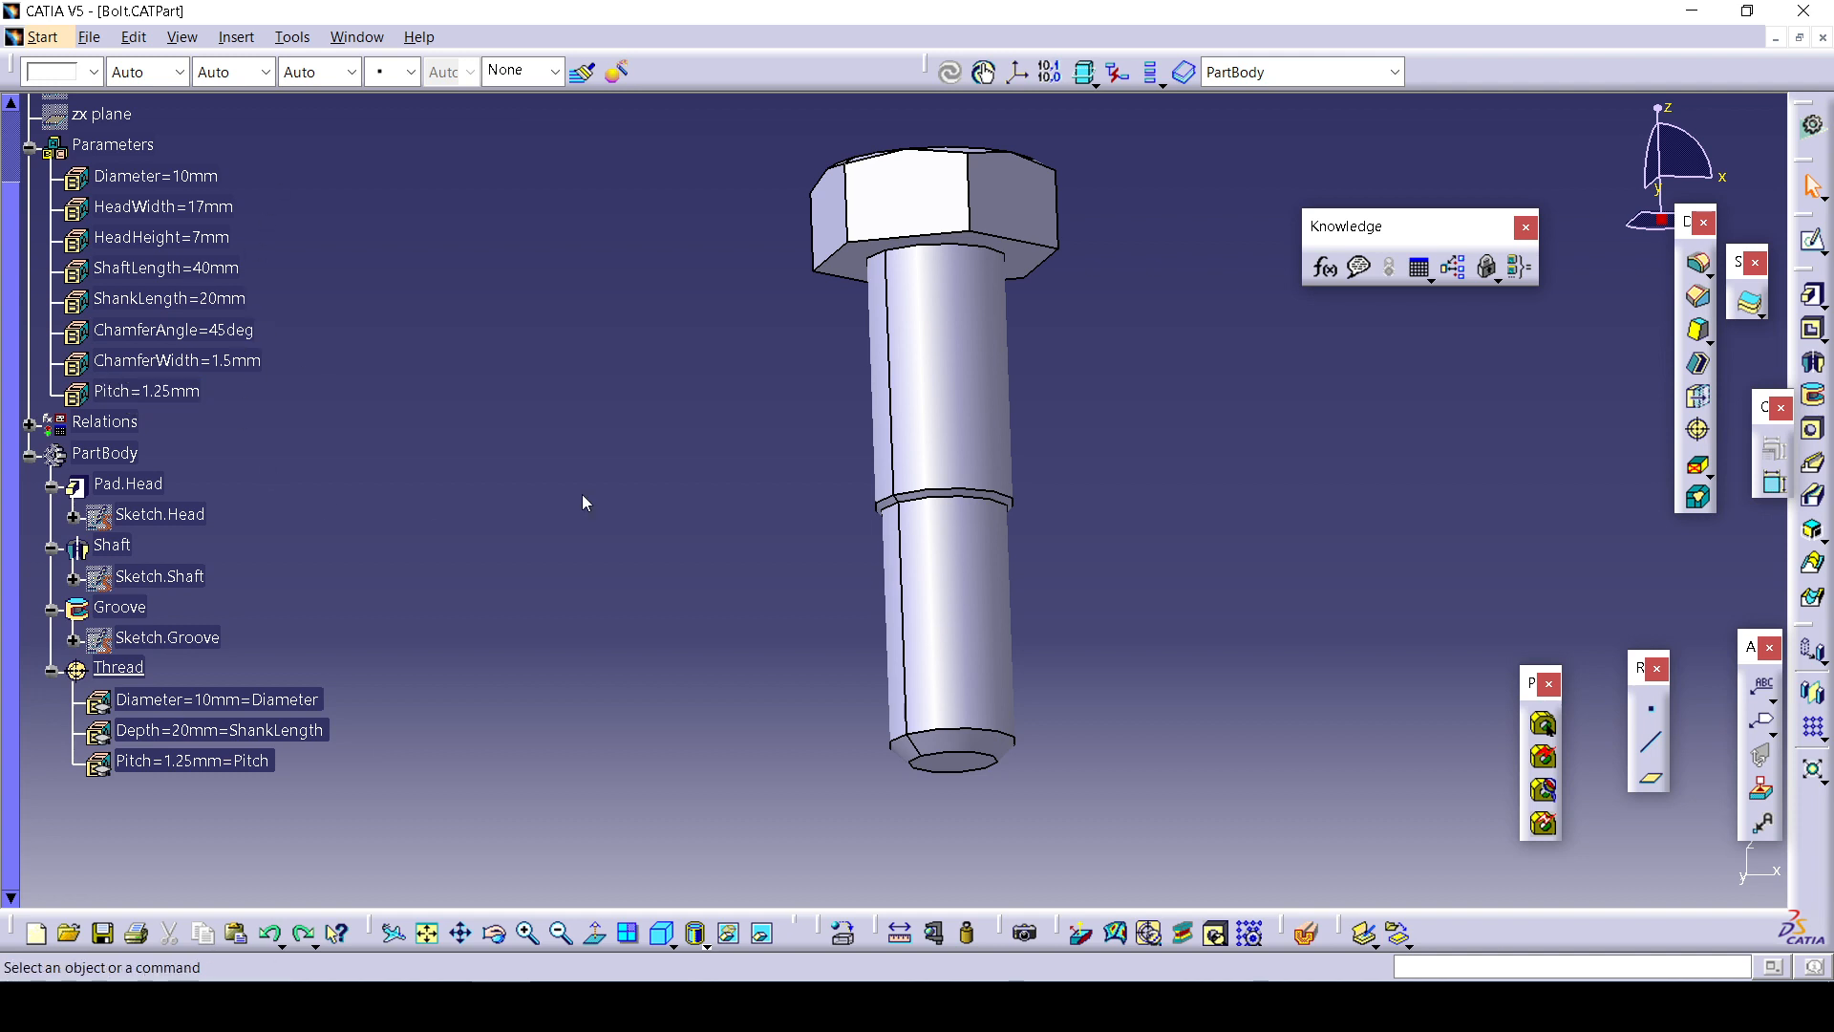
pyautogui.moveTo(582, 495); pyautogui.dragTo(785, 462, button='middle')
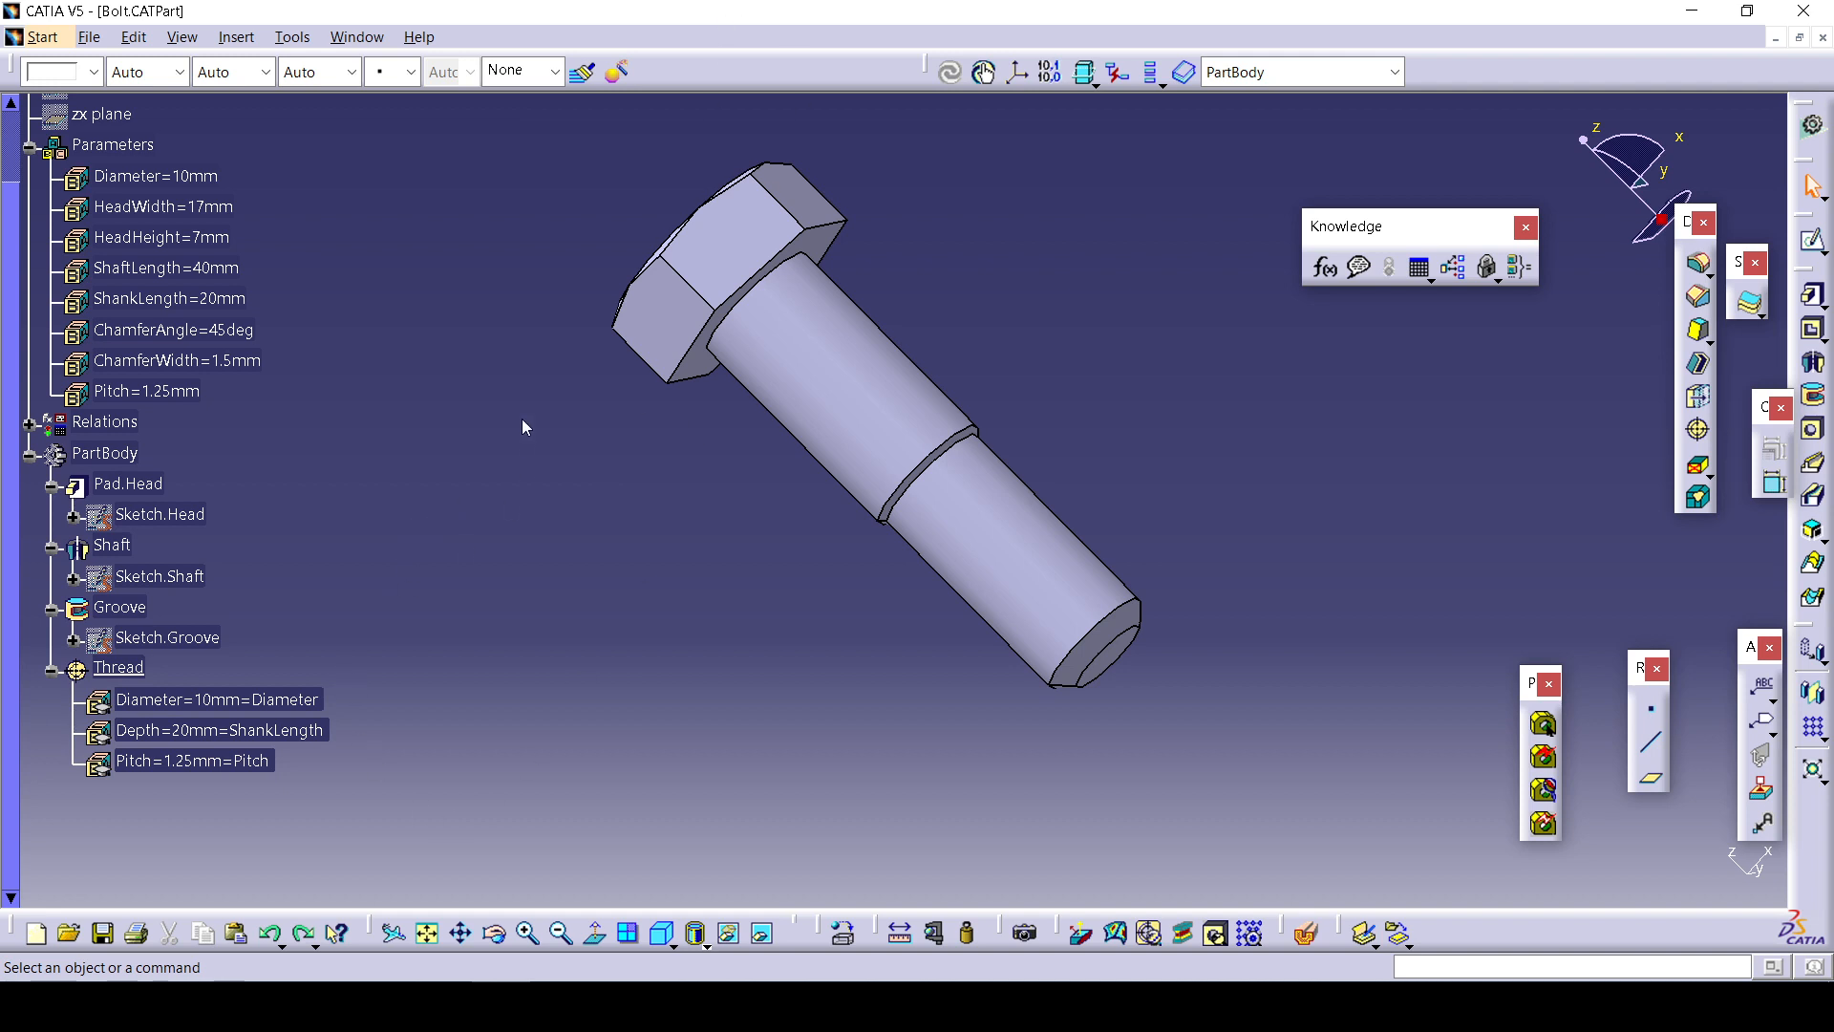
pyautogui.moveTo(521, 418); pyautogui.dragTo(540, 411, button='middle')
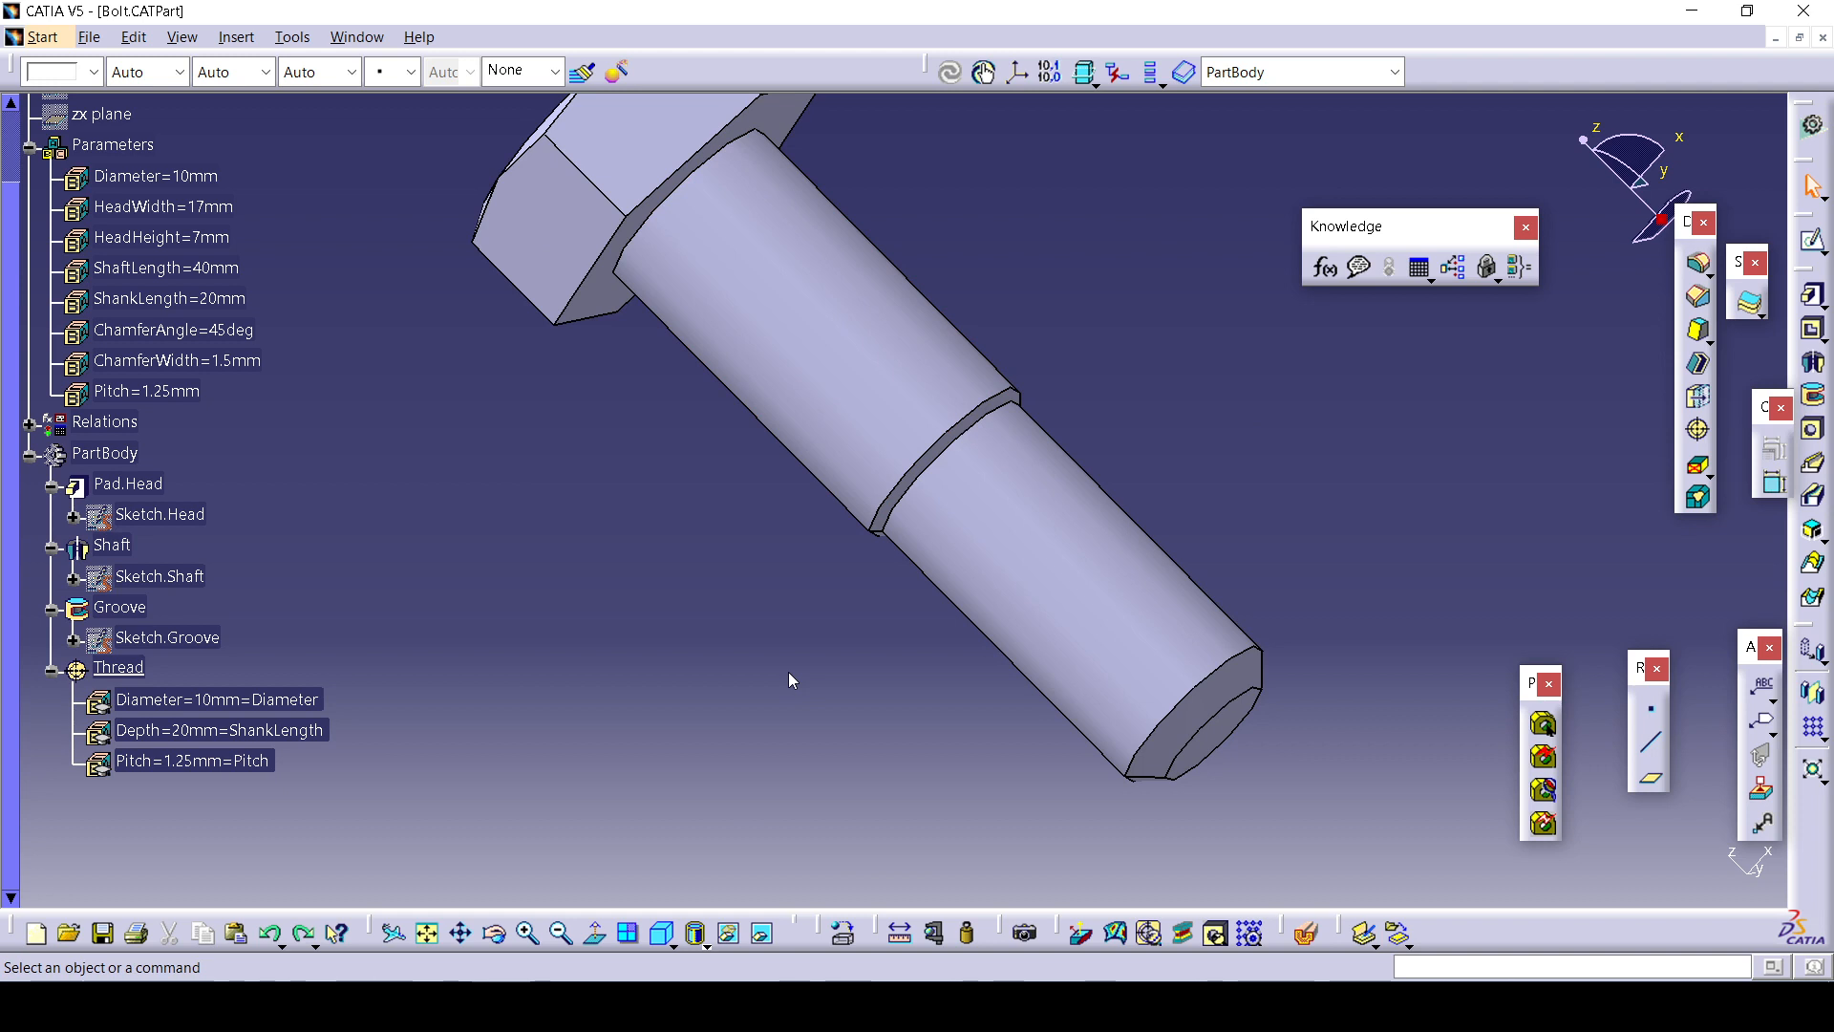
pyautogui.moveTo(1368, 418); pyautogui.dragTo(1151, 622, button='middle')
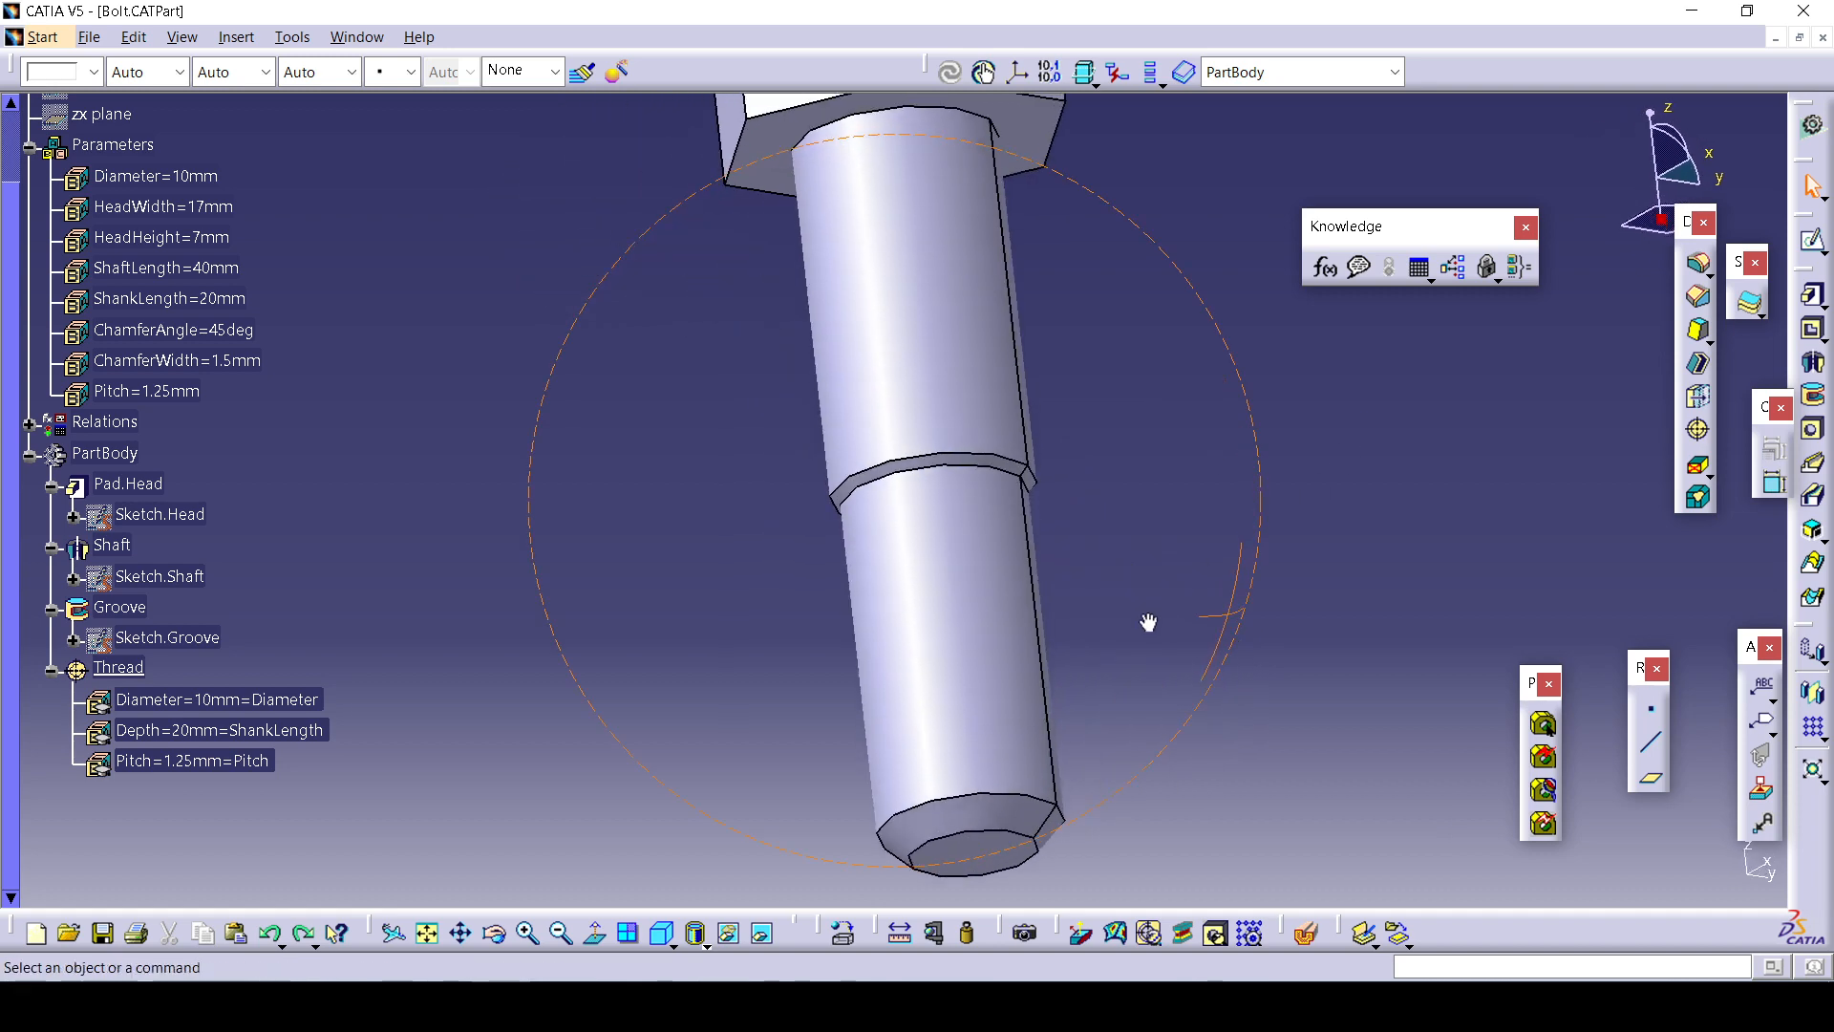
pyautogui.moveTo(869, 392)
pyautogui.mouseDown(button='middle')
pyautogui.moveTo(839, 366)
pyautogui.moveTo(838, 401)
pyautogui.mouseUp(button='middle')
pyautogui.moveTo(761, 253); pyautogui.dragTo(652, 418, button='middle')
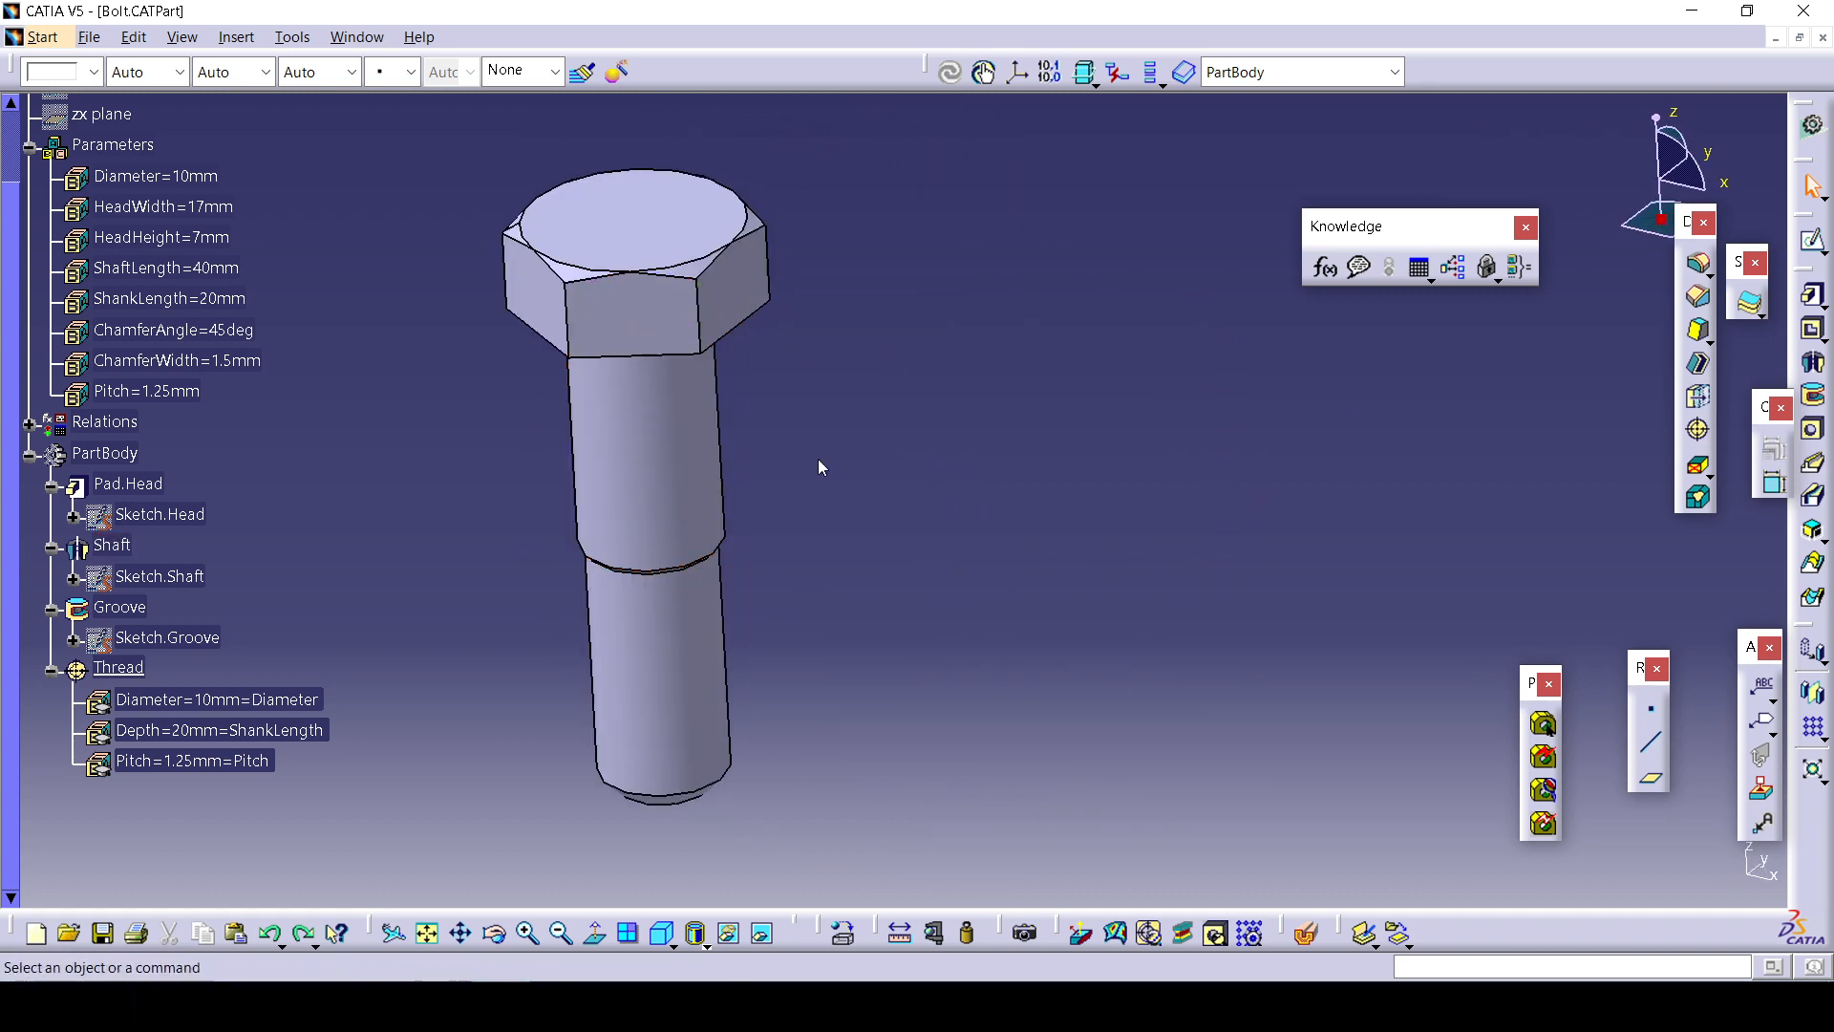
pyautogui.moveTo(818, 459); pyautogui.dragTo(823, 439, button='middle')
# Start creating a vertical design table and review its creation options, comment and destination.
pyautogui.click(1418, 266)
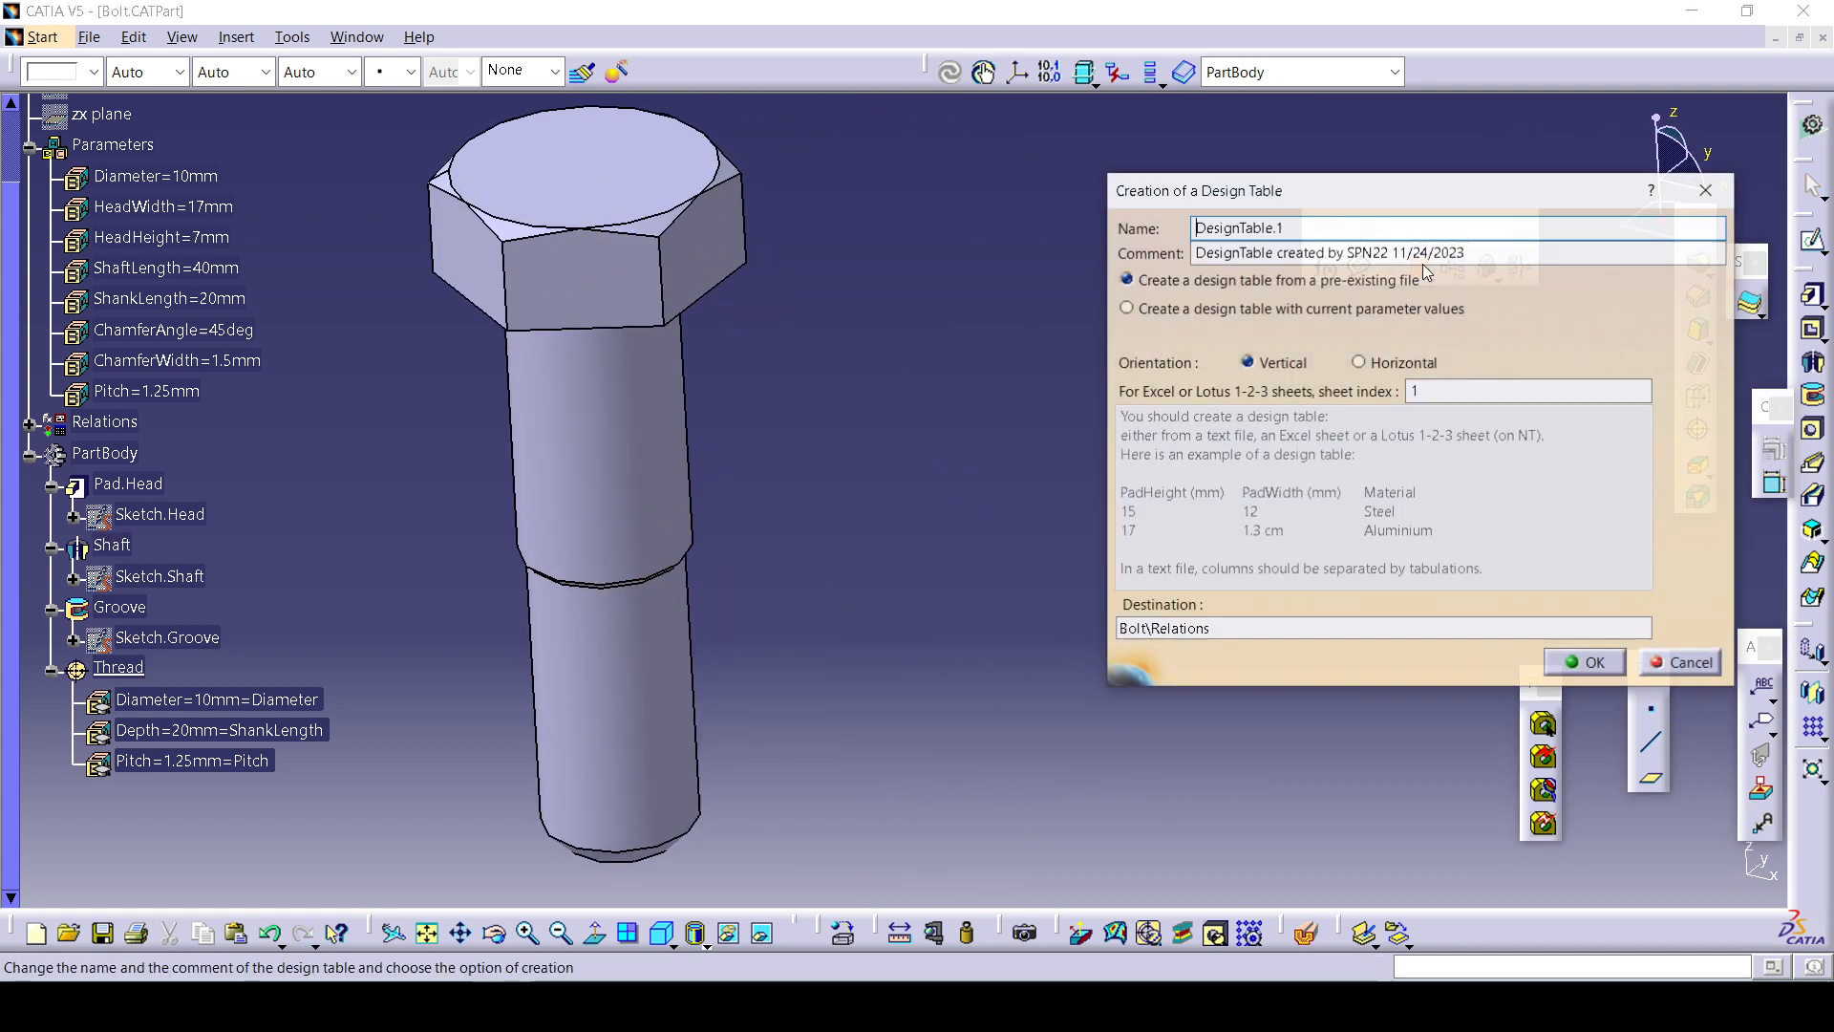
pyautogui.moveTo(1244, 191); pyautogui.dragTo(1143, 234)
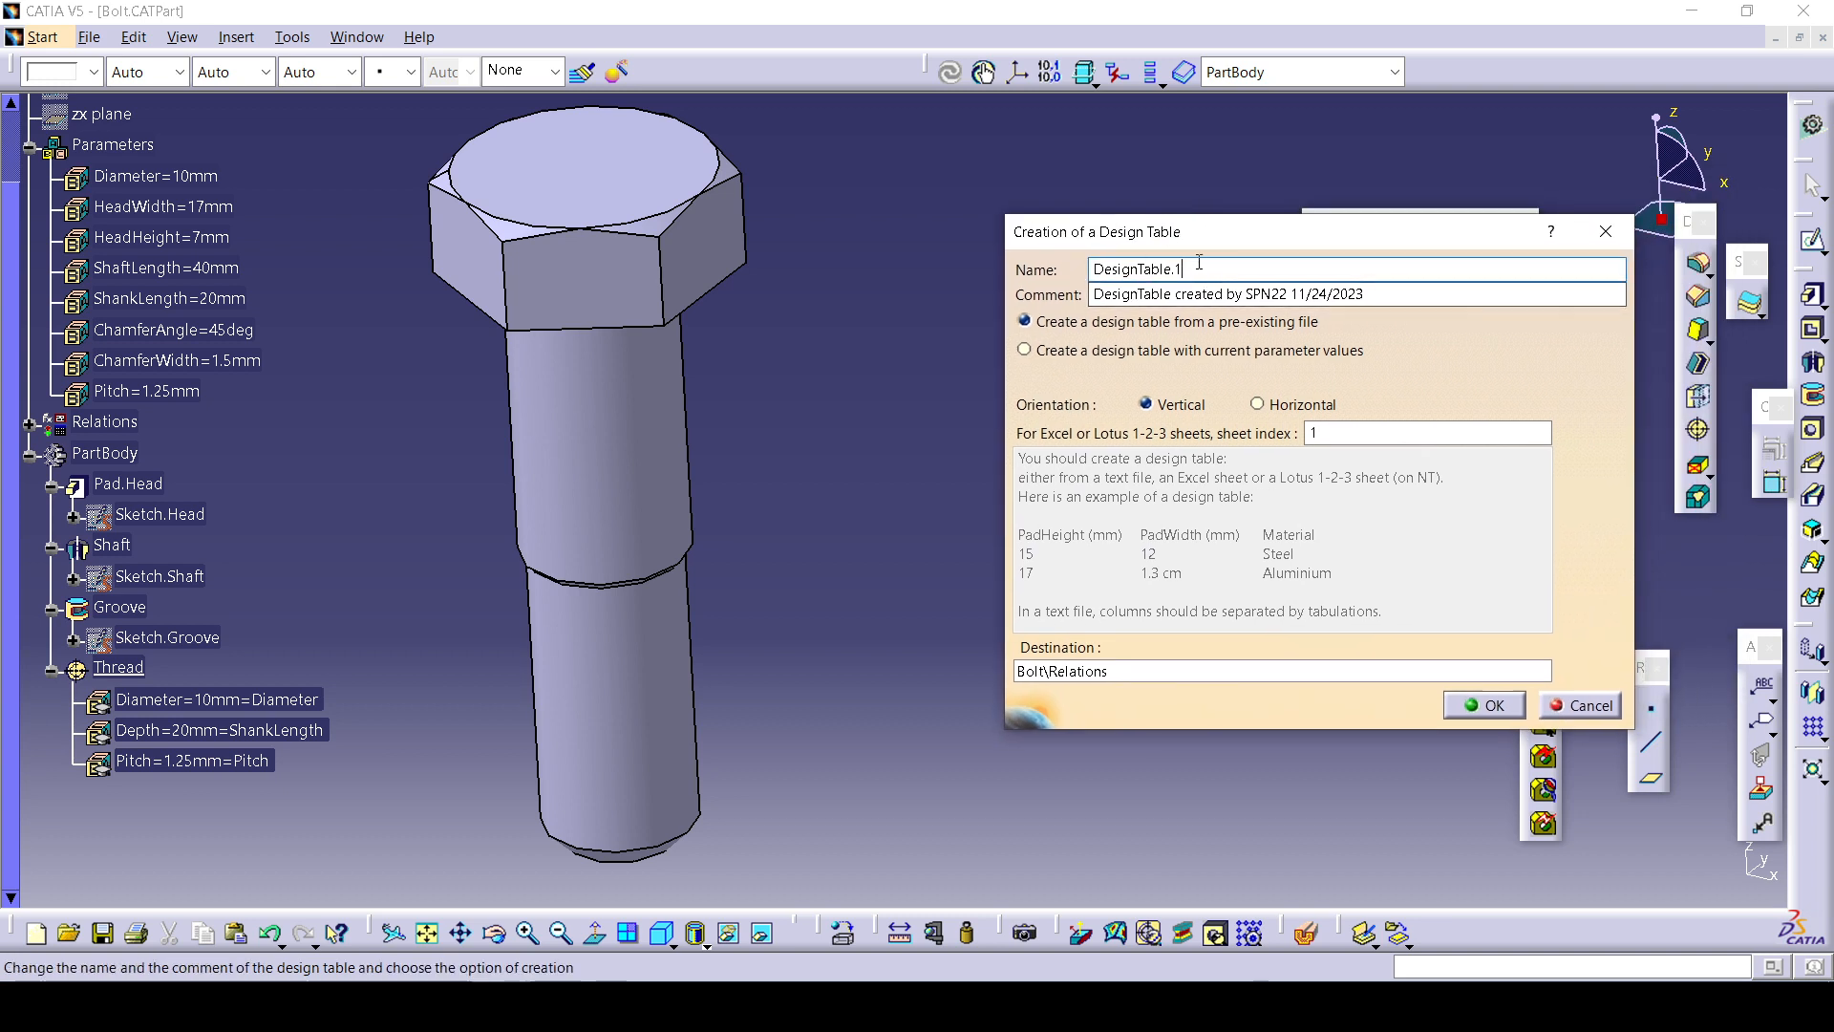
pyautogui.click(1050, 348)
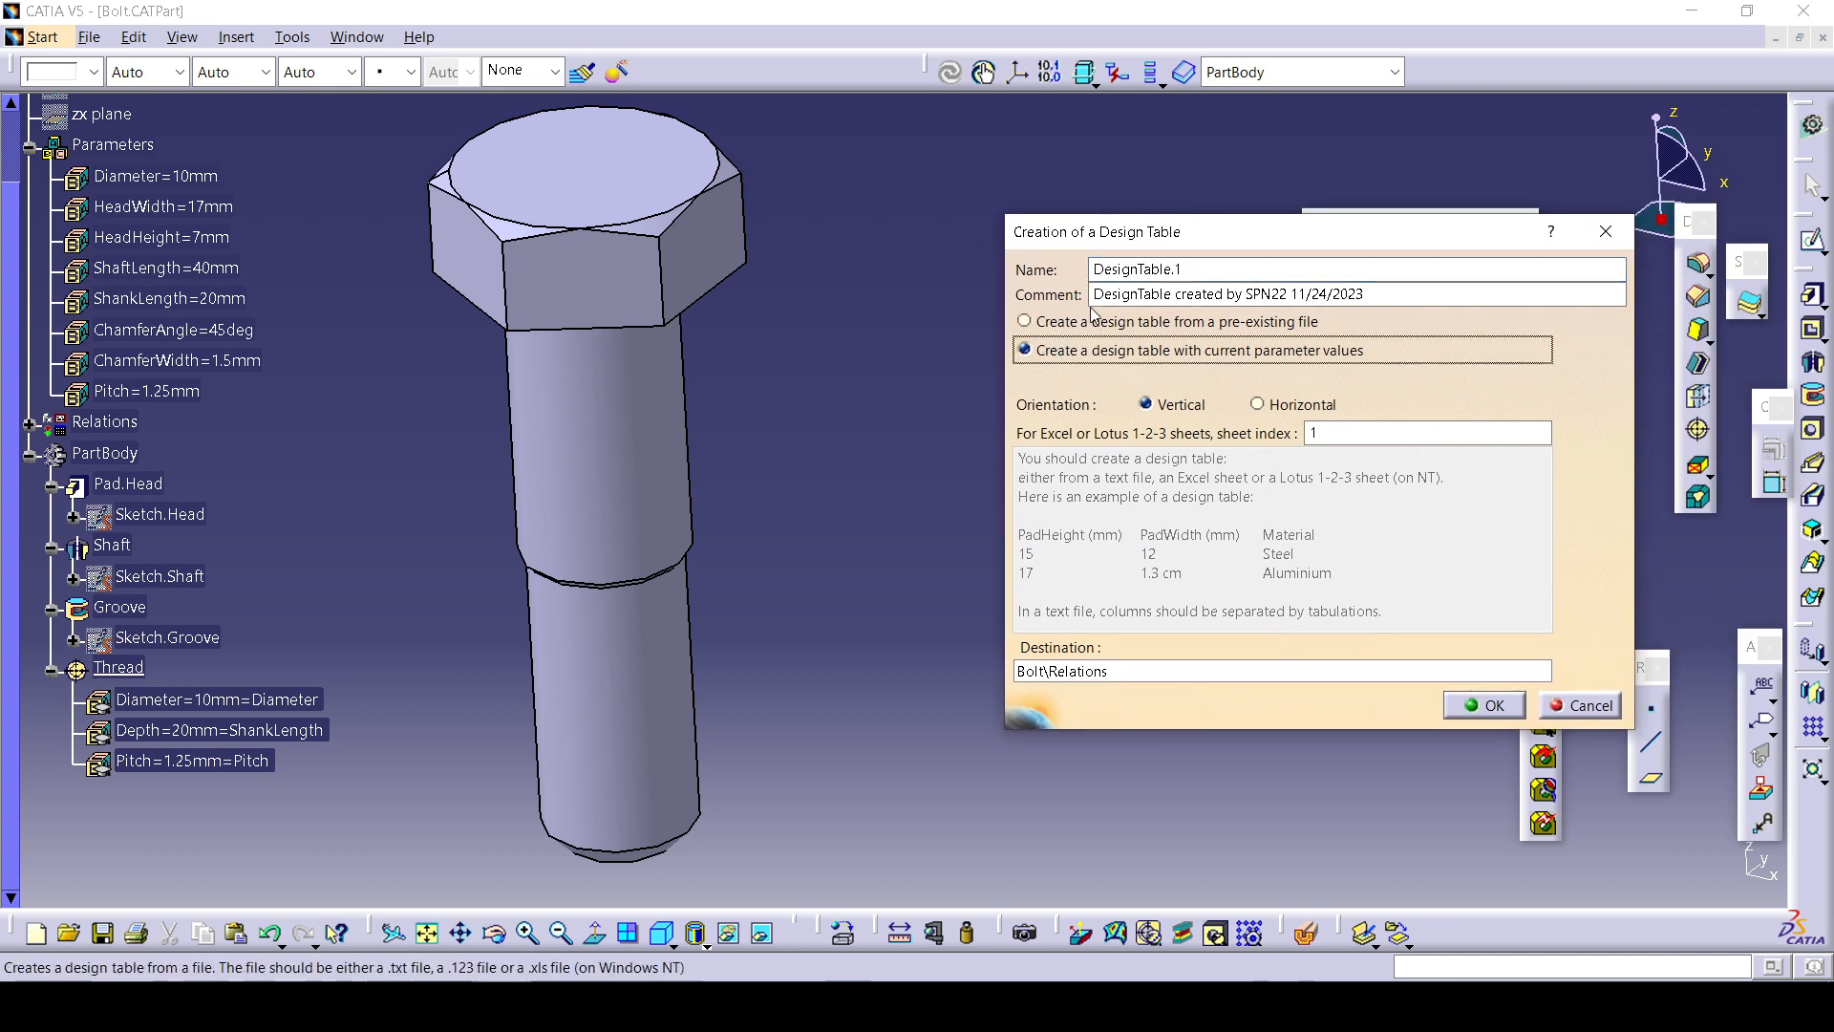
pyautogui.click(1070, 325)
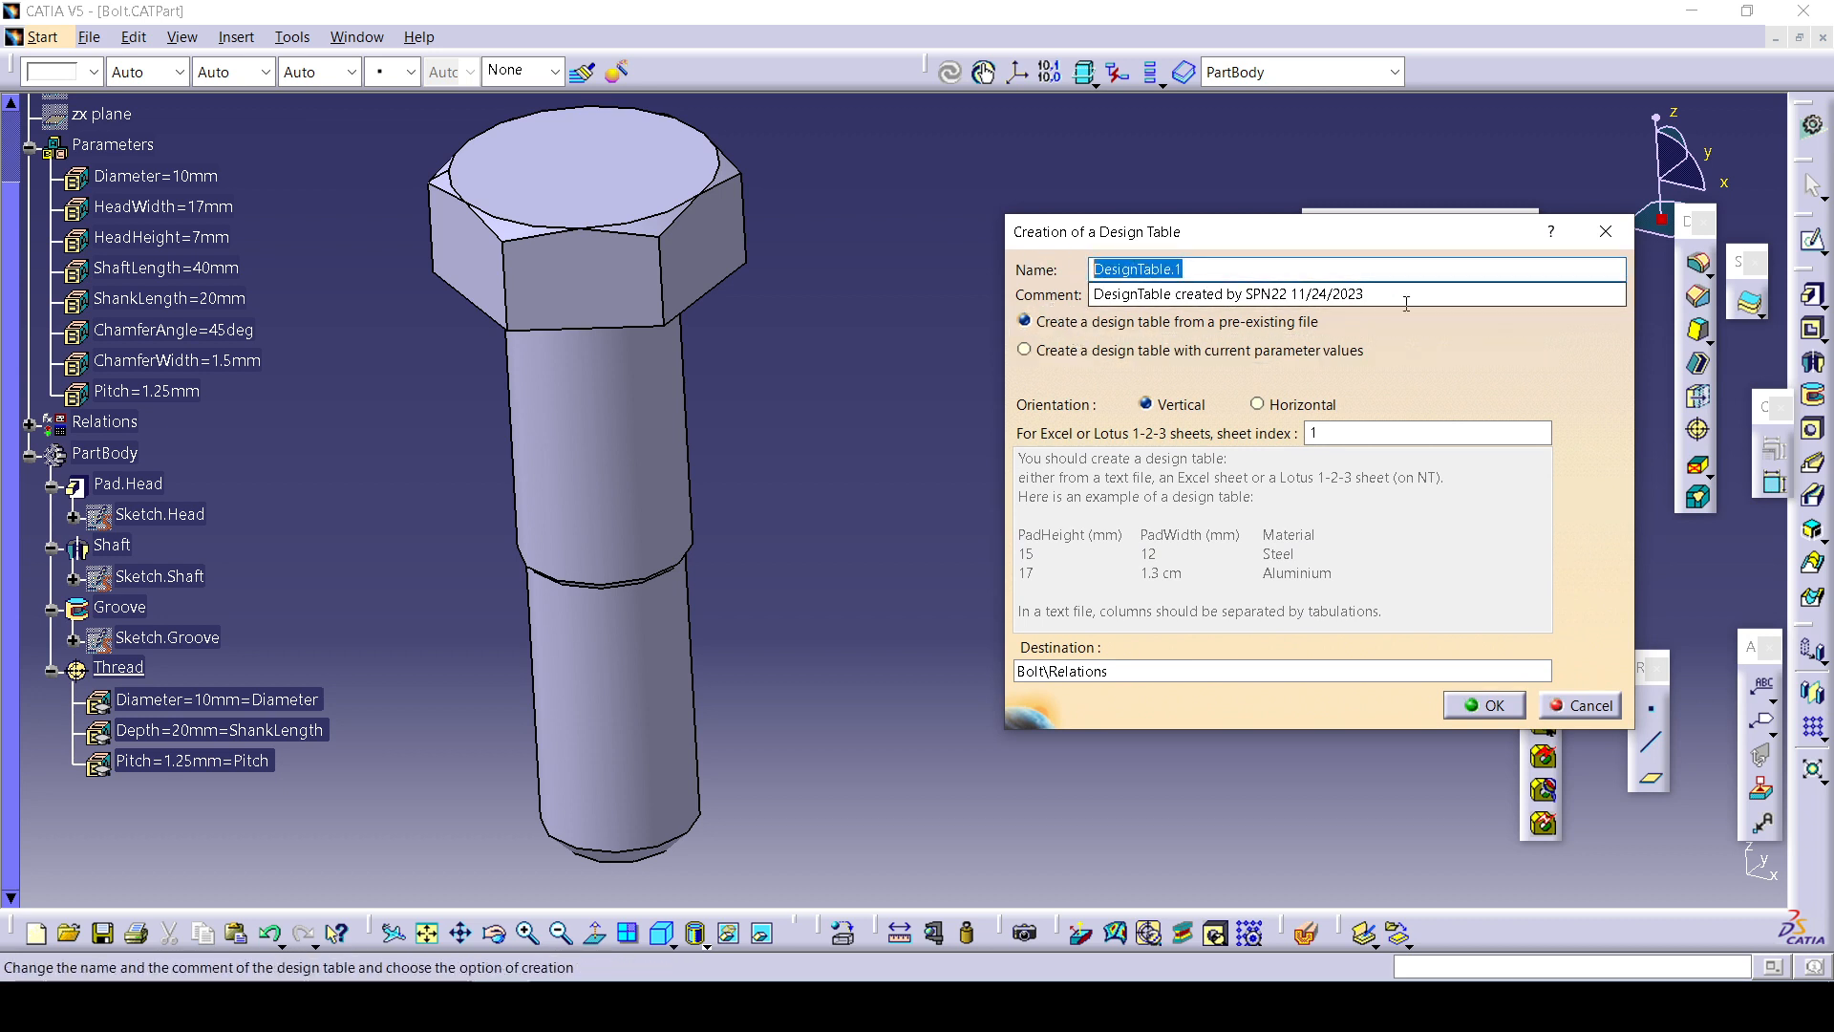
pyautogui.moveTo(1427, 297); pyautogui.dragTo(1091, 295)
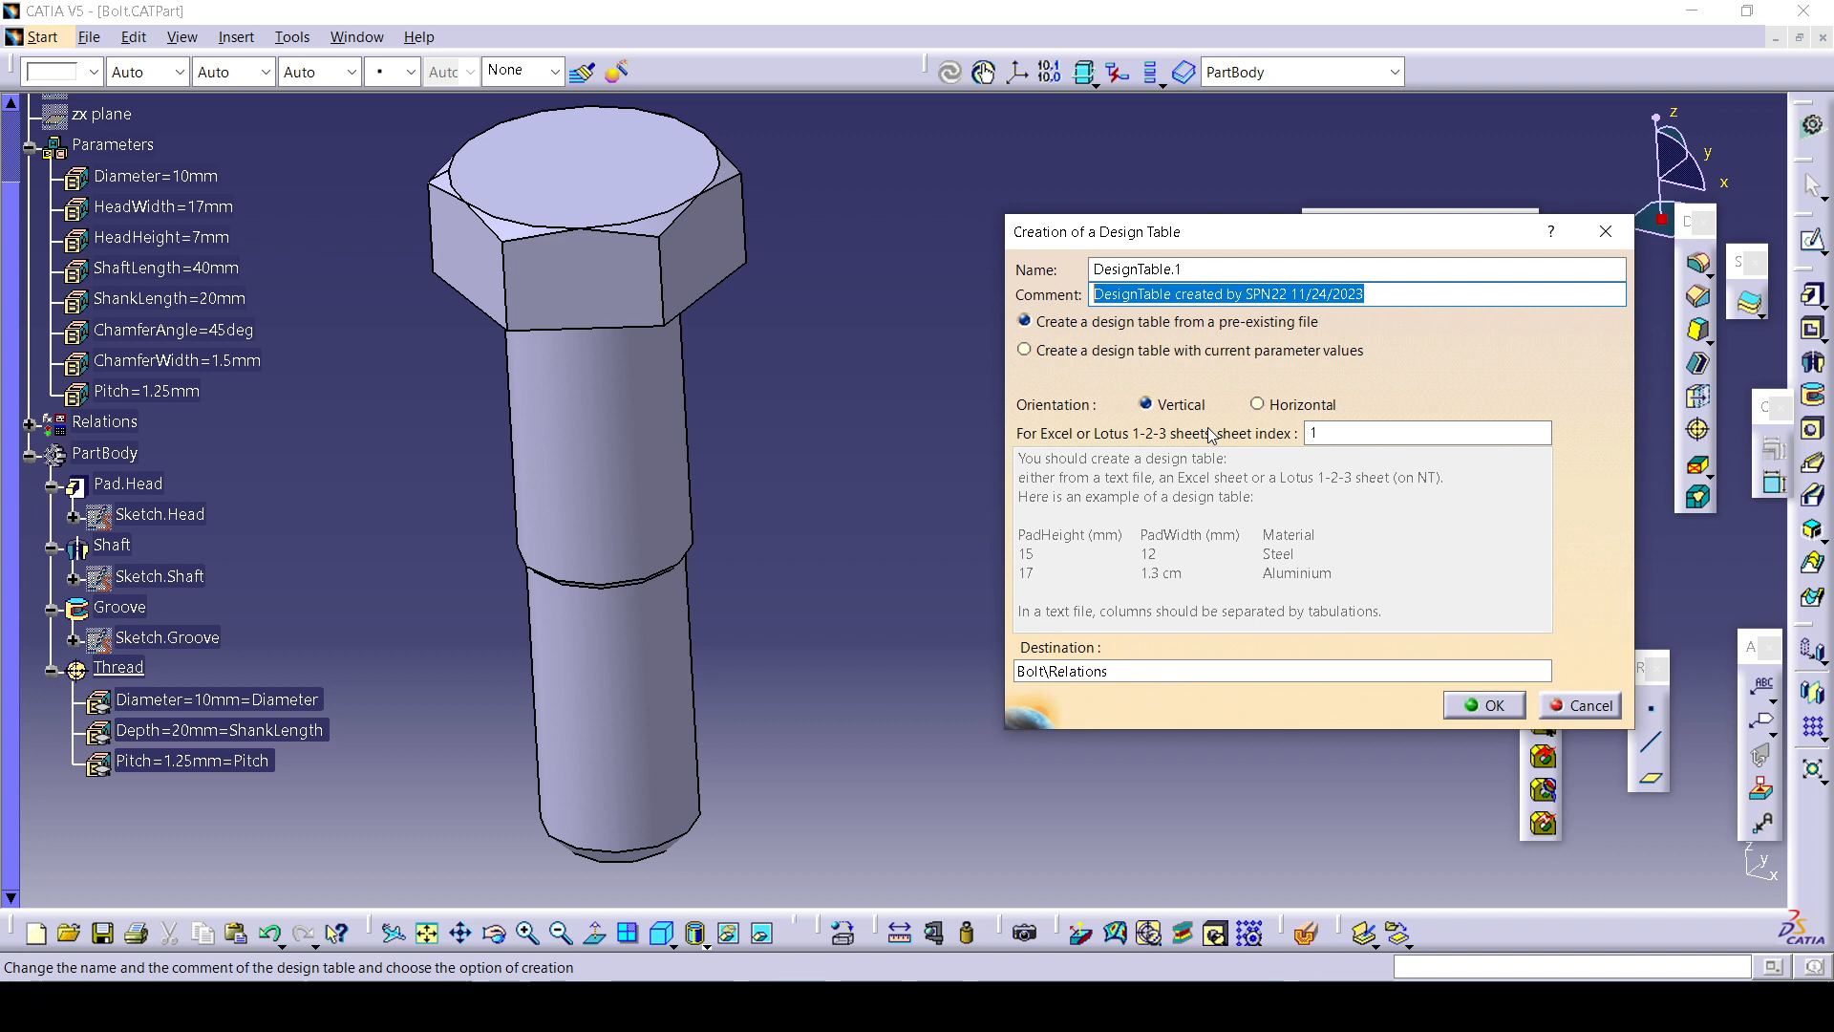
pyautogui.doubleClick(1116, 671)
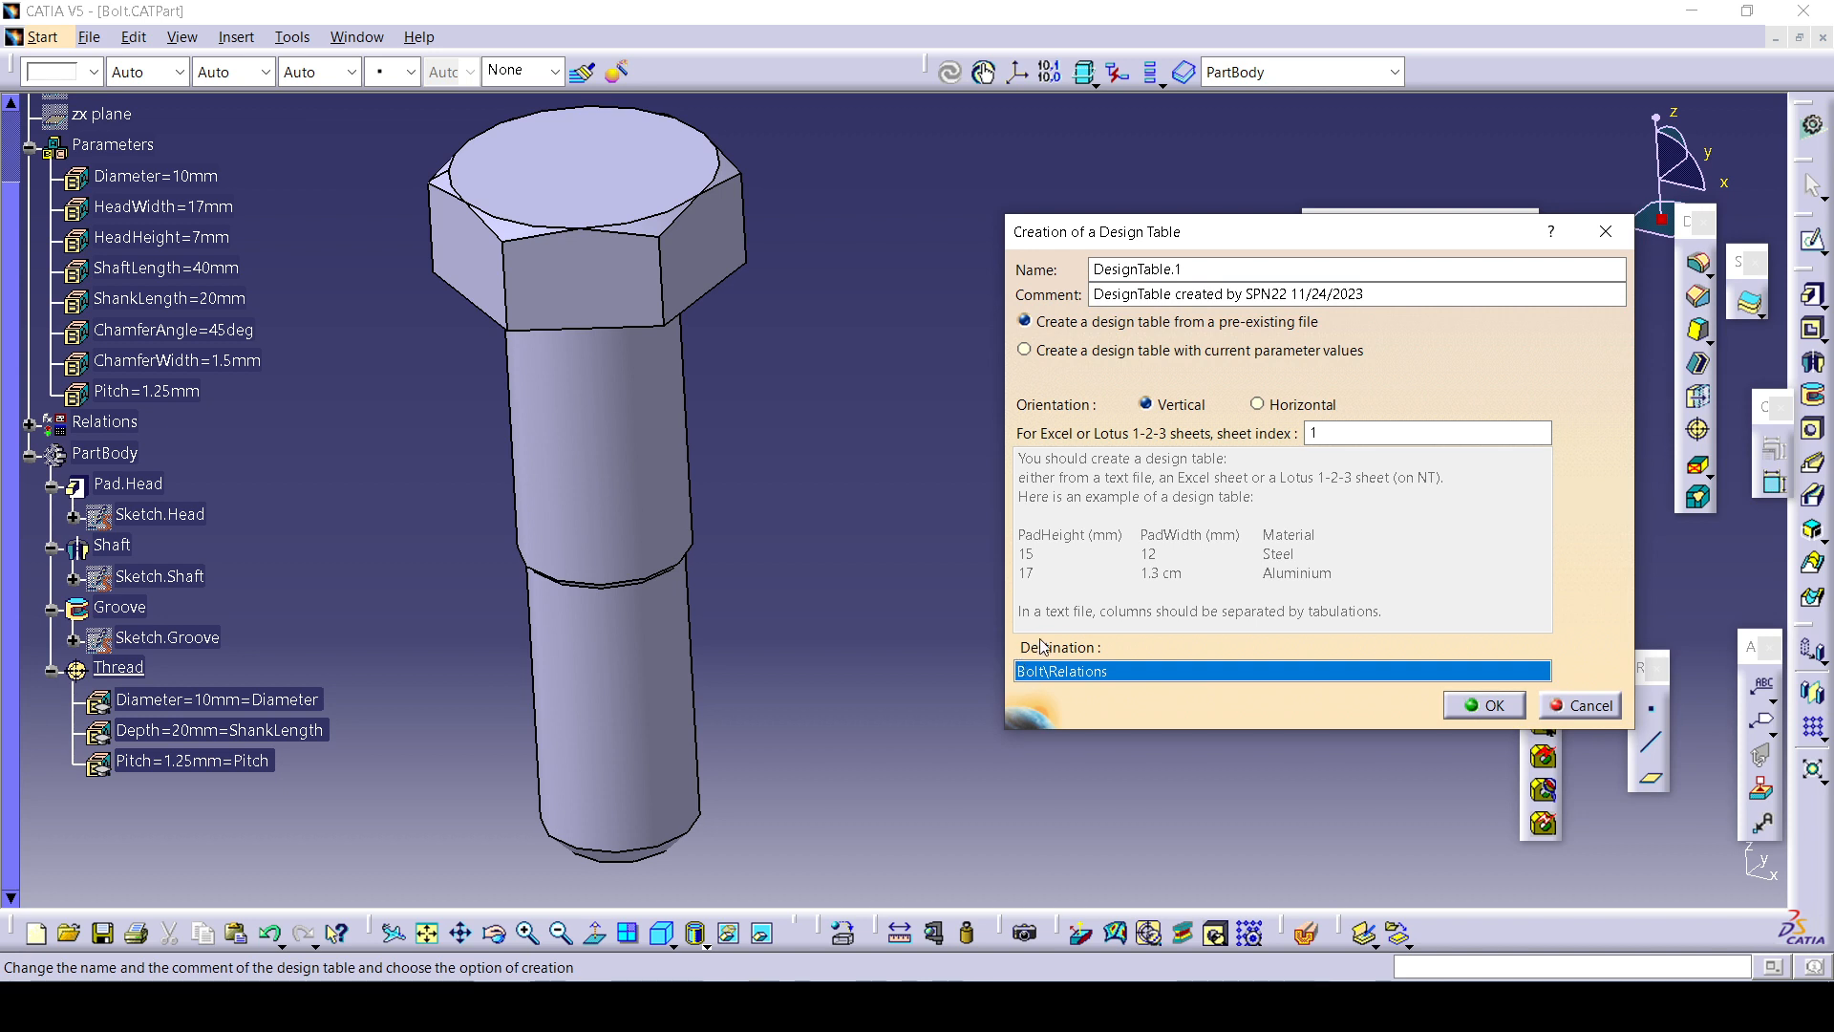
# Set the design table's destination to Bolt\Parameters and create it with current parameter values.
pyautogui.click(30, 424)
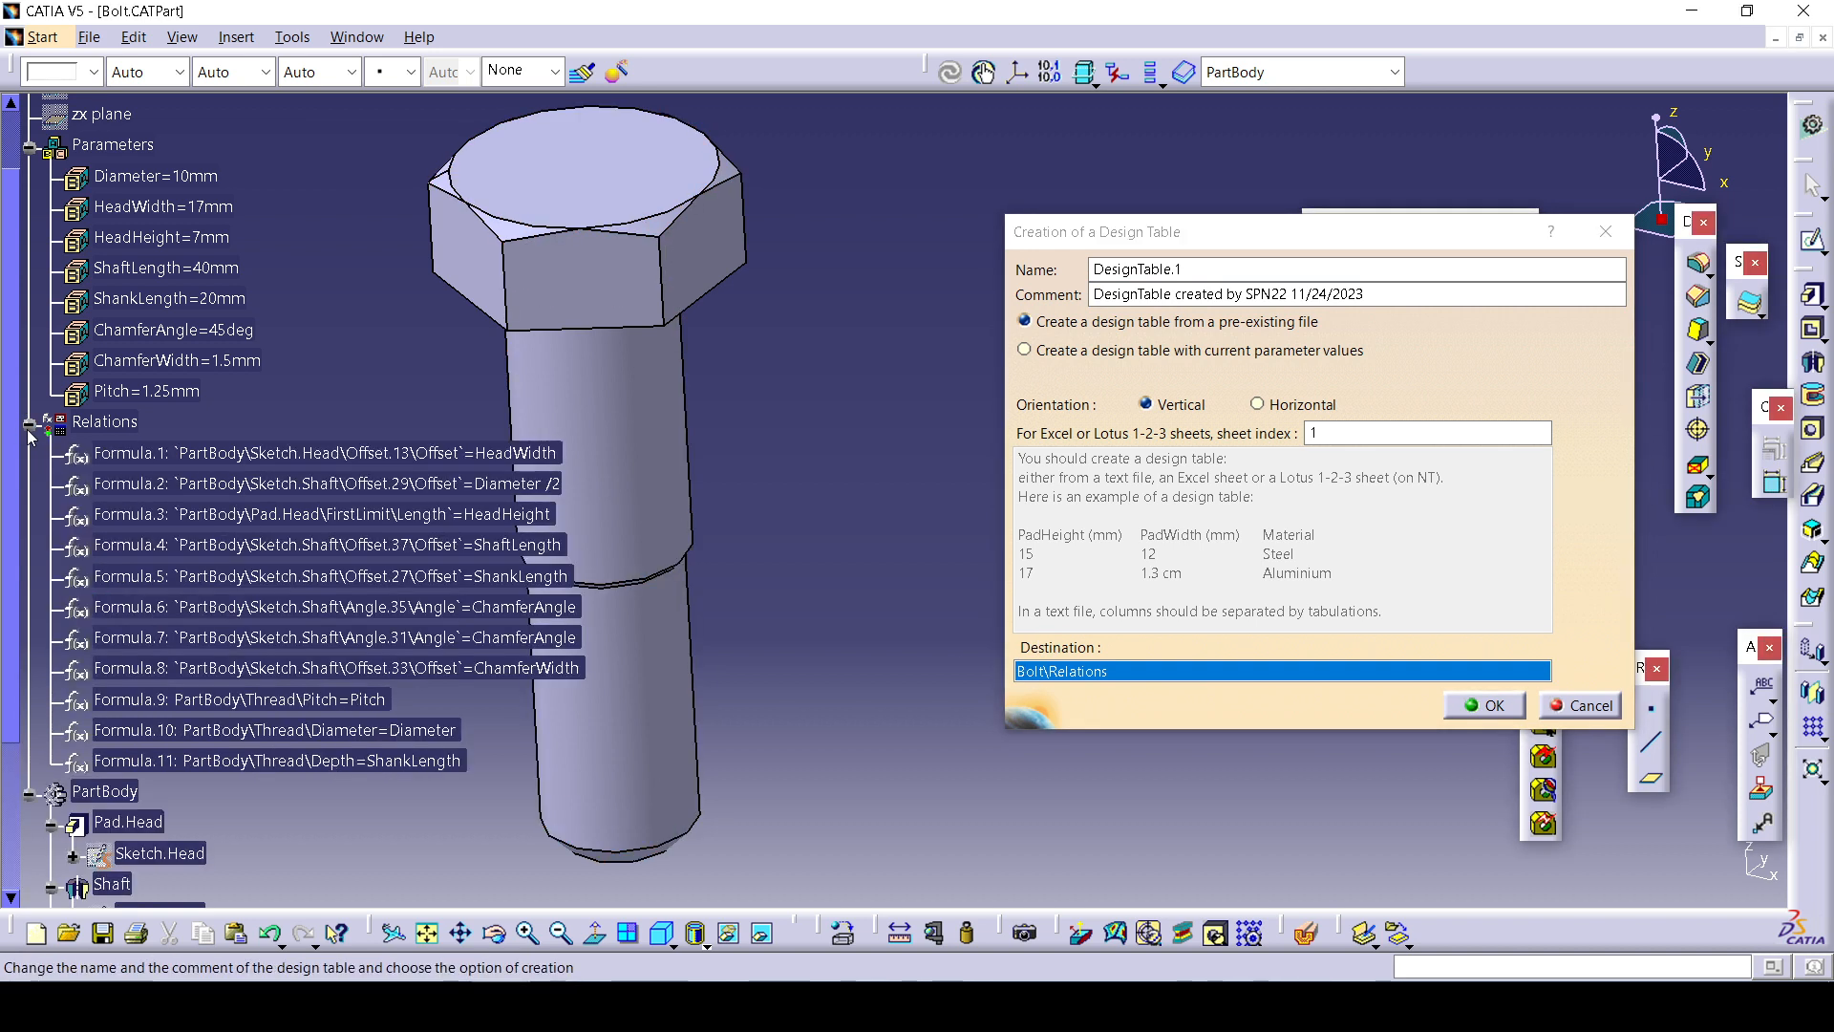
pyautogui.click(124, 153)
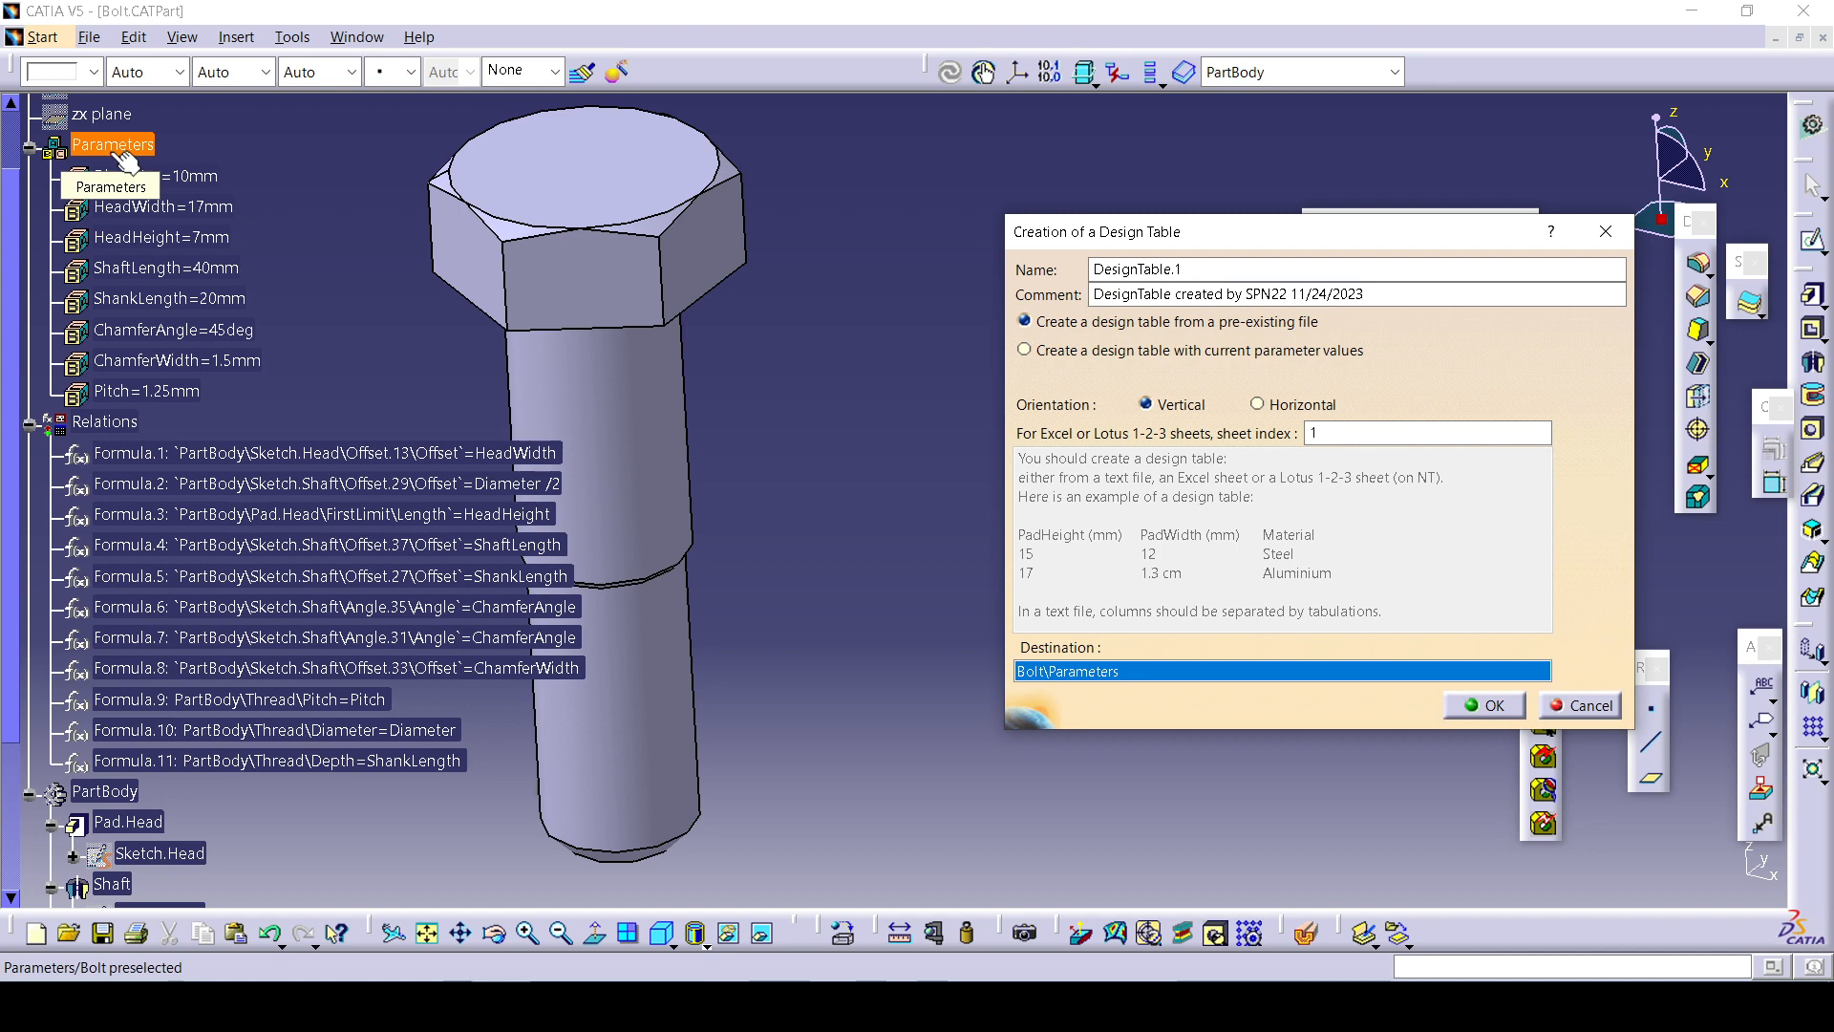
pyautogui.scroll(3, 96, 220)
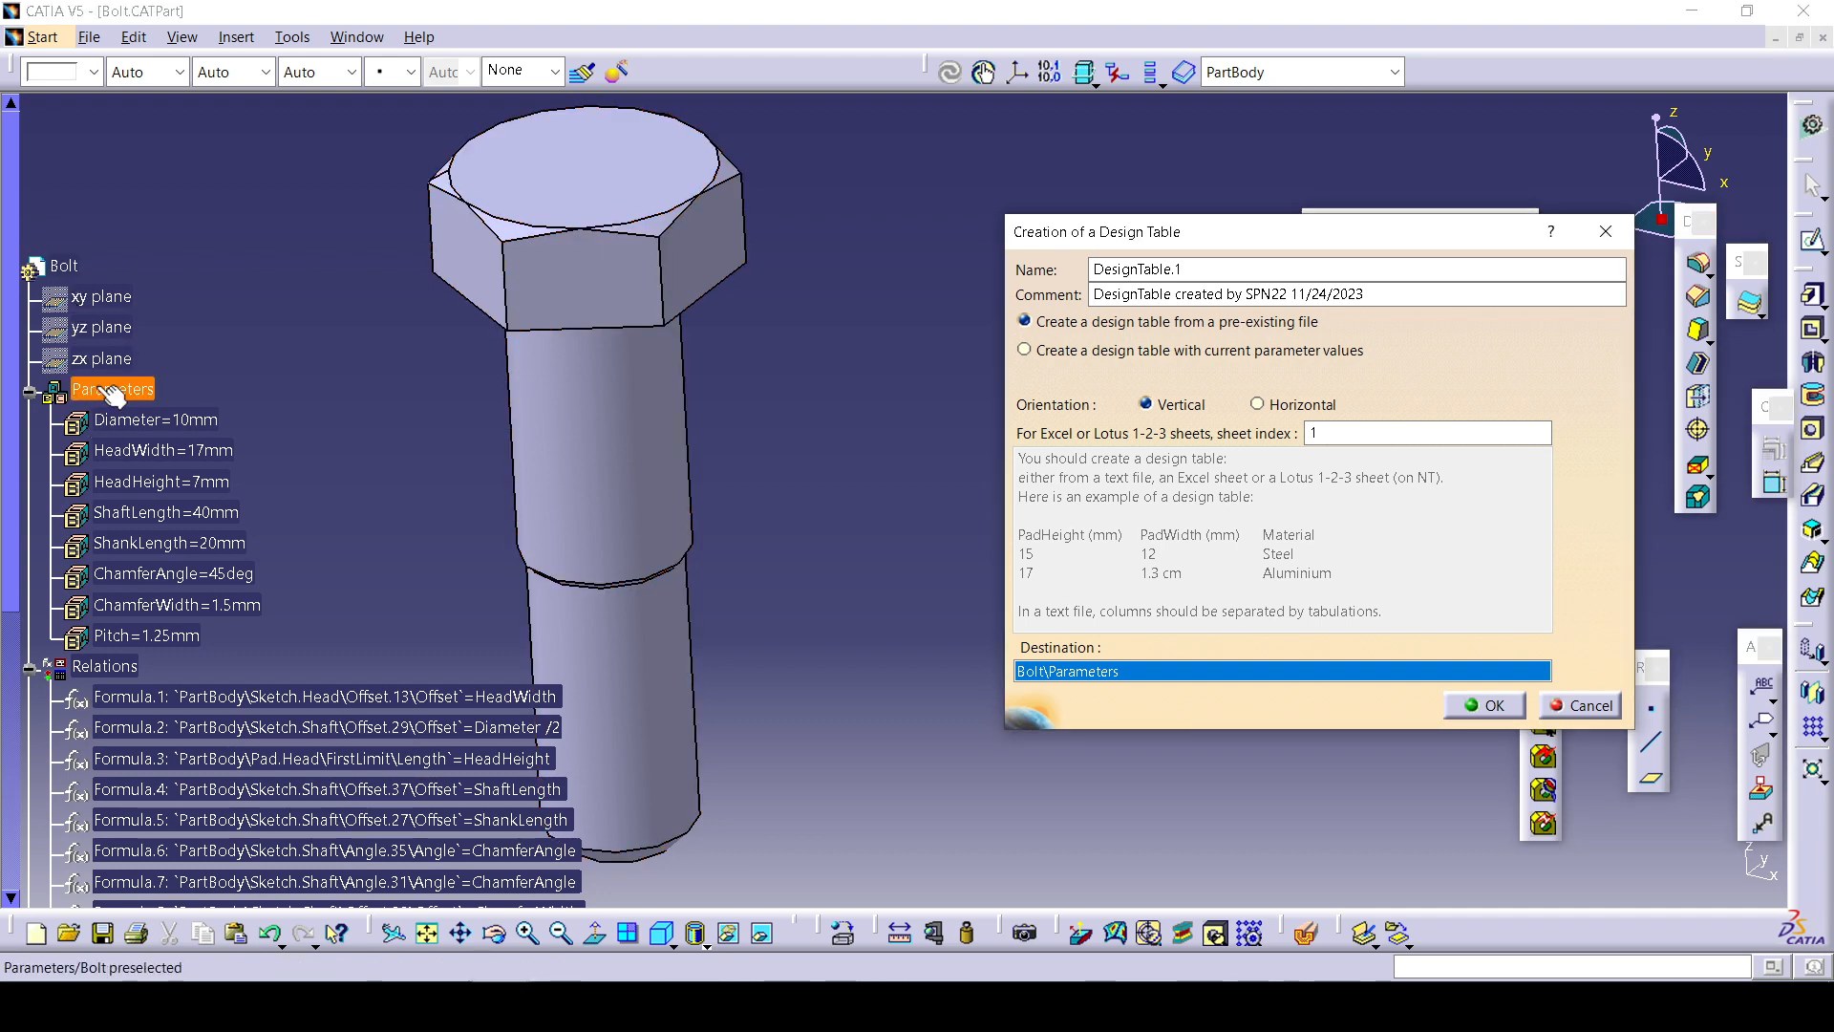
pyautogui.click(112, 665)
pyautogui.click(113, 388)
pyautogui.scroll(-6, 264, 495)
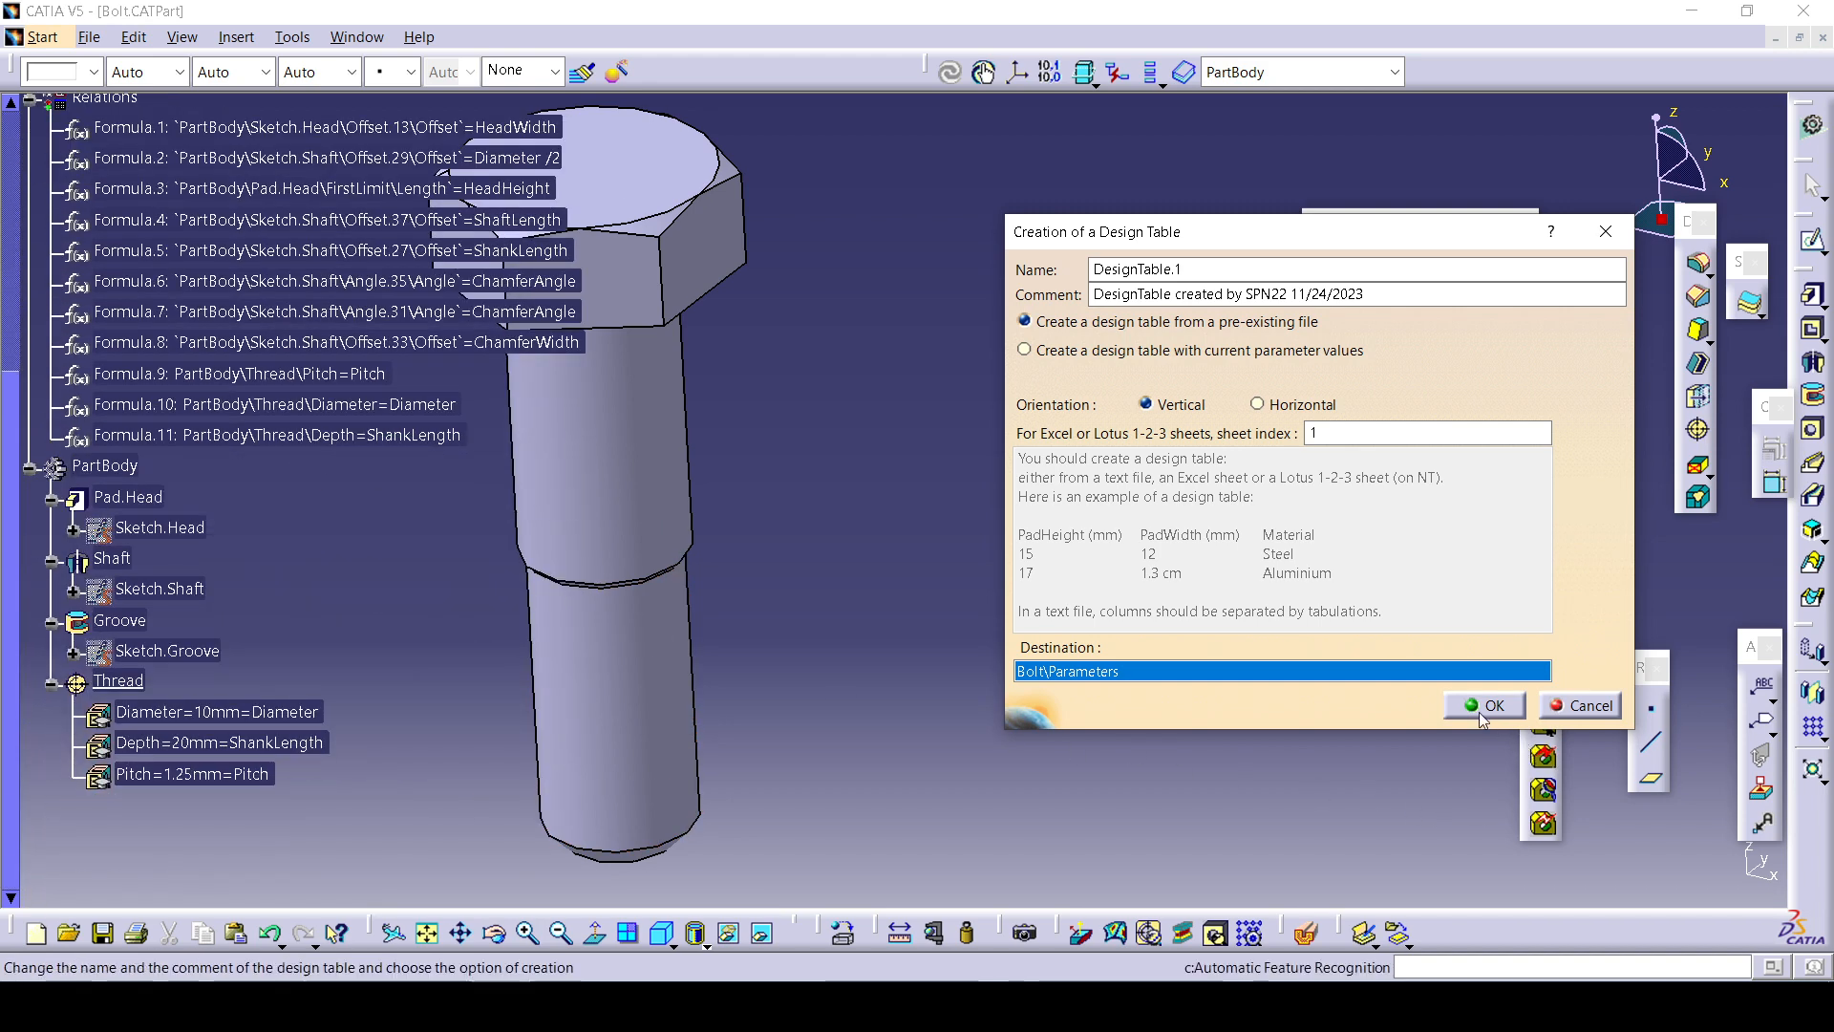
pyautogui.click(1079, 351)
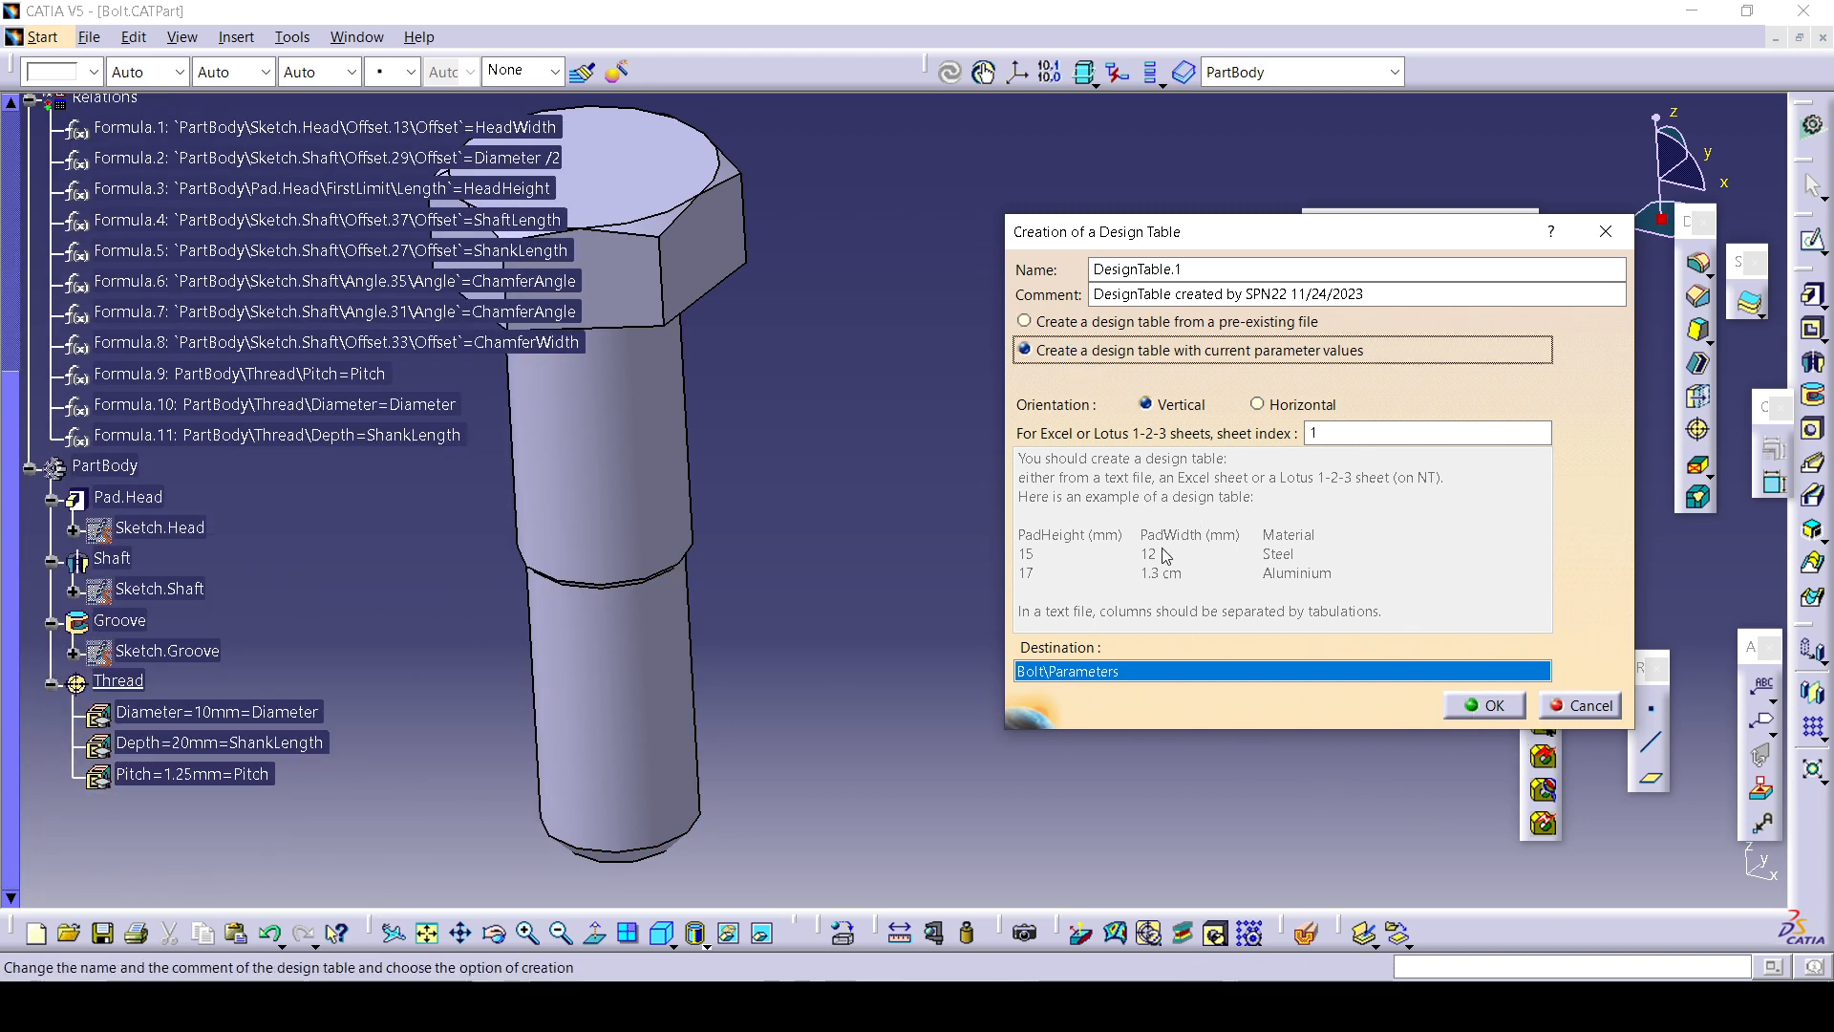
pyautogui.click(1484, 705)
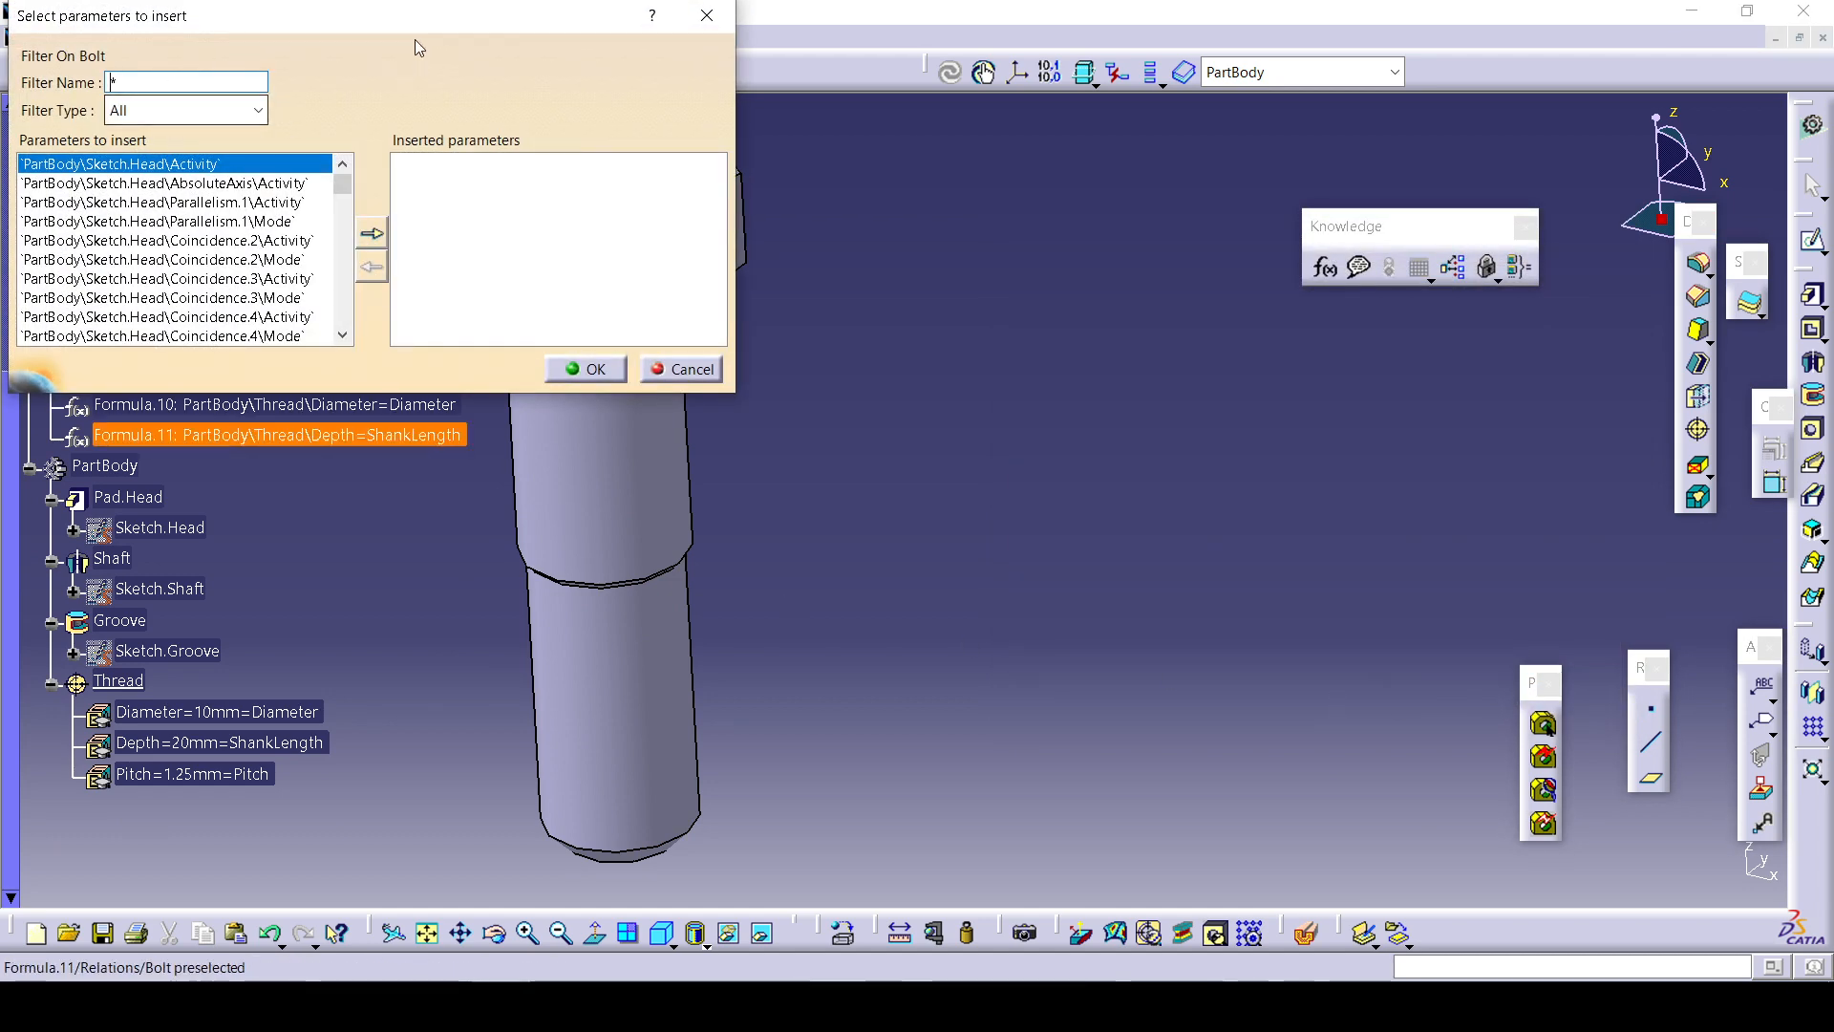
# Try to filter the insertable parameters by the name User and clear that filter.
pyautogui.moveTo(383, 16); pyautogui.dragTo(1506, 206)
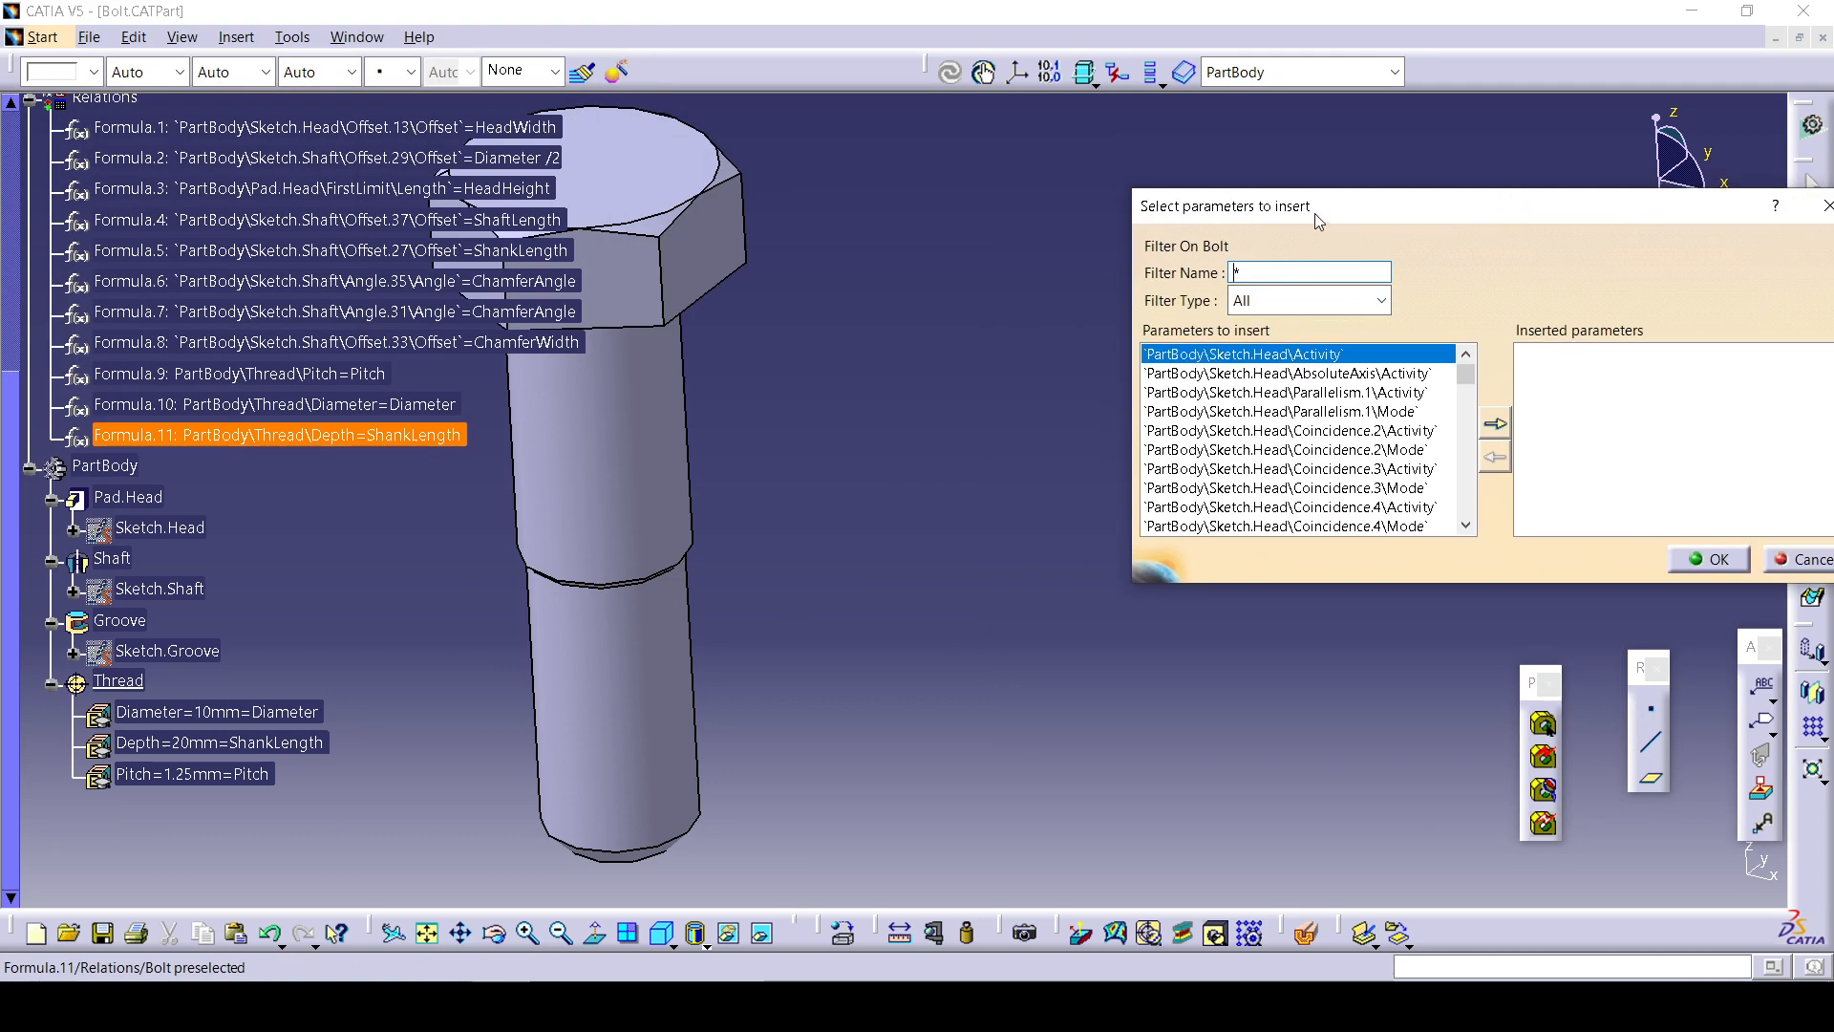
pyautogui.moveTo(1318, 221); pyautogui.dragTo(1169, 198)
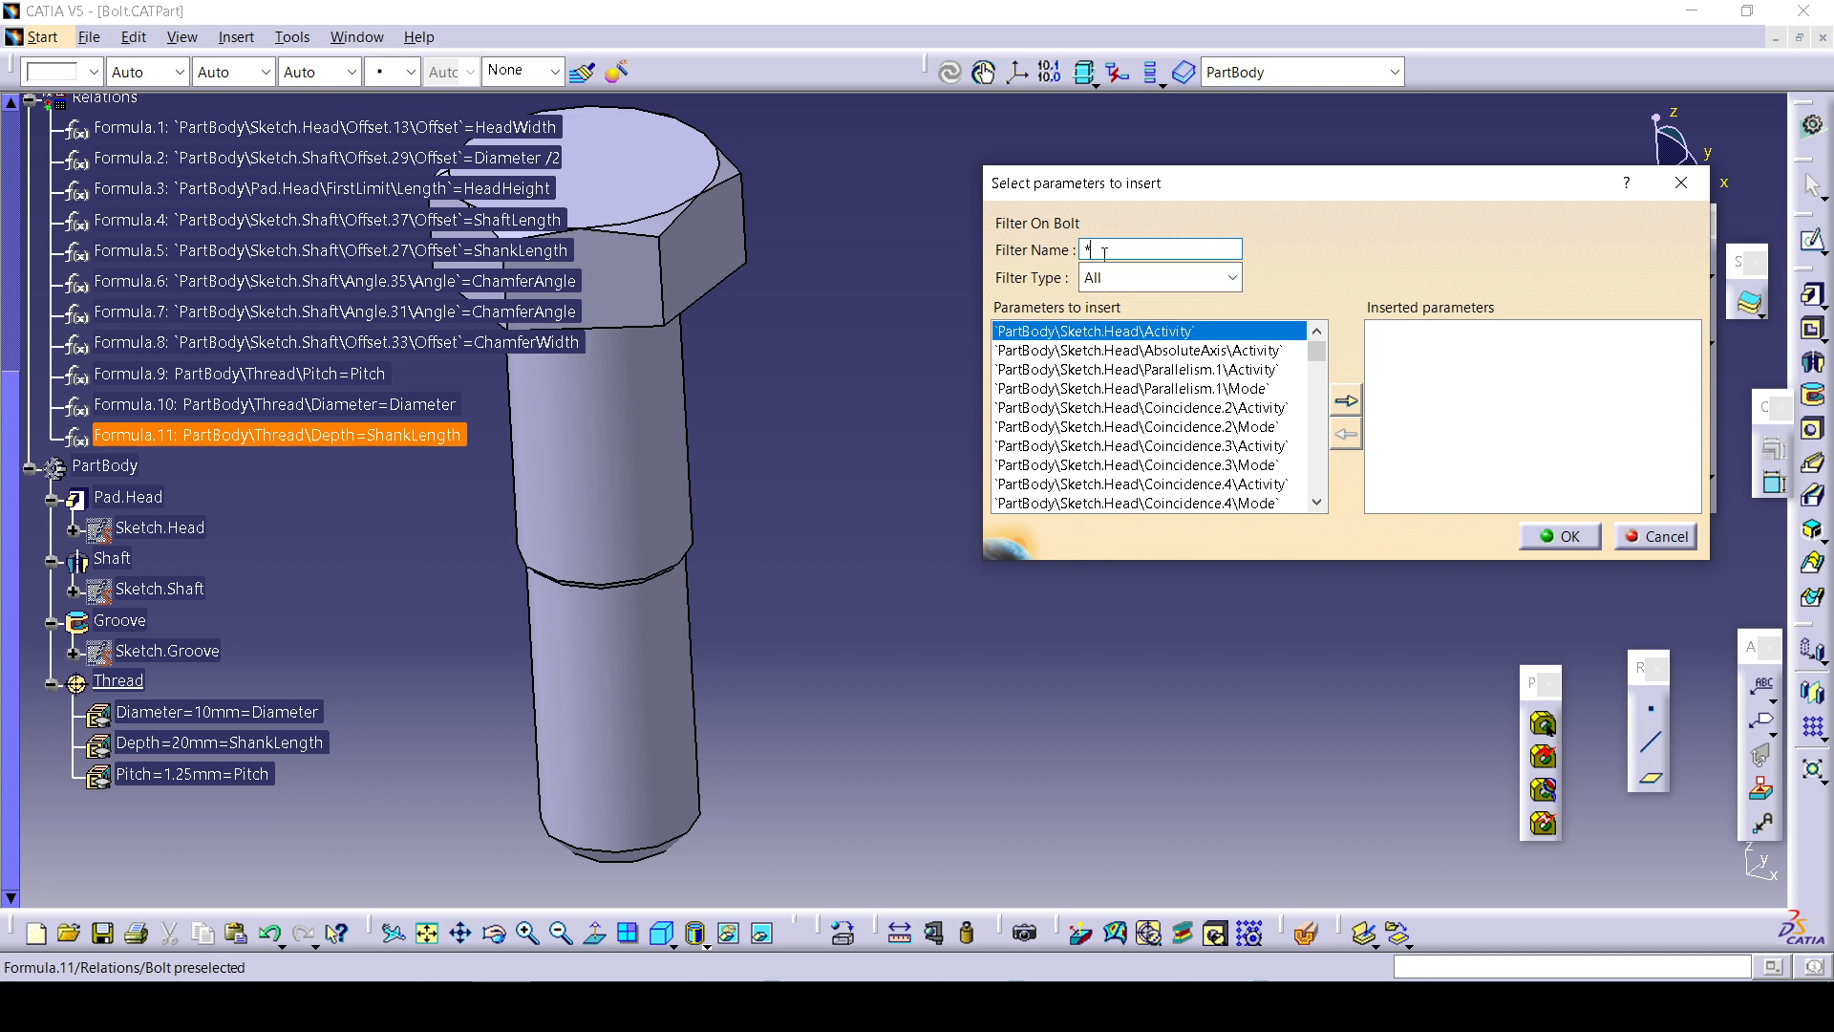
pyautogui.write('User')
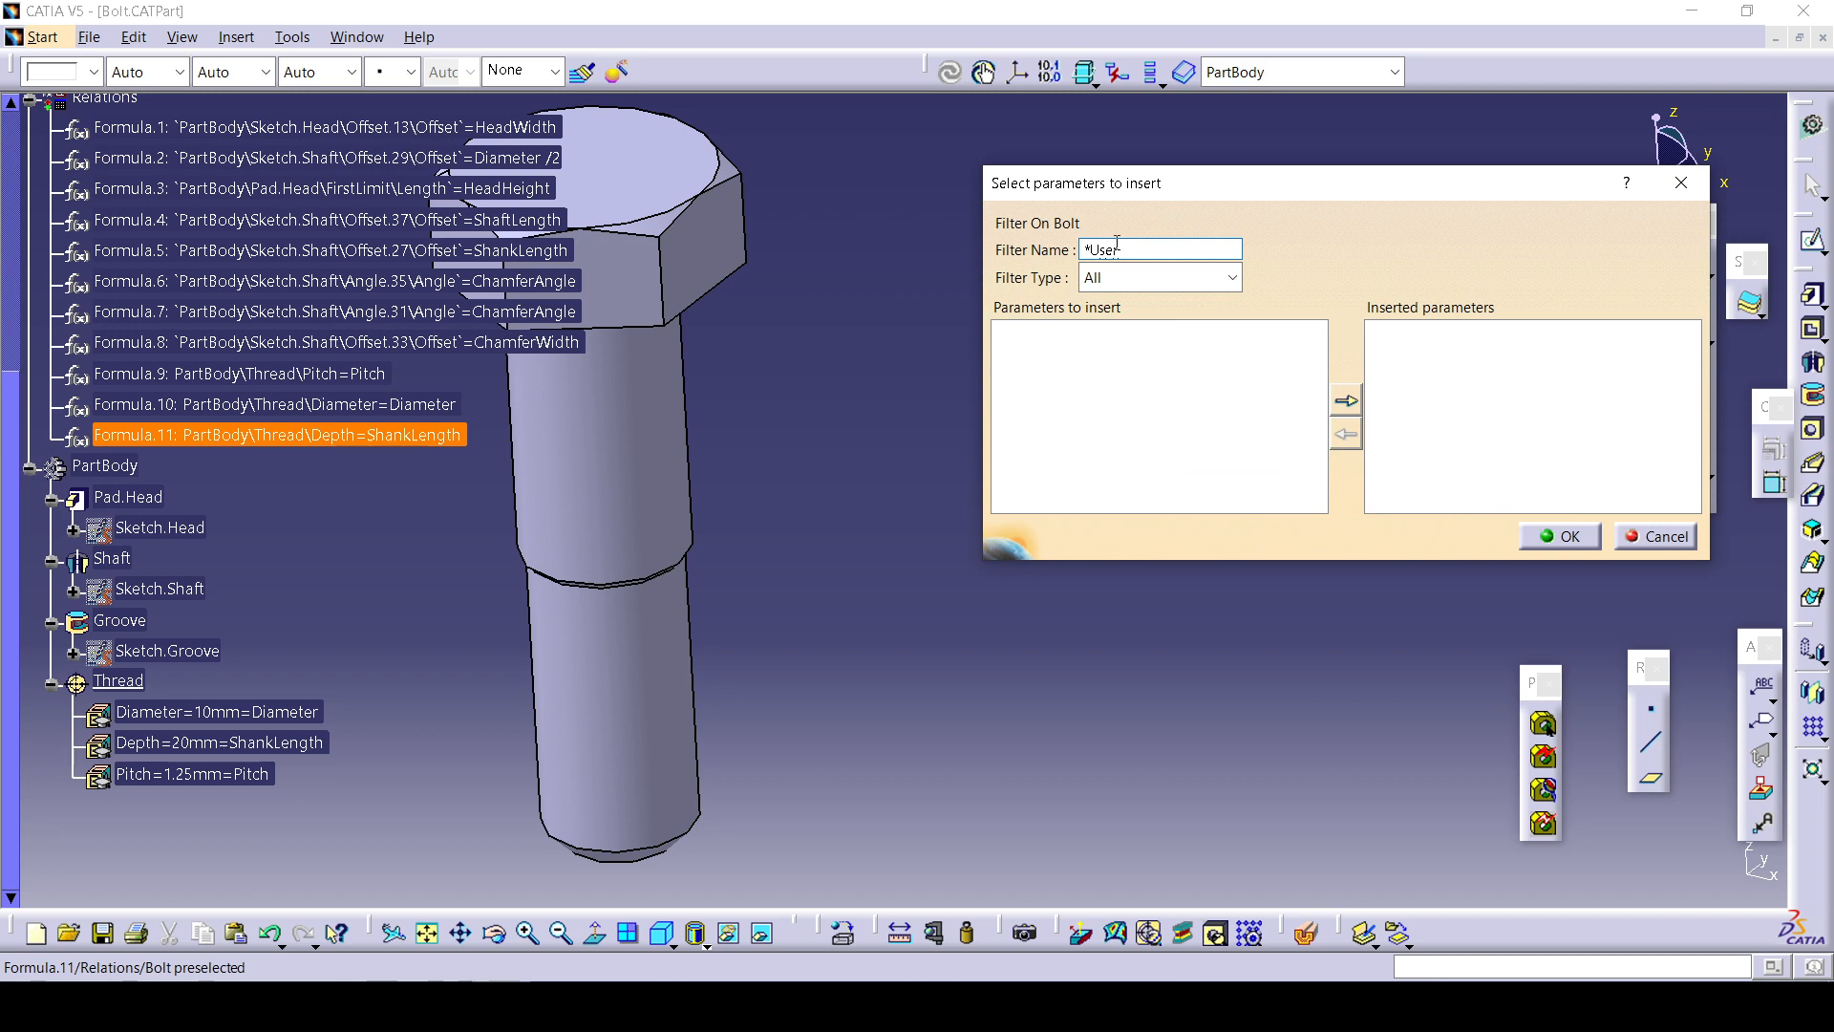
pyautogui.press('BackSpace')
pyautogui.press('BackSpace')
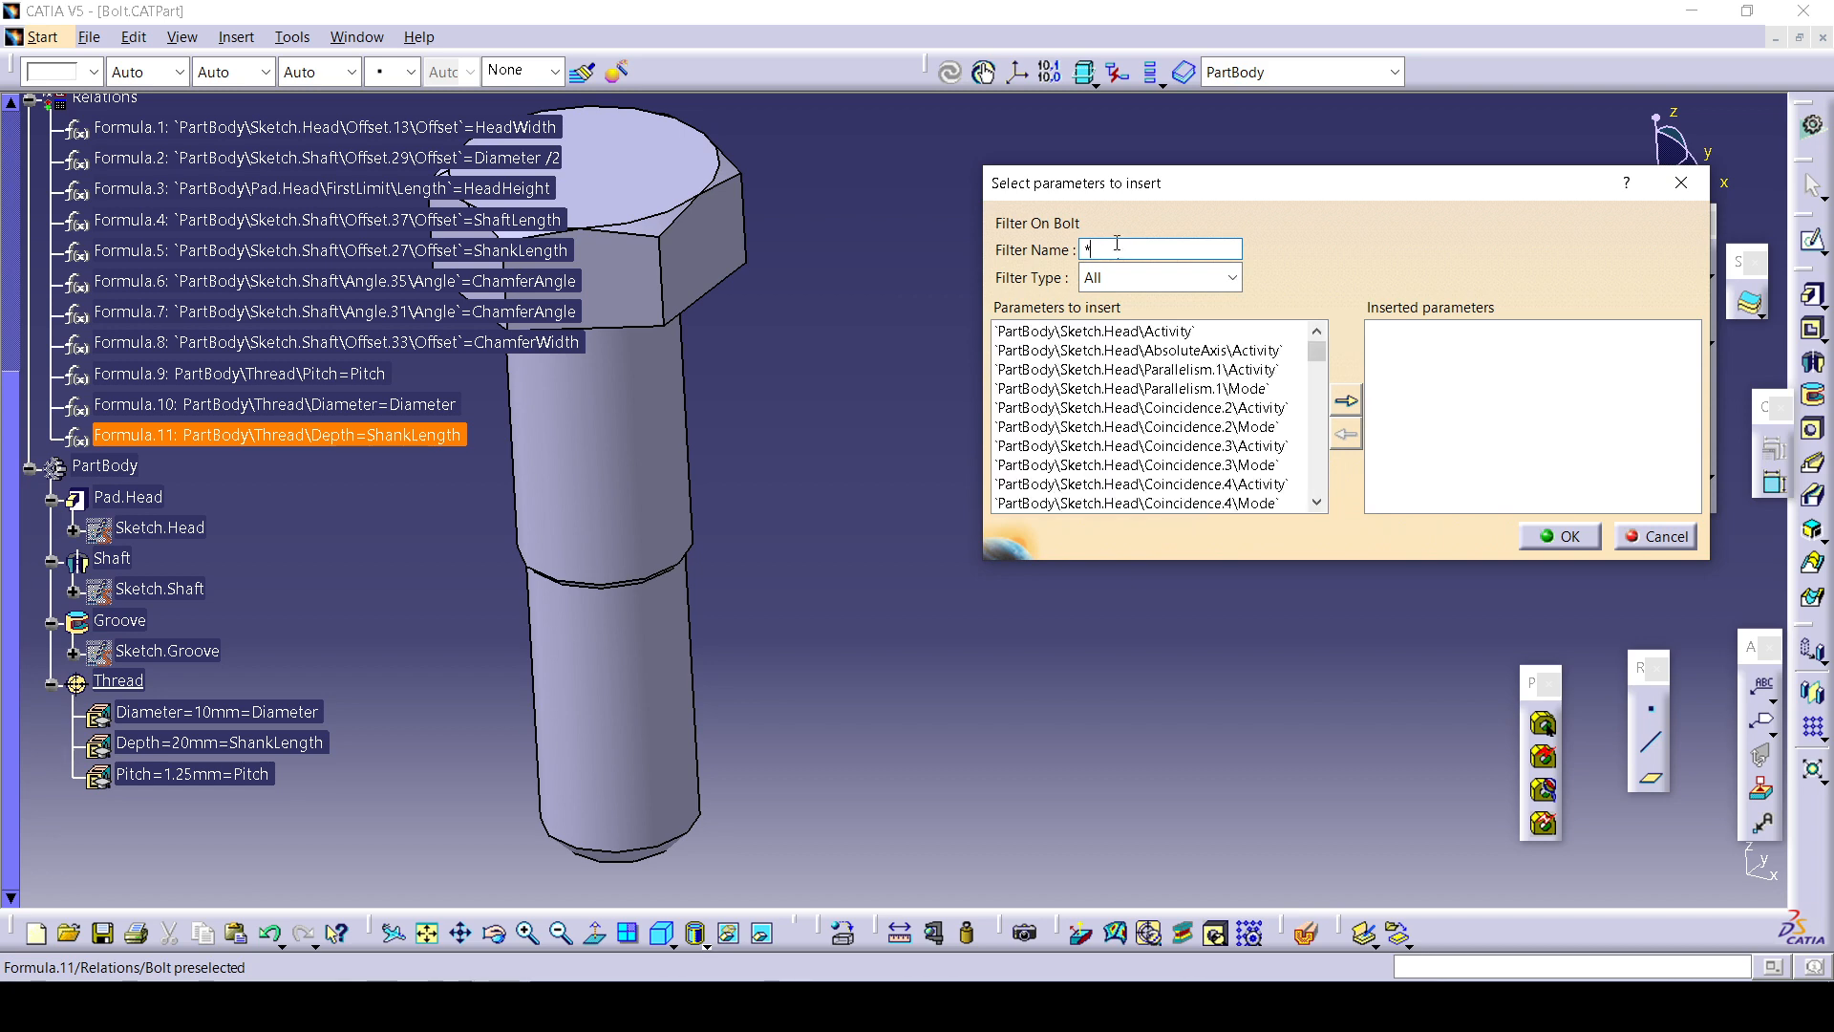
pyautogui.write('use')
pyautogui.press('BackSpace')
pyautogui.press('BackSpace')
pyautogui.press('BackSpace')
# Filter the list to renamed parameters and insert all of them, from Diameter to Pitch, into the design table.
pyautogui.click(1098, 290)
pyautogui.click(1149, 328)
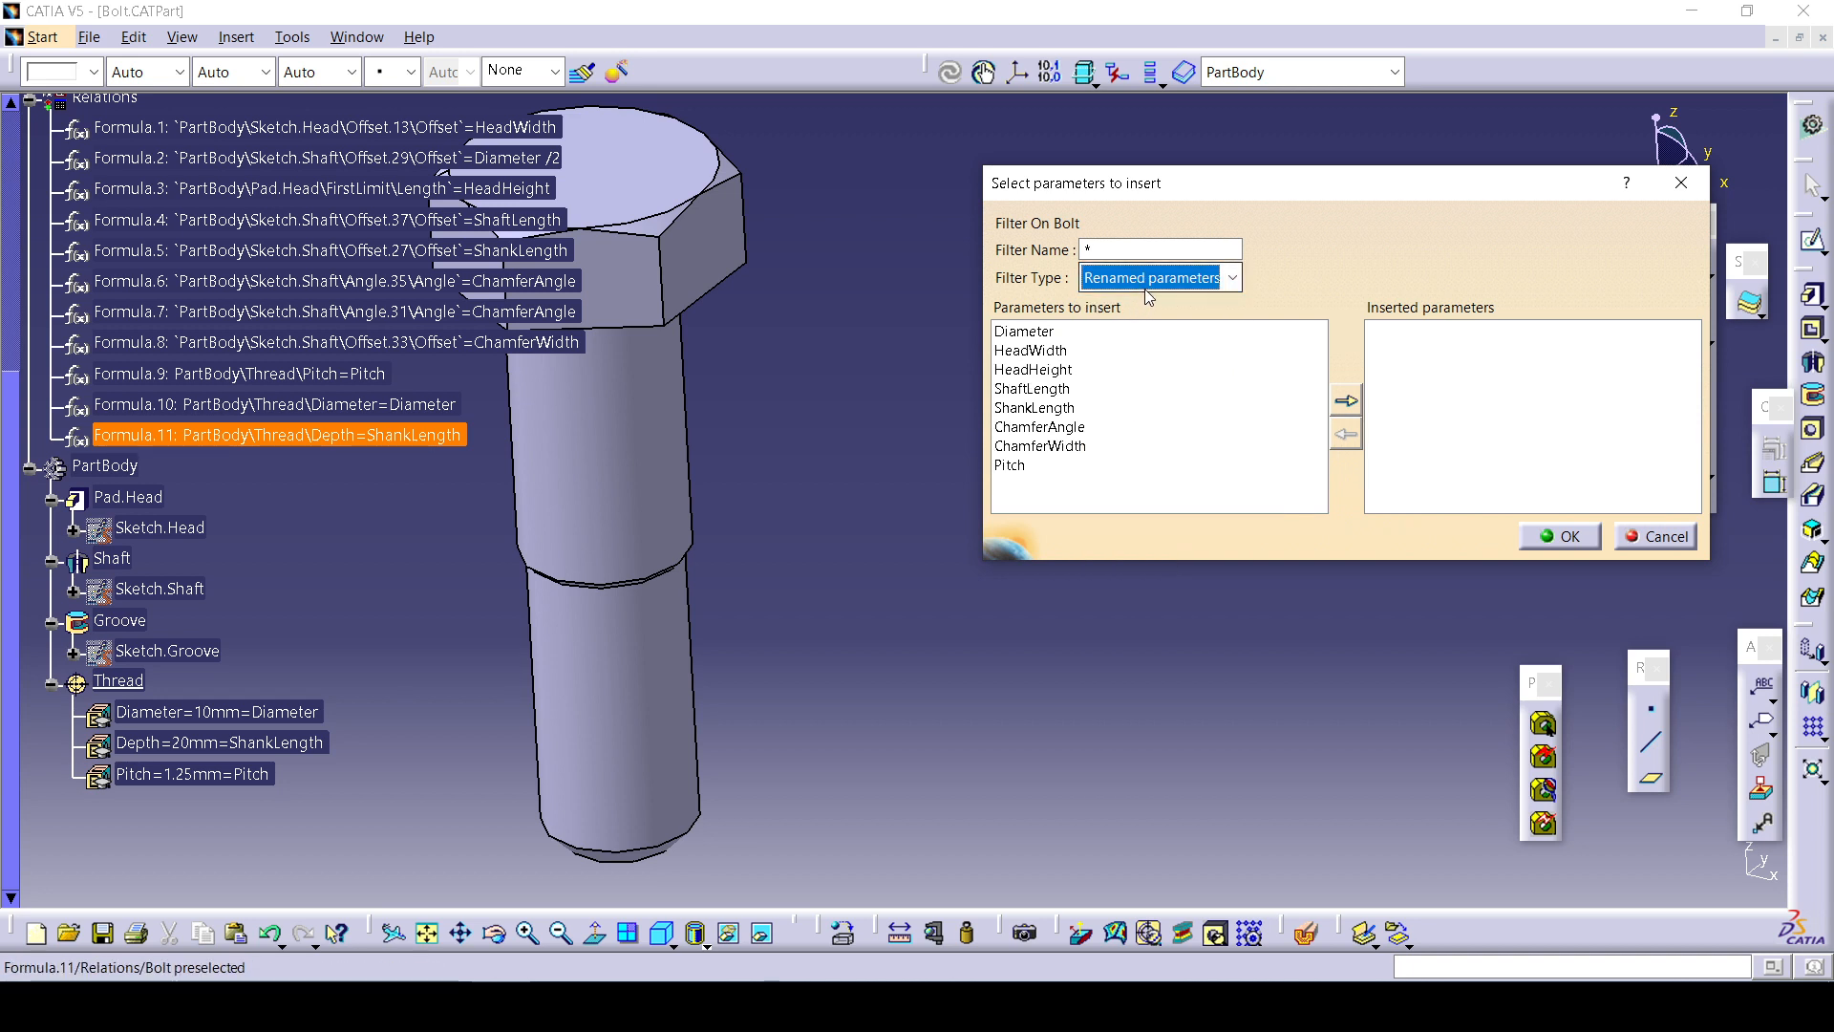
pyautogui.click(1039, 333)
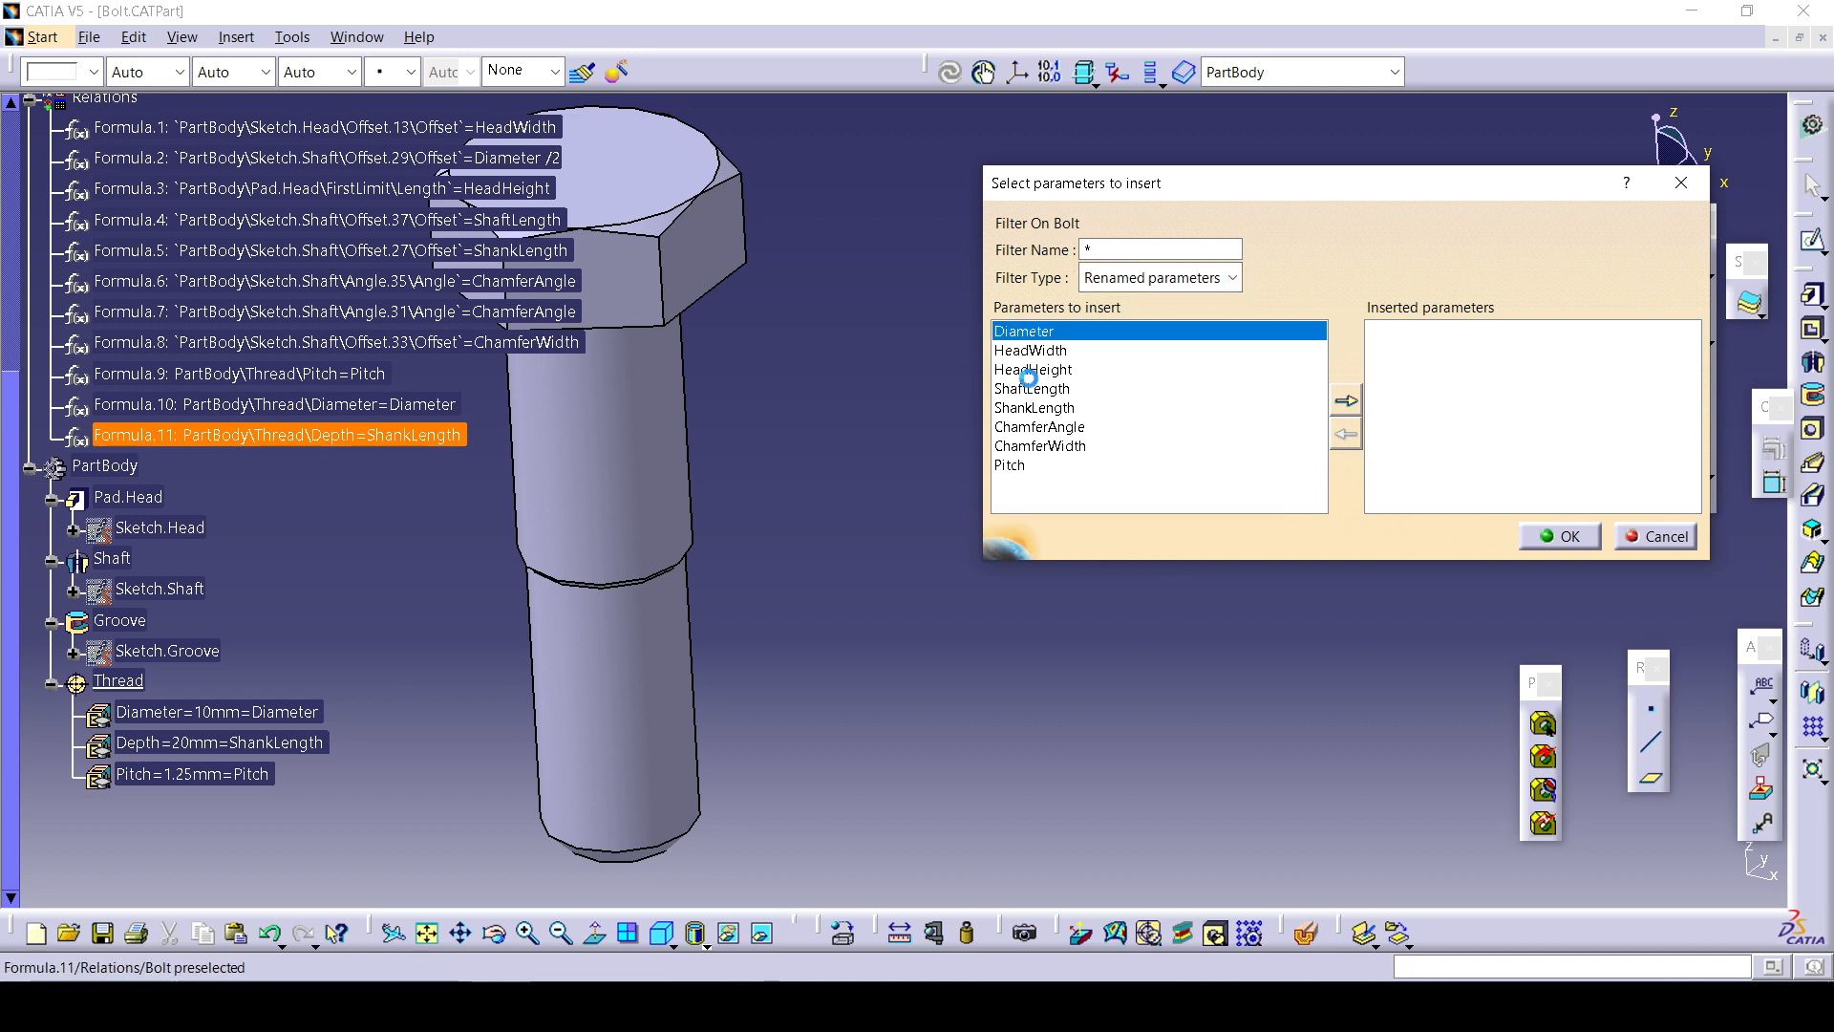
pyautogui.keyDown('shift'); pyautogui.click(1042, 466); pyautogui.keyUp('shift')
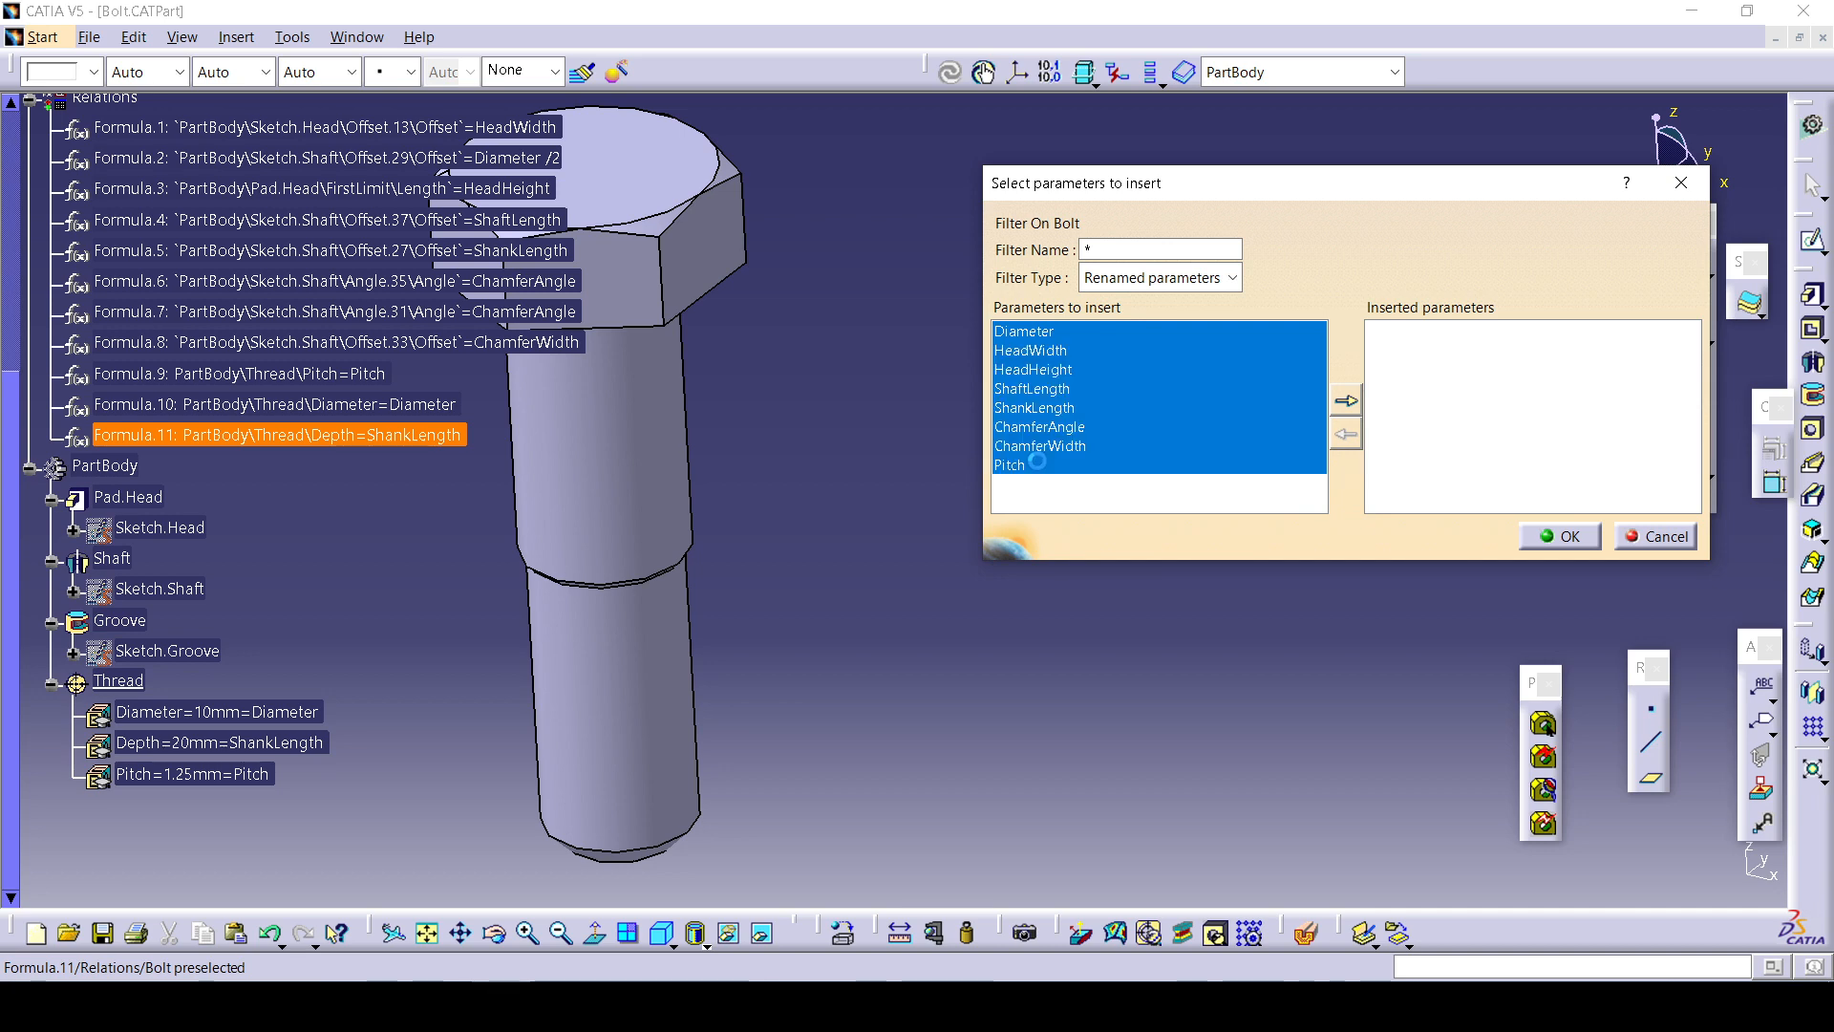
pyautogui.click(1346, 401)
pyautogui.click(1565, 538)
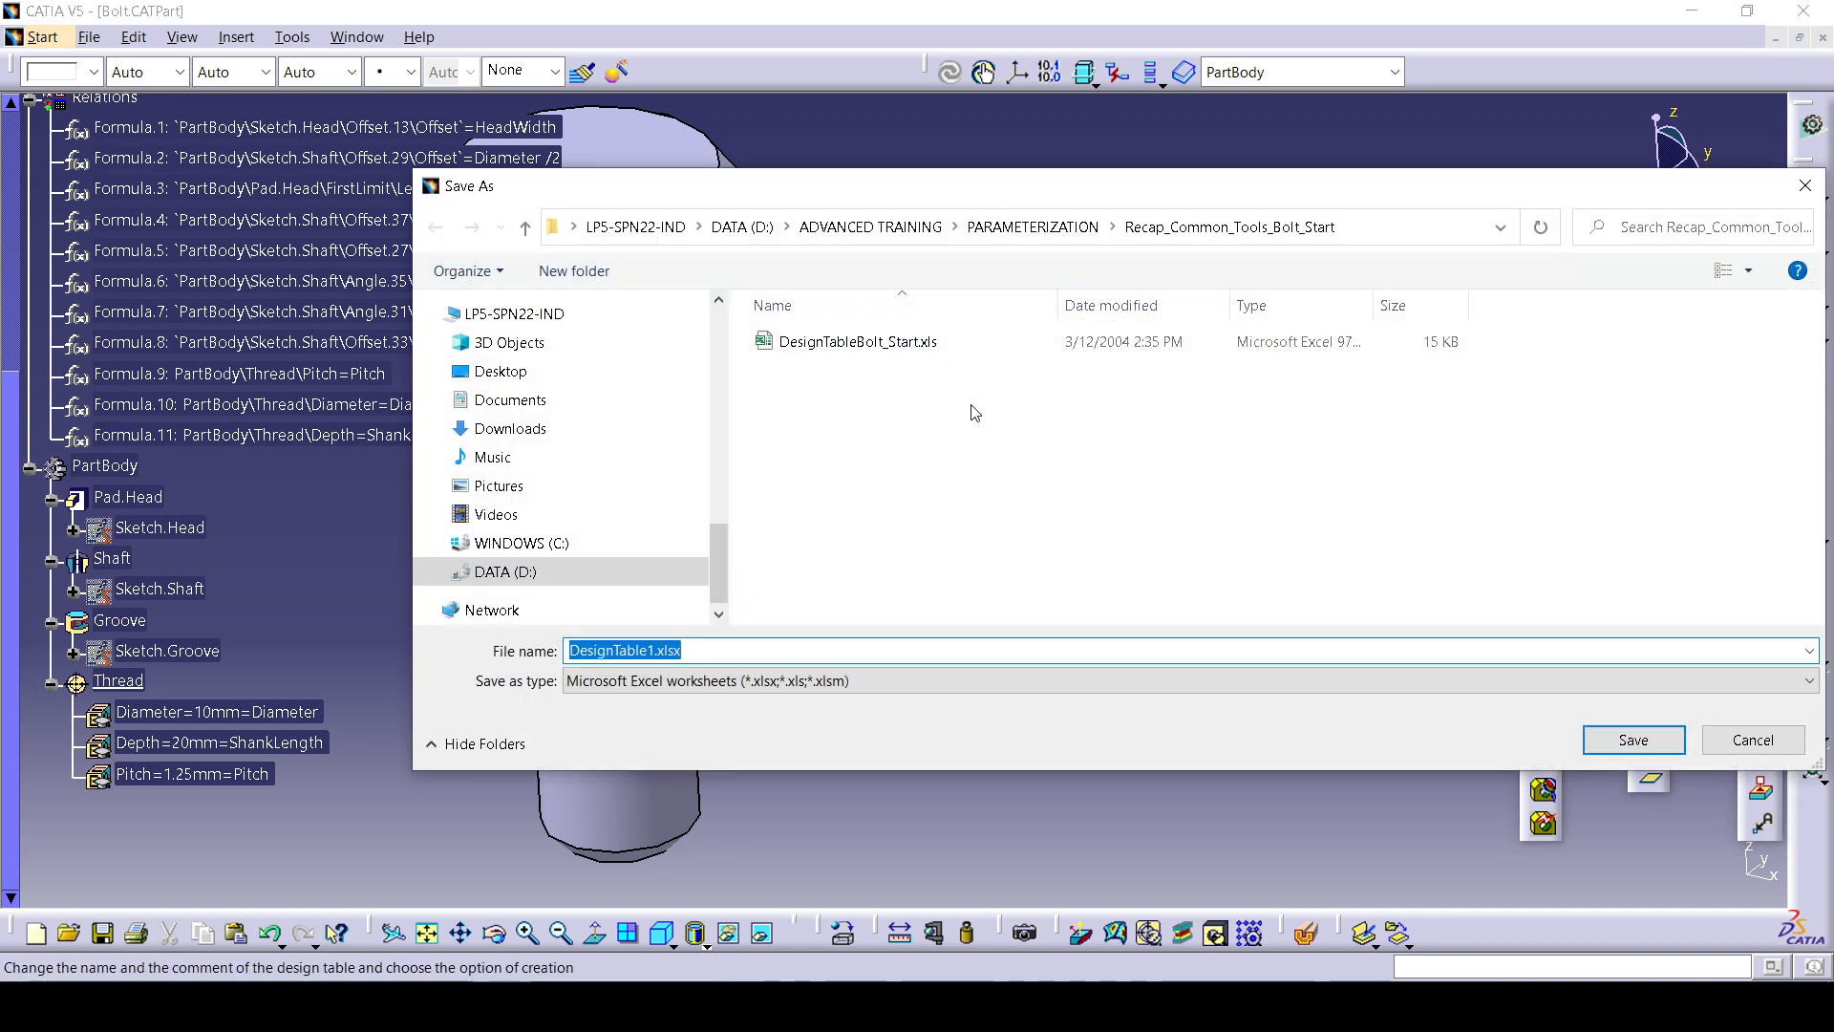
# Save the design table to the Desktop as DesignTable1.xlsx, overwriting the existing file, and dismiss any unintended line definition.
pyautogui.click(502, 371)
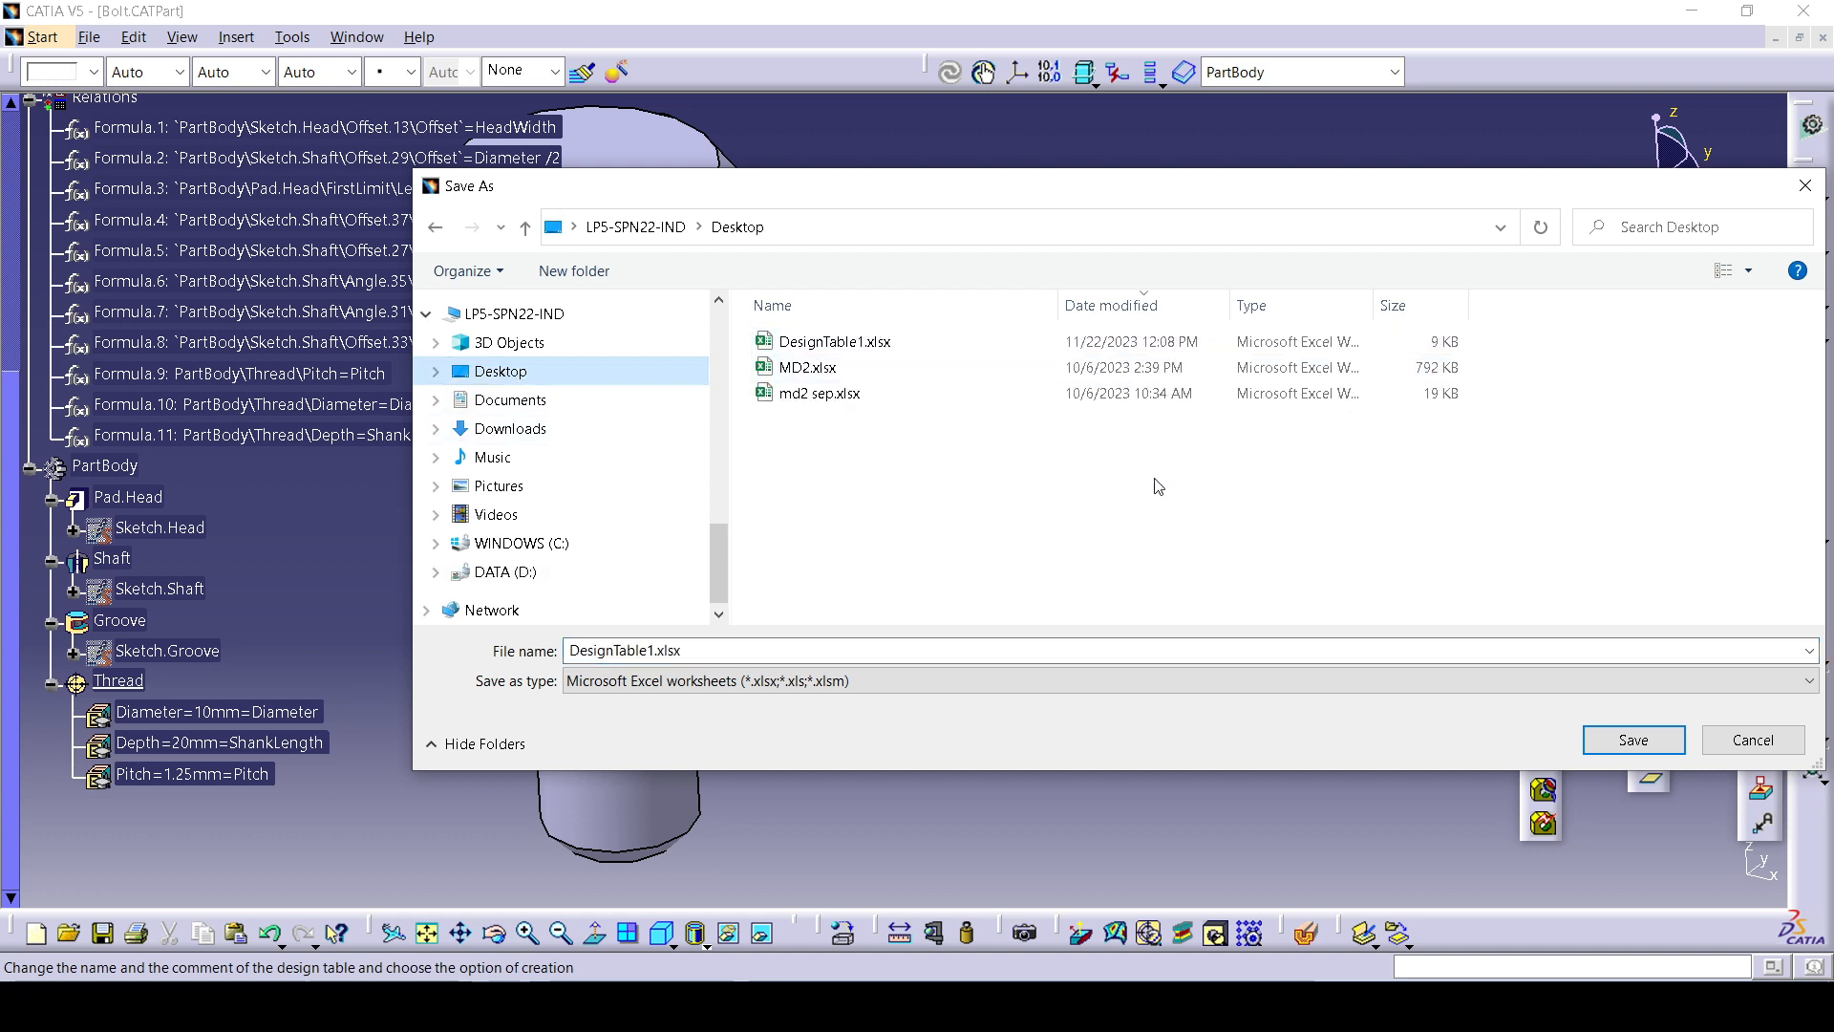
pyautogui.click(833, 342)
pyautogui.click(1632, 739)
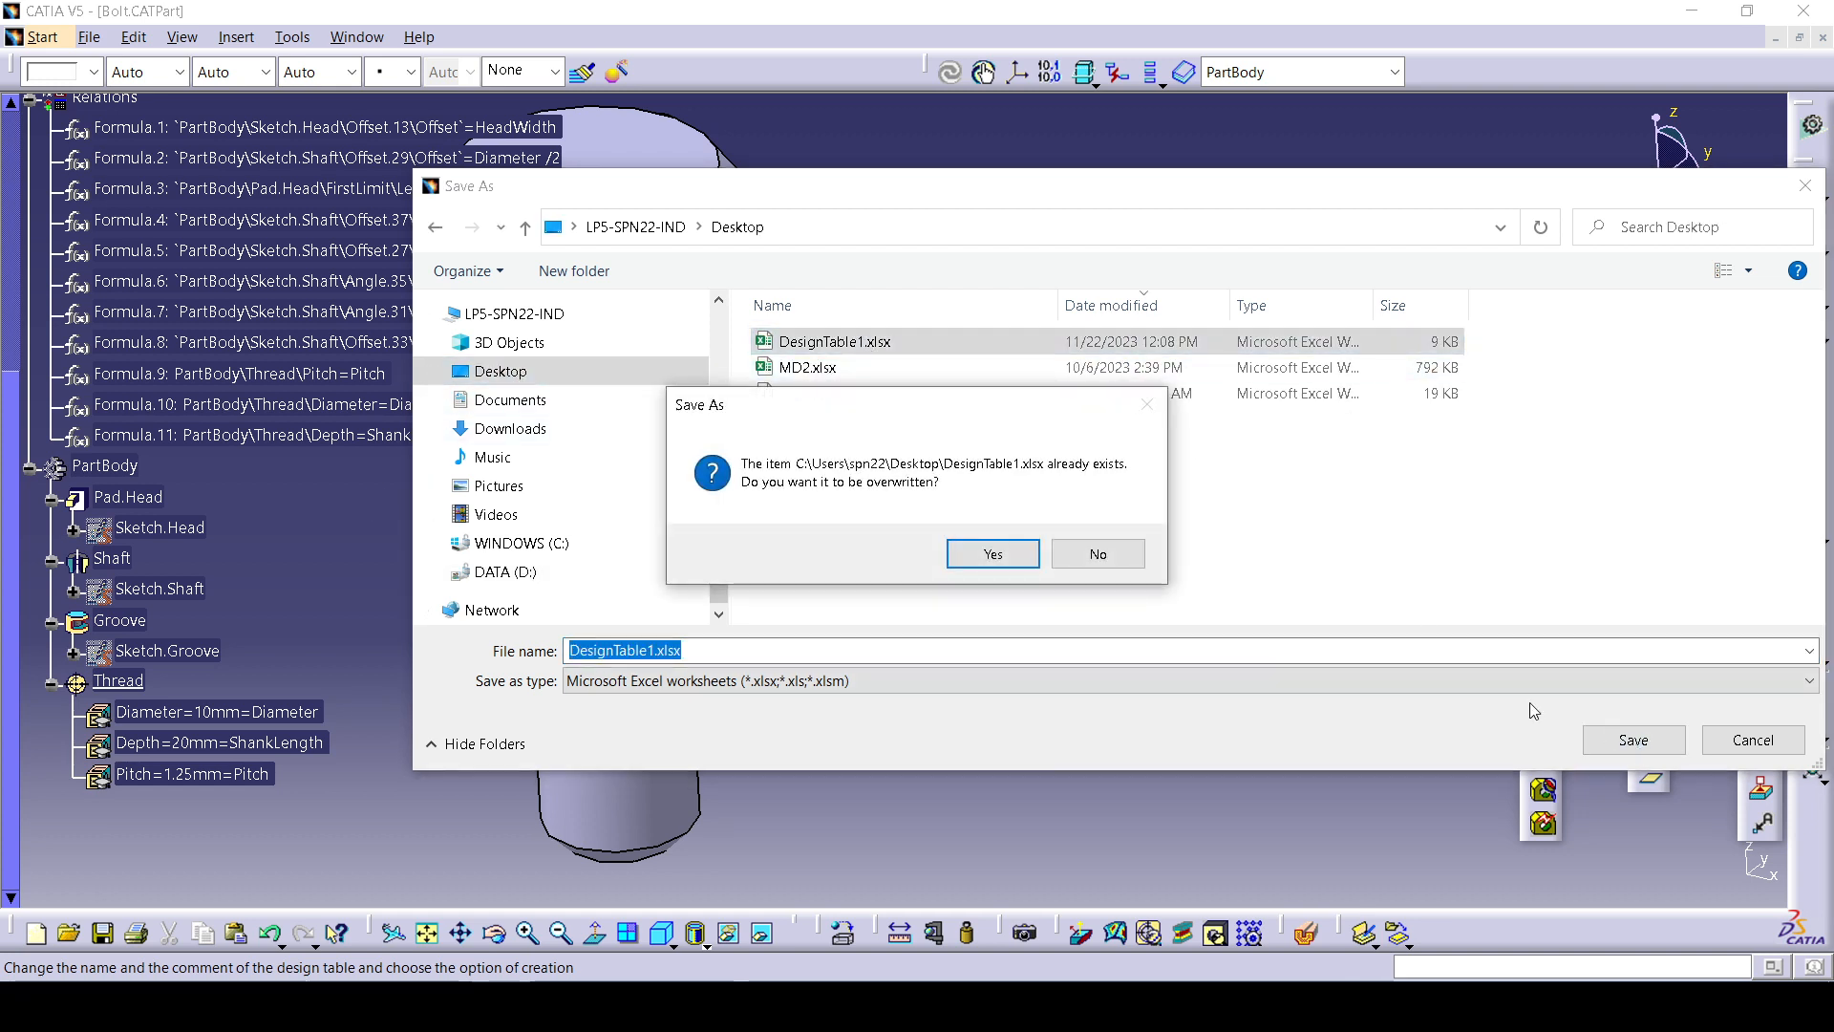
pyautogui.click(980, 551)
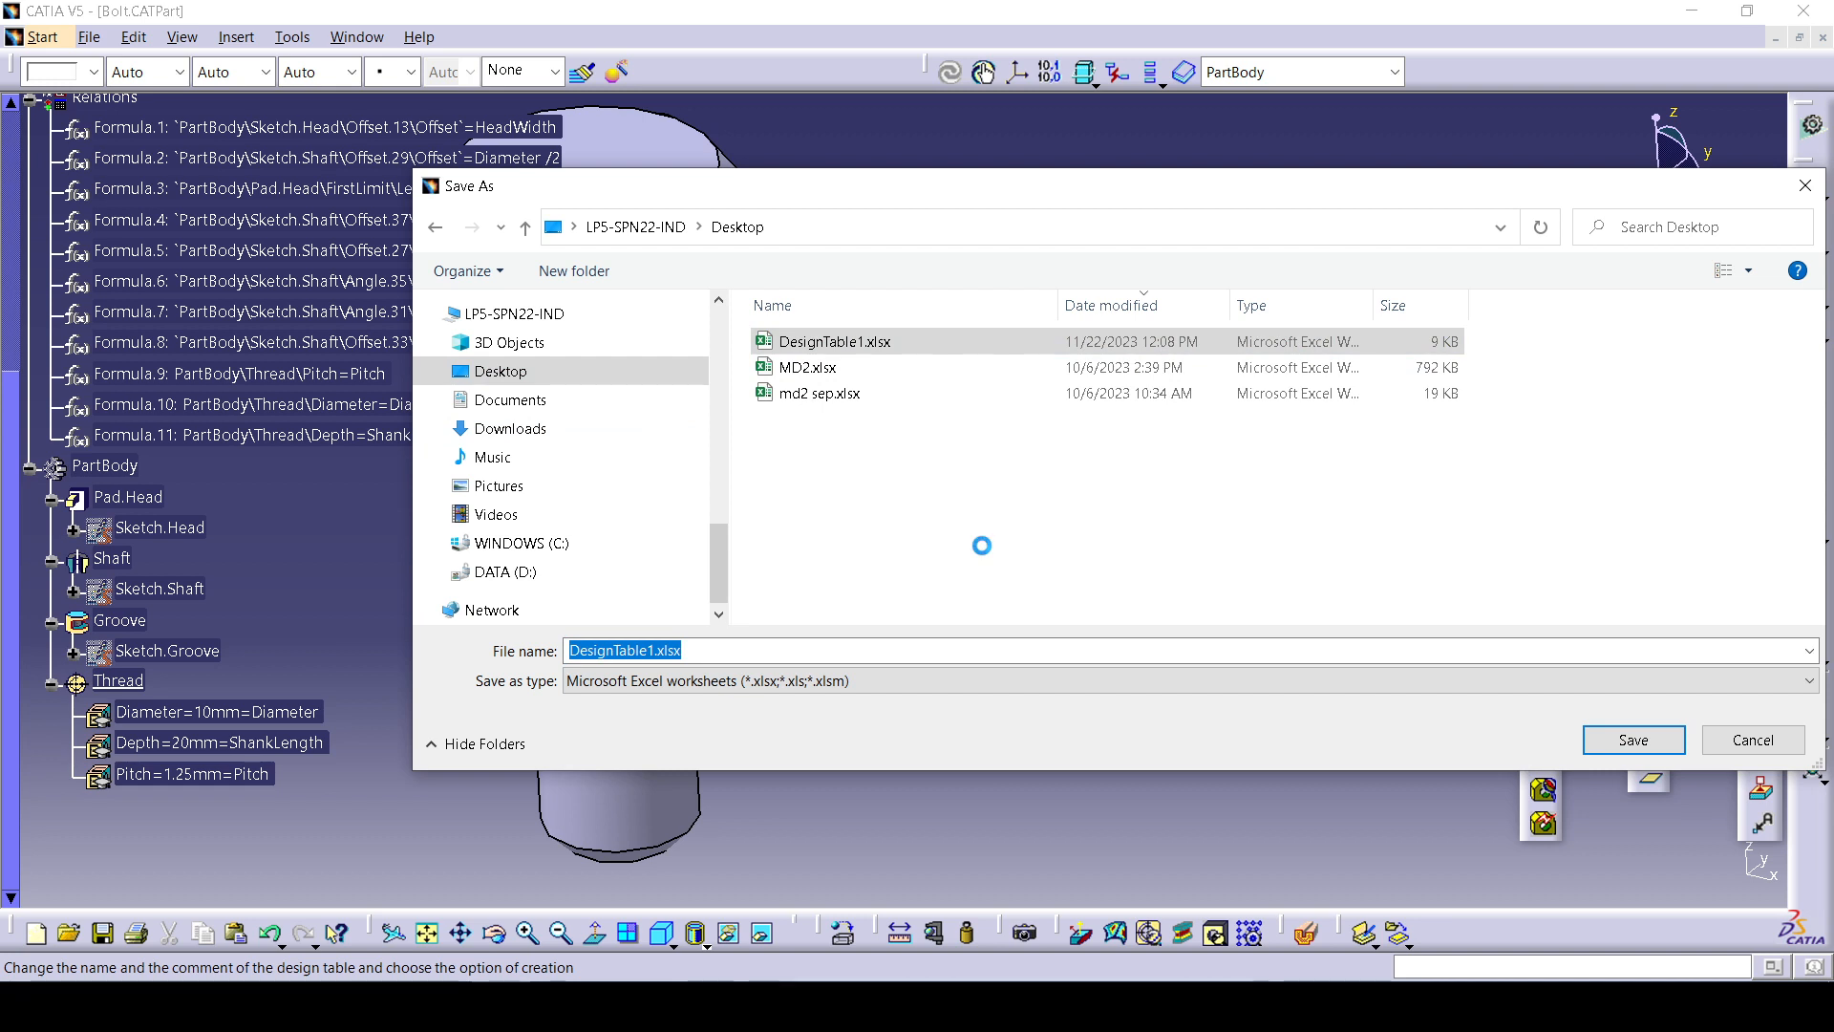
pyautogui.click(908, 588)
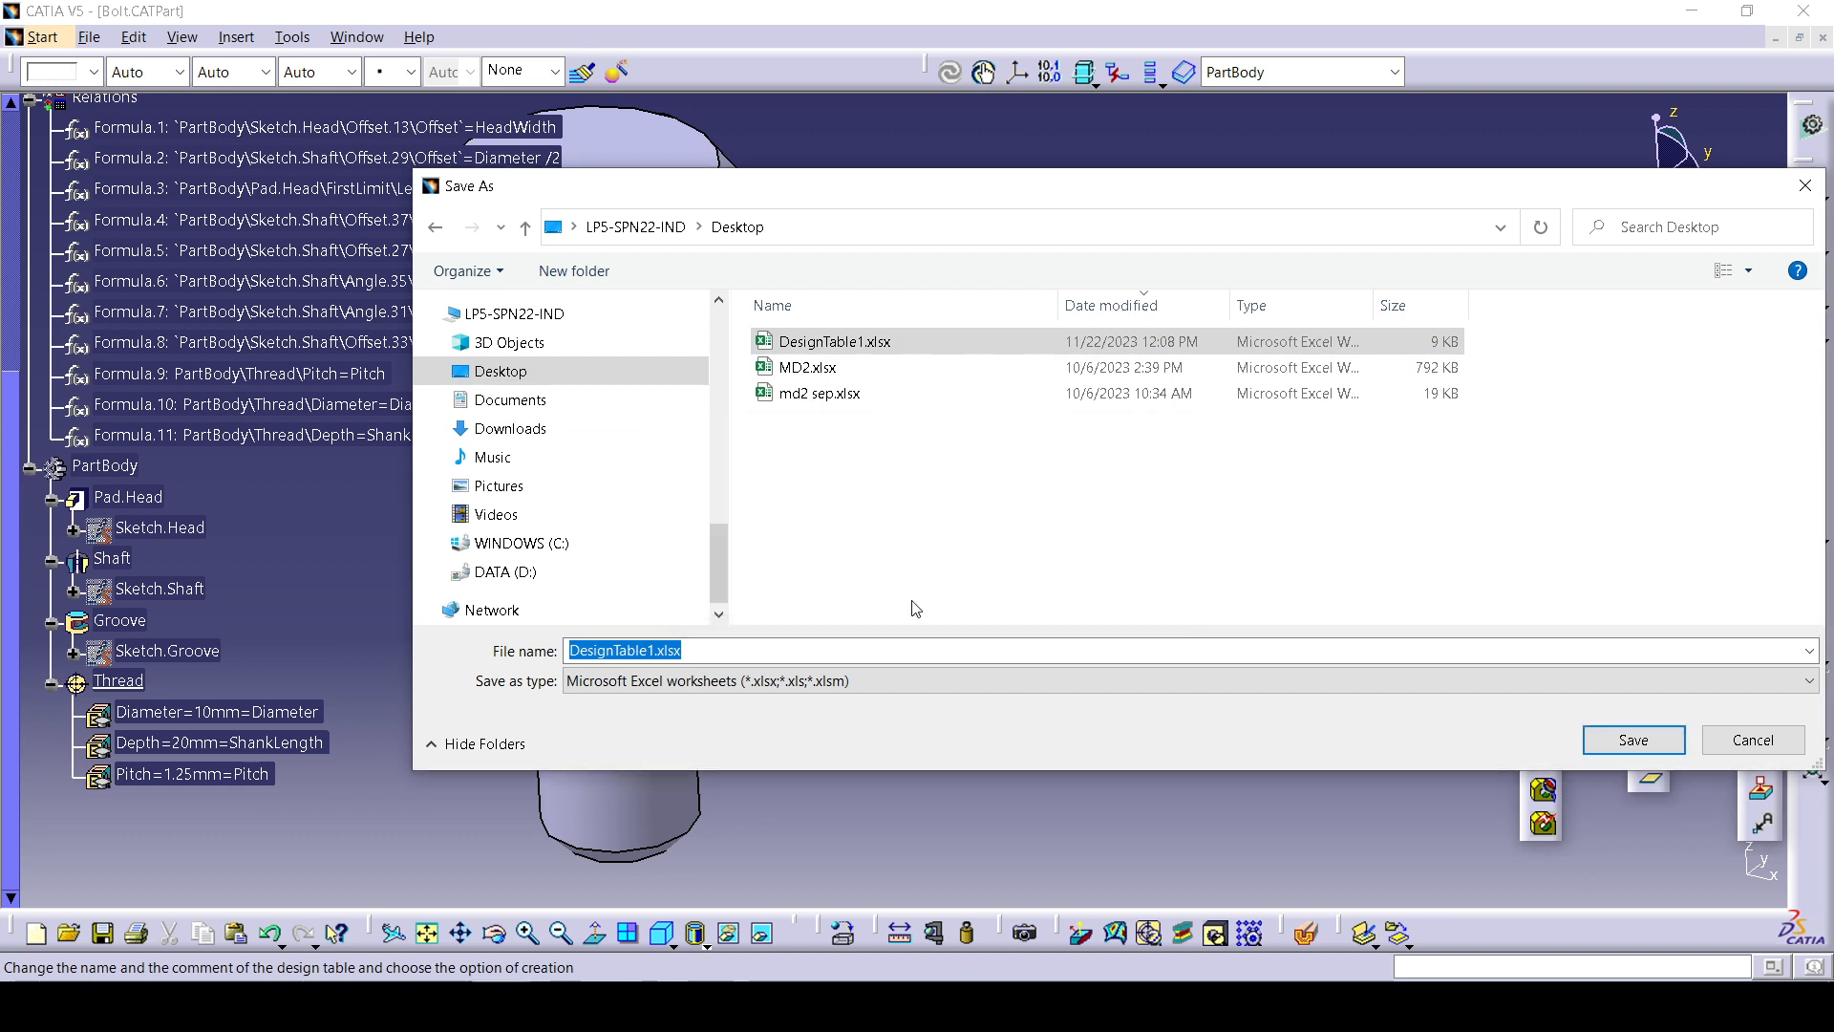
pyautogui.click(1634, 739)
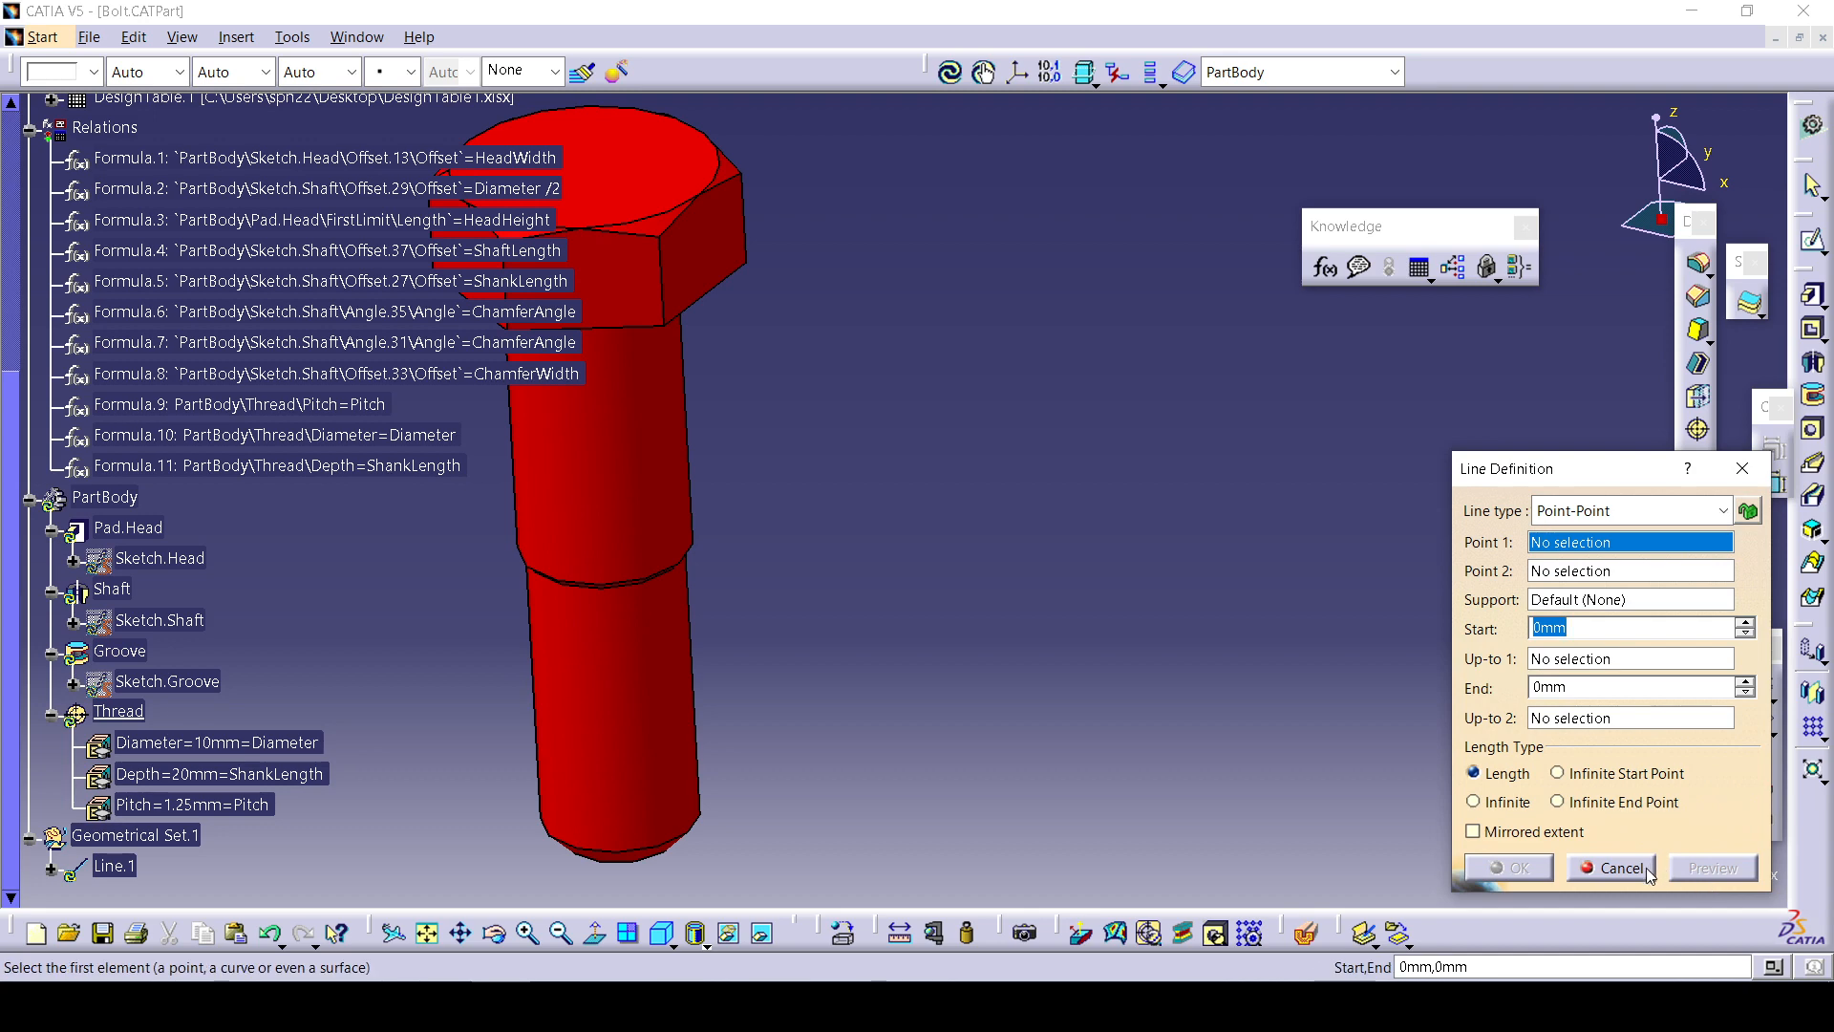
pyautogui.click(1611, 868)
# Open DesignTable.1 under the bolt's parameters and bring up its table for editing in Excel.
pyautogui.scroll(4, 114, 377)
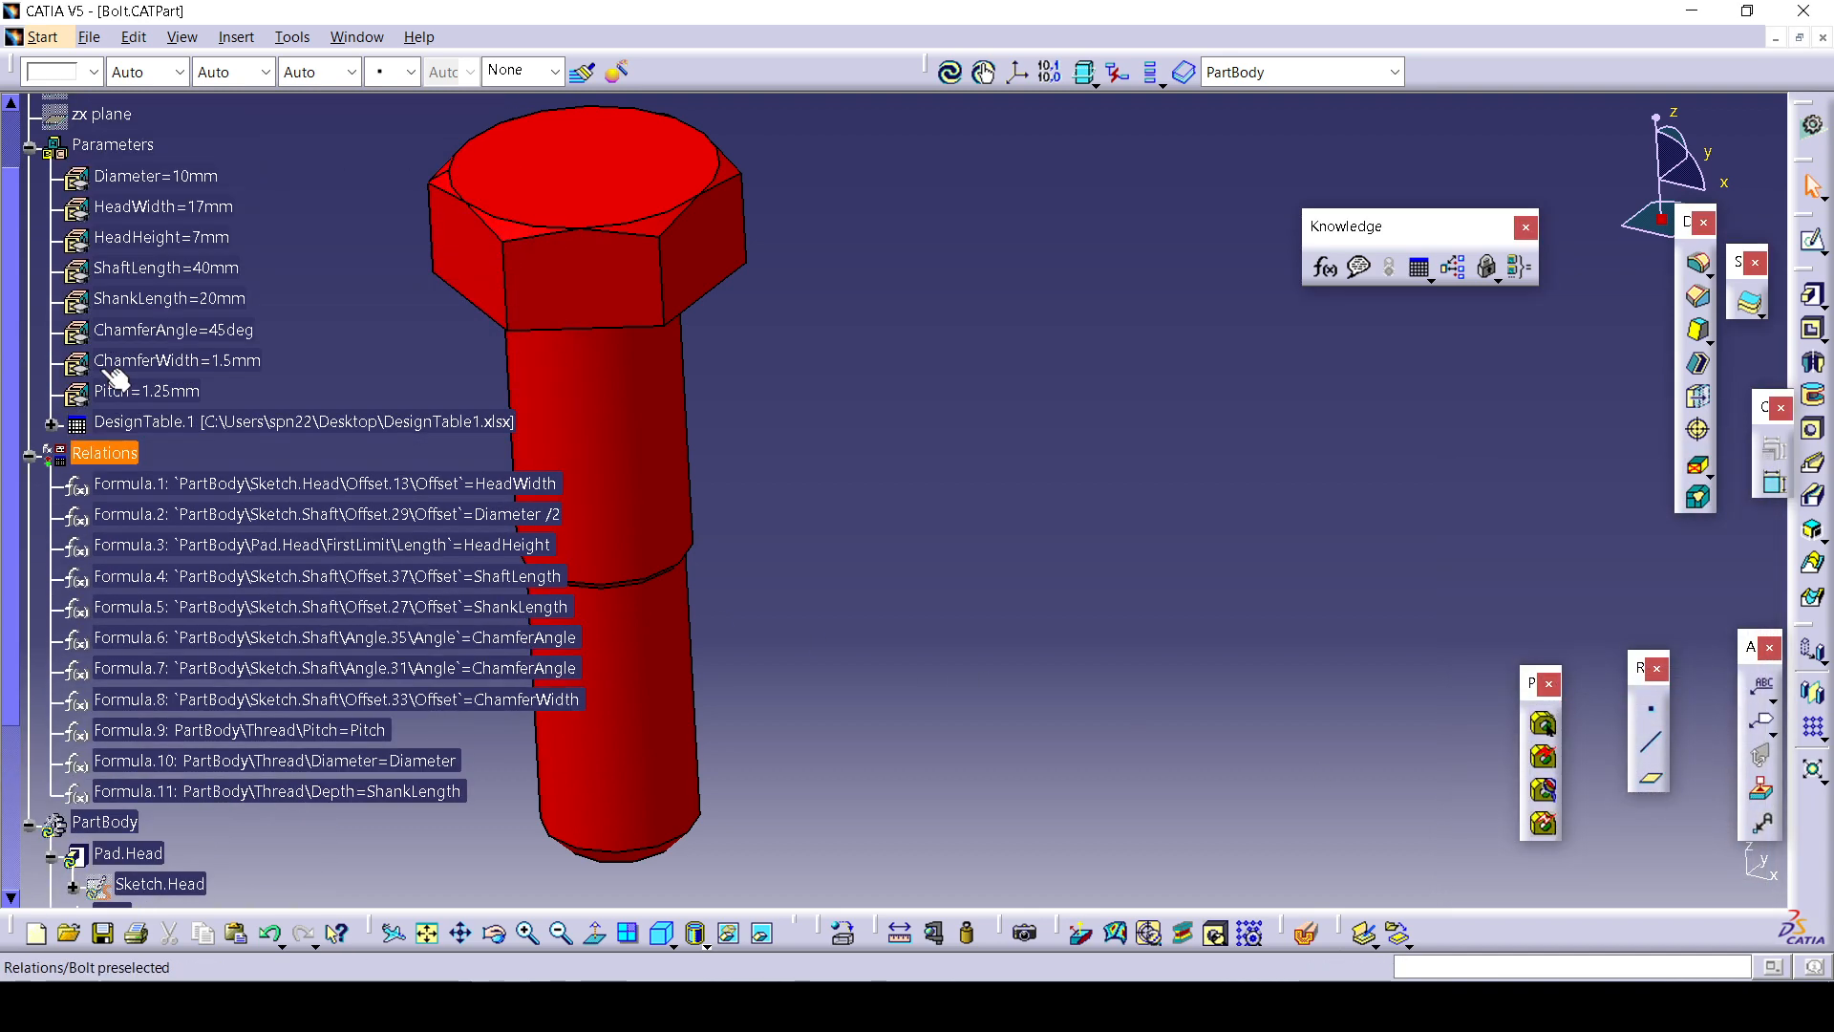
pyautogui.click(51, 423)
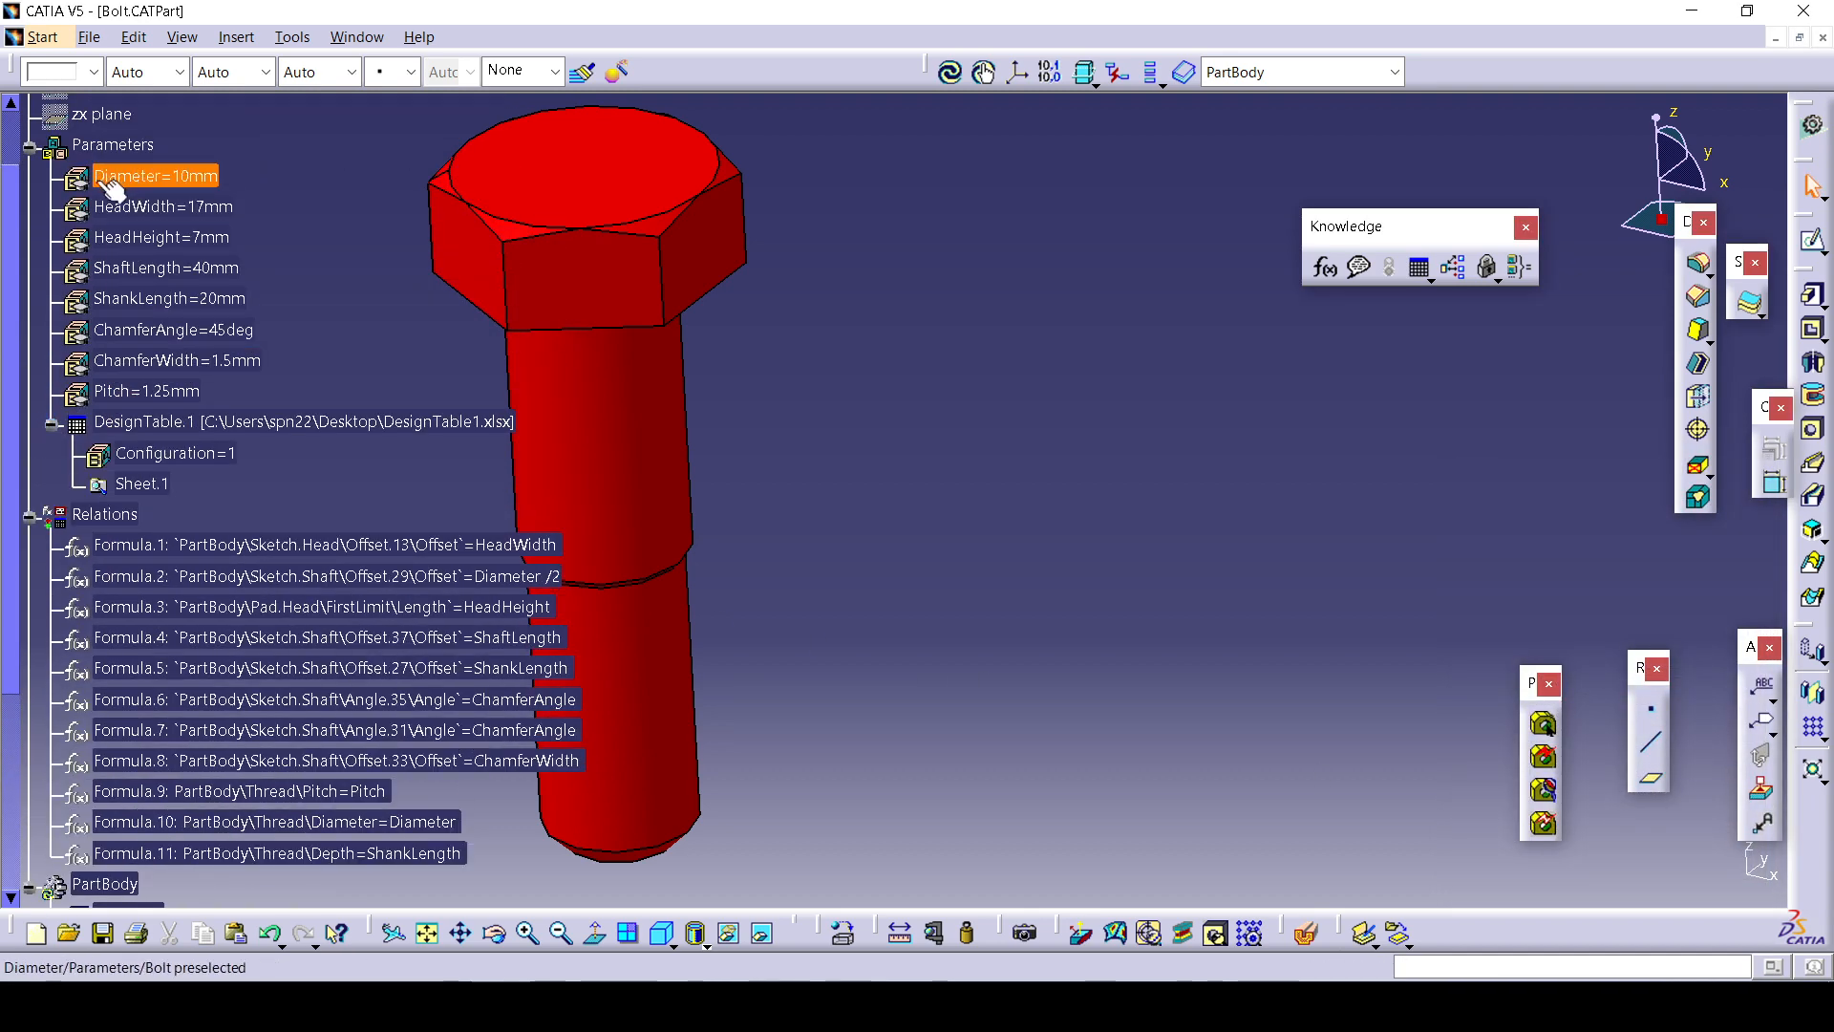
pyautogui.doubleClick(232, 421)
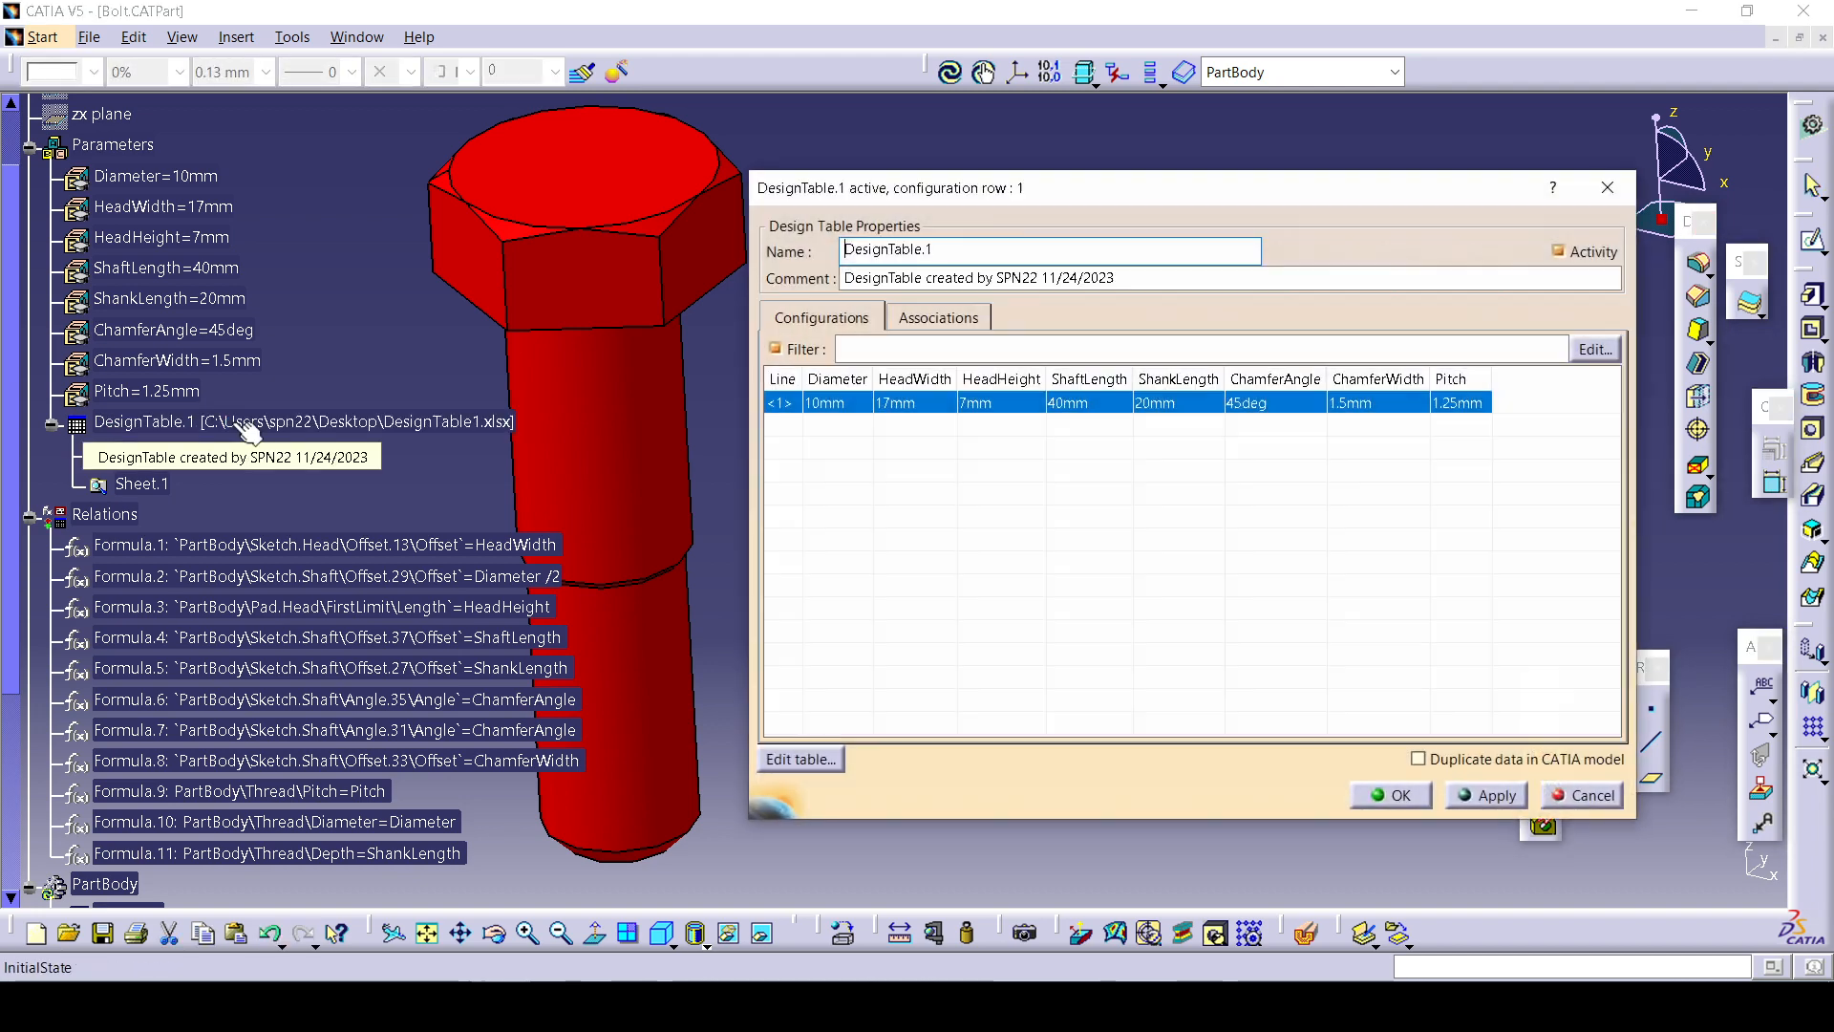
pyautogui.click(805, 759)
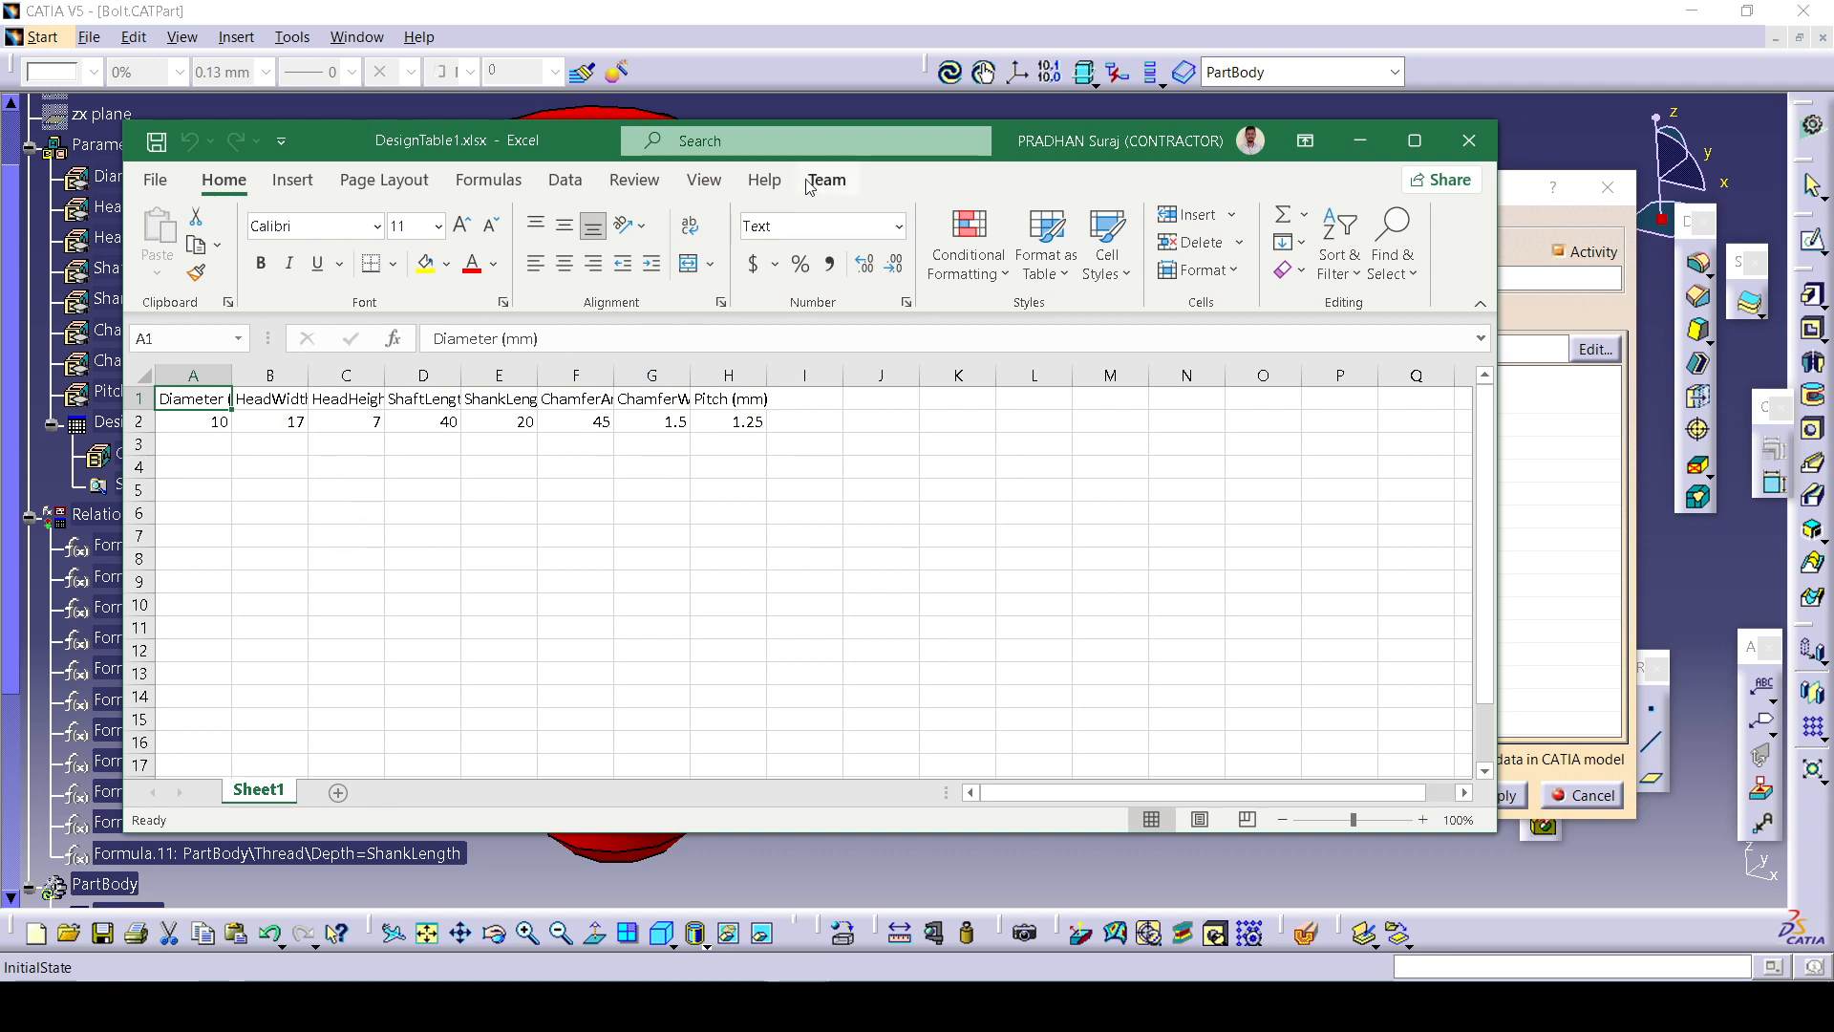
pyautogui.moveTo(425, 146); pyautogui.dragTo(966, 223)
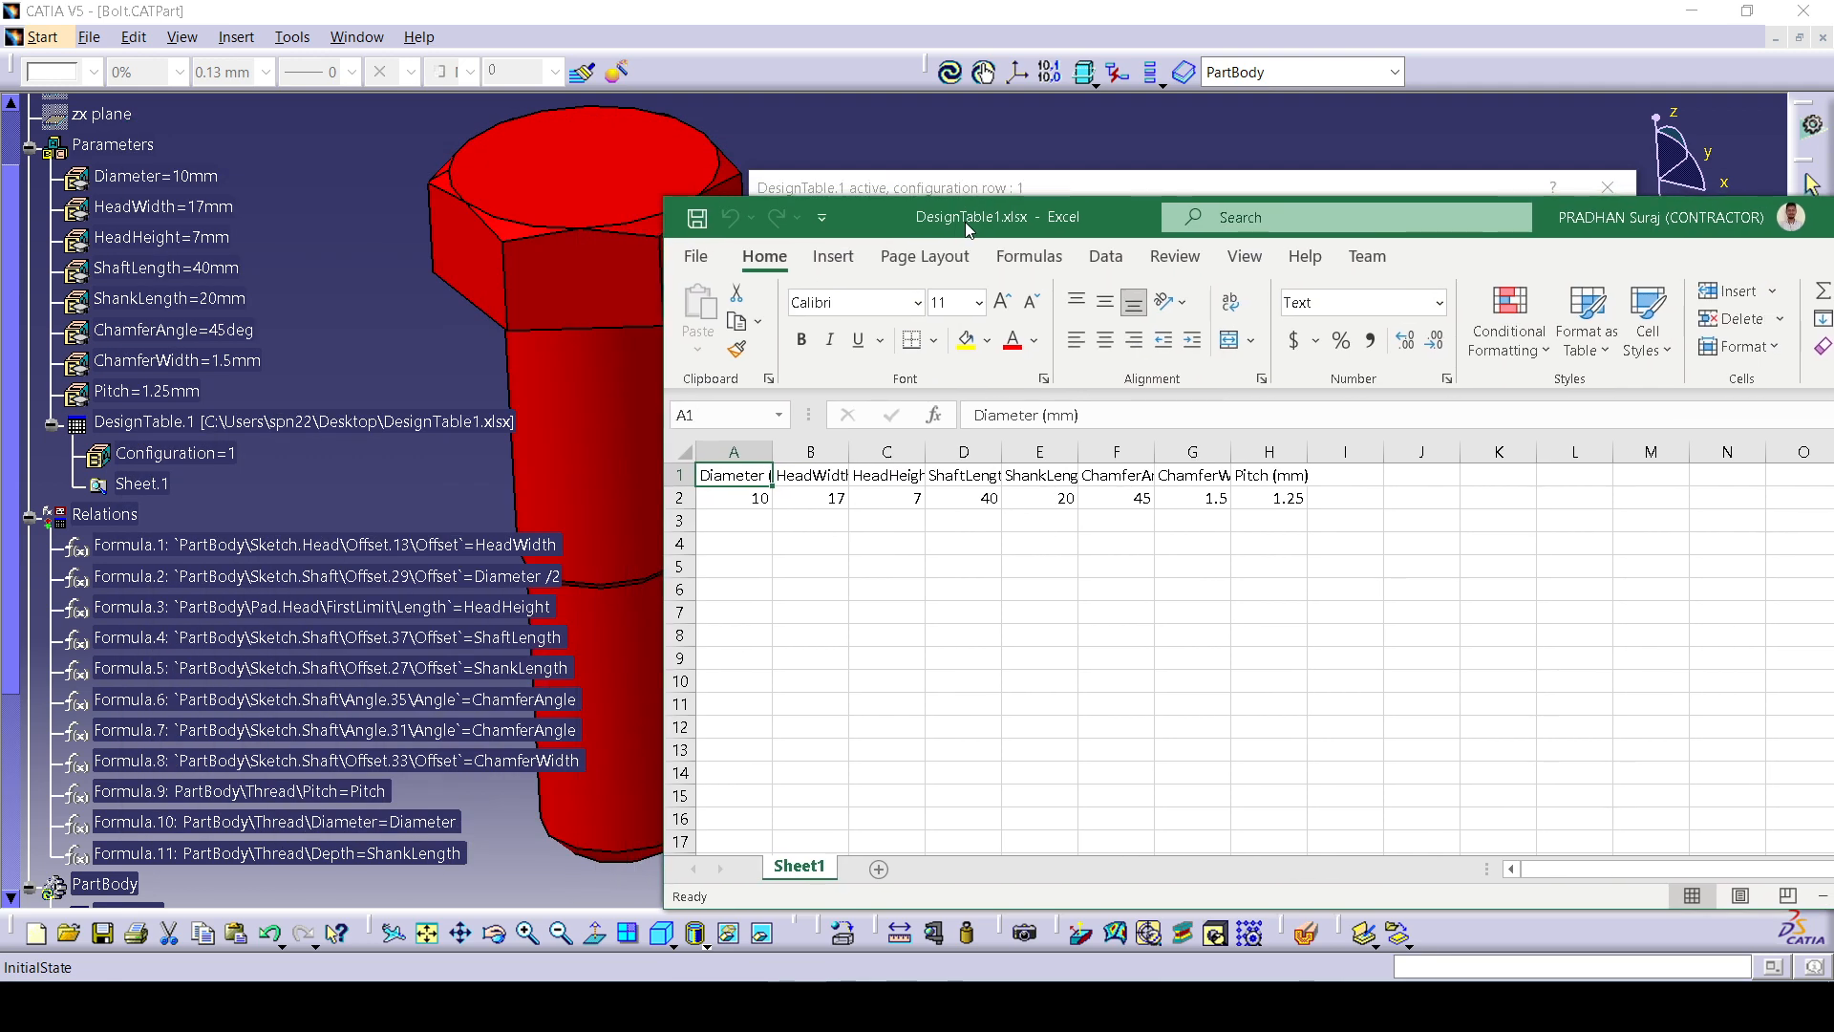
# Start a second configuration in row 3 of the worksheet with Diameter 15, HeadWidth 25, HeadHeight 10 and ShaftLength 60.
pyautogui.click(762, 527)
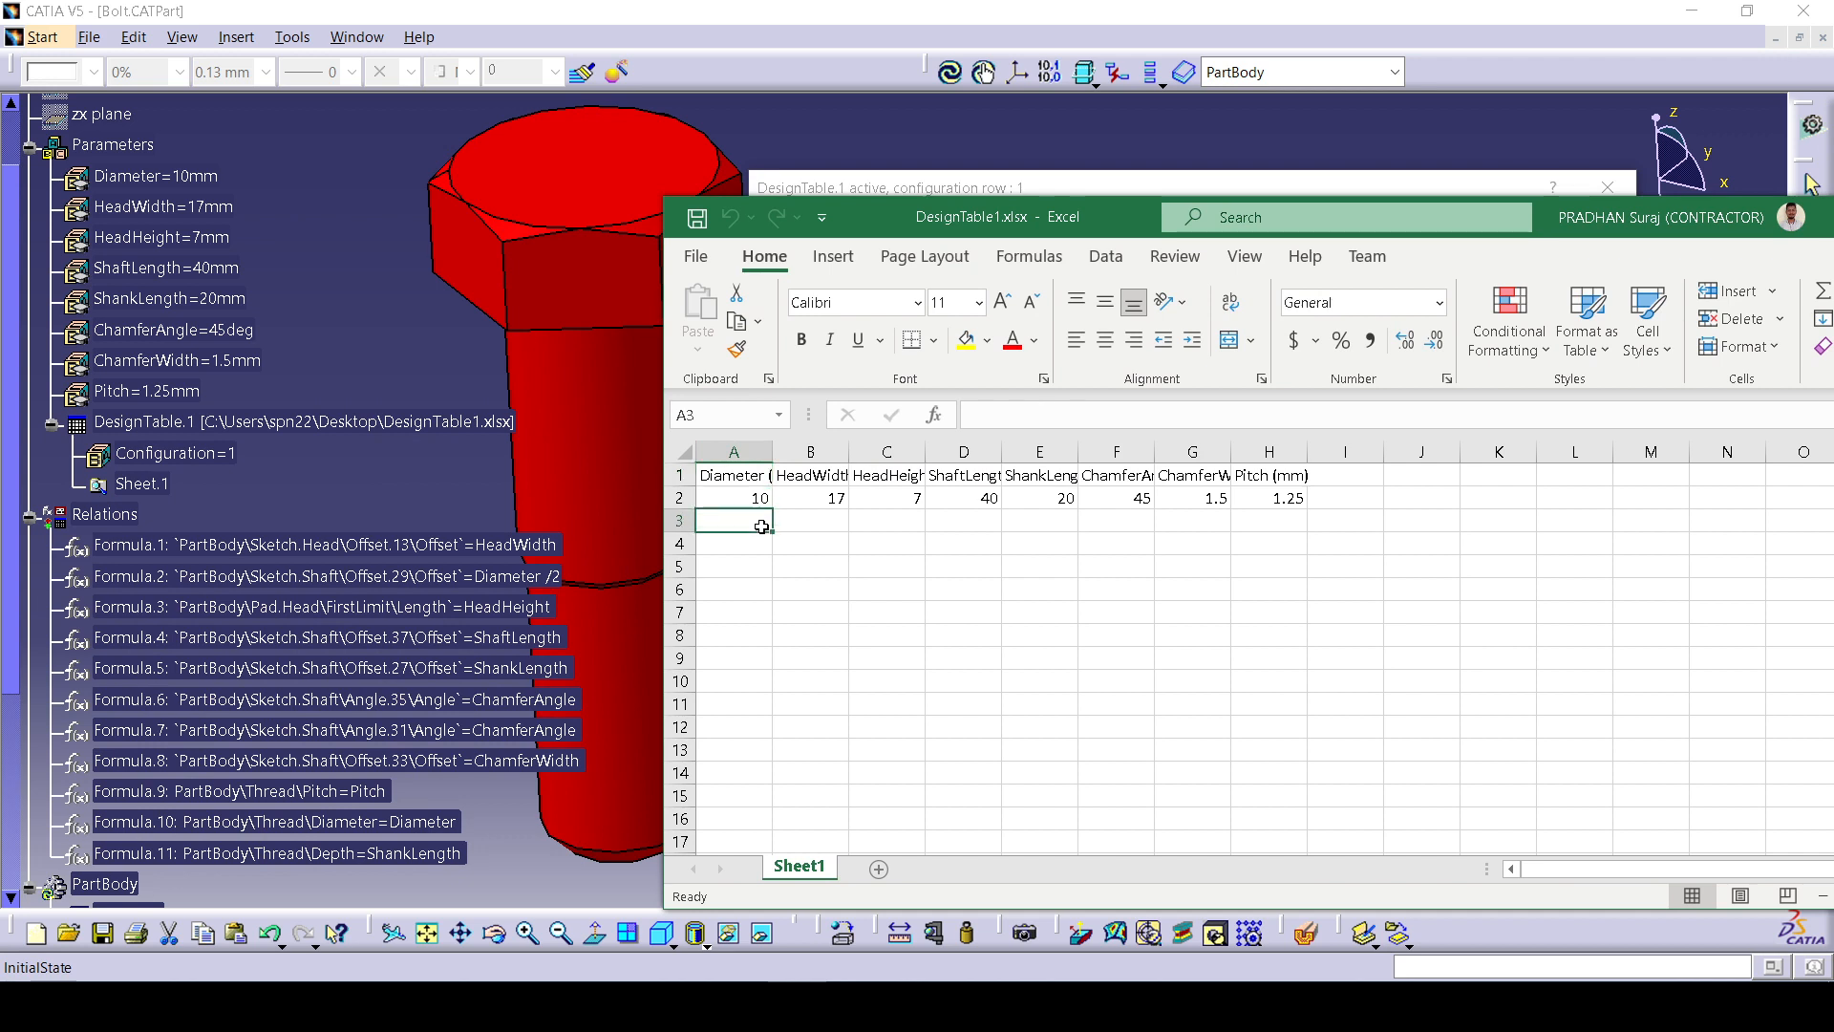
pyautogui.write('15')
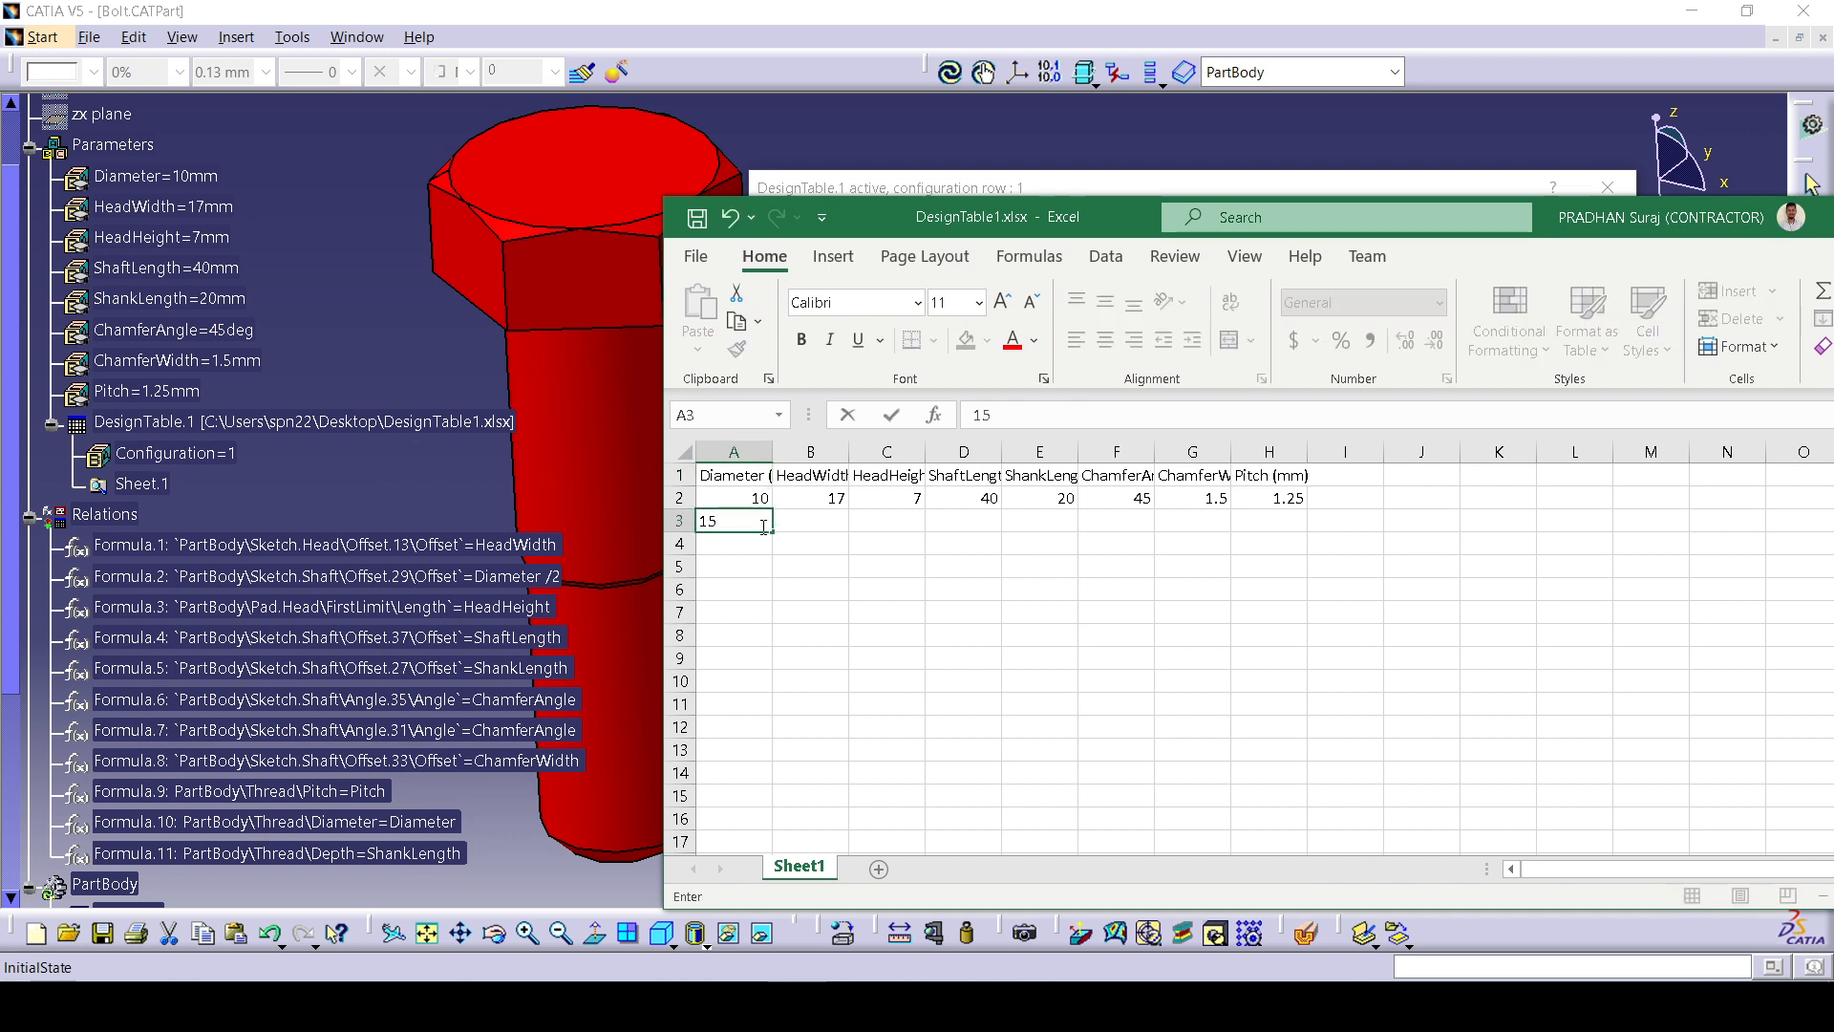
pyautogui.press('Tab')
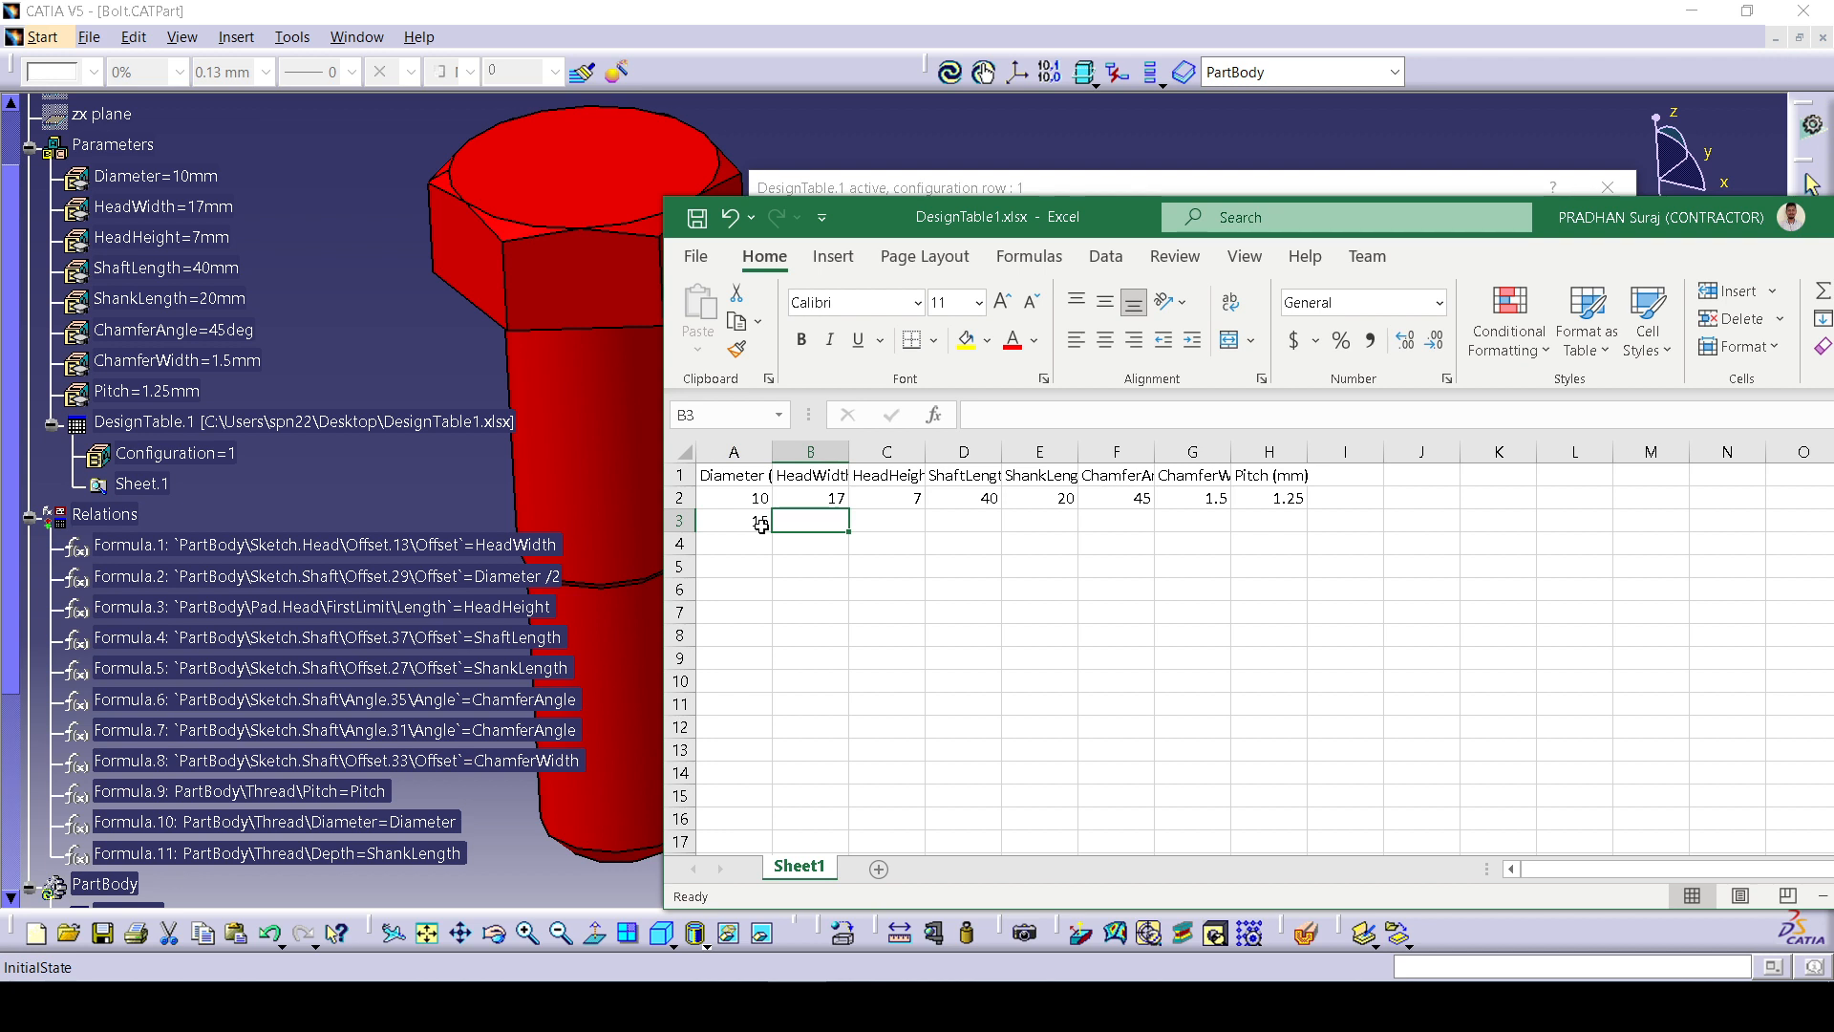
pyautogui.write('25')
pyautogui.press('Tab')
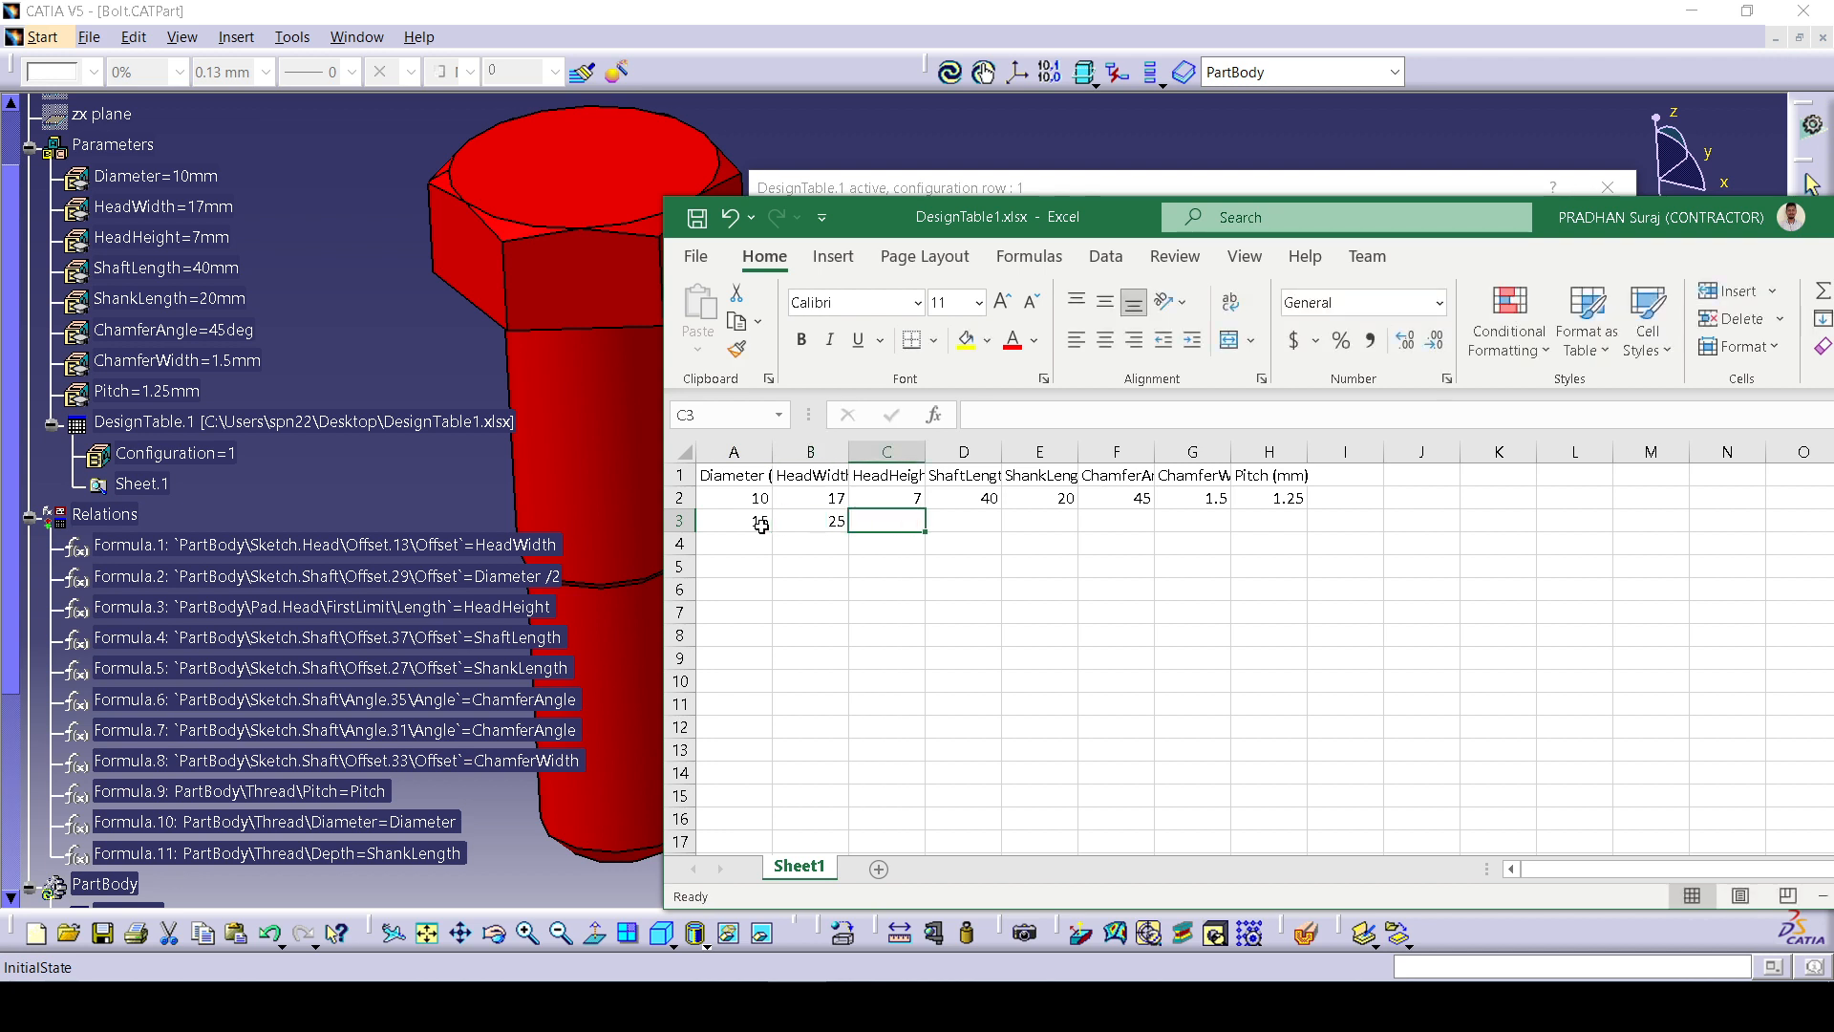
pyautogui.write('10')
pyautogui.press('Tab')
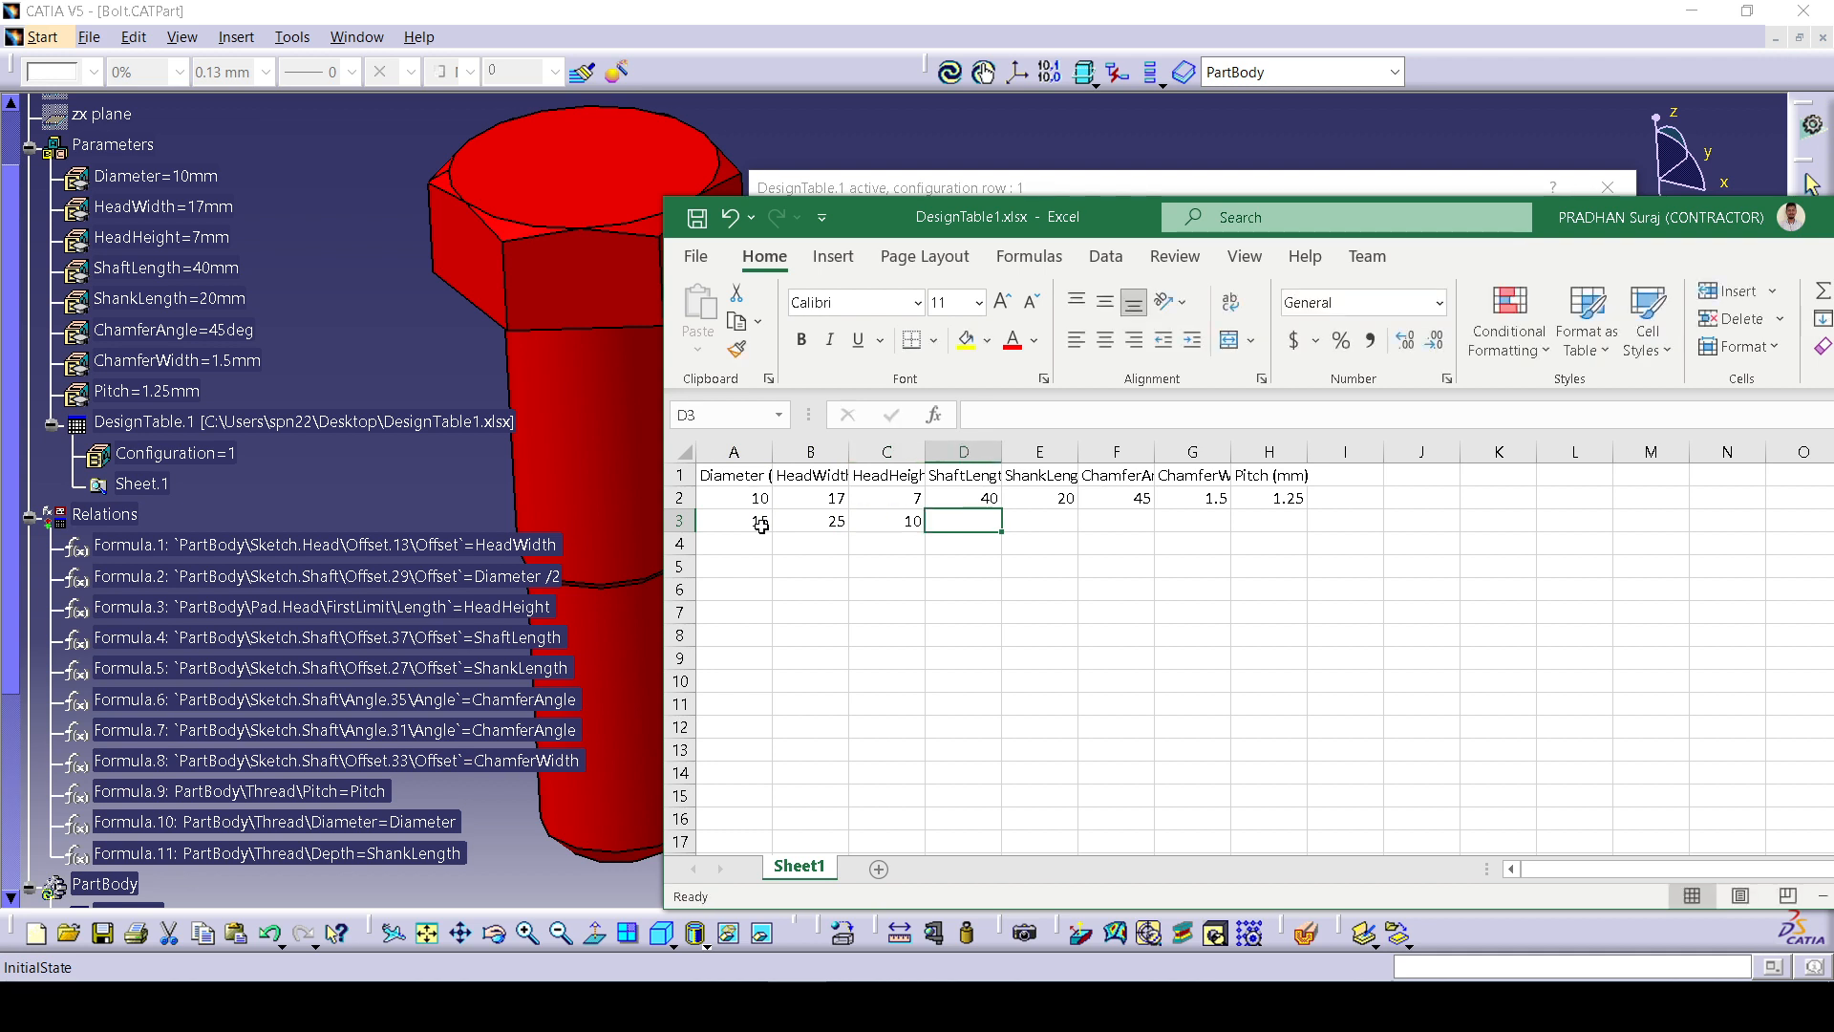
pyautogui.write('60')
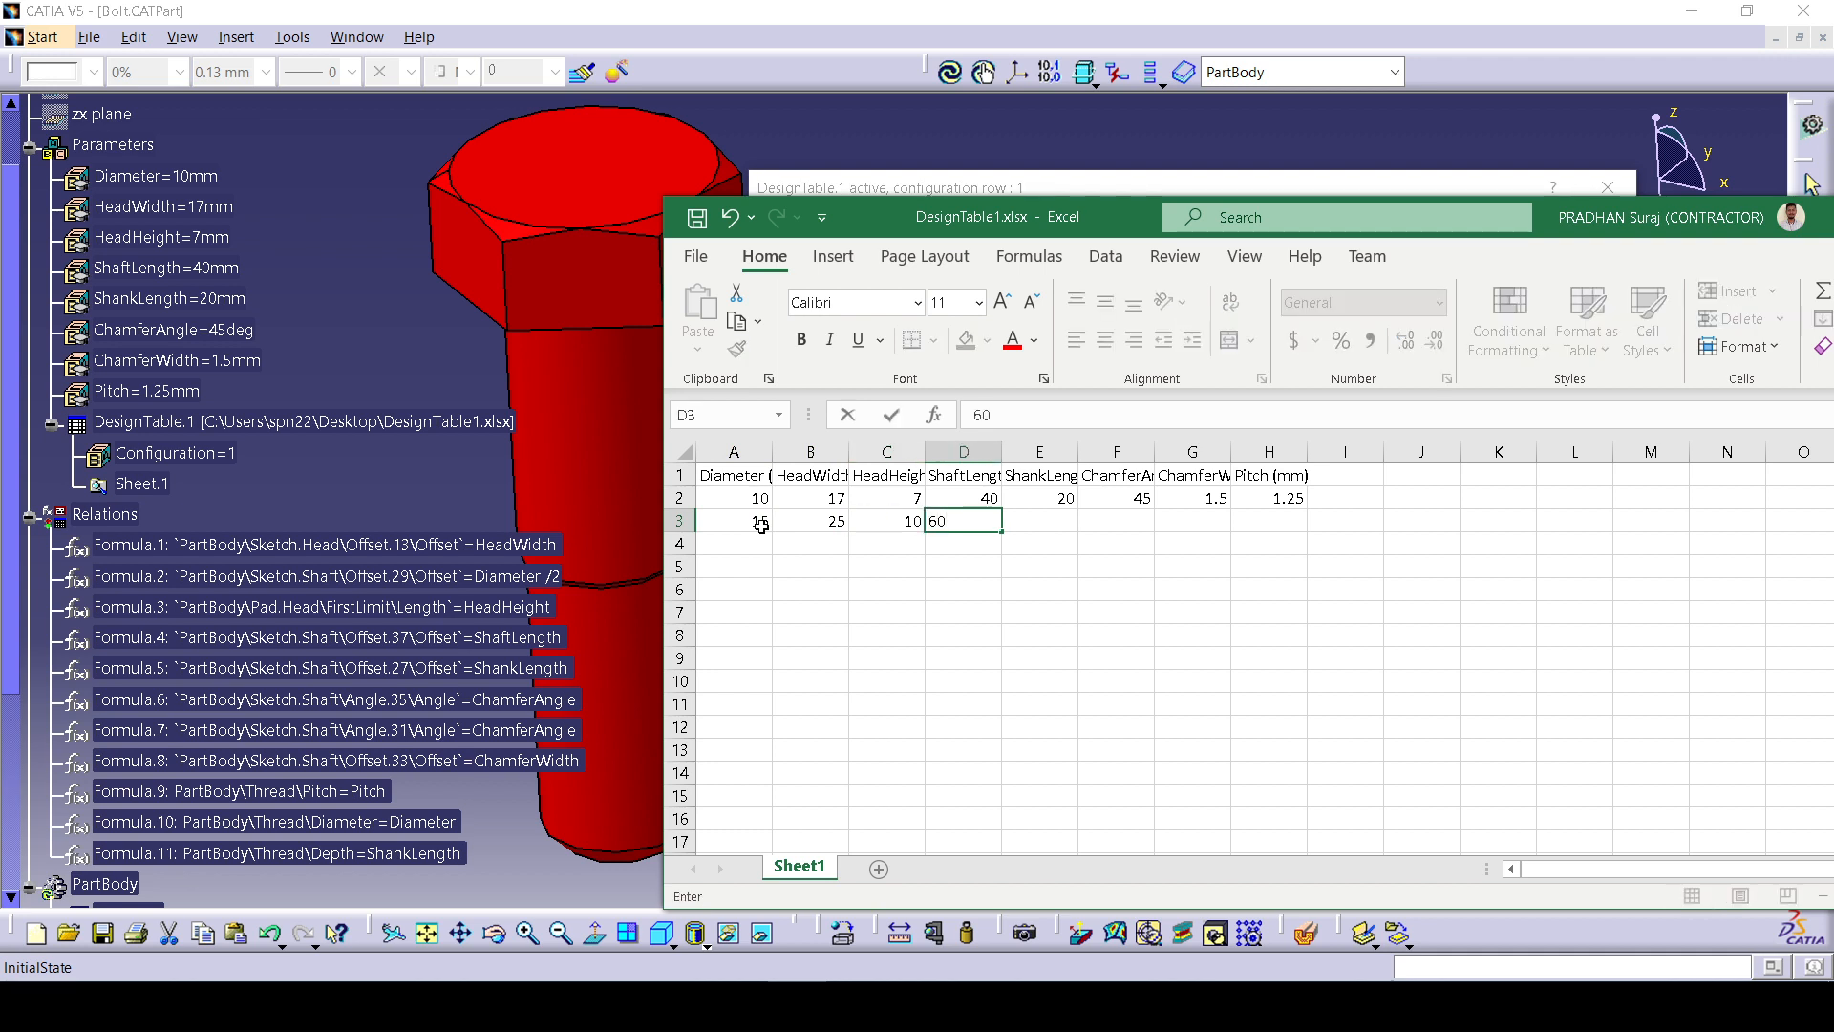
pyautogui.press('Tab')
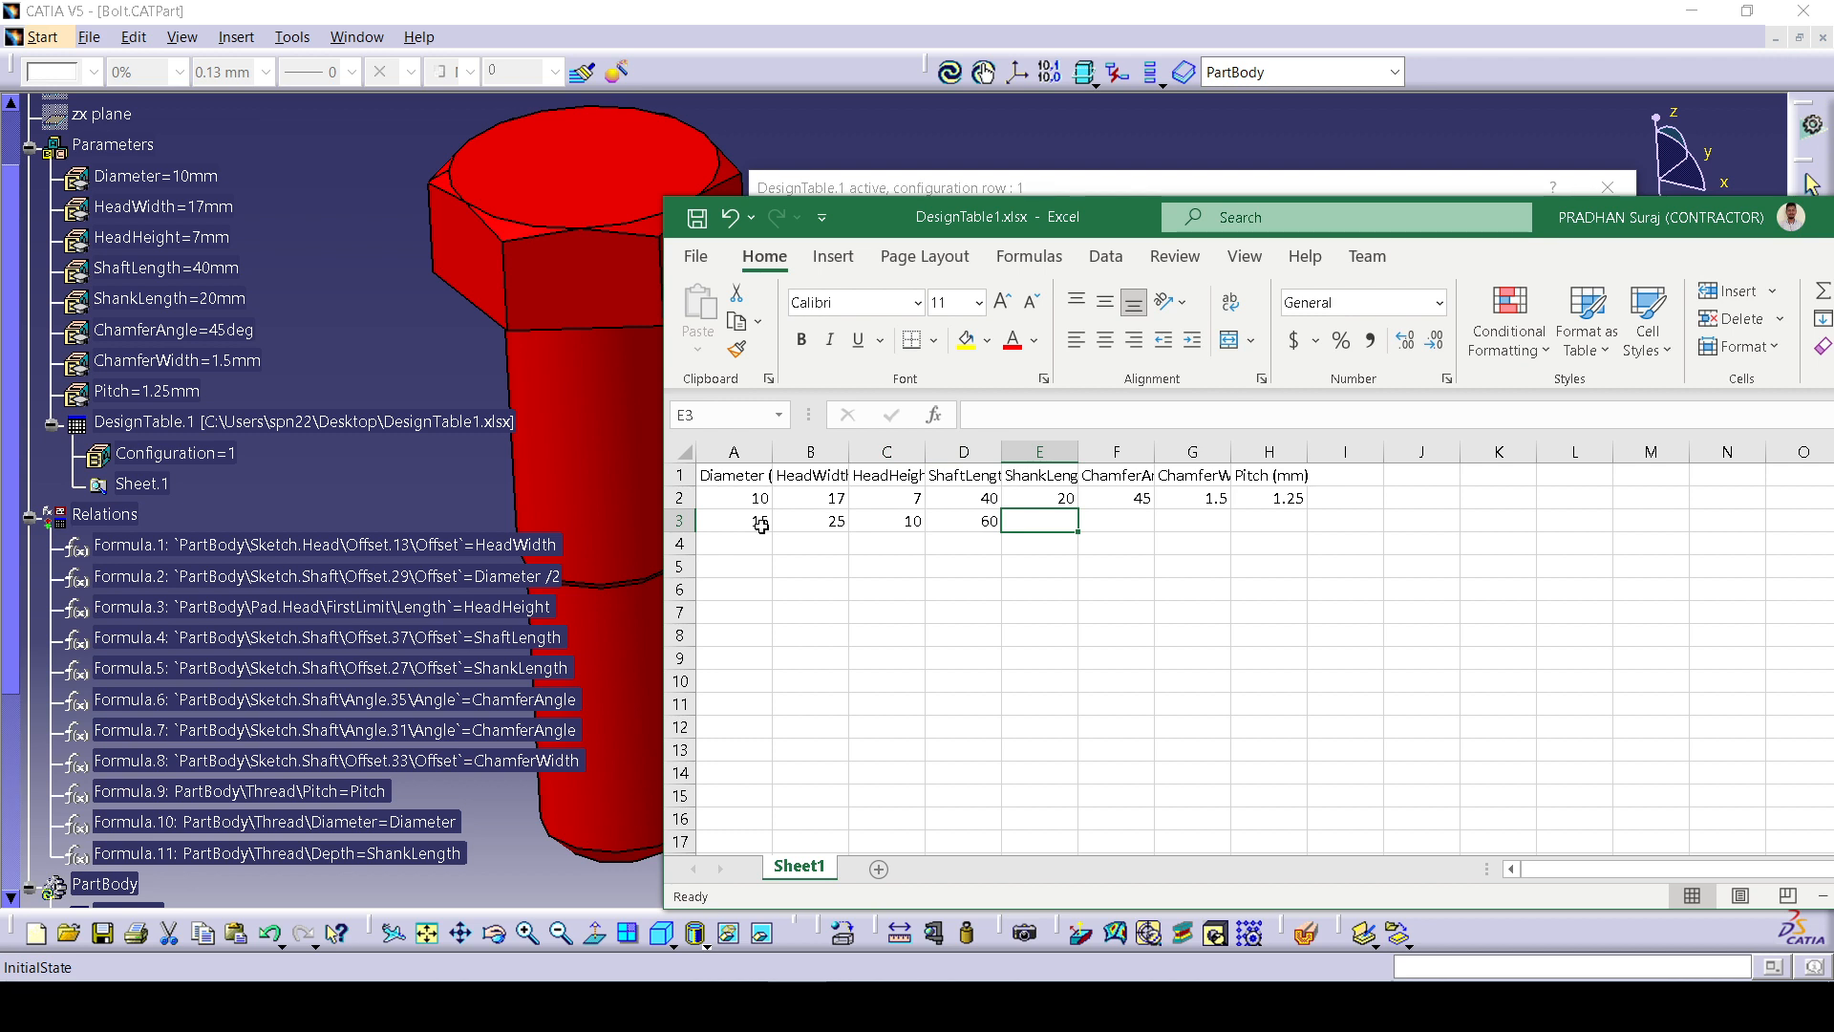
# Complete row 3 of the worksheet with ShankLength 30, ChamferAngle 65, ChamferWidth 2.5 and Pitch 3.
pyautogui.write('6')
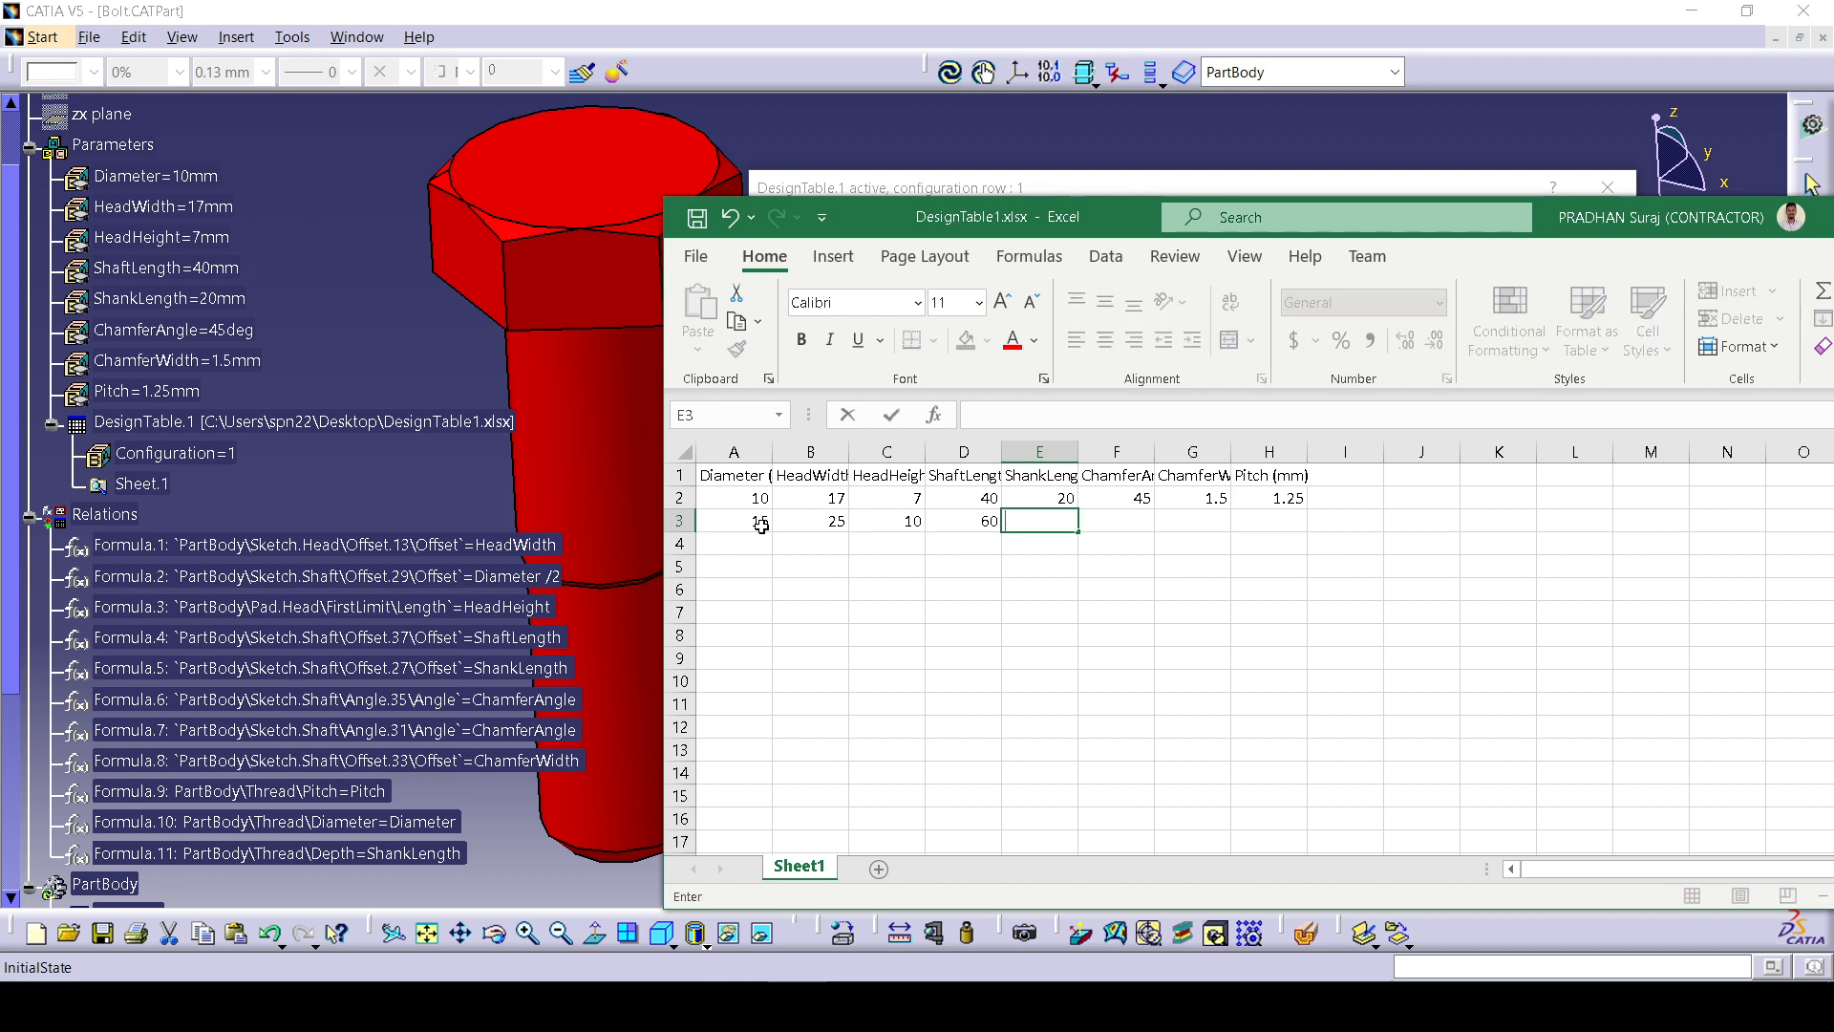
pyautogui.press('Tab')
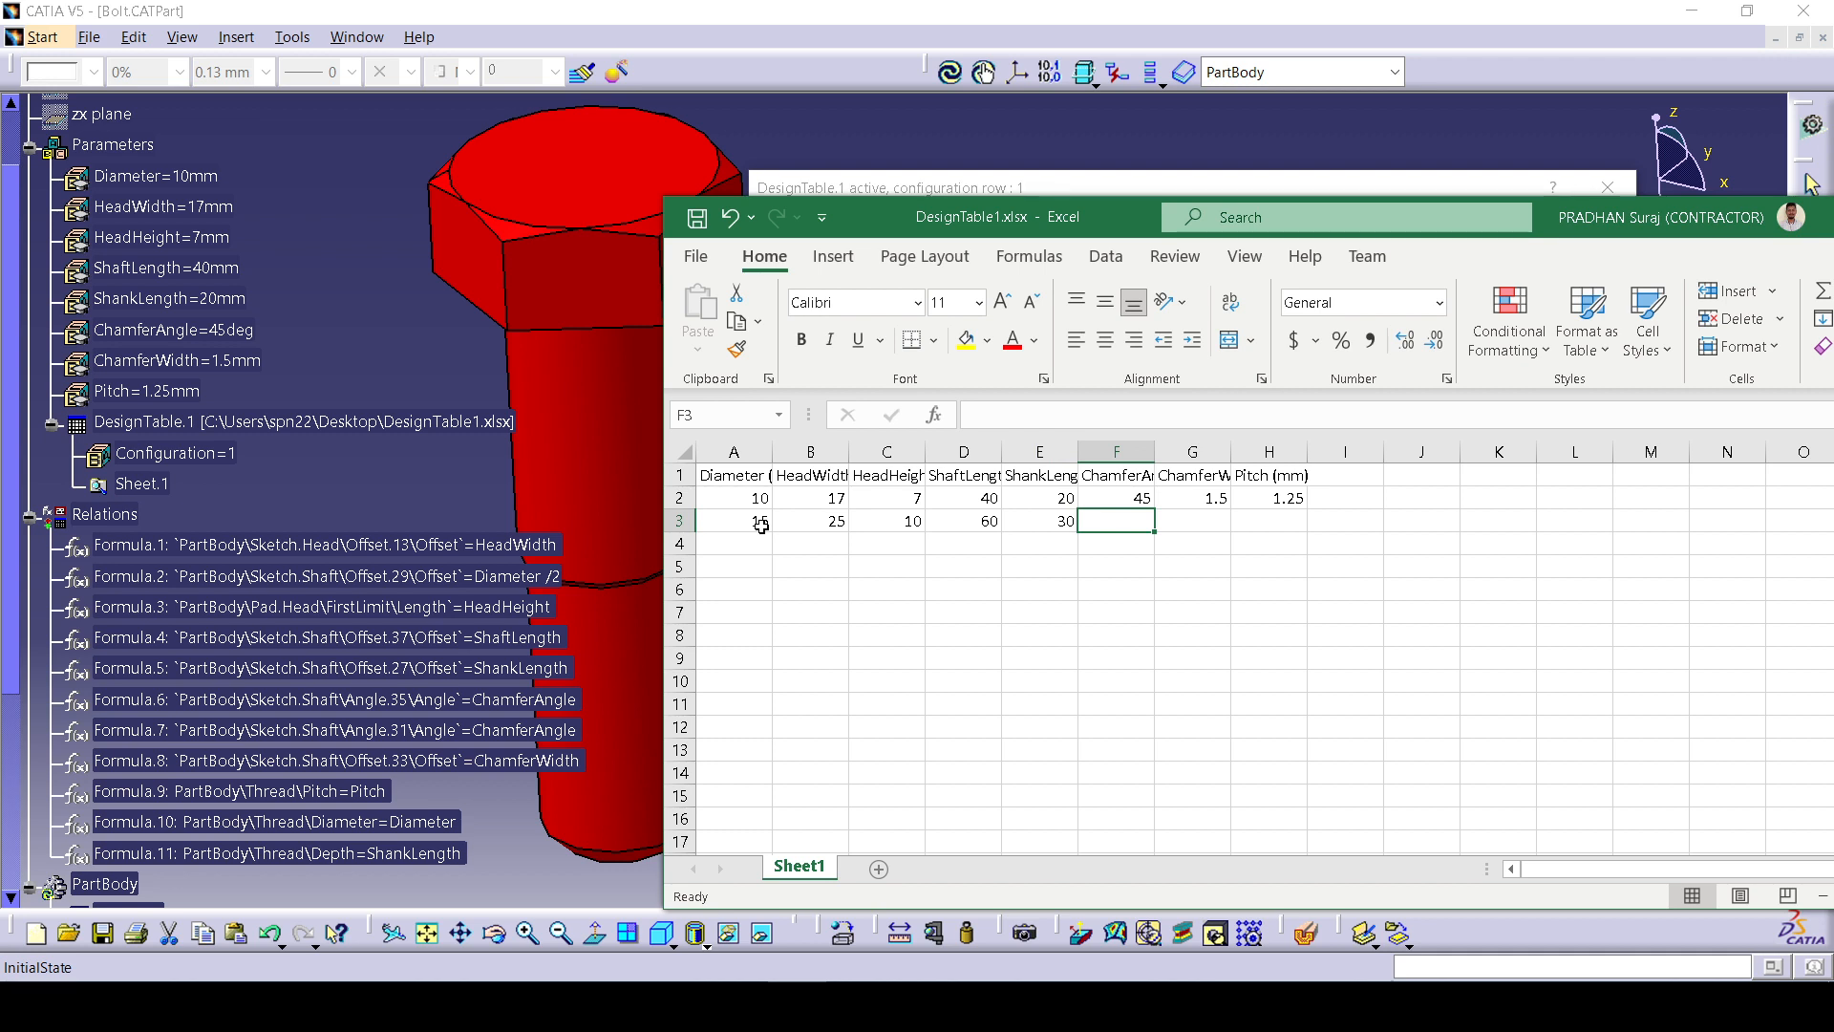
pyautogui.write('65')
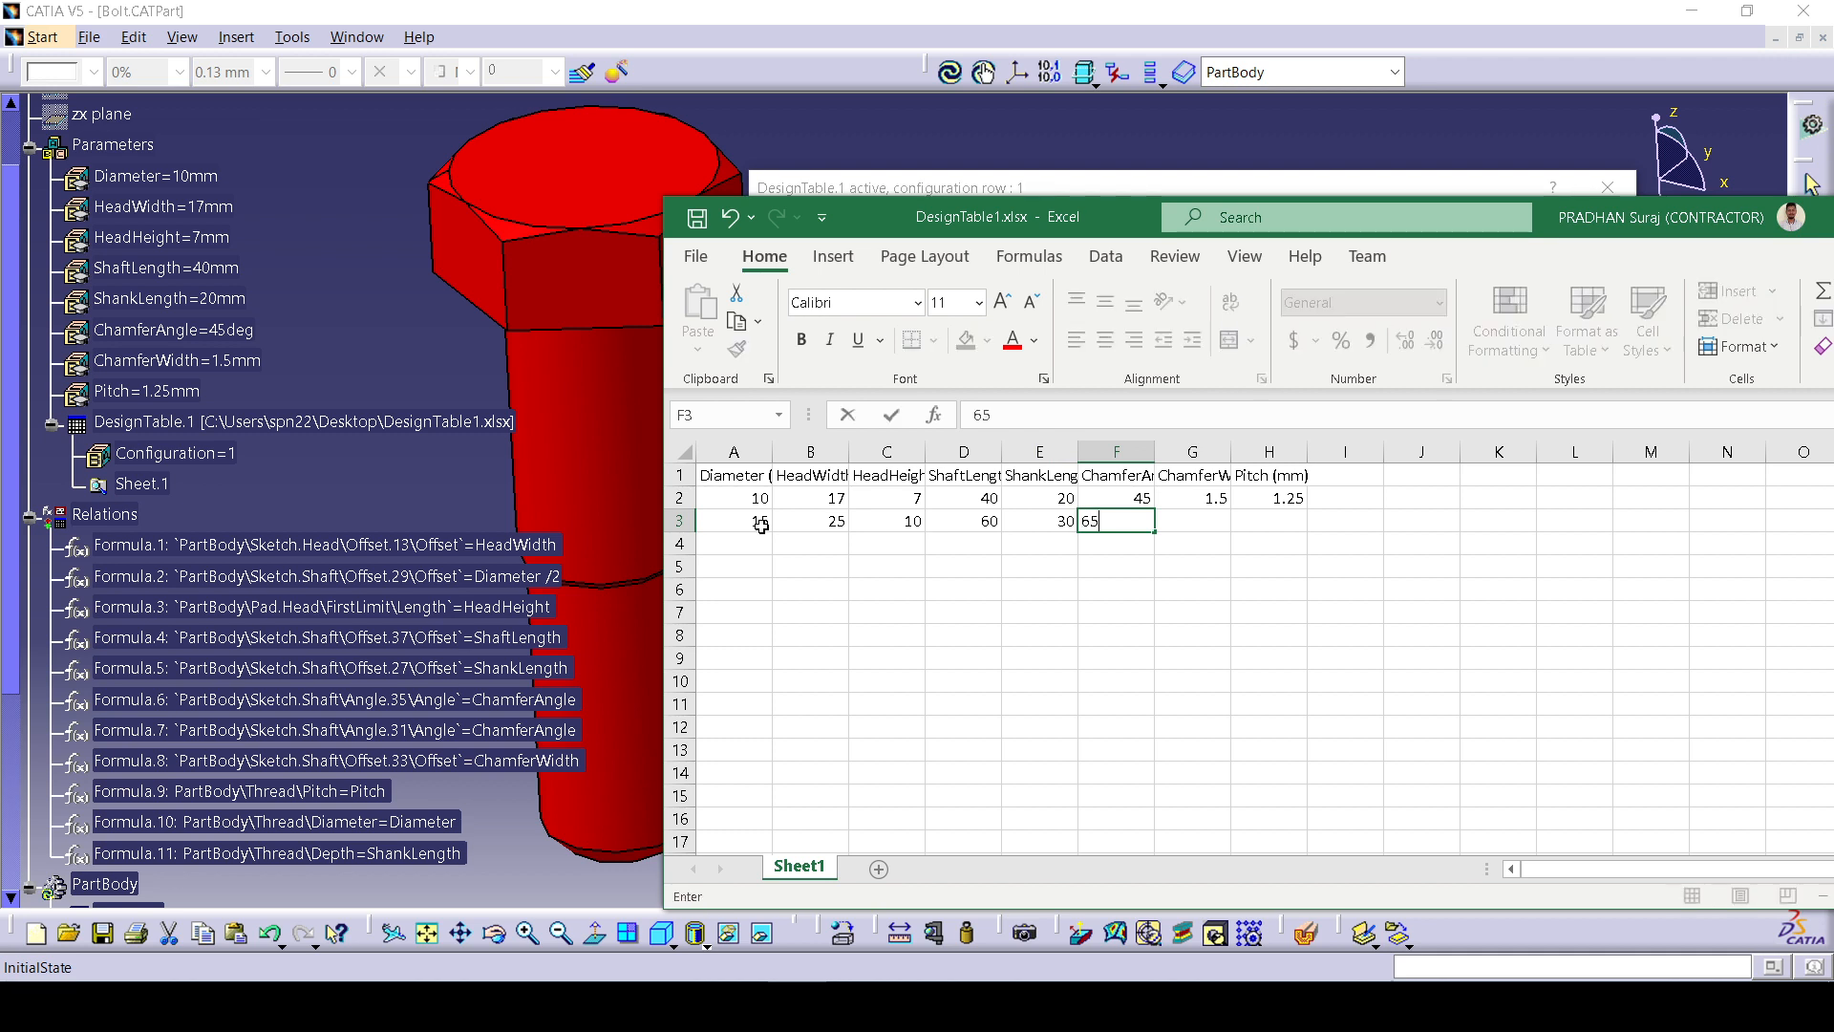
pyautogui.press('Tab')
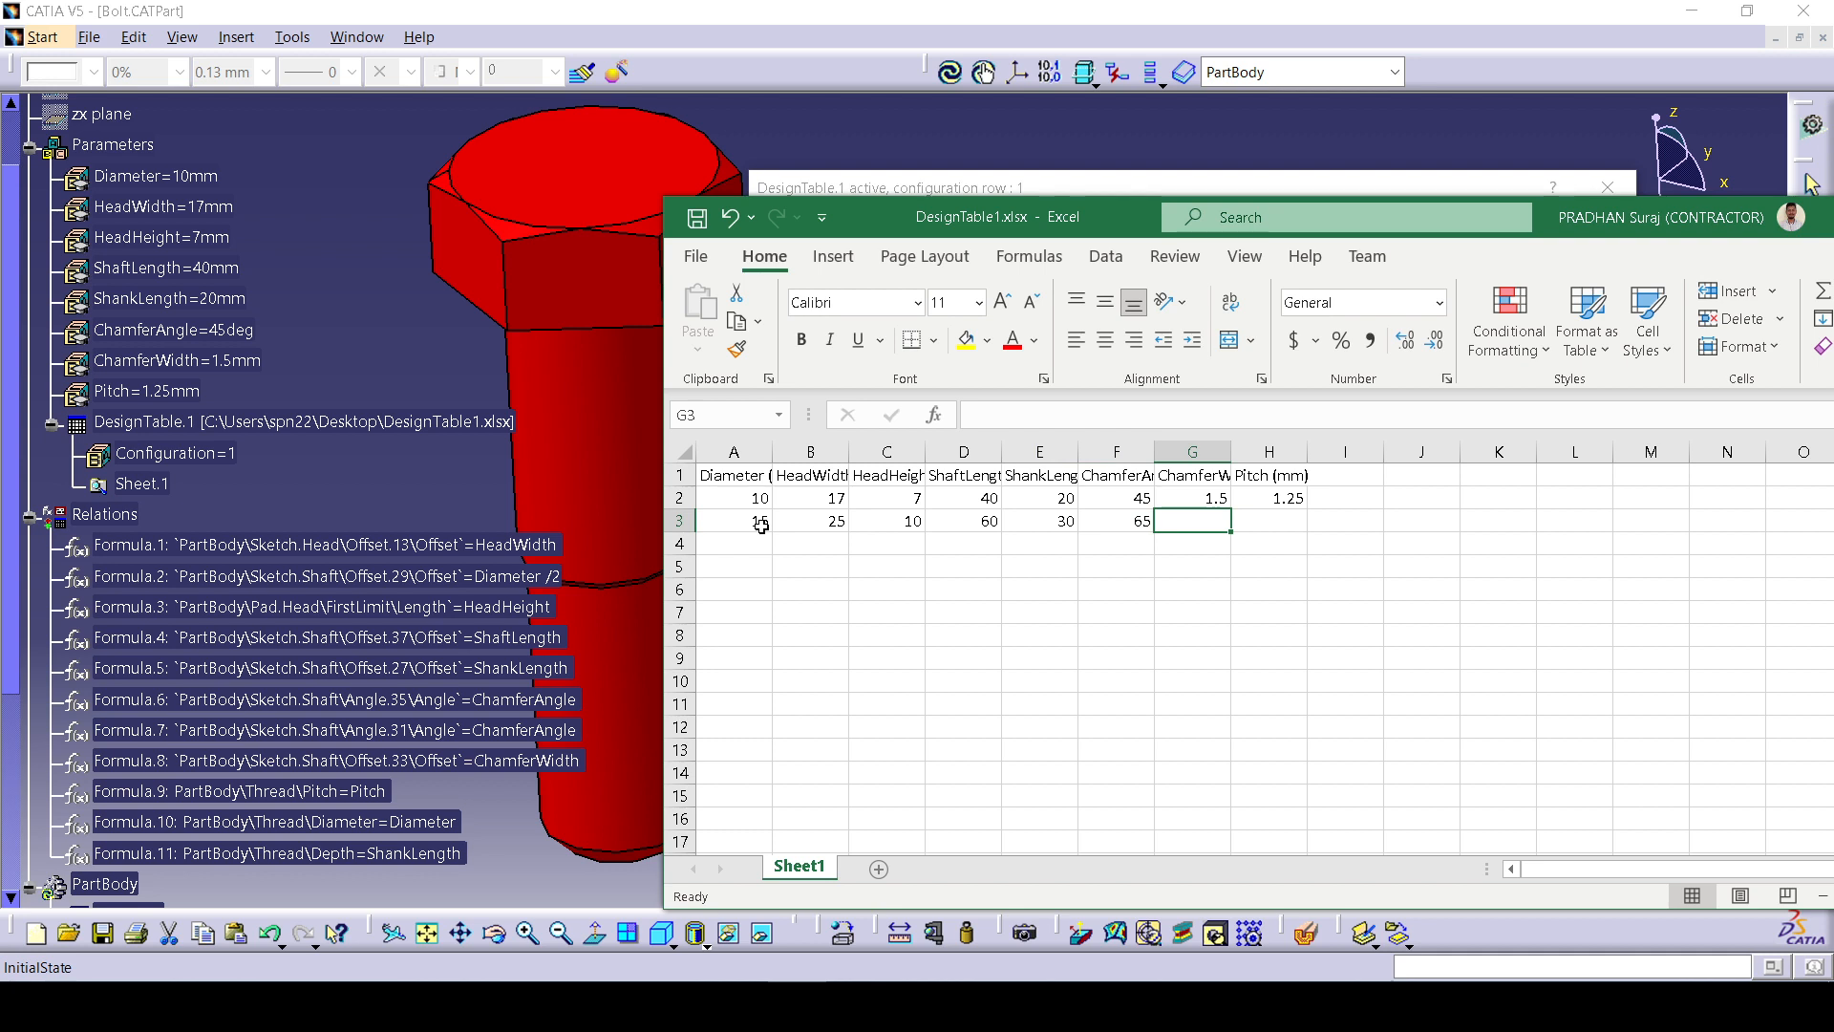
pyautogui.write('2.5')
pyautogui.press('Tab')
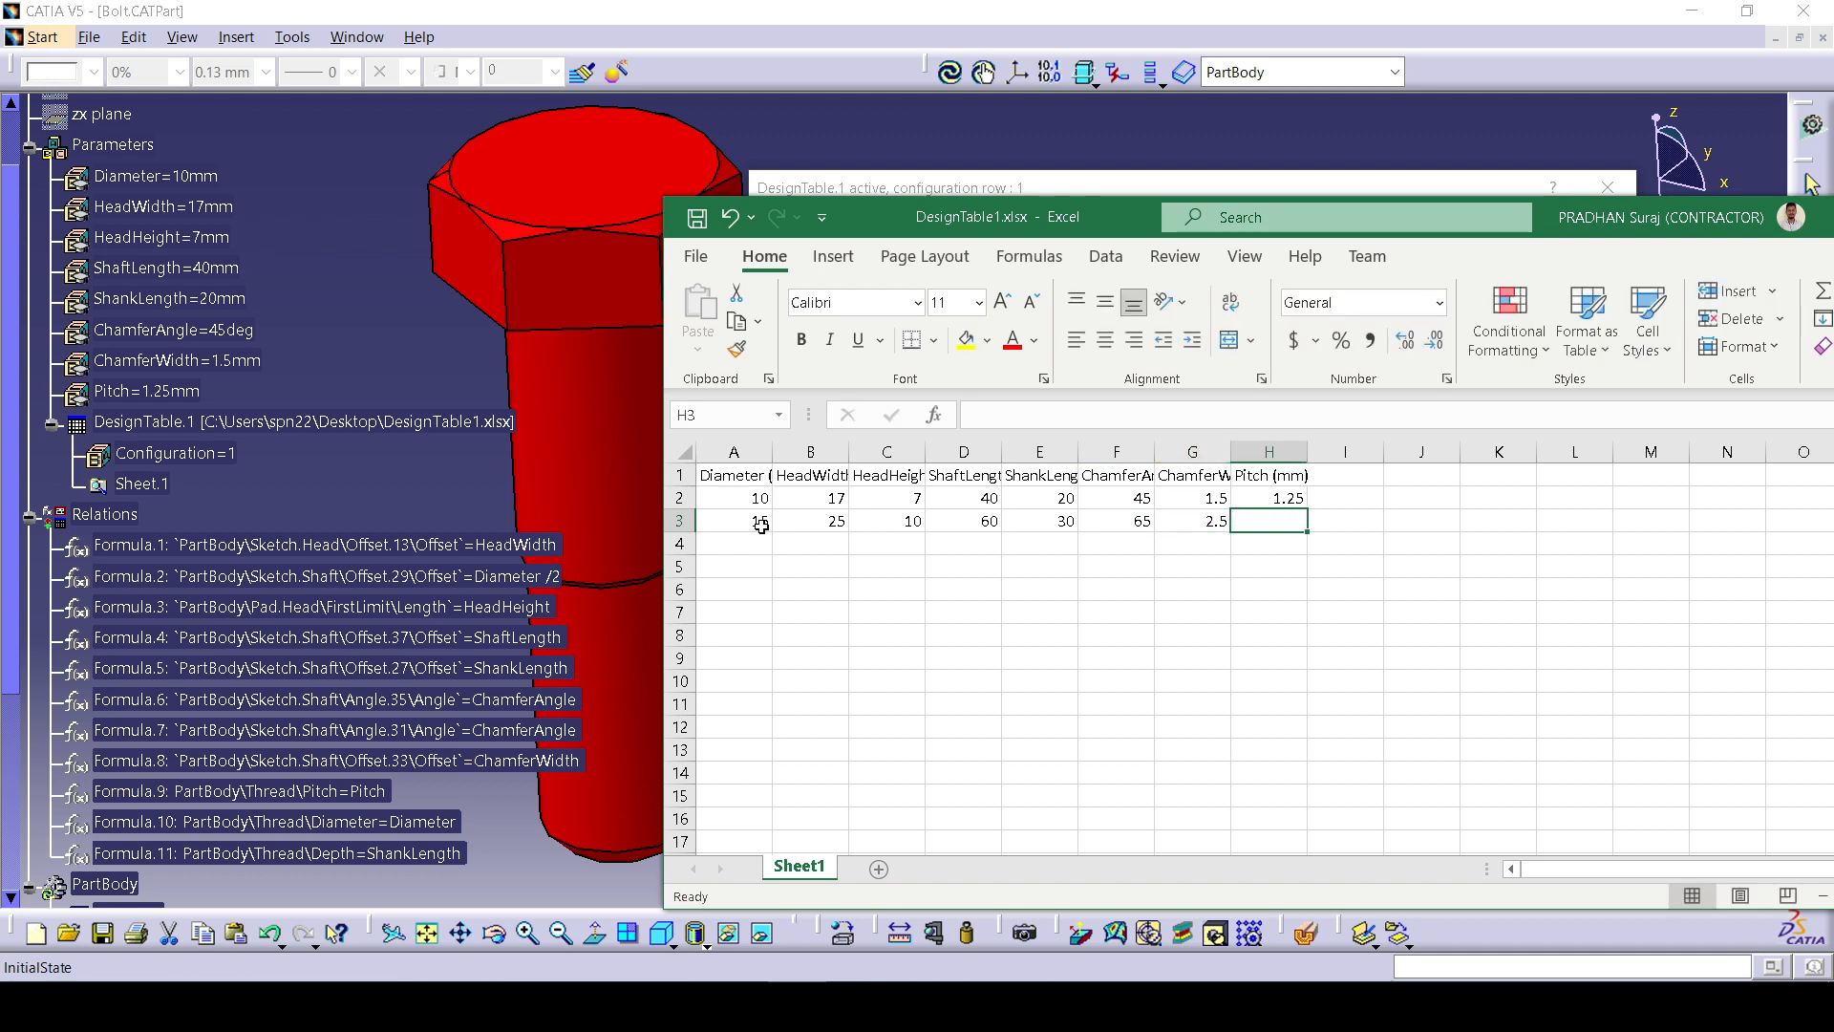
pyautogui.write('3')
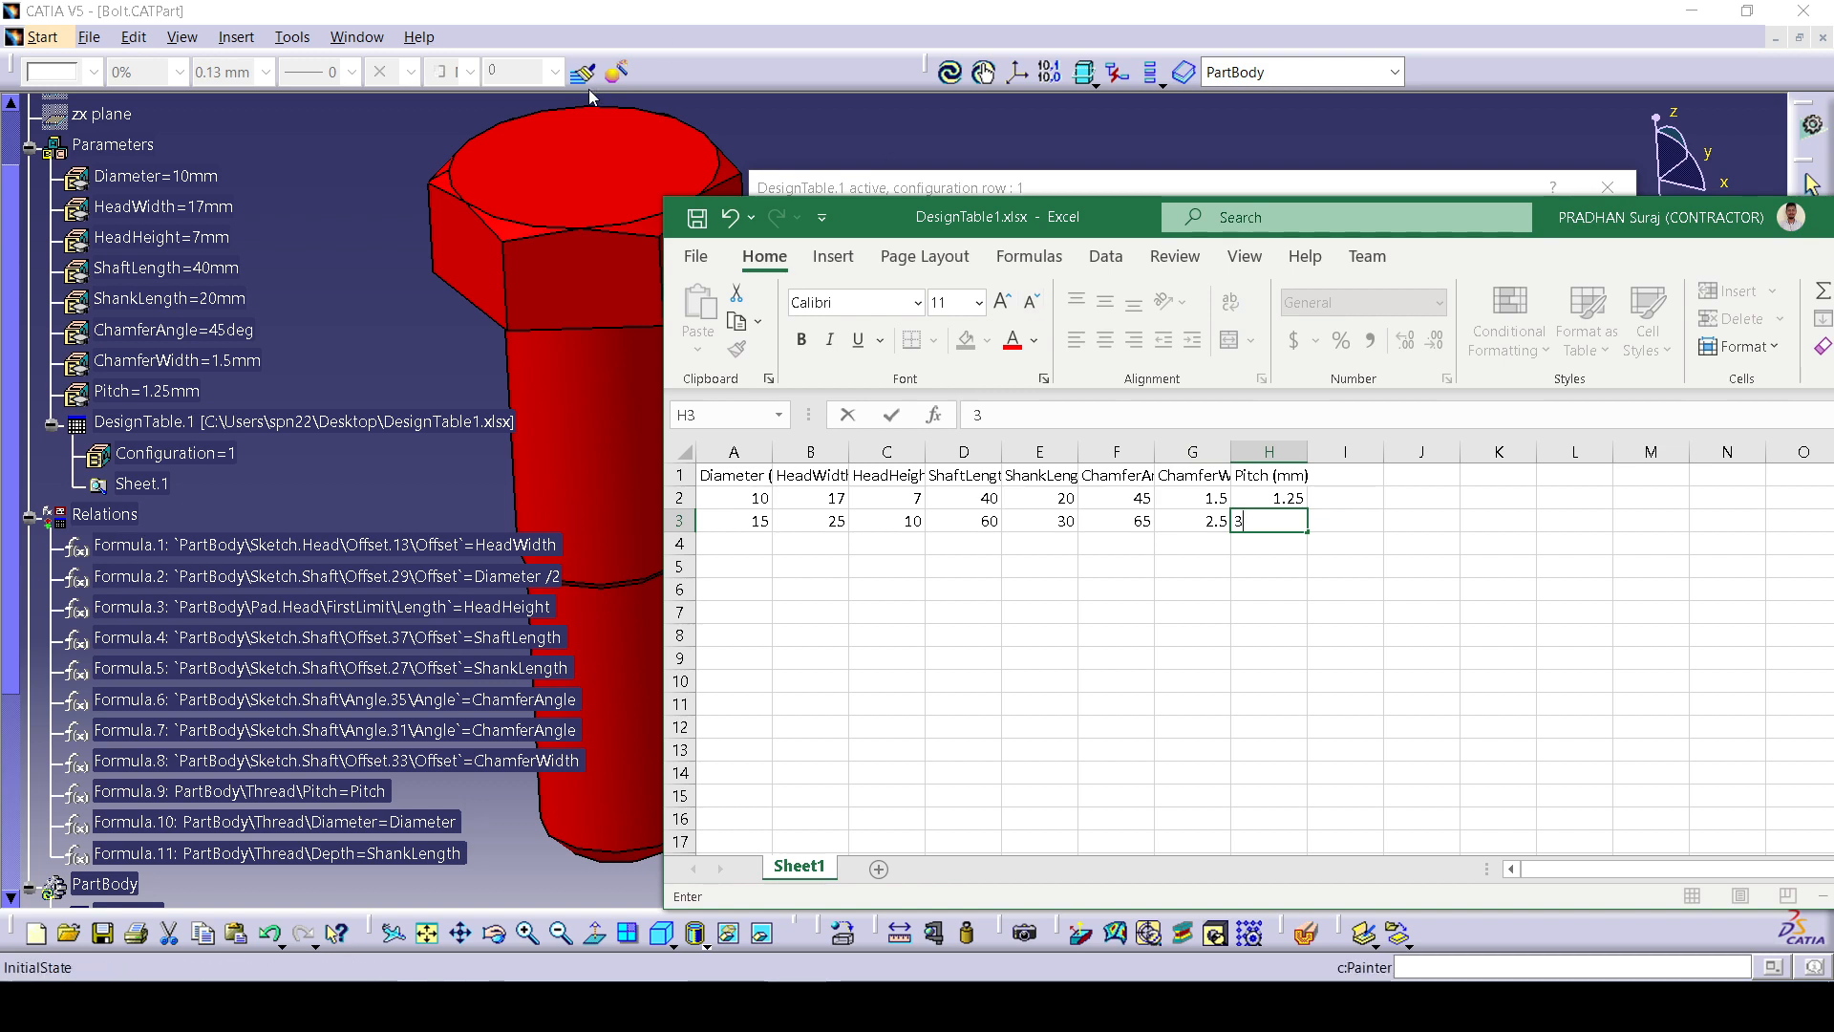
# Save and close the DesignTable1.xlsx workbook, and dismiss the synchronization report in CATIA.
pyautogui.click(690, 220)
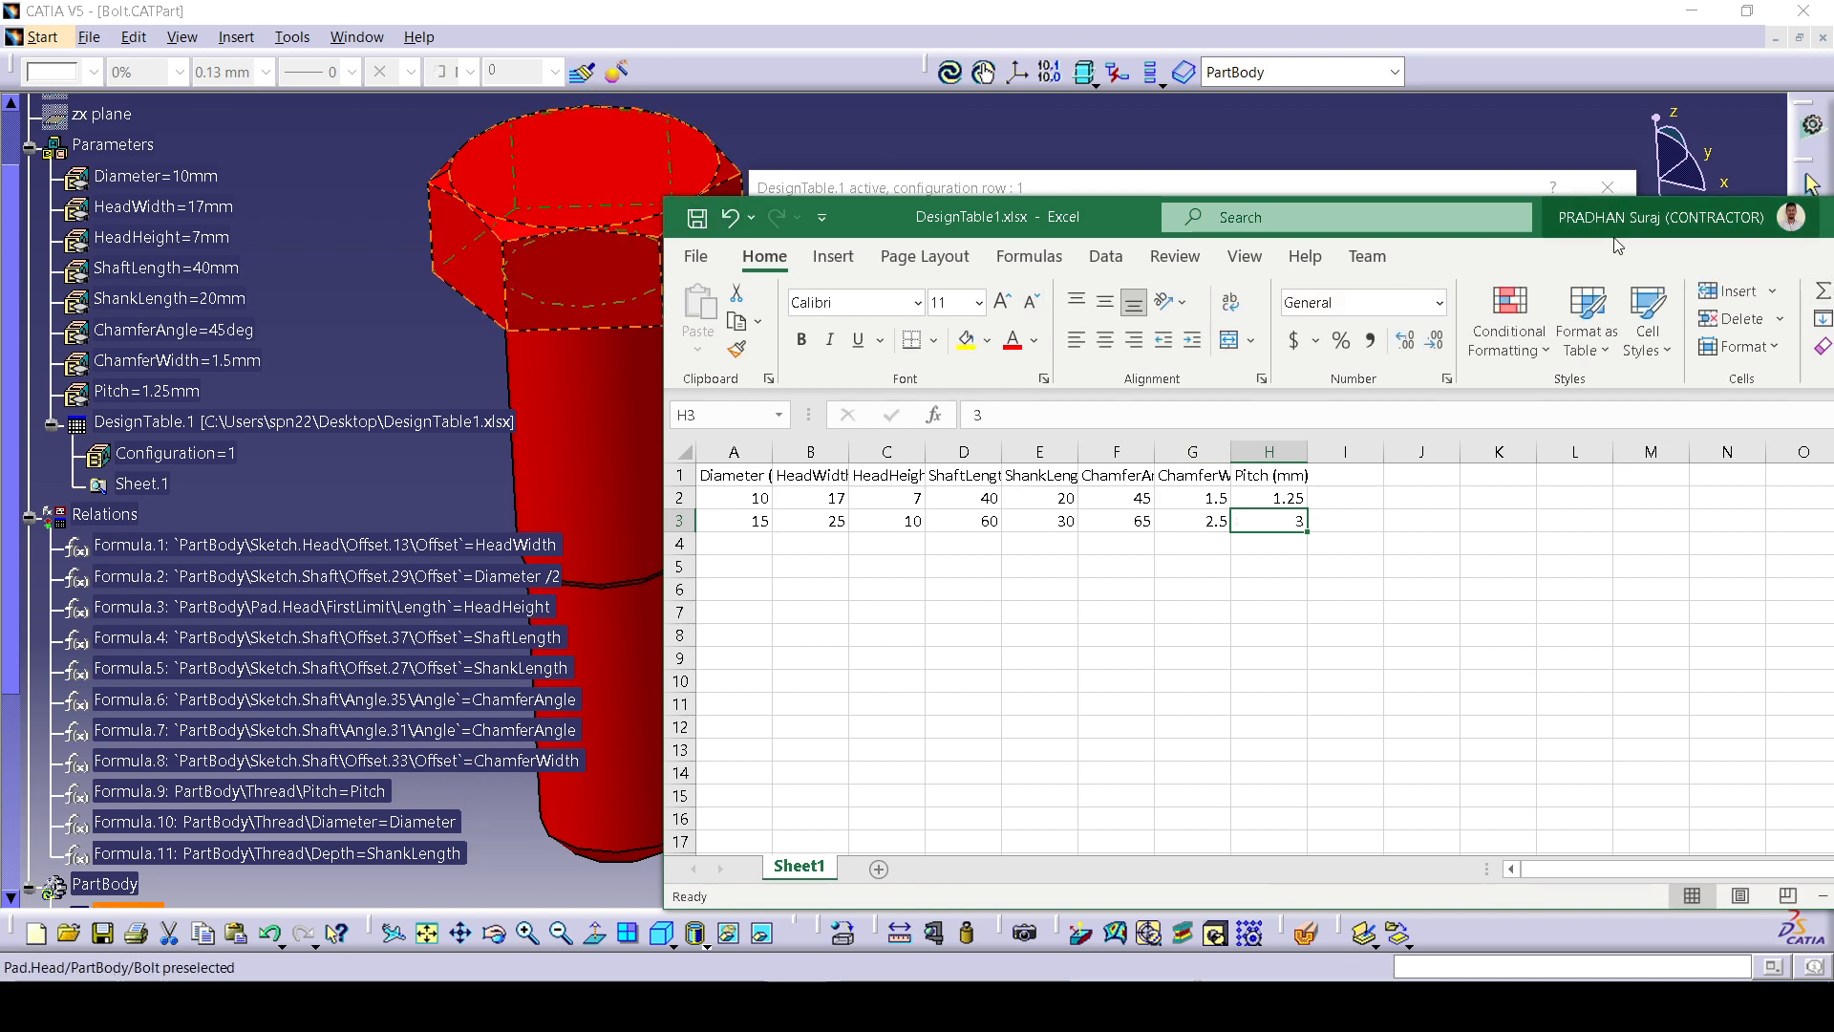
pyautogui.moveTo(1064, 219); pyautogui.dragTo(778, 124)
pyautogui.click(1721, 123)
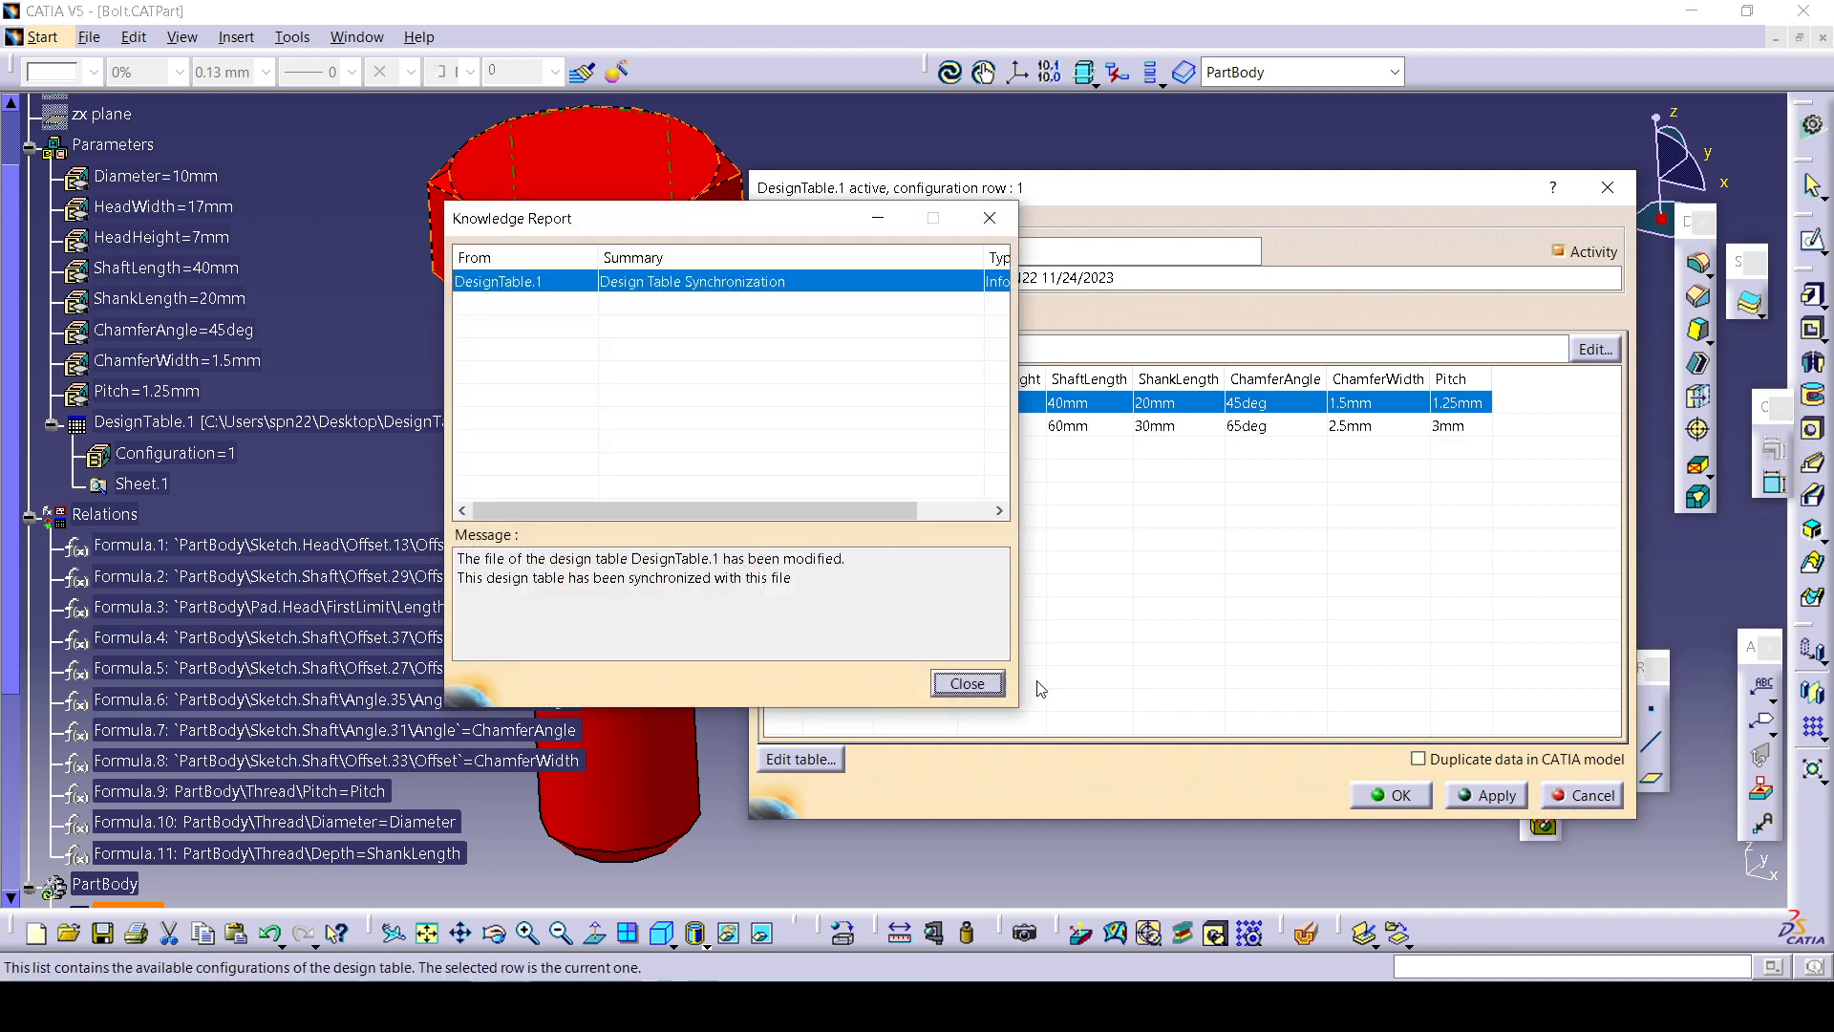
pyautogui.moveTo(619, 225); pyautogui.dragTo(382, 211)
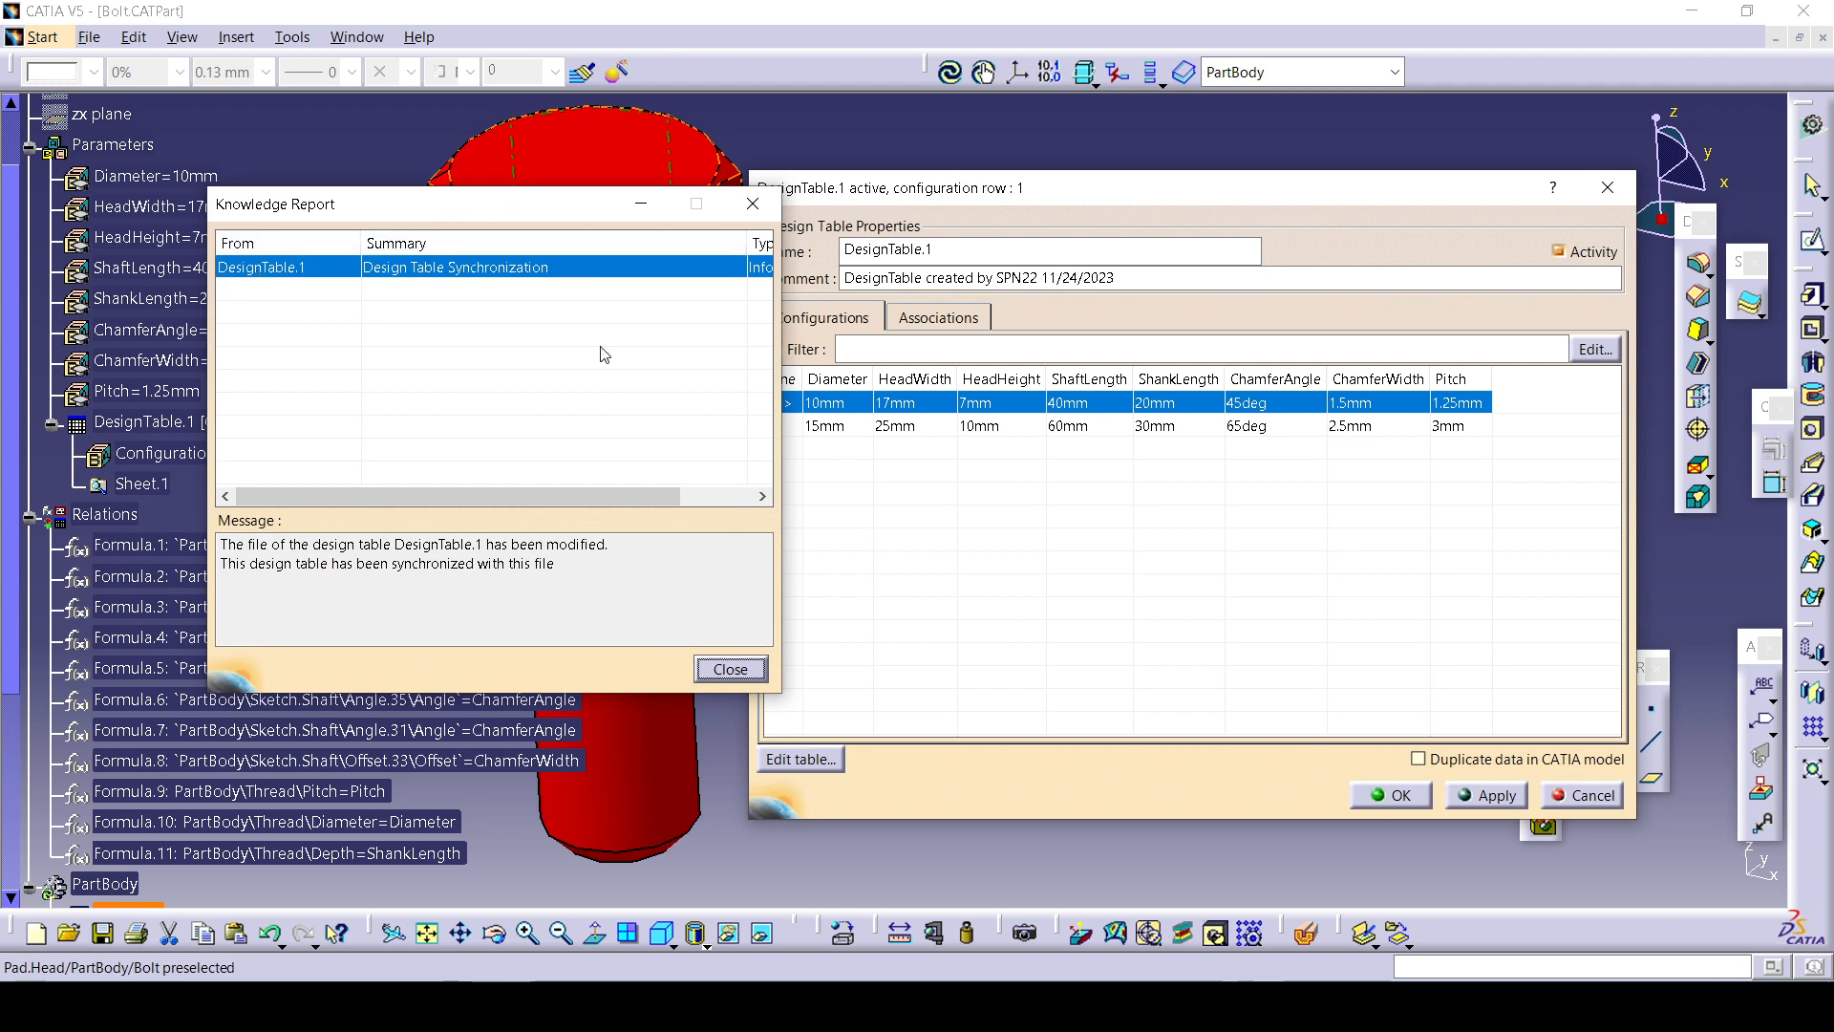
pyautogui.click(730, 669)
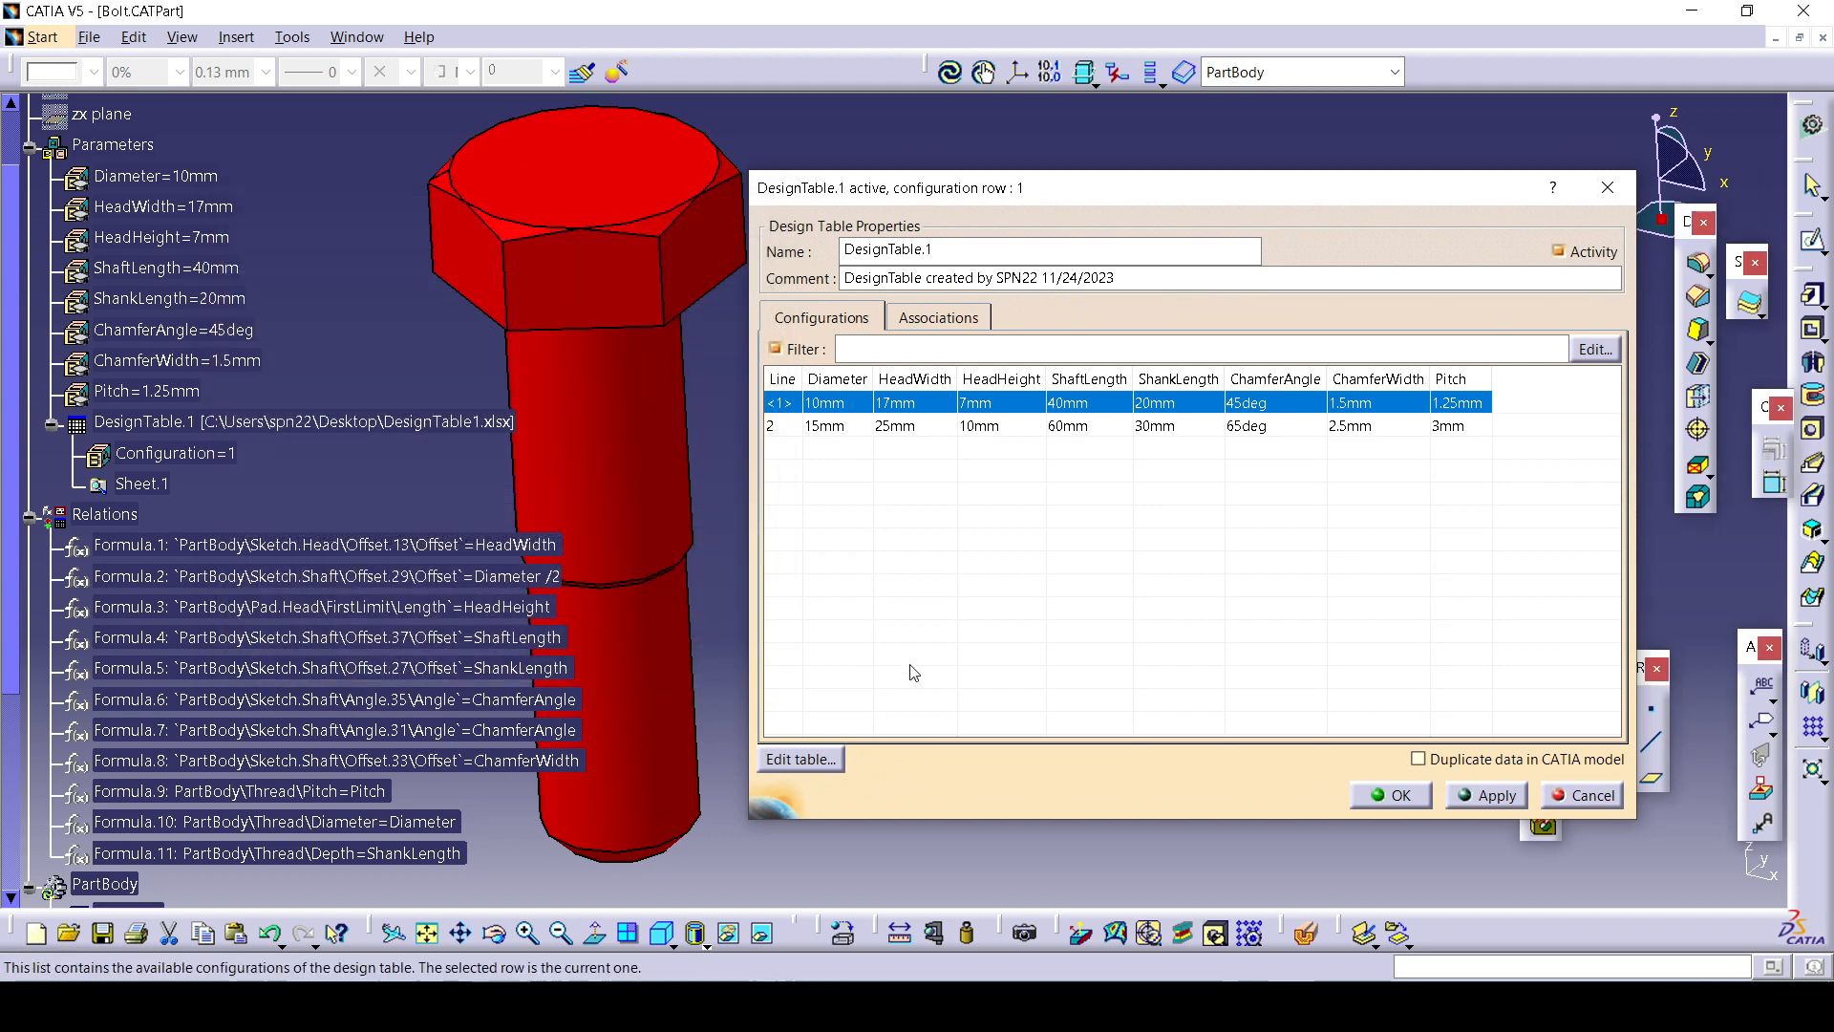
# Apply configuration row 1 of DesignTable.1 to the bolt and accept the table's definition.
pyautogui.click(1512, 805)
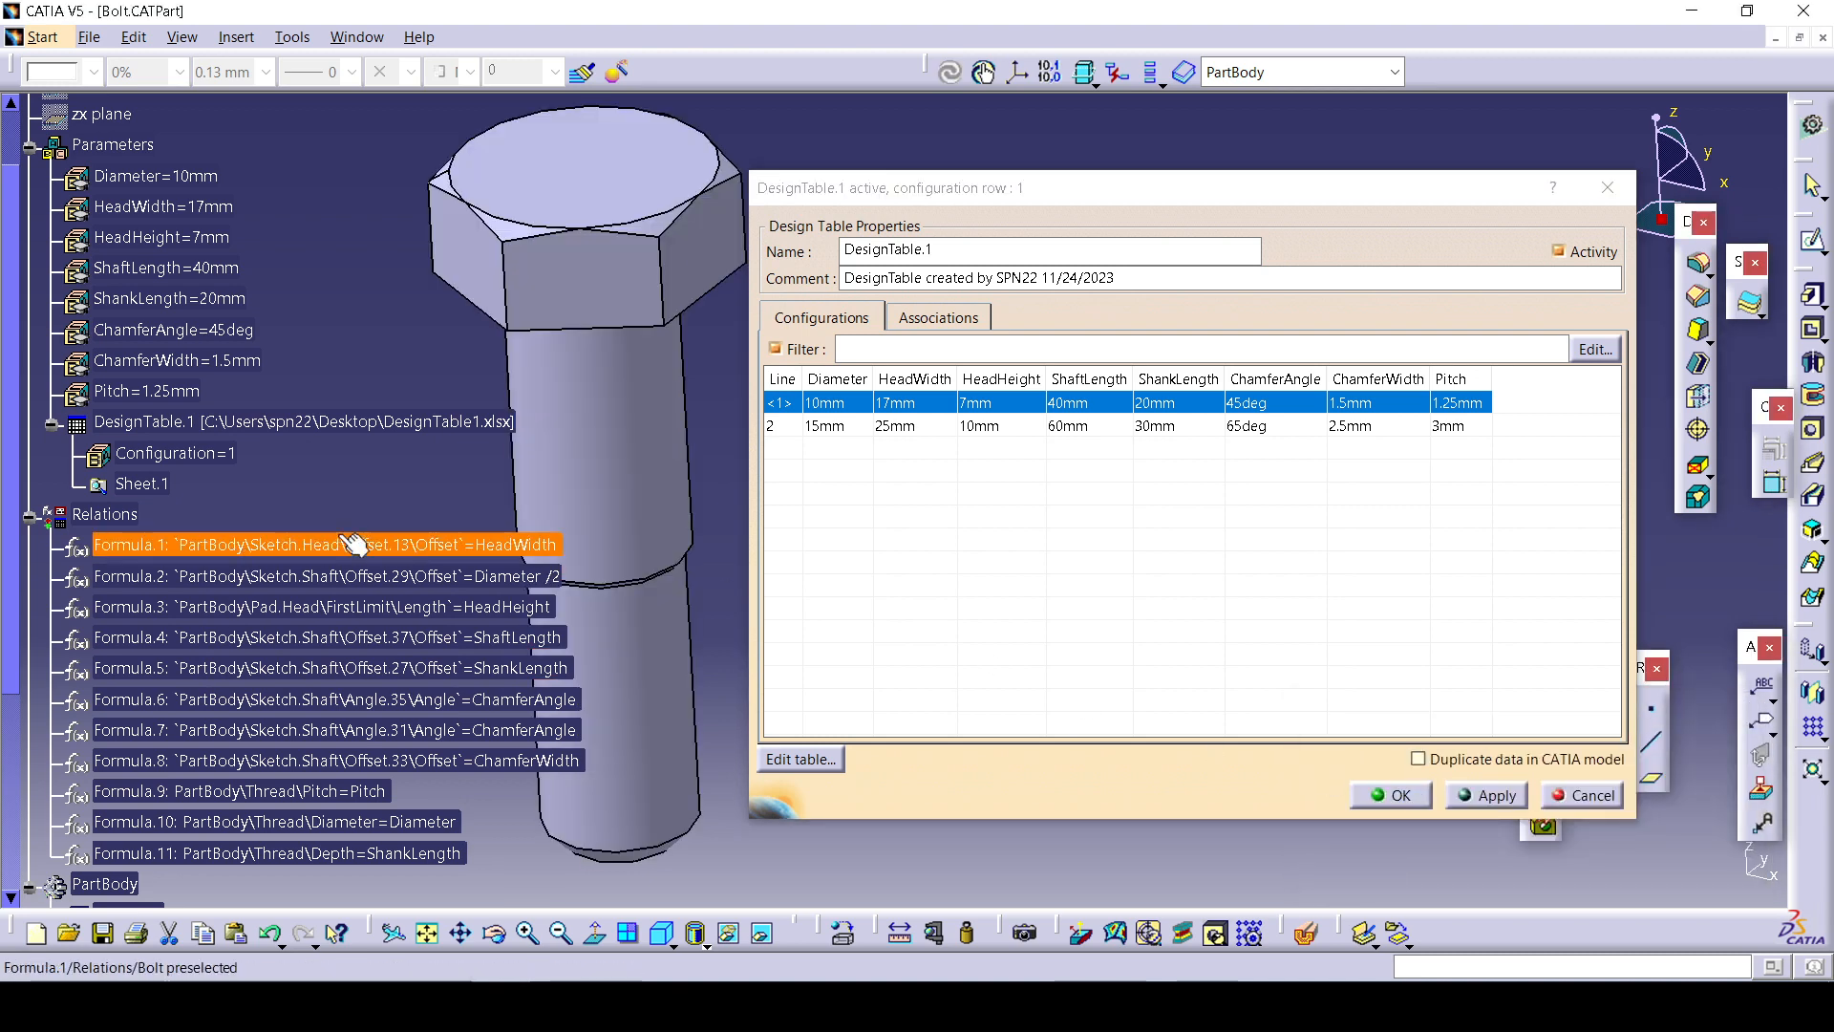
pyautogui.scroll(-3, 364, 473)
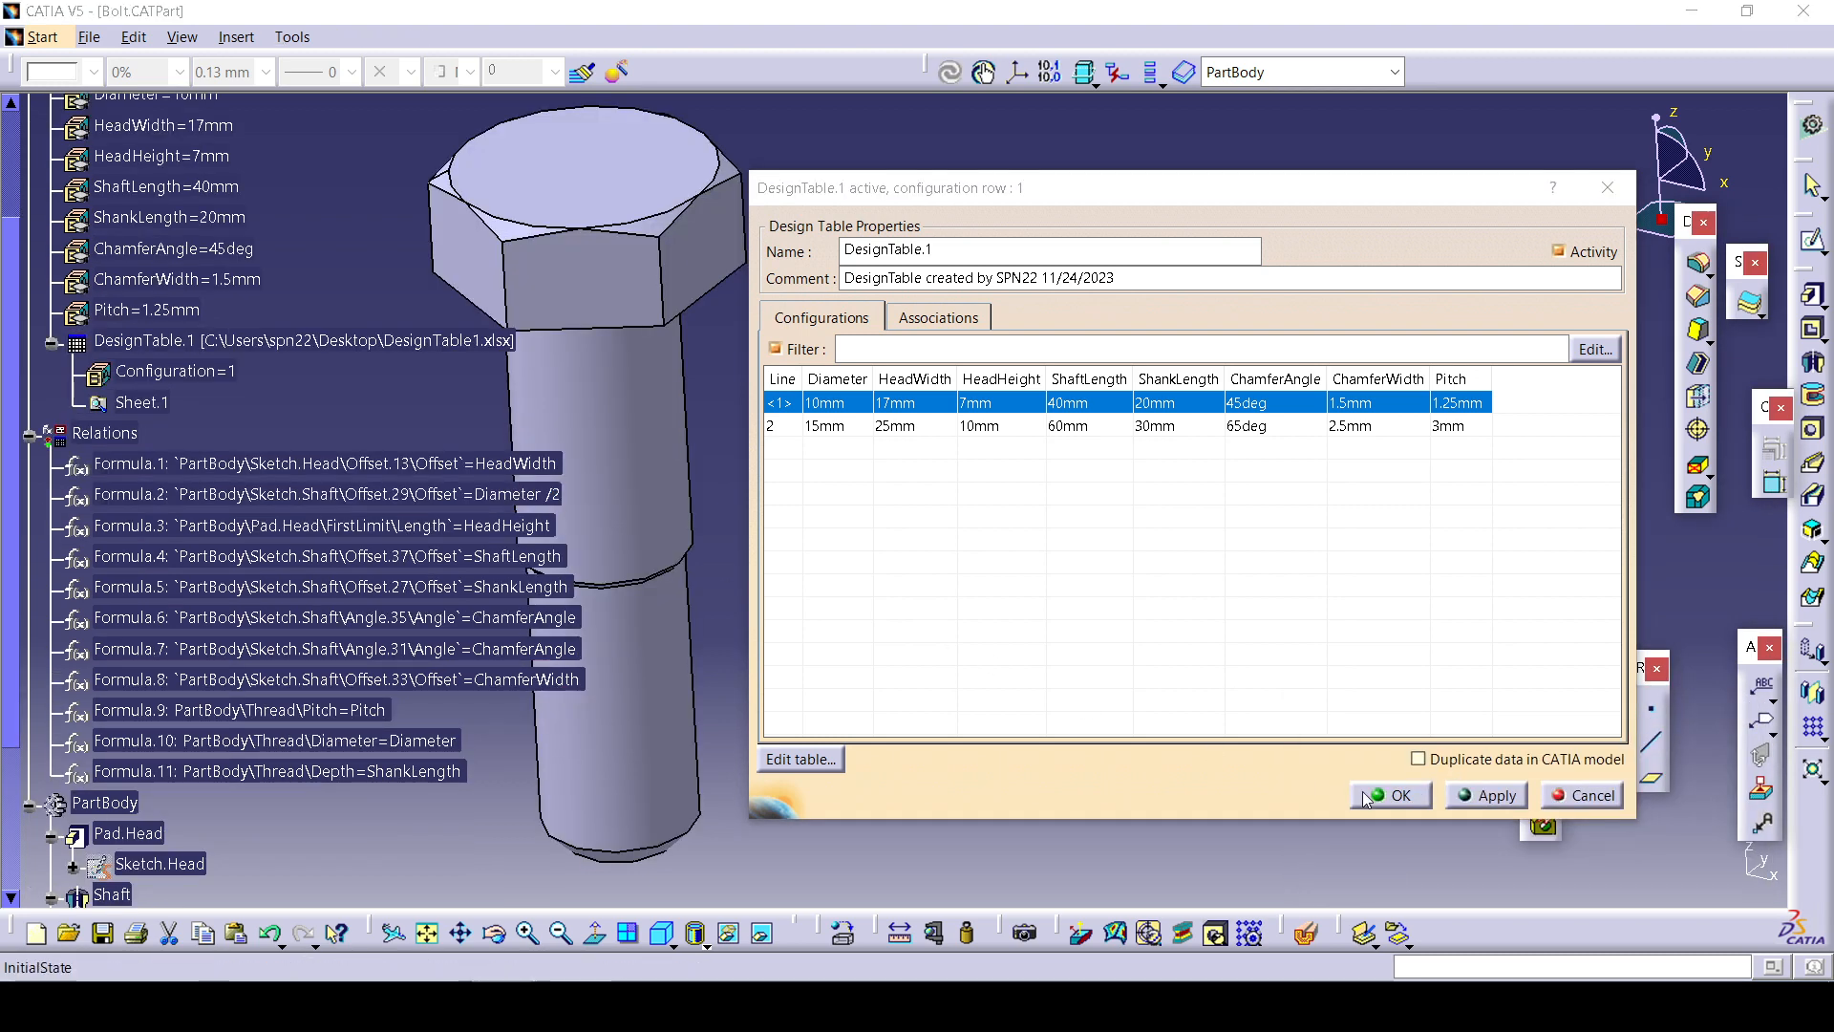
pyautogui.click(1362, 791)
# Edit the design table's Configuration parameter to apply row 2 to the bolt, and confirm the change.
pyautogui.doubleClick(174, 371)
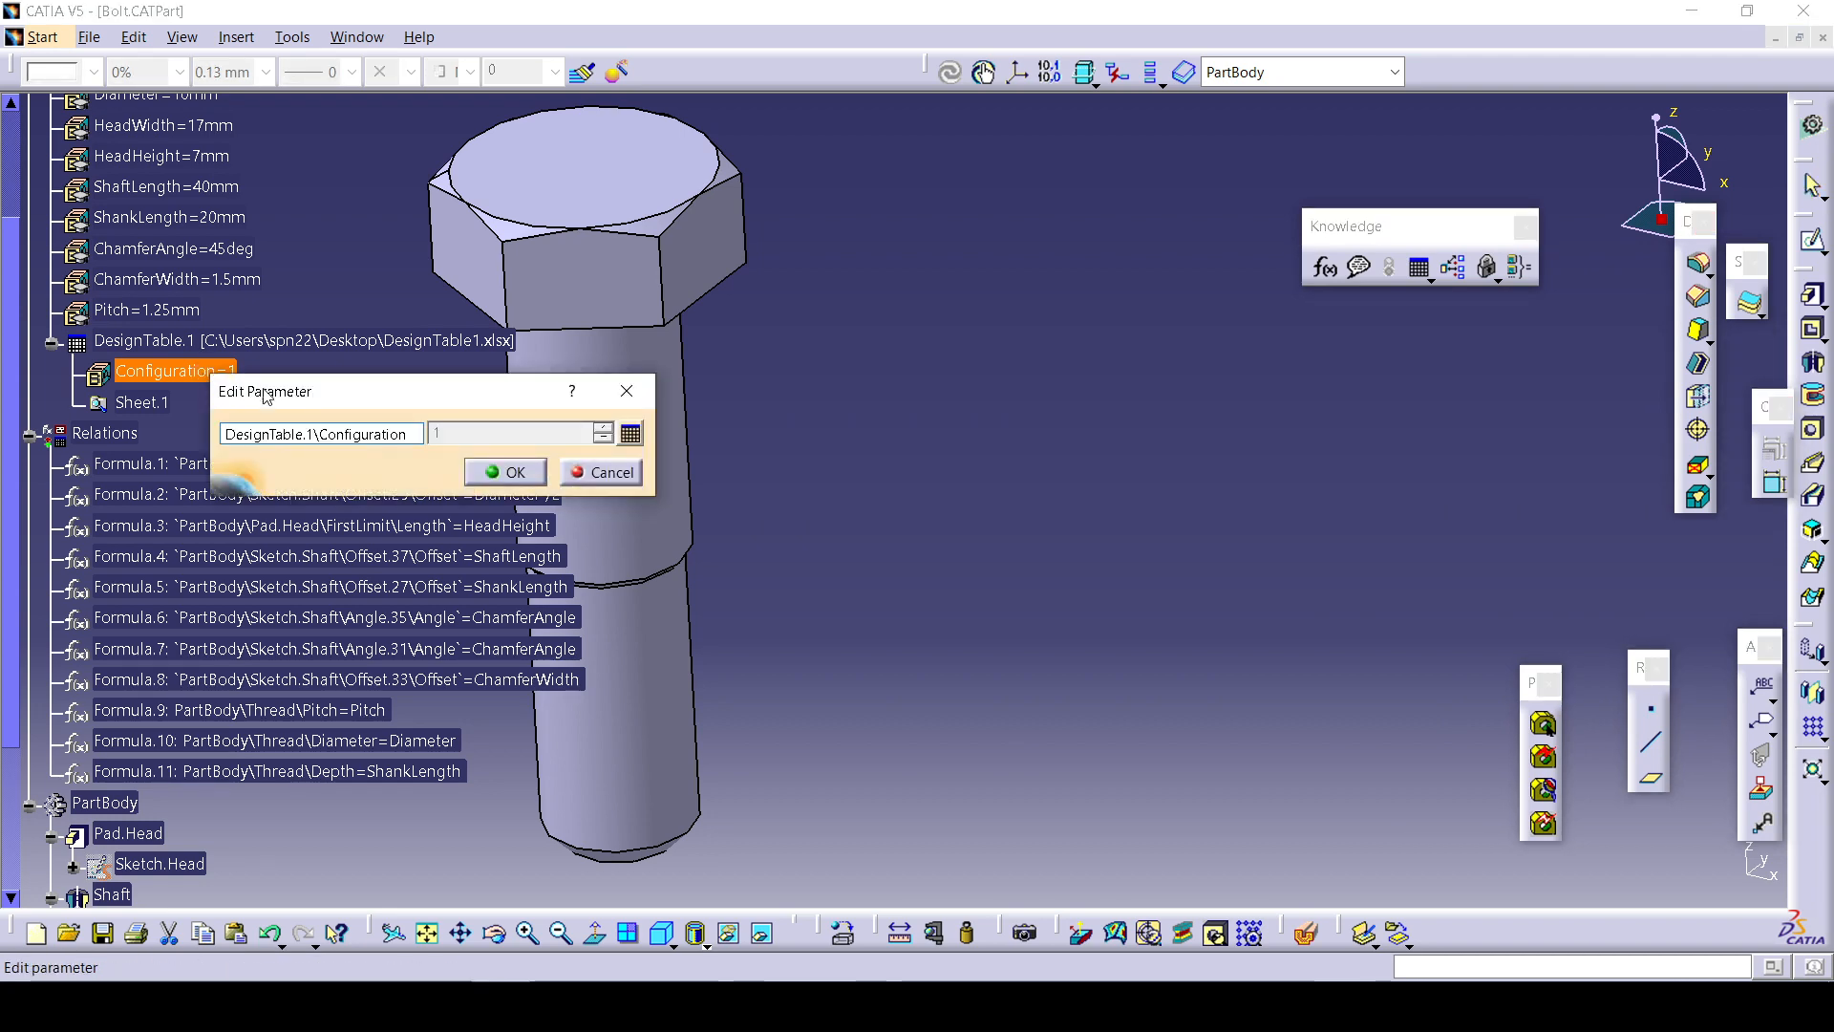
pyautogui.click(631, 434)
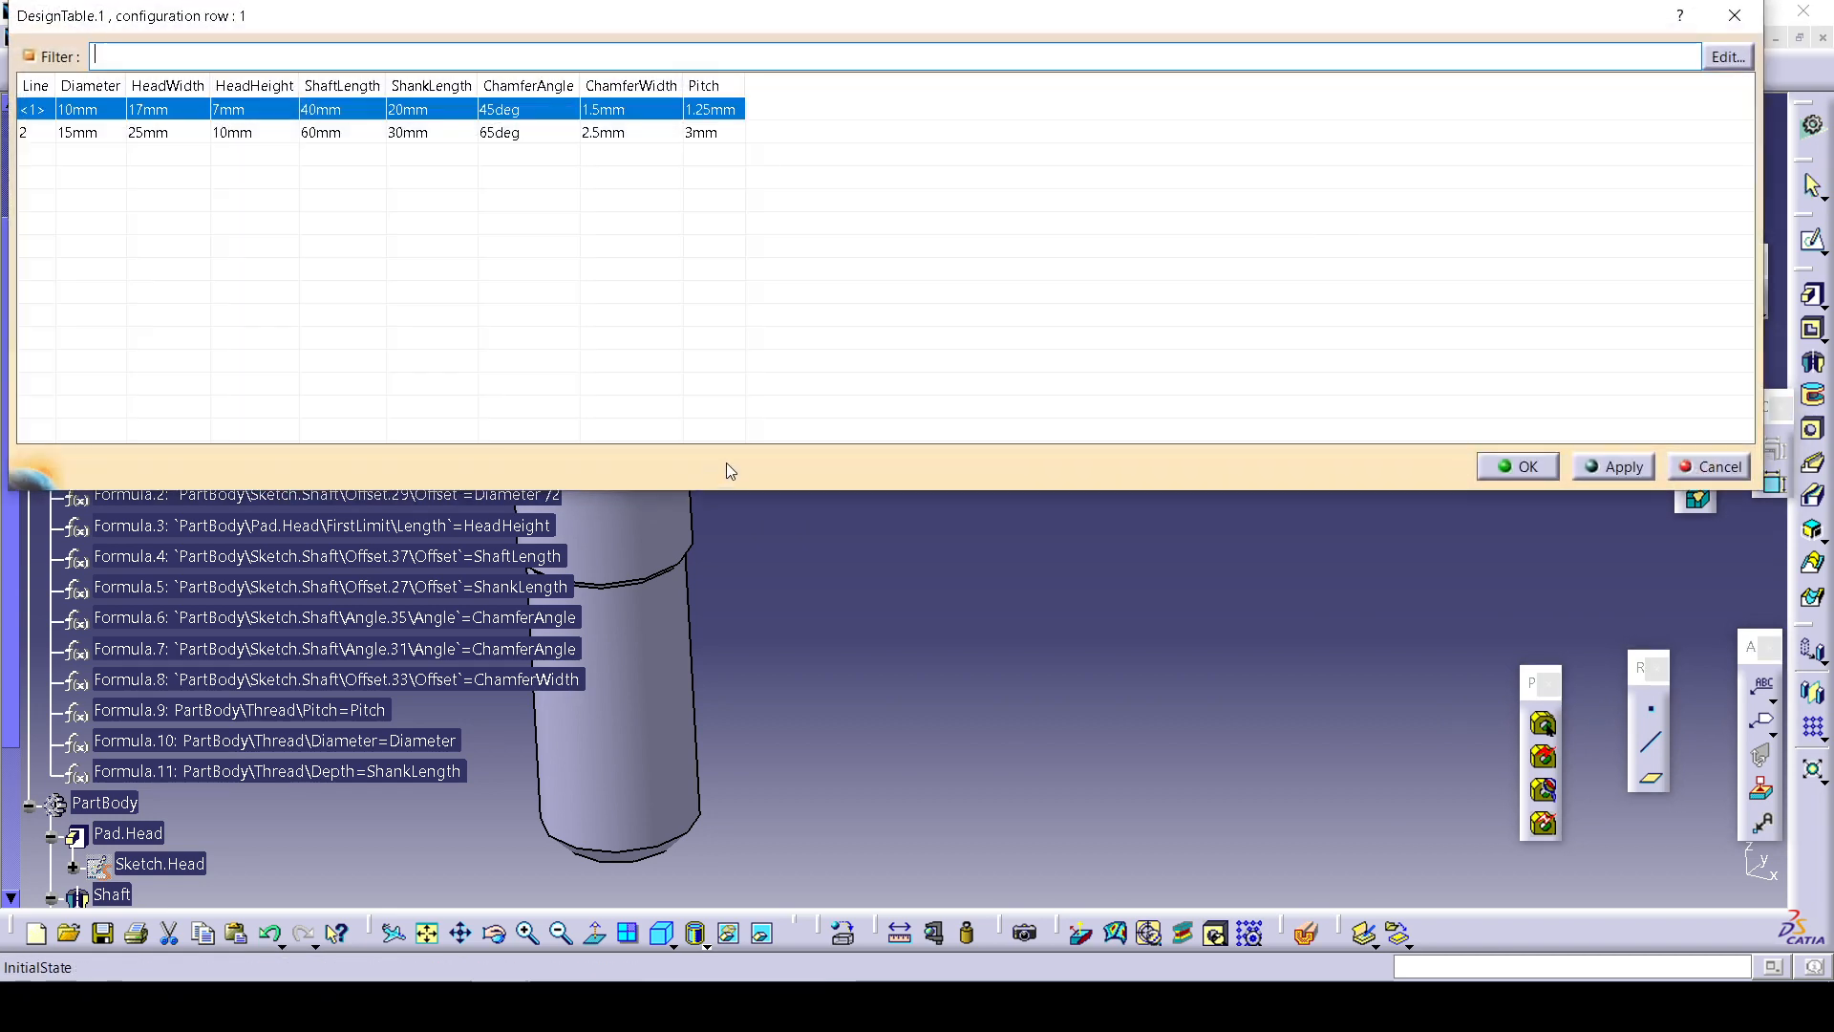
pyautogui.click(246, 134)
pyautogui.click(1629, 470)
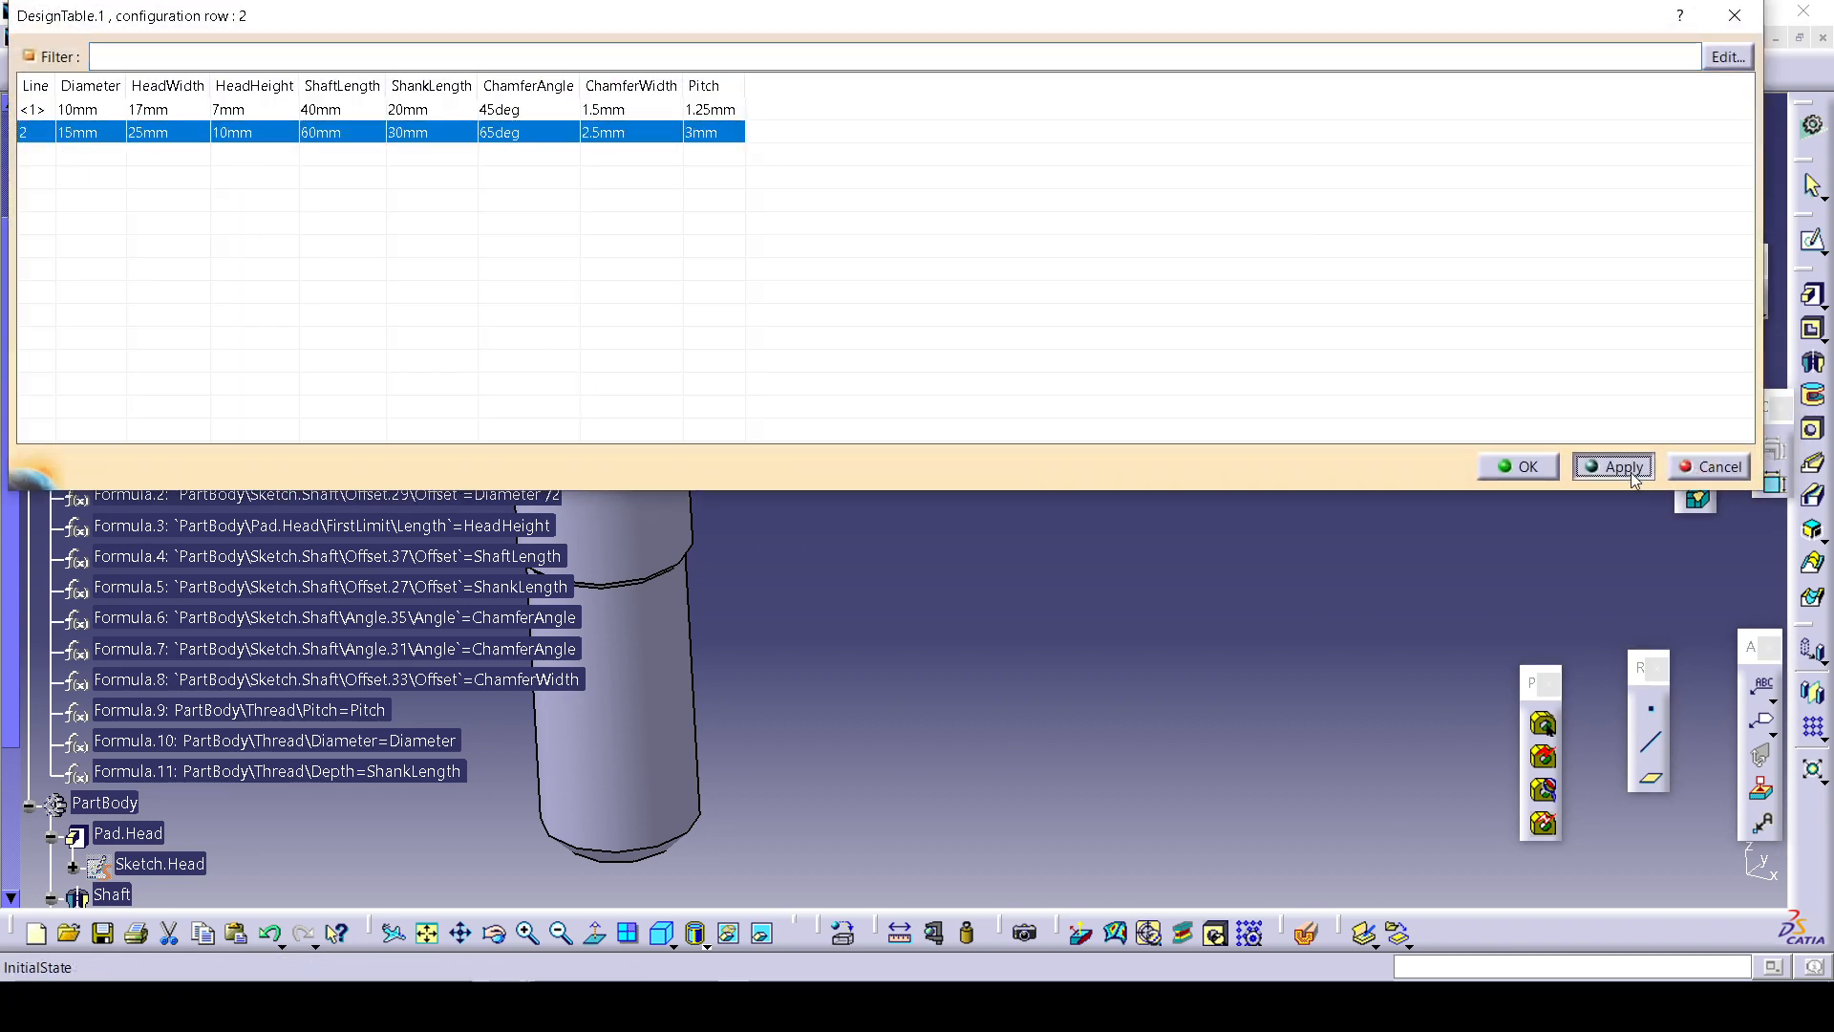
pyautogui.click(1521, 468)
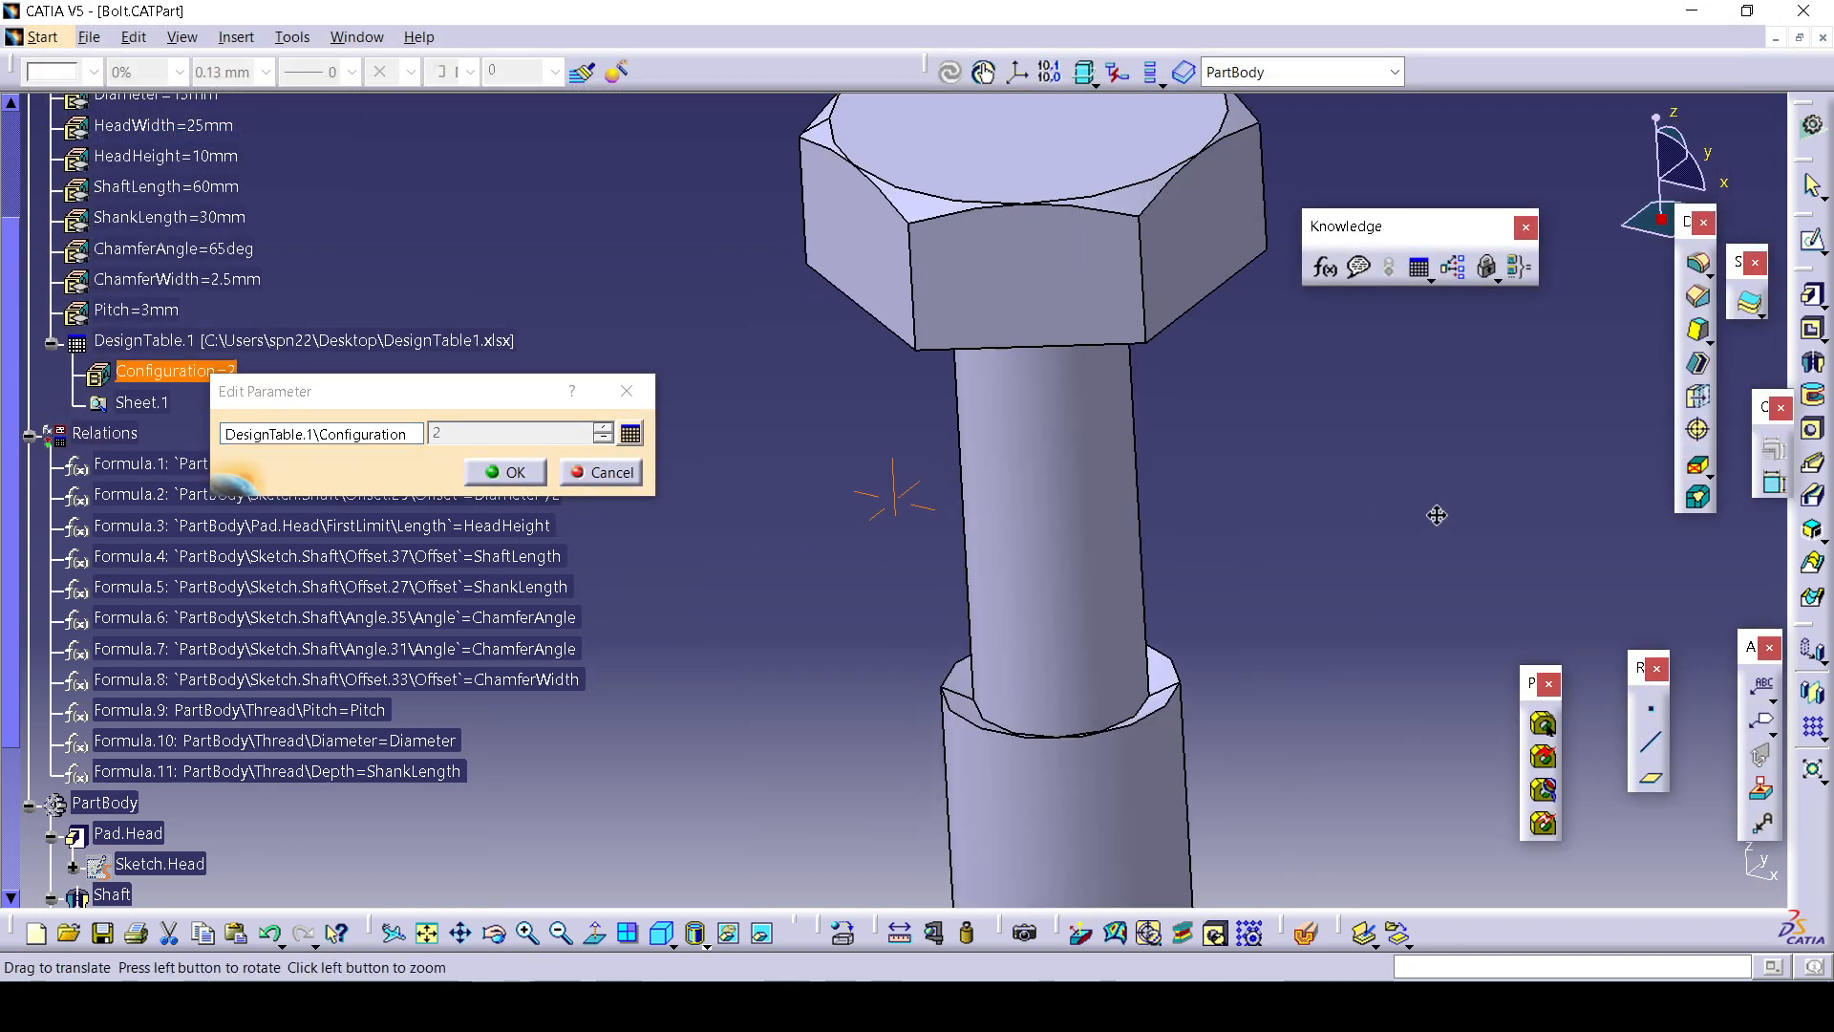
pyautogui.moveTo(1437, 515); pyautogui.dragTo(1393, 626, button='middle')
pyautogui.moveTo(1027, 659); pyautogui.dragTo(1167, 503, button='middle')
pyautogui.moveTo(394, 398); pyautogui.dragTo(750, 556)
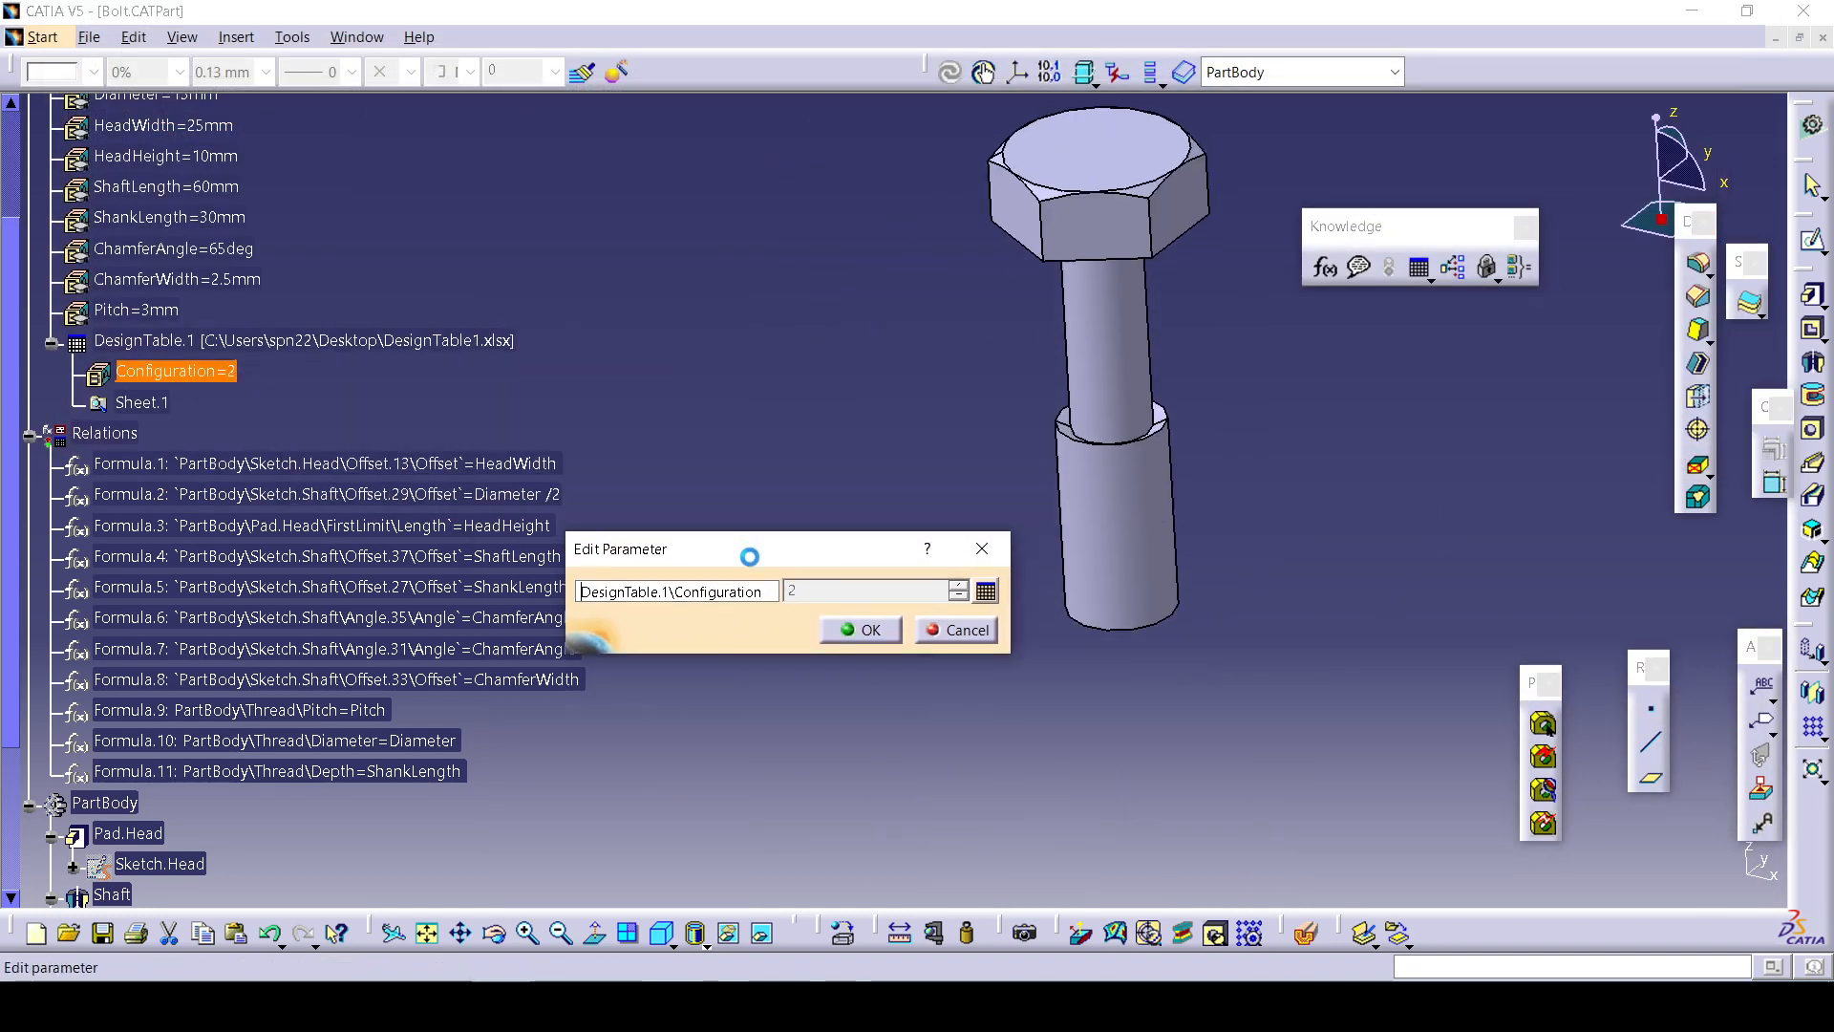
pyautogui.click(866, 631)
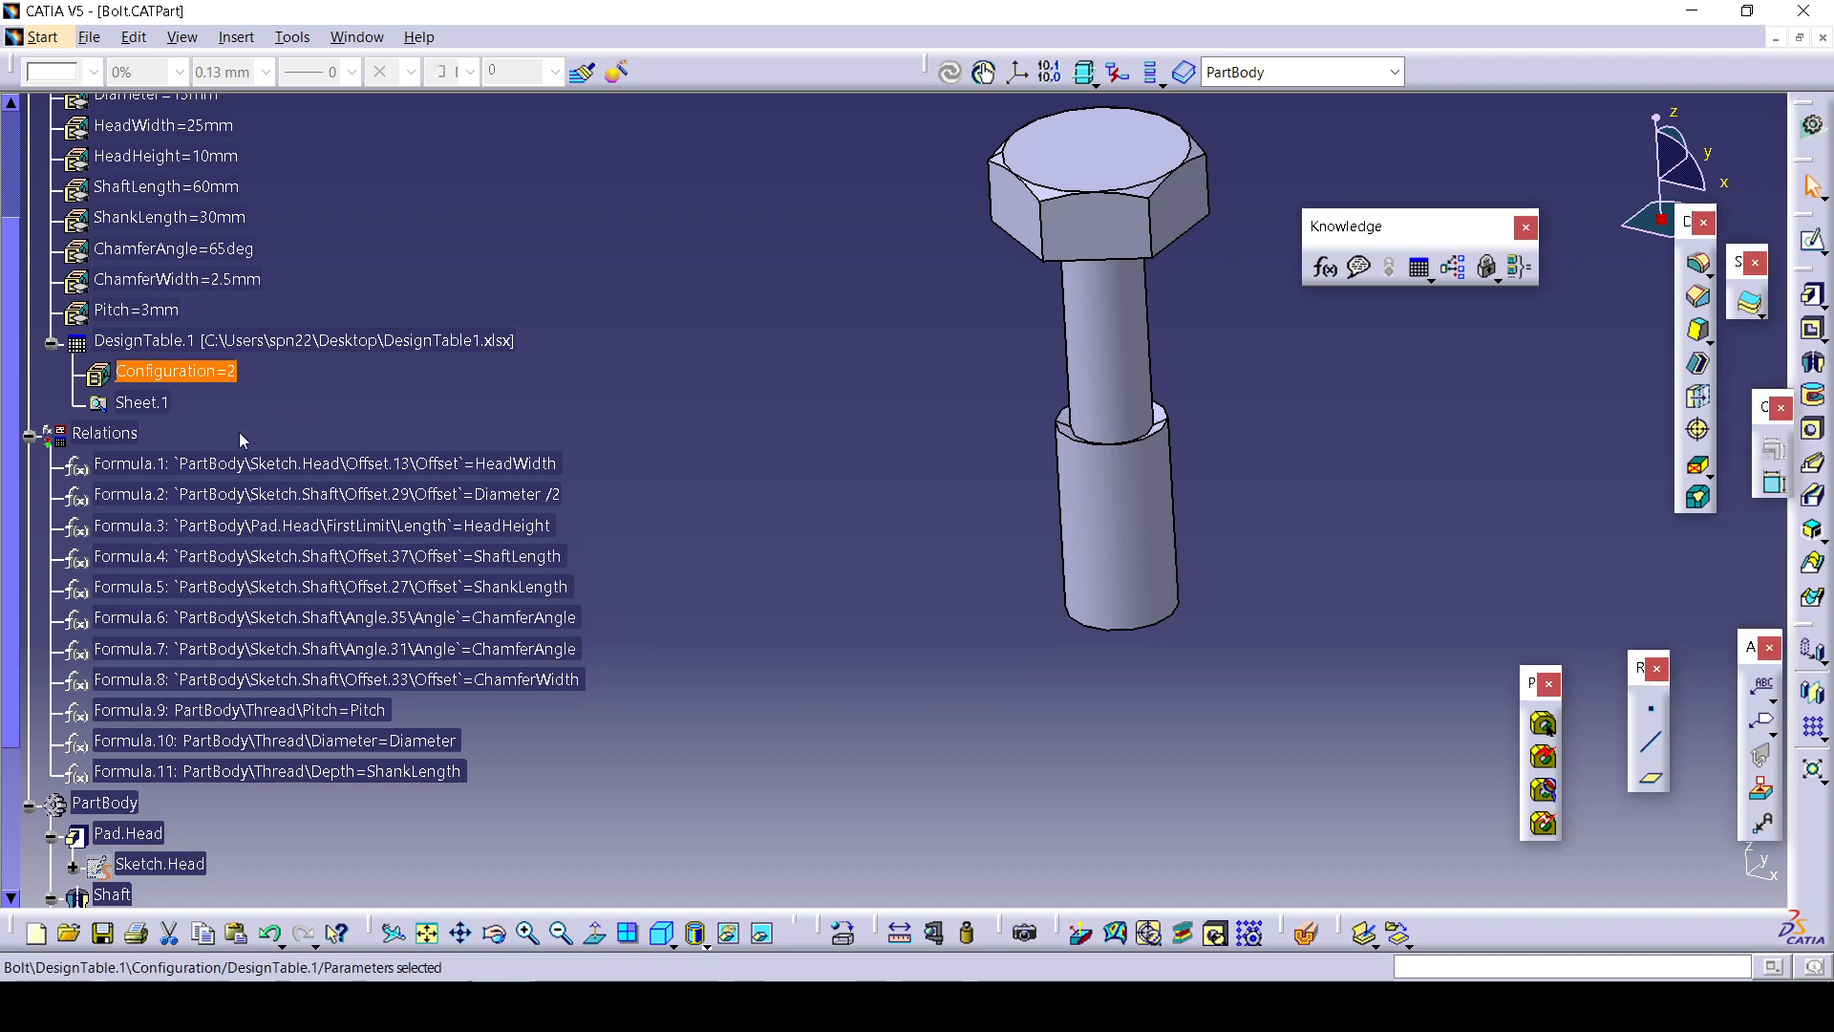
# Switch the bolt's Configuration parameter back to row 1 of the design table and confirm it.
pyautogui.doubleClick(224, 374)
pyautogui.click(632, 426)
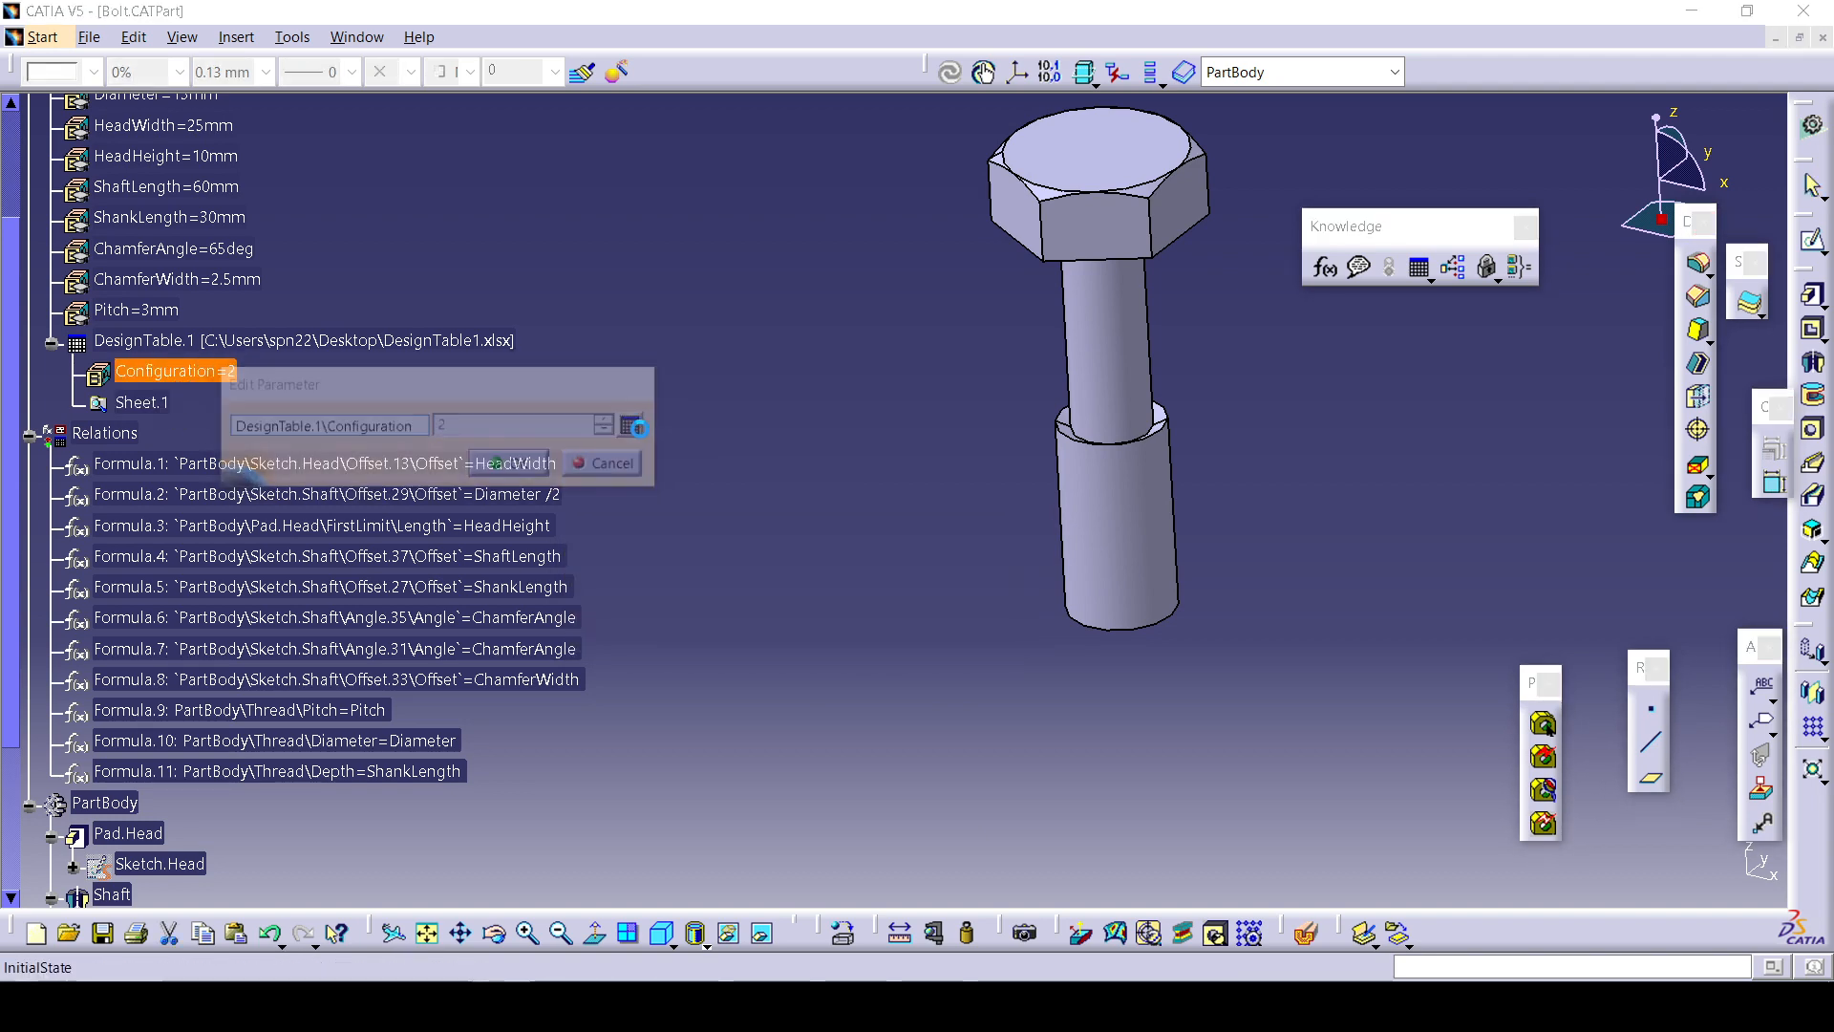
pyautogui.click(448, 110)
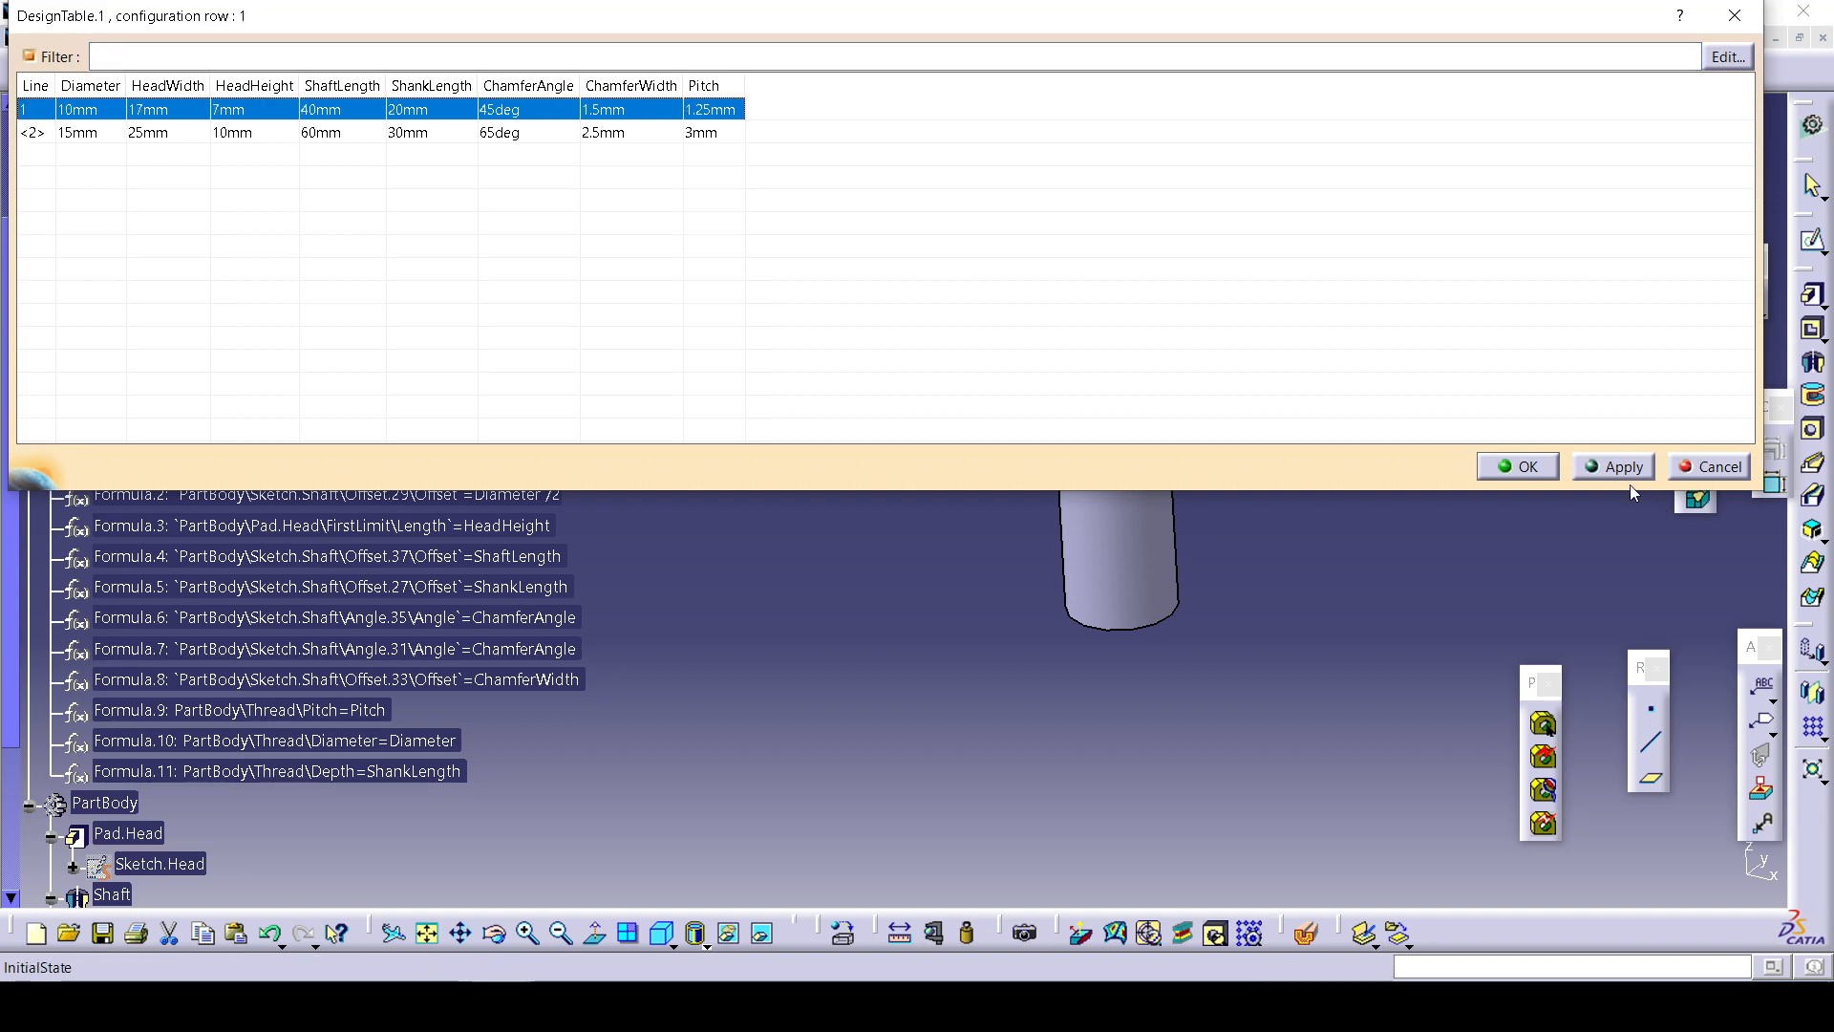
pyautogui.click(1607, 468)
pyautogui.click(1504, 466)
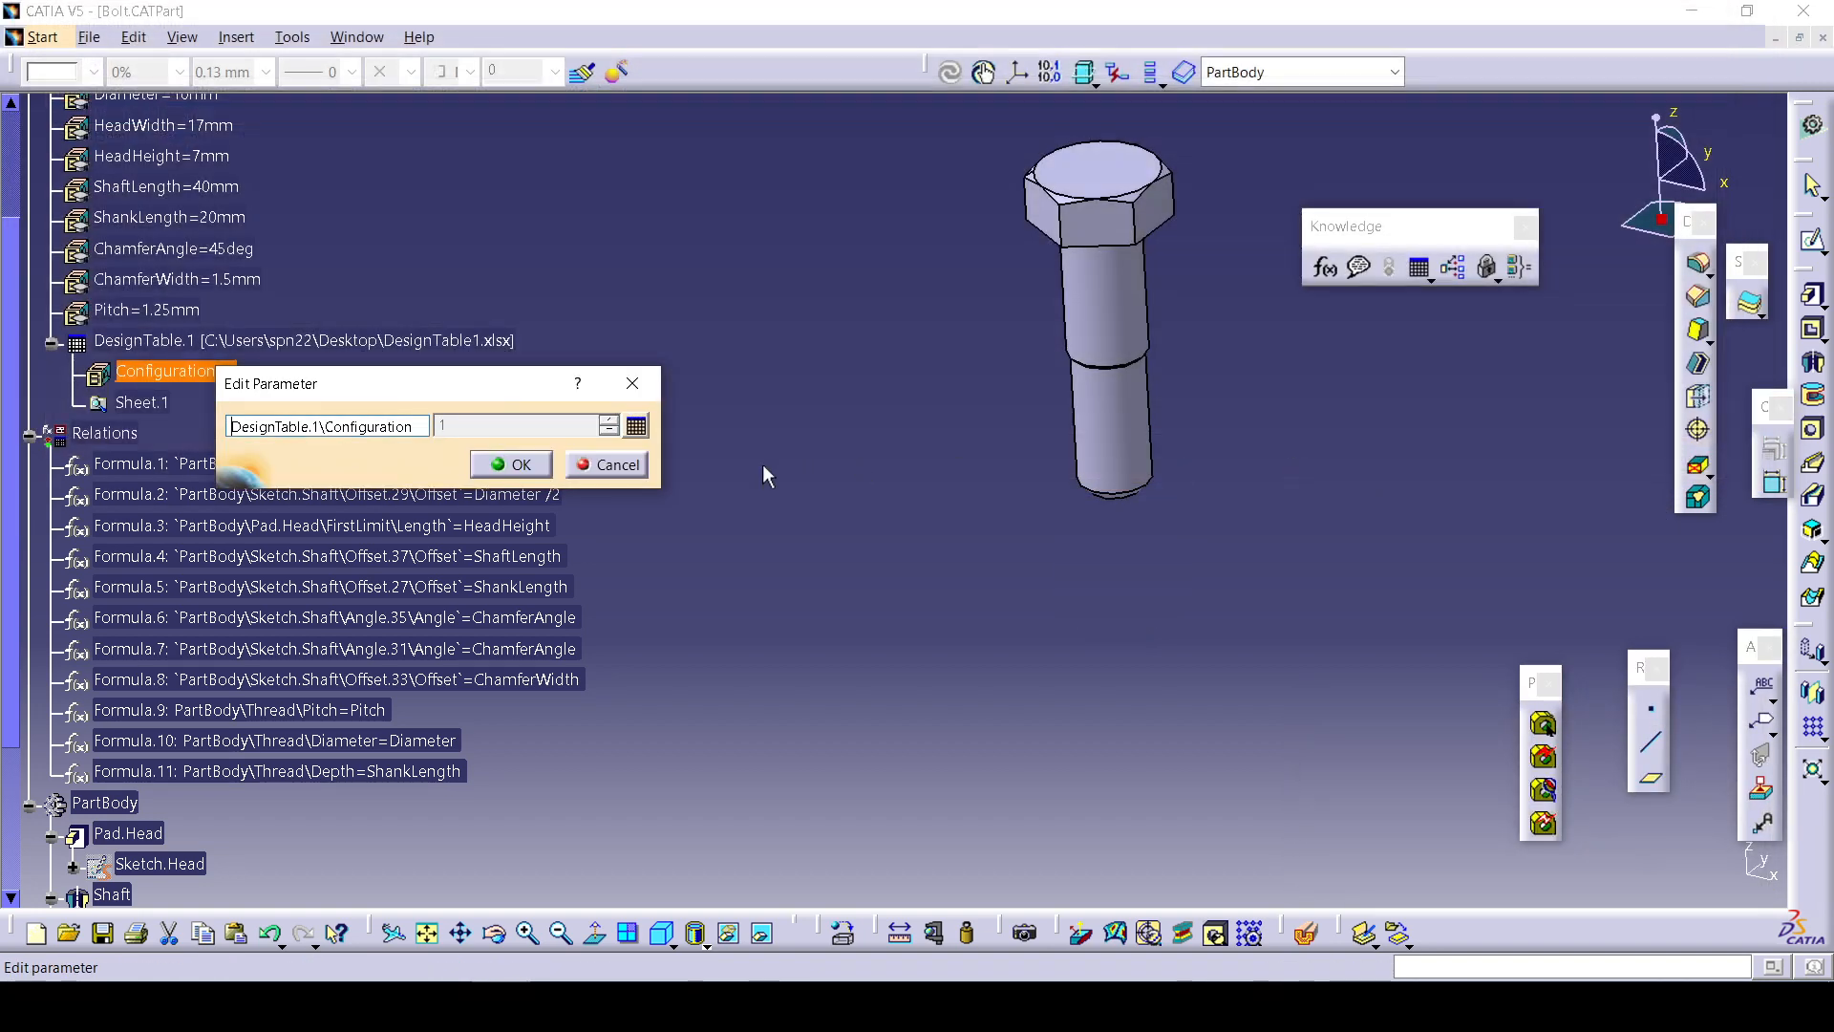
pyautogui.click(511, 465)
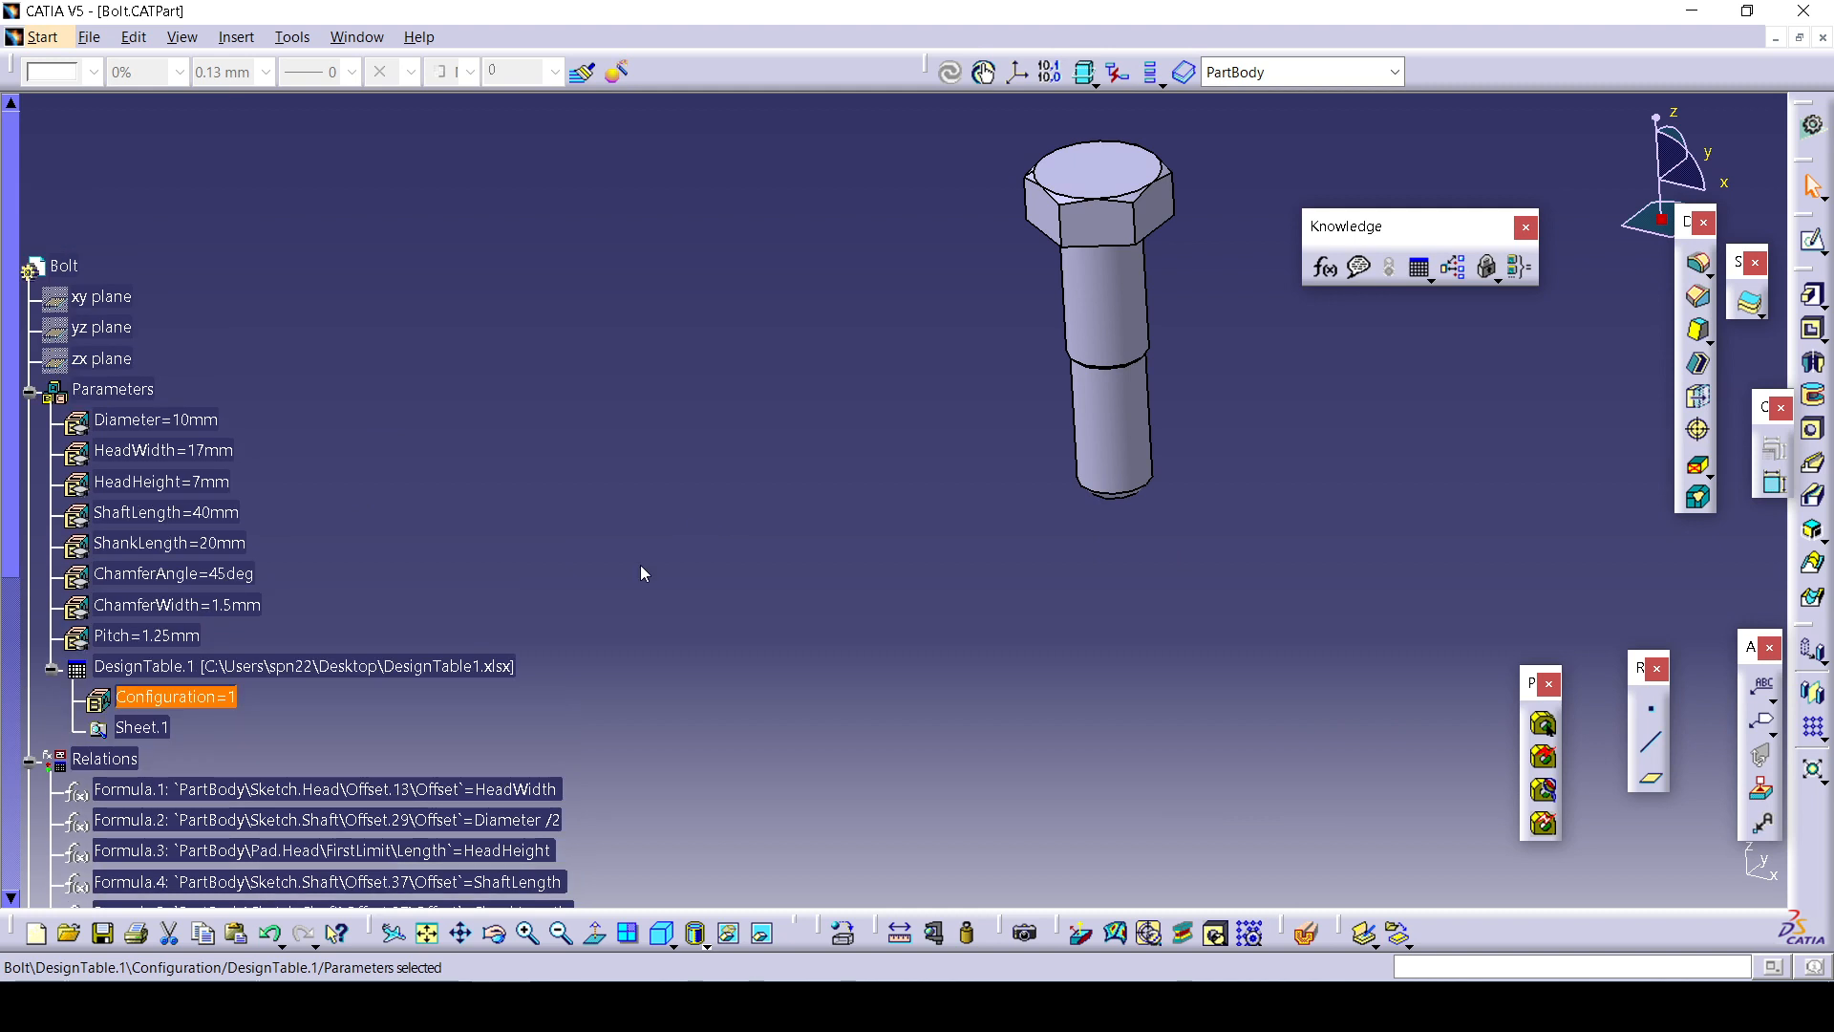
# Try to export the content of DesignTable.1 to an Excel worksheet file on the Desktop.
pyautogui.click(201, 666)
pyautogui.rightClick(195, 669)
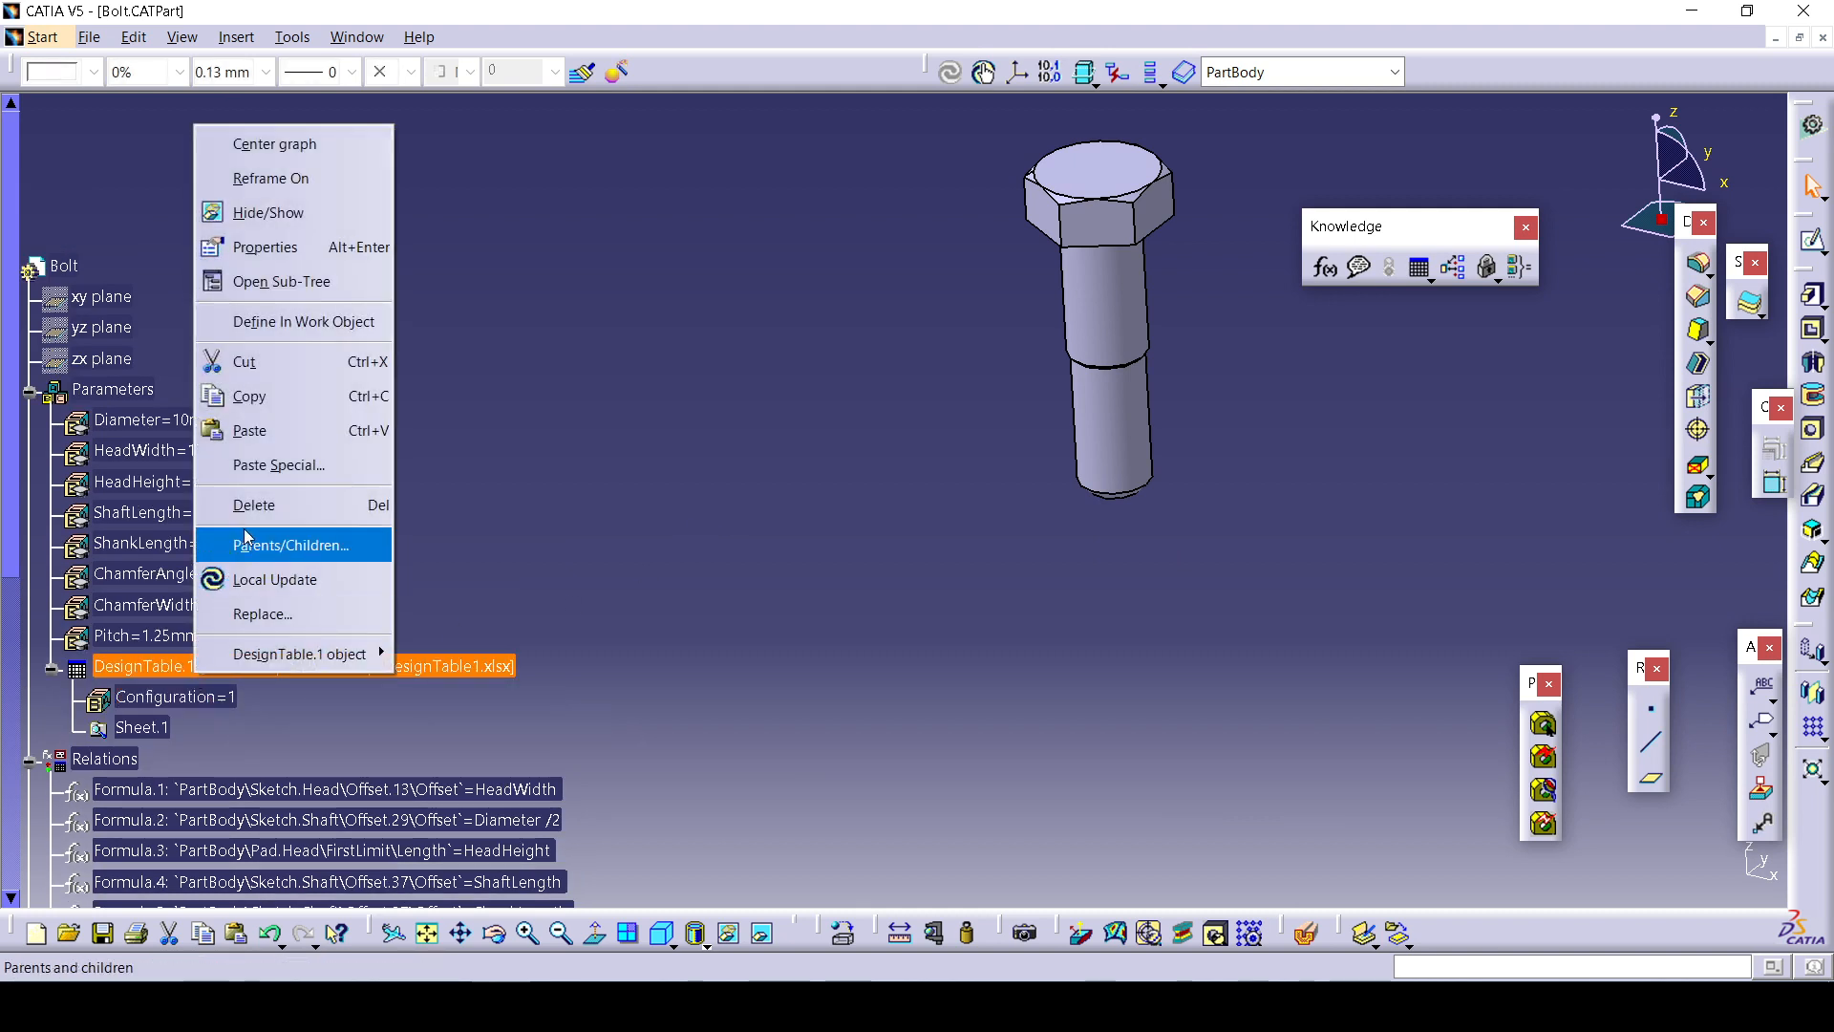
pyautogui.moveTo(363, 653)
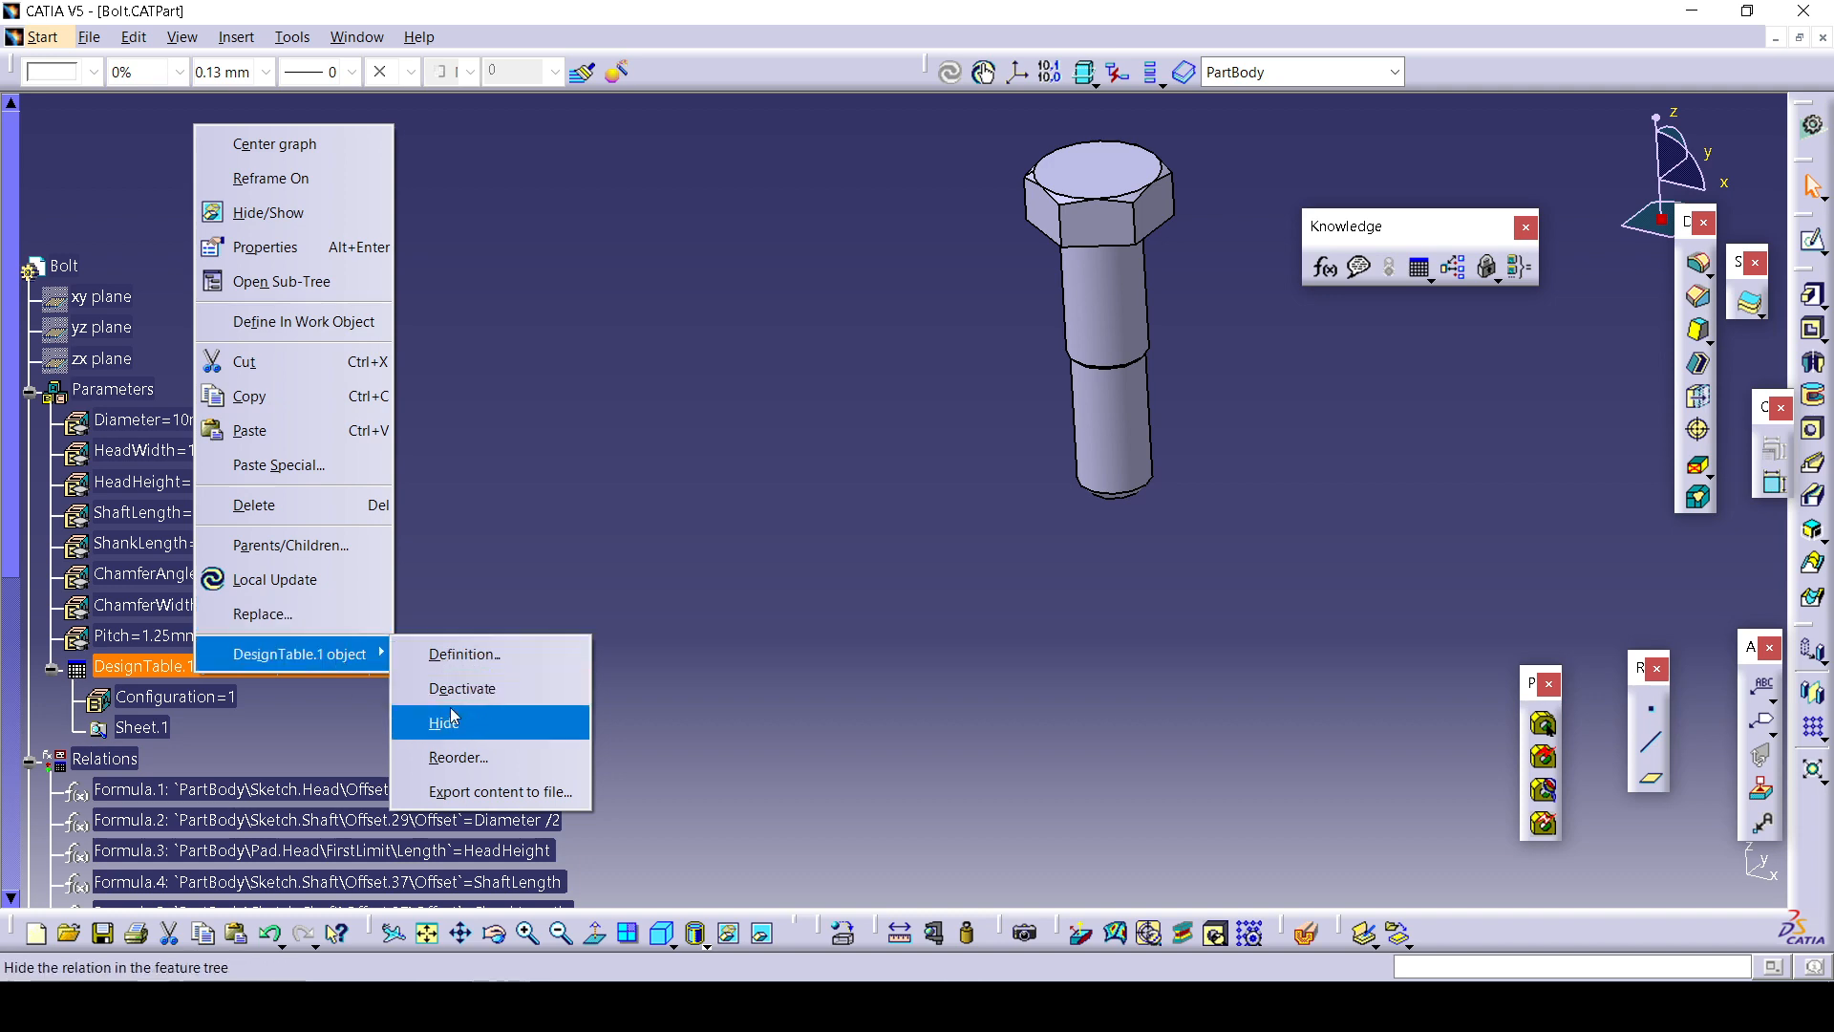
pyautogui.click(465, 791)
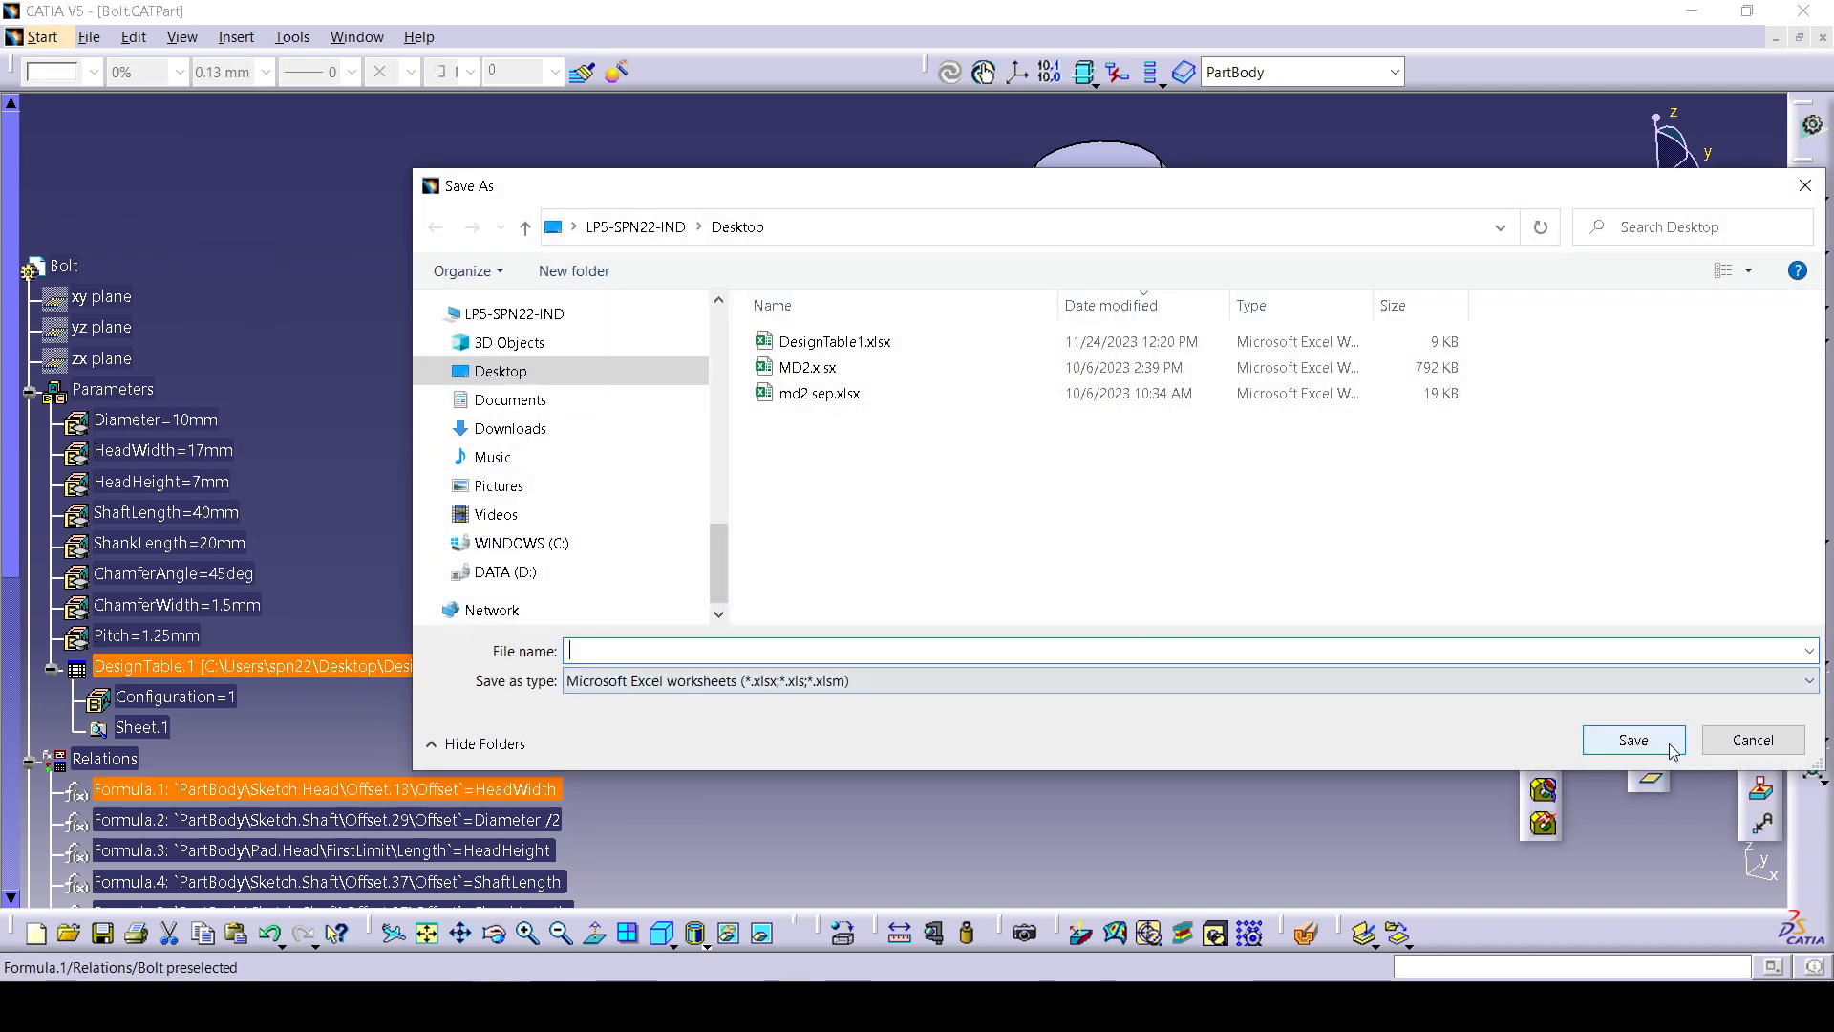
pyautogui.click(1634, 740)
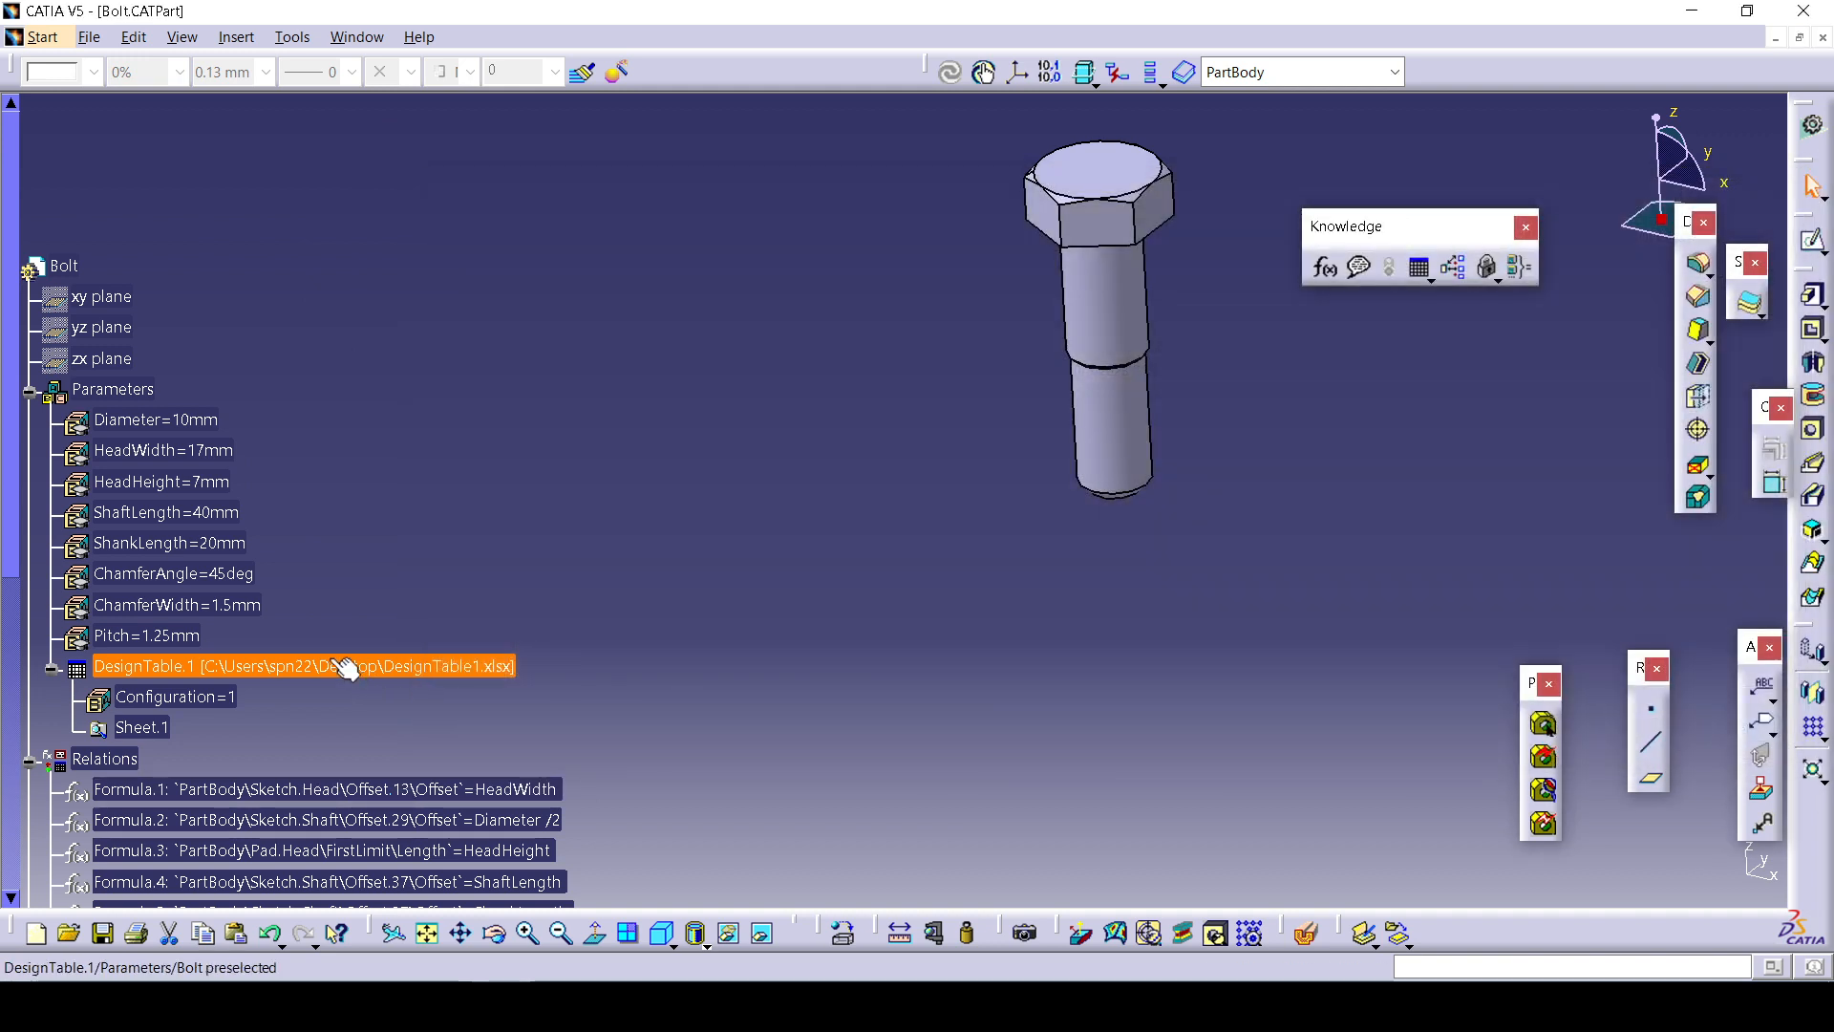
# Delete DesignTable.1 from the bolt's parameters and switch to the Recap_Common_Tools_Bolt_Start folder in File Explorer.
pyautogui.rightClick(346, 667)
pyautogui.click(382, 497)
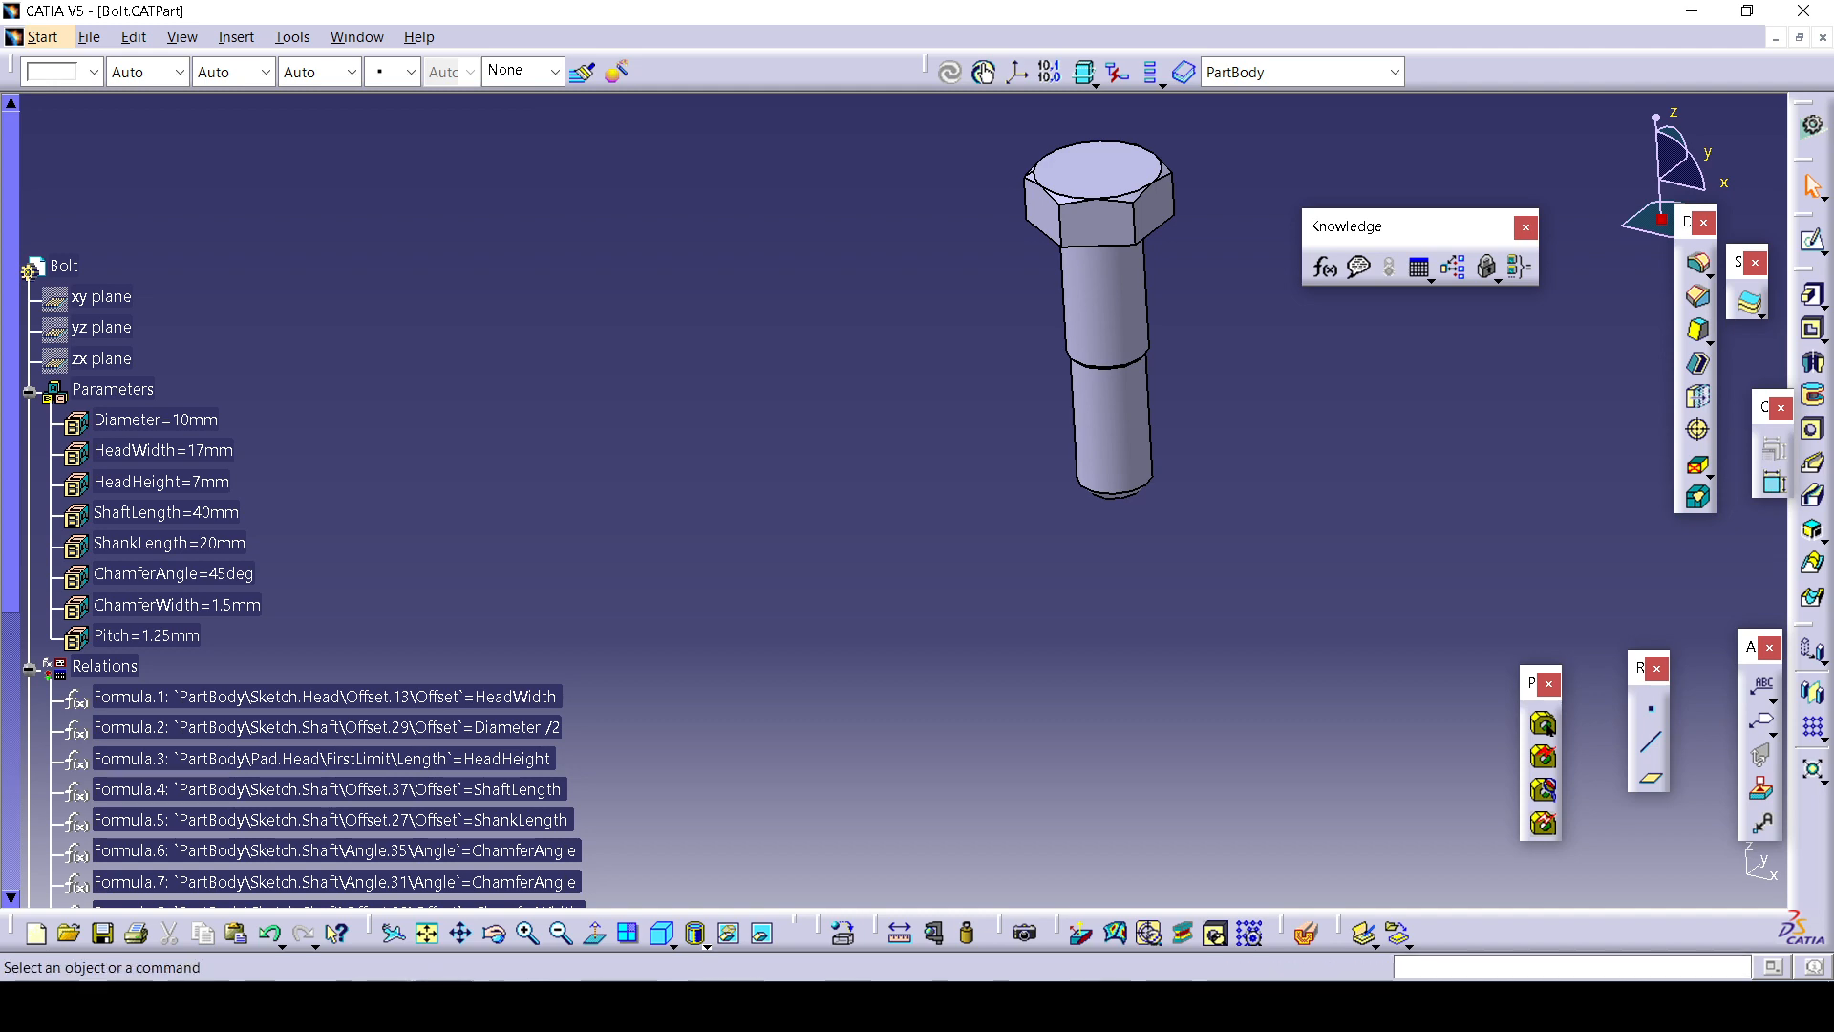
pyautogui.hotkey('alt', 'Tab')
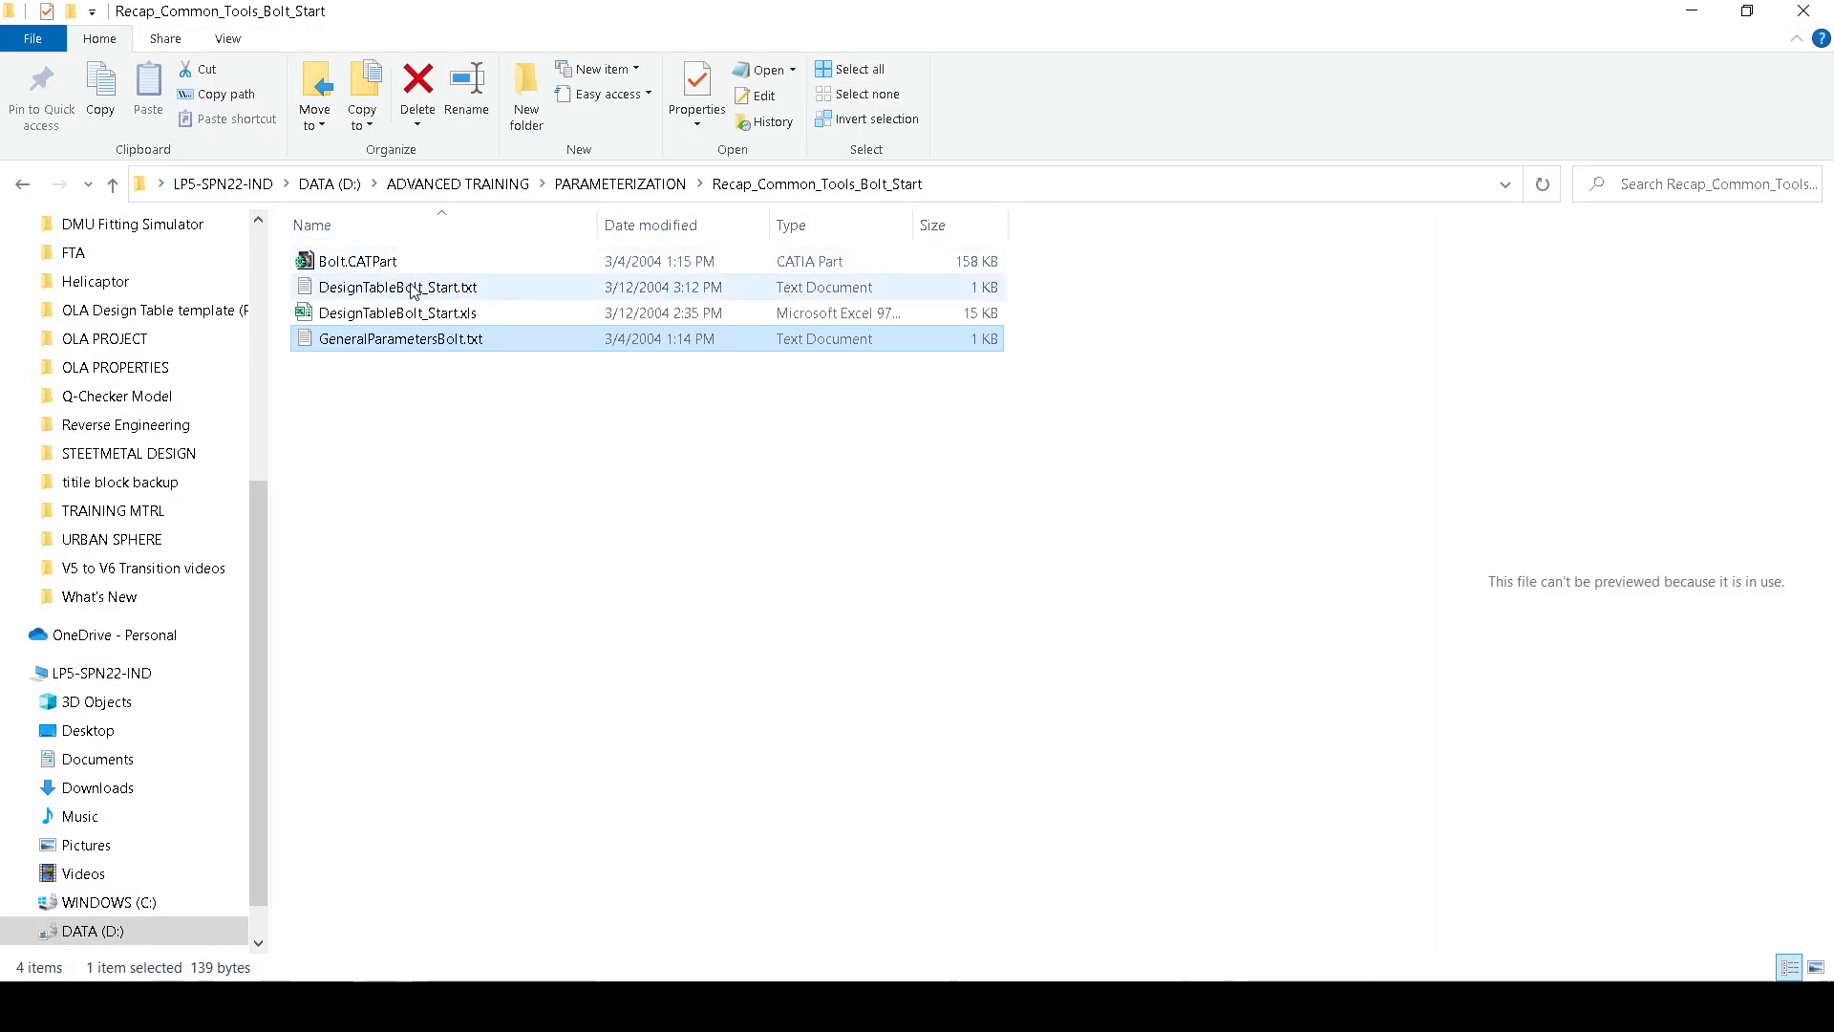
# Examine the parameter columns and value rows in DesignTableBolt_Start.xls and DesignTableBolt_Start.txt, closing the text file when done.
pyautogui.doubleClick(410, 315)
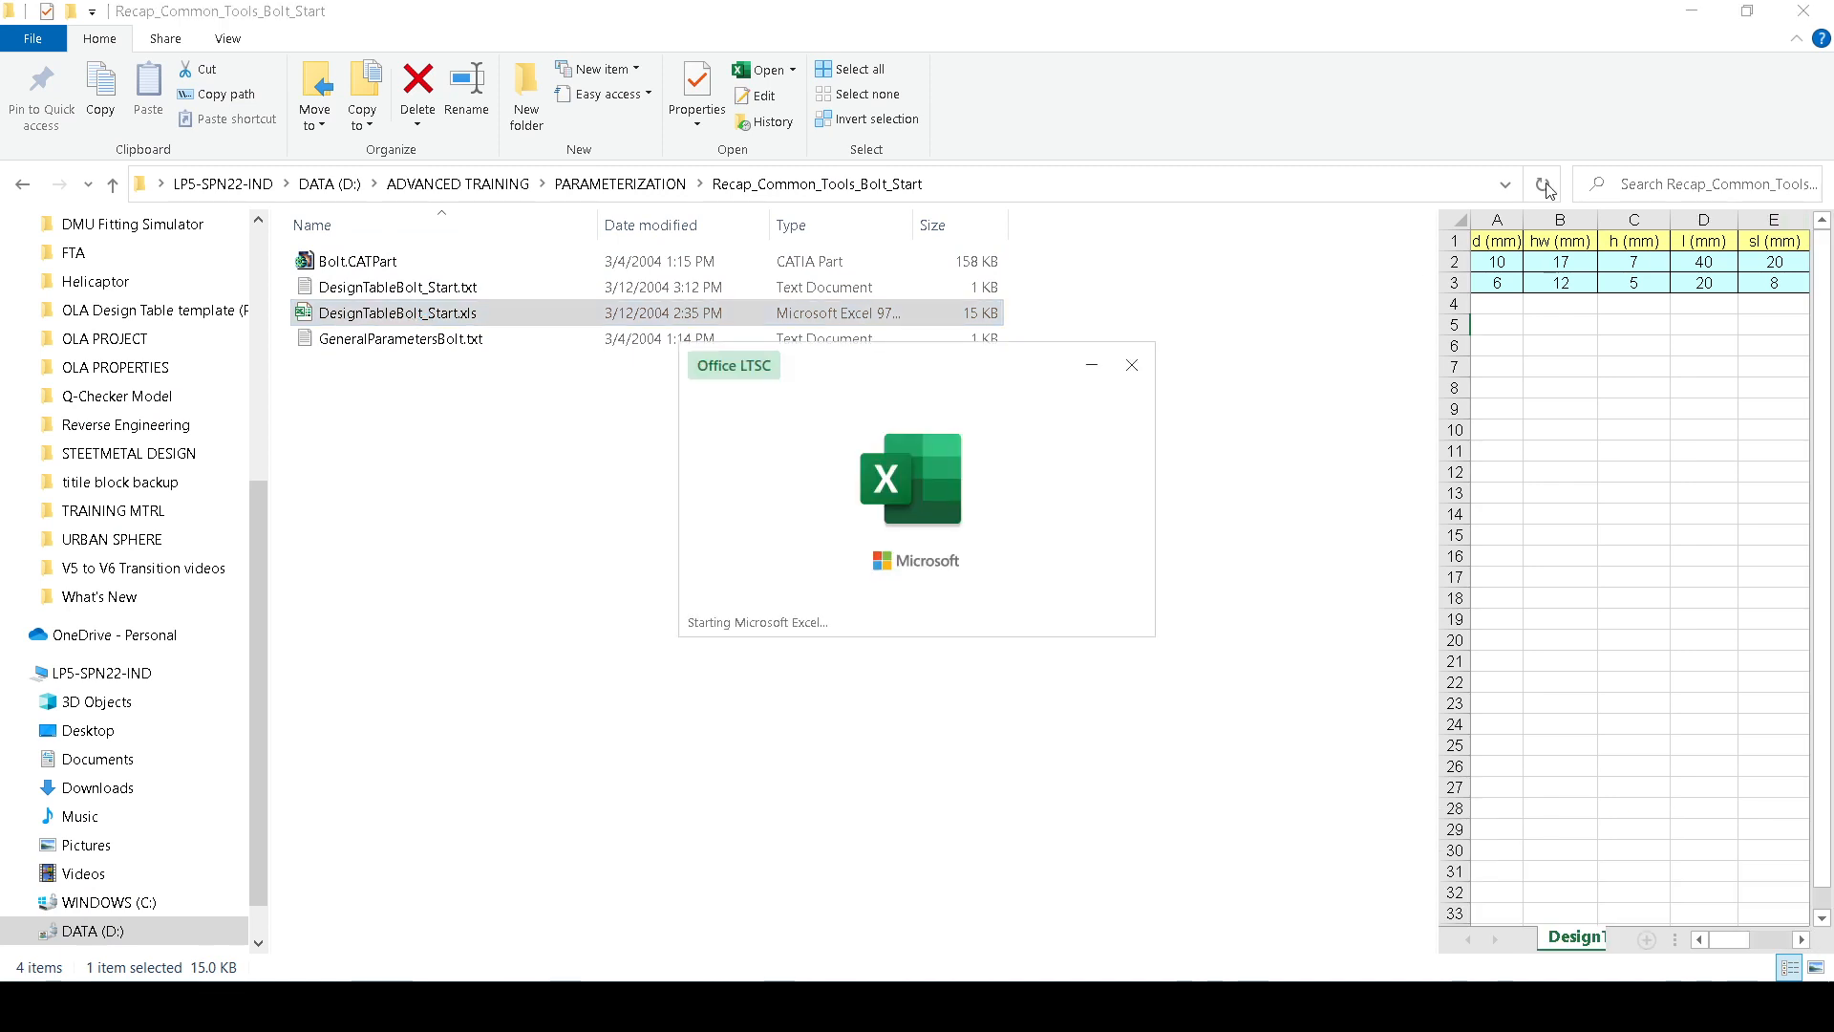
pyautogui.click(1669, 125)
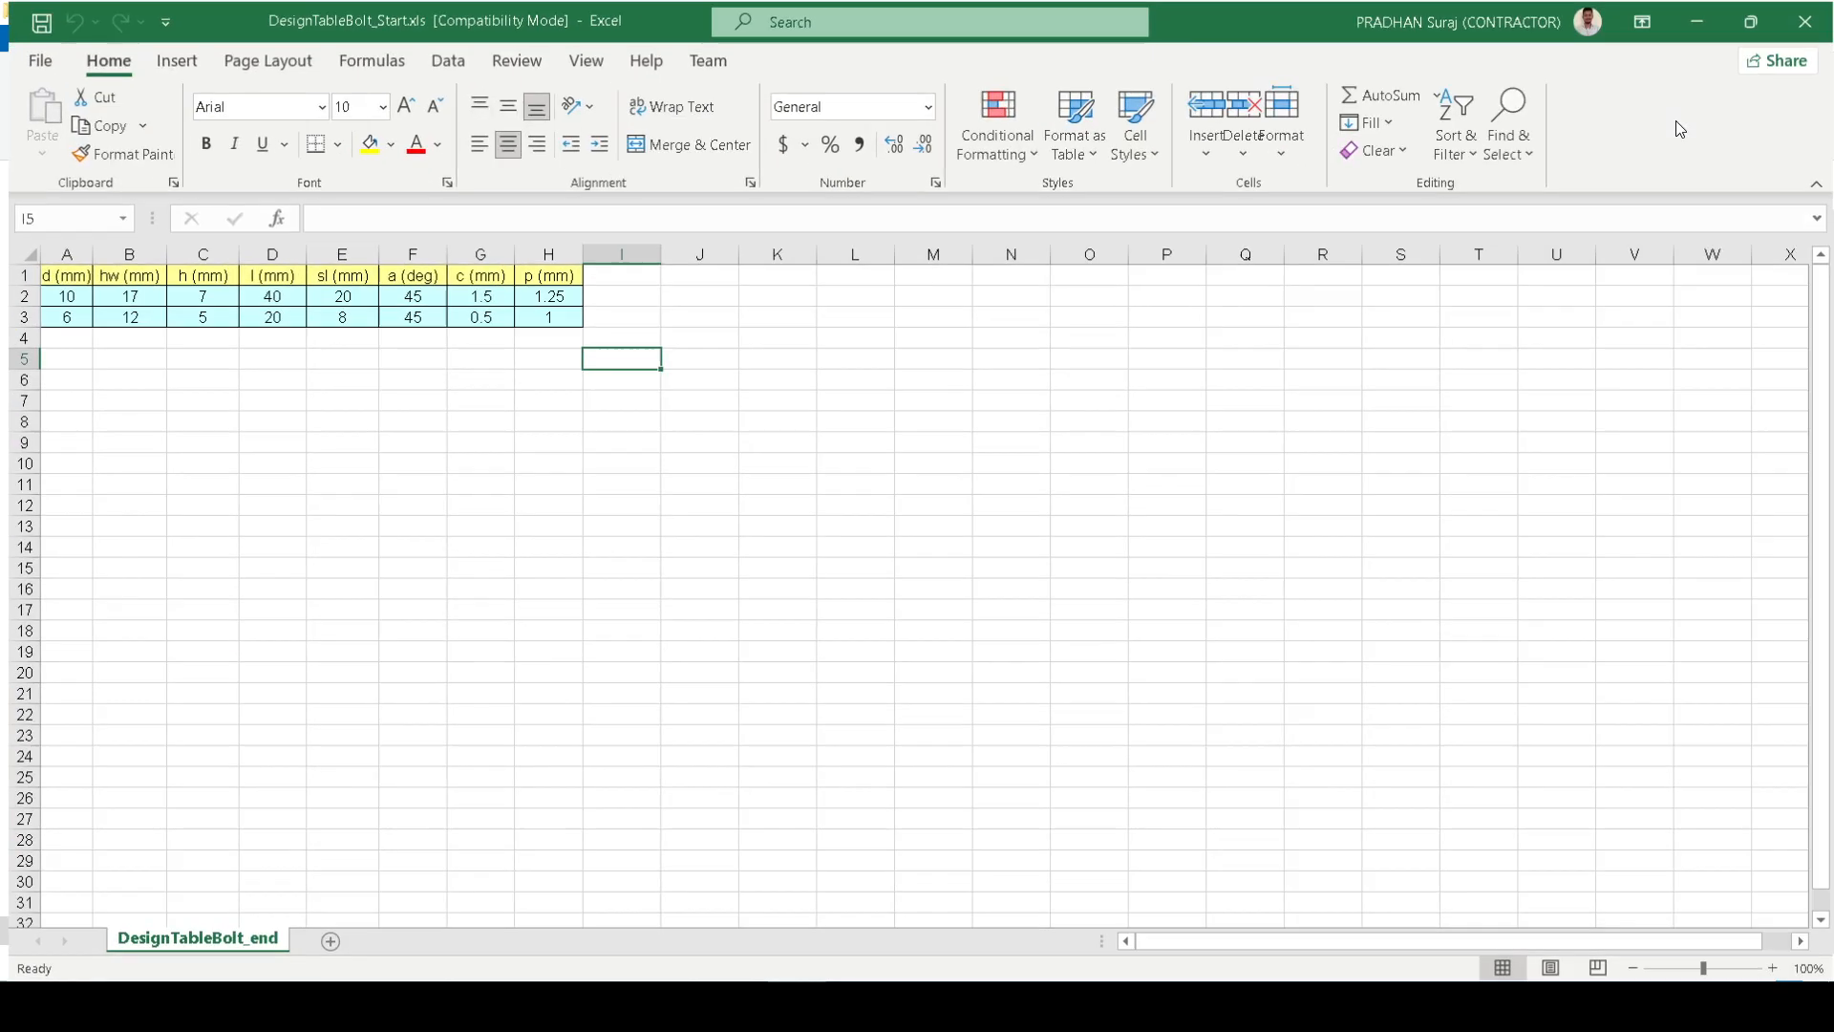
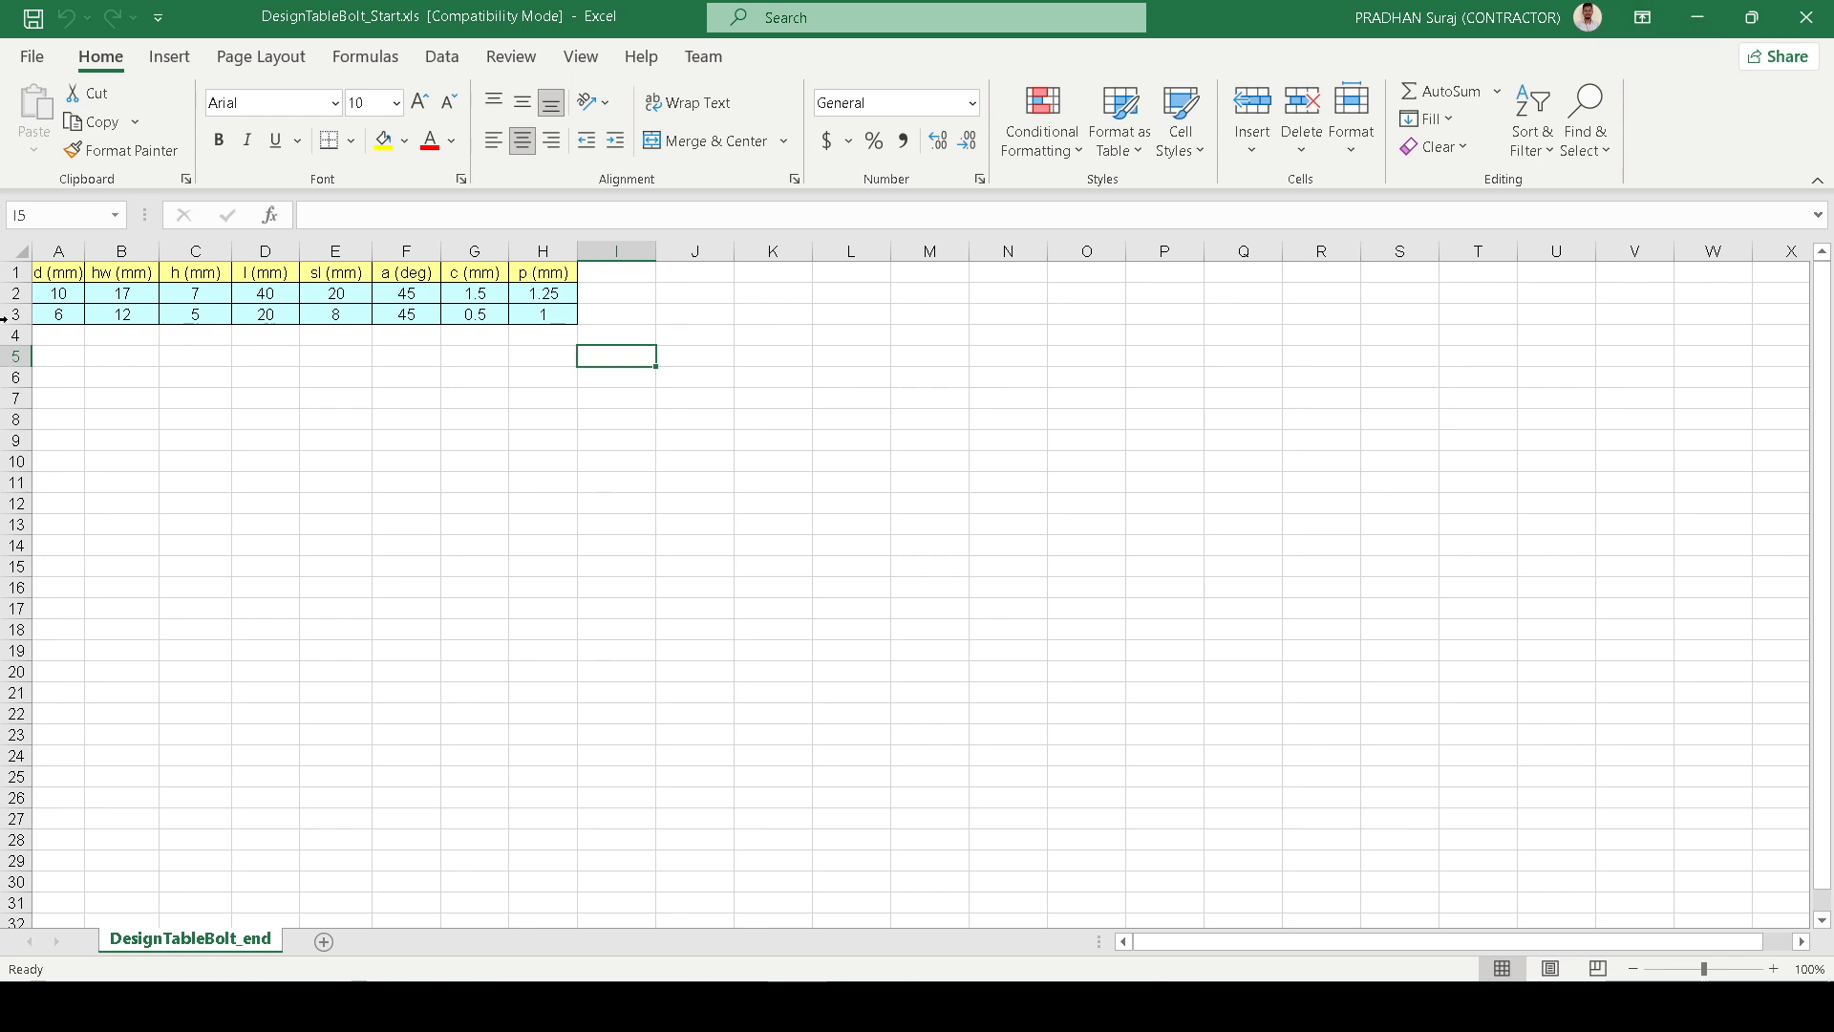
pyautogui.moveTo(46, 272); pyautogui.dragTo(541, 315)
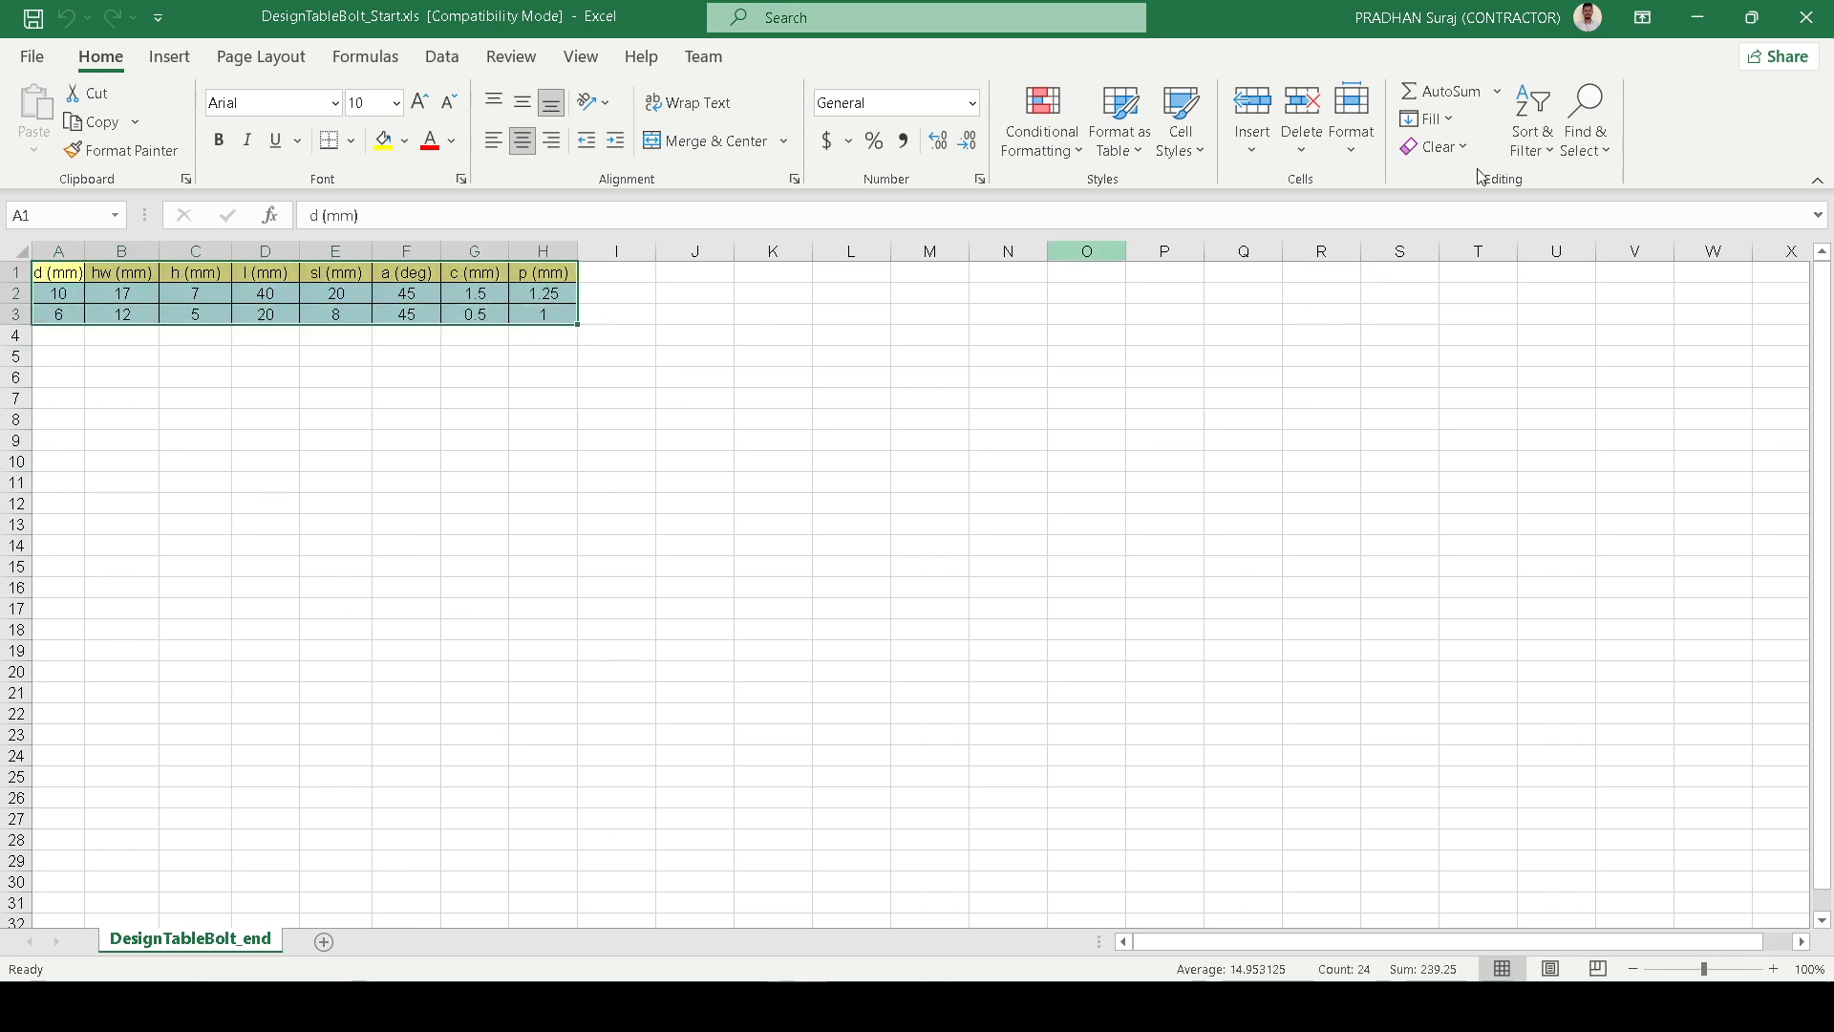
pyautogui.click(1698, 17)
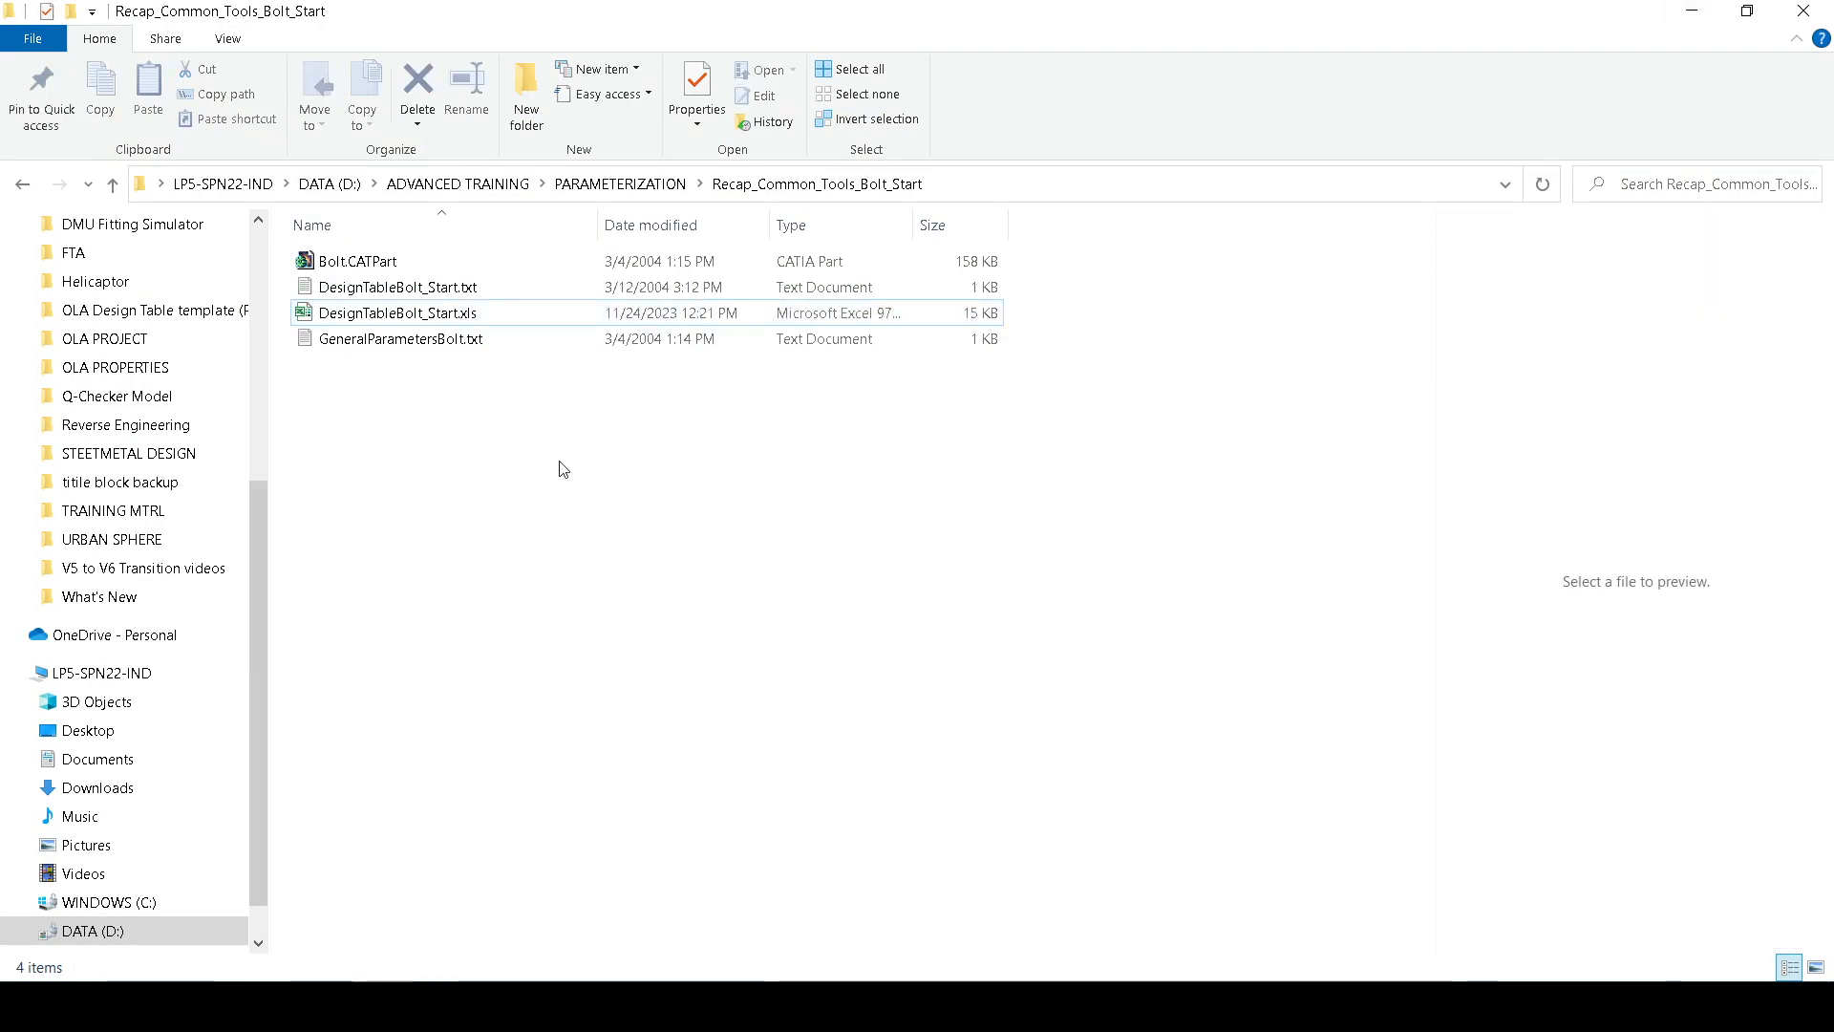
pyautogui.click(515, 286)
pyautogui.doubleClick(513, 285)
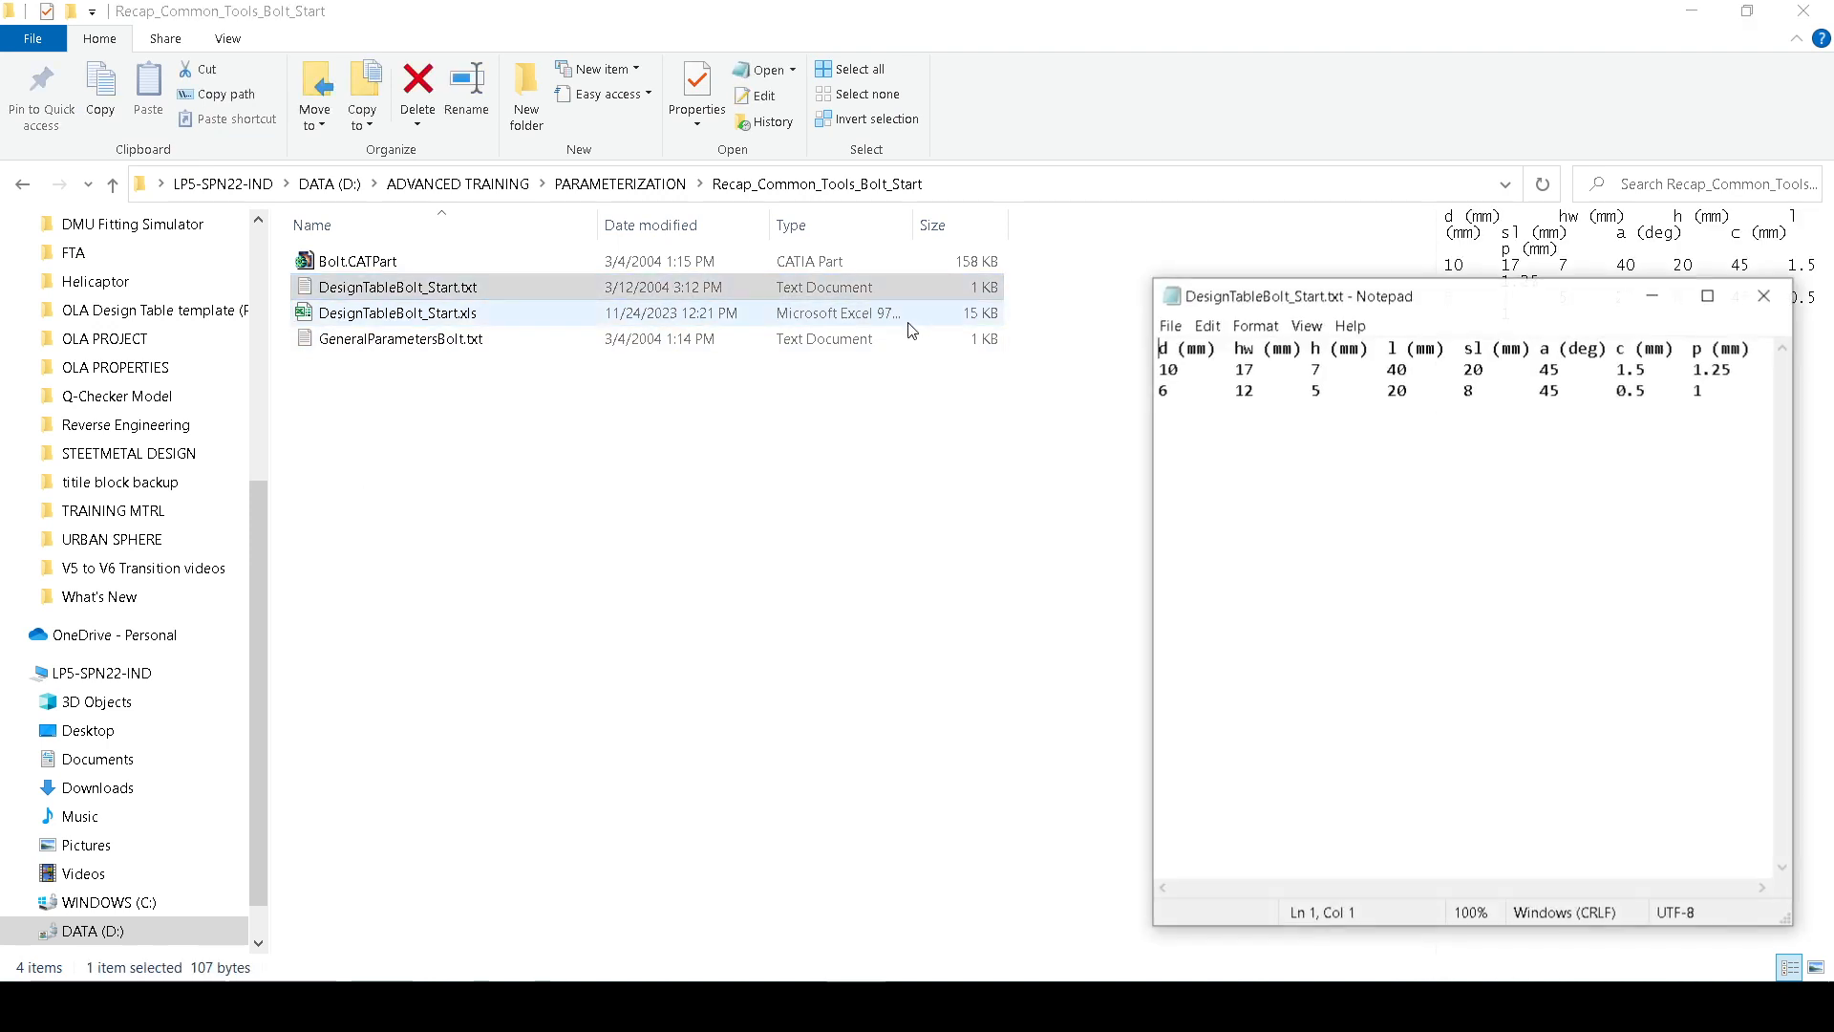
pyautogui.click(1765, 296)
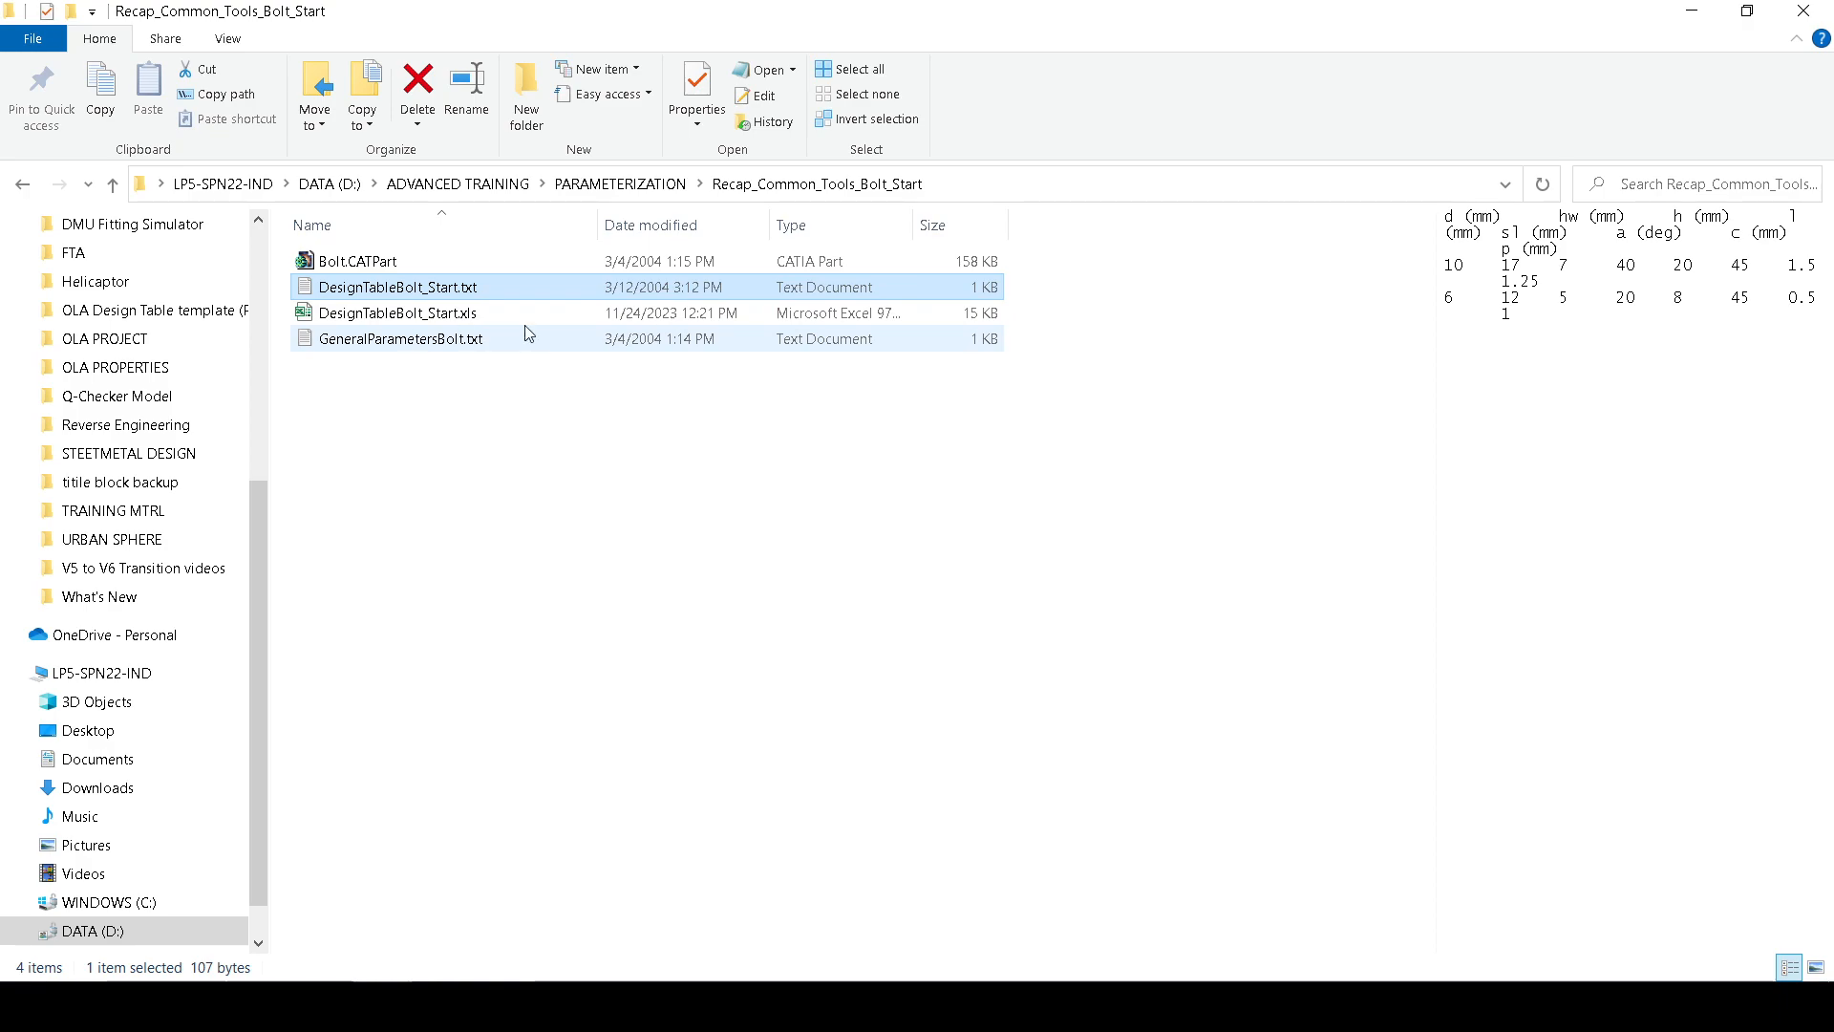
# Switch to CATIA and create a vertical design table from the pre-existing file DesignTableBolt_Start.xls, accepting automatic association of same-named columns.
pyautogui.click(1710, 25)
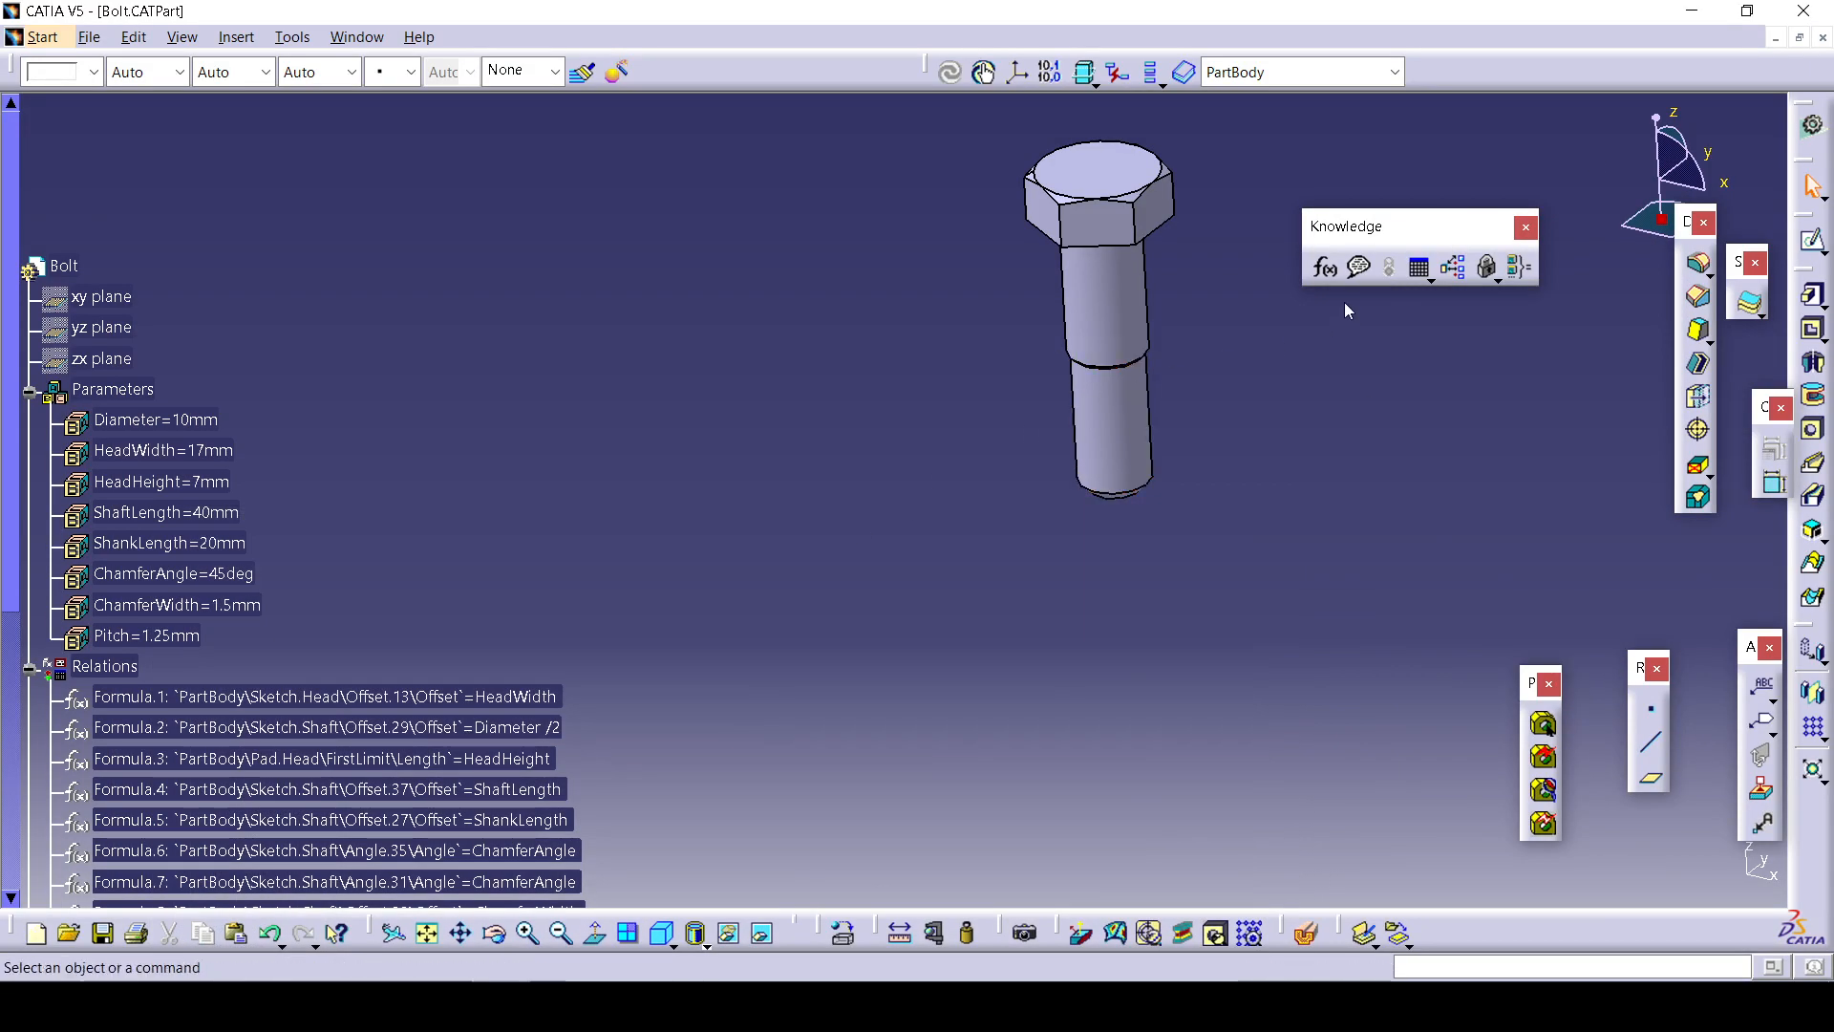
pyautogui.click(1420, 276)
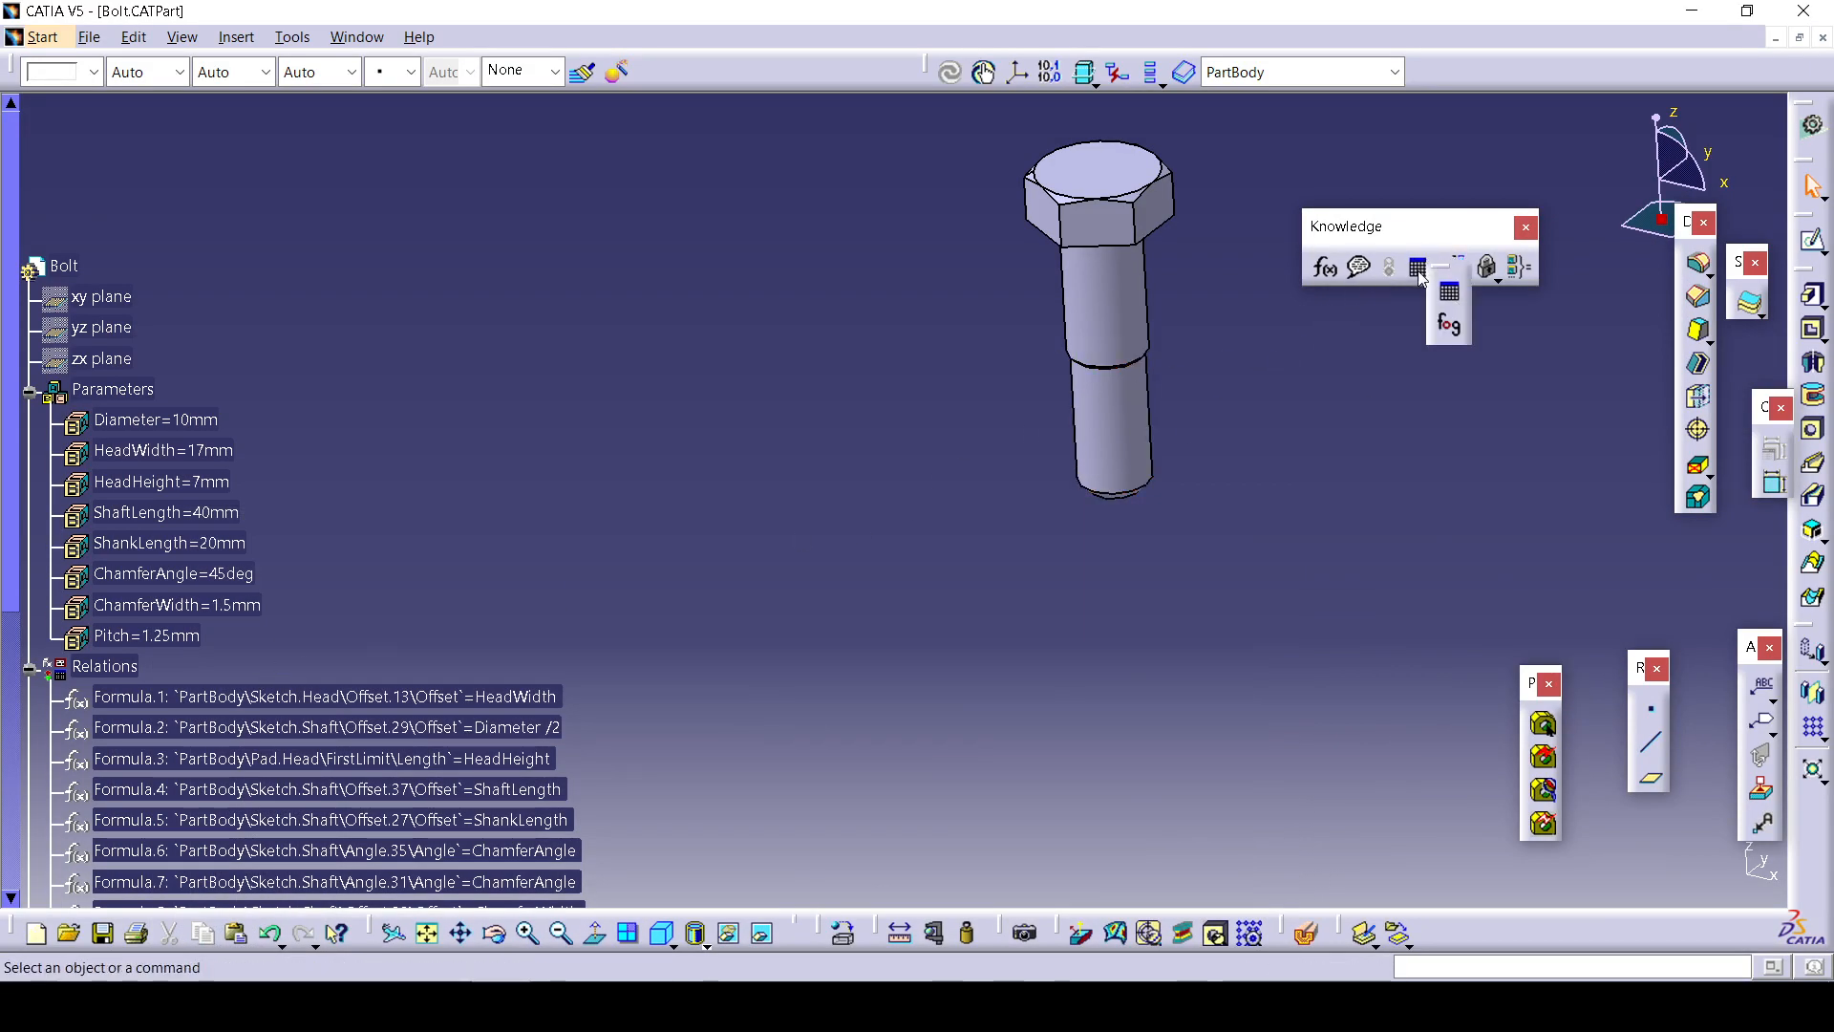
pyautogui.click(1449, 291)
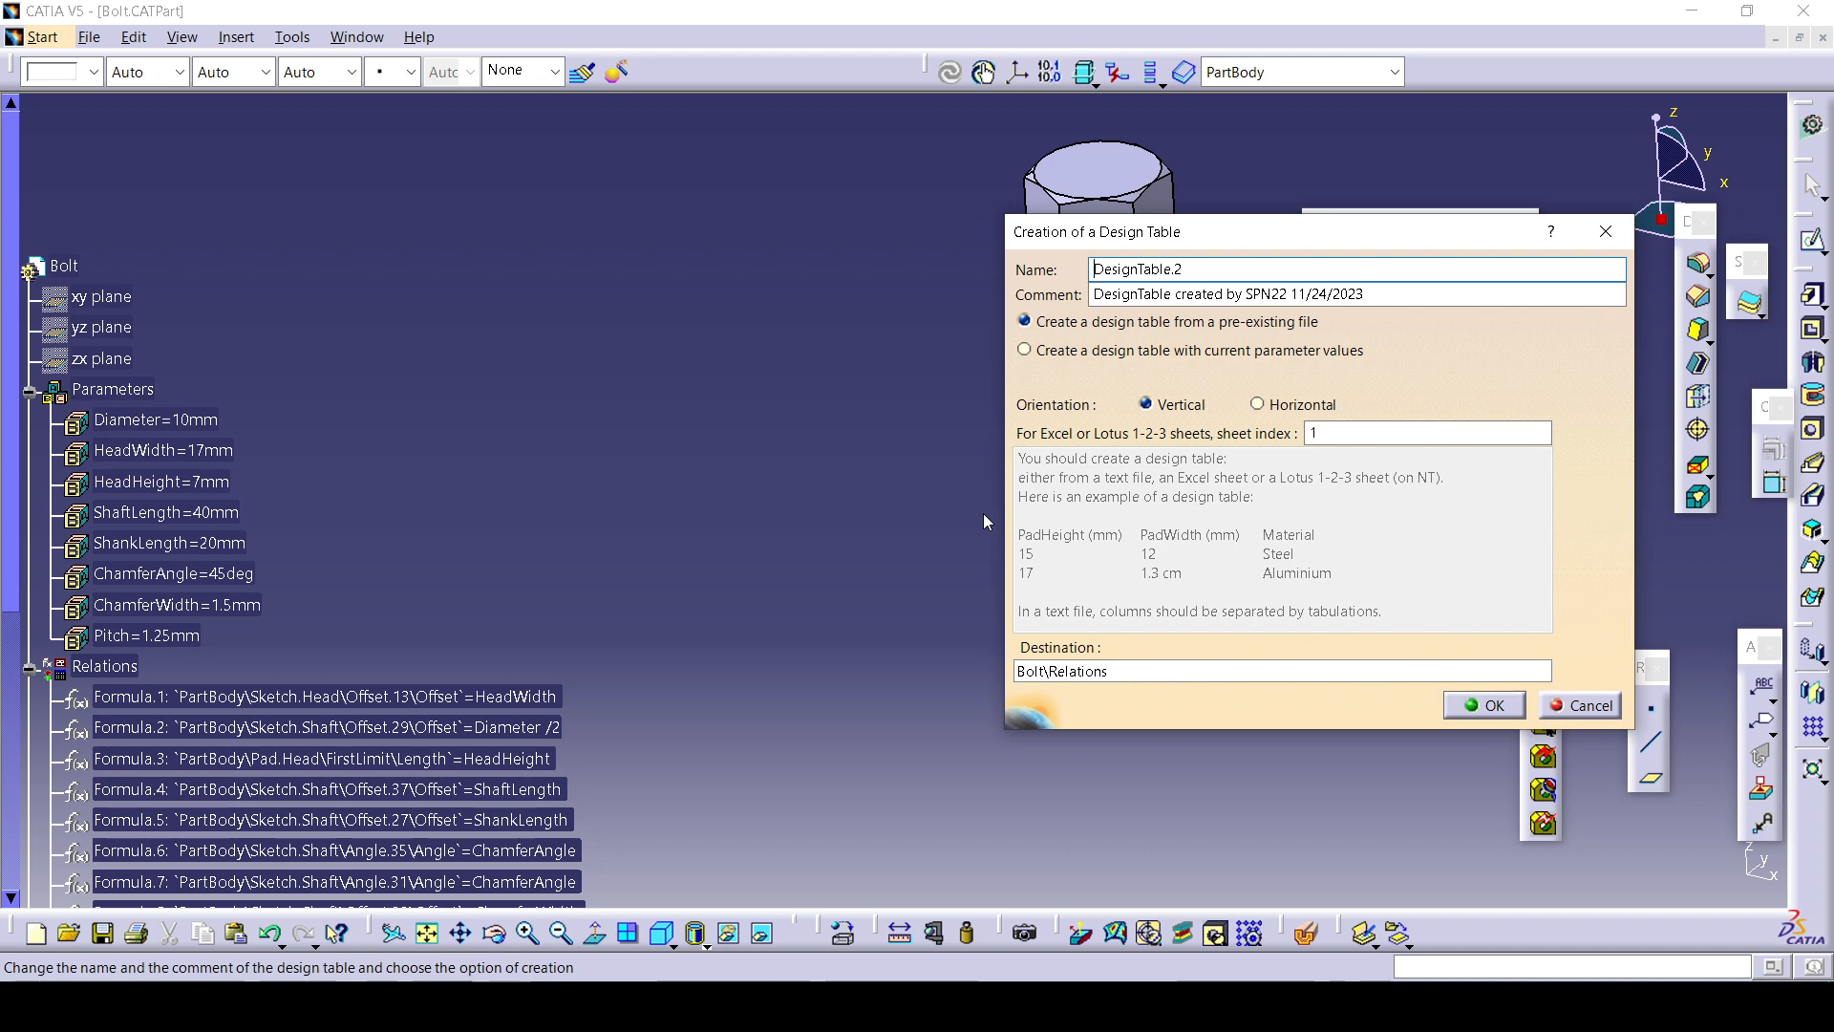
pyautogui.click(1481, 707)
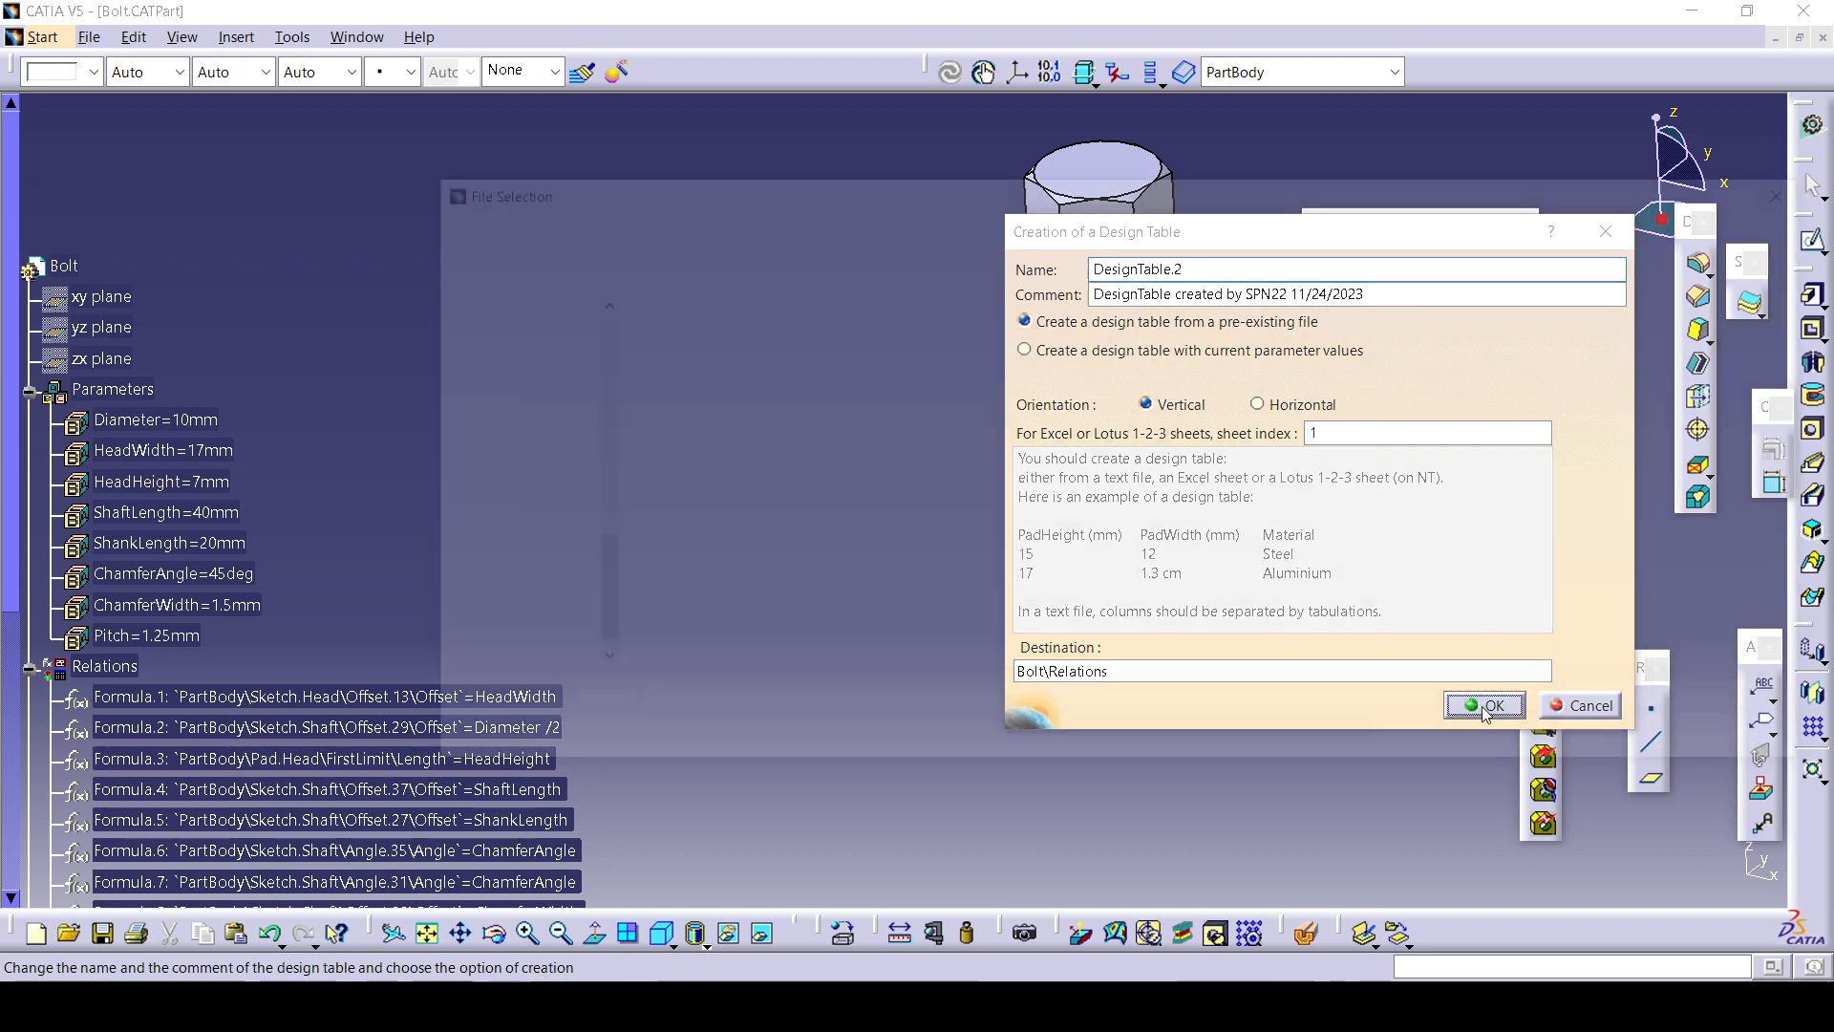
pyautogui.click(770, 344)
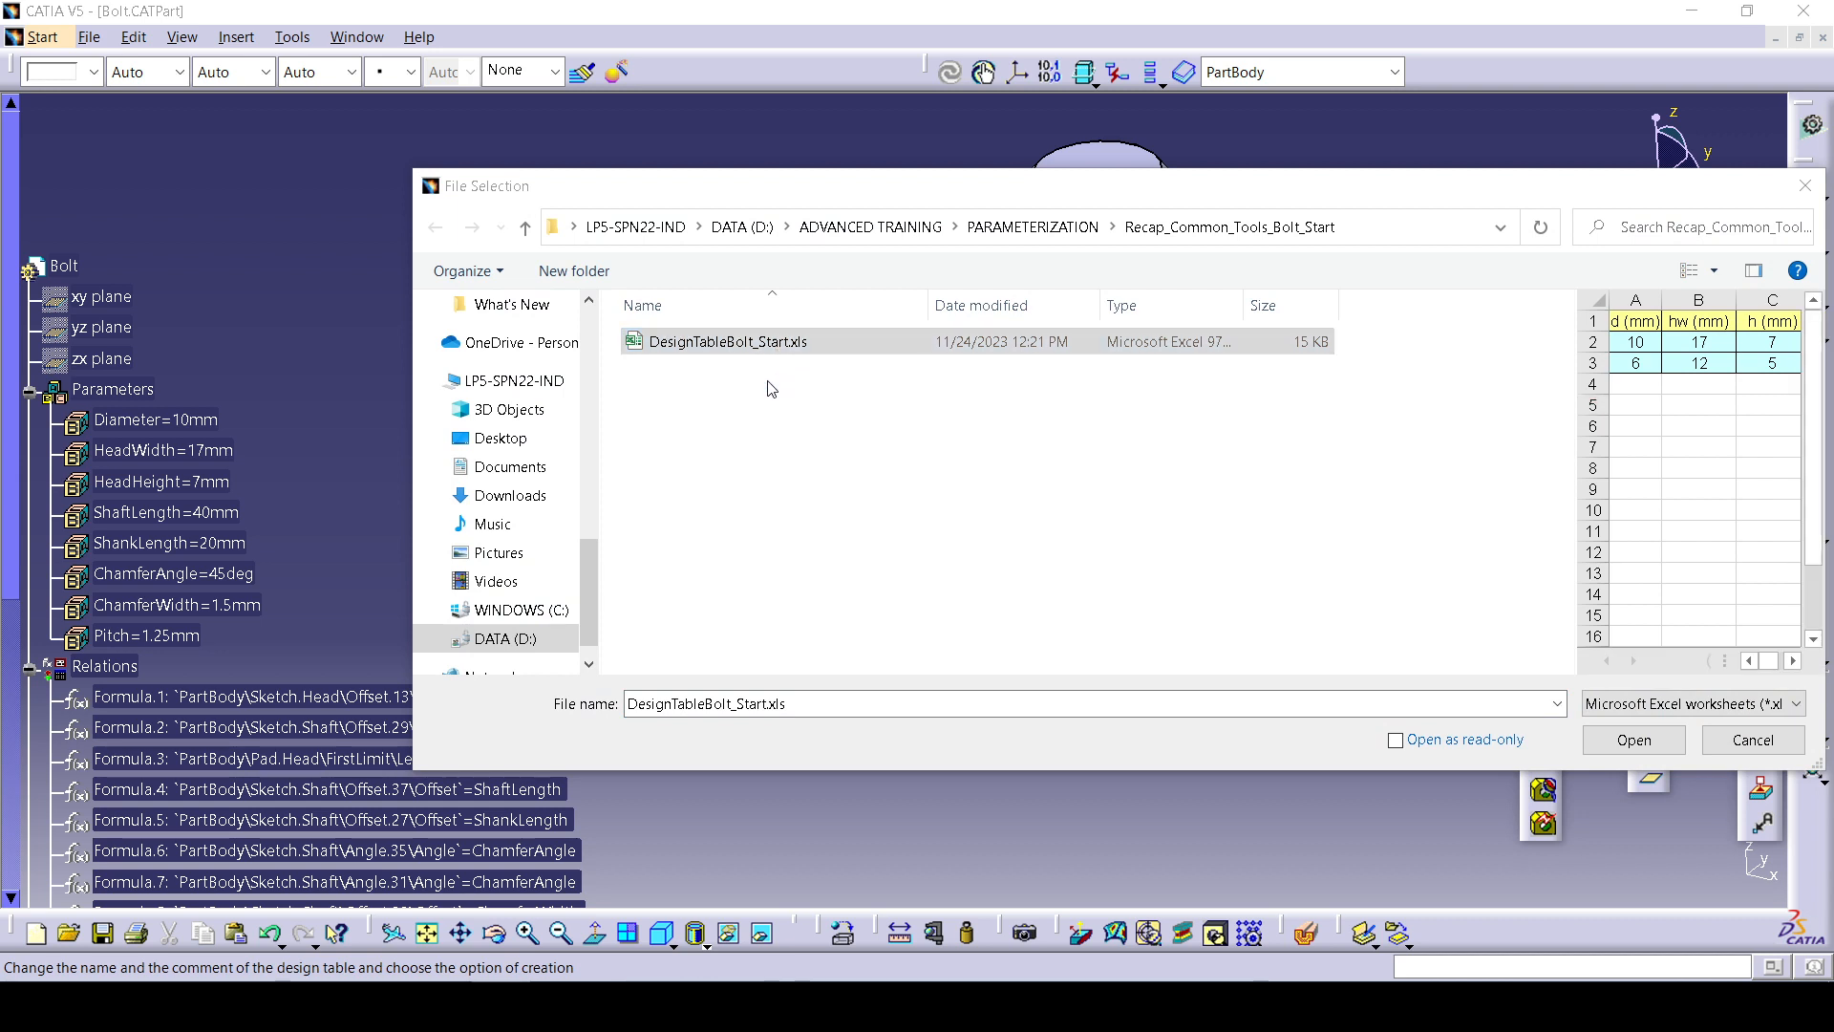
pyautogui.click(1629, 742)
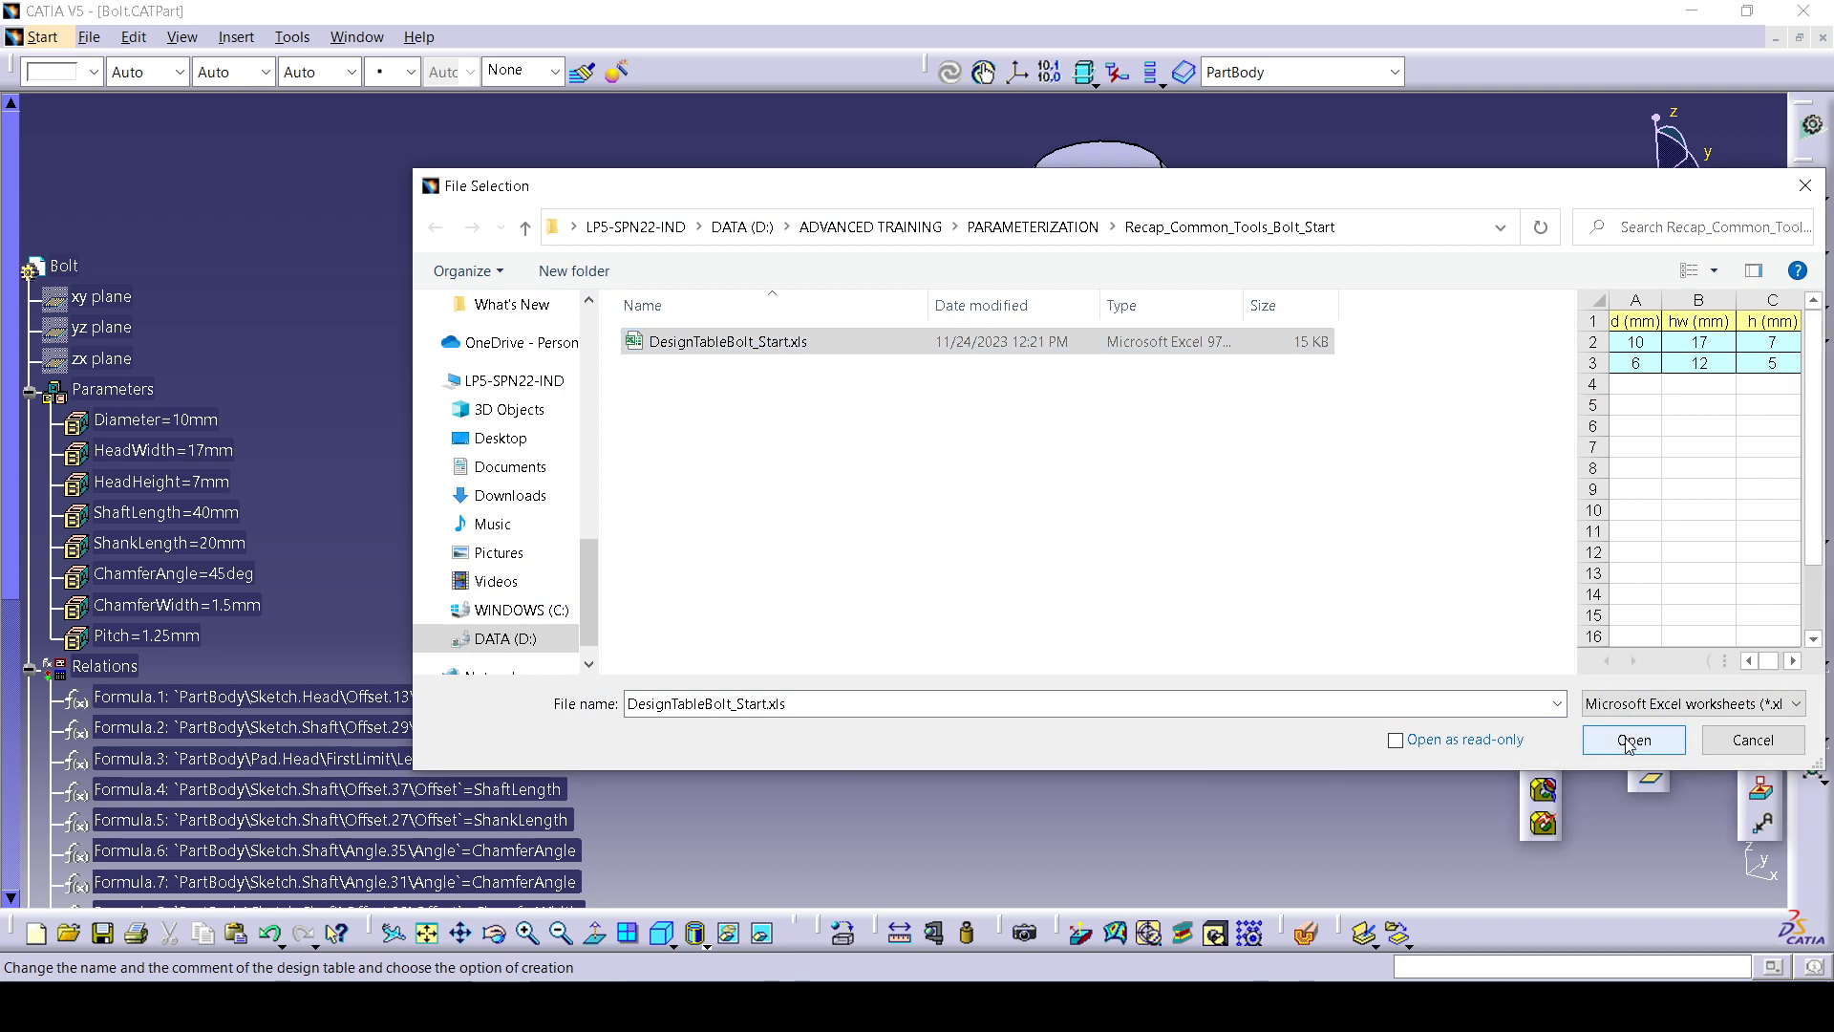
pyautogui.click(1624, 745)
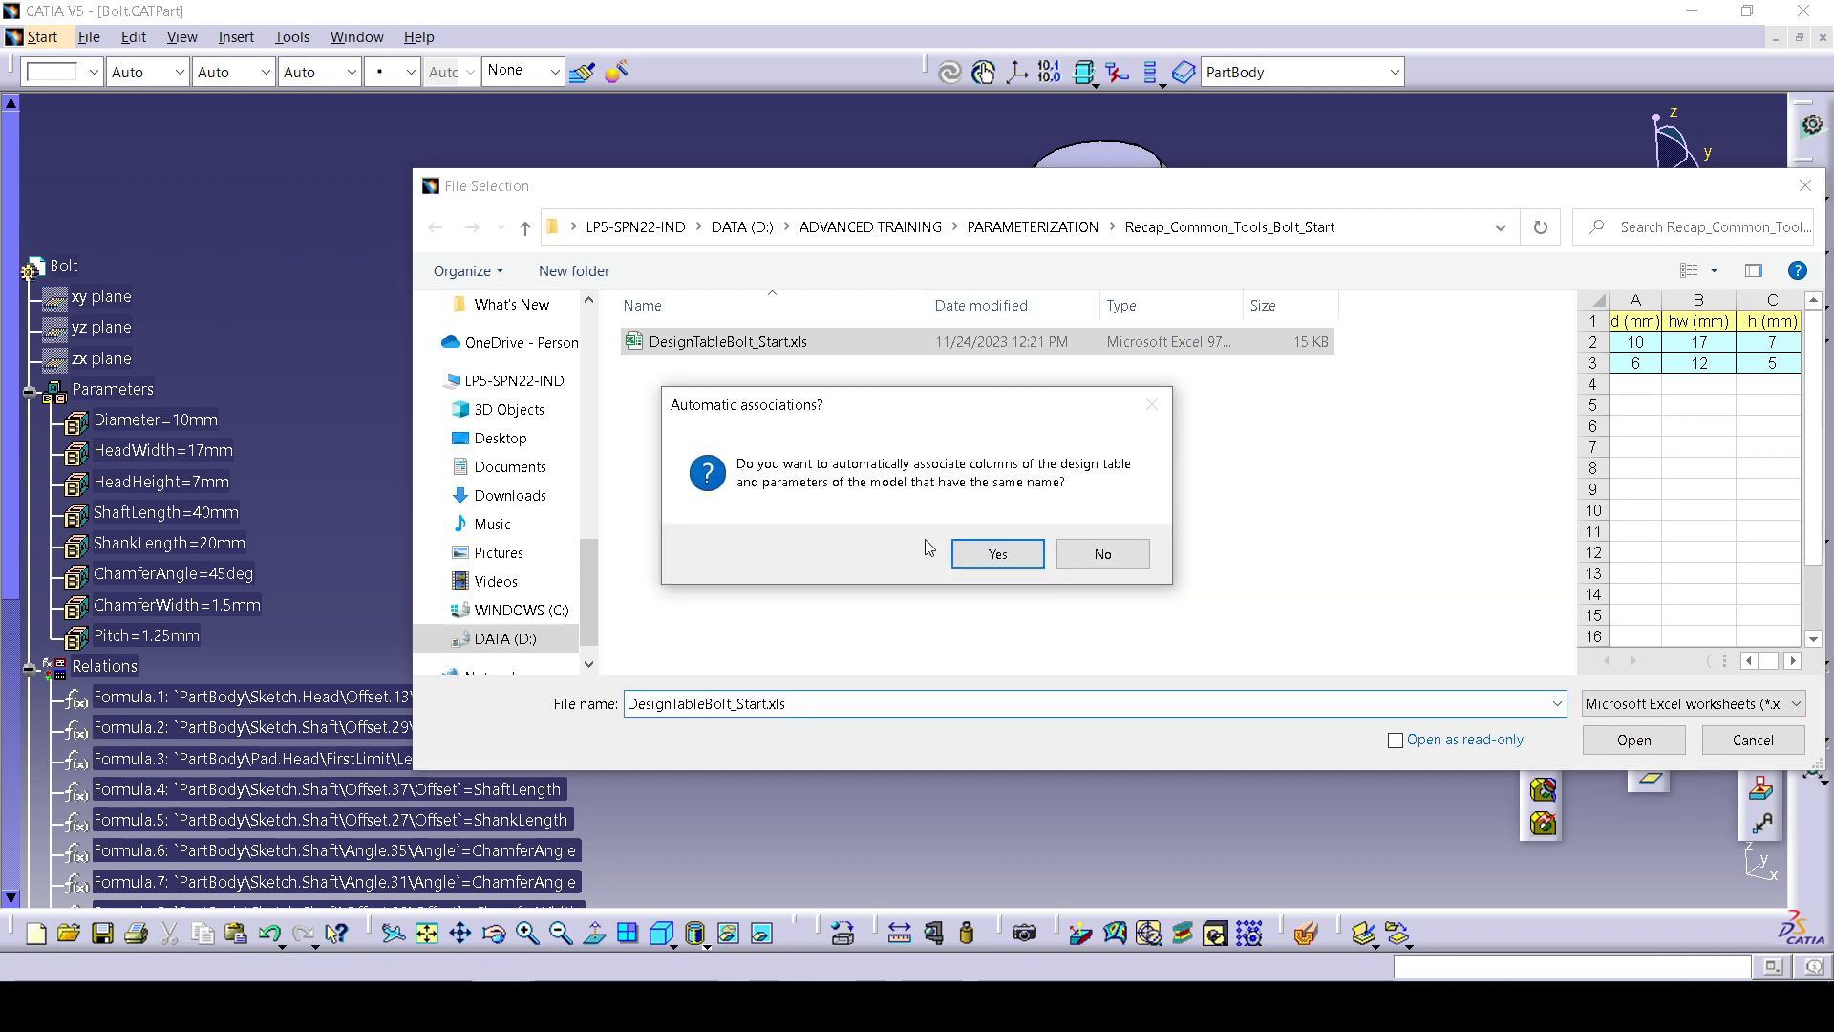
pyautogui.click(1030, 565)
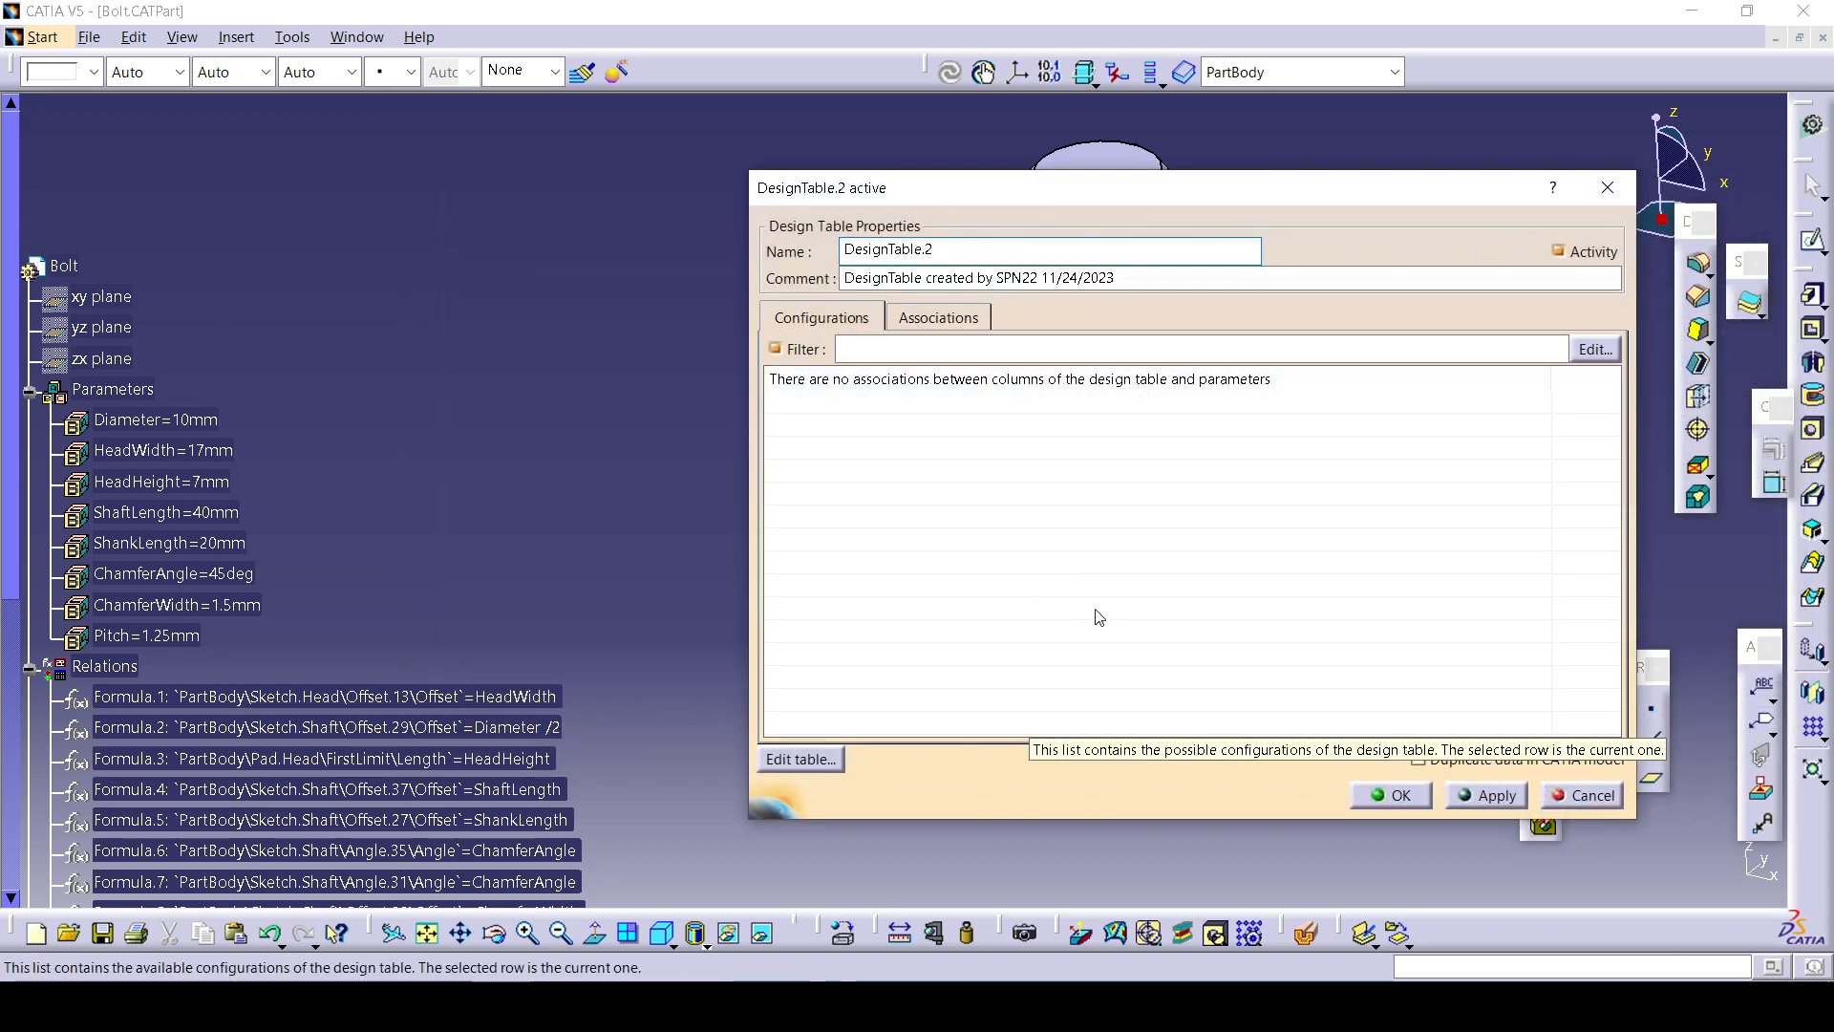
pyautogui.click(1465, 794)
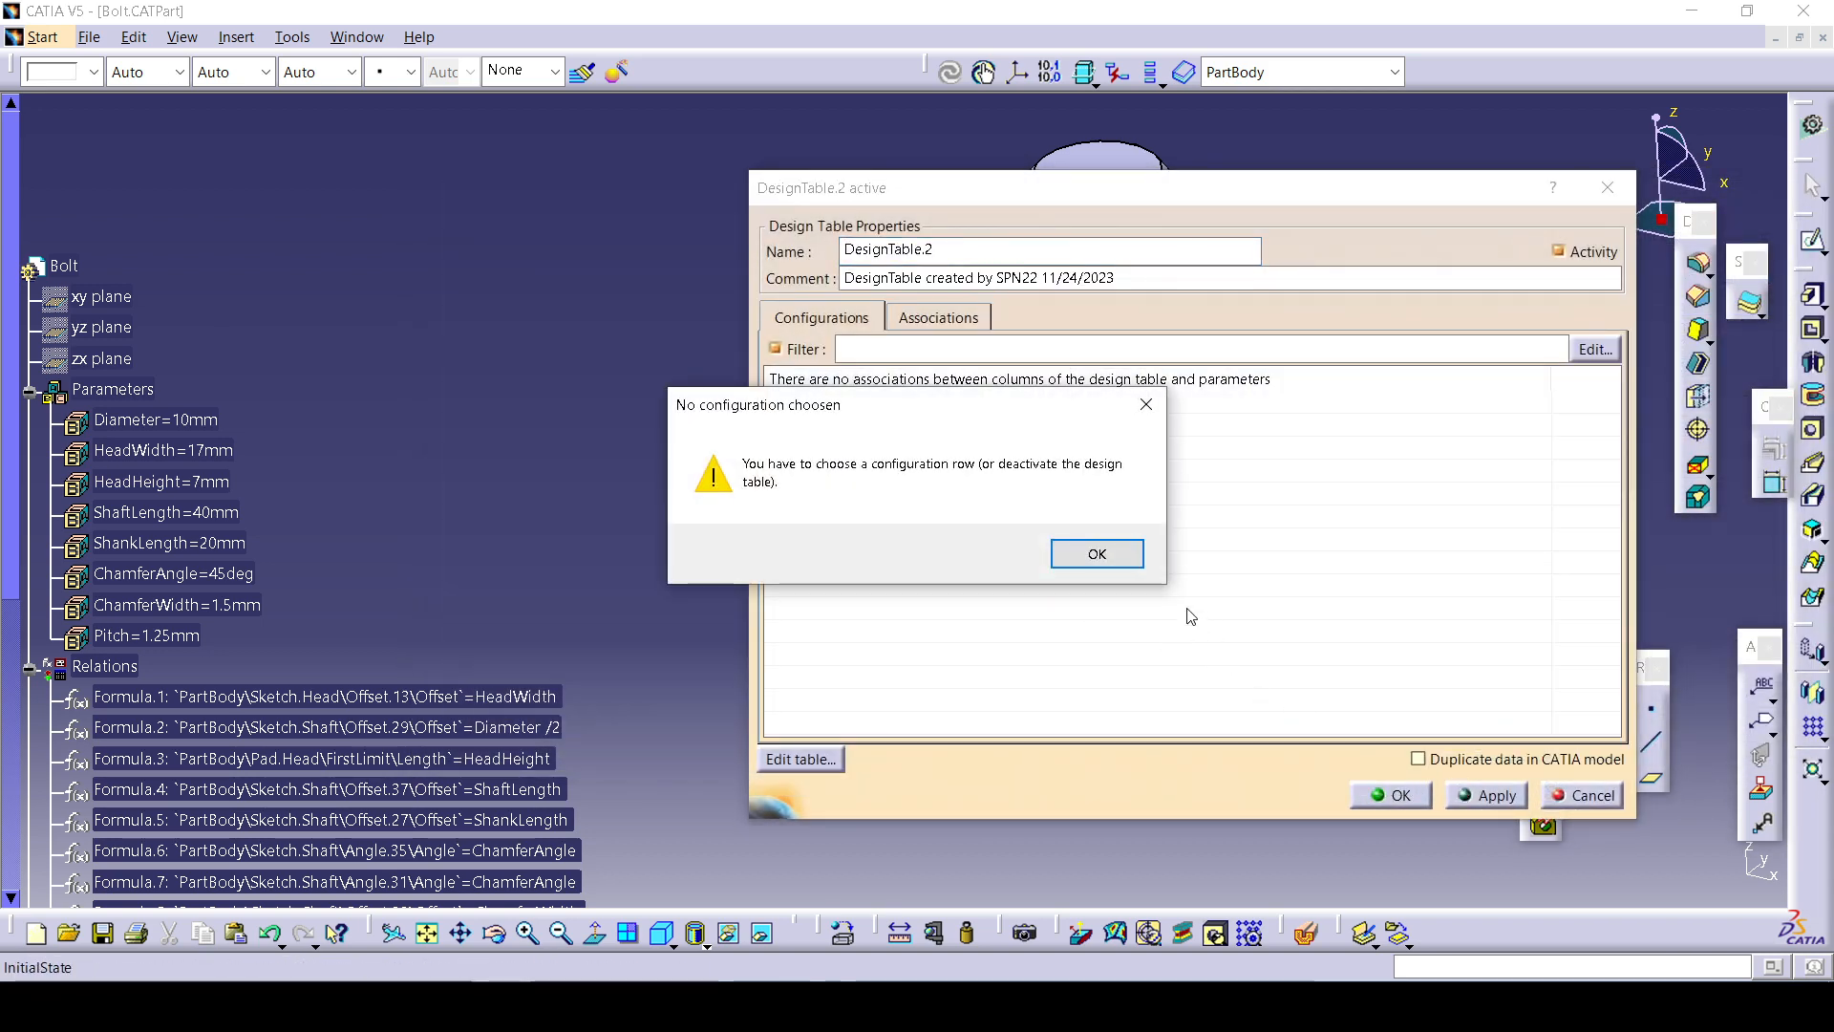
pyautogui.click(1111, 558)
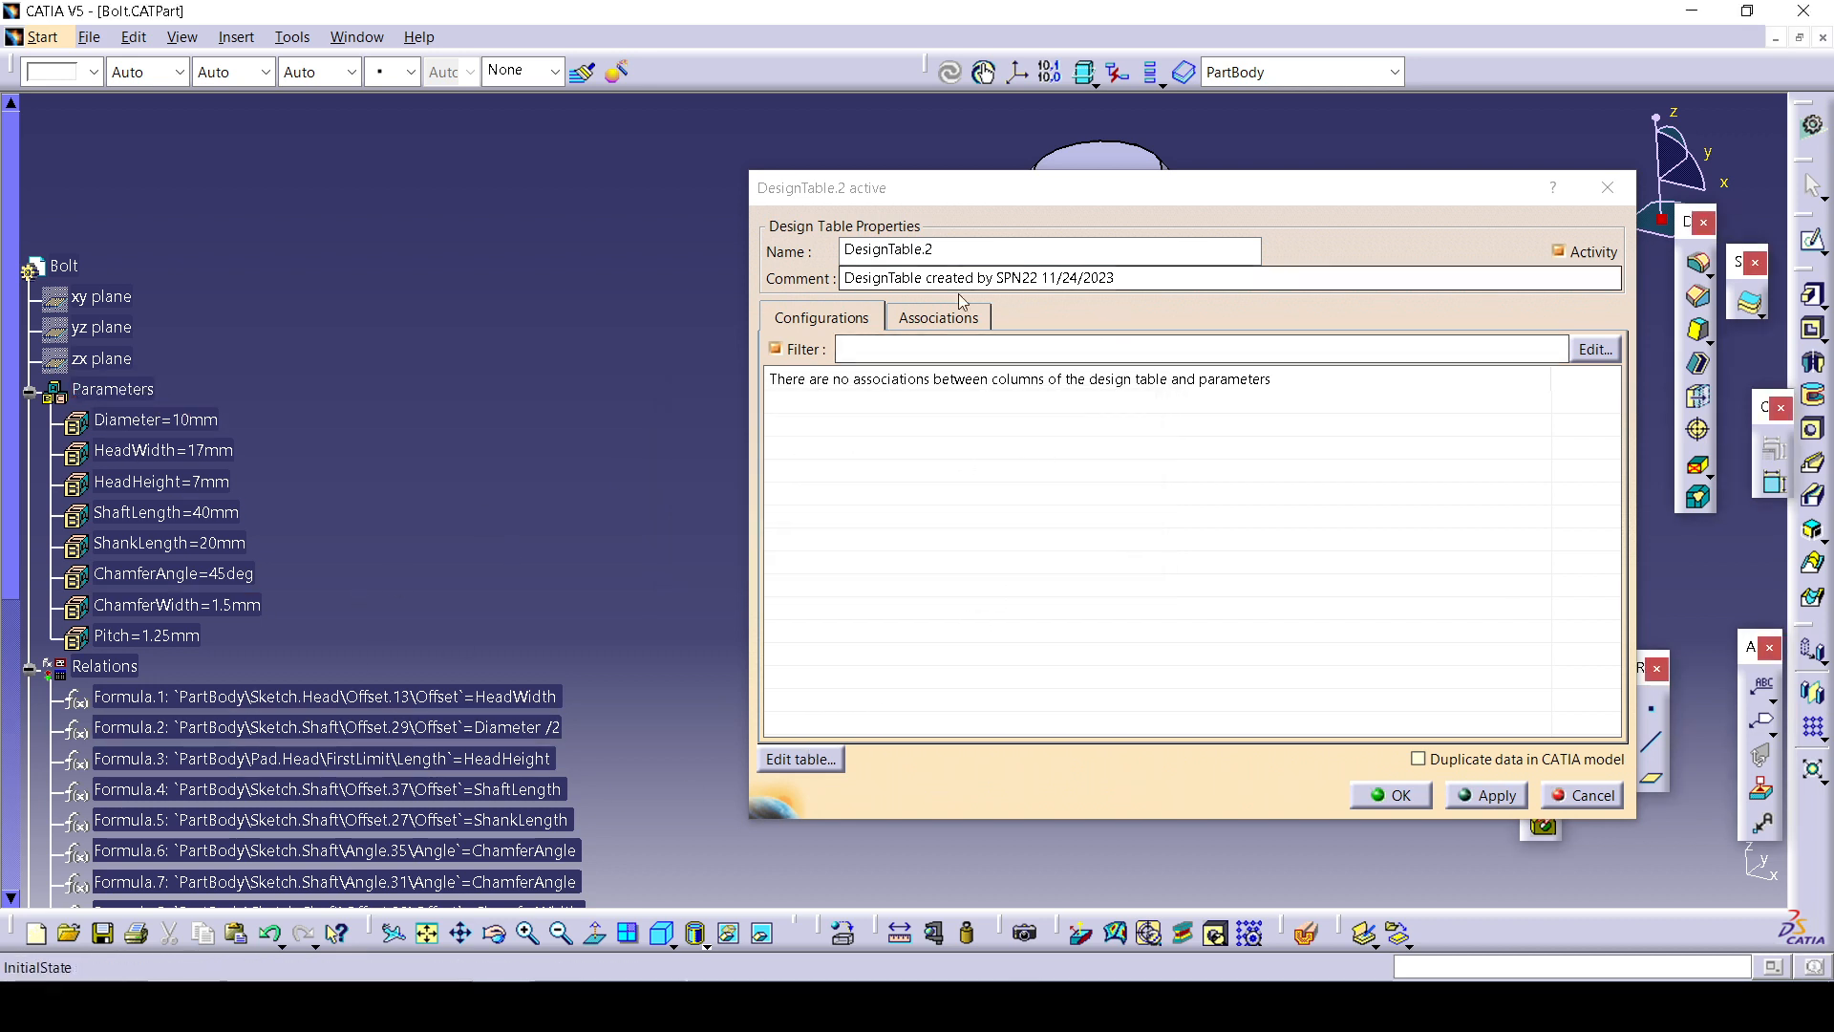
# Associate the bolt's Diameter parameter with column d of the new design table.
pyautogui.click(938, 317)
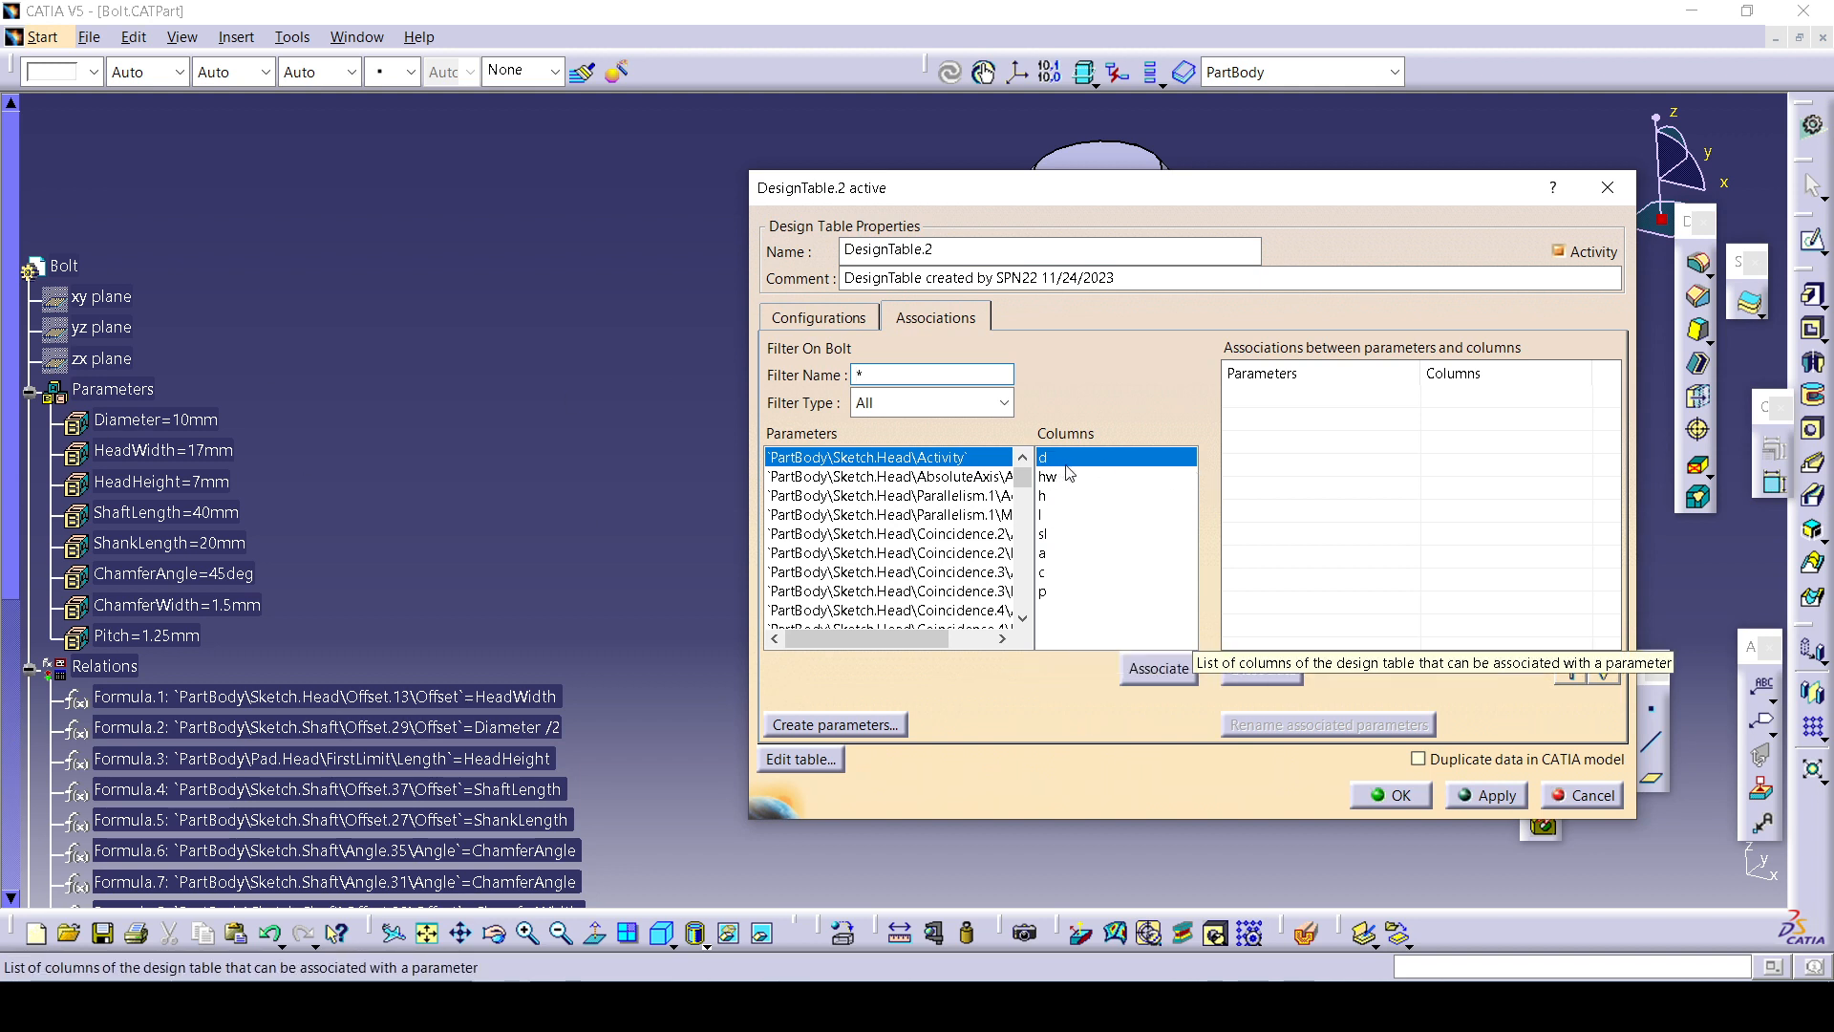
pyautogui.scroll(-10, 844, 554)
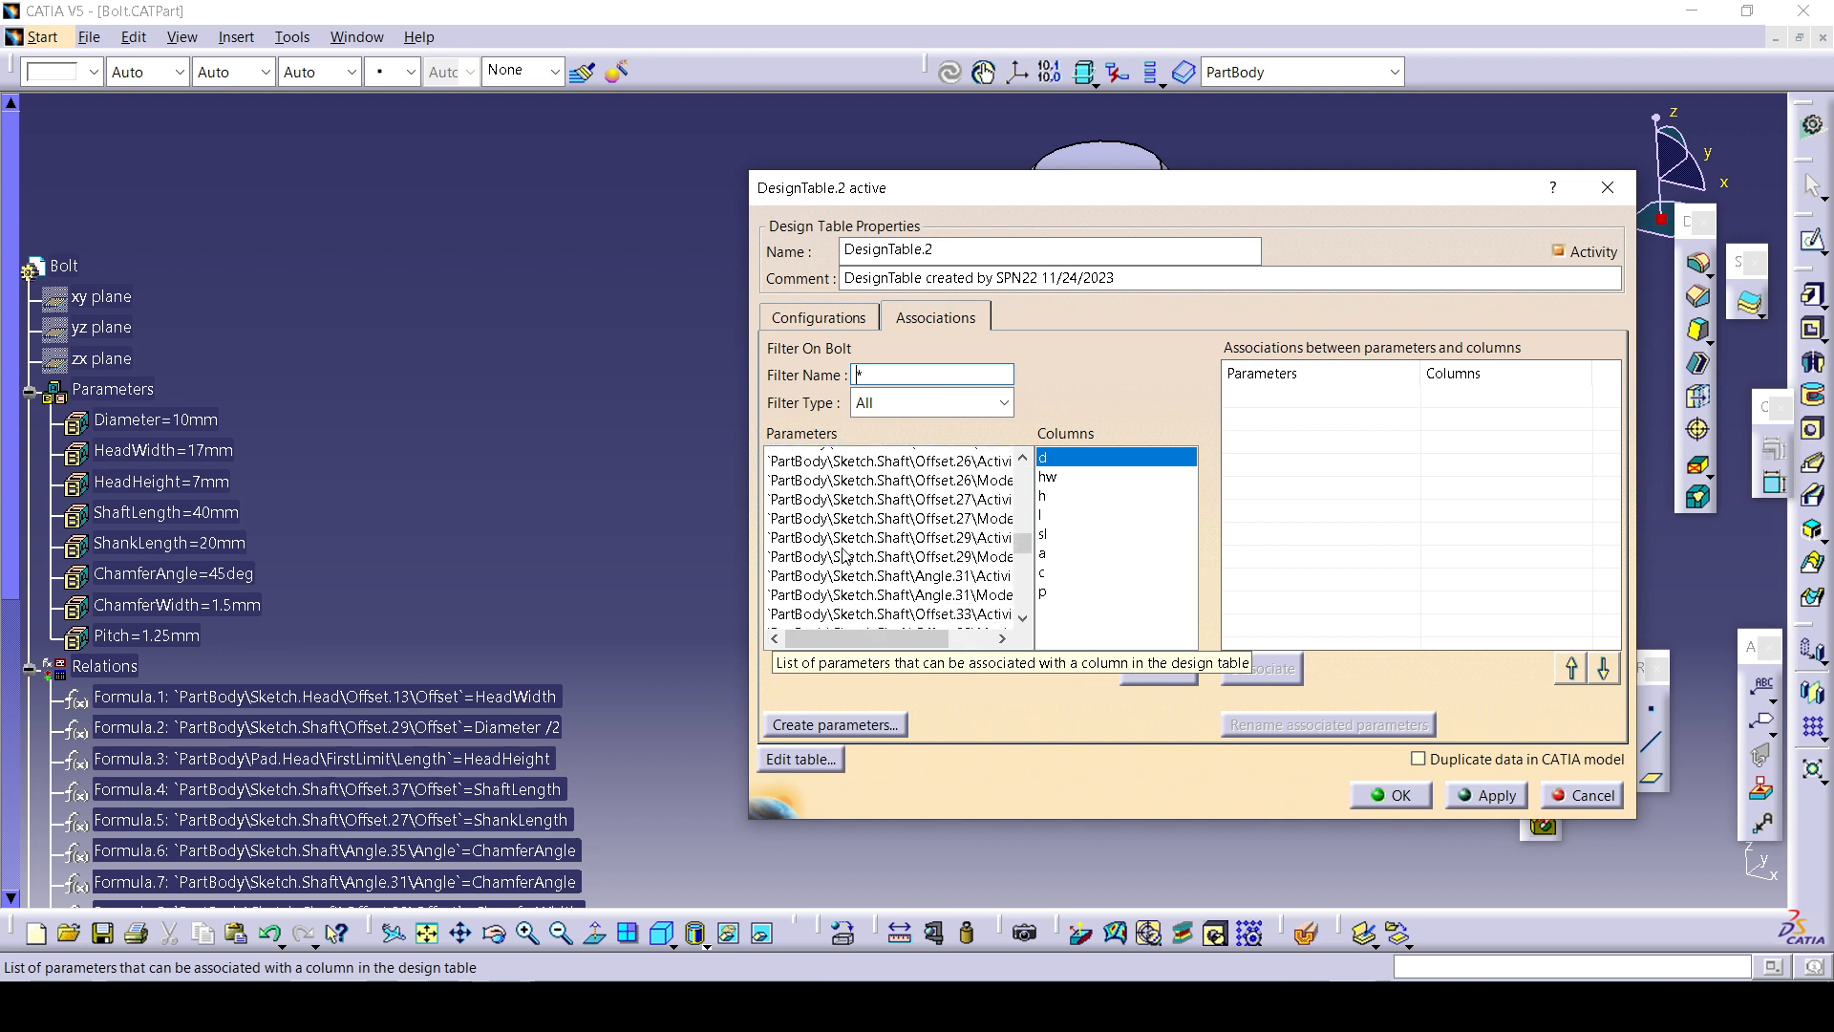
pyautogui.scroll(-15, 844, 554)
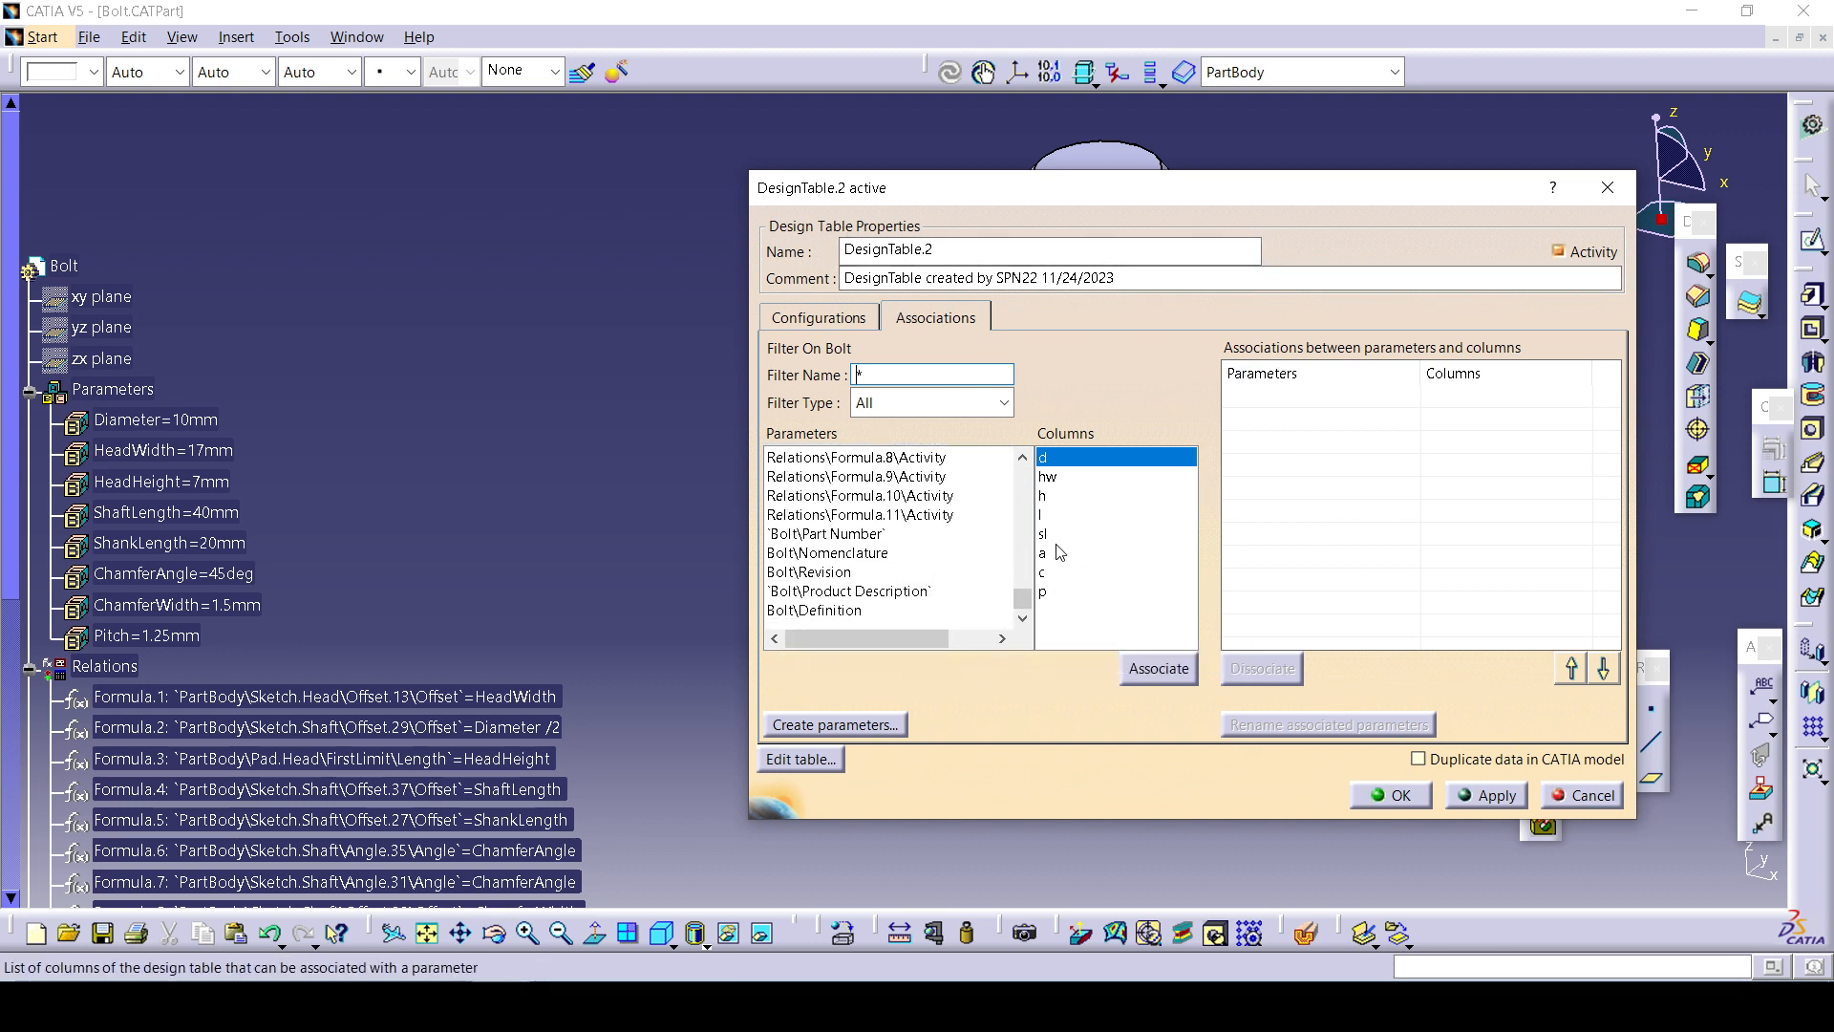
pyautogui.scroll(4, 907, 564)
pyautogui.scroll(-4, 906, 563)
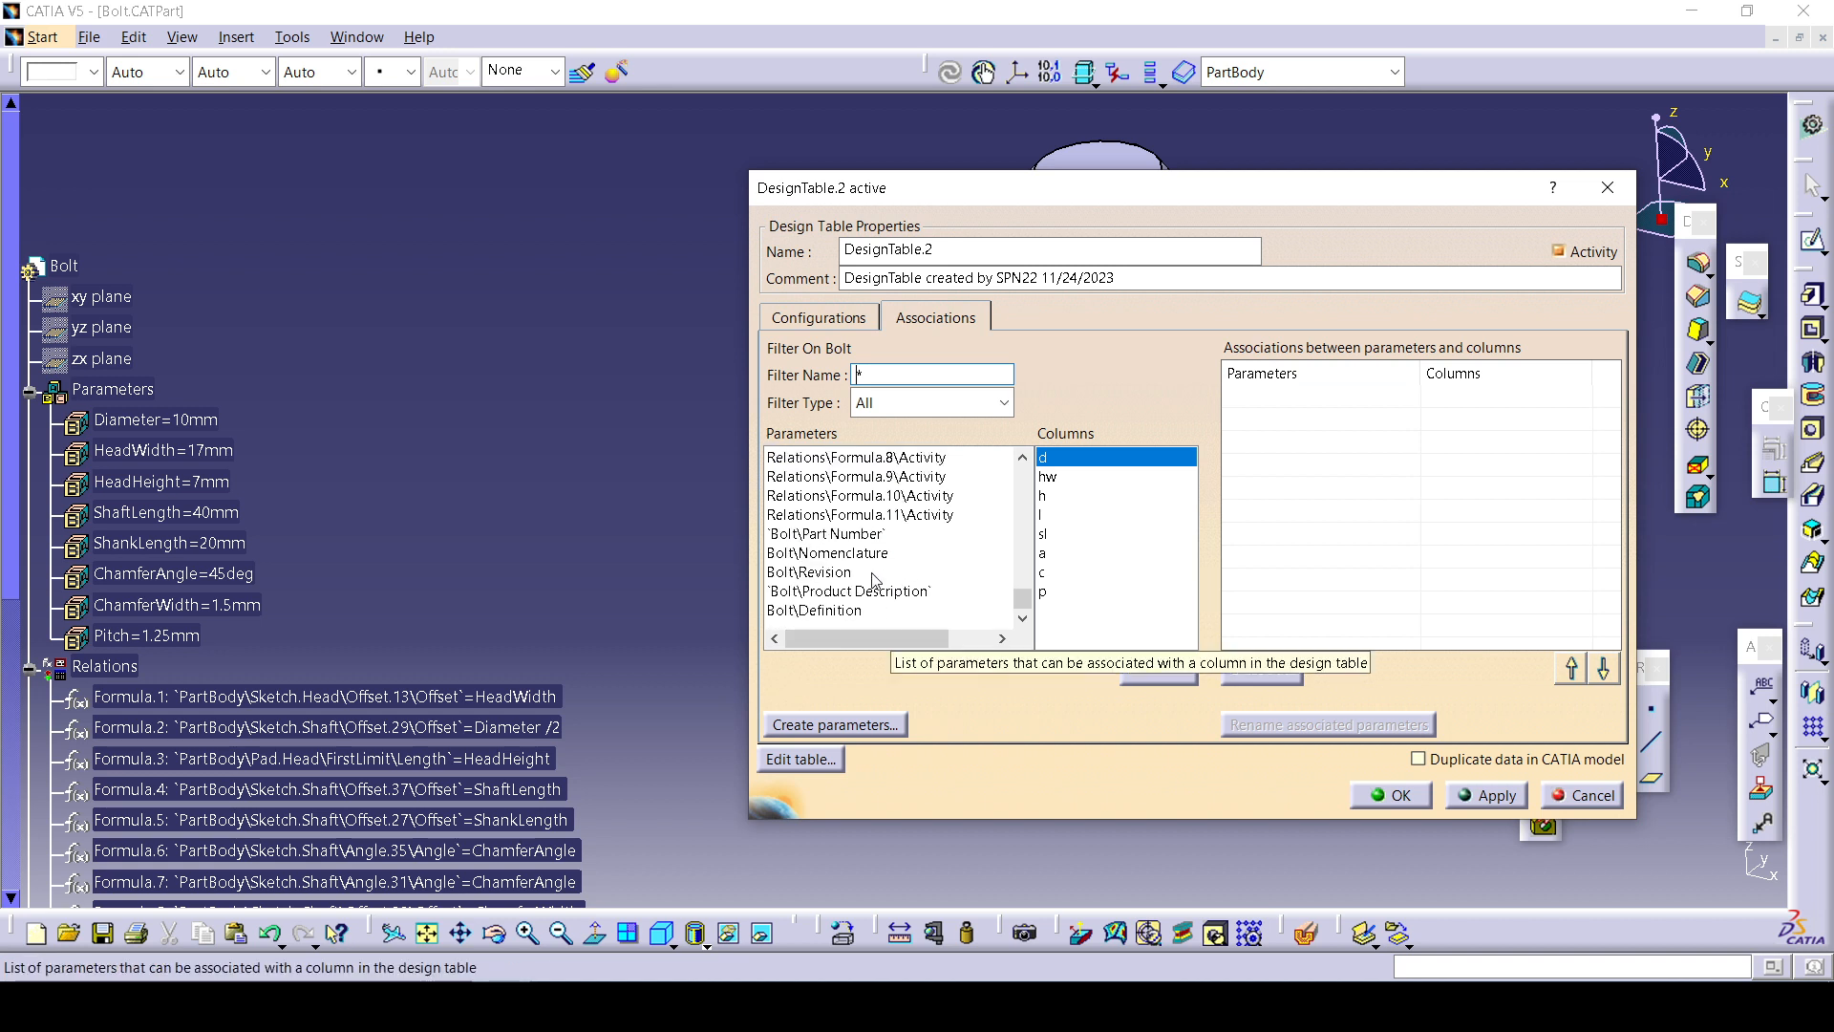
pyautogui.scroll(6, 834, 564)
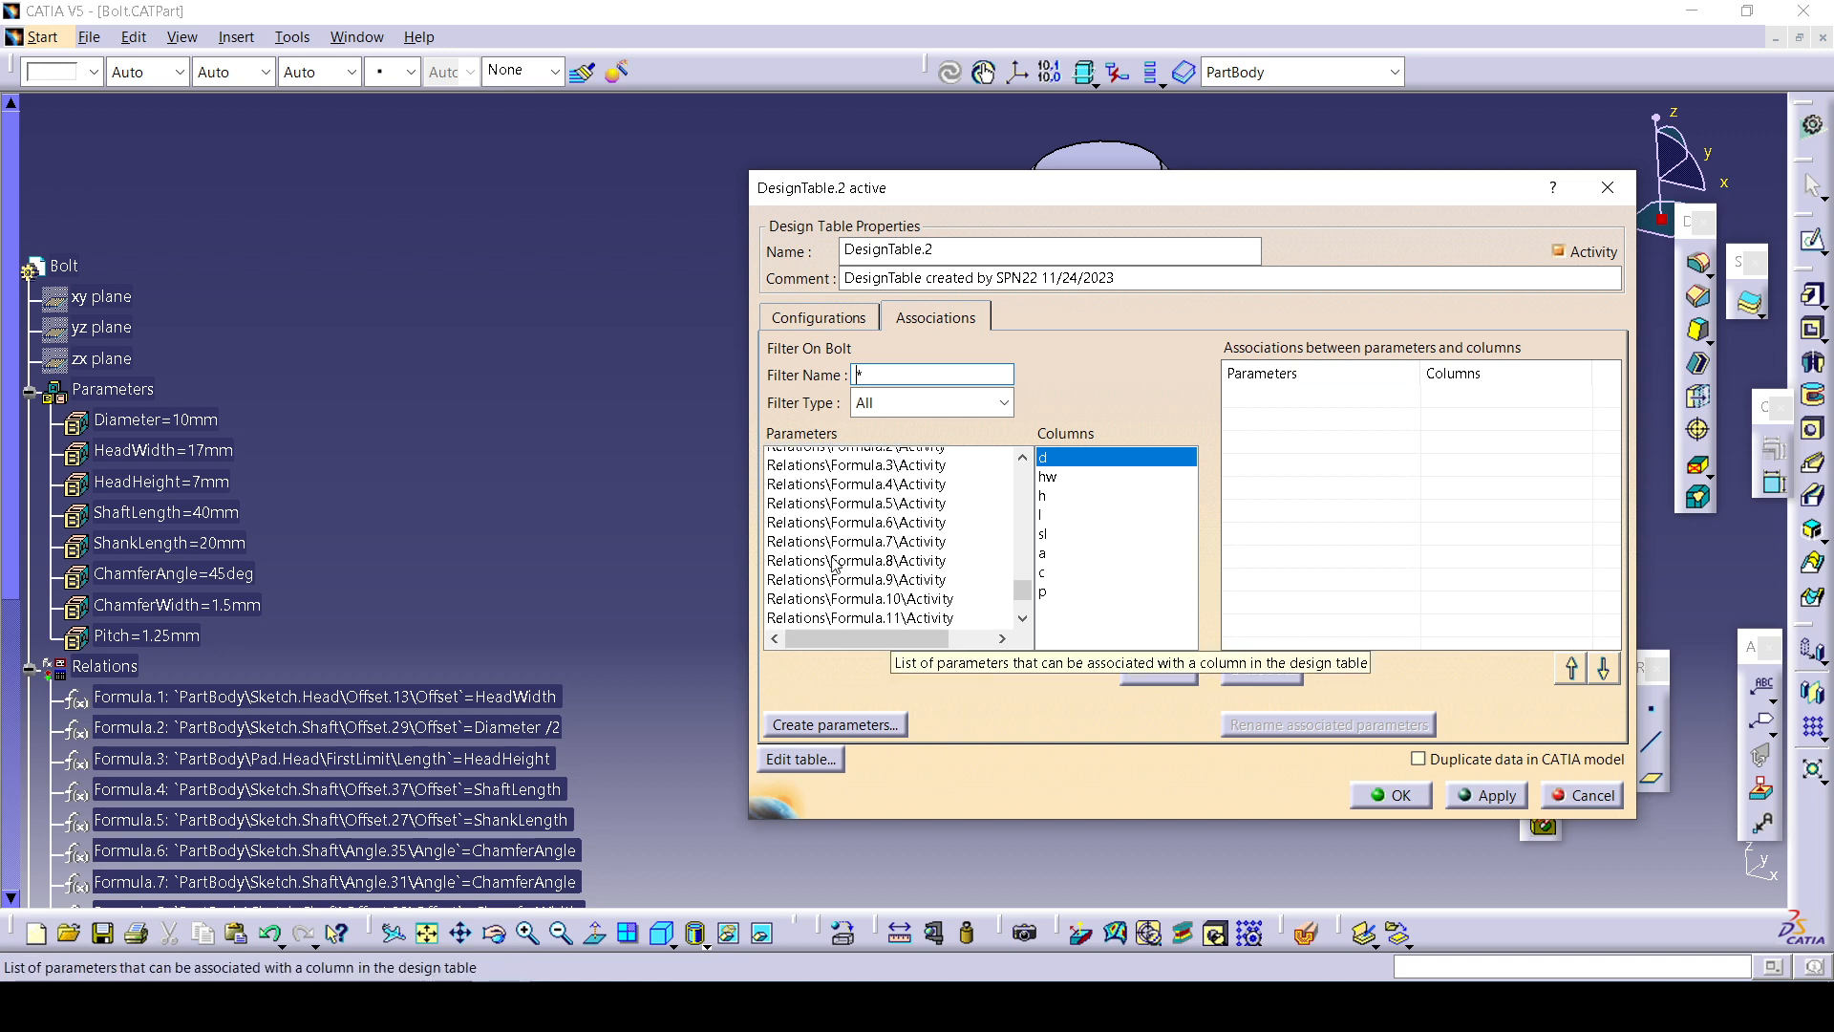
pyautogui.click(793, 516)
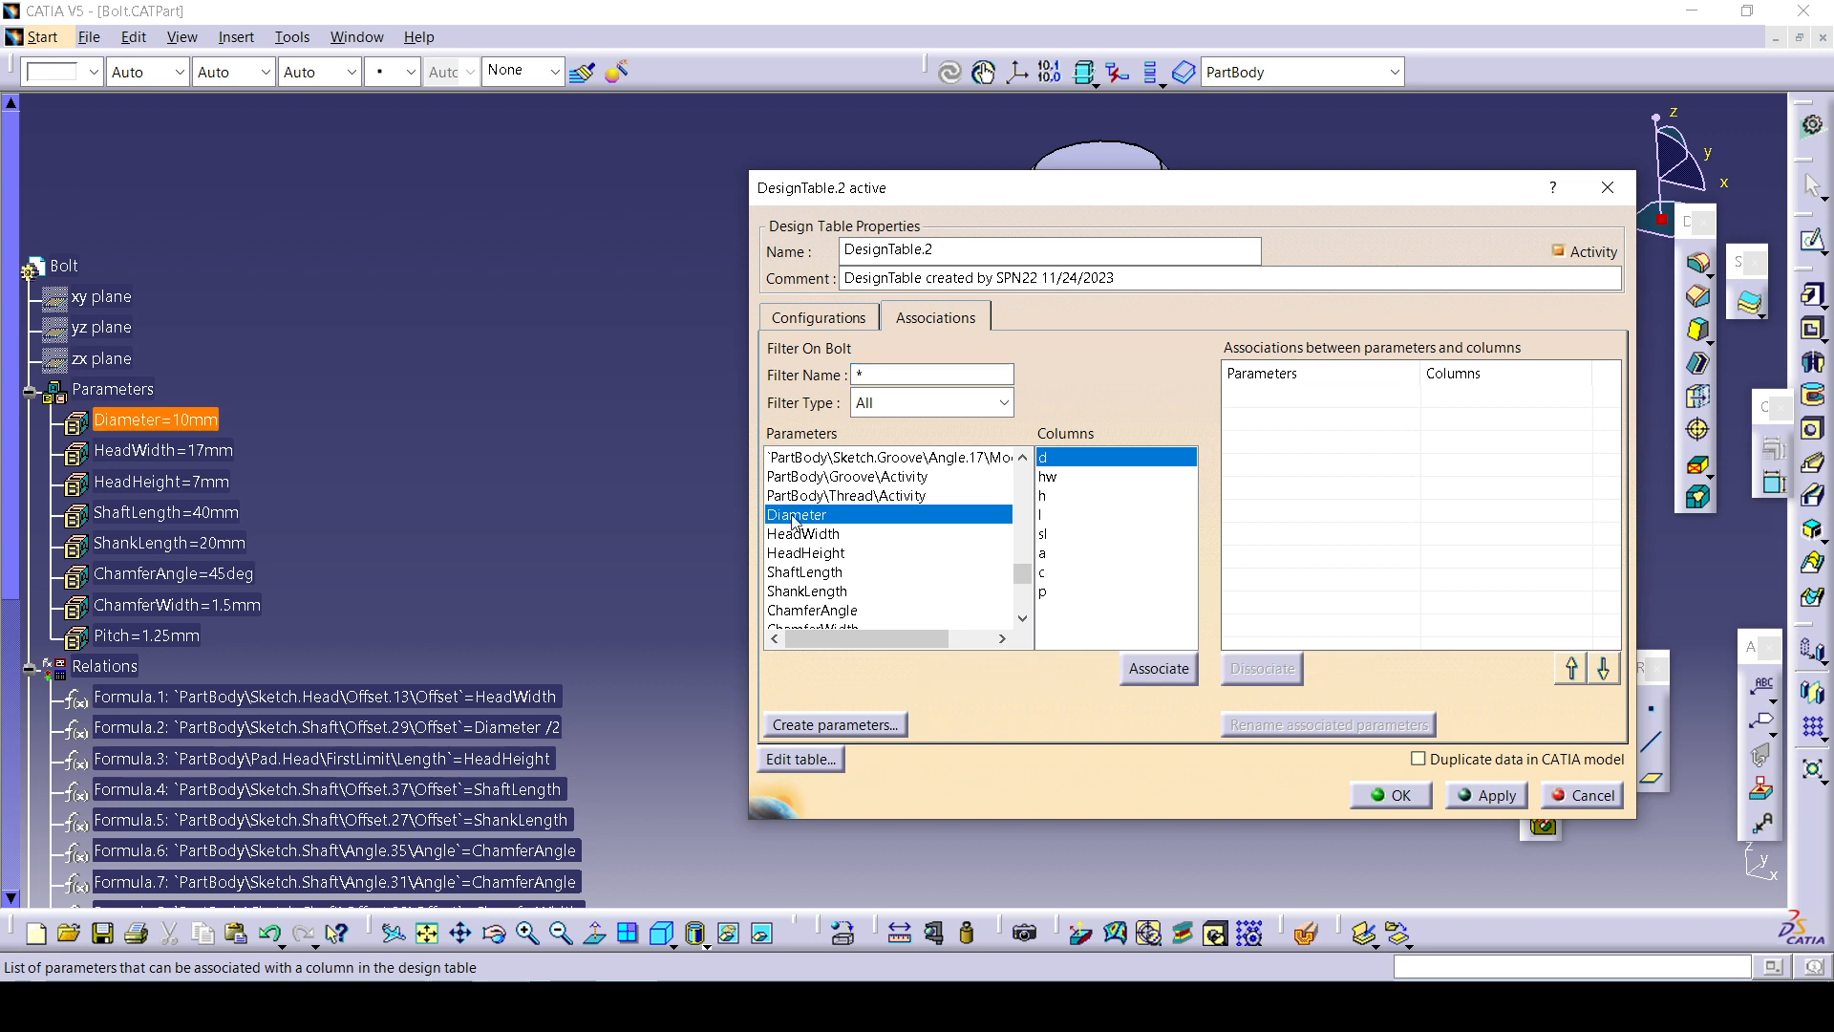
pyautogui.click(1132, 668)
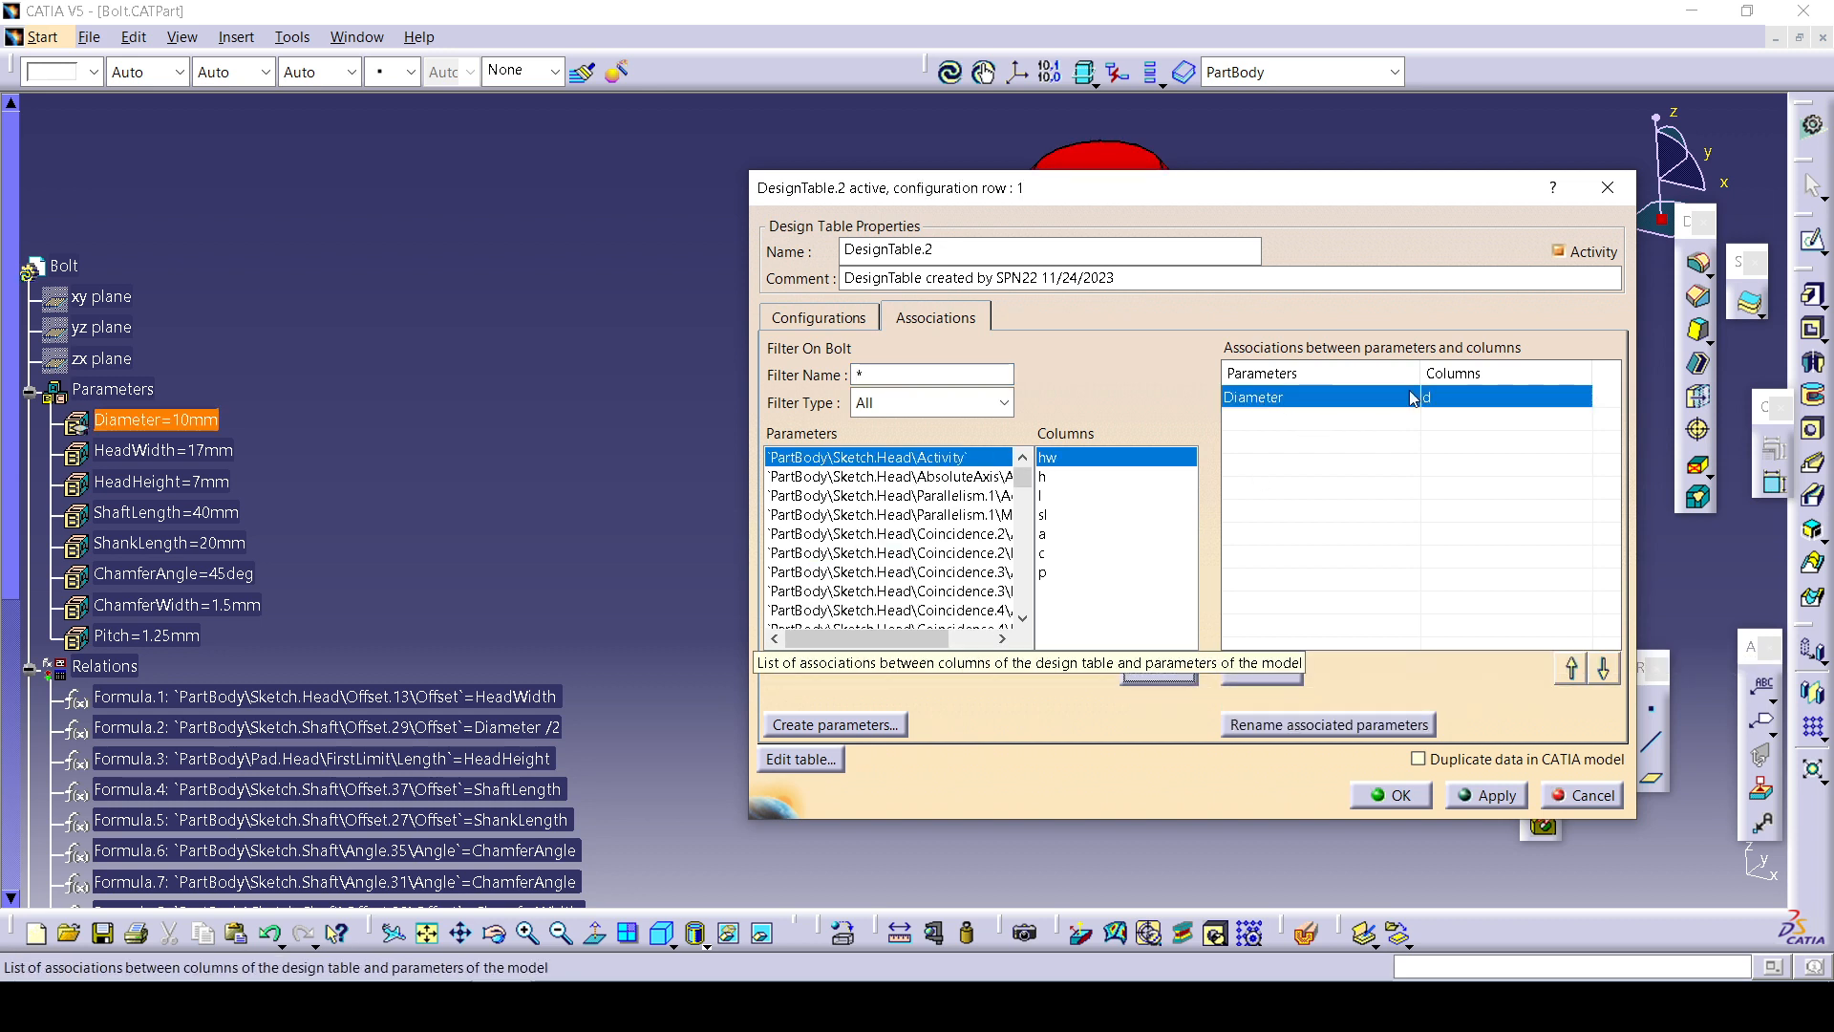
# Associate the HeadWidth parameter with column hw of the design table.
pyautogui.scroll(-10, 902, 573)
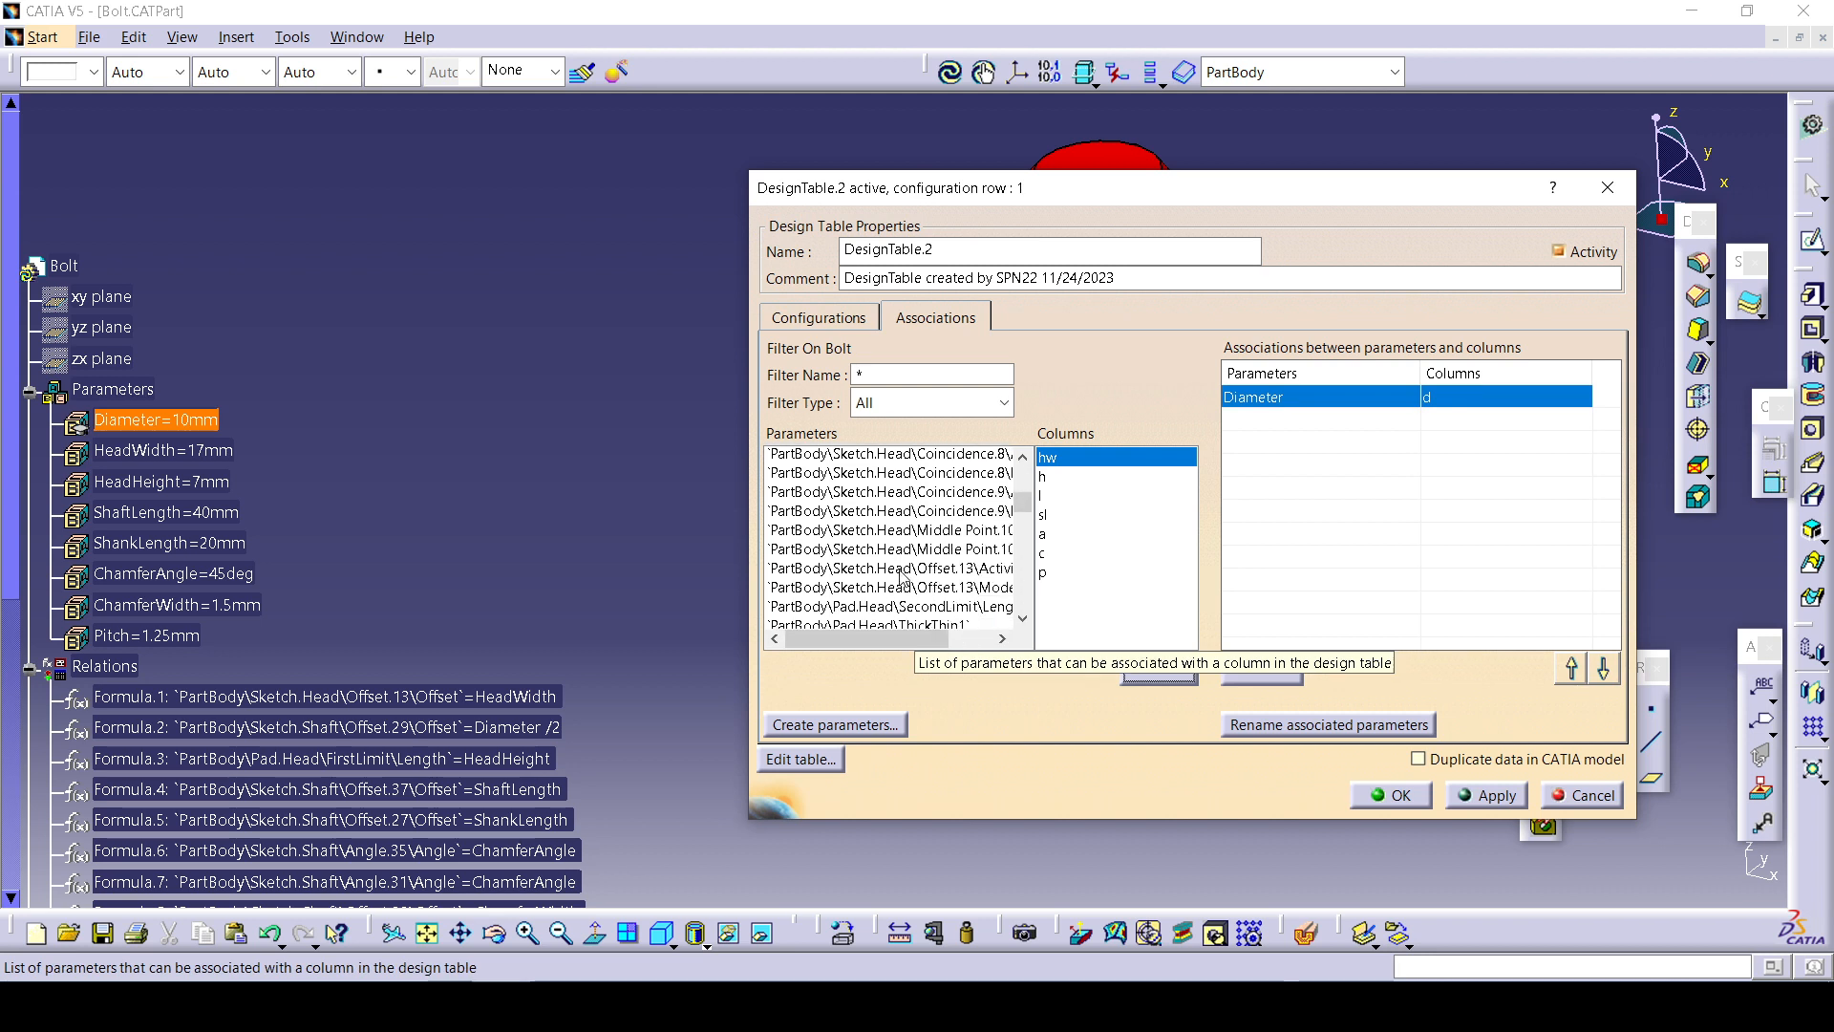
pyautogui.scroll(-15, 902, 573)
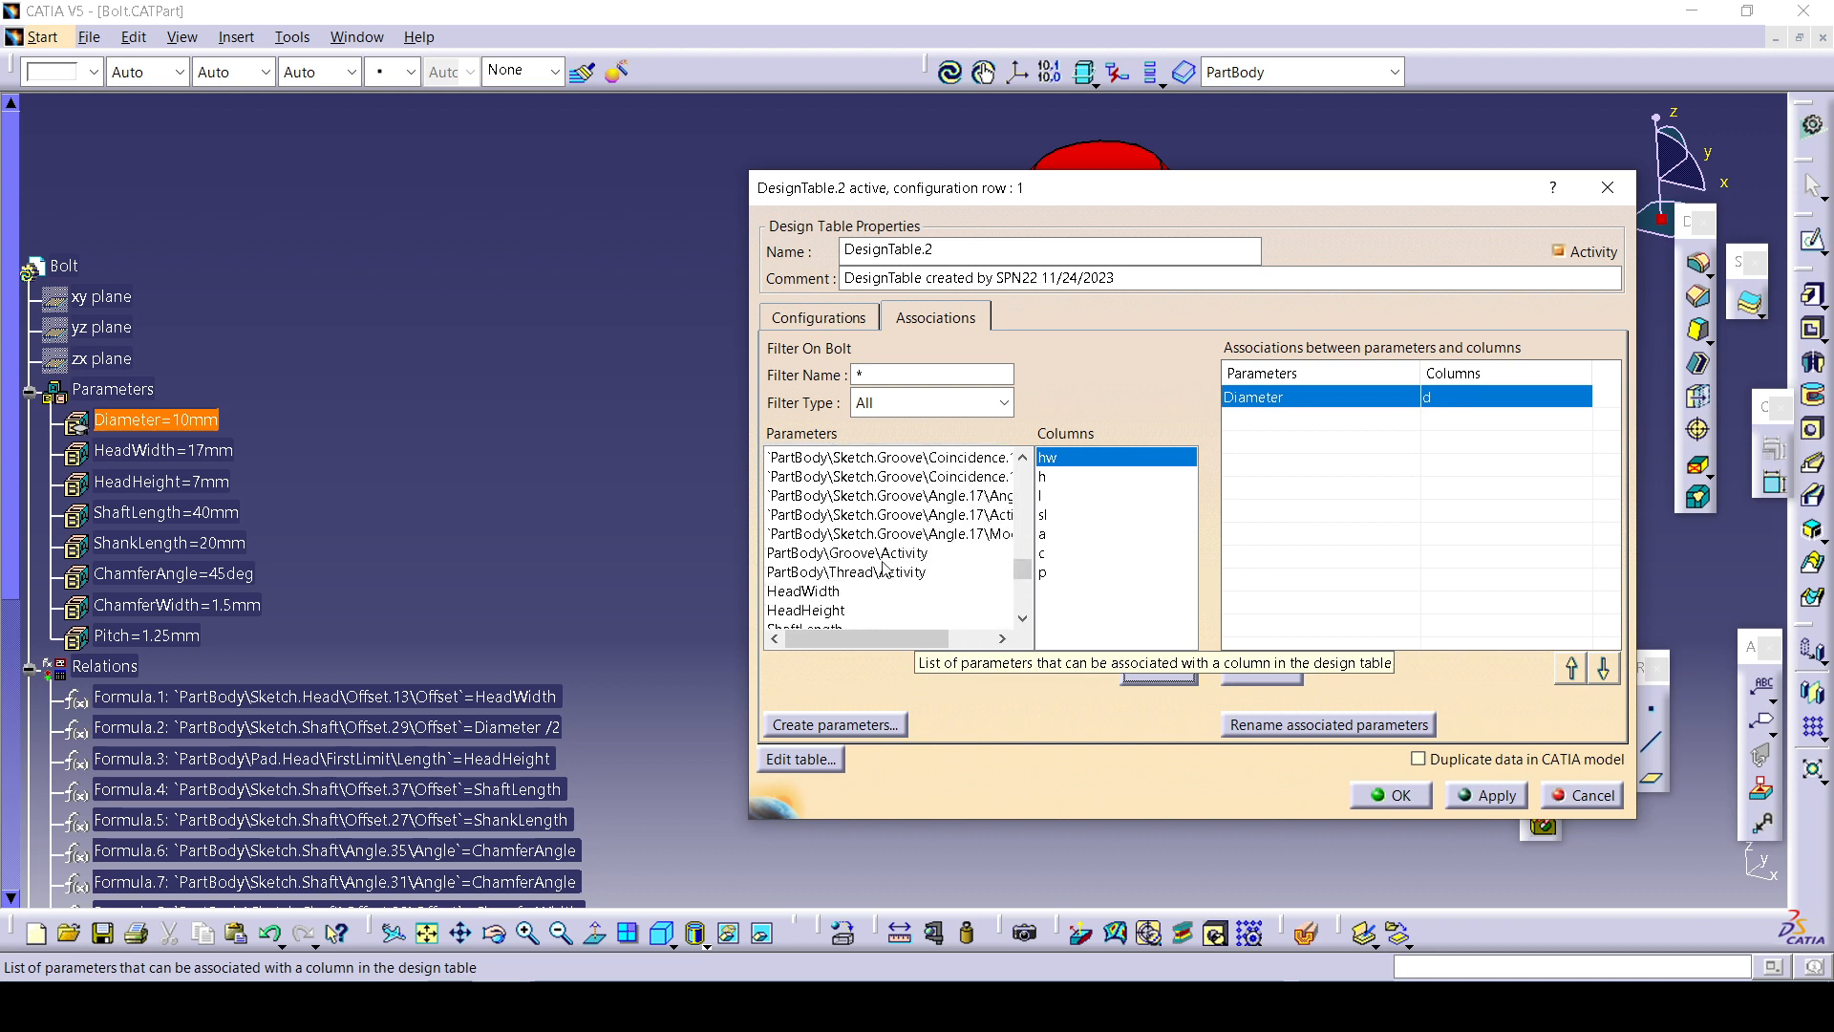
pyautogui.click(833, 590)
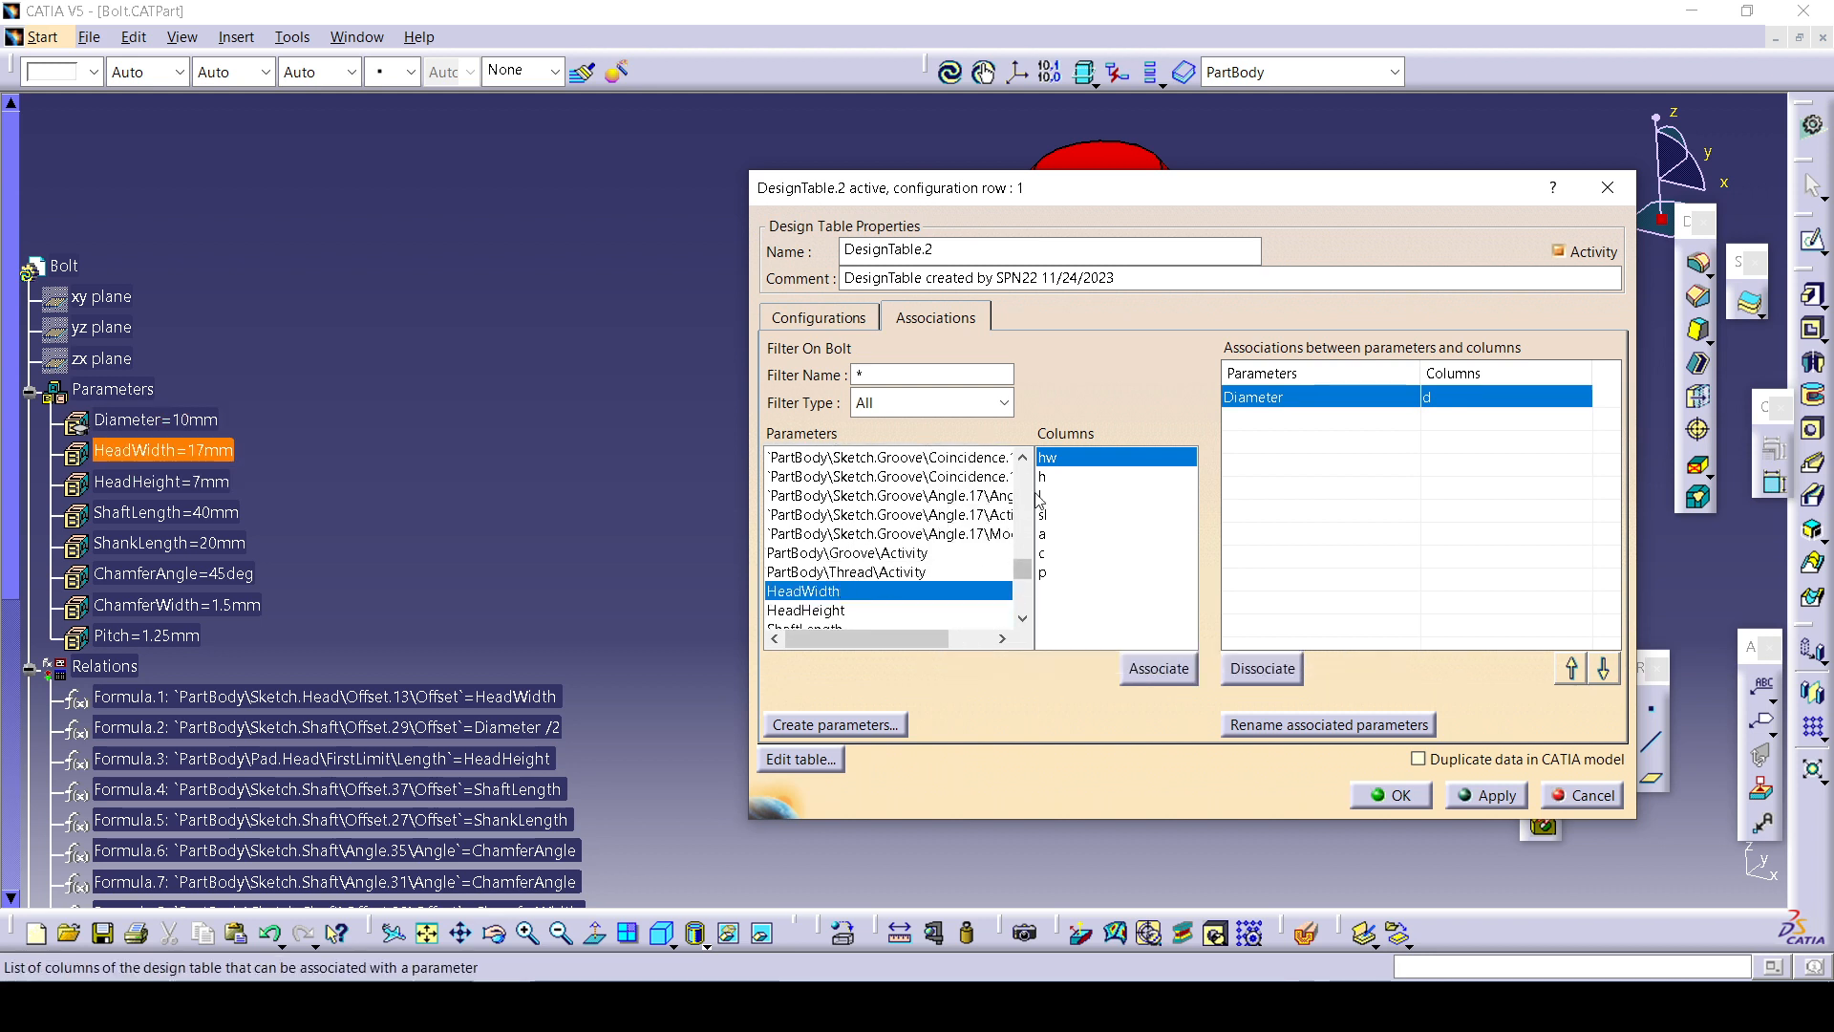
pyautogui.click(1159, 668)
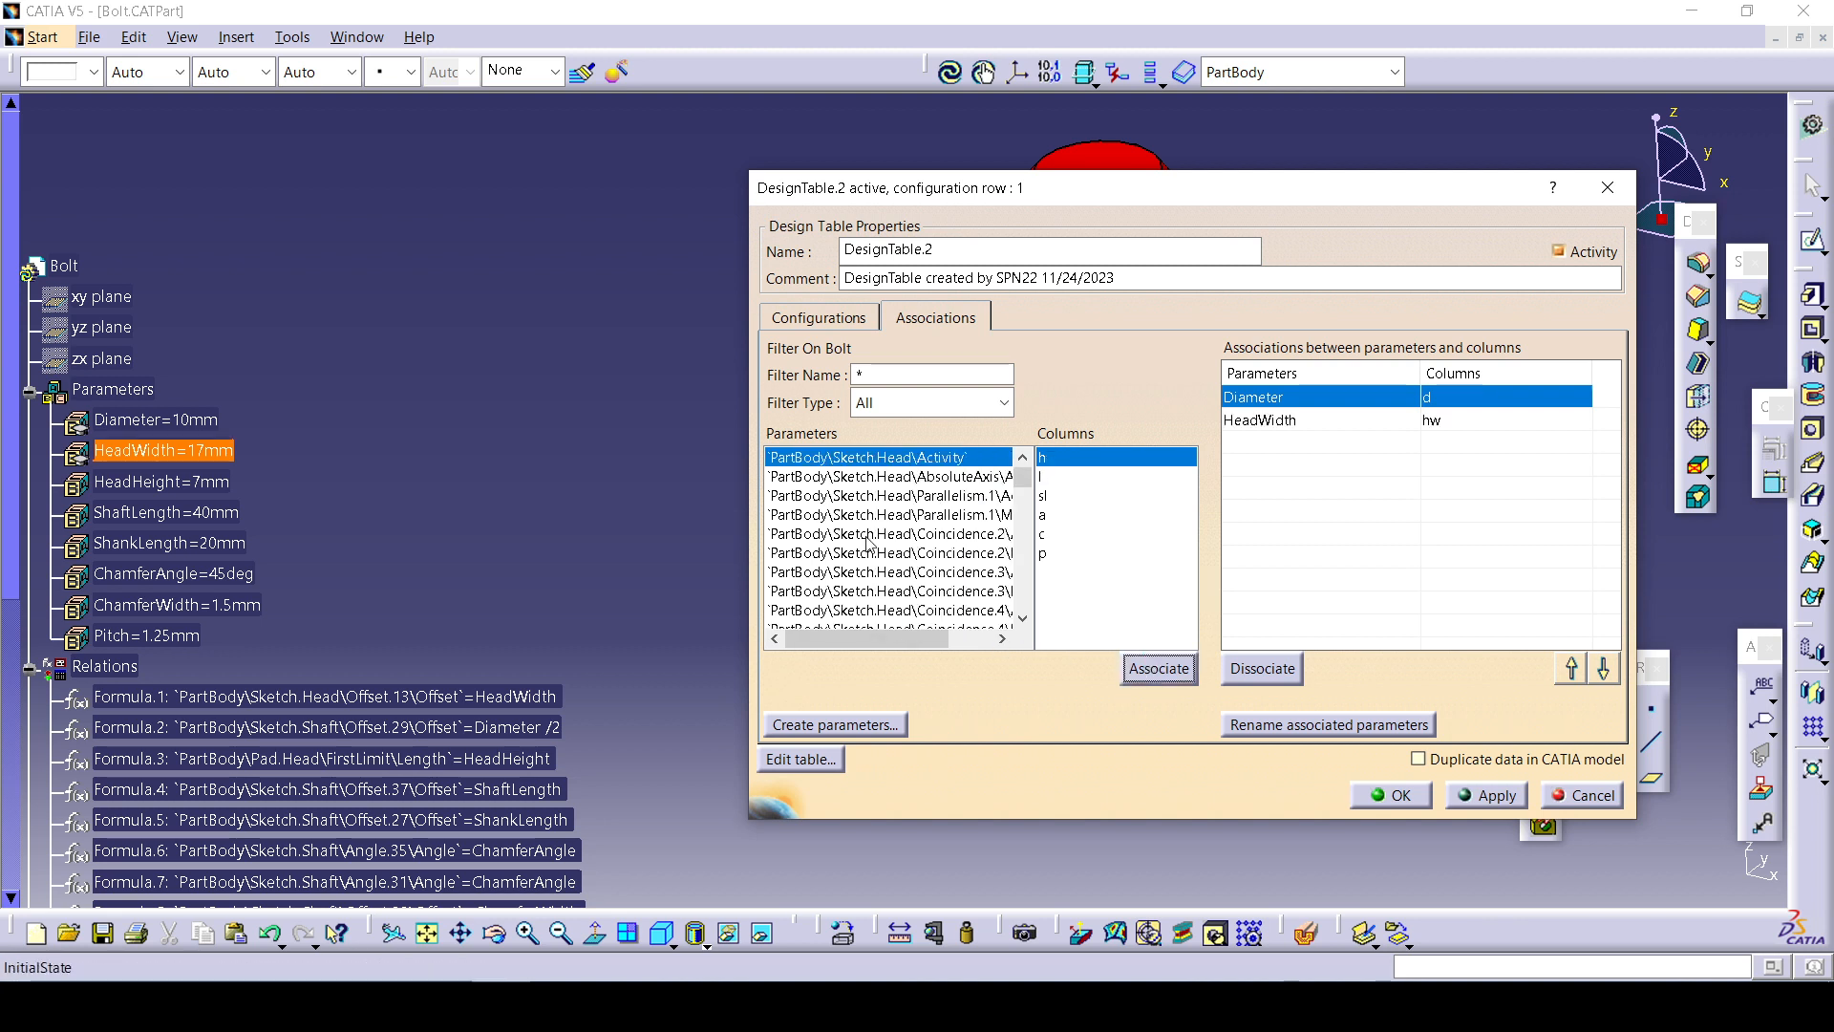
# Filter to renamed parameters and associate HeadHeight, ShaftLength, ShankLength, ChamferAngle, ChamferWidth and Pitch with columns h, l, sl, a, c and p.
pyautogui.scroll(-6, 955, 516)
pyautogui.click(864, 406)
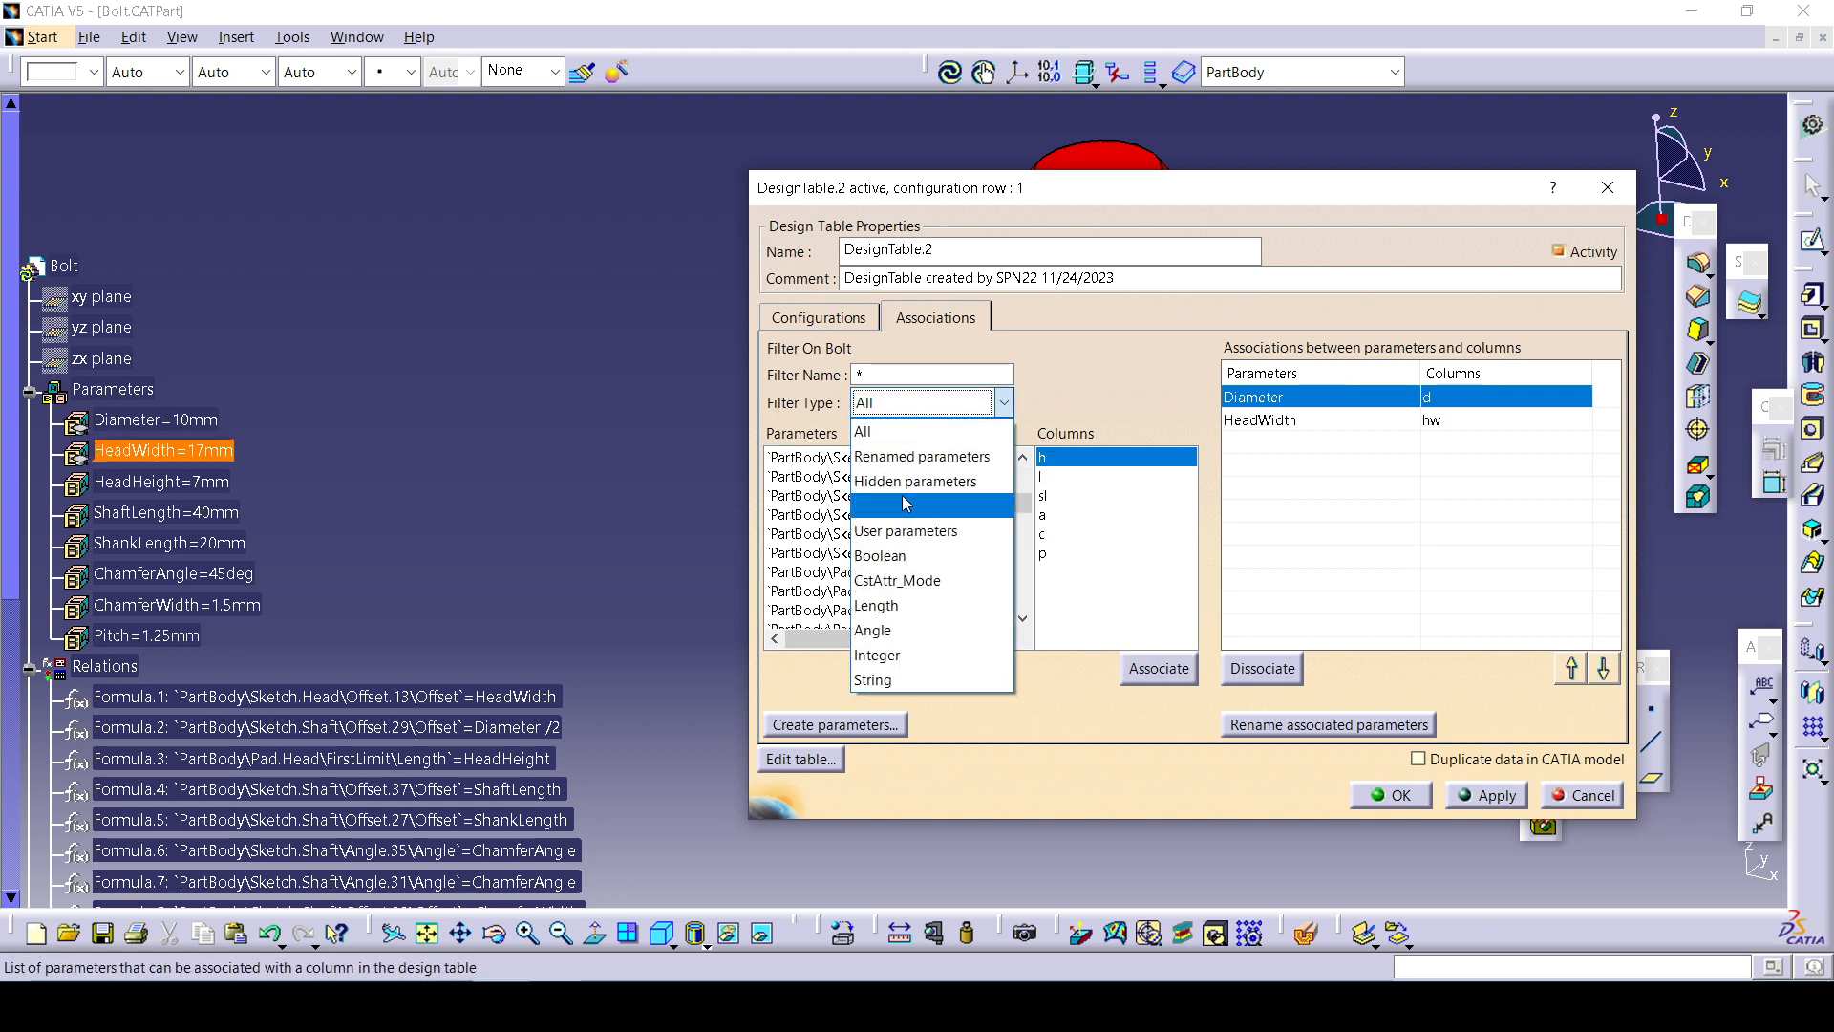
pyautogui.click(904, 454)
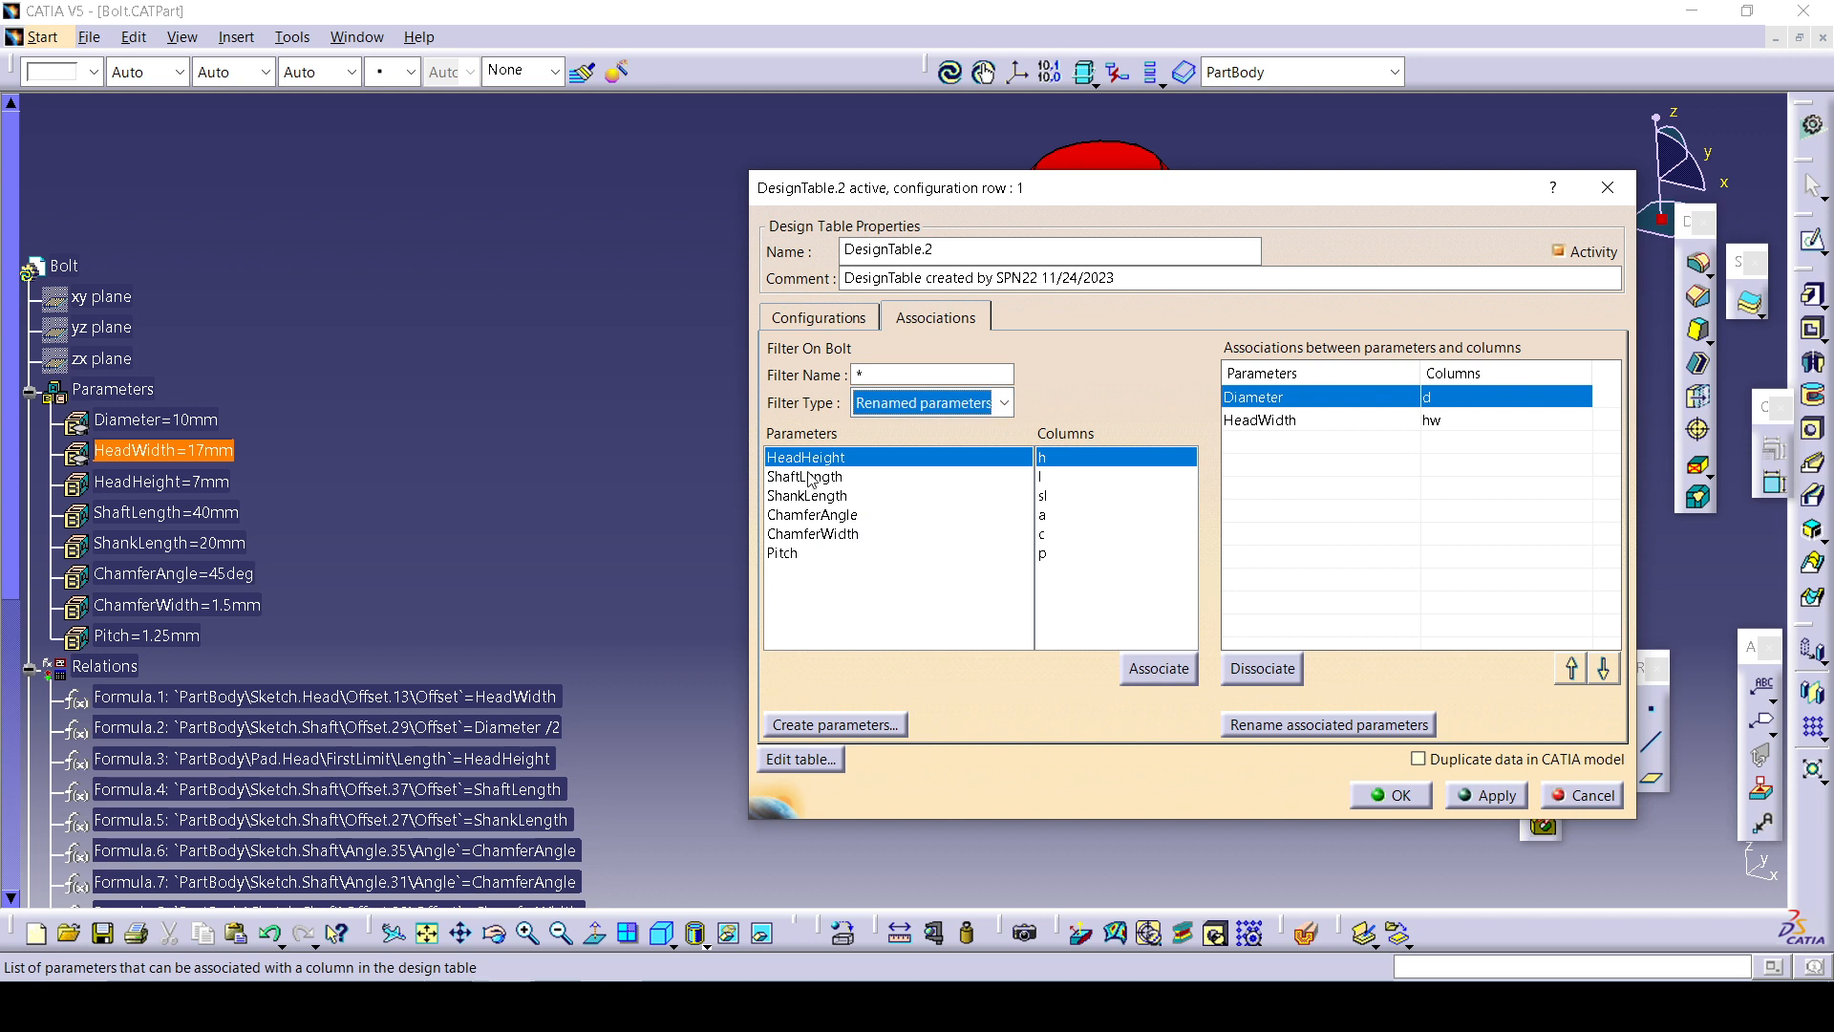
pyautogui.click(1159, 667)
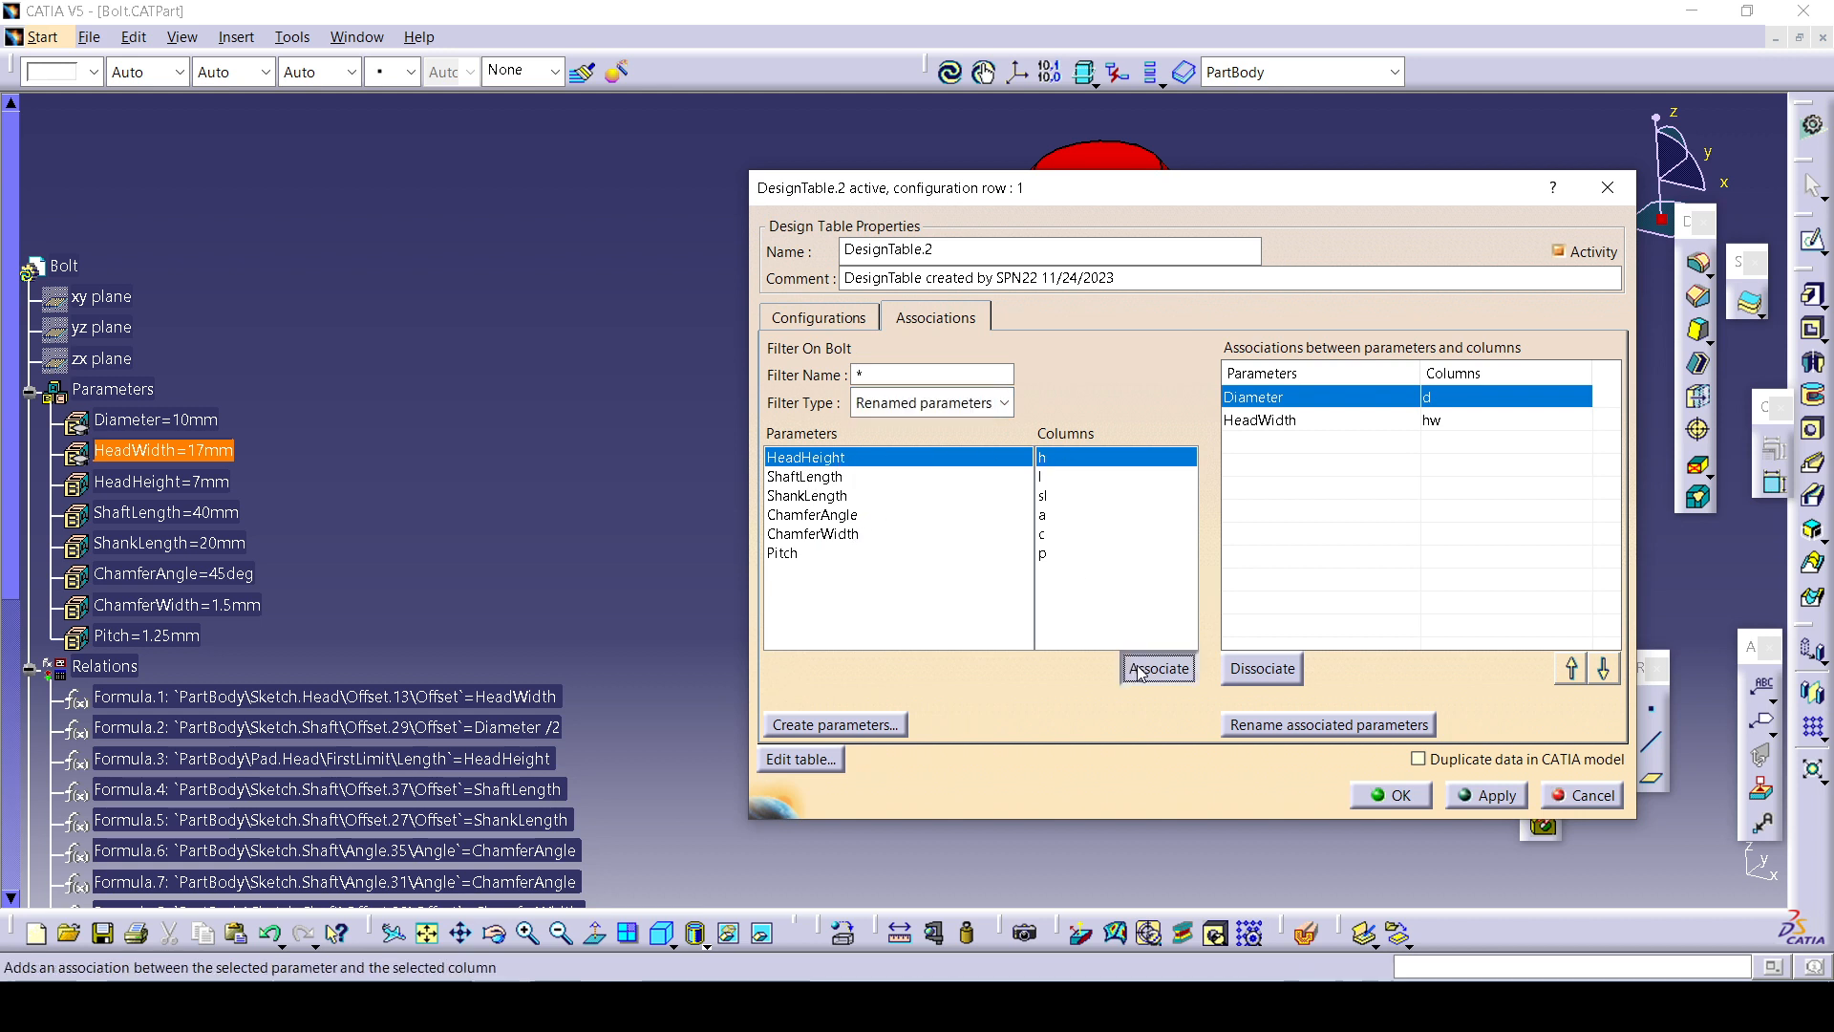
pyautogui.click(1145, 664)
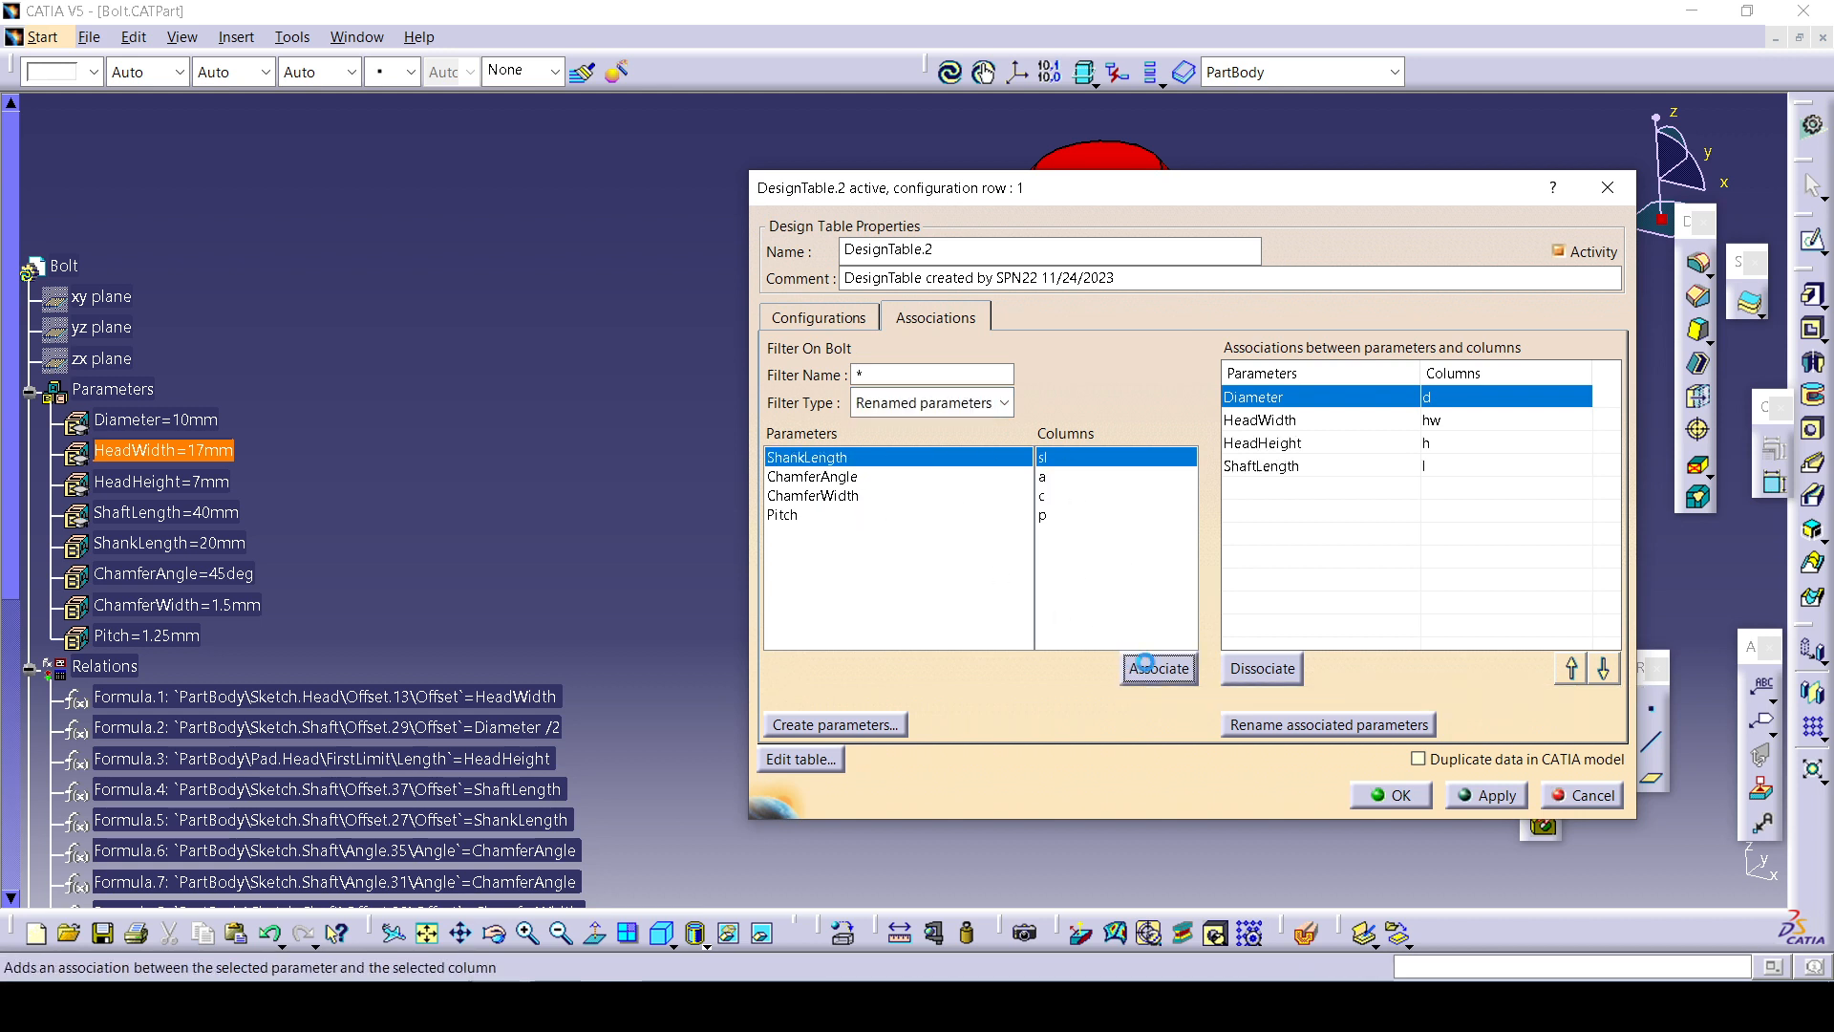
pyautogui.click(1158, 669)
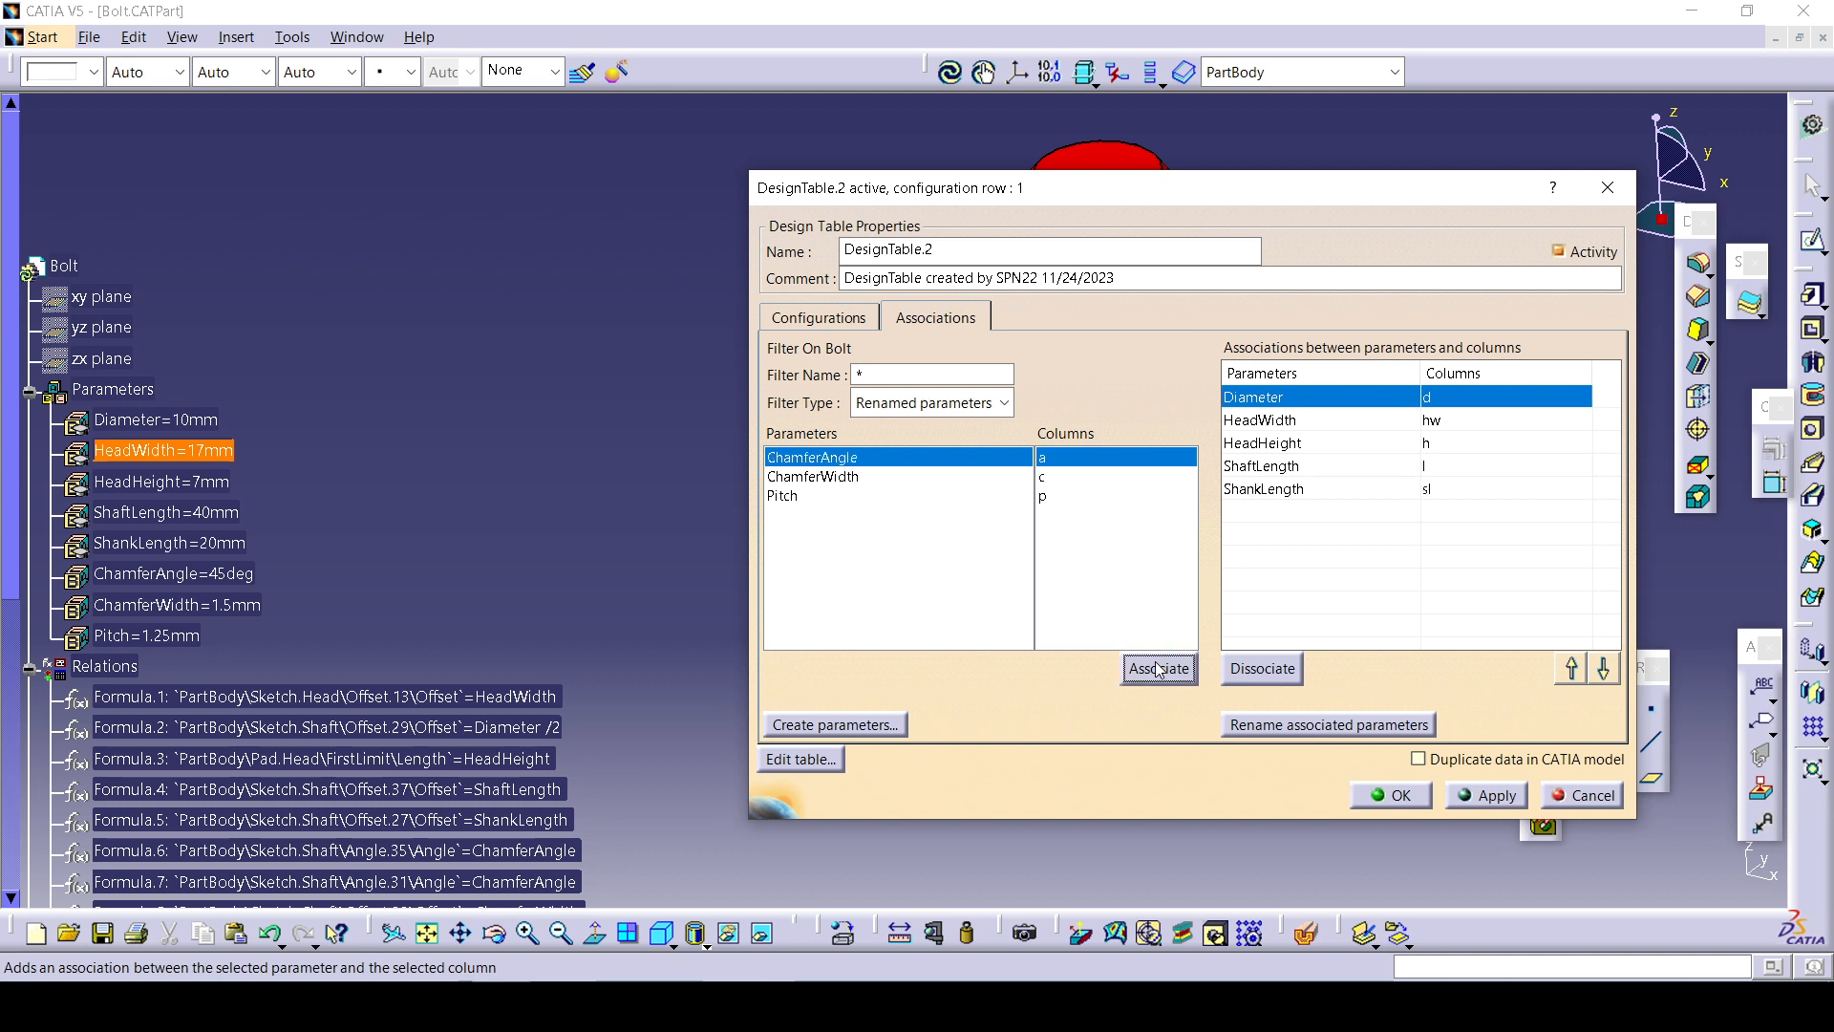
pyautogui.click(1158, 669)
pyautogui.click(1159, 669)
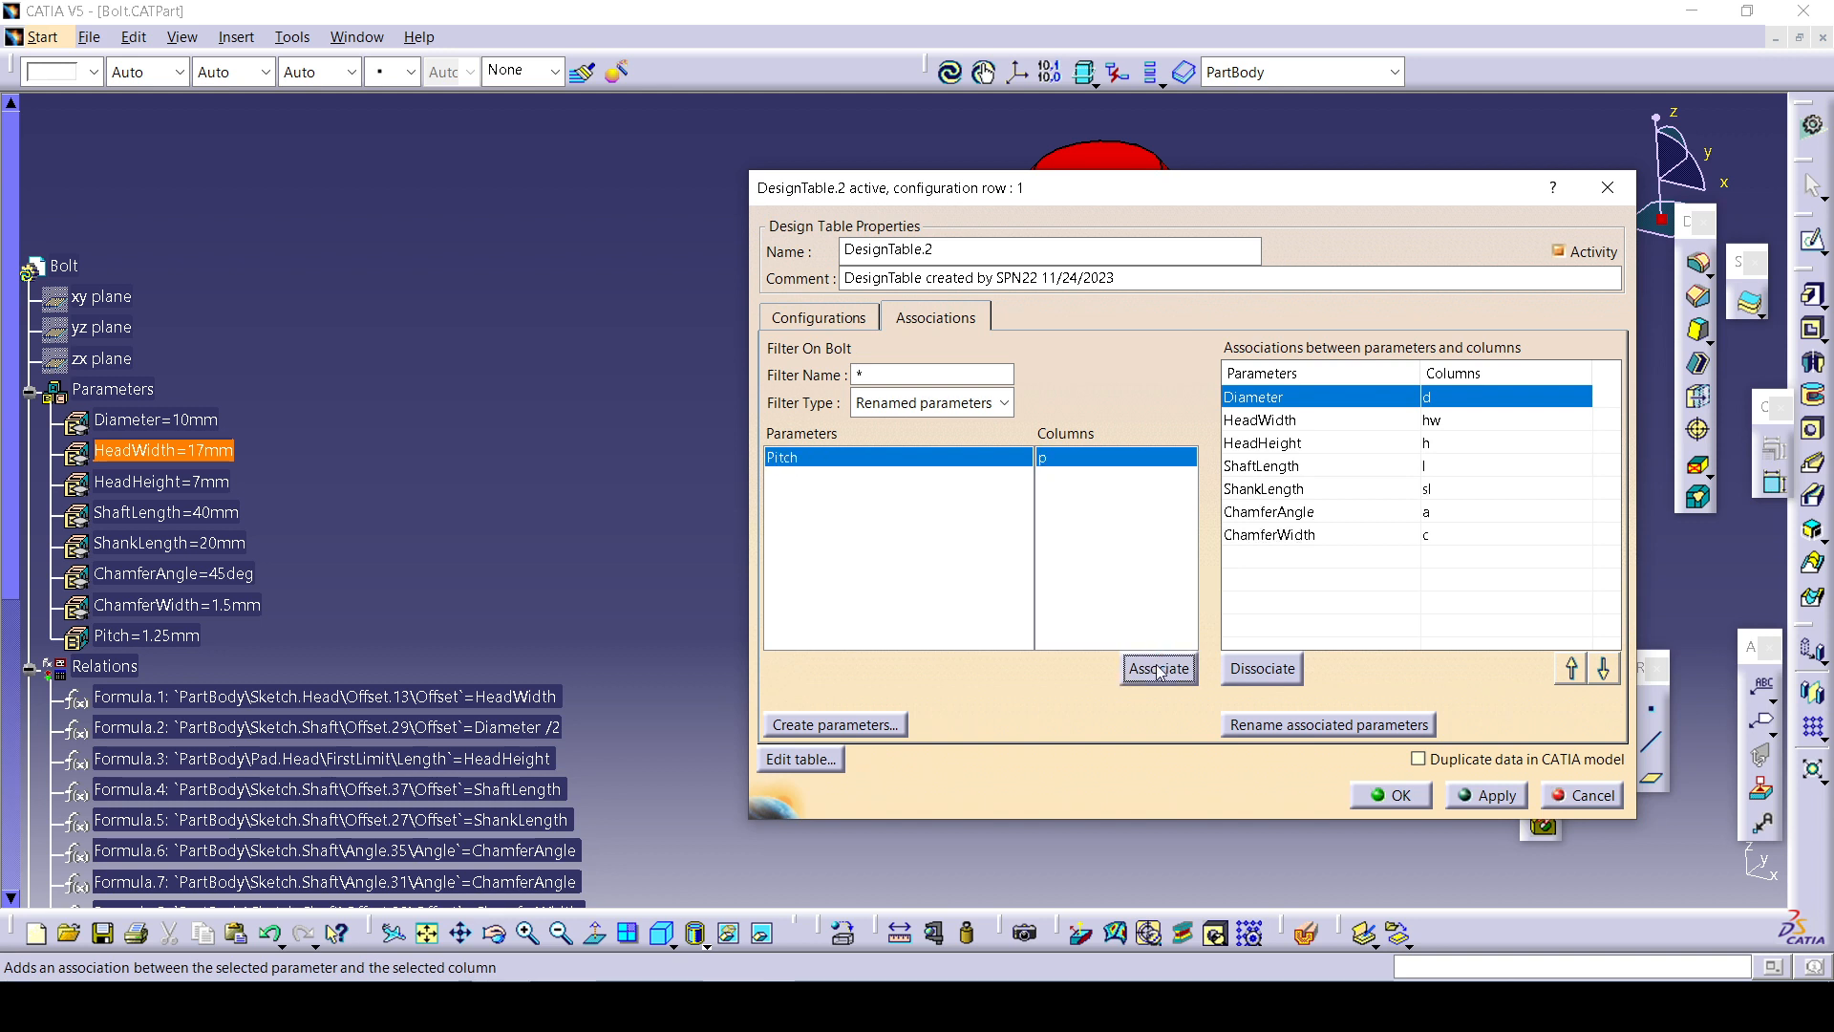
pyautogui.click(1159, 669)
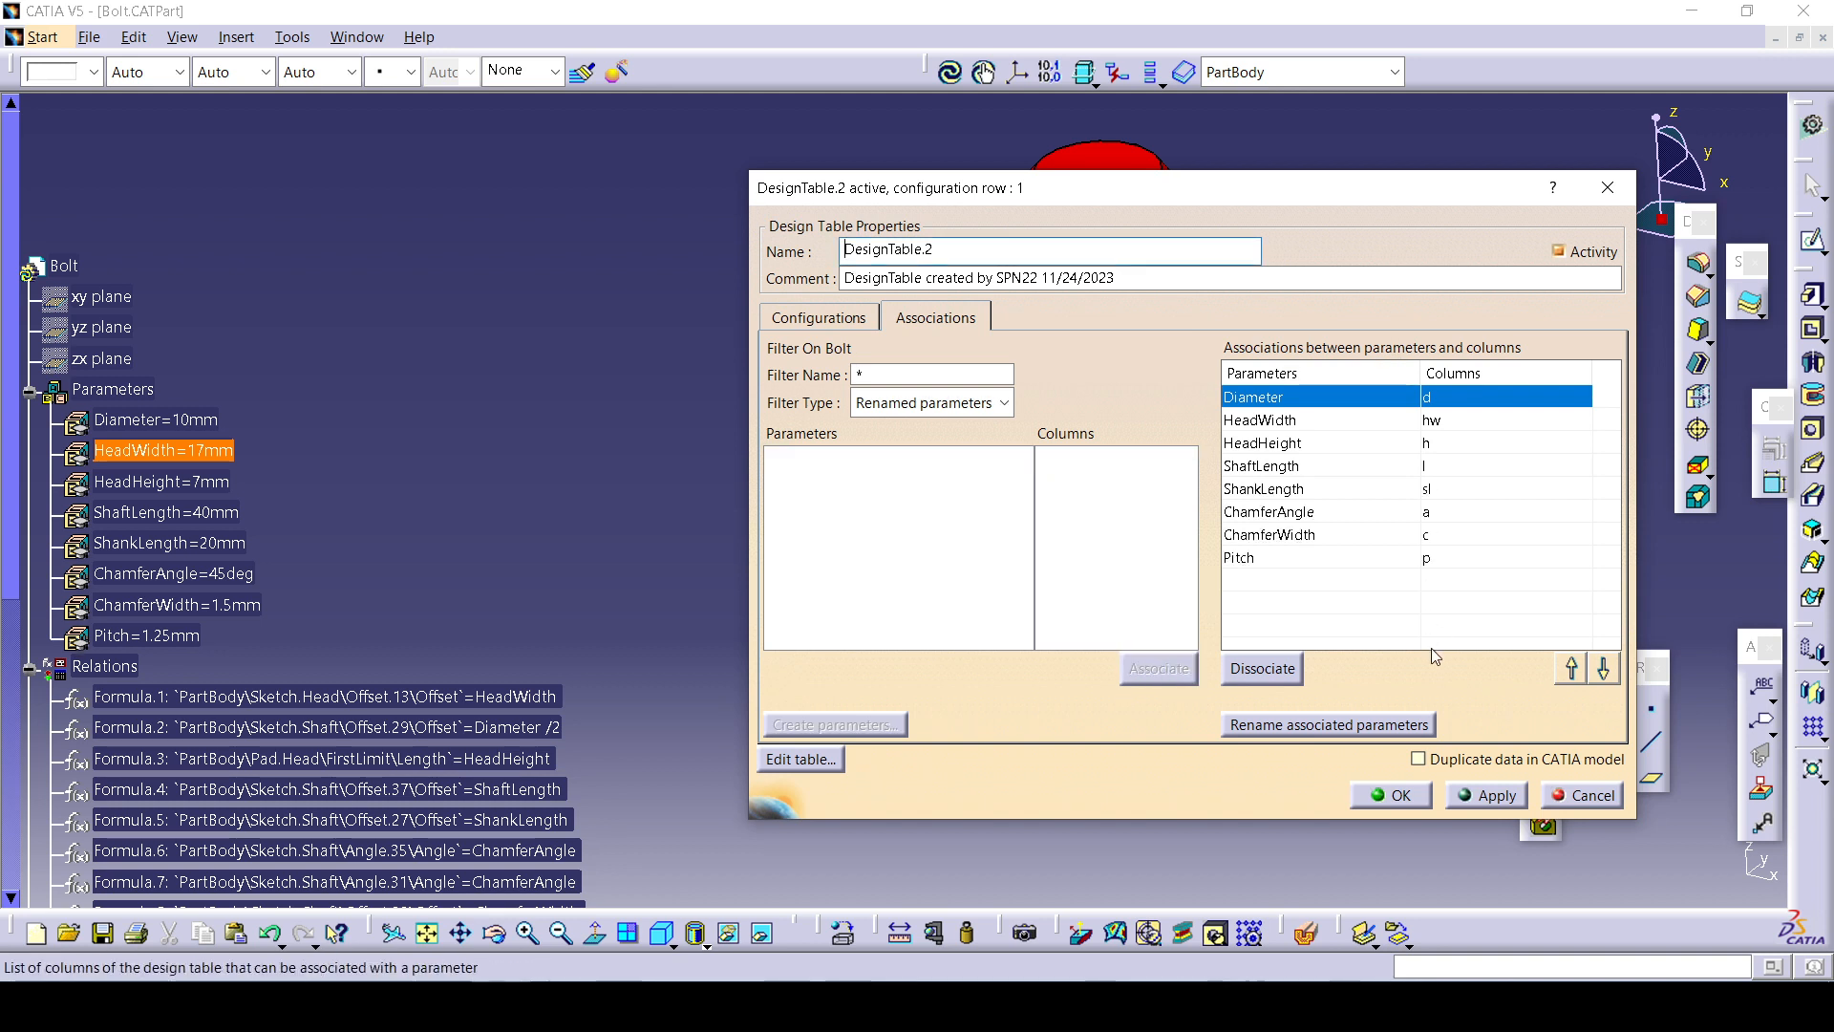
# Confirm the design table's column associations, then reopen the table under Relations and make configuration row 2 with the 6 mm diameter active.
pyautogui.click(1485, 797)
pyautogui.click(1412, 795)
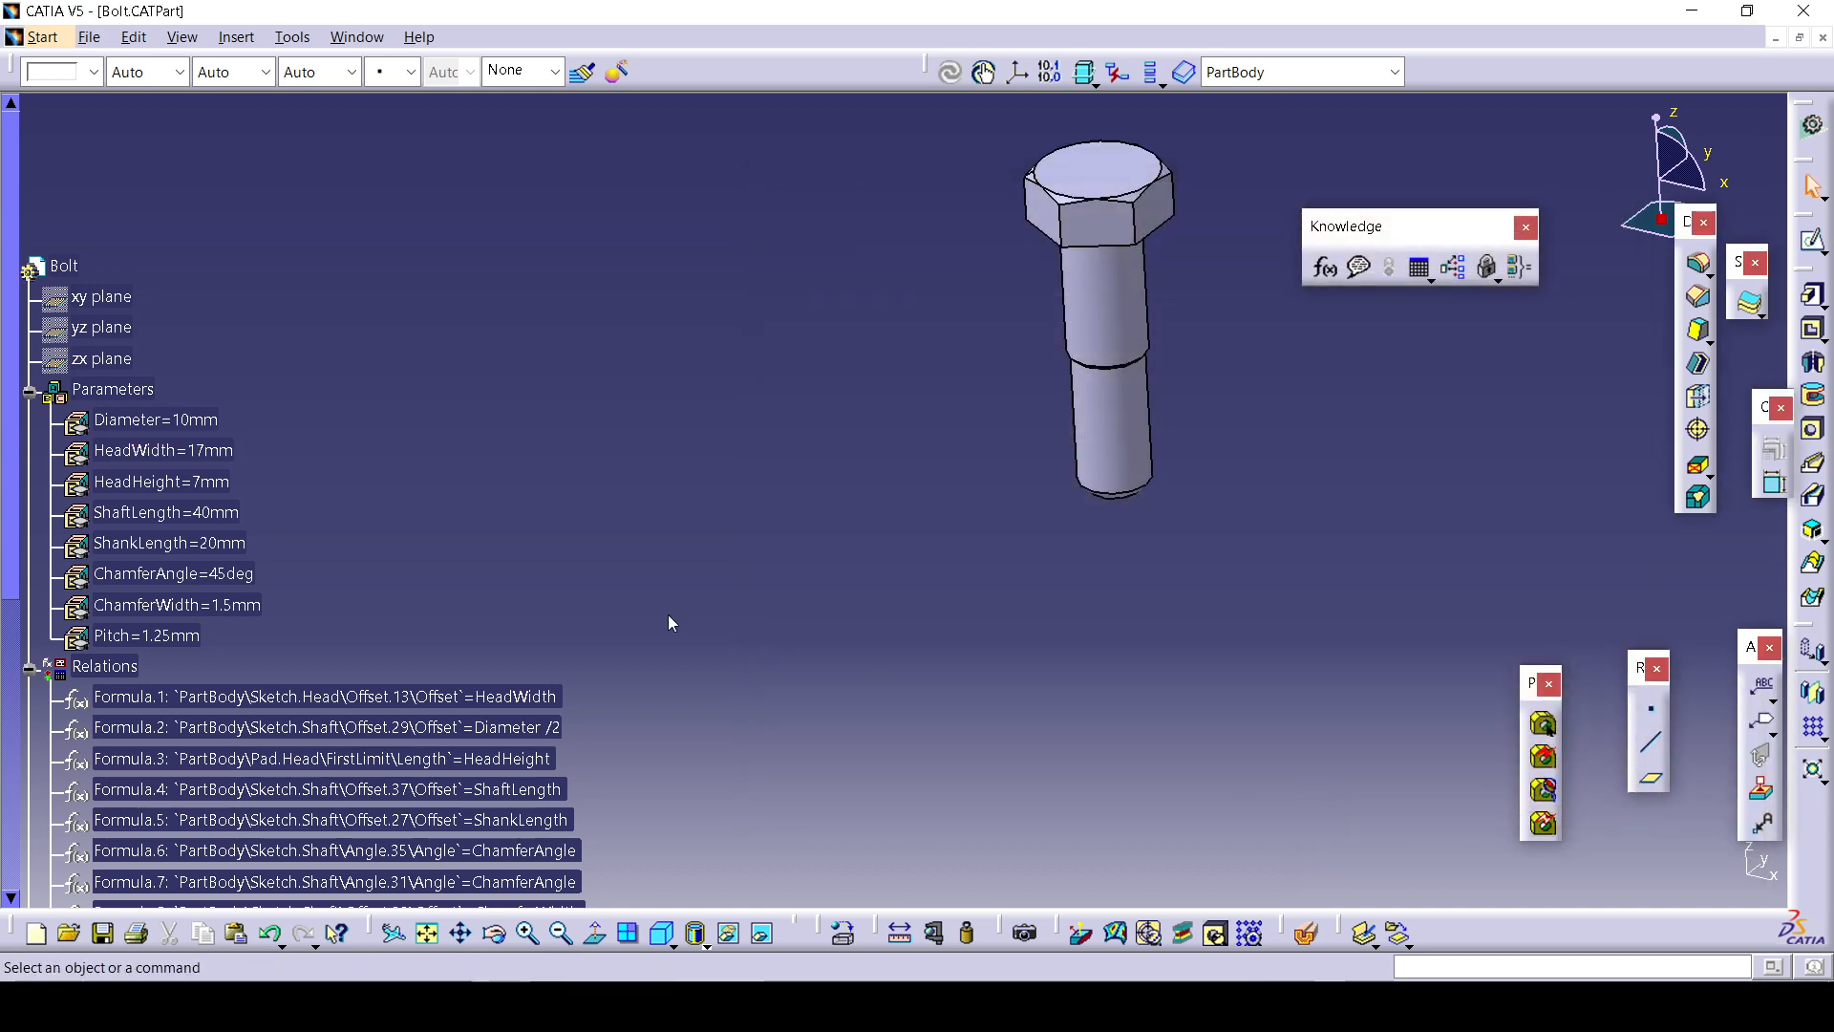
pyautogui.scroll(-5, 172, 482)
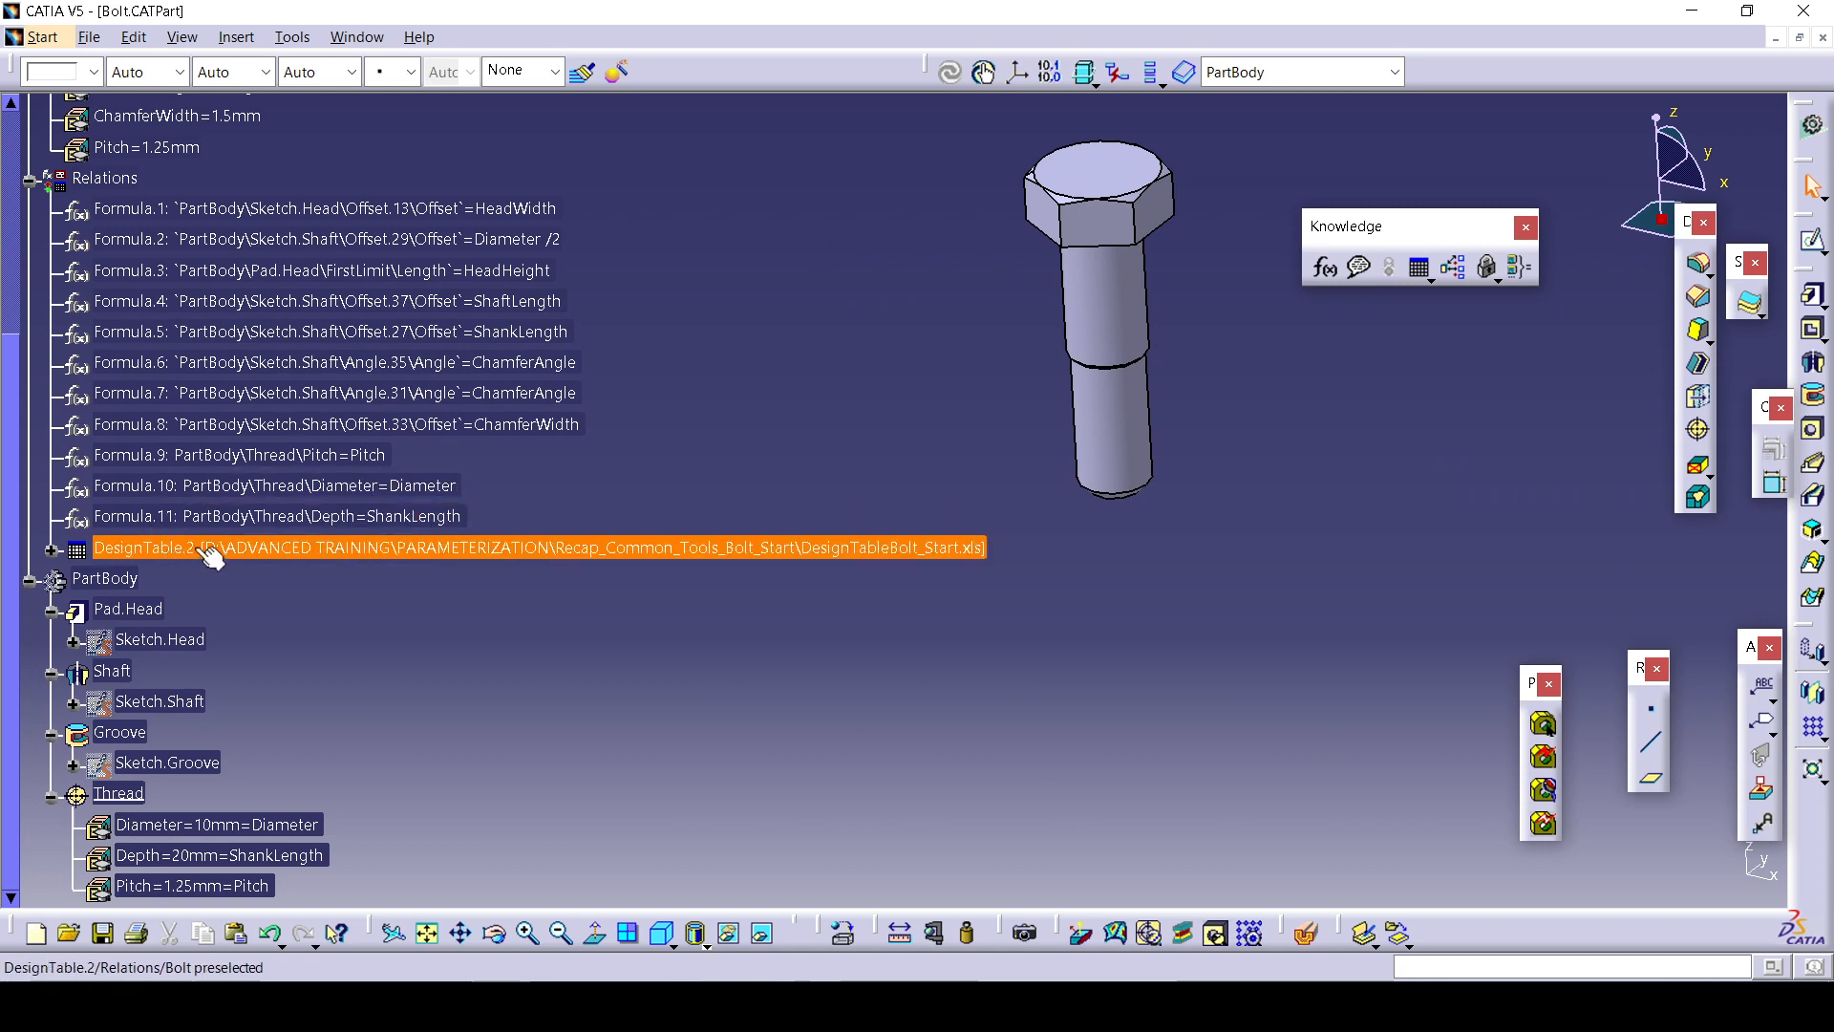
pyautogui.doubleClick(211, 556)
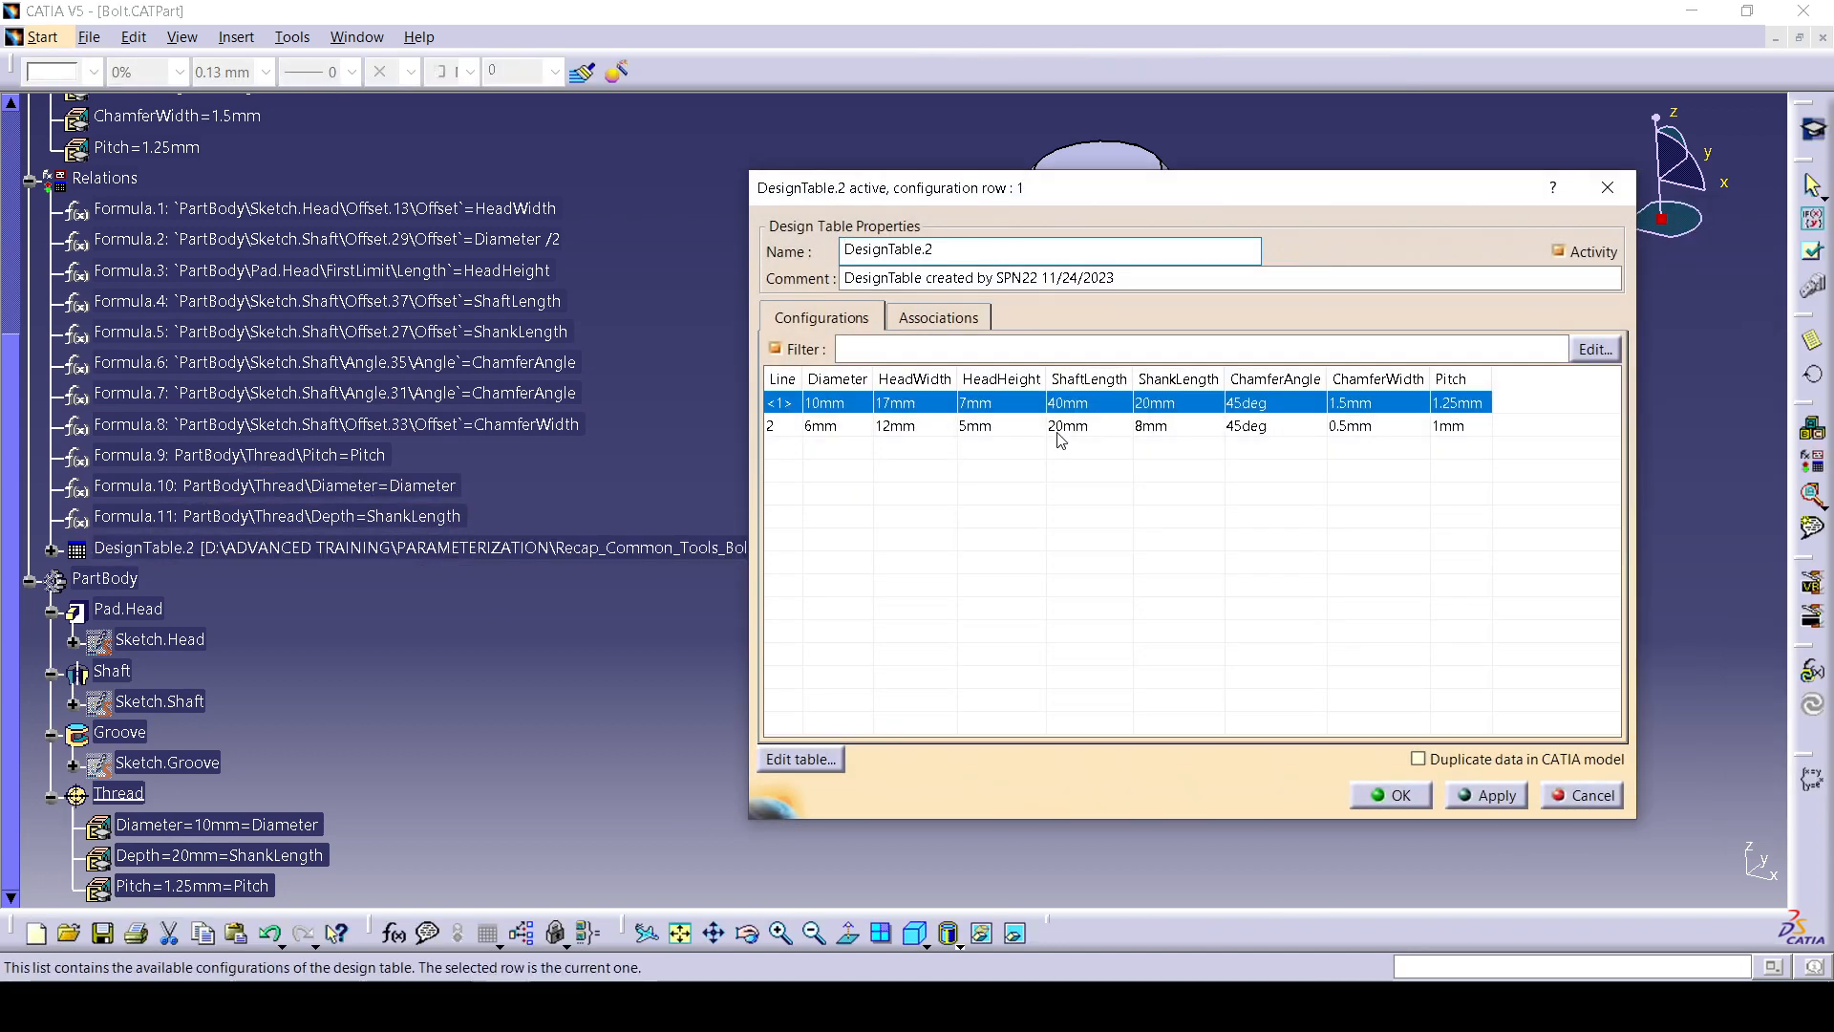
pyautogui.click(1060, 427)
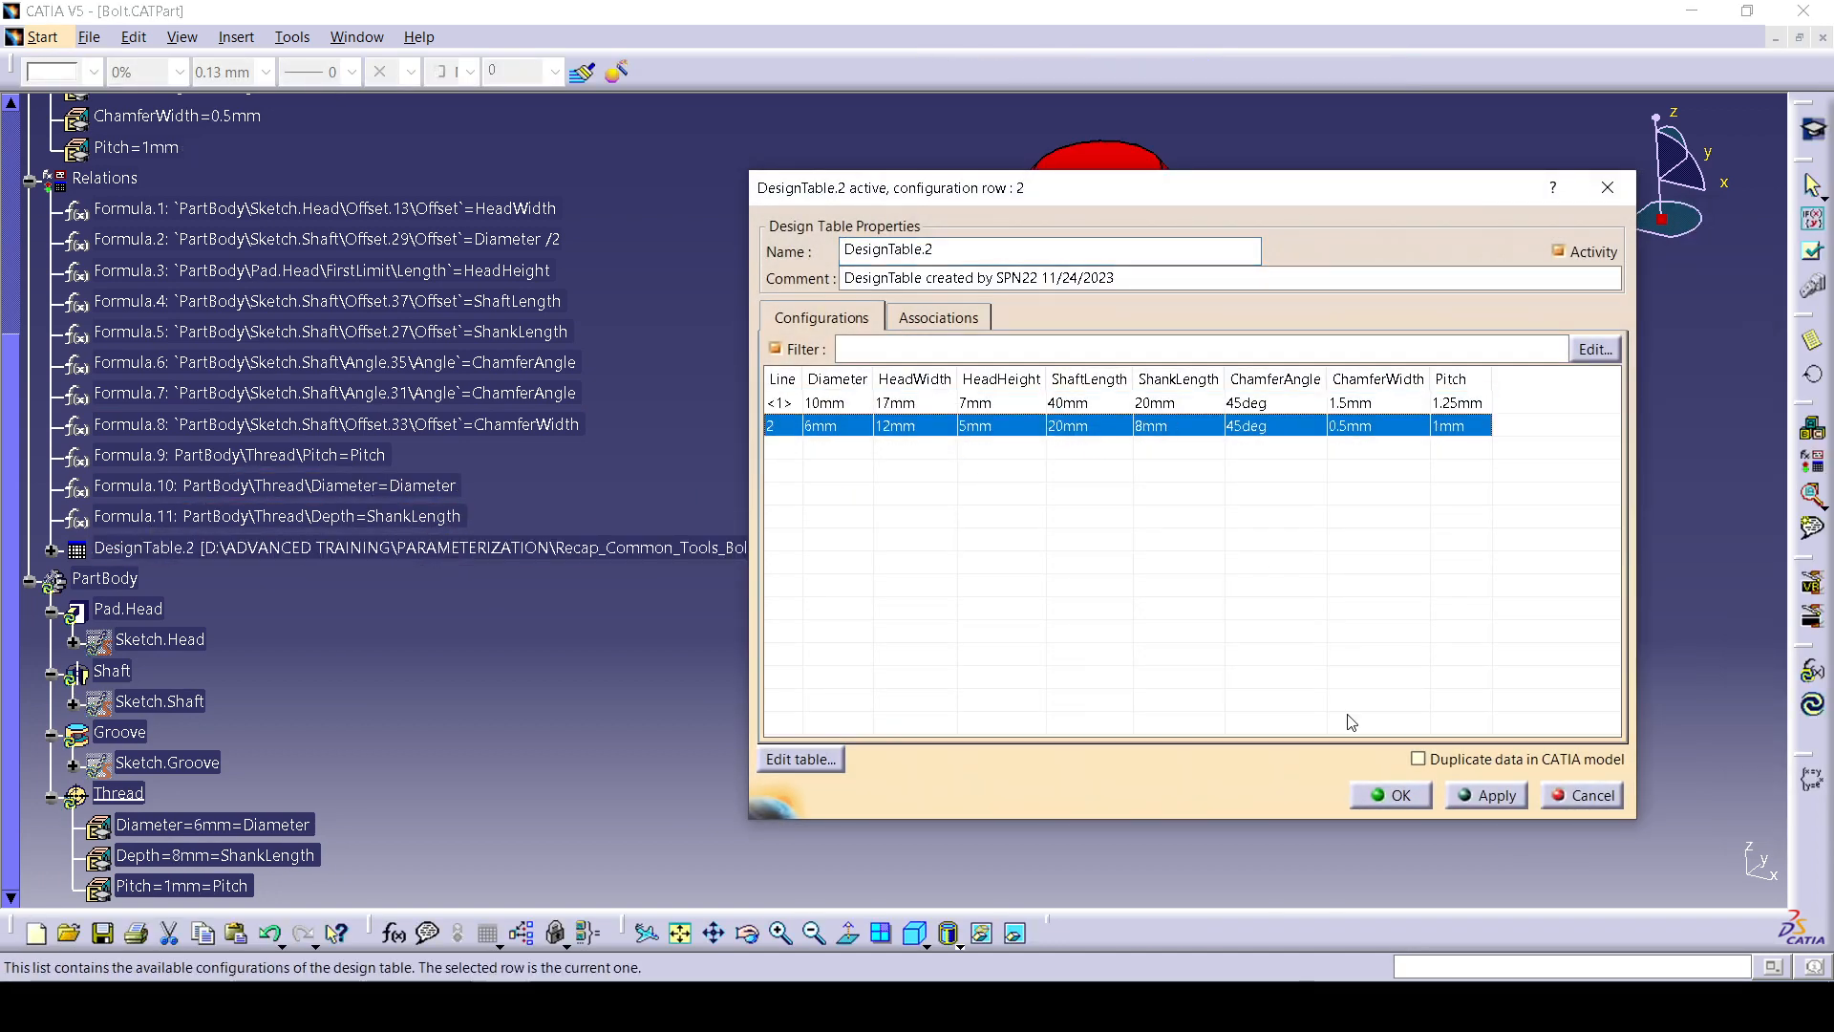
pyautogui.click(1390, 795)
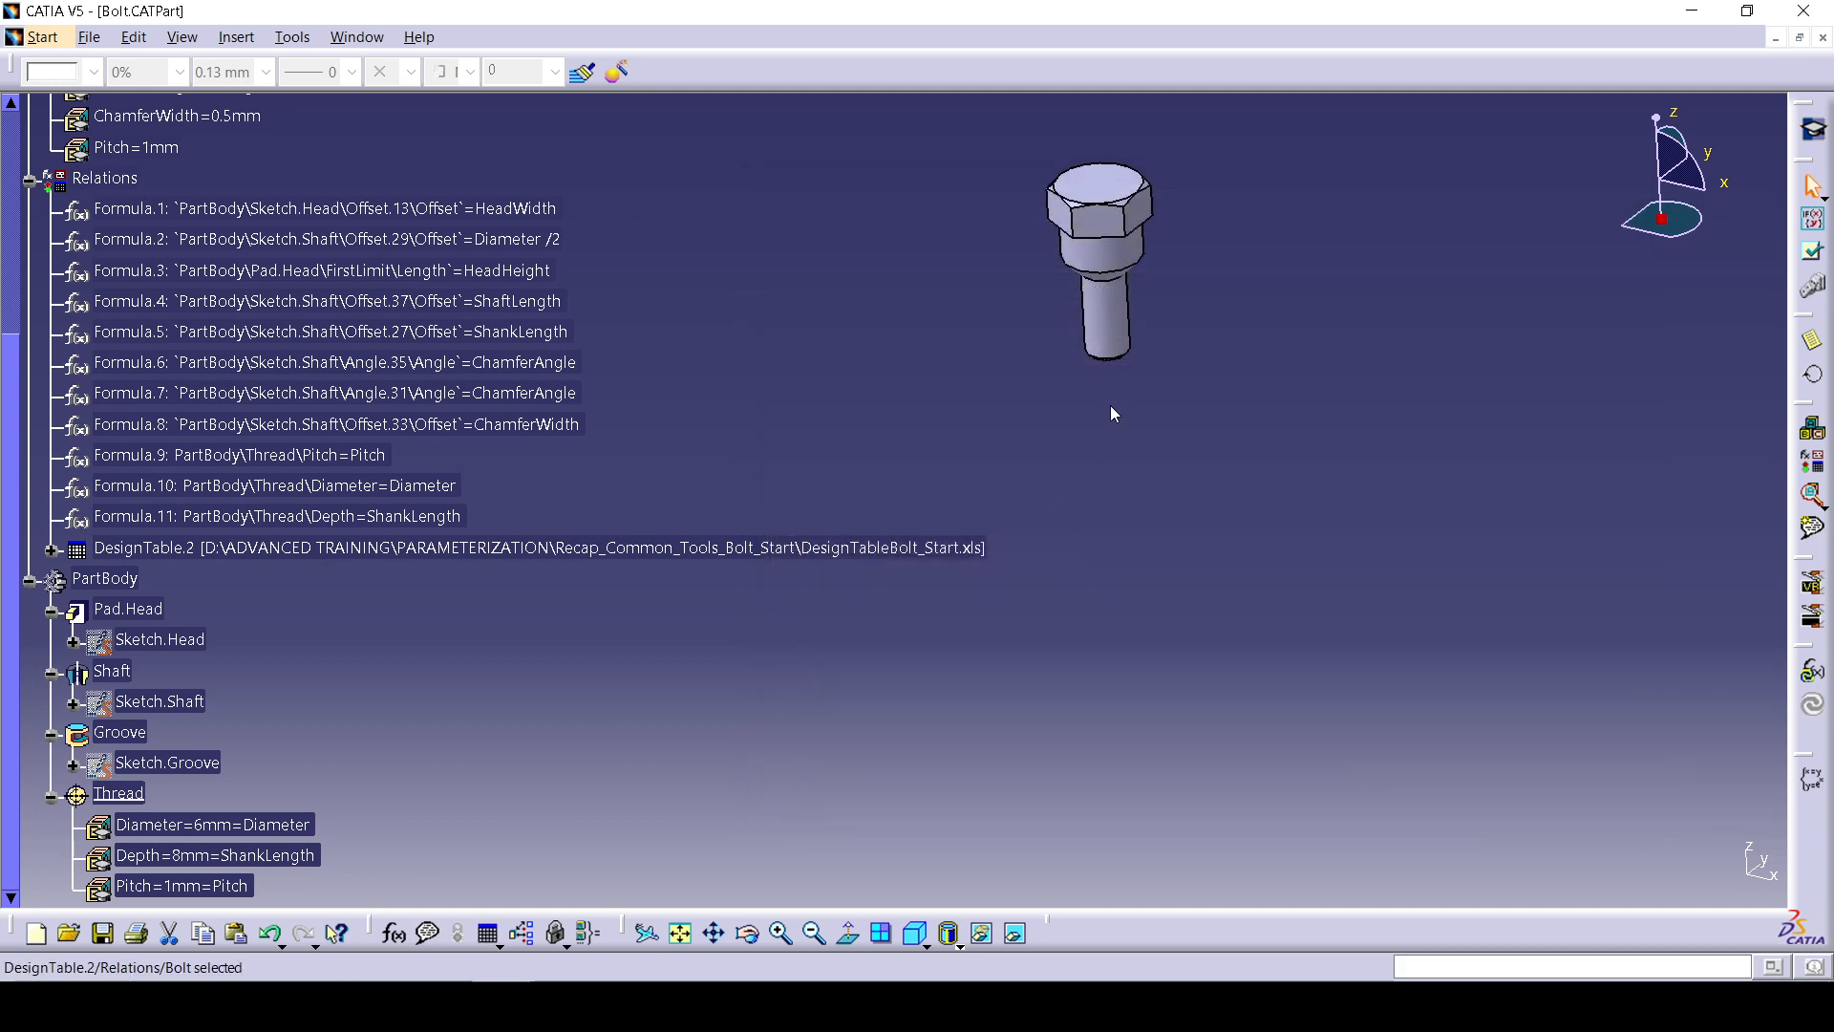
# Reopen the design table and make configuration row 1 with the 10 mm diameter the active bolt size.
pyautogui.moveTo(1111, 413); pyautogui.dragTo(975, 549, button='middle')
pyautogui.doubleClick(872, 547)
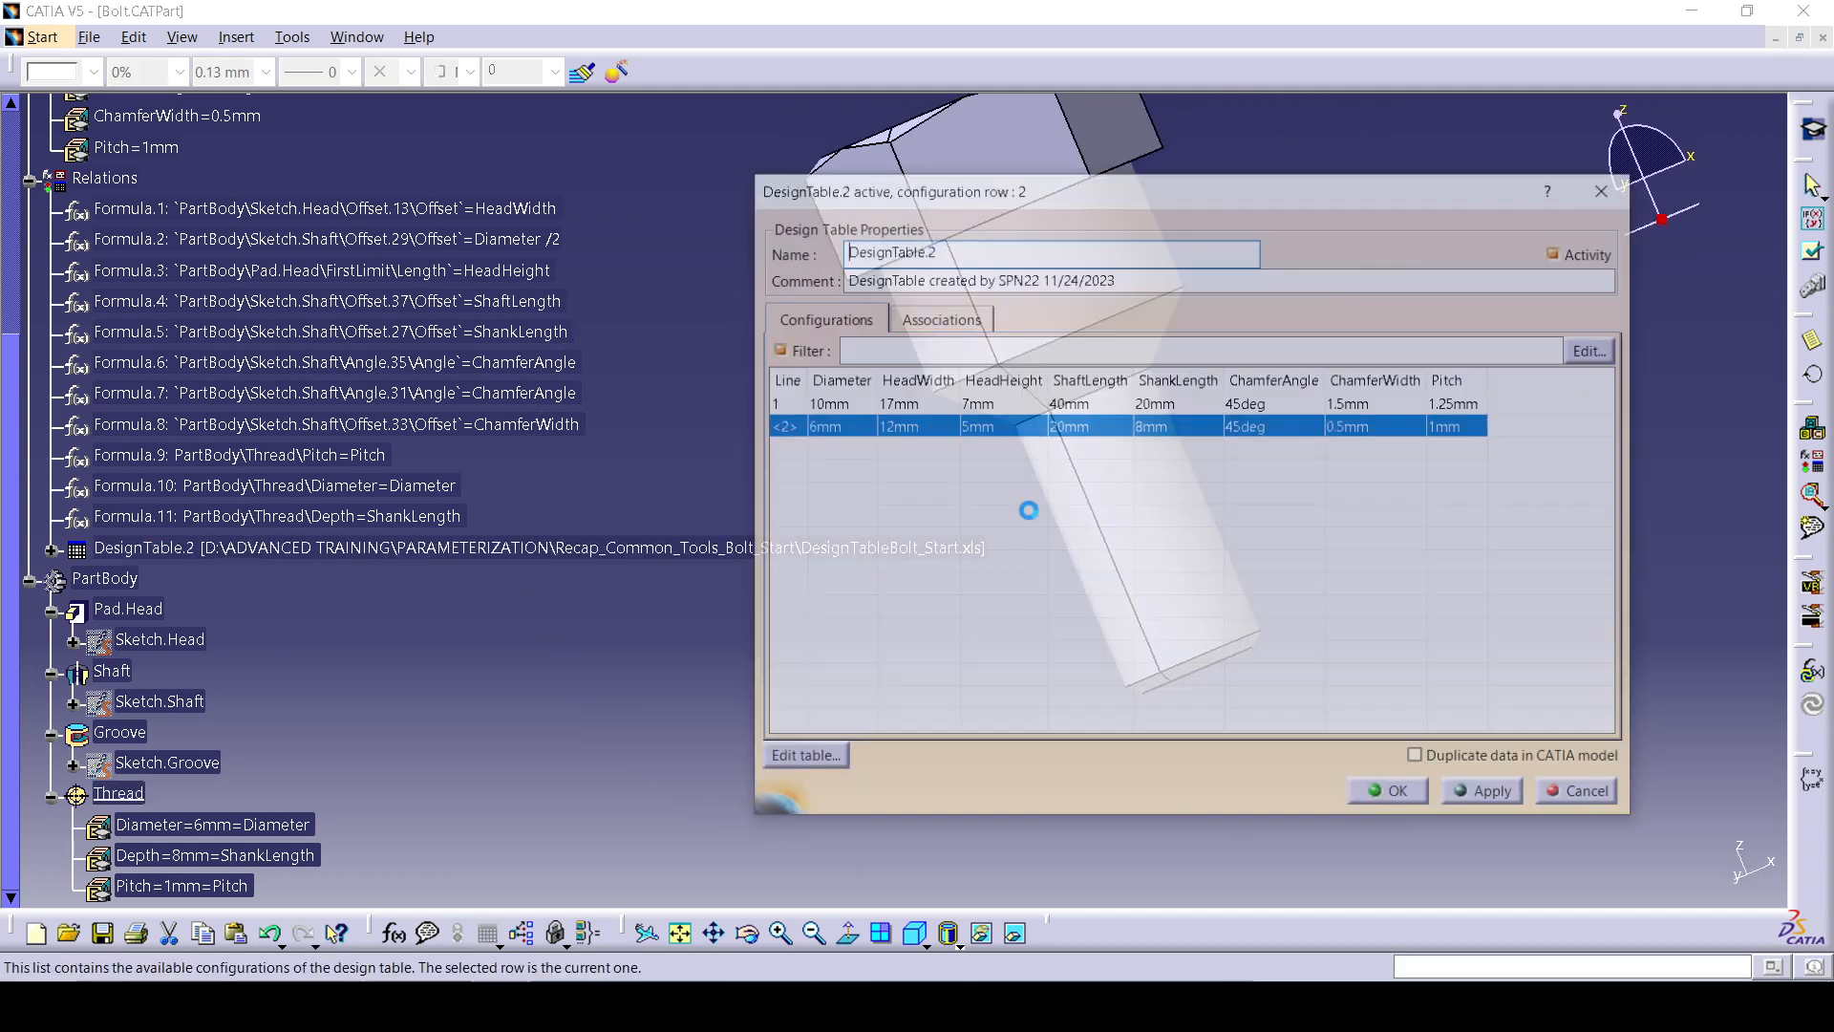
pyautogui.click(1000, 403)
pyautogui.click(1495, 795)
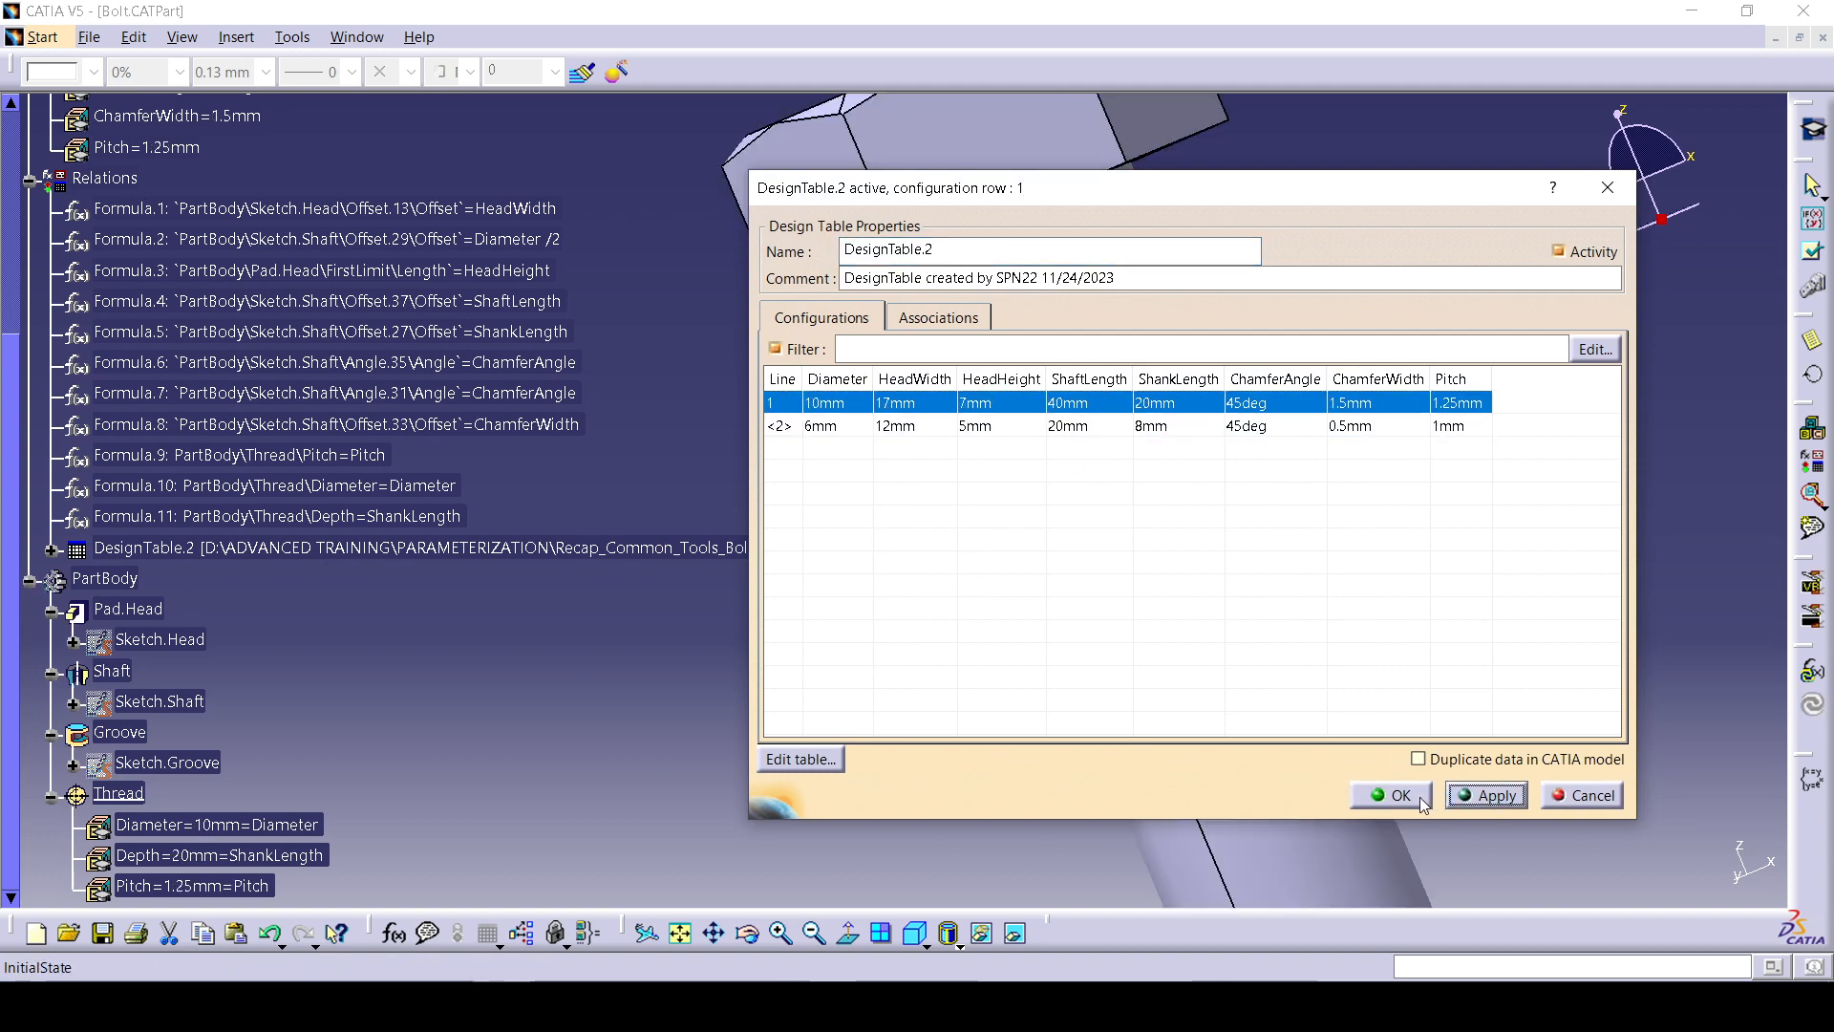
pyautogui.click(1420, 797)
pyautogui.moveTo(1324, 496); pyautogui.dragTo(1216, 614, button='middle')
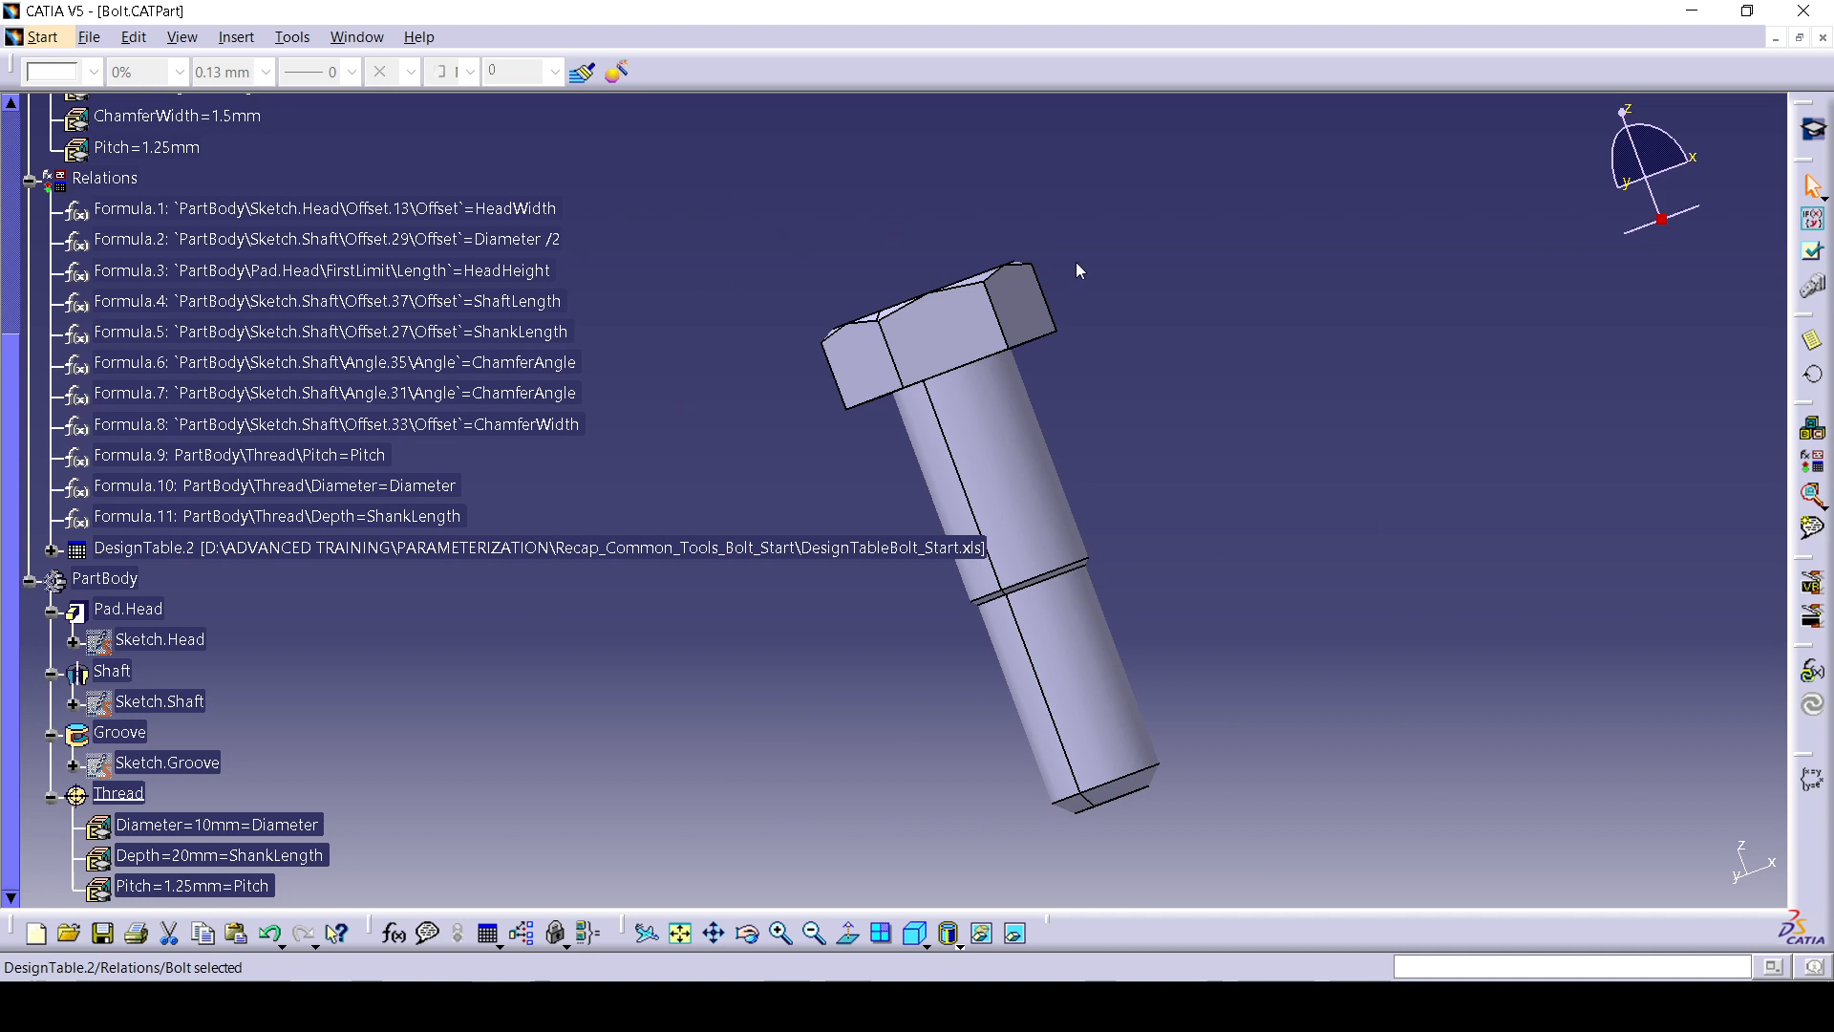
# Delete the design table linked to DesignTableBolt_Start.xls from the bolt's Relations.
pyautogui.moveTo(1077, 270); pyautogui.dragTo(978, 128, button='middle')
pyautogui.scroll(1, 860, 403)
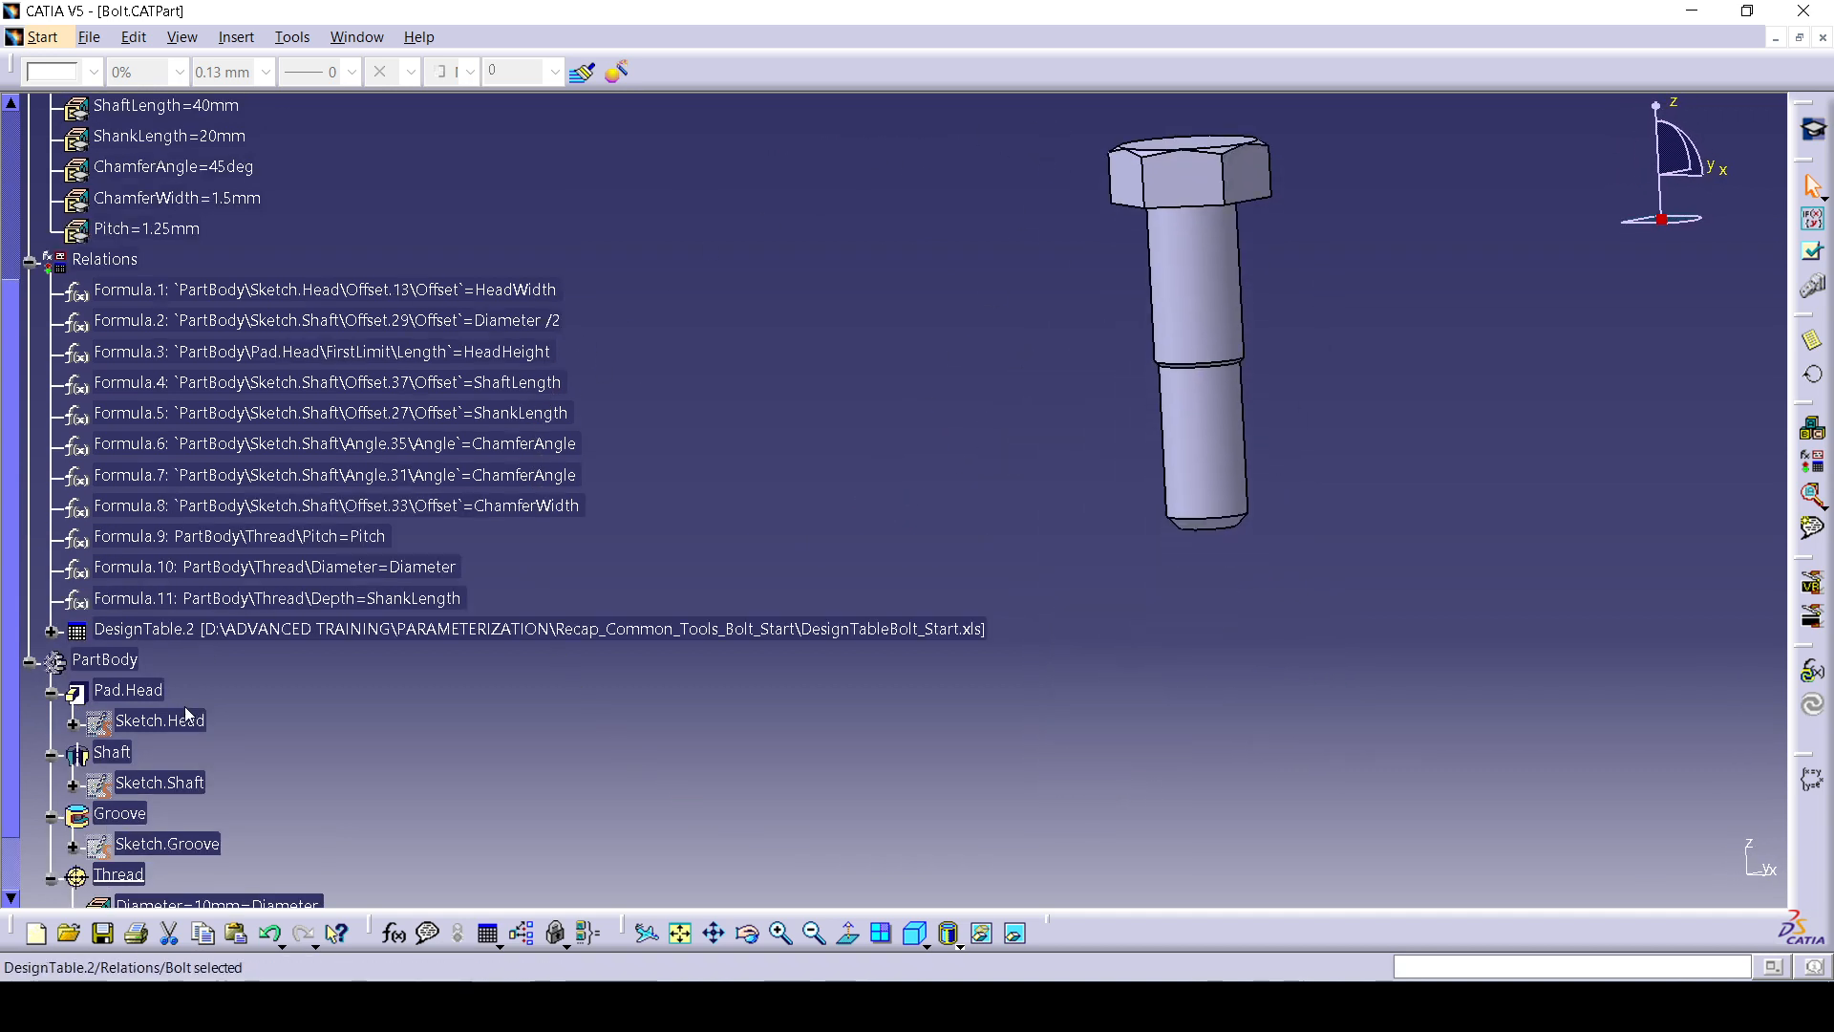
pyautogui.click(369, 631)
pyautogui.rightClick(362, 633)
pyautogui.click(421, 570)
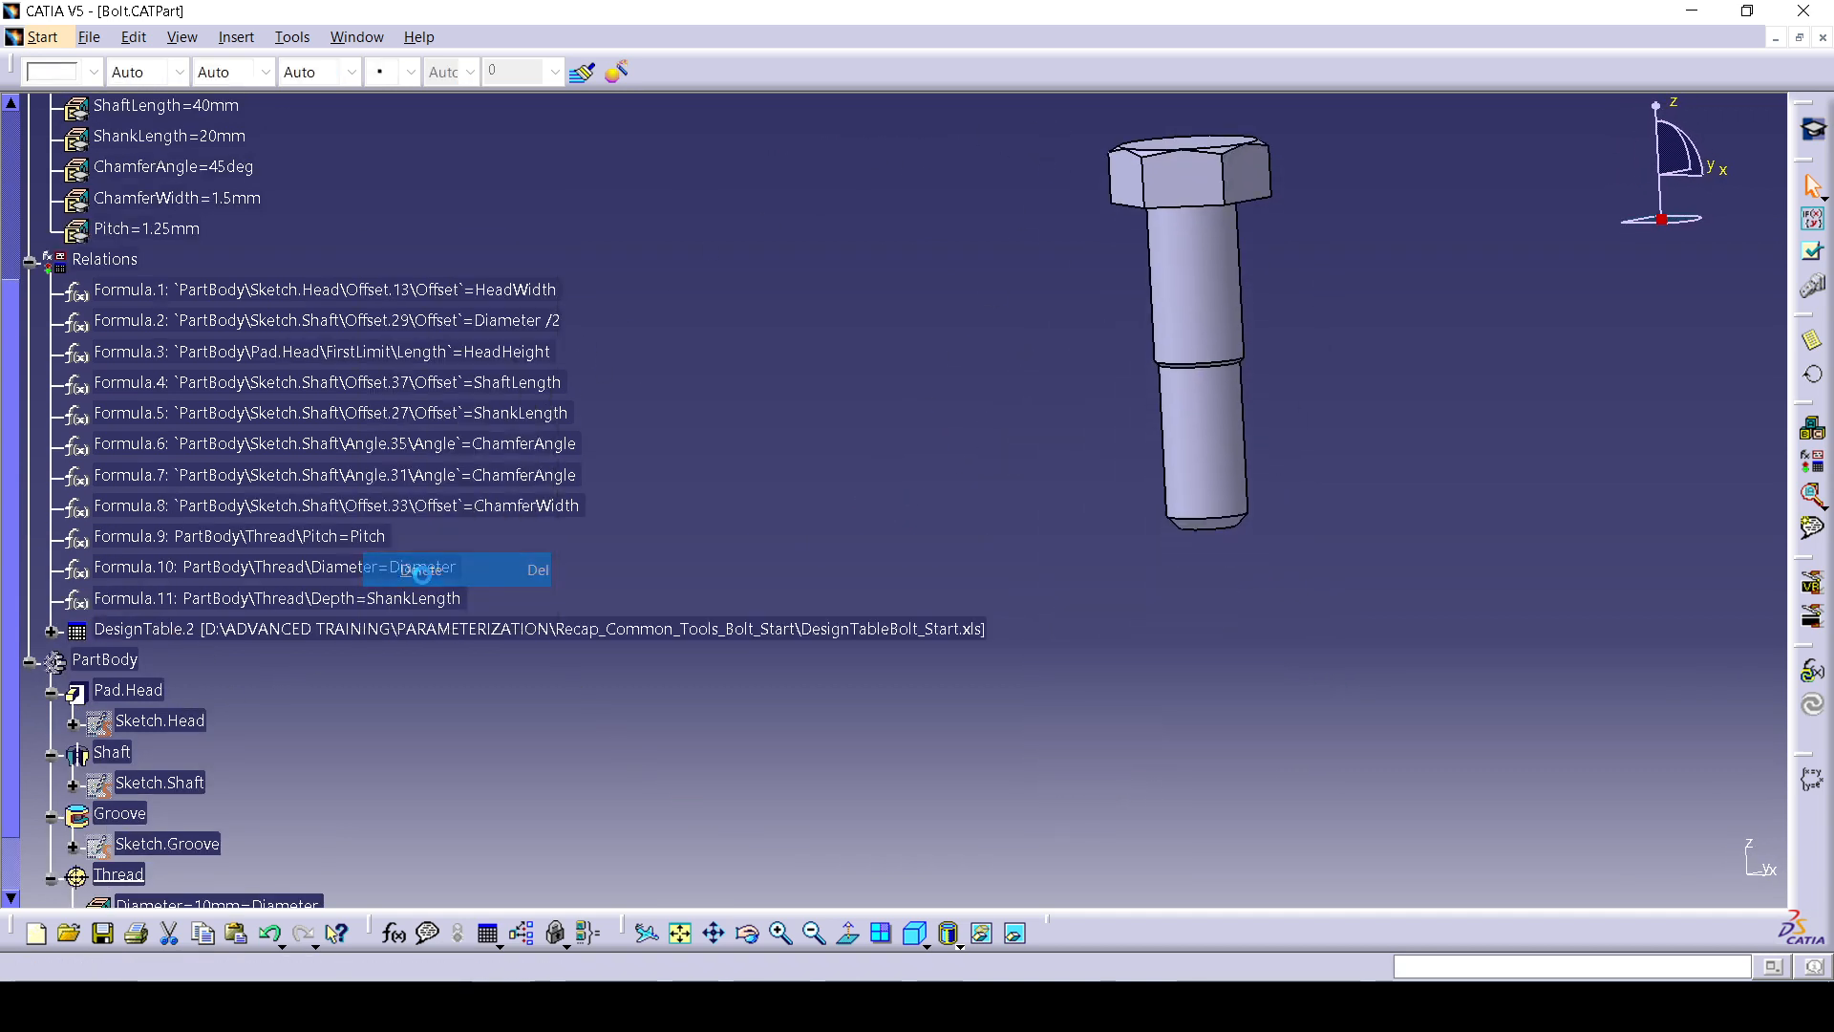
pyautogui.scroll(3, 93, 449)
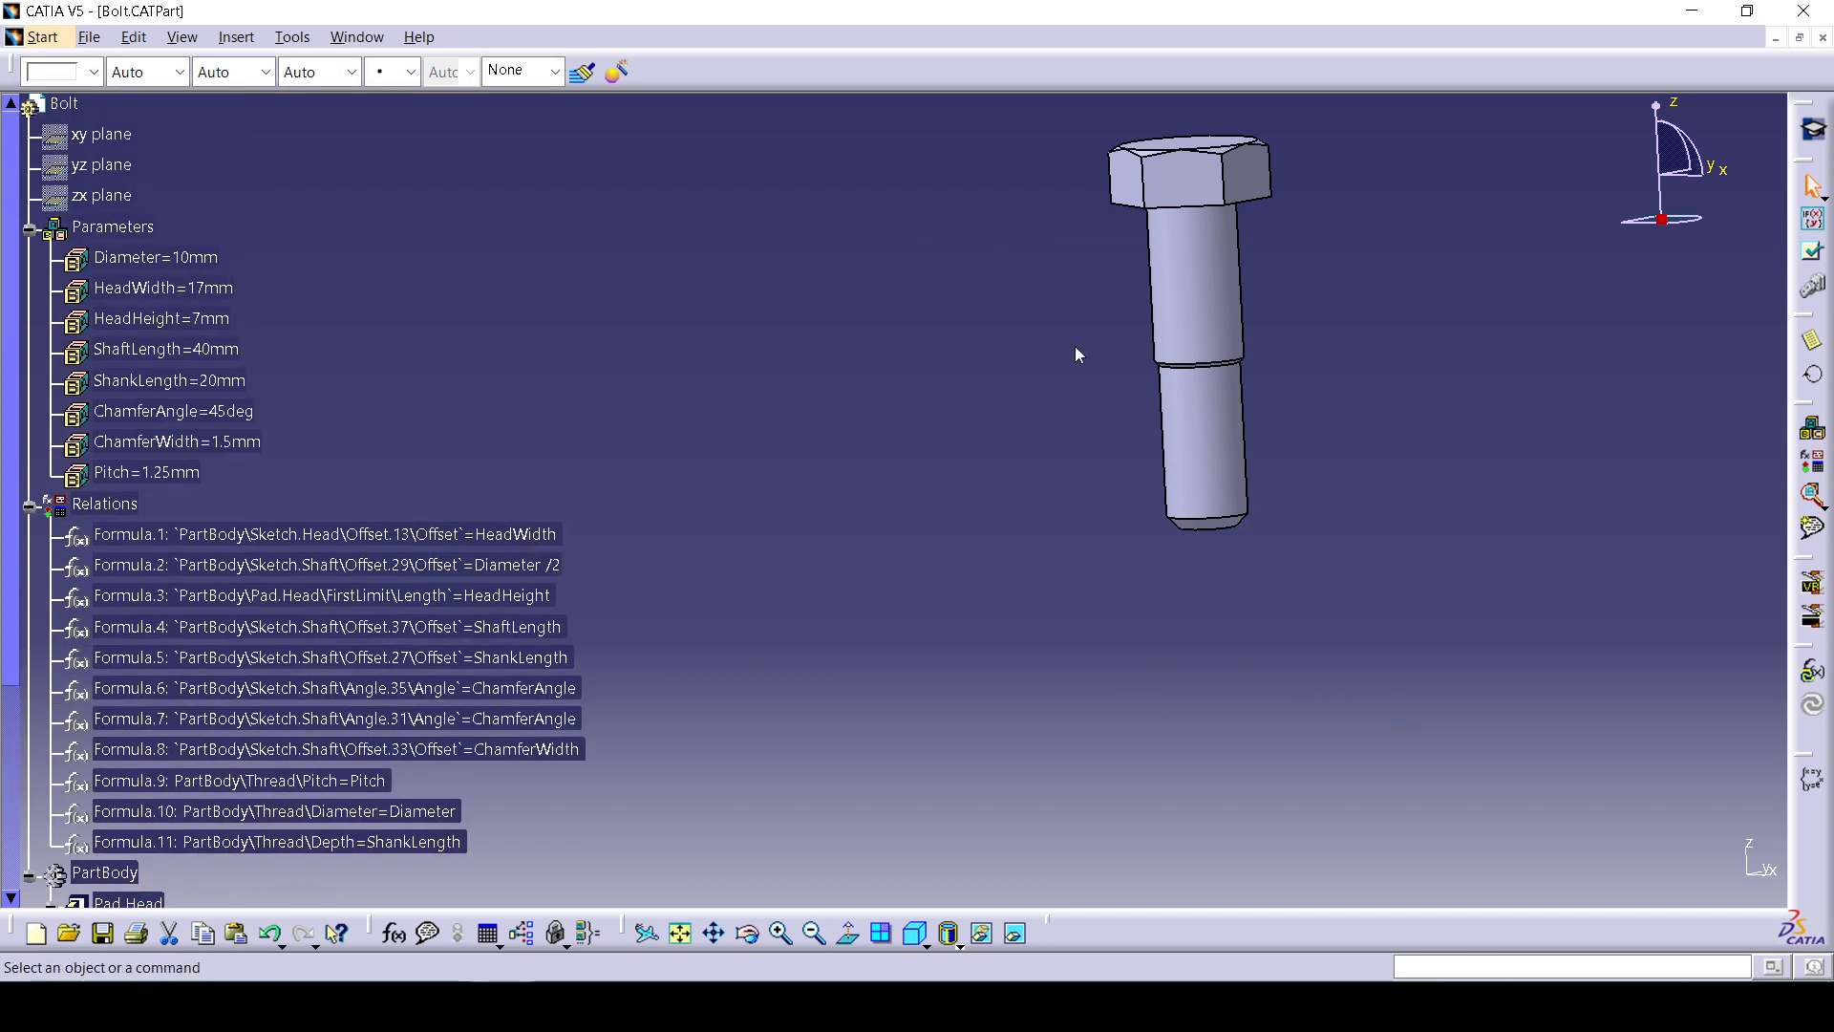
pyautogui.scroll(1, 1078, 356)
pyautogui.moveTo(1078, 359); pyautogui.dragTo(923, 489, button='middle')
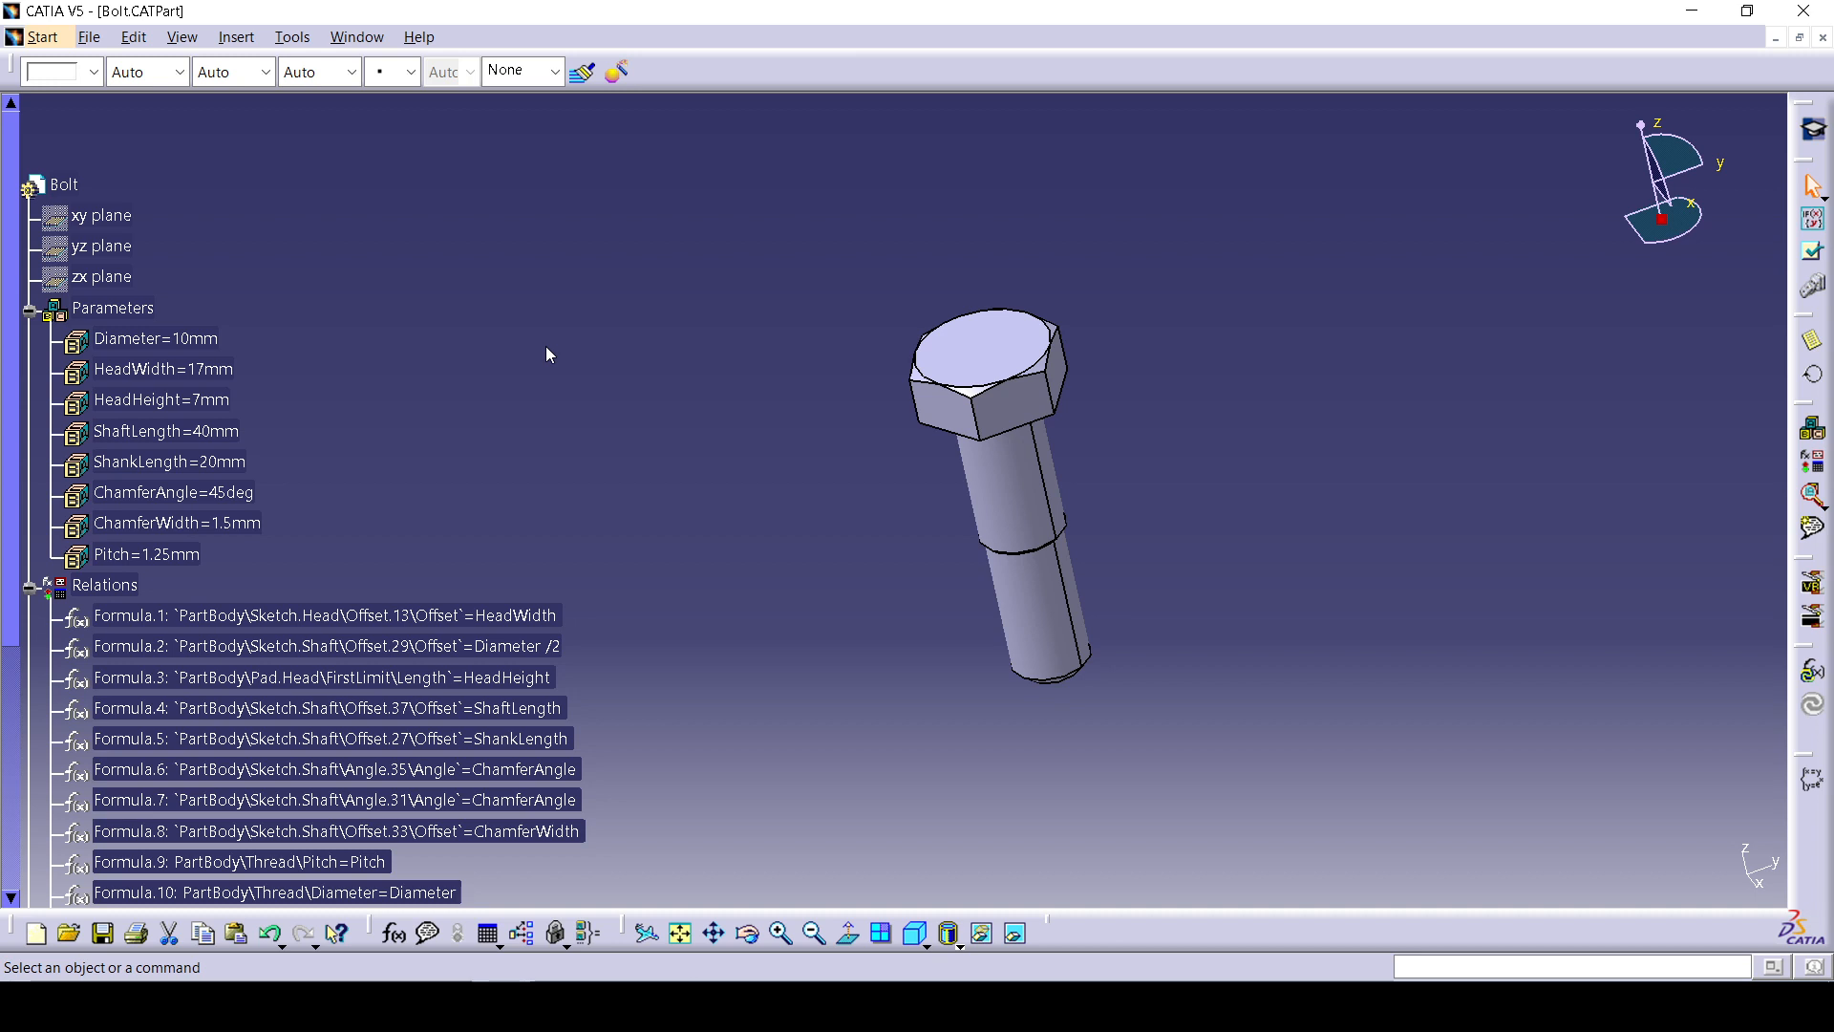
# Create a horizontal design table from the pre-existing text file DesignTableBolt_Start.txt, with Bolt\Parameters as its destination.
pyautogui.click(487, 933)
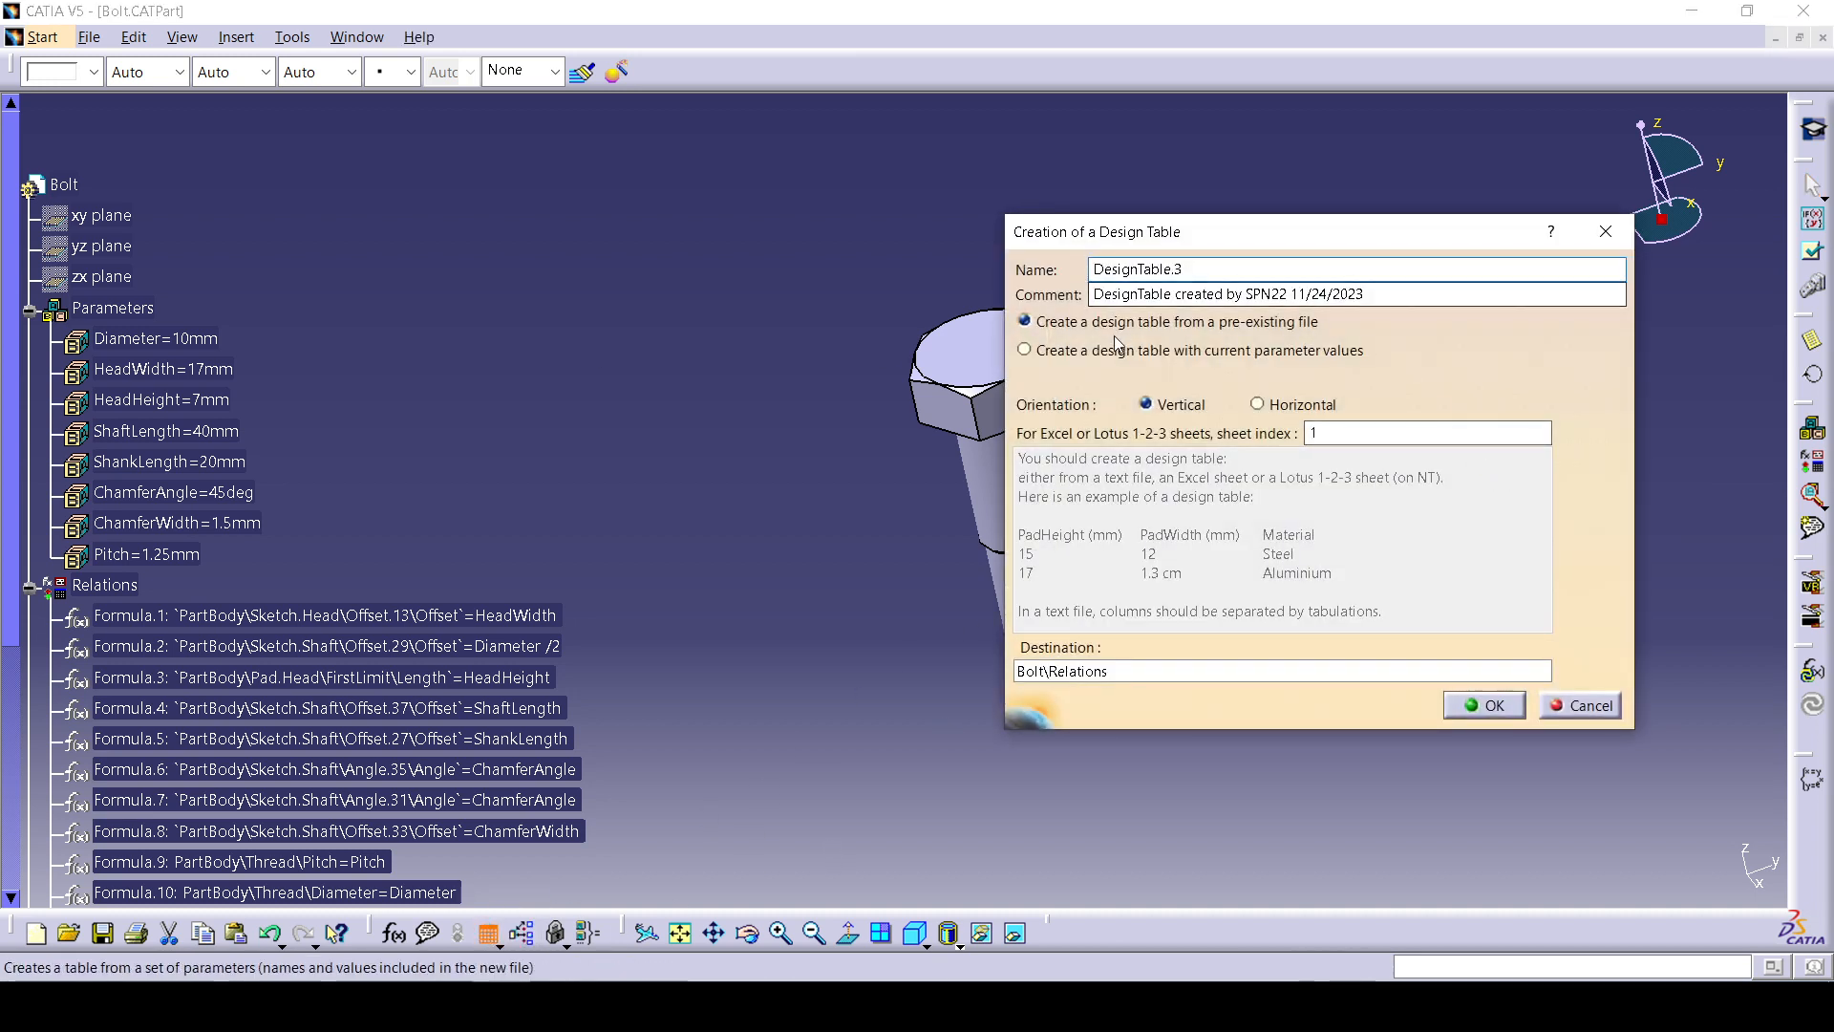
pyautogui.click(1143, 677)
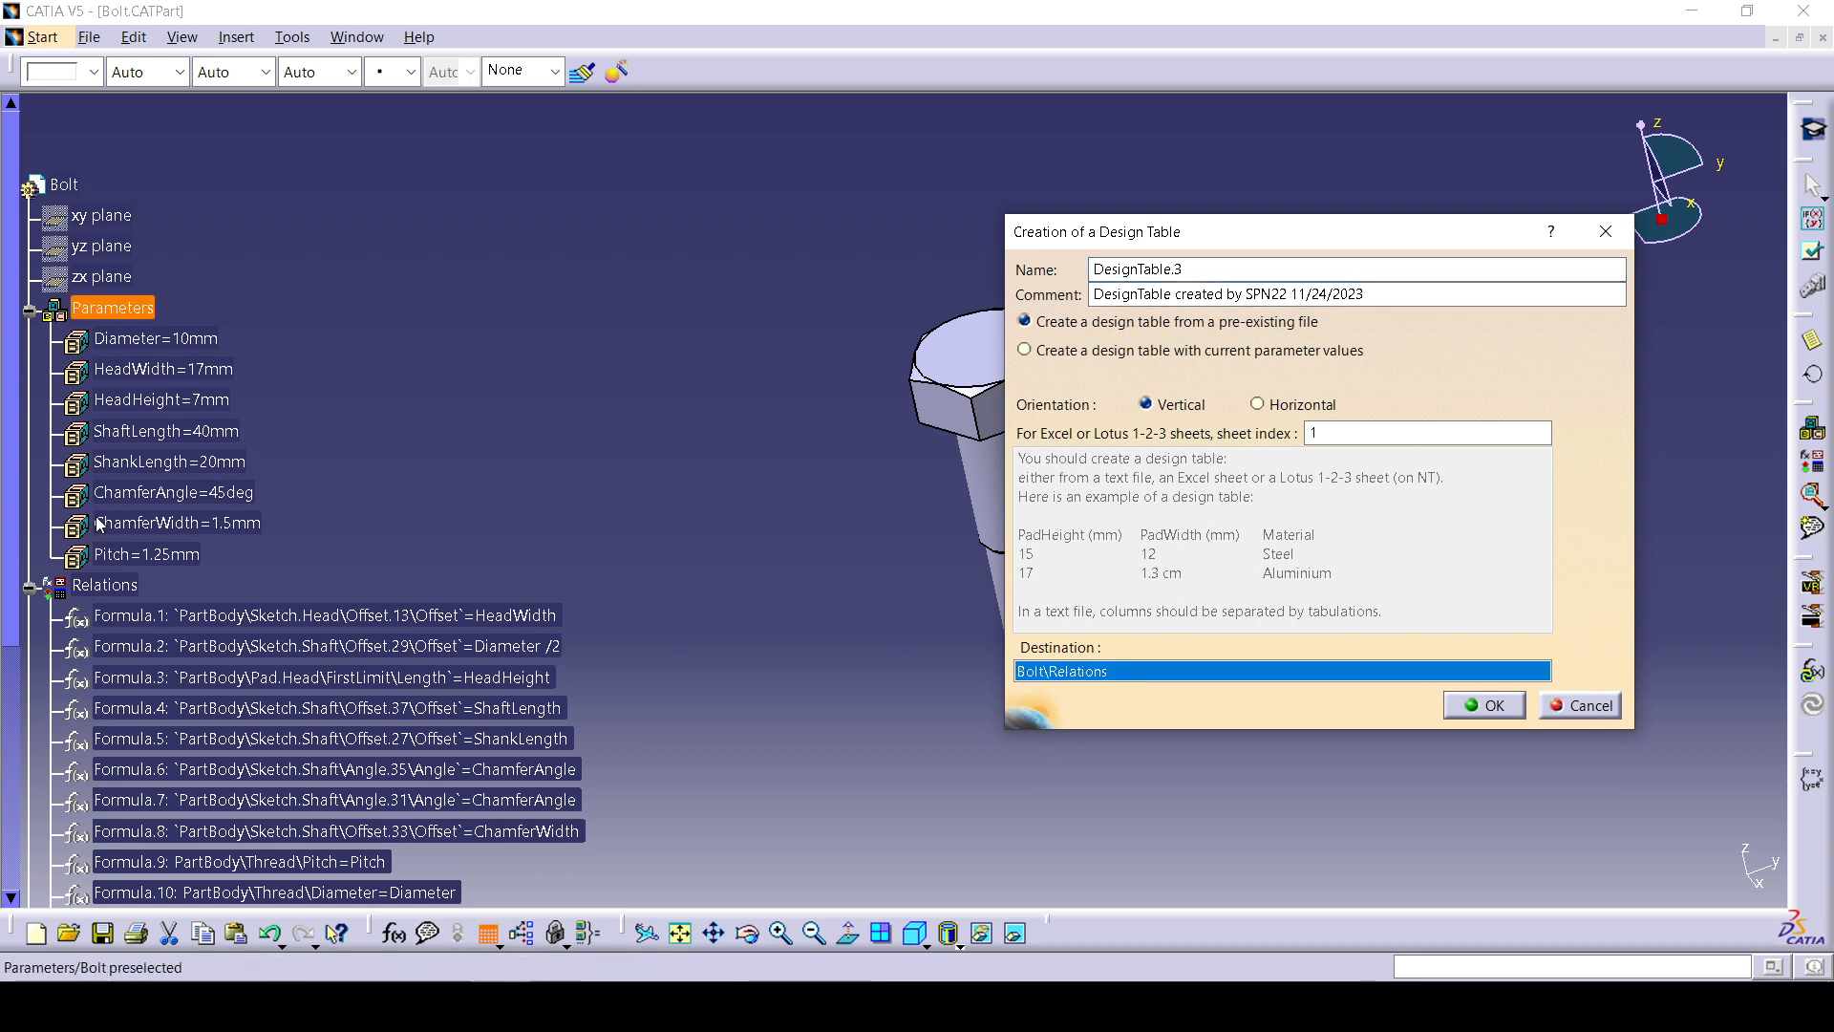
pyautogui.click(113, 308)
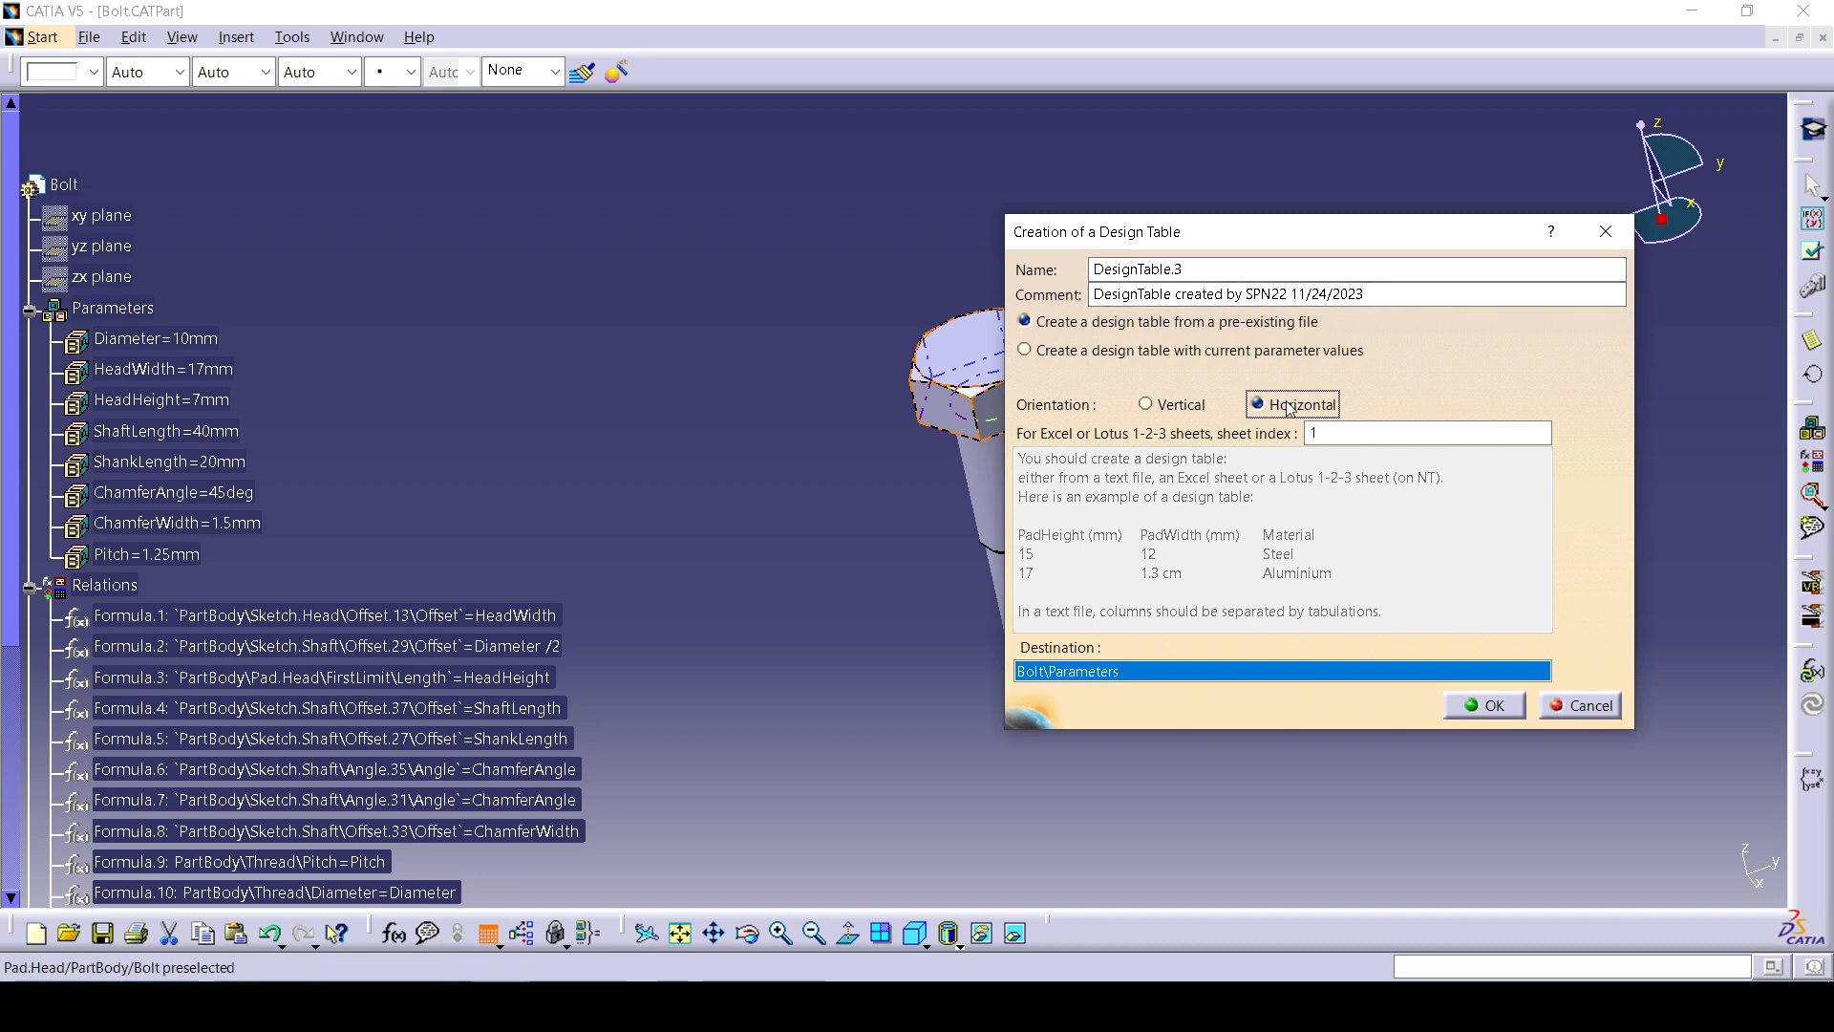
pyautogui.click(1494, 709)
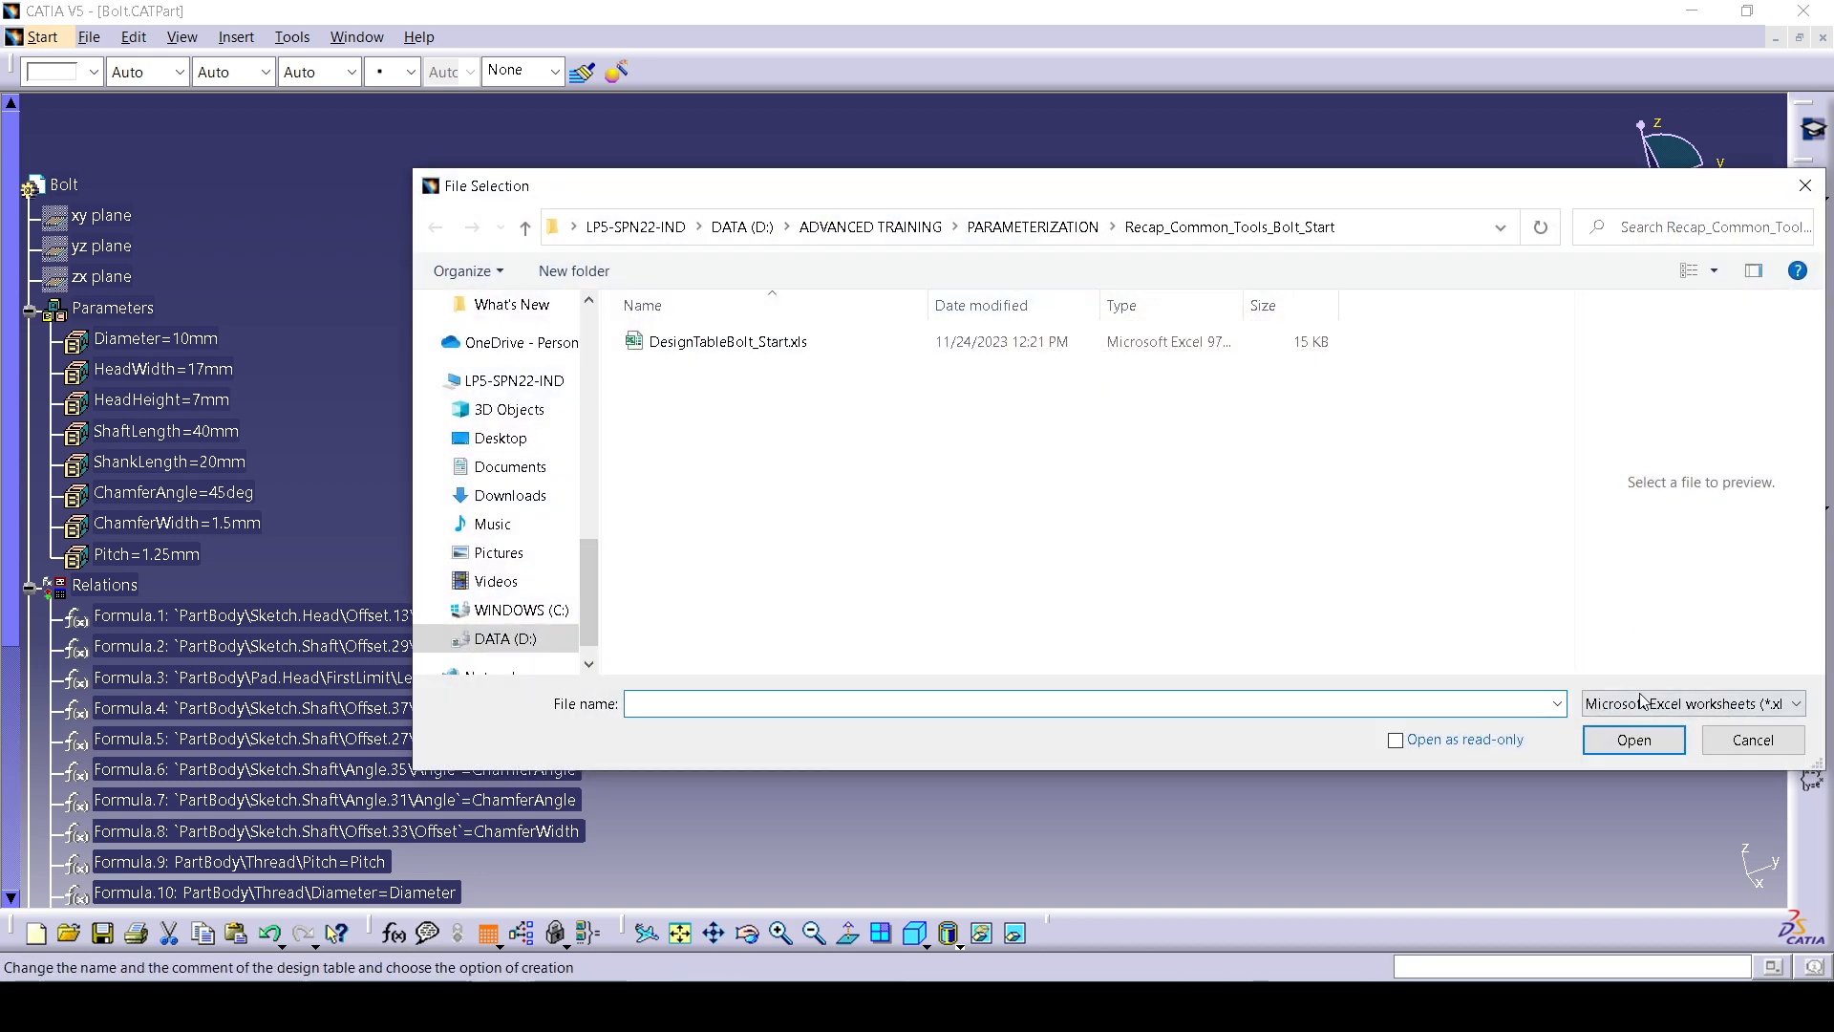
pyautogui.click(1640, 700)
pyautogui.click(1629, 742)
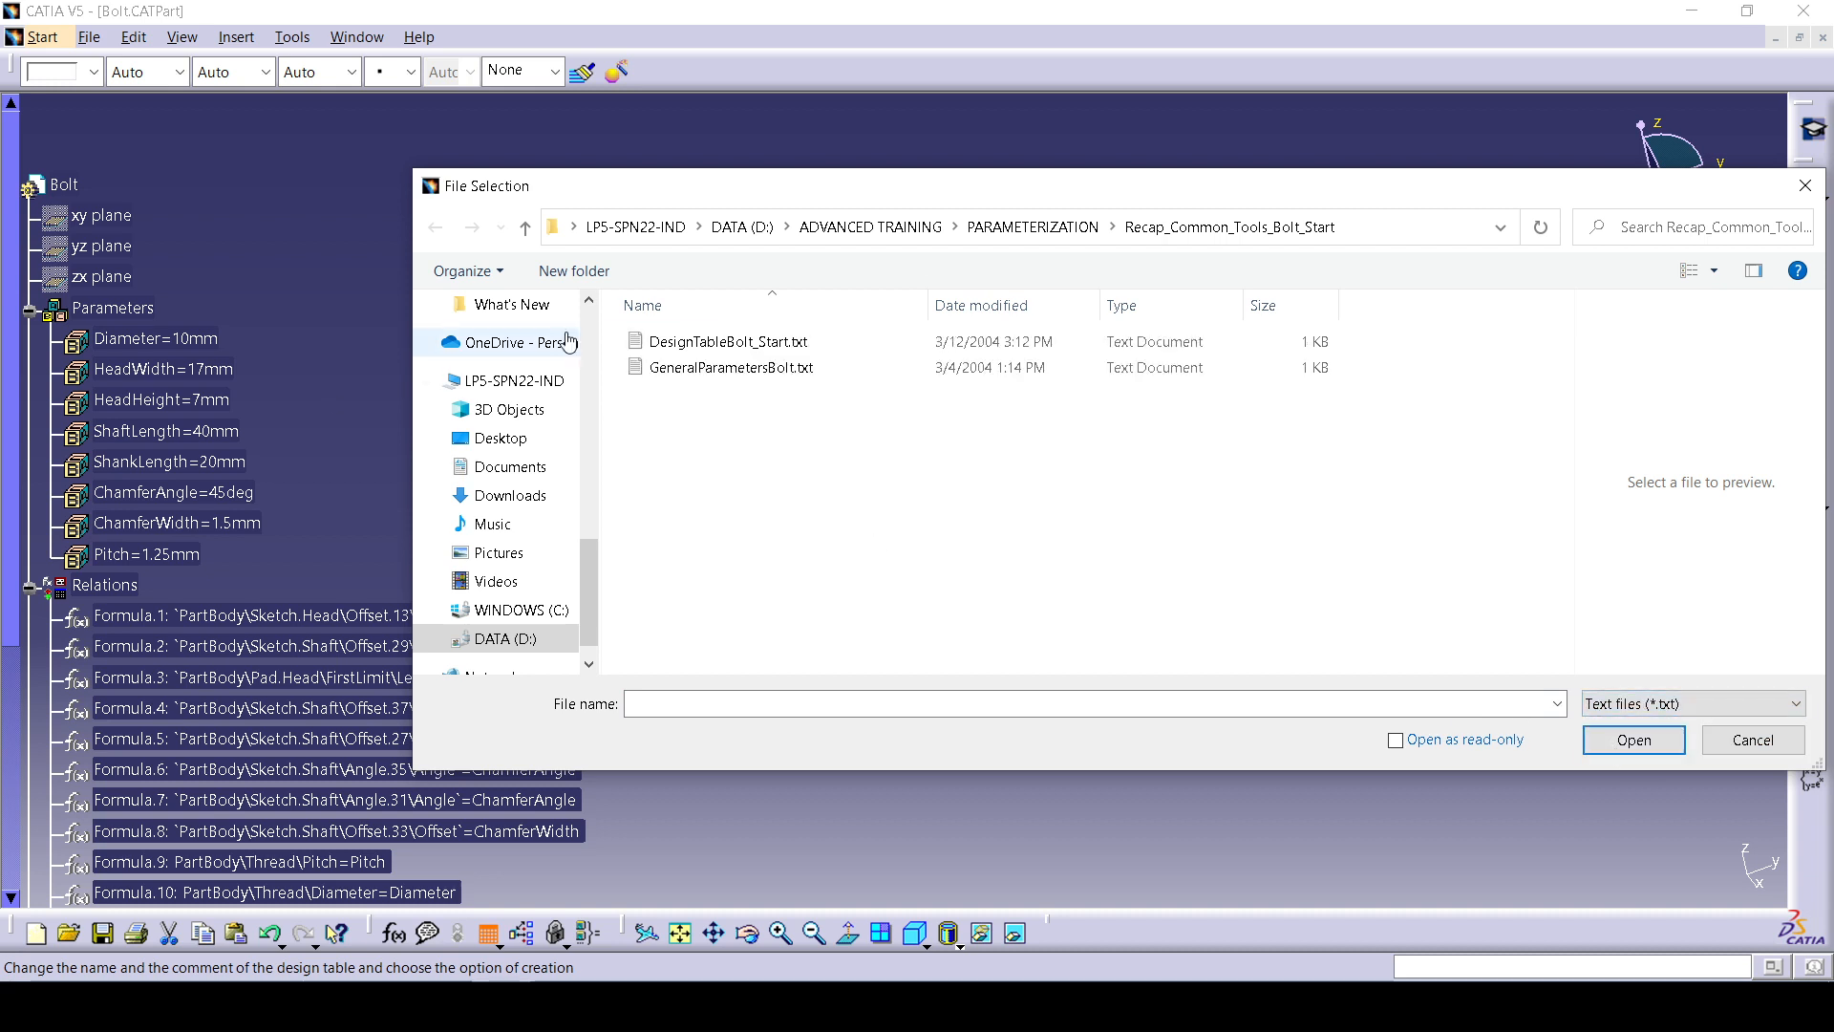
pyautogui.click(754, 342)
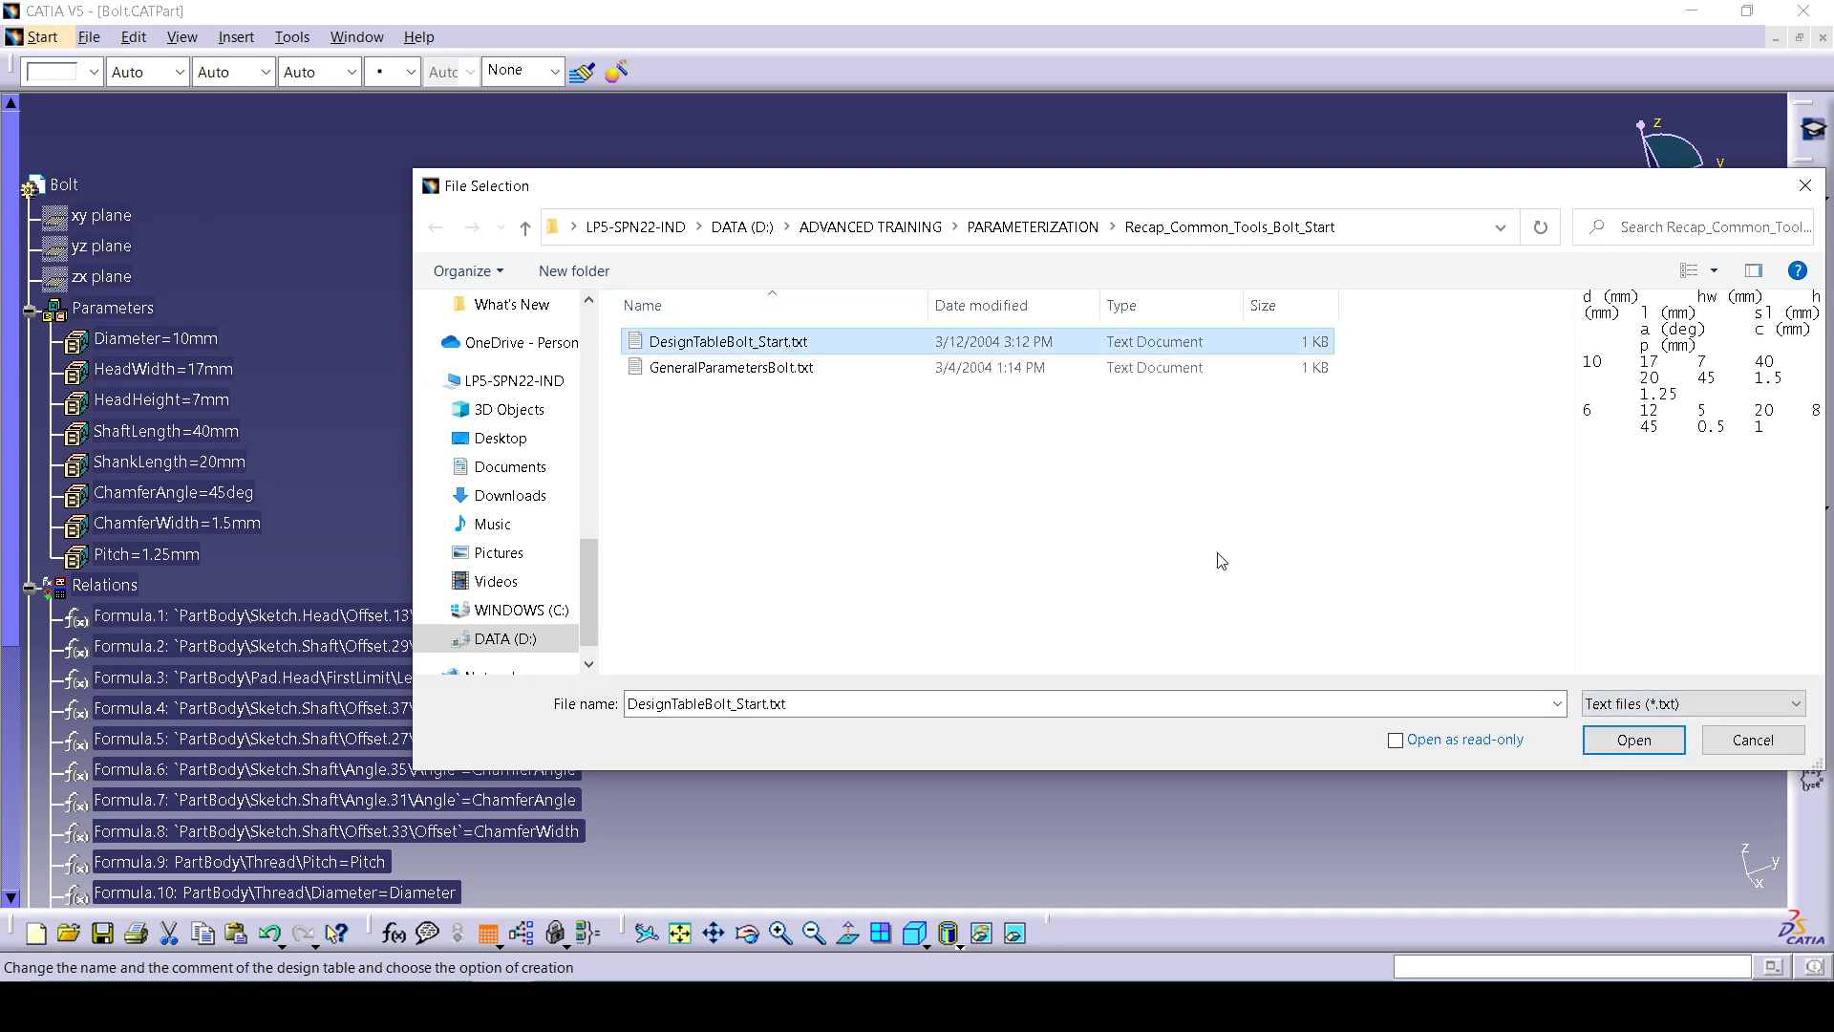
pyautogui.click(1678, 748)
pyautogui.click(1014, 563)
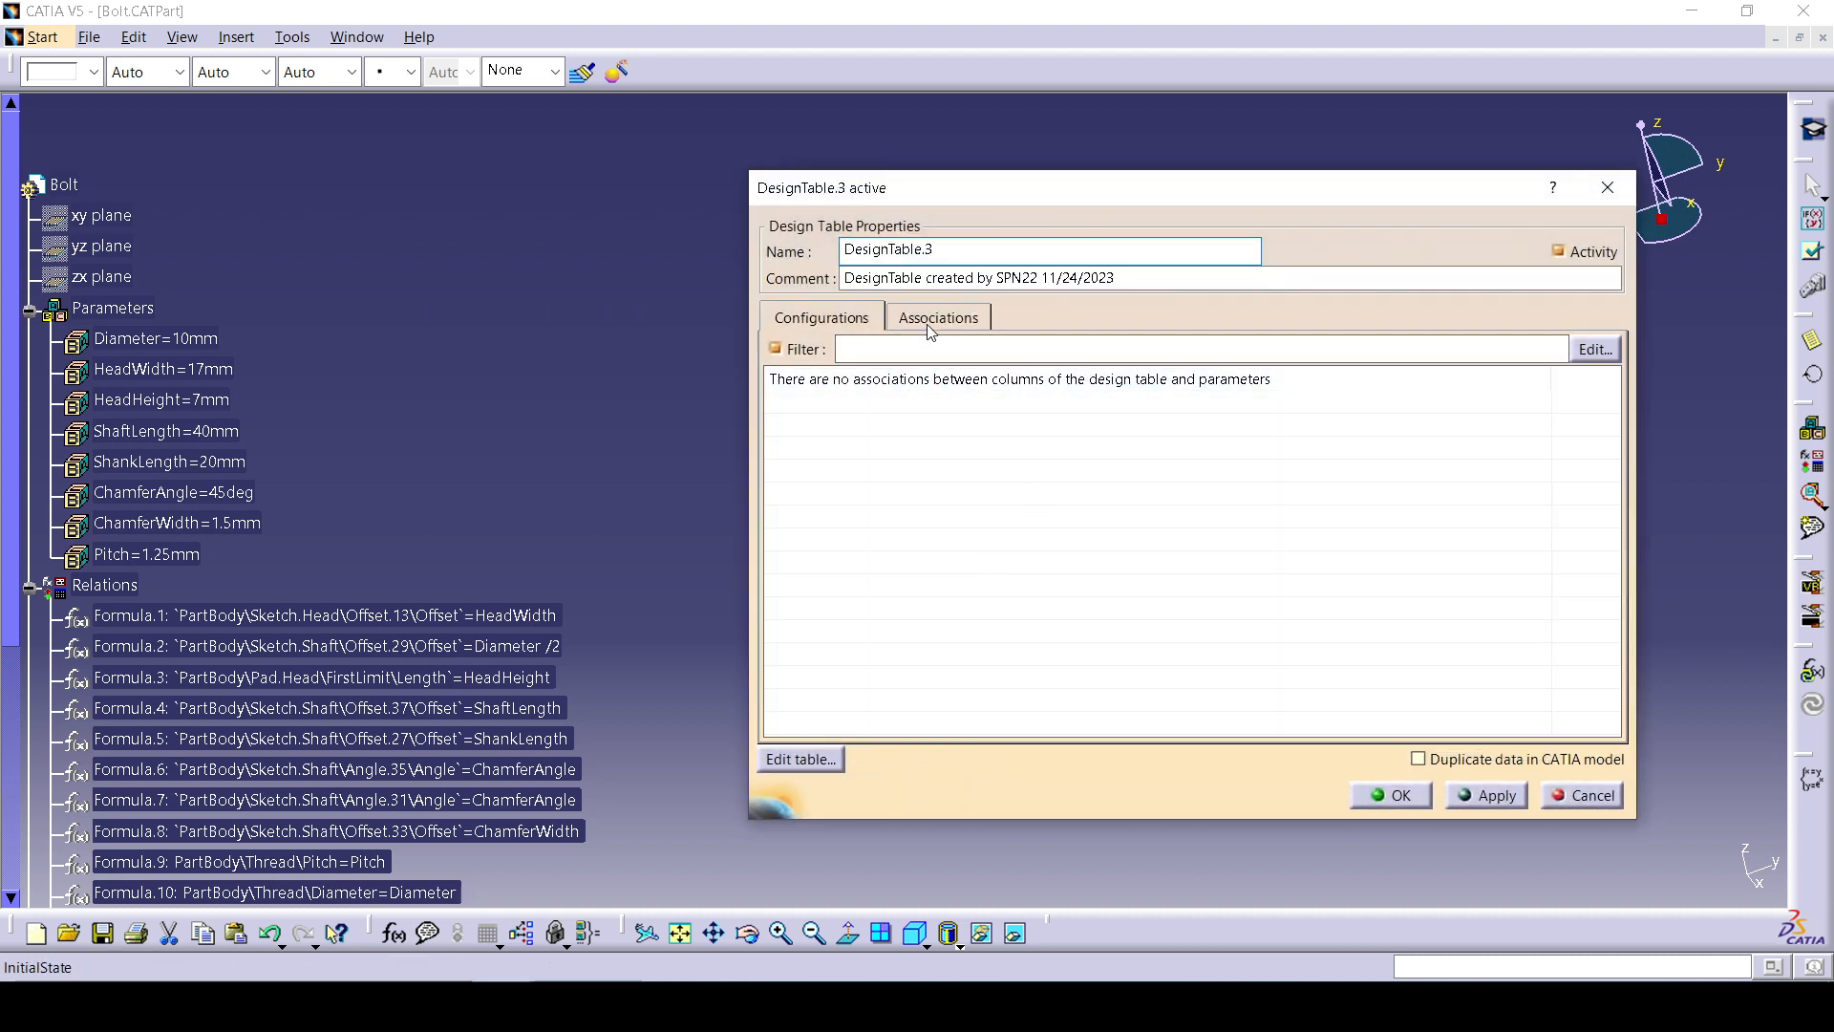
# Filter to renamed parameters, try to associate Diameter with column d, and cancel the design table.
pyautogui.click(929, 325)
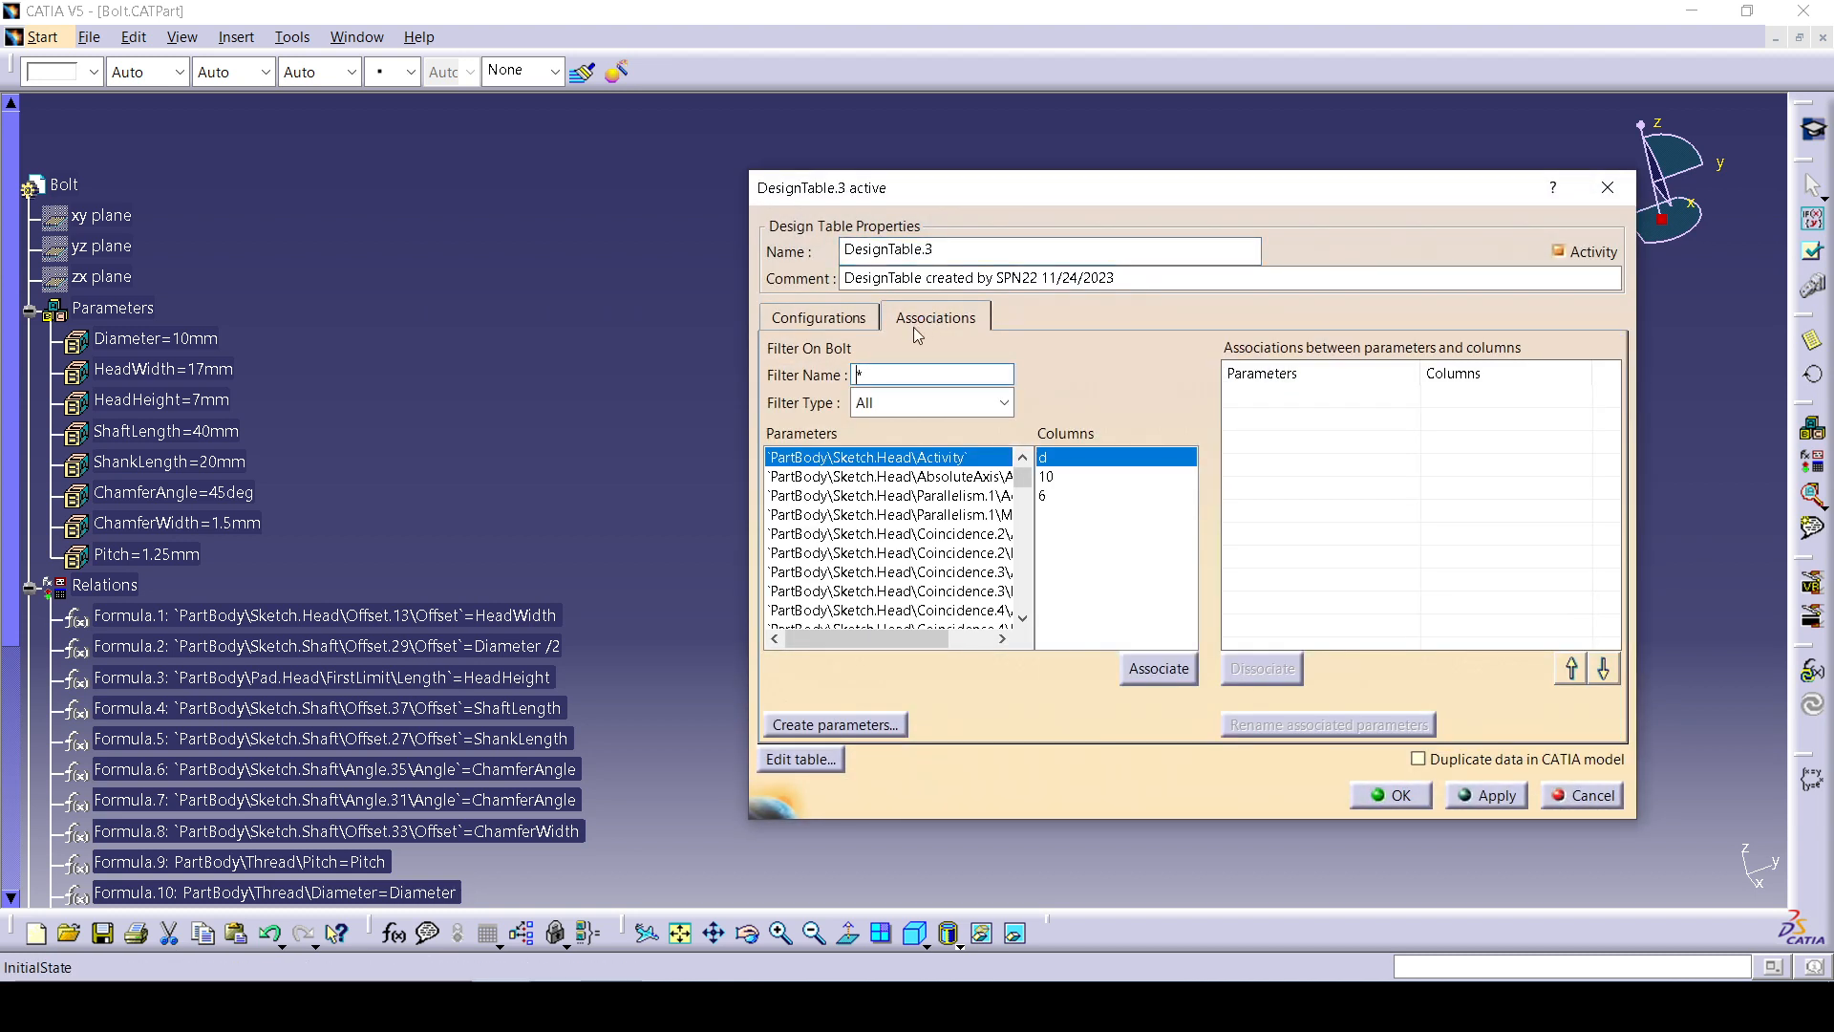
pyautogui.click(871, 401)
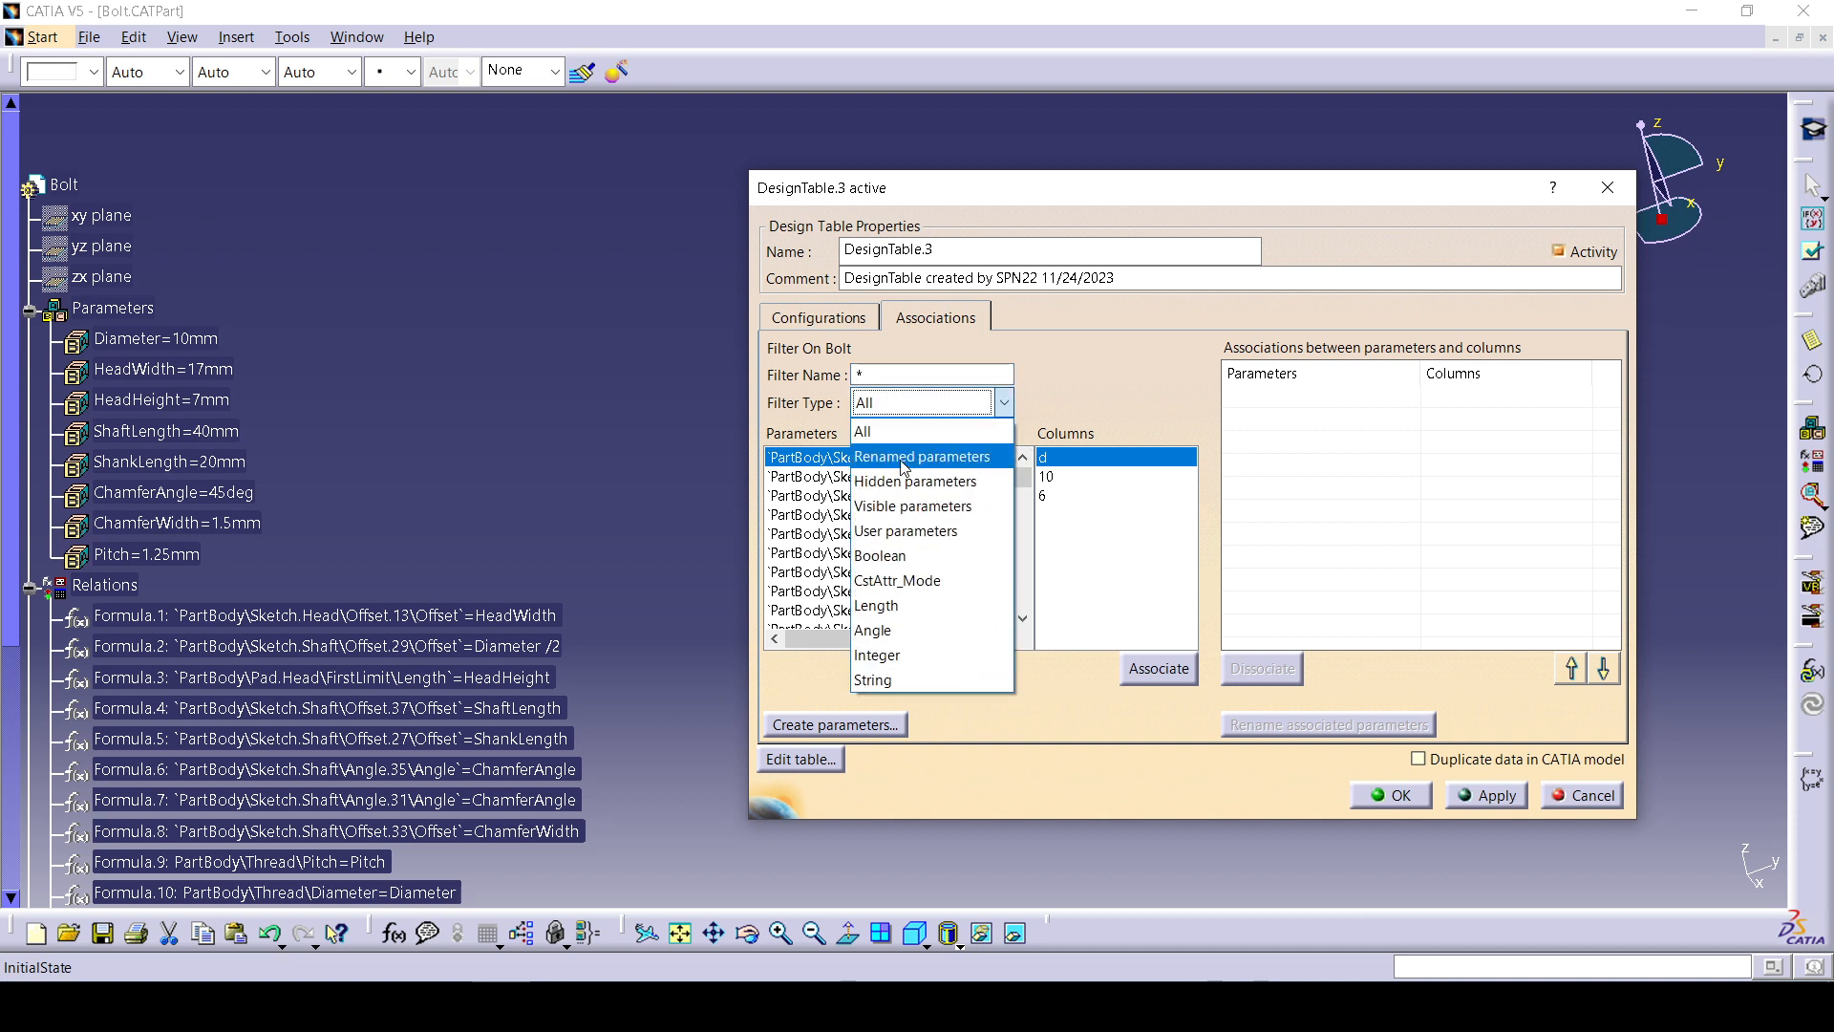
pyautogui.click(904, 464)
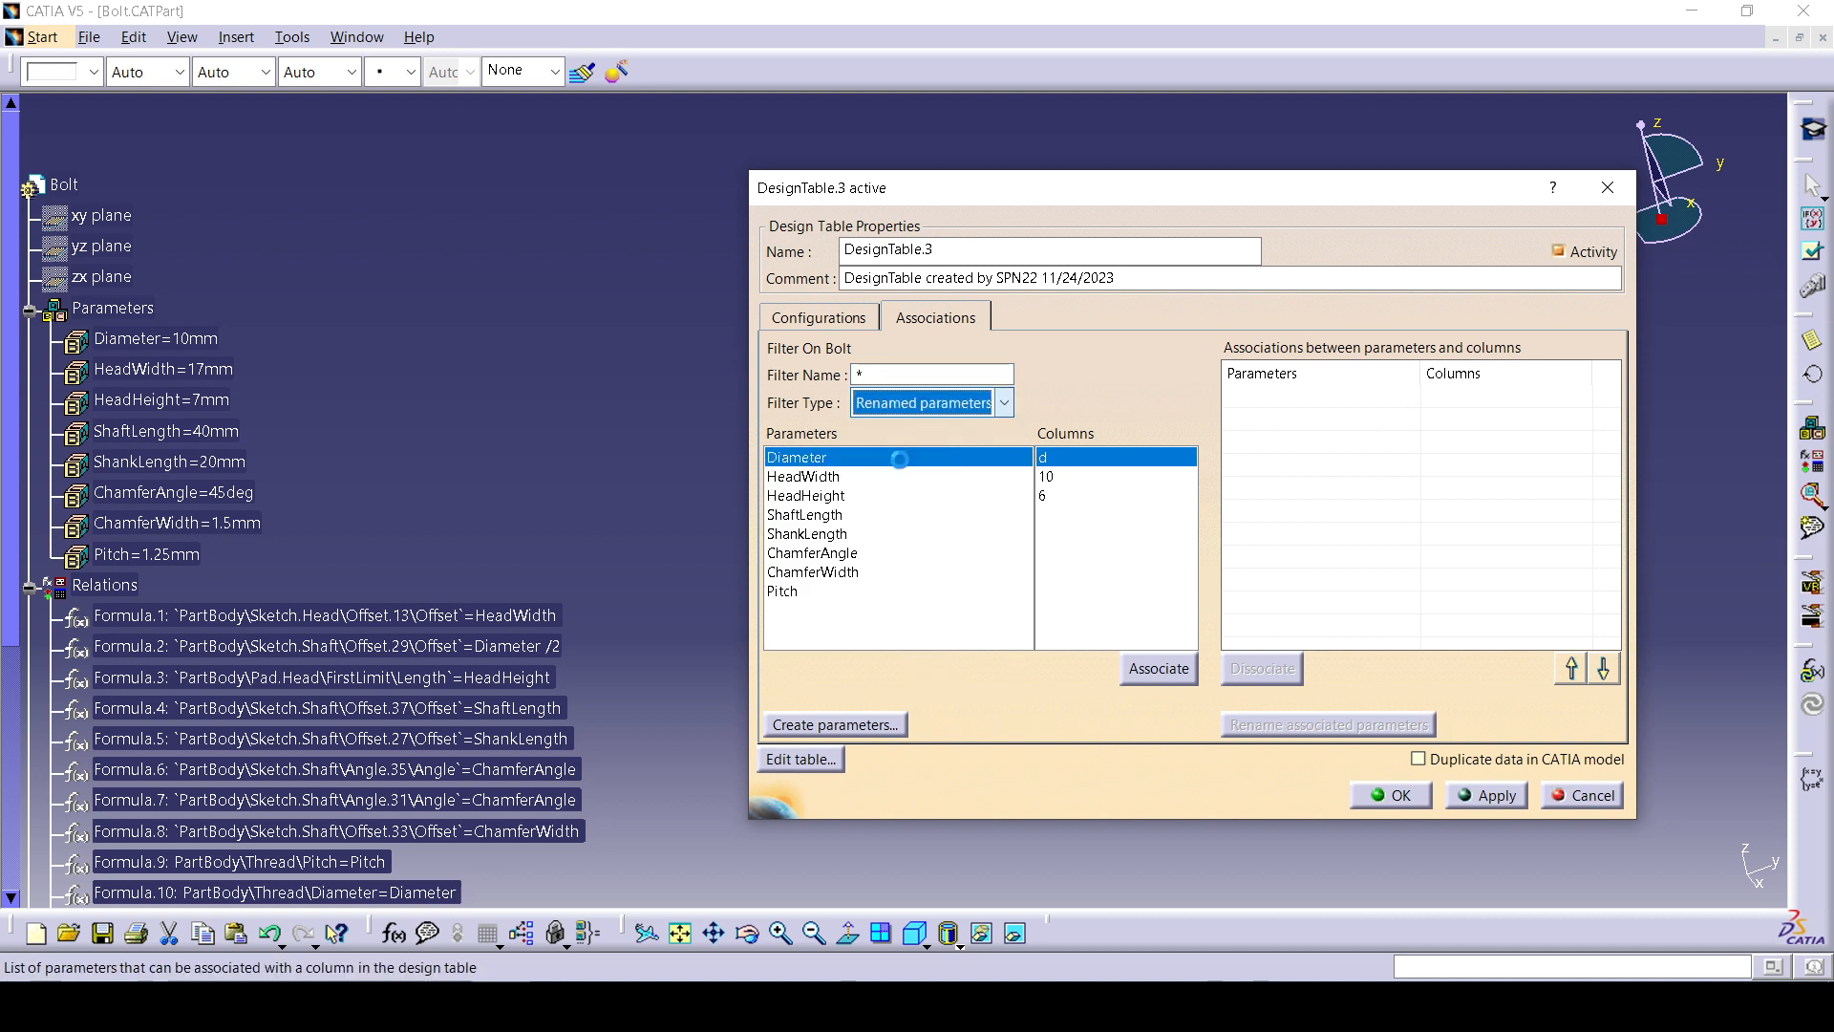
pyautogui.click(1158, 667)
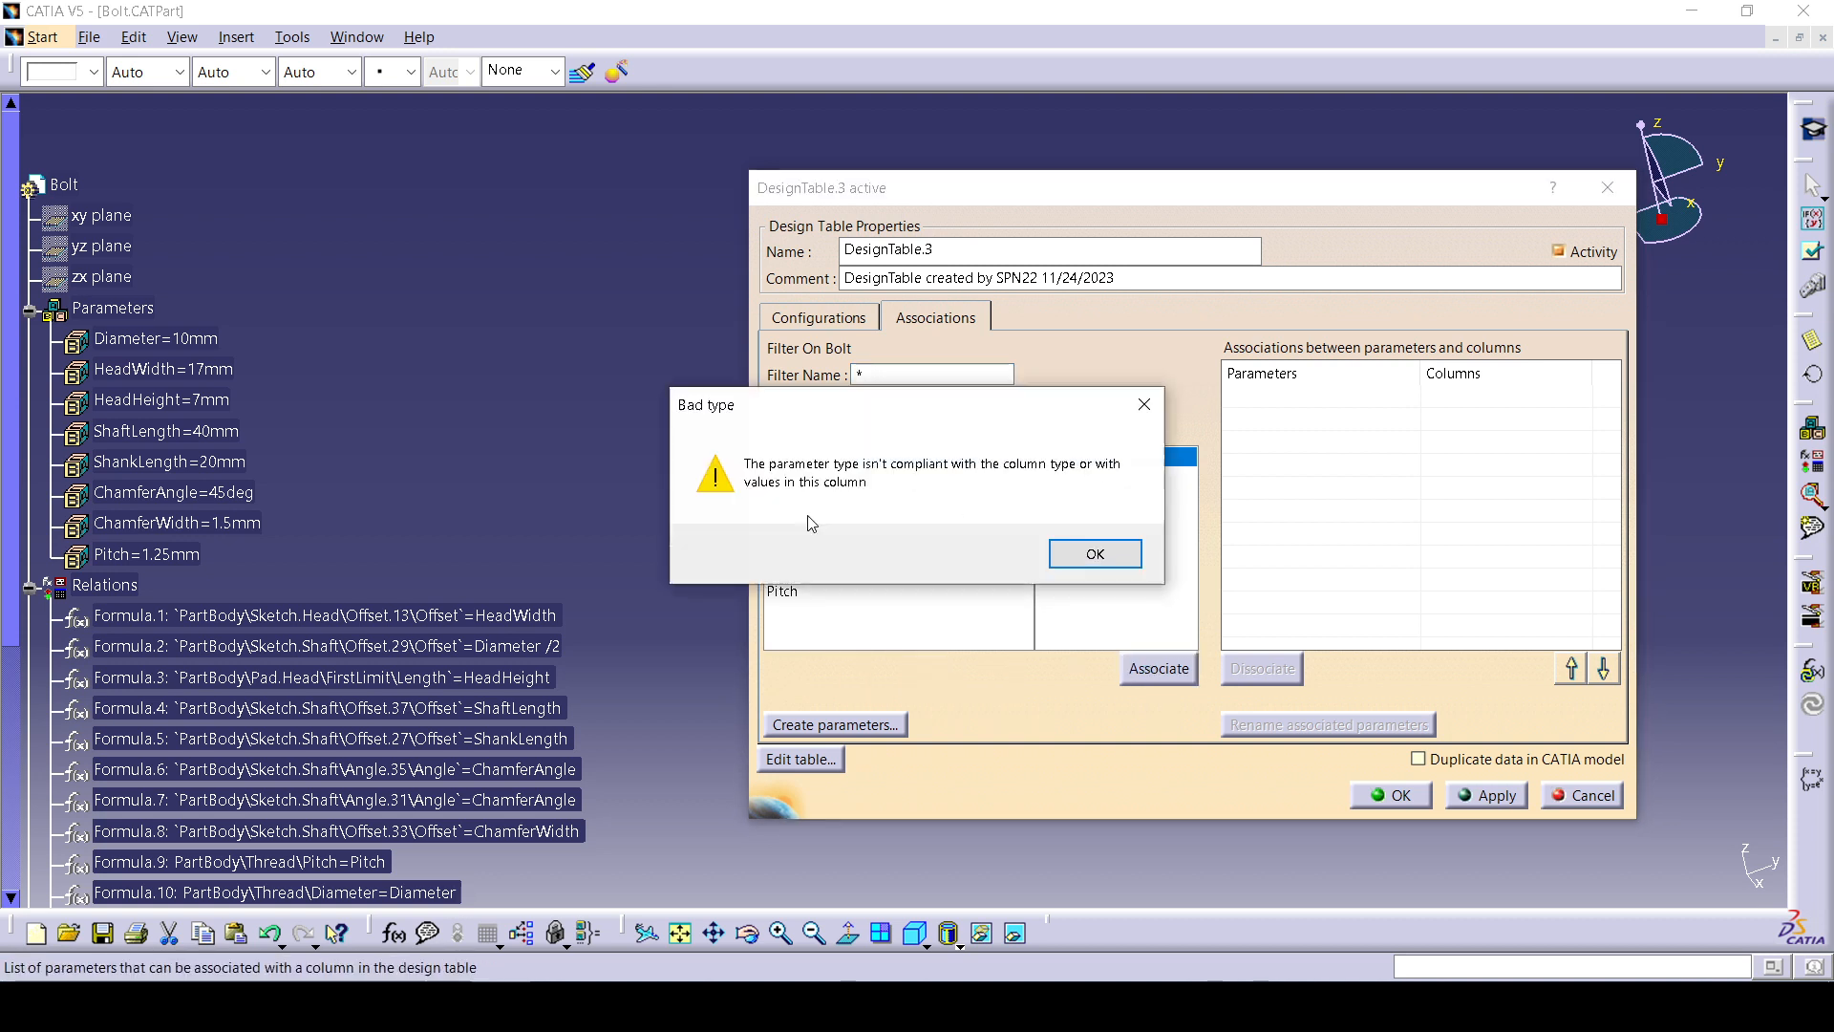
pyautogui.click(1118, 564)
pyautogui.click(1155, 674)
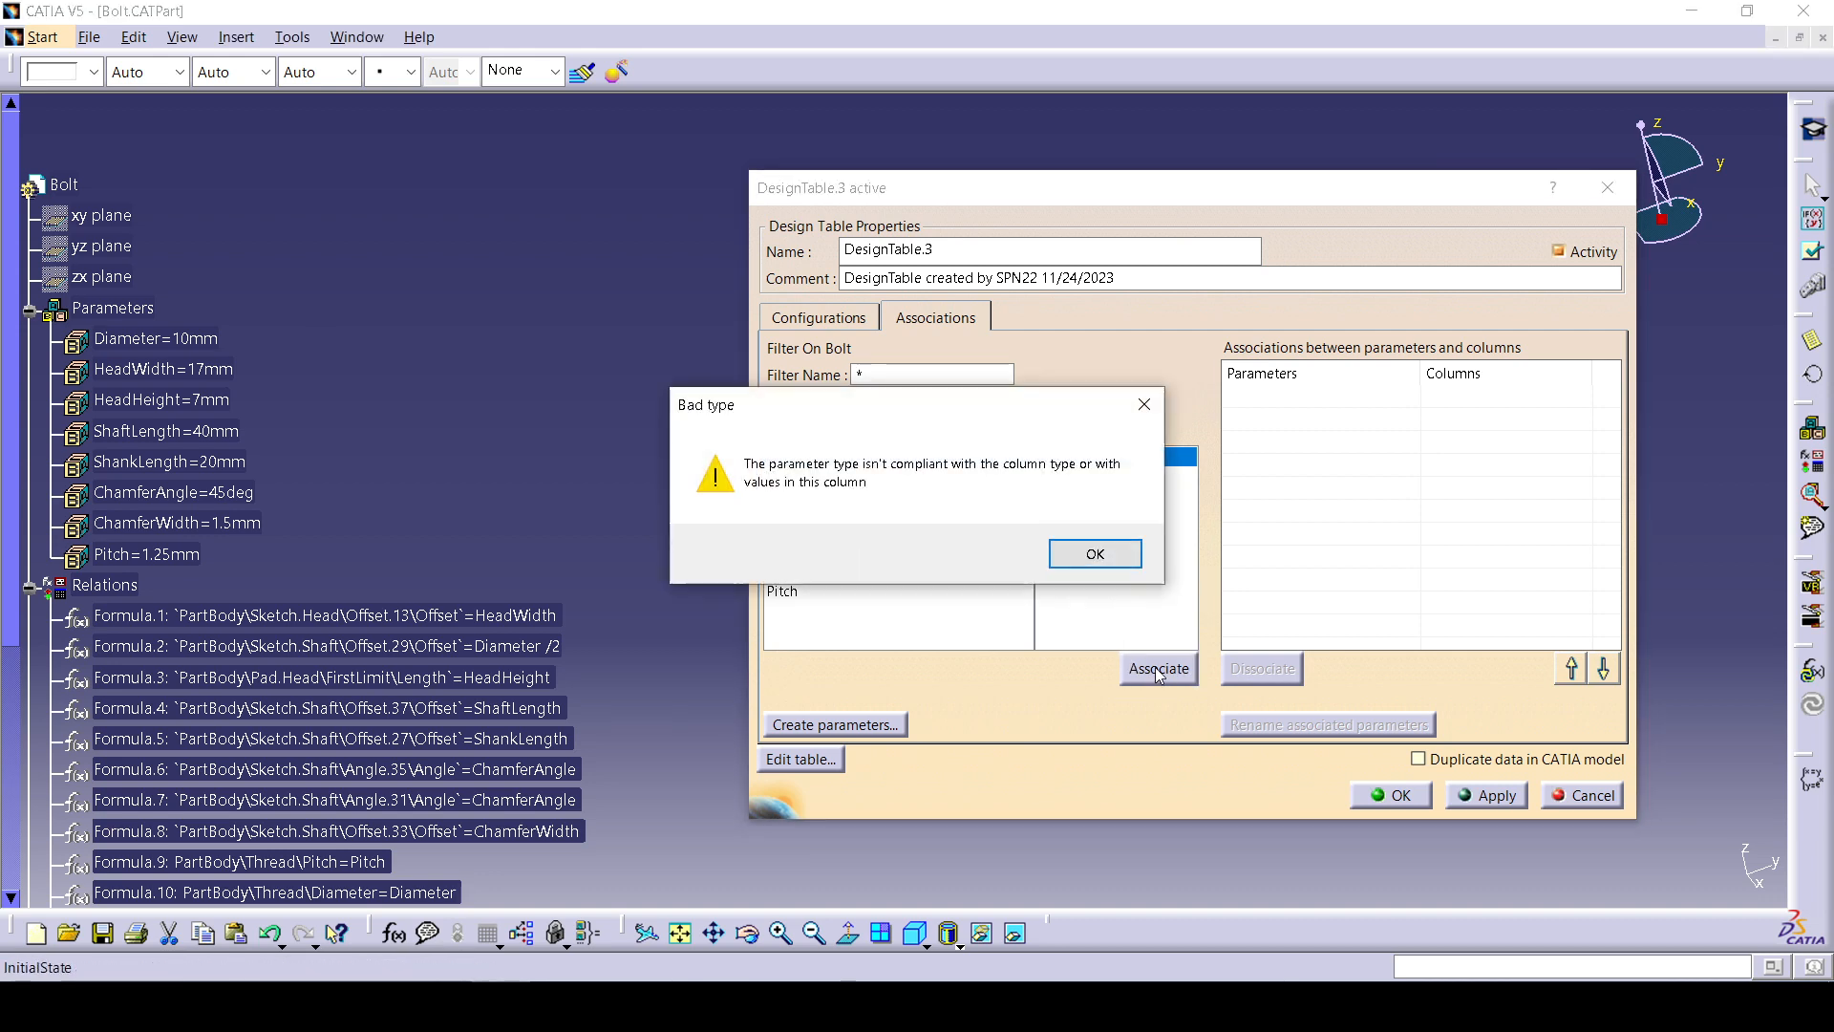
pyautogui.click(1096, 554)
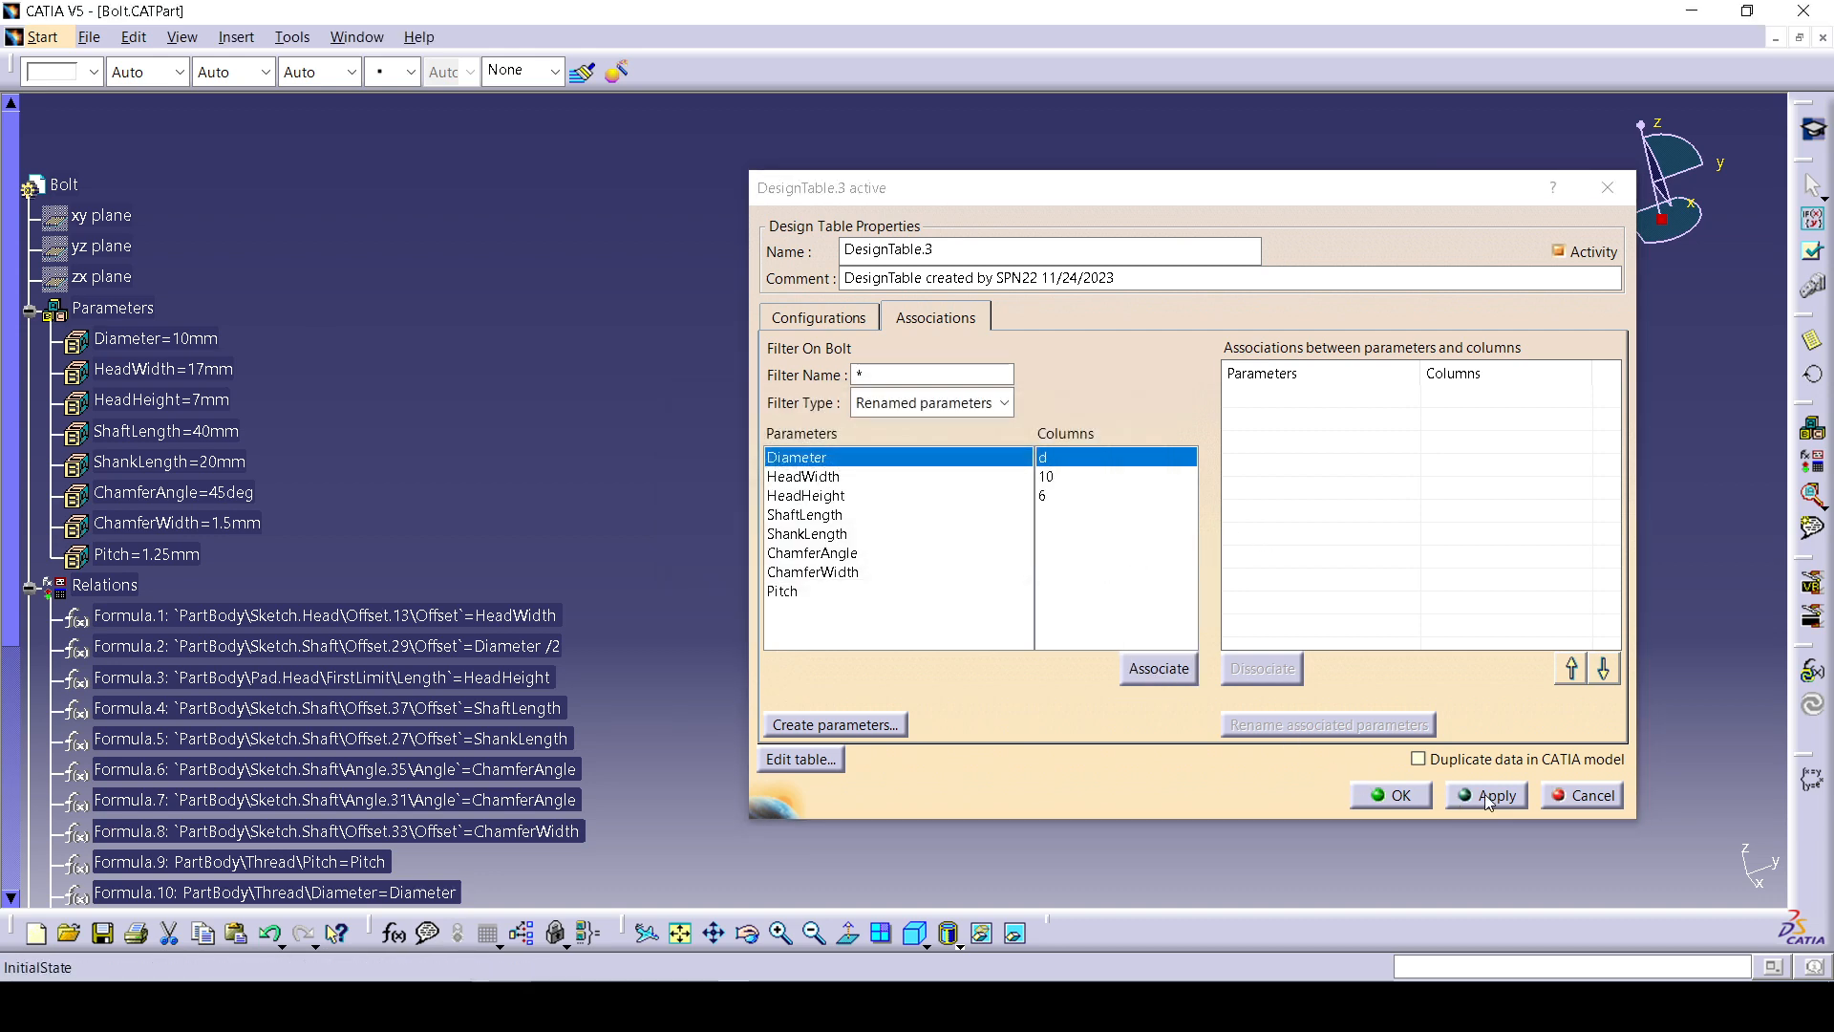
pyautogui.click(1562, 799)
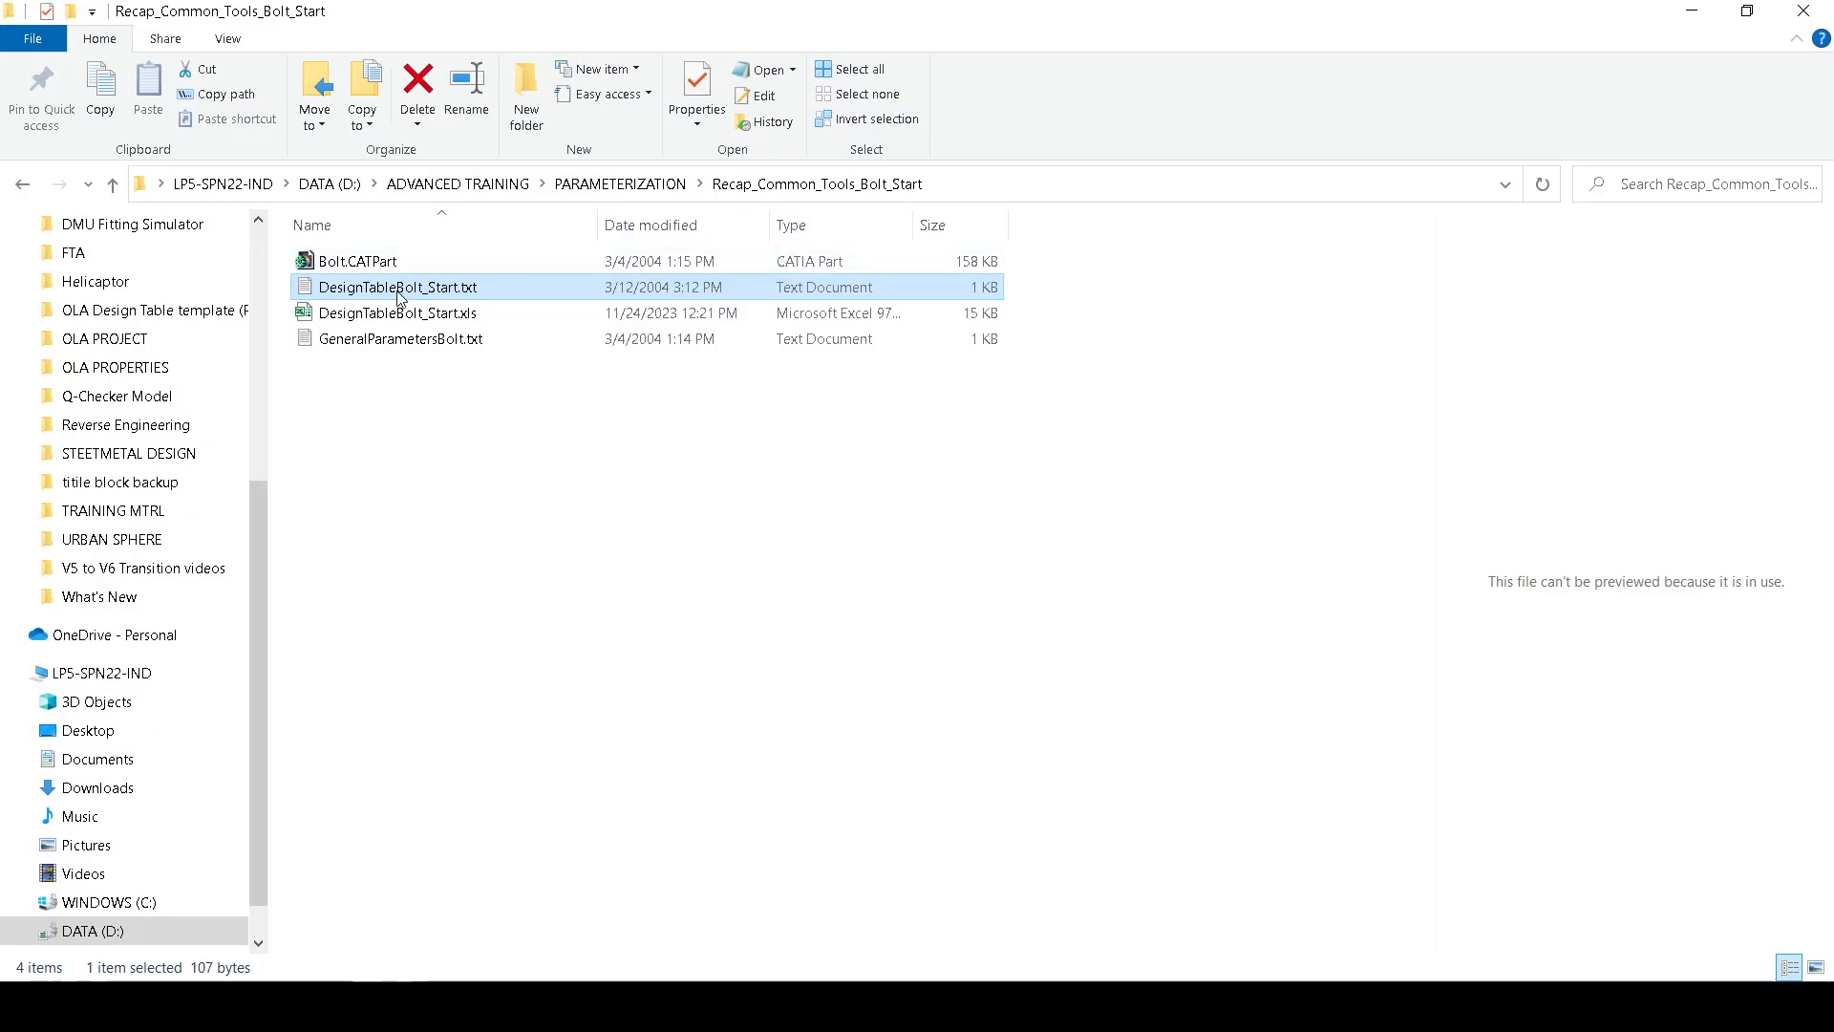
# In File Explorer, examine the column layout of DesignTableBolt_Start.txt, close the file and switch back to CATIA.
pyautogui.doubleClick(400, 290)
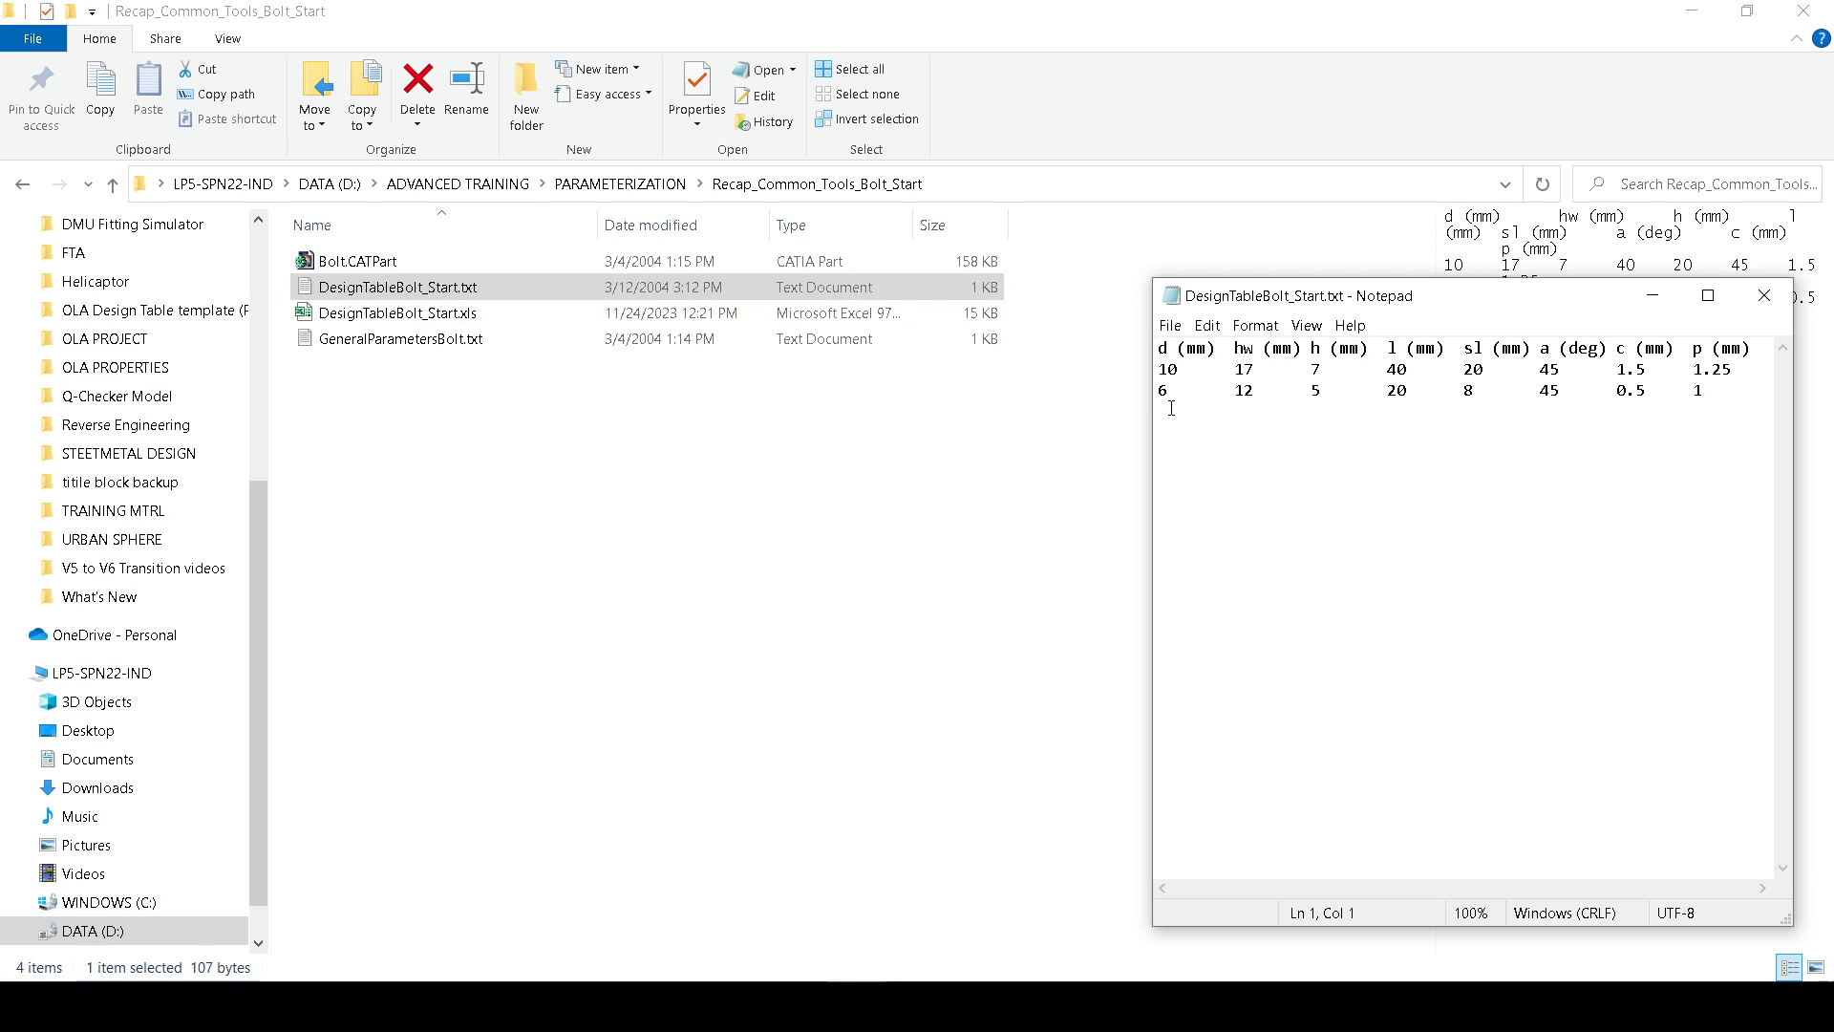
pyautogui.click(1765, 297)
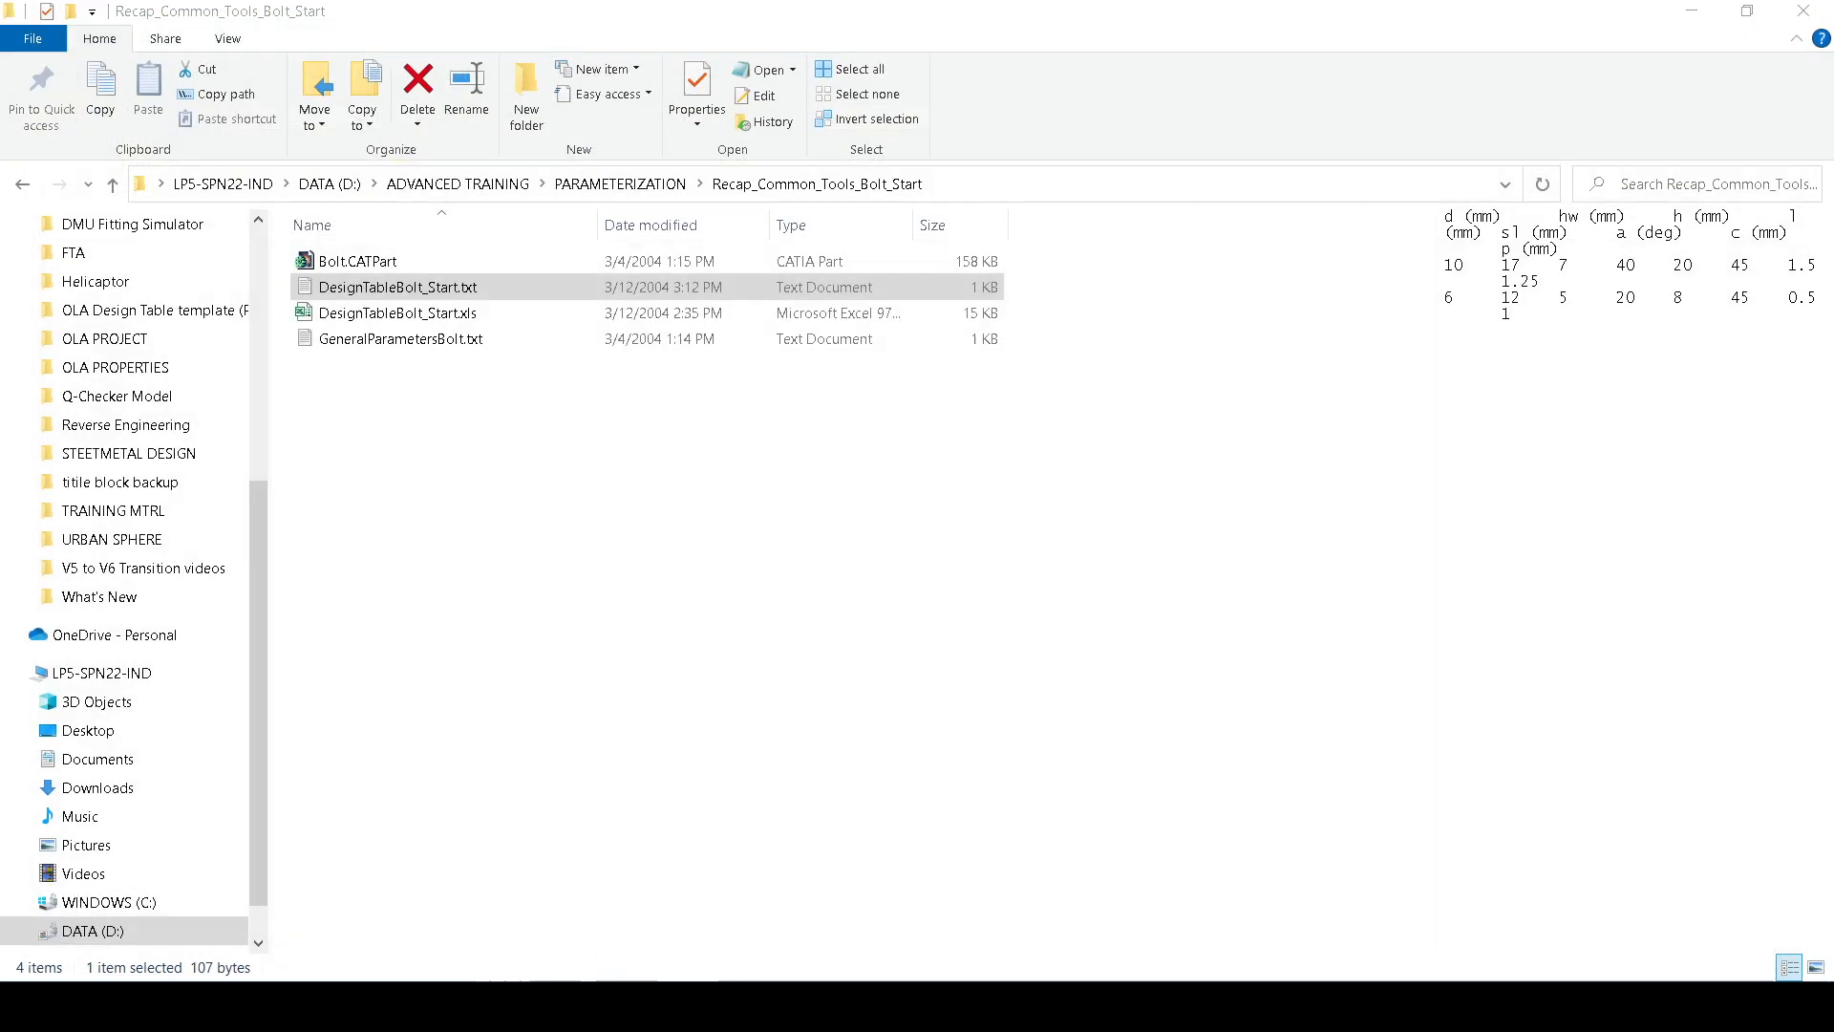
pyautogui.moveTo(399, 1003)
pyautogui.moveTo(501, 1003)
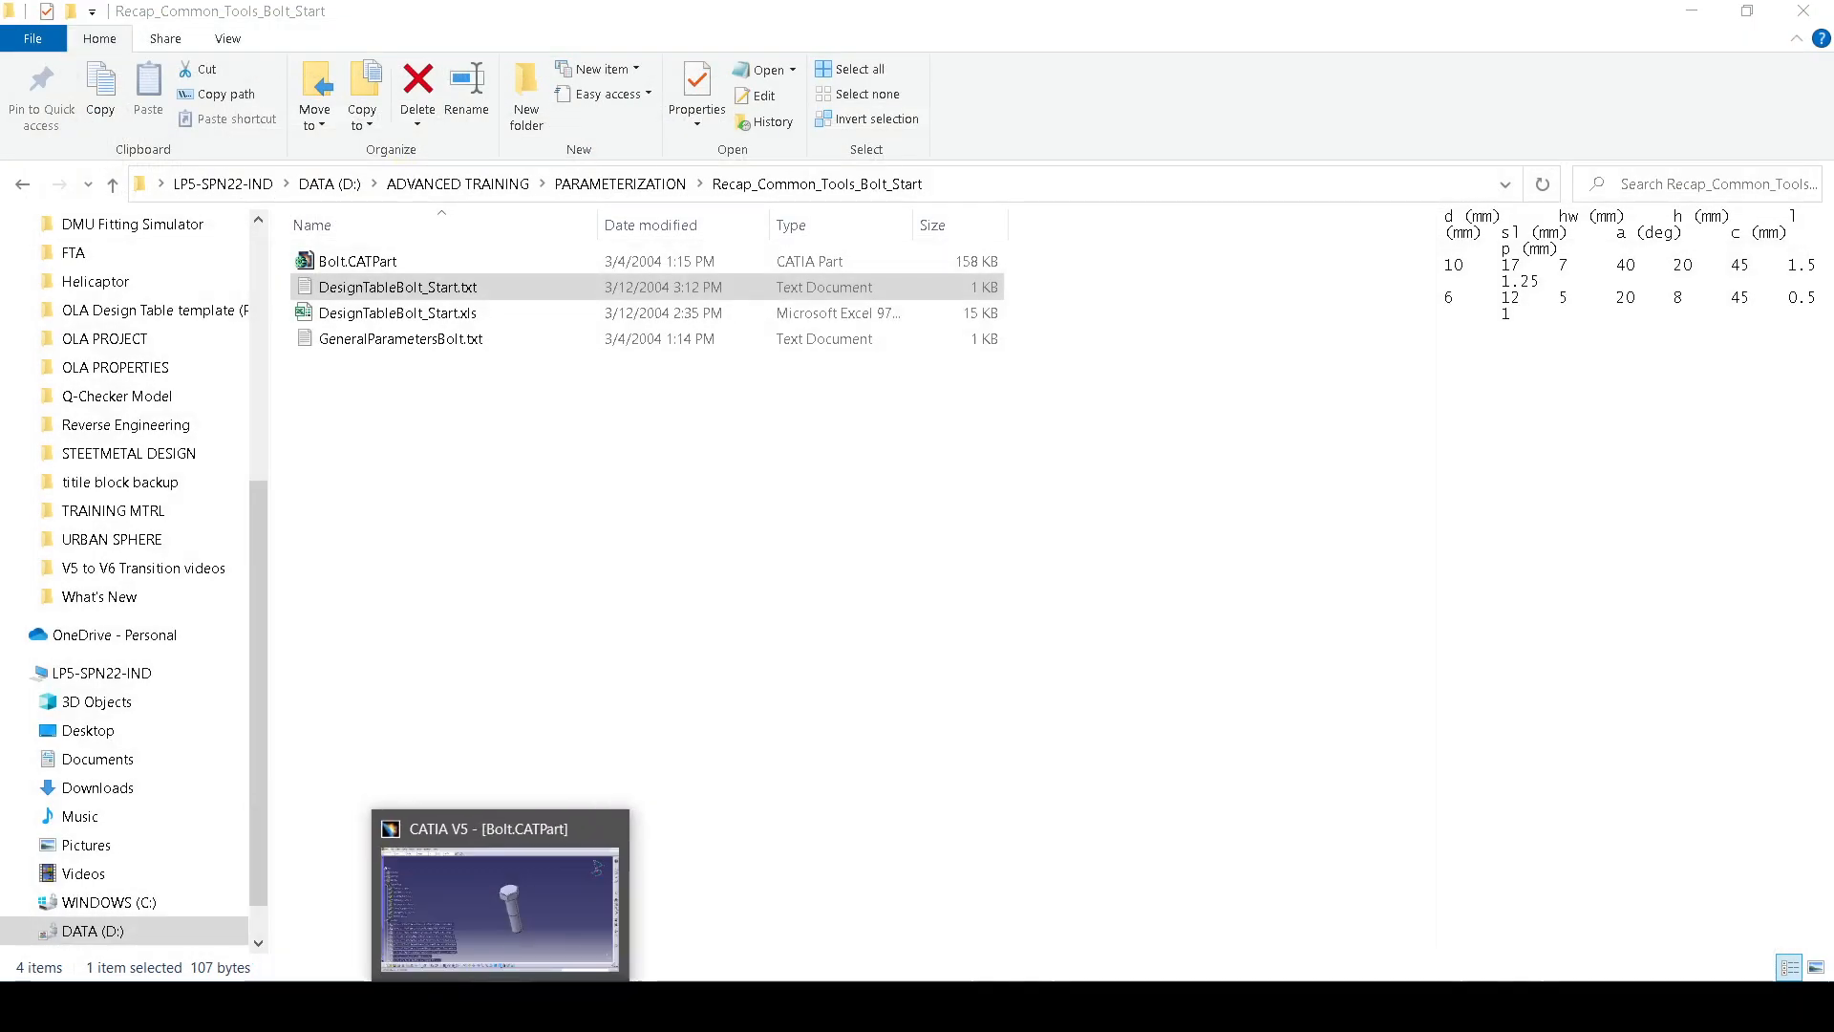
pyautogui.click(500, 1003)
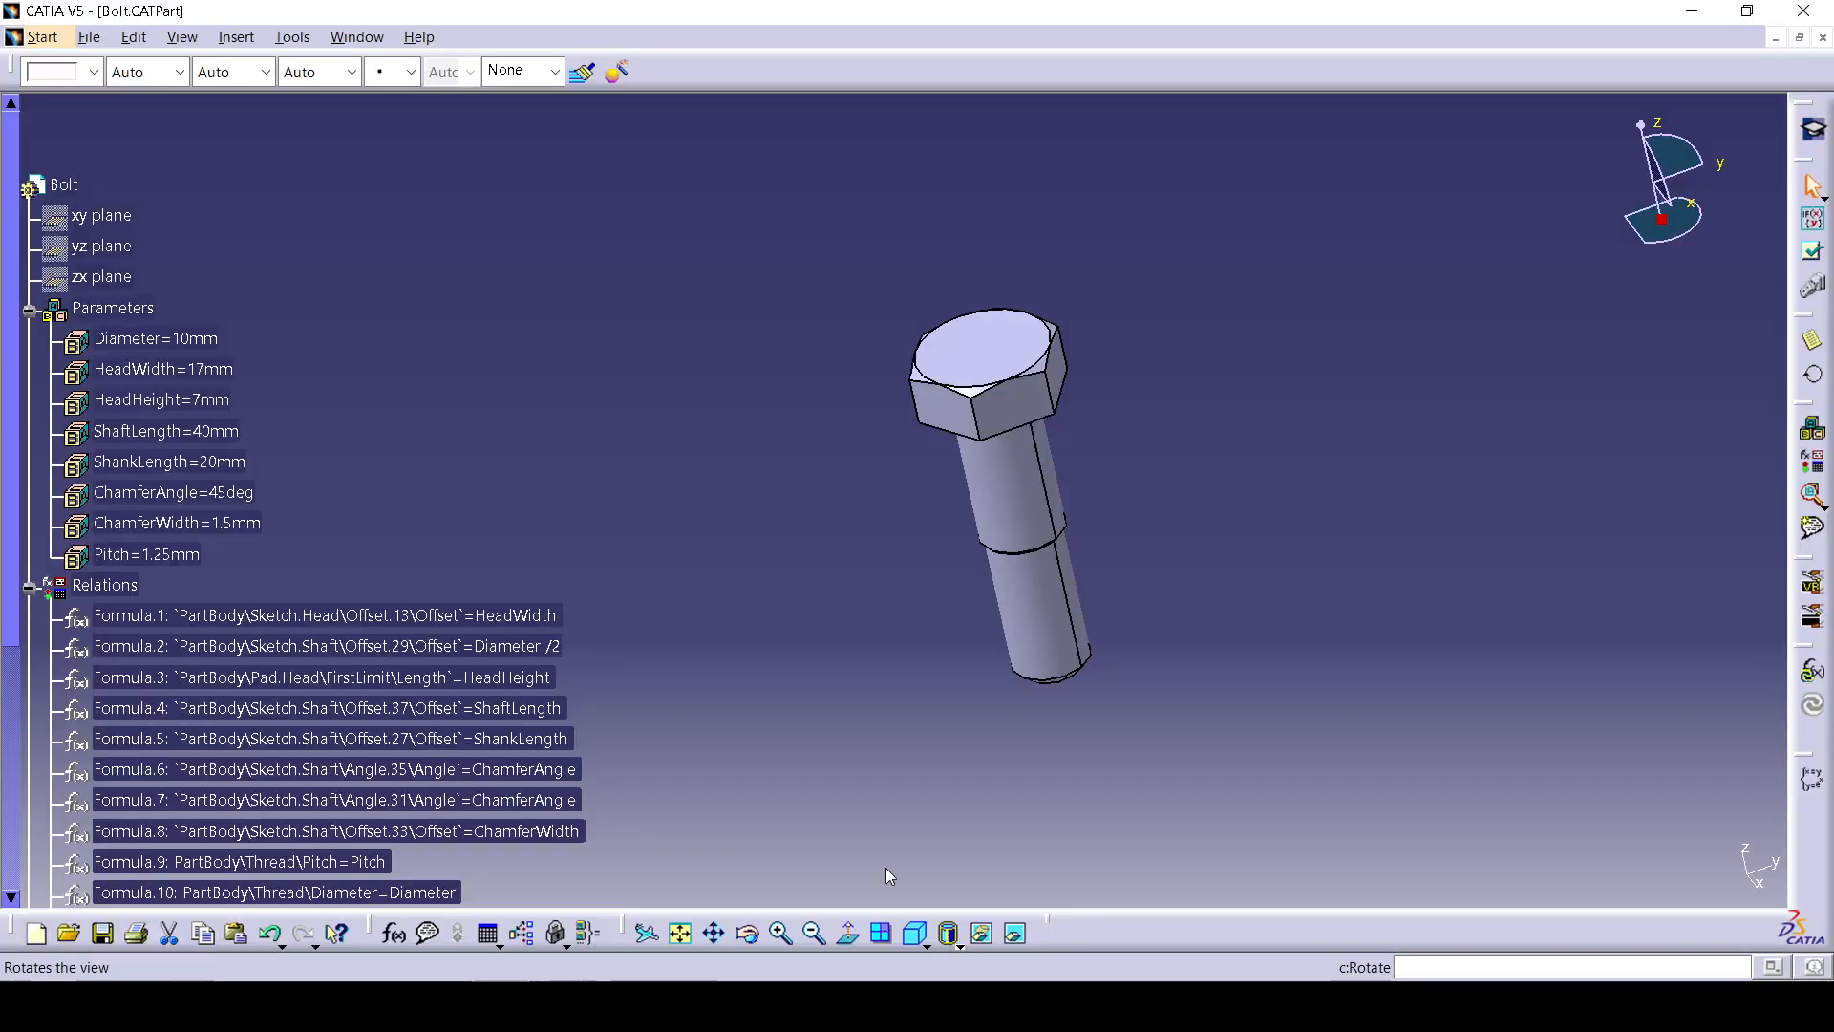
# Start a vertical design table from a pre-existing file and set its destination to Bolt\Parameters.
pyautogui.scroll(-3, 236, 648)
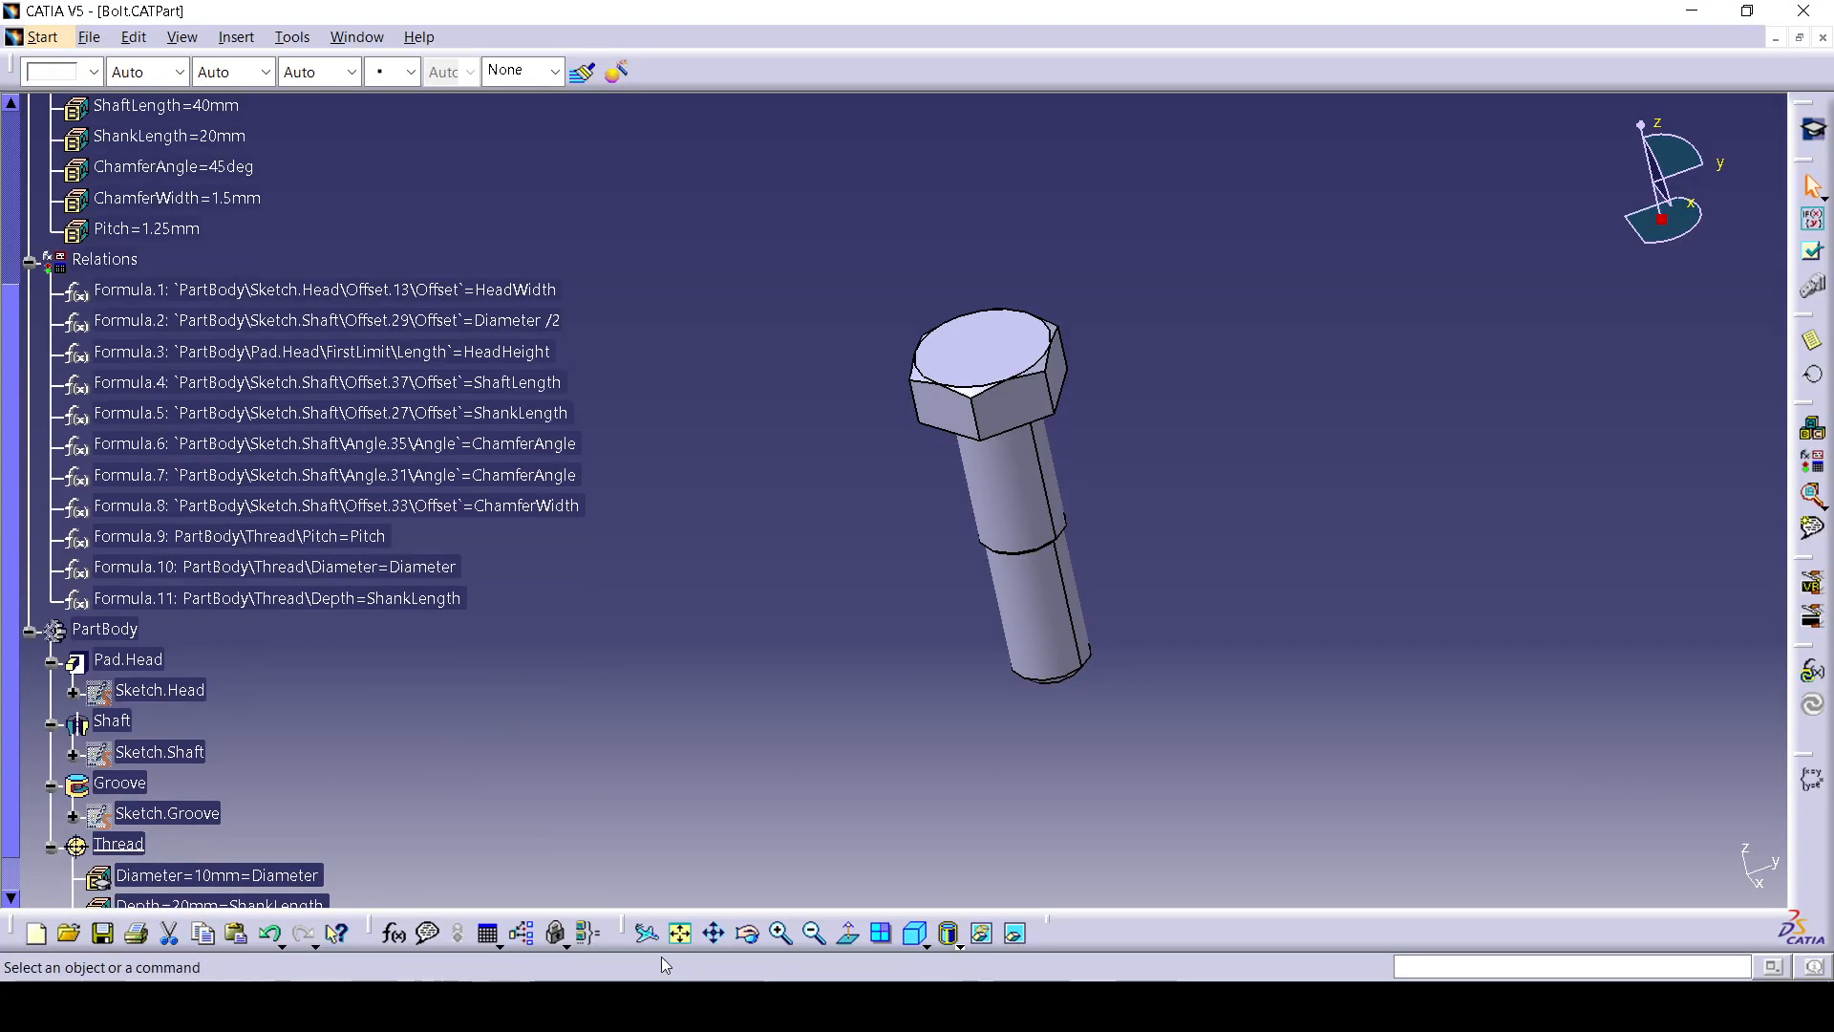
pyautogui.click(480, 936)
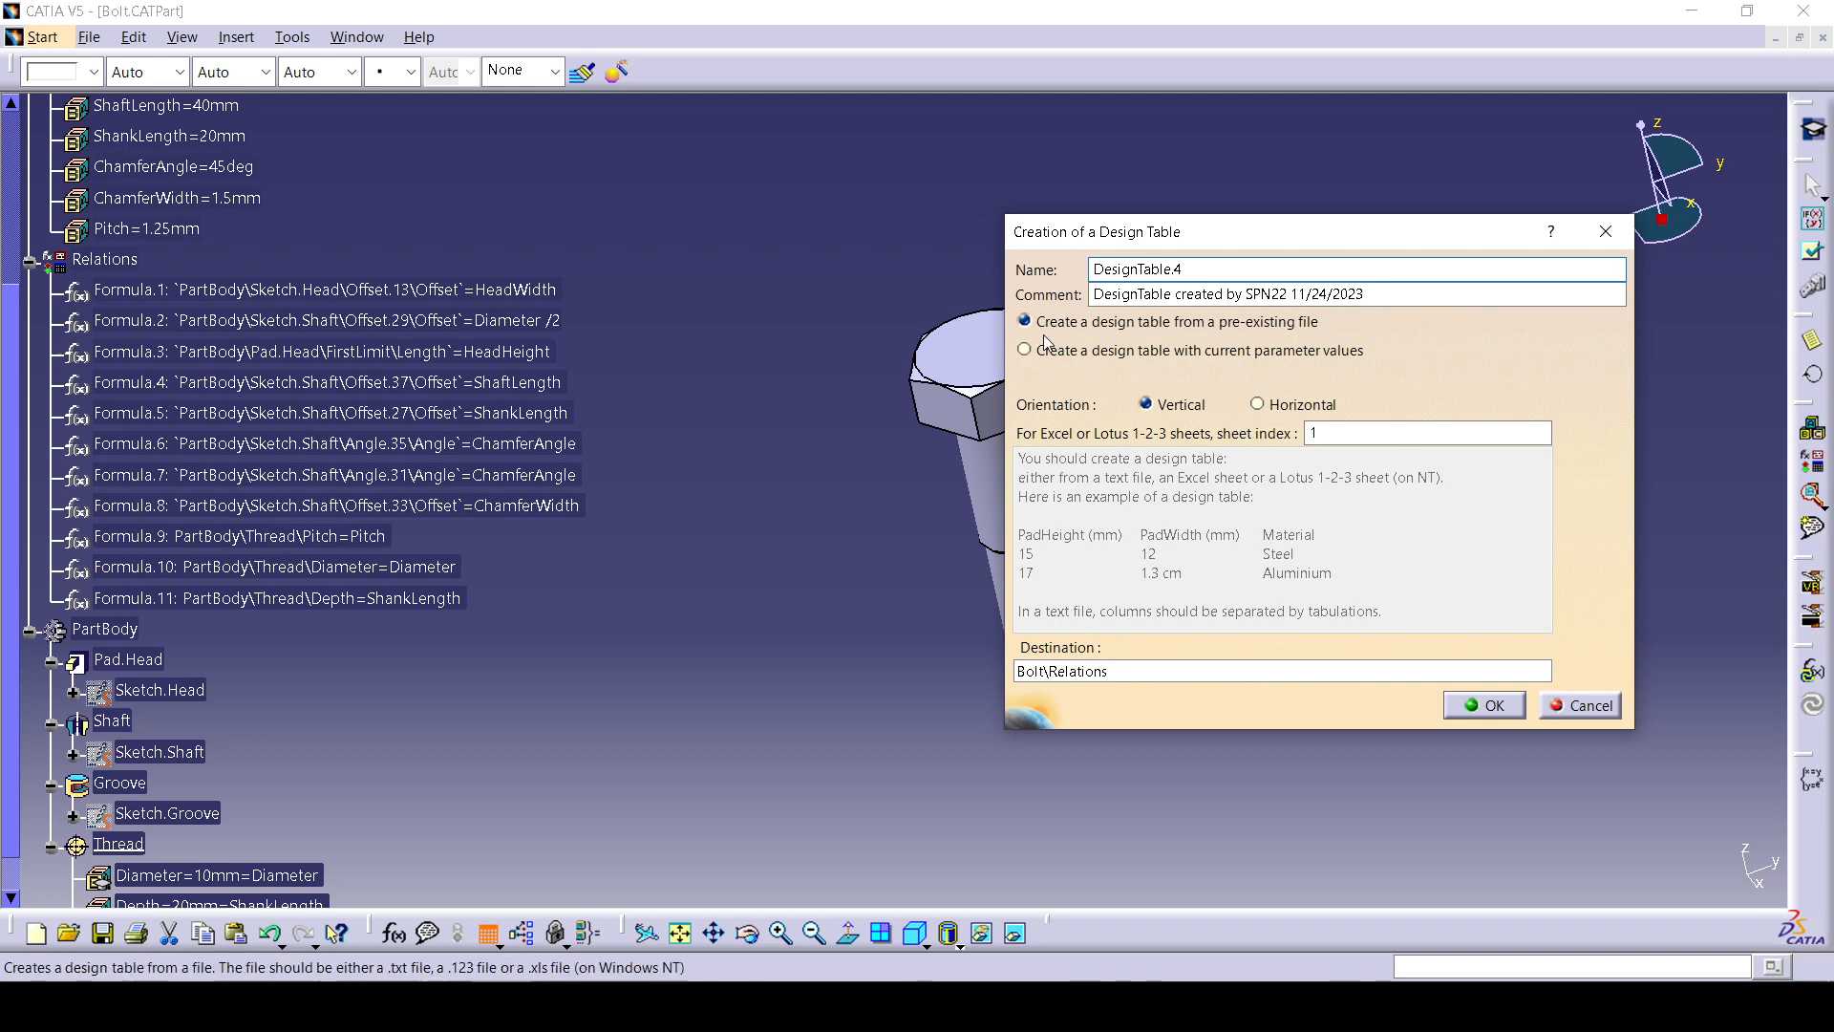
pyautogui.click(1496, 707)
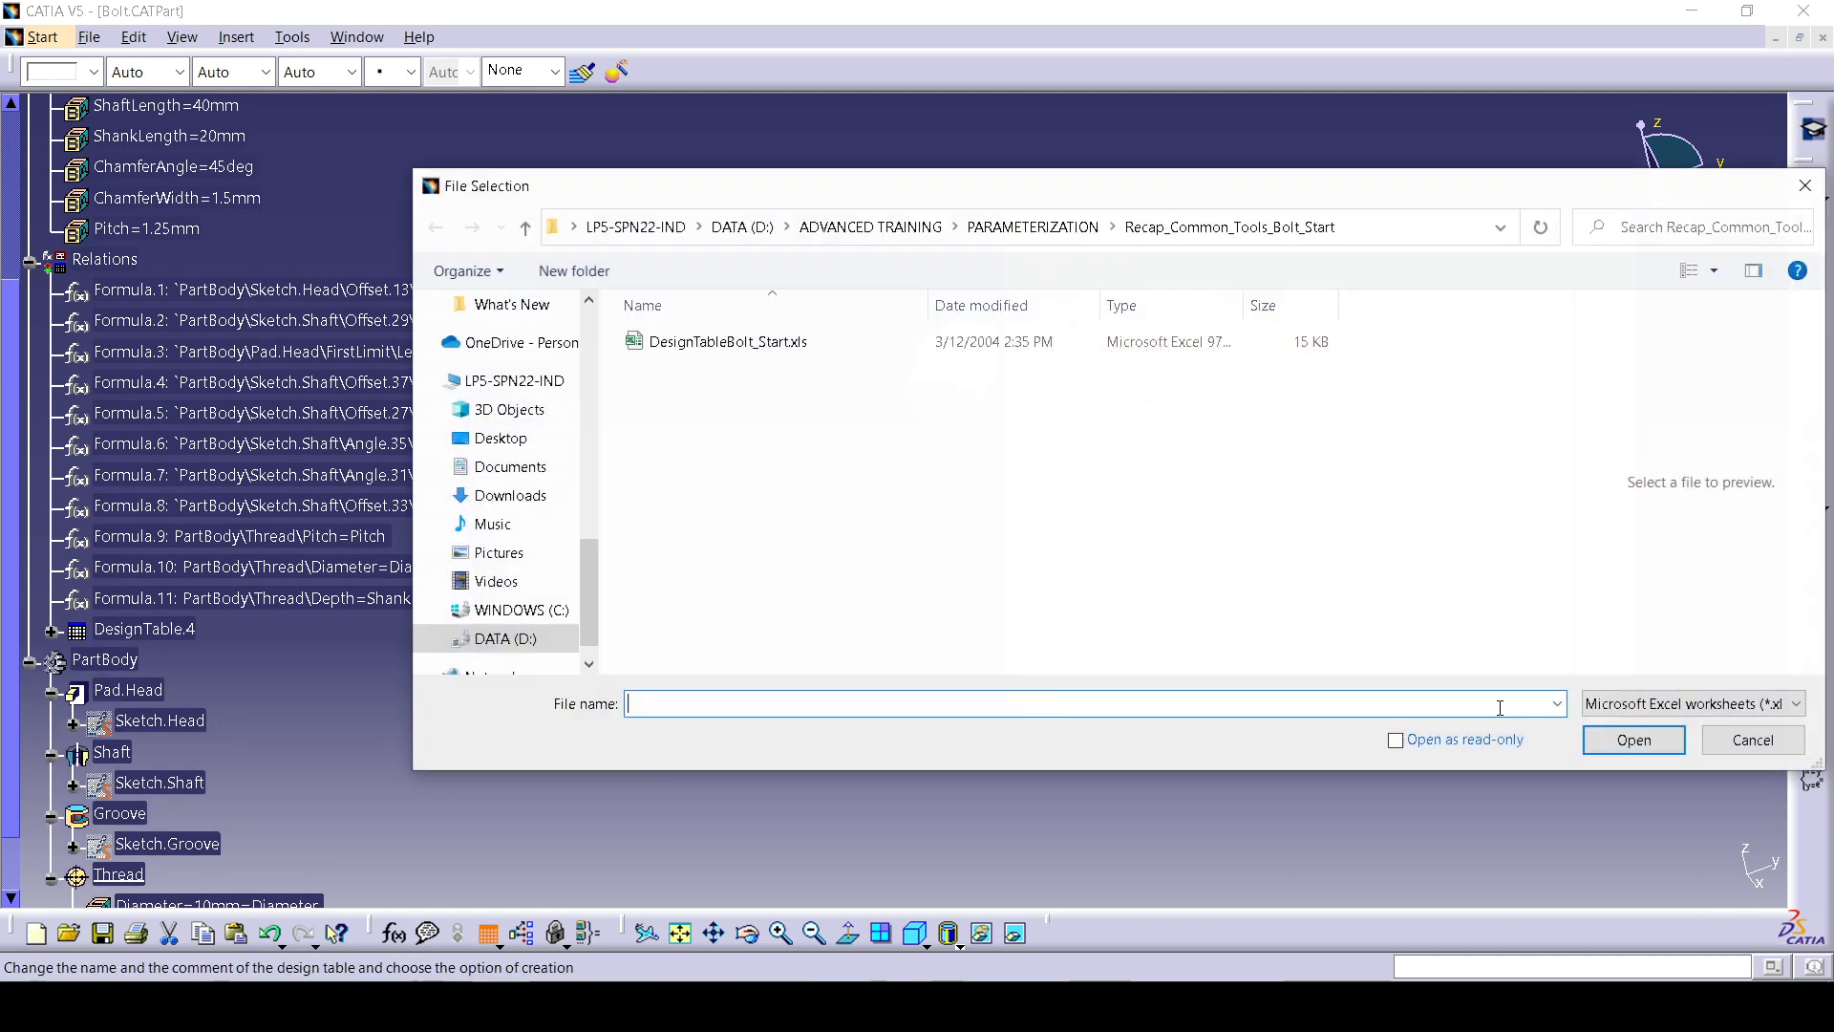
pyautogui.click(1742, 745)
pyautogui.click(1216, 666)
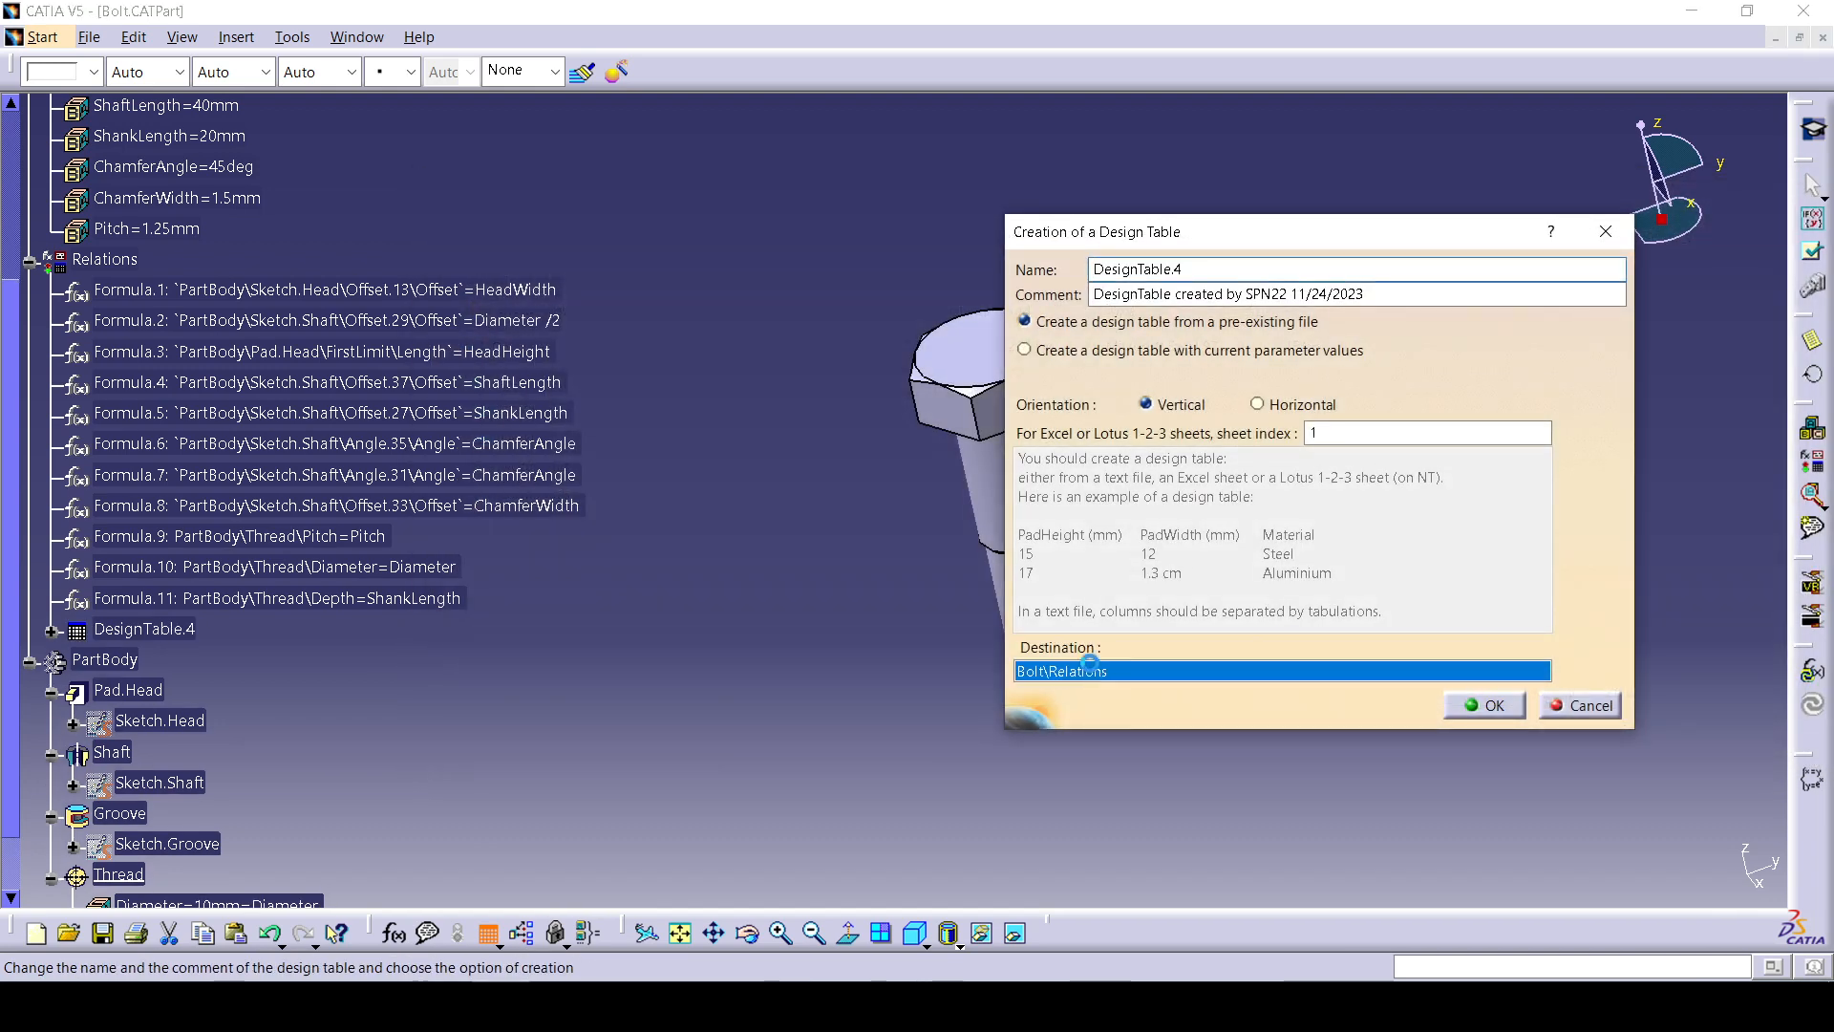
pyautogui.scroll(3, 239, 306)
pyautogui.click(138, 153)
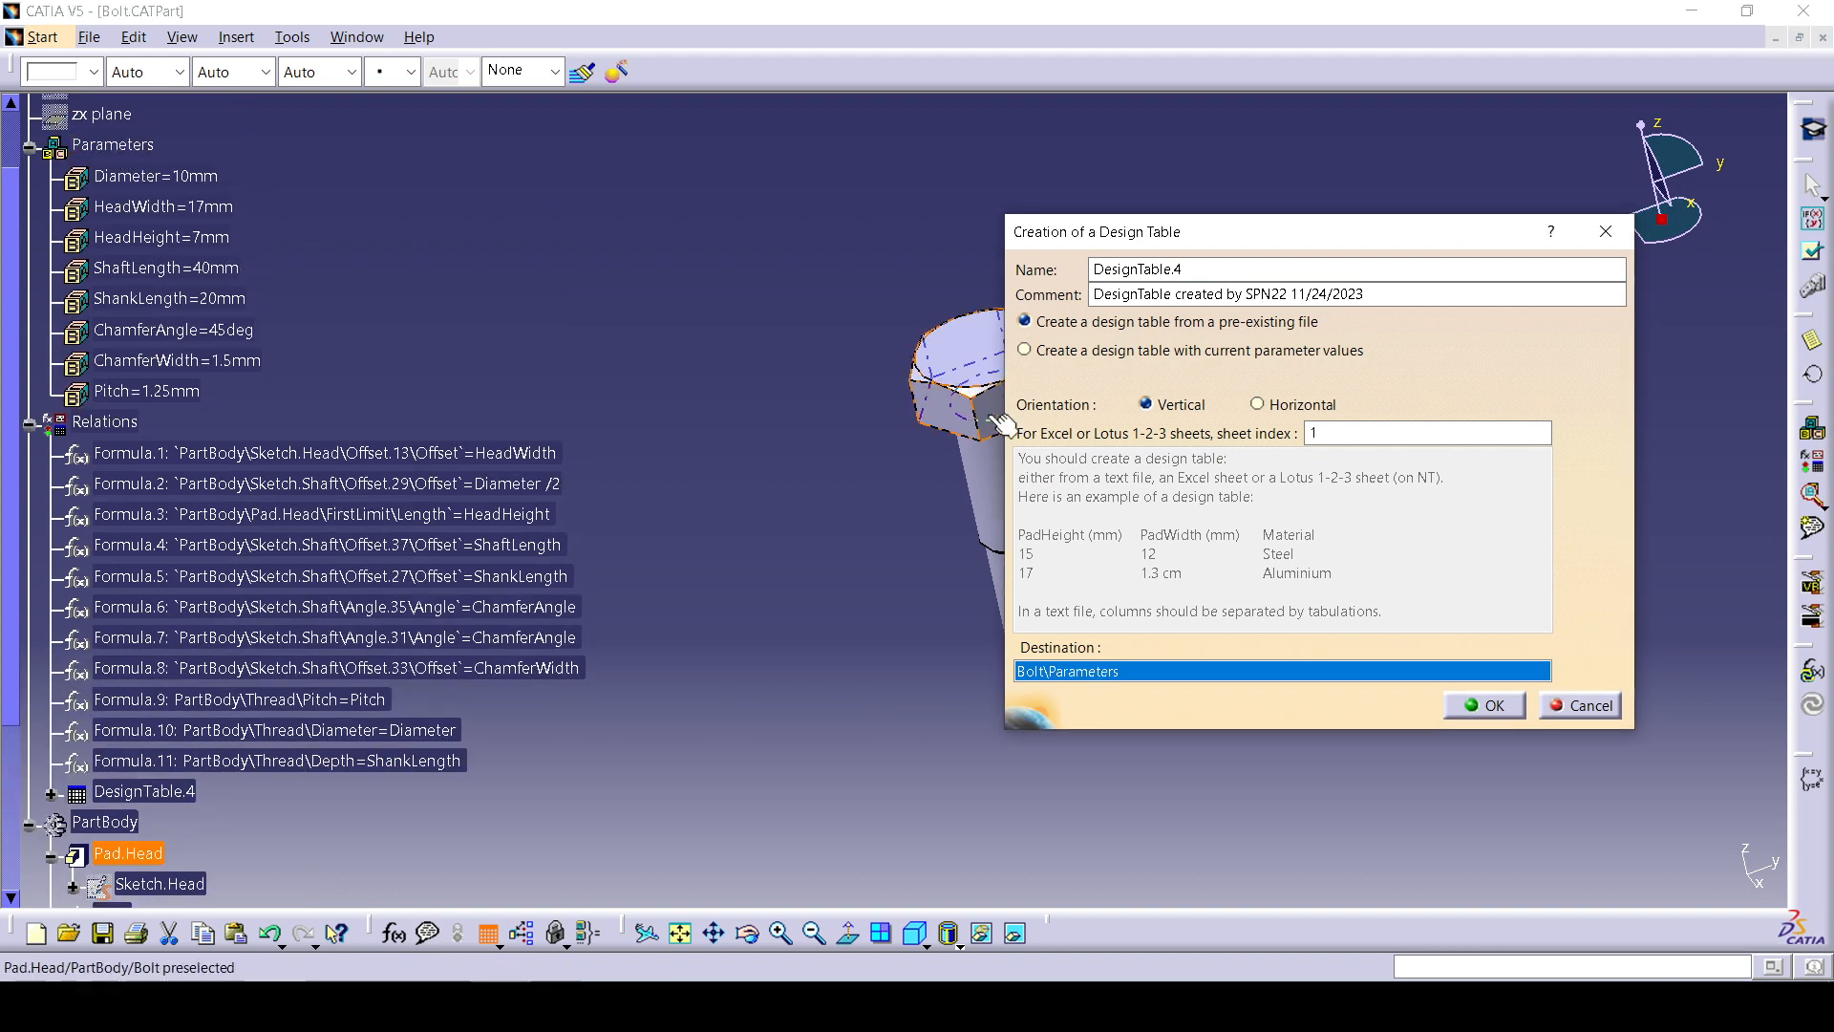
# Load the text file DesignTableBolt_Start.txt as the table source and accept automatic association of same-named columns and parameters.
pyautogui.click(1484, 706)
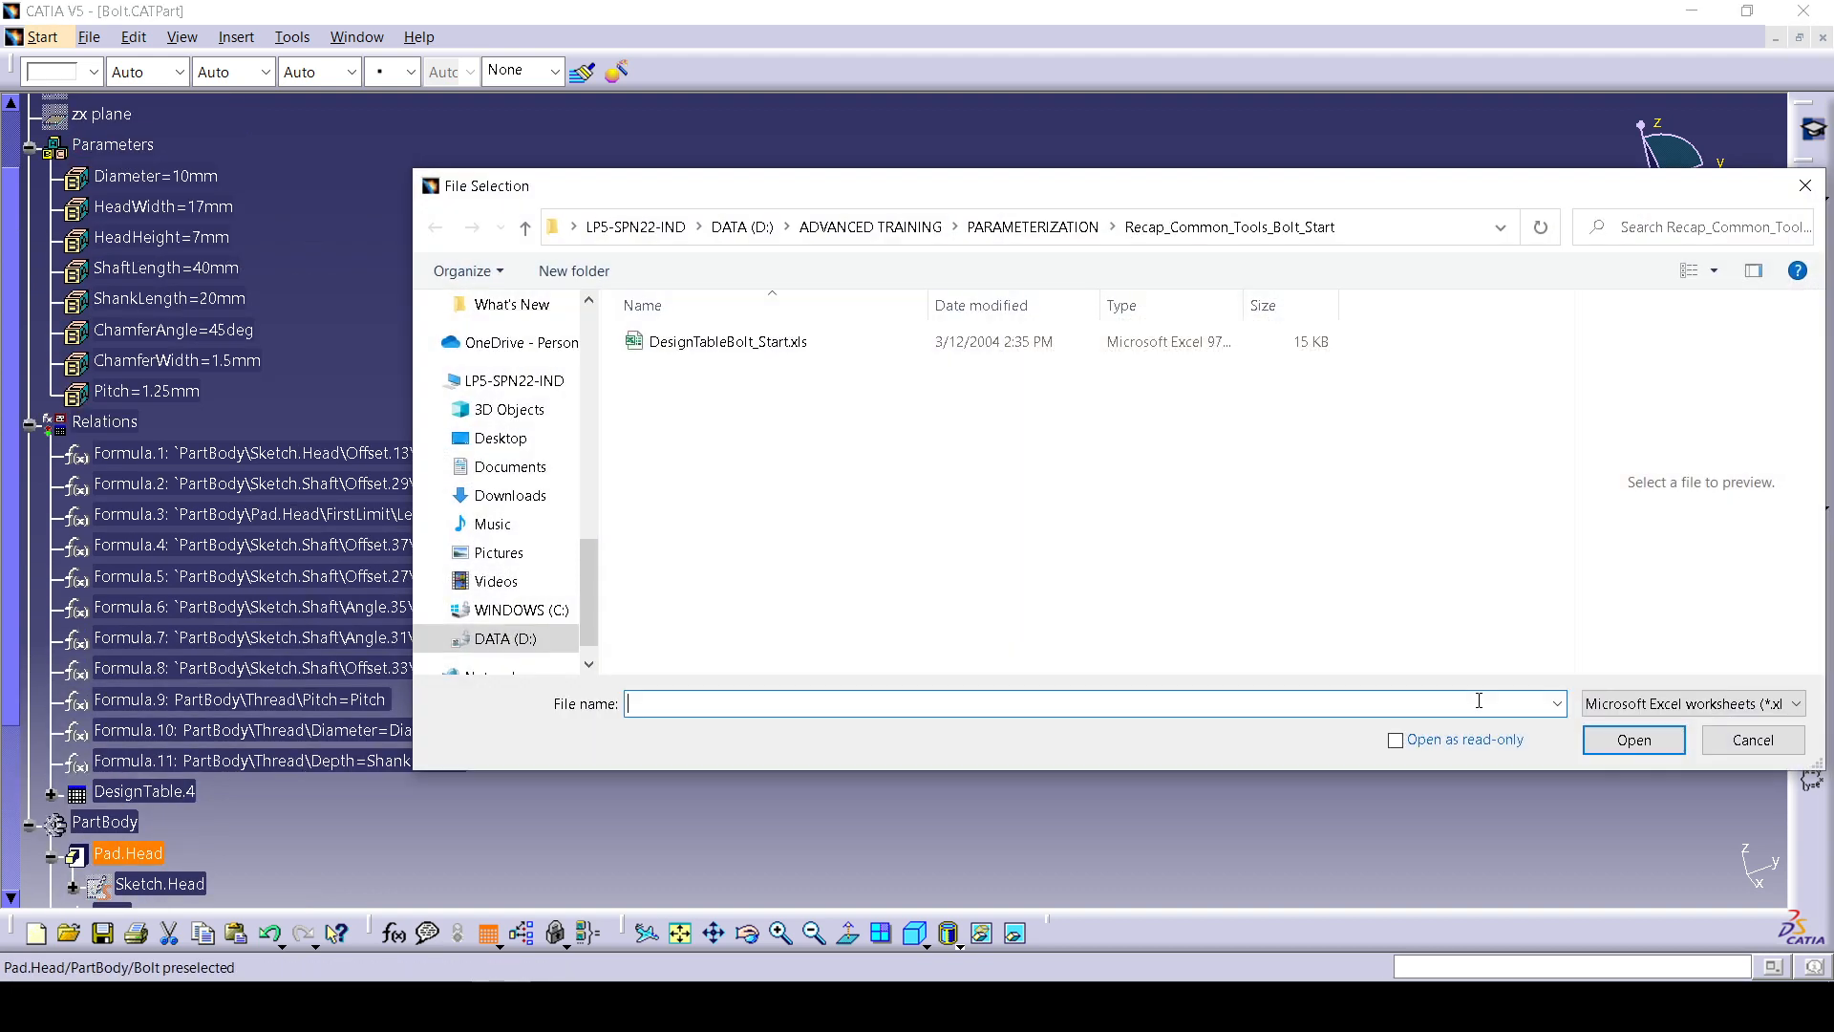
pyautogui.click(1691, 703)
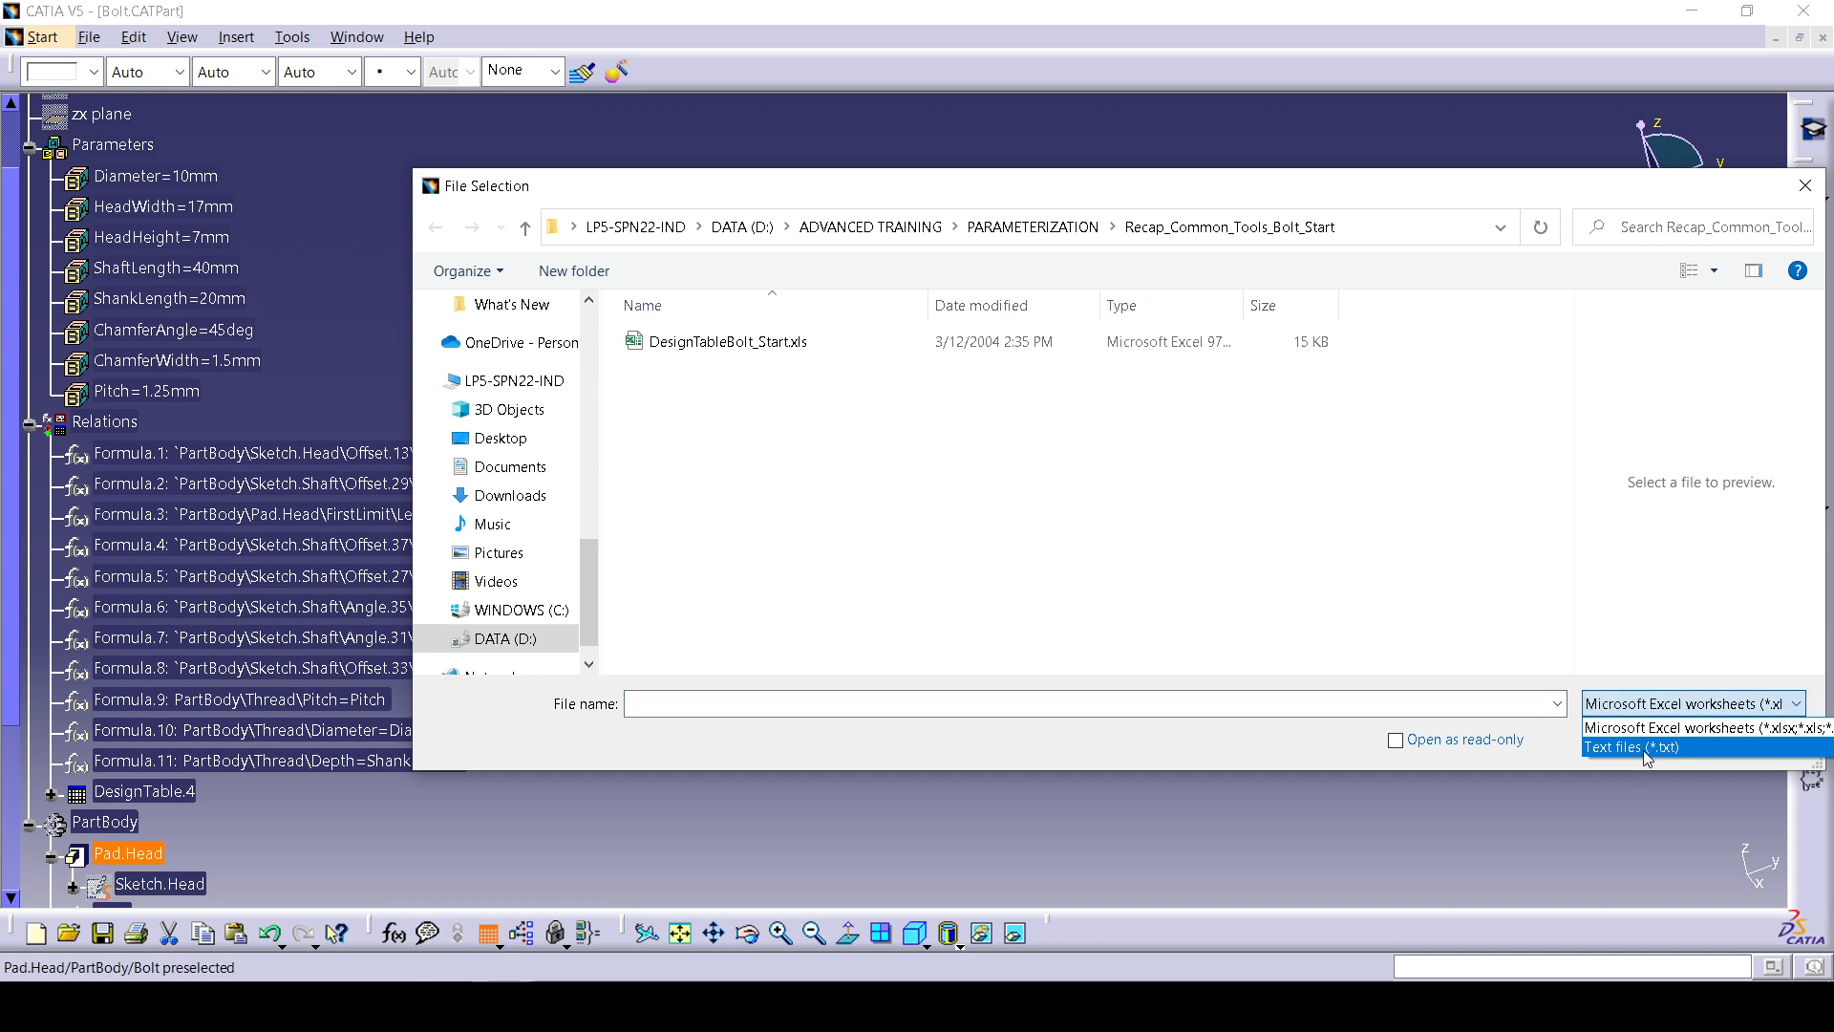
pyautogui.click(1639, 748)
pyautogui.click(755, 342)
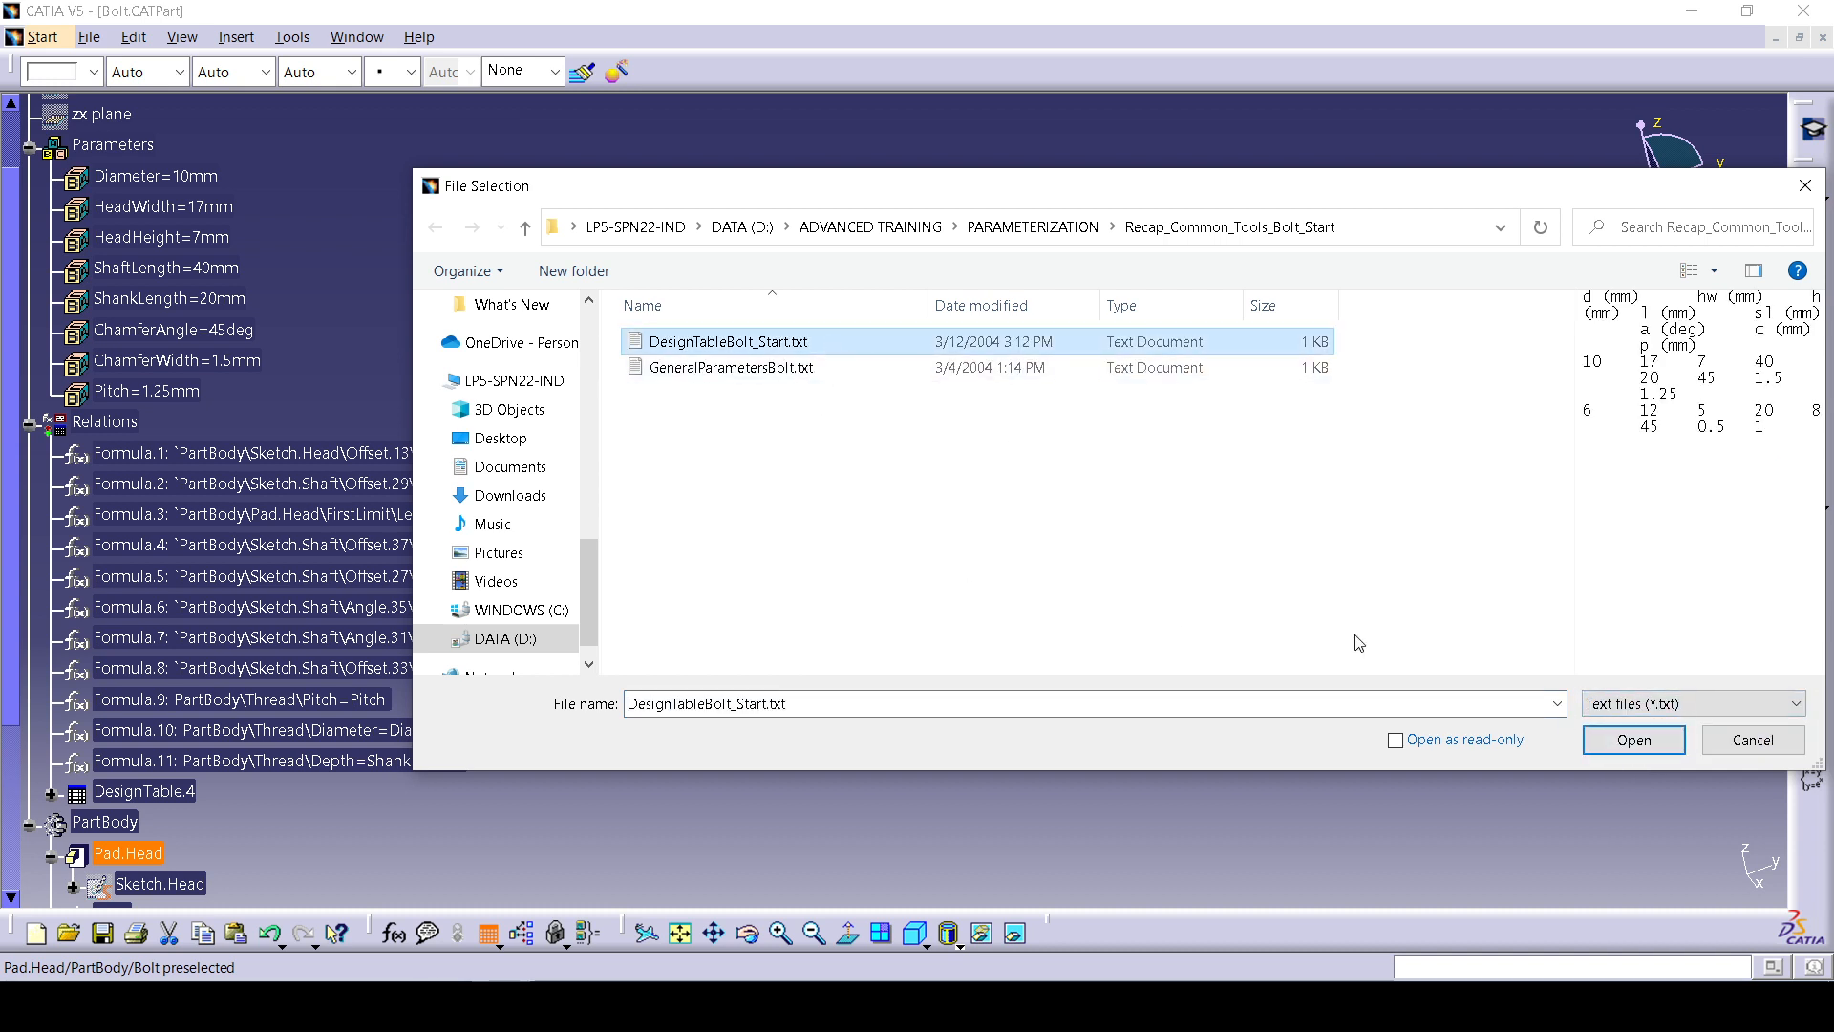
pyautogui.click(1634, 740)
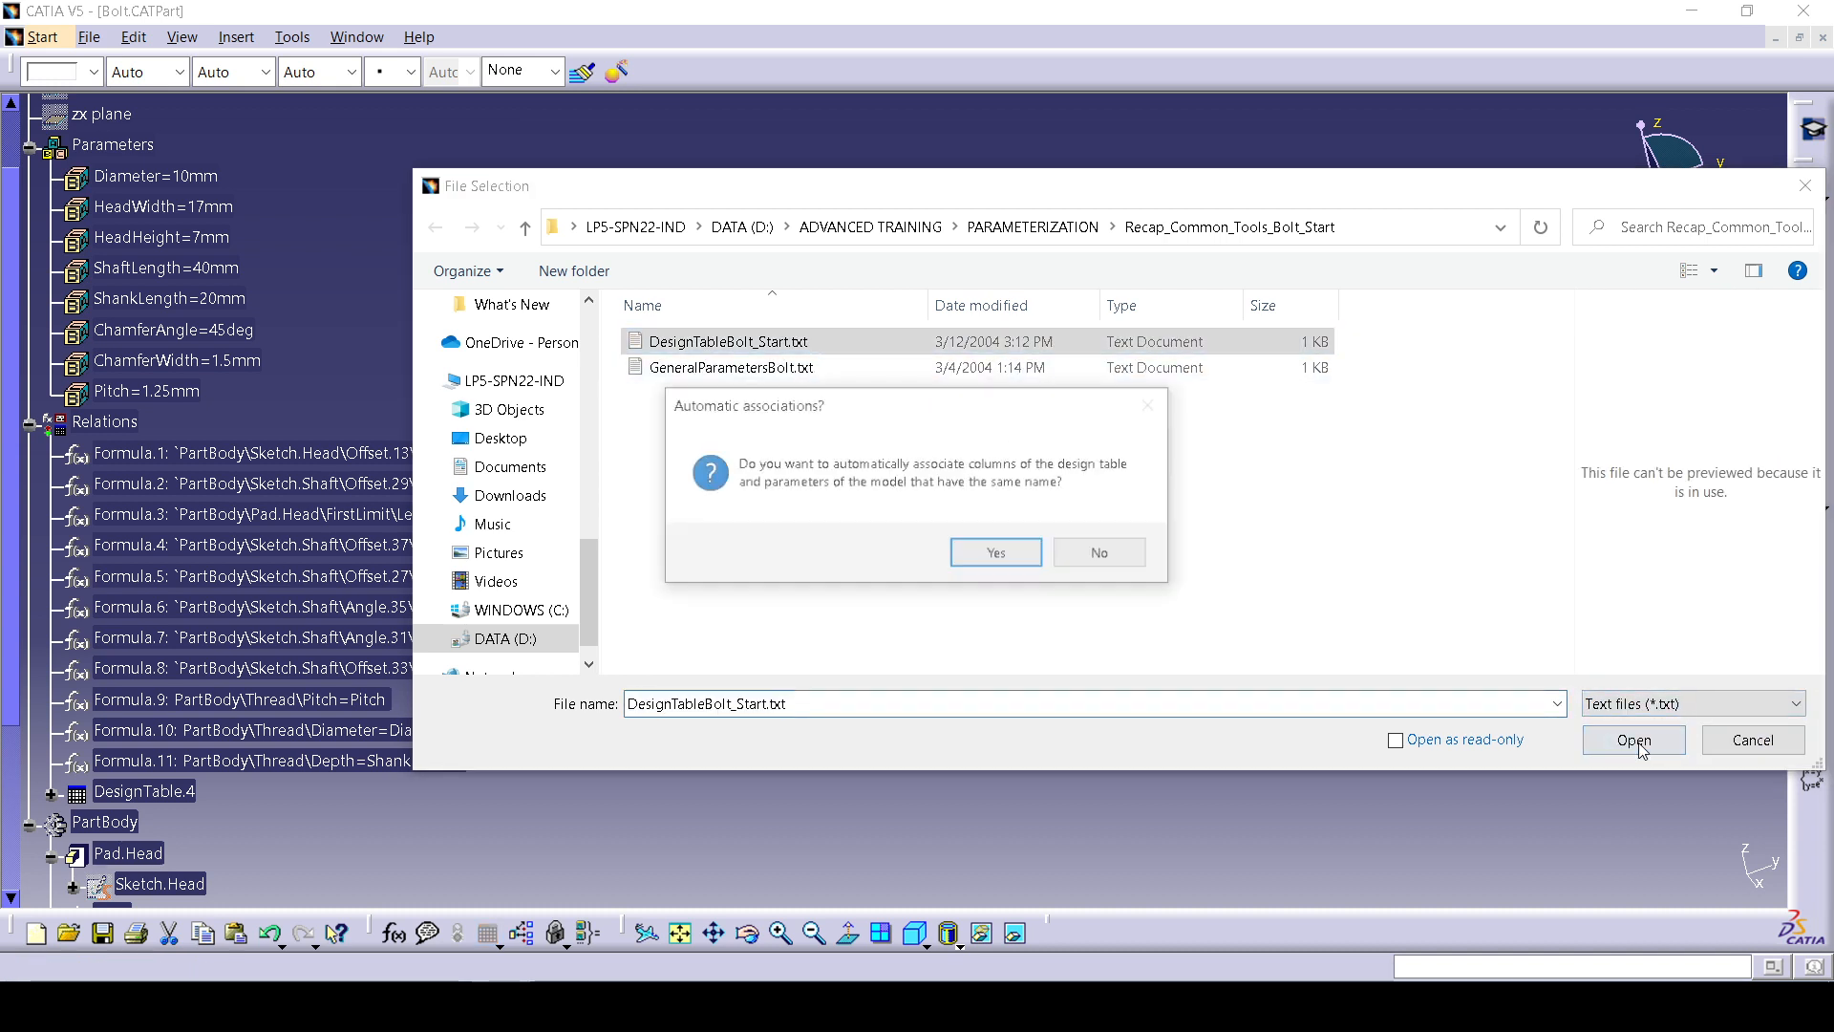
pyautogui.click(991, 546)
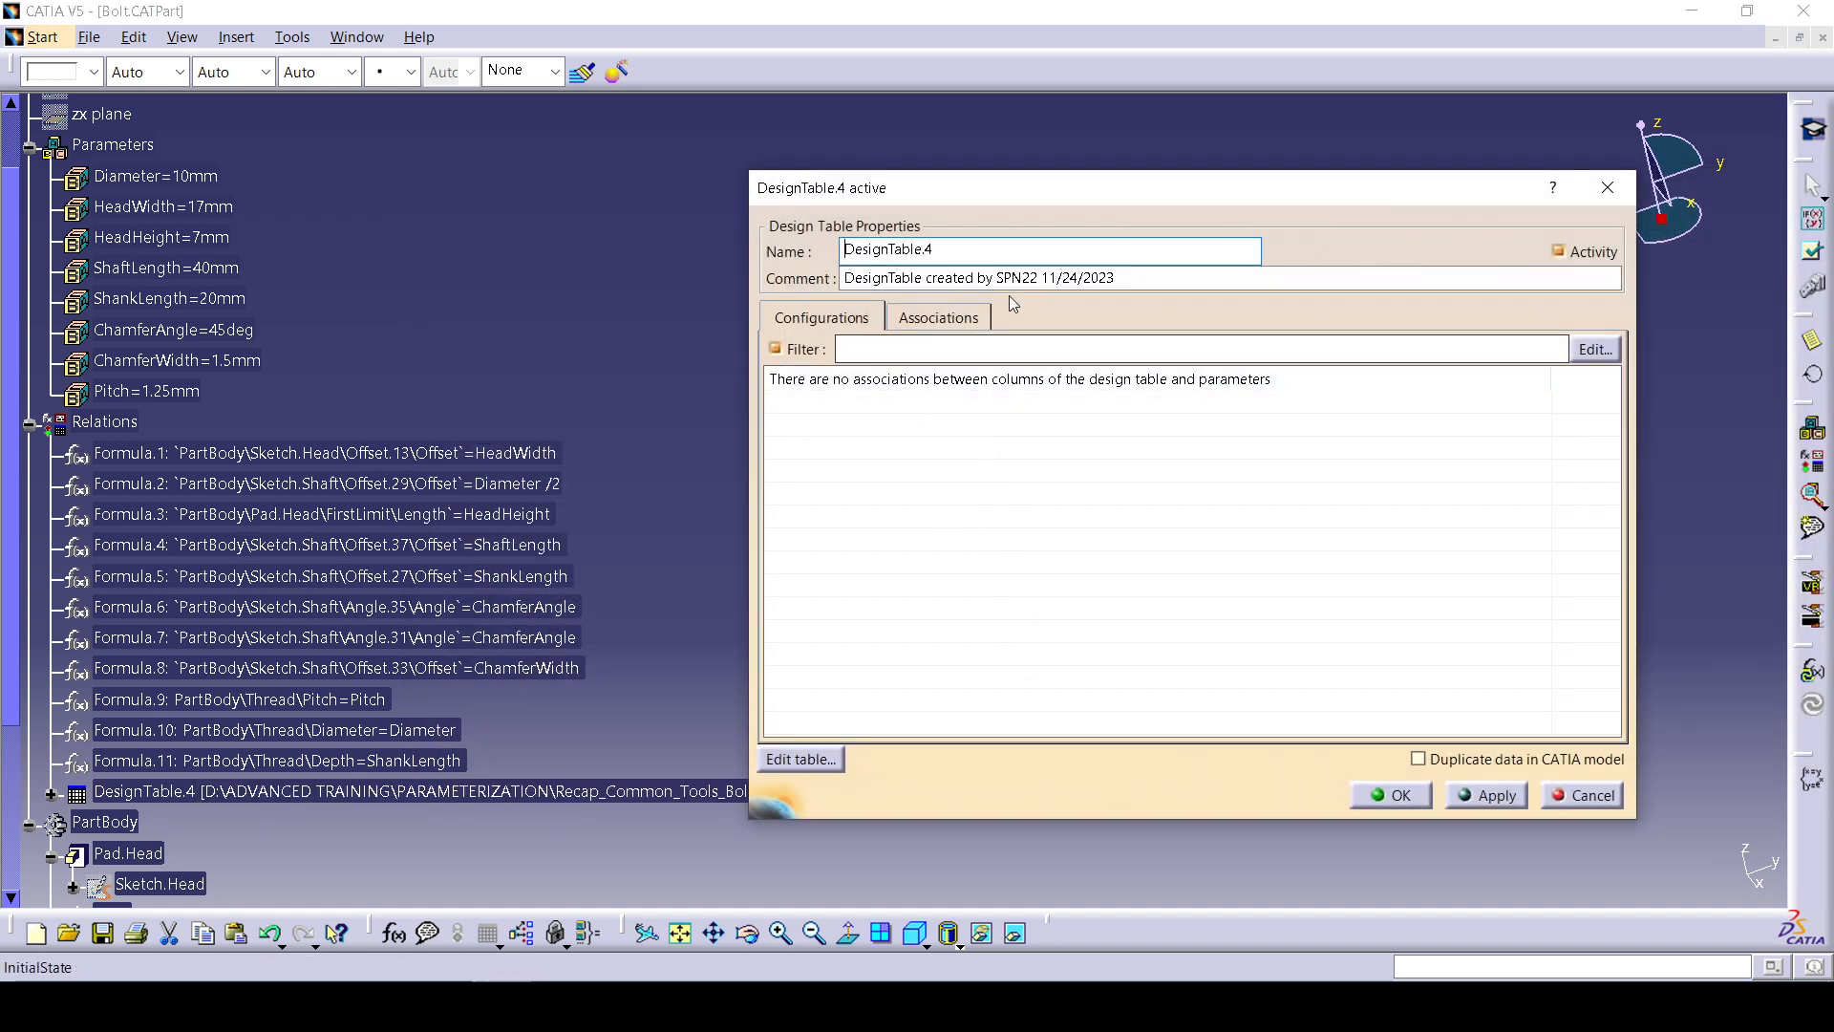
# In the table's associations, try the User parameters filter and set the filter type to Renamed parameters.
pyautogui.click(958, 325)
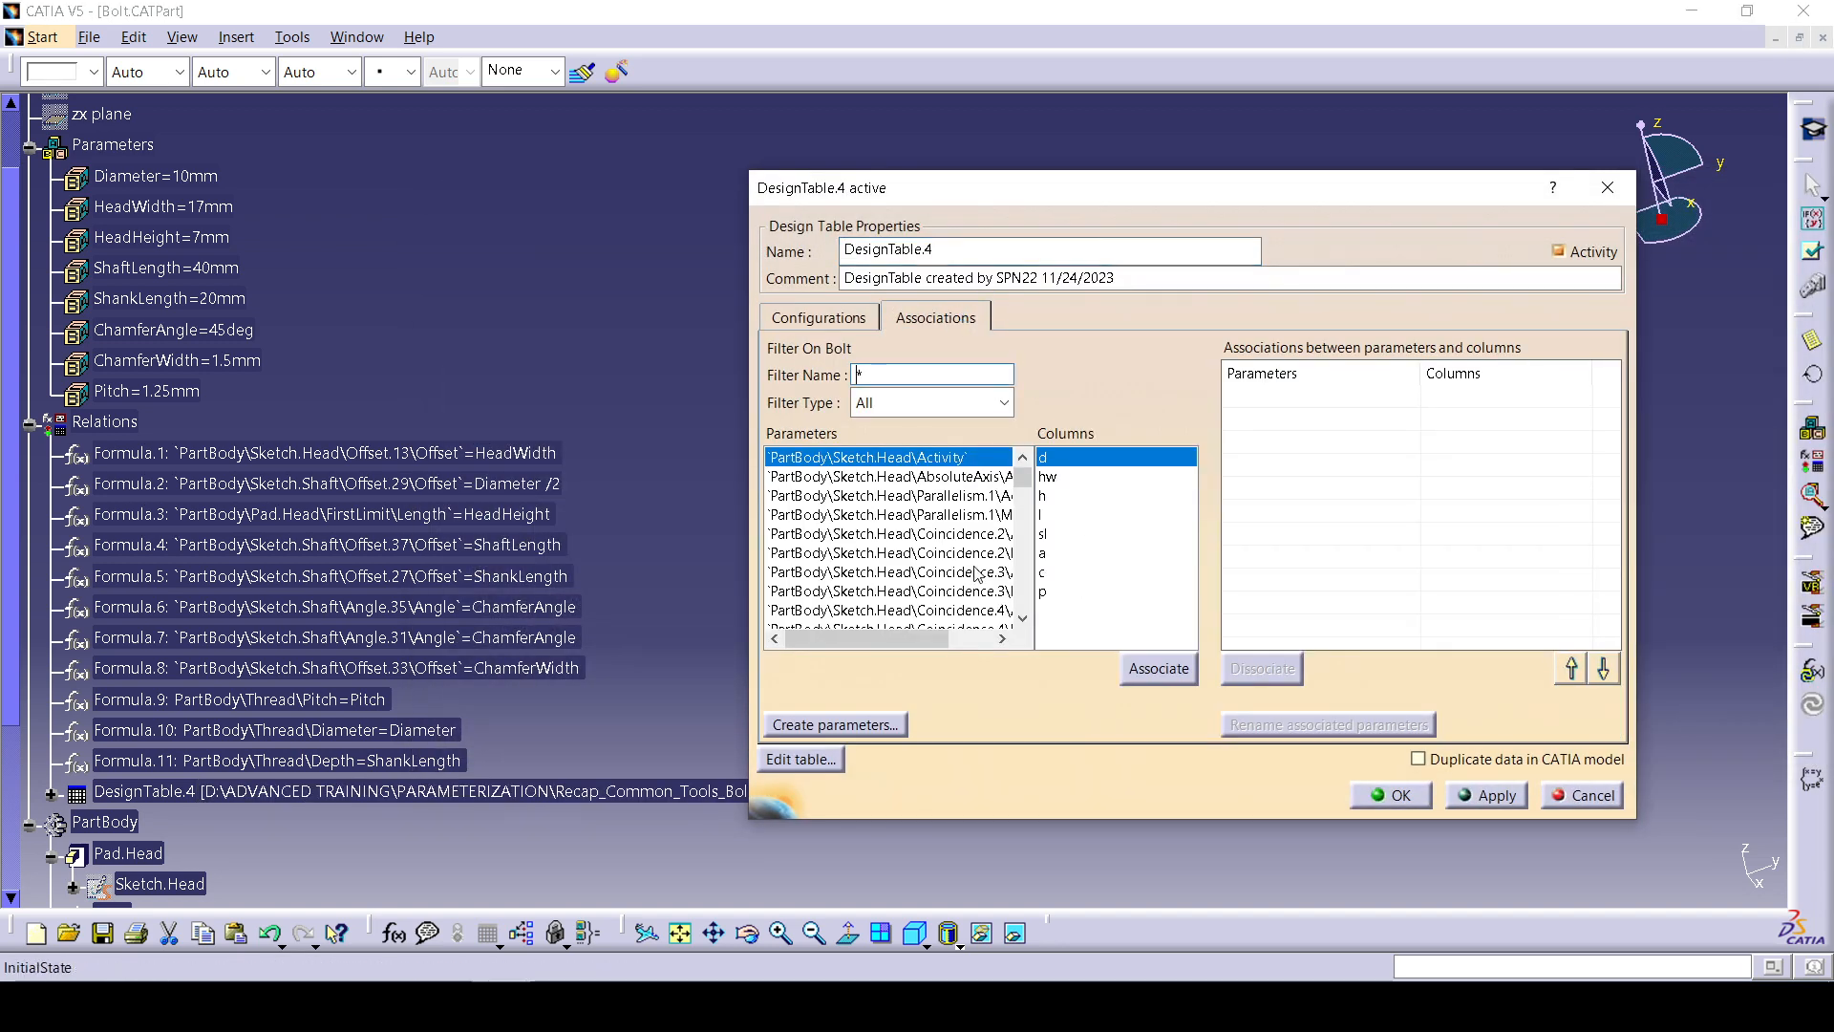
pyautogui.scroll(-10, 888, 519)
pyautogui.scroll(-5, 888, 519)
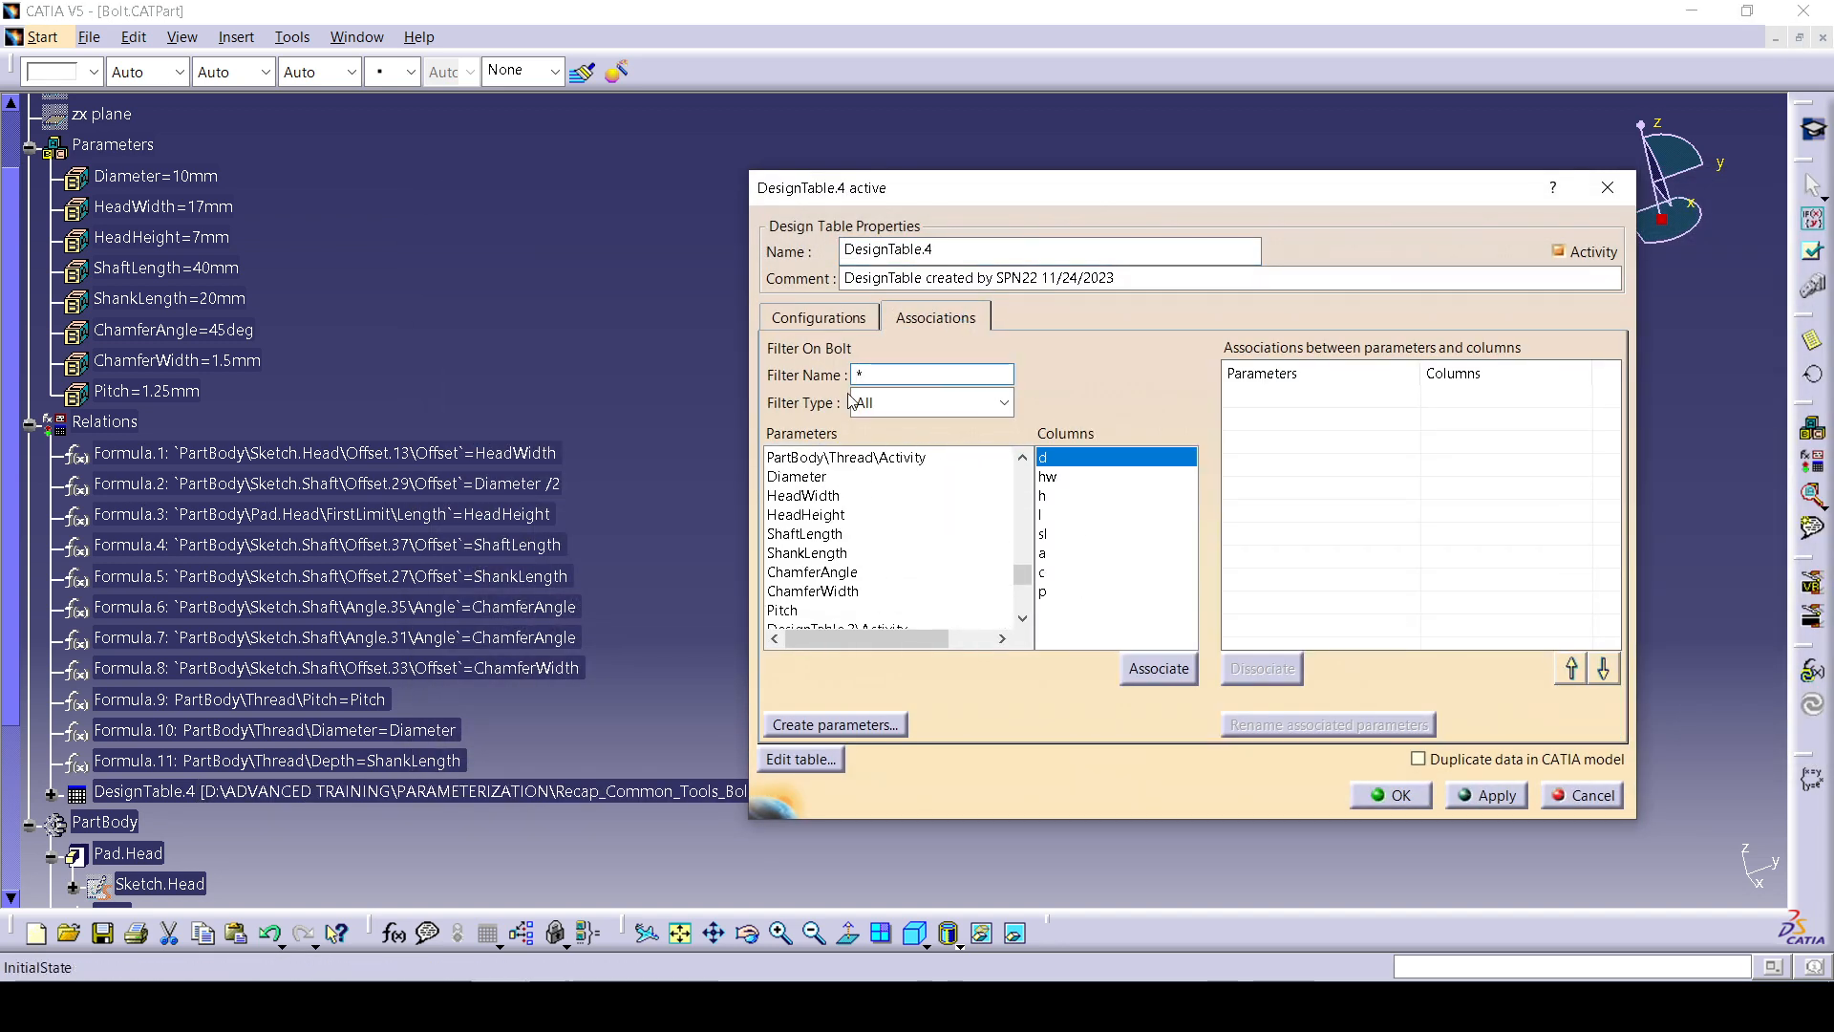
pyautogui.click(1003, 402)
pyautogui.click(923, 456)
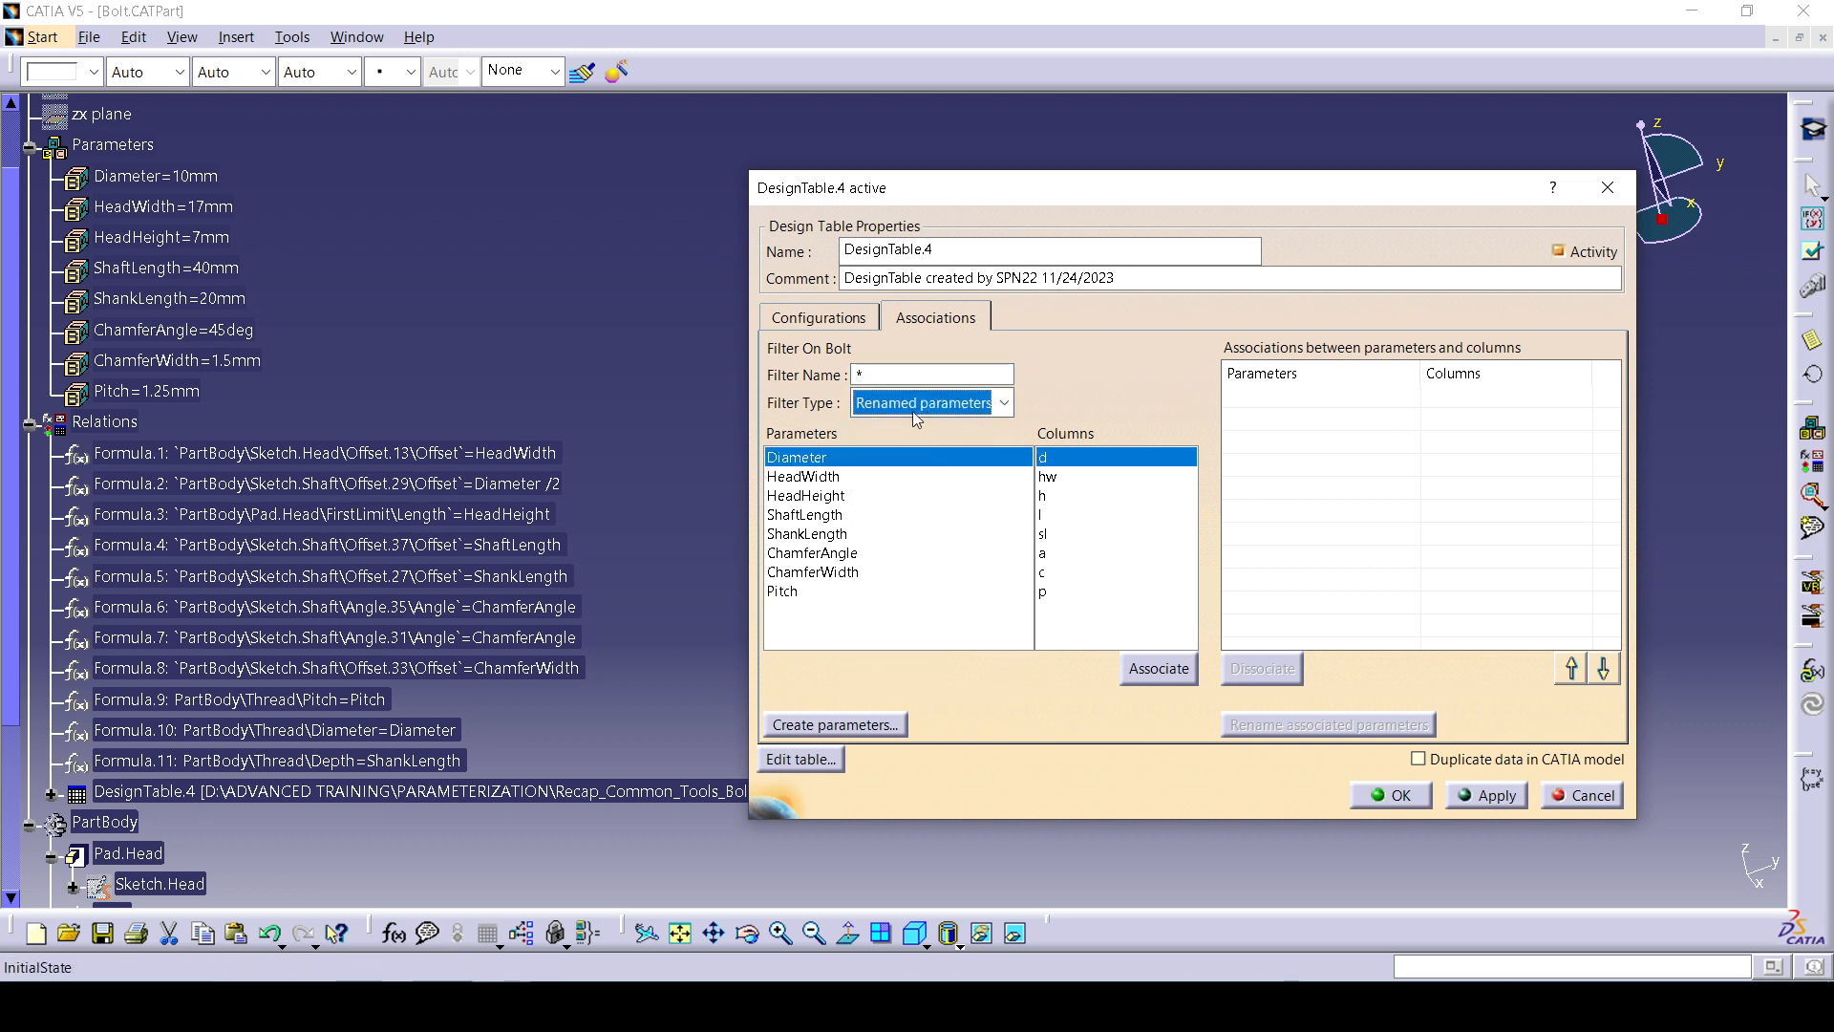
pyautogui.click(922, 402)
pyautogui.click(925, 531)
pyautogui.click(1003, 402)
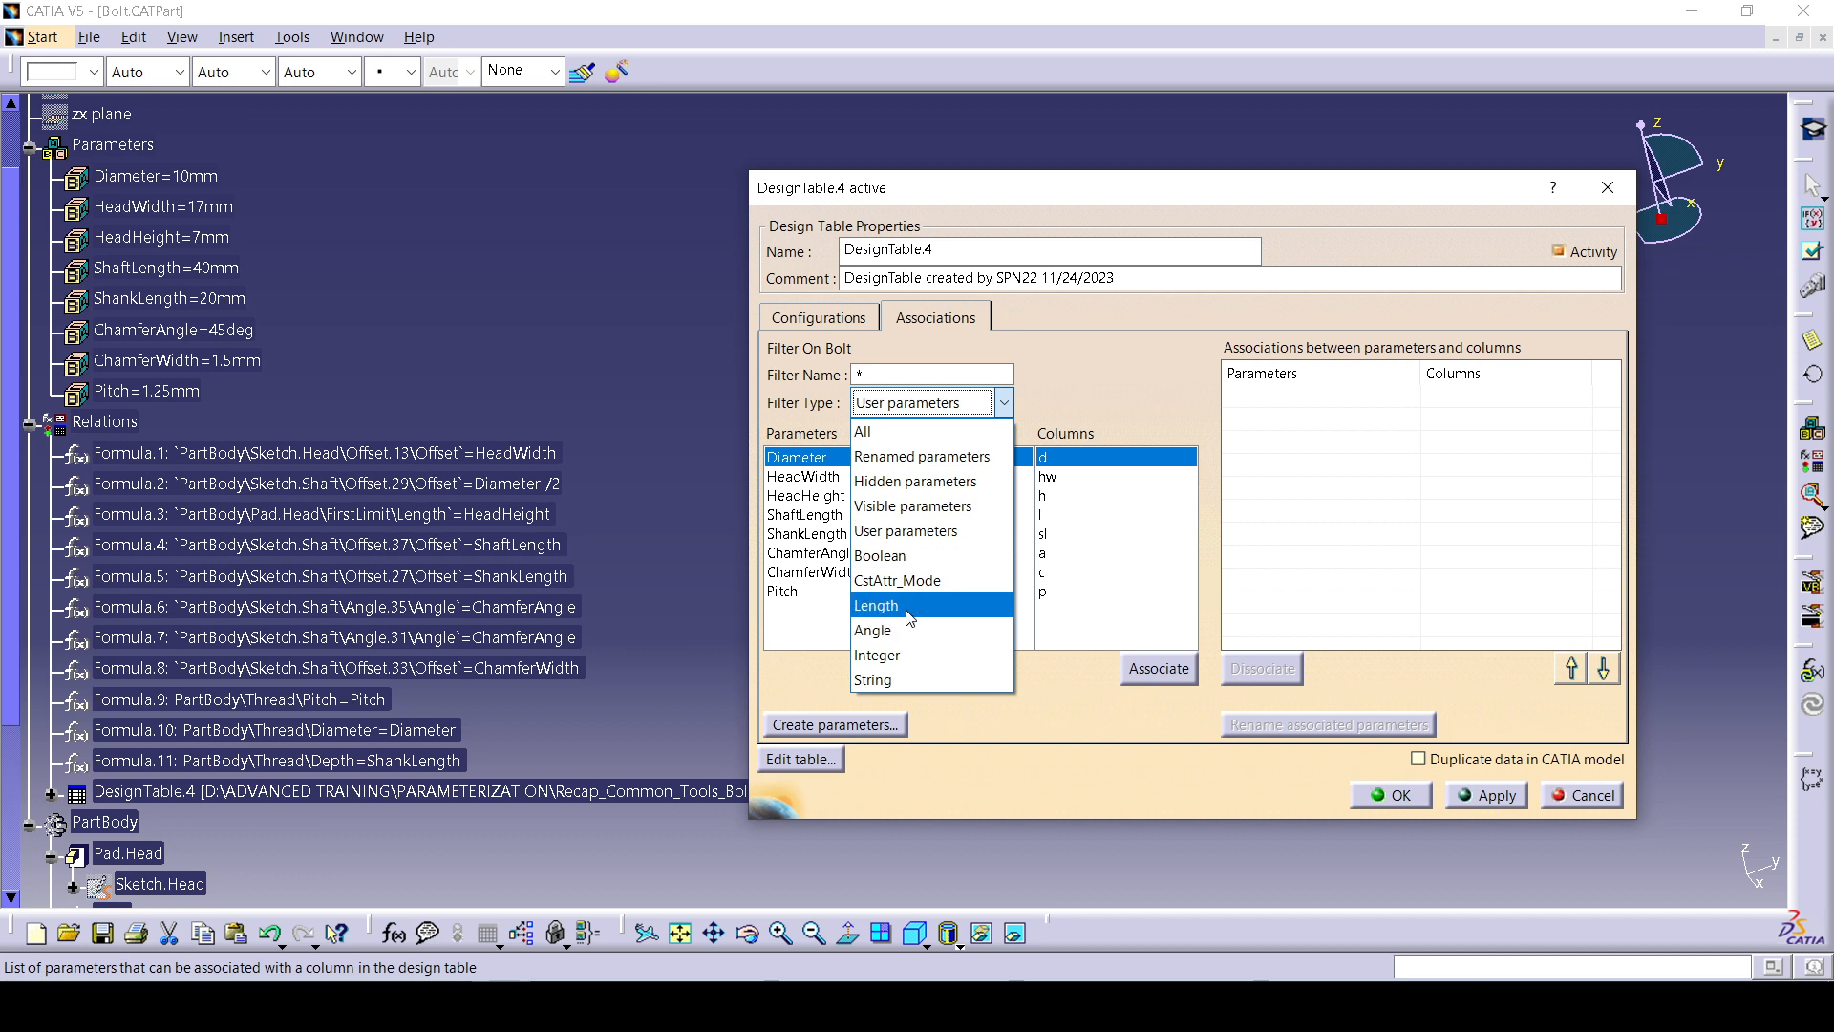
pyautogui.click(922, 531)
pyautogui.click(915, 406)
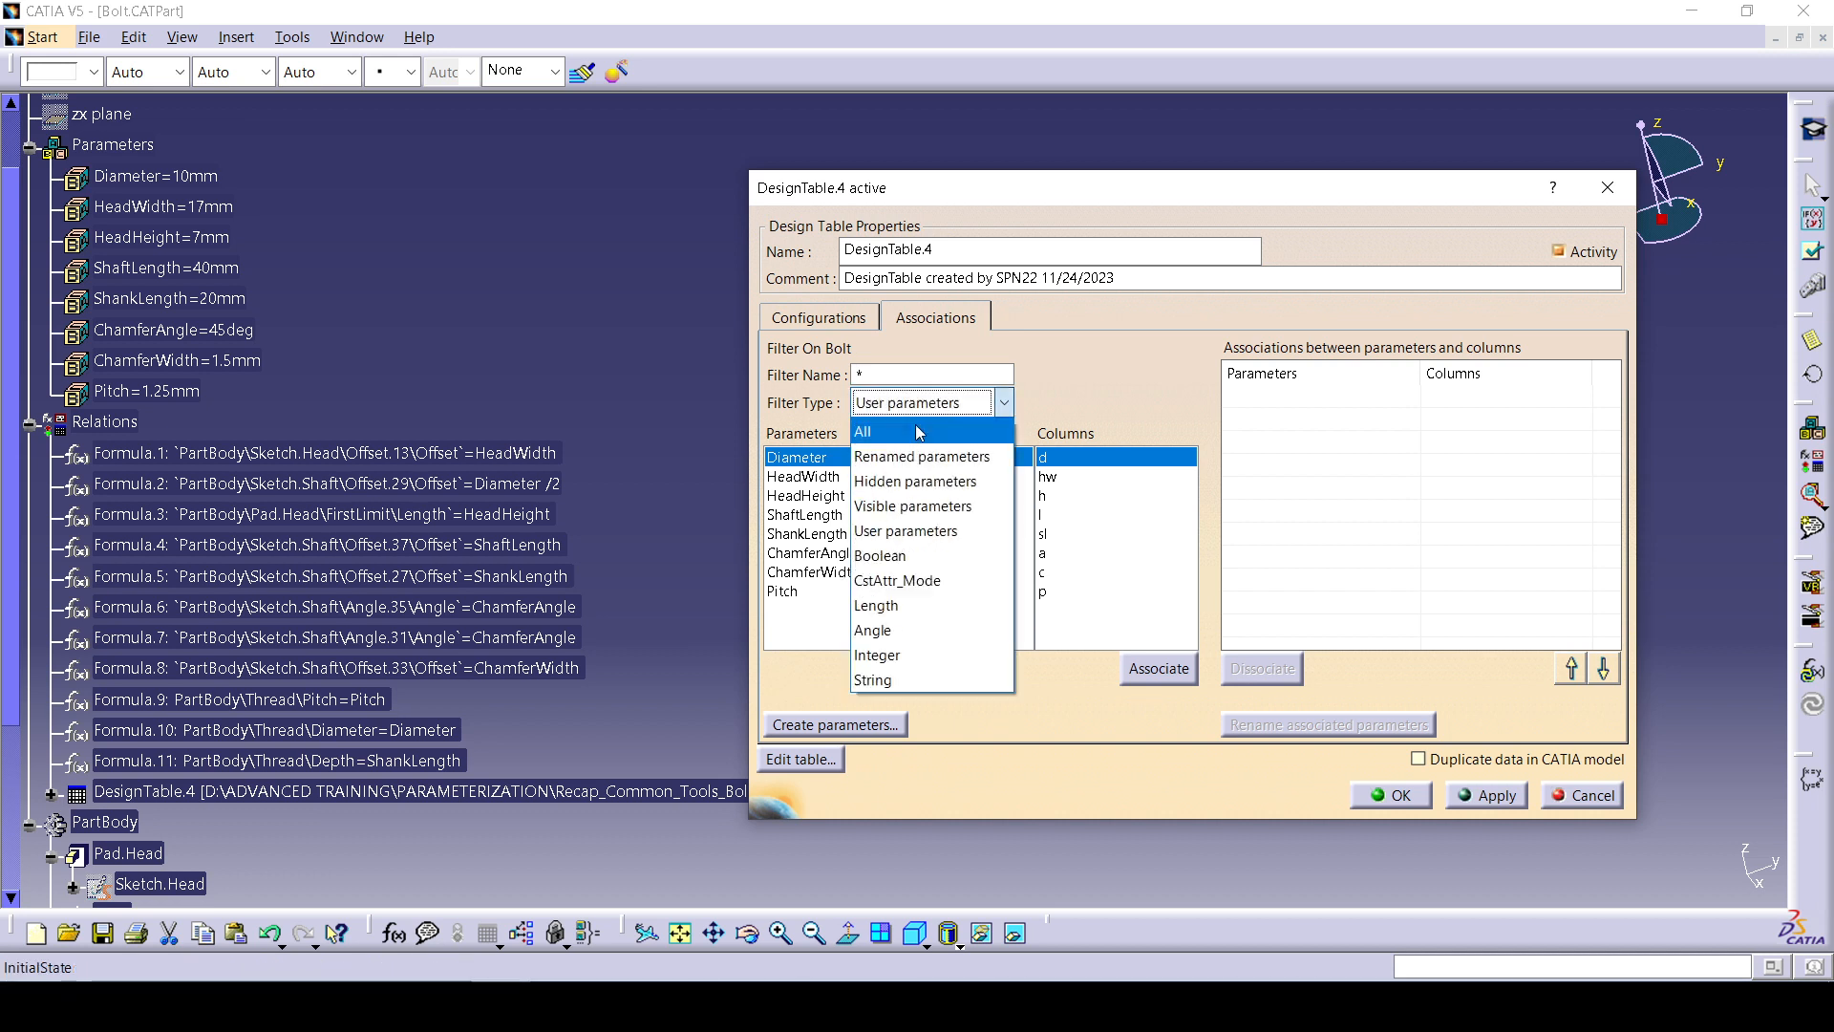
pyautogui.click(923, 457)
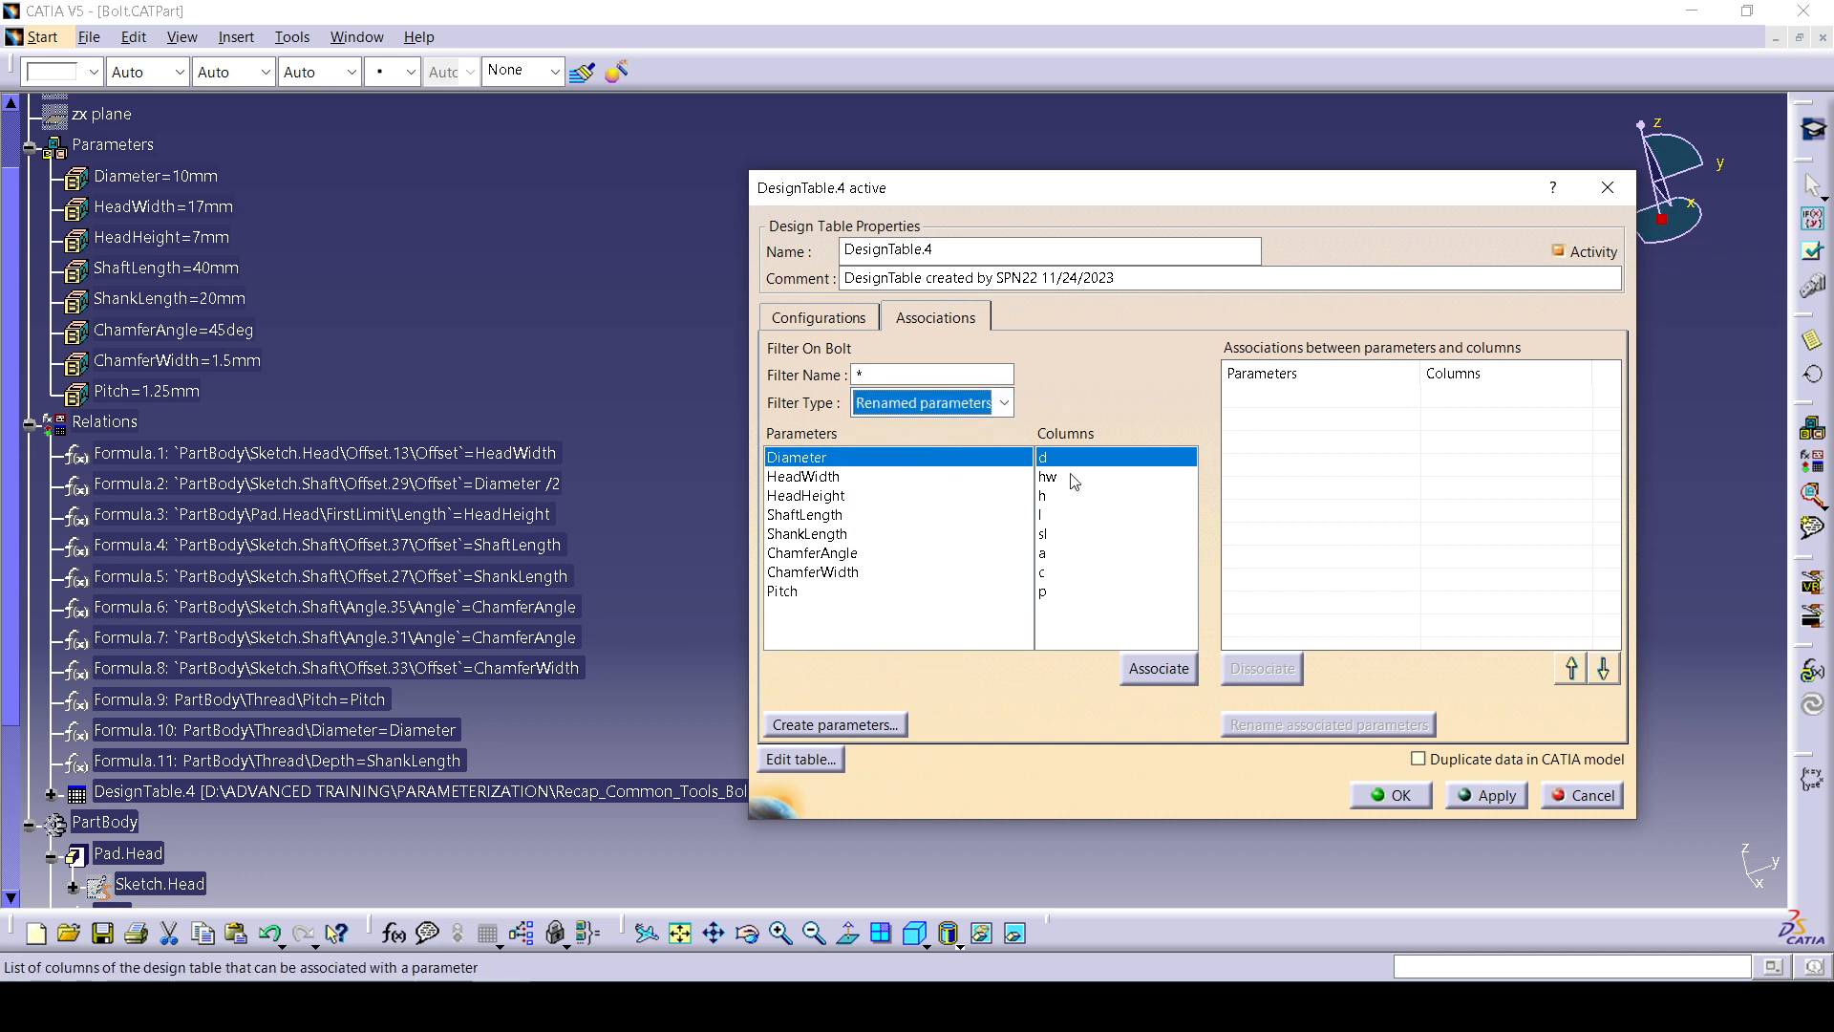
# Associate Diameter, HeadWidth, HeadHeight, ShaftLength, ShankLength, ChamferAngle, ChamferWidth and Pitch with columns d, hw, h, l, sl, a, c and p, and confirm the table.
pyautogui.click(1159, 667)
pyautogui.click(1158, 671)
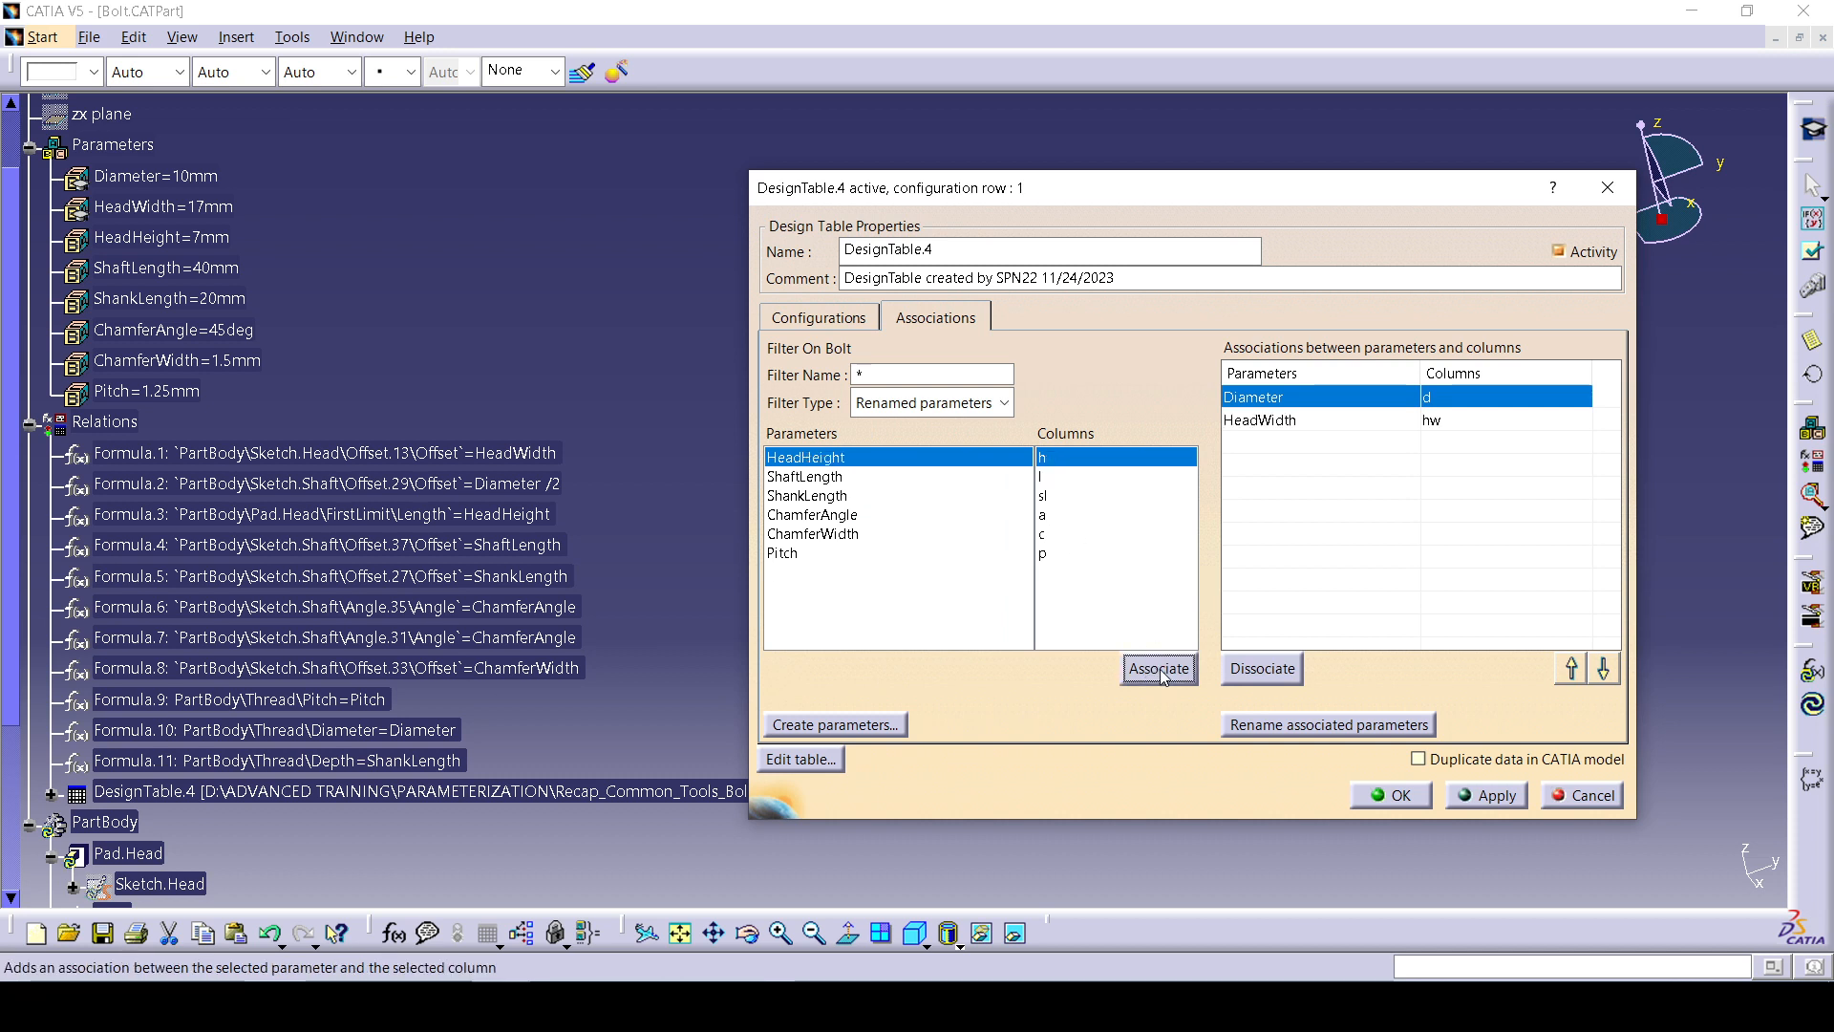
pyautogui.click(1161, 670)
pyautogui.click(1159, 669)
pyautogui.click(1159, 669)
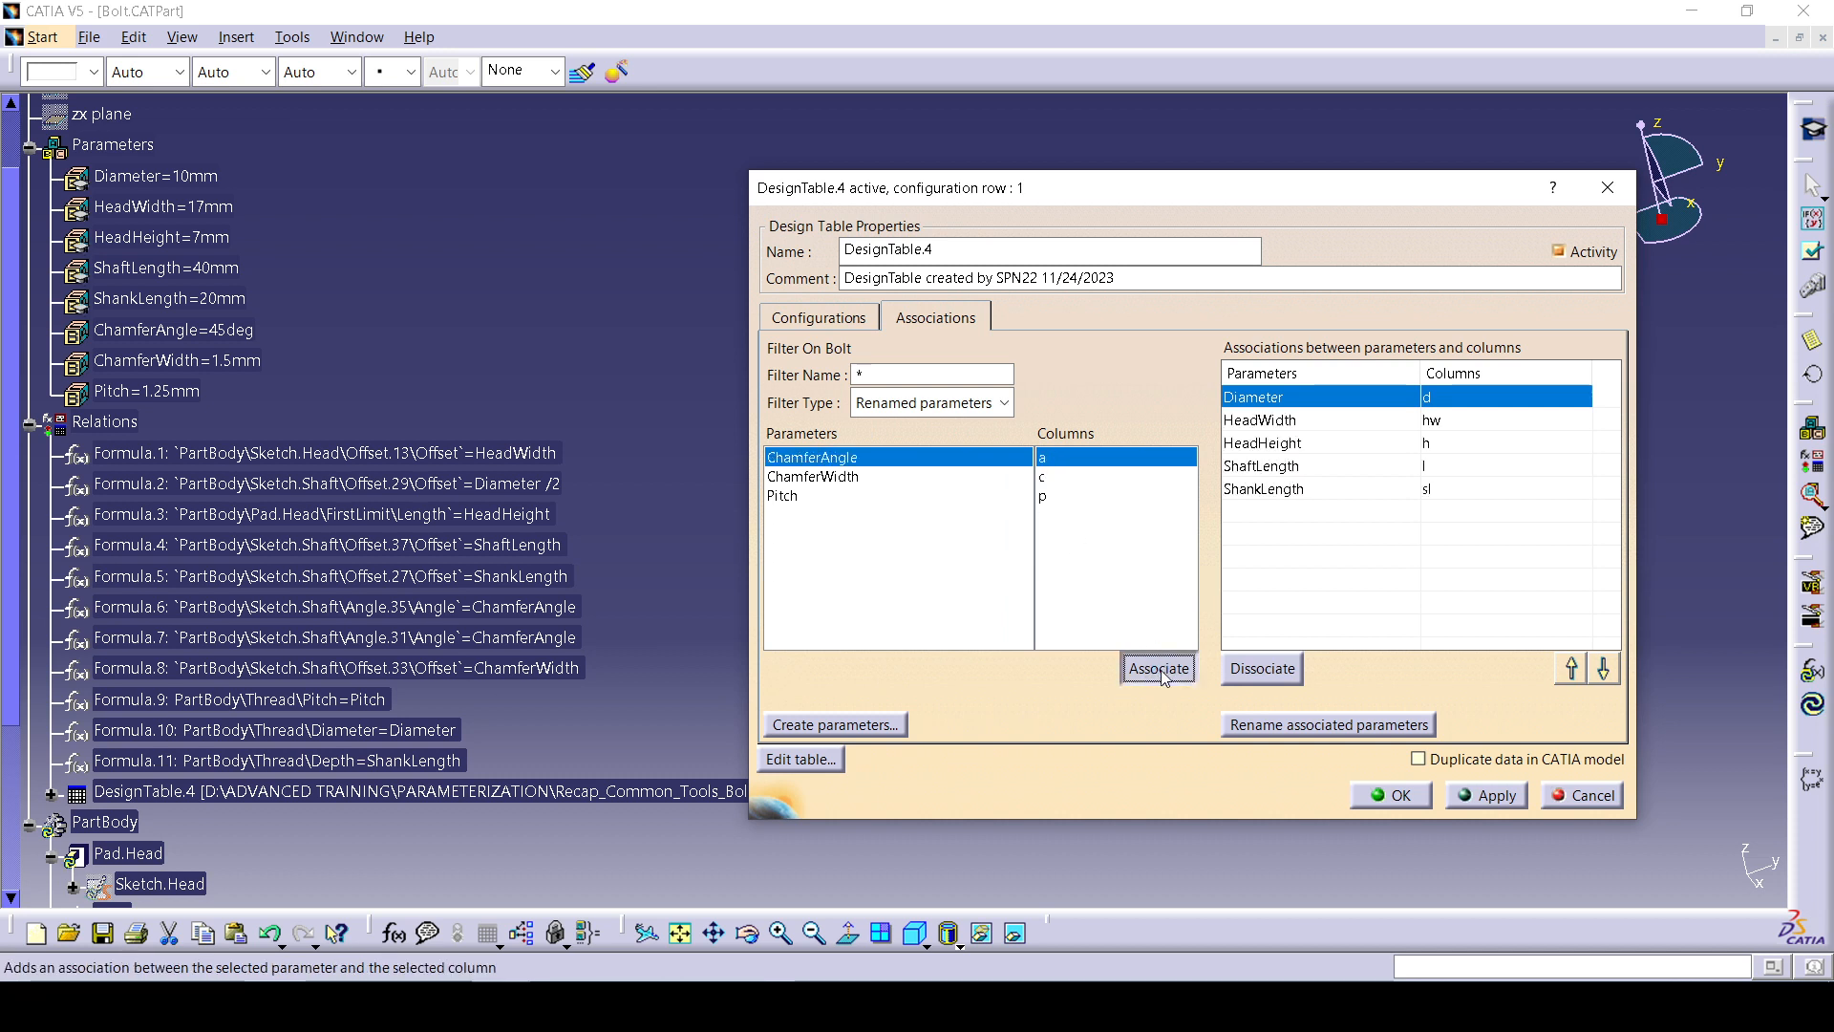
pyautogui.click(1159, 669)
pyautogui.click(1159, 669)
pyautogui.click(1159, 669)
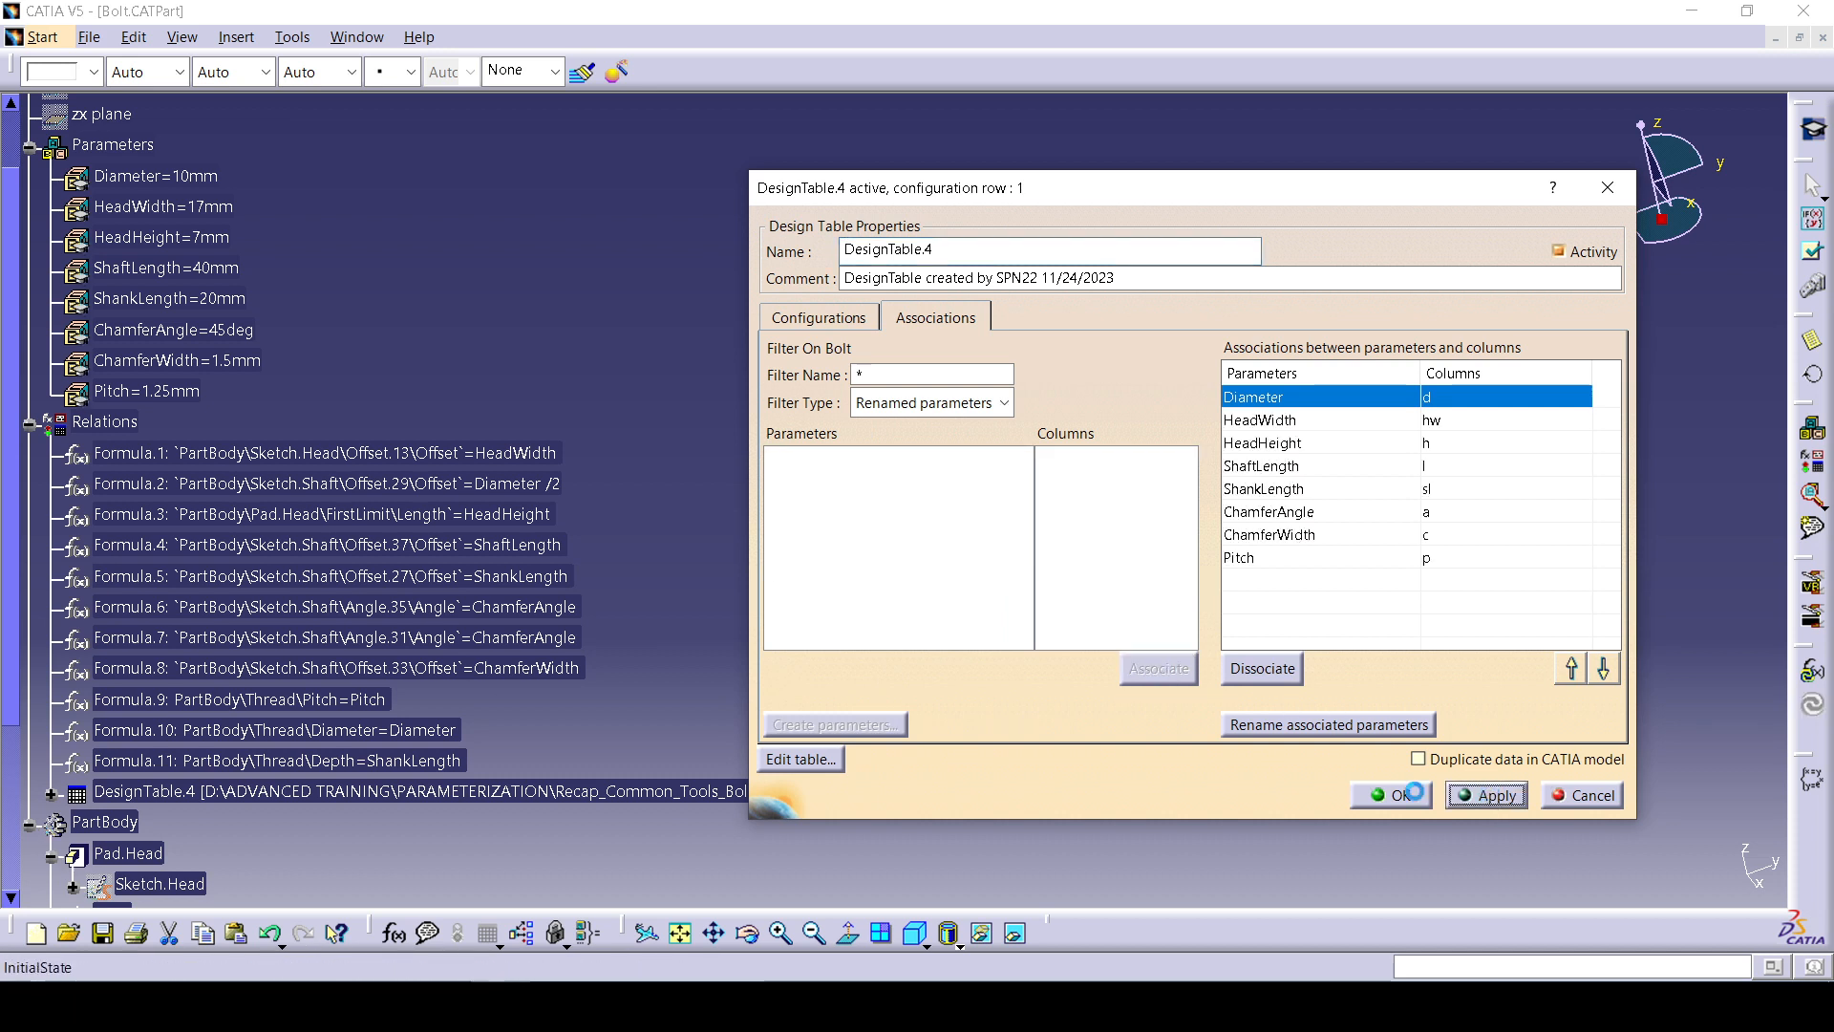
pyautogui.click(1391, 795)
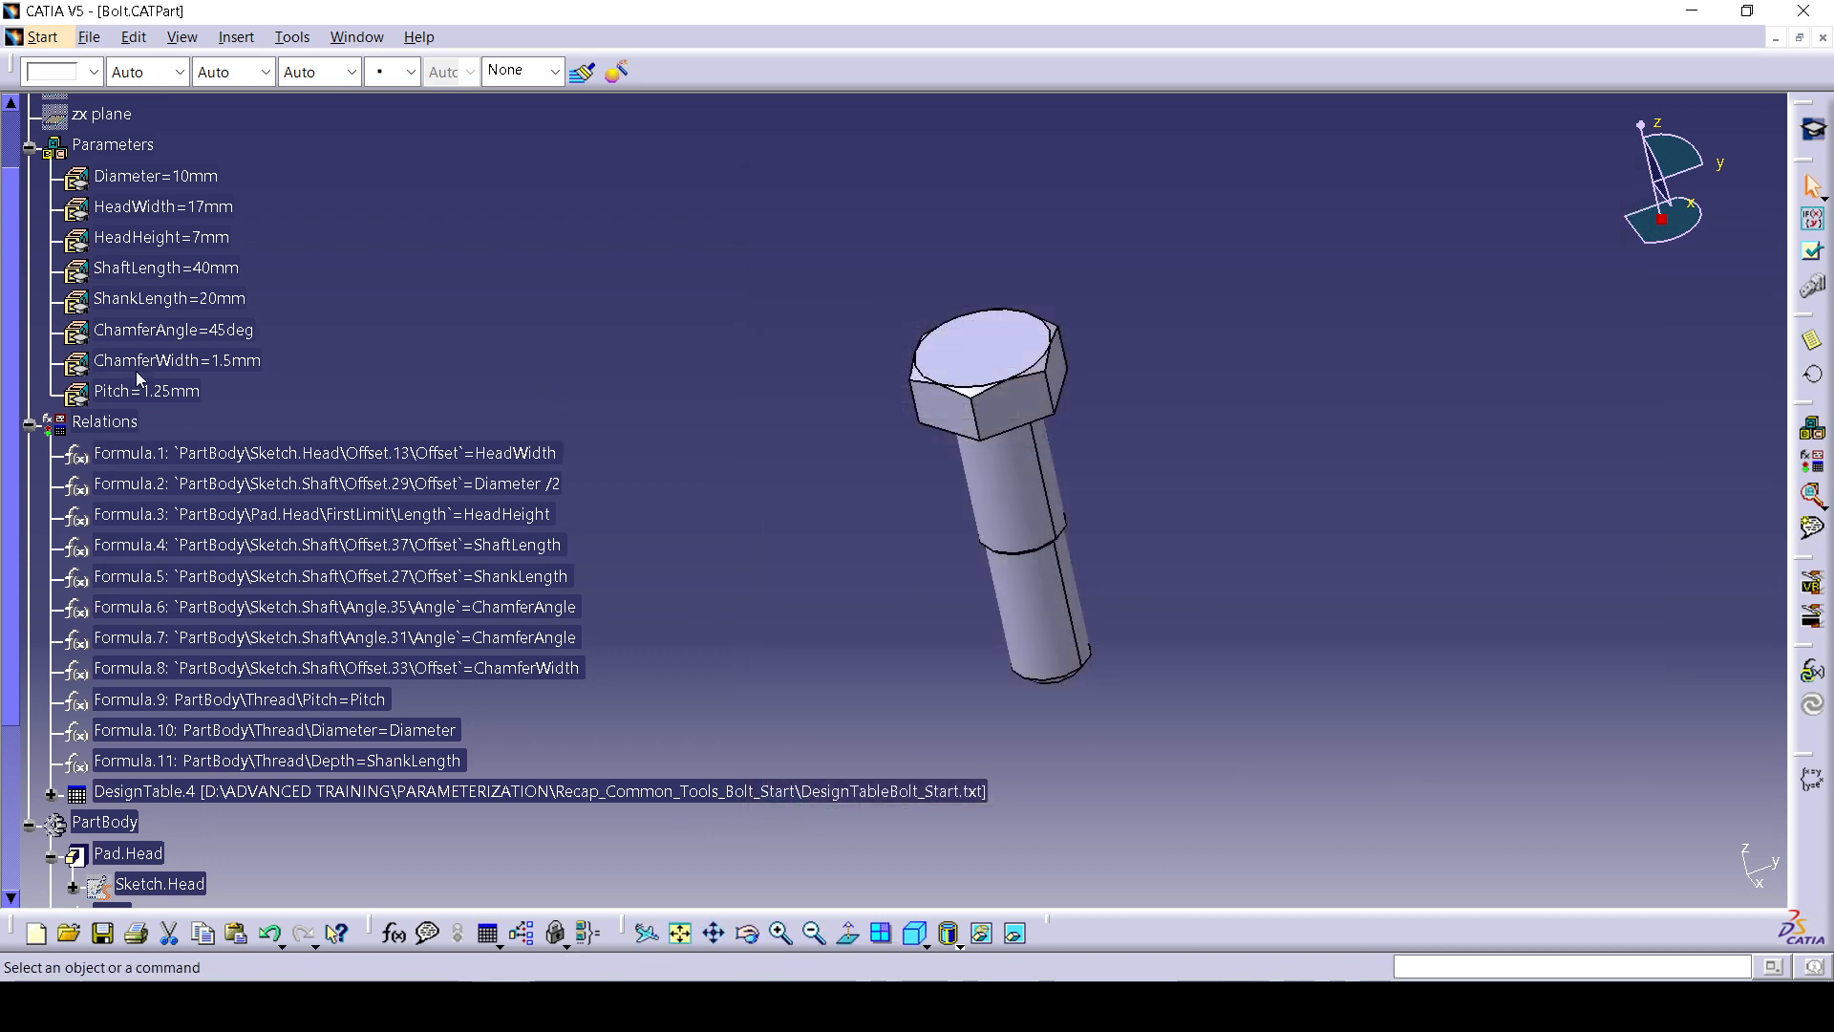
# Apply configuration line 2, the 6 mm diameter bolt, from the design table and inspect the resized bolt and its parameters.
pyautogui.scroll(-2, 205, 439)
pyautogui.doubleClick(251, 632)
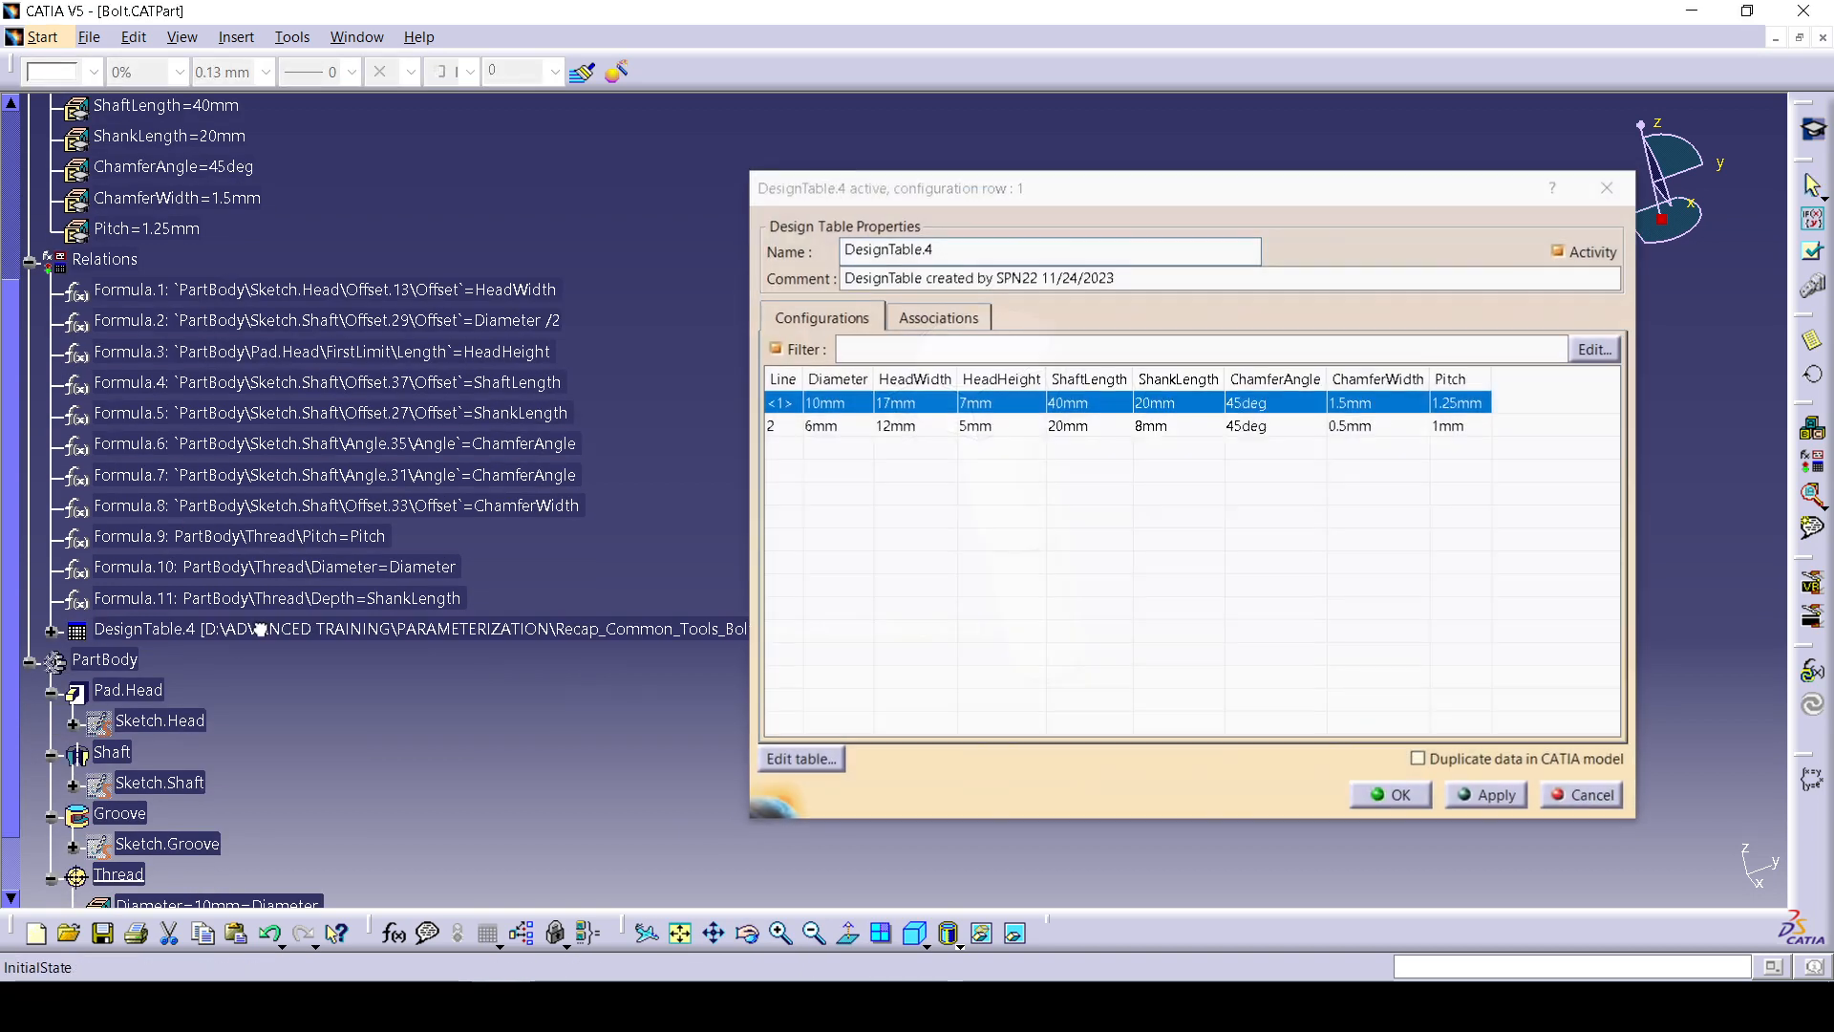
pyautogui.click(1009, 426)
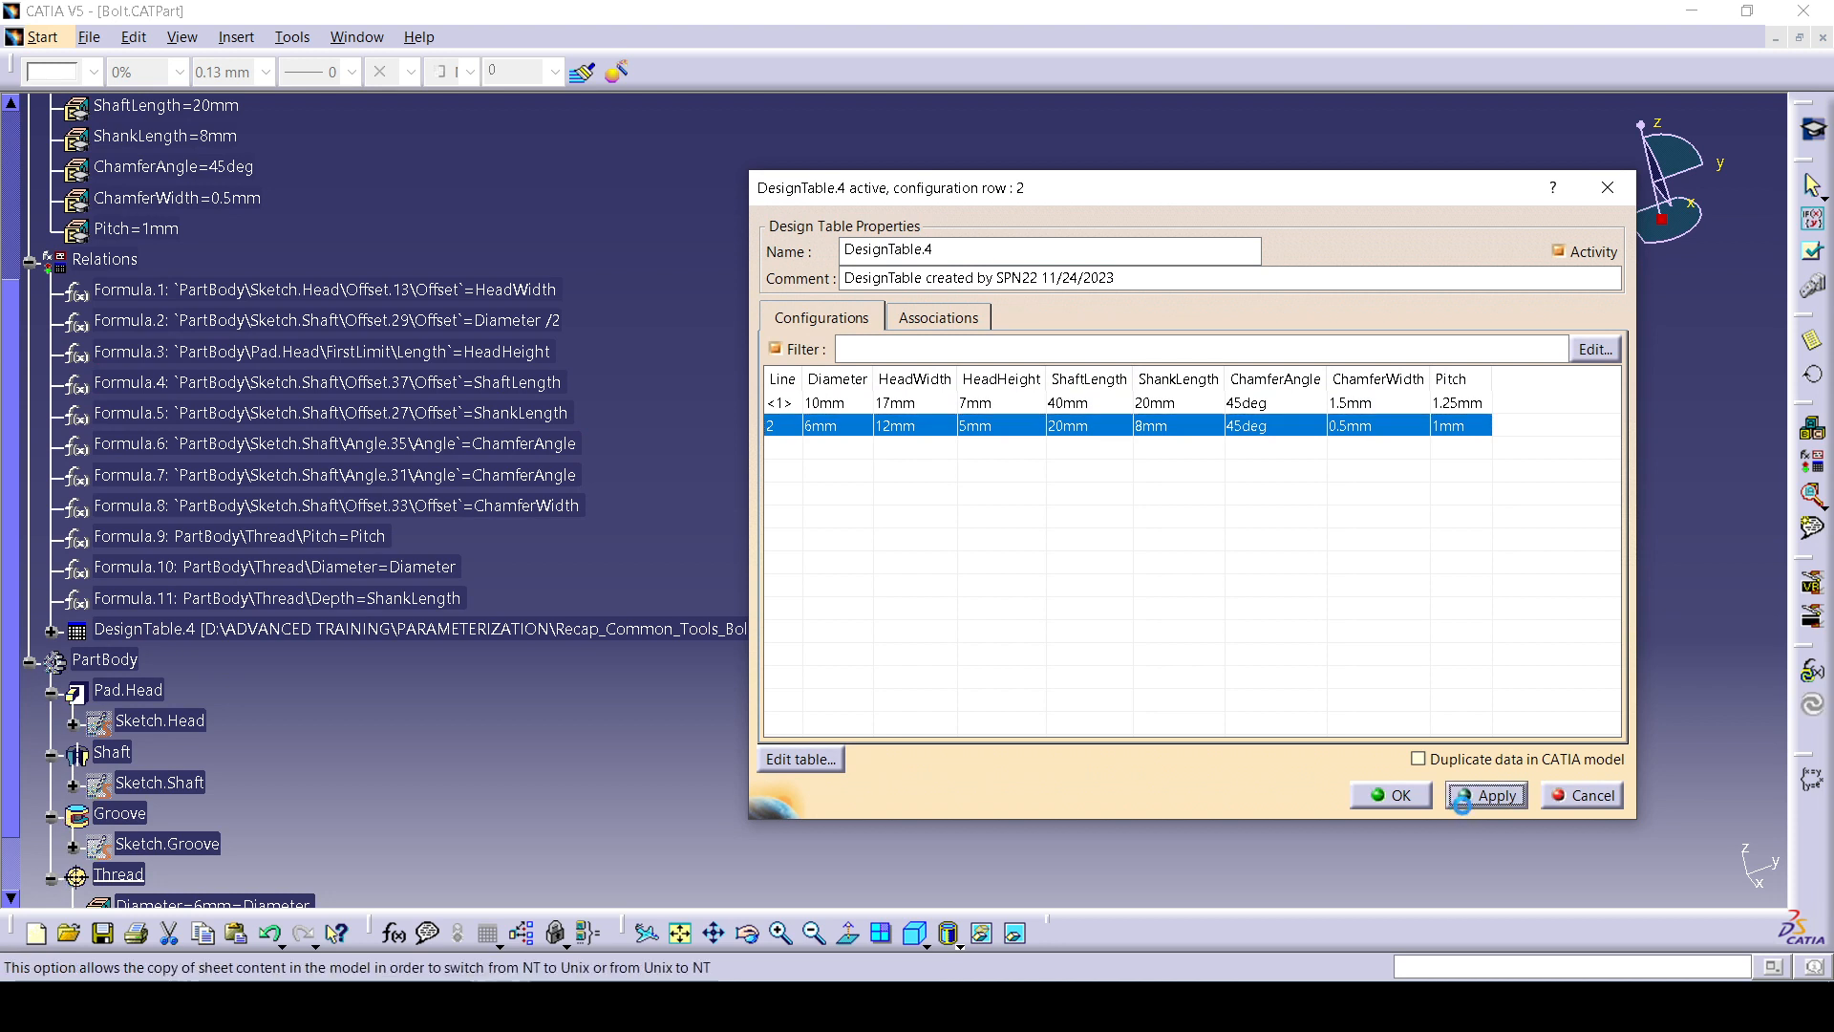
pyautogui.click(1408, 800)
pyautogui.keyDown('ctrl'); pyautogui.moveTo(1119, 607); pyautogui.dragTo(1173, 514, button='middle'); pyautogui.keyUp('ctrl')
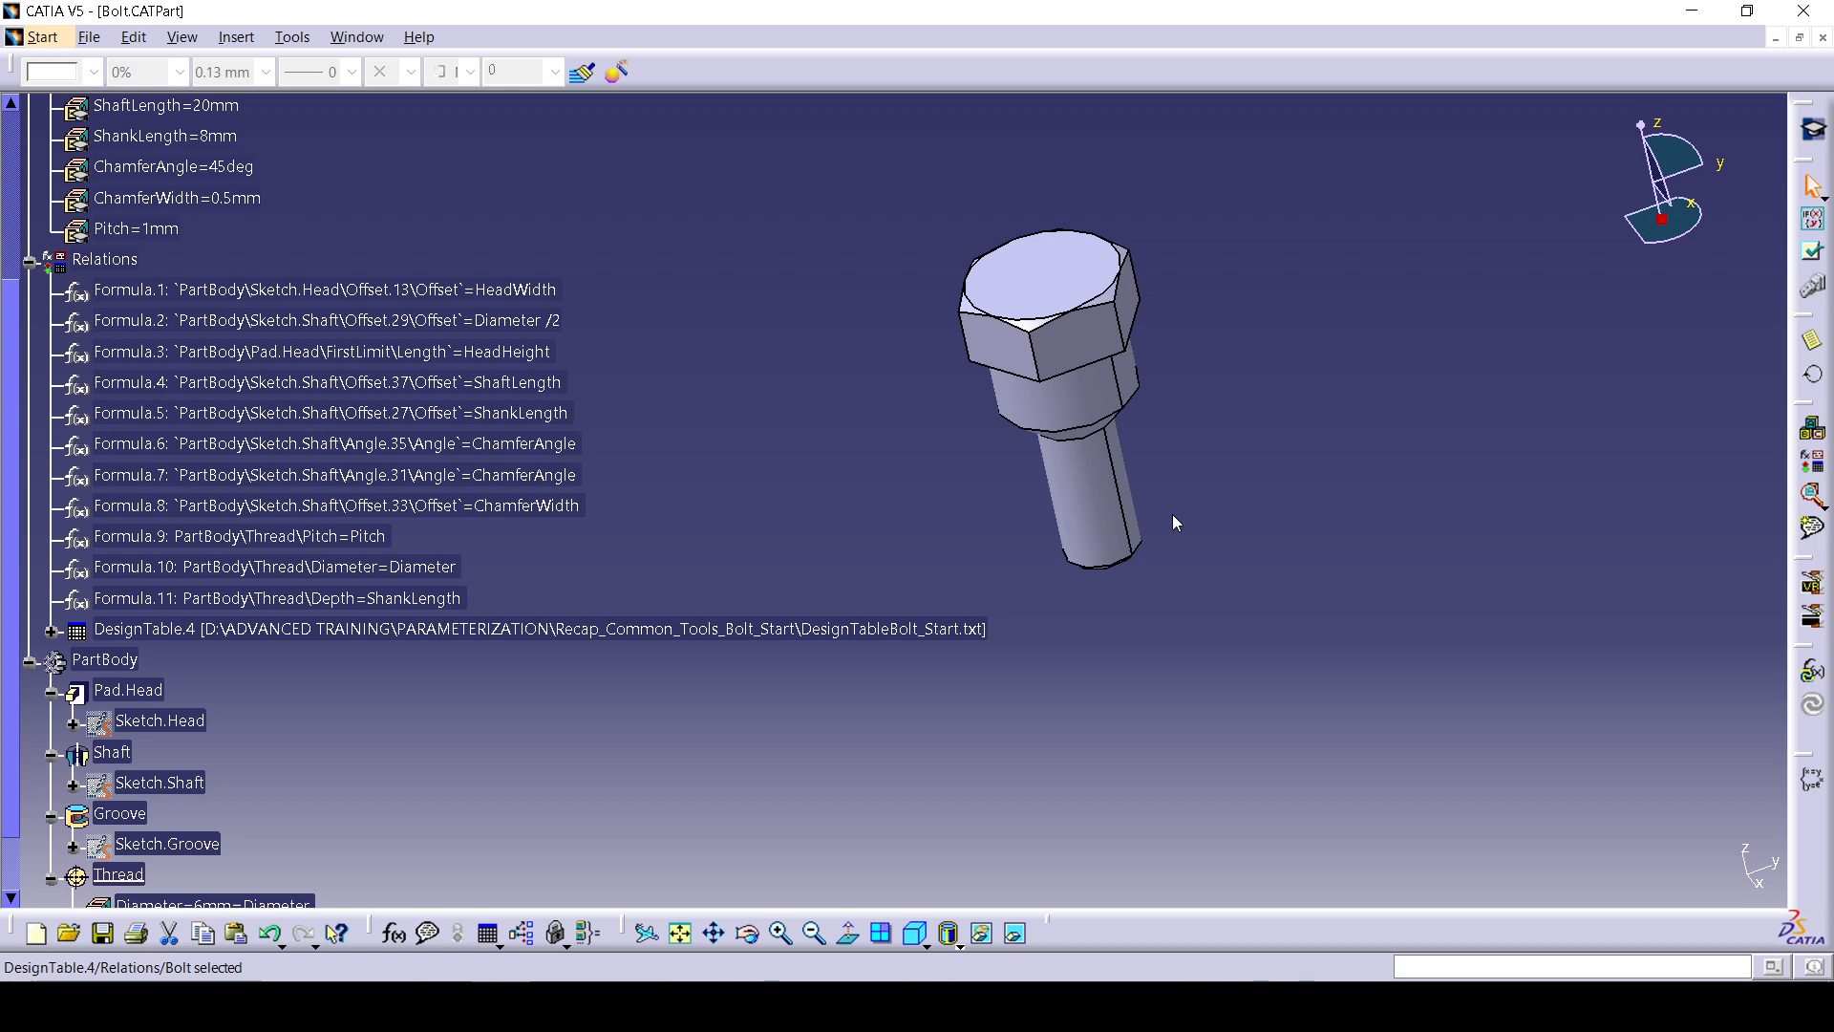
pyautogui.scroll(4, 252, 364)
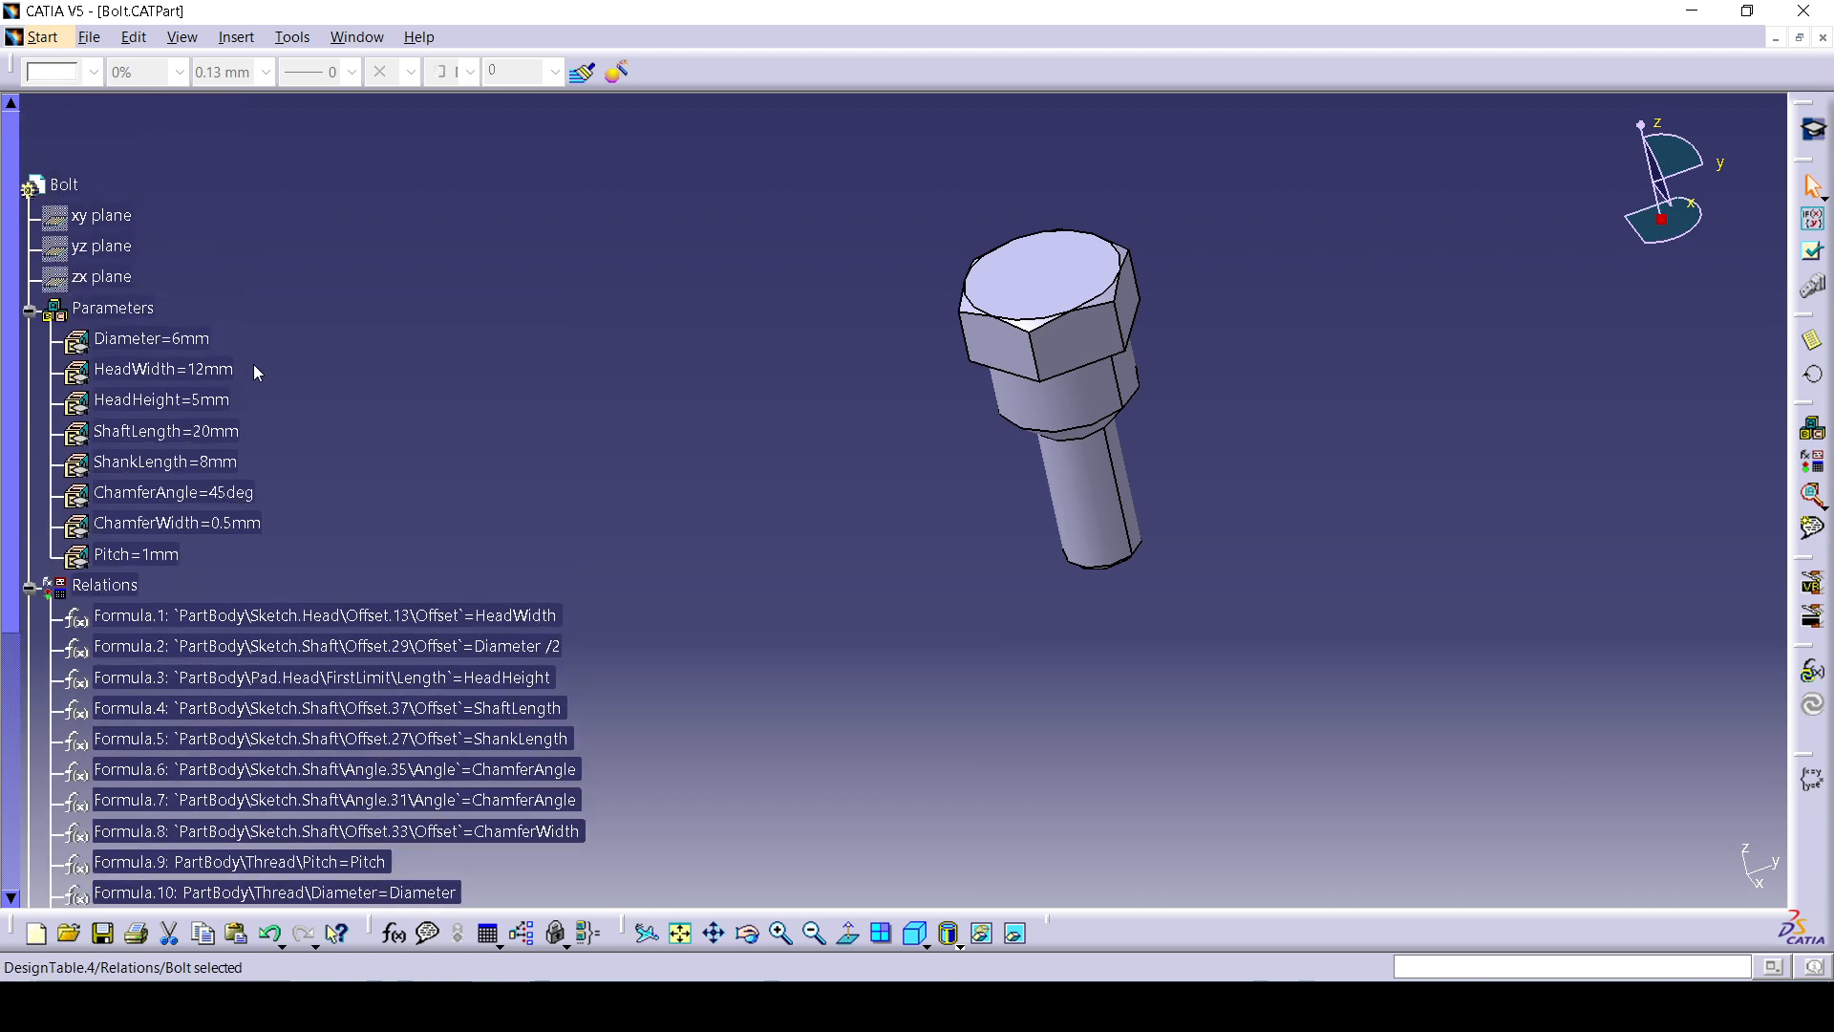